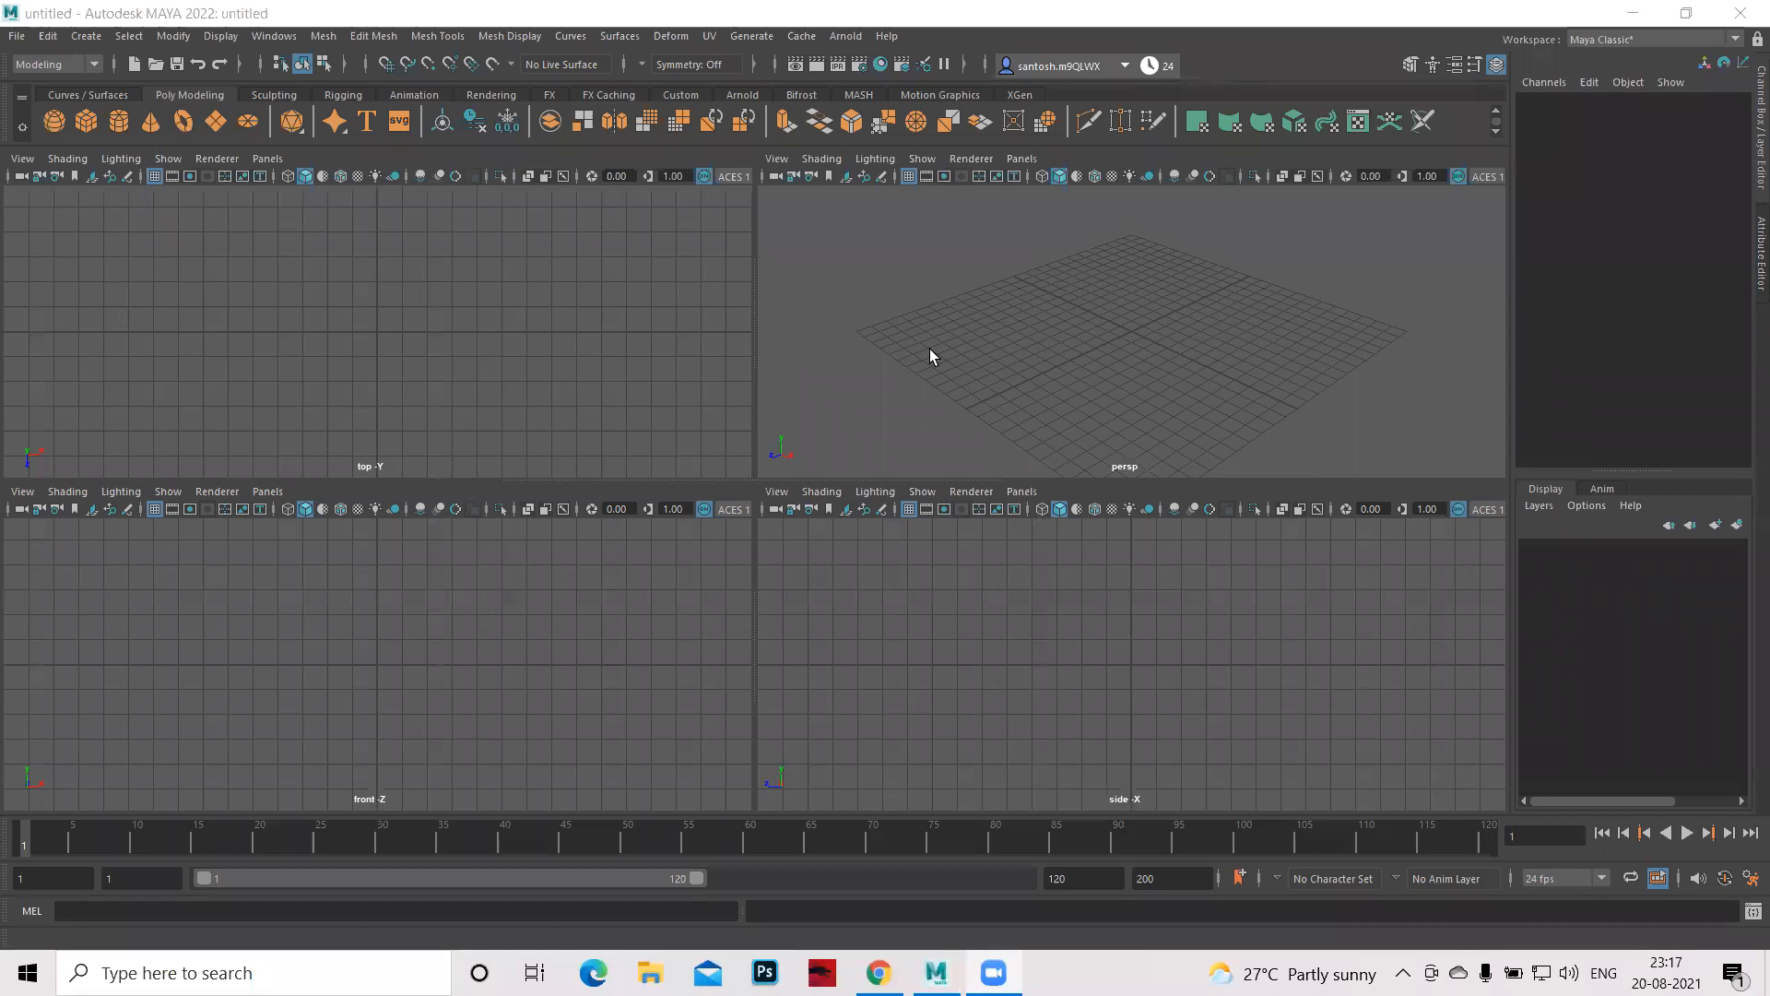
- Set the current project to the mpsk12 folder on the desktop
{"action": "left_click", "coordinate": [16, 37]}
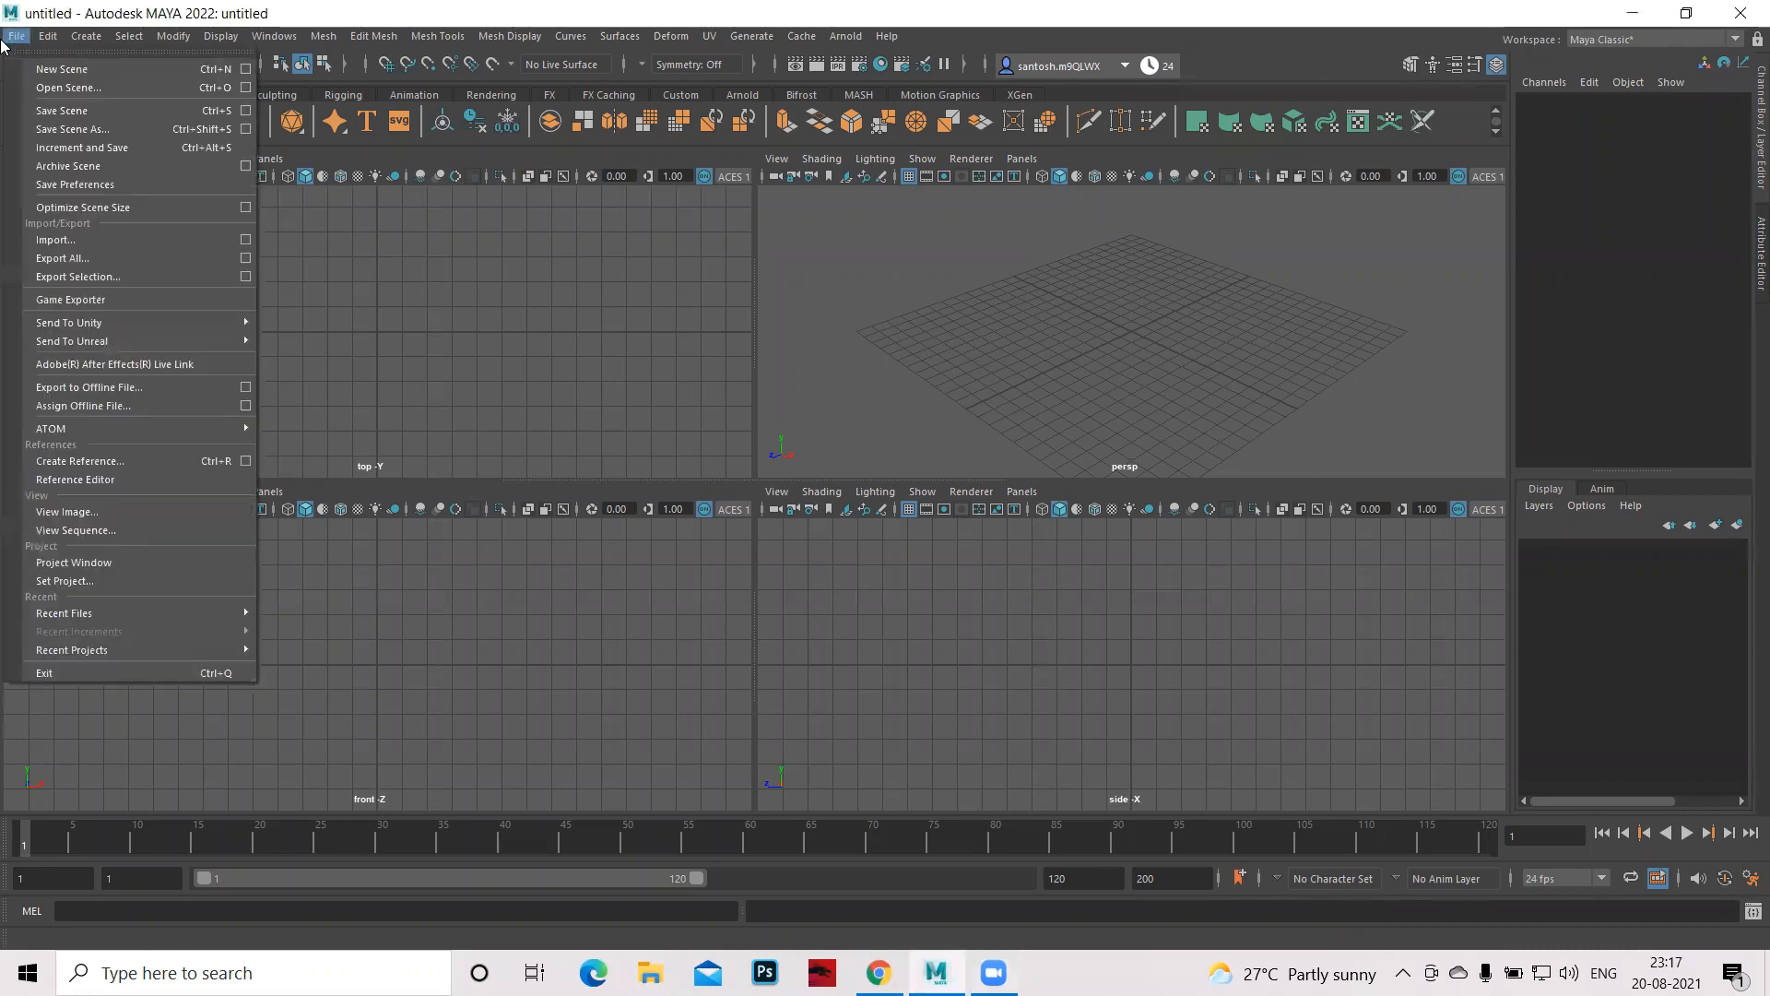
{"action": "left_click", "coordinate": [66, 582]}
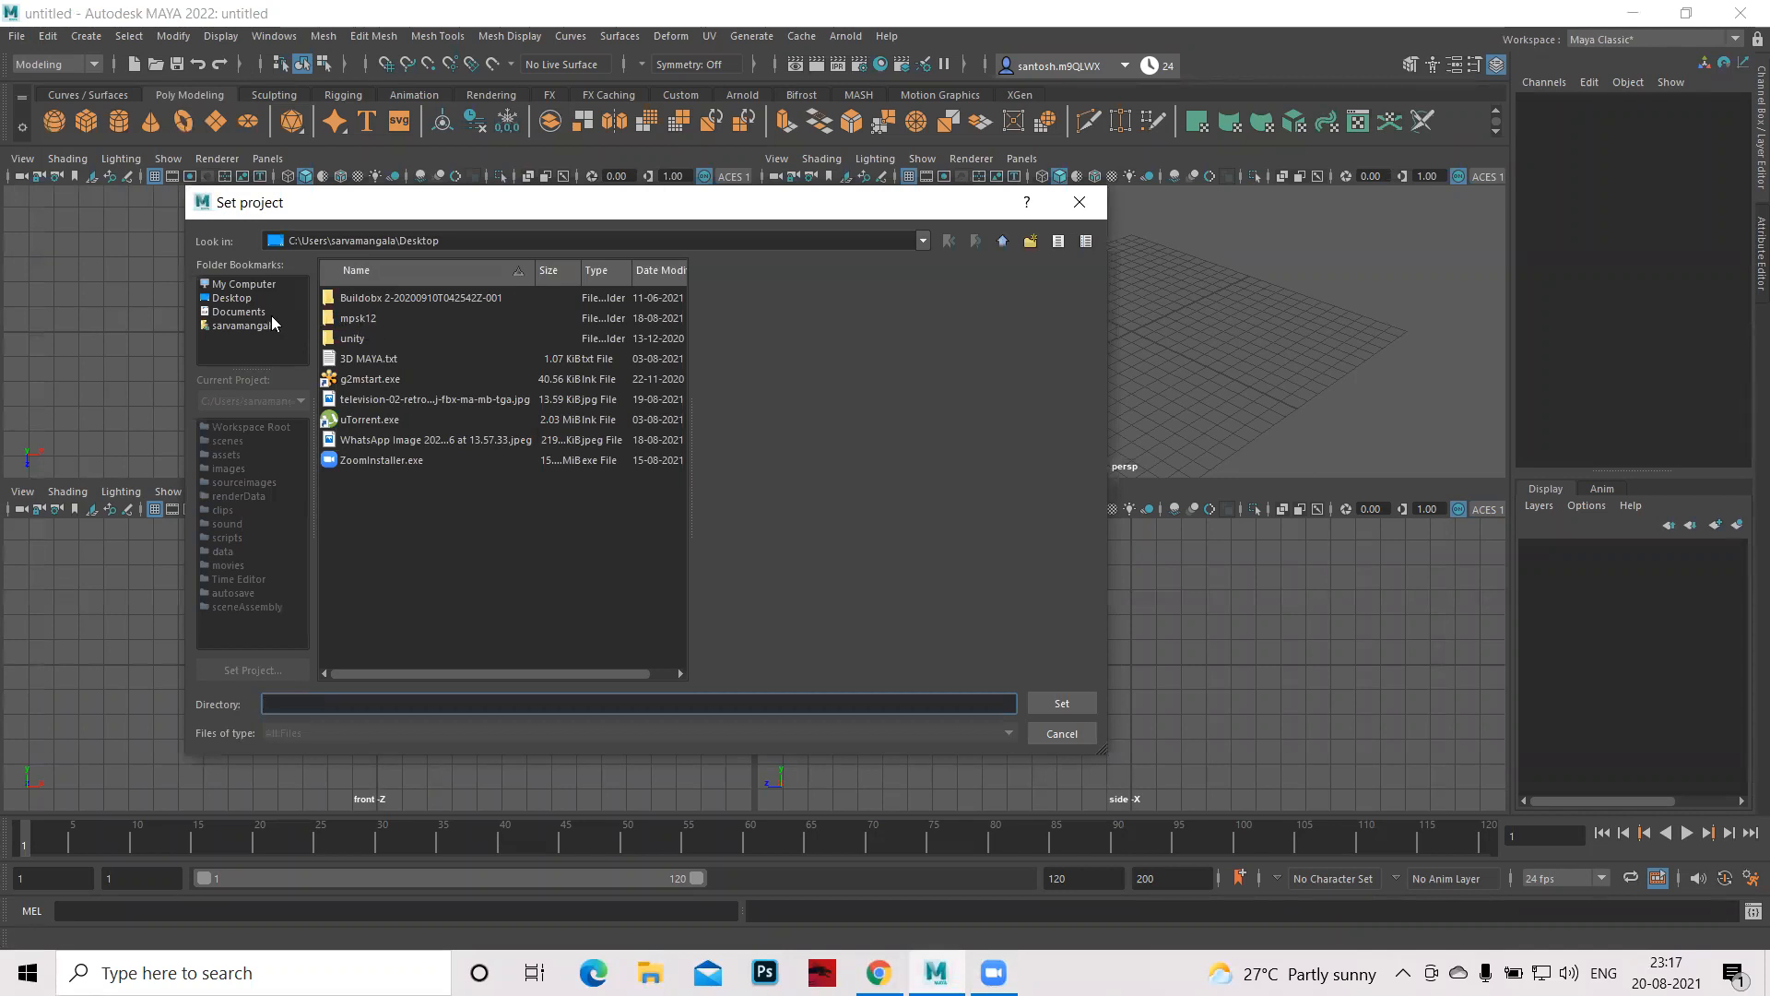
{"action": "left_click", "coordinate": [360, 317]}
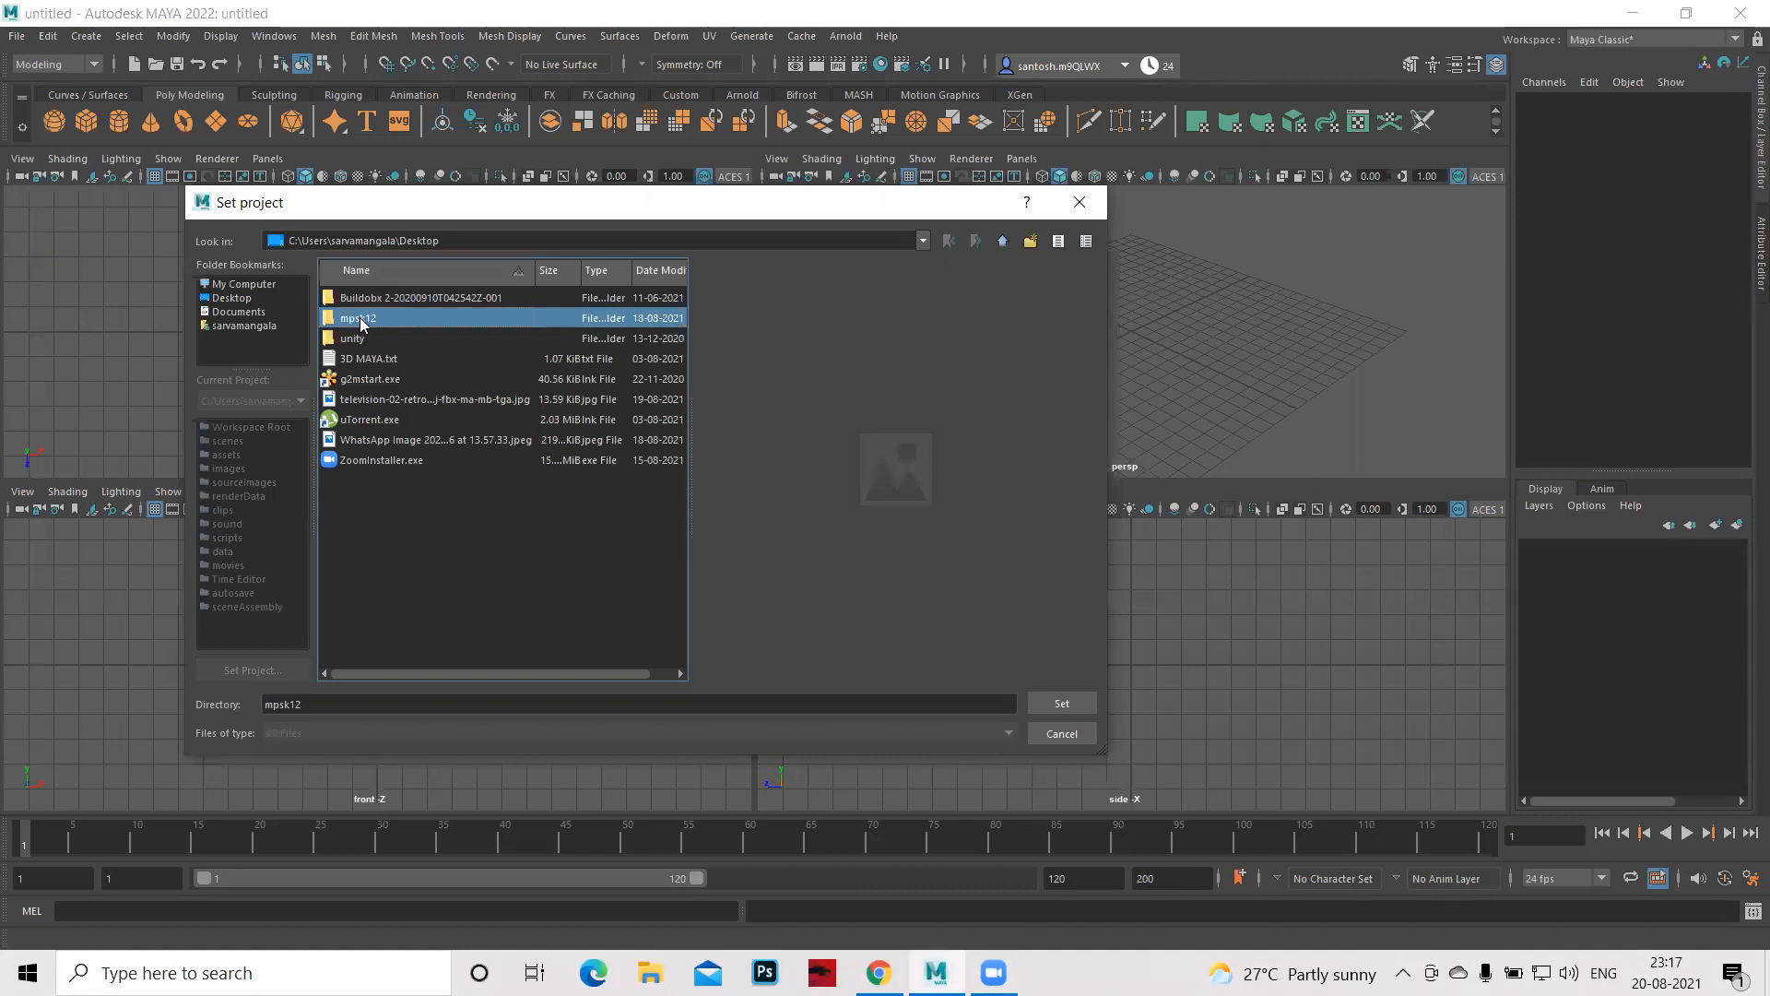
{"action": "left_click", "coordinate": [1048, 704]}
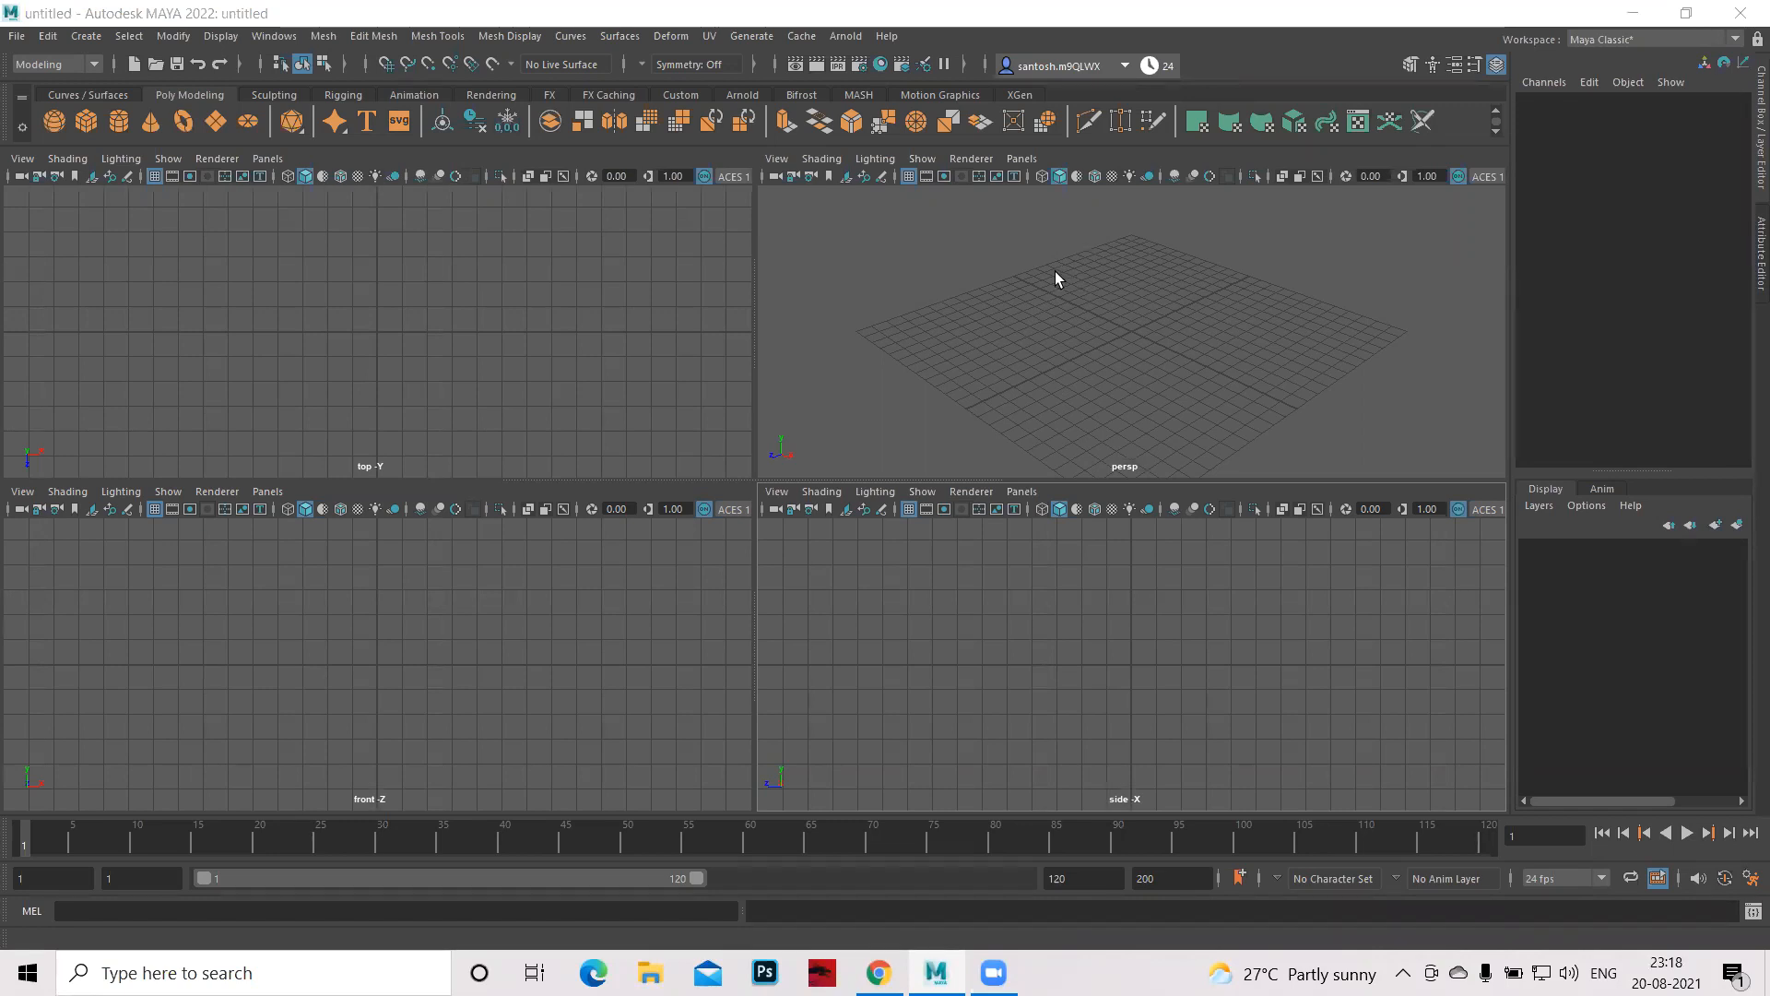
- Open the scene mp.mb from the project's scenes folder
{"action": "left_click", "coordinate": [157, 65]}
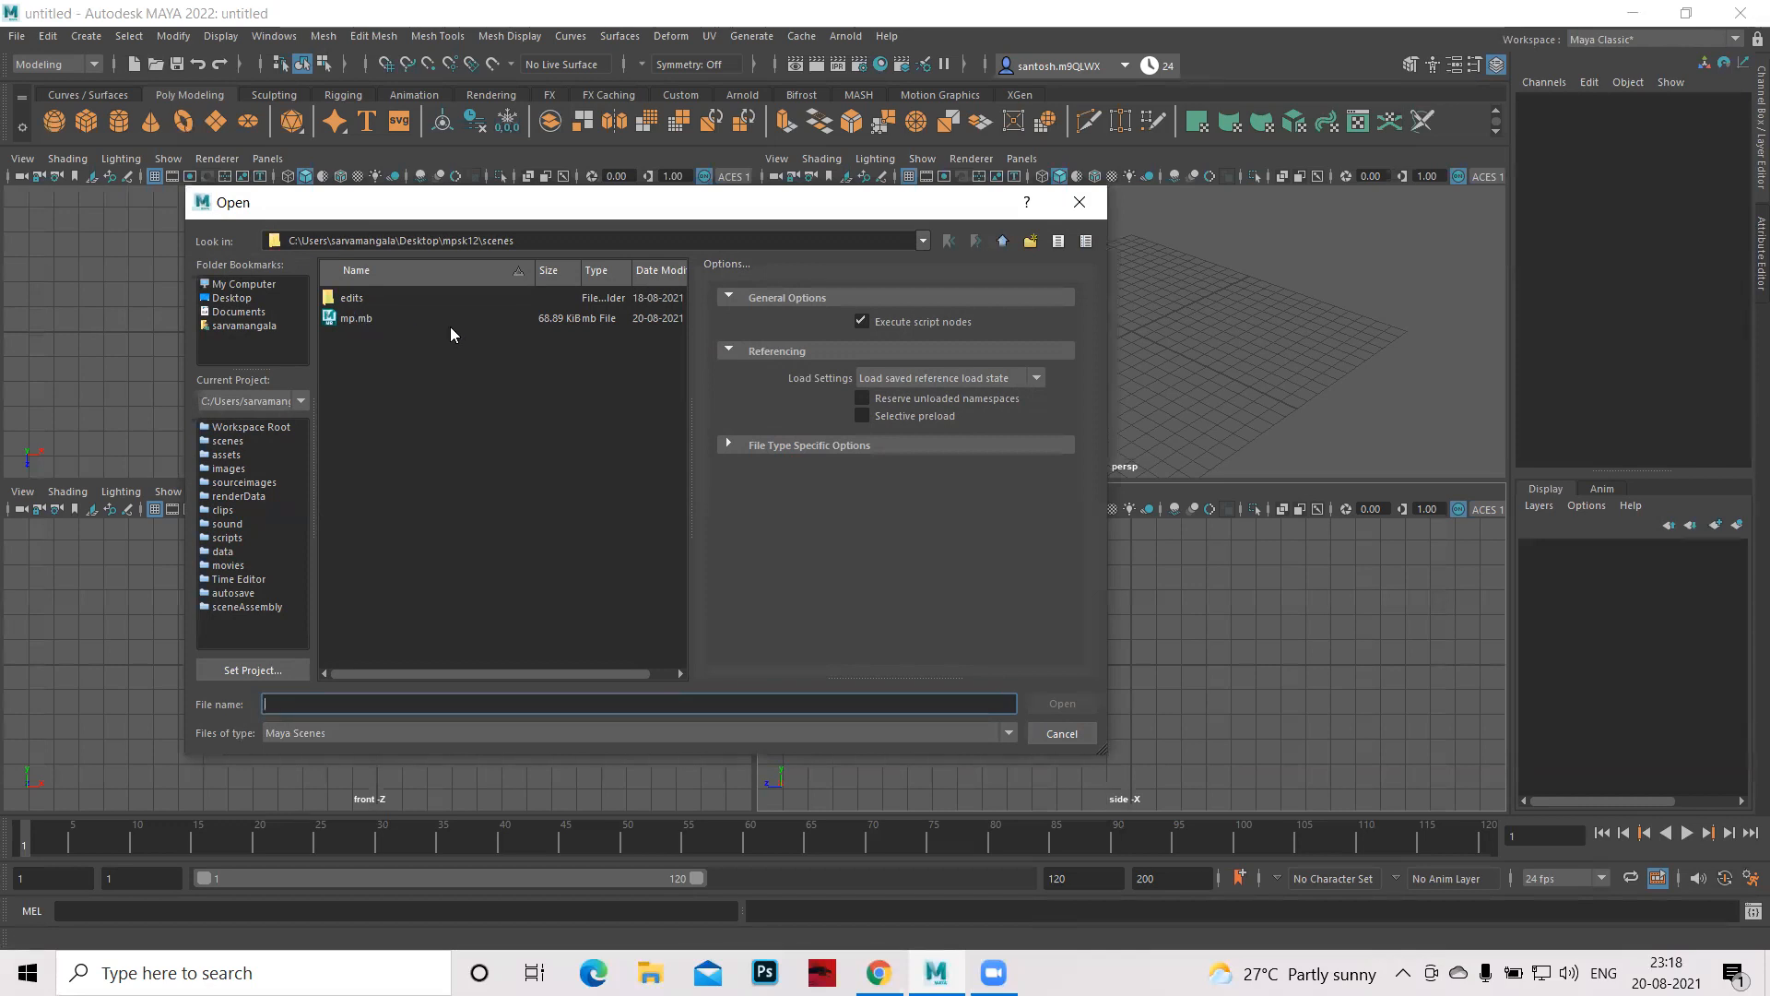
{"action": "left_click", "coordinate": [361, 319]}
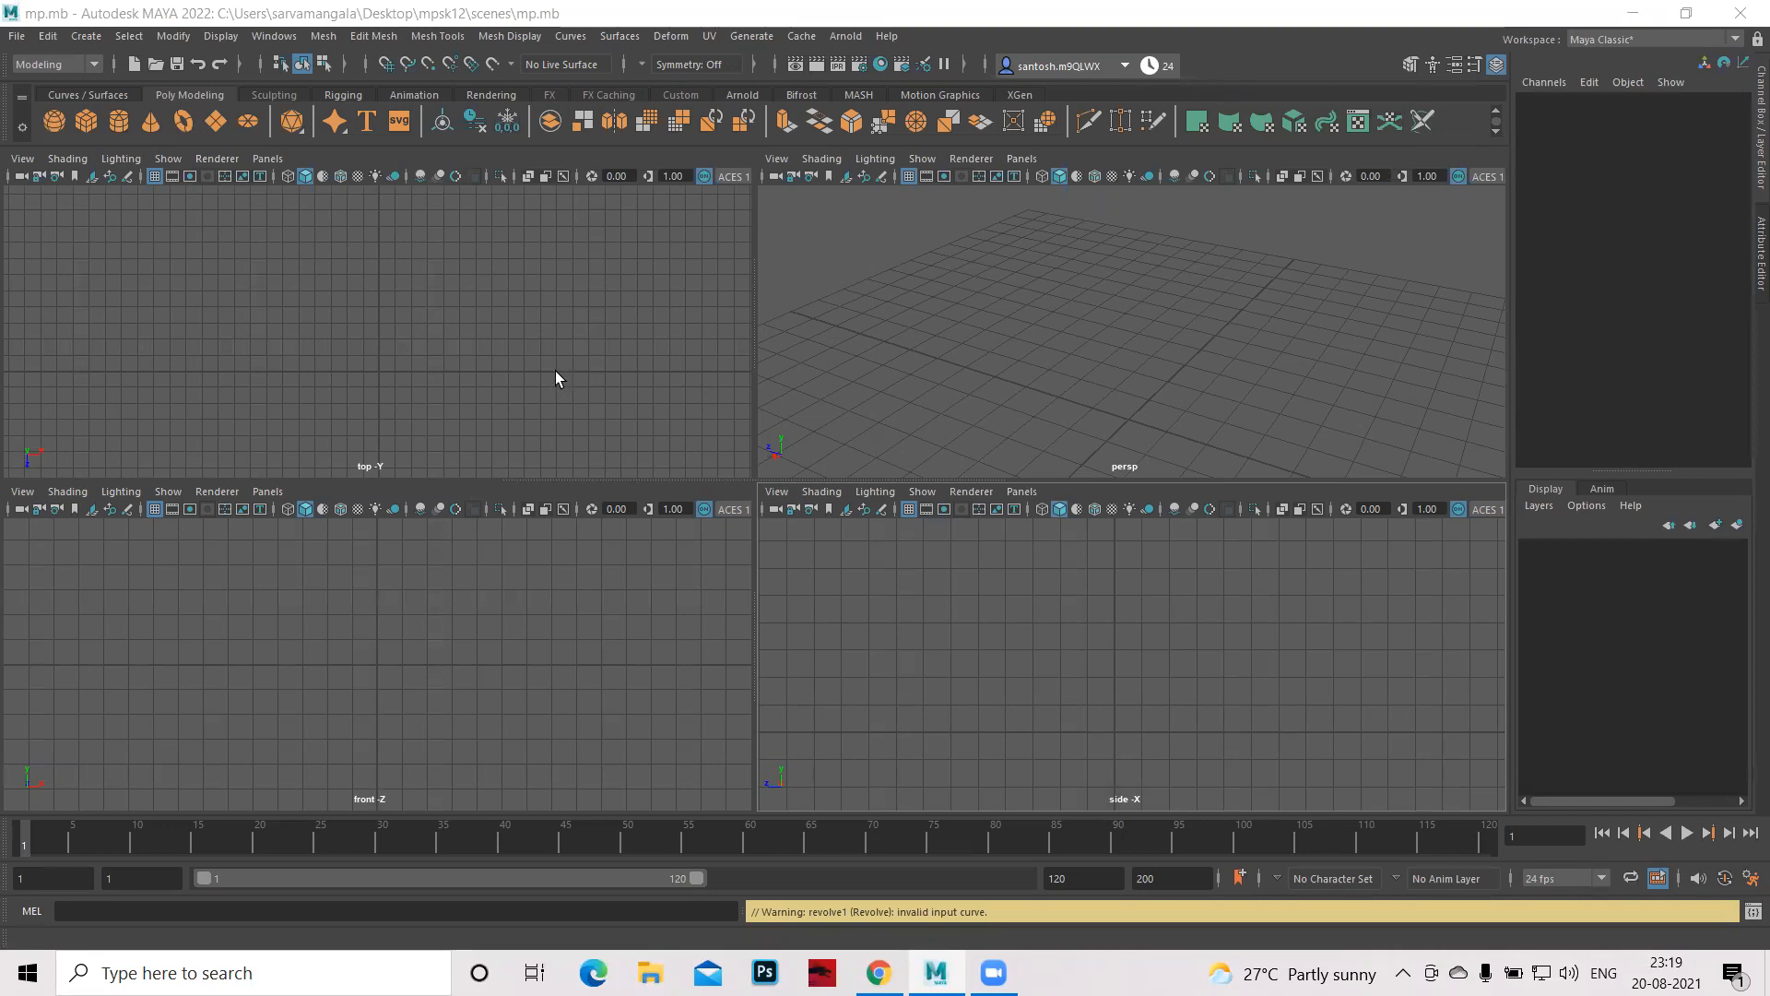
{"action": "left_click", "coordinate": [603, 370]}
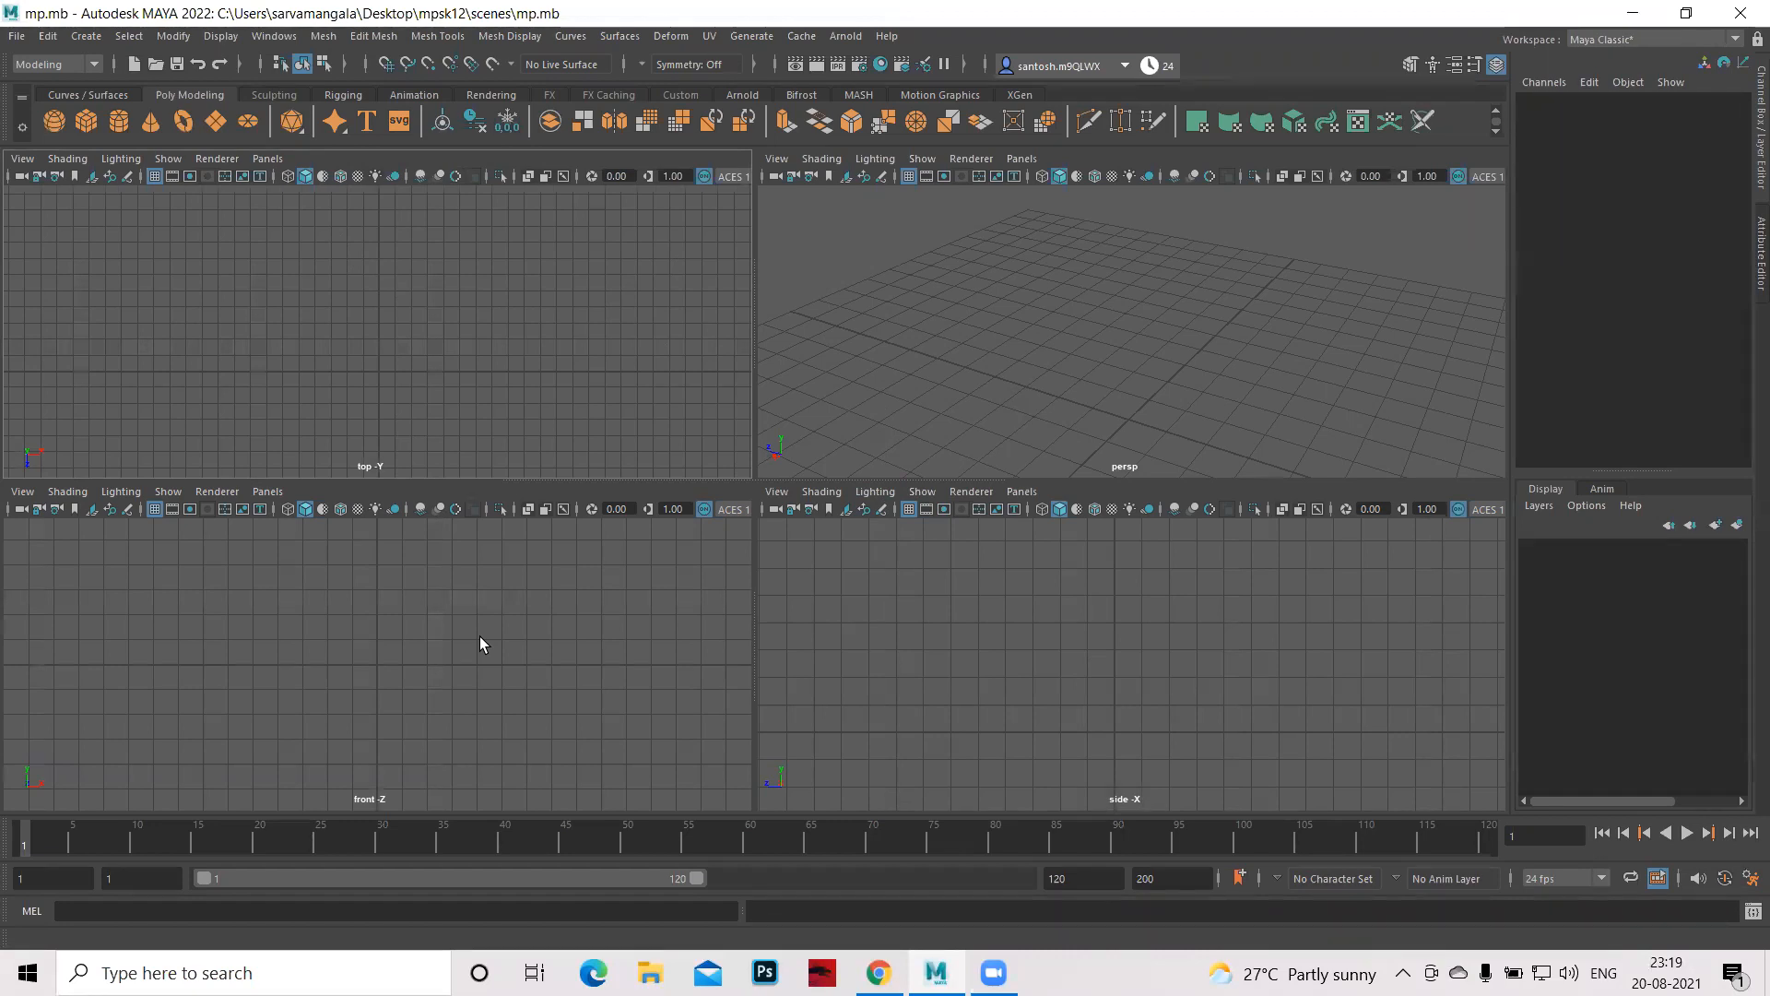
{"action": "left_click", "coordinate": [93, 95]}
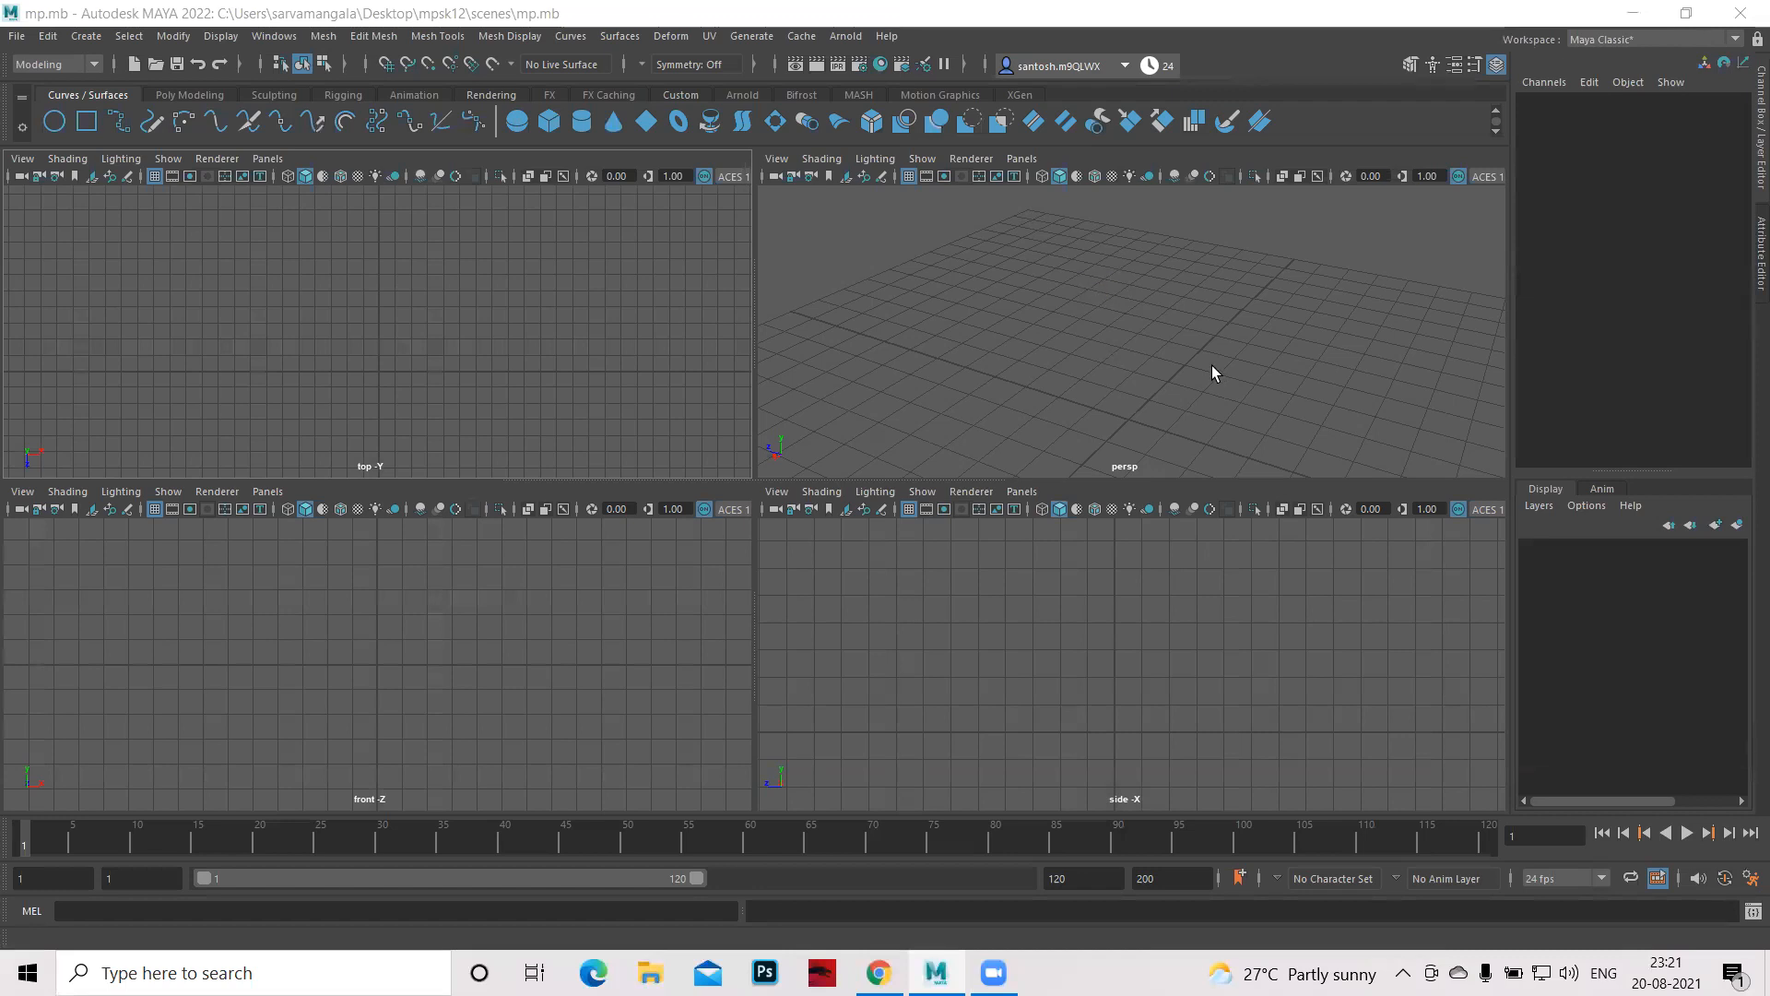
{"action": "mouse_move", "coordinate": [1211, 365]}
{"action": "left_mouse_down", "text": "alt"}
{"action": "mouse_move", "coordinate": [1132, 369]}
{"action": "mouse_move", "coordinate": [1245, 358]}
{"action": "mouse_move", "coordinate": [1230, 366]}
{"action": "left_mouse_up", "text": "alt"}
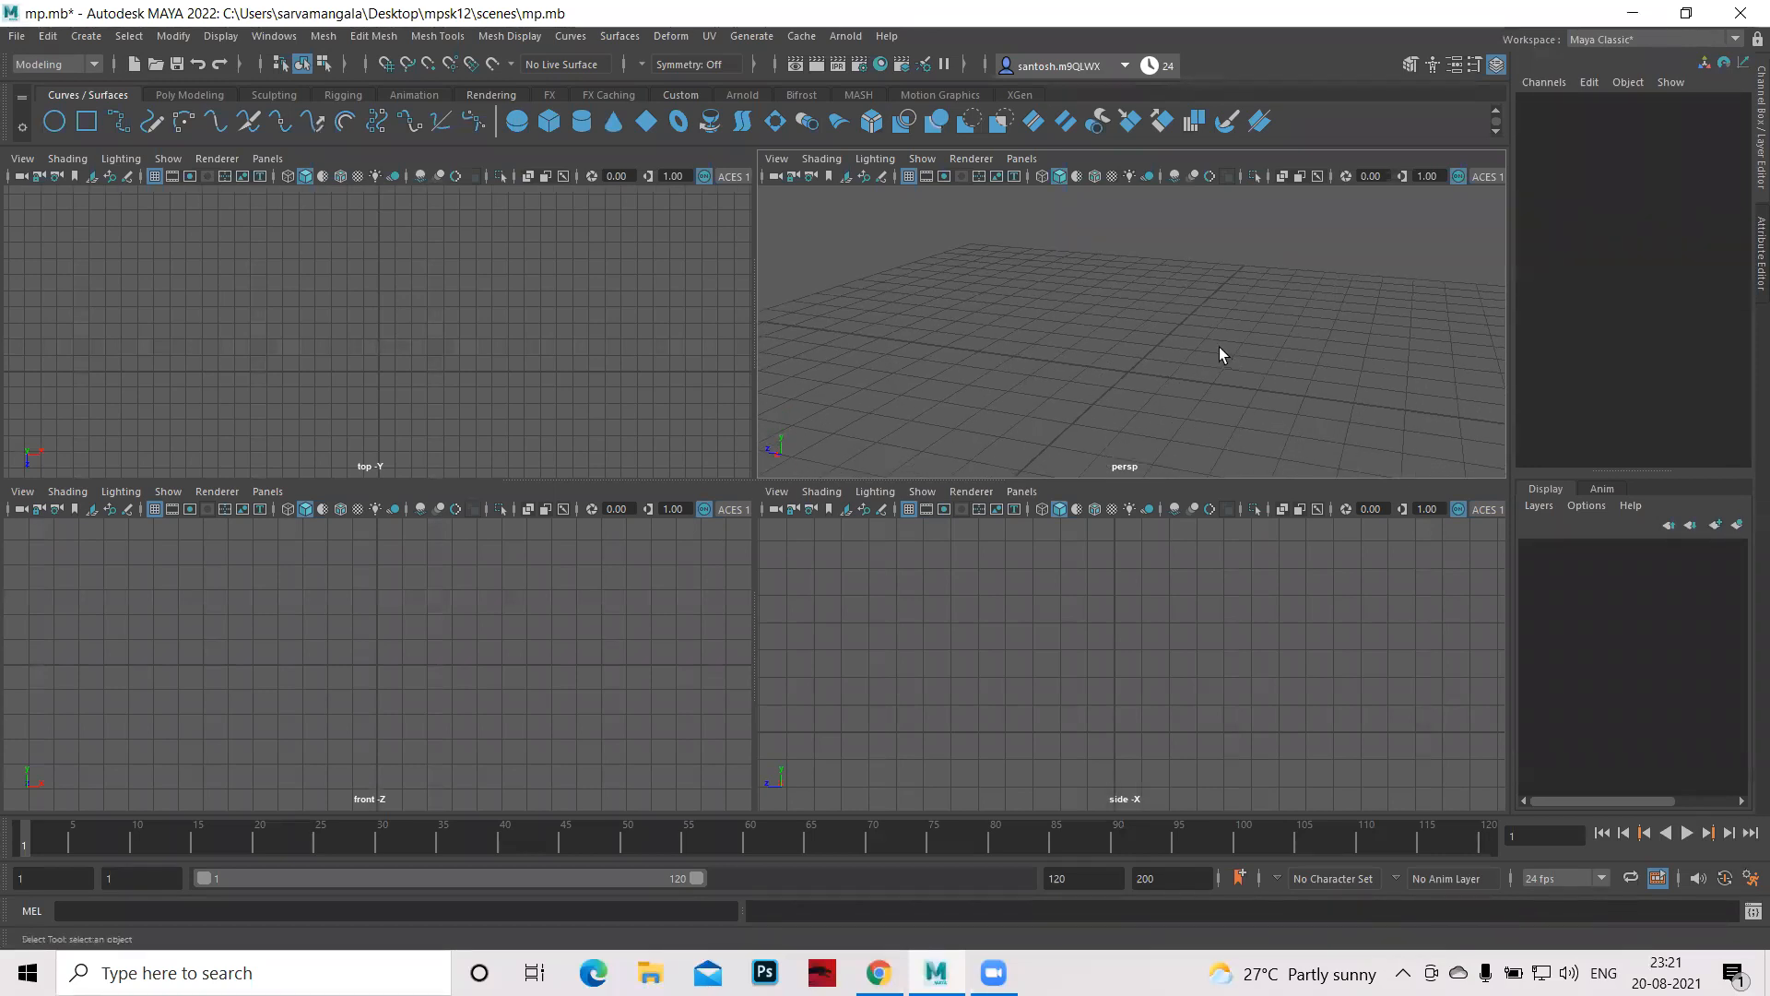
{"action": "mouse_move", "coordinate": [1219, 347]}
{"action": "left_mouse_down", "text": "alt"}
{"action": "mouse_move", "coordinate": [1047, 359]}
{"action": "mouse_move", "coordinate": [1236, 363]}
{"action": "mouse_move", "coordinate": [1236, 335]}
{"action": "mouse_move", "coordinate": [1252, 344]}
{"action": "left_mouse_up", "text": "alt"}
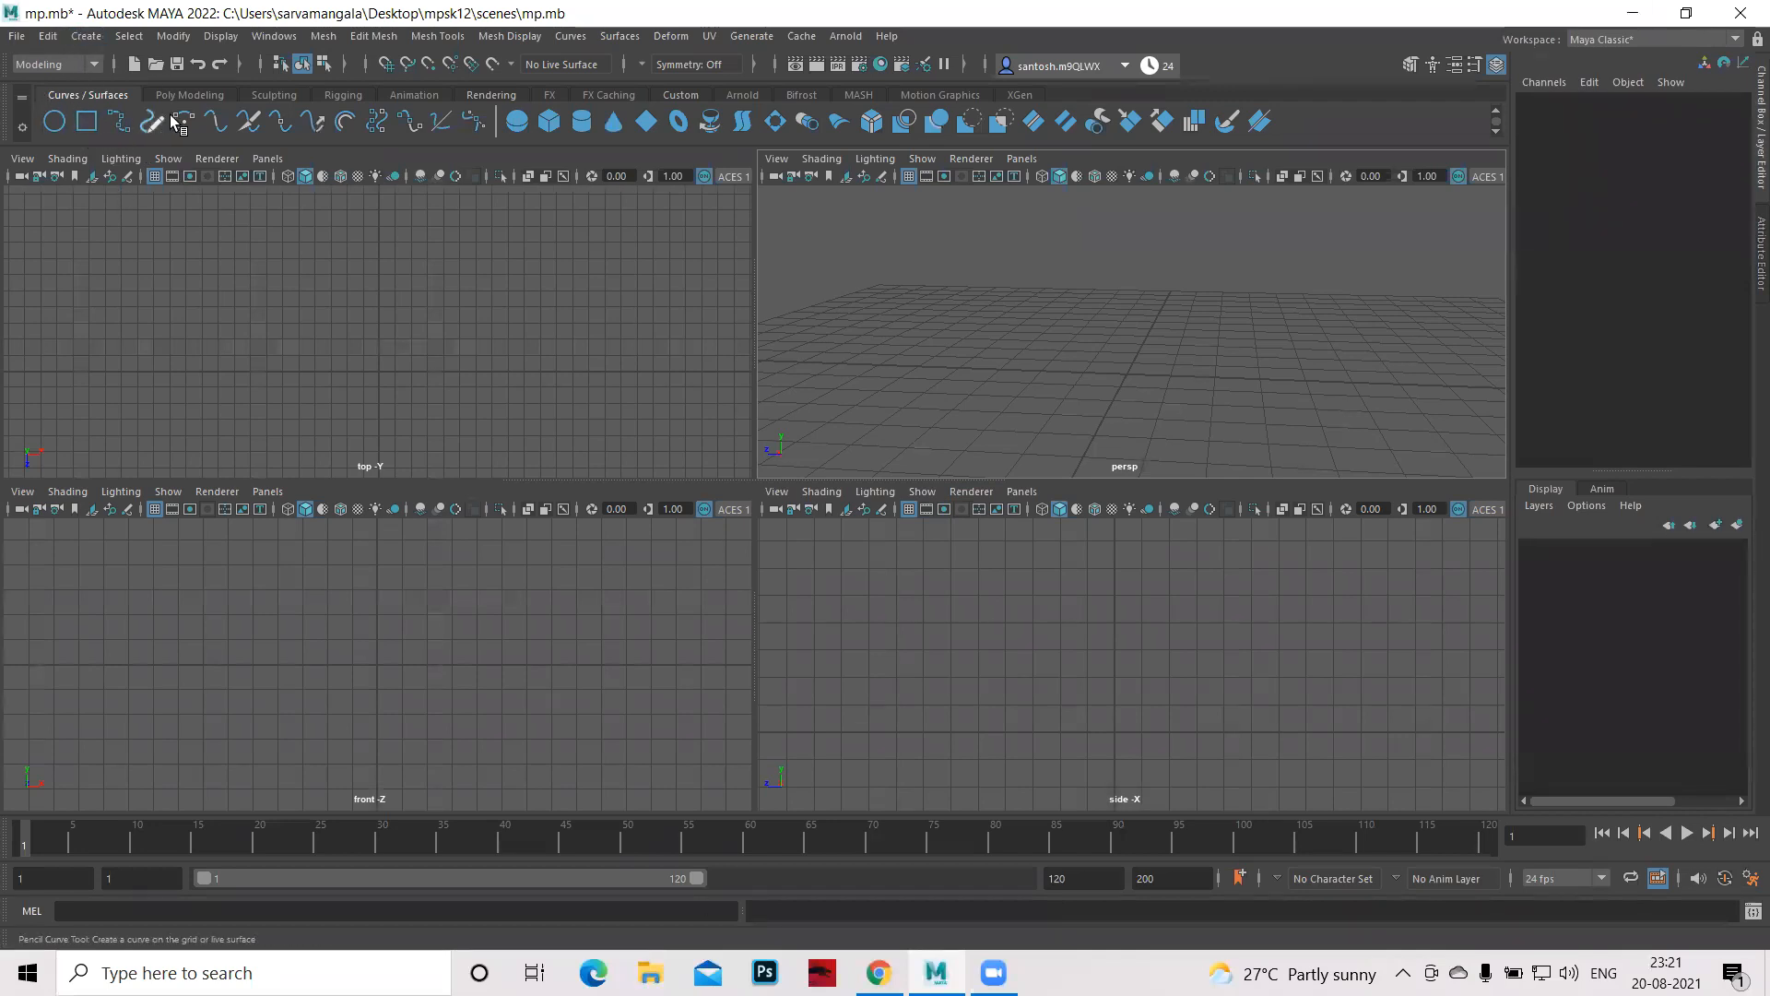
{"action": "left_click", "coordinate": [83, 36]}
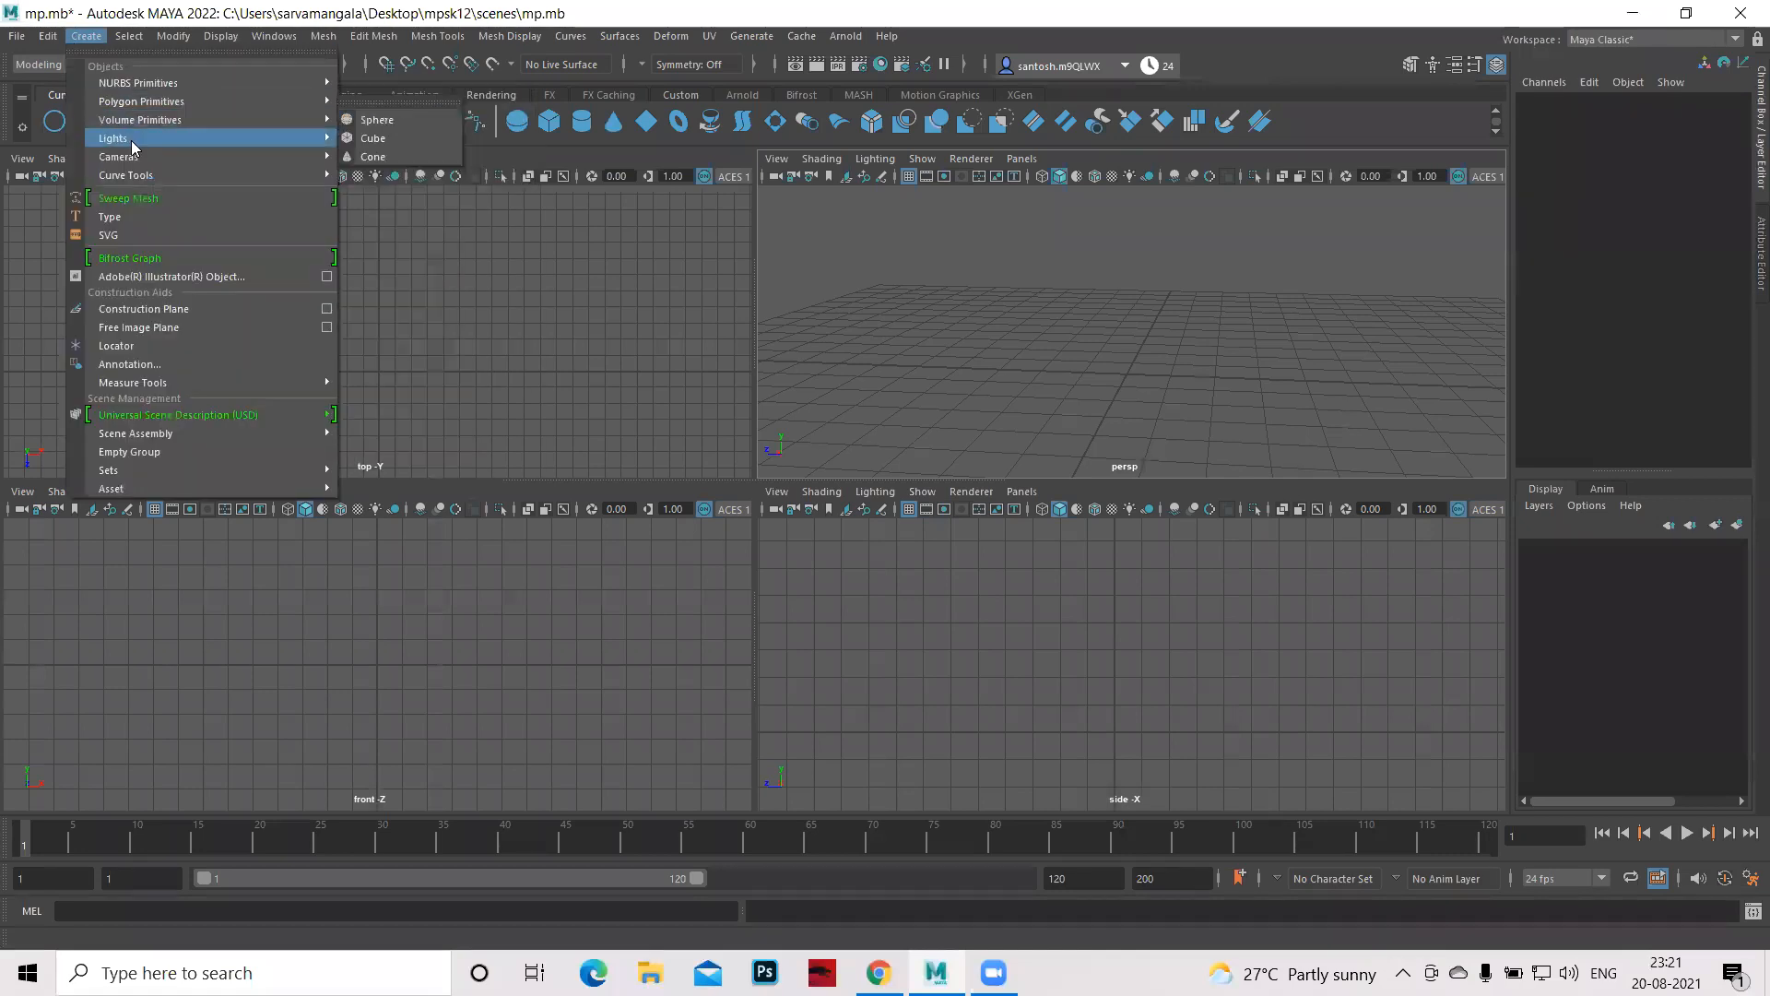
{"action": "mouse_move", "coordinate": [136, 180]}
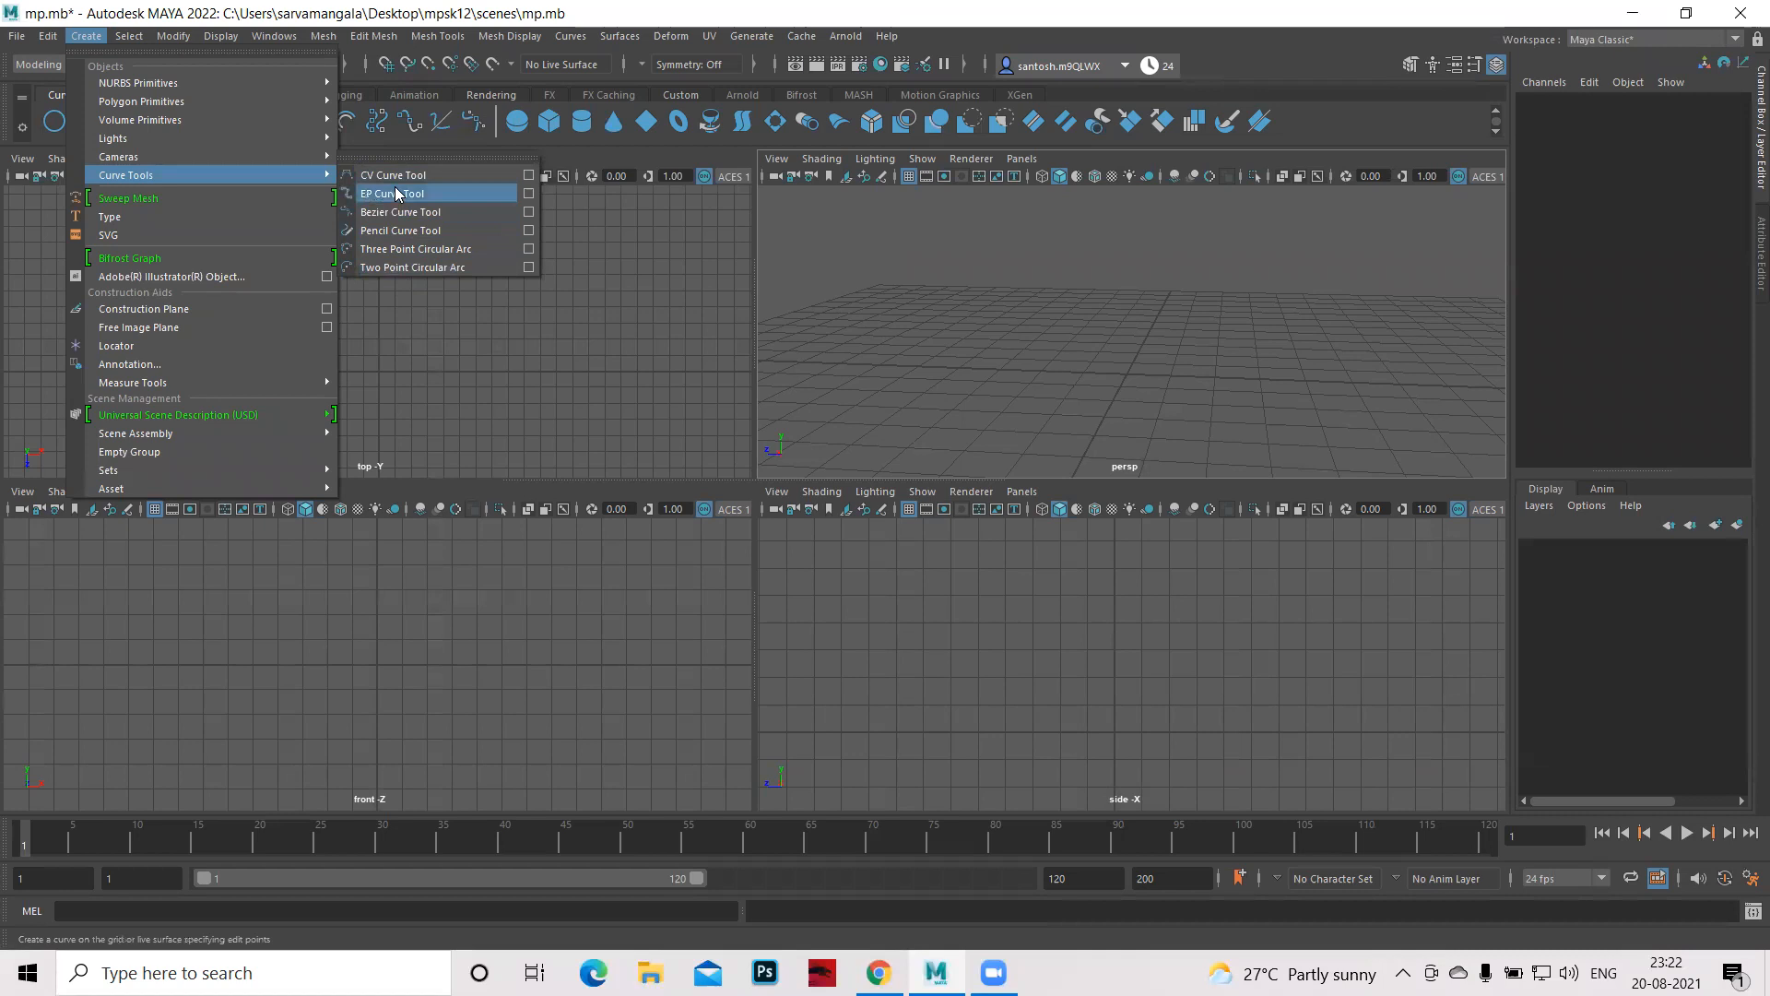
{"action": "left_click", "coordinate": [434, 446]}
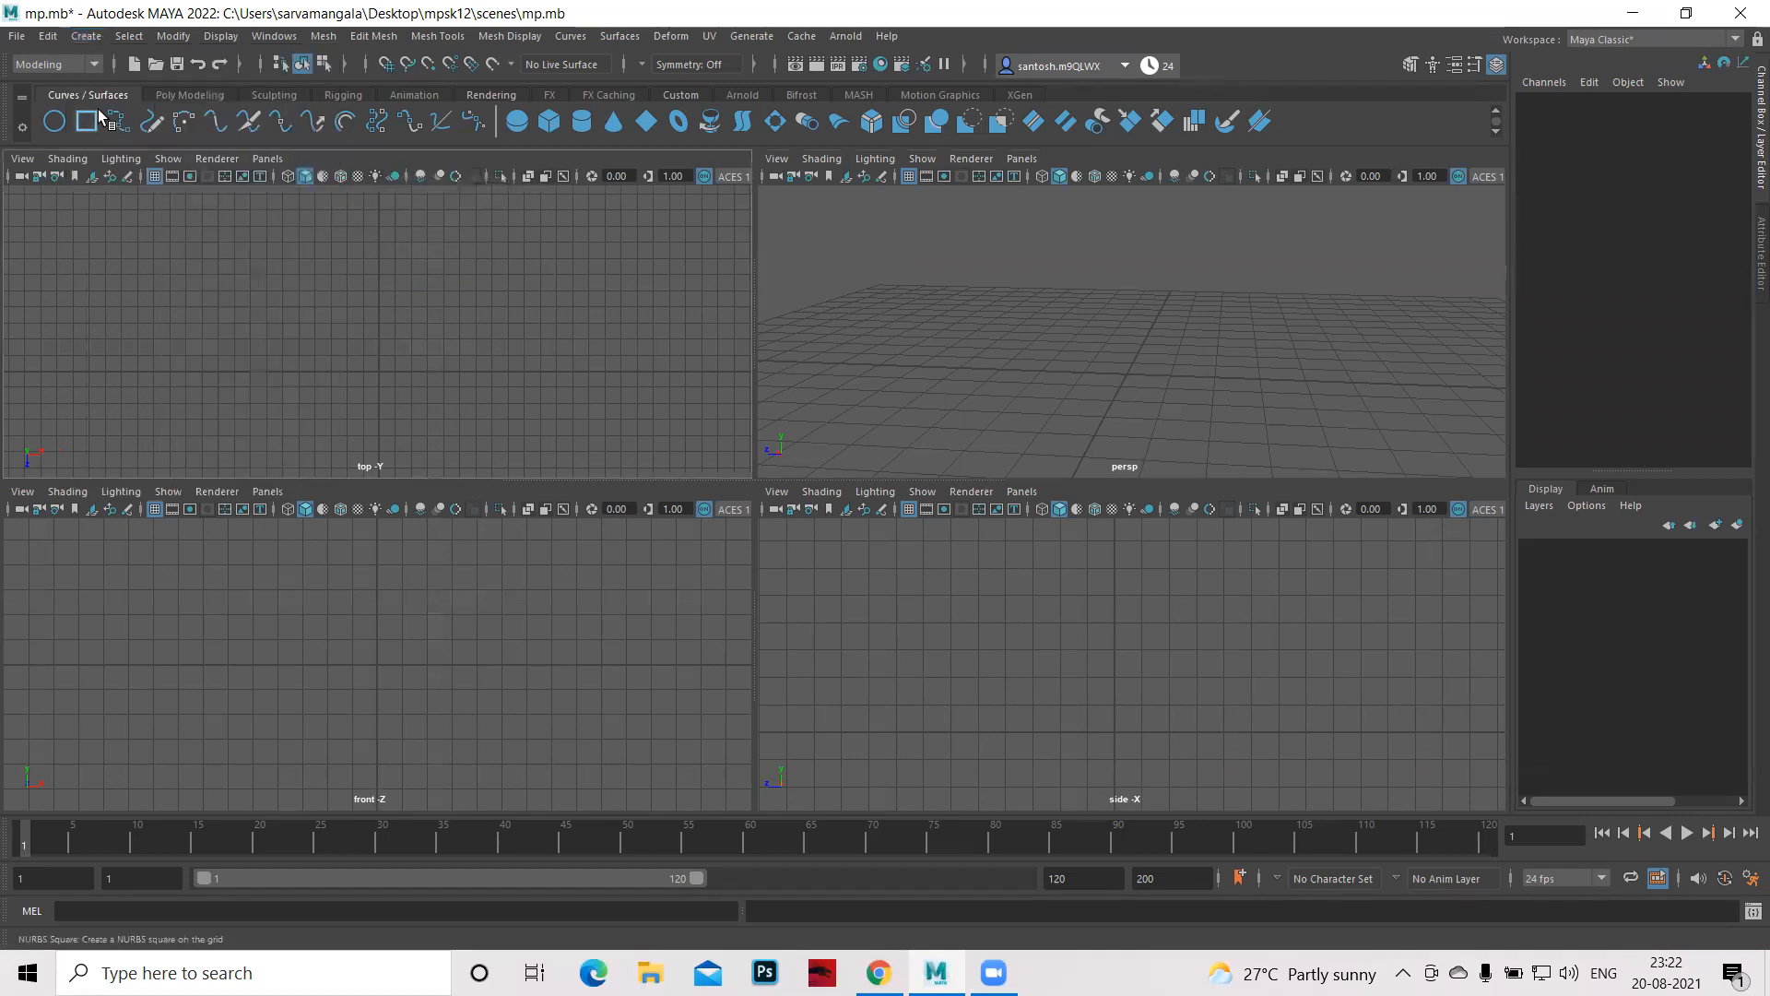
- Draw a degree 1 Linear CV curve in the enlarged side view as an angular half-profile about 8 grid units tall, starting on the centre line
{"action": "left_click", "coordinate": [83, 37]}
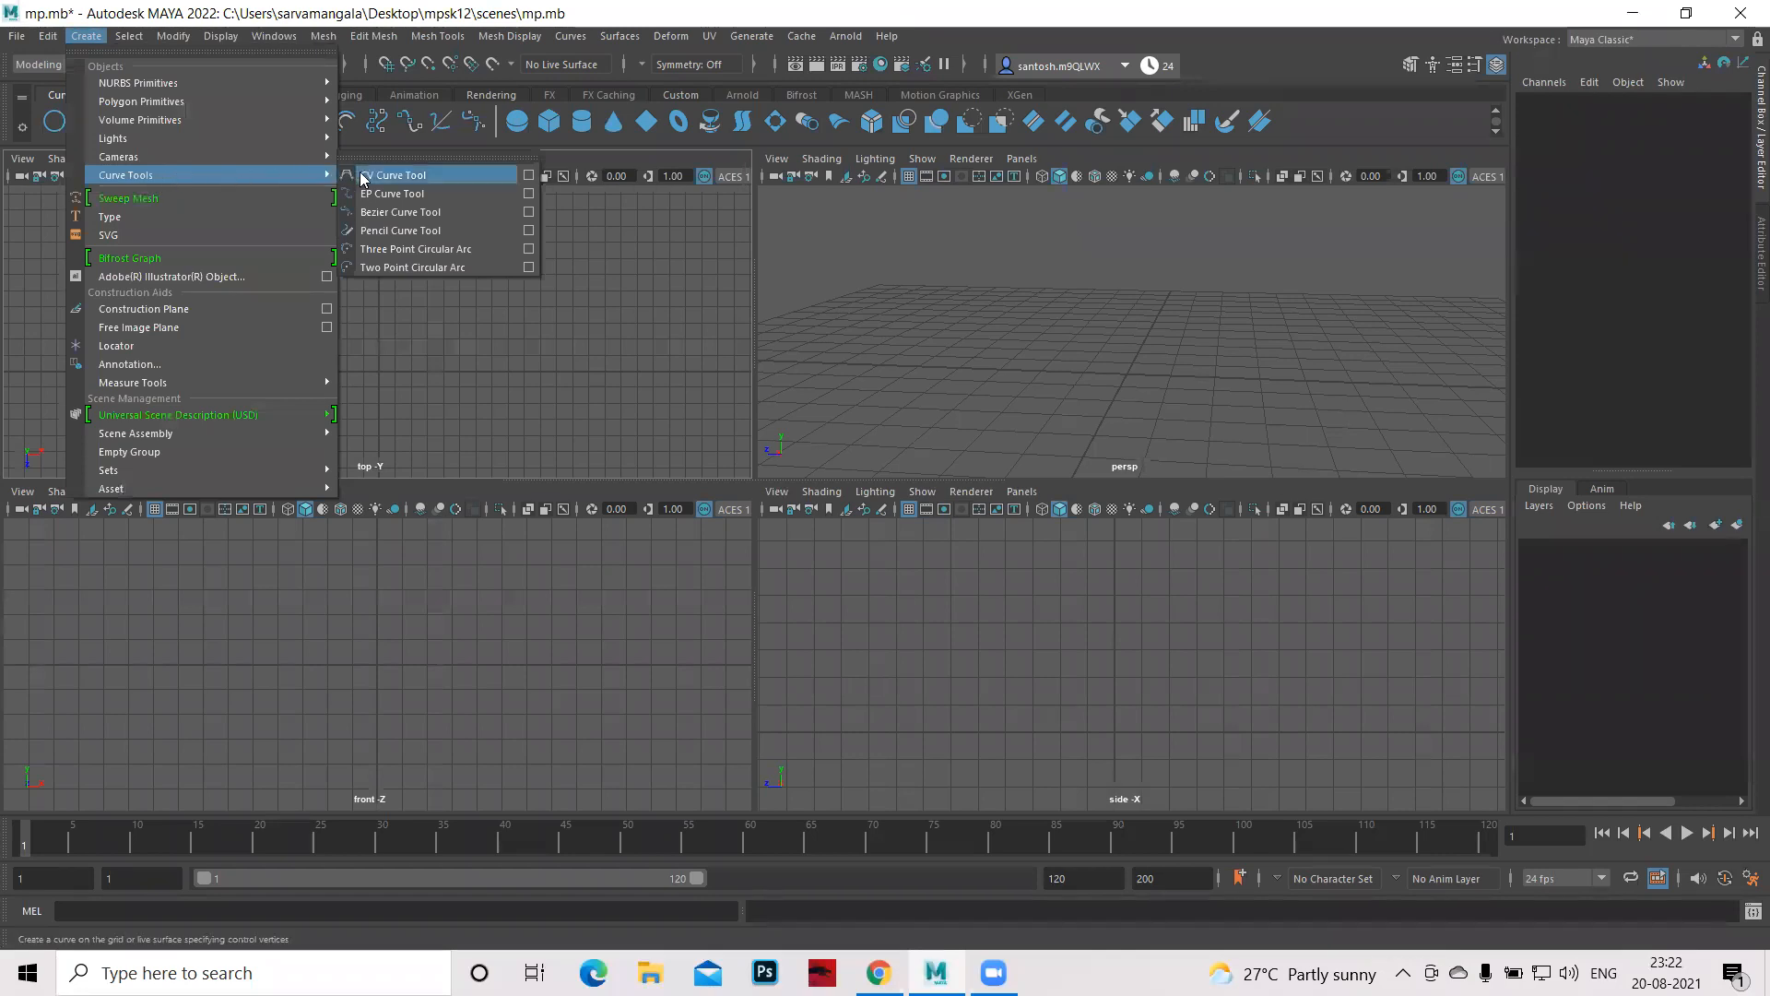
{"action": "left_click", "coordinate": [529, 174]}
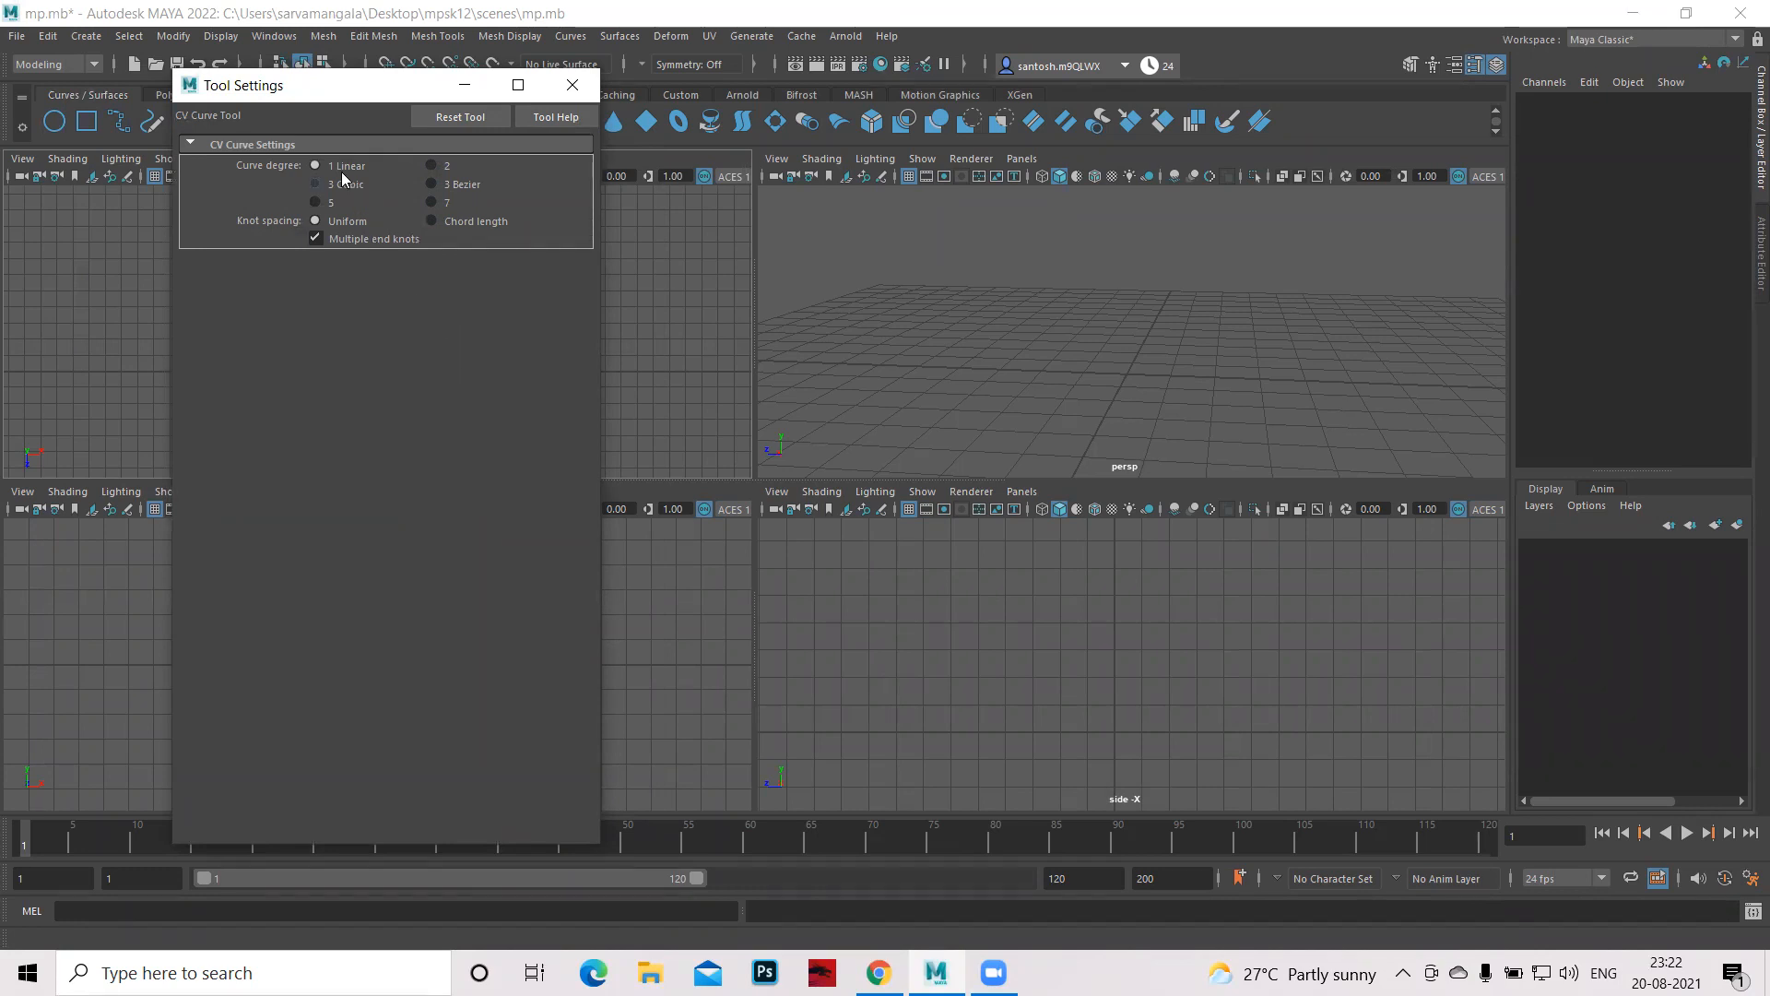
{"action": "left_click_drag", "start_coordinate": [465, 85], "coordinate": [468, 87]}
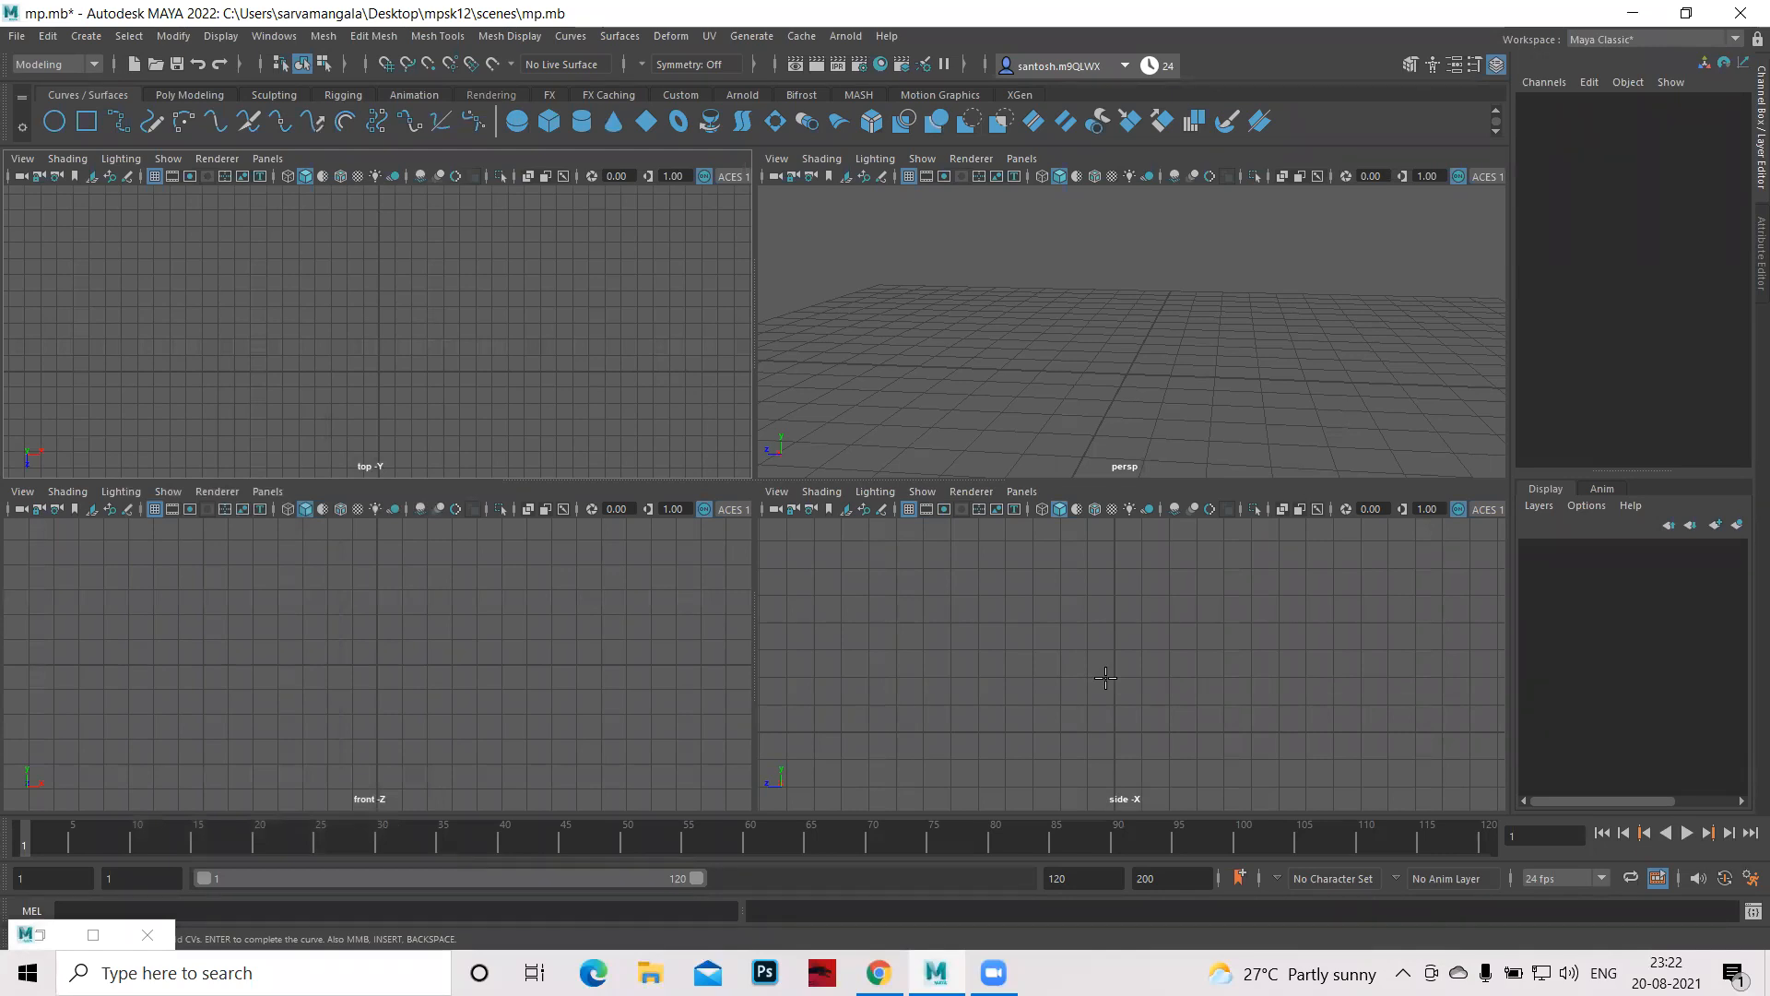
{"action": "key", "text": "space"}
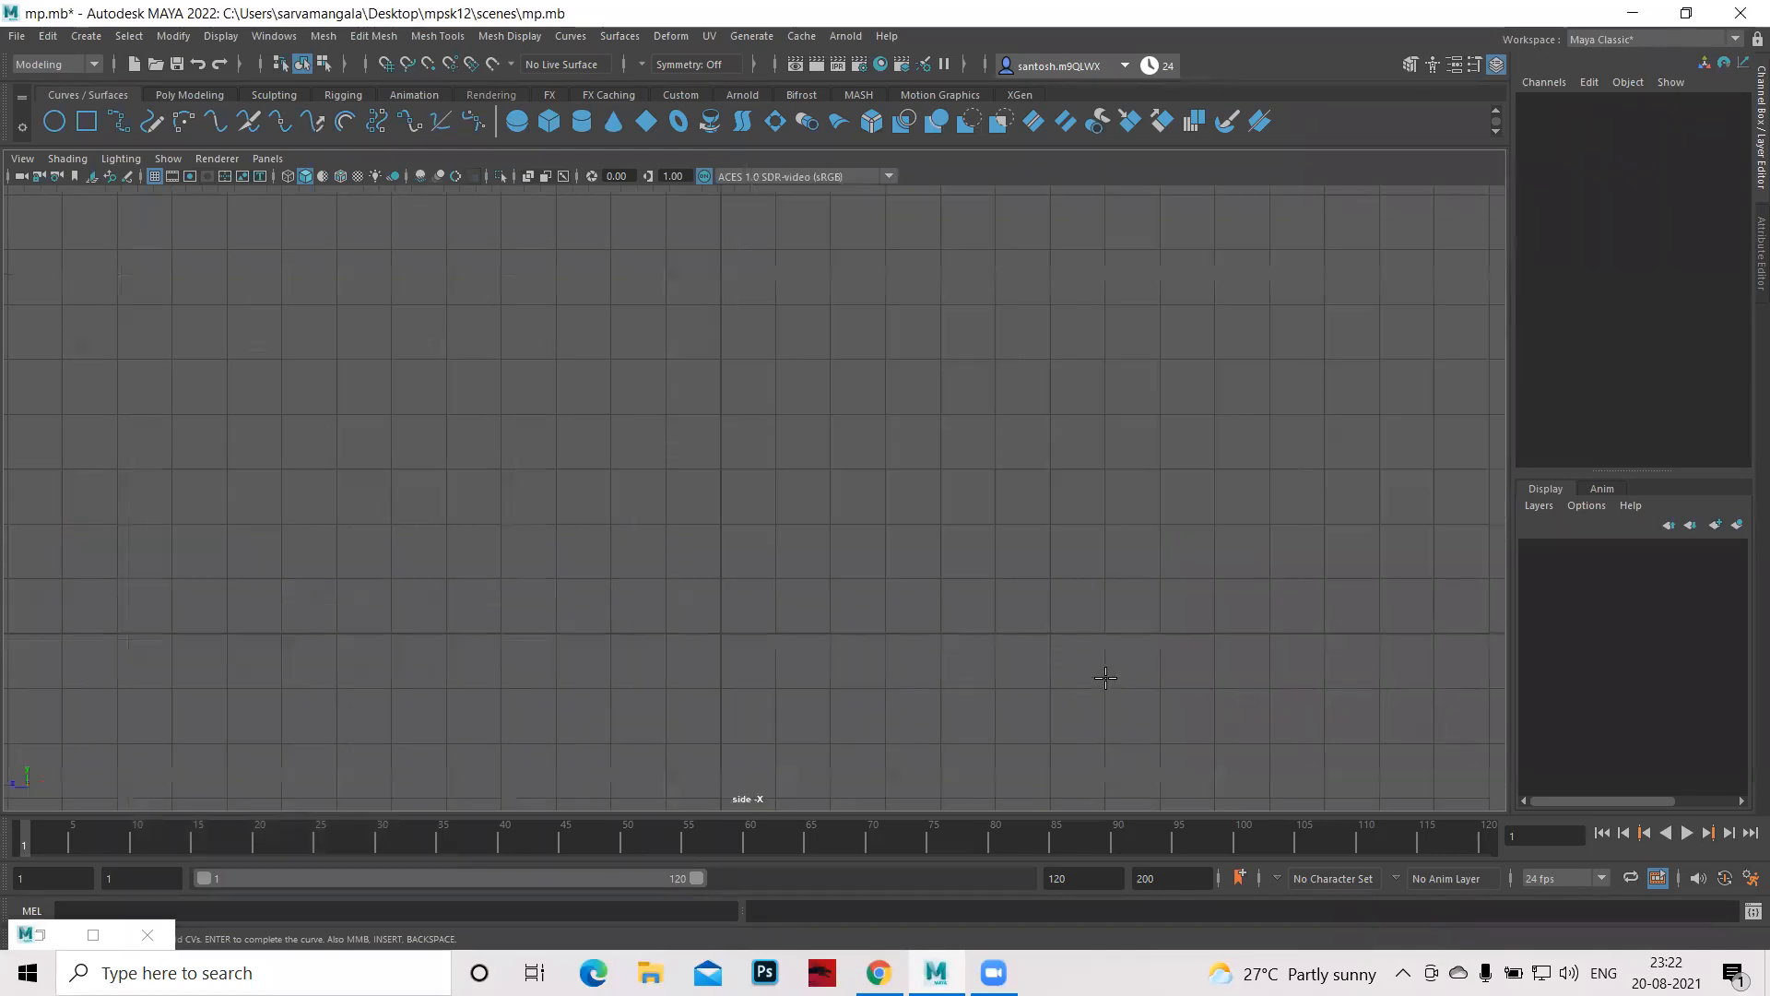
{"action": "left_click", "coordinate": [722, 742]}
{"action": "left_click", "coordinate": [759, 744]}
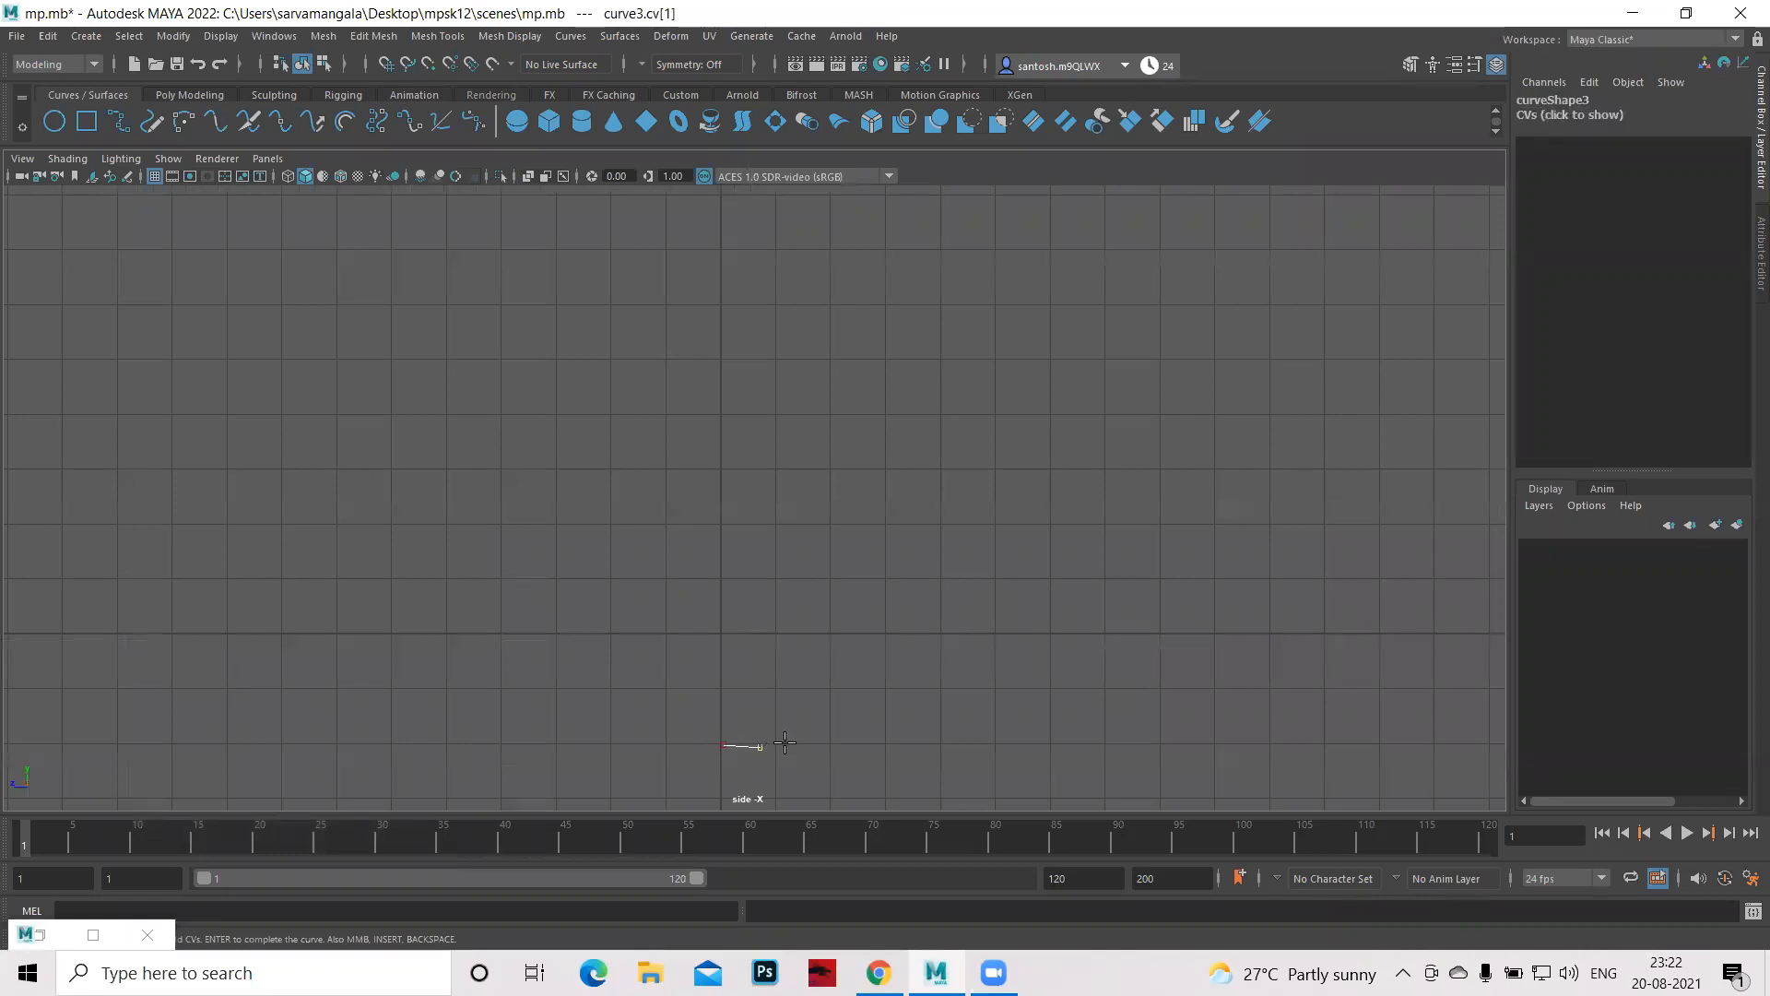
{"action": "left_click", "coordinate": [783, 743]}
{"action": "left_click", "coordinate": [798, 699]}
{"action": "left_click", "coordinate": [797, 613]}
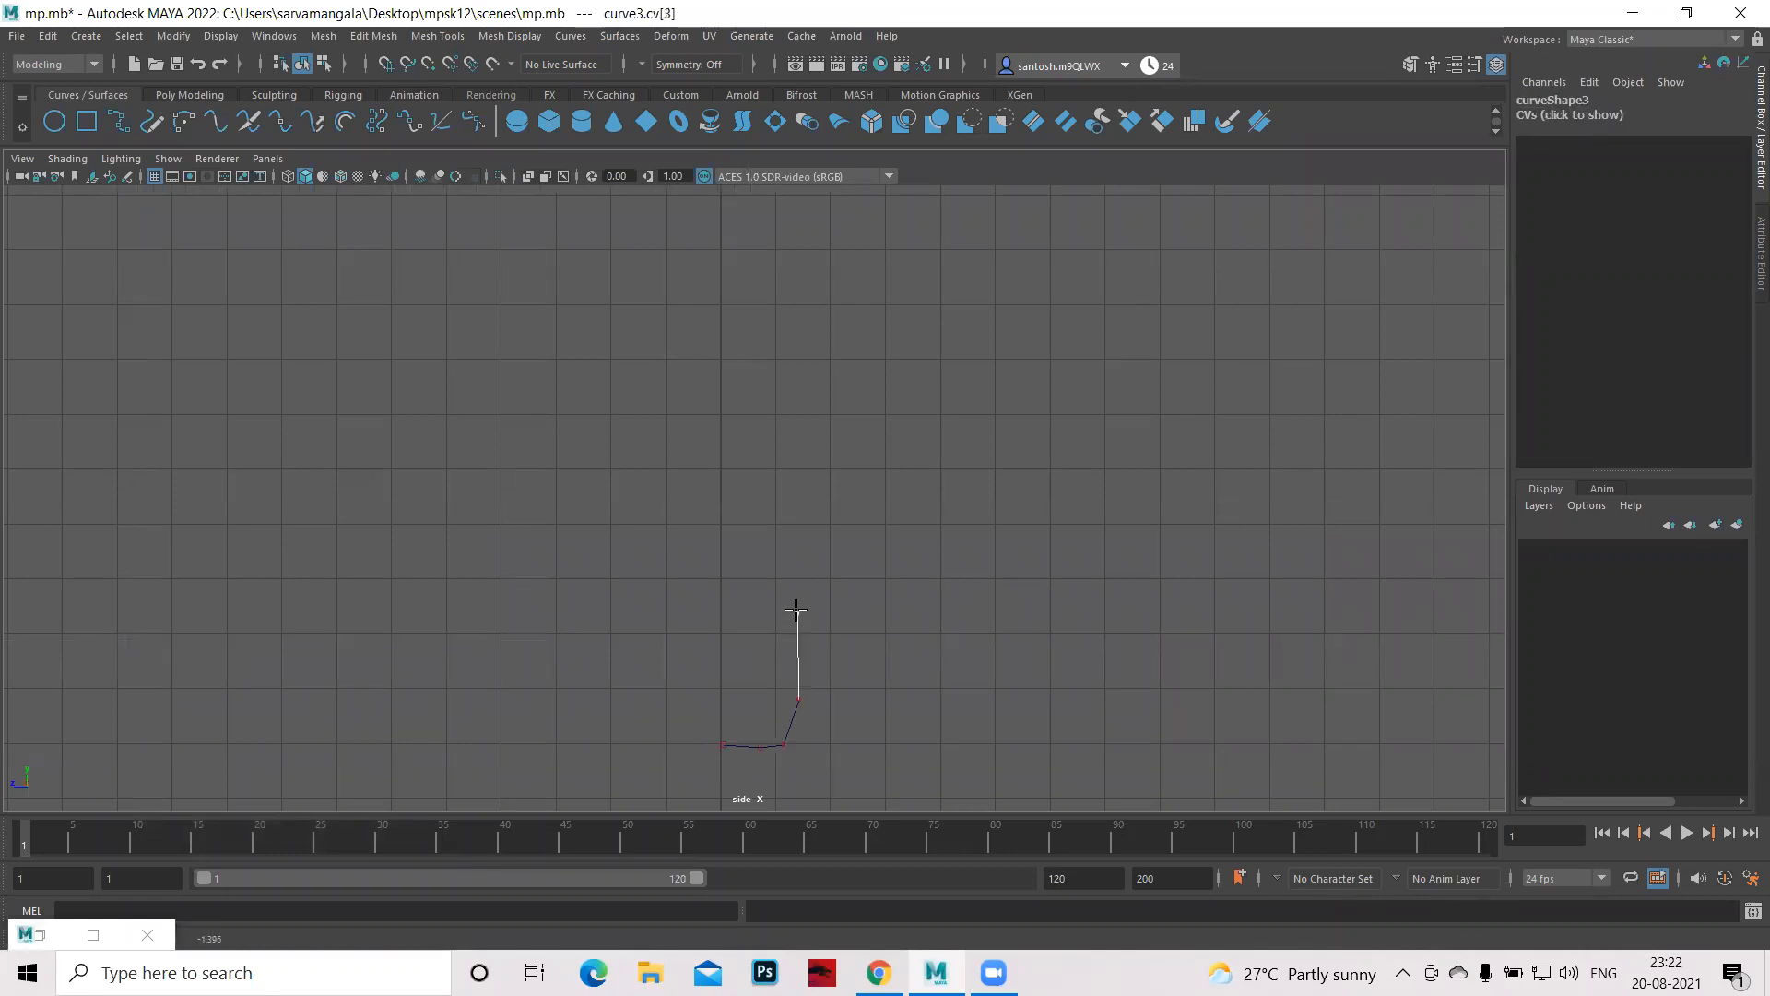
{"action": "left_click", "coordinate": [791, 543]}
{"action": "left_click", "coordinate": [783, 448]}
{"action": "left_click", "coordinate": [788, 389]}
{"action": "left_click", "coordinate": [774, 347]}
{"action": "left_click", "coordinate": [749, 295]}
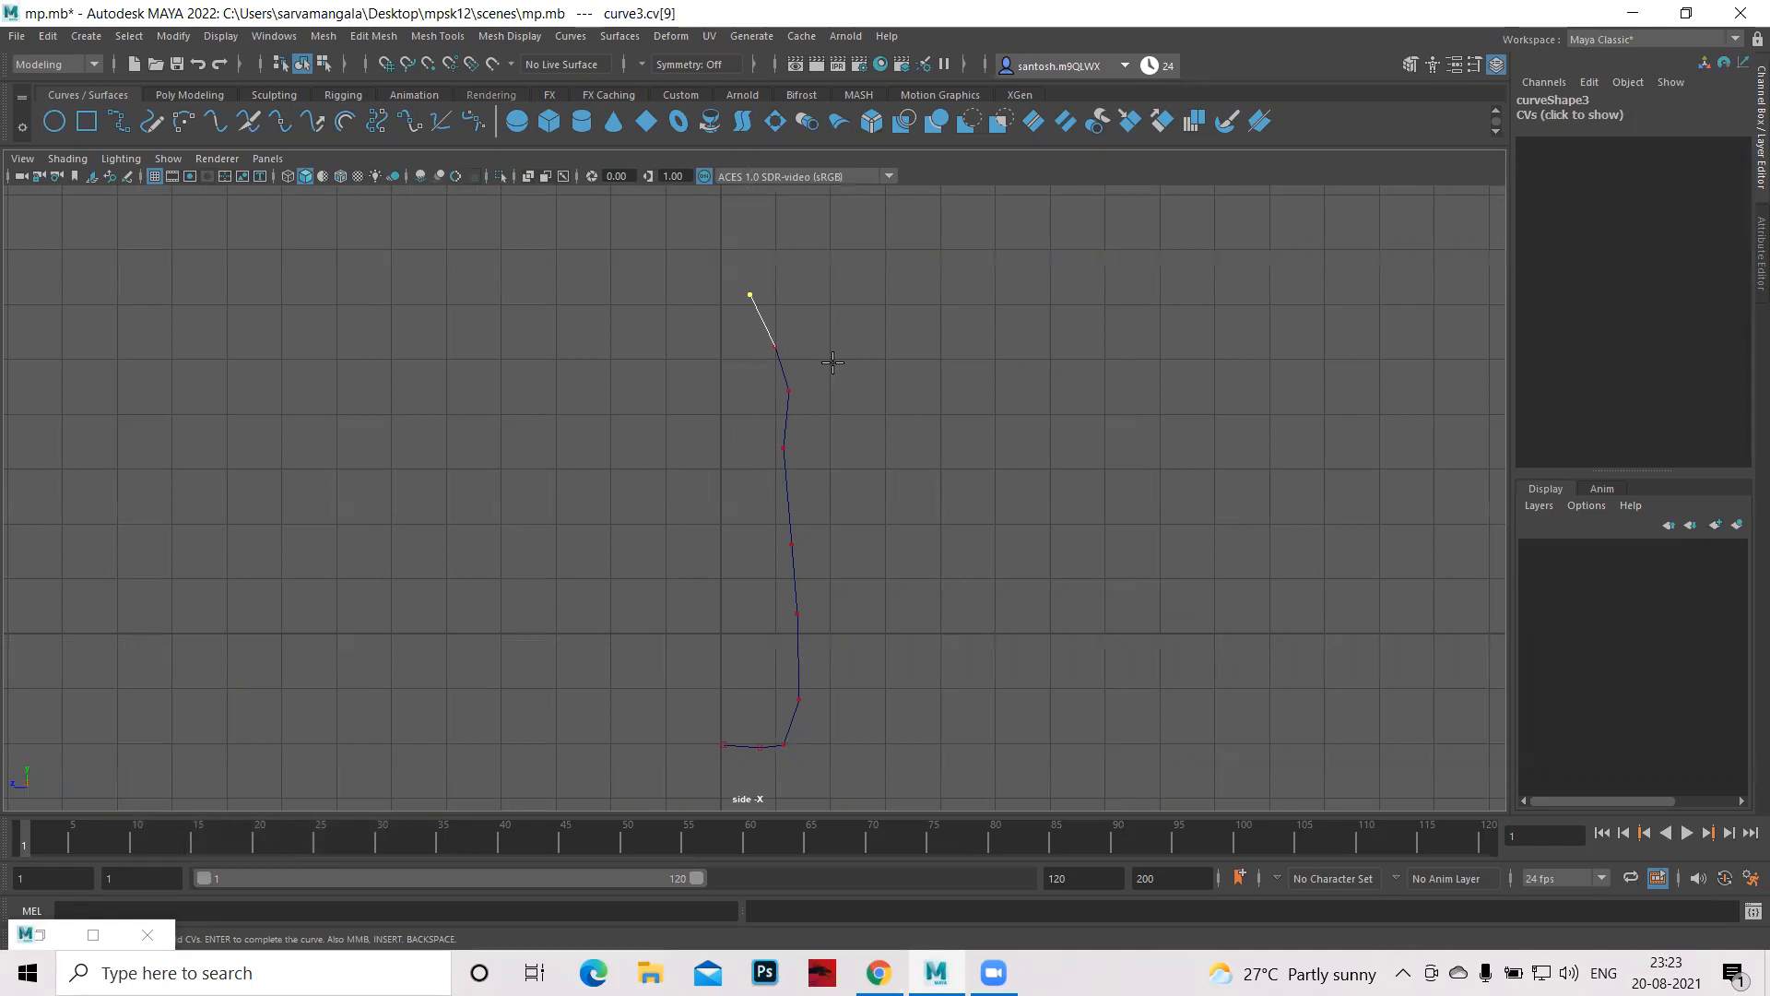
{"action": "key", "text": "Return"}
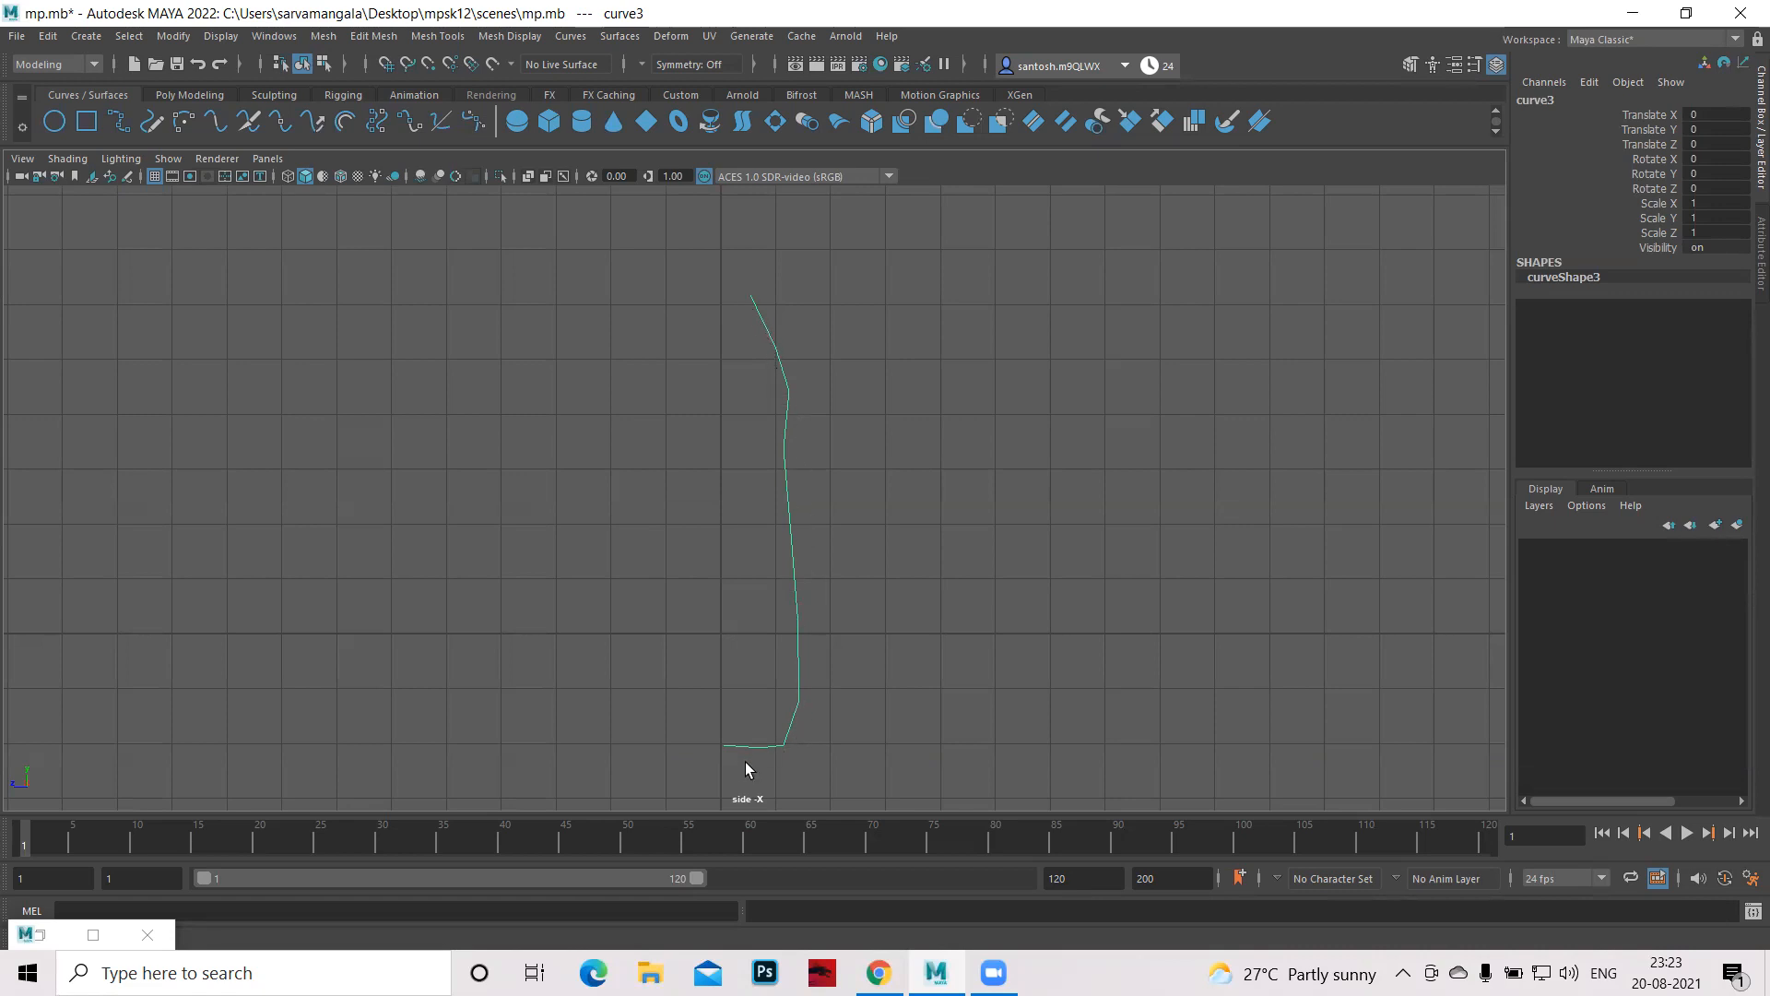
- Delete the linear profile curve from the side view
{"action": "left_click_drag", "start_coordinate": [645, 340], "coordinate": [926, 553]}
{"action": "key", "text": "Delete"}
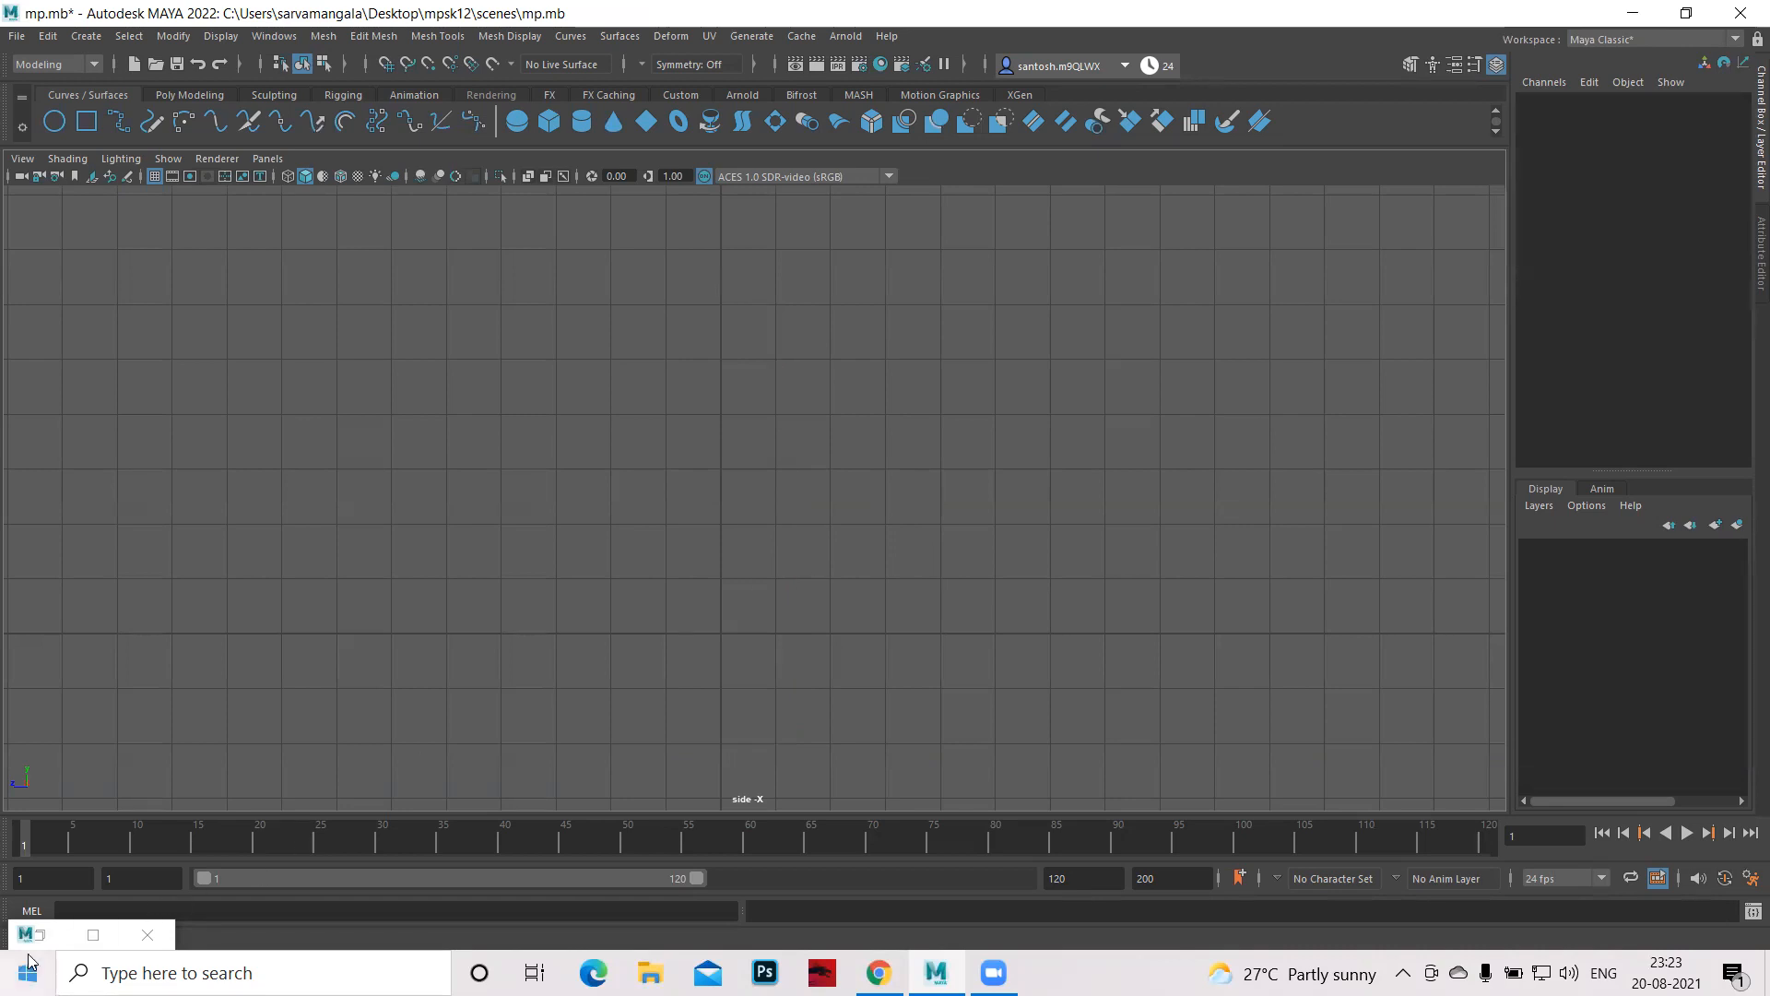
{"action": "left_click", "coordinate": [89, 936]}
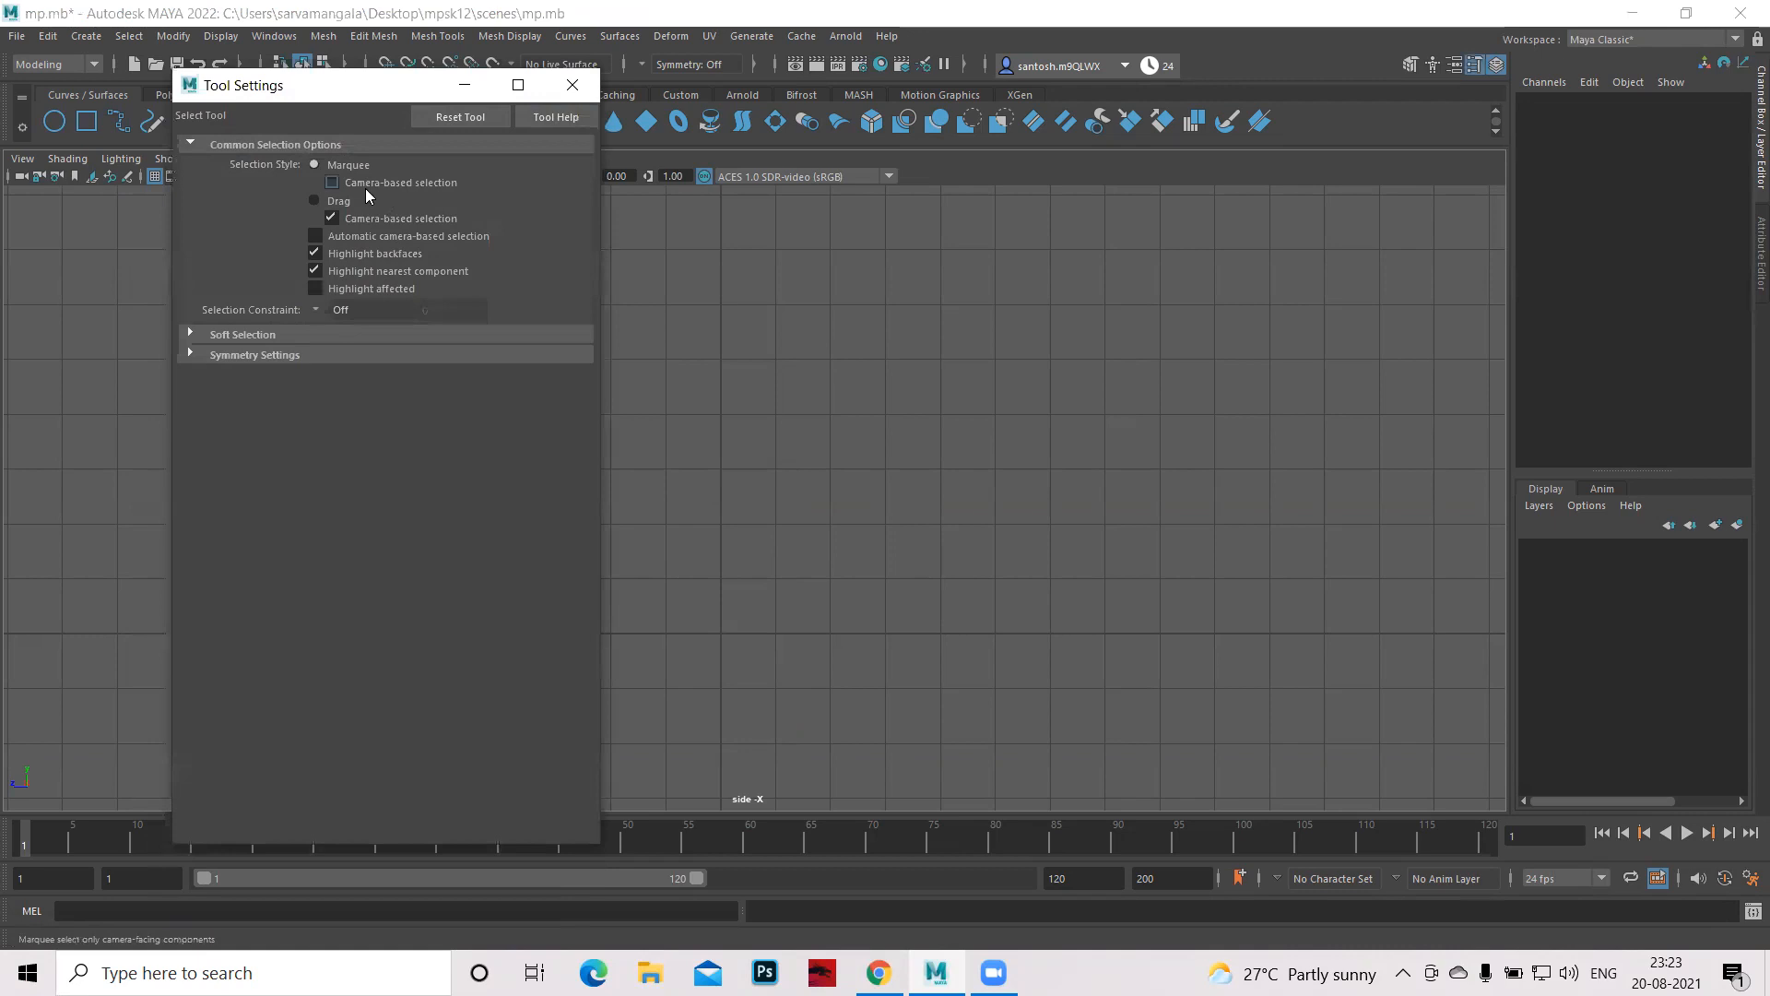
{"action": "left_click", "coordinate": [188, 140]}
{"action": "left_click", "coordinate": [187, 142]}
{"action": "left_click", "coordinate": [572, 83]}
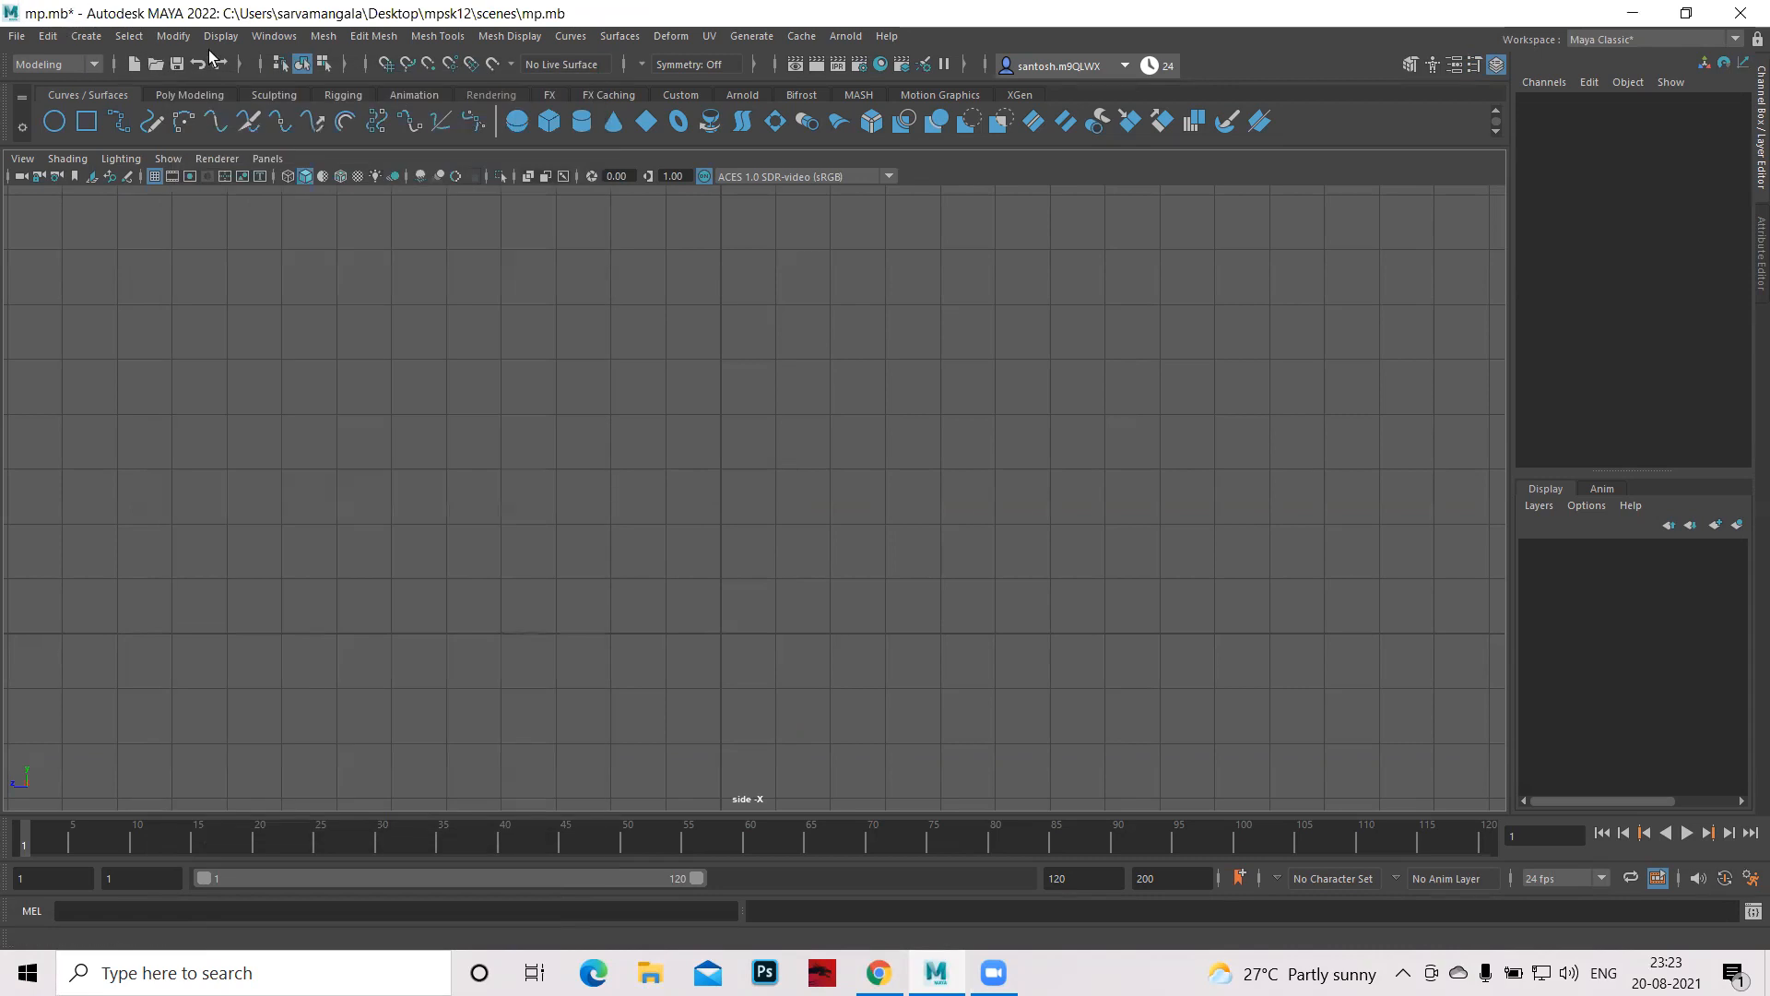
- Set the CV Curve Tool to degree 2 and start a profile at the side view's origin with five points, running outward and curving up
{"action": "left_click", "coordinate": [86, 40]}
{"action": "mouse_move", "coordinate": [149, 175]}
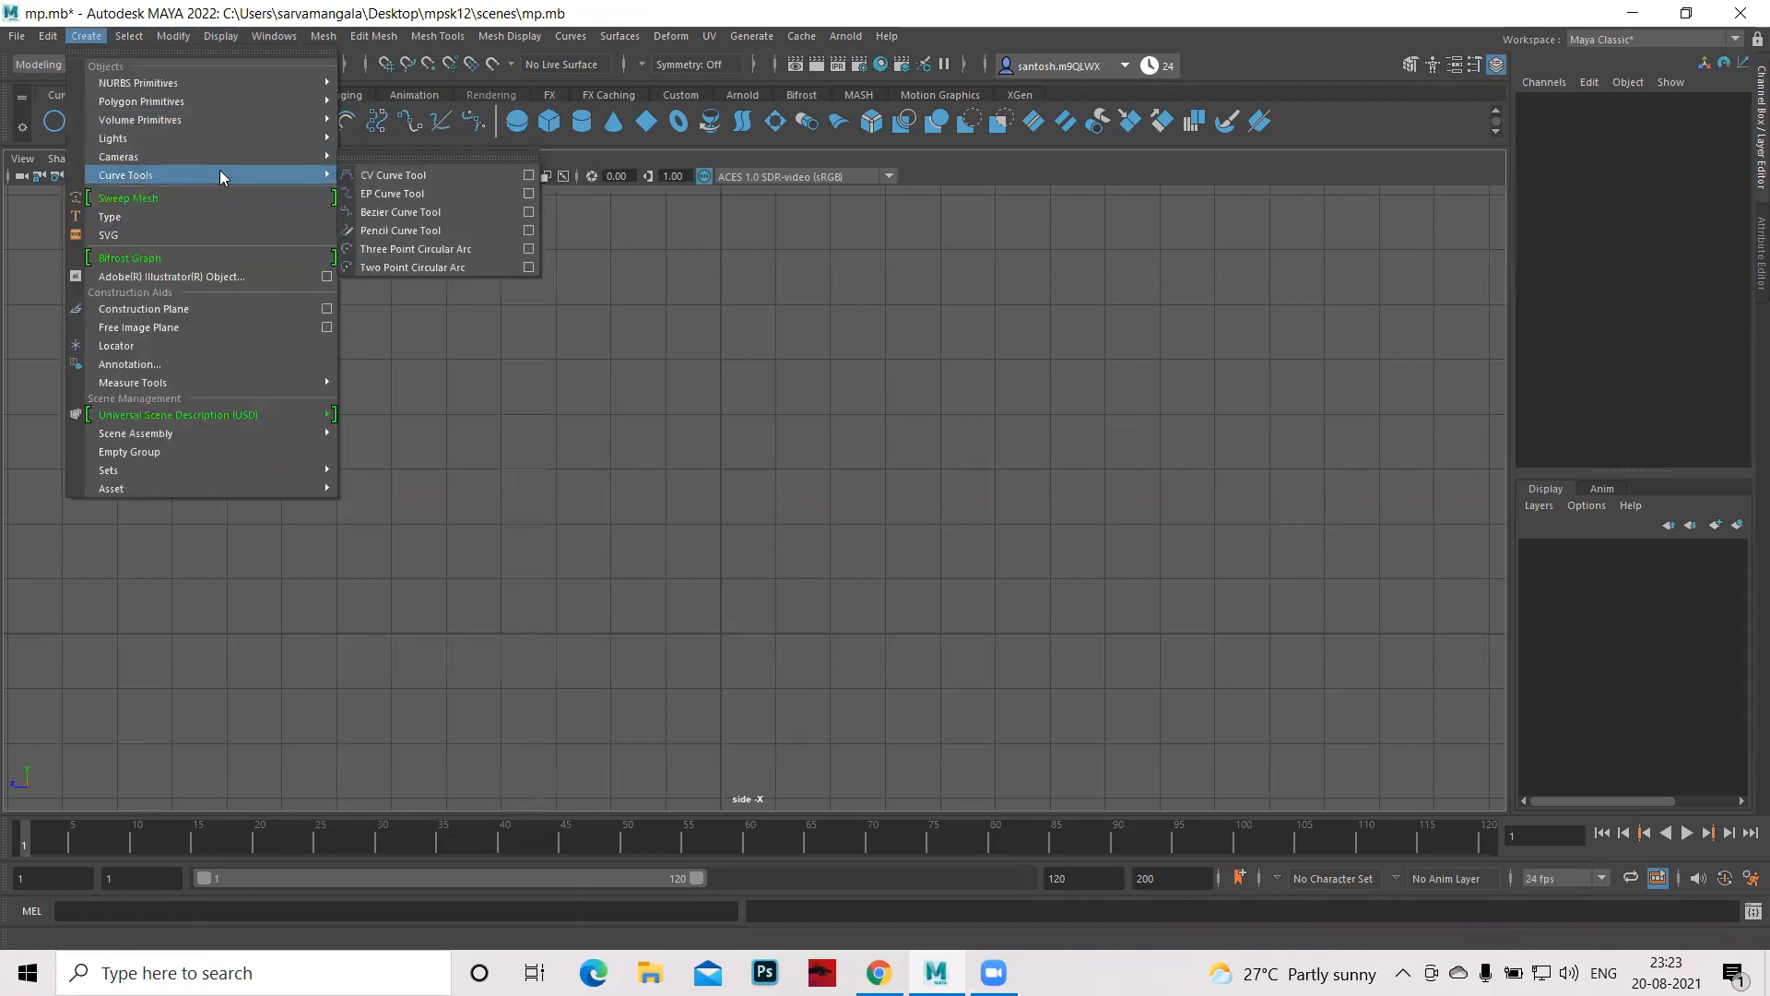
{"action": "left_click", "coordinate": [528, 175]}
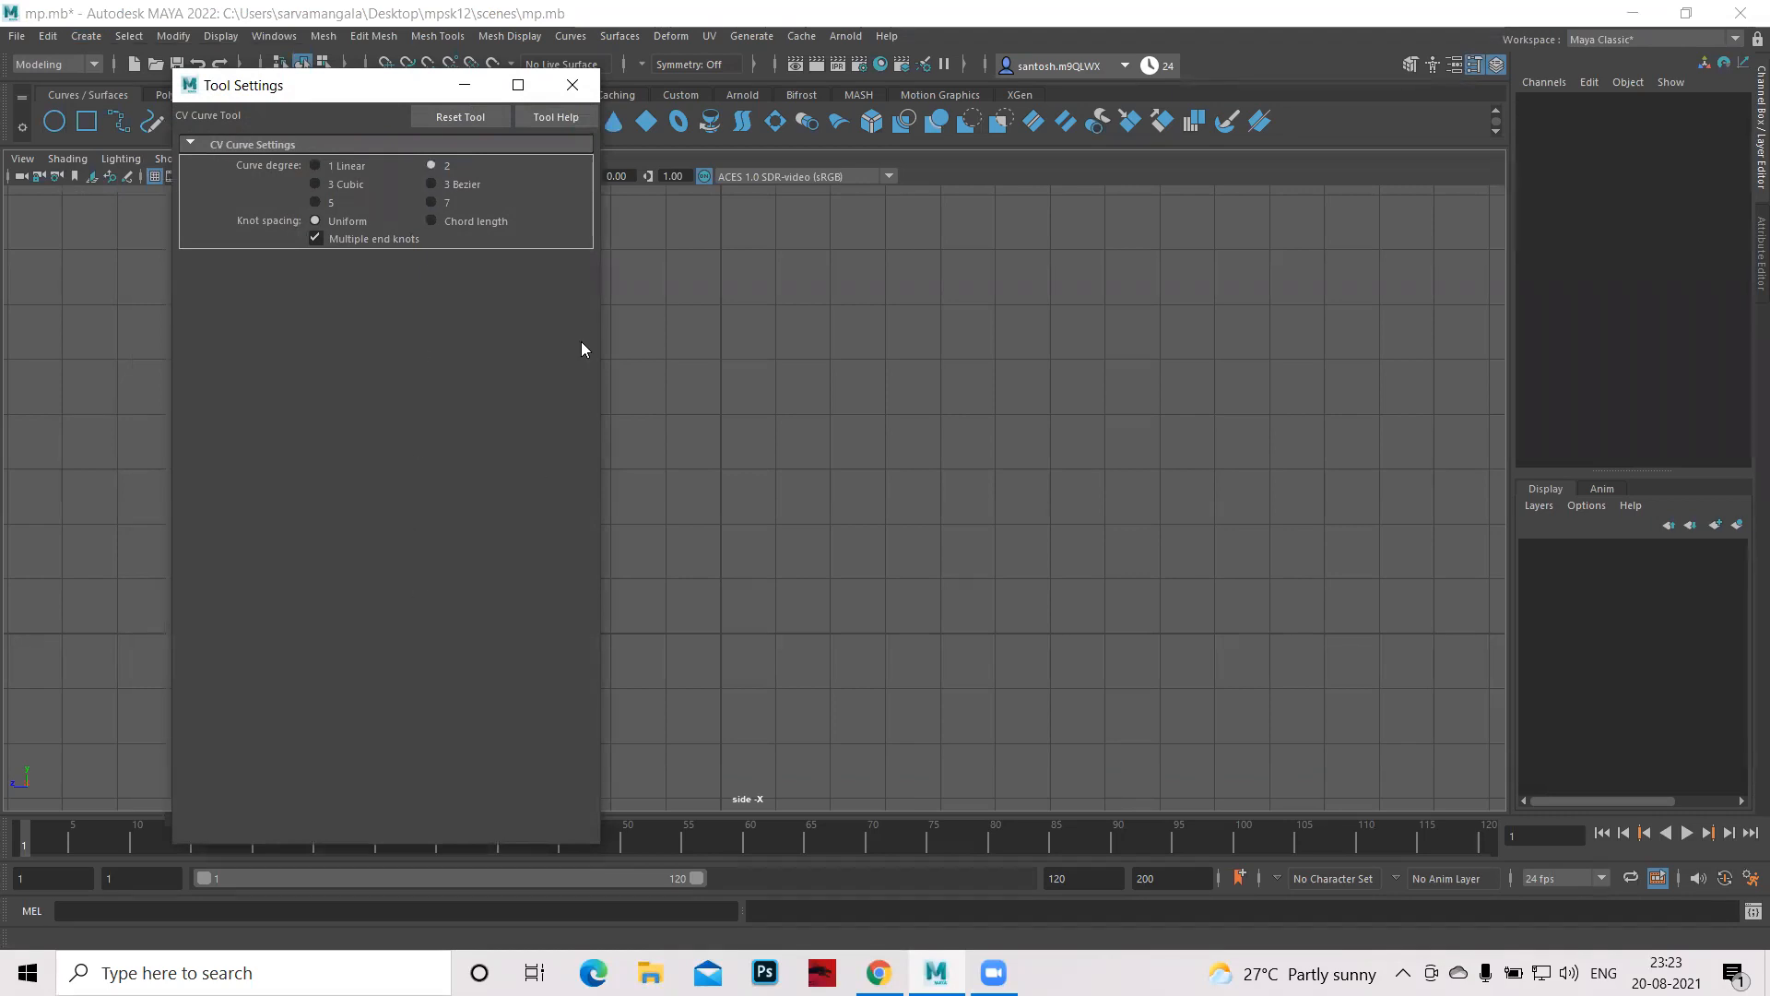
{"action": "left_click", "coordinate": [471, 85]}
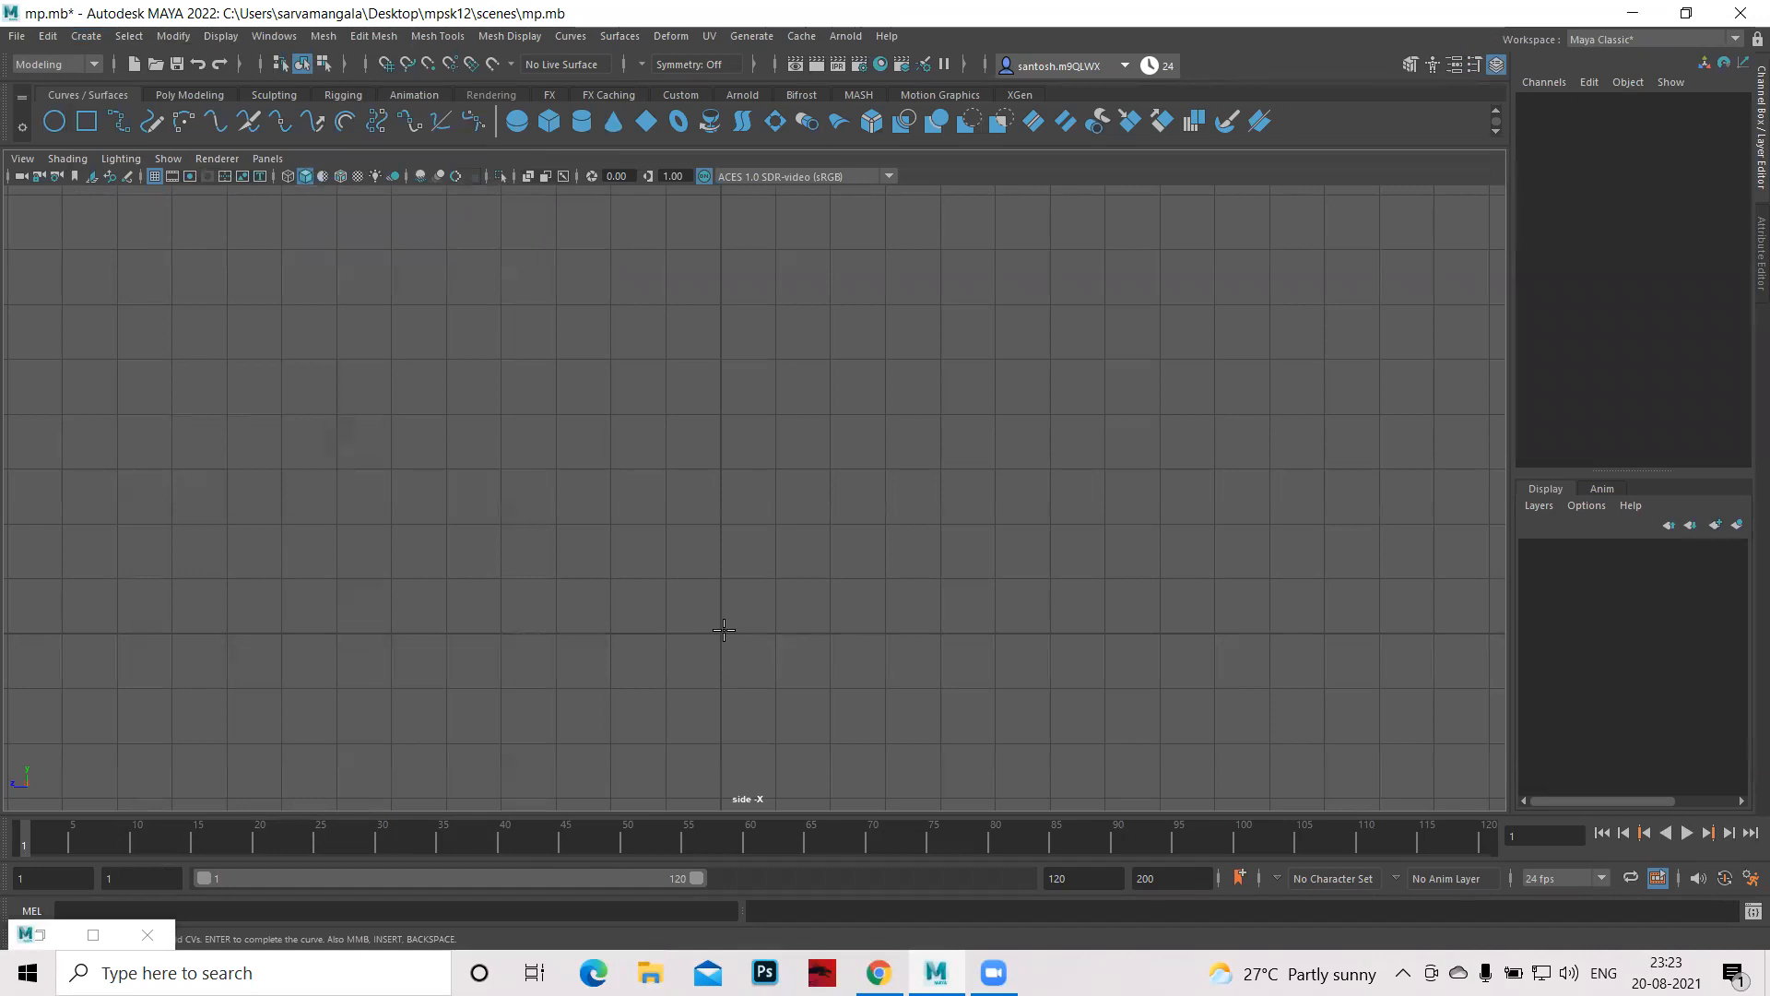
{"action": "middle_click_drag", "start_coordinate": [833, 565], "coordinate": [829, 643], "text": "alt"}
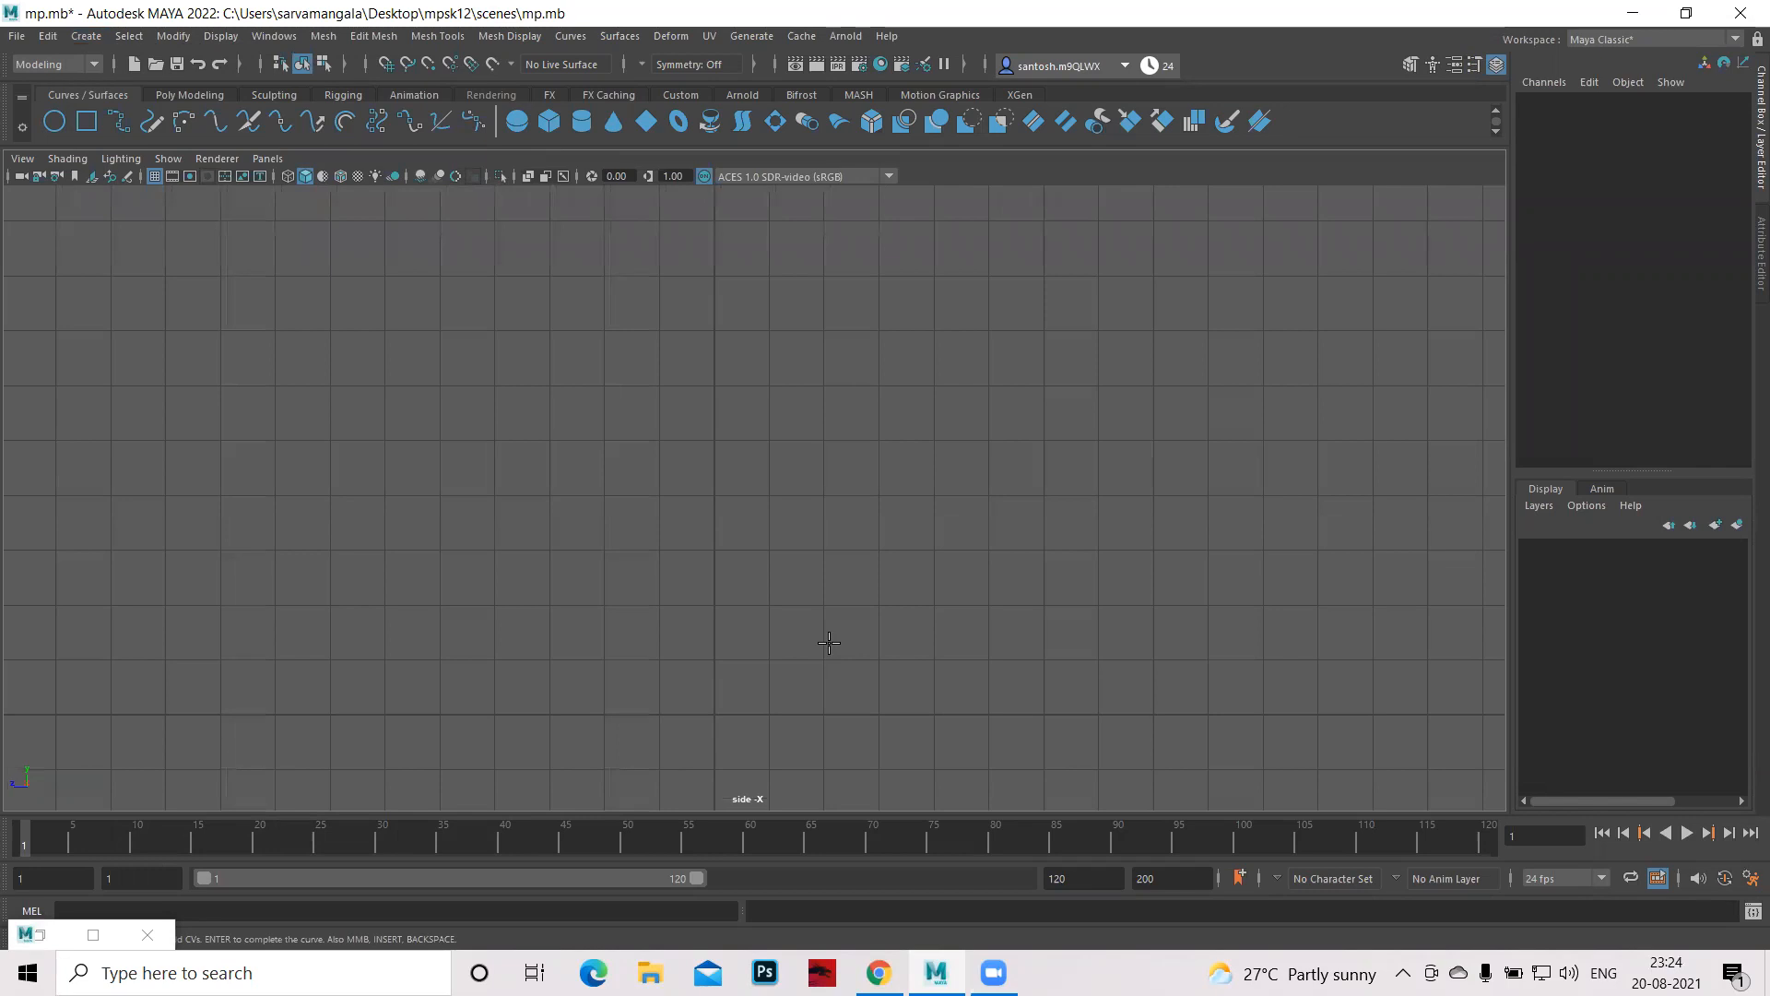
{"action": "left_click", "coordinate": [712, 712]}
{"action": "left_click", "coordinate": [743, 711]}
{"action": "left_click", "coordinate": [772, 712]}
{"action": "left_click", "coordinate": [783, 688]}
{"action": "left_click", "coordinate": [785, 645]}
- Add four more points up the profile's side wall, to about 2.5 grid units above the base
{"action": "right_click_drag", "start_coordinate": [843, 522], "coordinate": [1107, 557], "text": "alt"}
{"action": "middle_click_drag", "start_coordinate": [1022, 649], "coordinate": [1021, 373], "text": "alt"}
{"action": "right_click_drag", "start_coordinate": [617, 443], "coordinate": [1017, 560], "text": "alt"}
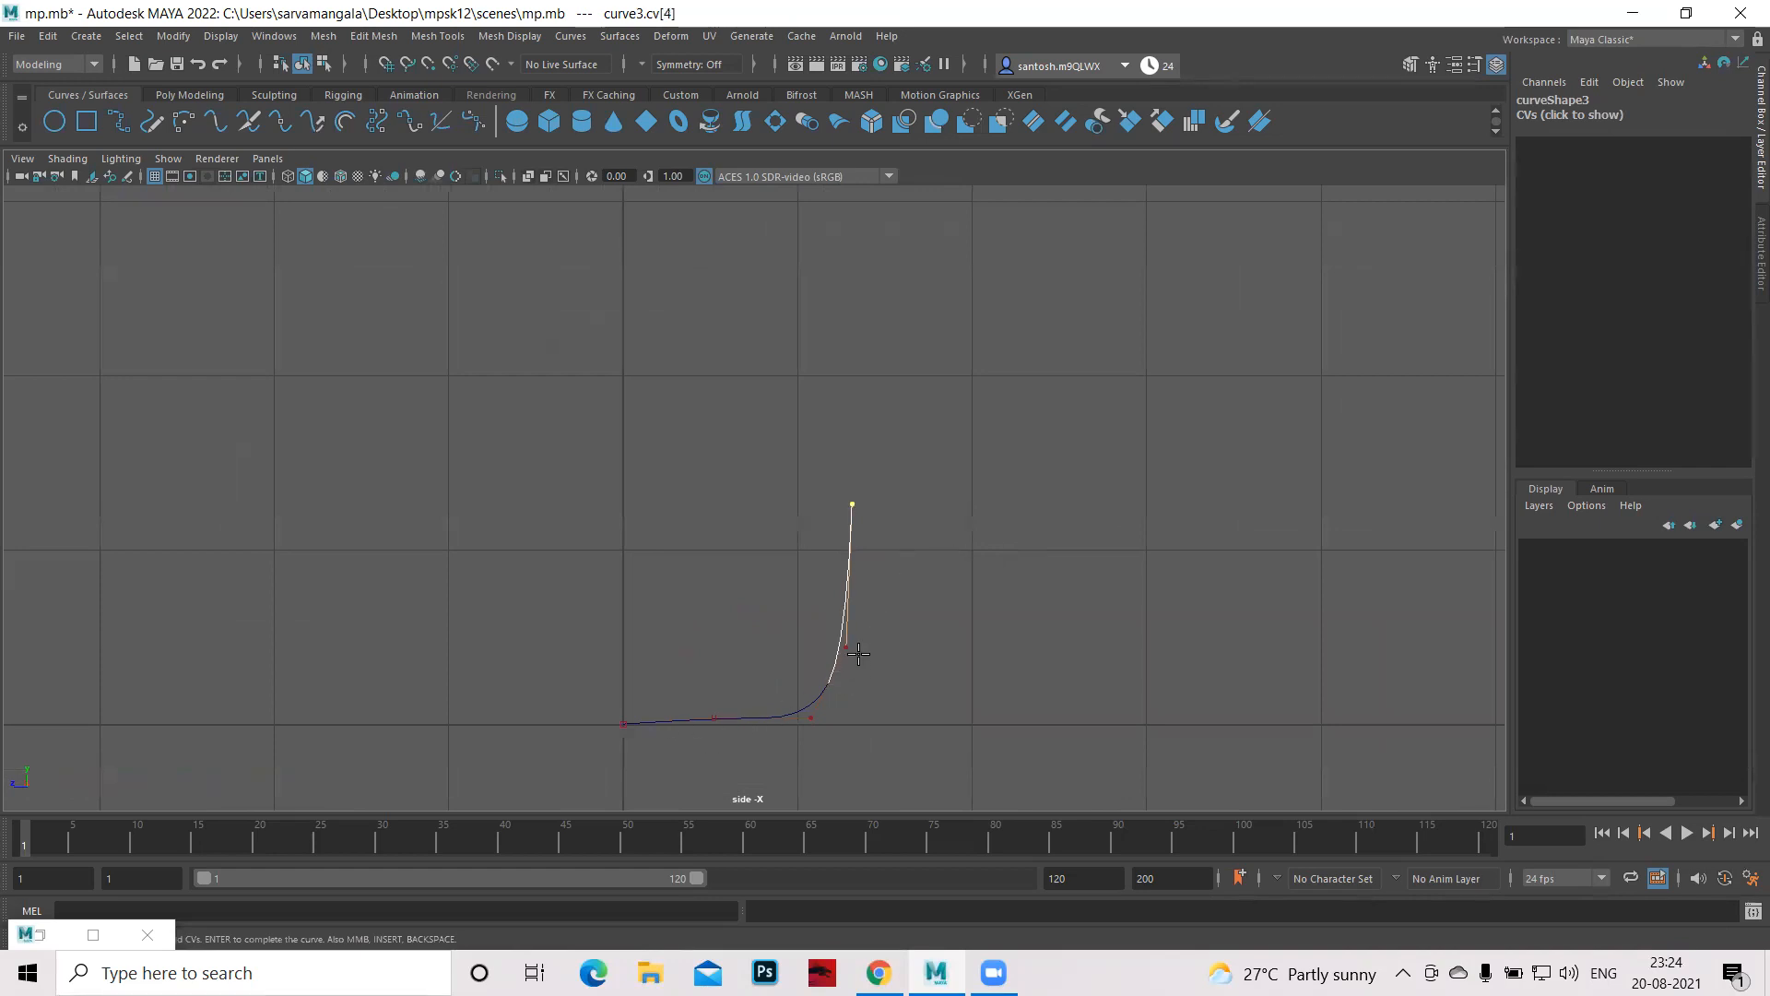
{"action": "left_click", "coordinate": [846, 421]}
{"action": "left_click", "coordinate": [846, 369]}
{"action": "left_click", "coordinate": [845, 313]}
{"action": "left_click", "coordinate": [841, 284]}
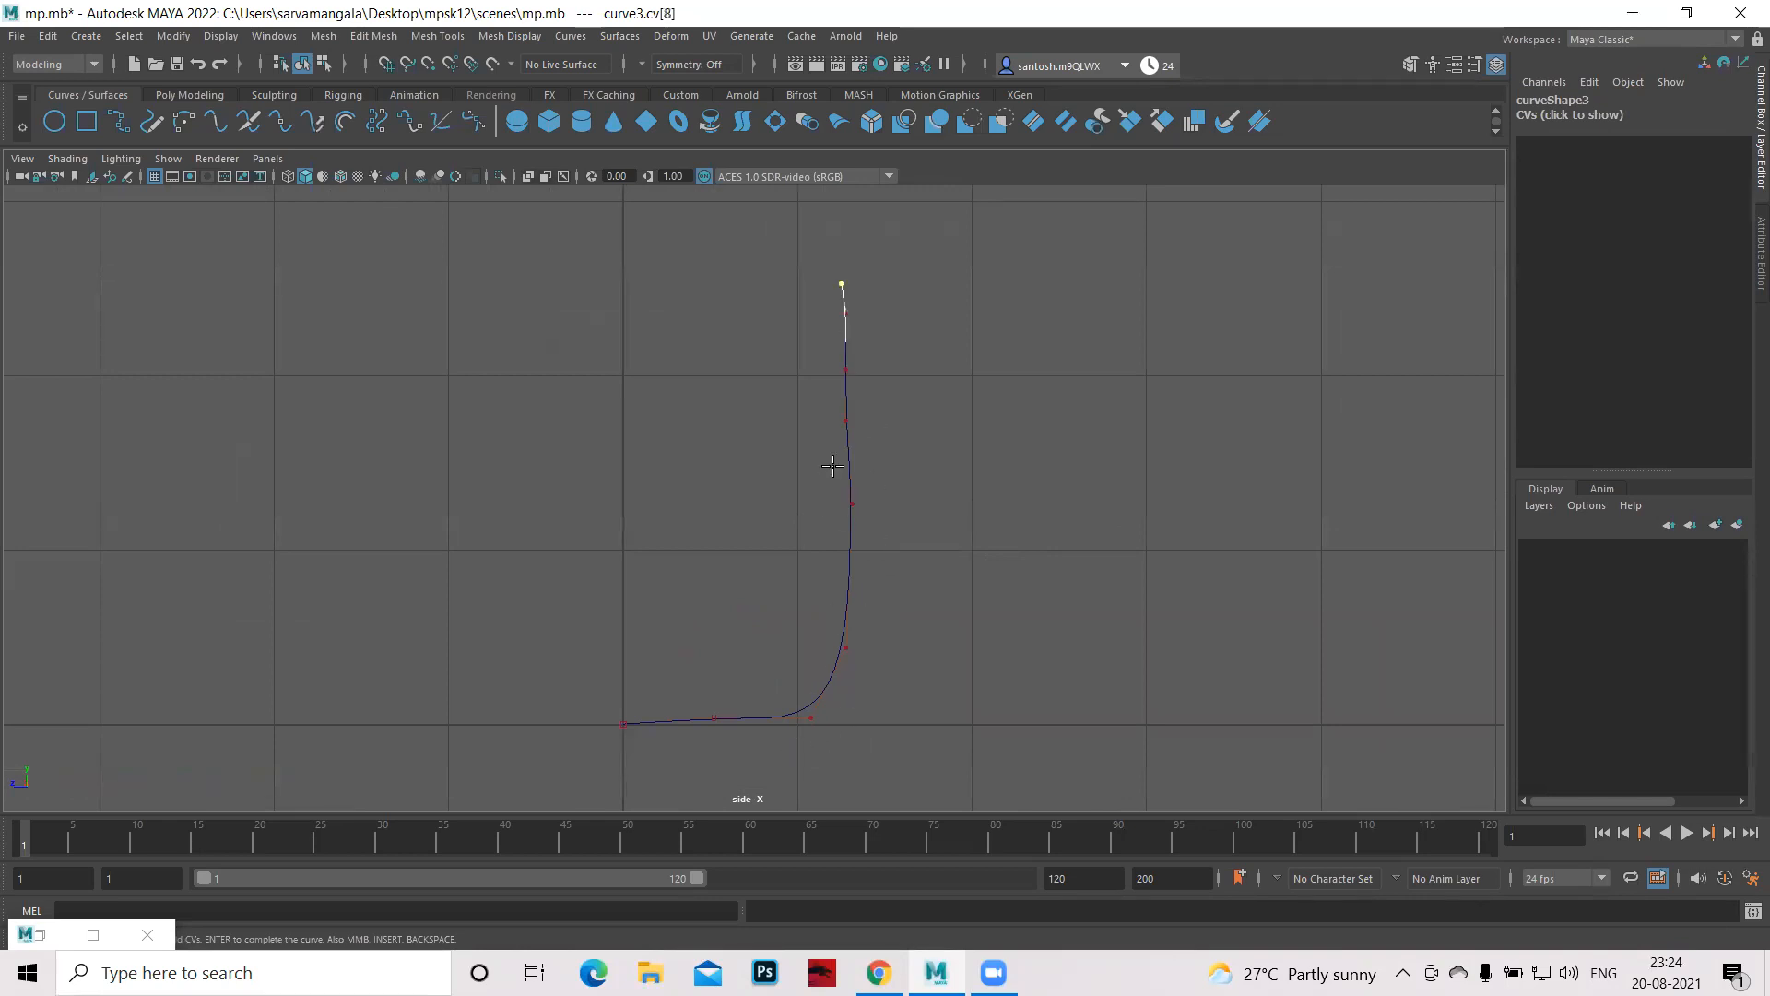
- Extend the side wall with two more points to about 5 grid units high and complete the degree 2 curve
{"action": "right_click_drag", "start_coordinate": [1120, 638], "coordinate": [1162, 716], "text": "alt"}
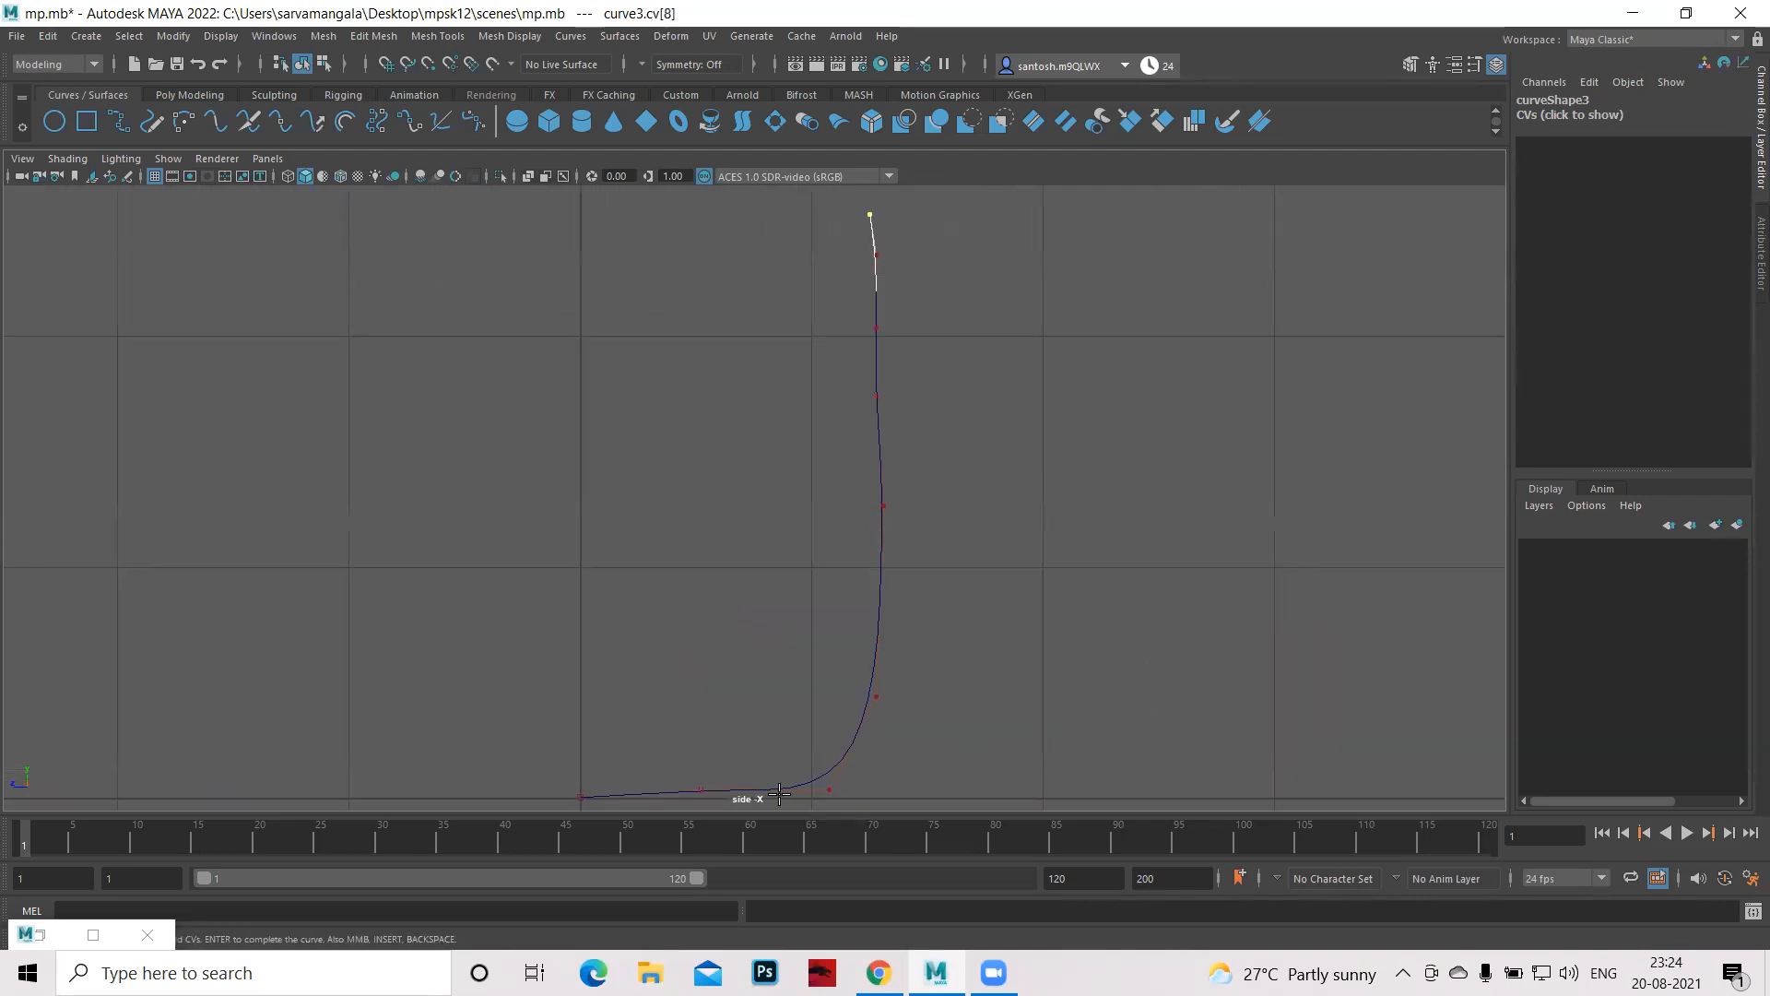
{"action": "right_click_drag", "start_coordinate": [922, 740], "coordinate": [1050, 578], "text": "alt"}
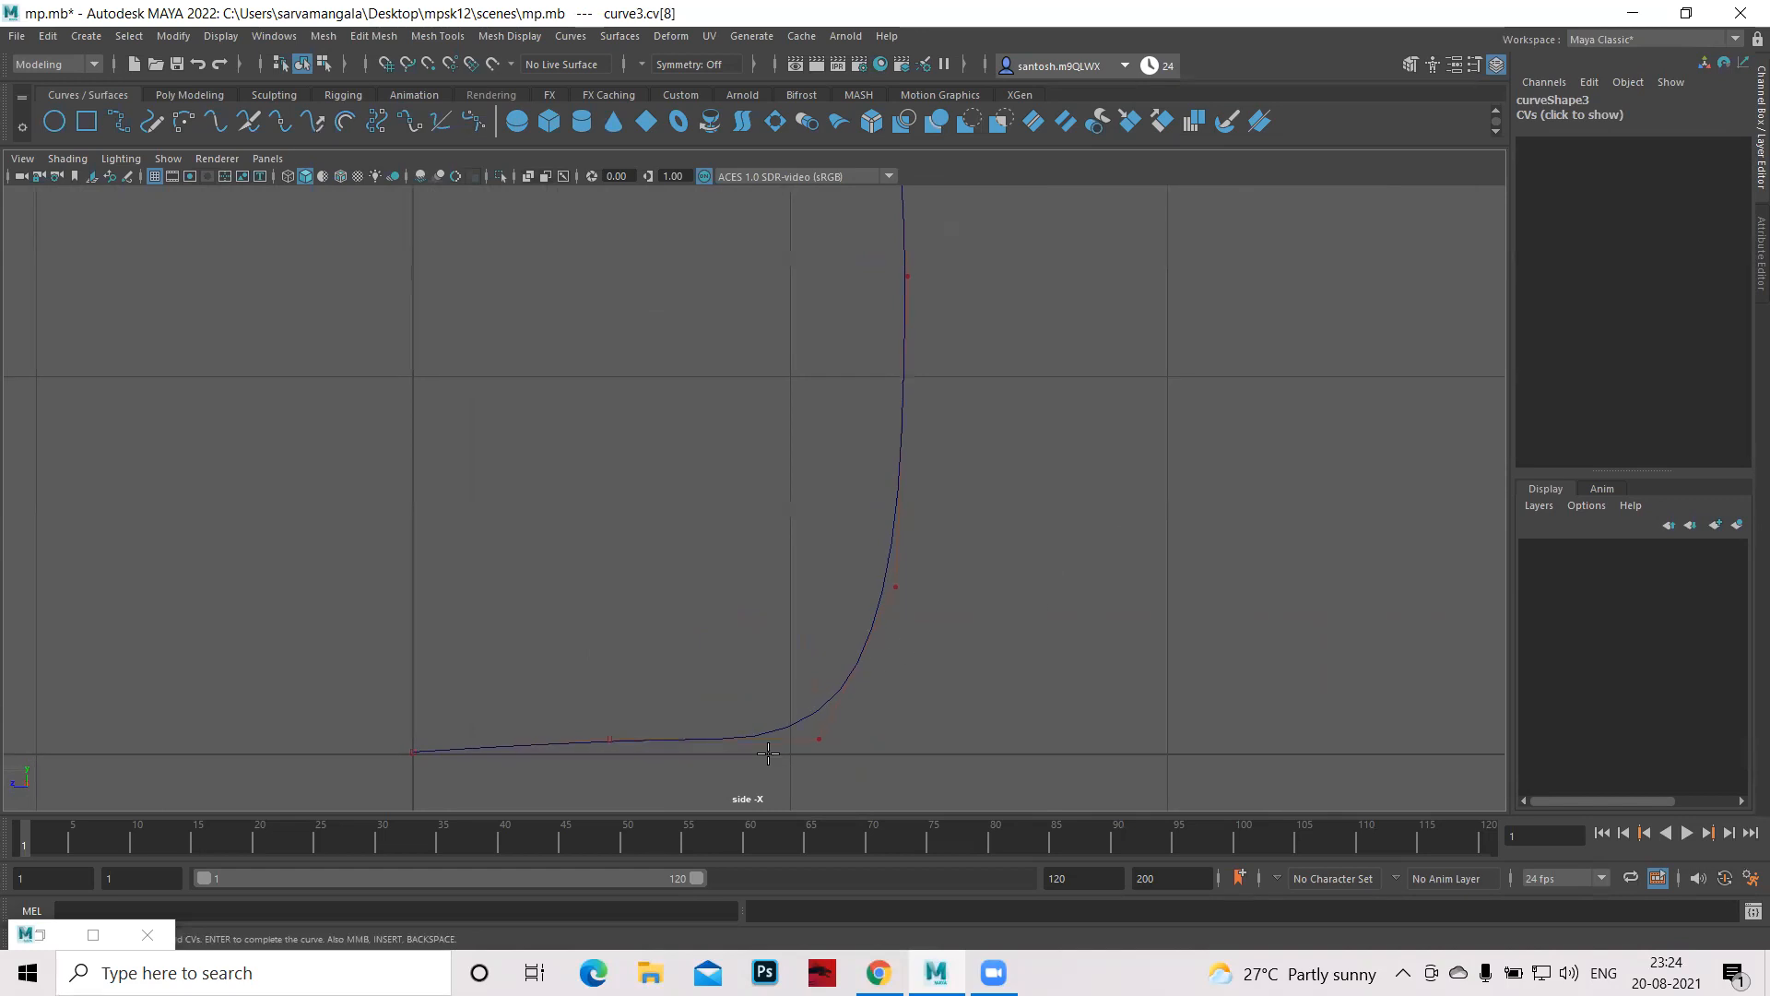
{"action": "right_click_drag", "start_coordinate": [1446, 470], "coordinate": [826, 522], "text": "alt"}
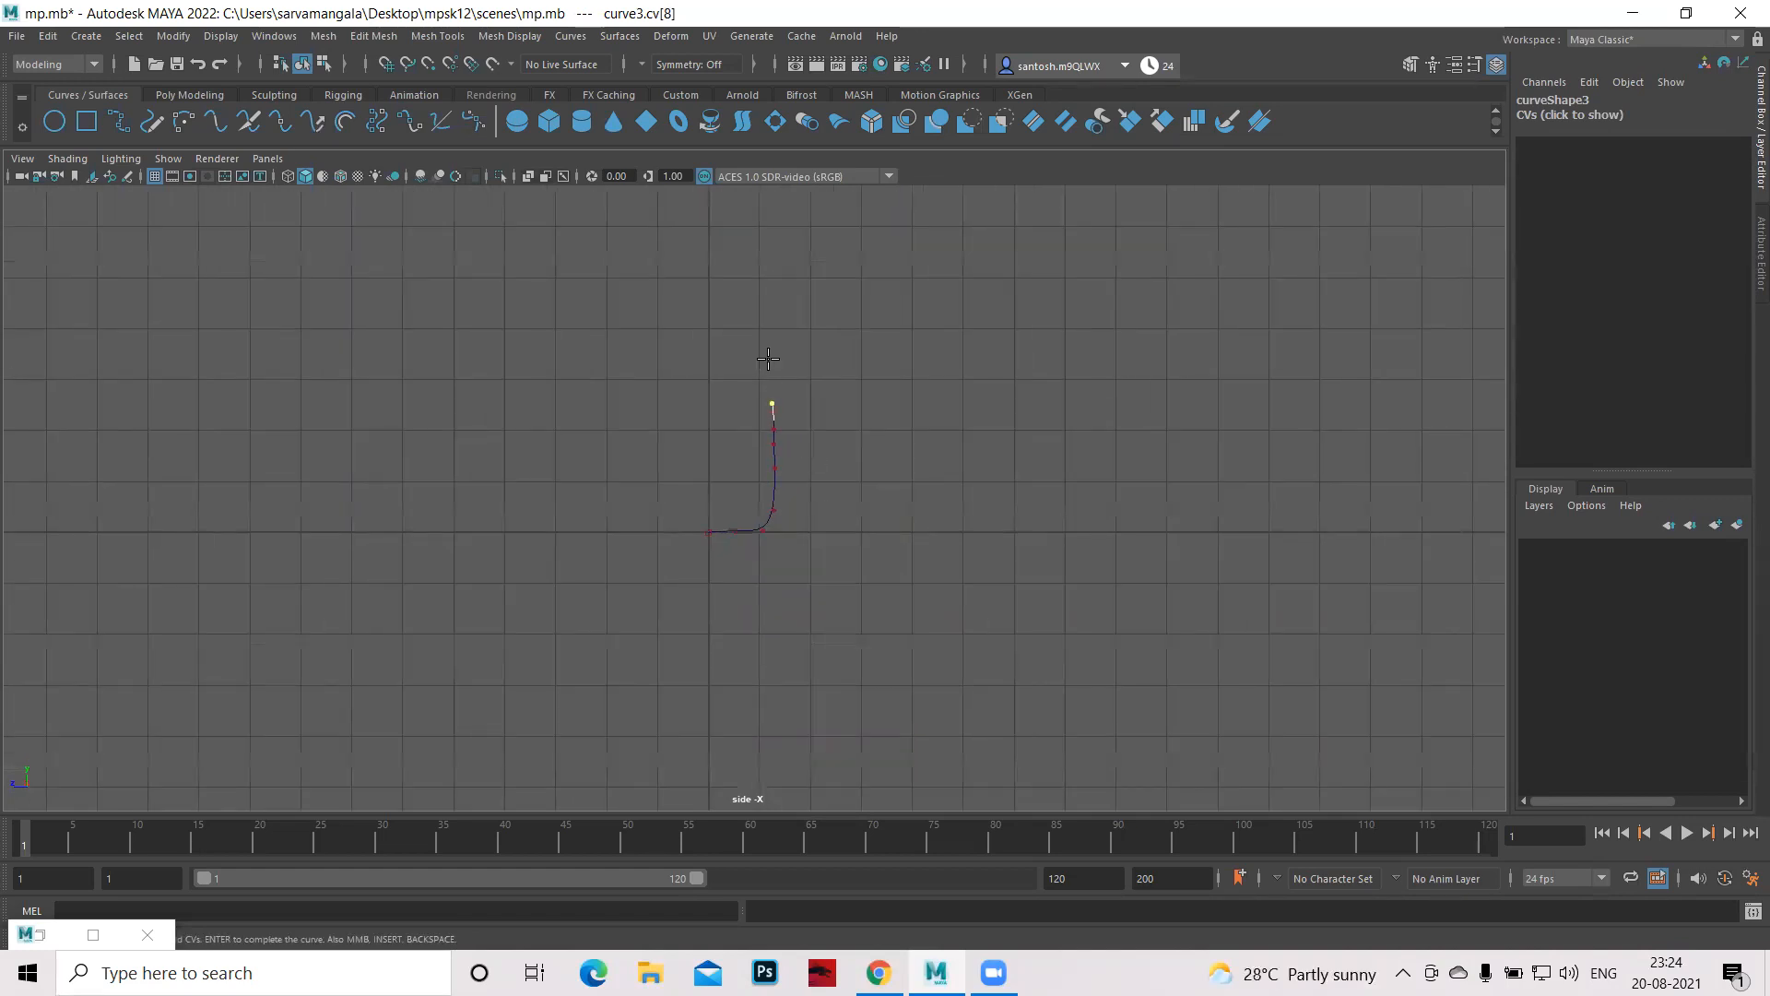
{"action": "left_click_drag", "start_coordinate": [771, 363], "coordinate": [768, 315]}
{"action": "left_click", "coordinate": [768, 281]}
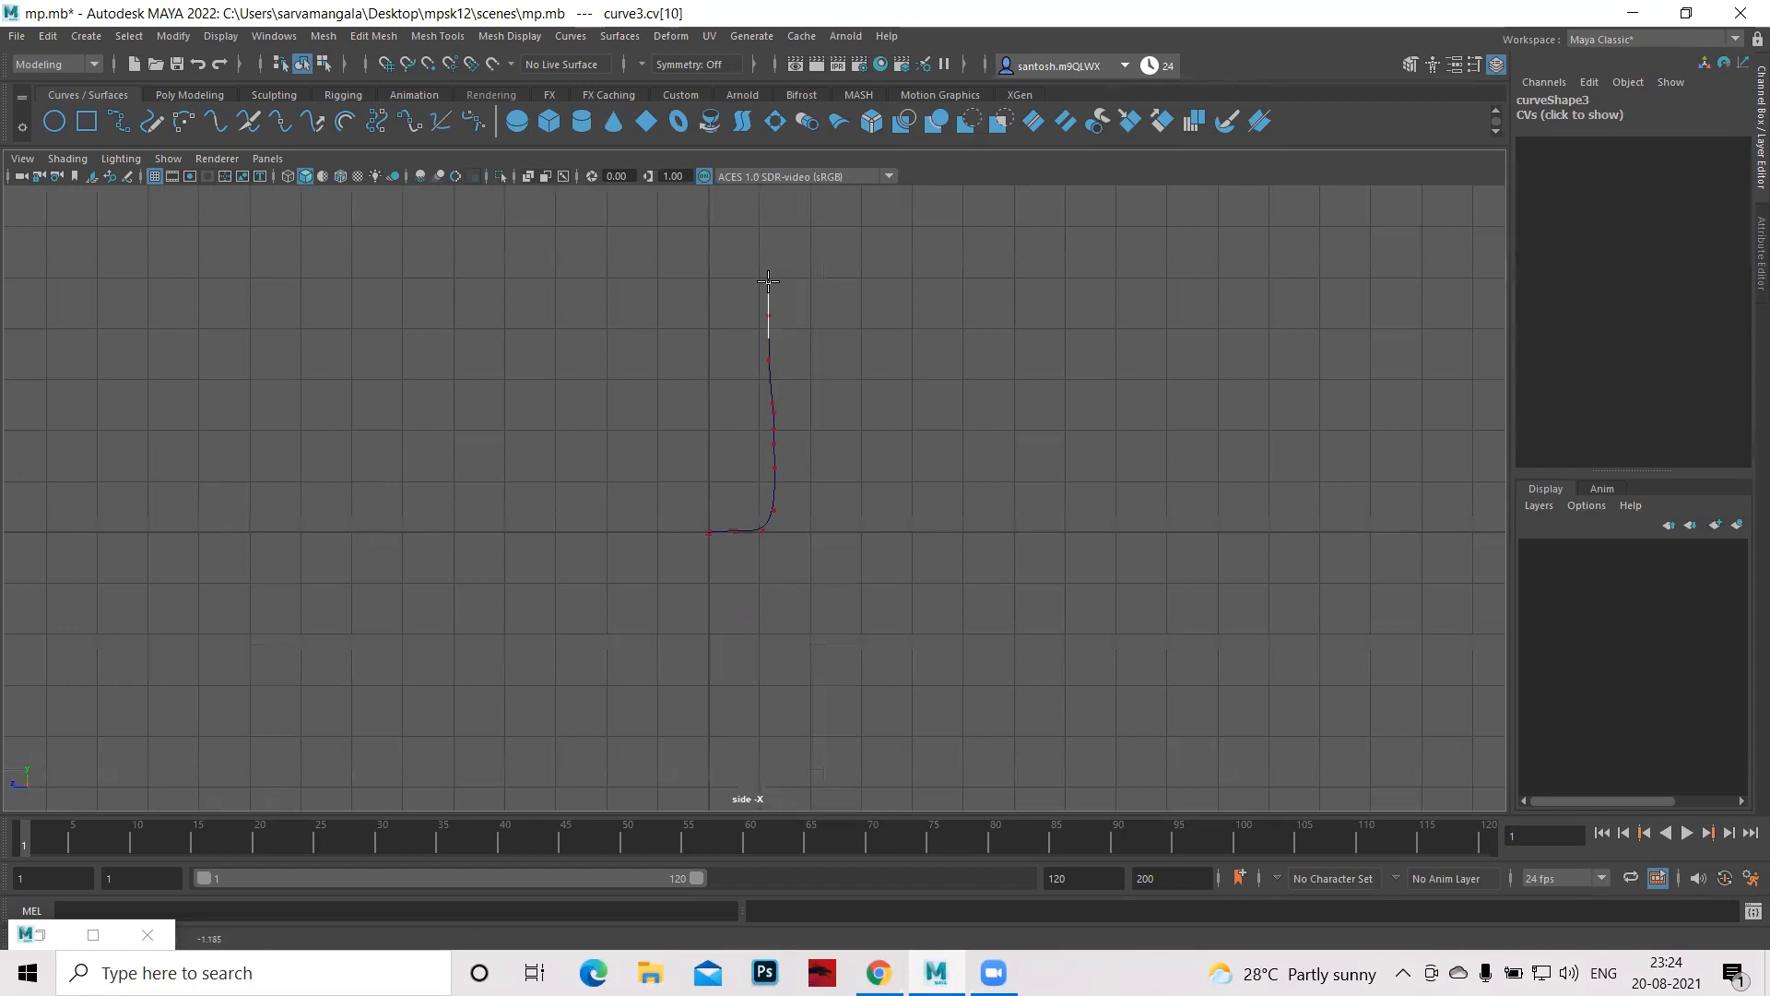
{"action": "key", "text": "Return"}
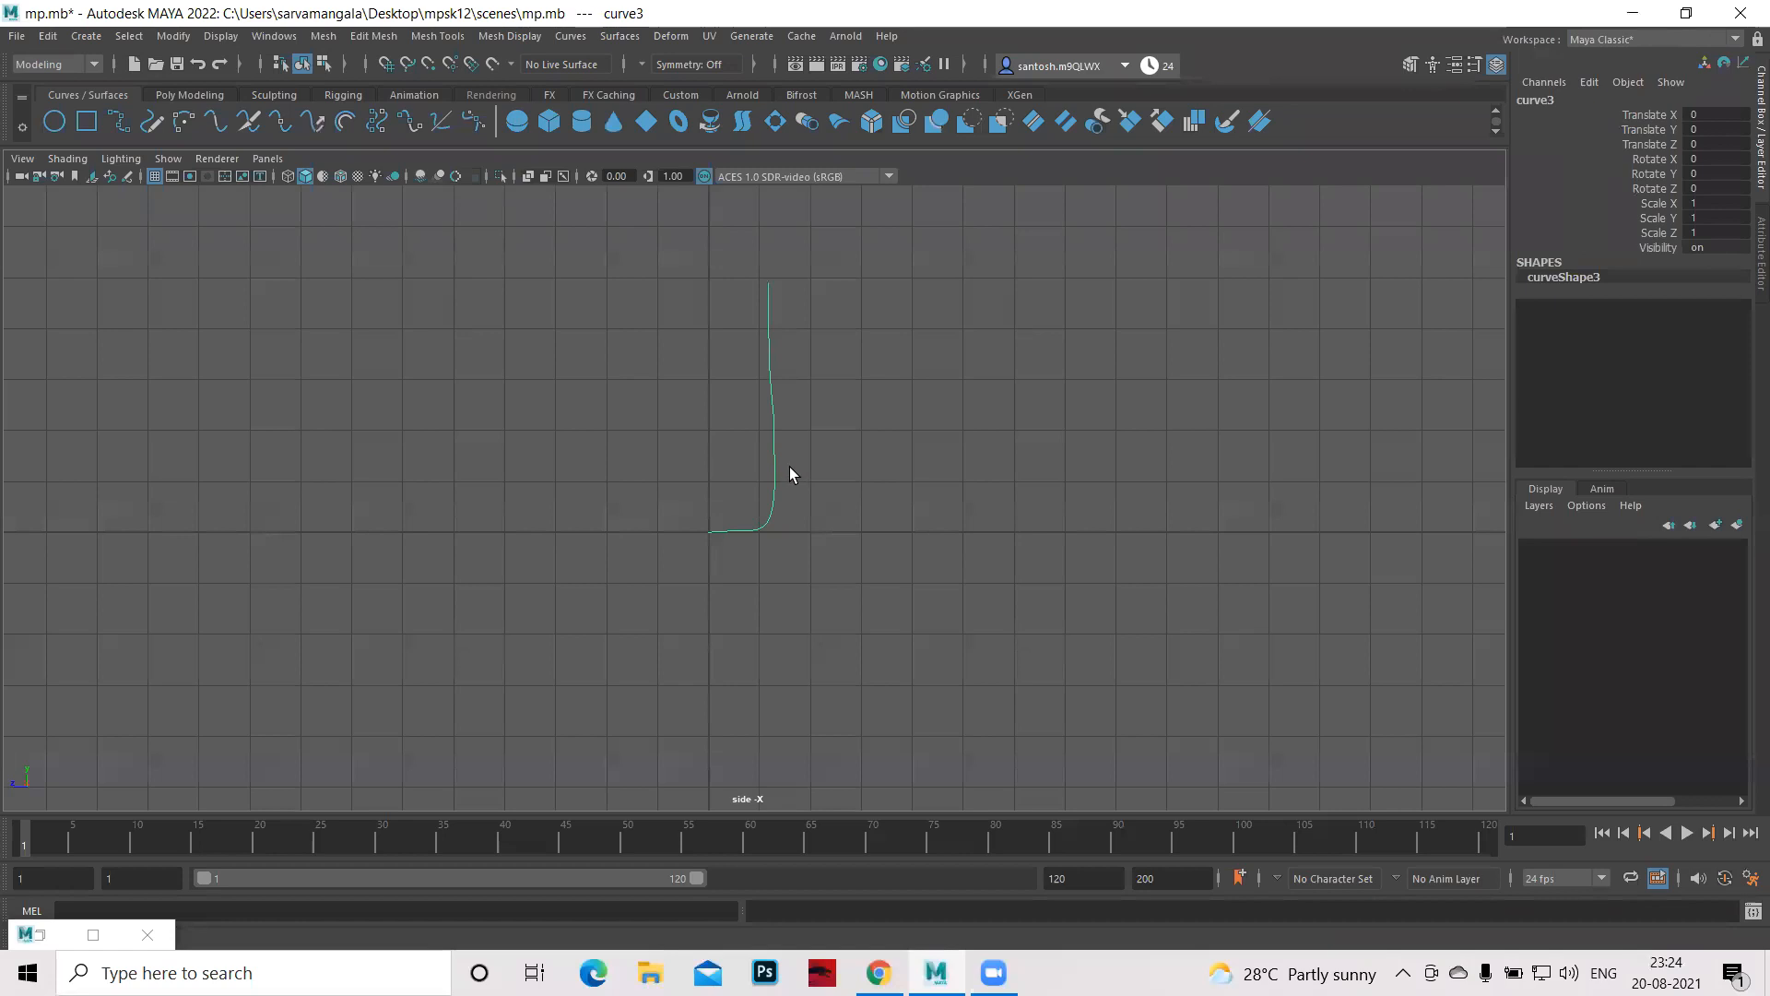
- Delete the degree 2 profile curve from the side view and dismiss the leftover tool settings
{"action": "left_click_drag", "start_coordinate": [650, 326], "coordinate": [885, 582]}
{"action": "key", "text": "Delete"}
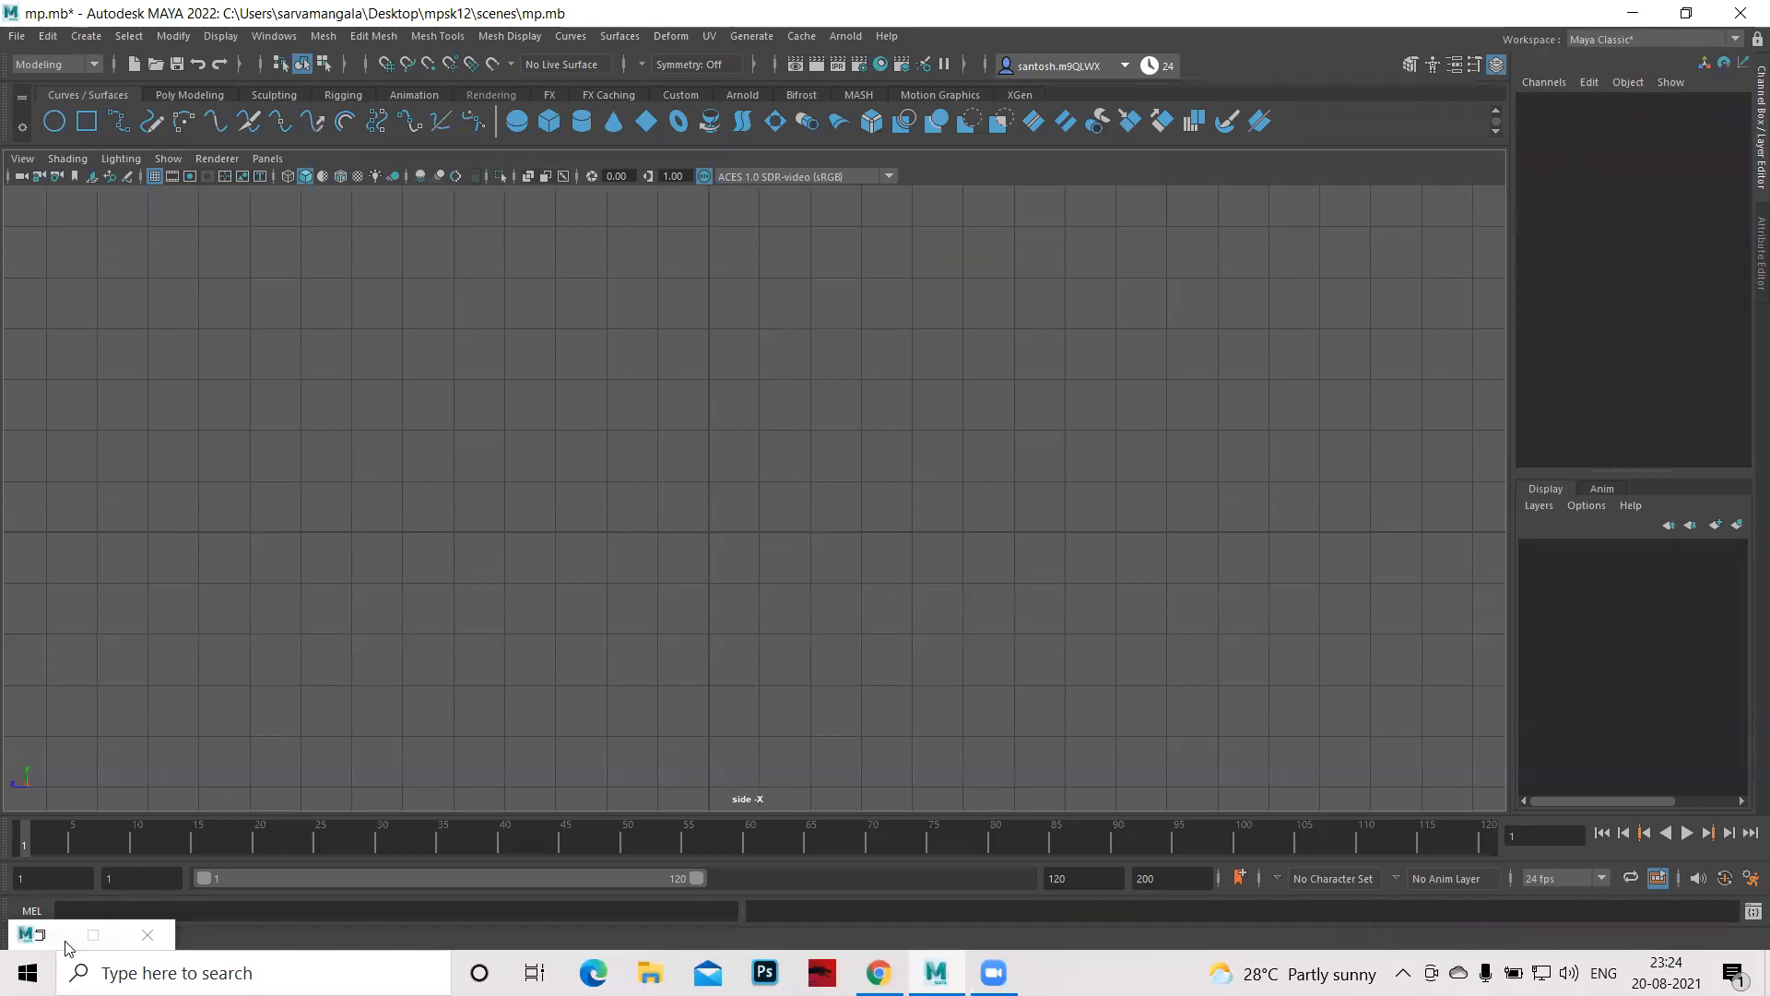
{"action": "left_click", "coordinate": [96, 931]}
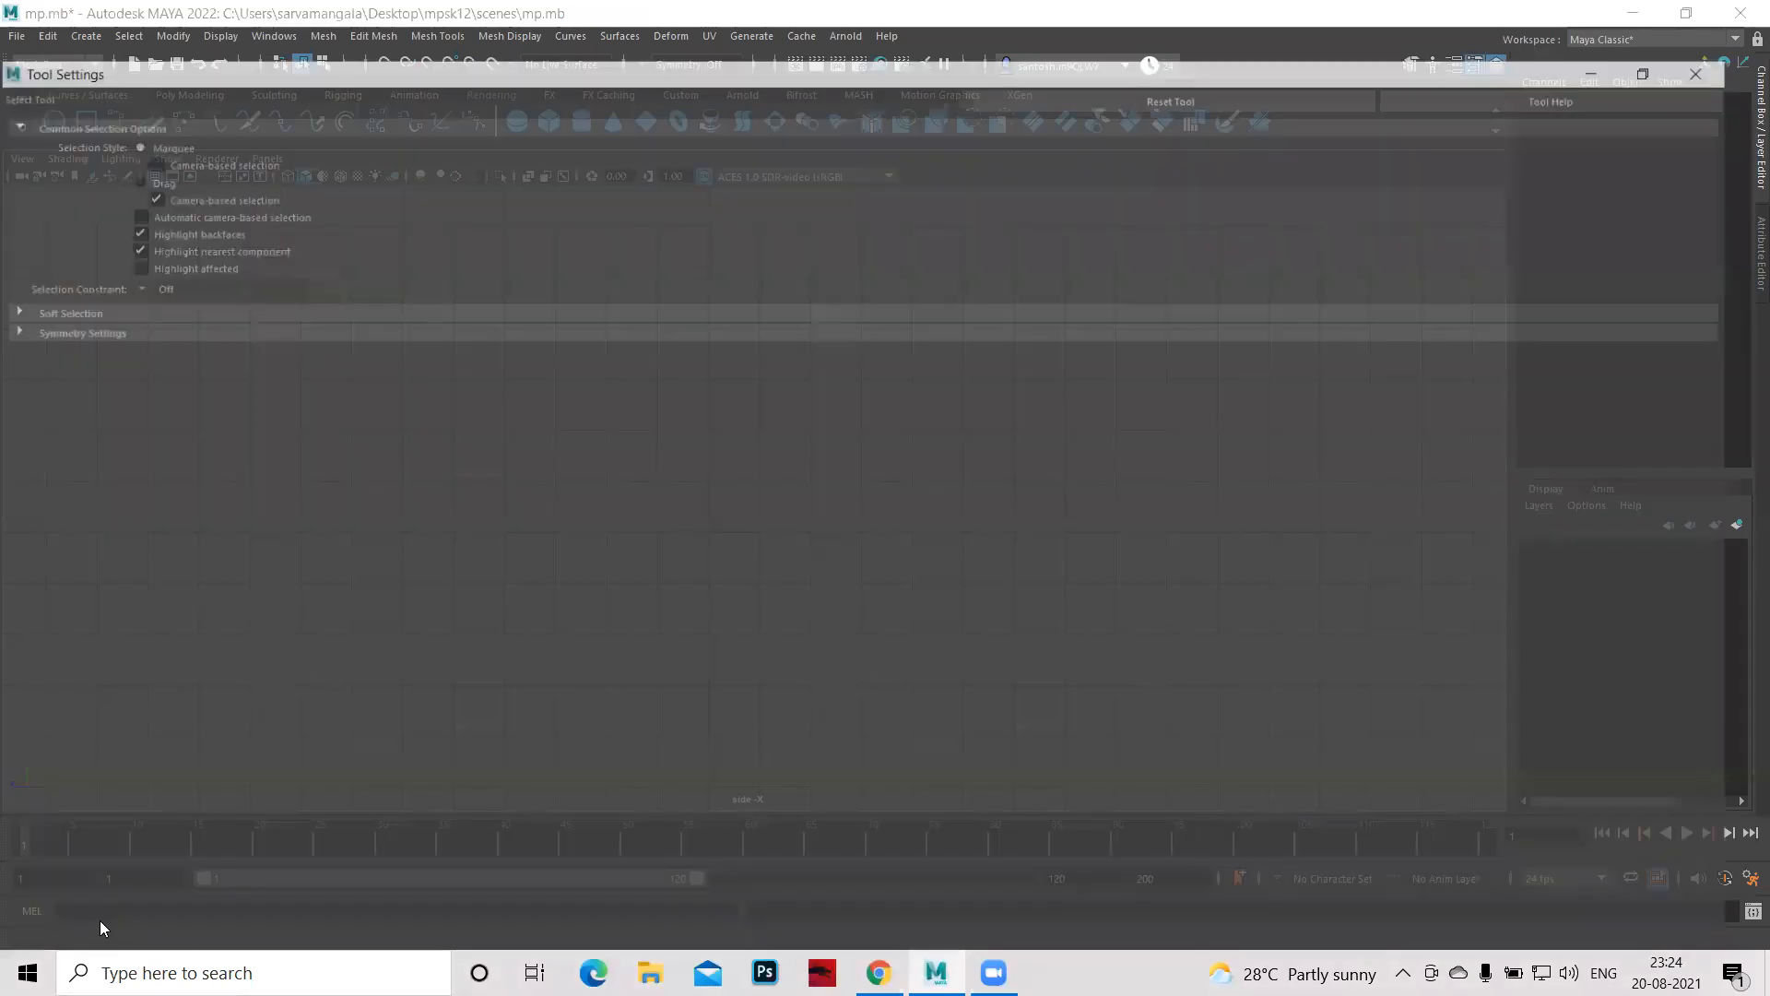
{"action": "left_click", "coordinate": [1742, 11]}
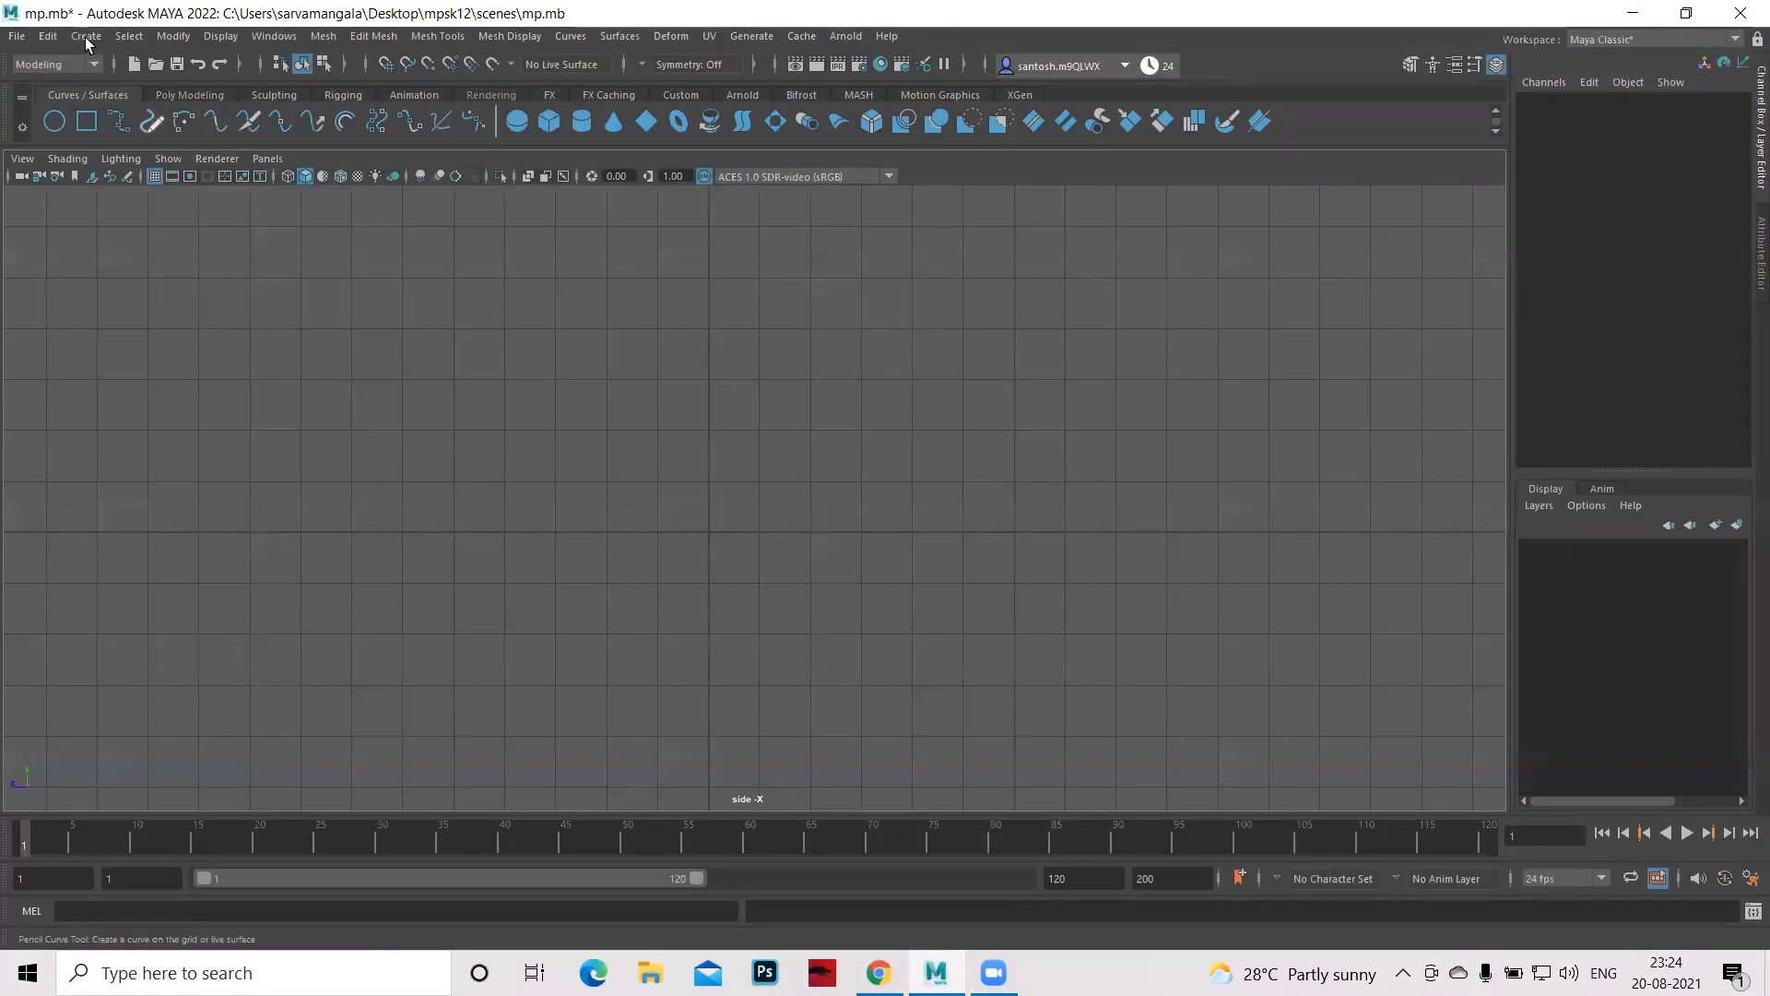
- Activate the CV Curve Tool with its curve degree set to 3 Cubic
{"action": "left_click", "coordinate": [86, 36]}
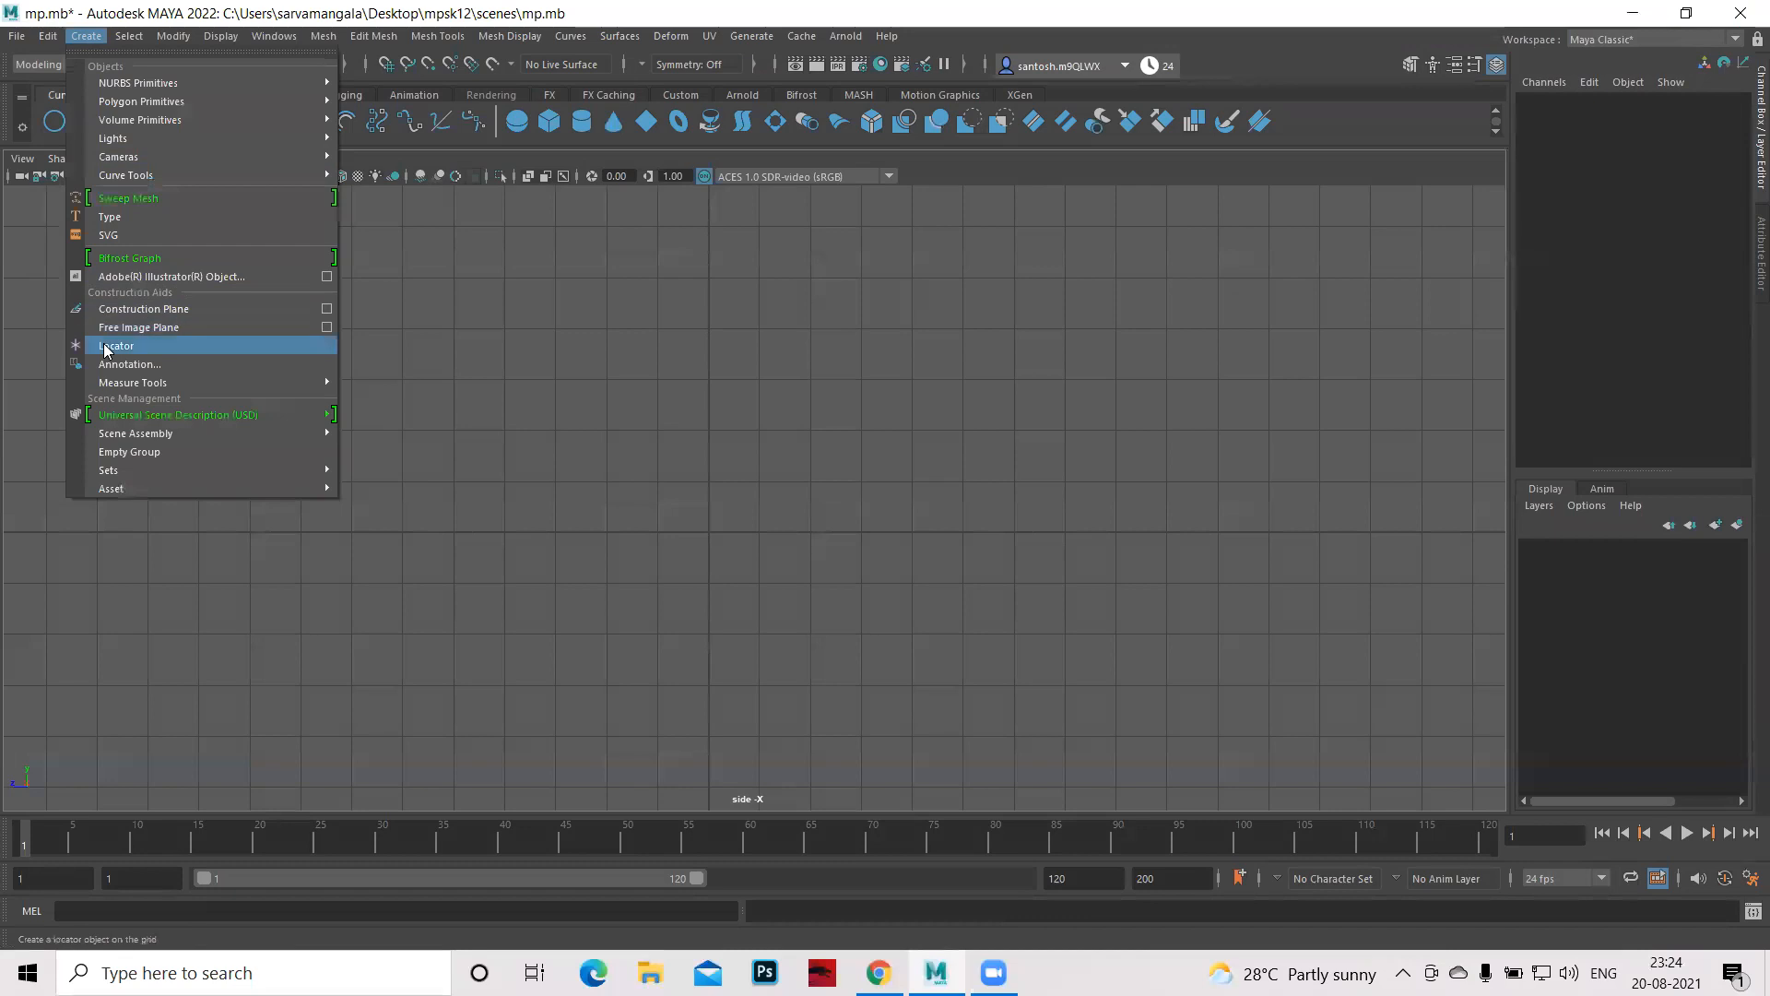
{"action": "mouse_move", "coordinate": [111, 176]}
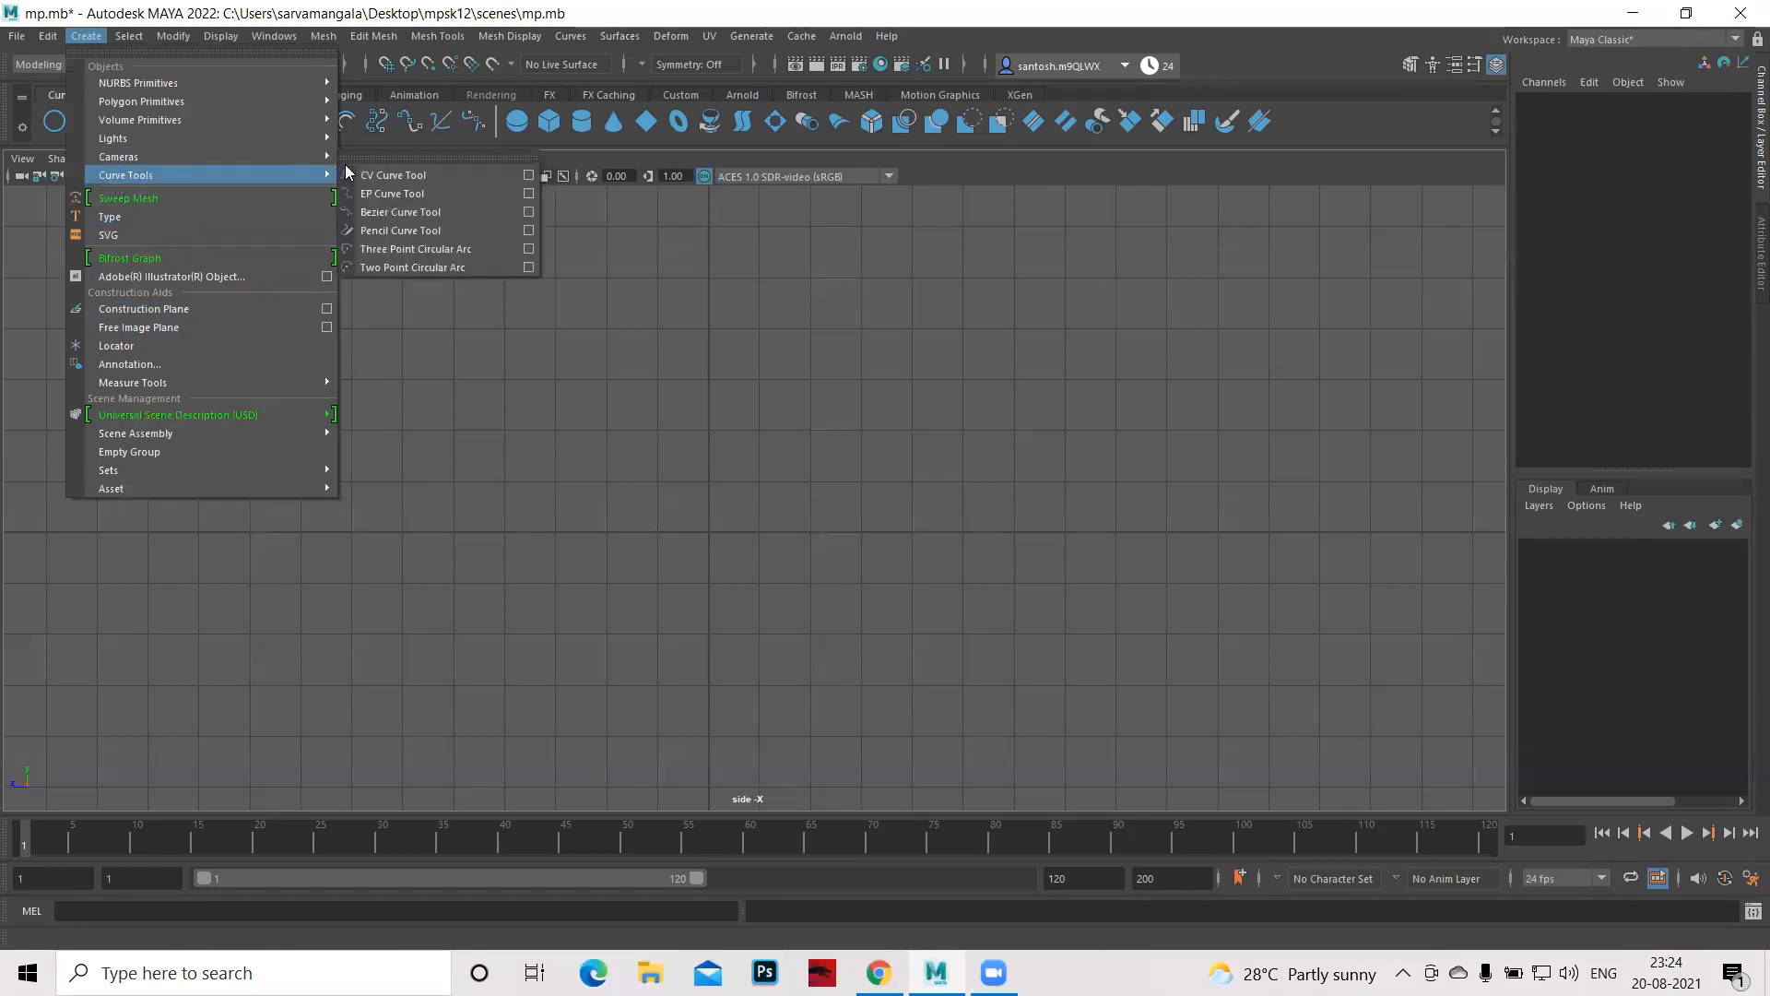
{"action": "left_click", "coordinate": [530, 175]}
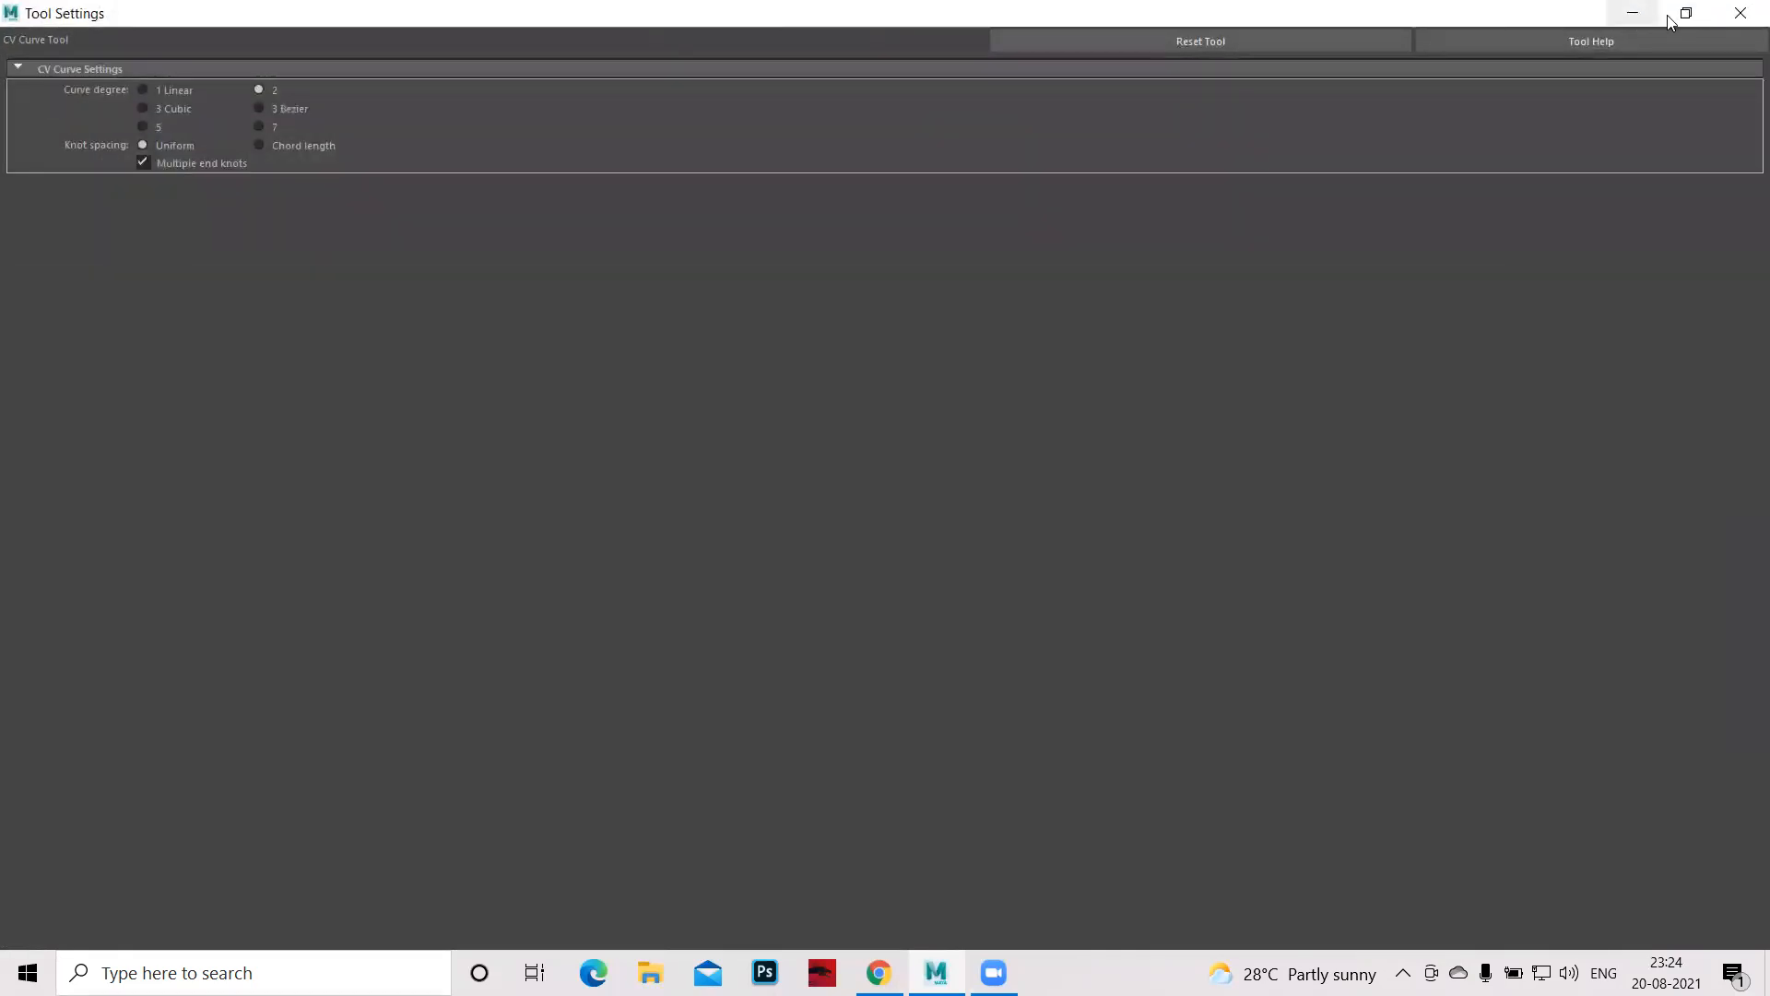
{"action": "left_click", "coordinate": [1679, 18]}
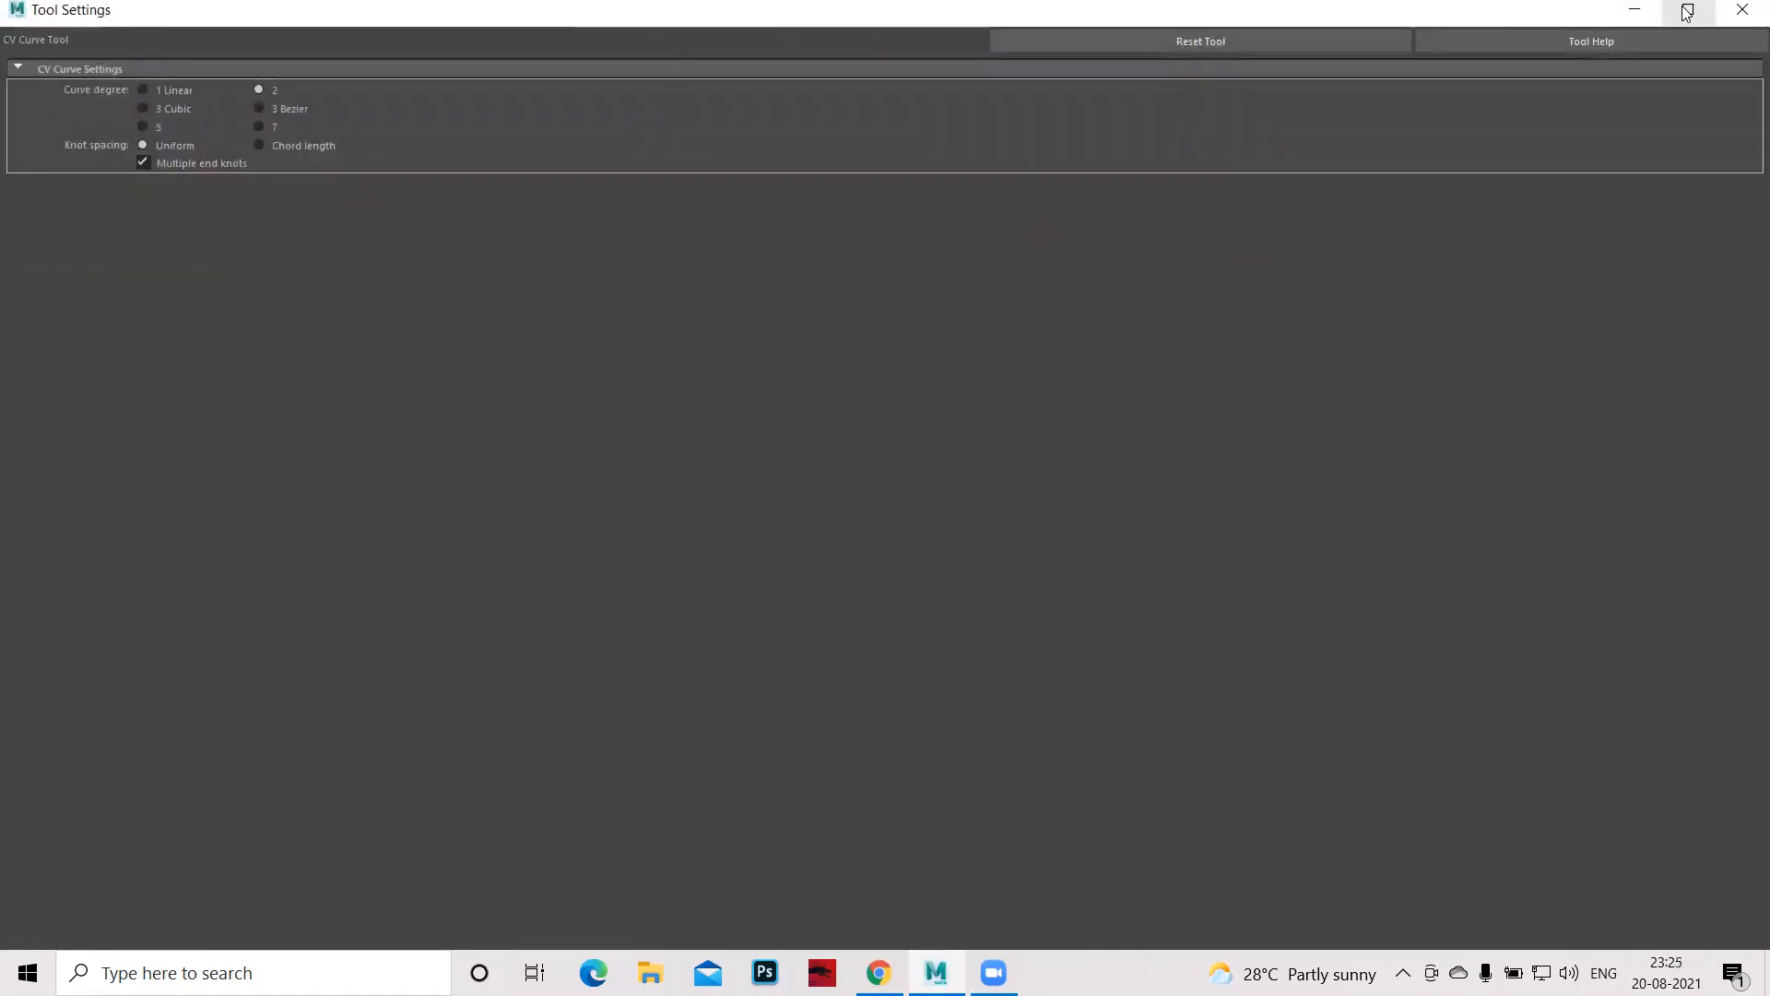
{"action": "left_click", "coordinate": [1686, 15]}
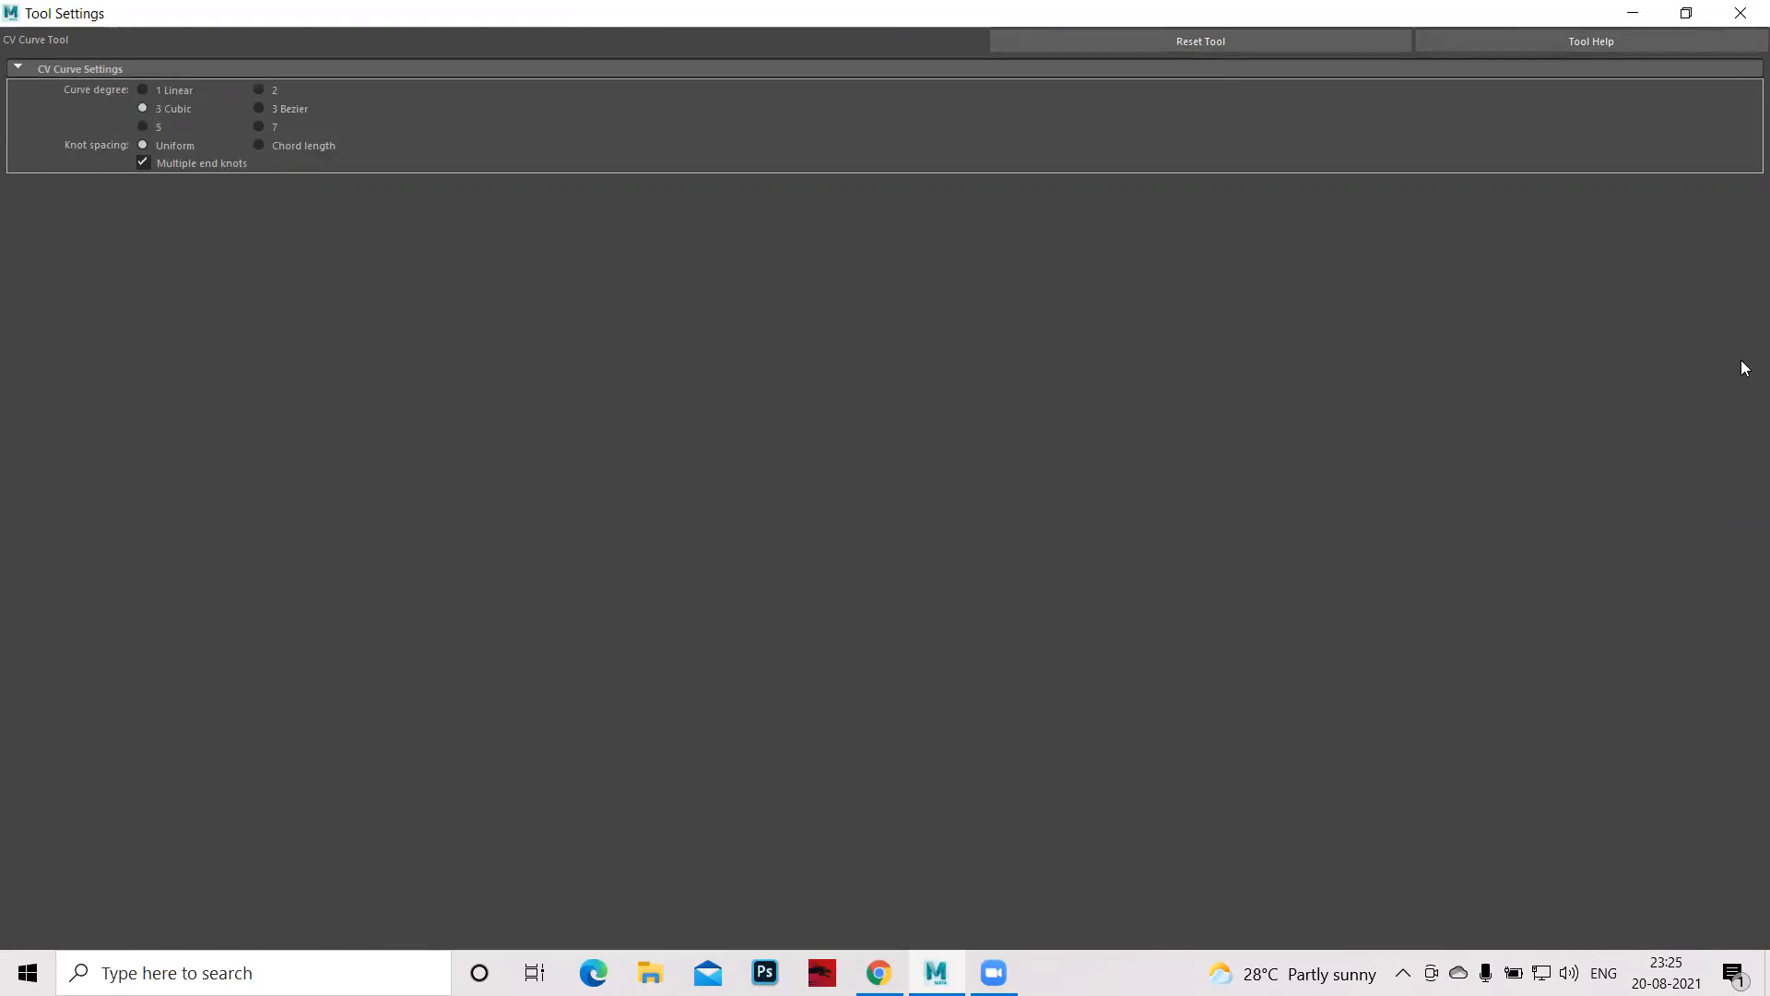
{"action": "left_click", "coordinate": [1736, 15]}
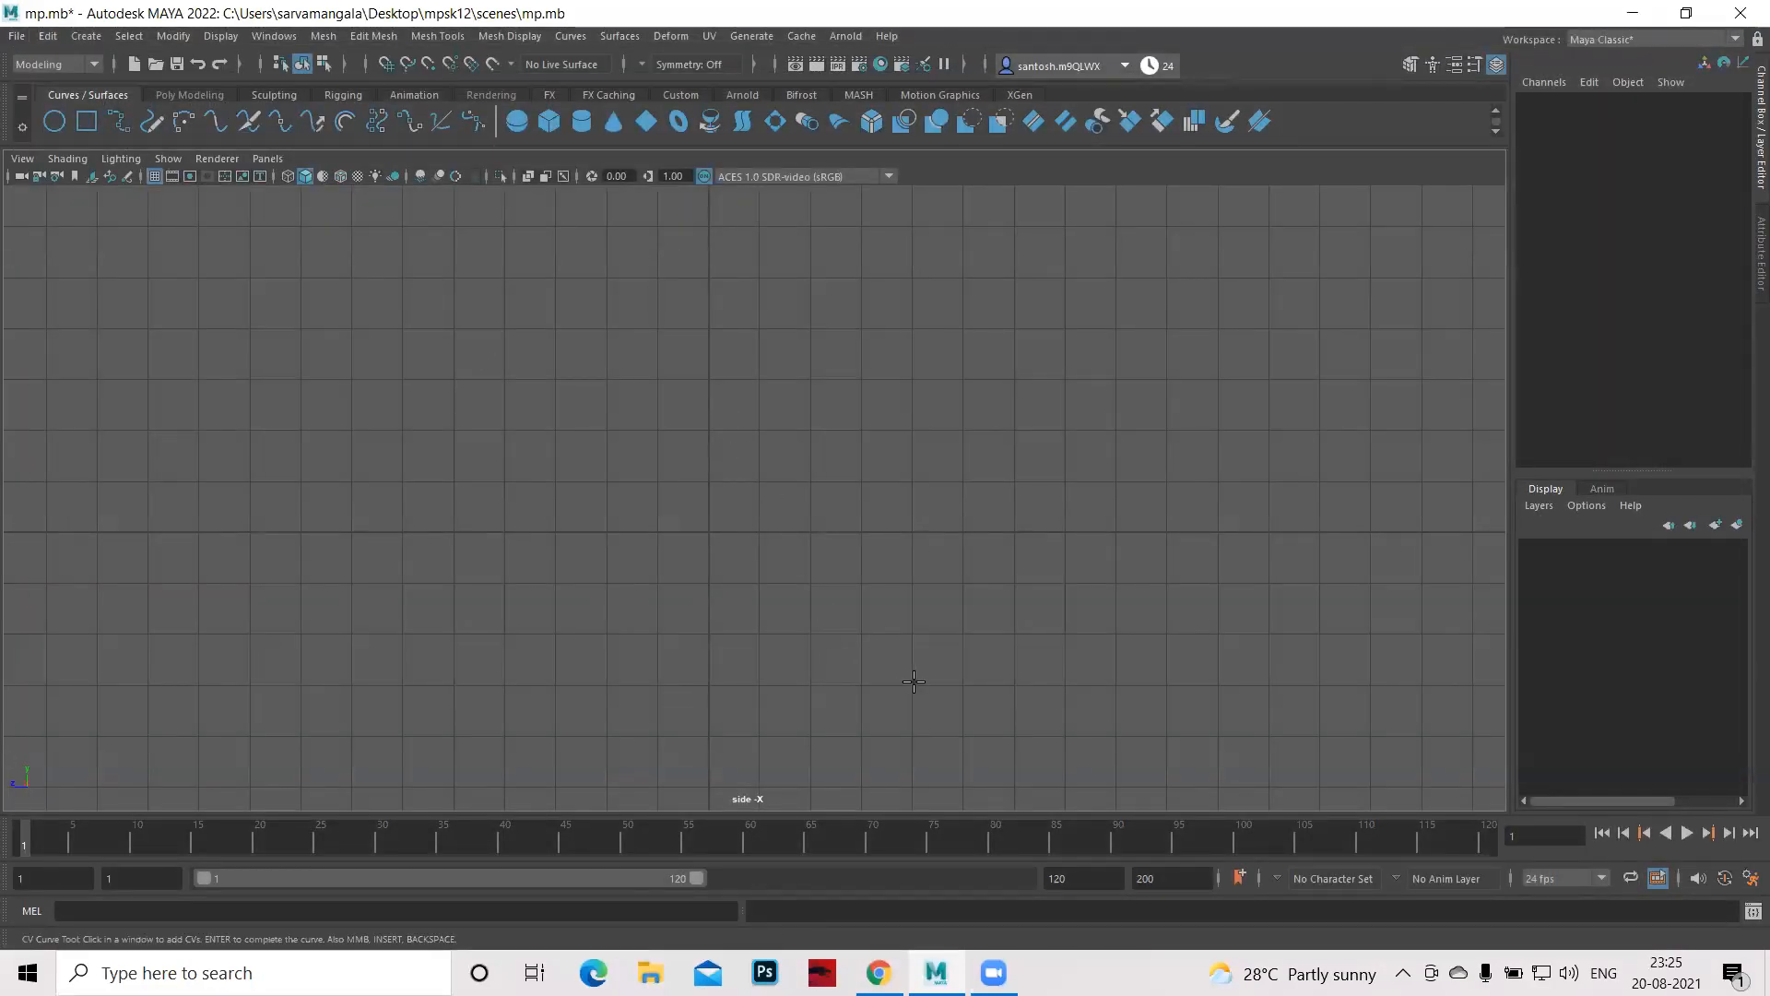
- Start a profile on the vertical axis 4 grid units below the origin, with three base points outward and three up the wall
{"action": "left_click", "coordinate": [714, 737]}
{"action": "left_click", "coordinate": [734, 738]}
{"action": "left_click", "coordinate": [759, 733]}
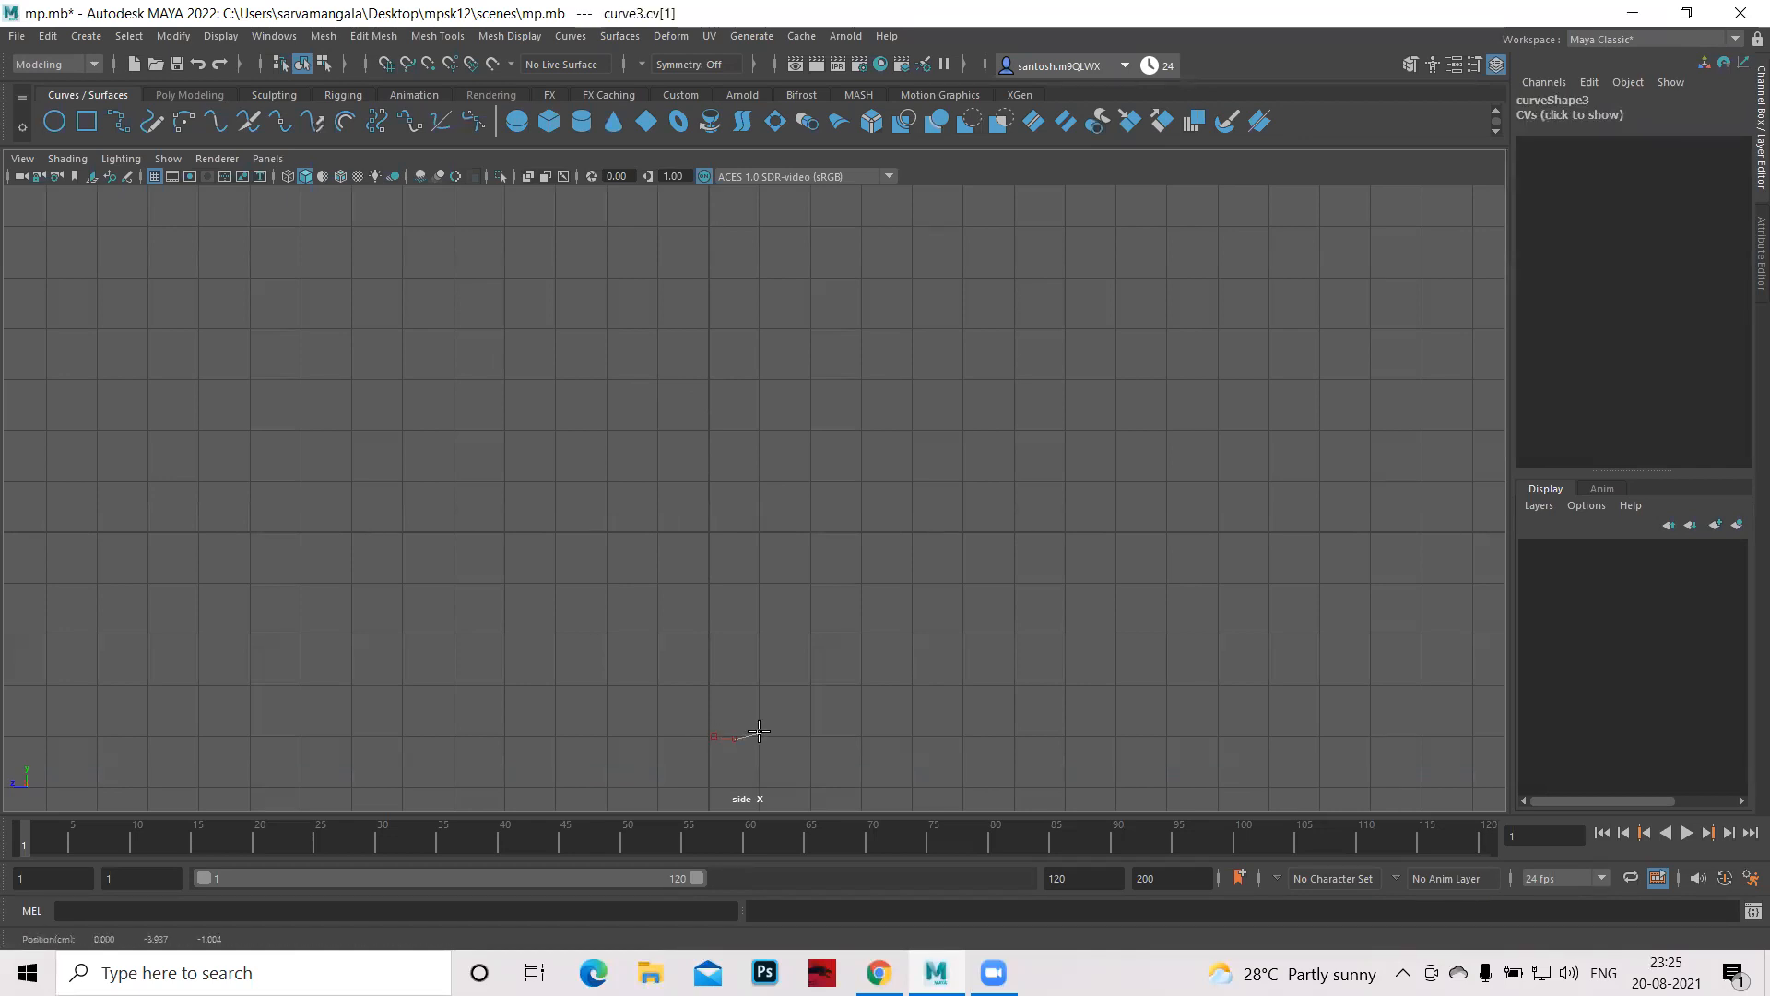
{"action": "left_click", "coordinate": [763, 705]}
{"action": "left_click", "coordinate": [765, 668]}
{"action": "left_click", "coordinate": [765, 630]}
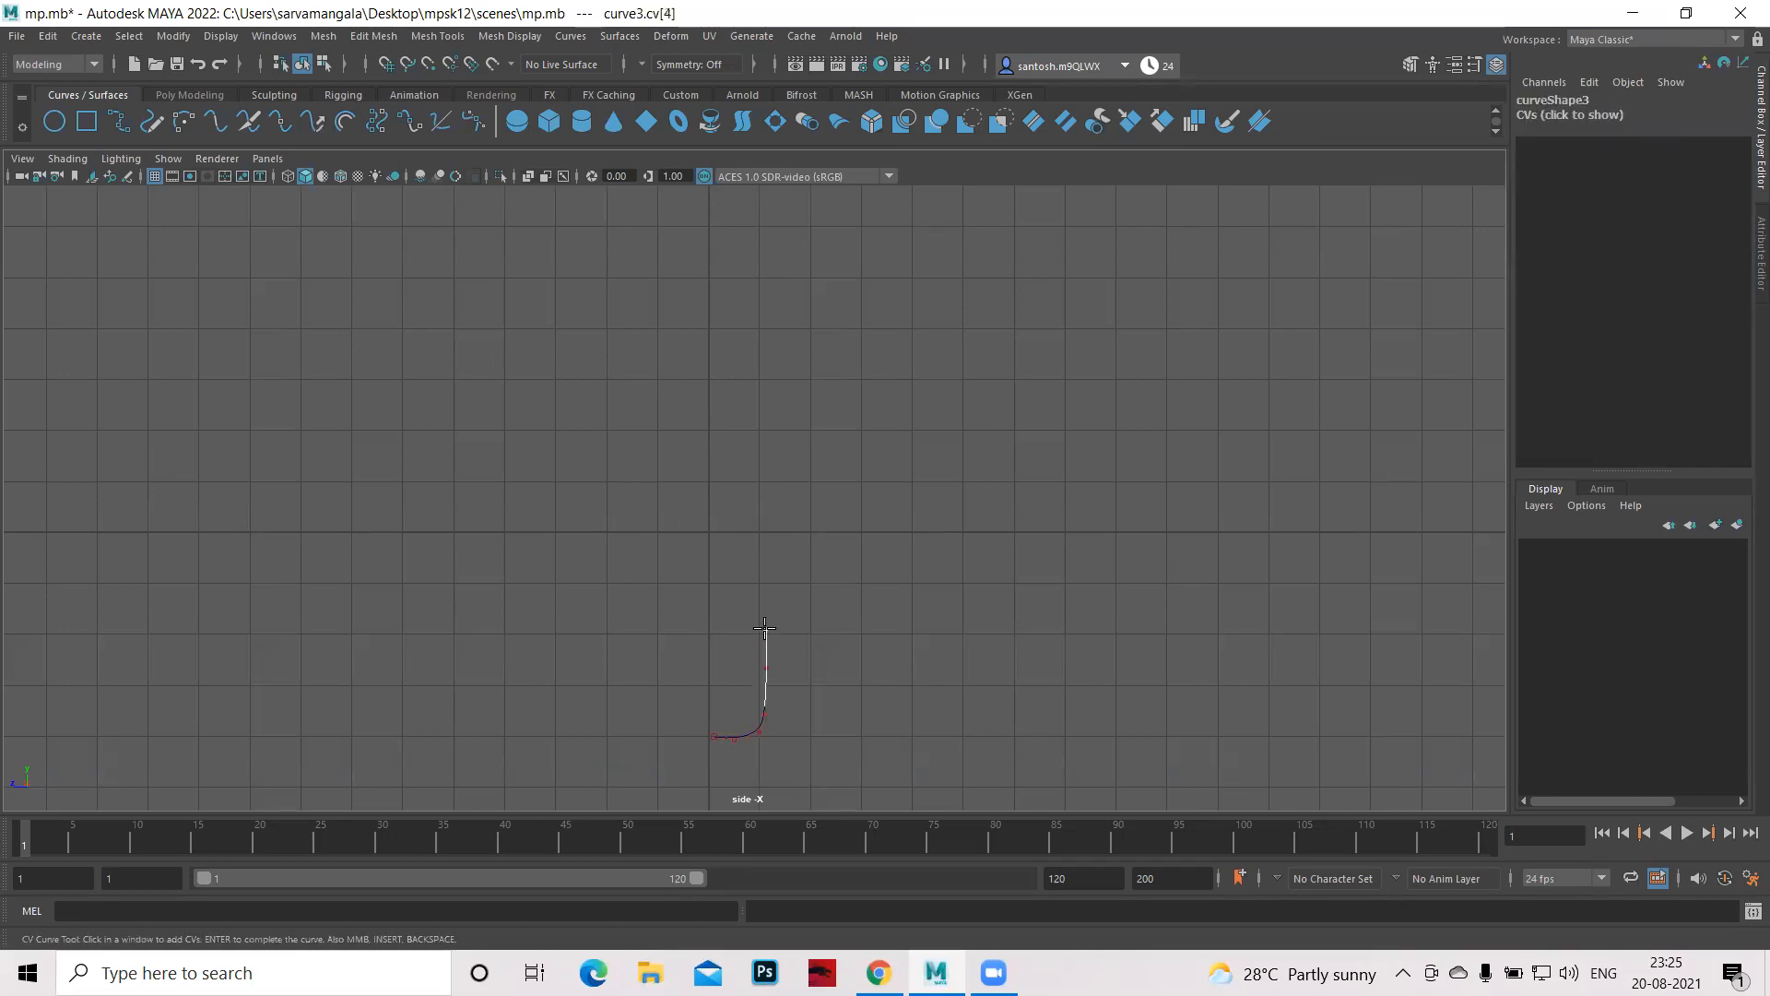
- Add five more points up the profile's side wall, to about 1.4 grid units above the origin
{"action": "left_click", "coordinate": [767, 591]}
{"action": "left_click", "coordinate": [763, 551]}
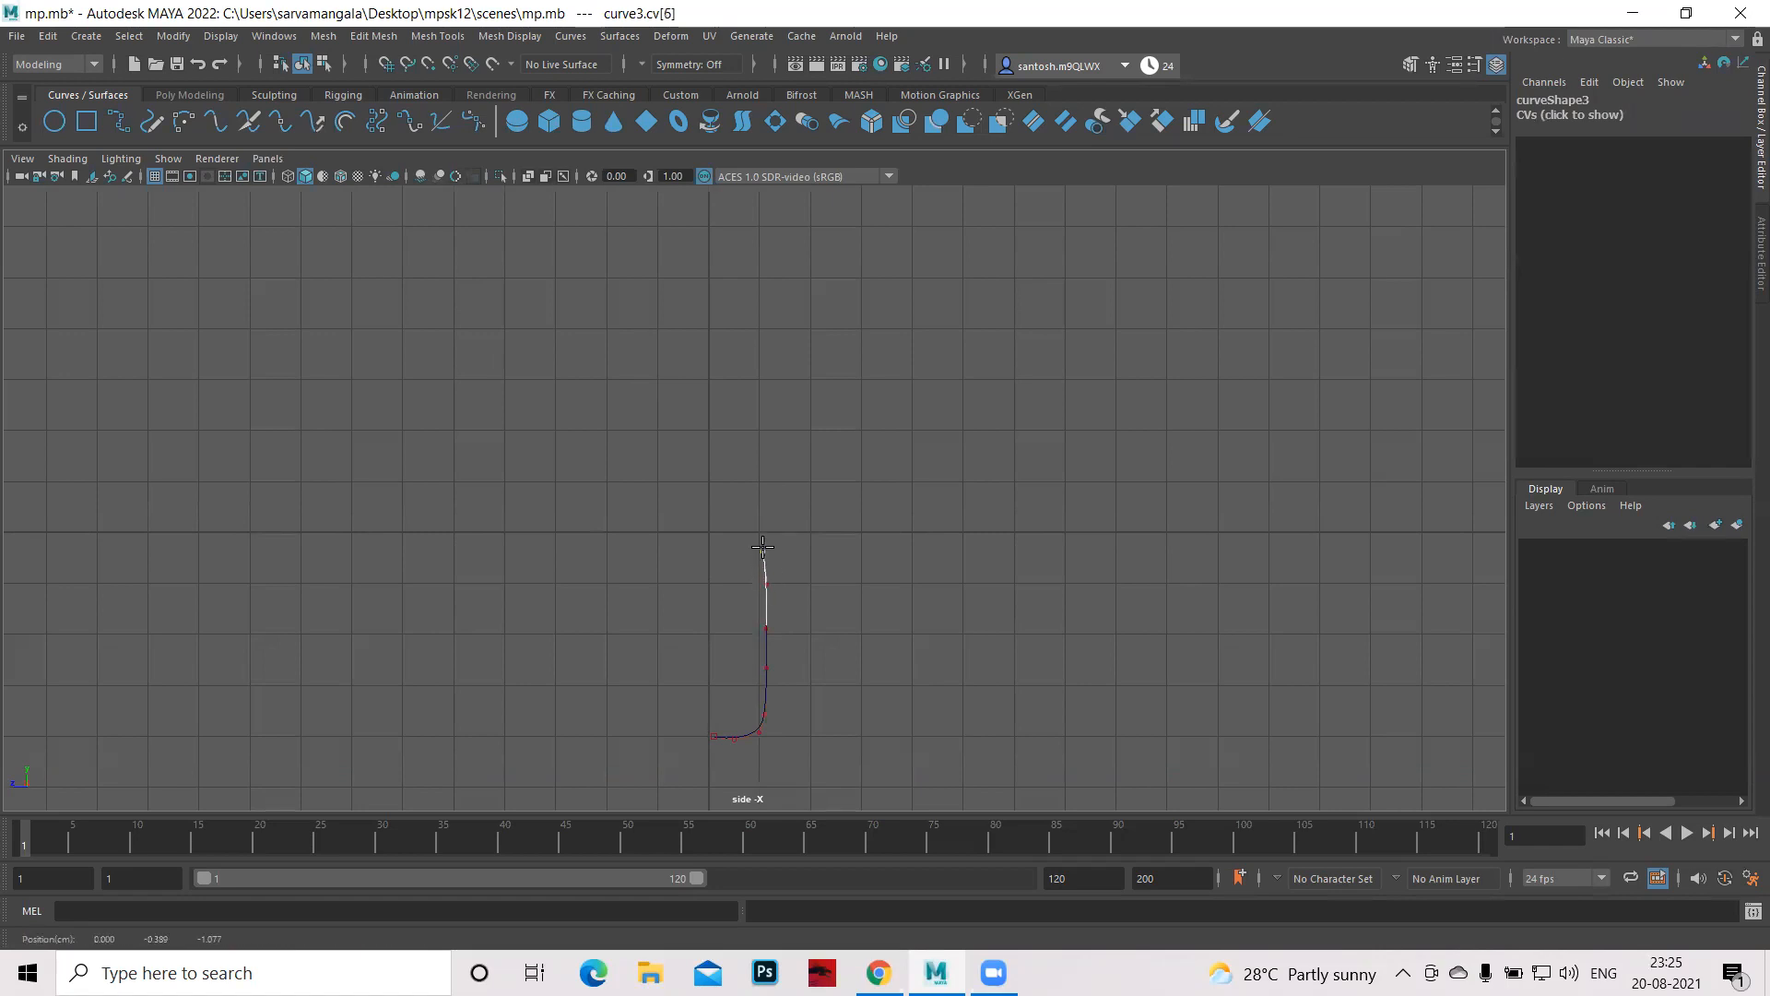
{"action": "left_click", "coordinate": [763, 517]}
{"action": "left_click", "coordinate": [763, 486]}
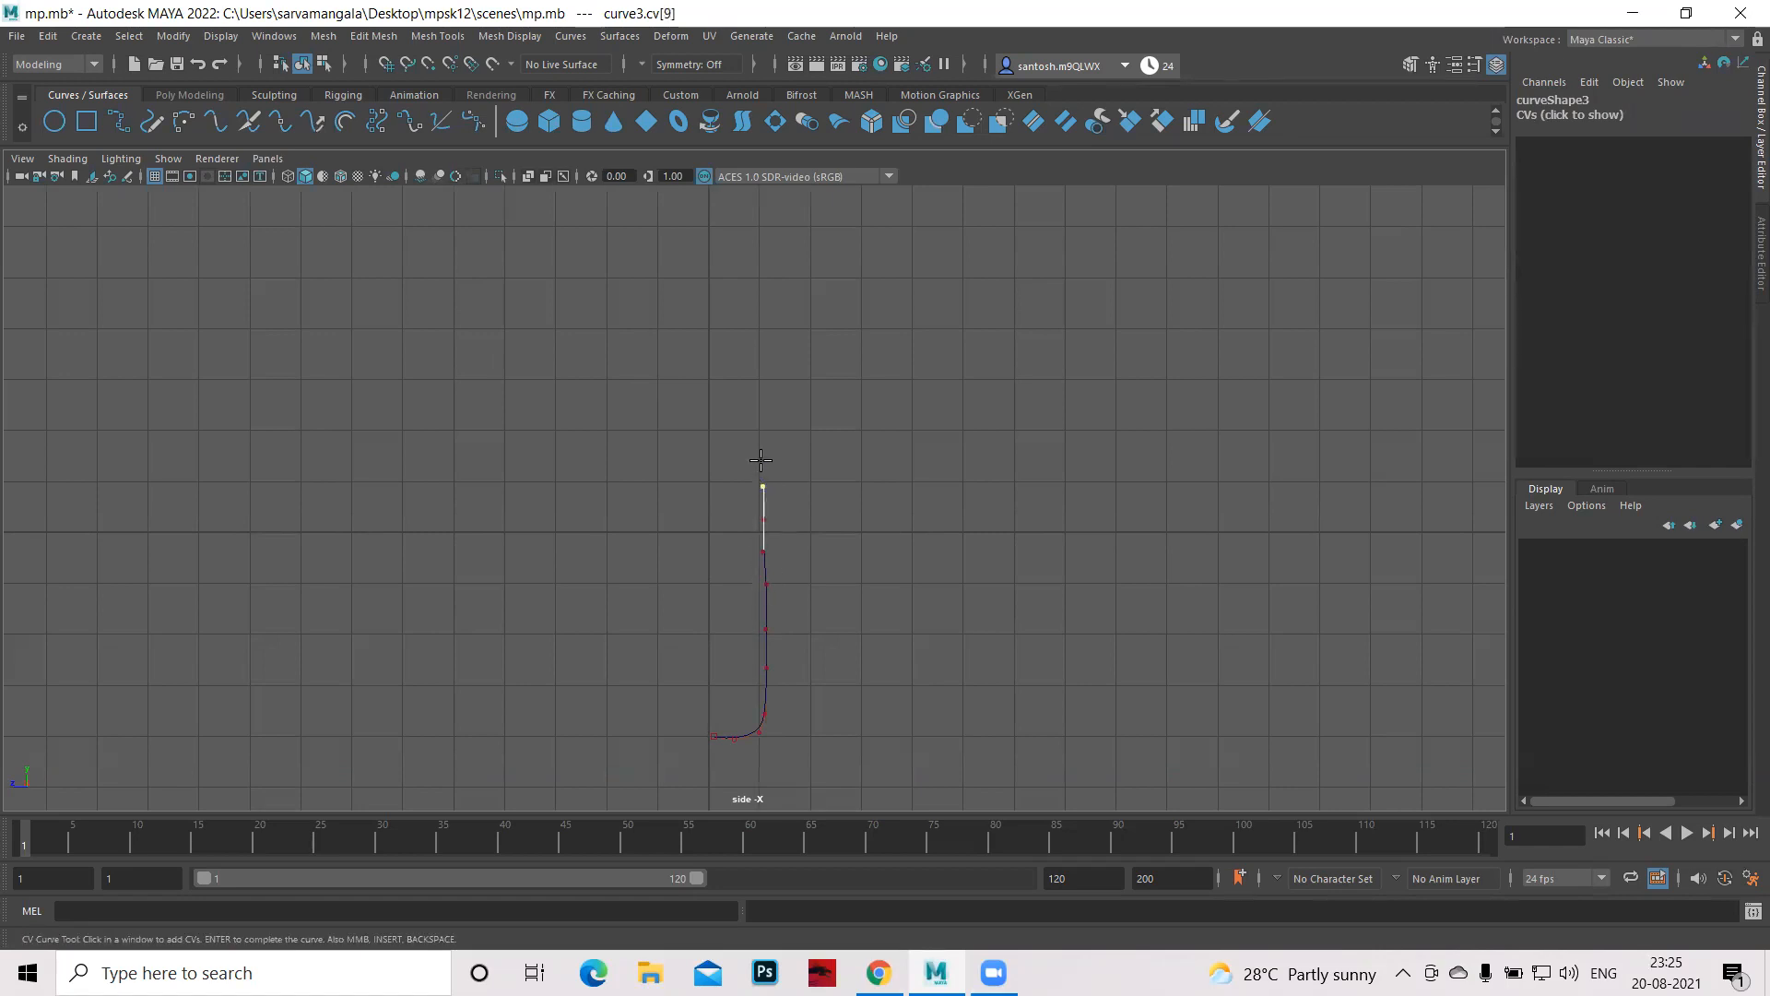
{"action": "left_click", "coordinate": [762, 459]}
- Add eleven closely spaced zigzag points above the wall as a ribbed neck, reaching about 2 grid units above the origin
{"action": "right_click_drag", "start_coordinate": [853, 601], "coordinate": [1139, 681], "text": "alt"}
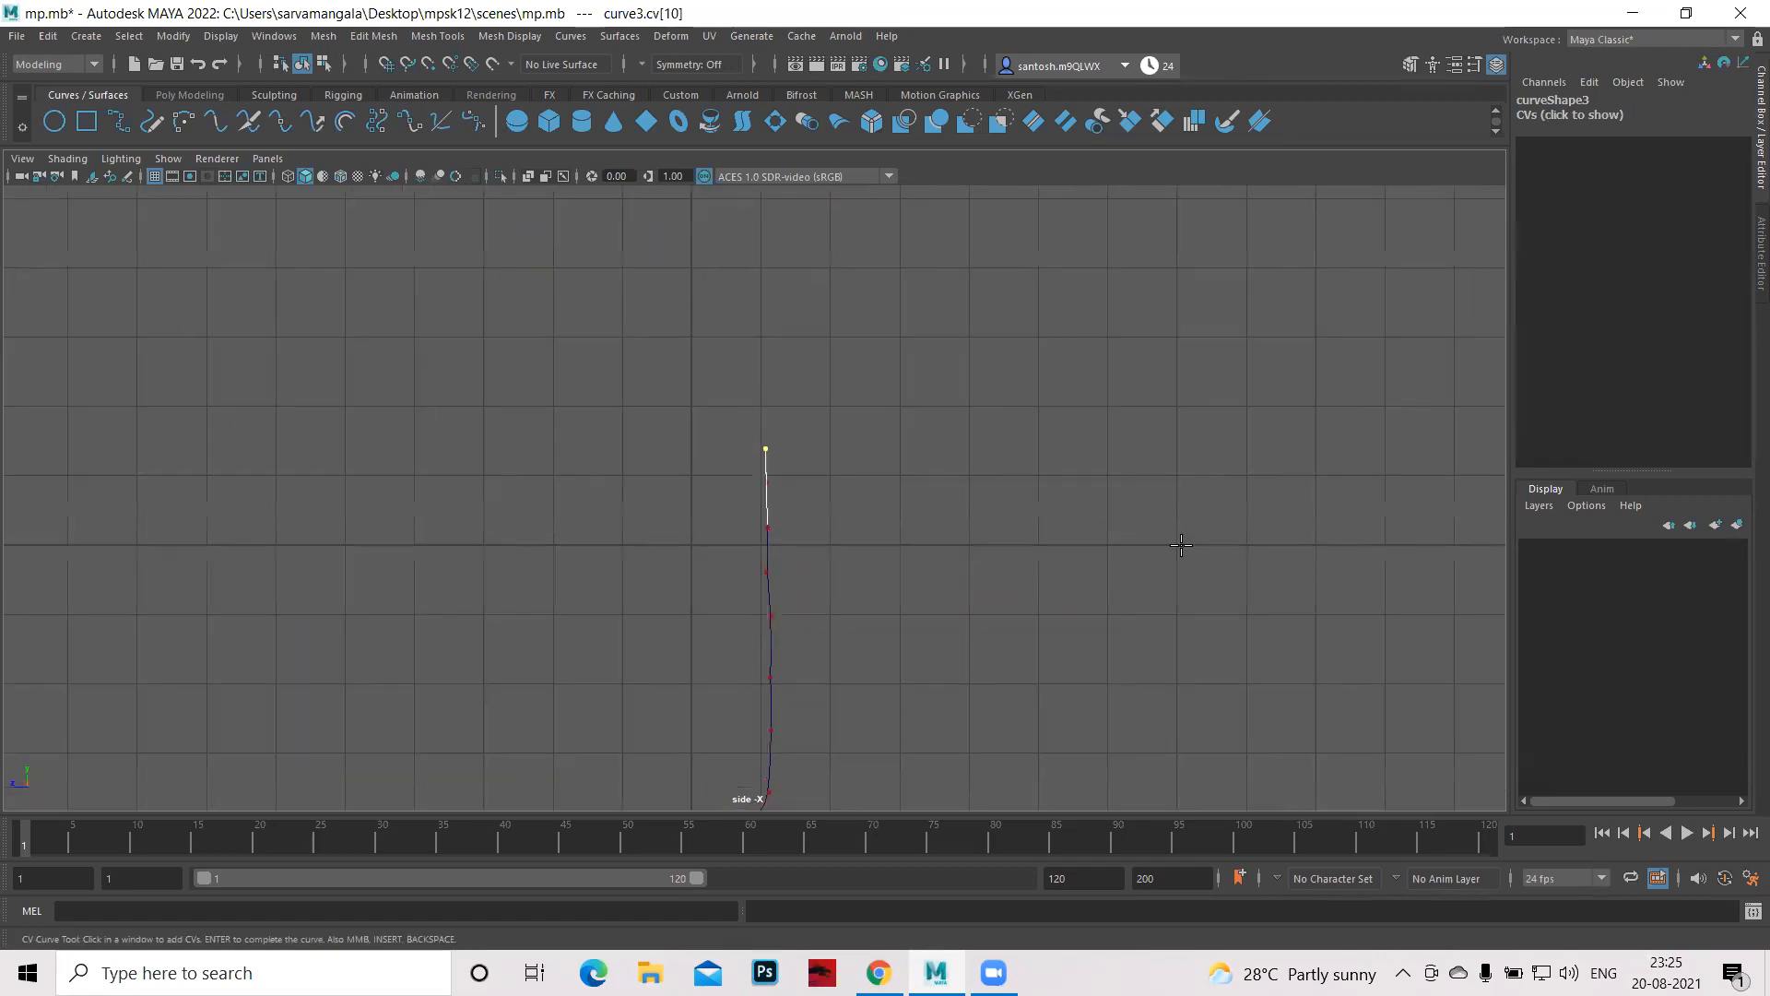
{"action": "middle_click_drag", "start_coordinate": [893, 608], "coordinate": [930, 451], "text": "alt"}
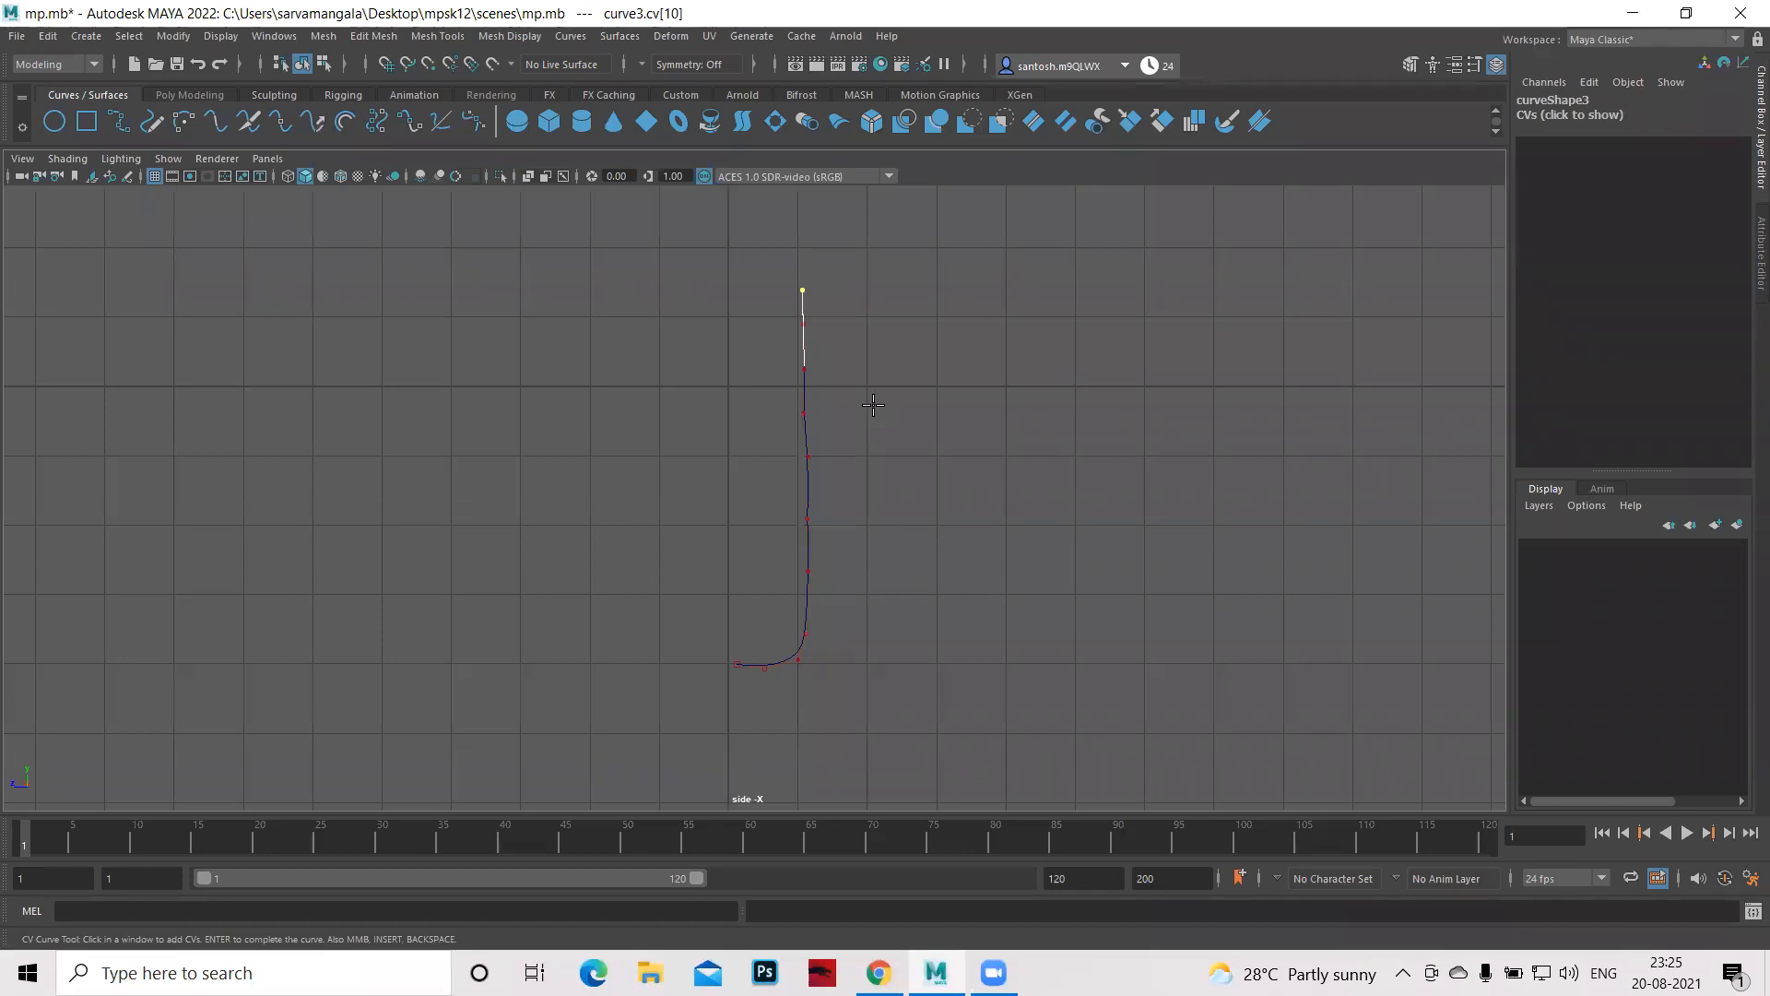
{"action": "scroll", "coordinate": [866, 397], "scroll_direction": "up", "scroll_amount": 2}
{"action": "middle_click_drag", "start_coordinate": [887, 505], "coordinate": [858, 667], "text": "alt"}
{"action": "scroll", "coordinate": [952, 550], "scroll_direction": "up", "scroll_amount": 5}
{"action": "middle_click_drag", "start_coordinate": [987, 495], "coordinate": [988, 514], "text": "alt"}
{"action": "middle_click_drag", "start_coordinate": [601, 362], "coordinate": [594, 410], "text": "alt"}
{"action": "right_click_drag", "start_coordinate": [594, 410], "coordinate": [1134, 550], "text": "alt"}
{"action": "right_click_drag", "start_coordinate": [853, 436], "coordinate": [1130, 510], "text": "alt"}
{"action": "middle_click_drag", "start_coordinate": [1055, 482], "coordinate": [1043, 601], "text": "alt"}
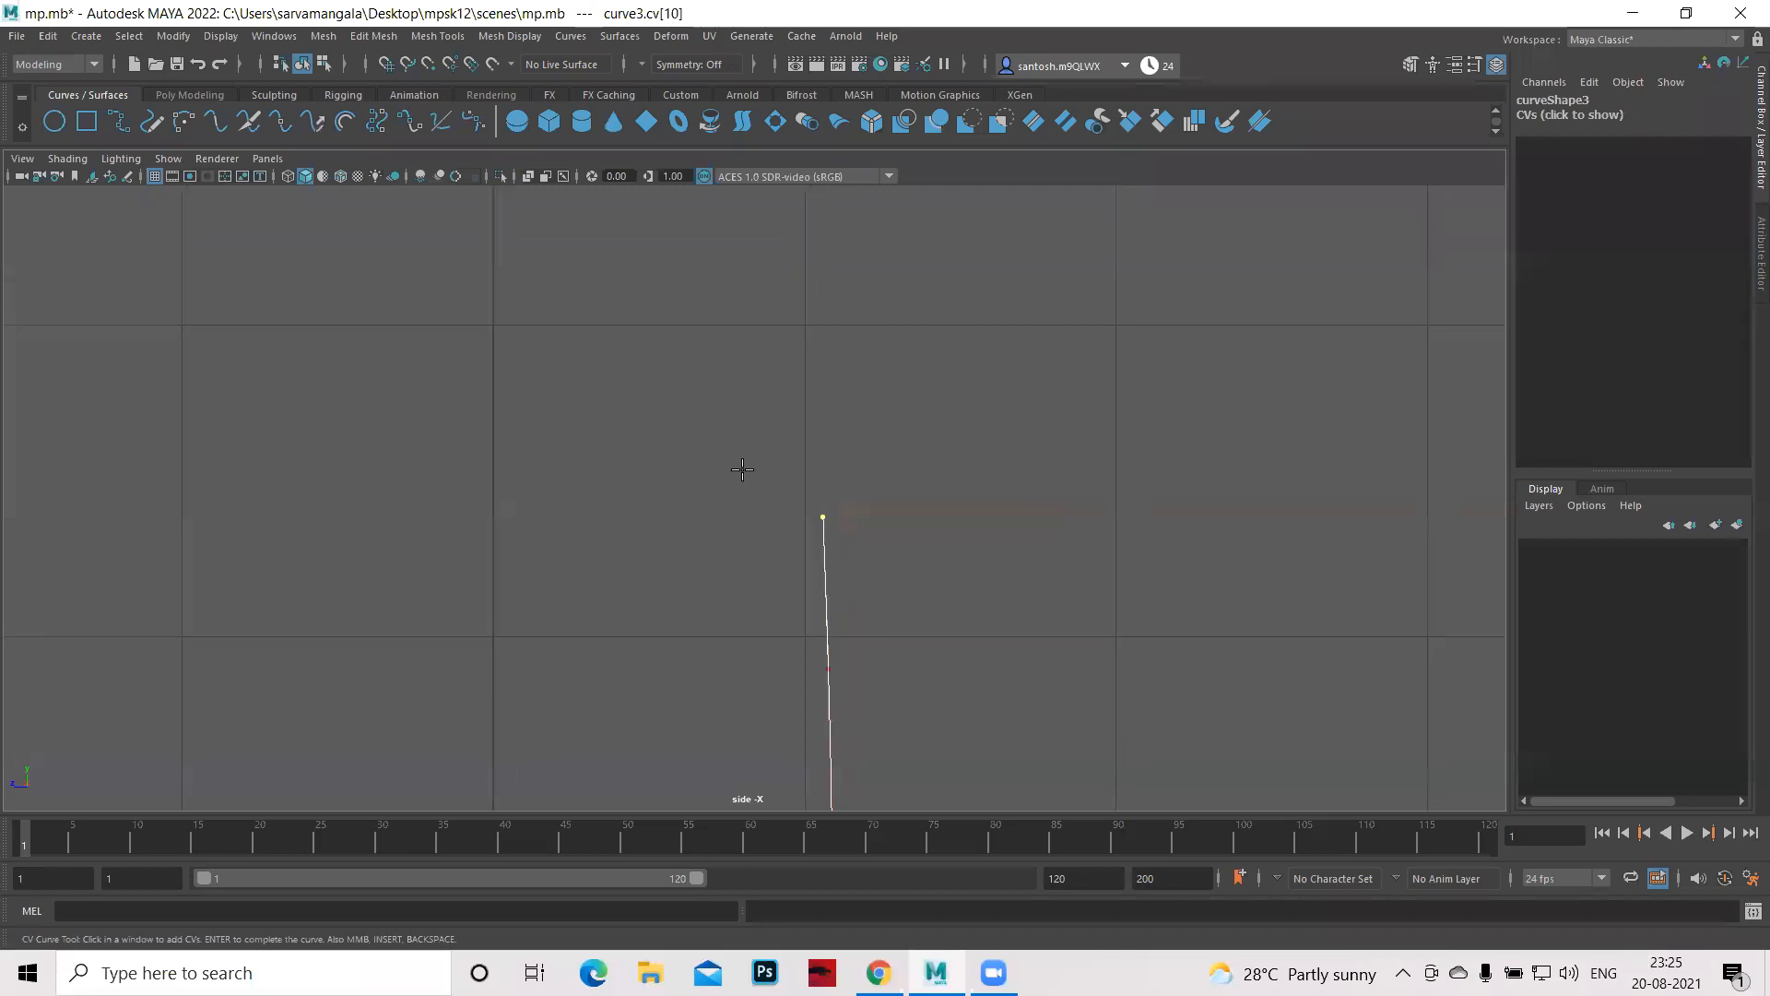
{"action": "left_click", "coordinate": [805, 502]}
{"action": "left_click", "coordinate": [808, 491]}
{"action": "left_click", "coordinate": [819, 478]}
{"action": "left_click", "coordinate": [812, 458]}
{"action": "left_click", "coordinate": [799, 437]}
{"action": "left_click", "coordinate": [802, 428]}
{"action": "left_click", "coordinate": [806, 398]}
{"action": "left_click", "coordinate": [791, 379]}
{"action": "left_click", "coordinate": [799, 357]}
{"action": "left_click", "coordinate": [806, 338]}
{"action": "left_click", "coordinate": [809, 321]}
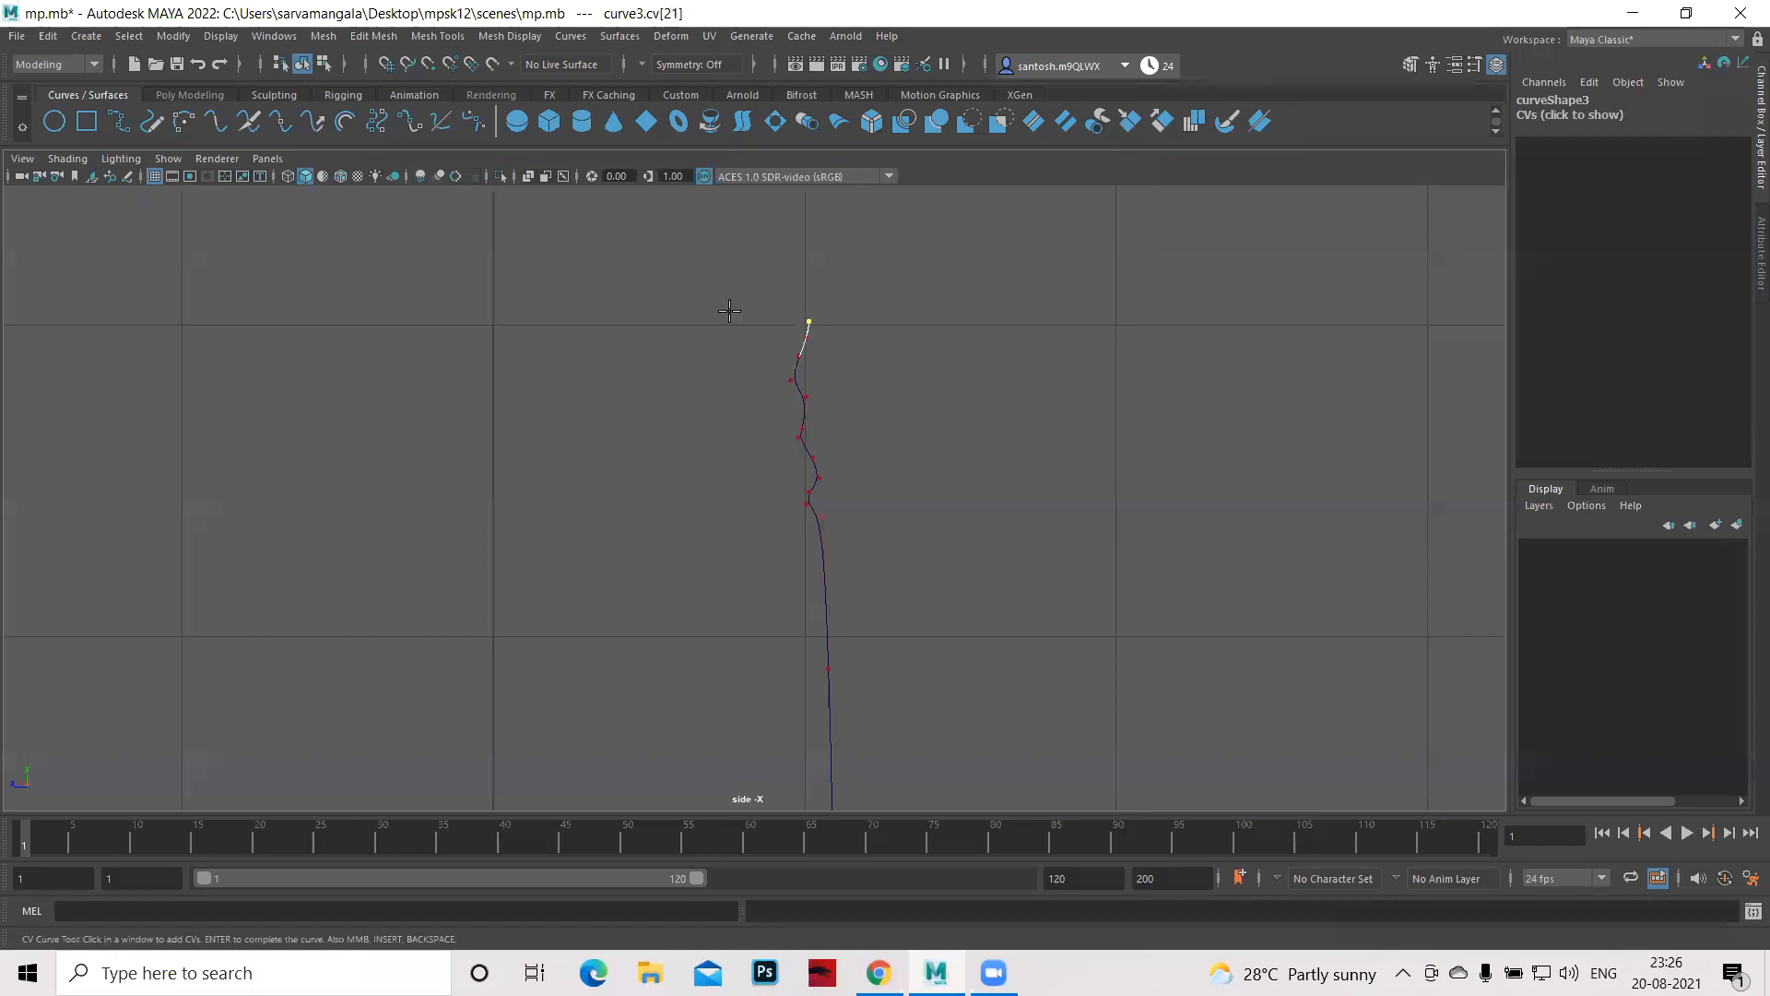
- Close off the profile's top with a point on the vertical axis and complete the curve
{"action": "left_click", "coordinate": [495, 328]}
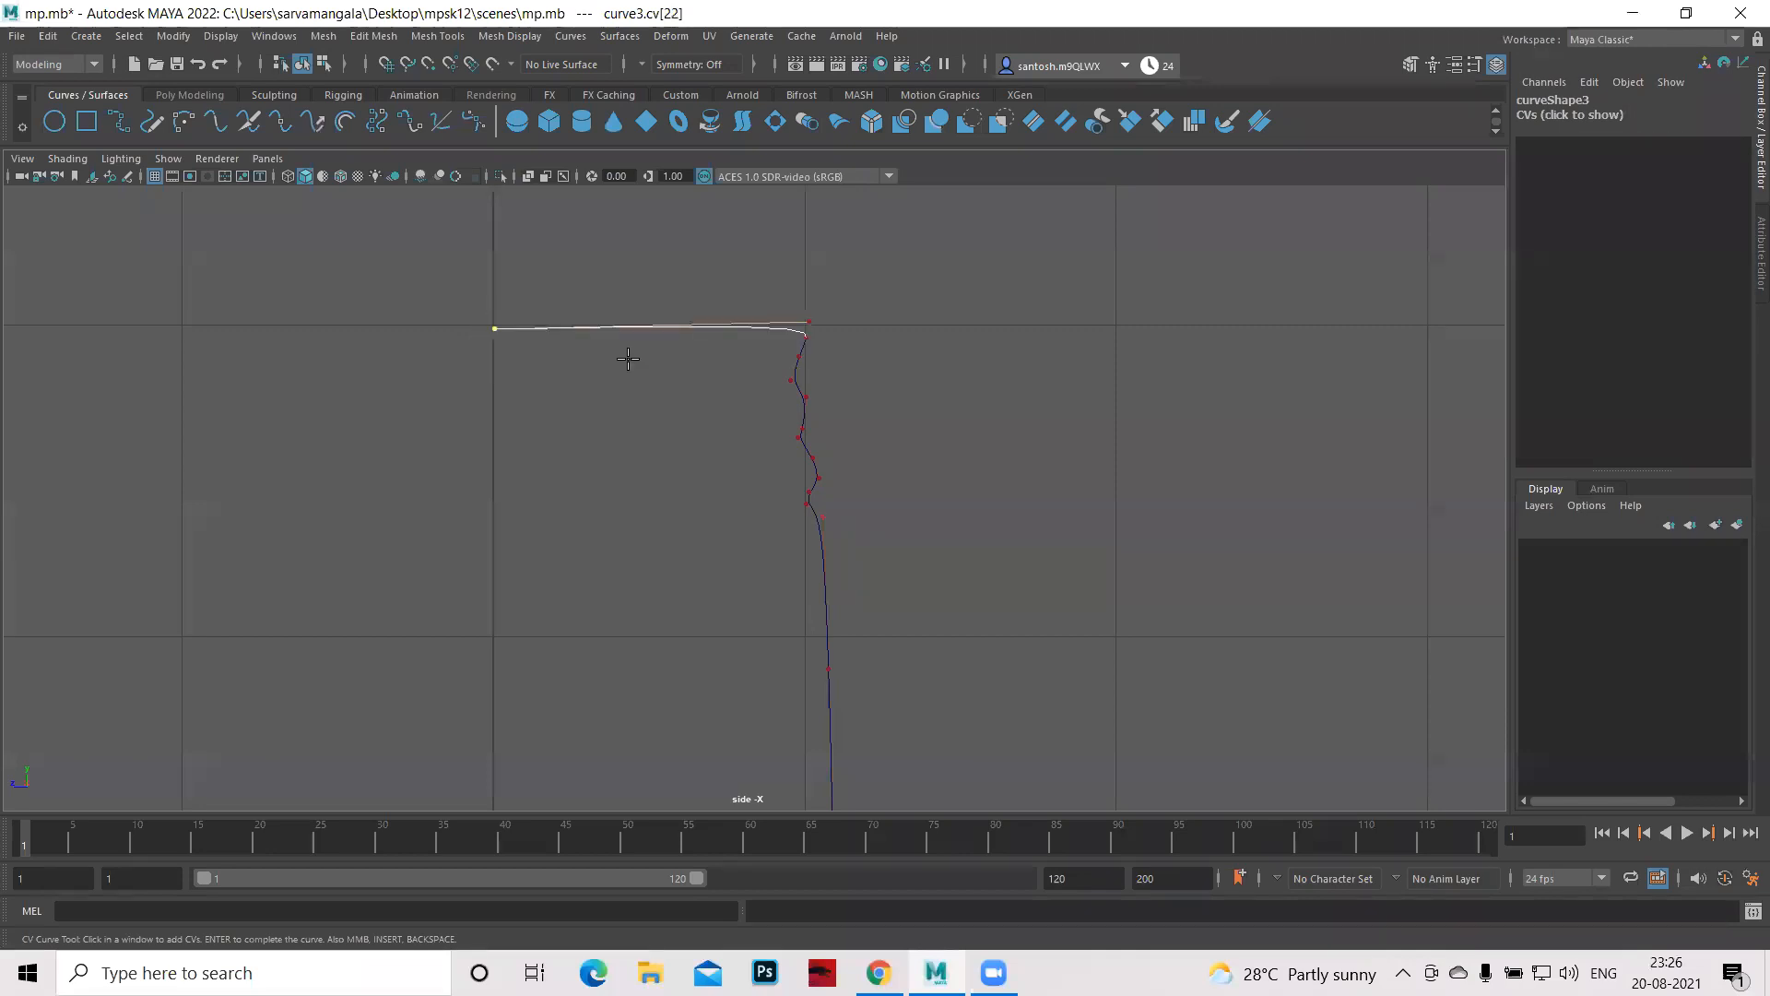
{"action": "key", "text": "Return"}
{"action": "right_click_drag", "start_coordinate": [1238, 568], "coordinate": [662, 499], "text": "alt"}
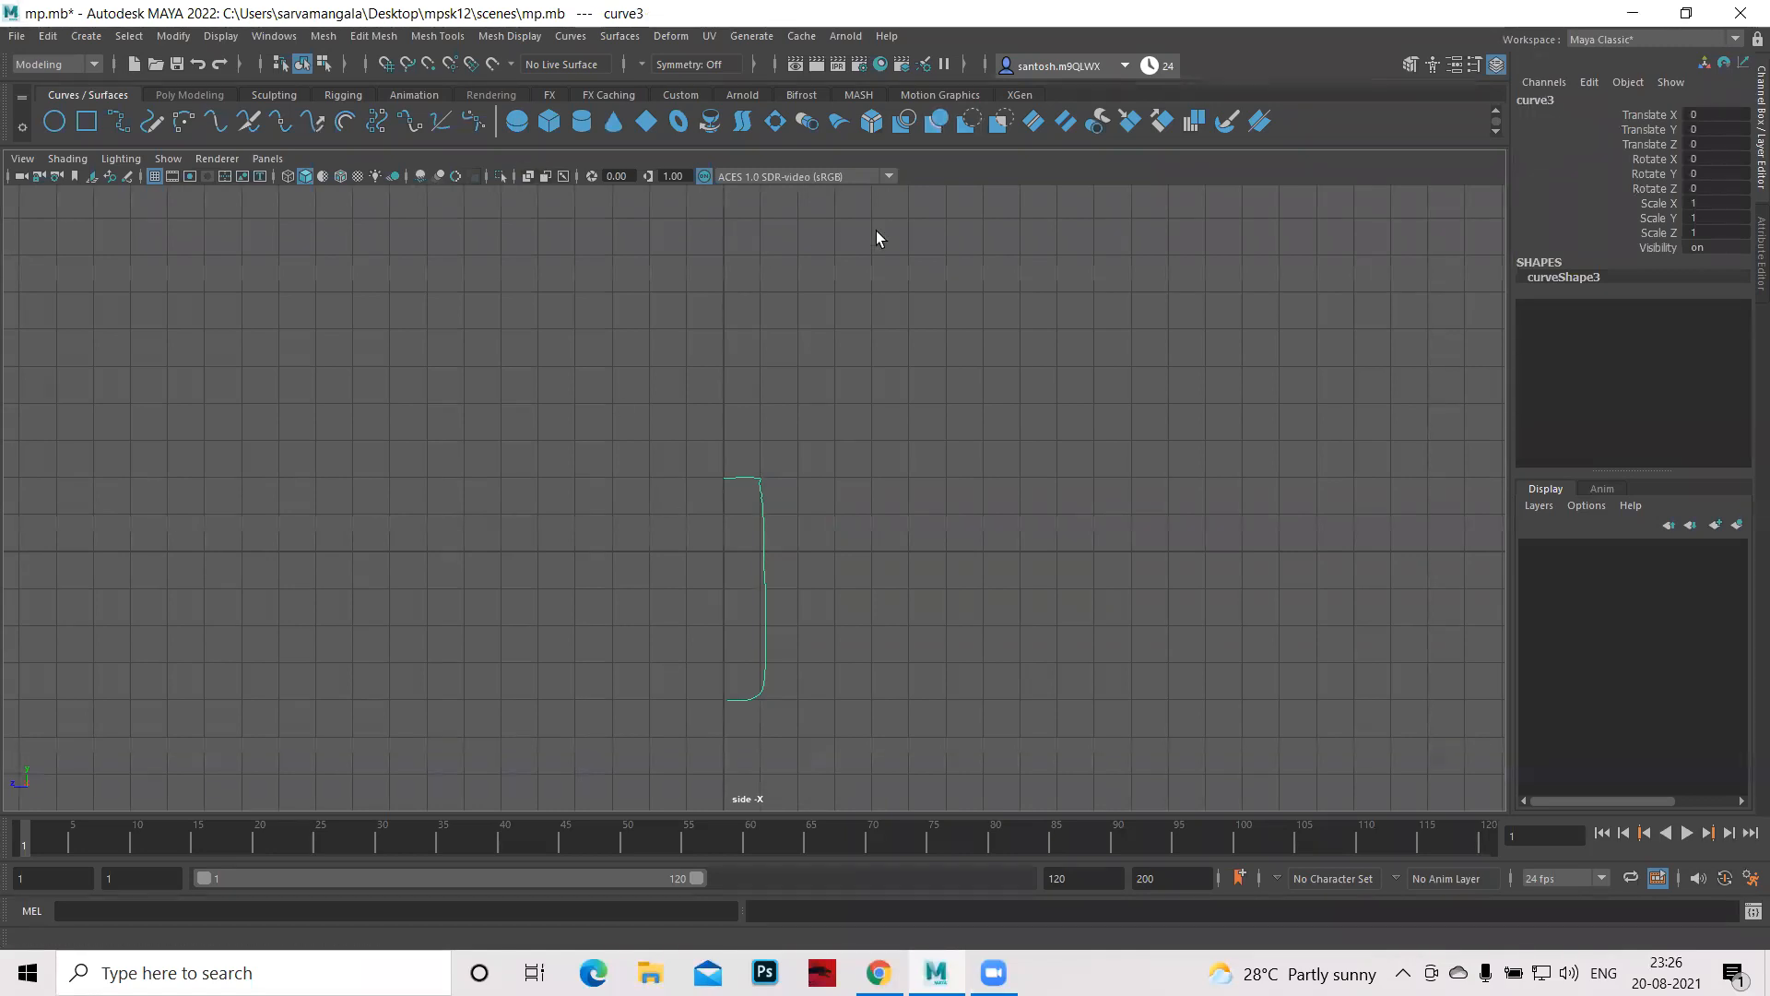
- Revolve the profile curve 360 degrees about the Y axis as a linear NURBS surface with 100 segments
{"action": "left_click", "coordinate": [628, 41]}
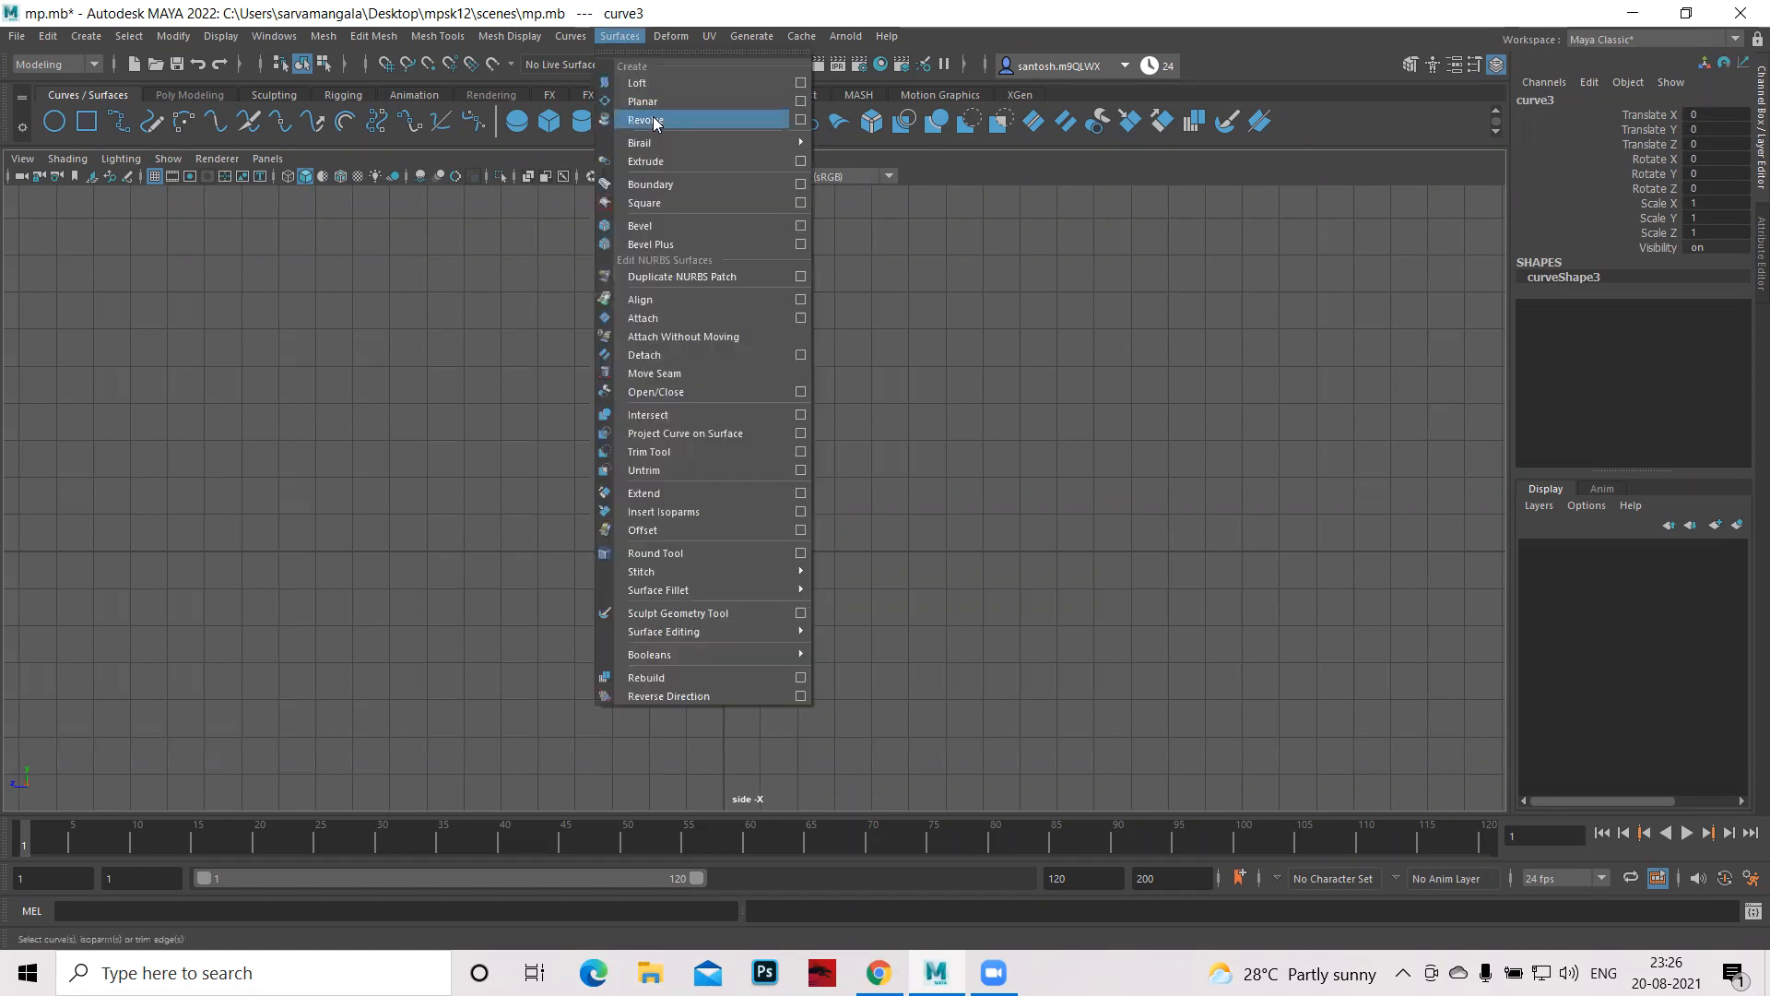
{"action": "left_click", "coordinate": [801, 123]}
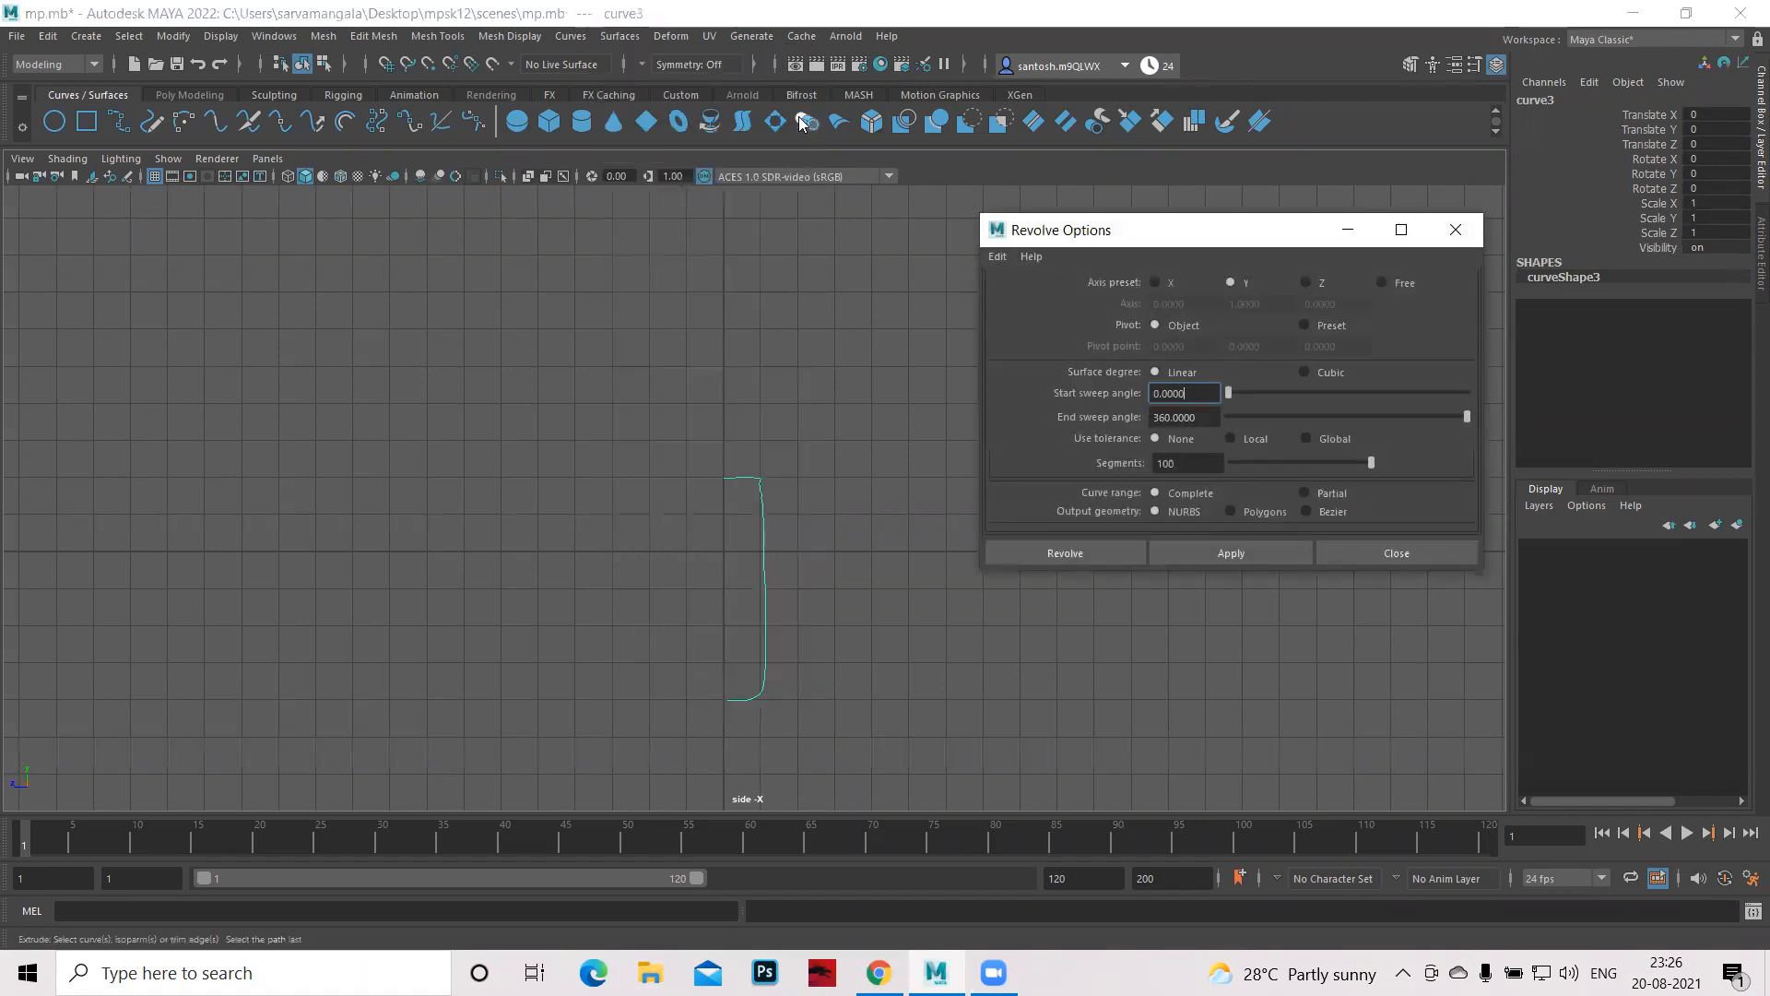
{"action": "left_click", "coordinate": [1223, 551]}
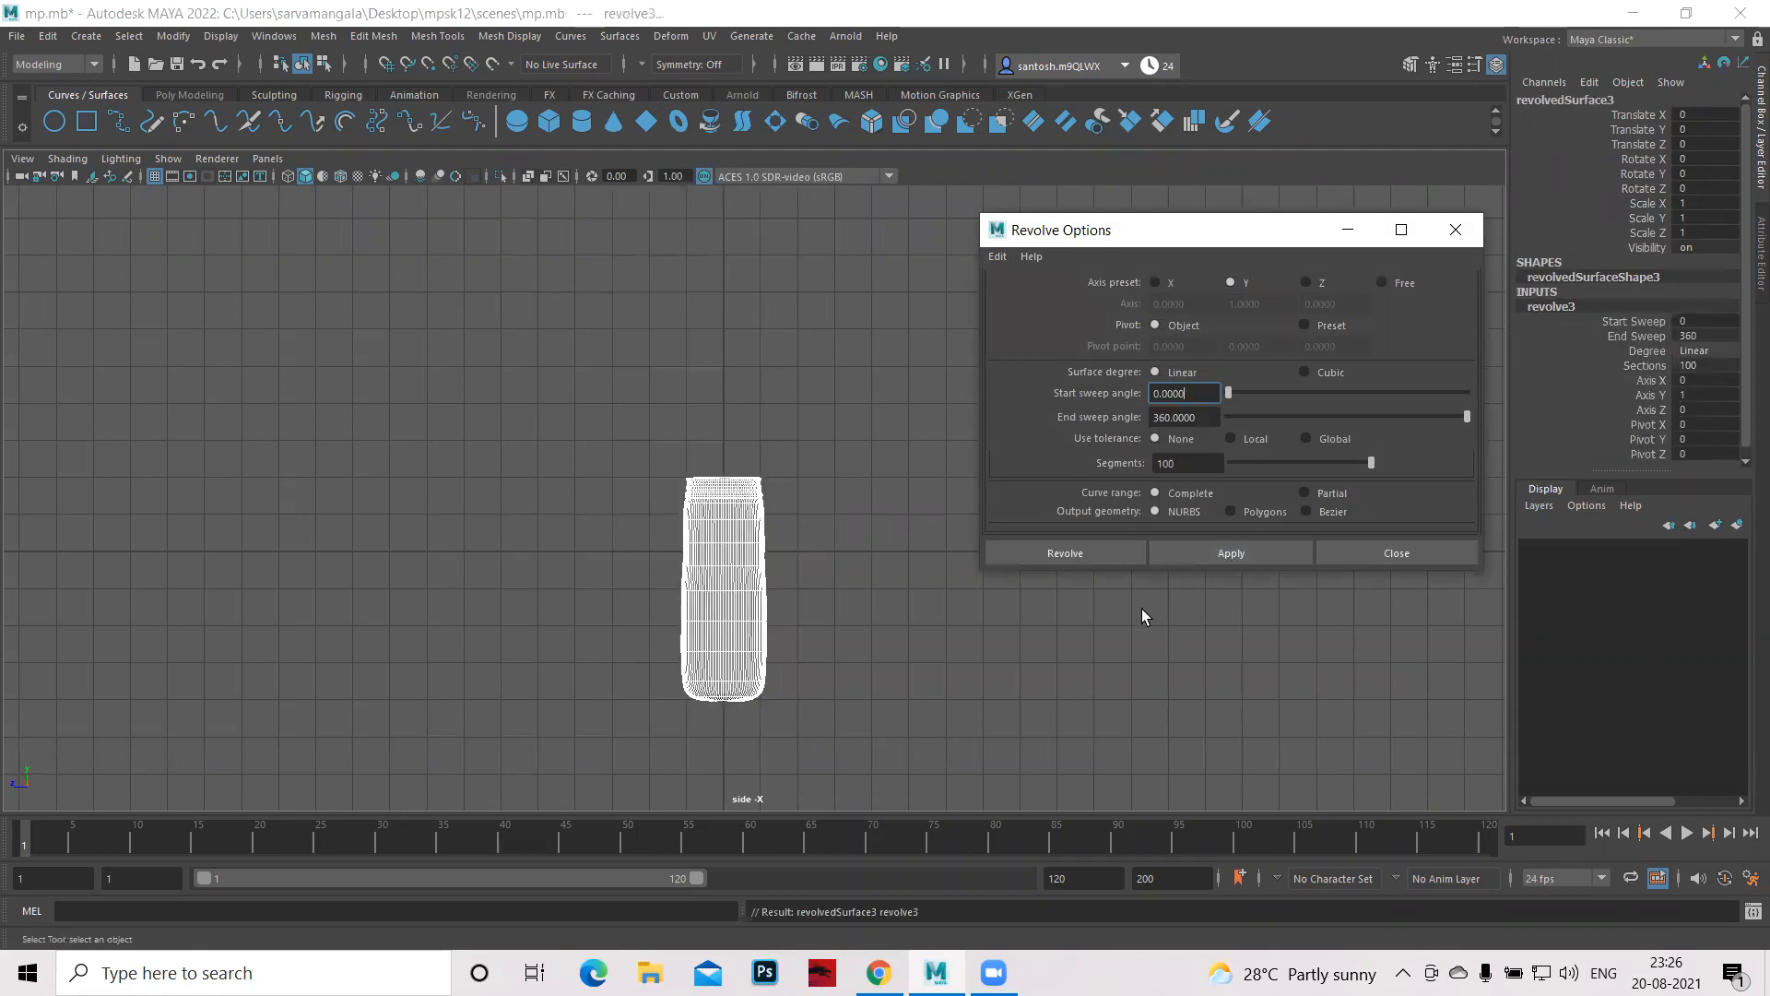
{"action": "left_click", "coordinate": [1462, 229]}
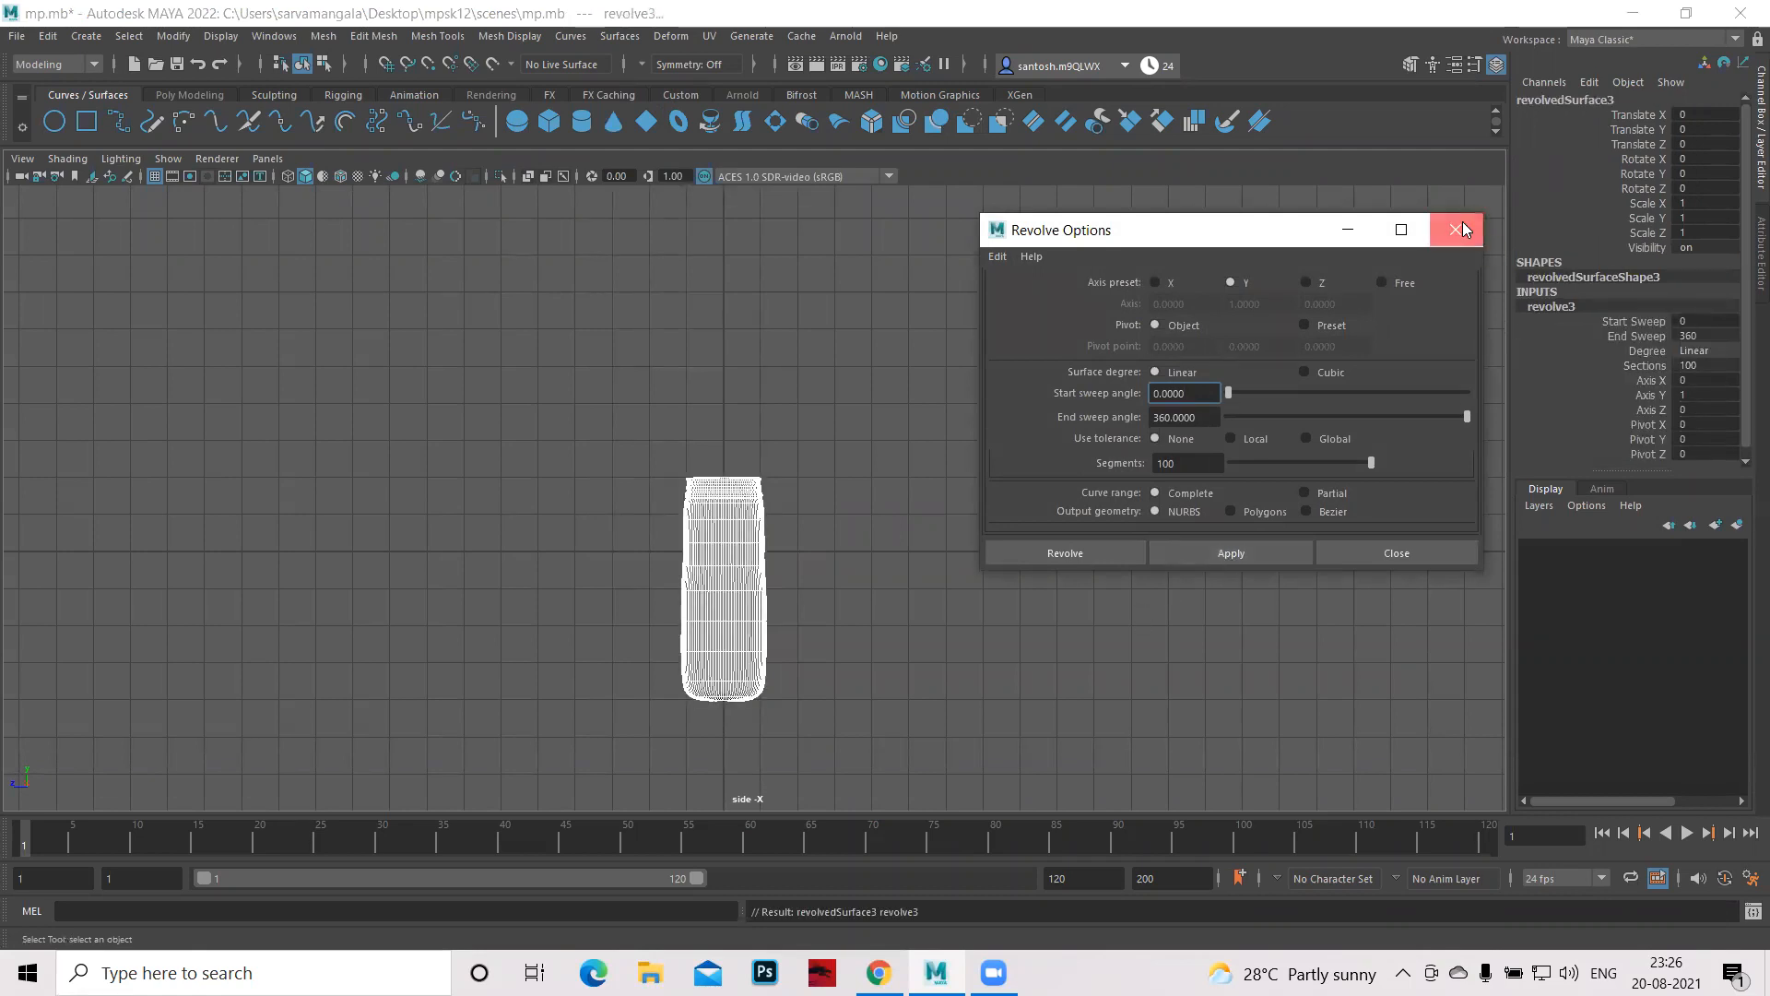
{"action": "left_click", "coordinate": [1032, 663]}
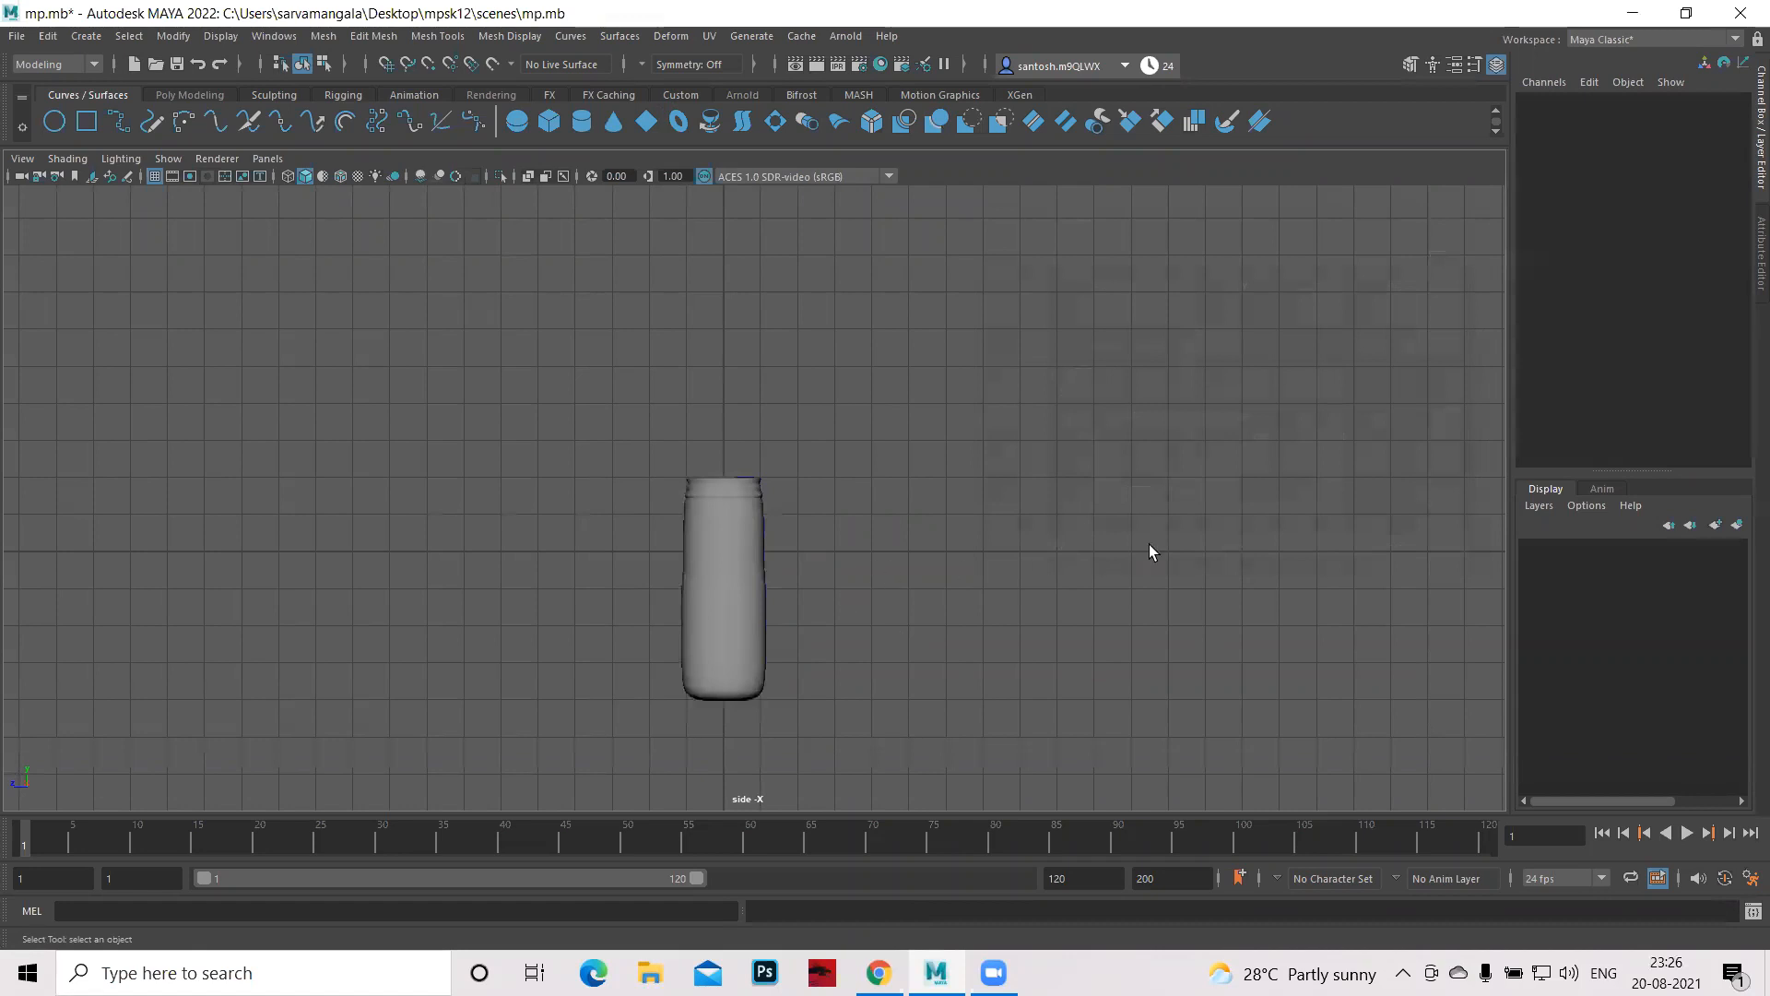
- Move the revolved surface and its profile curve together upward to about 2.084 in Translate Y
{"action": "key", "text": "space"}
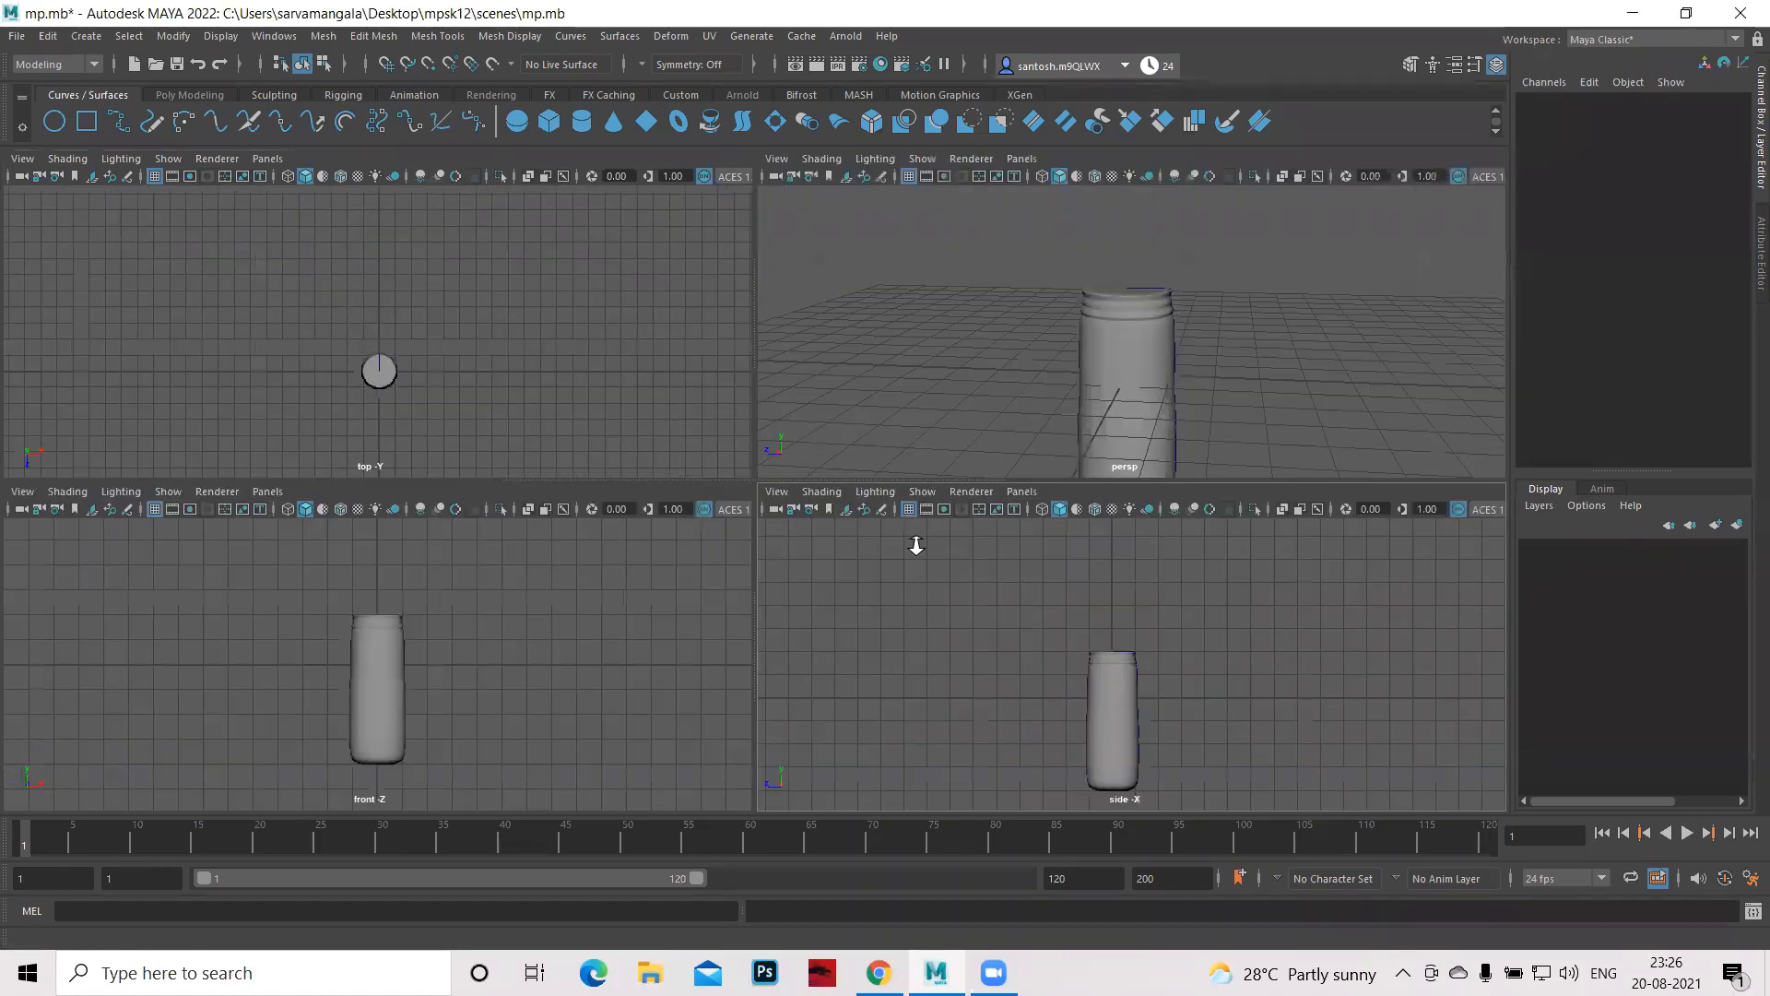
{"action": "key", "text": "space"}
{"action": "scroll", "coordinate": [681, 488], "scroll_direction": "down", "scroll_amount": 2}
{"action": "left_click_drag", "start_coordinate": [681, 488], "coordinate": [1085, 726], "text": "alt"}
{"action": "key", "text": "4"}
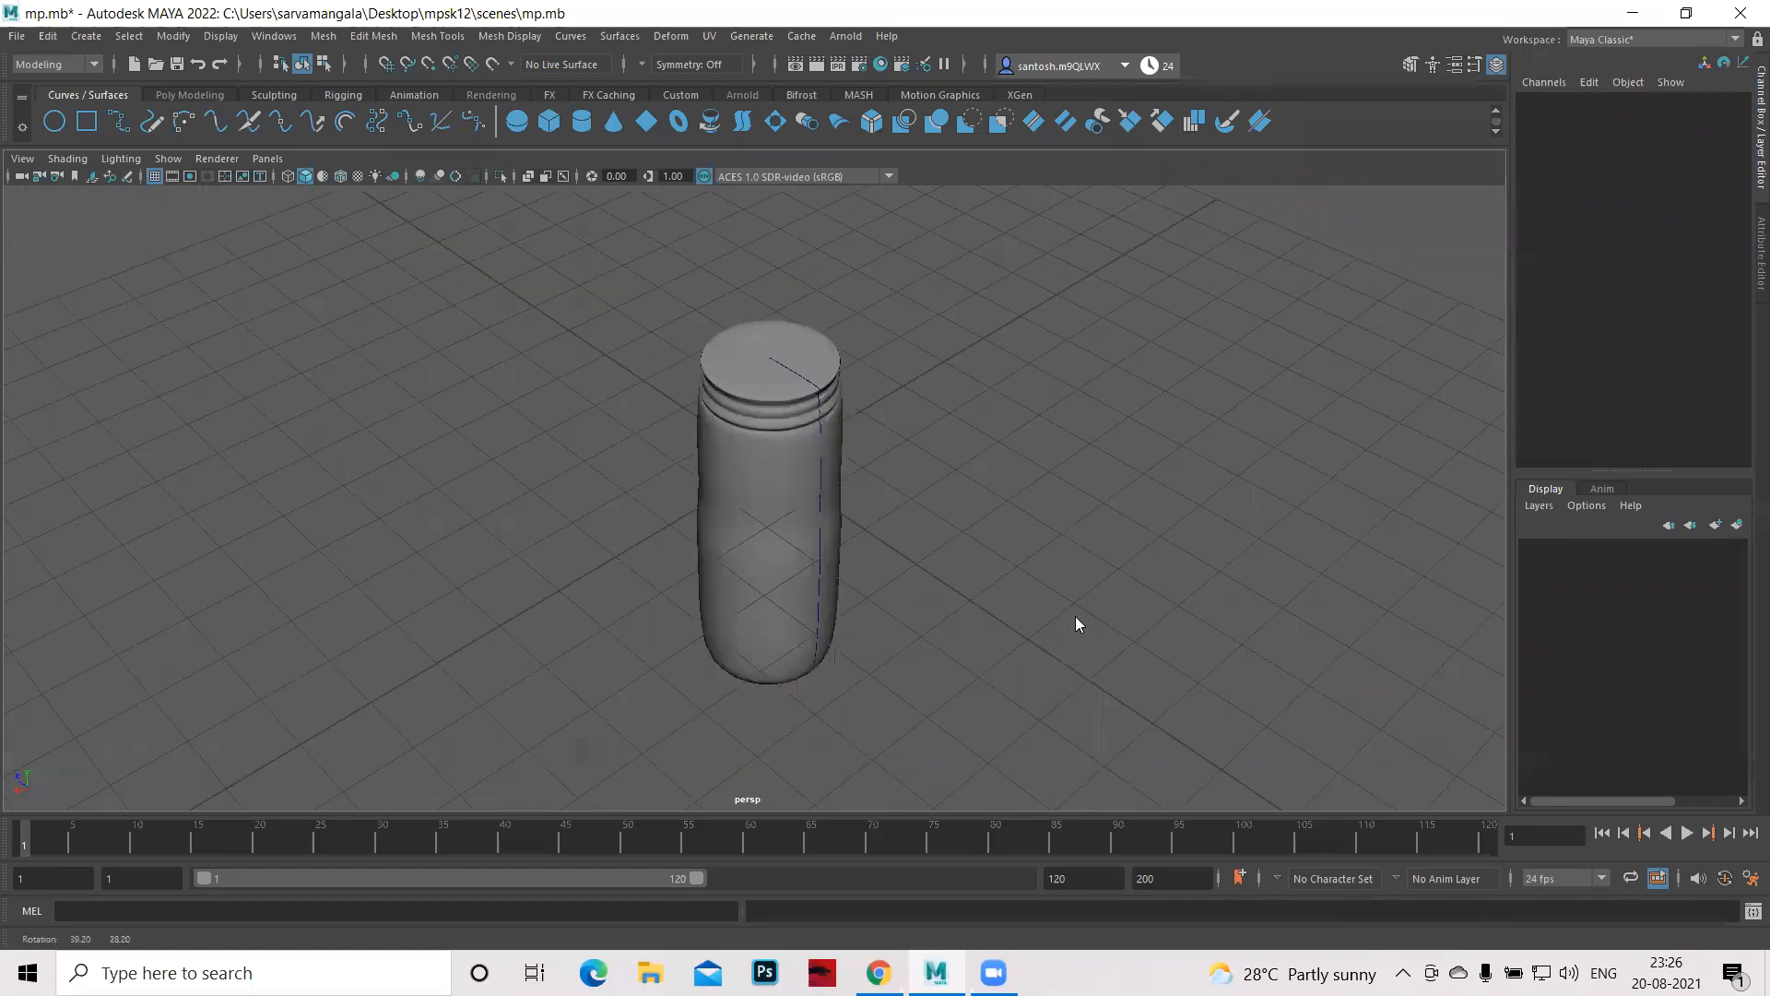
{"action": "left_click", "coordinate": [731, 341]}
{"action": "key", "text": "space"}
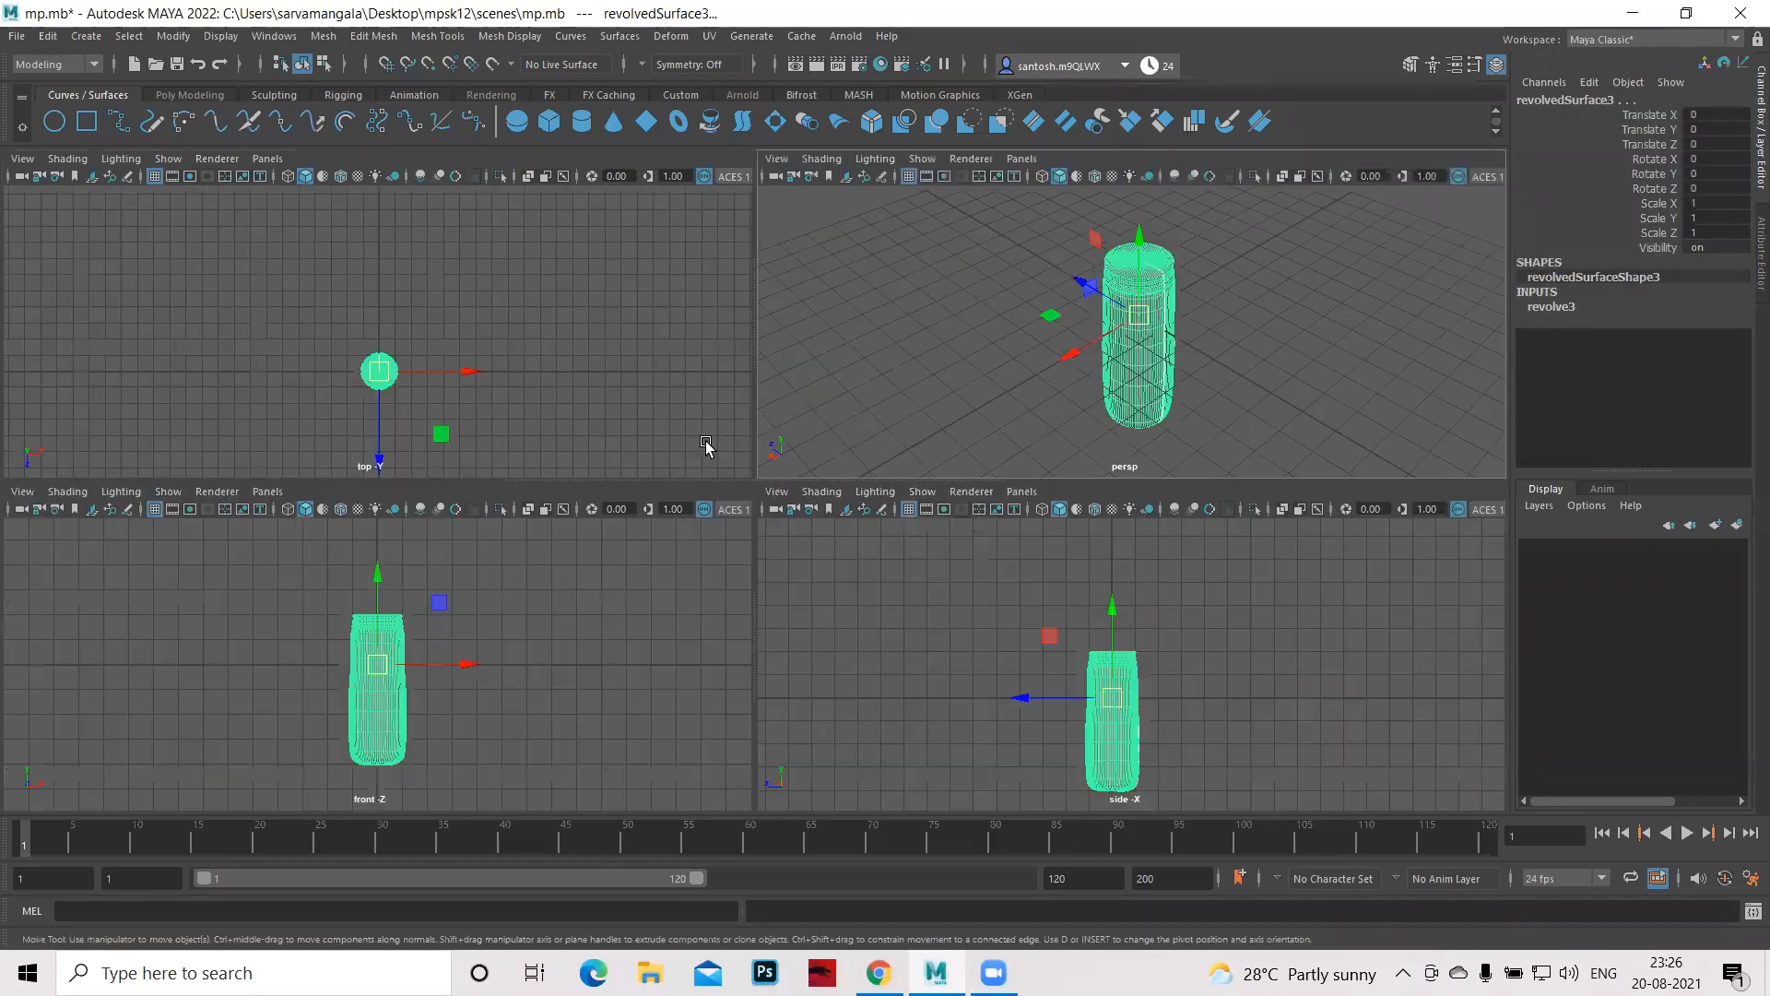
{"action": "key", "text": "space"}
{"action": "left_click_drag", "start_coordinate": [708, 479], "coordinate": [703, 384]}
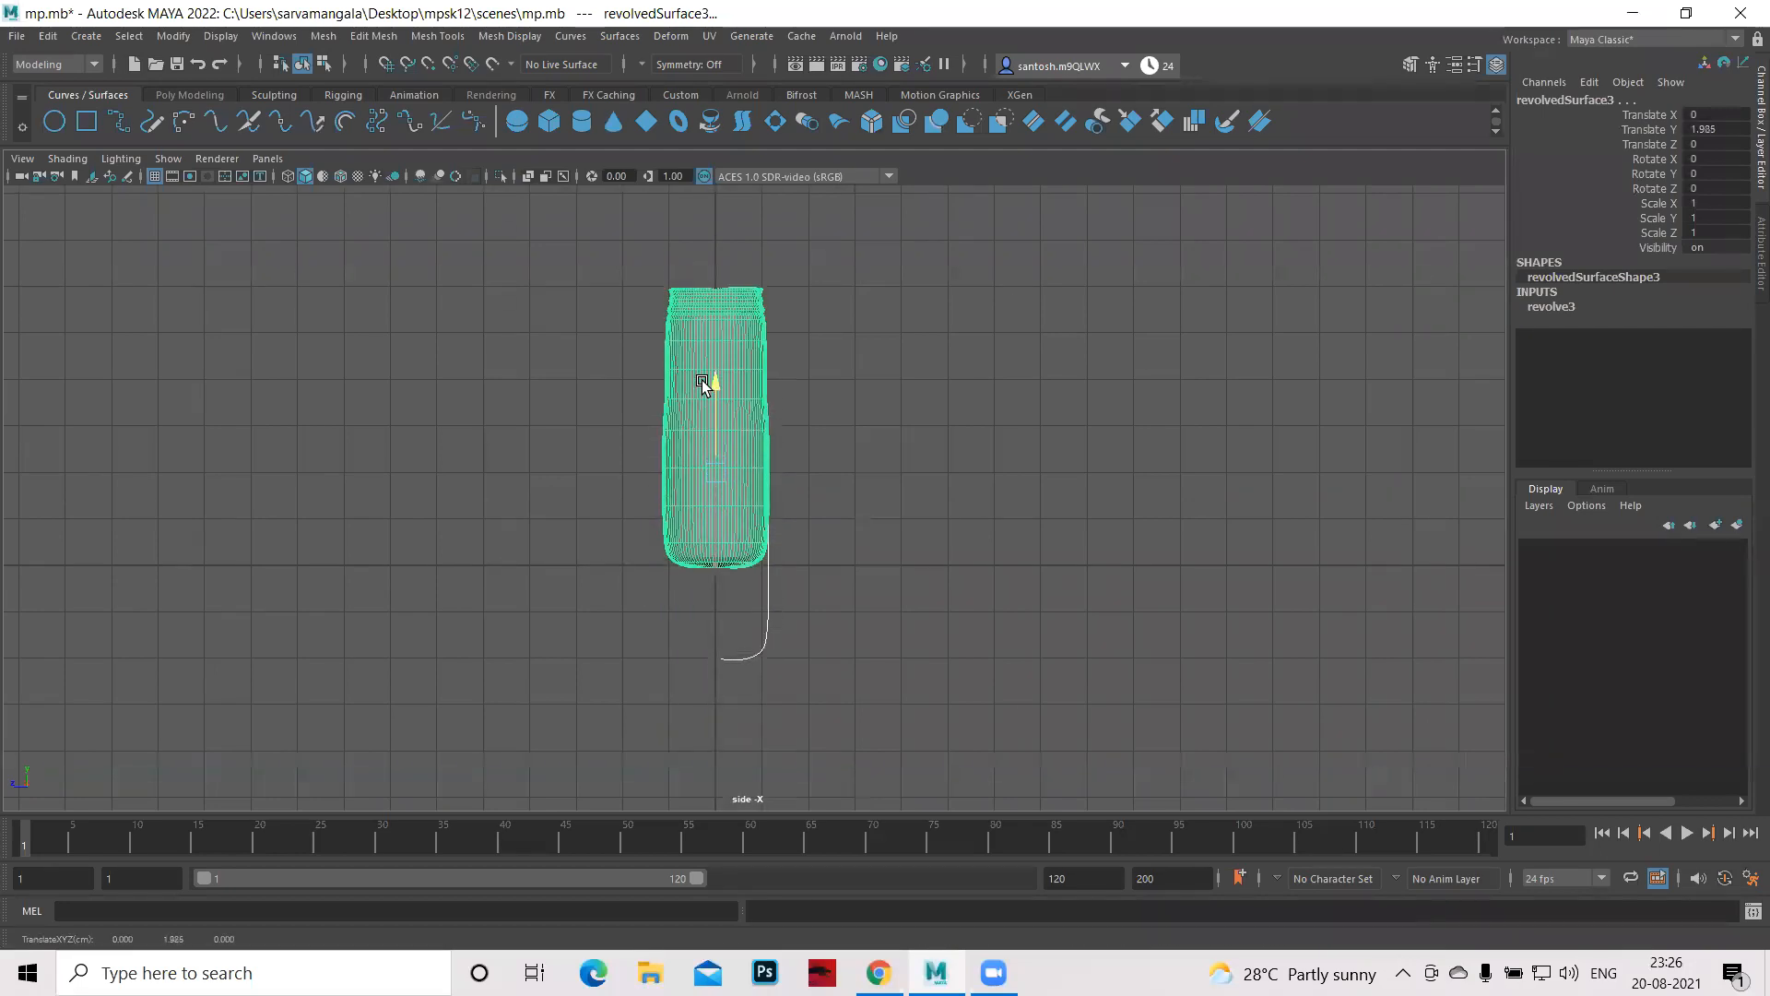
- Try to move the profile curve alone about 2.8 units along negative Z, and undo the move
{"action": "left_click", "coordinate": [683, 638]}
{"action": "key", "text": "5"}
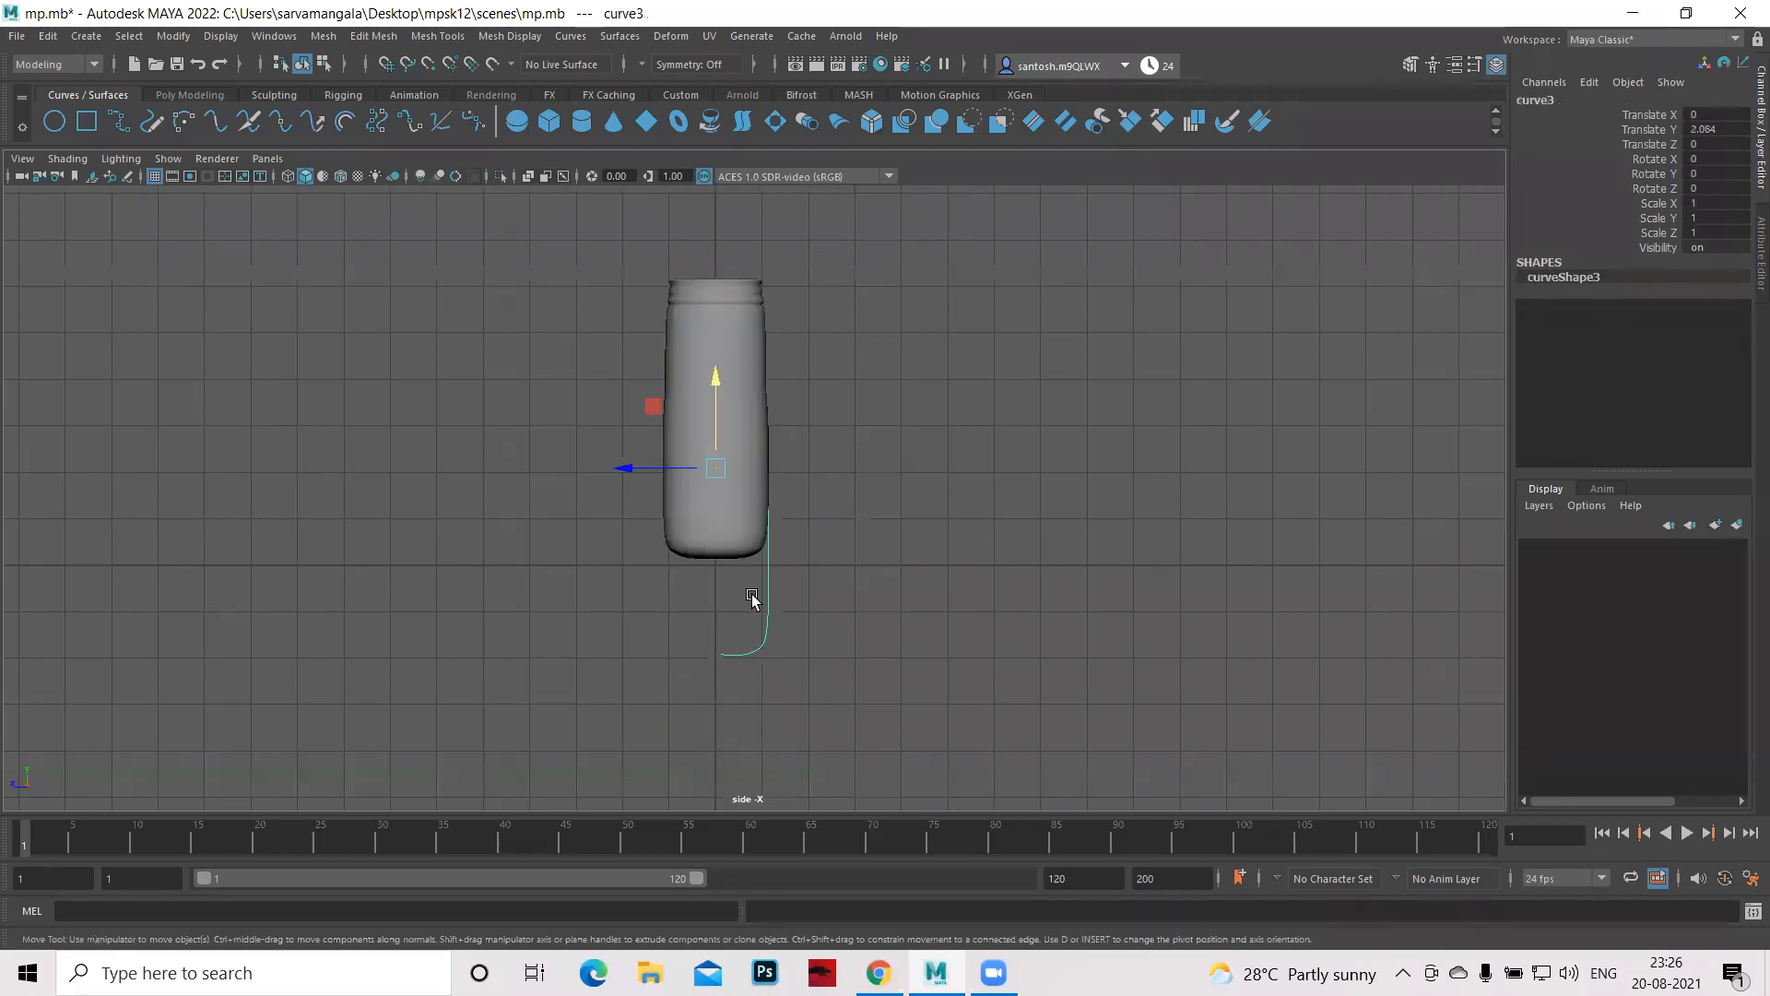
{"action": "left_click_drag", "start_coordinate": [628, 468], "coordinate": [755, 464]}
{"action": "key", "text": "ctrl+z"}
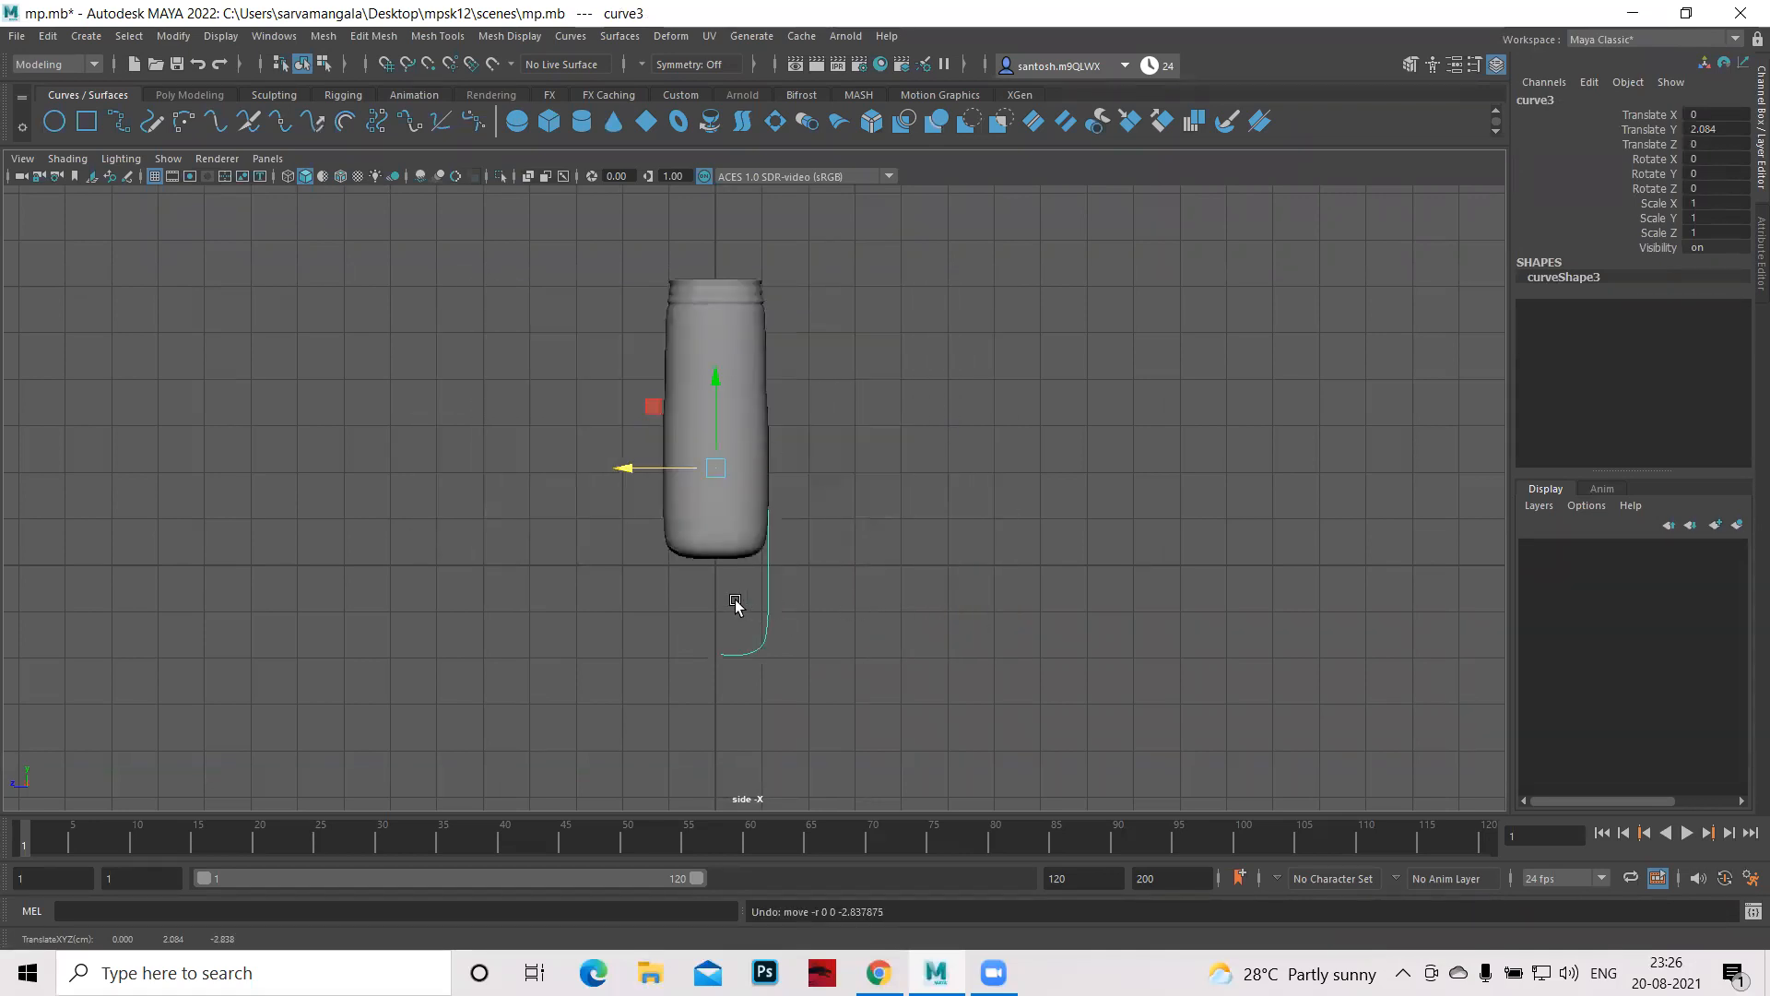
- Move the revolved surface about 2 units along positive Z, clear of its profile curve
{"action": "left_click", "coordinate": [671, 444]}
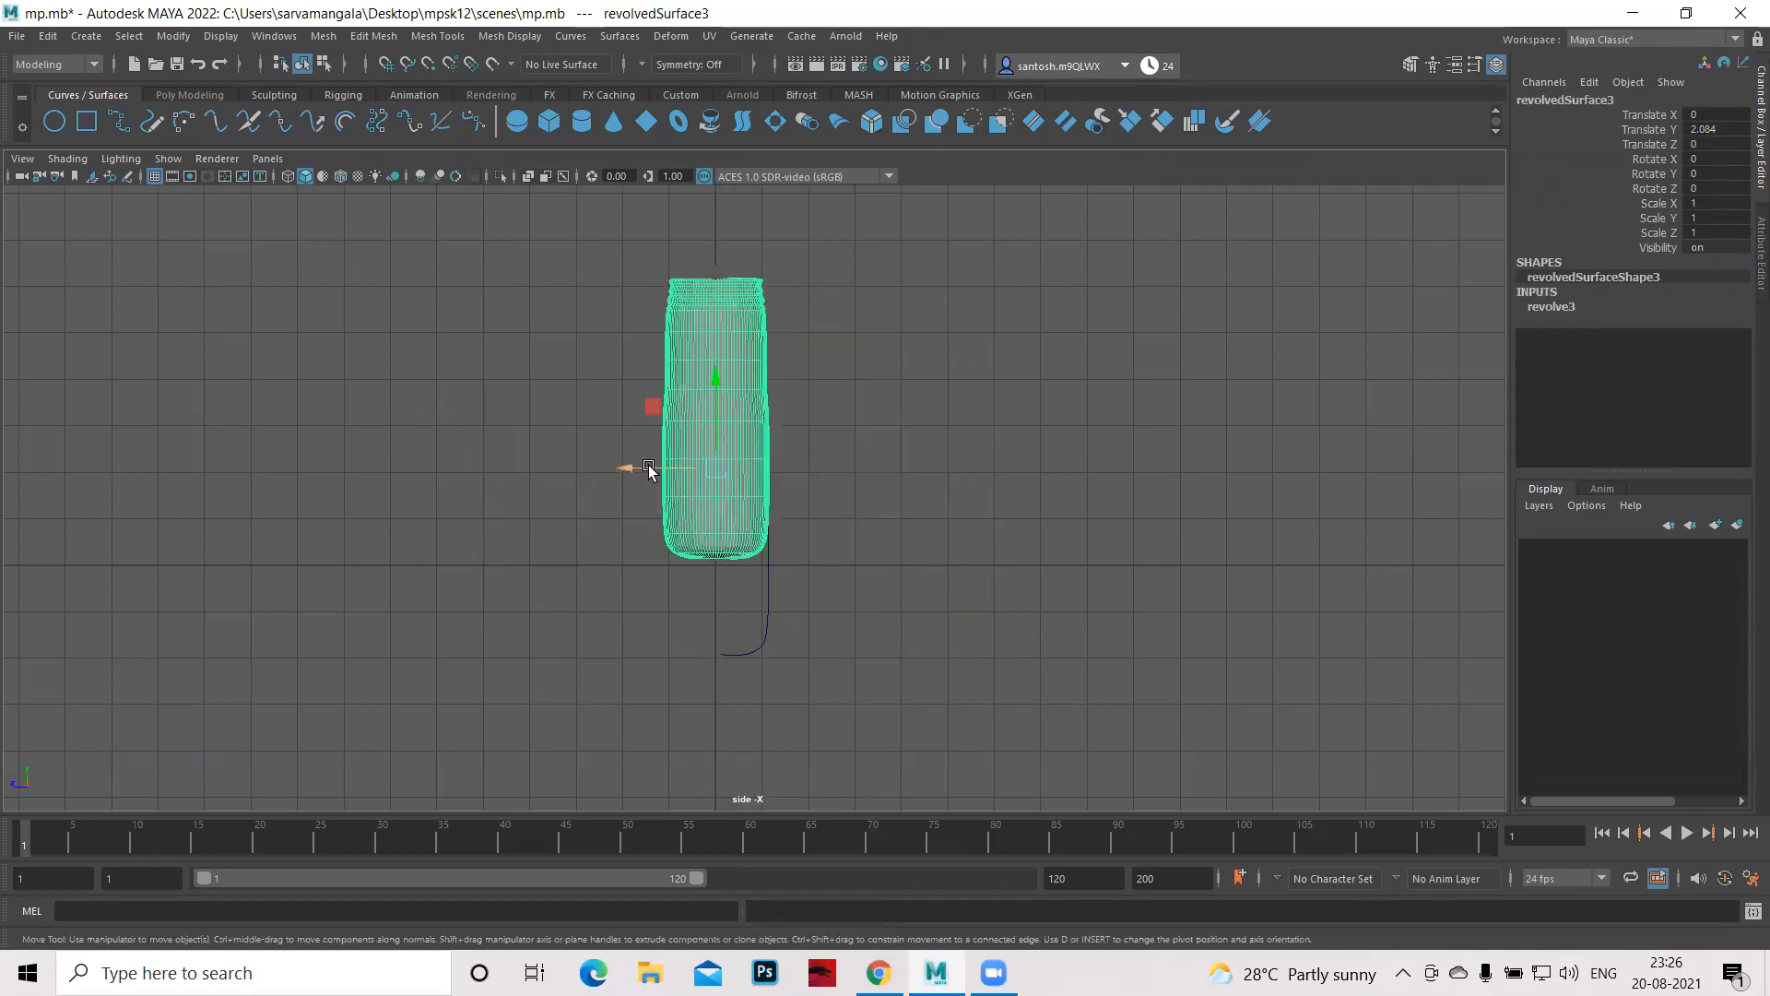
{"action": "left_click_drag", "start_coordinate": [625, 468], "coordinate": [532, 459]}
- Try to shift the profile curve about 0.7 units along negative Z, and undo the shift
{"action": "left_click_drag", "start_coordinate": [732, 446], "coordinate": [840, 520]}
{"action": "left_click_drag", "start_coordinate": [628, 474], "coordinate": [655, 474]}
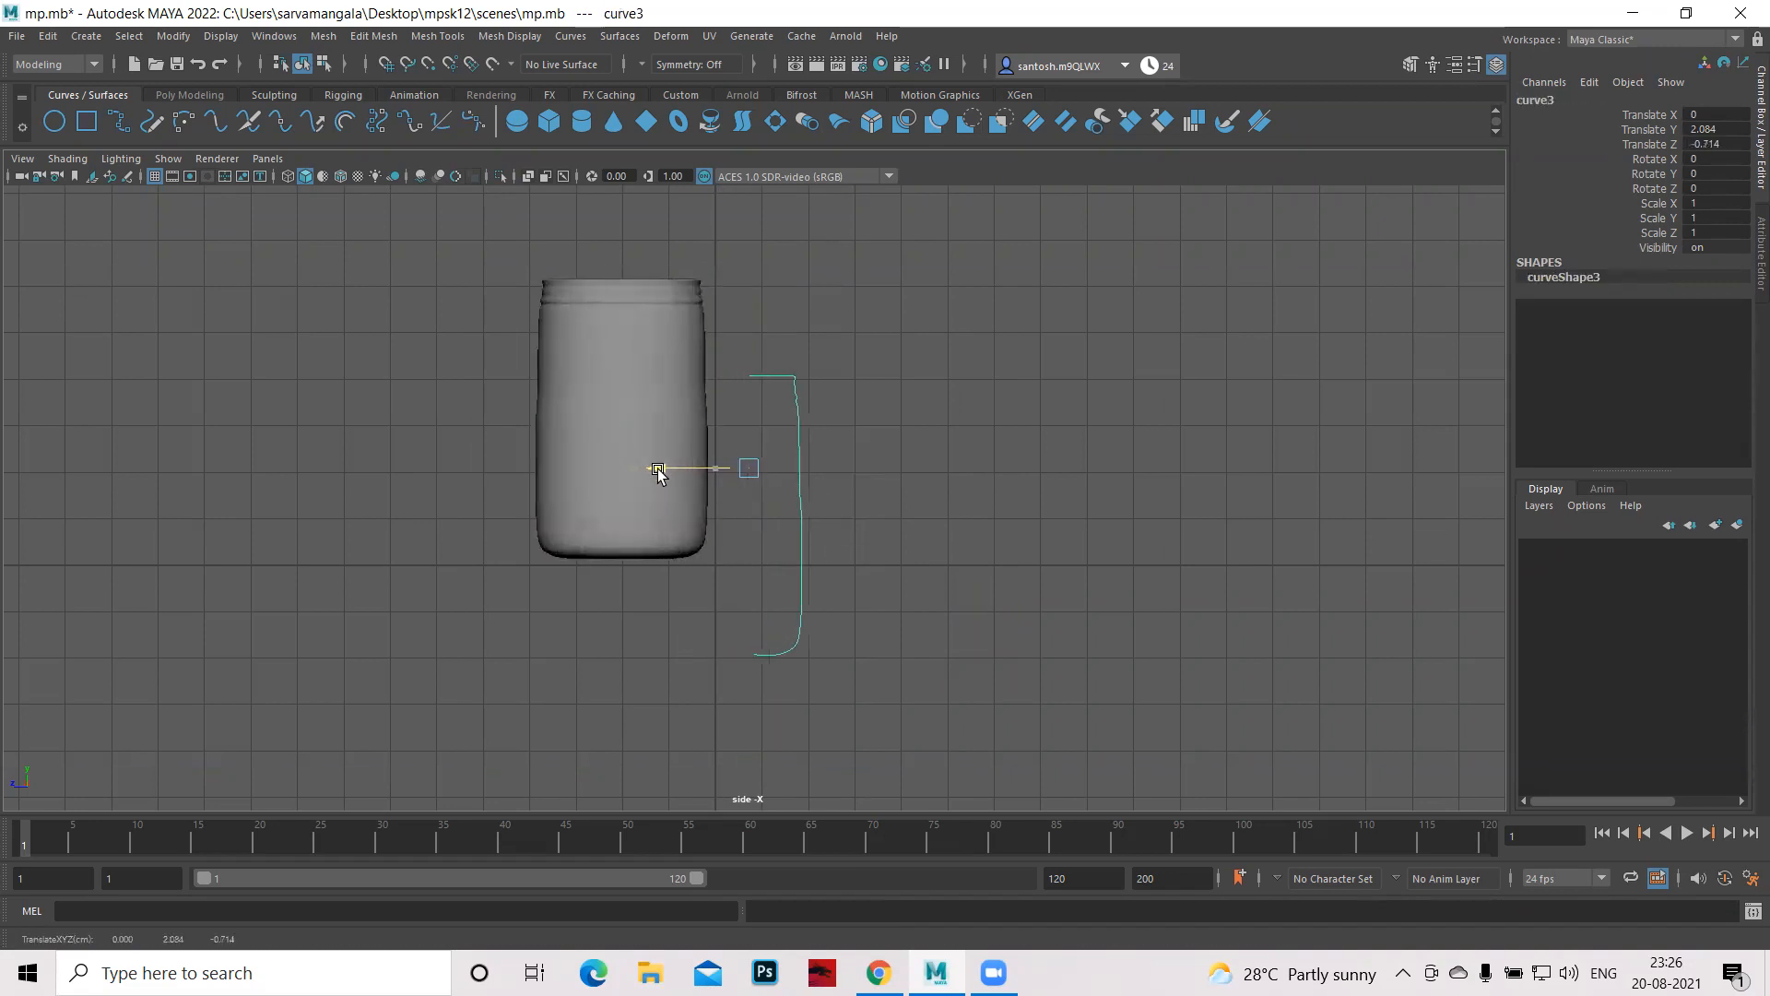
{"action": "key", "text": "ctrl+z"}
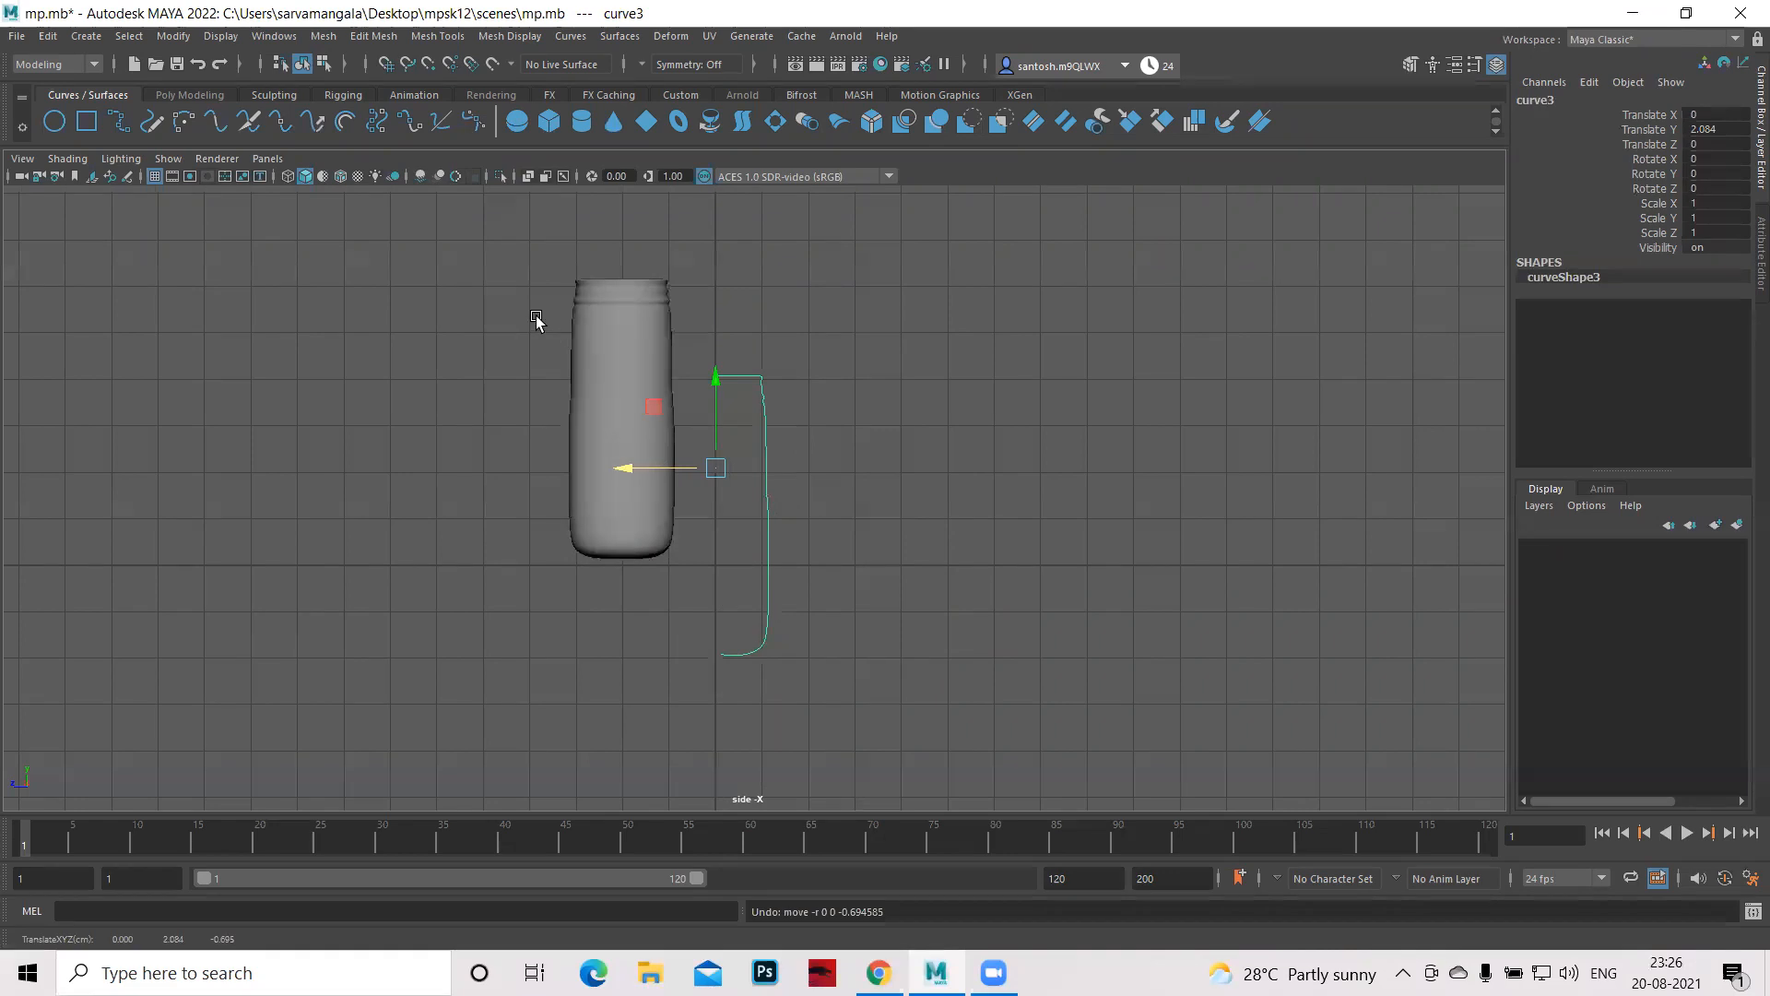
- Move the revolved surface farther from its profile curve, to 2.997 in Translate Z
{"action": "left_click", "coordinate": [631, 481]}
{"action": "left_click_drag", "start_coordinate": [530, 474], "coordinate": [489, 470]}
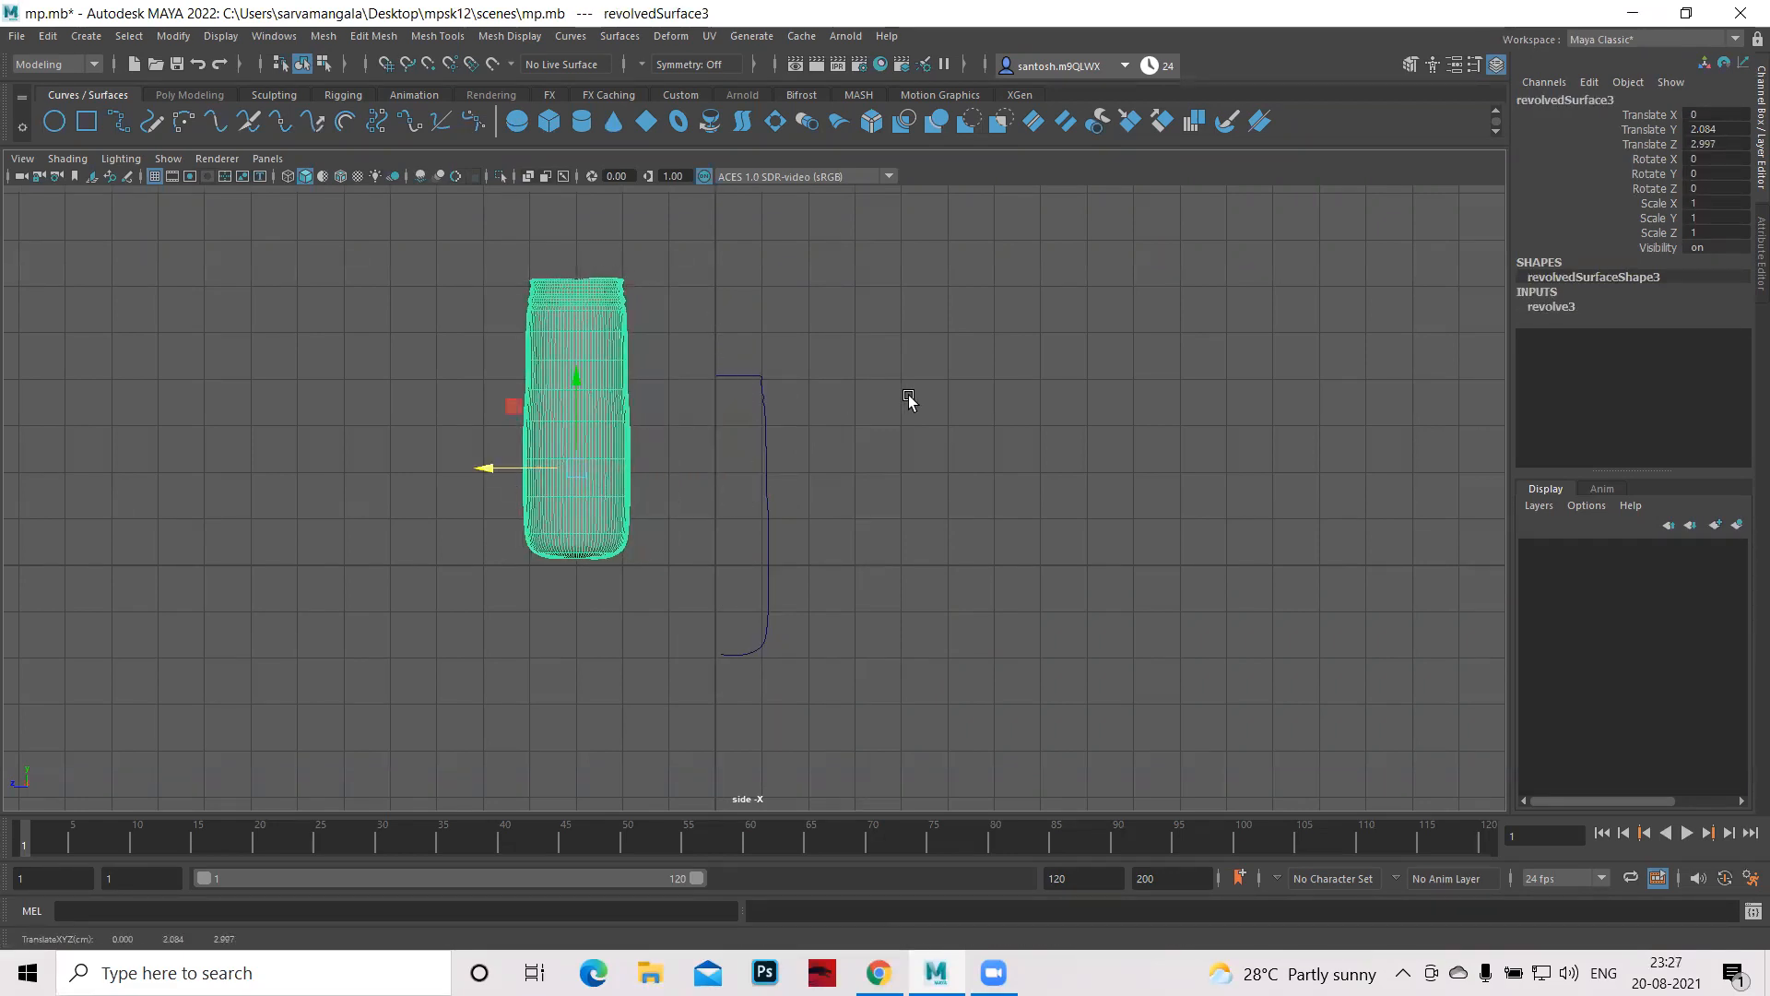
{"action": "key", "text": "space"}
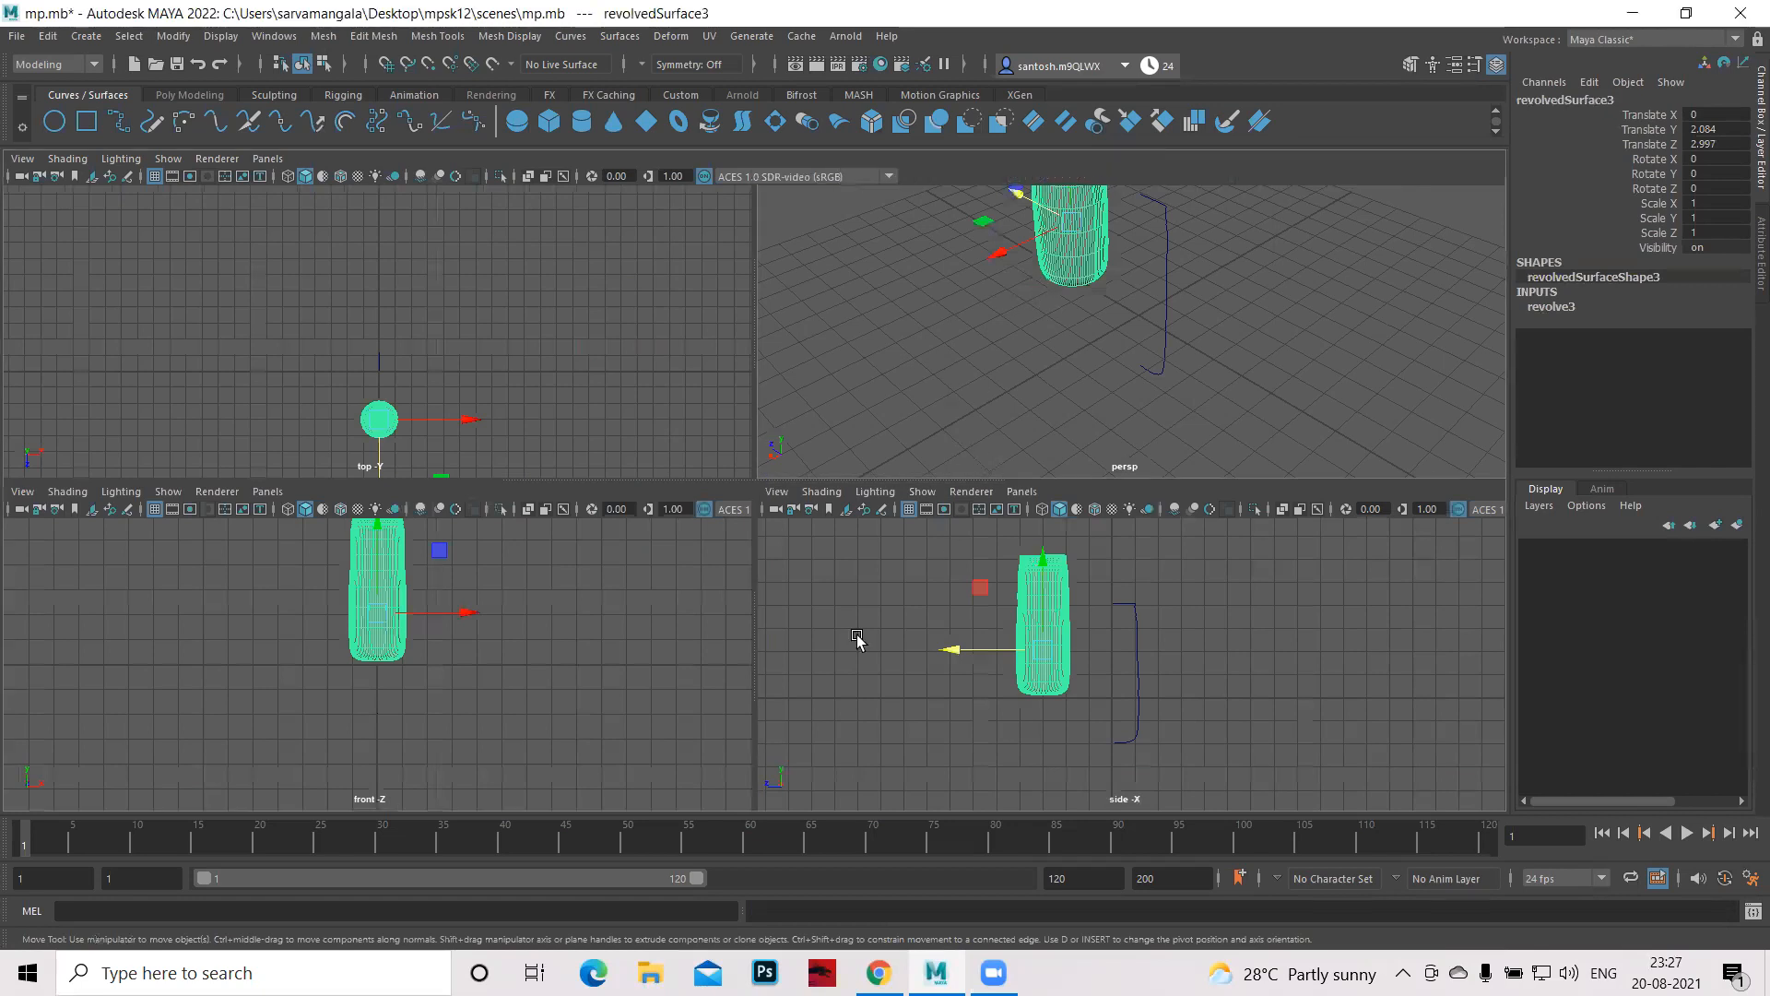
- Move the control vertex at mid-height of the profile curve inward along Z, narrowing the revolved bottle into a waist
{"action": "key", "text": "space"}
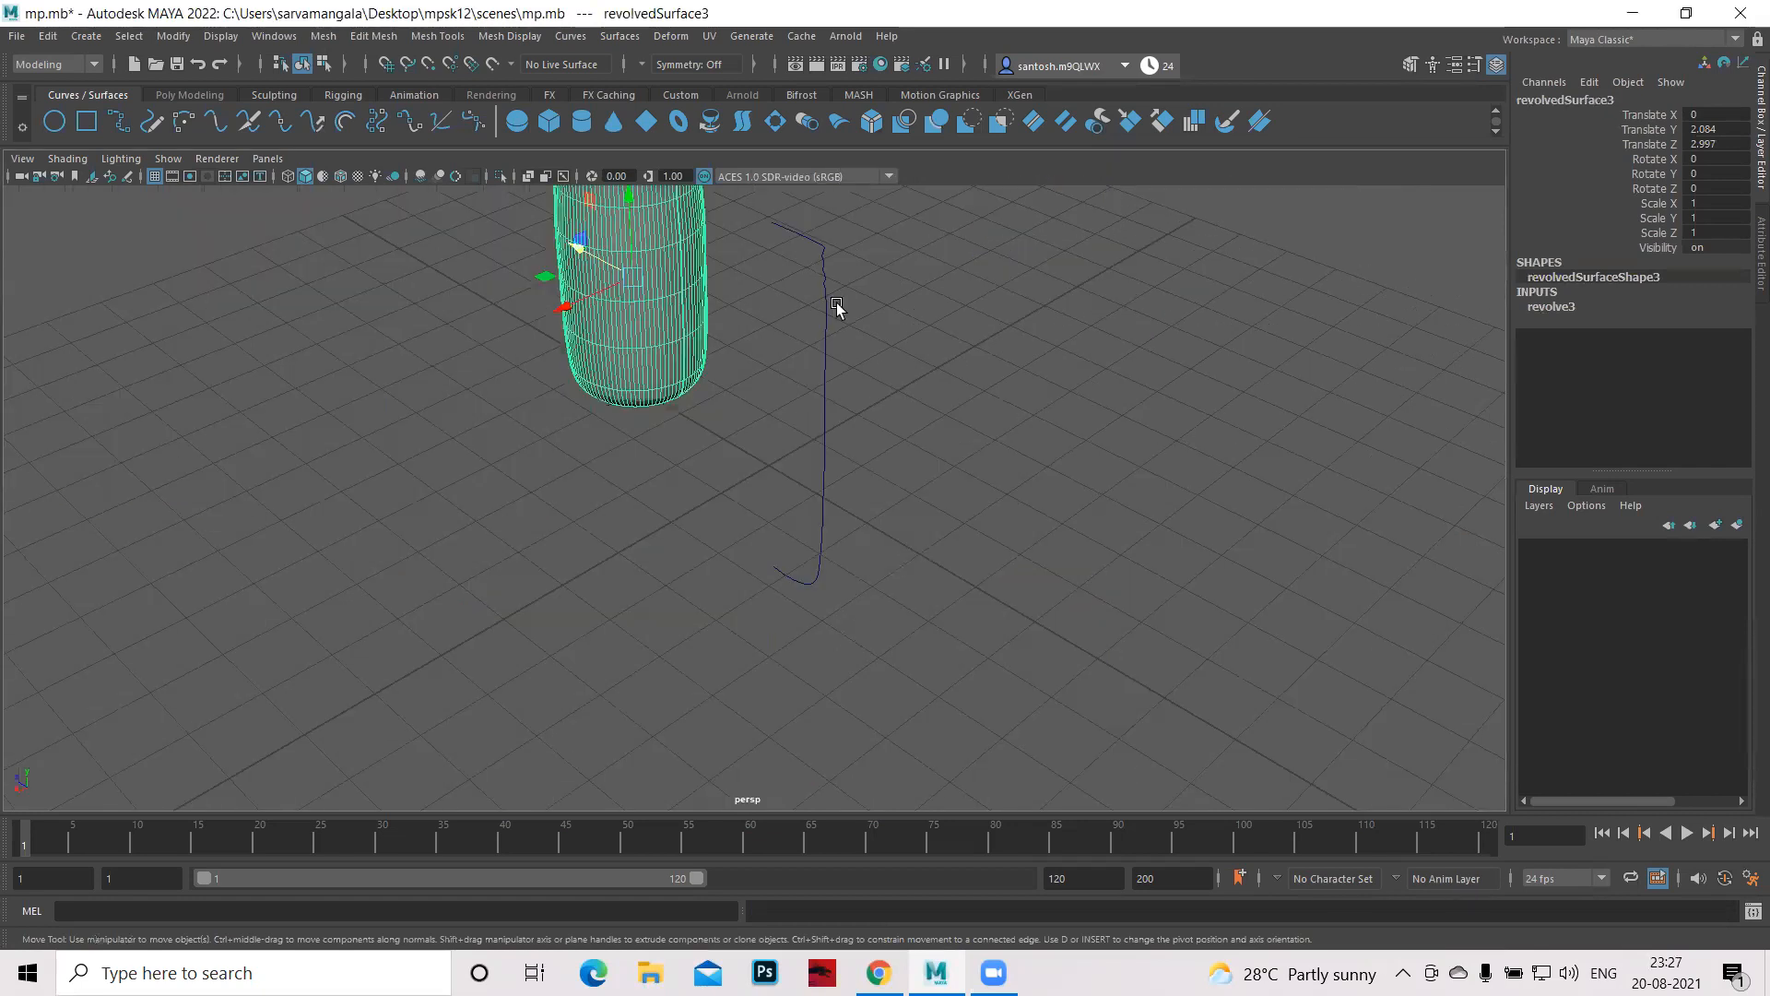
{"action": "left_click", "coordinate": [867, 290]}
{"action": "left_click_drag", "start_coordinate": [1087, 483], "coordinate": [932, 553], "text": "alt"}
{"action": "left_click_drag", "start_coordinate": [878, 446], "coordinate": [867, 442], "text": "alt"}
{"action": "left_click", "coordinate": [849, 443]}
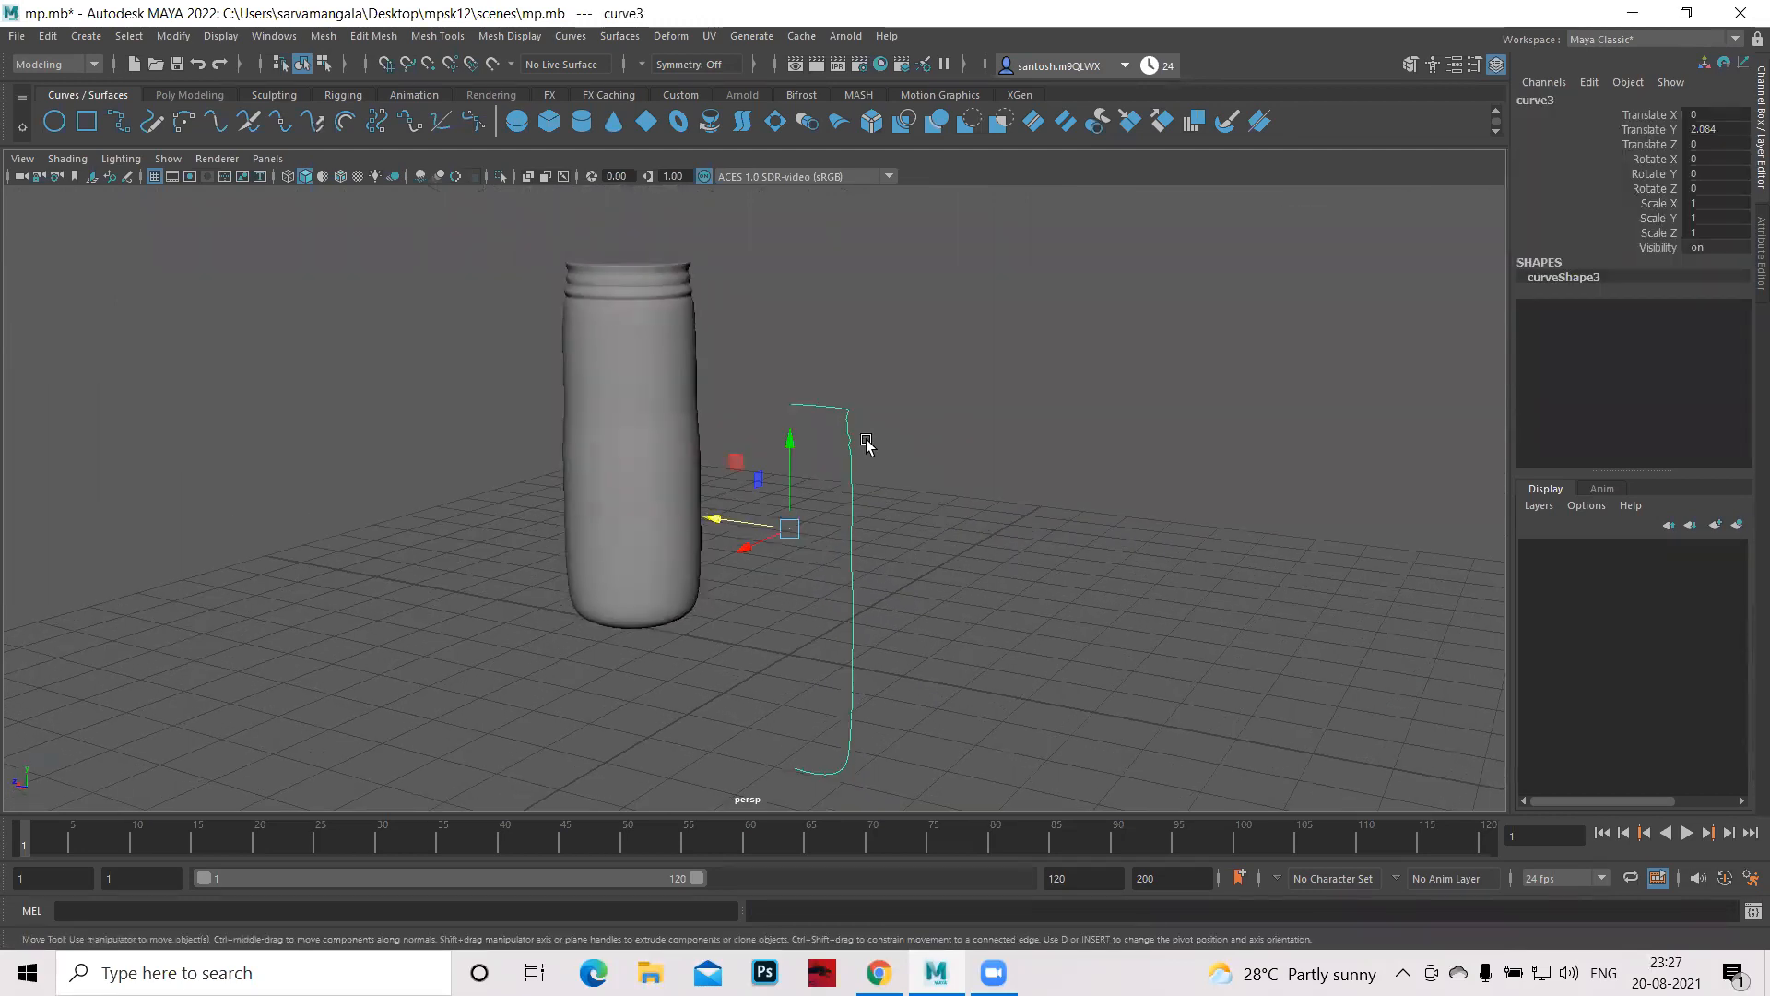
{"action": "right_click", "coordinate": [867, 444]}
{"action": "right_click_drag", "start_coordinate": [867, 456], "coordinate": [760, 447]}
{"action": "left_click_drag", "start_coordinate": [825, 575], "coordinate": [887, 632]}
{"action": "mouse_move", "coordinate": [775, 588]}
{"action": "left_mouse_down"}
{"action": "mouse_move", "coordinate": [734, 578]}
{"action": "mouse_move", "coordinate": [760, 578]}
{"action": "left_mouse_up"}
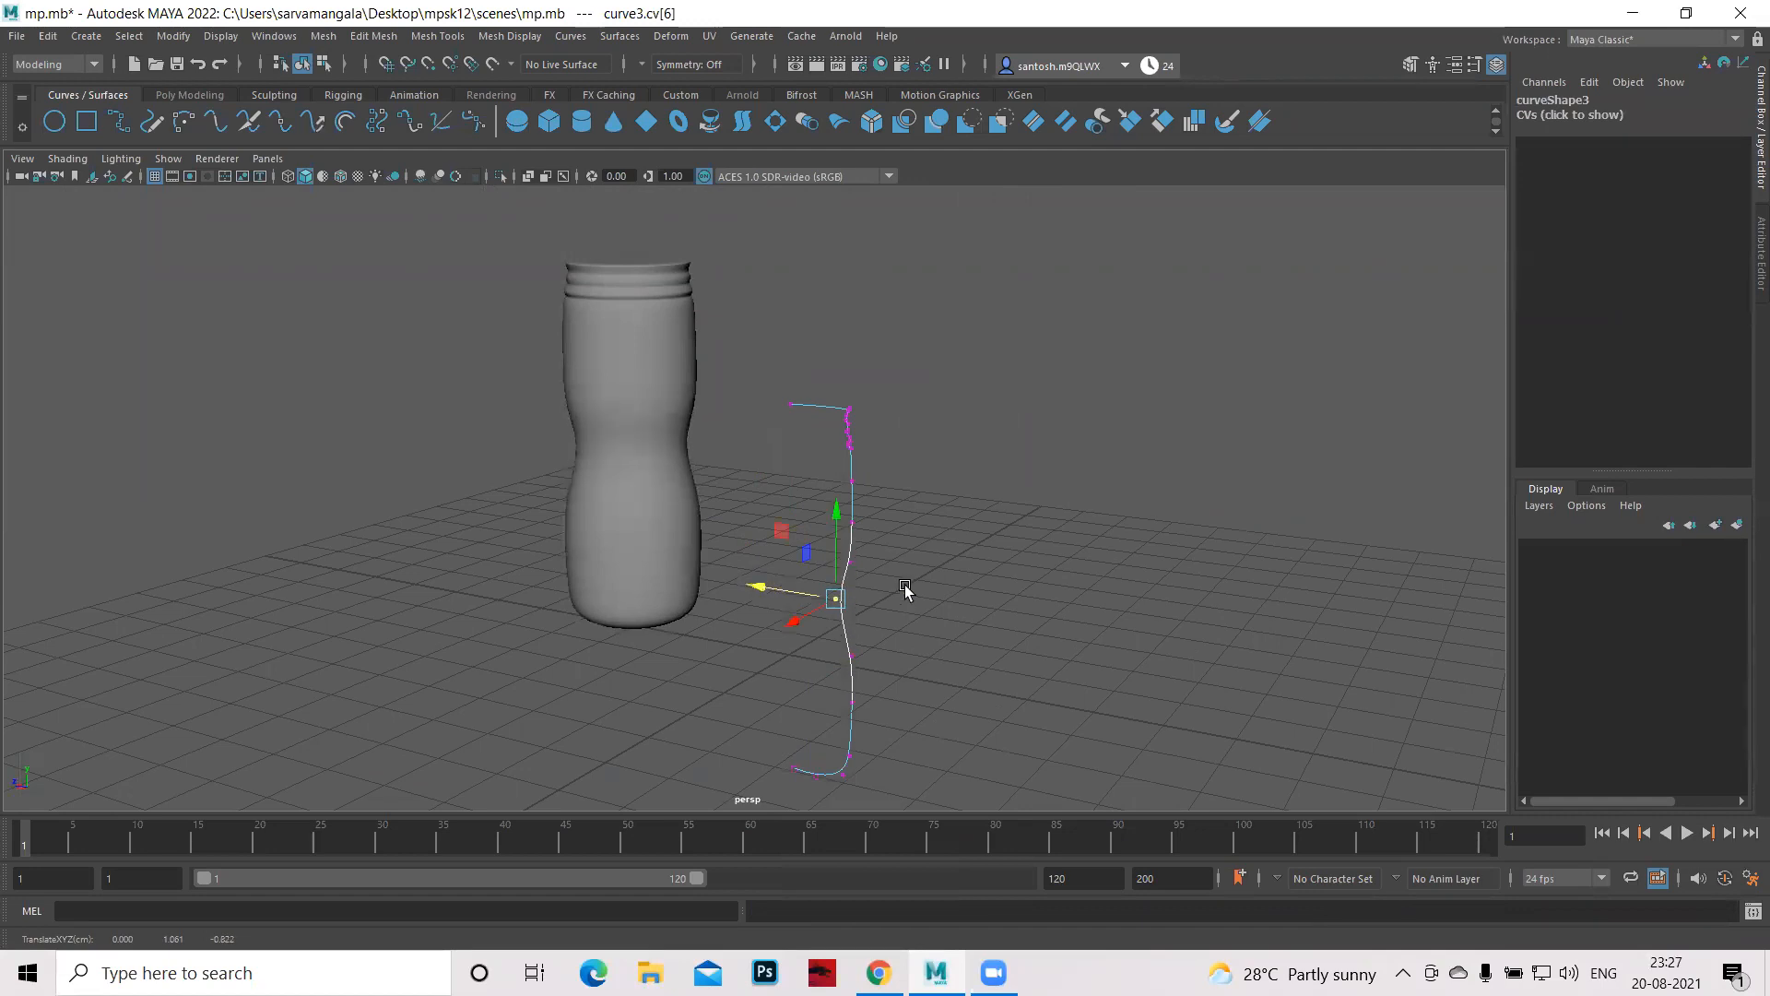
- Open the CV Curve Tool settings from the side view, review the curve degree and knot spacing options, and close them
{"action": "key", "text": "space"}
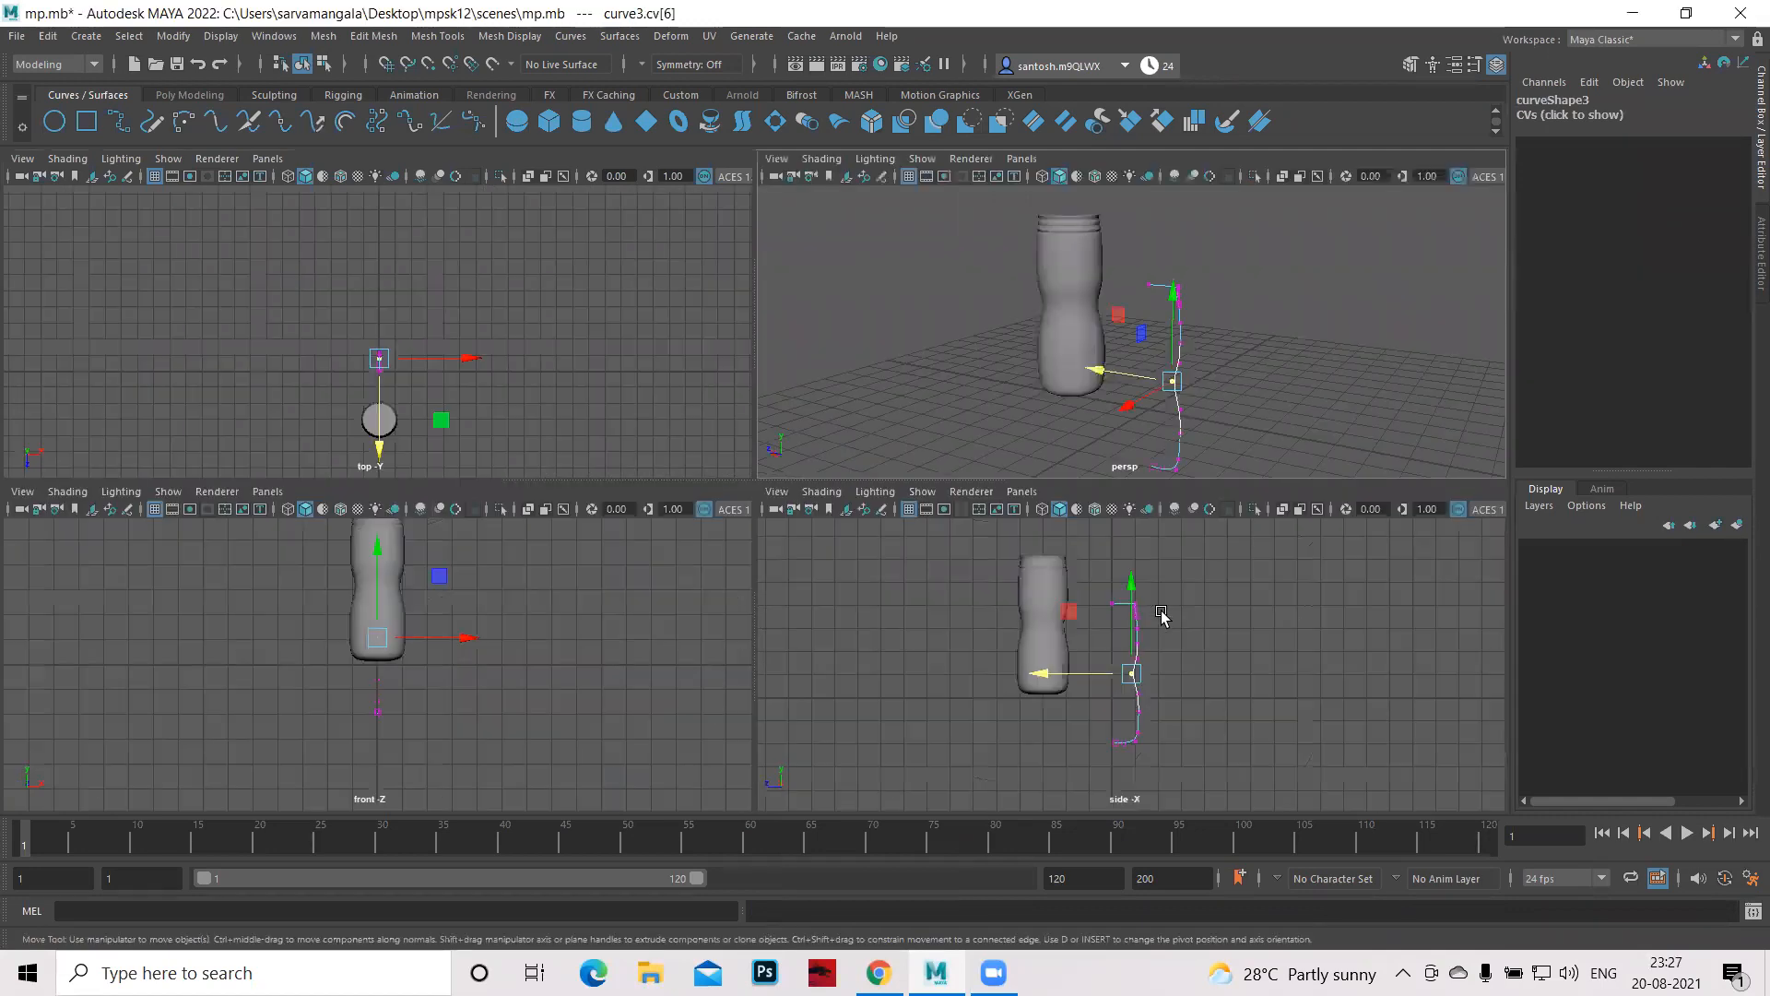
{"action": "key", "text": "space"}
{"action": "right_click_drag", "start_coordinate": [944, 548], "coordinate": [1337, 774], "text": "alt"}
{"action": "left_click", "coordinate": [102, 39]}
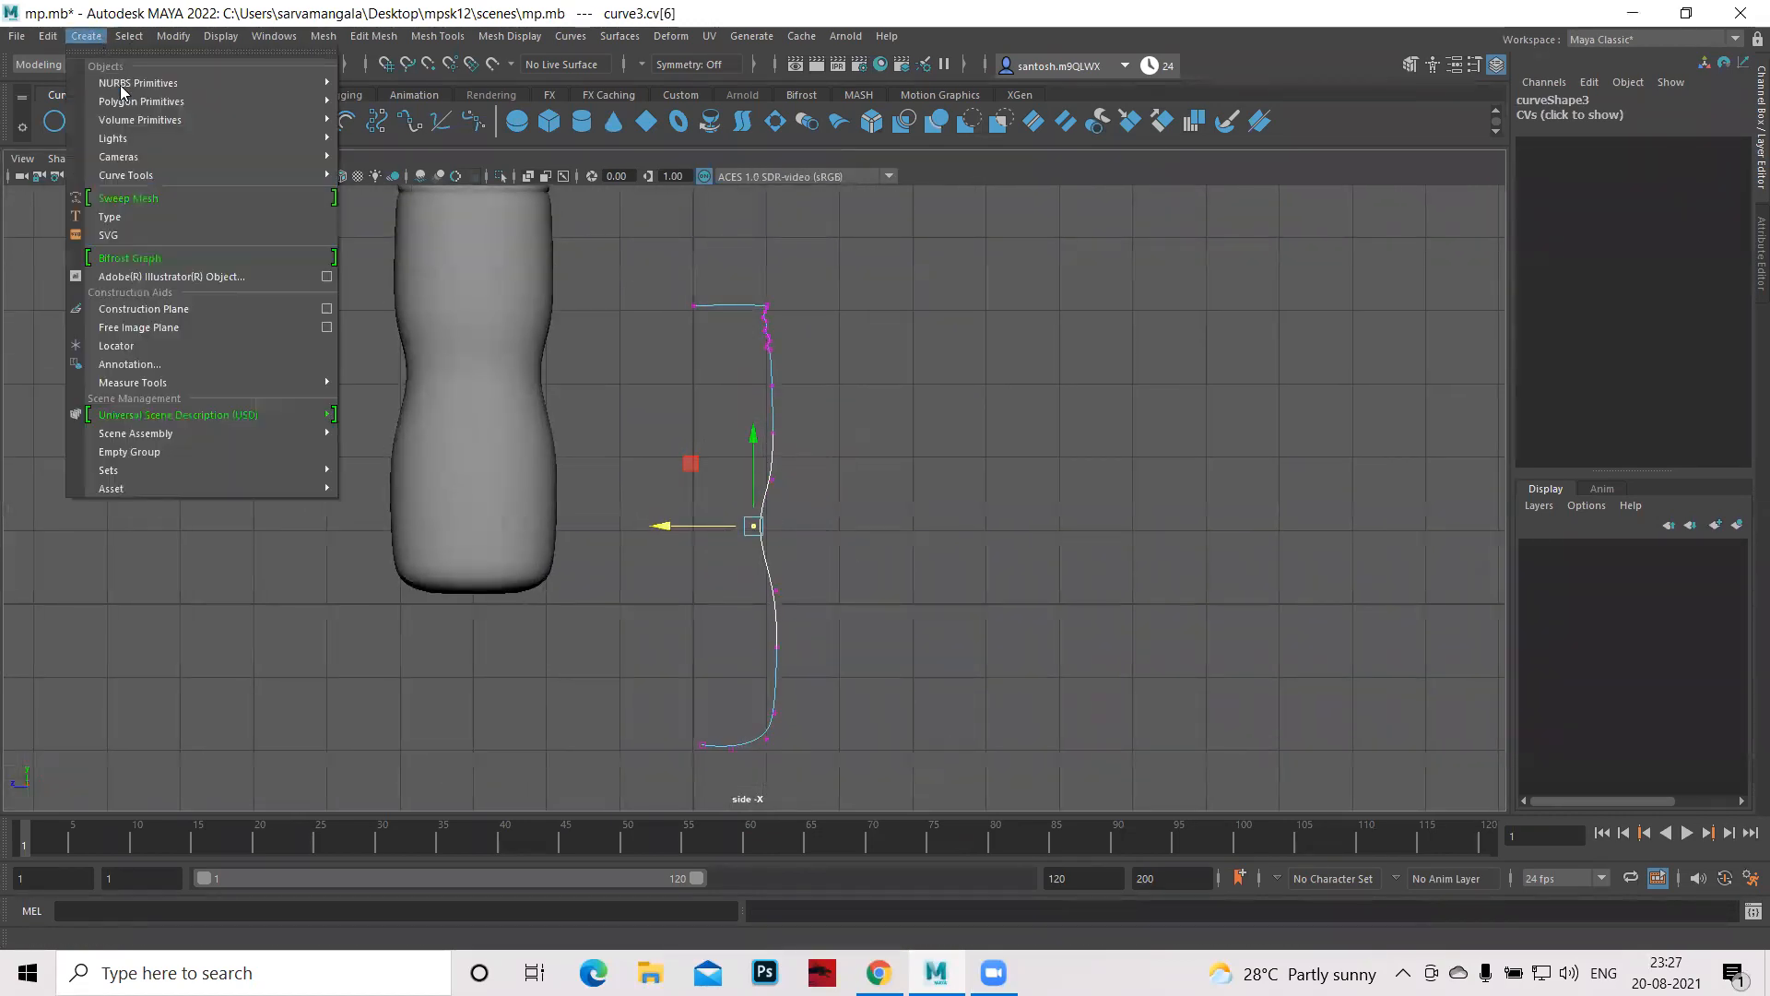
{"action": "mouse_move", "coordinate": [136, 171]}
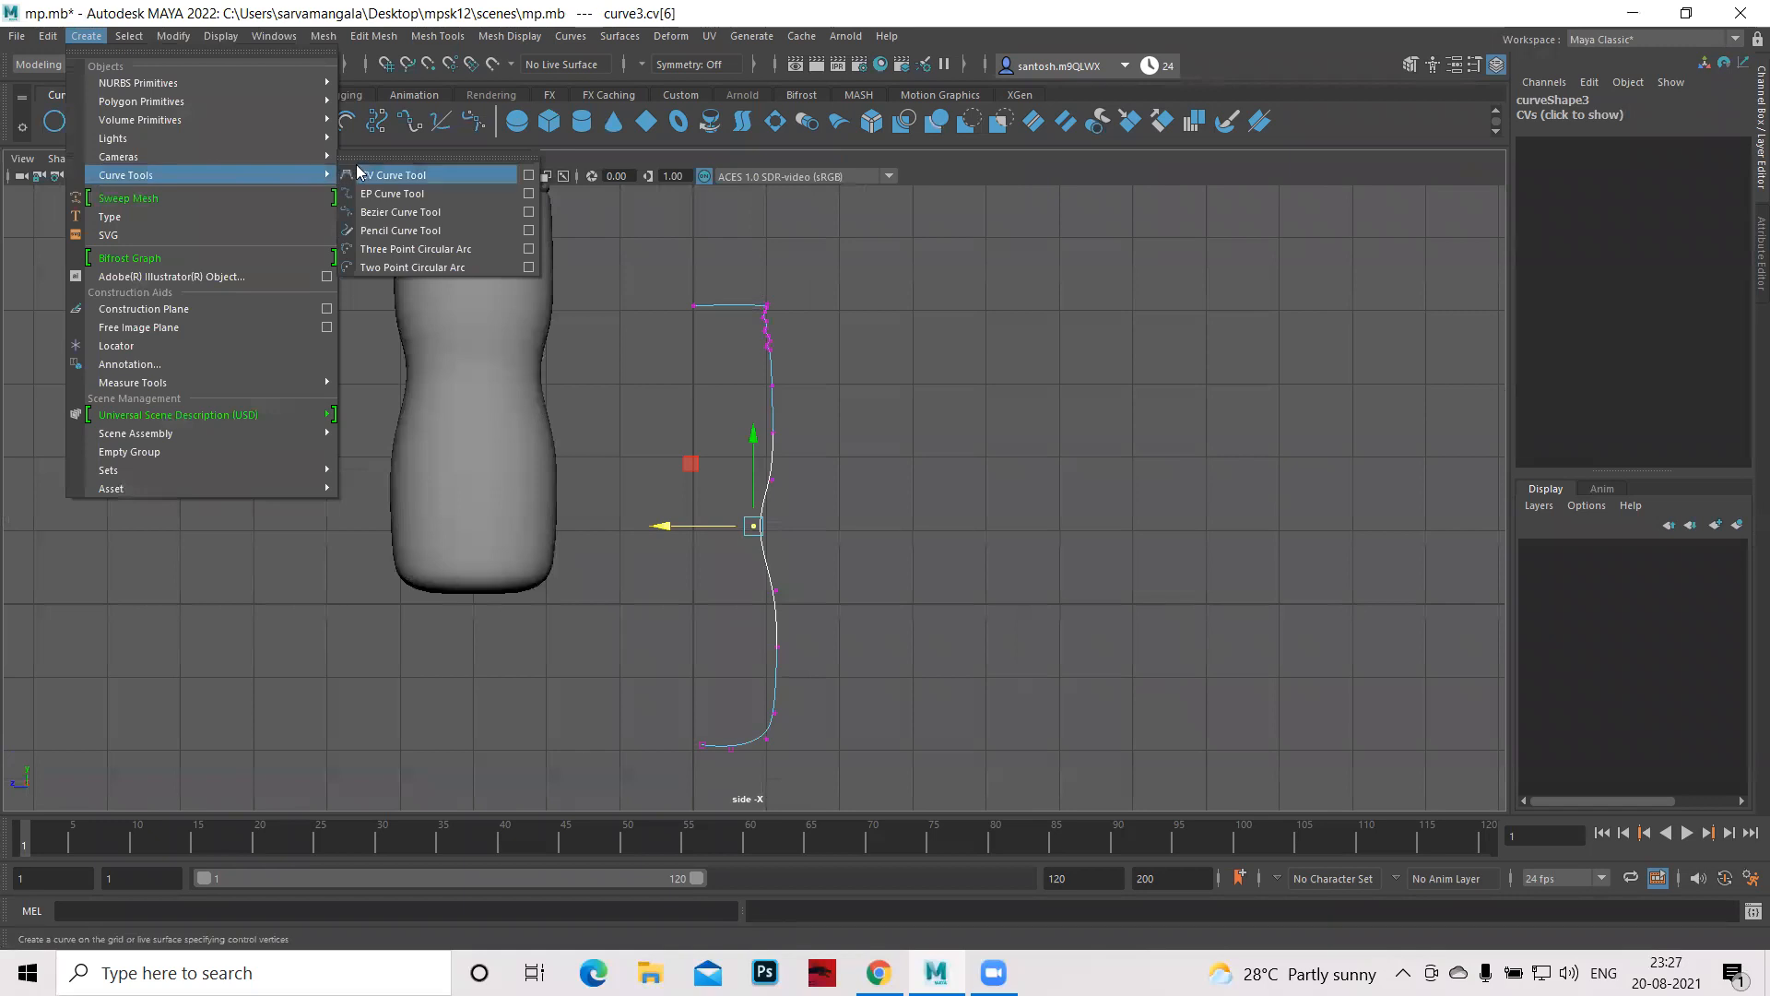
{"action": "left_click", "coordinate": [528, 175]}
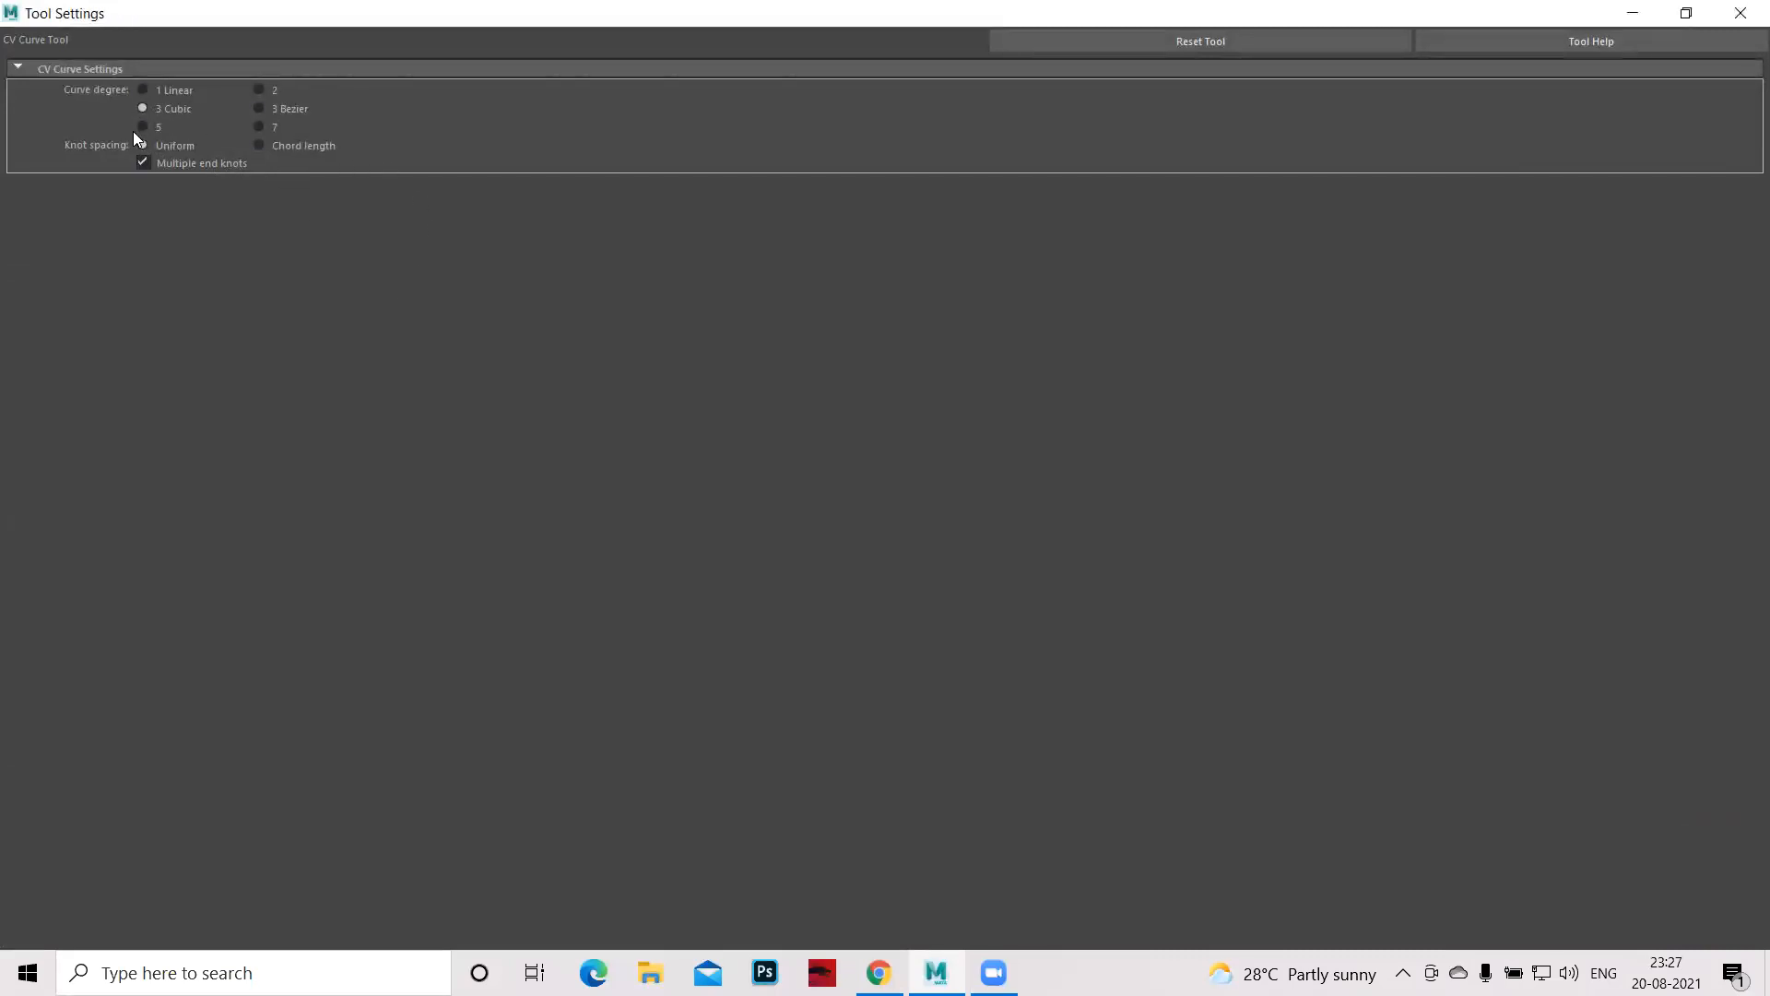
{"action": "left_click", "coordinate": [1739, 13]}
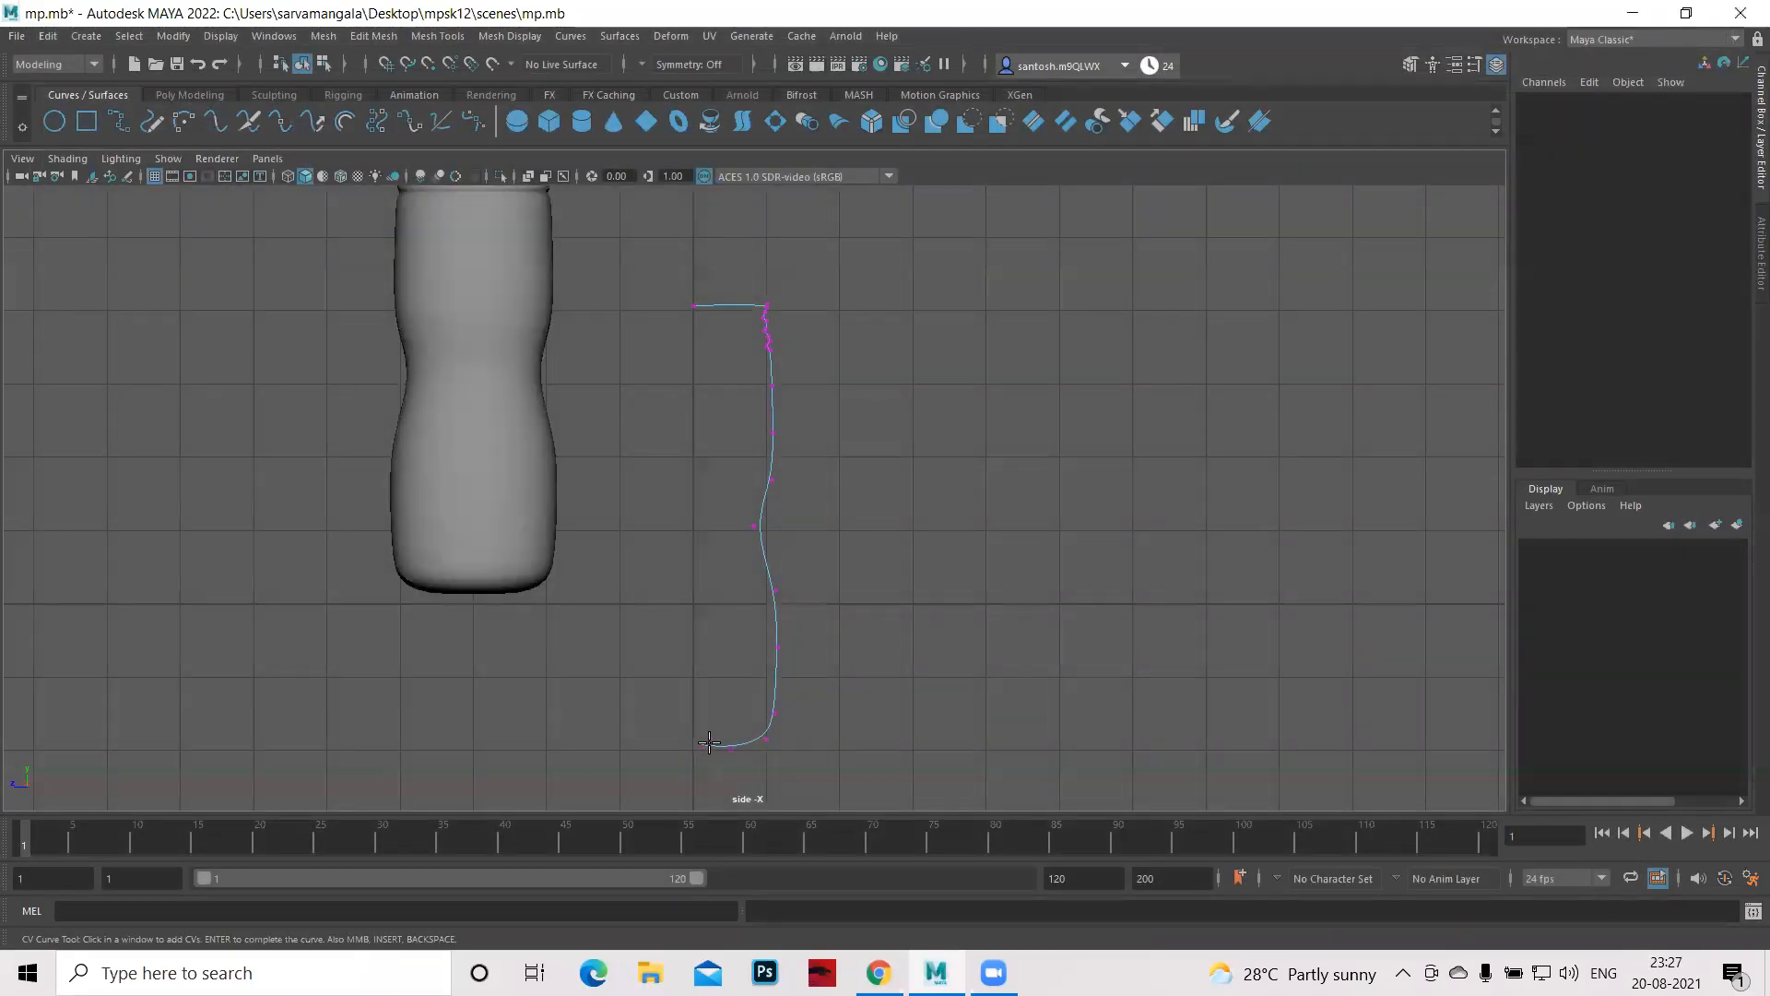
{"action": "middle_click_drag", "start_coordinate": [952, 482], "coordinate": [970, 602], "text": "alt"}
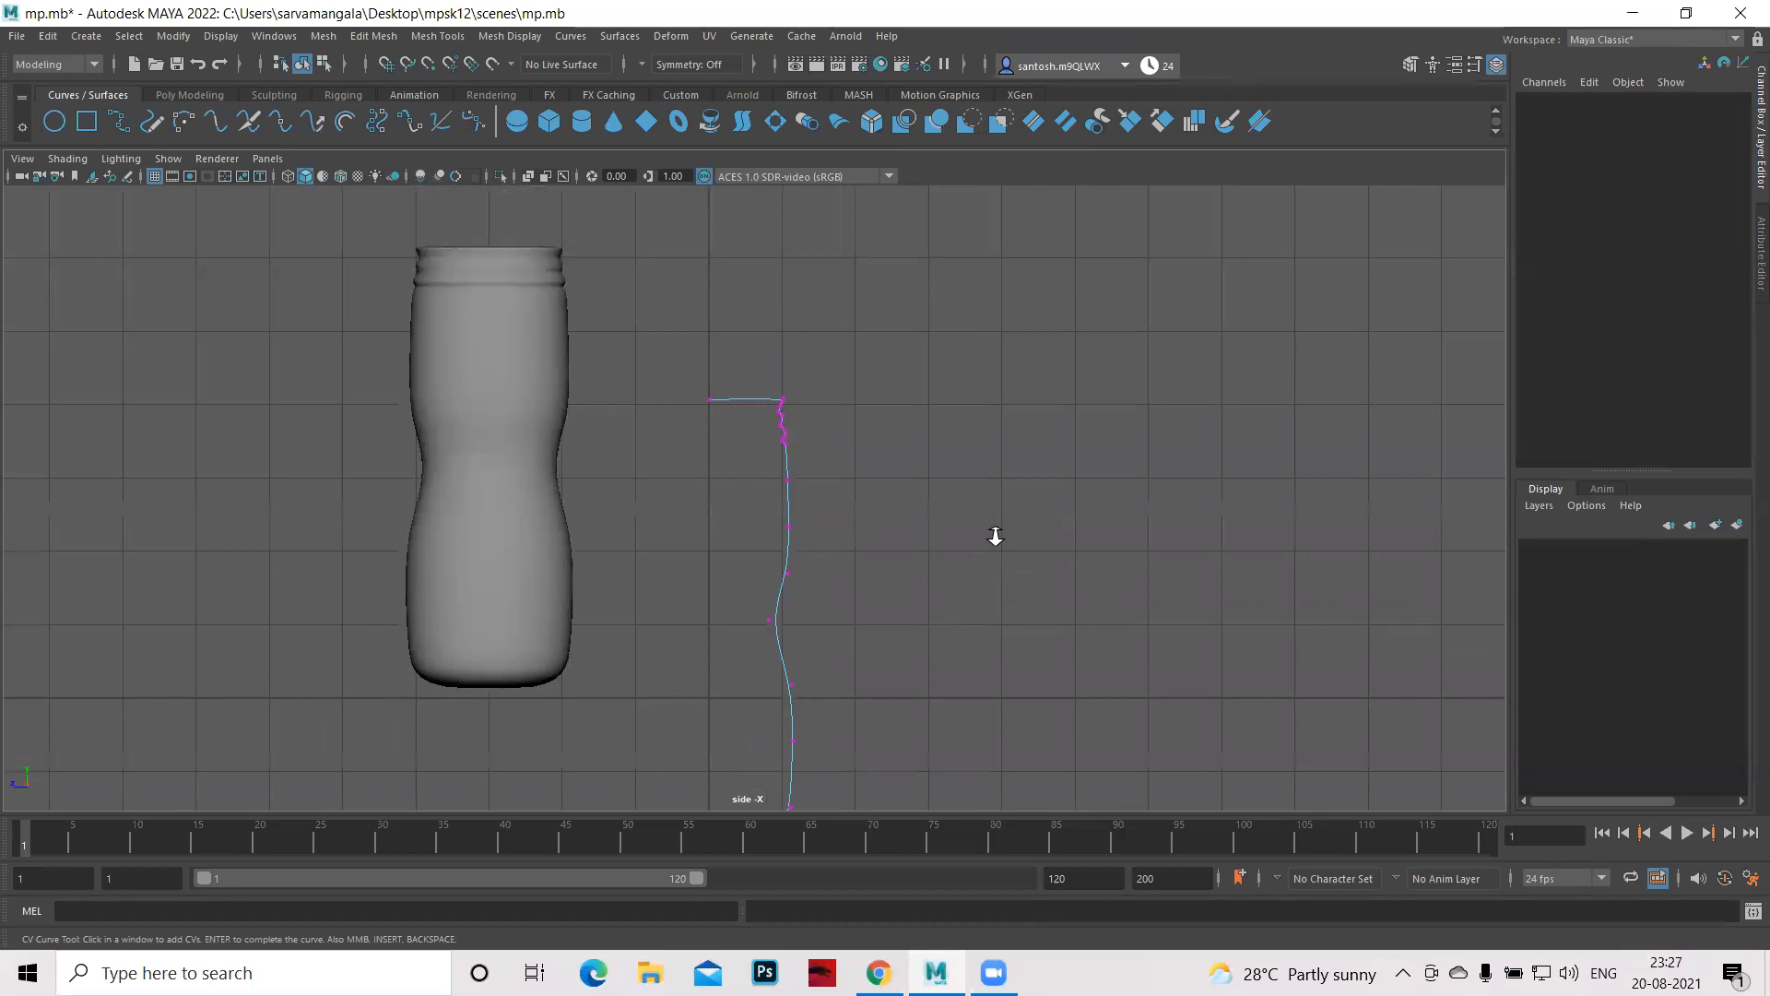
{"action": "scroll", "coordinate": [996, 537], "scroll_direction": "down", "scroll_amount": 2}
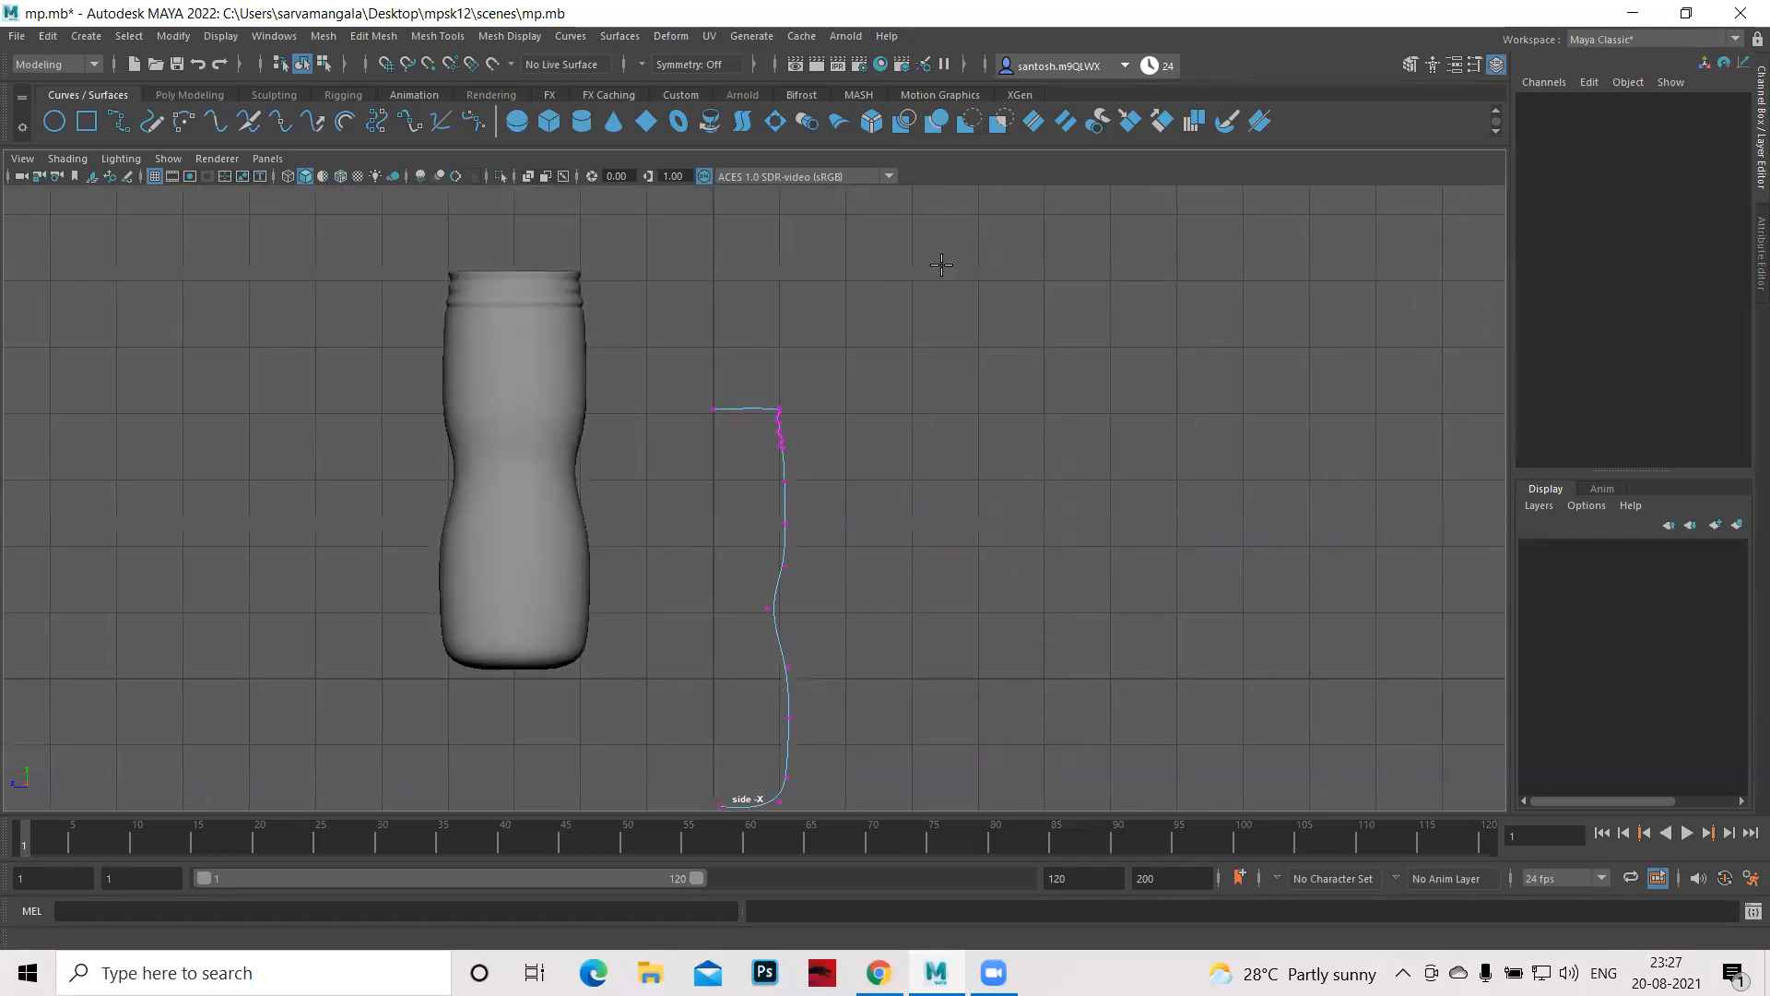
{"action": "key", "text": "space"}
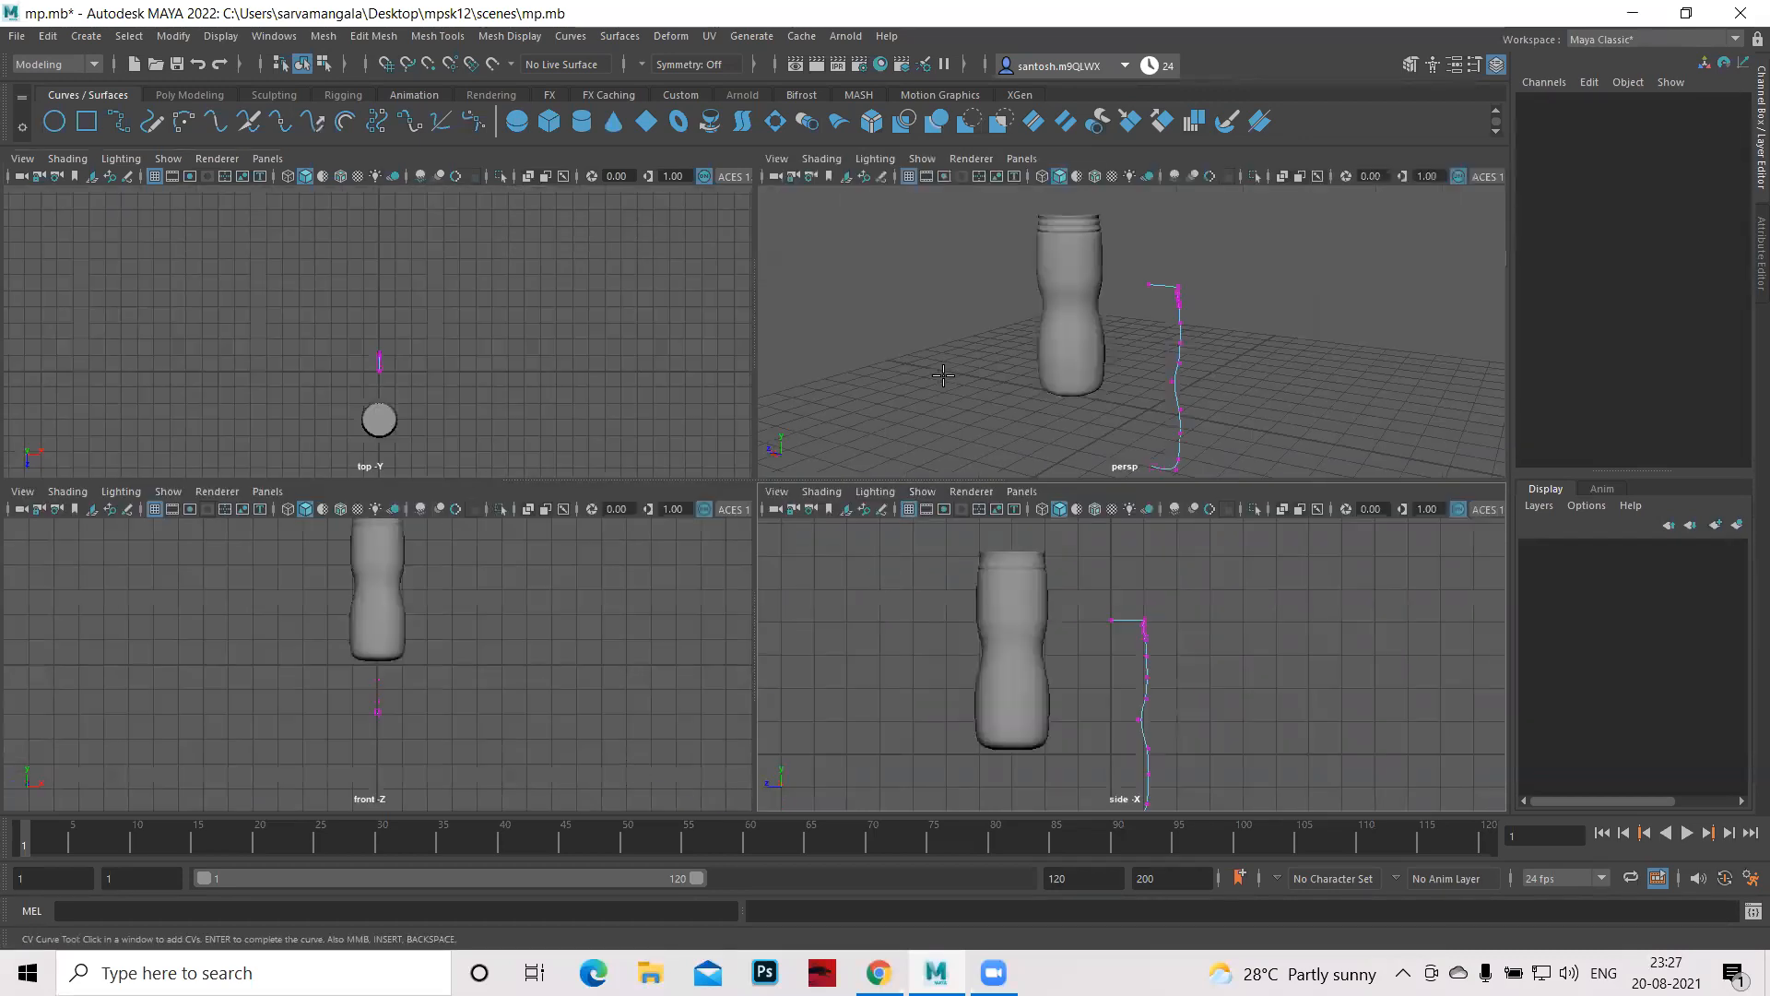
{"action": "key", "text": "space"}
{"action": "mouse_move", "coordinate": [827, 557]}
{"action": "left_mouse_down", "text": "alt"}
{"action": "mouse_move", "coordinate": [854, 550]}
{"action": "mouse_move", "coordinate": [793, 579]}
{"action": "mouse_move", "coordinate": [799, 565]}
{"action": "left_mouse_up", "text": "alt"}
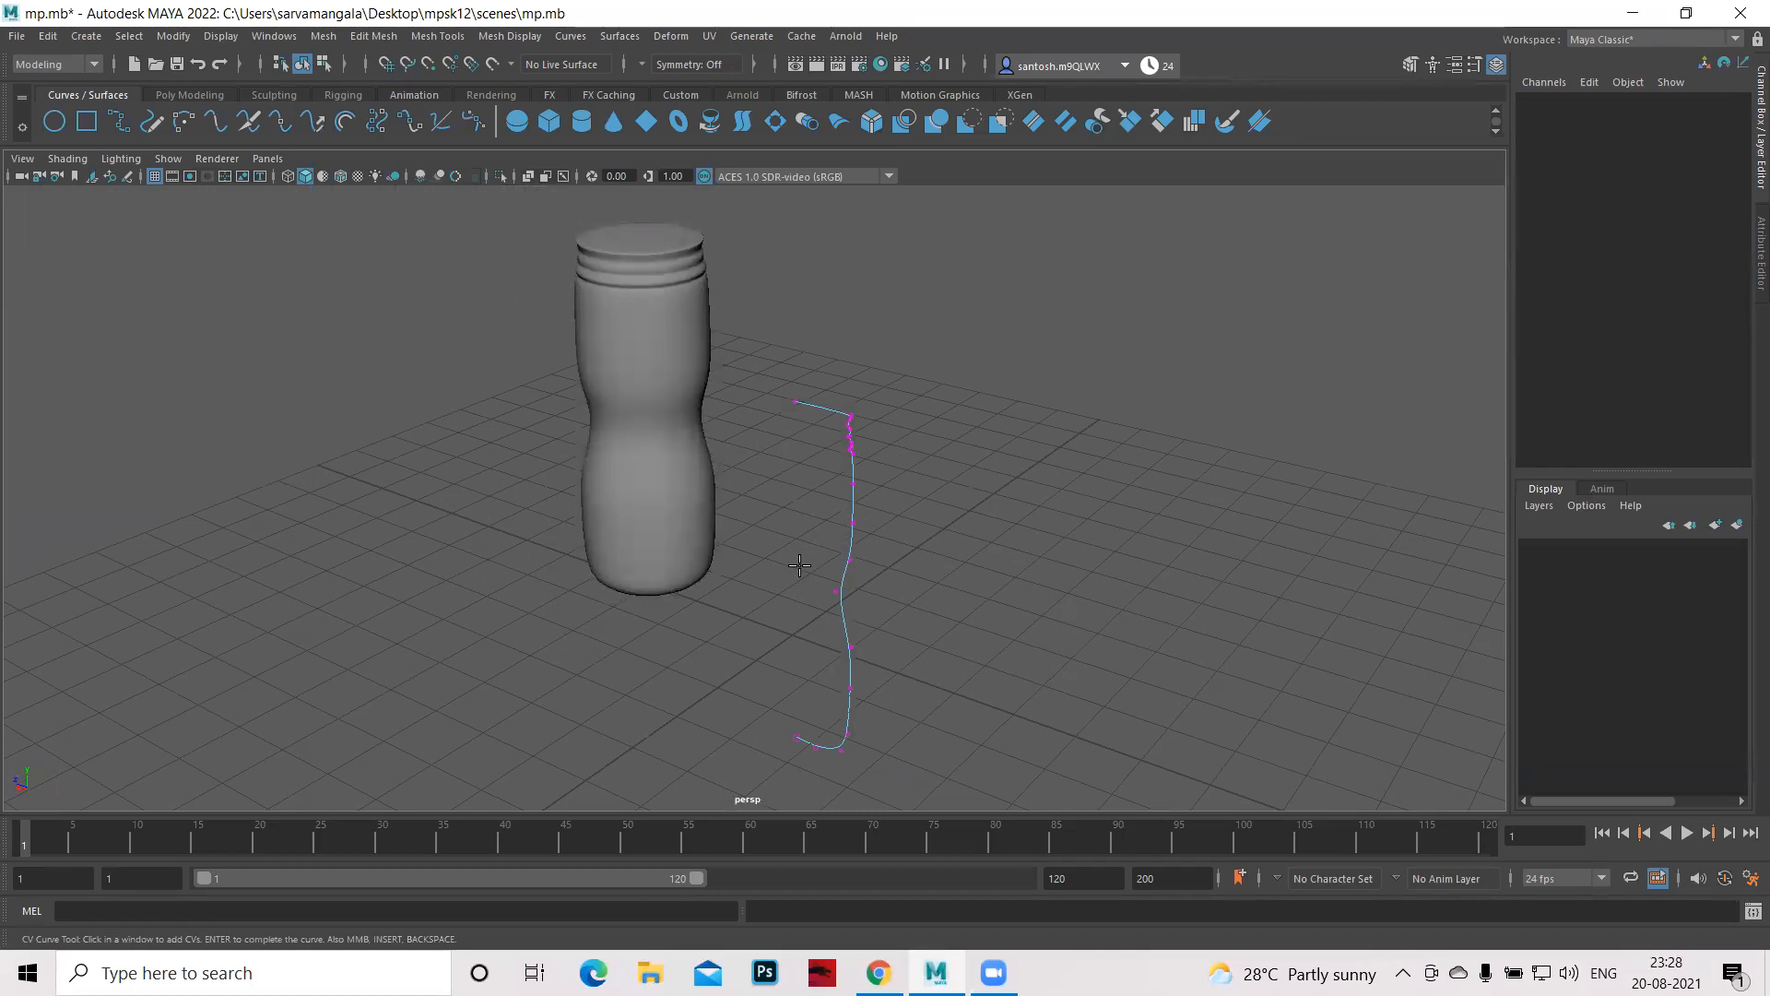
{"action": "key", "text": "space"}
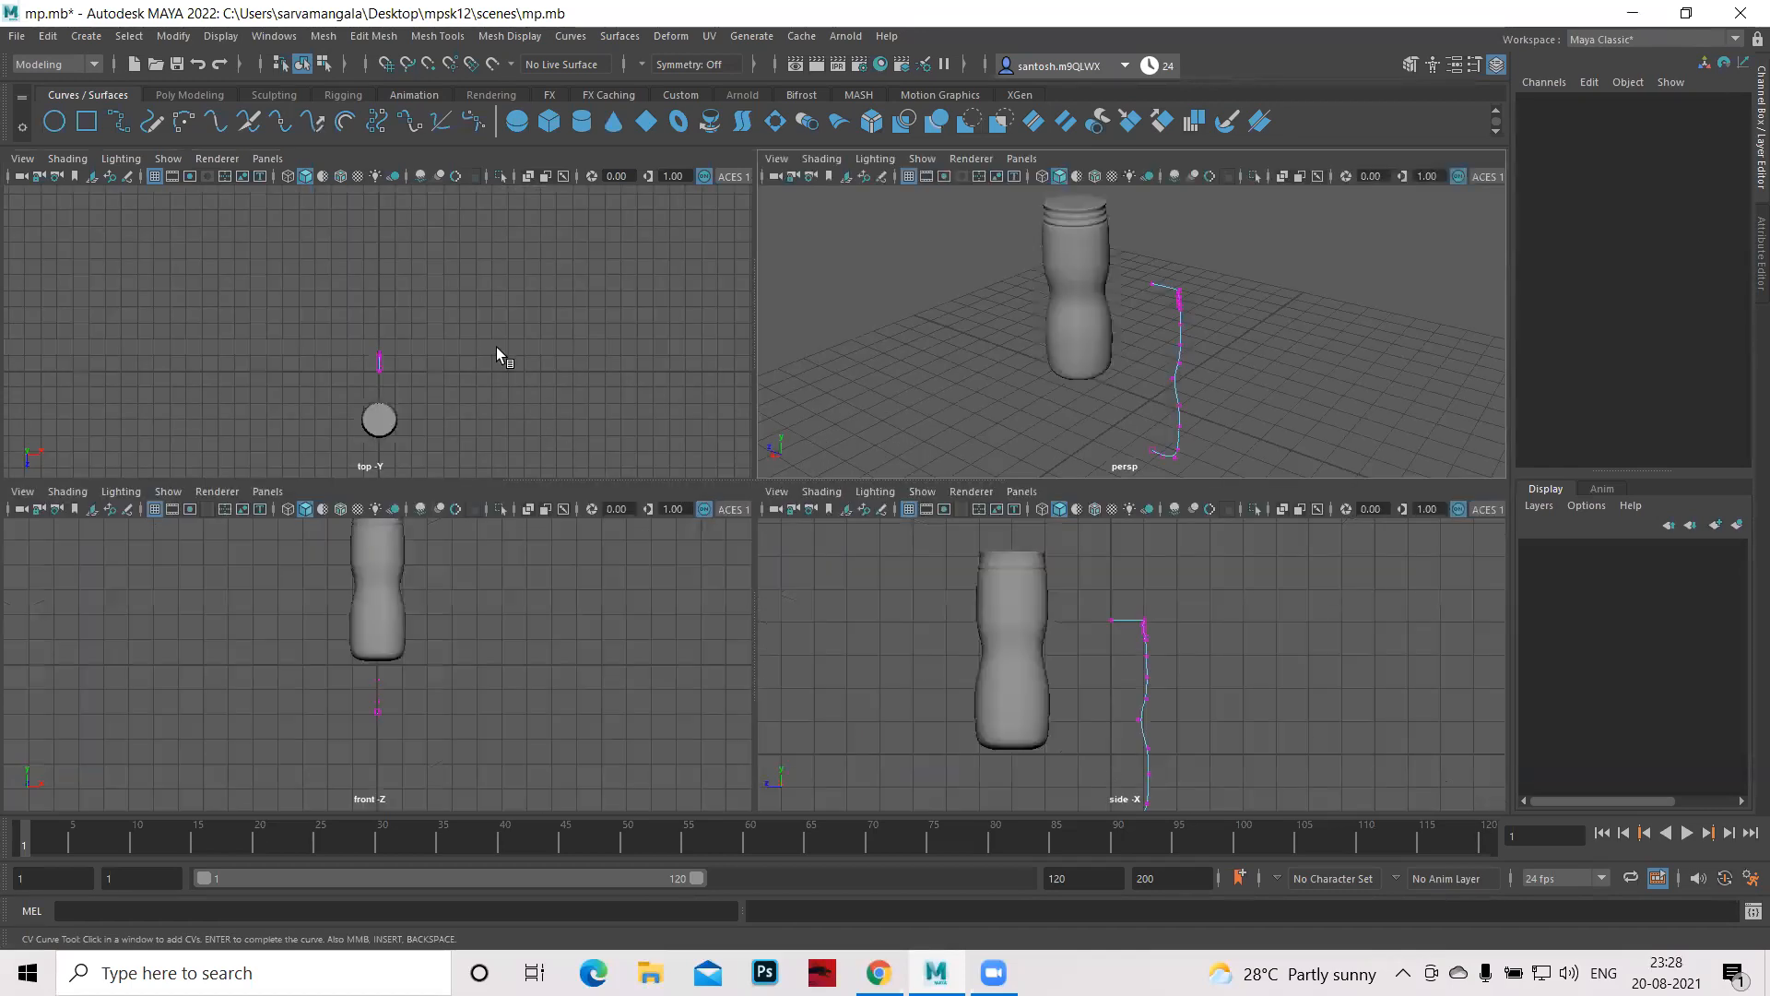
- Leave the CV Curve Tool and delete the revolved bottle together with its profile curve
{"action": "key", "text": "space"}
{"action": "key", "text": "Return"}
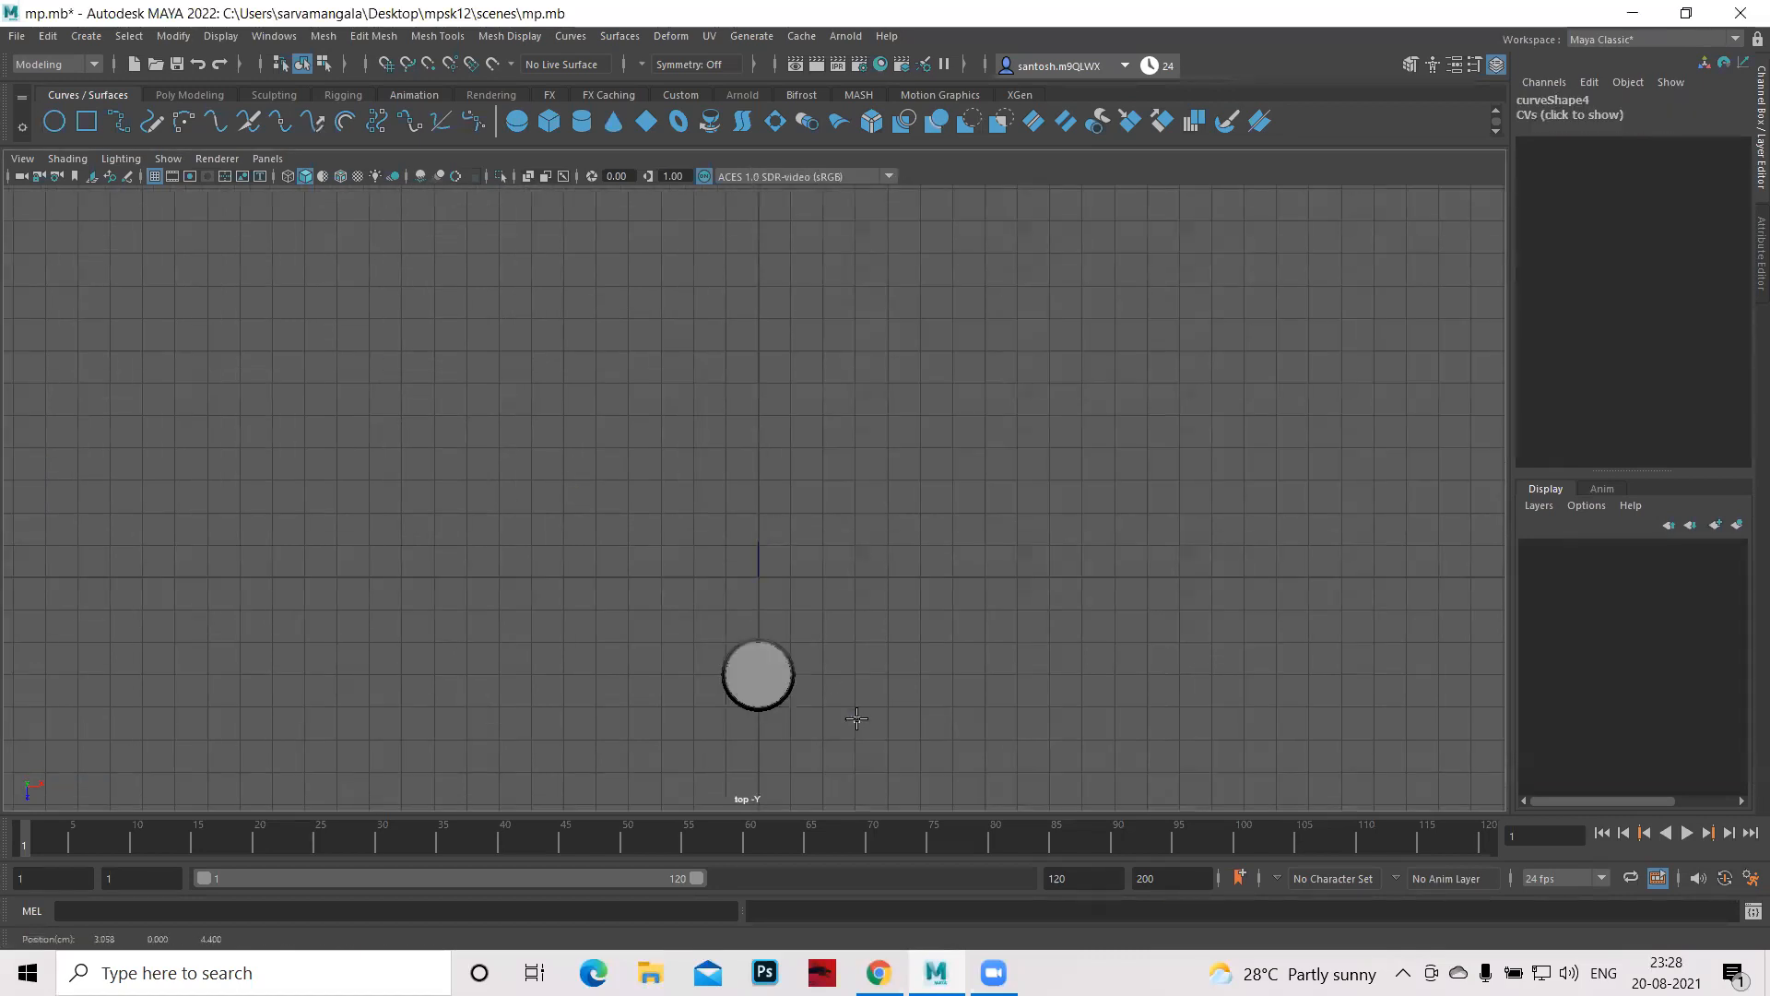
{"action": "key", "text": "q"}
{"action": "left_click_drag", "start_coordinate": [541, 439], "coordinate": [985, 769]}
{"action": "key", "text": "Delete"}
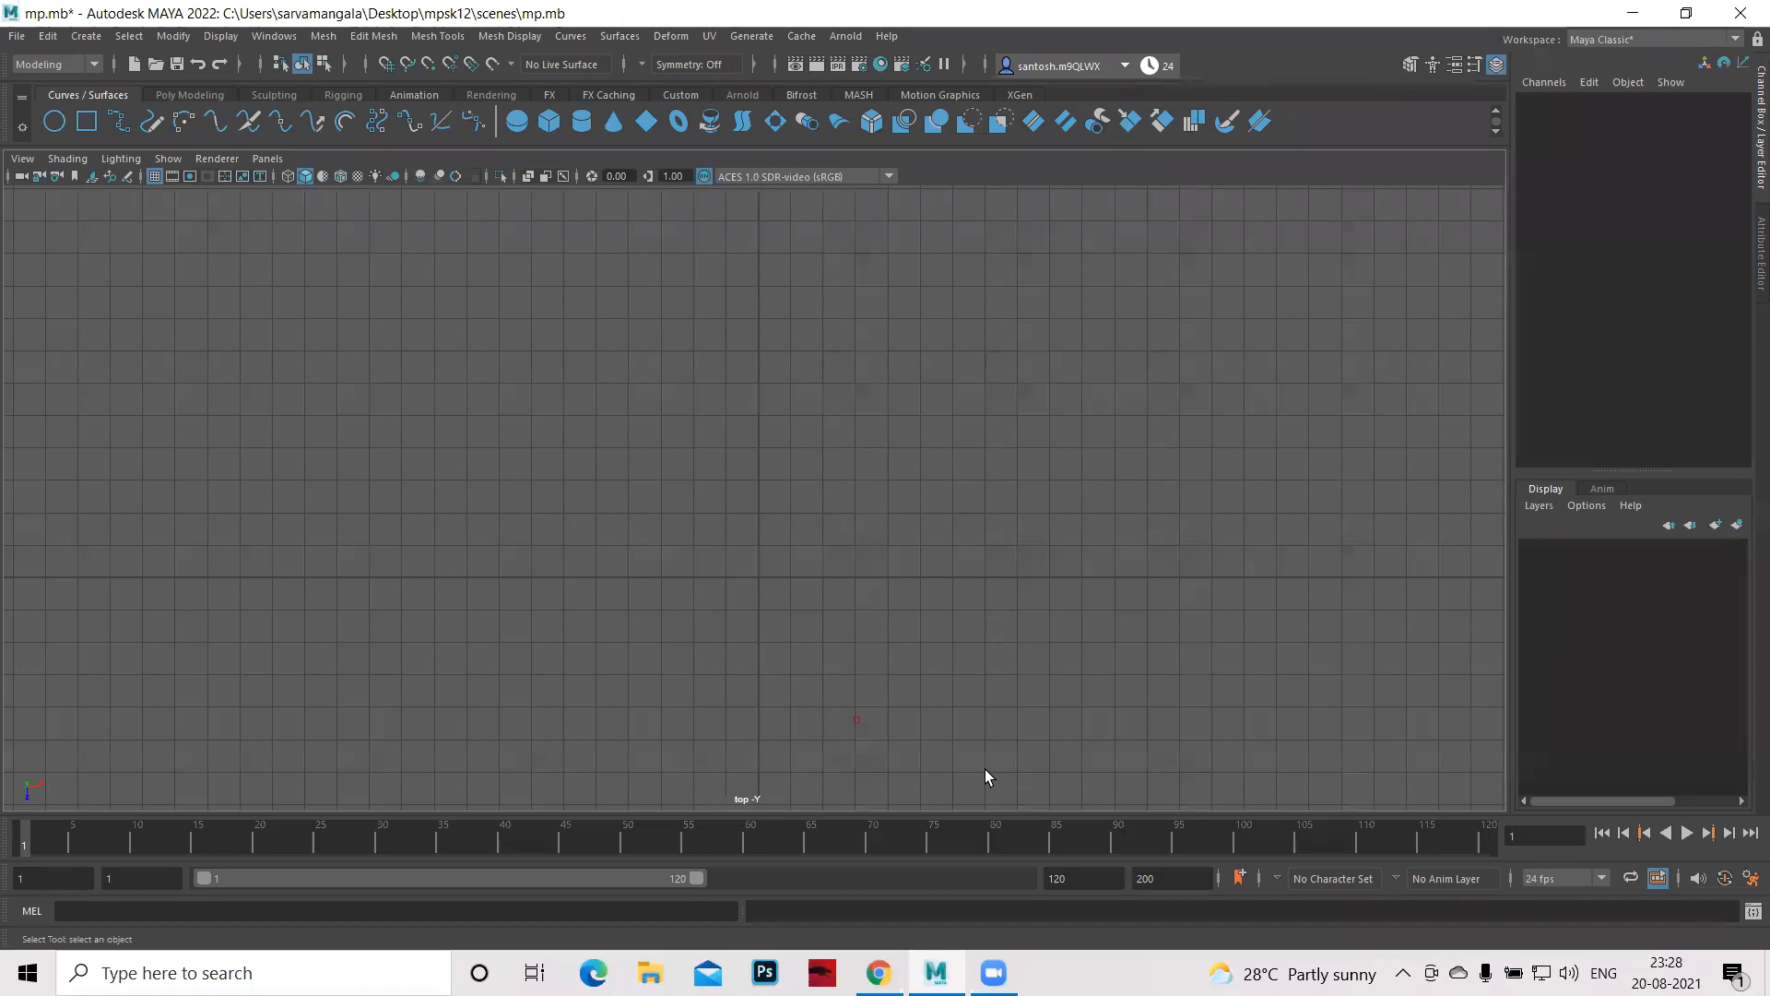
{"action": "key", "text": "space"}
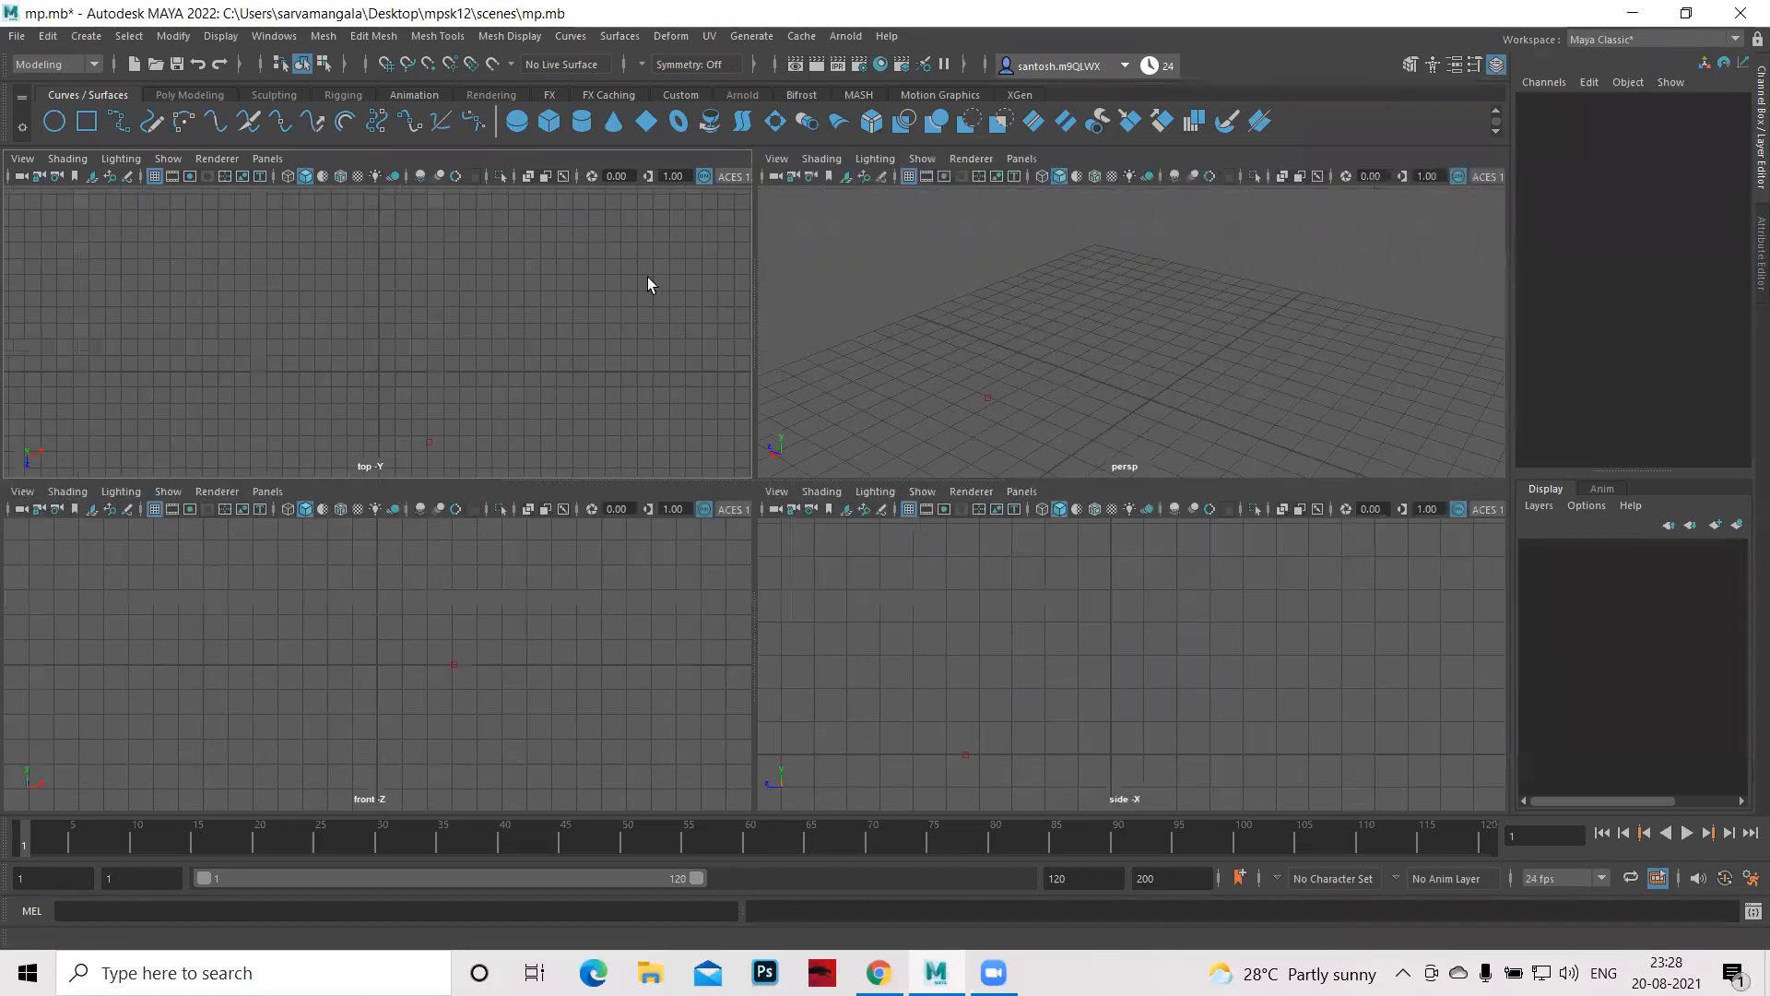
{"action": "left_click", "coordinate": [96, 38]}
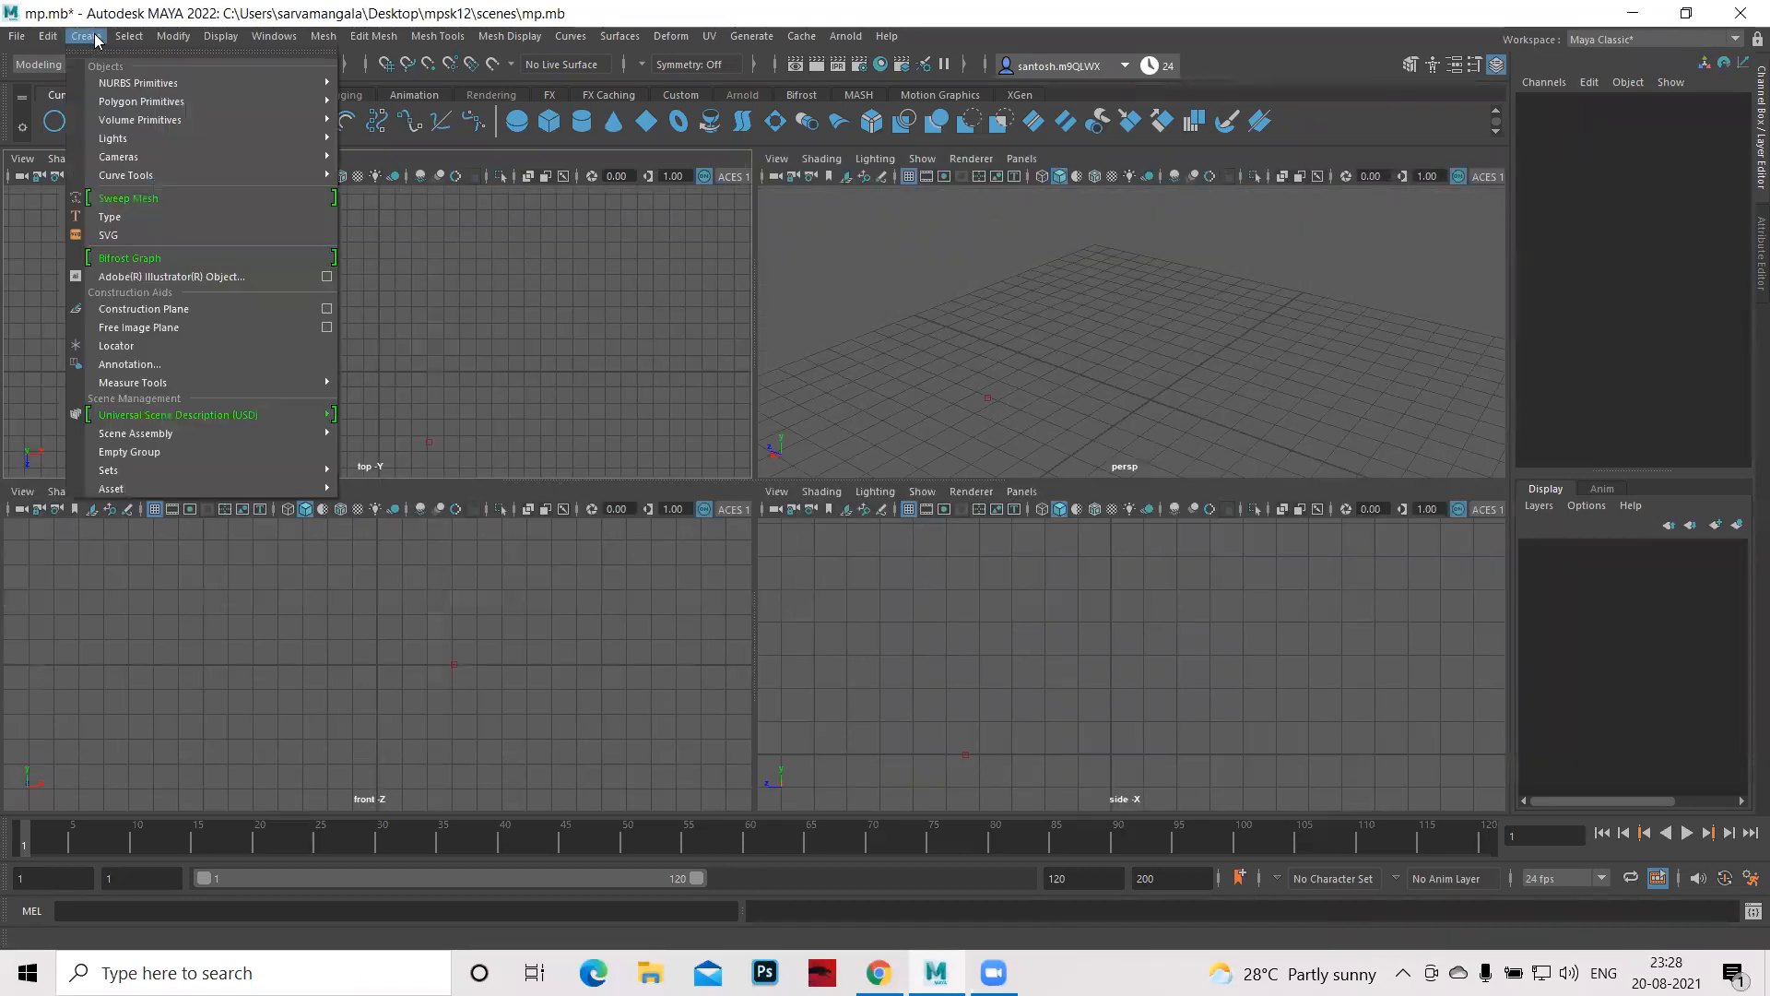
{"action": "mouse_move", "coordinate": [110, 177]}
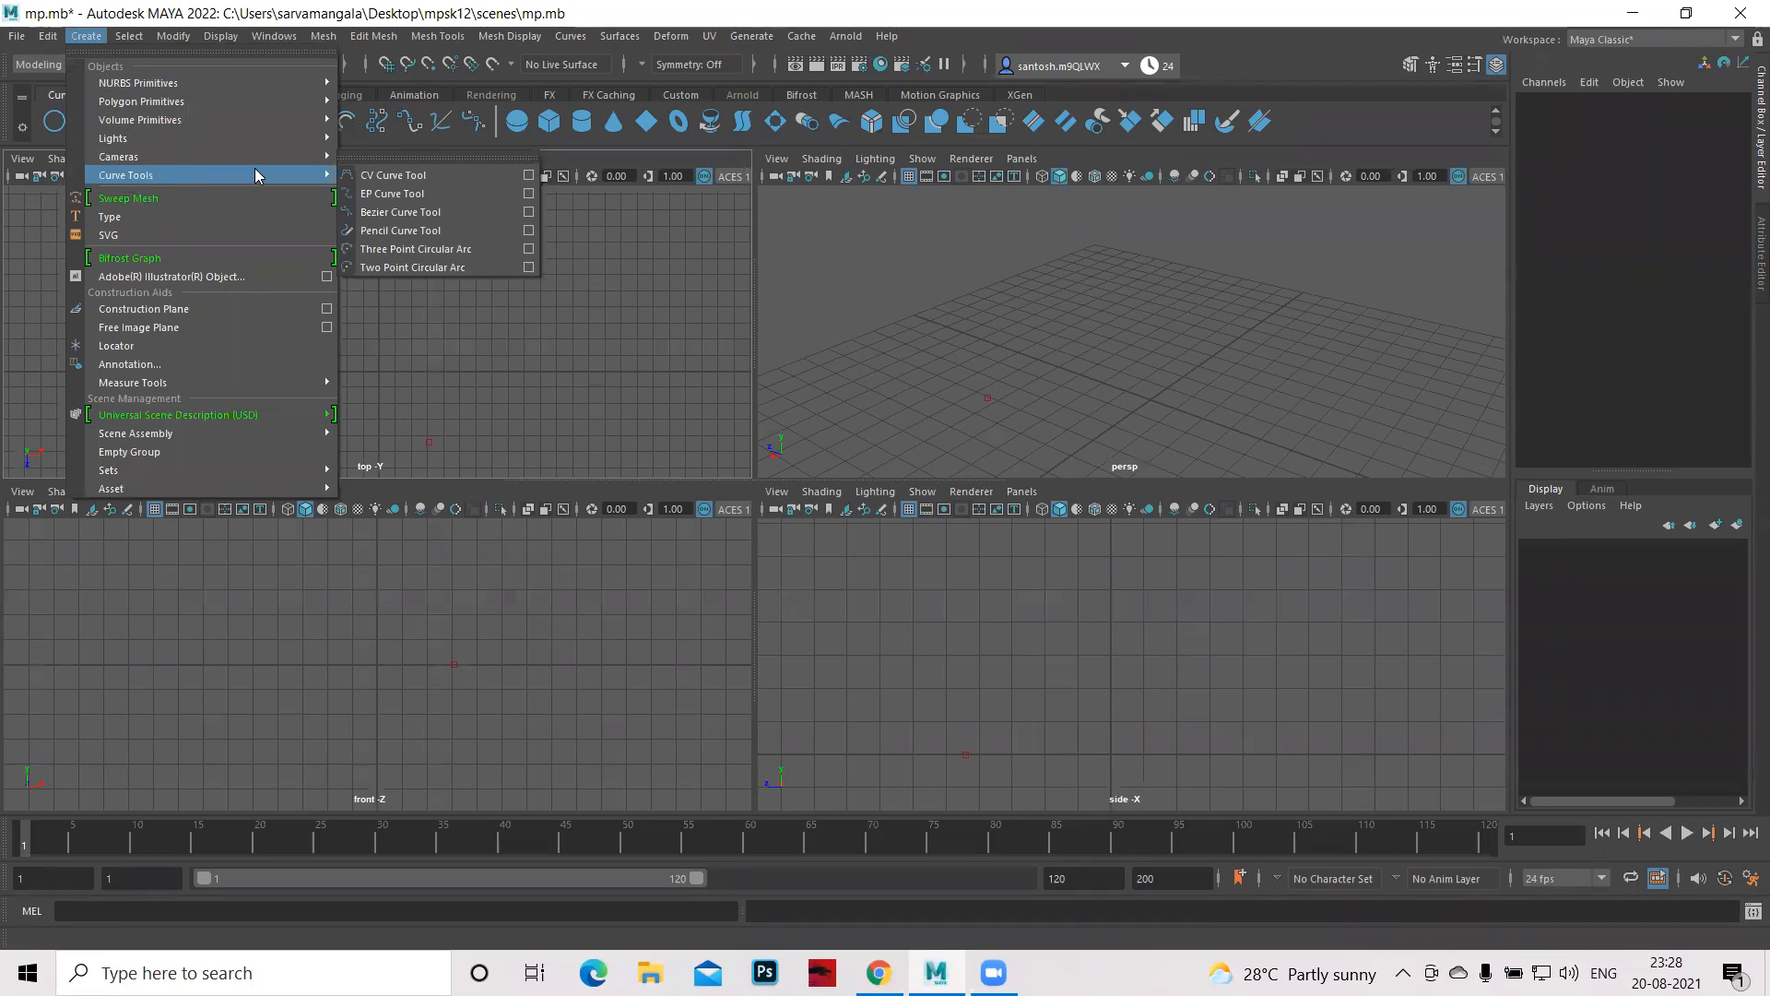
{"action": "left_click", "coordinate": [614, 370]}
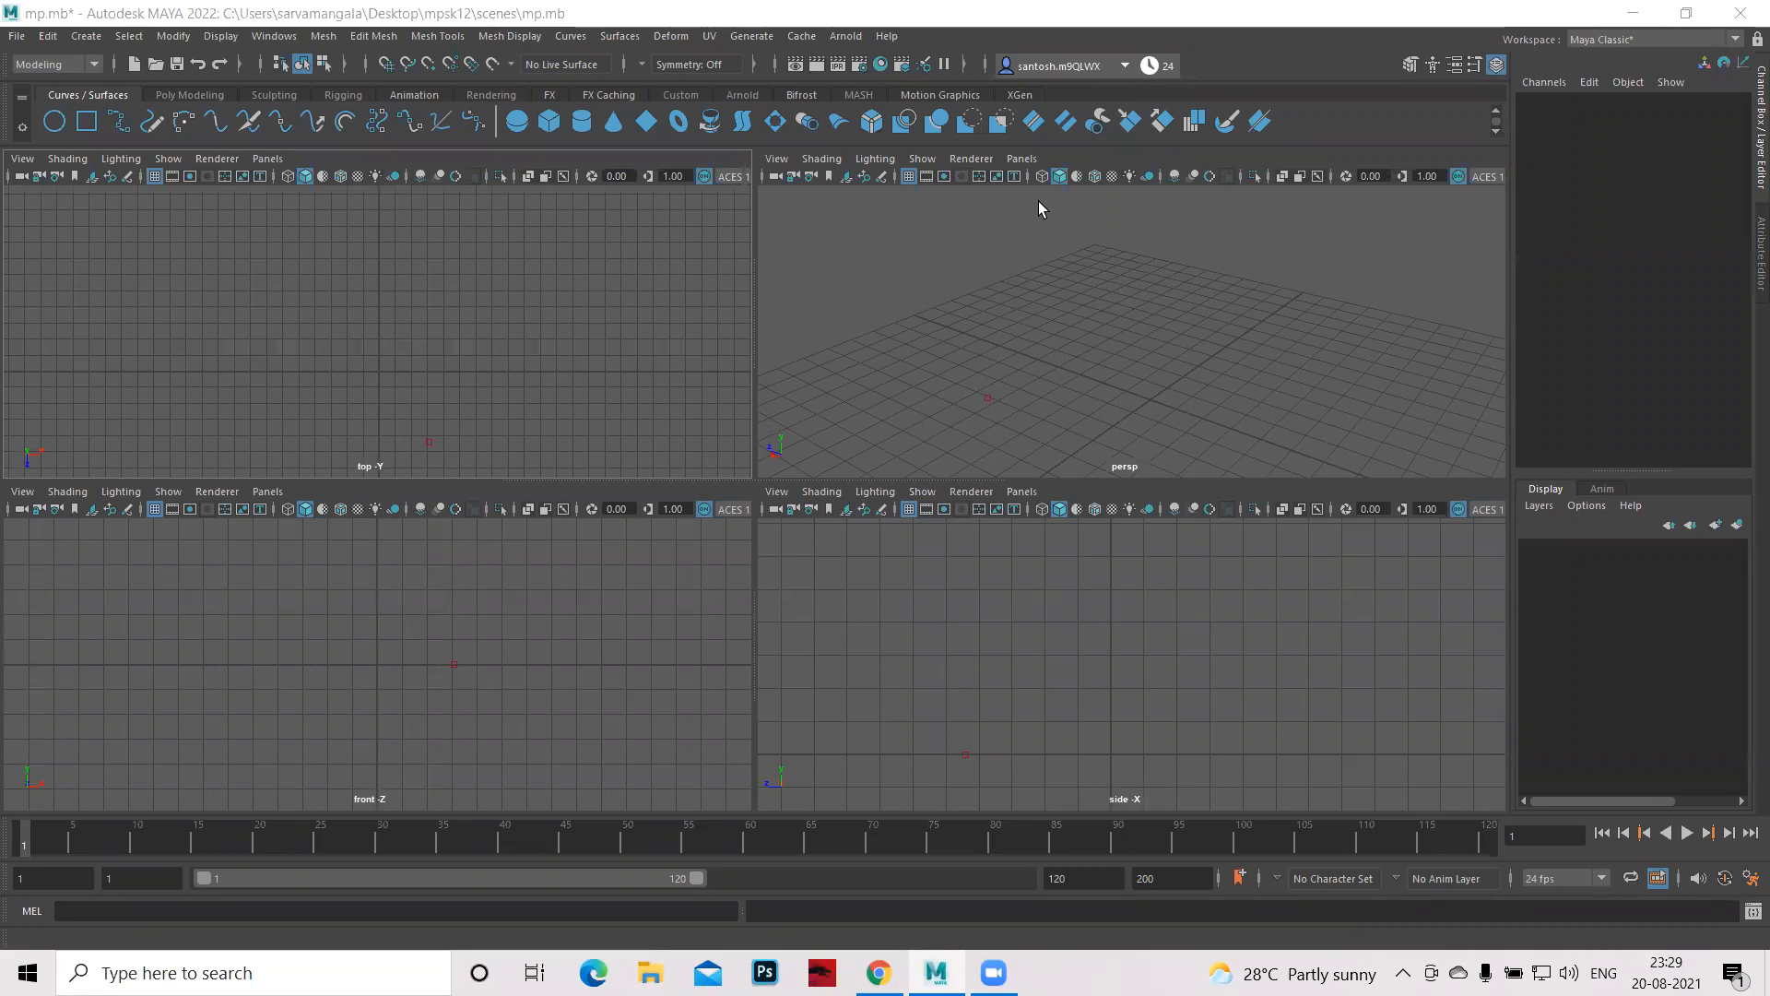
- Create a default polygon sphere at the origin
{"action": "left_click", "coordinate": [191, 97]}
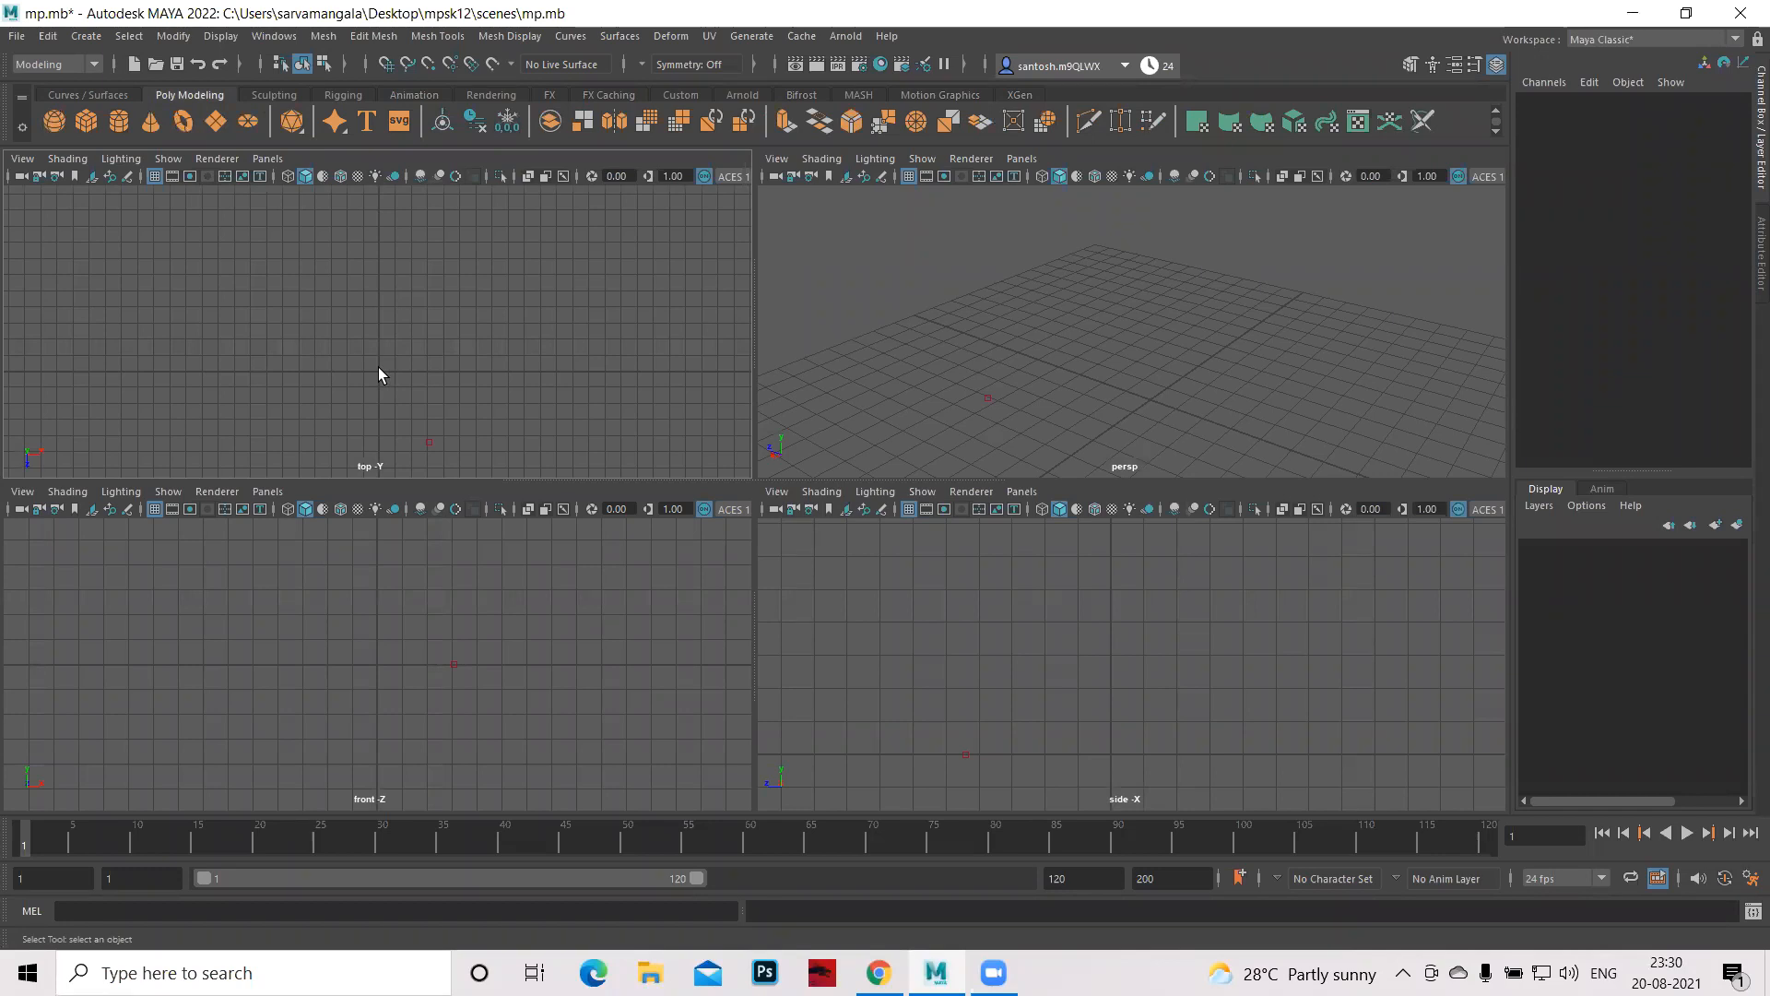
{"action": "left_click", "coordinate": [56, 115]}
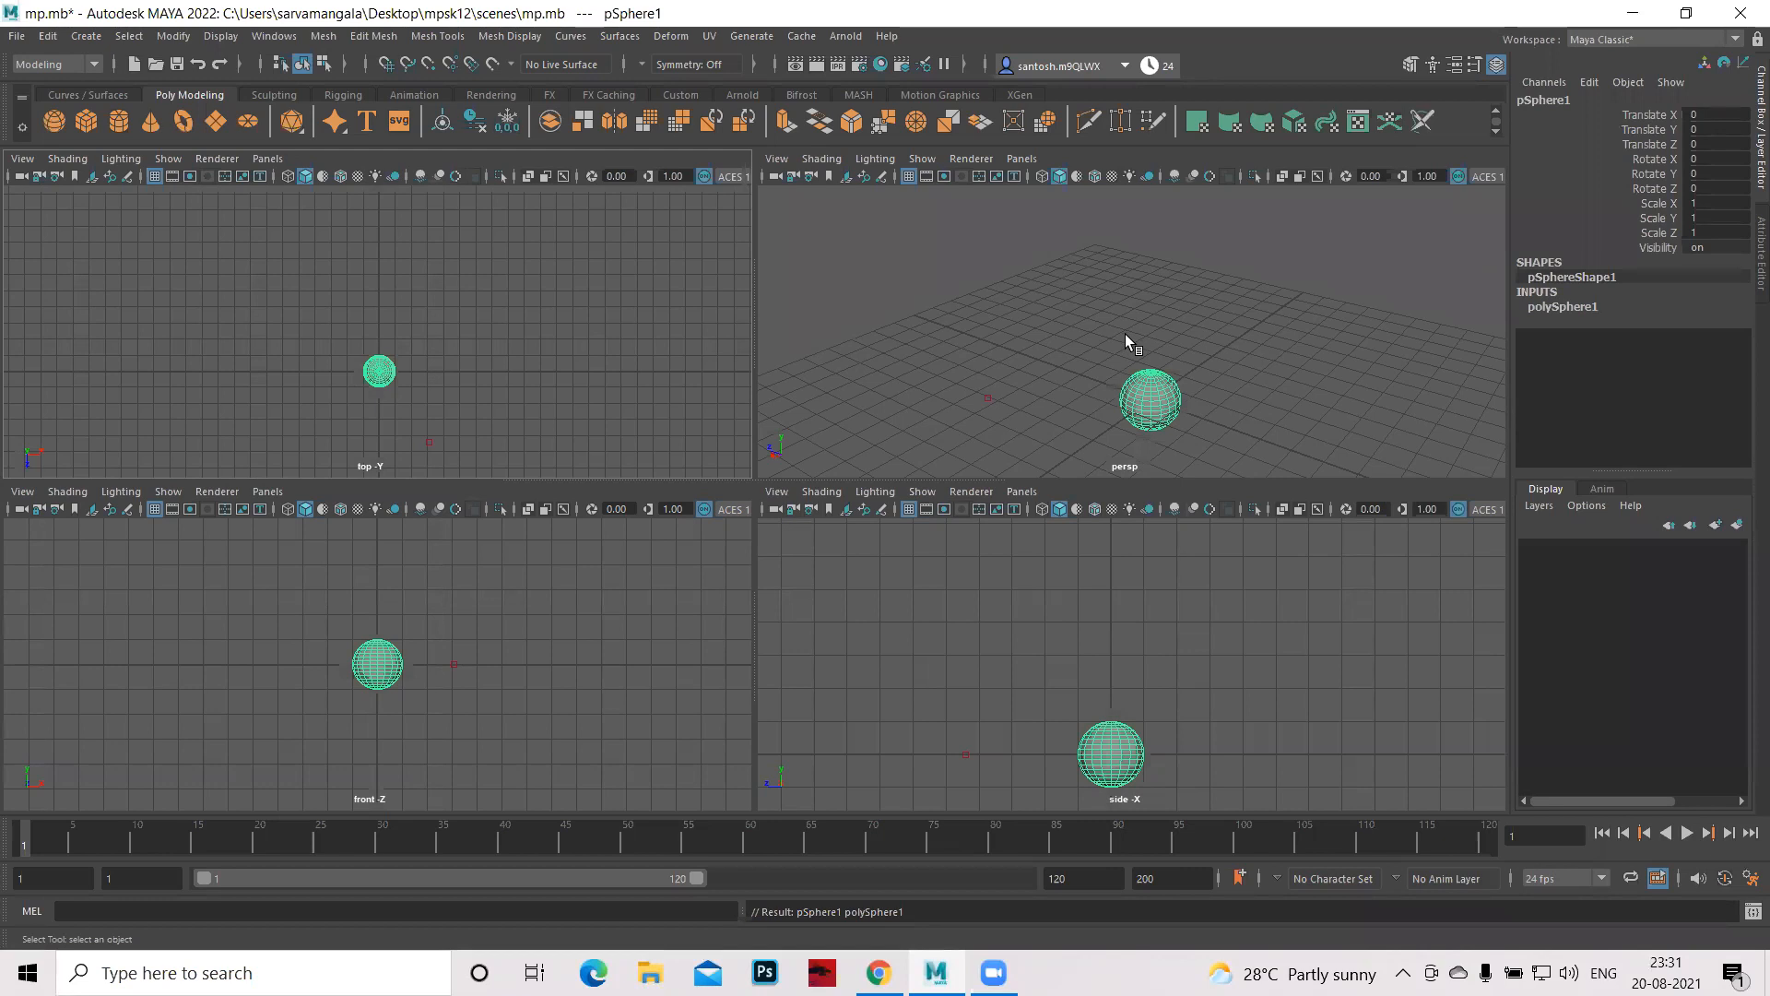
{"action": "key", "text": "space"}
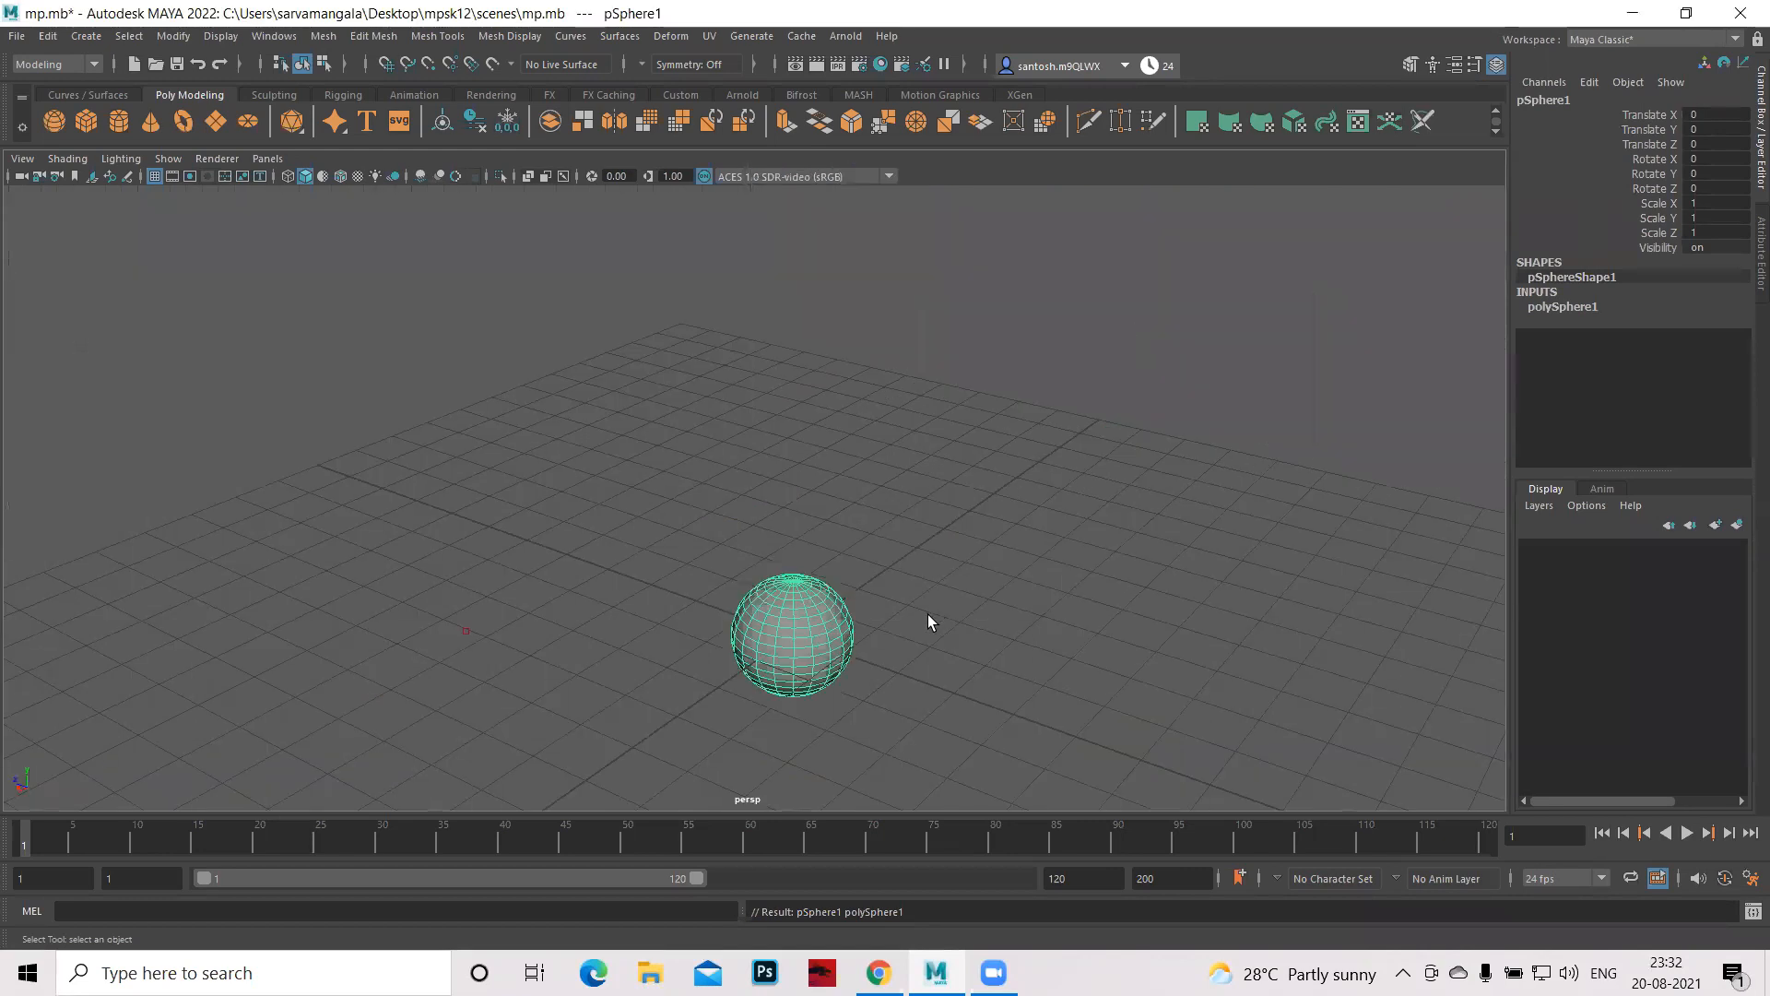
- Examine the polygon sphere up close in the perspective view, with and without its selection wireframe
{"action": "mouse_move", "coordinate": [927, 604]}
{"action": "middle_mouse_down", "text": "alt"}
{"action": "mouse_move", "coordinate": [925, 581]}
{"action": "mouse_move", "coordinate": [619, 570]}
{"action": "mouse_move", "coordinate": [672, 511]}
{"action": "mouse_move", "coordinate": [927, 610]}
{"action": "middle_mouse_up", "text": "alt"}
{"action": "scroll", "coordinate": [830, 622], "scroll_direction": "up", "scroll_amount": 4}
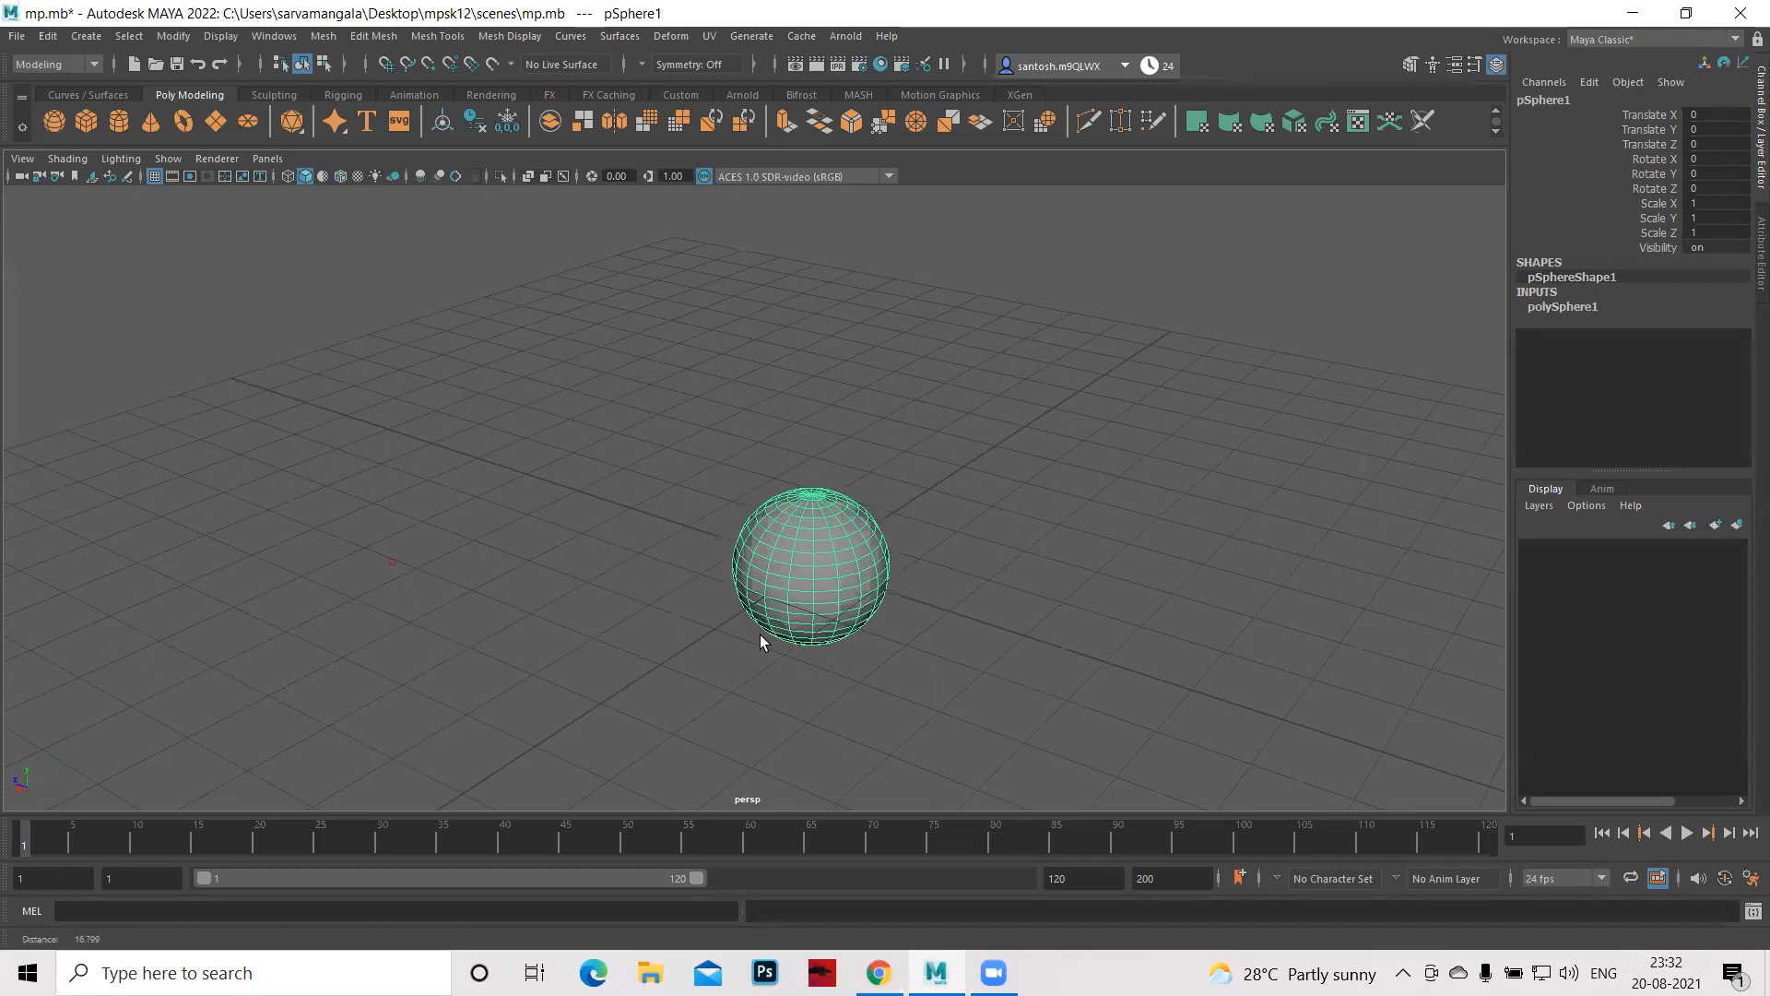
{"action": "scroll", "coordinate": [227, 505], "scroll_direction": "up", "scroll_amount": 4}
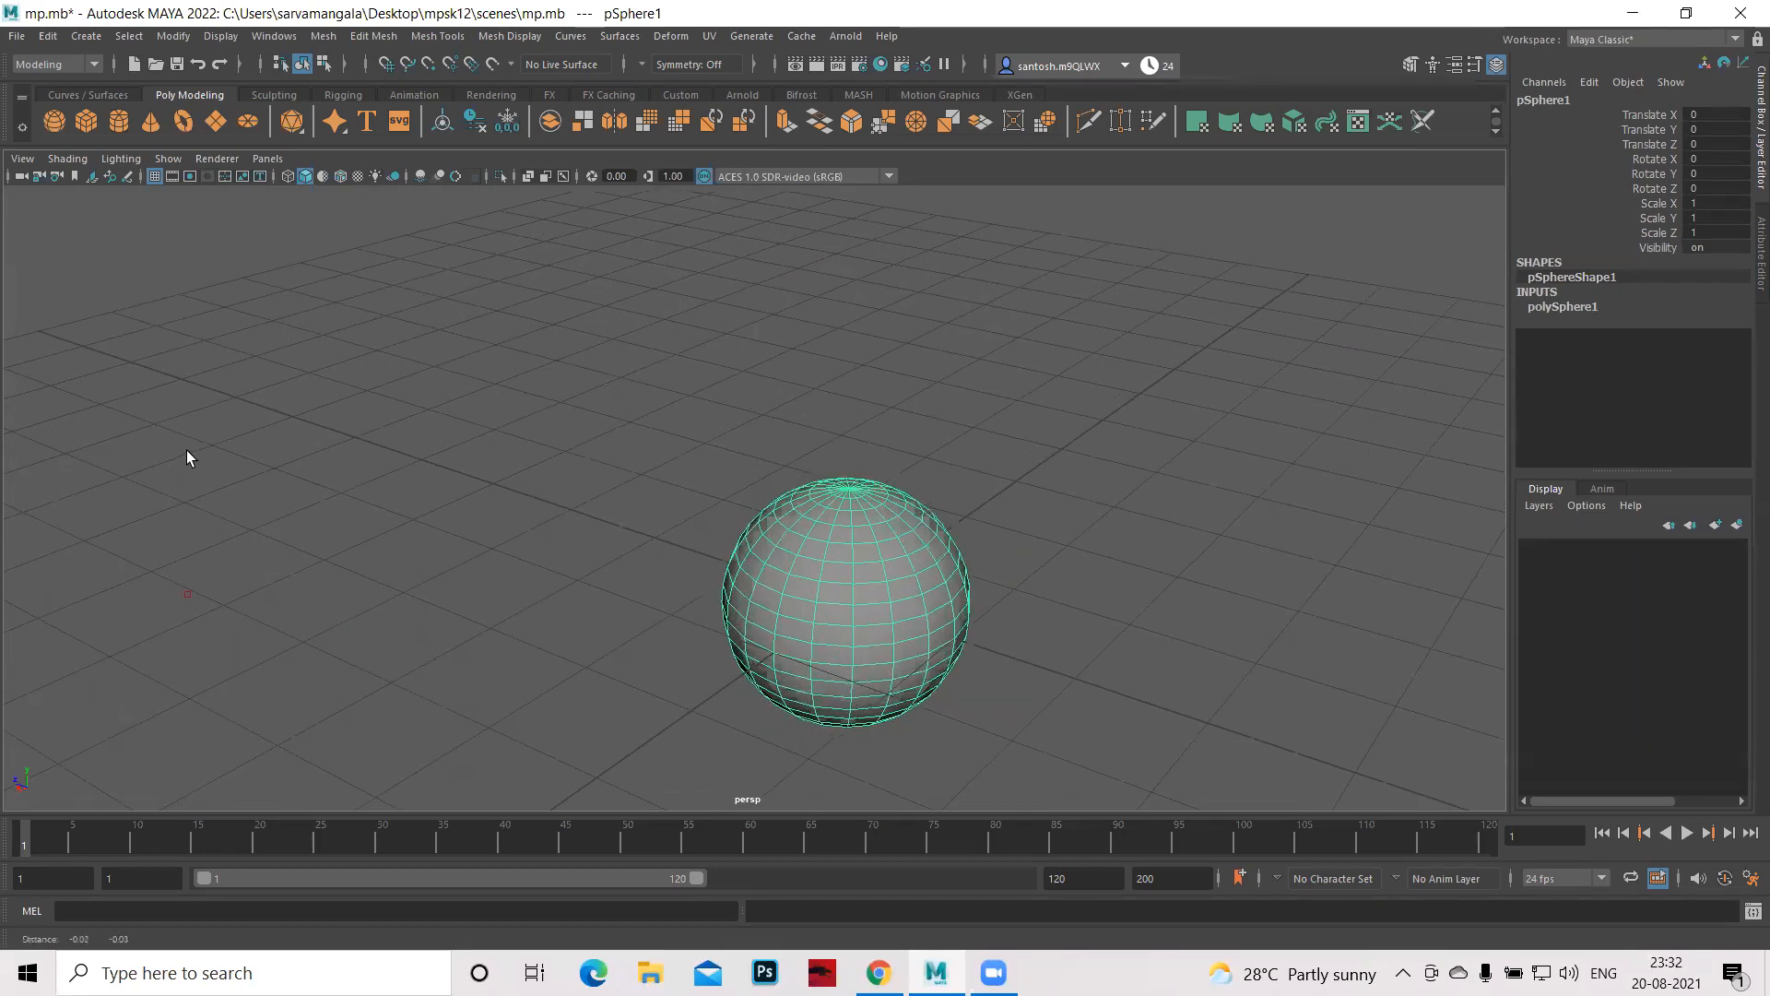
{"action": "middle_click_drag", "start_coordinate": [185, 594], "coordinate": [192, 499], "text": "alt"}
{"action": "left_click", "coordinate": [1169, 625]}
{"action": "key", "text": "ctrl+z"}
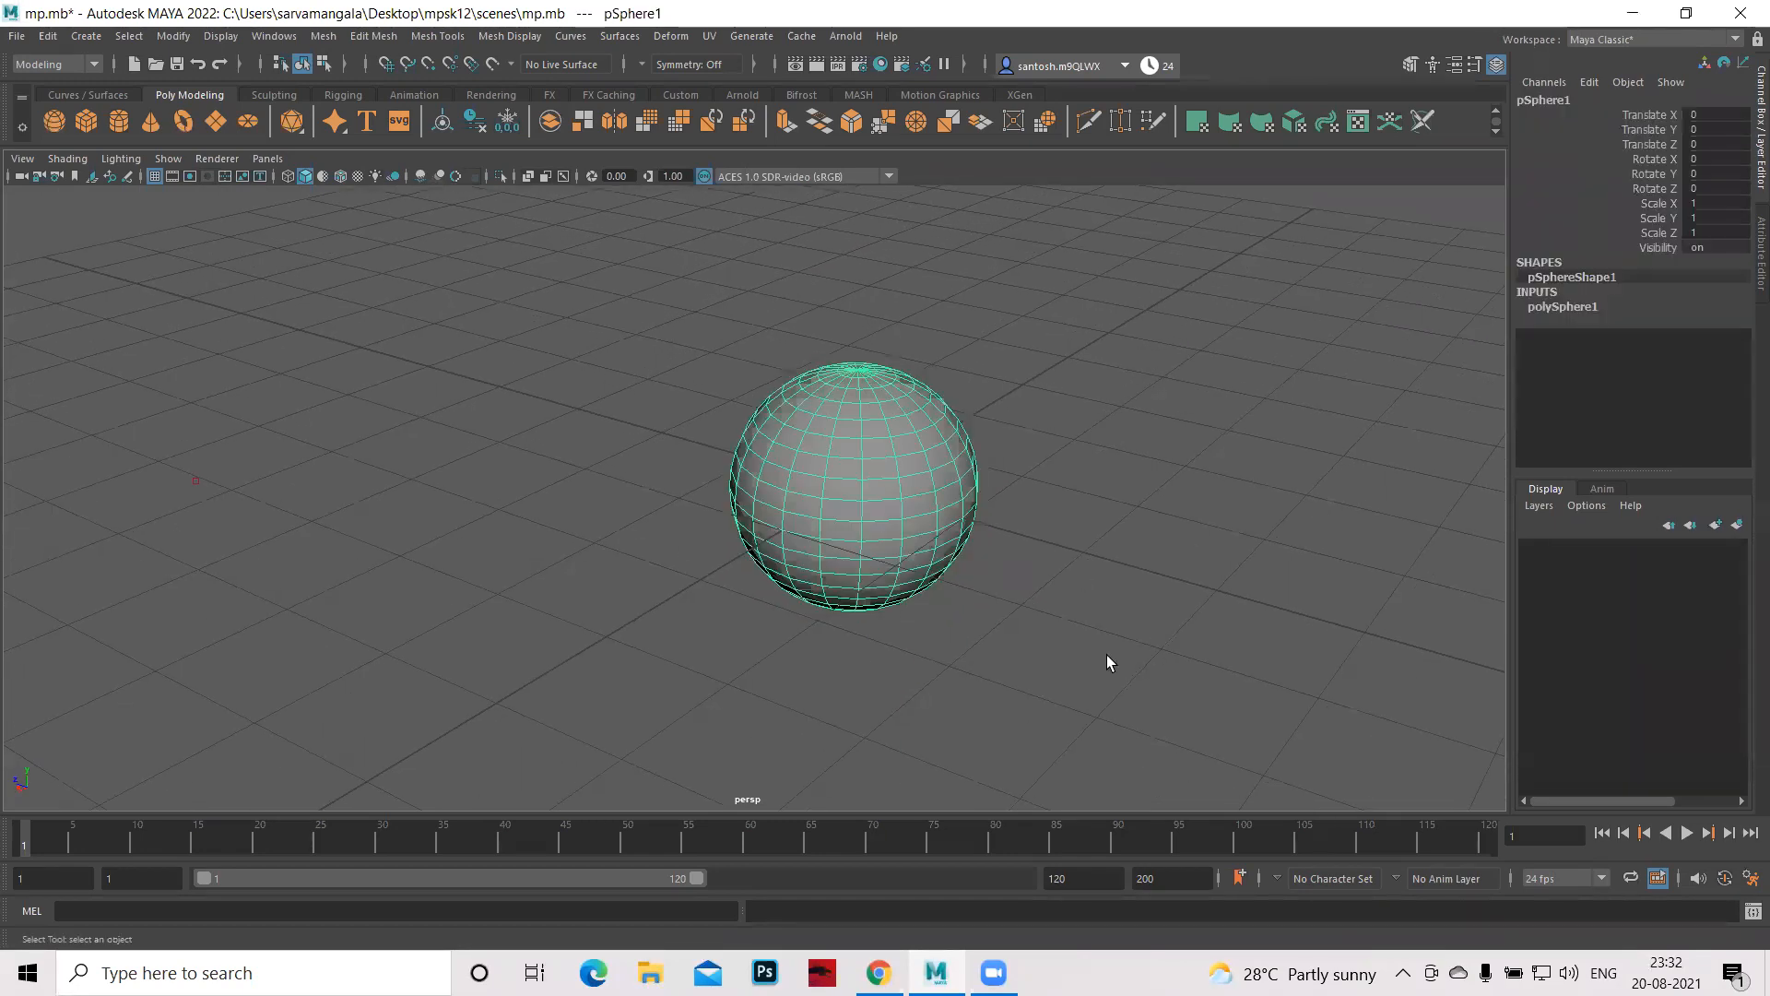
{"action": "middle_click_drag", "start_coordinate": [1106, 655], "coordinate": [1112, 629], "text": "alt"}
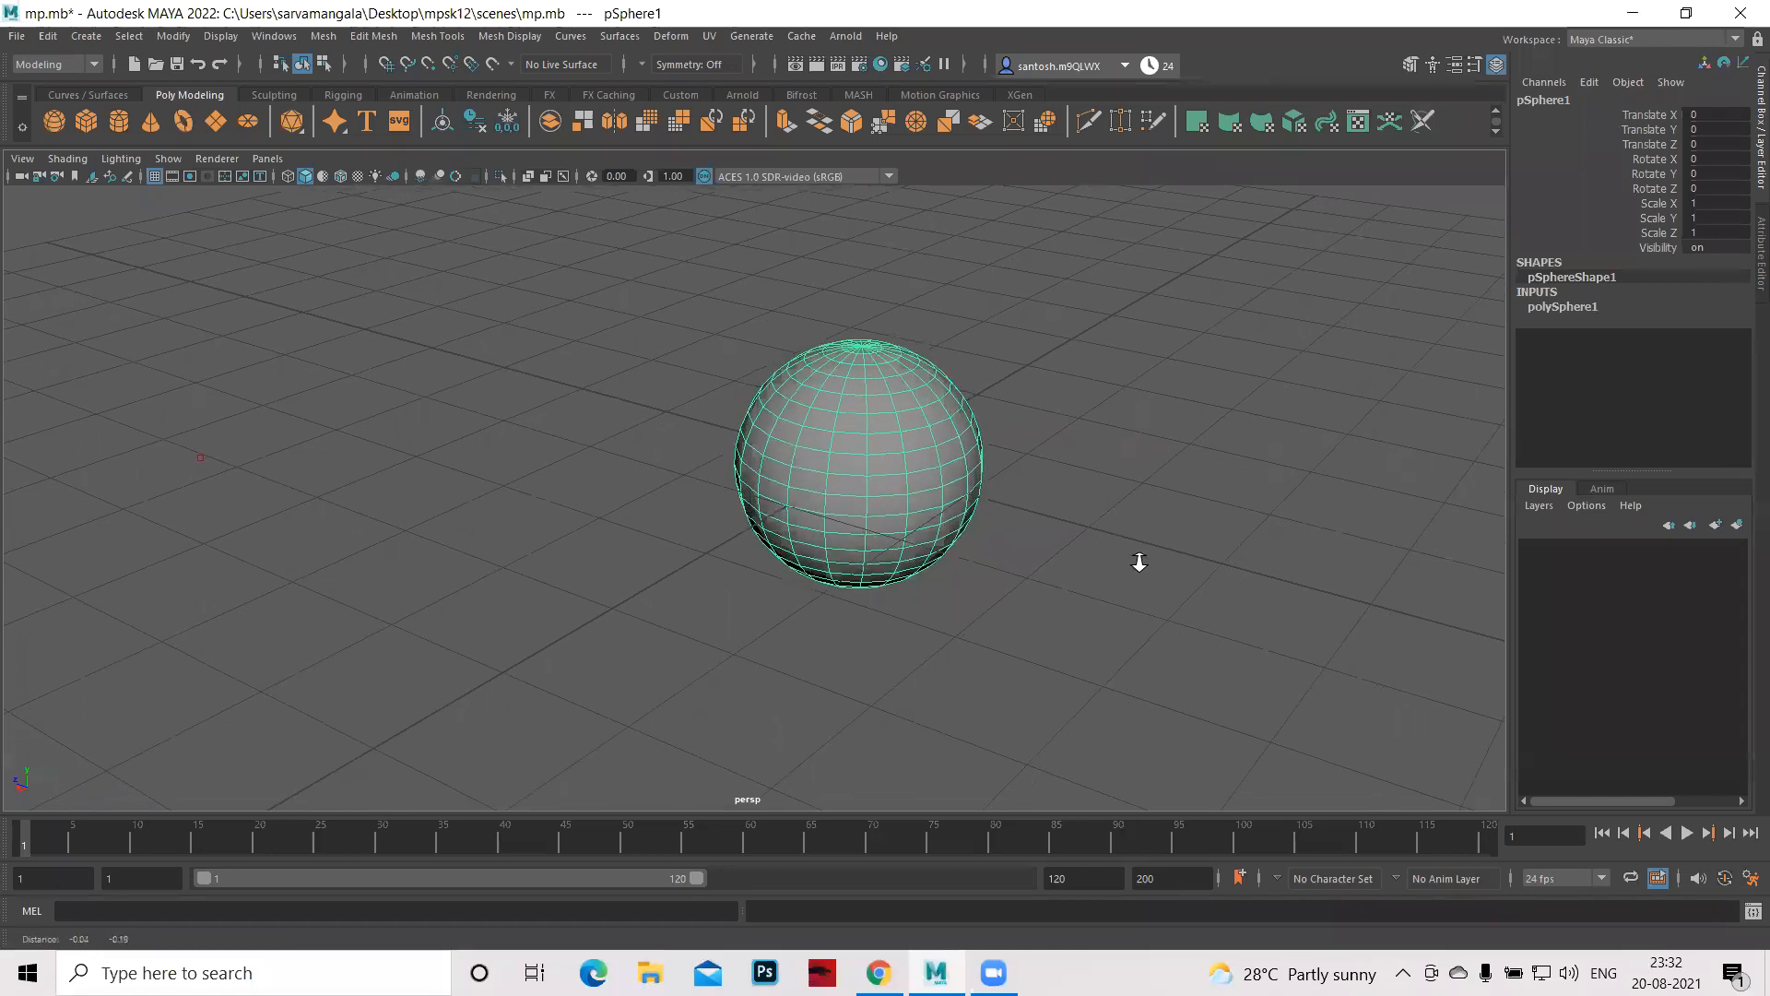
{"action": "scroll", "coordinate": [1143, 621], "scroll_direction": "up", "scroll_amount": 5}
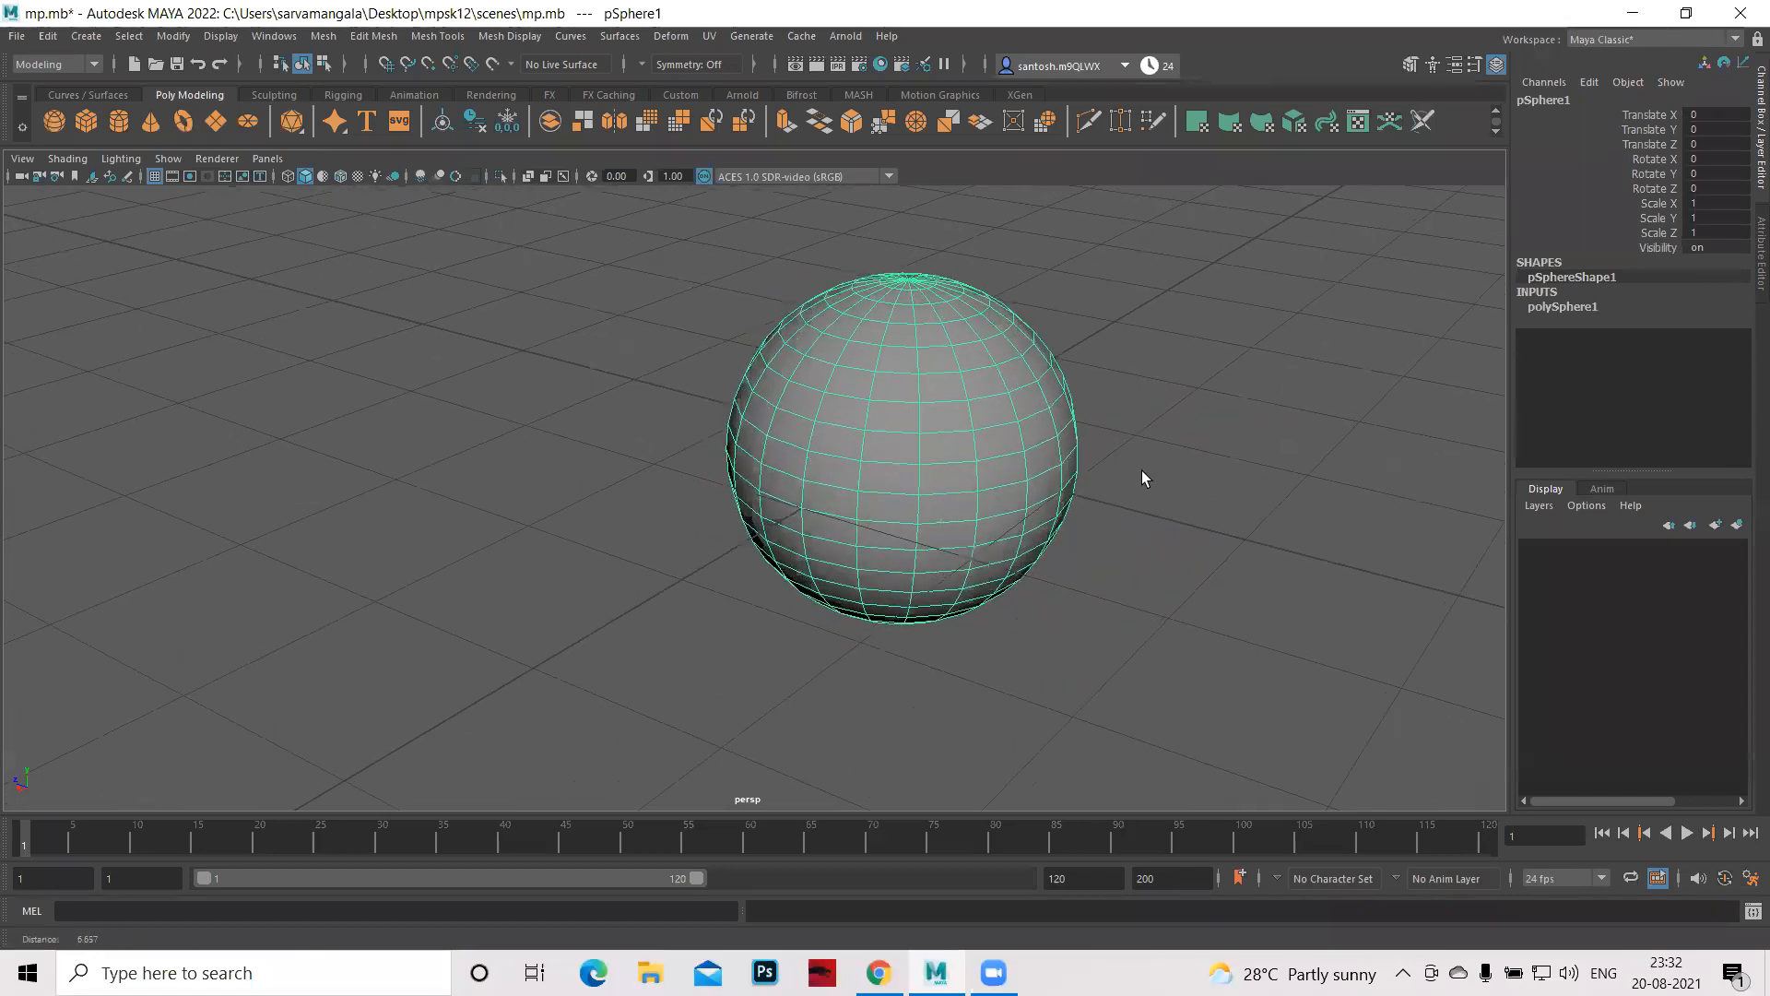
{"action": "left_click_drag", "start_coordinate": [1177, 537], "coordinate": [1116, 551], "text": "alt"}
{"action": "right_click_drag", "start_coordinate": [1101, 533], "coordinate": [1620, 471], "text": "alt"}
{"action": "middle_click_drag", "start_coordinate": [1681, 461], "coordinate": [1635, 467], "text": "alt"}
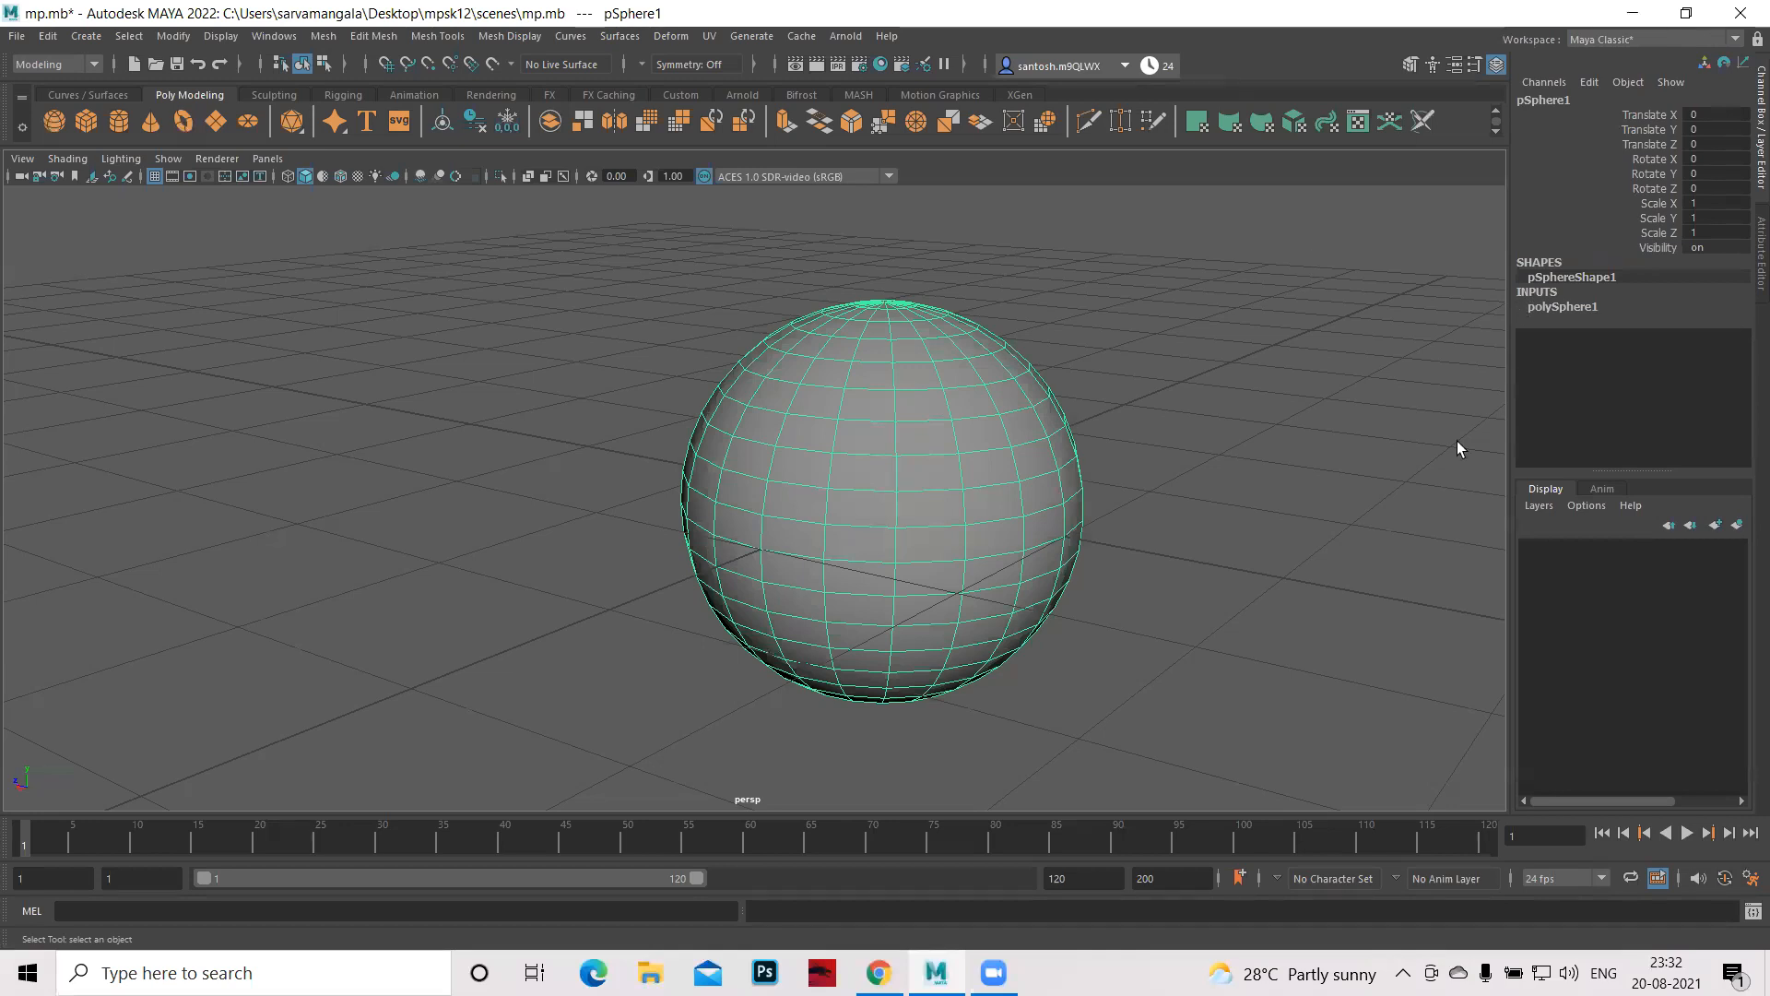
{"action": "left_click", "coordinate": [1381, 536]}
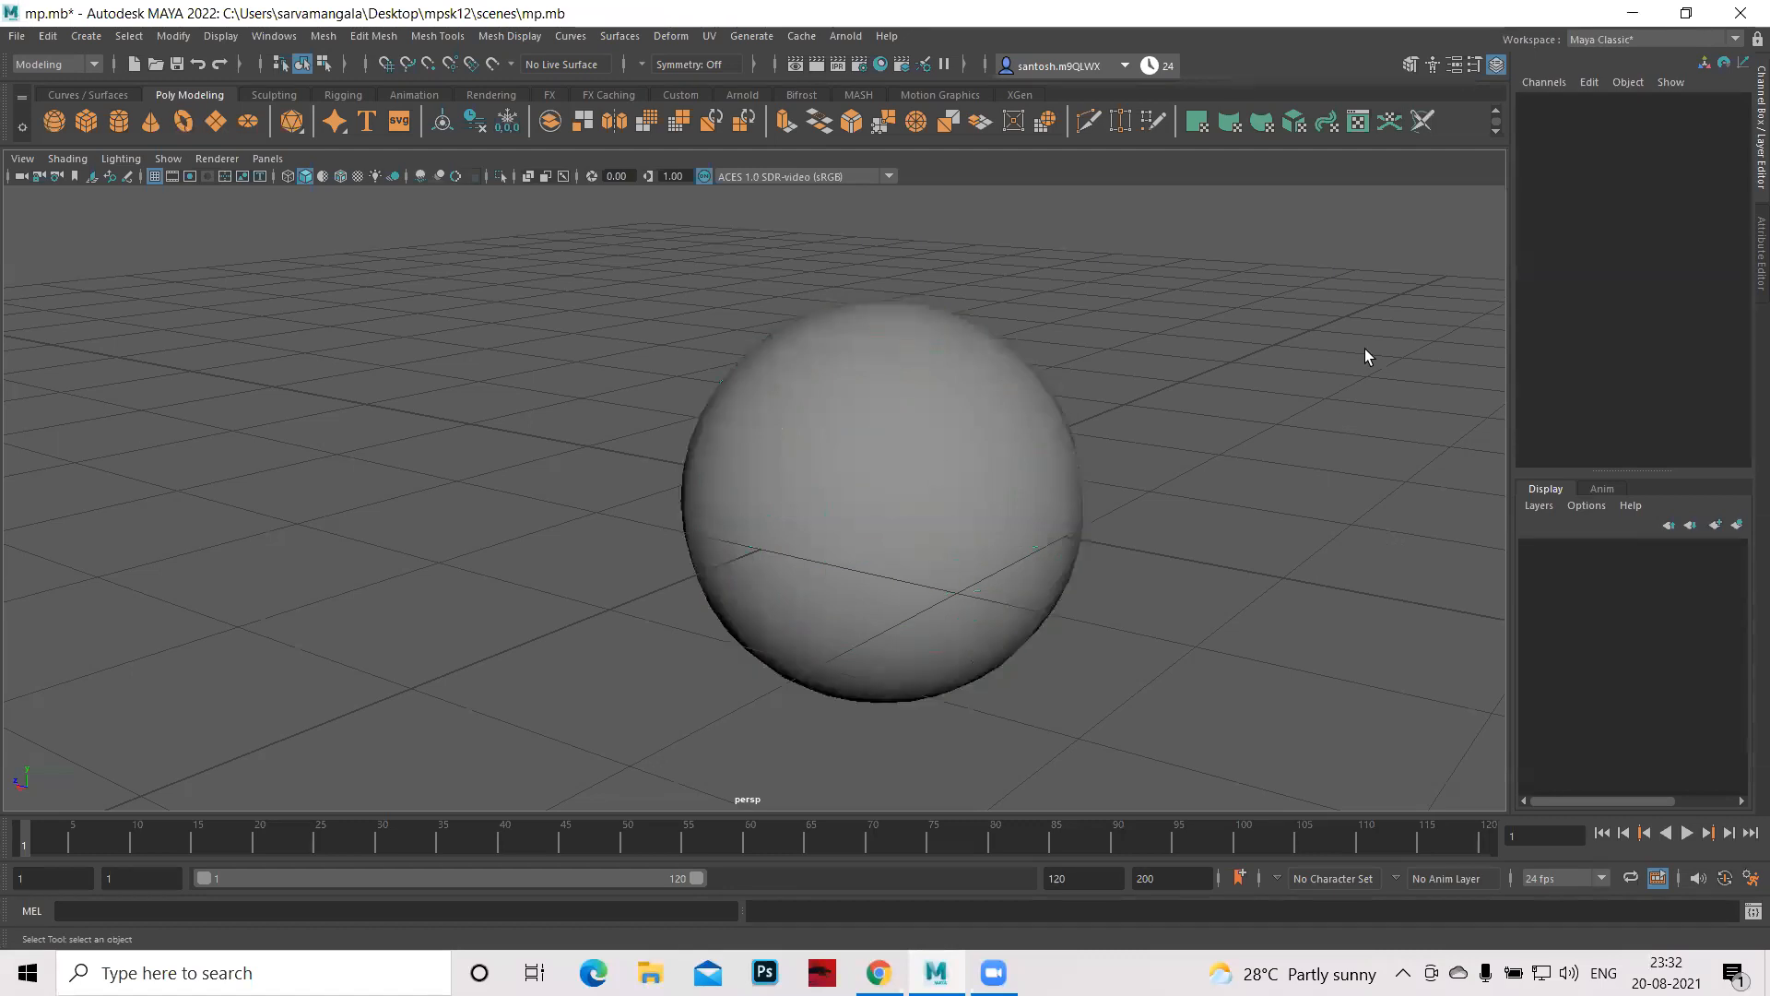
{"action": "left_click", "coordinate": [910, 519]}
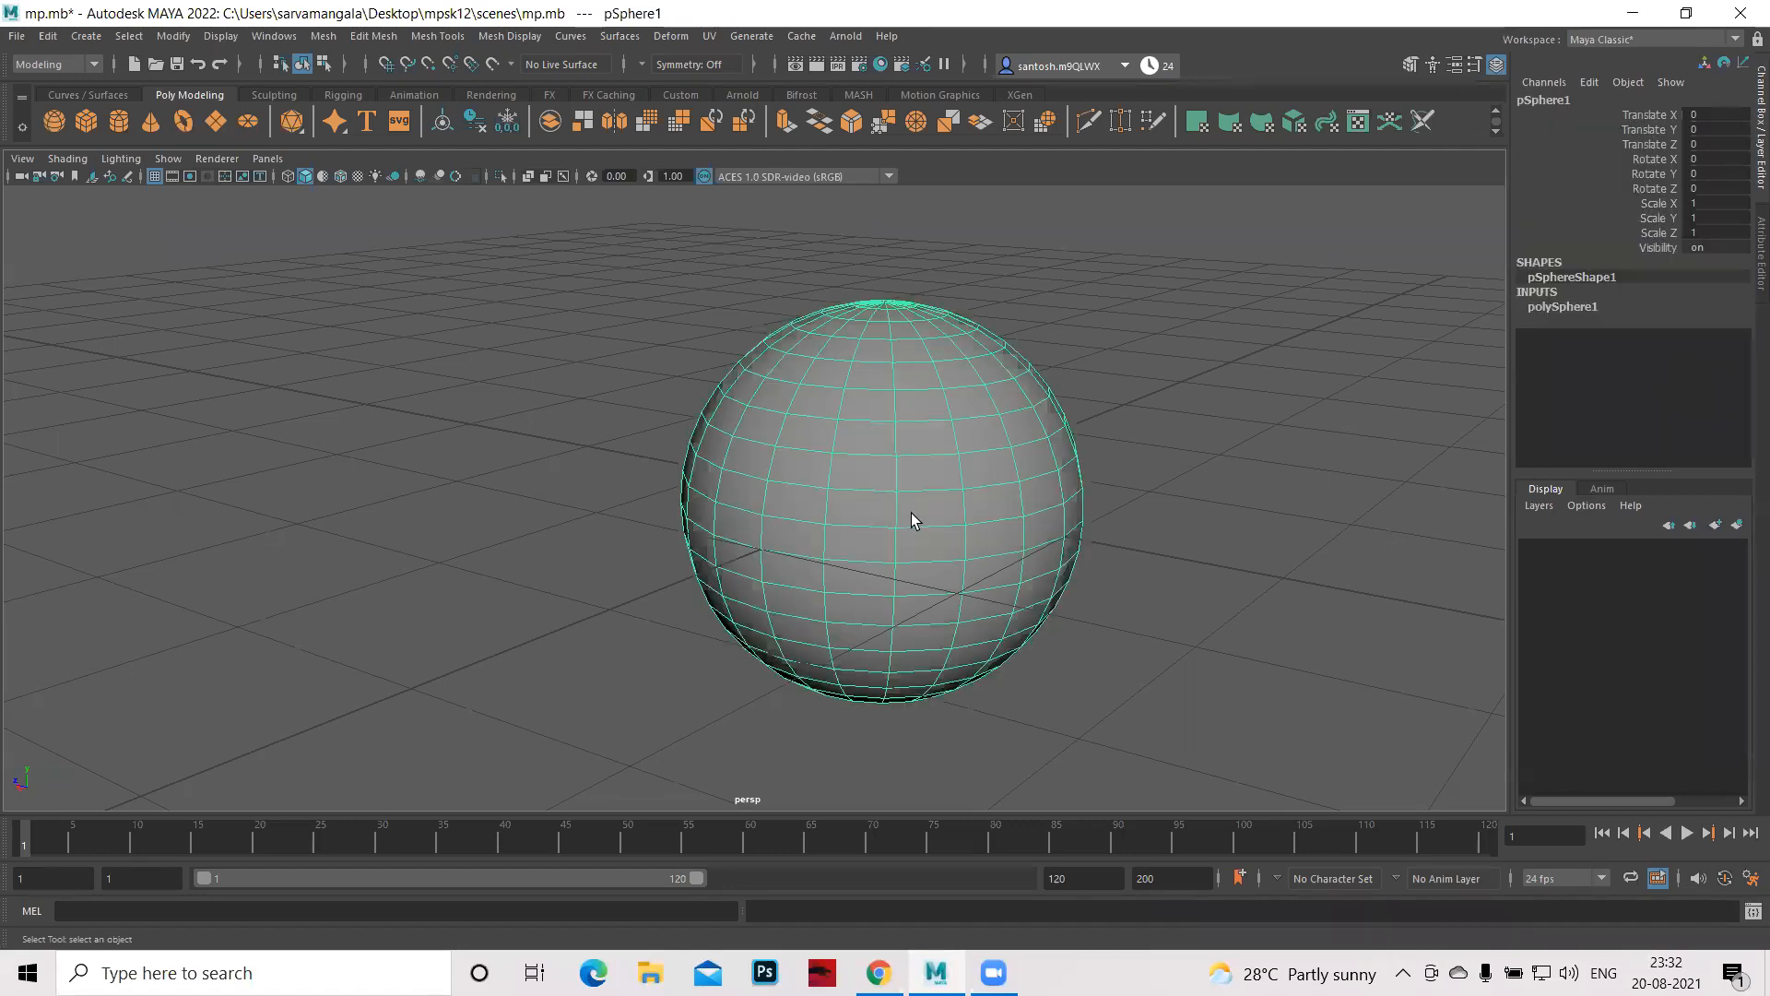
- Try to set the polygon sphere's radius to 0 in its creation inputs
{"action": "left_click", "coordinate": [1543, 304]}
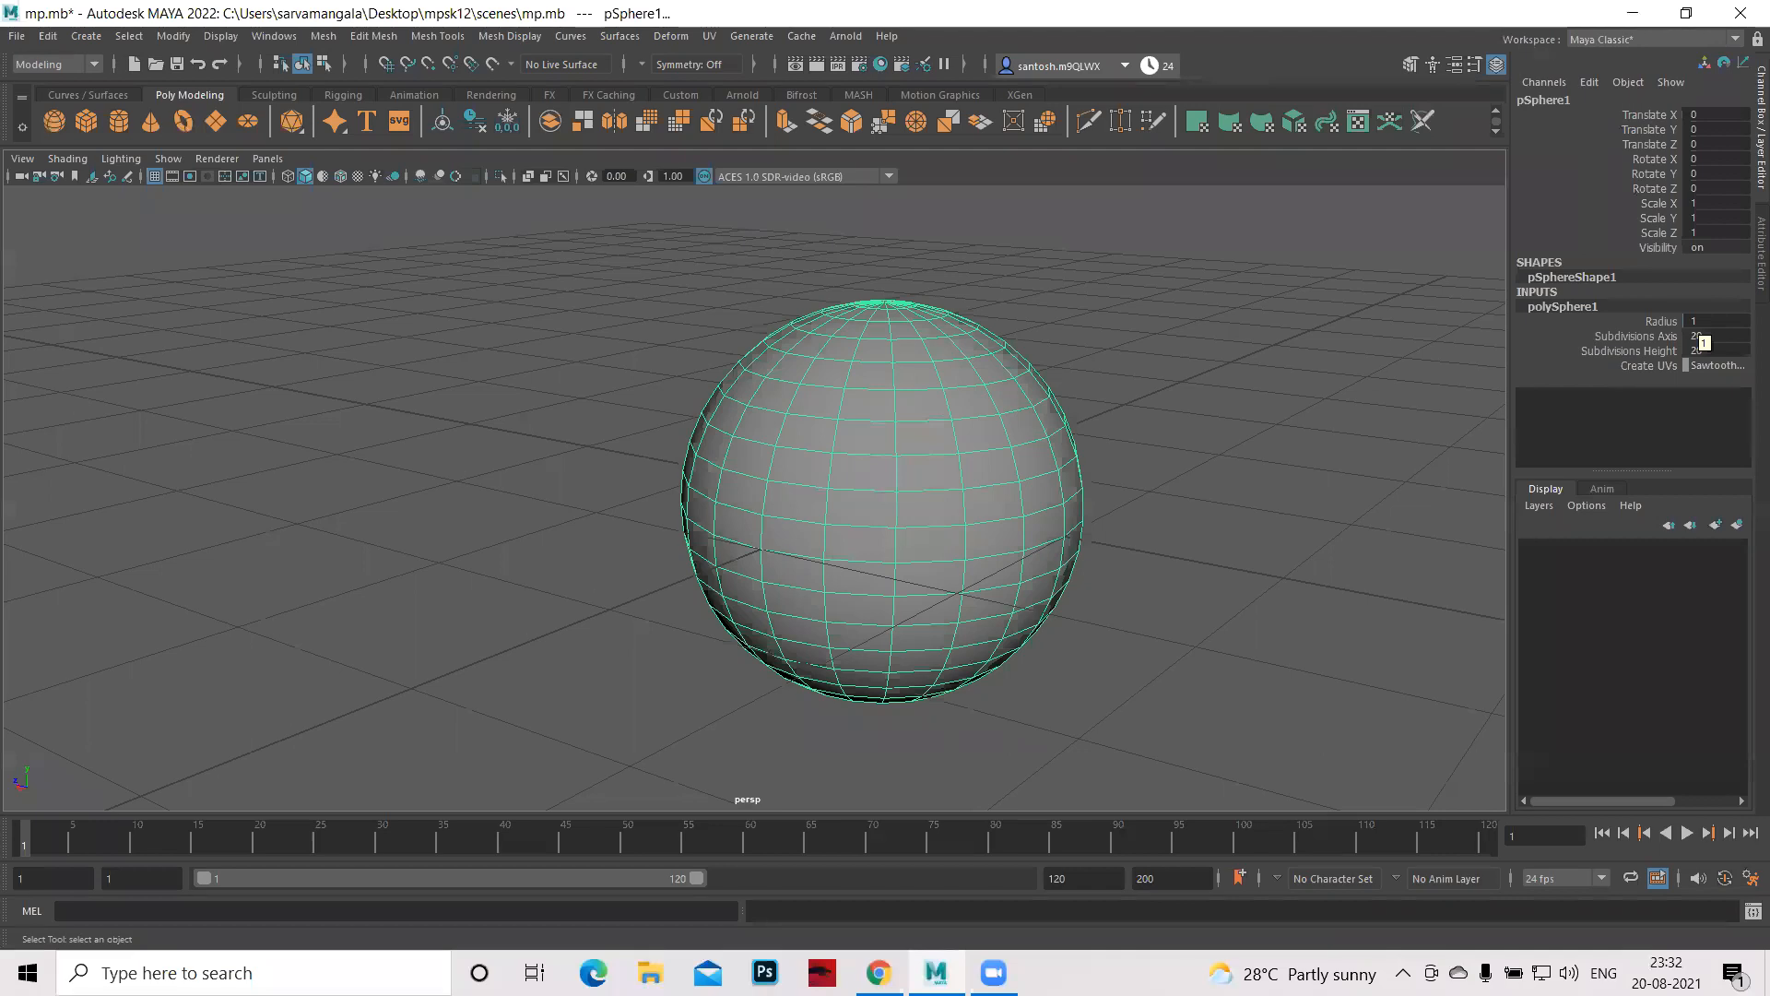
{"action": "left_click", "coordinate": [1699, 322]}
{"action": "type", "text": "0"}
{"action": "key", "text": "Return"}
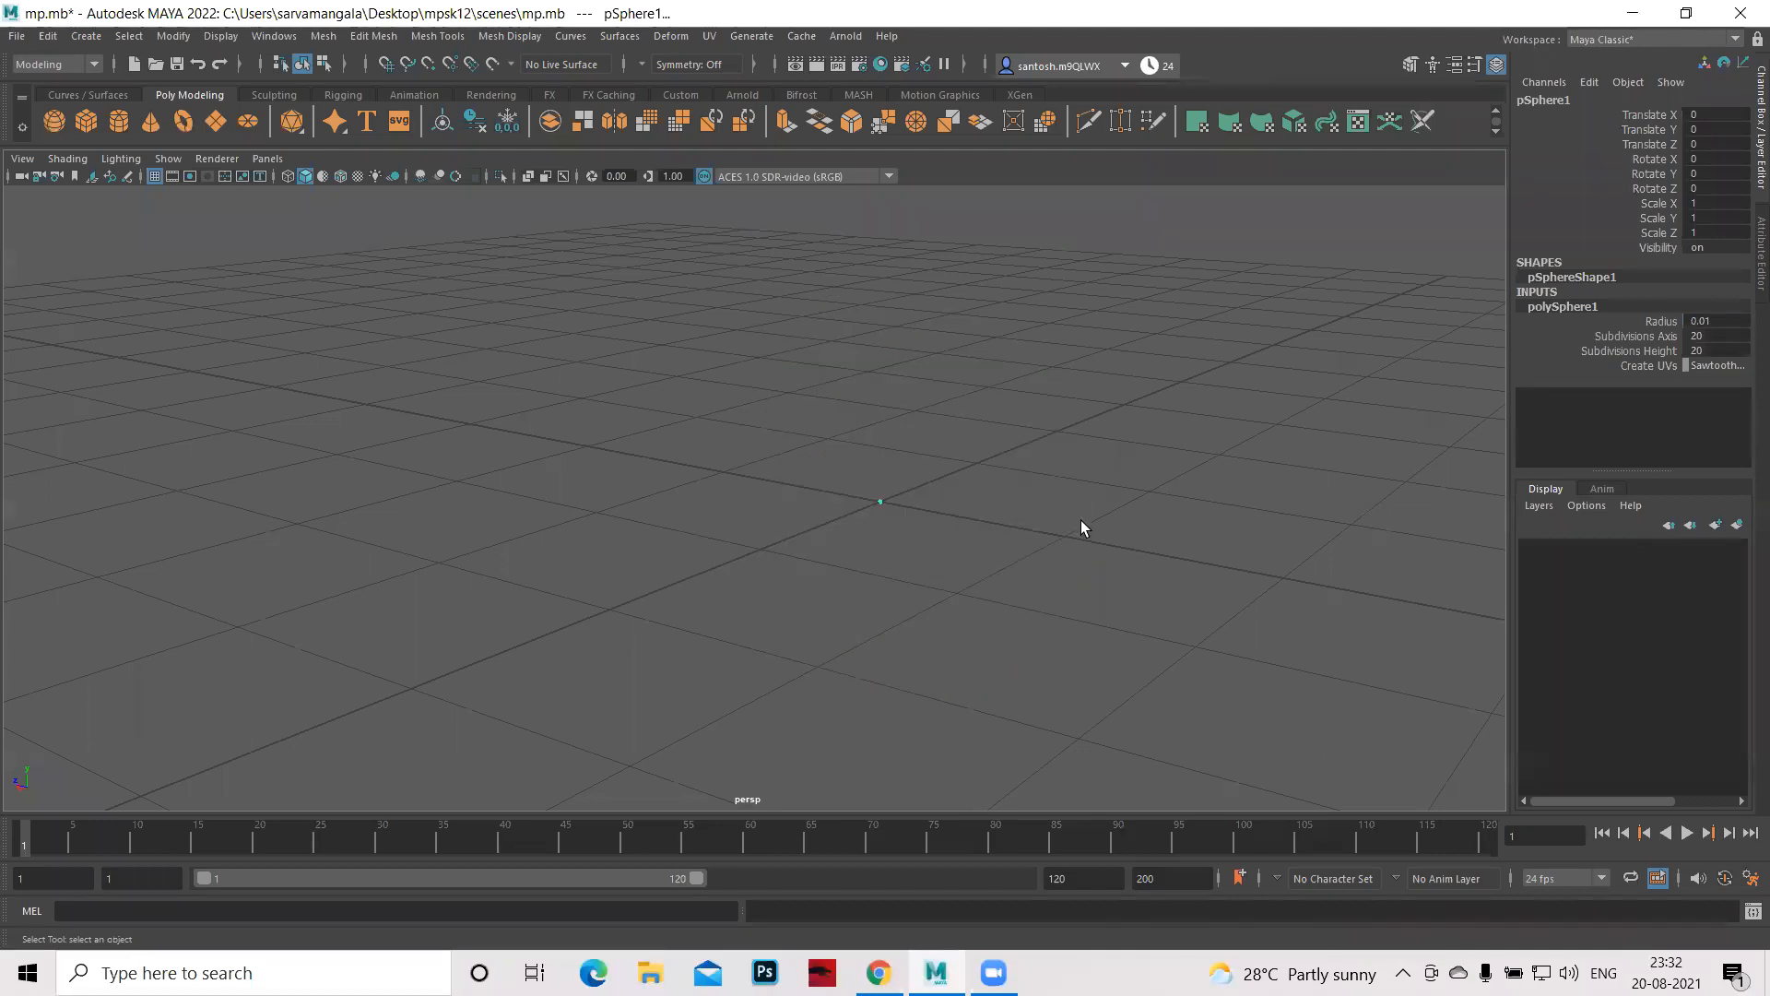
- Undo the zero-radius change and set the polygon sphere's radius to 4
{"action": "key", "text": "ctrl+z"}
{"action": "key", "text": "ctrl+z"}
{"action": "key", "text": "ctrl+z"}
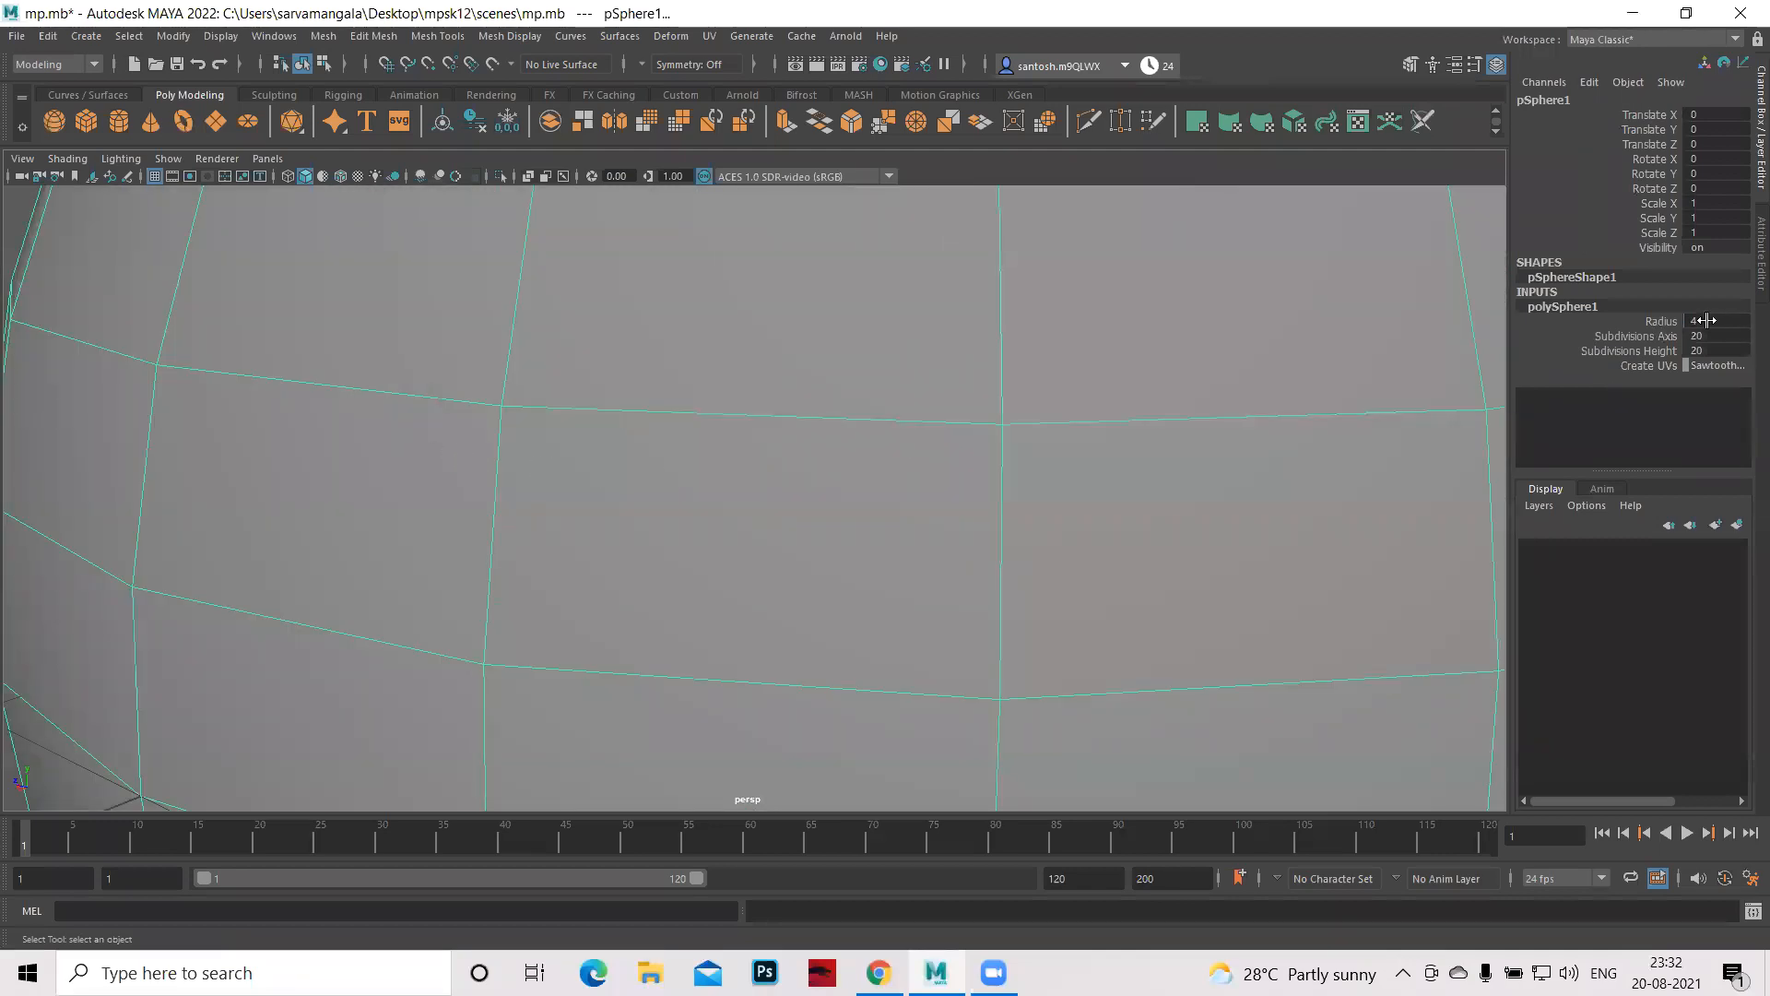
{"action": "scroll", "coordinate": [1712, 321], "scroll_direction": "down", "scroll_amount": 5}
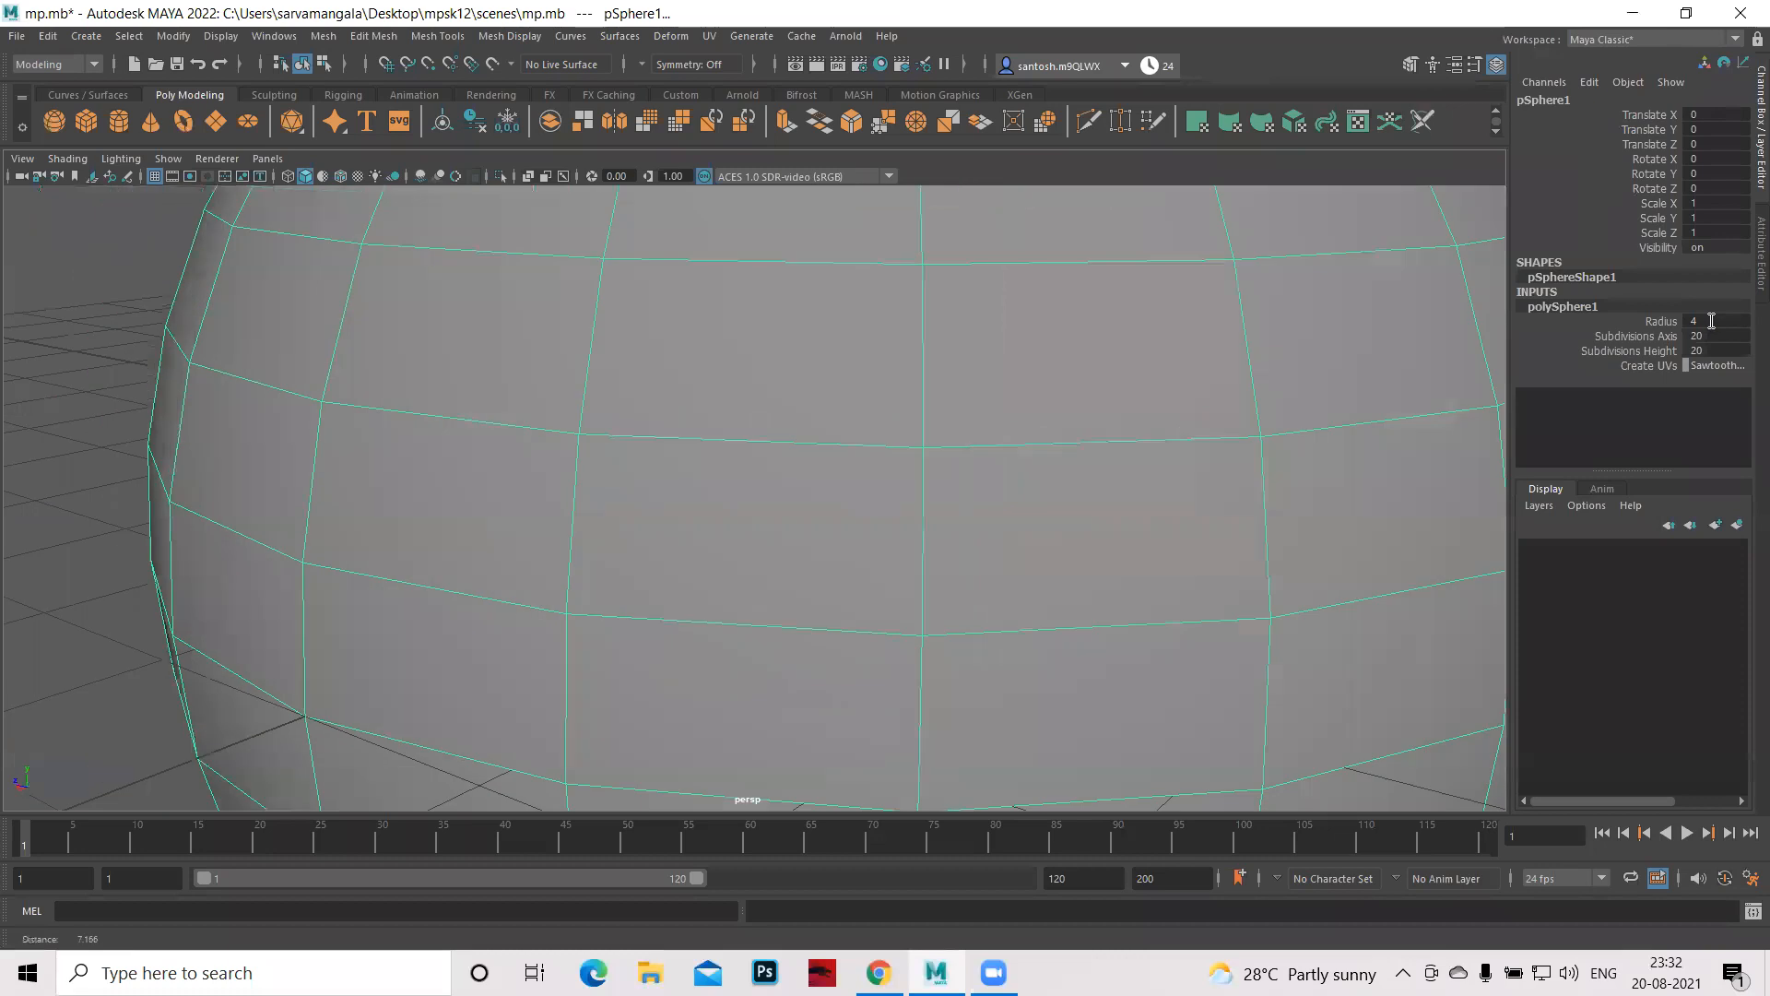
{"action": "scroll", "coordinate": [1712, 321], "scroll_direction": "down", "scroll_amount": 5}
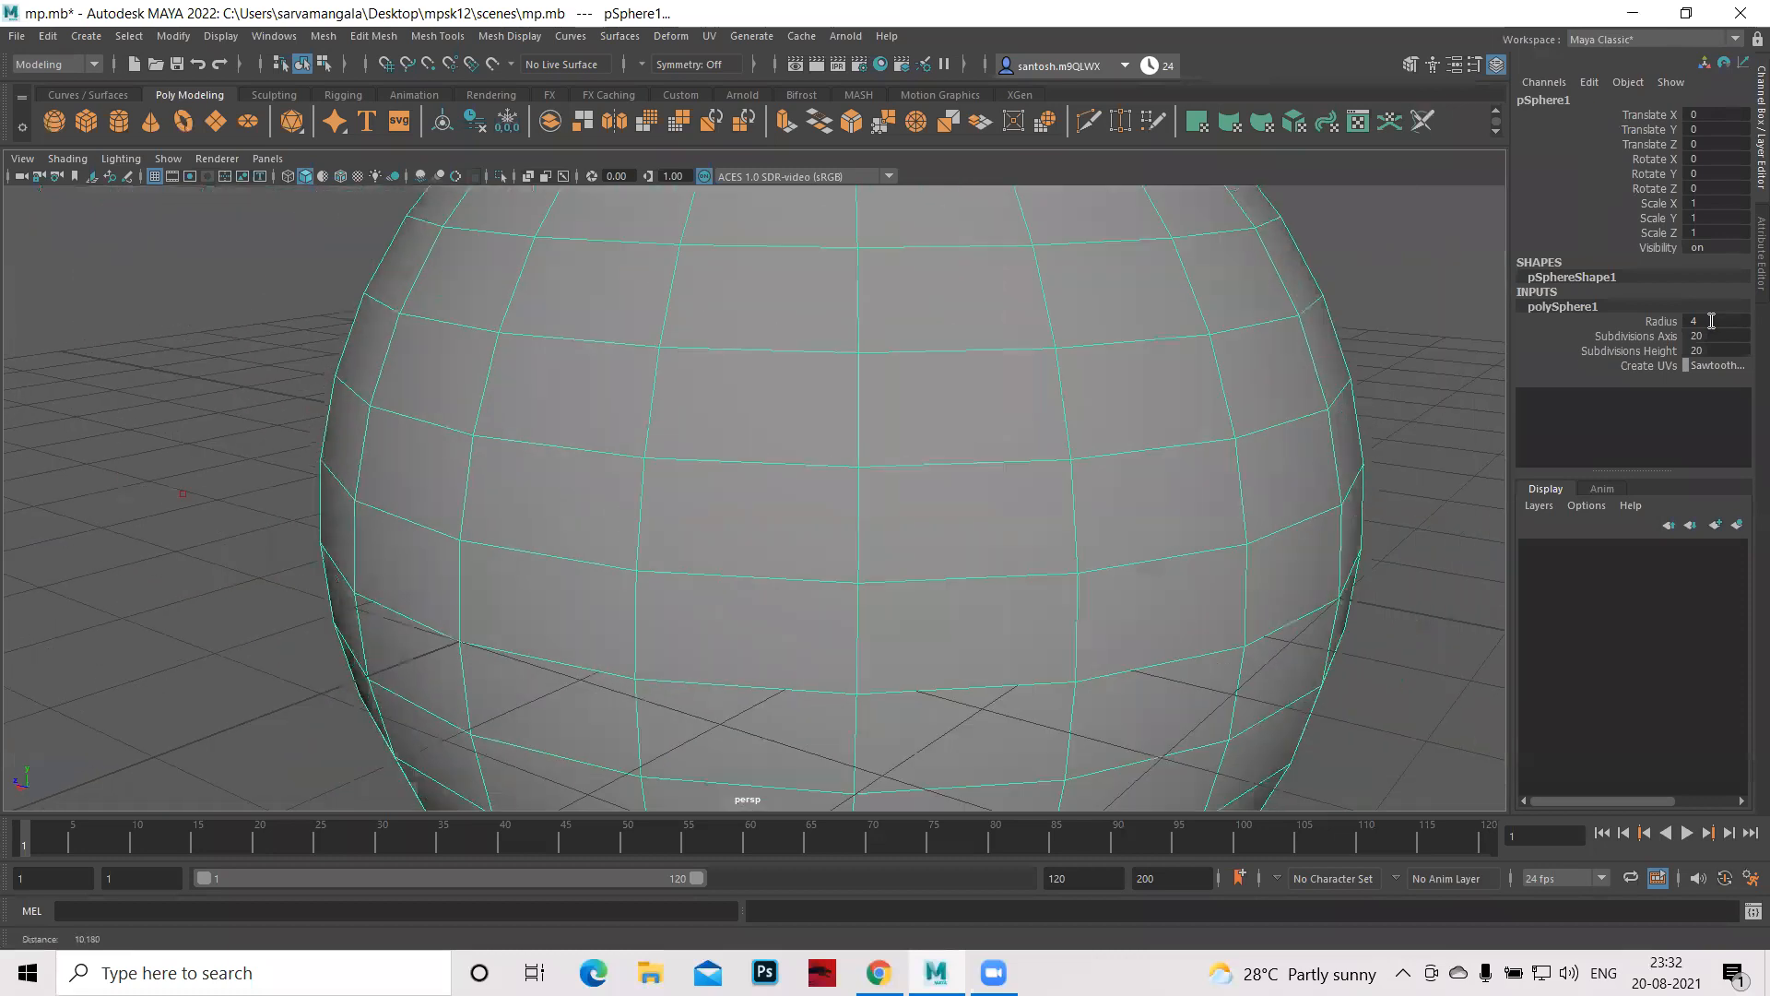
- Set the polygon sphere's radius to 1 in its creation inputs
{"action": "left_click", "coordinate": [1711, 321]}
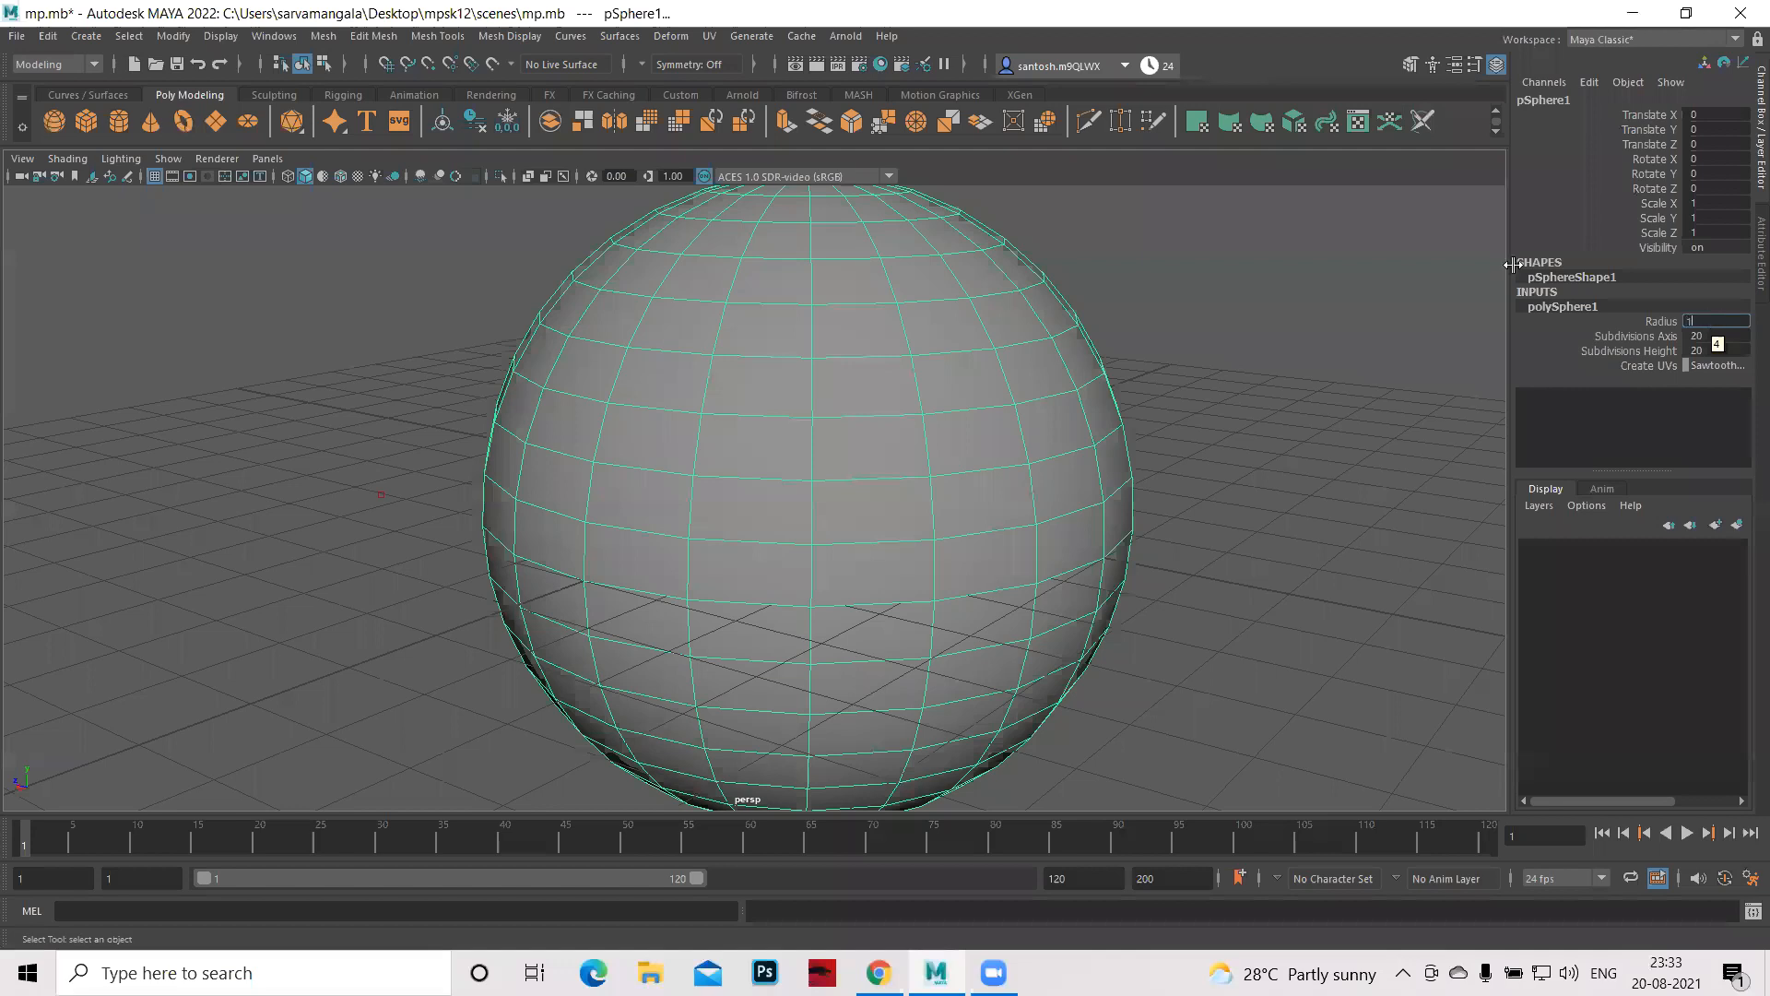
{"action": "type", "text": "1"}
{"action": "key", "text": "Return"}
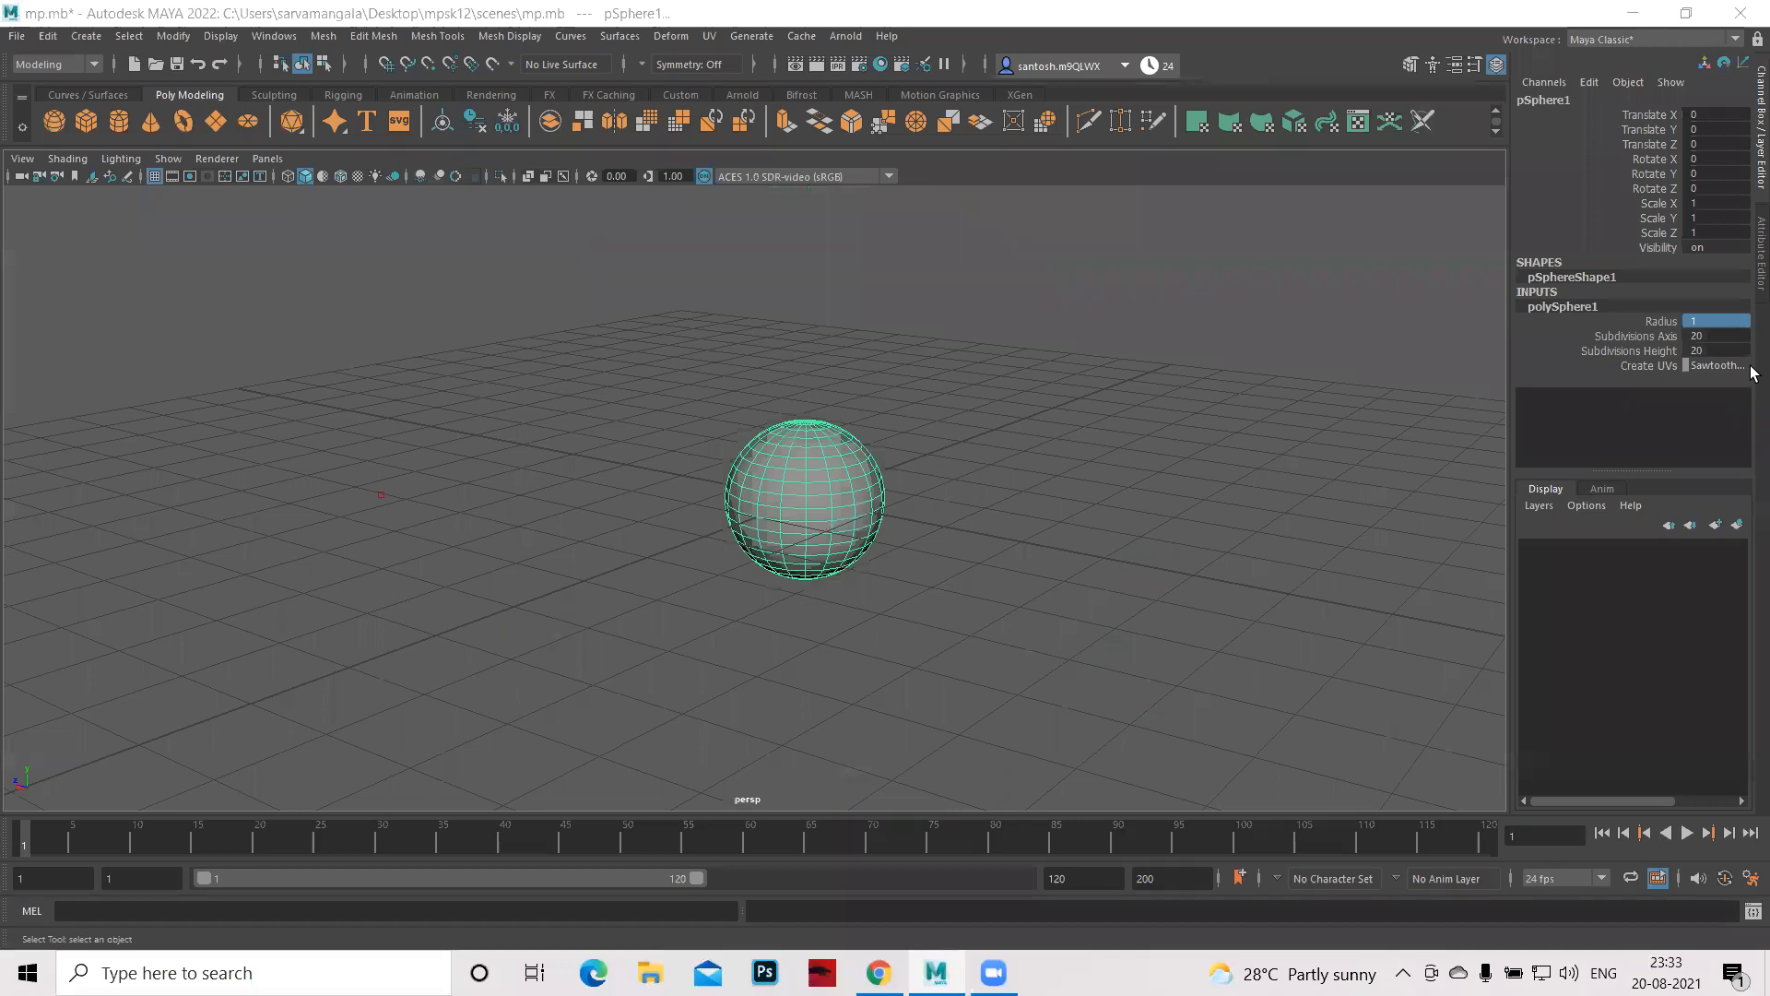
- Try 9 and 50 axis subdivisions on the polygon sphere, and restore the value to 20
{"action": "left_click", "coordinate": [1697, 336]}
{"action": "type", "text": "9"}
{"action": "key", "text": "Return"}
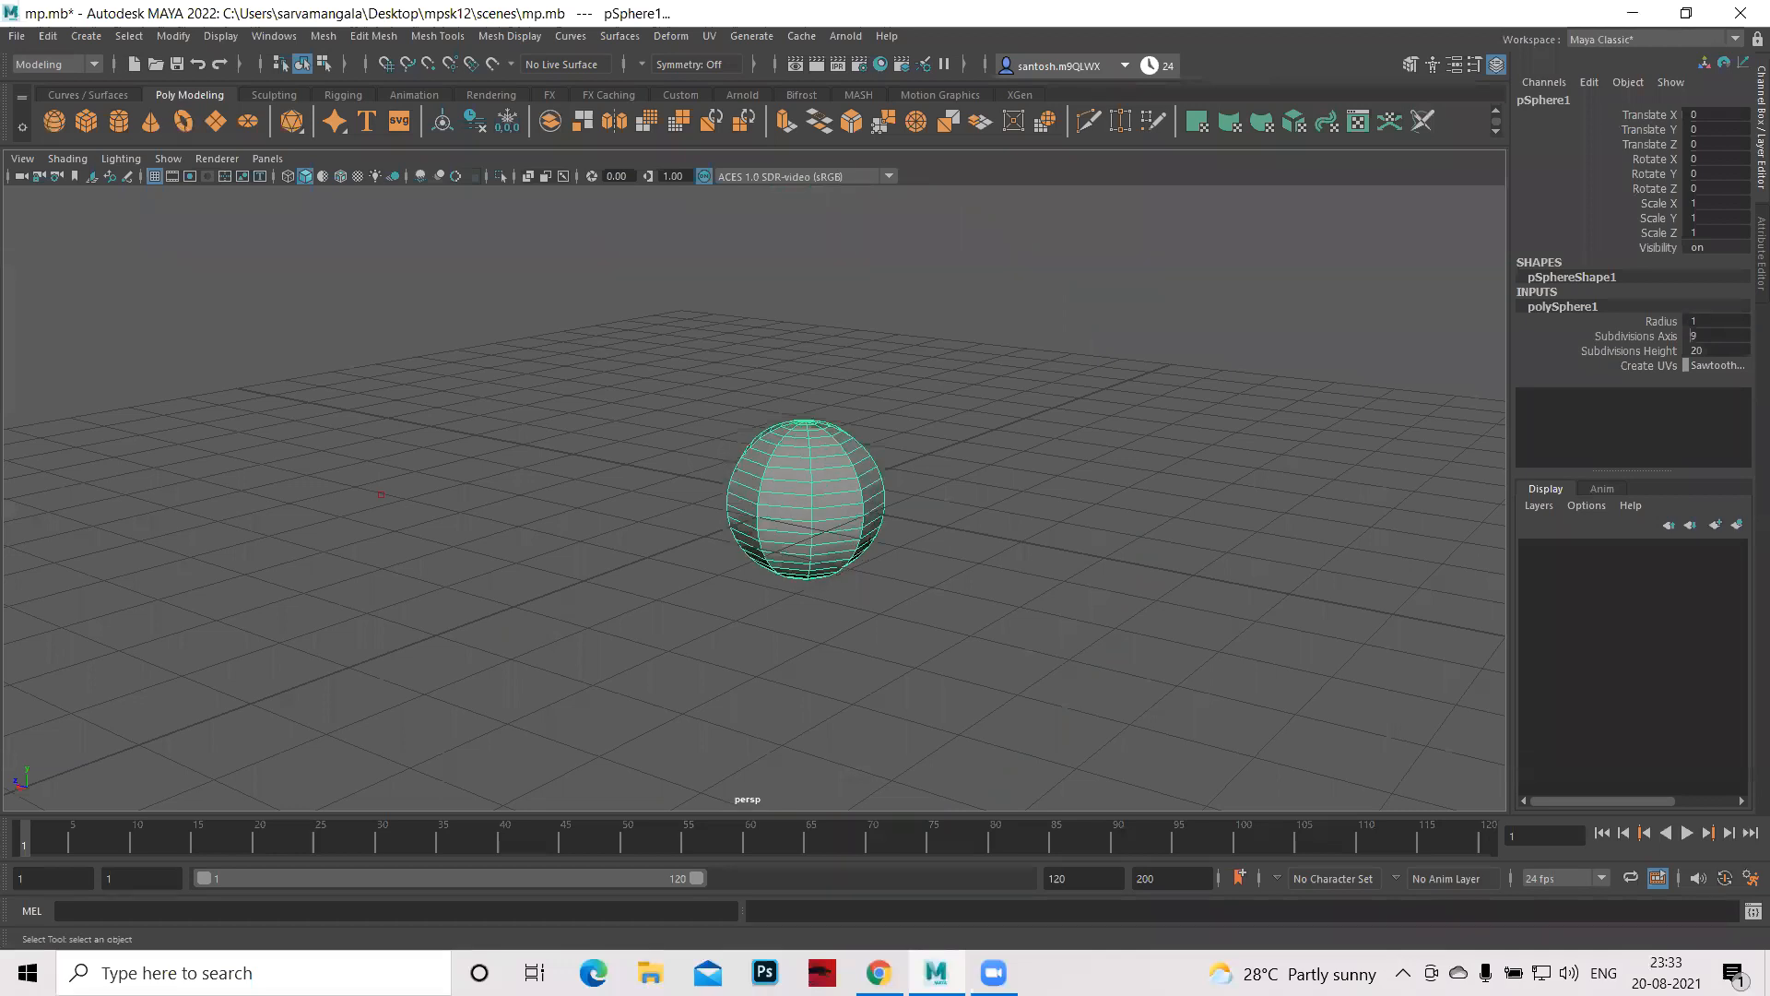
{"action": "left_click_drag", "start_coordinate": [1691, 335], "coordinate": [1748, 336], "text": "ctrl"}
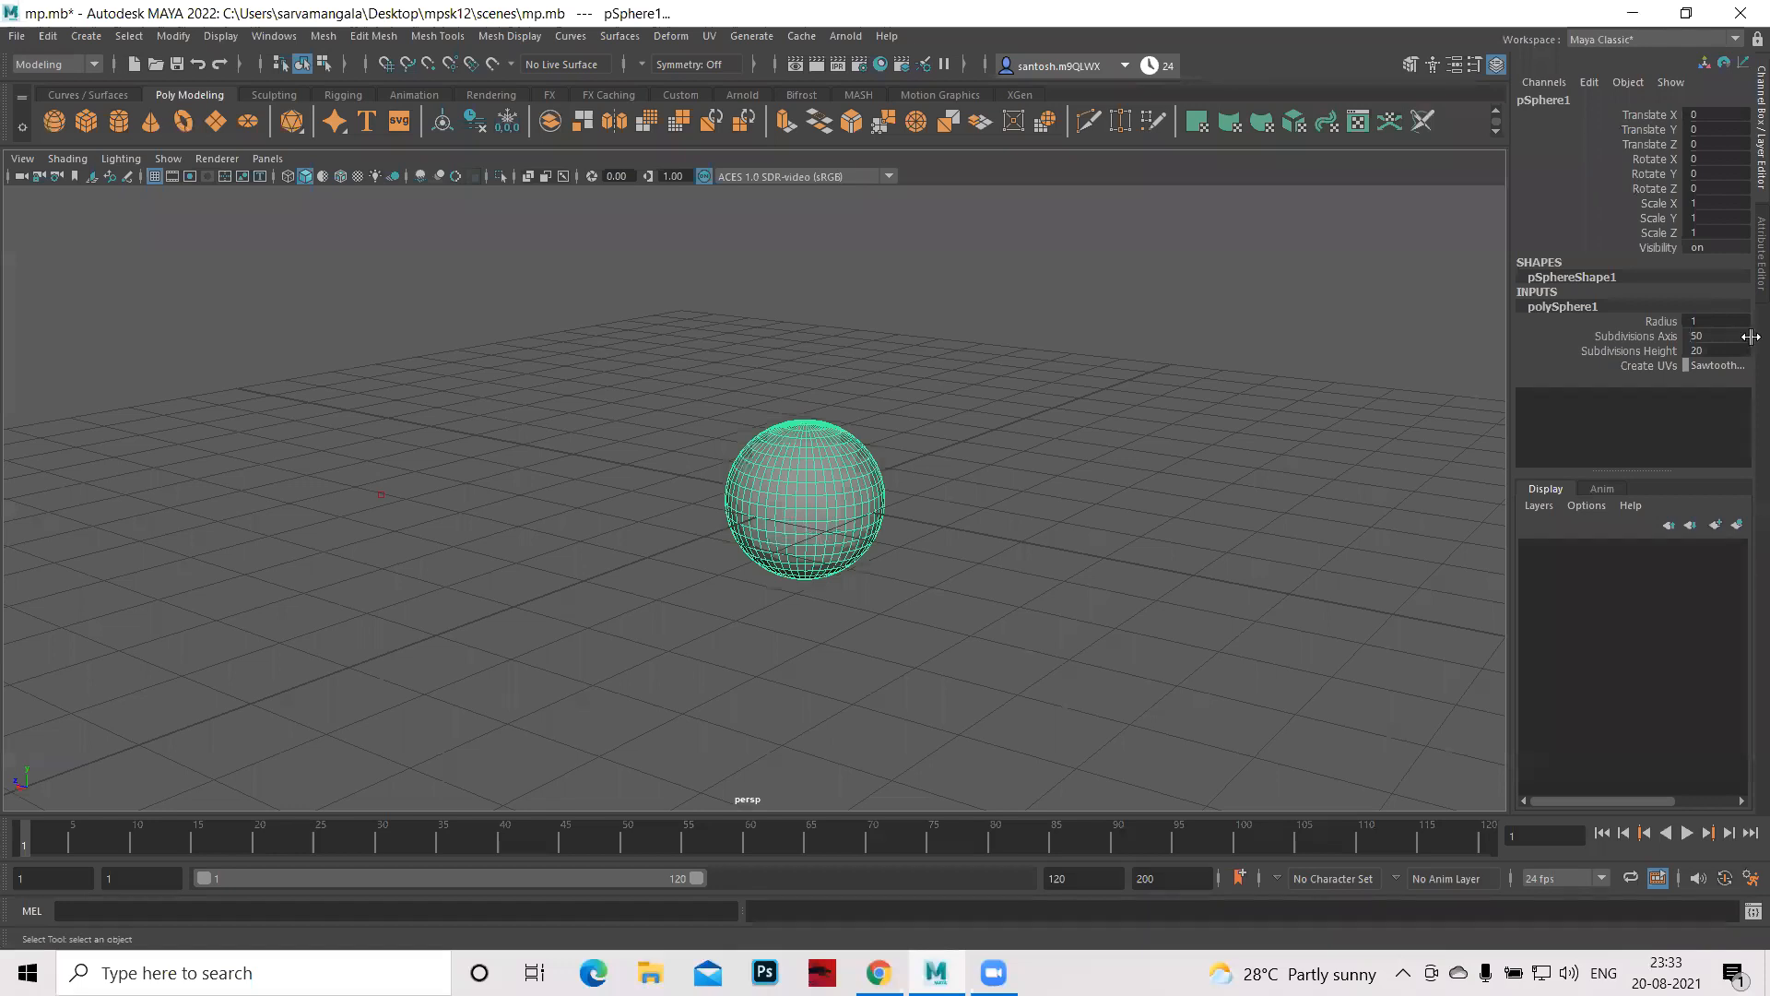
{"action": "double_click", "coordinate": [1715, 335]}
{"action": "key", "text": "BackSpace"}
{"action": "type", "text": "20"}
{"action": "key", "text": "Tab"}
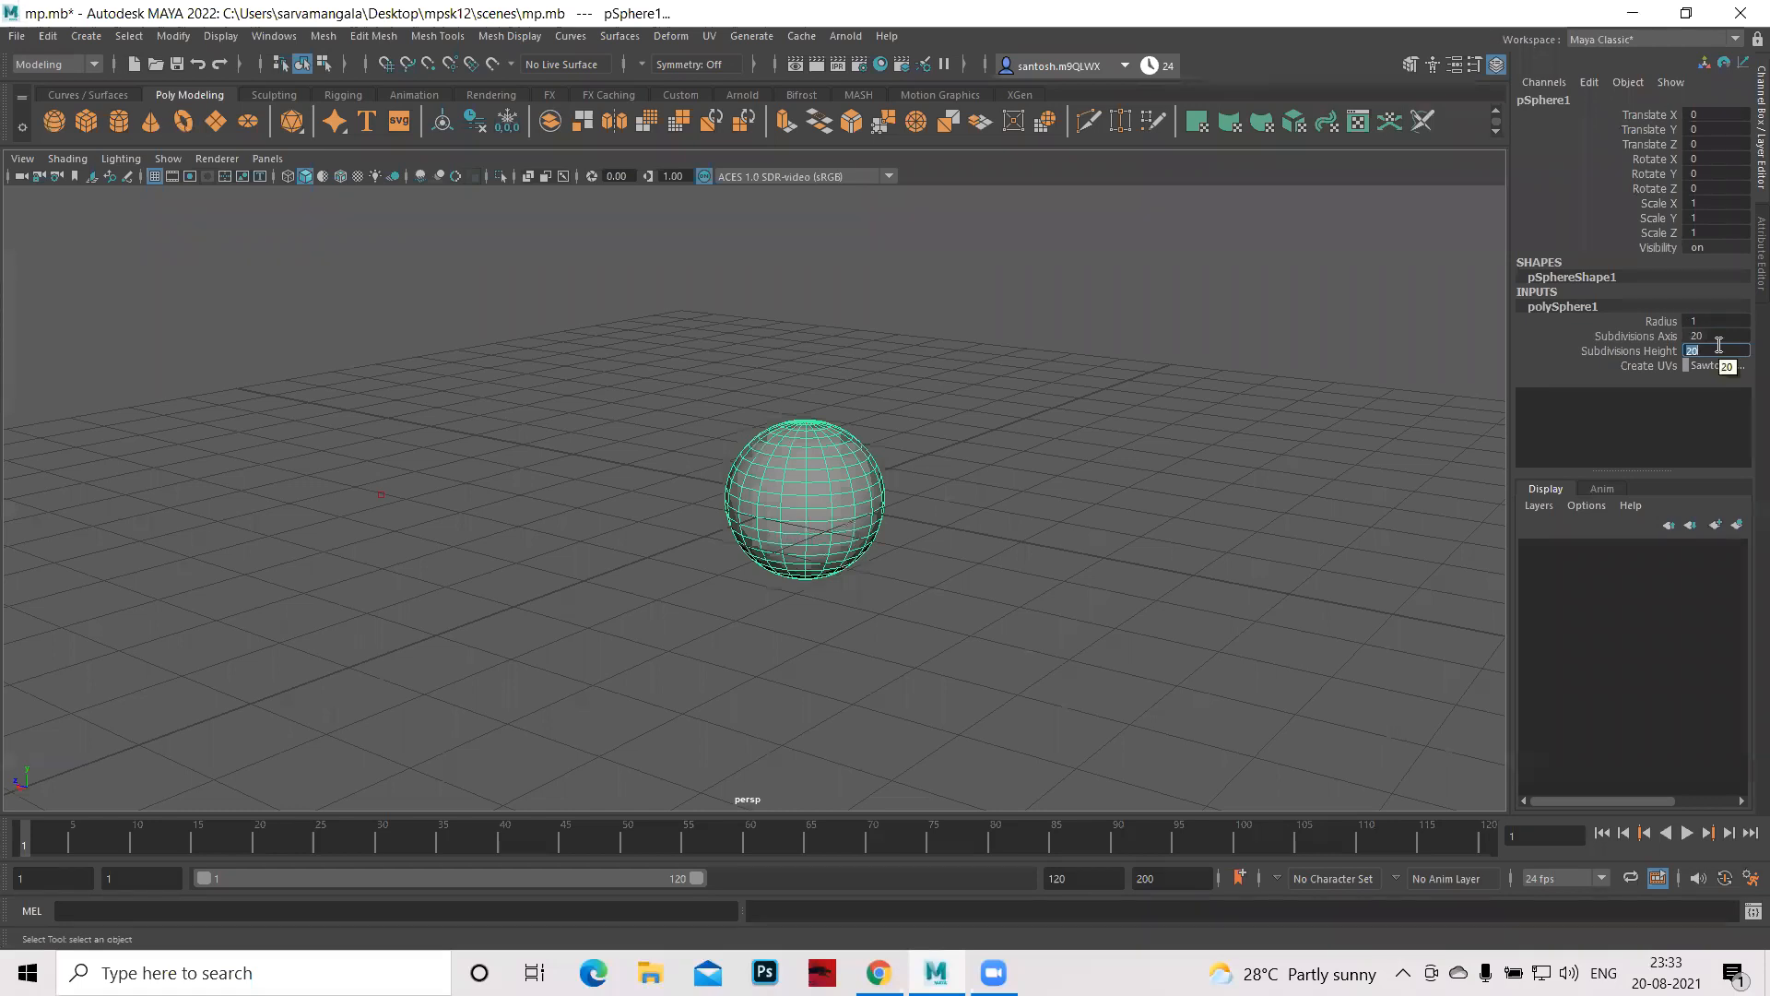
- Try 50 height subdivisions on the polygon sphere, and restore the value to 20
{"action": "key", "text": "BackSpace"}
{"action": "type", "text": "50"}
{"action": "key", "text": "Return"}
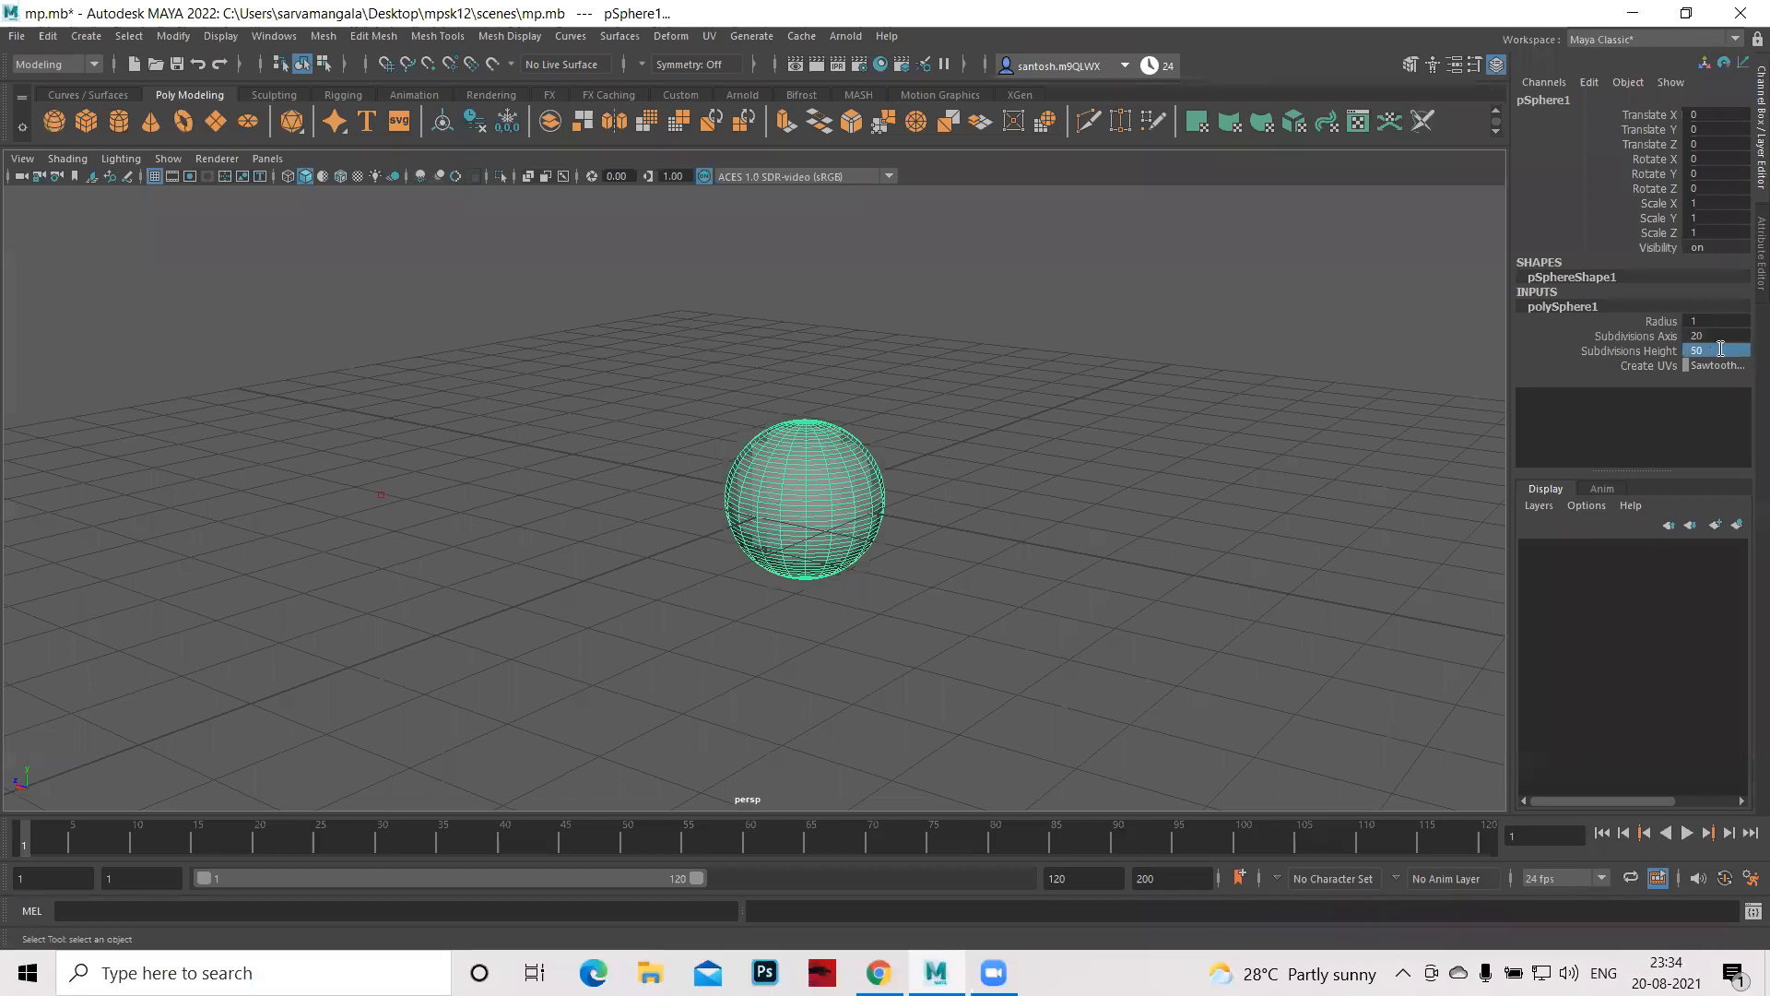
{"action": "key", "text": "BackSpace"}
{"action": "type", "text": "20"}
{"action": "key", "text": "Return"}
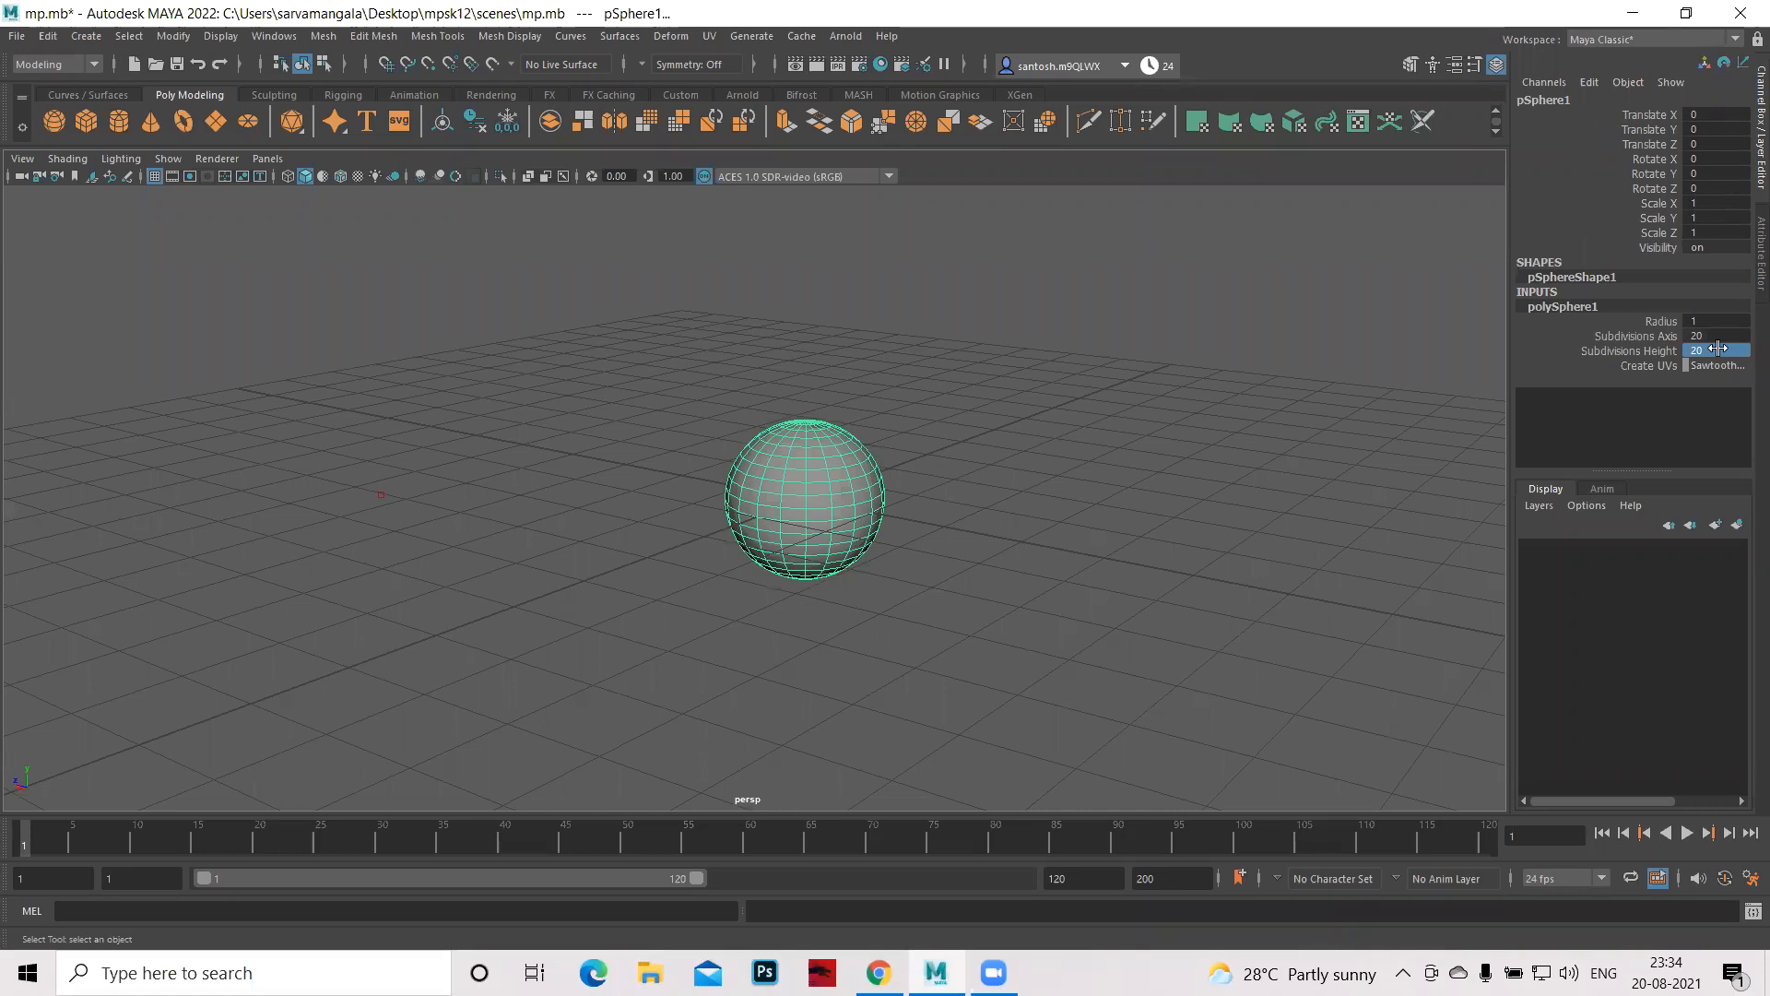
{"action": "left_click", "coordinate": [1549, 305]}
{"action": "double_click", "coordinate": [1552, 307]}
{"action": "left_click", "coordinate": [1547, 347]}
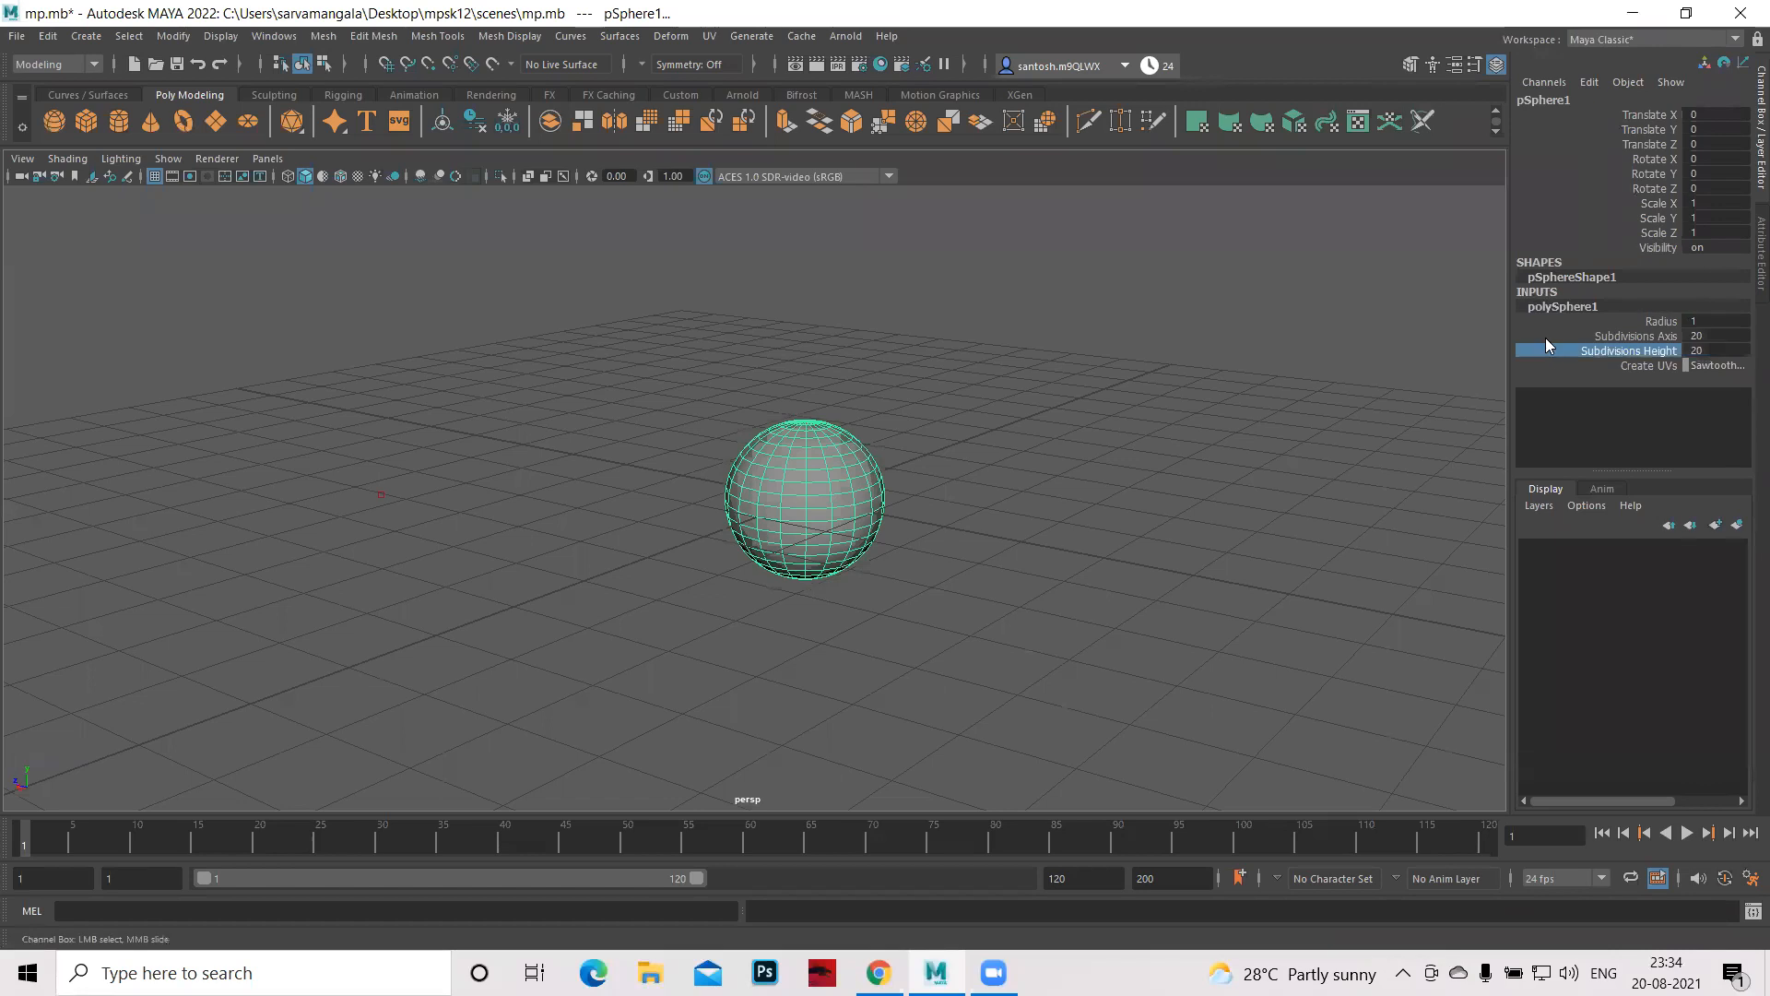
{"action": "left_click", "coordinate": [1554, 289]}
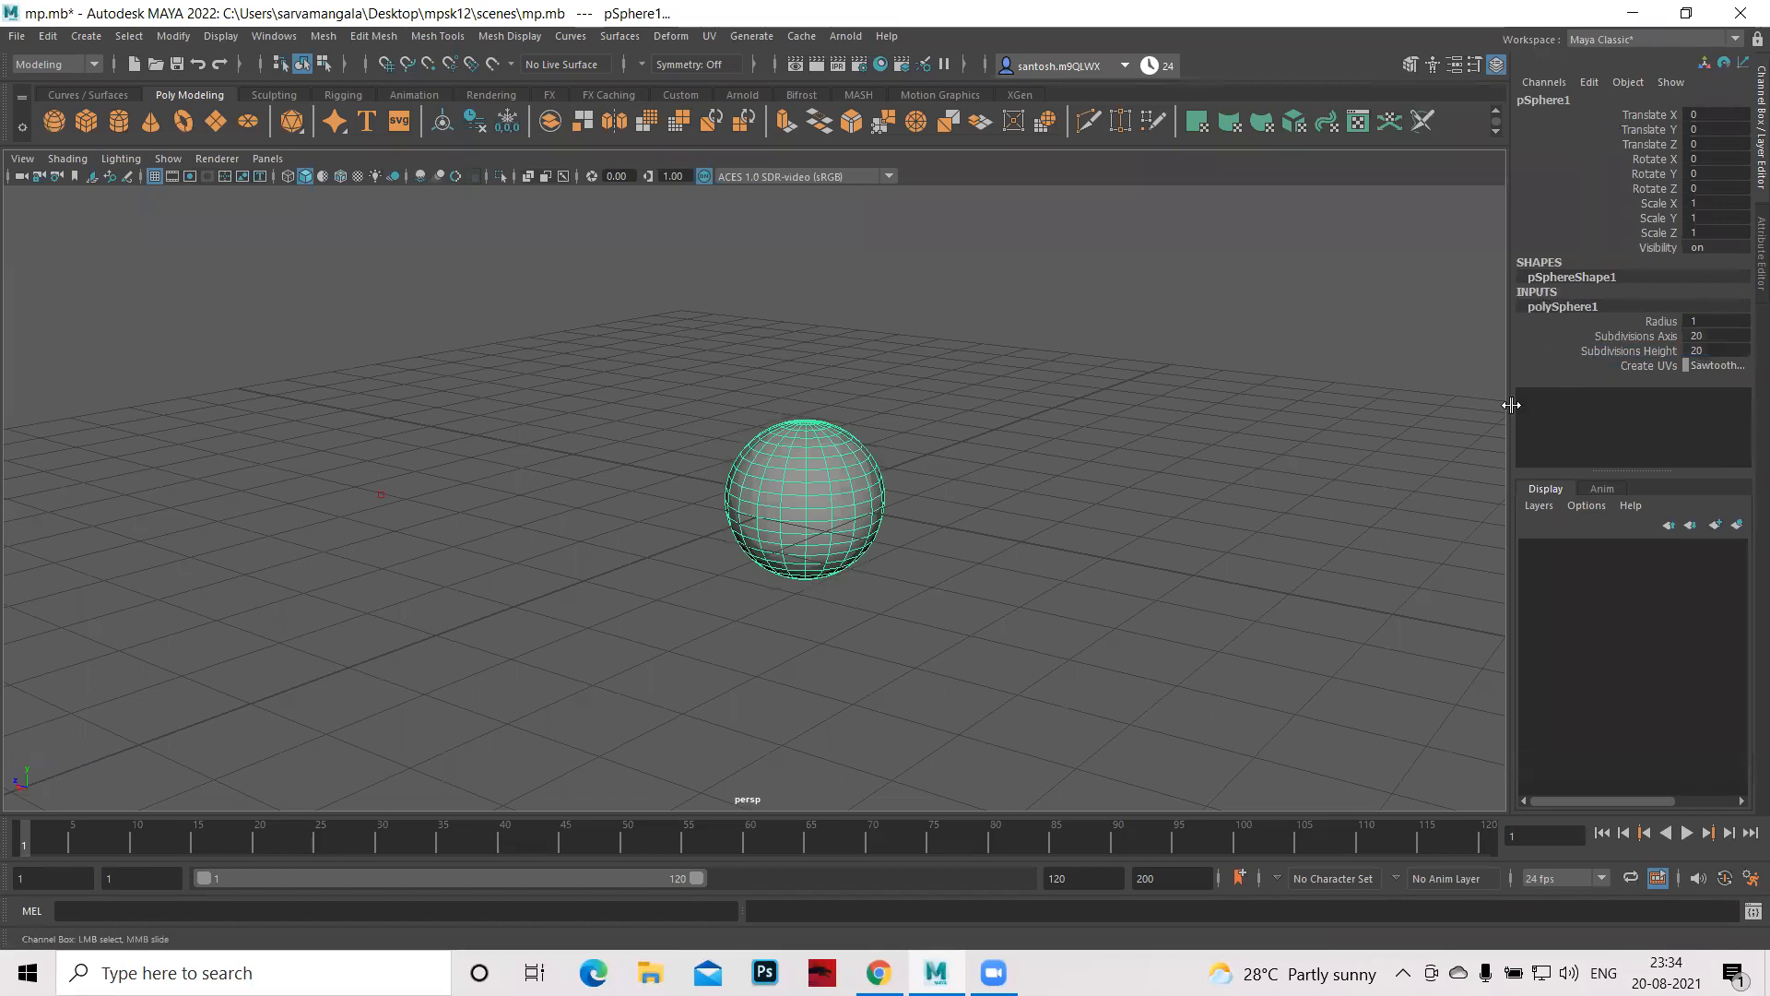
- Inspect the radius 1 sphere at closer range, both deselected and reselected
{"action": "right_click_drag", "start_coordinate": [854, 522], "coordinate": [1306, 625], "text": "alt"}
{"action": "scroll", "coordinate": [1306, 625], "scroll_direction": "up", "scroll_amount": 8}
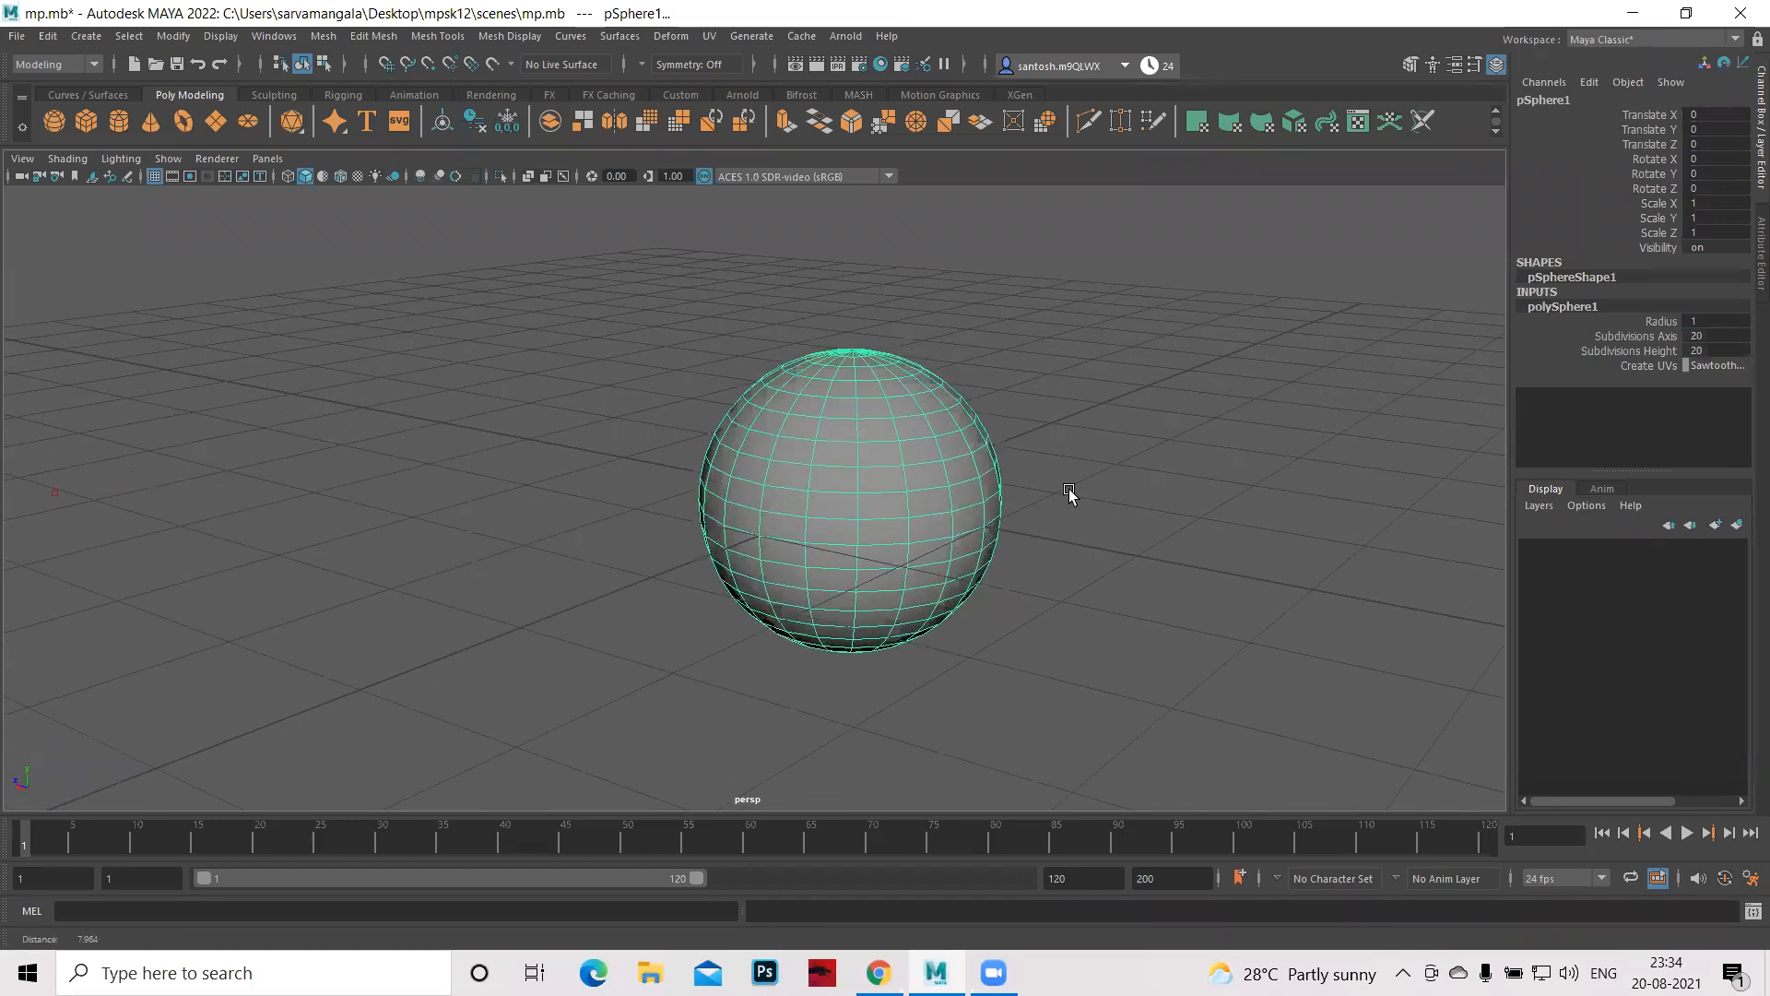
{"action": "middle_click_drag", "start_coordinate": [940, 510], "coordinate": [972, 569], "text": "alt"}
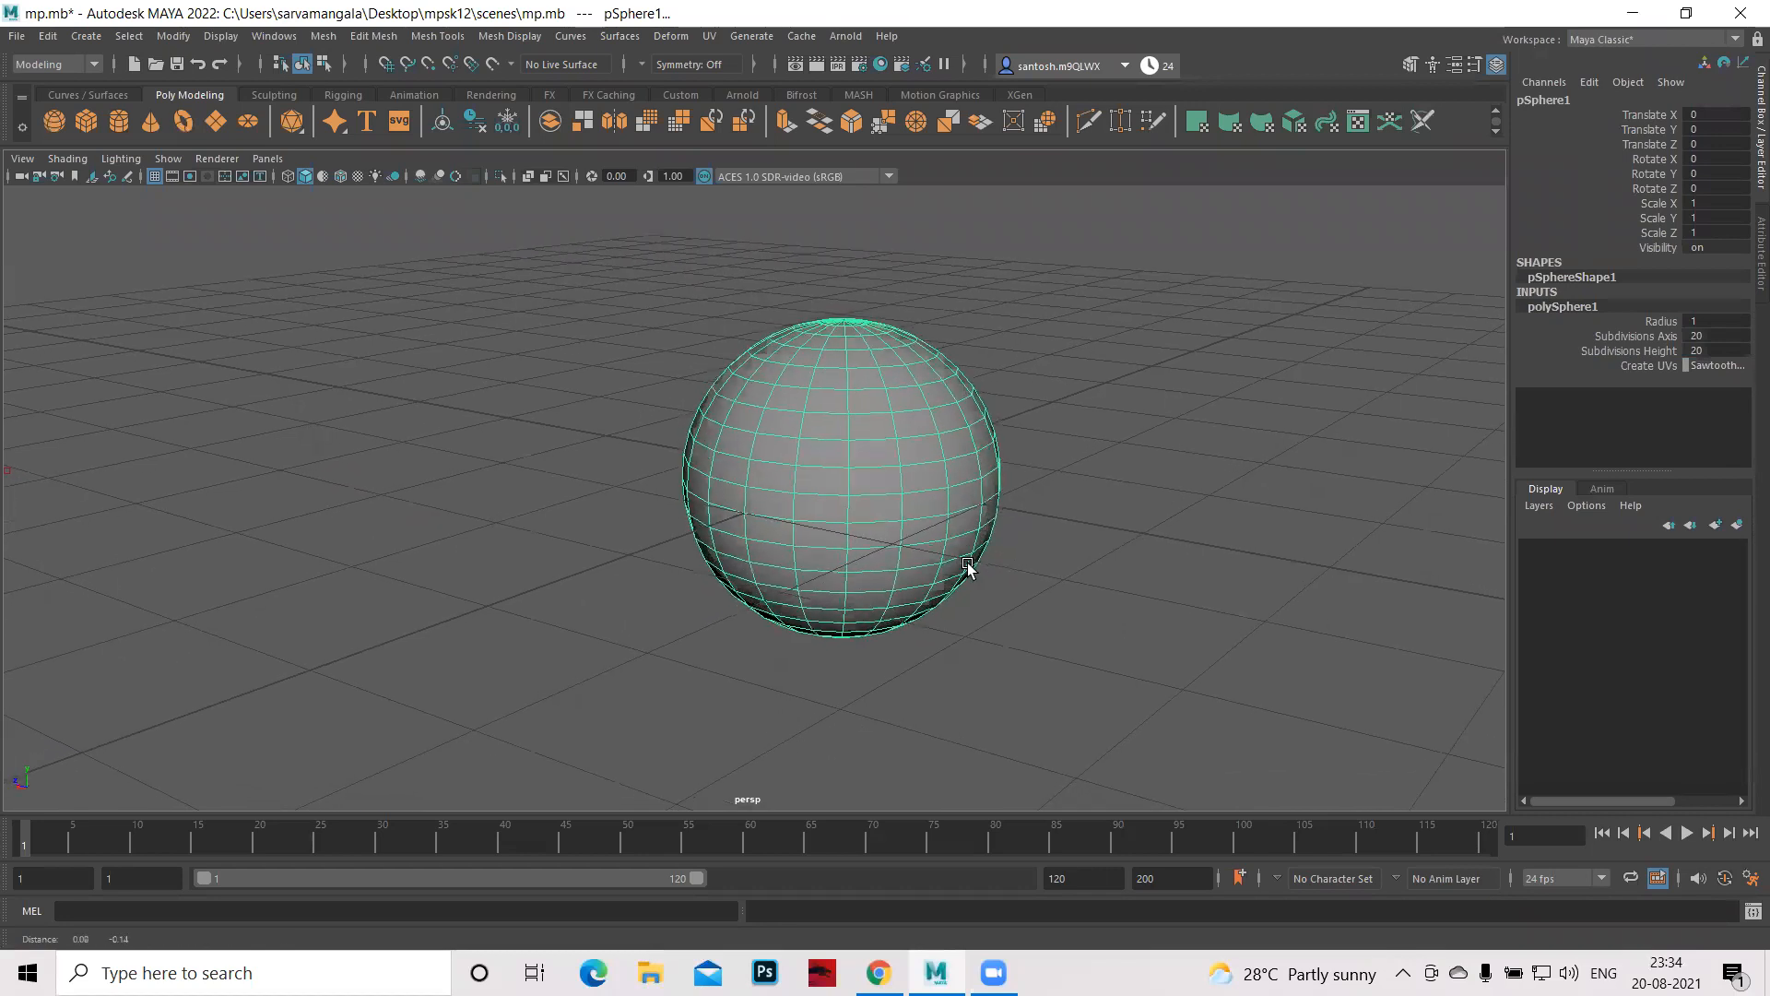
{"action": "scroll", "coordinate": [946, 558], "scroll_direction": "up", "scroll_amount": 5}
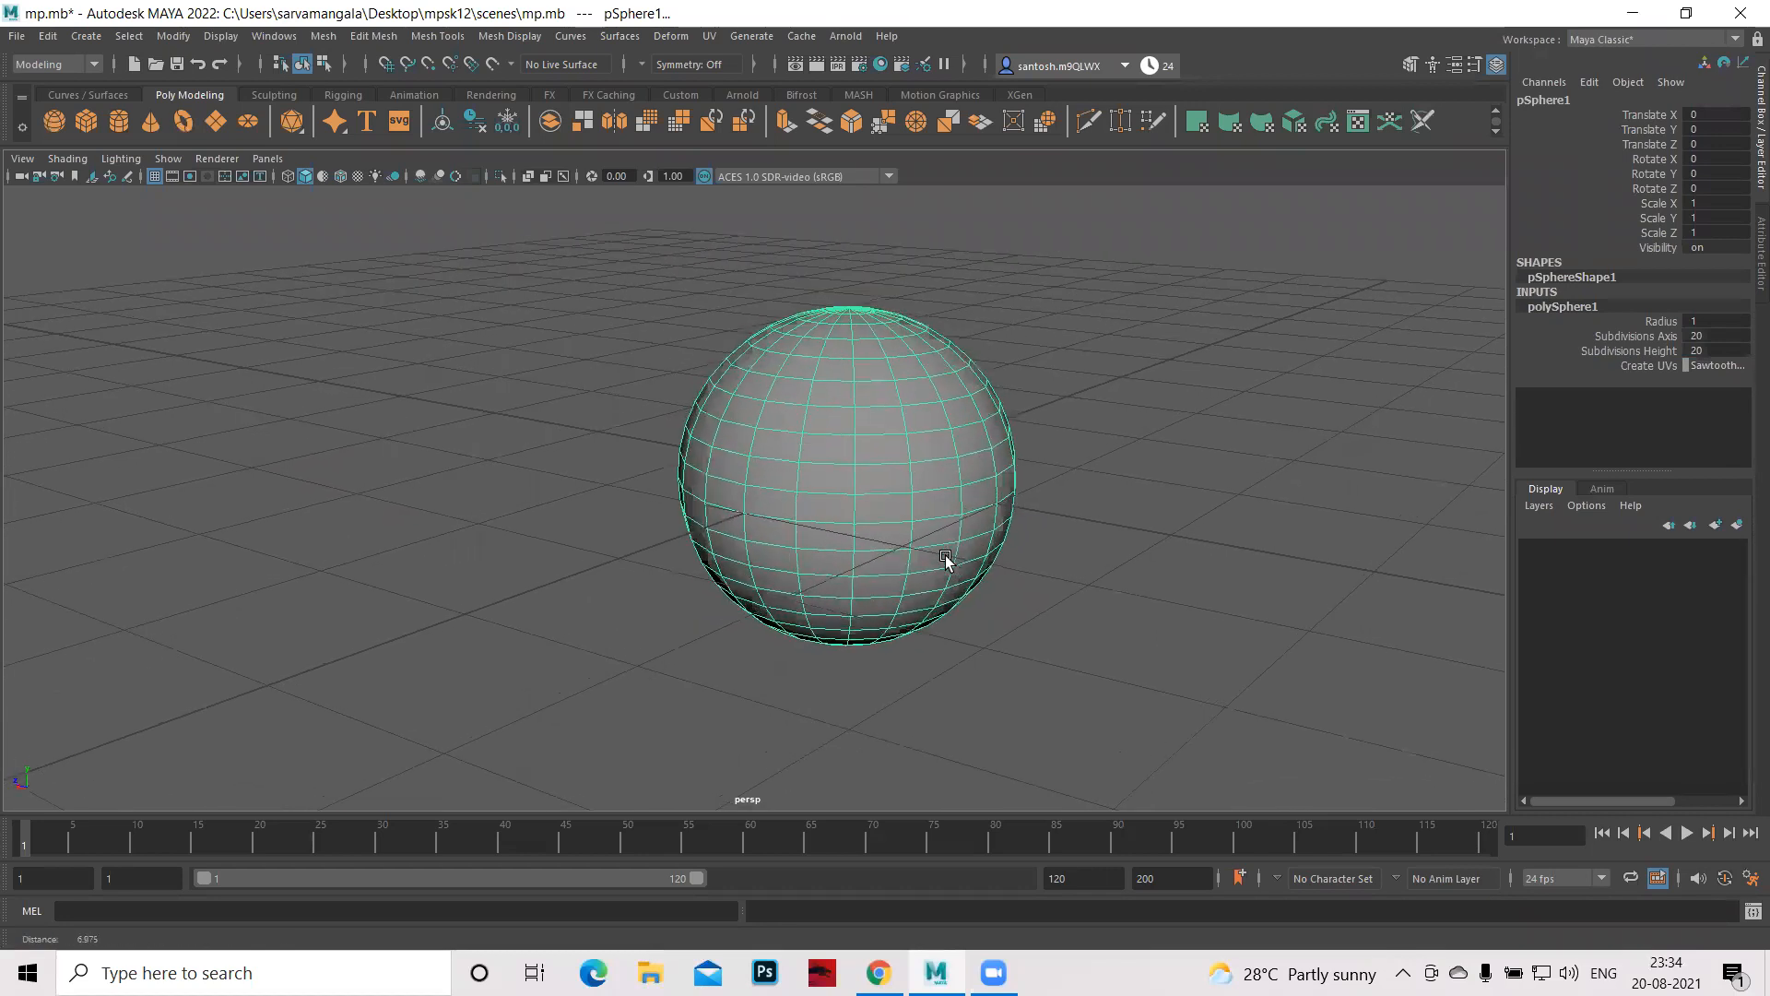
{"action": "left_click", "coordinate": [466, 424]}
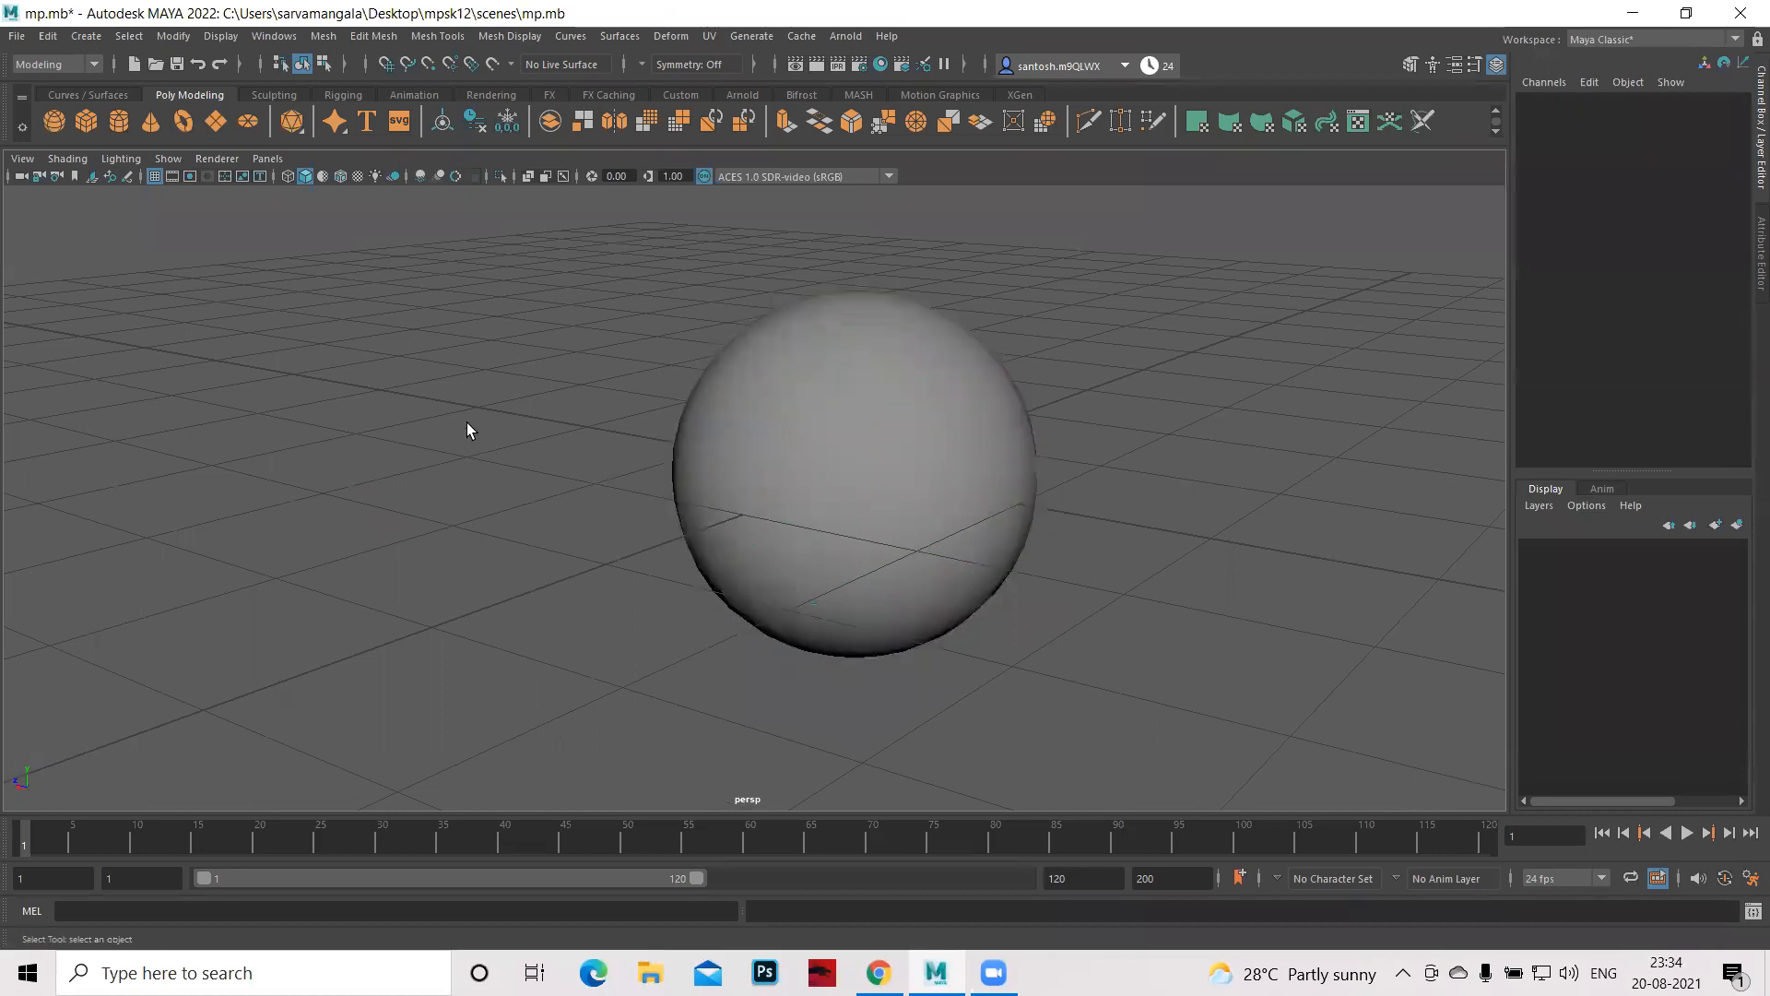
{"action": "left_click", "coordinate": [839, 496]}
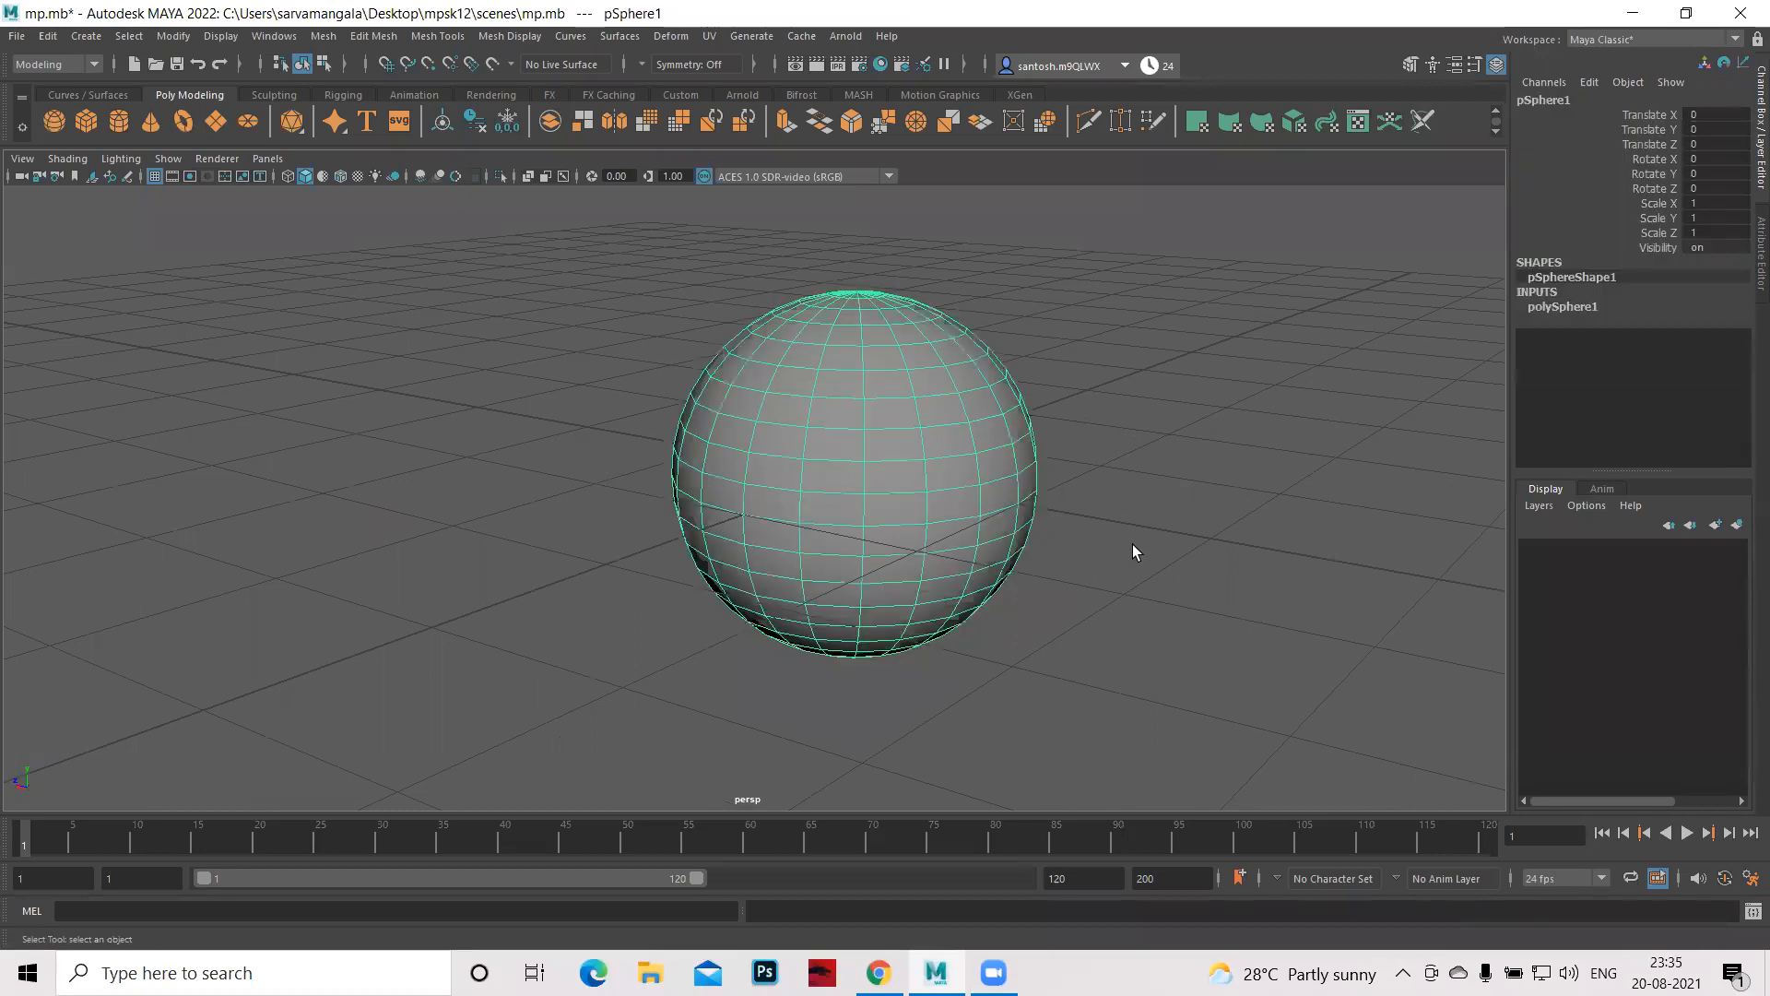
- Compare the selected sphere's rough and smooth mesh display up close, and return it to rough display
{"action": "key", "text": "1"}
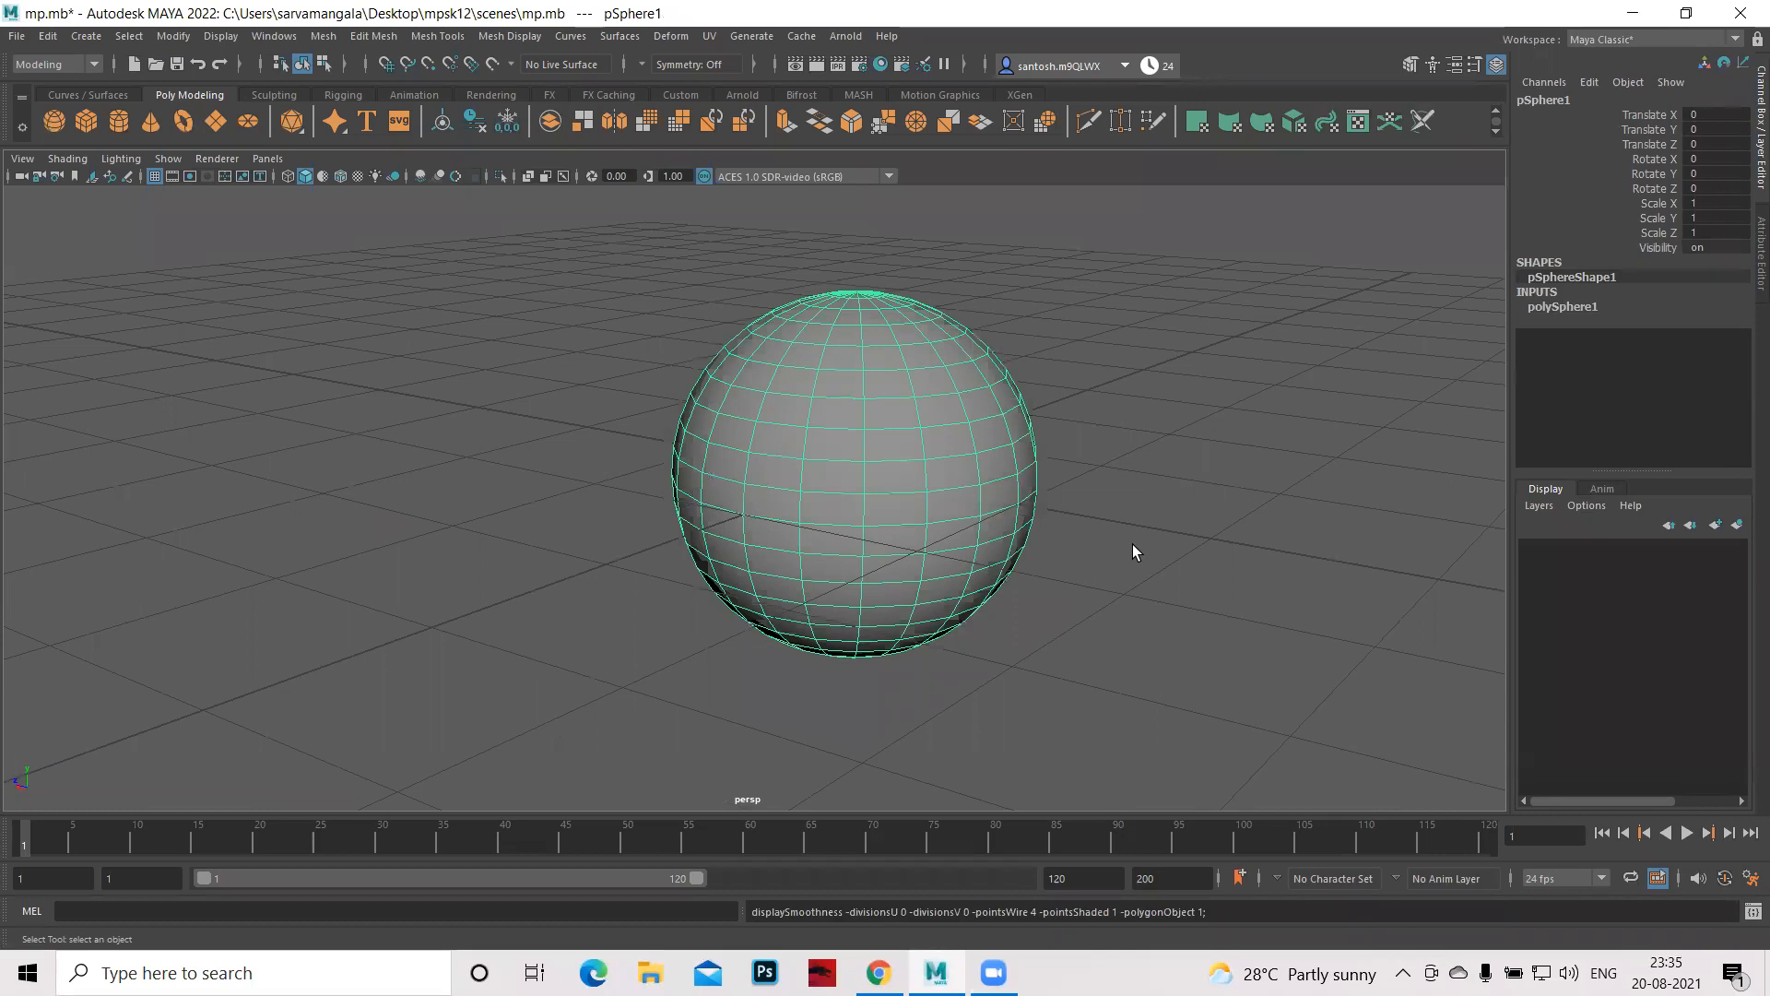
{"action": "key", "text": "3"}
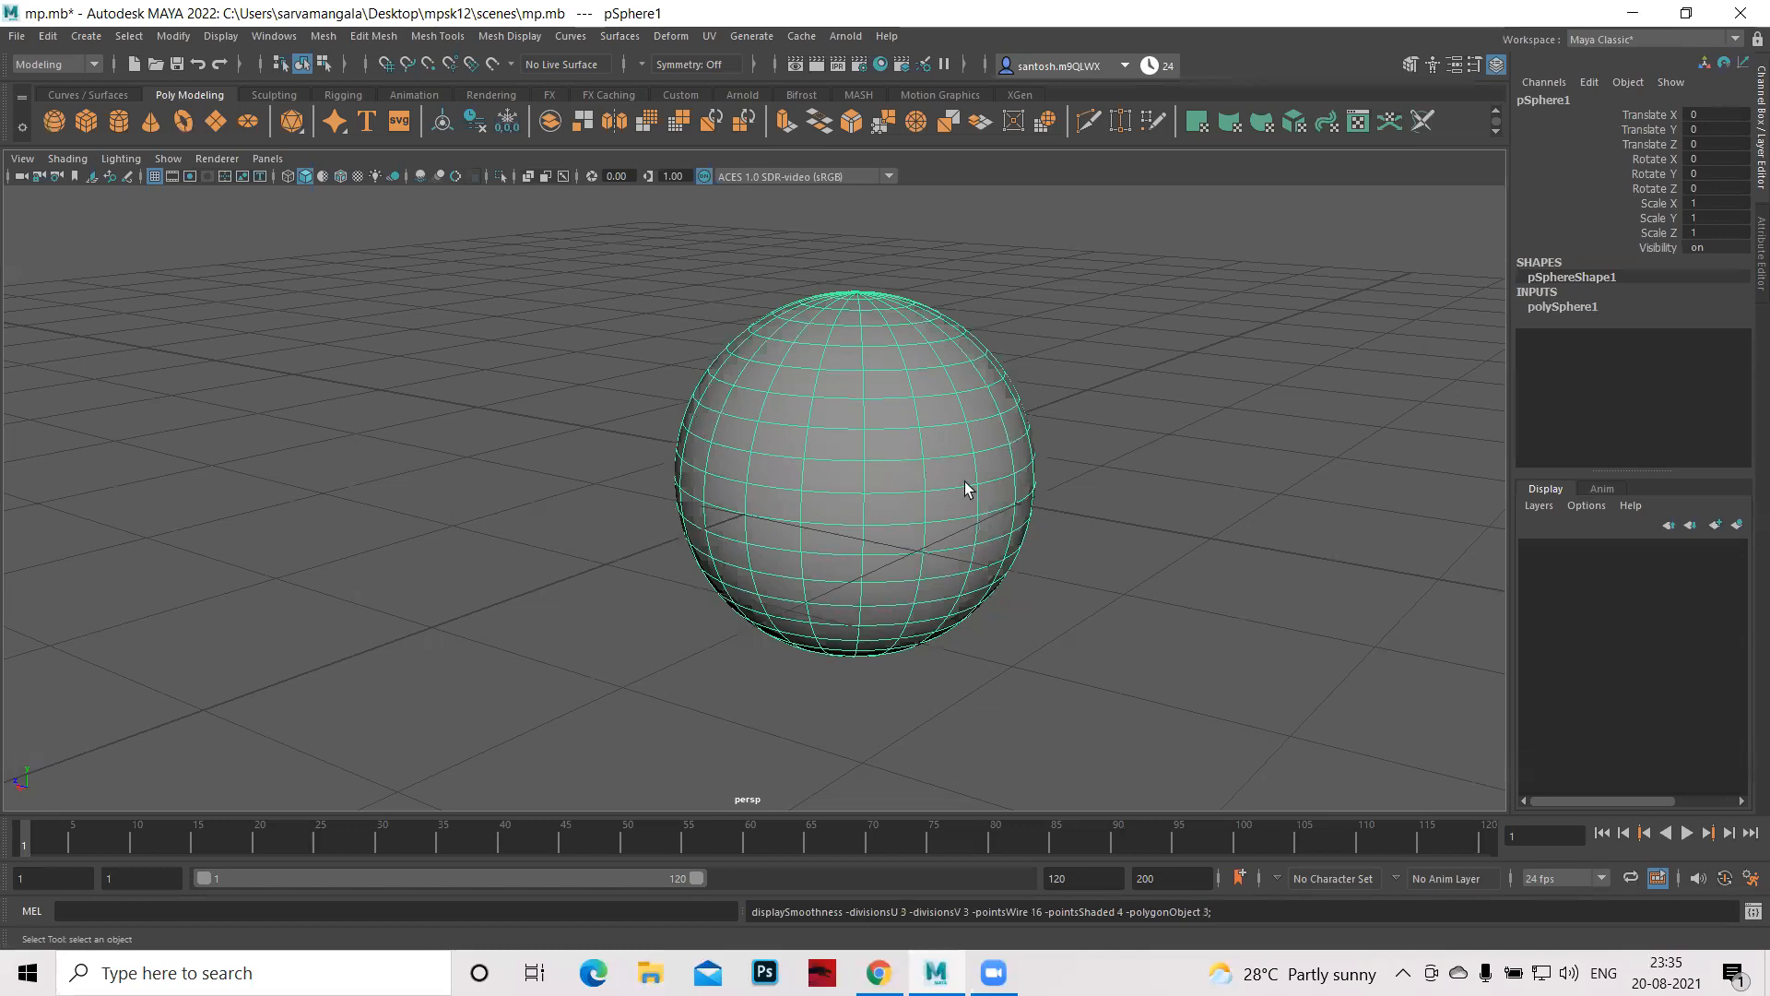
{"action": "right_click_drag", "start_coordinate": [1119, 476], "coordinate": [1279, 541], "text": "alt"}
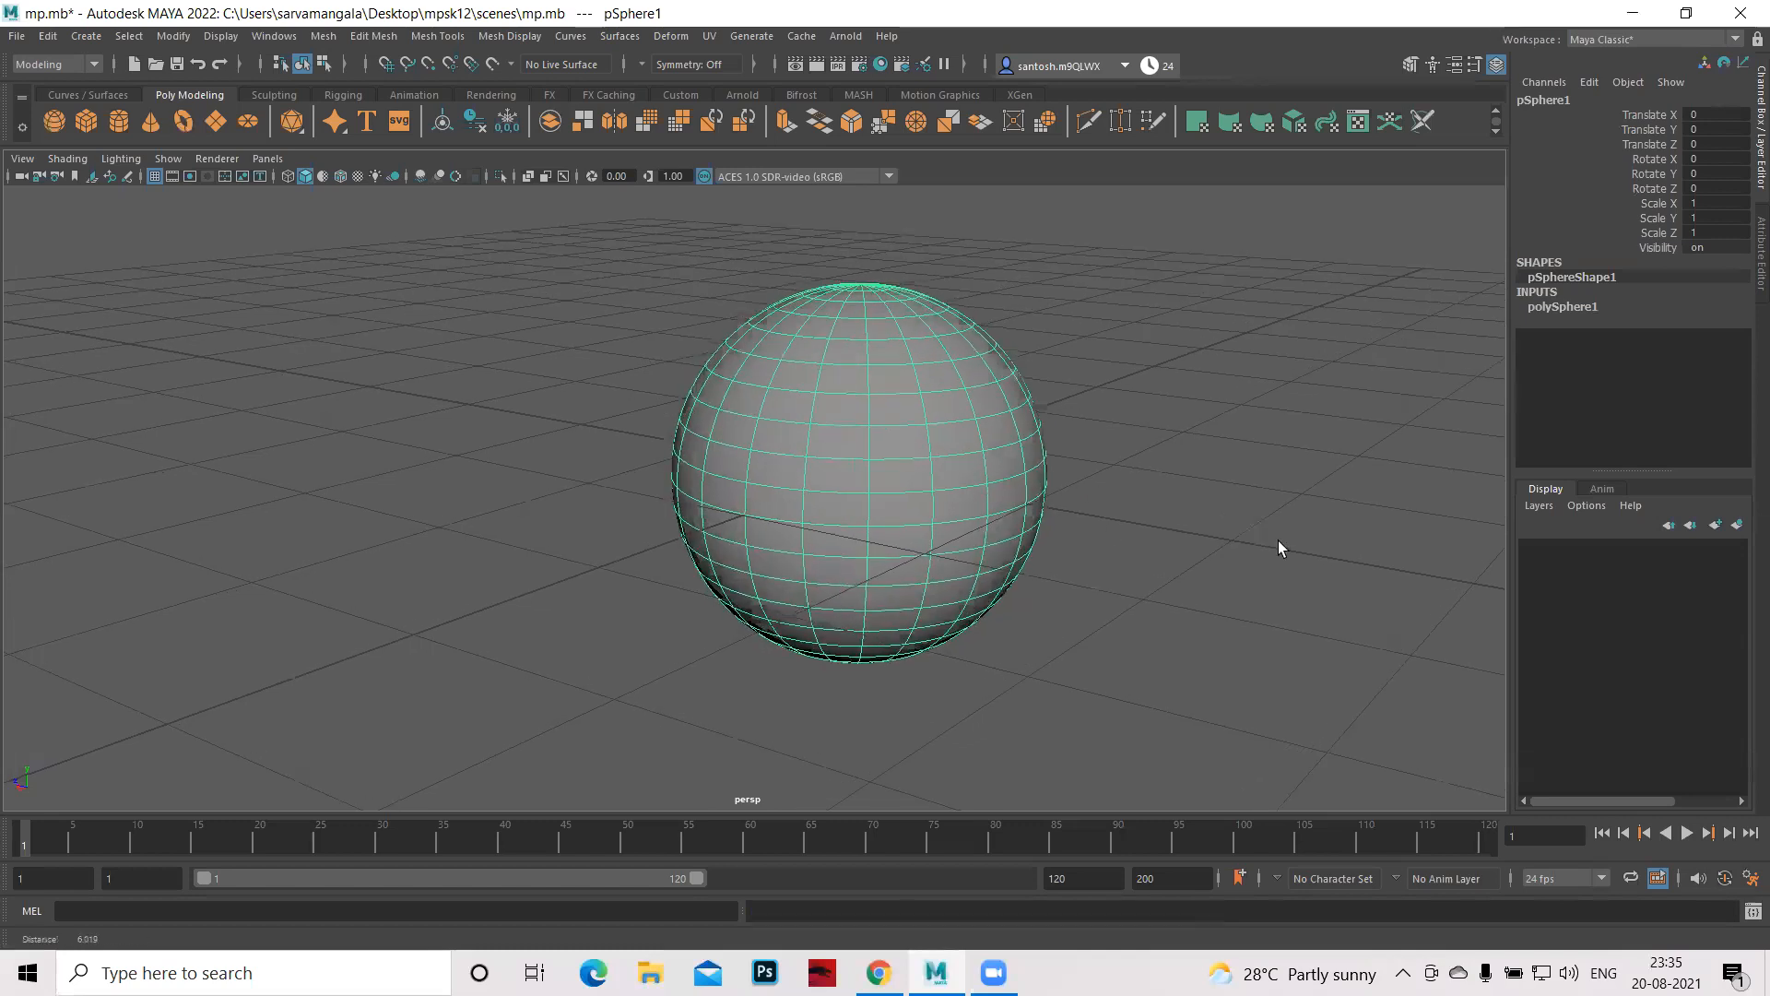
{"action": "scroll", "coordinate": [1279, 541], "scroll_direction": "up", "scroll_amount": 3}
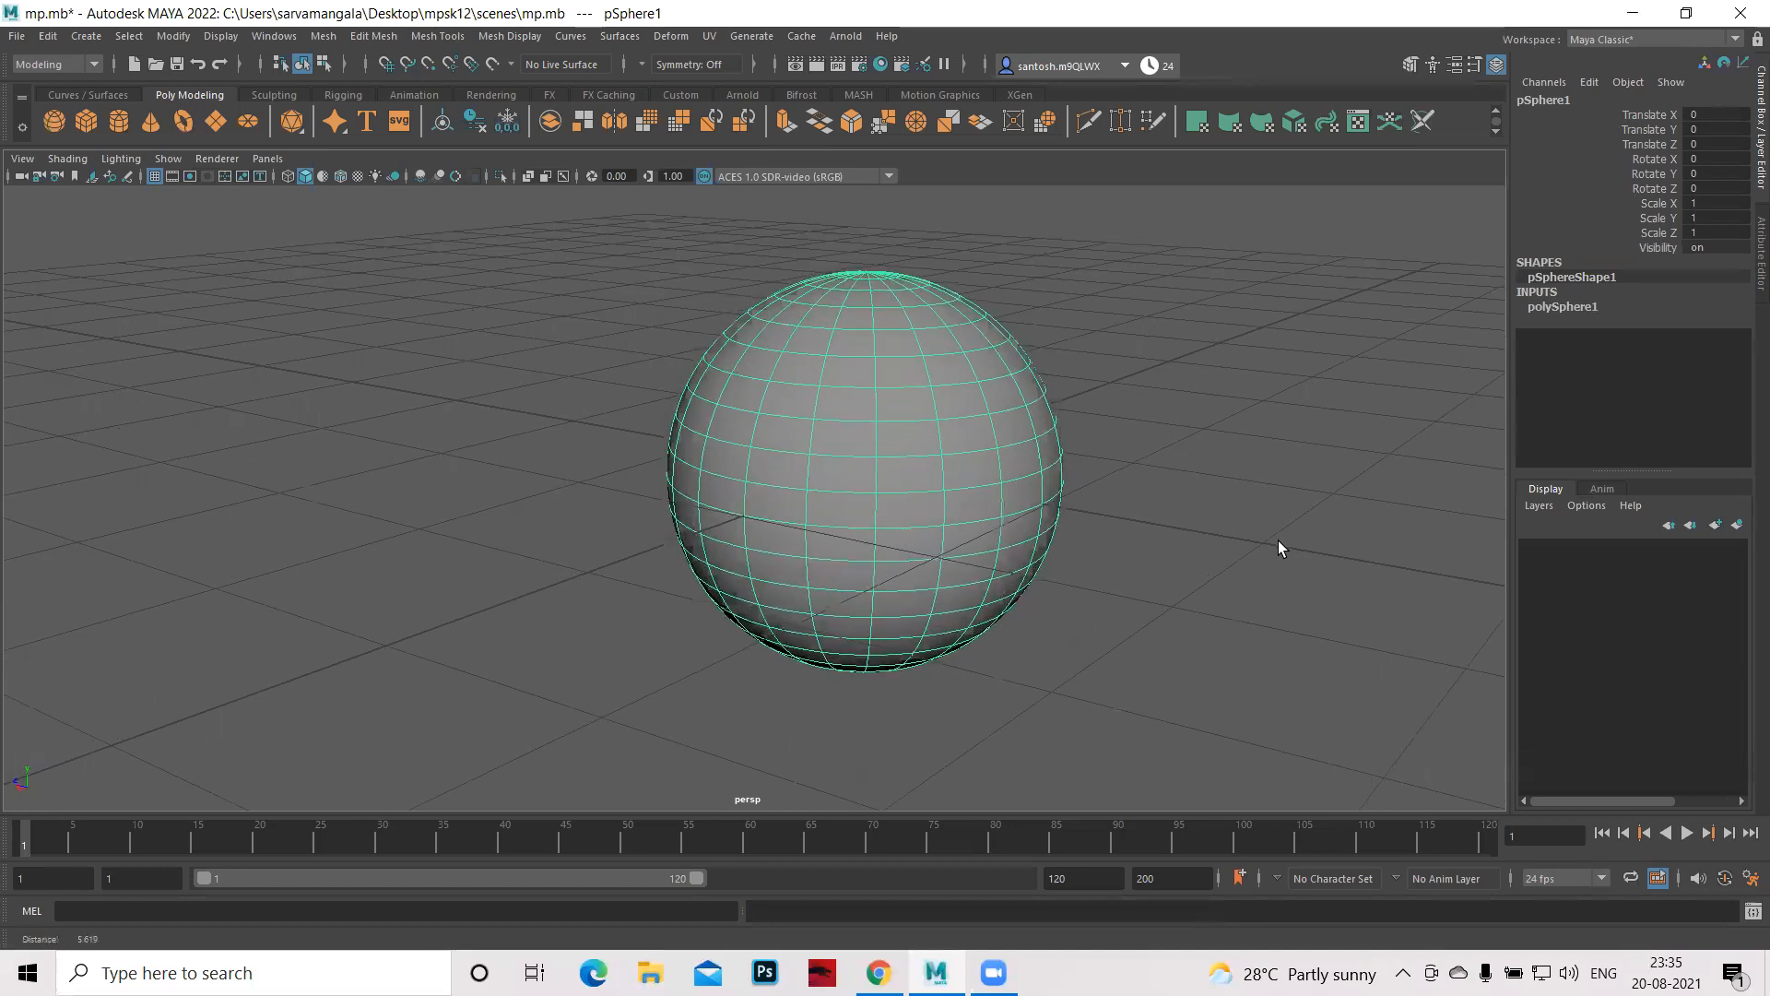
{"action": "scroll", "coordinate": [1278, 540], "scroll_direction": "up", "scroll_amount": 6}
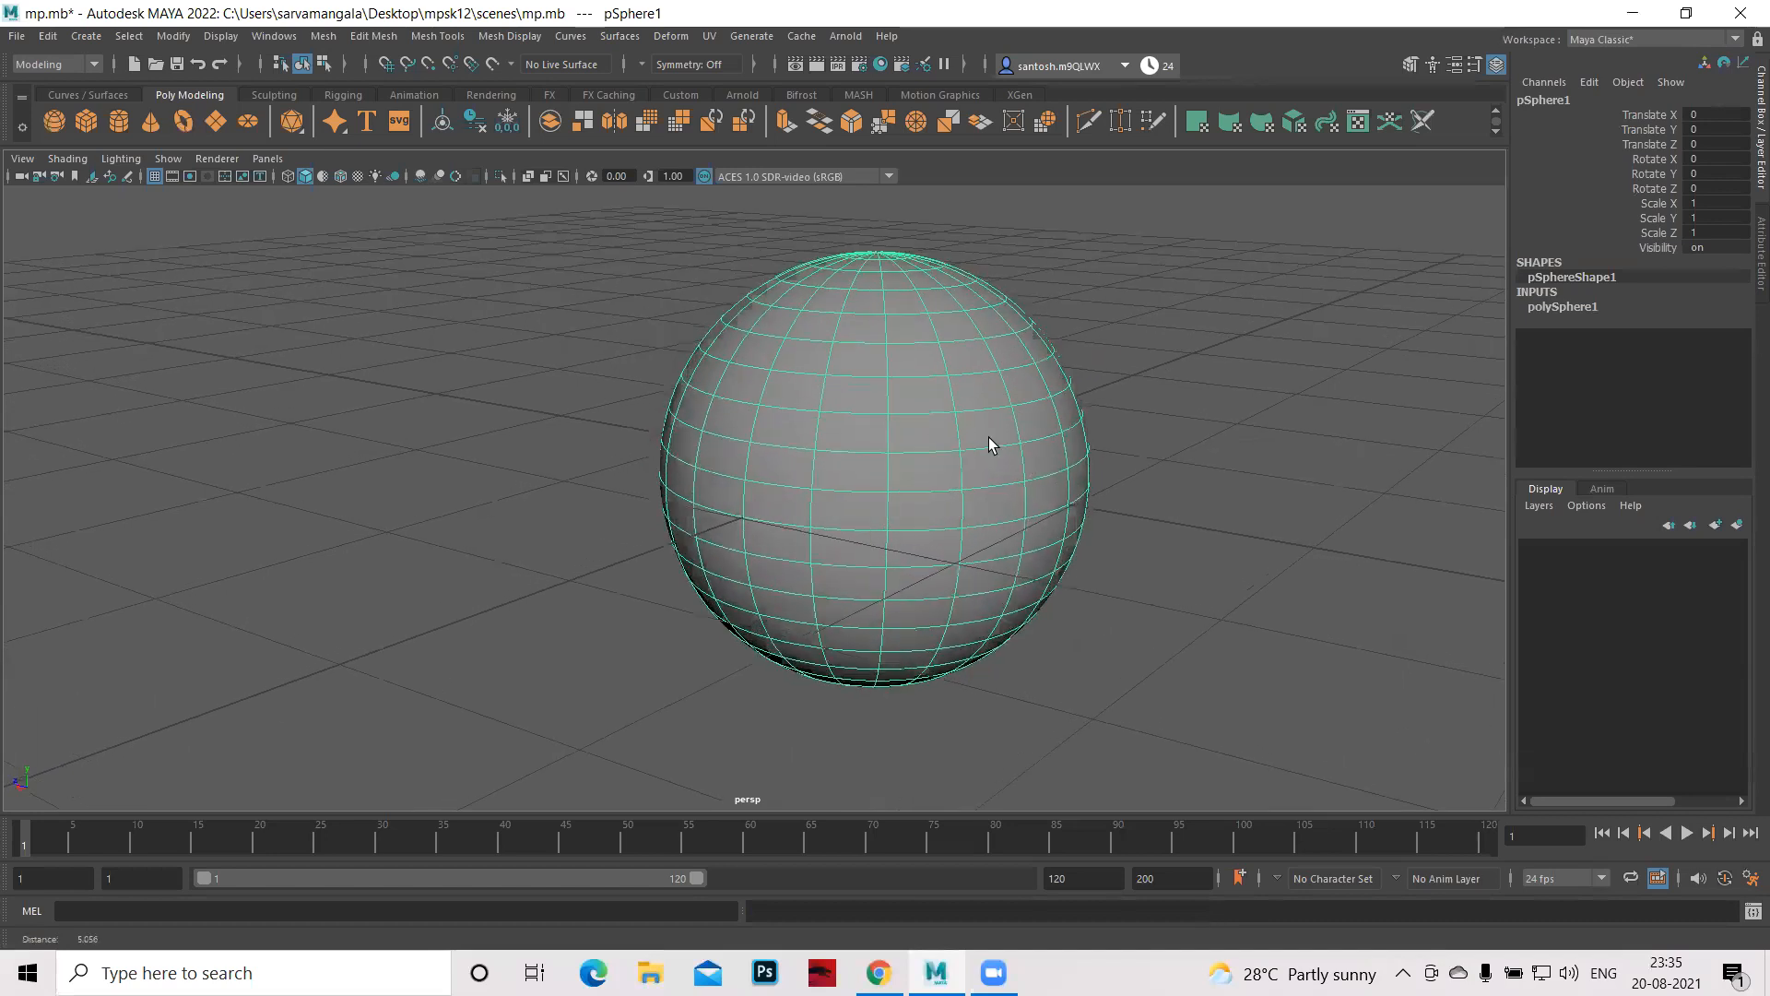
{"action": "scroll", "coordinate": [1001, 428], "scroll_direction": "up", "scroll_amount": 1}
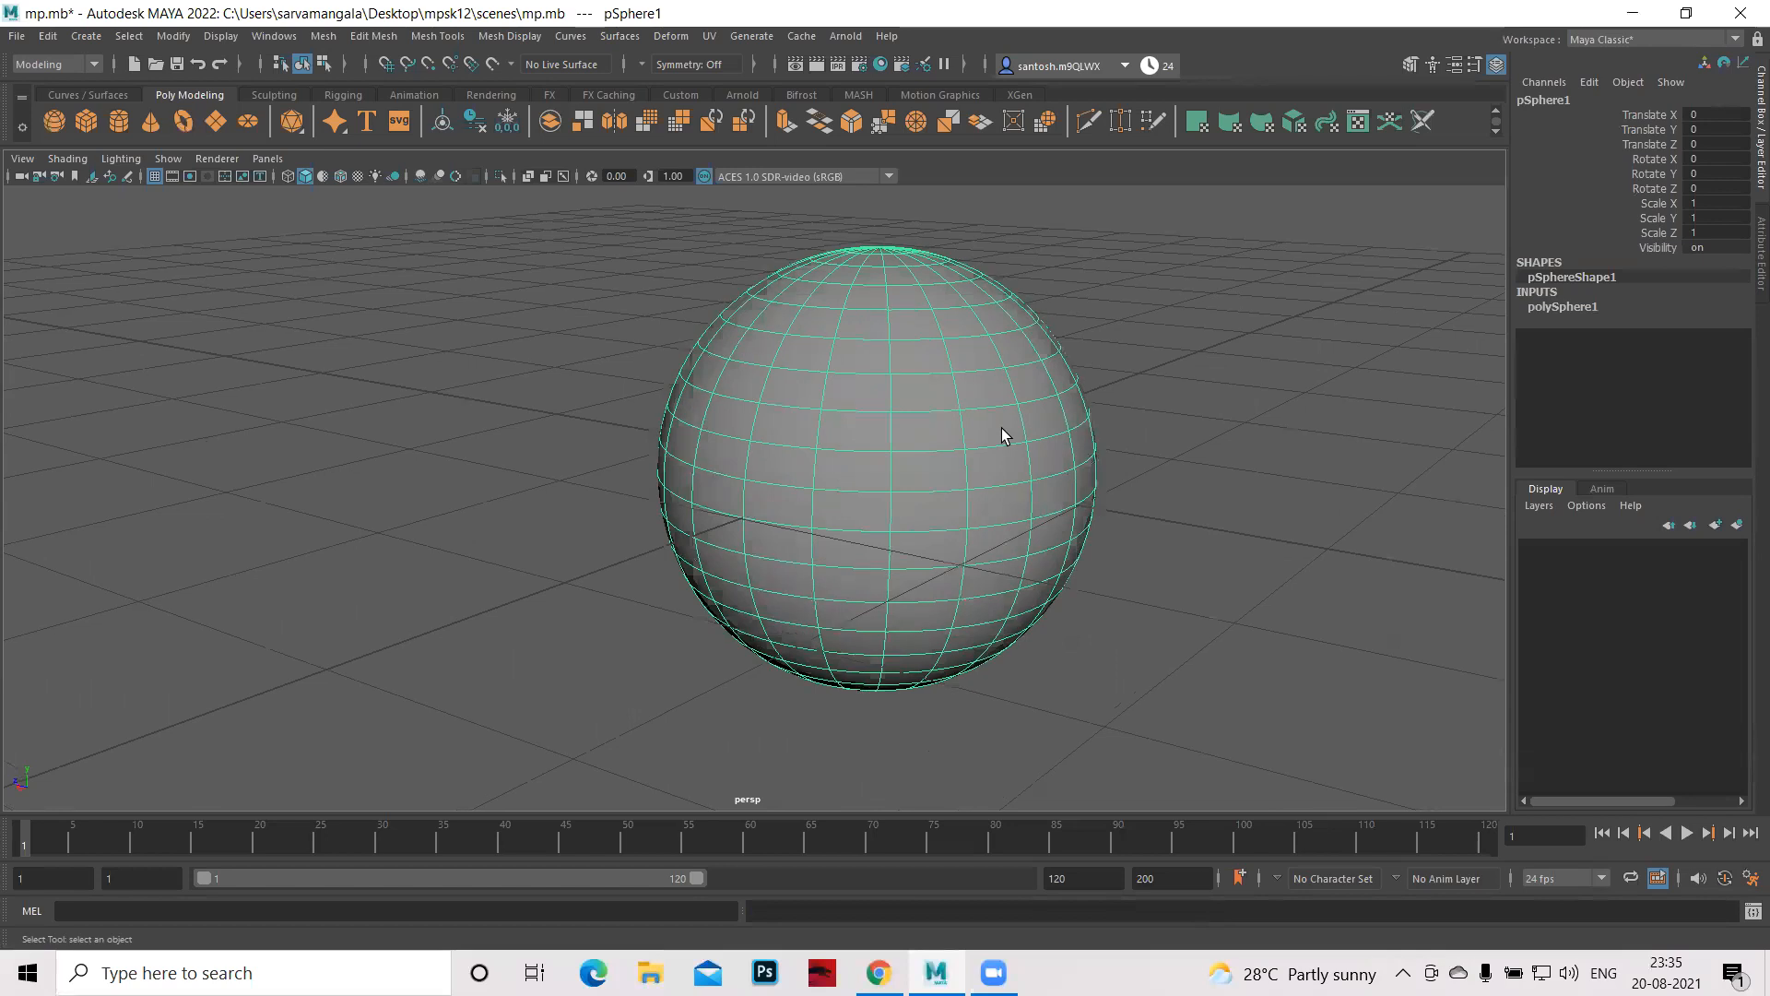
{"action": "key", "text": "1"}
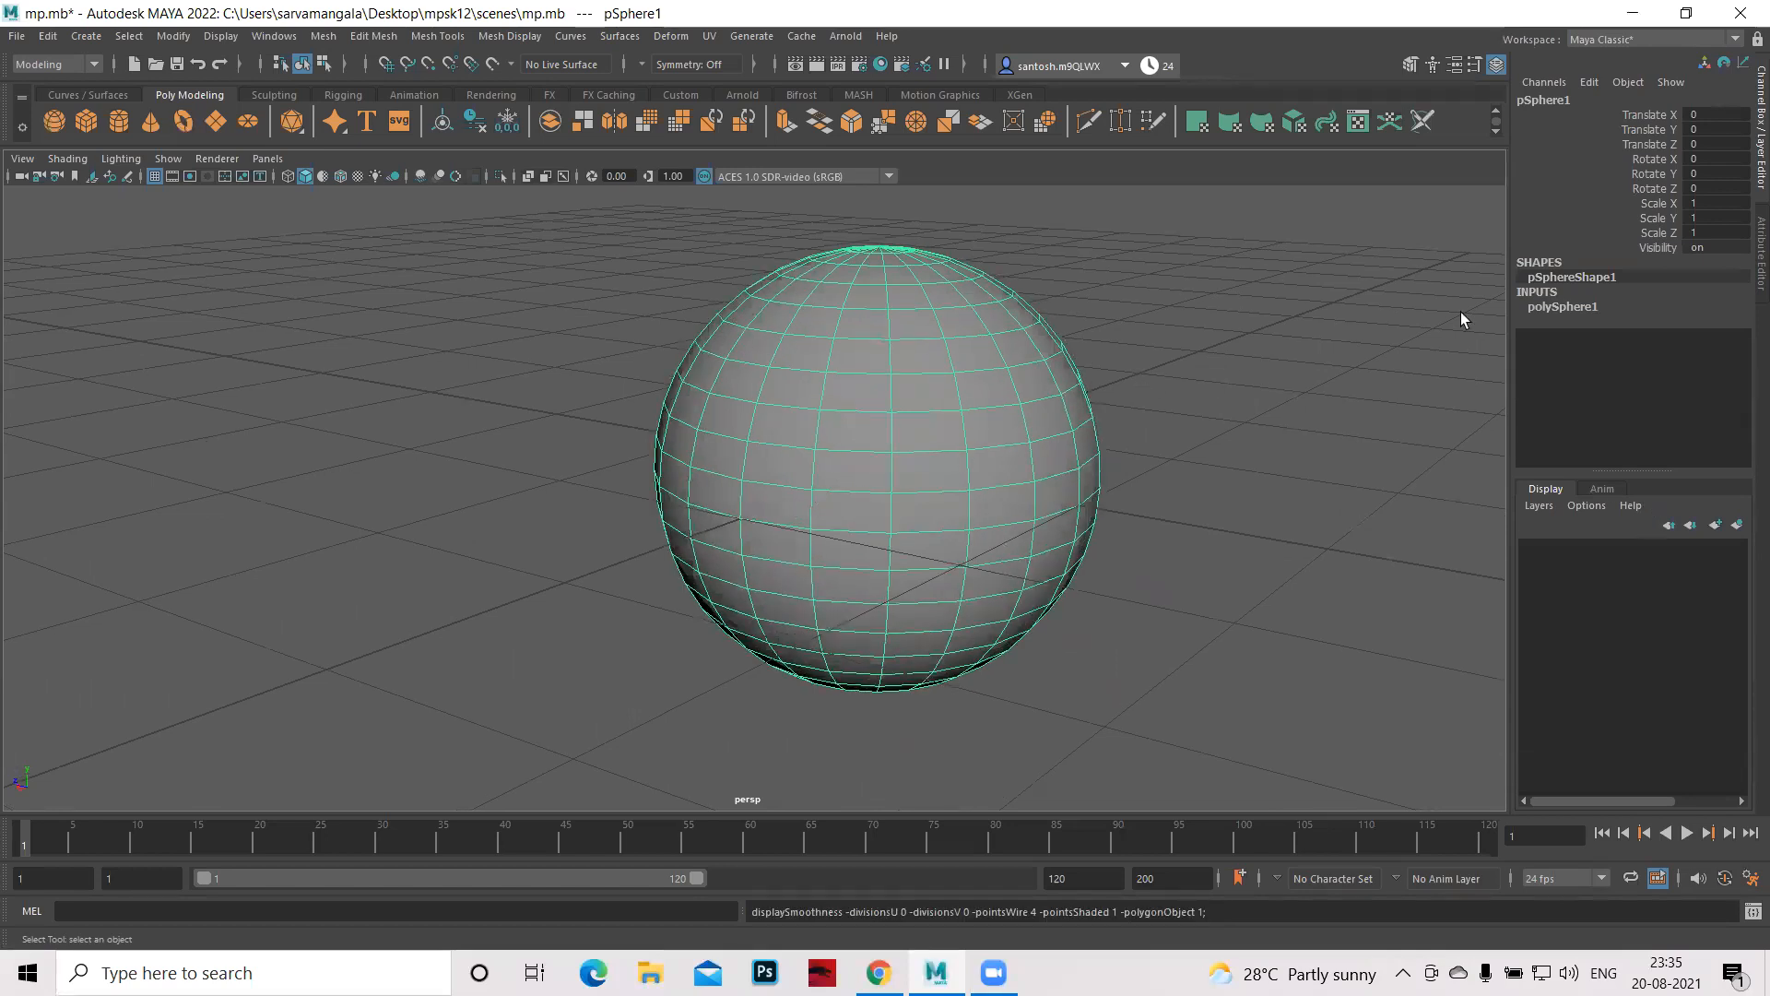
- Set the polygon sphere's axis subdivisions to 7 in its creation inputs
{"action": "left_click", "coordinate": [1558, 305]}
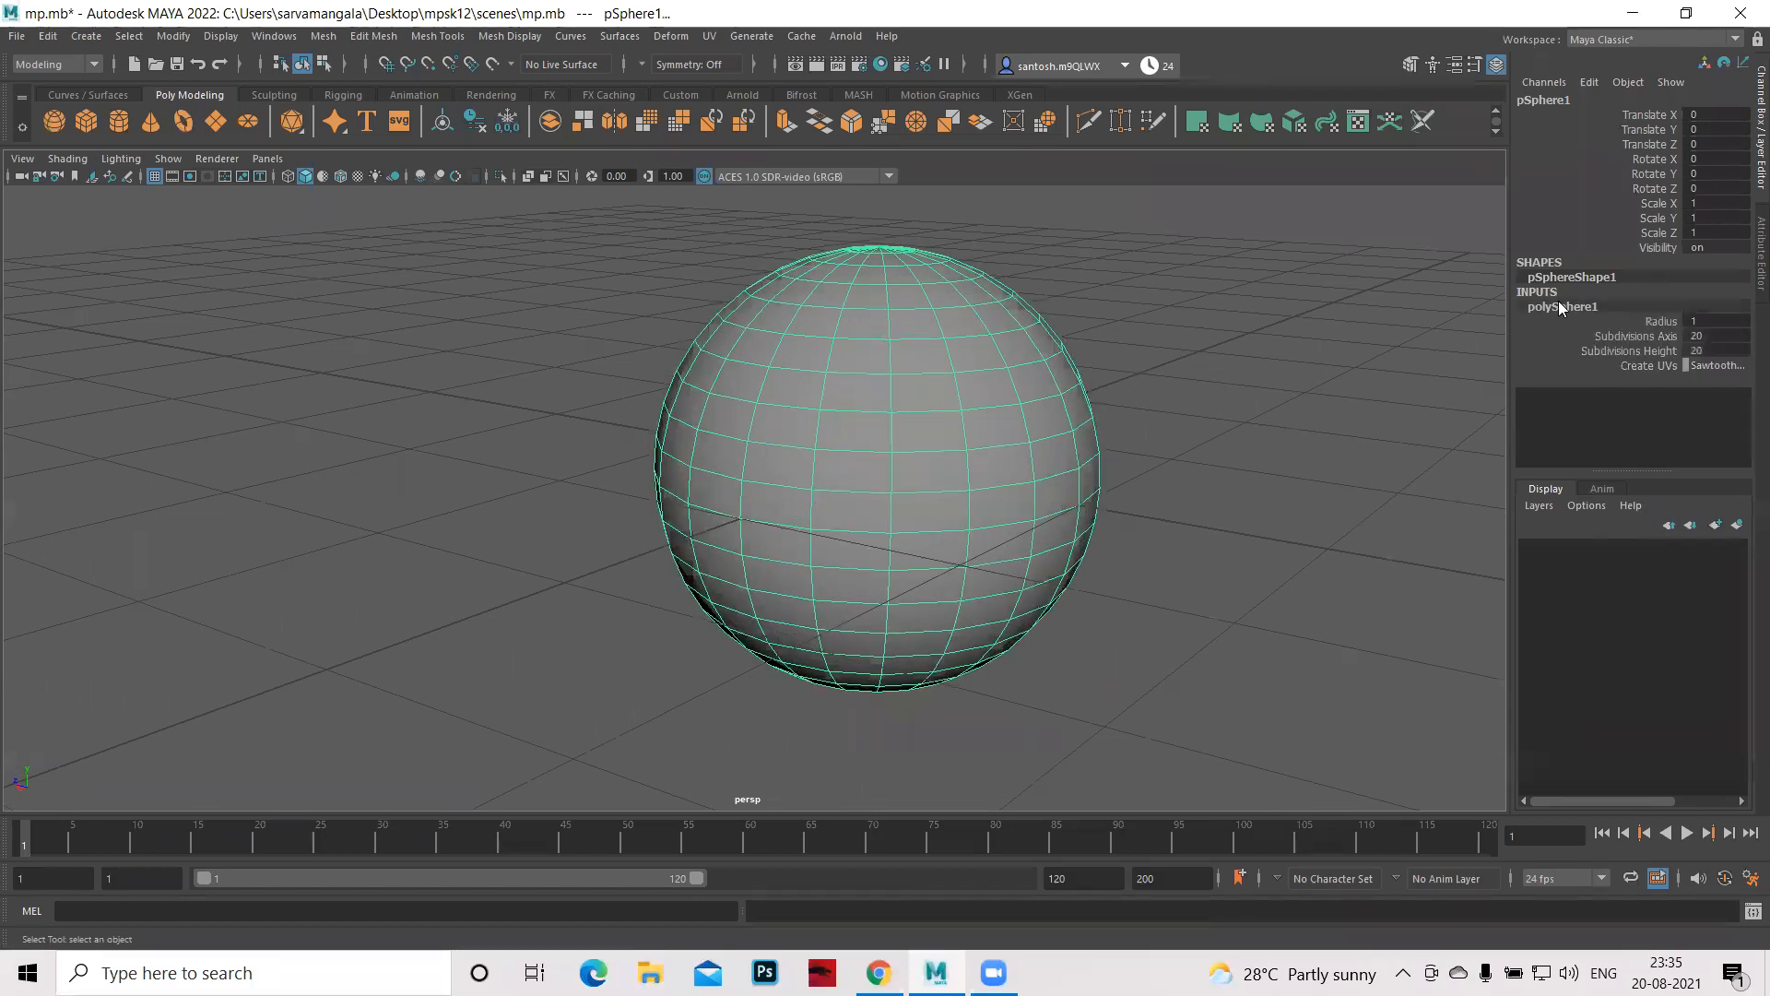
{"action": "left_click", "coordinate": [1700, 336]}
{"action": "type", "text": "14"}
{"action": "key", "text": "Return"}
{"action": "key", "text": "Down"}
{"action": "key", "text": "Down"}
{"action": "key", "text": "Down"}
{"action": "key", "text": "Down"}
{"action": "key", "text": "Down"}
{"action": "key", "text": "Down"}
{"action": "key", "text": "Down"}
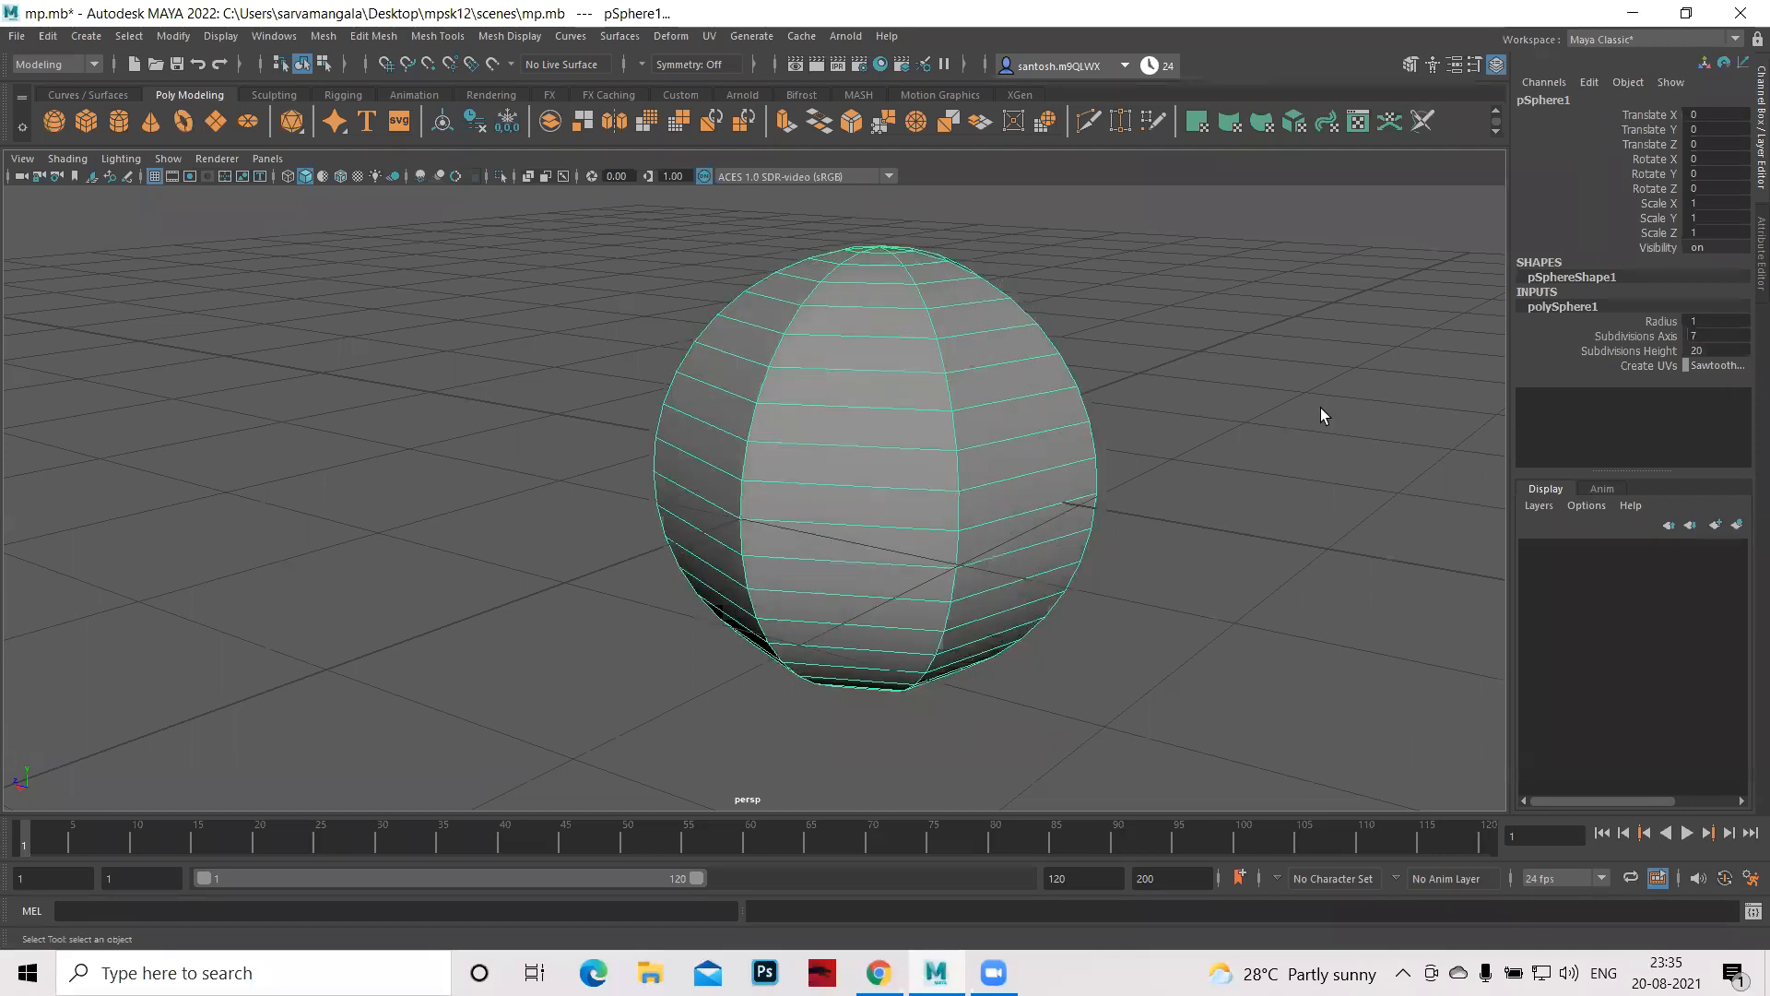
- Preview the sphere with 7 axis subdivisions in smooth display without its selection, and undo the smoothing
{"action": "key", "text": "3"}
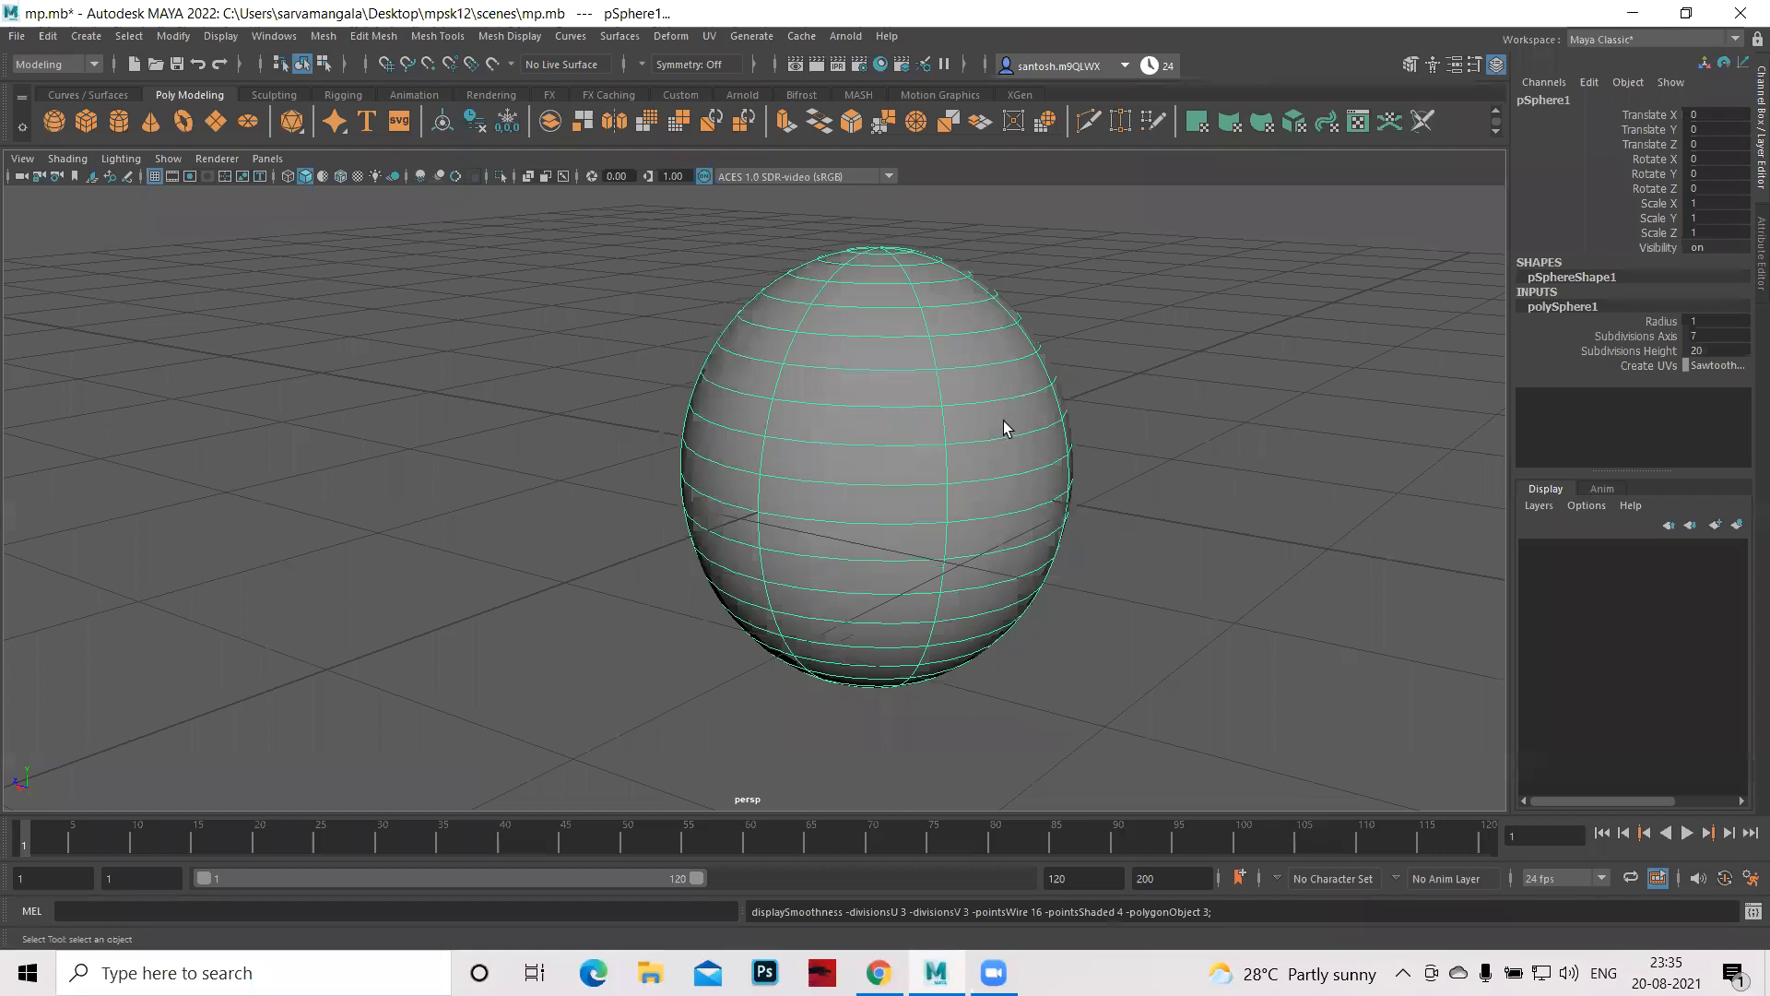
{"action": "left_click", "coordinate": [1290, 400]}
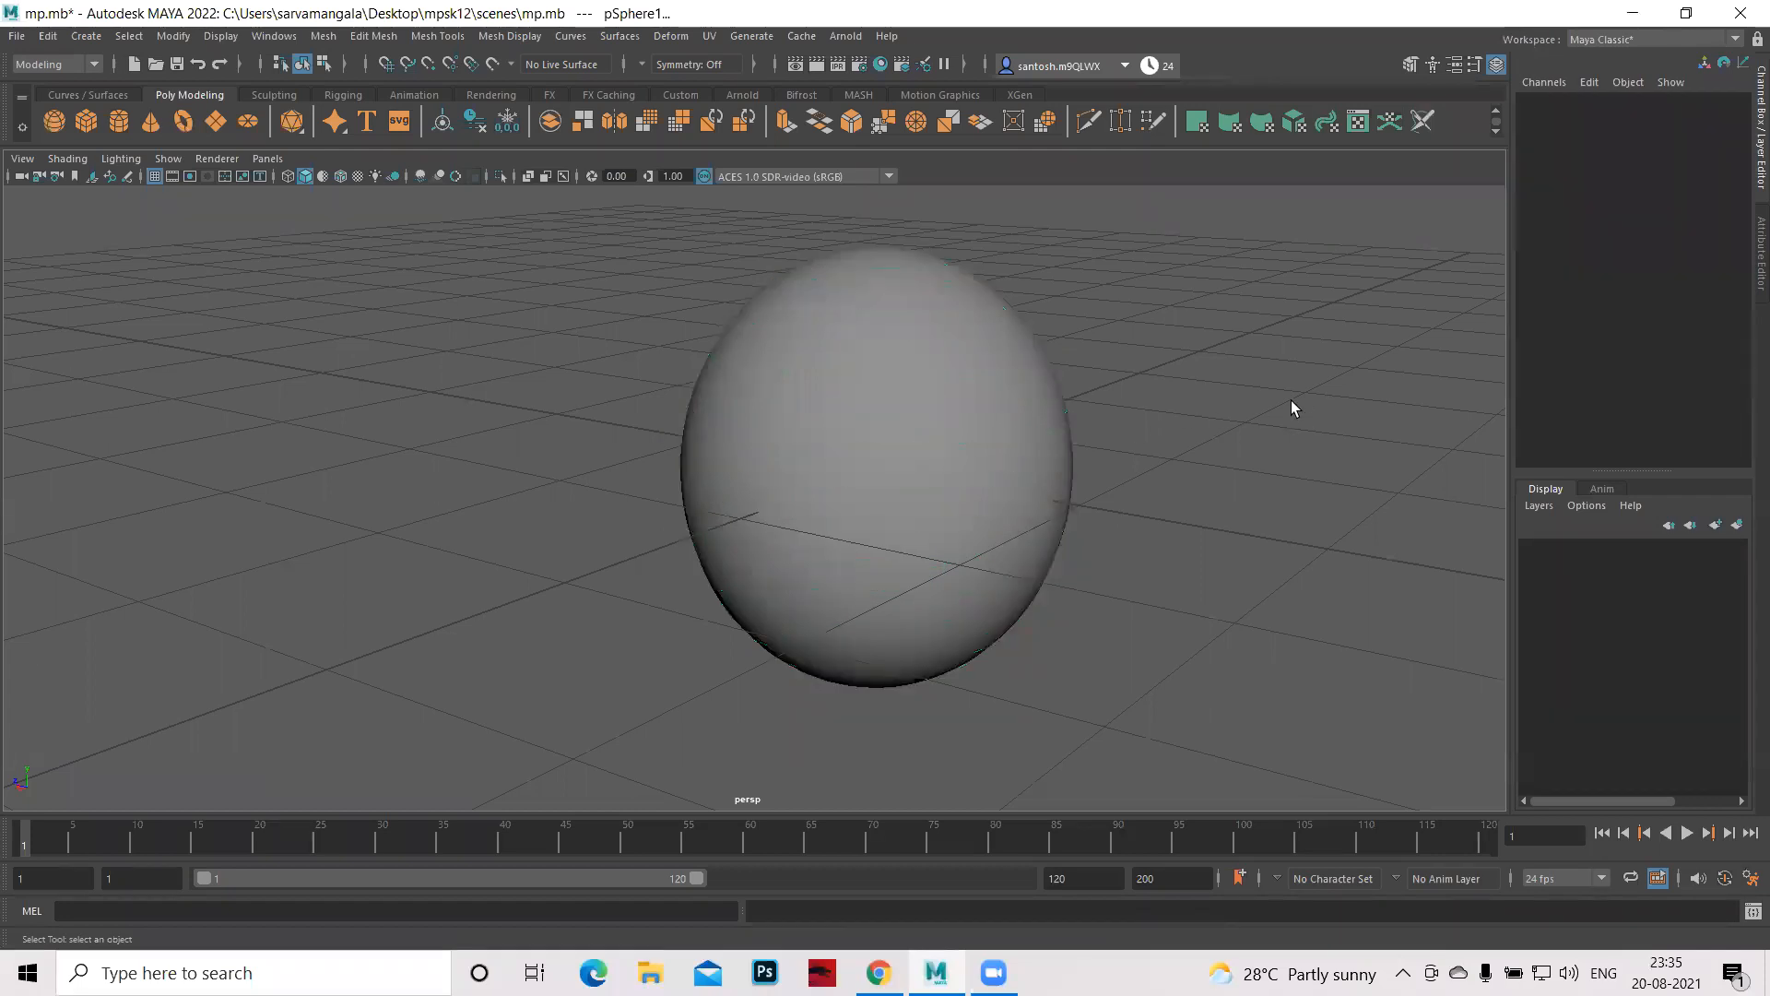
{"action": "key", "text": "ctrl+z"}
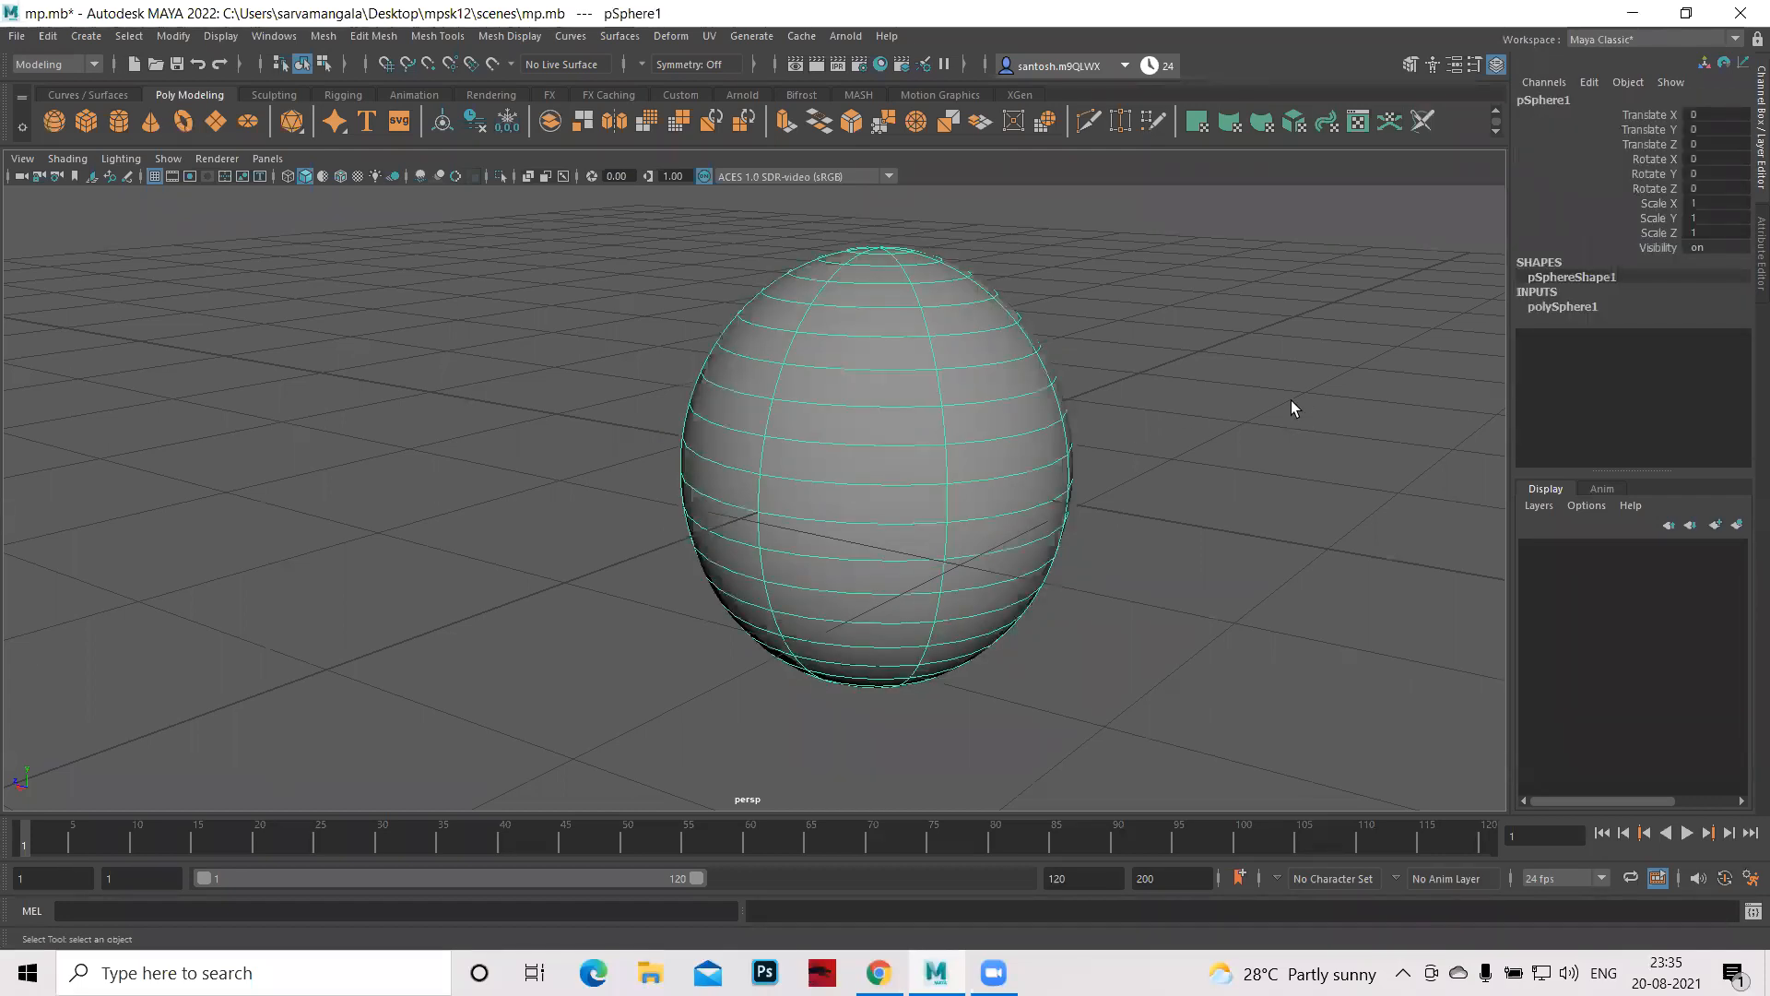
{"action": "key", "text": "ctrl+z"}
{"action": "key", "text": "ctrl+z"}
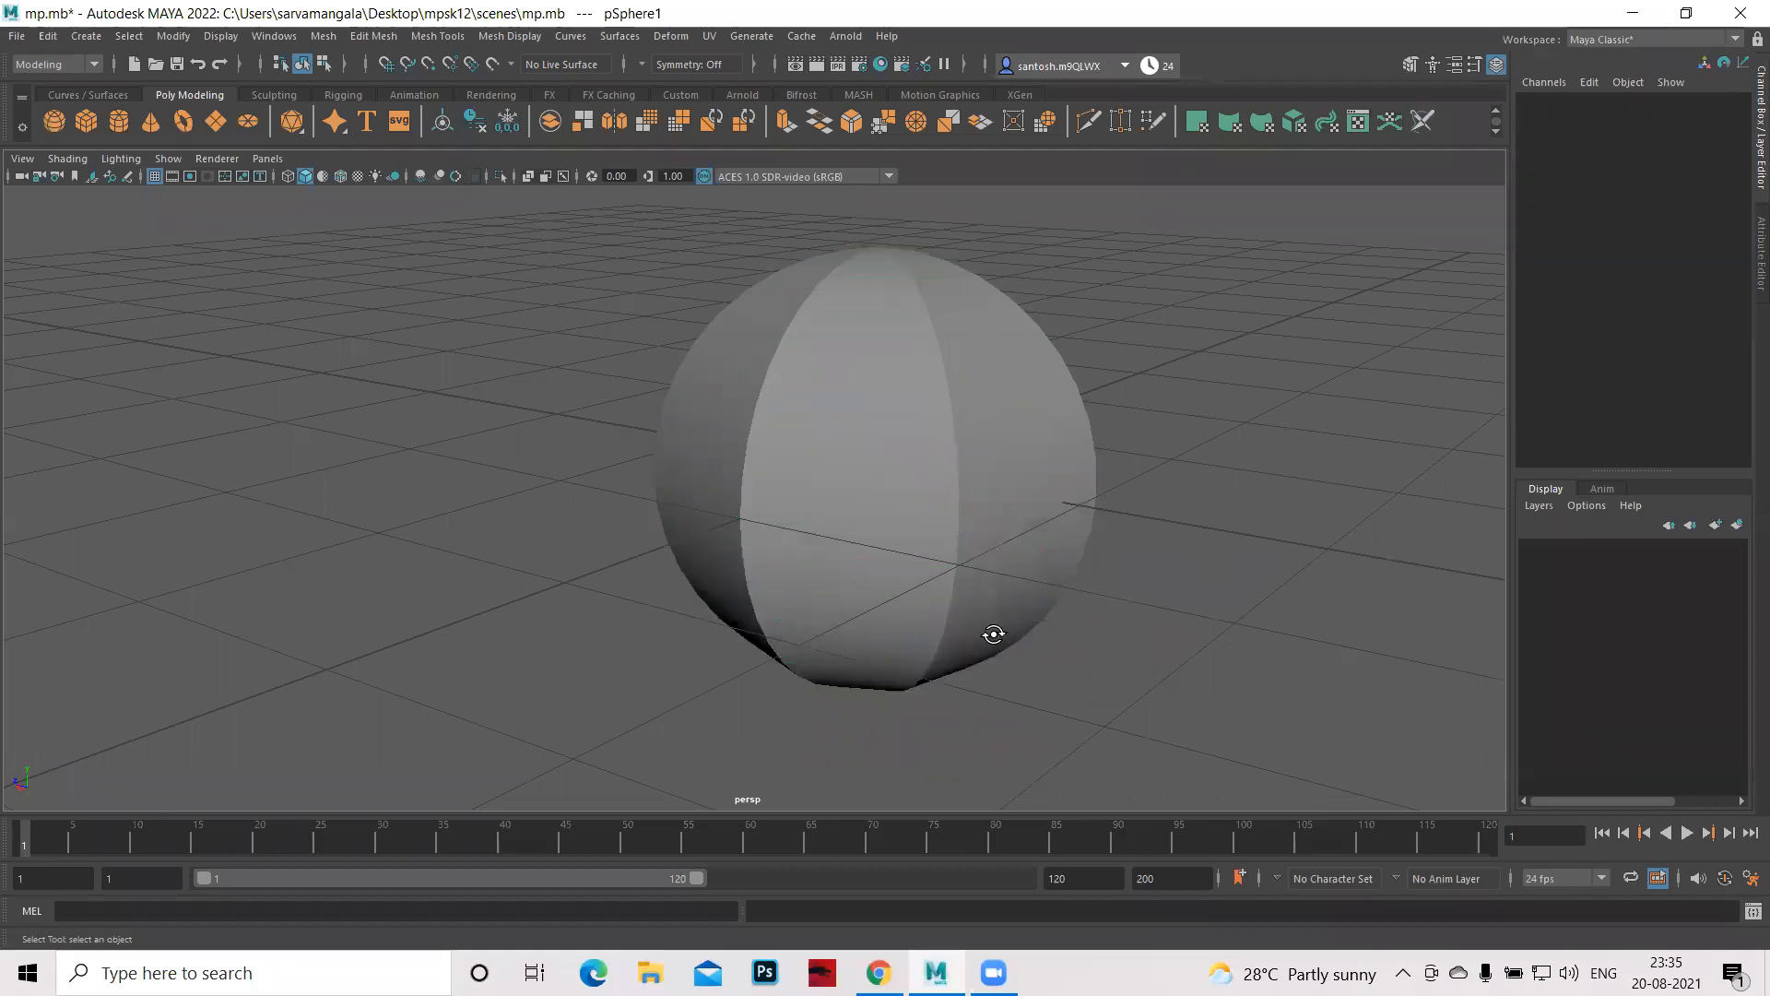
- Reselect the sphere and compare its smooth mesh preview with the rough, faceted display from another angle
{"action": "left_click_drag", "start_coordinate": [976, 628], "coordinate": [954, 559], "text": "alt"}
{"action": "left_click", "coordinate": [953, 559]}
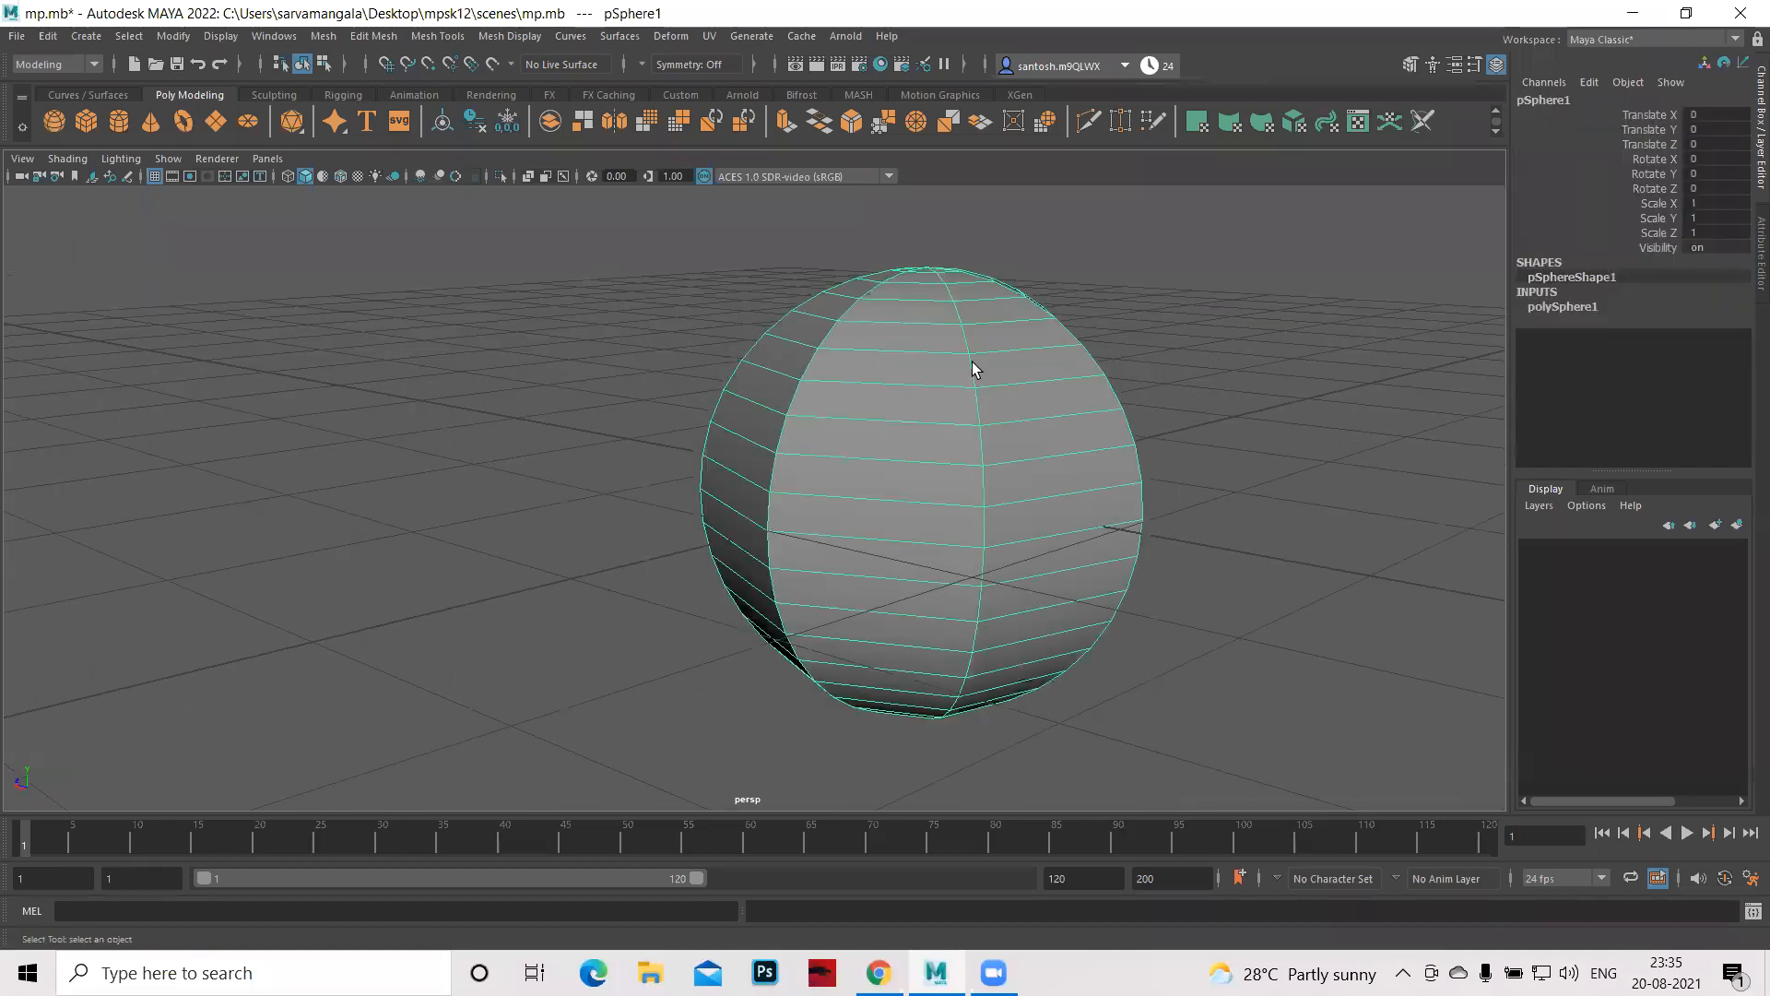
{"action": "key", "text": "3"}
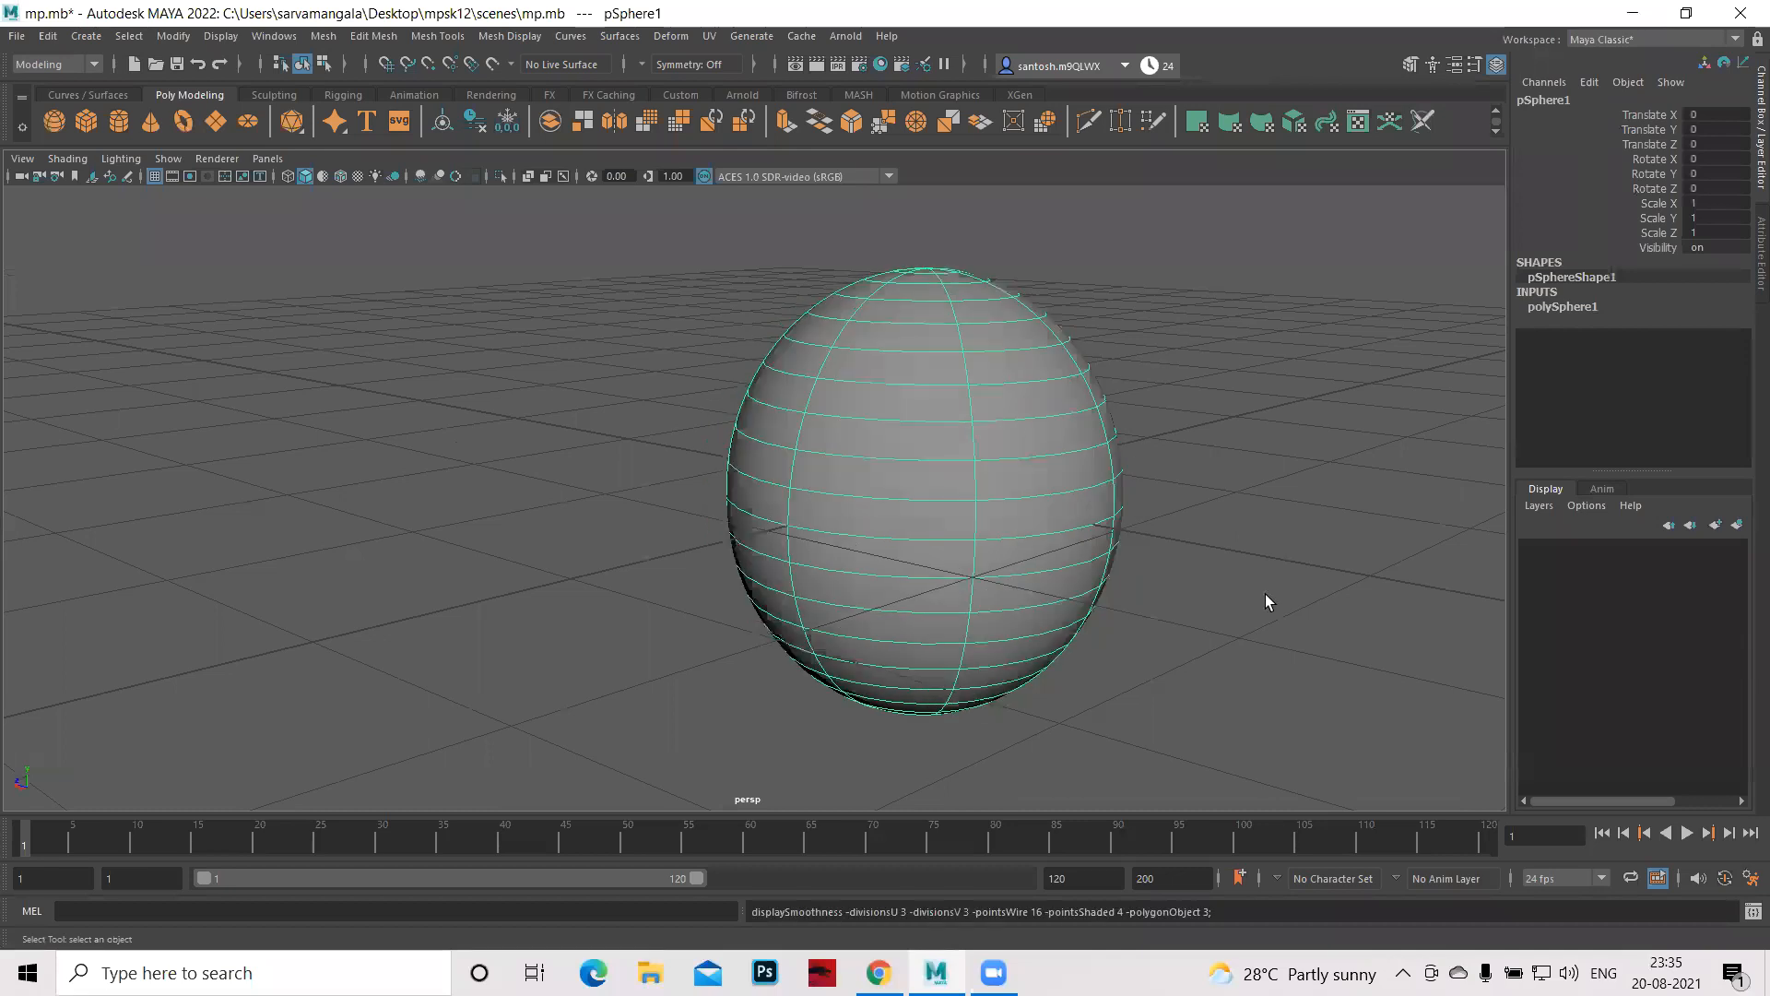
{"action": "left_click", "coordinate": [1062, 426]}
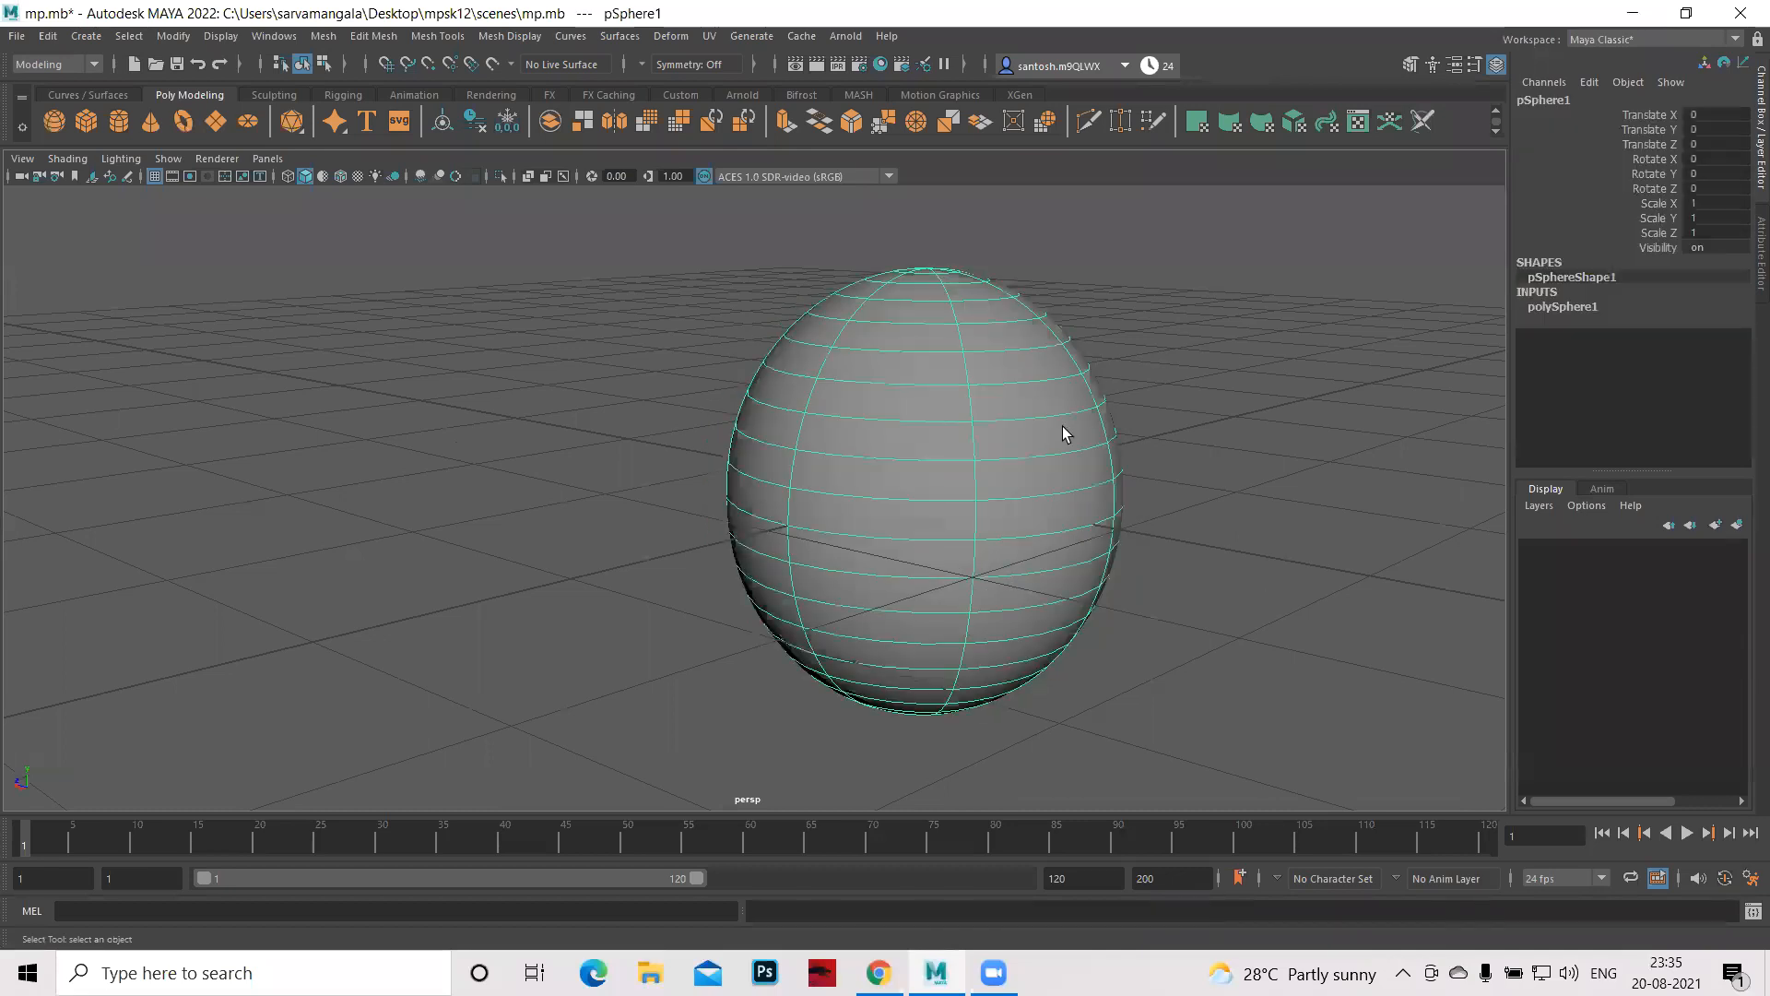
{"action": "key", "text": "1"}
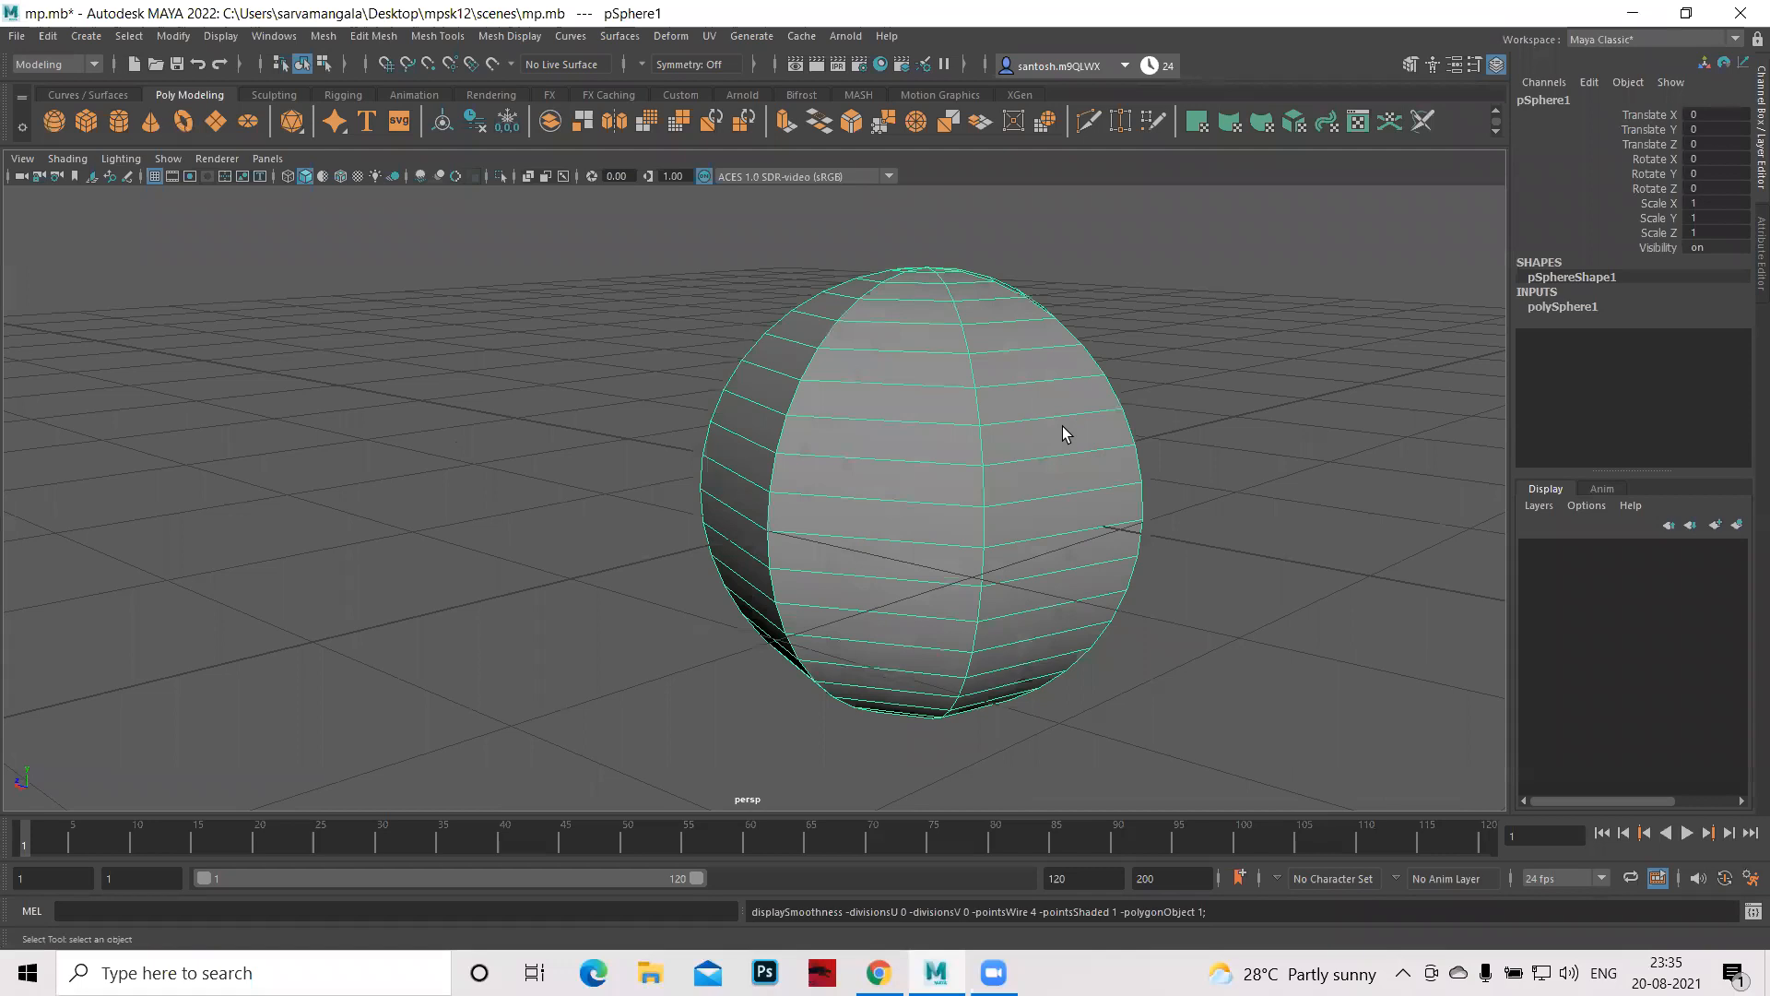
- Compare the selected sphere in wireframe, shaded and smooth mesh display, ending with the smooth preview in wireframe
{"action": "key", "text": "4"}
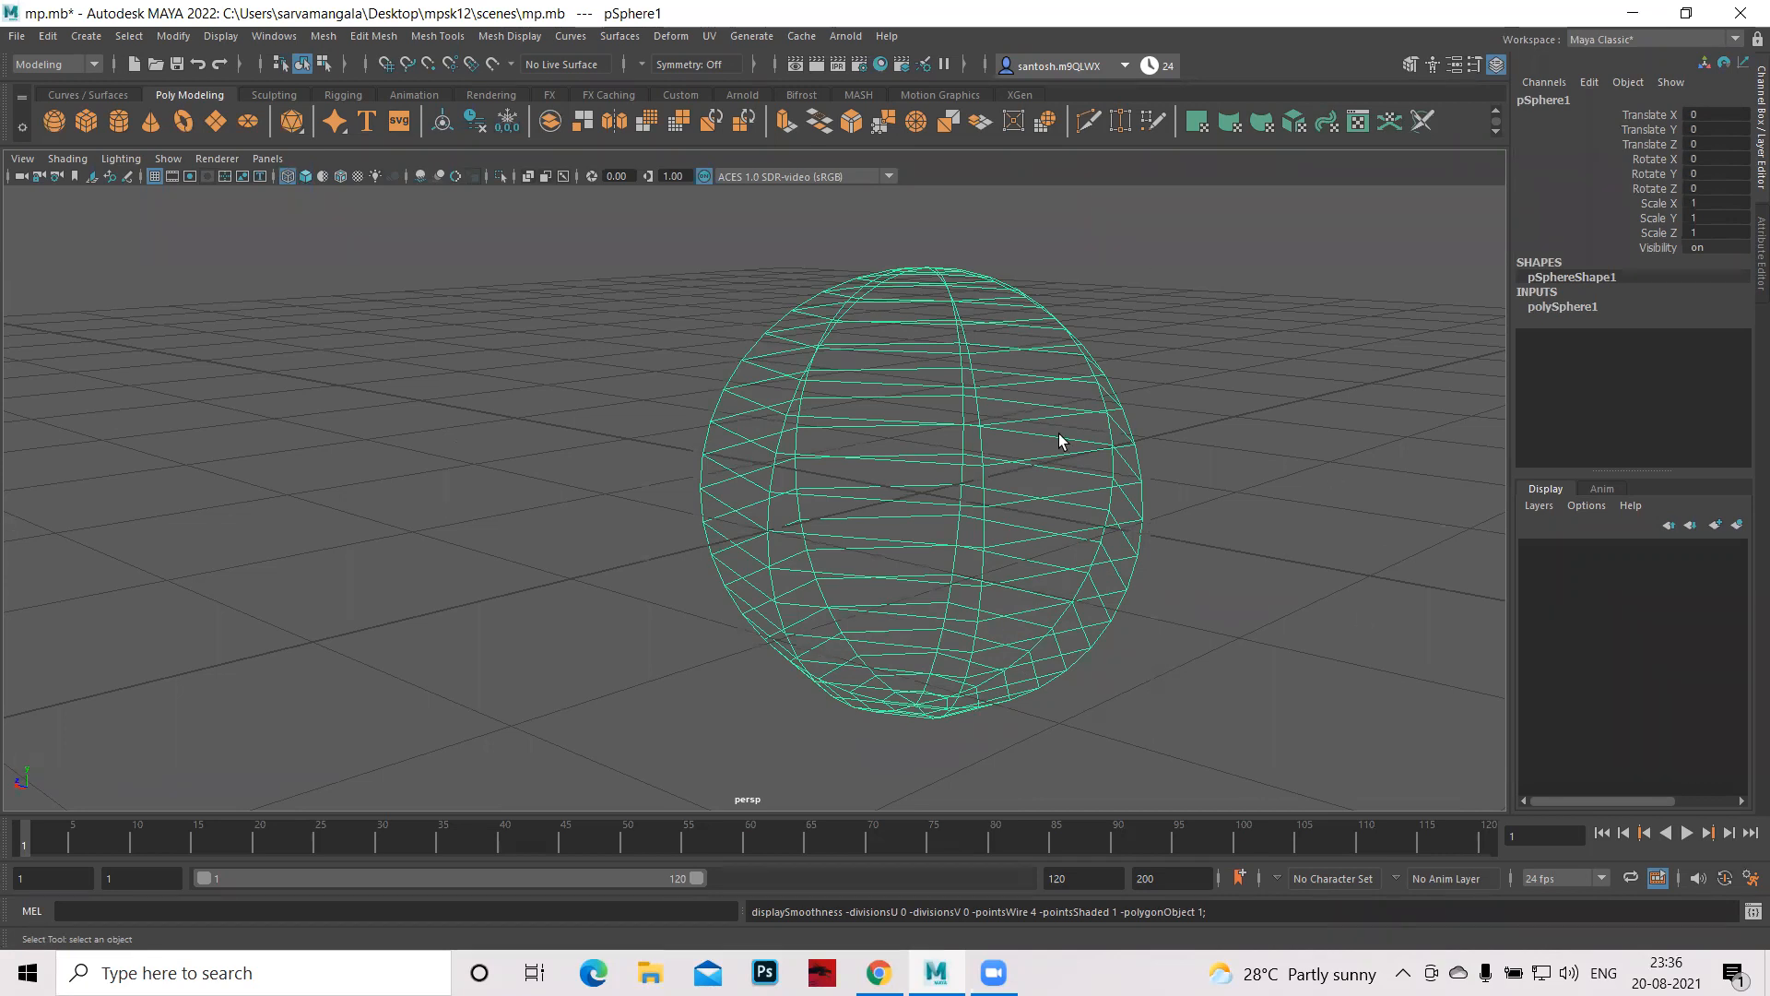
{"action": "key", "text": "5"}
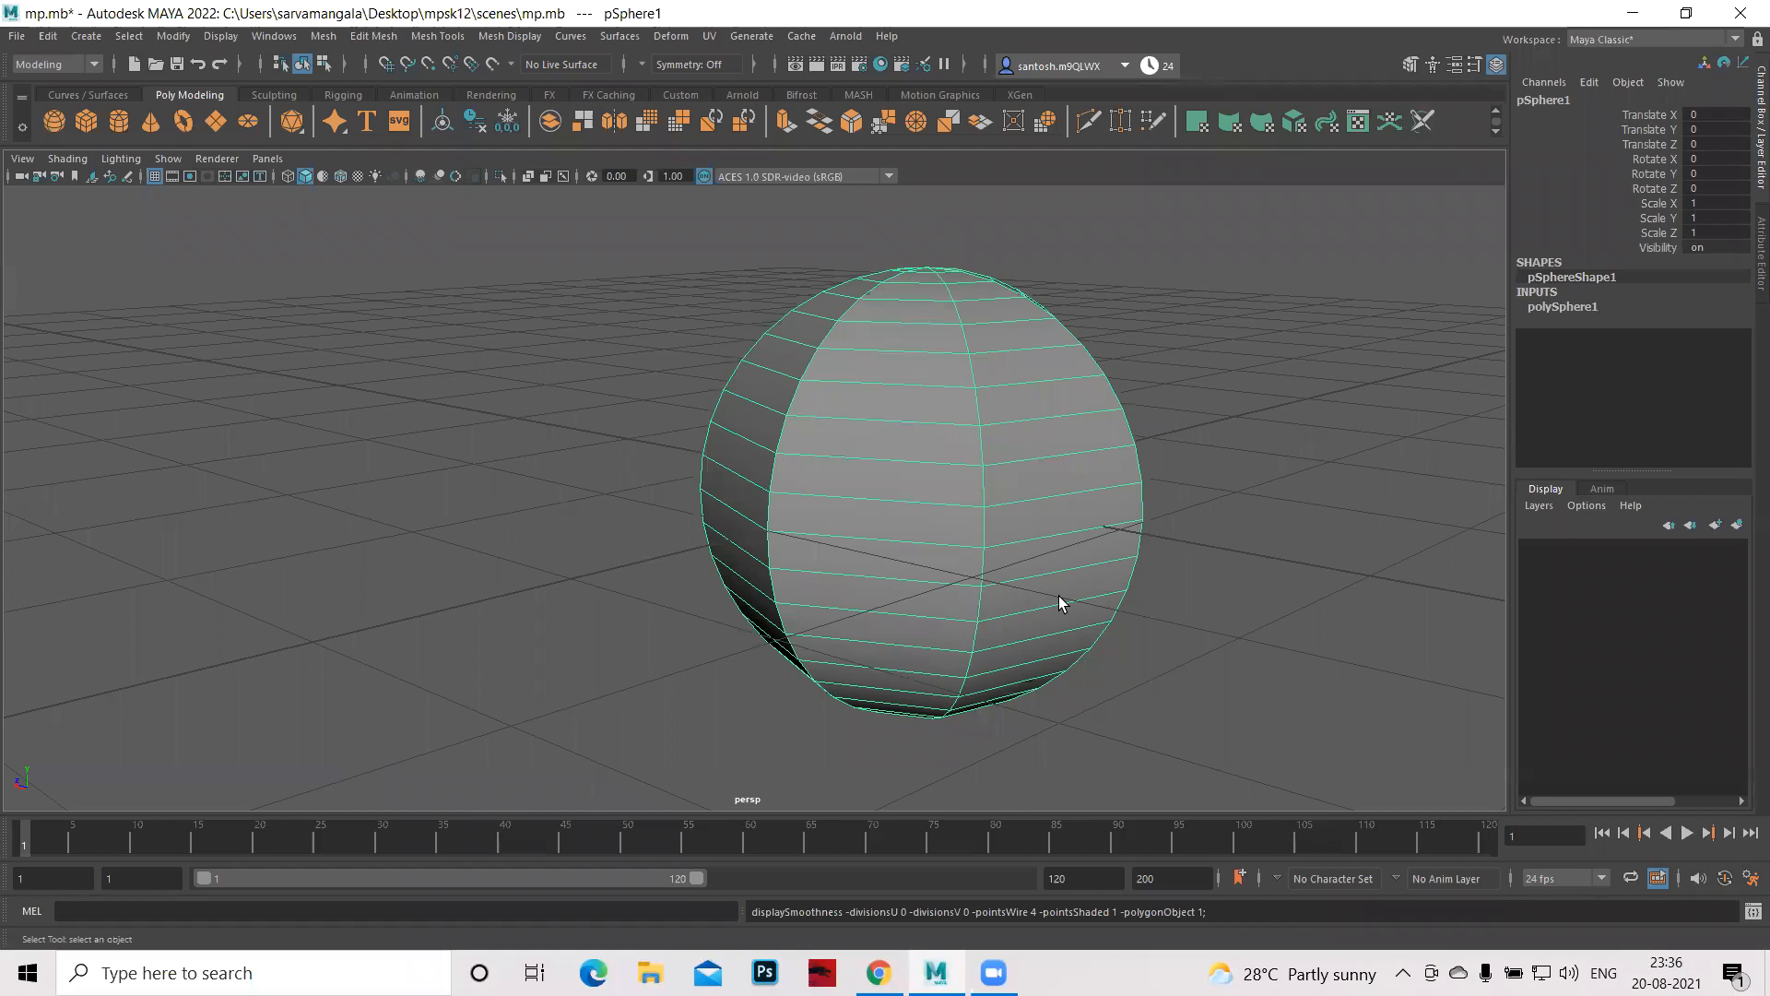
{"action": "key", "text": "3"}
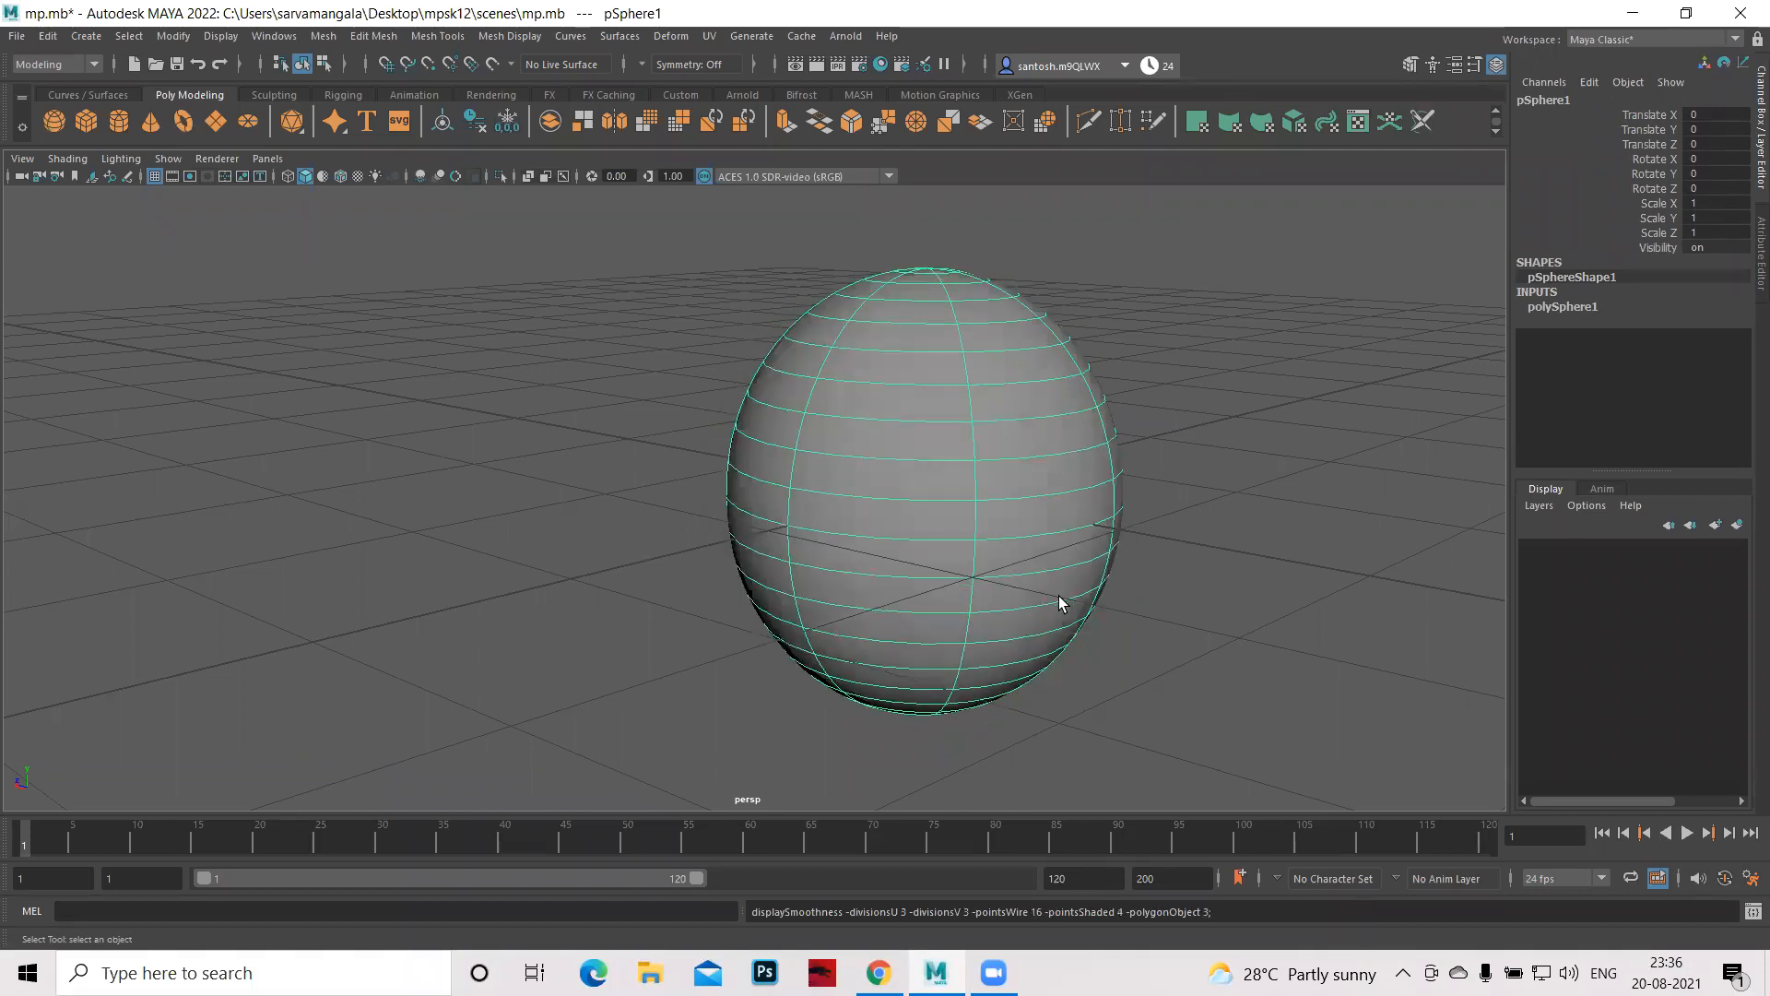
{"action": "key", "text": "4"}
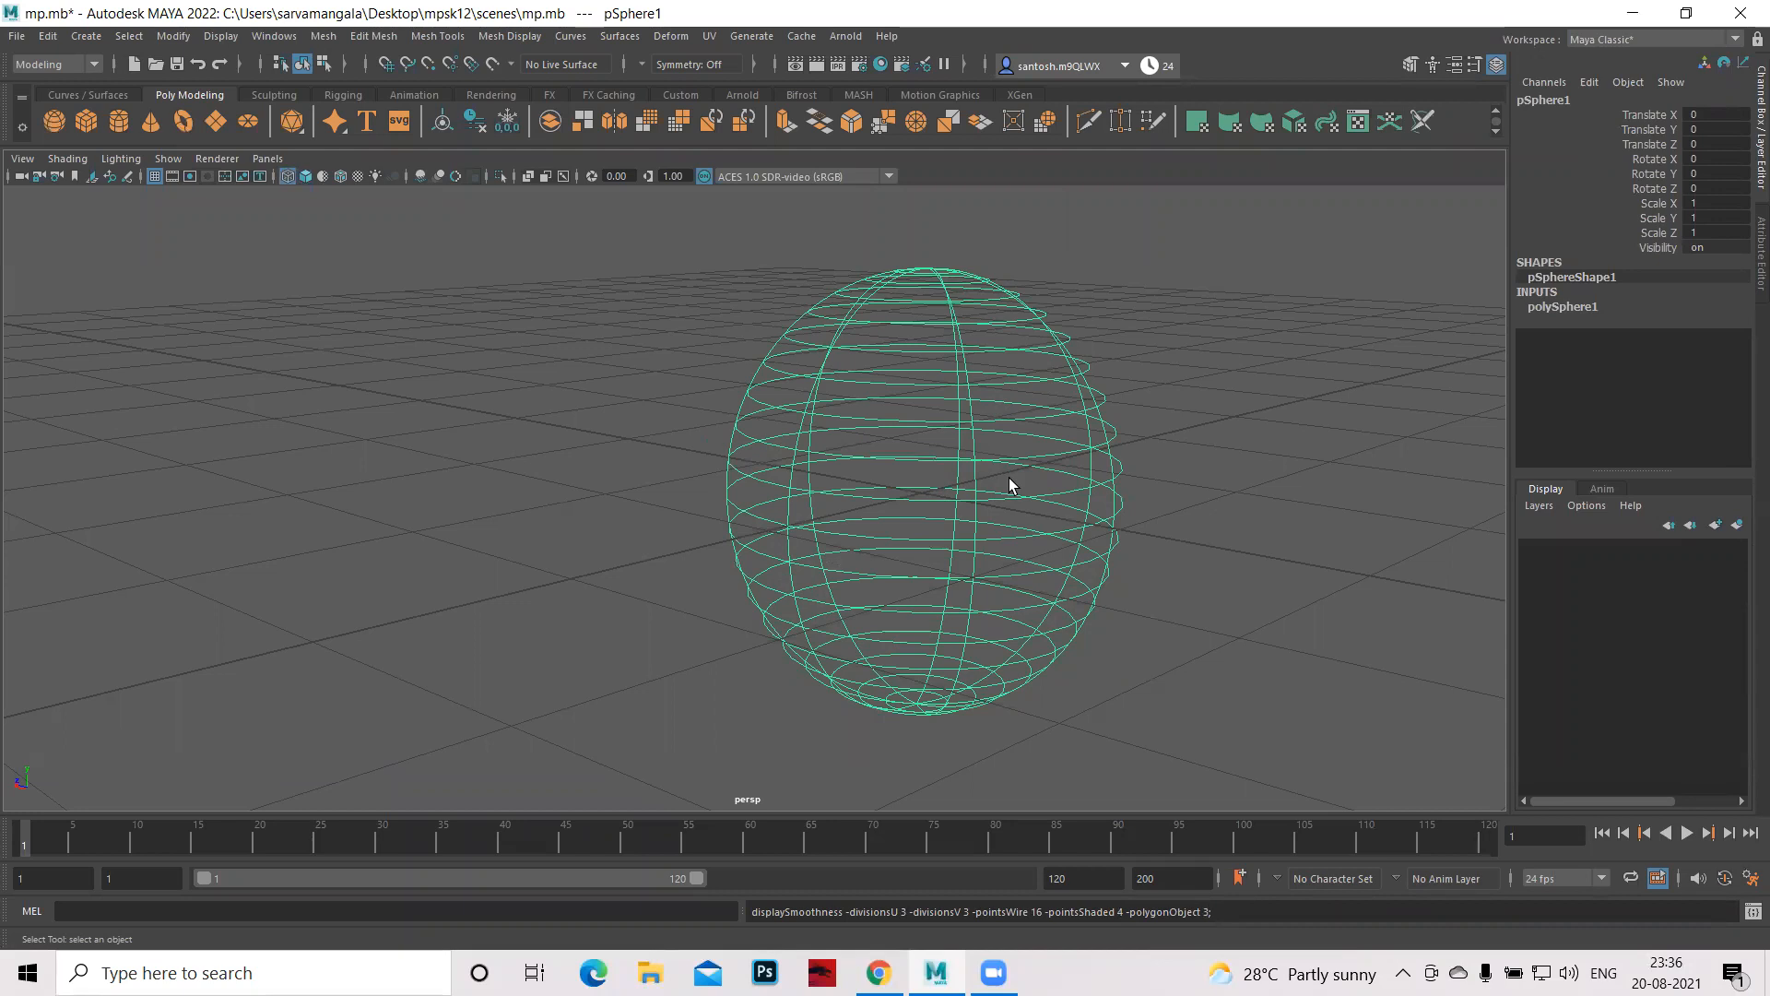
- Return the sphere to rough, shaded display and set its axis subdivisions to 20
{"action": "key", "text": "5"}
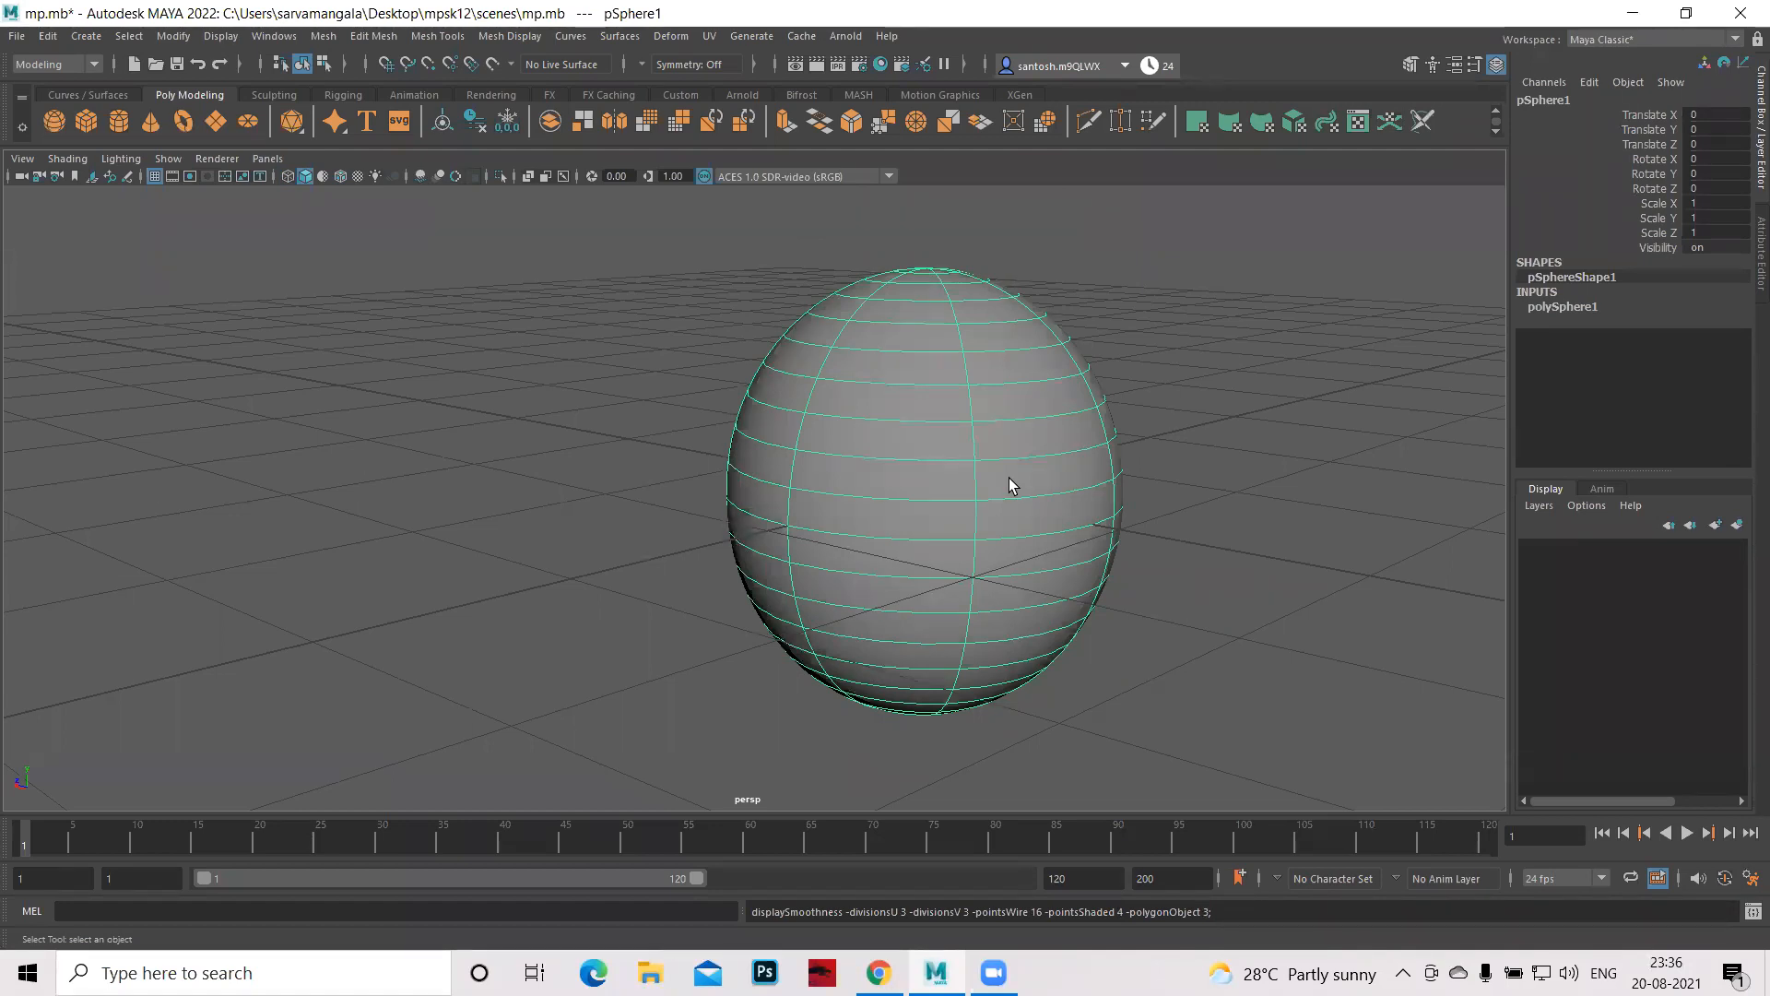
{"action": "key", "text": "1"}
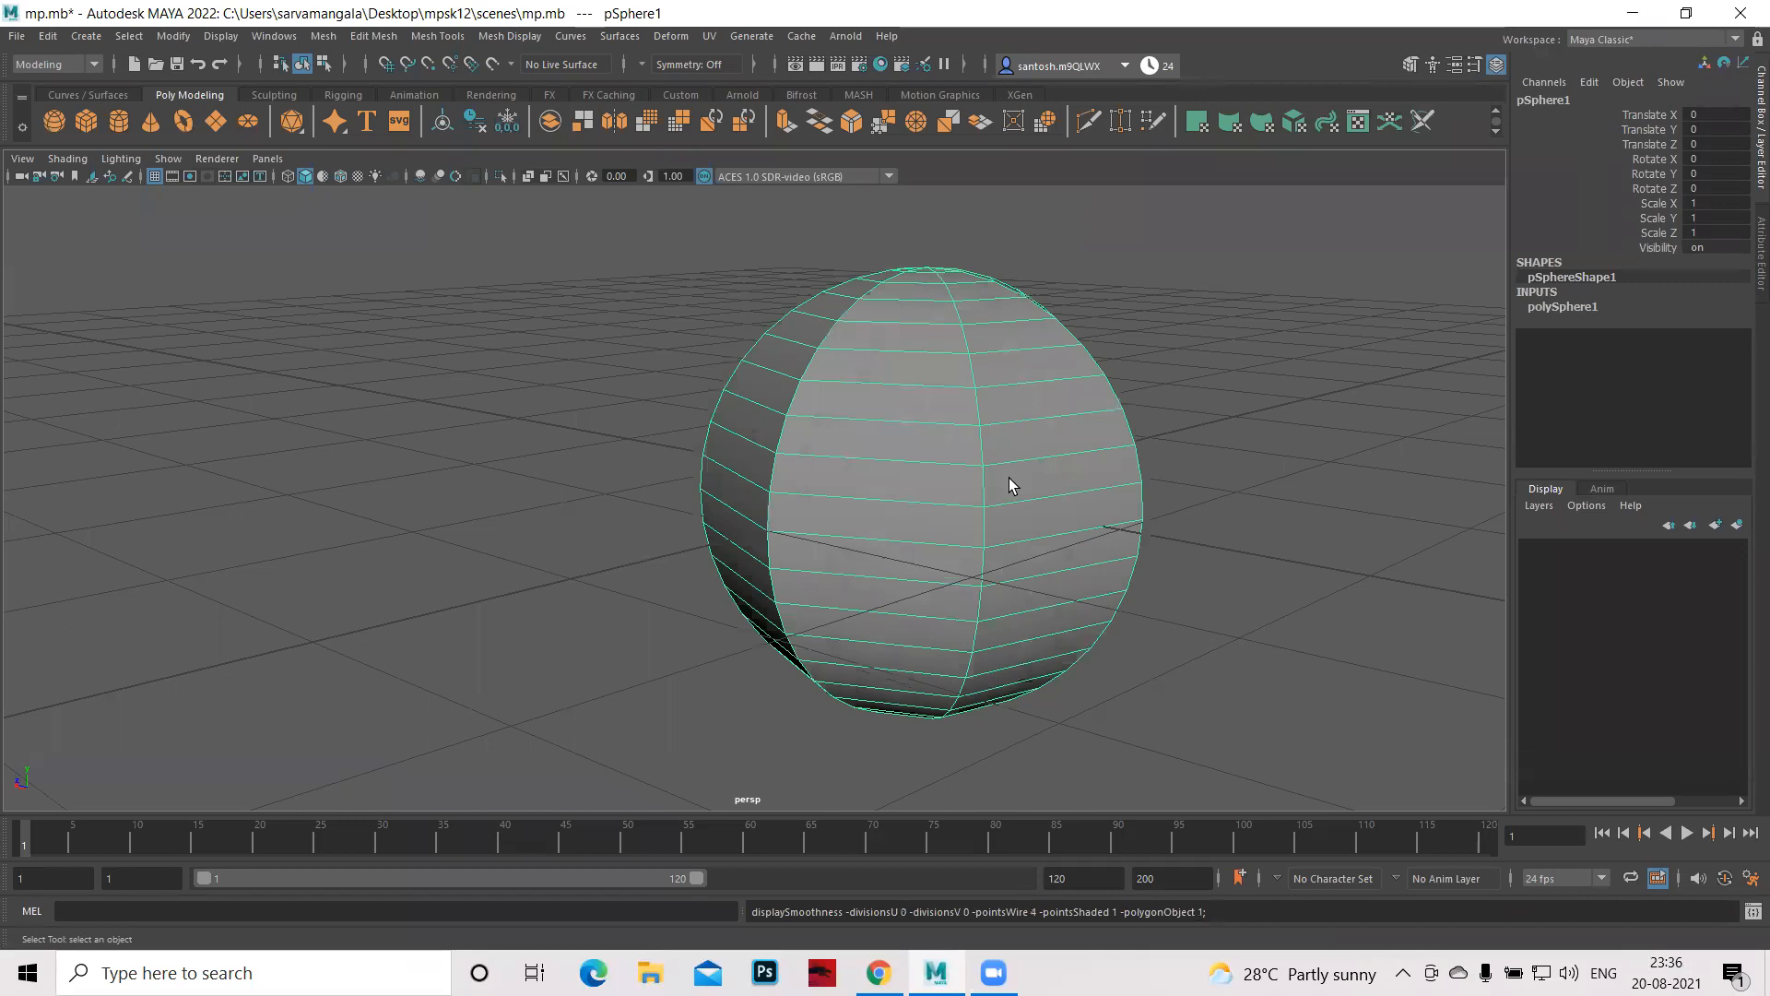
{"action": "left_click", "coordinate": [1586, 313]}
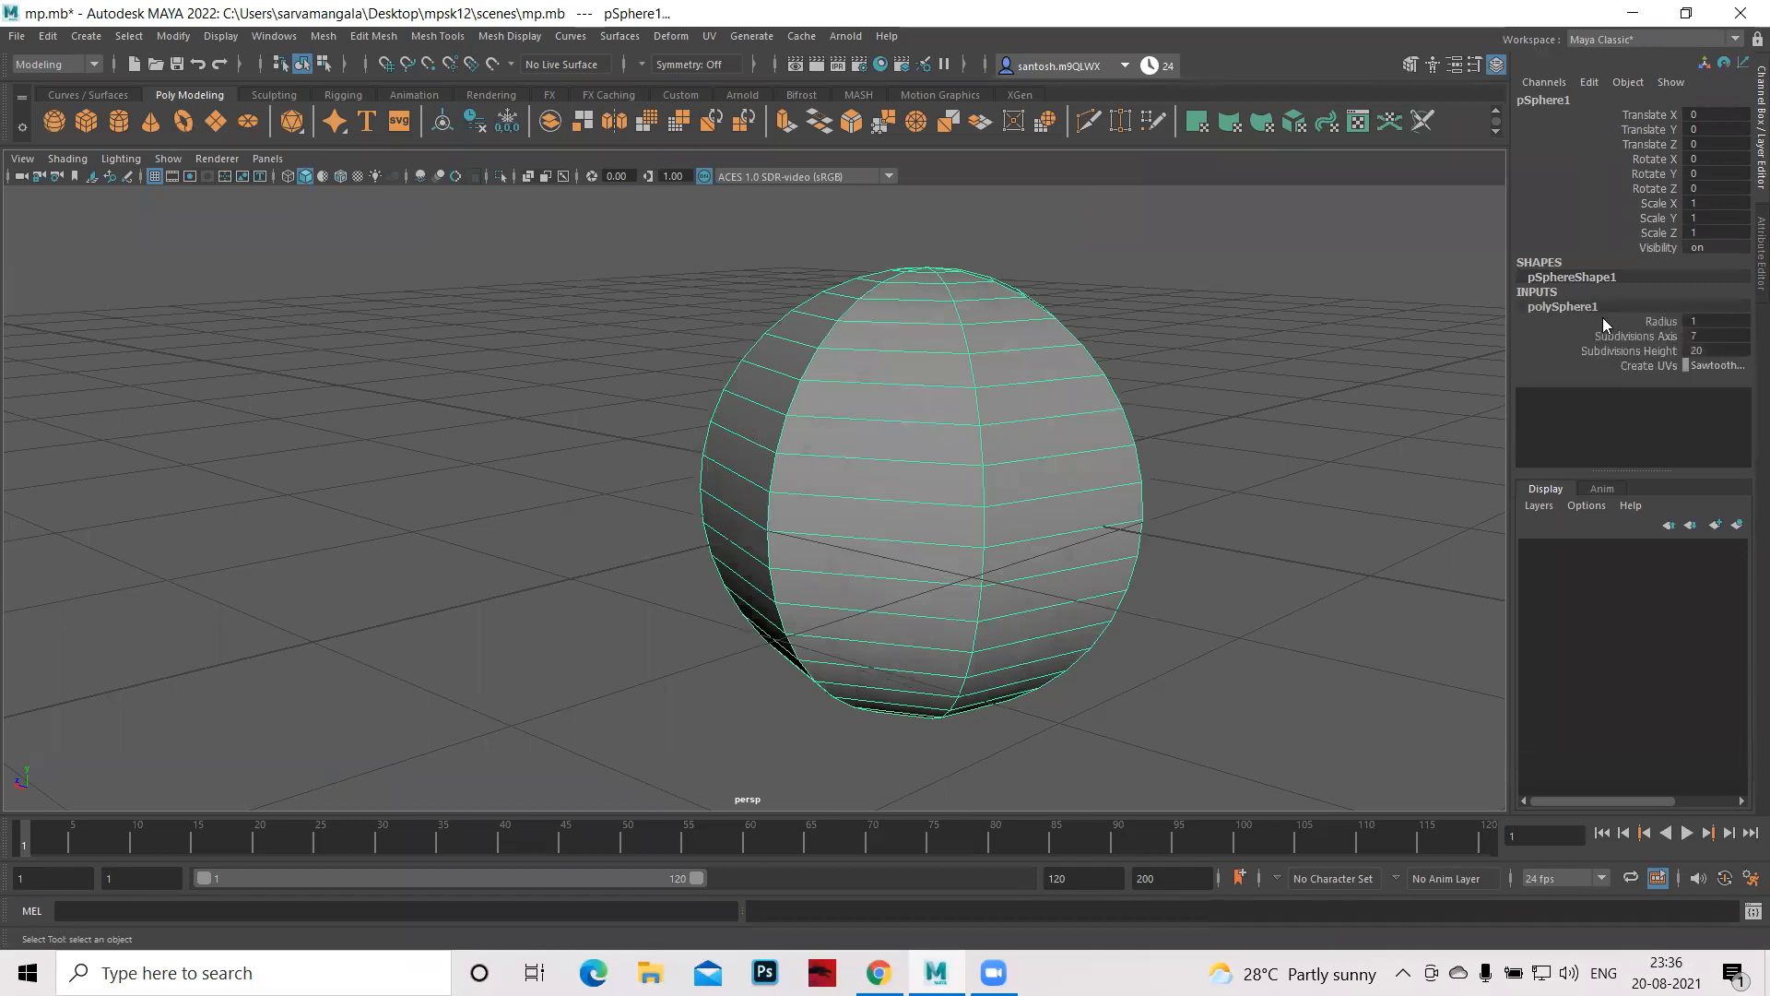
{"action": "double_click", "coordinate": [1715, 338]}
{"action": "key", "text": "Return"}
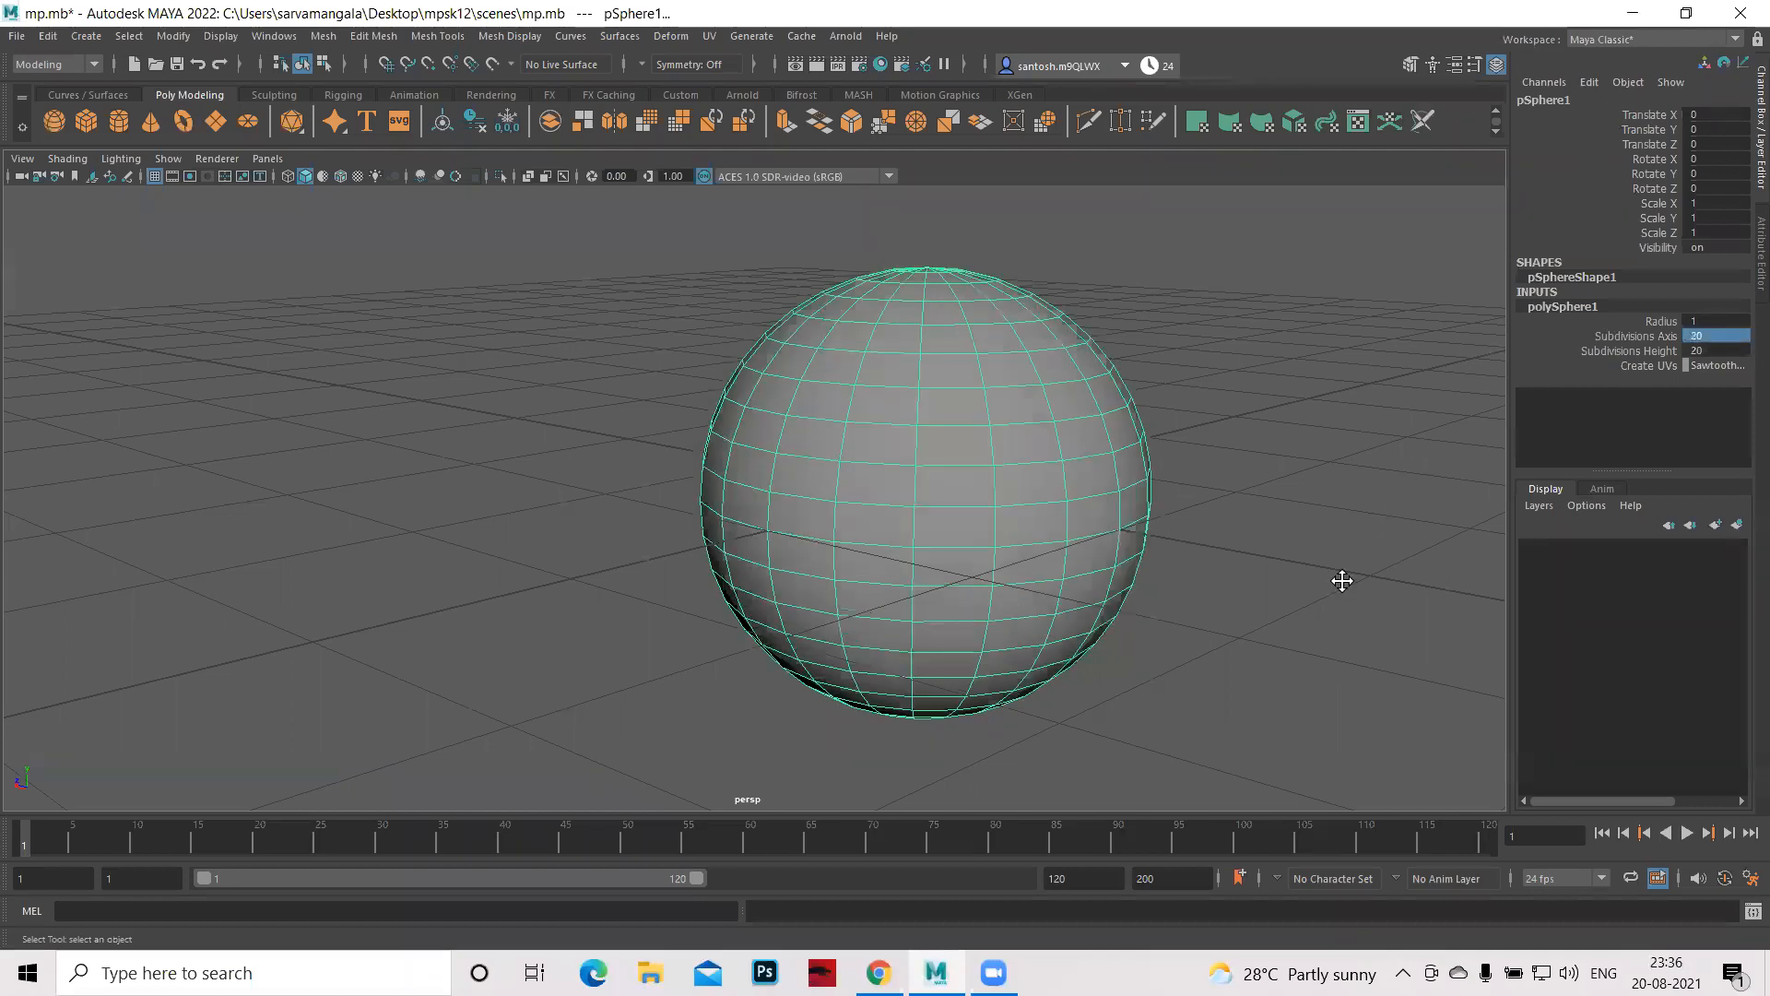
{"action": "middle_click_drag", "start_coordinate": [1281, 600], "coordinate": [1146, 643], "text": "alt"}
{"action": "left_click_drag", "start_coordinate": [1146, 644], "coordinate": [1120, 595], "text": "alt"}
{"action": "left_click_drag", "start_coordinate": [1311, 446], "coordinate": [1324, 400], "text": "alt"}
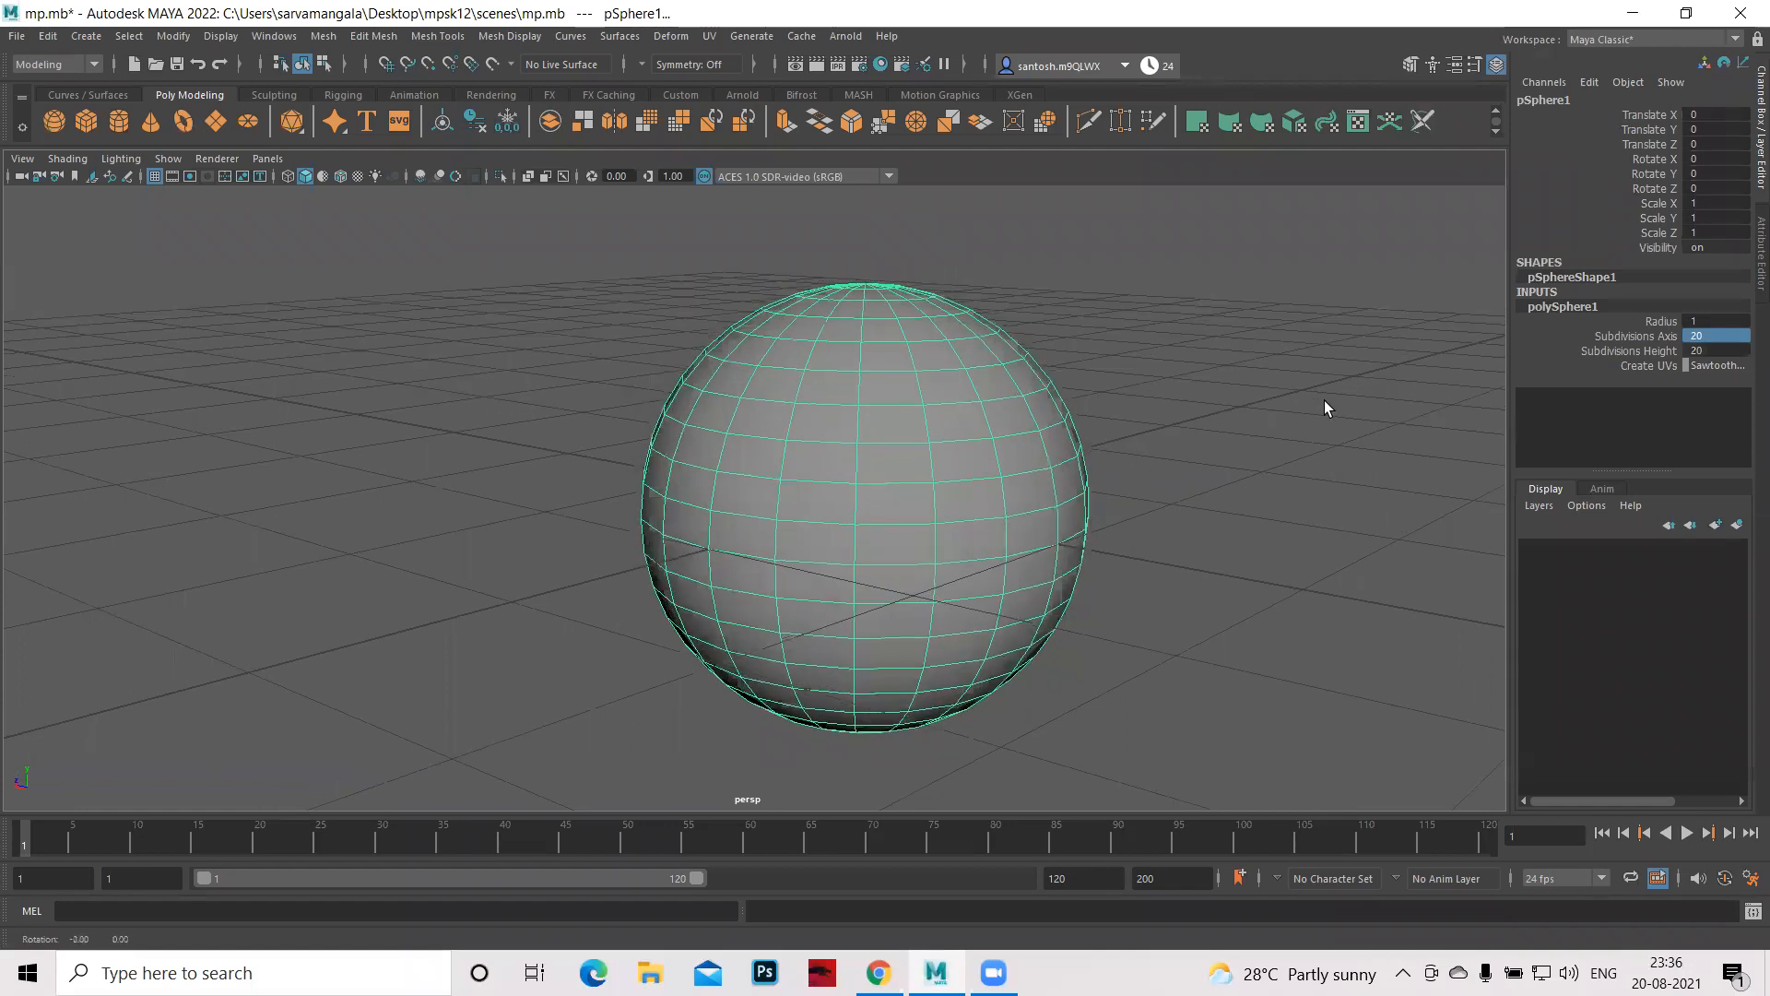
- Reselect the sphere, review its component selection modes, and switch it to edge mode
{"action": "mouse_move", "coordinate": [730, 389]}
{"action": "left_mouse_down", "text": "alt"}
{"action": "mouse_move", "coordinate": [714, 390]}
{"action": "mouse_move", "coordinate": [749, 413]}
{"action": "left_mouse_up", "text": "alt"}
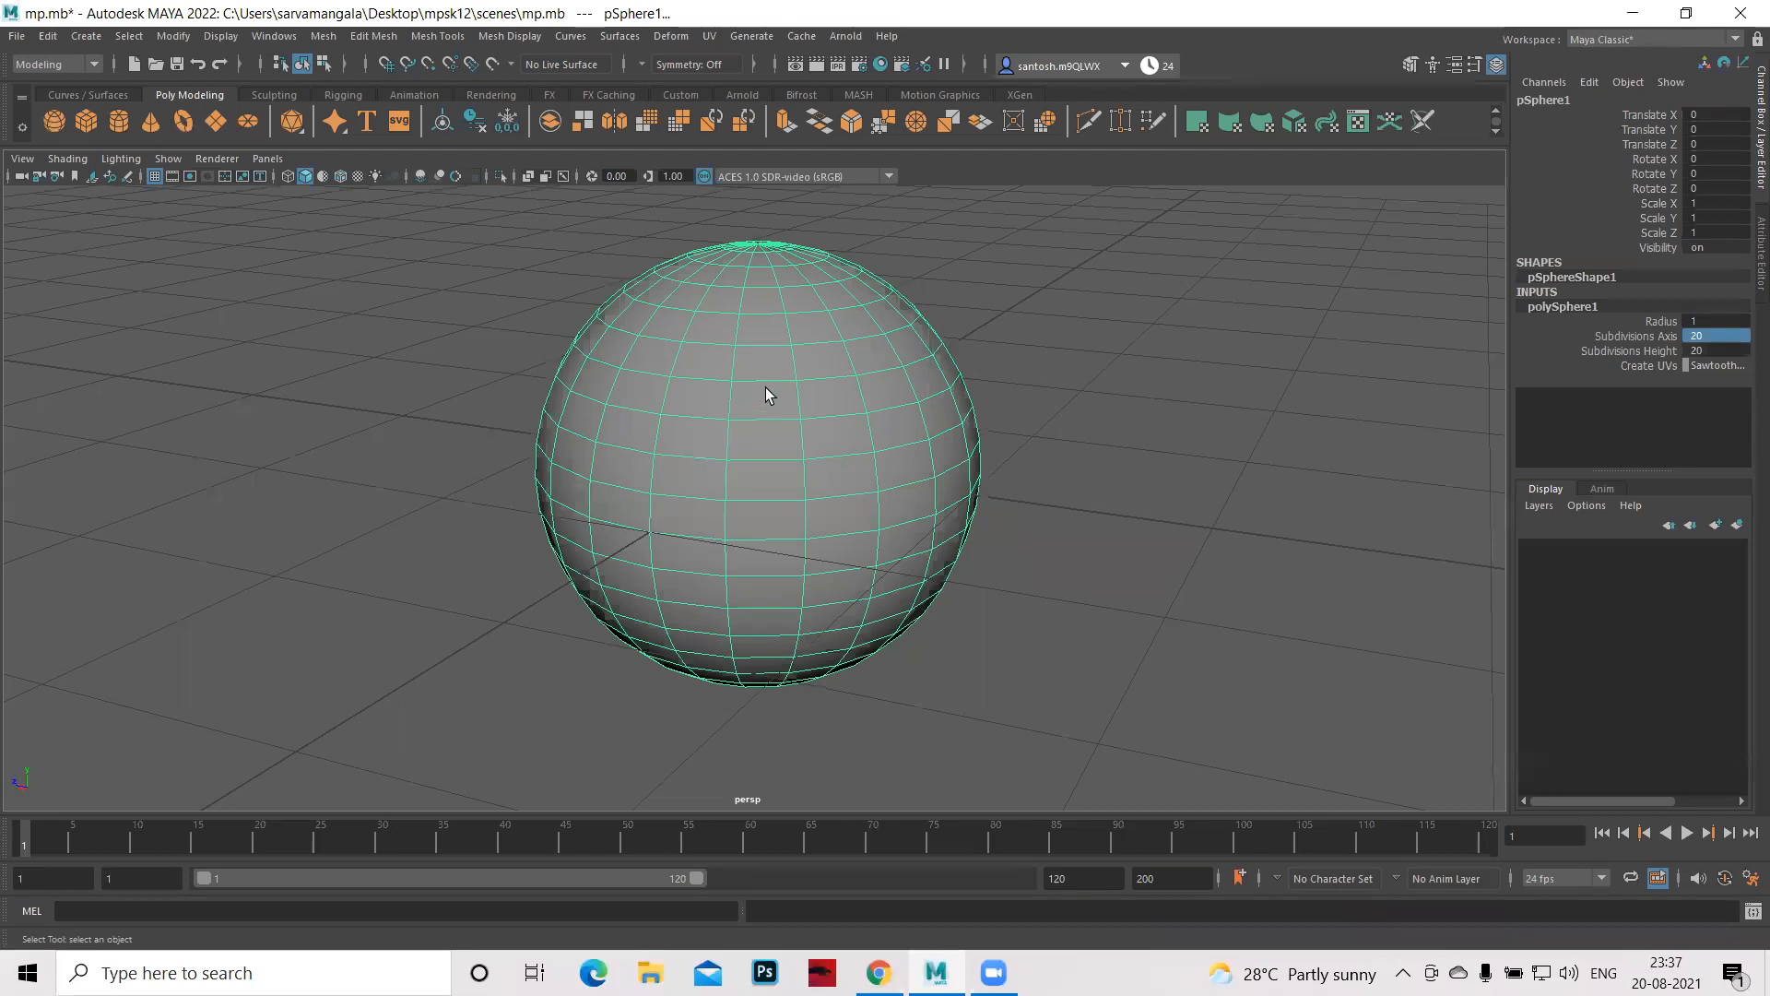
{"action": "right_click", "coordinate": [786, 373]}
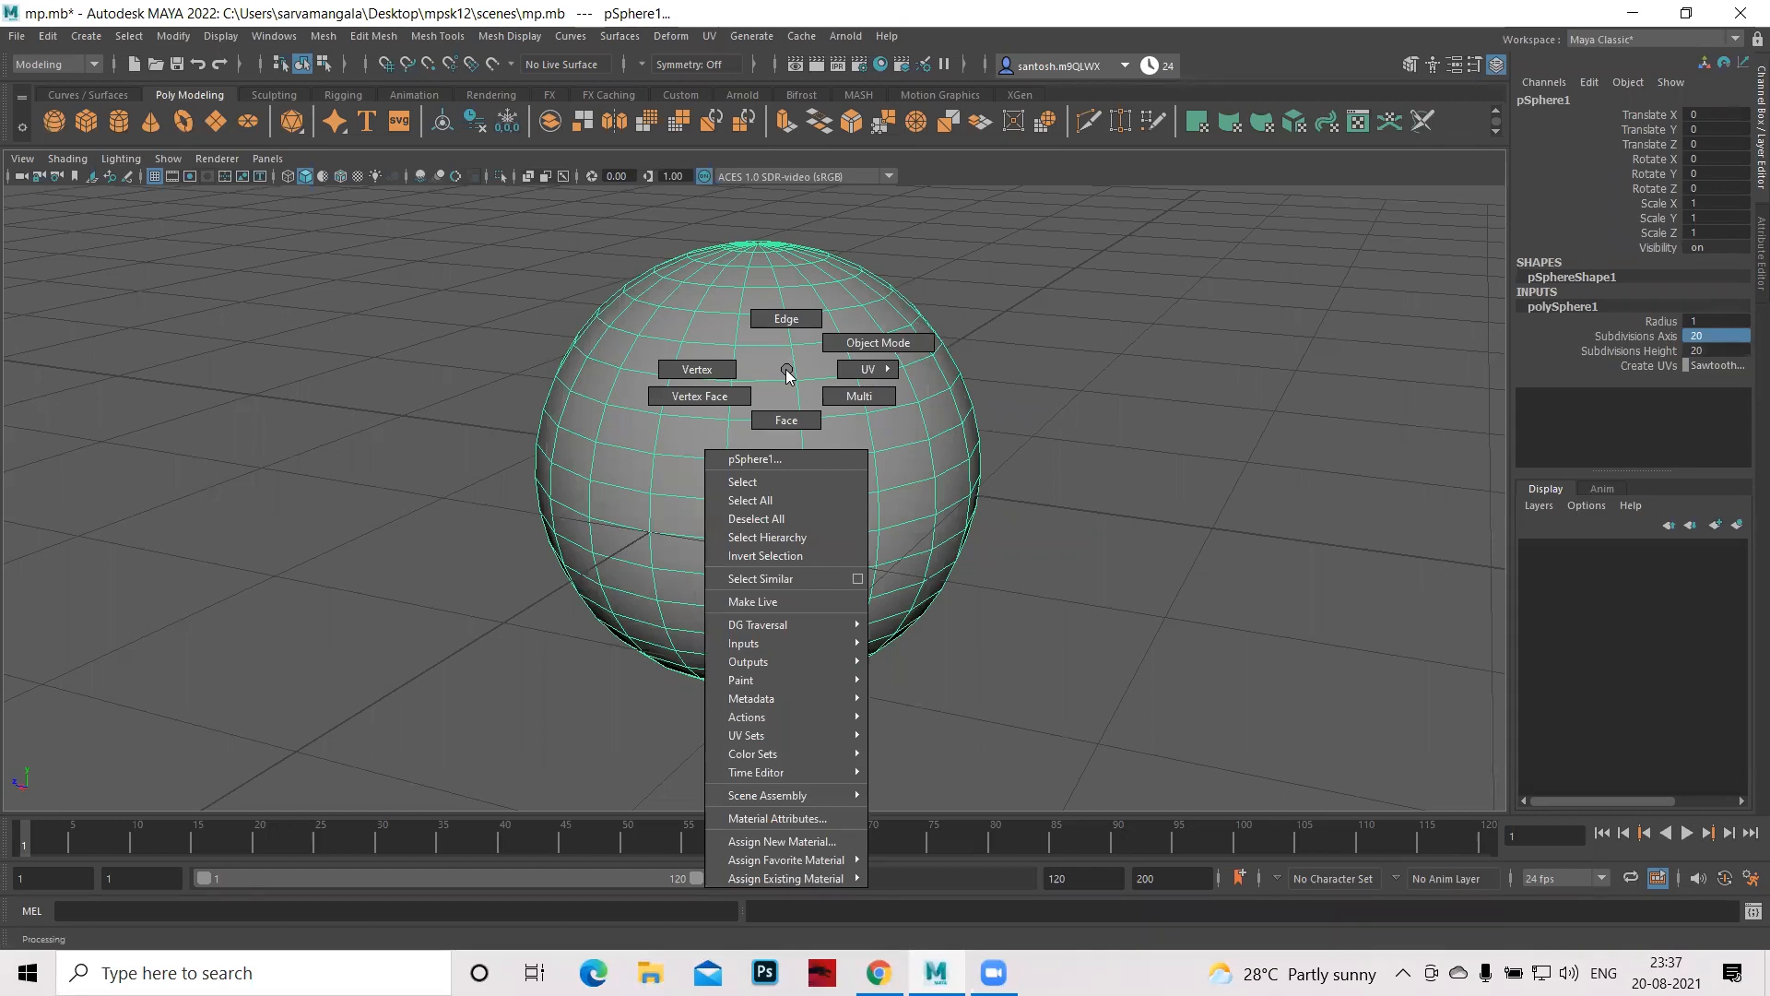
{"action": "left_click", "coordinate": [893, 217]}
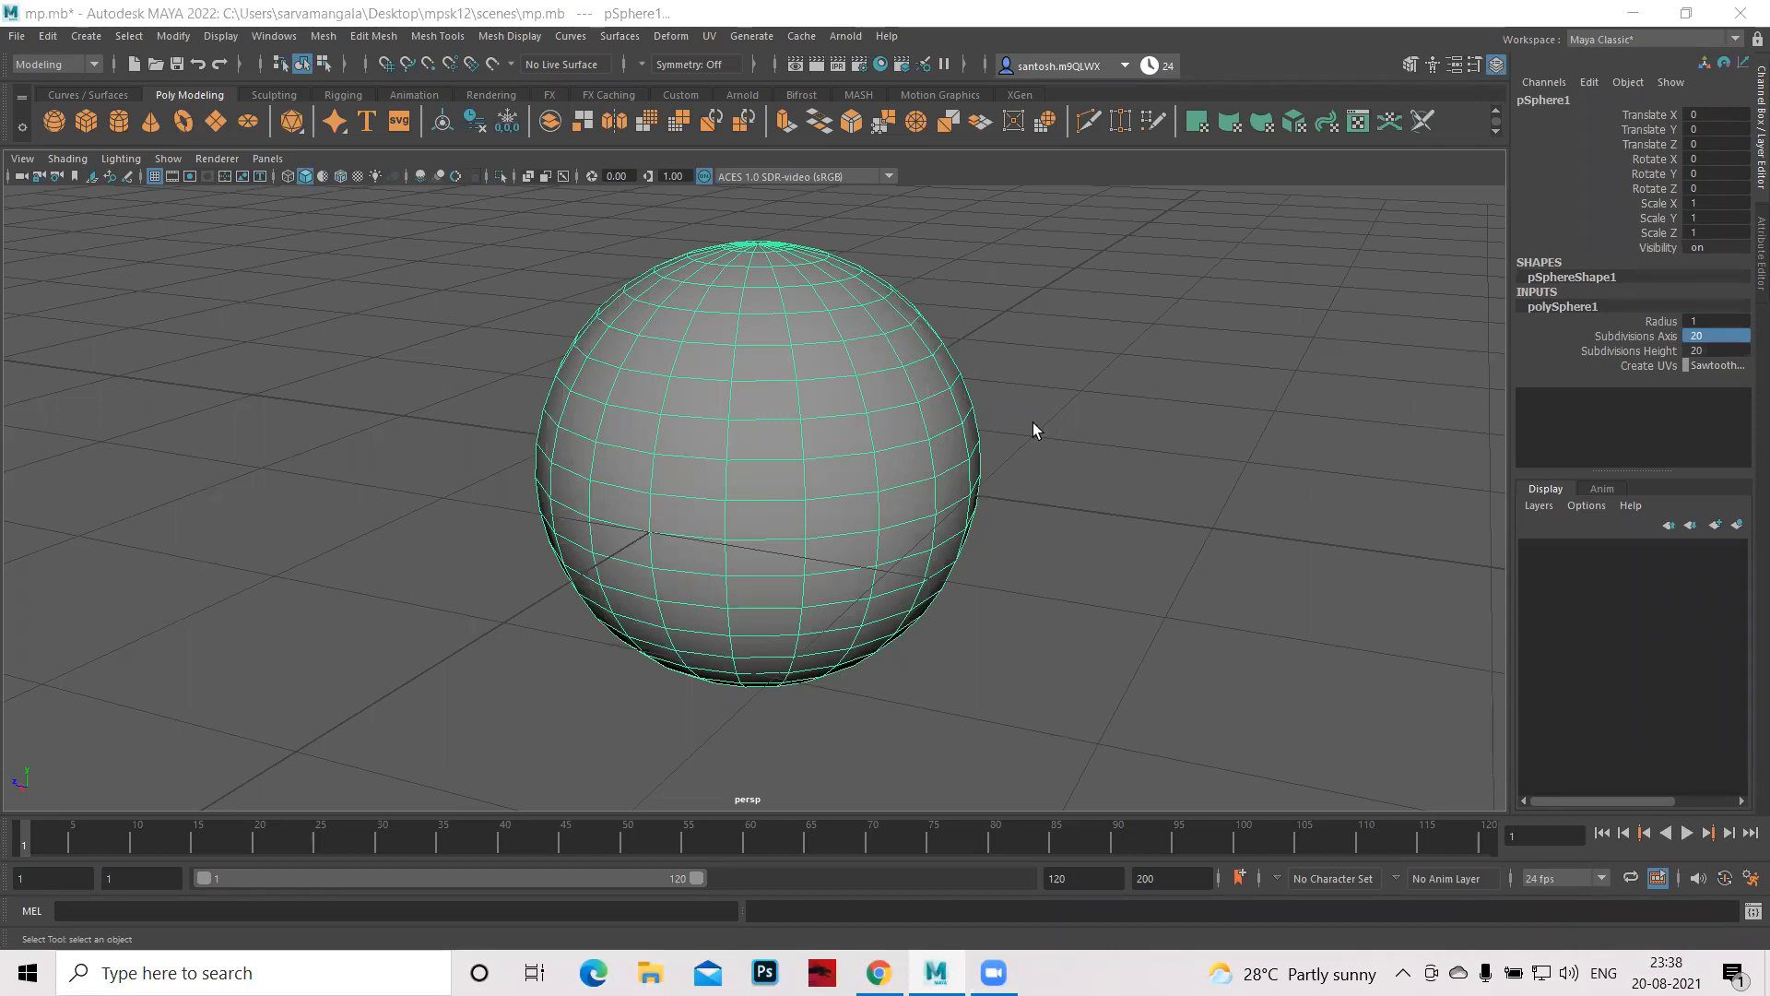
{"action": "left_click", "coordinate": [1141, 429]}
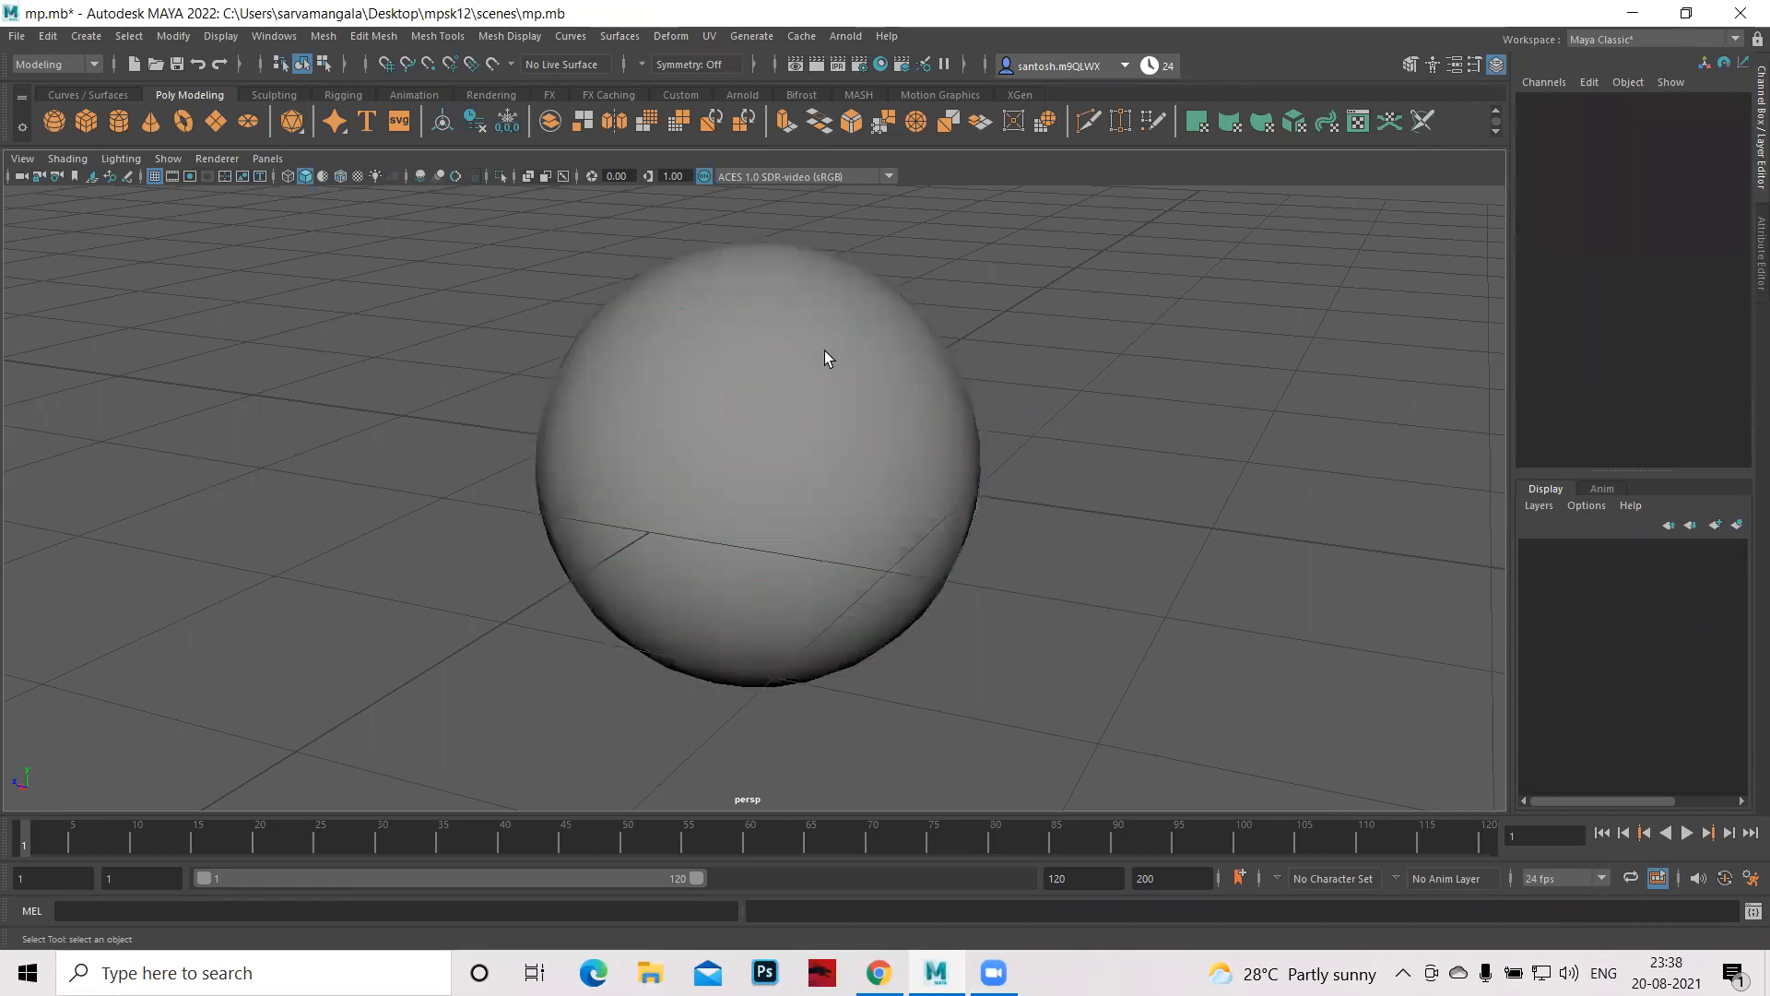
{"action": "left_click", "coordinate": [740, 406]}
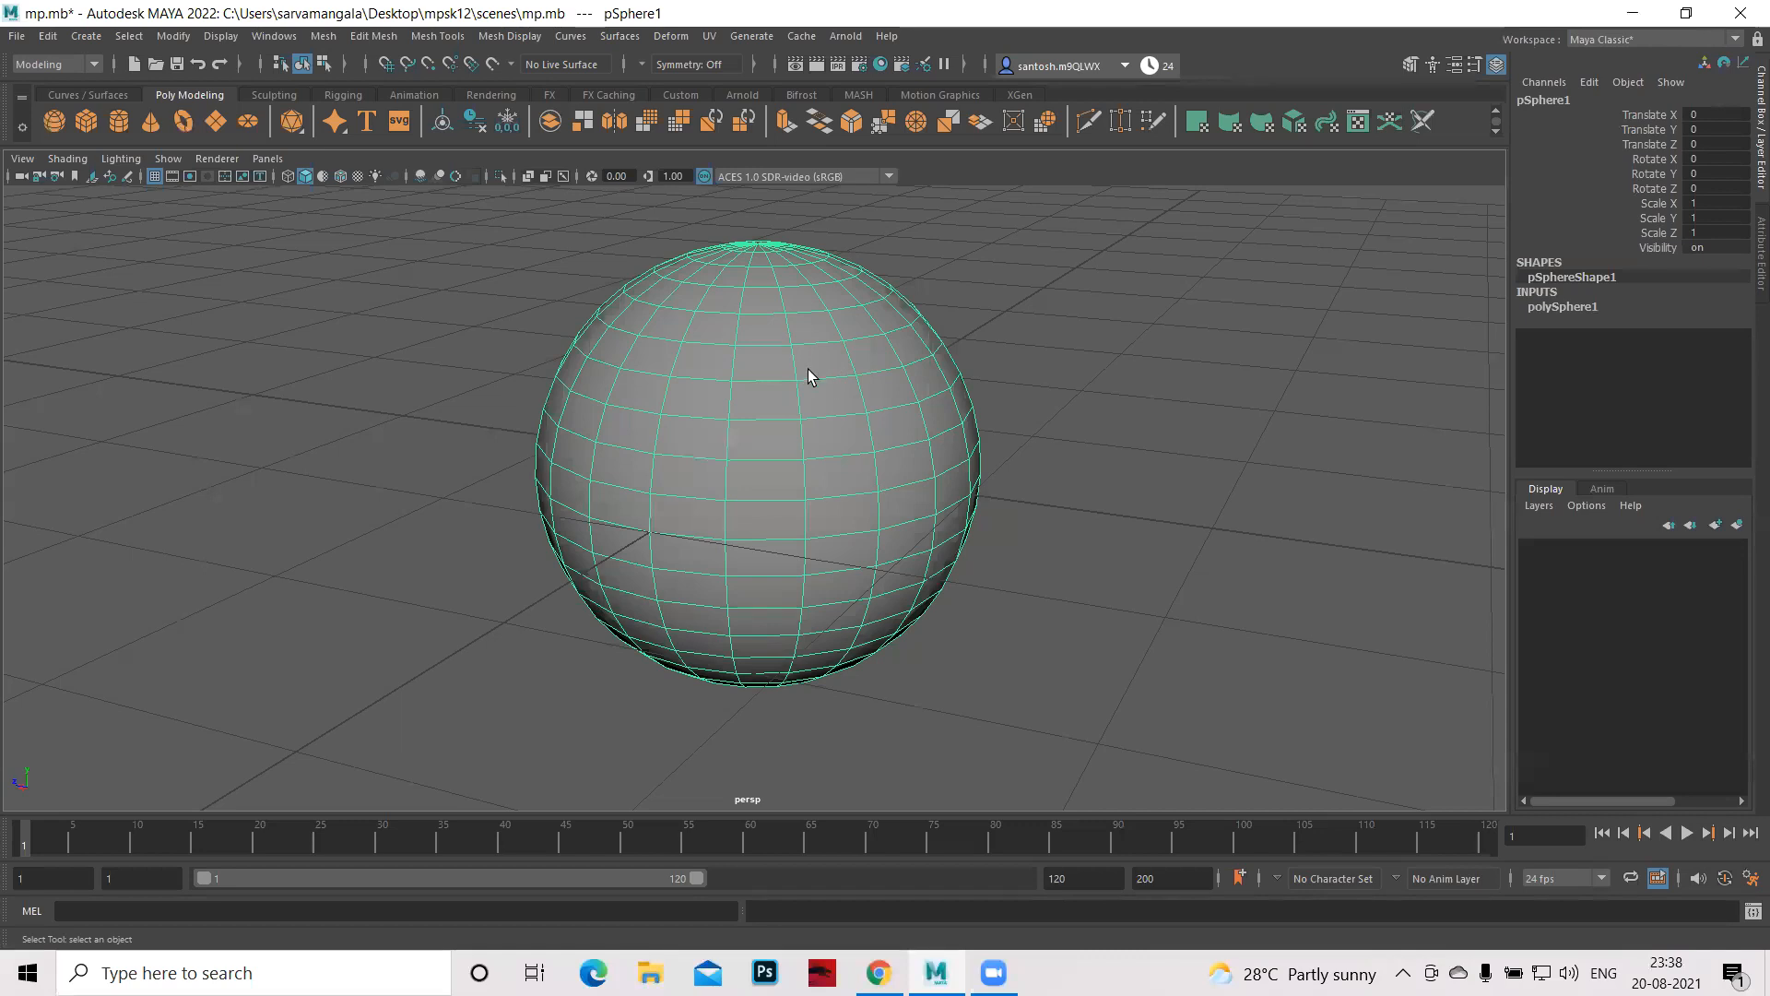
{"action": "right_click_drag", "start_coordinate": [810, 370], "coordinate": [814, 322]}
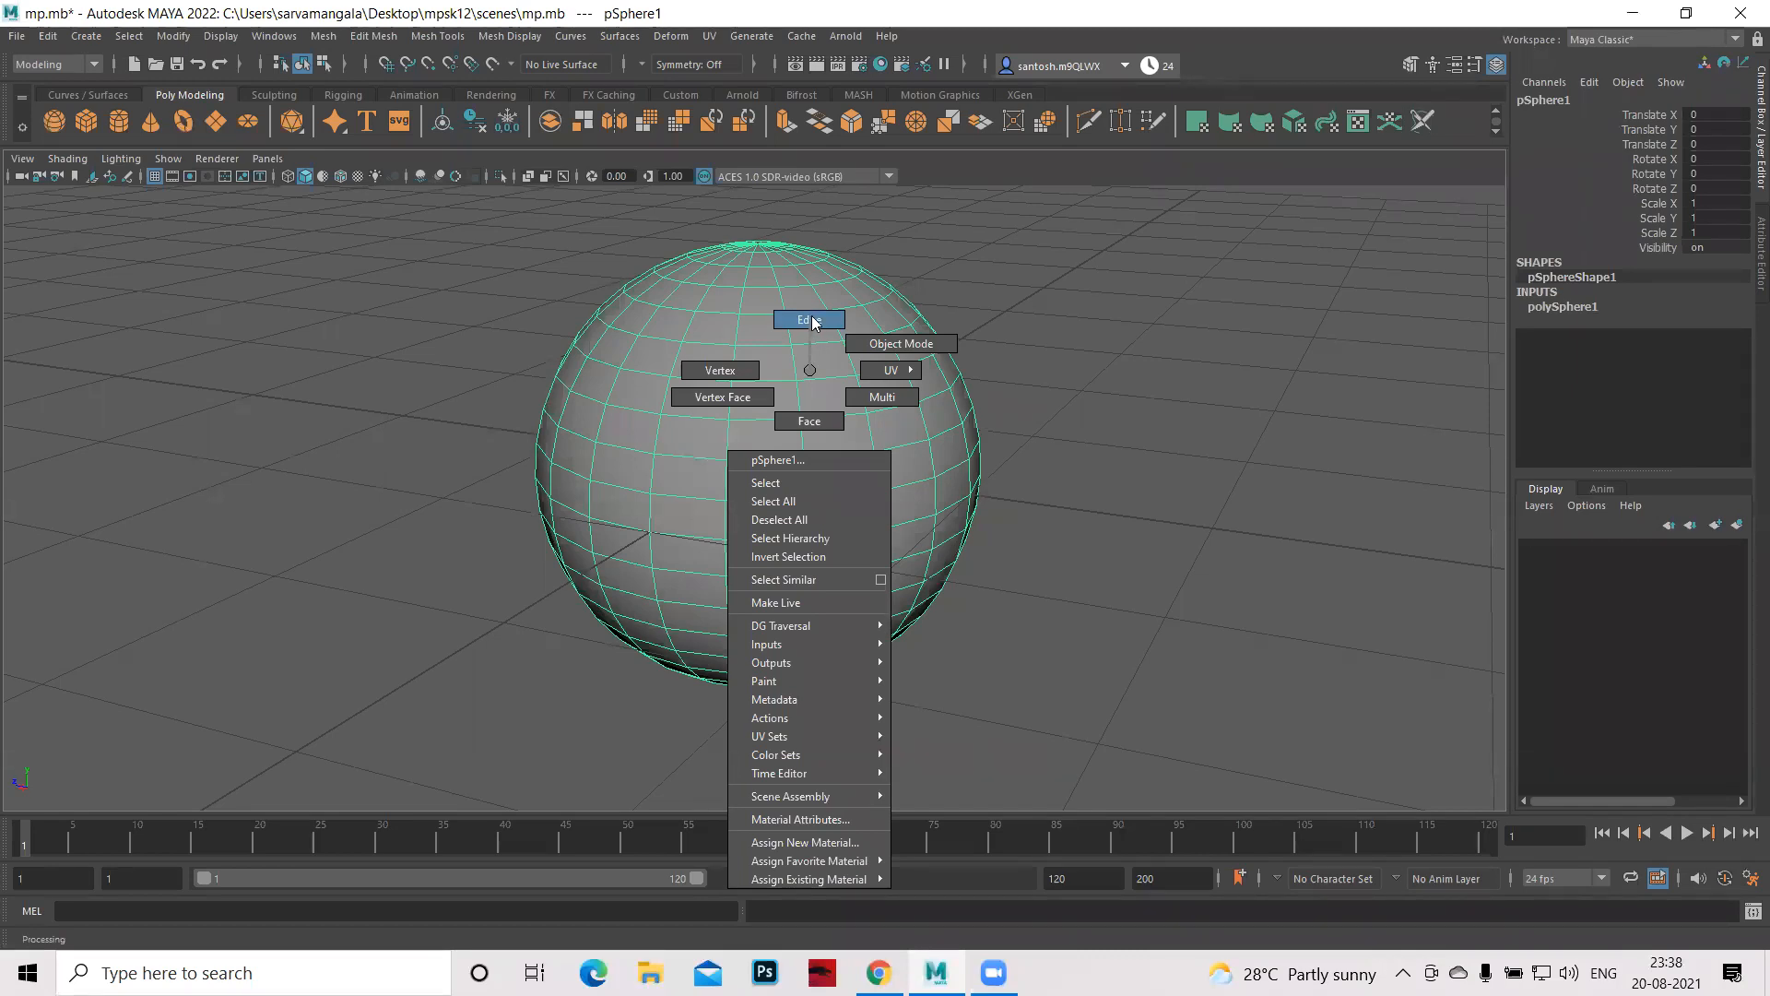
{"action": "right_click_drag", "start_coordinate": [813, 321], "coordinate": [852, 373]}
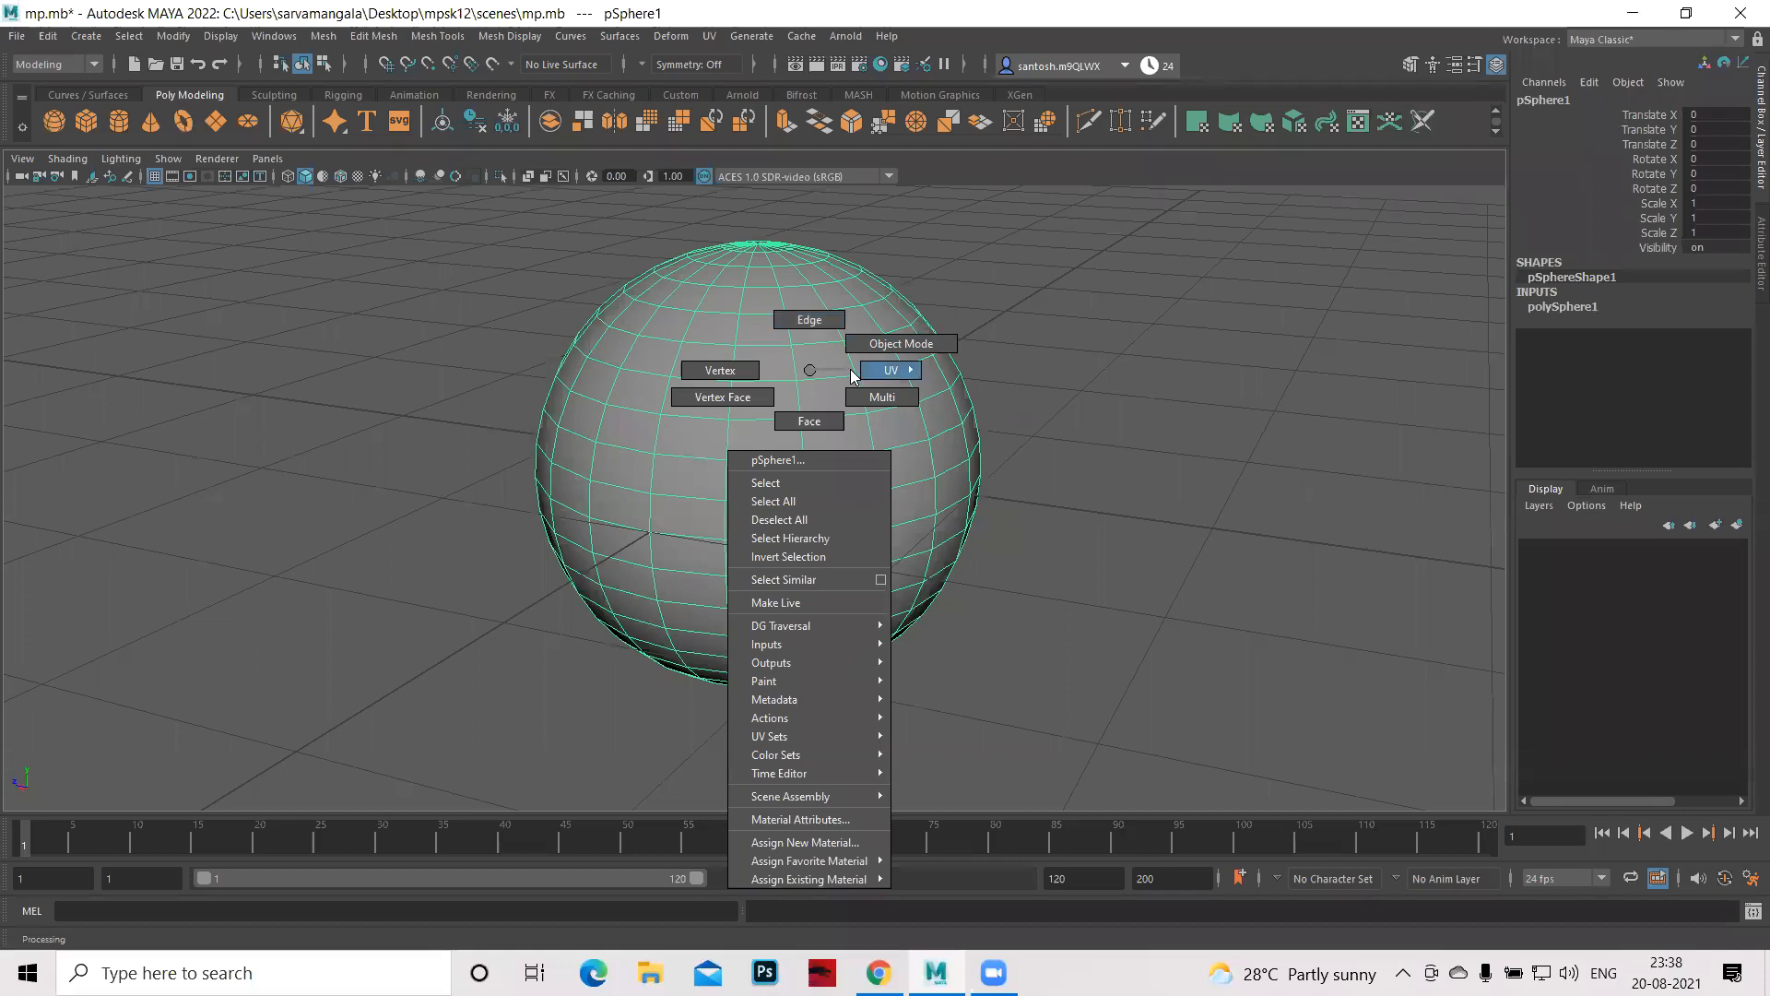
{"action": "right_click_drag", "start_coordinate": [852, 372], "coordinate": [800, 325]}
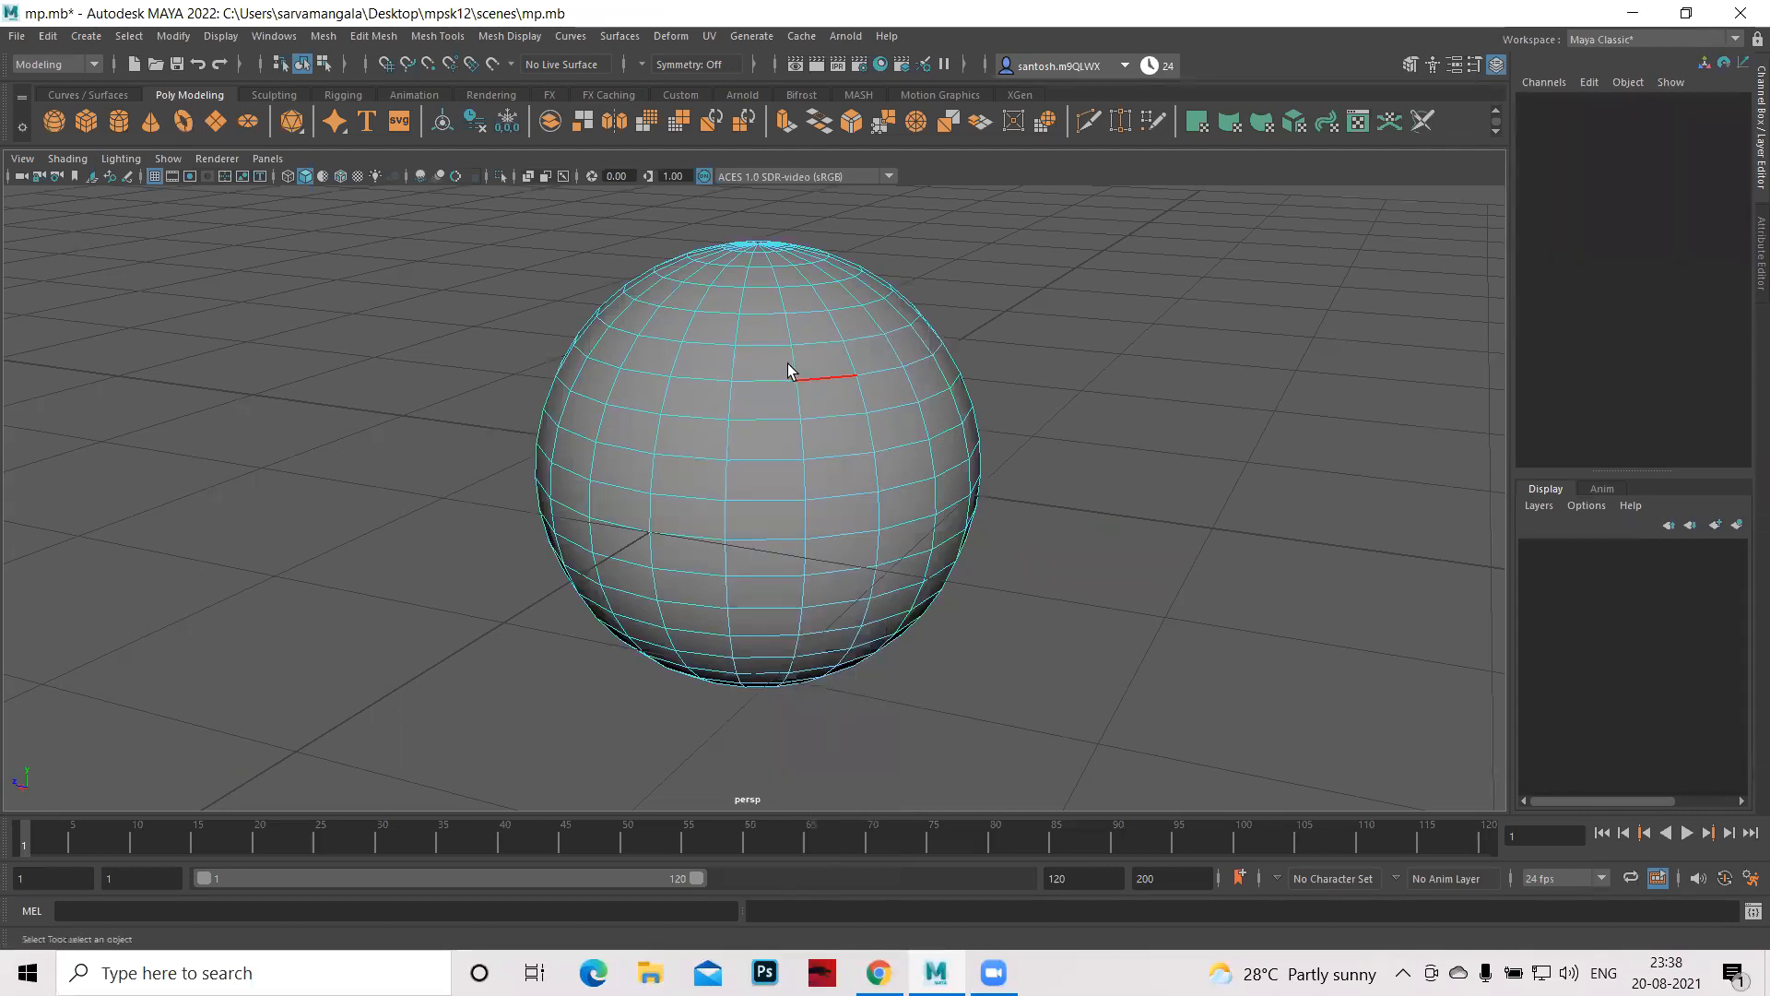
- Extrude one horizontal edge on the sphere's upper half and move it outward along Z to about -1.19
{"action": "left_click", "coordinate": [820, 342]}
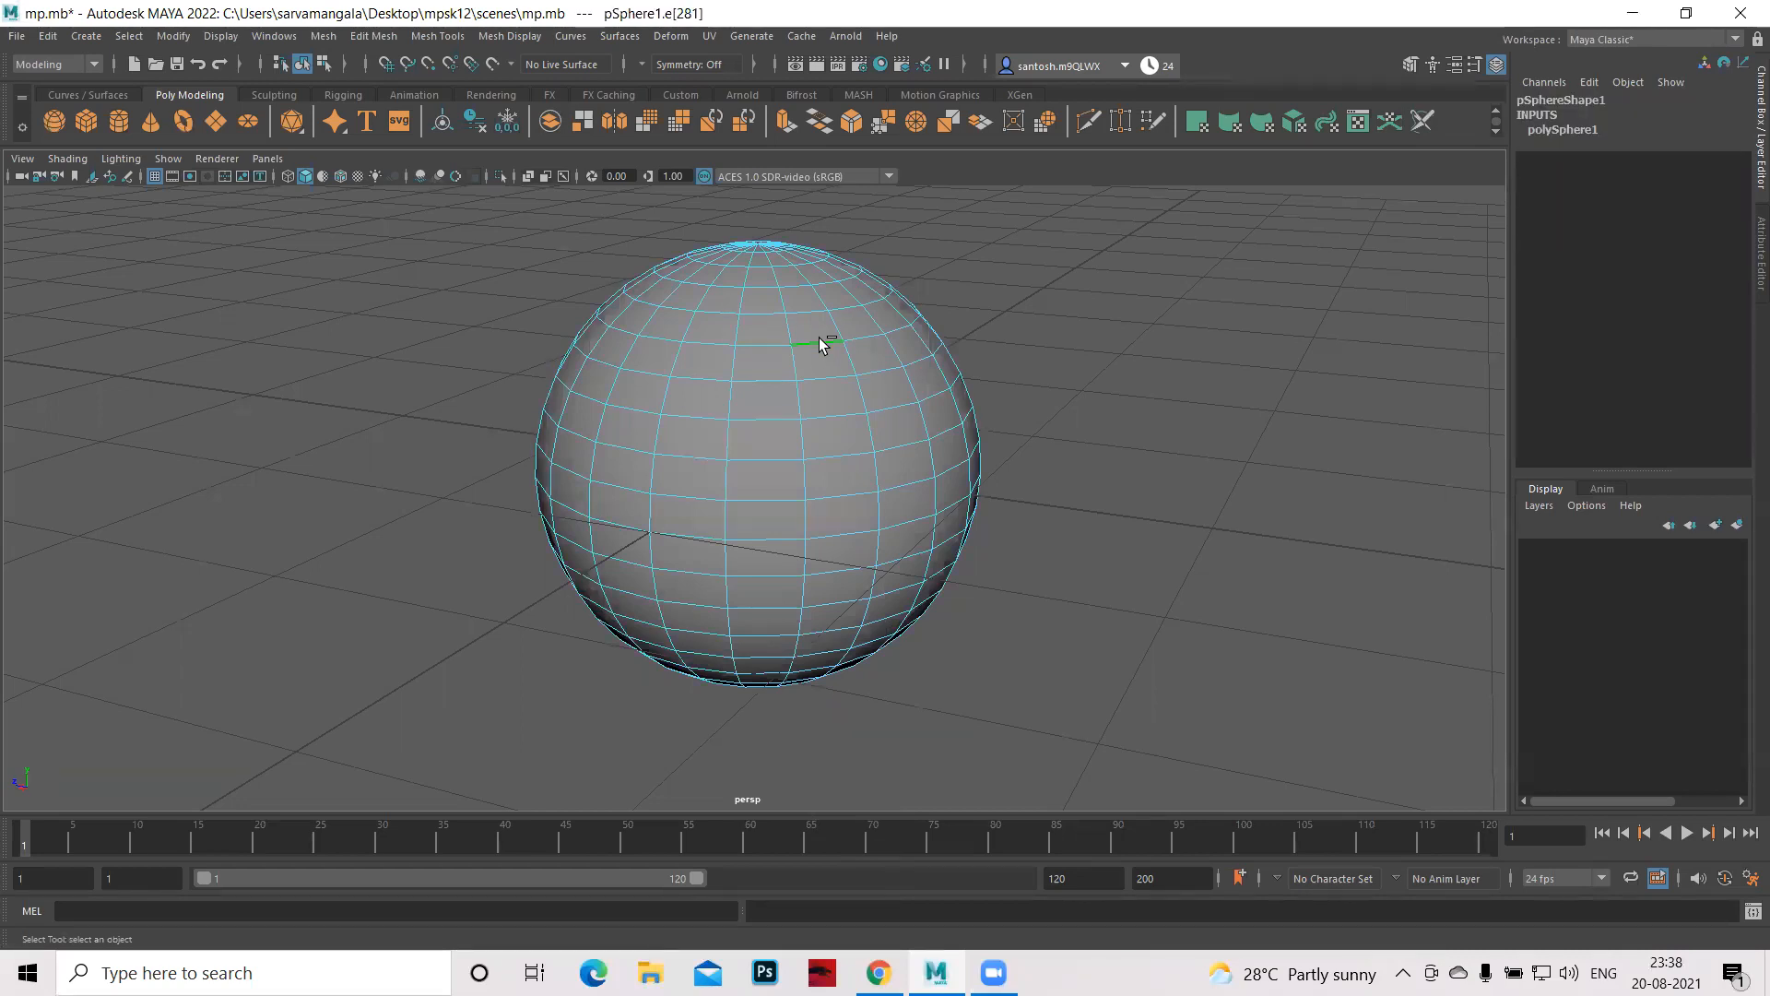
{"action": "right_click", "coordinate": [820, 342], "text": "shift"}
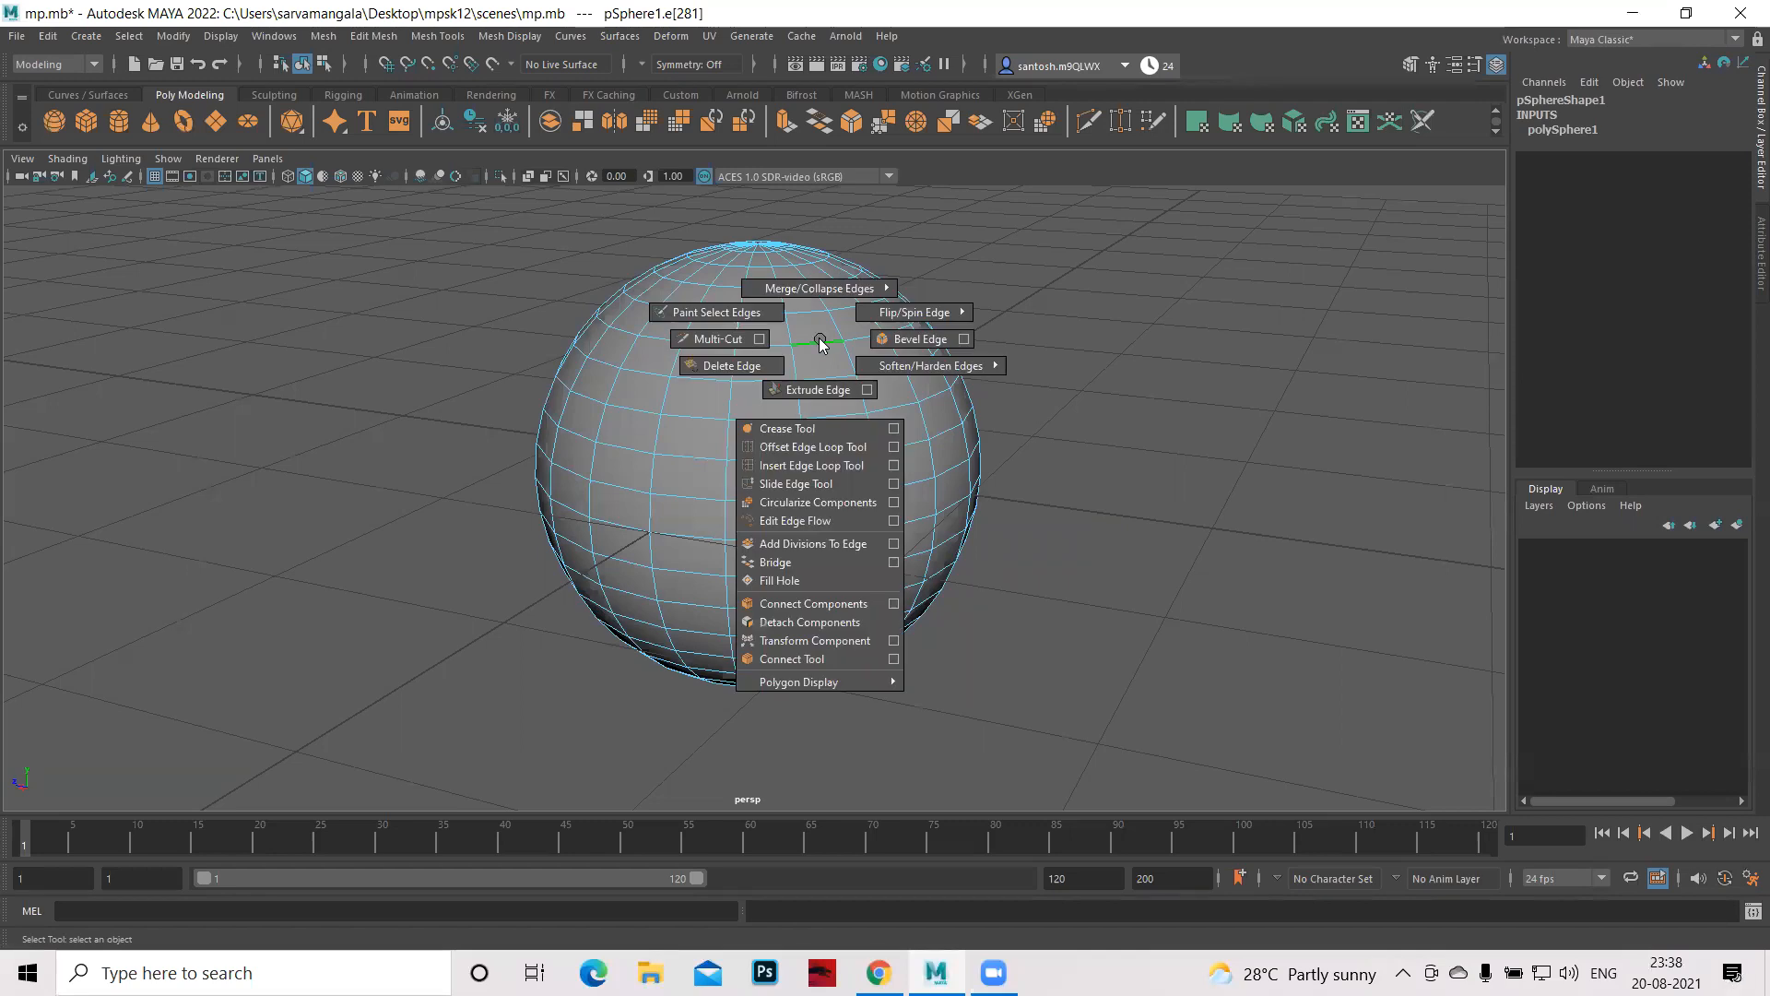
{"action": "left_click", "coordinate": [829, 391]}
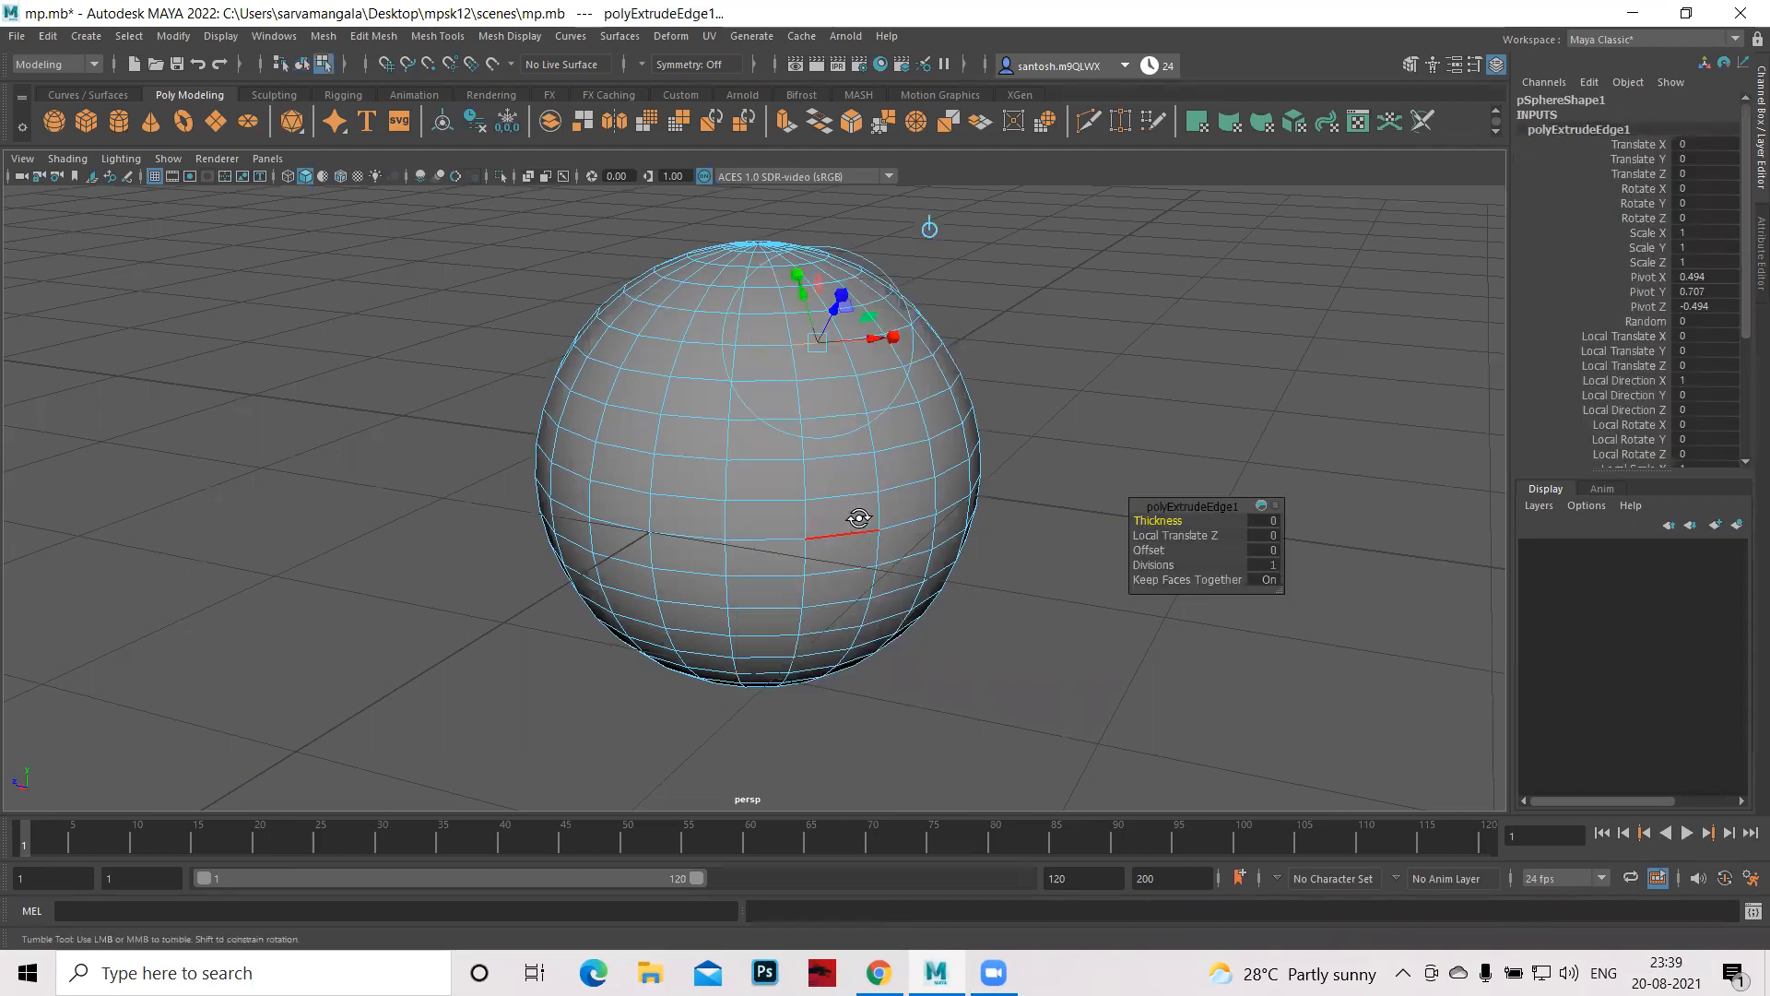
{"action": "left_click_drag", "start_coordinate": [881, 510], "coordinate": [672, 344], "text": "alt"}
{"action": "key", "text": "w"}
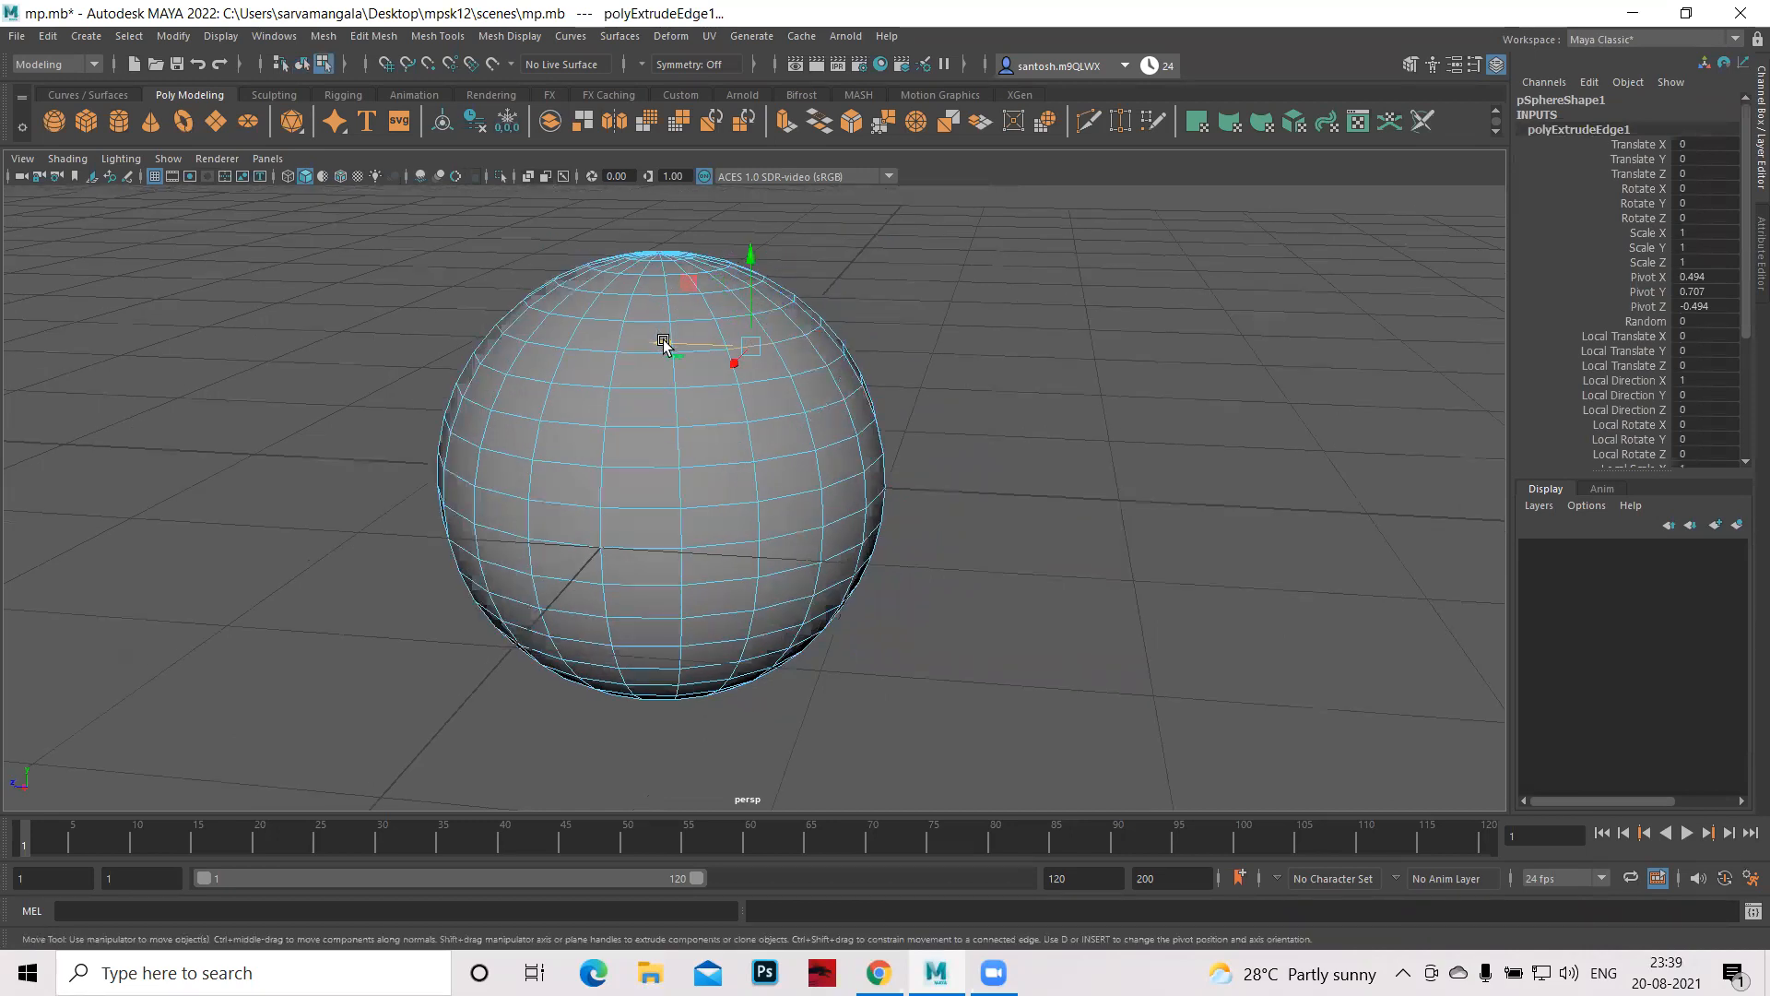
{"action": "left_click_drag", "start_coordinate": [664, 342], "coordinate": [836, 367]}
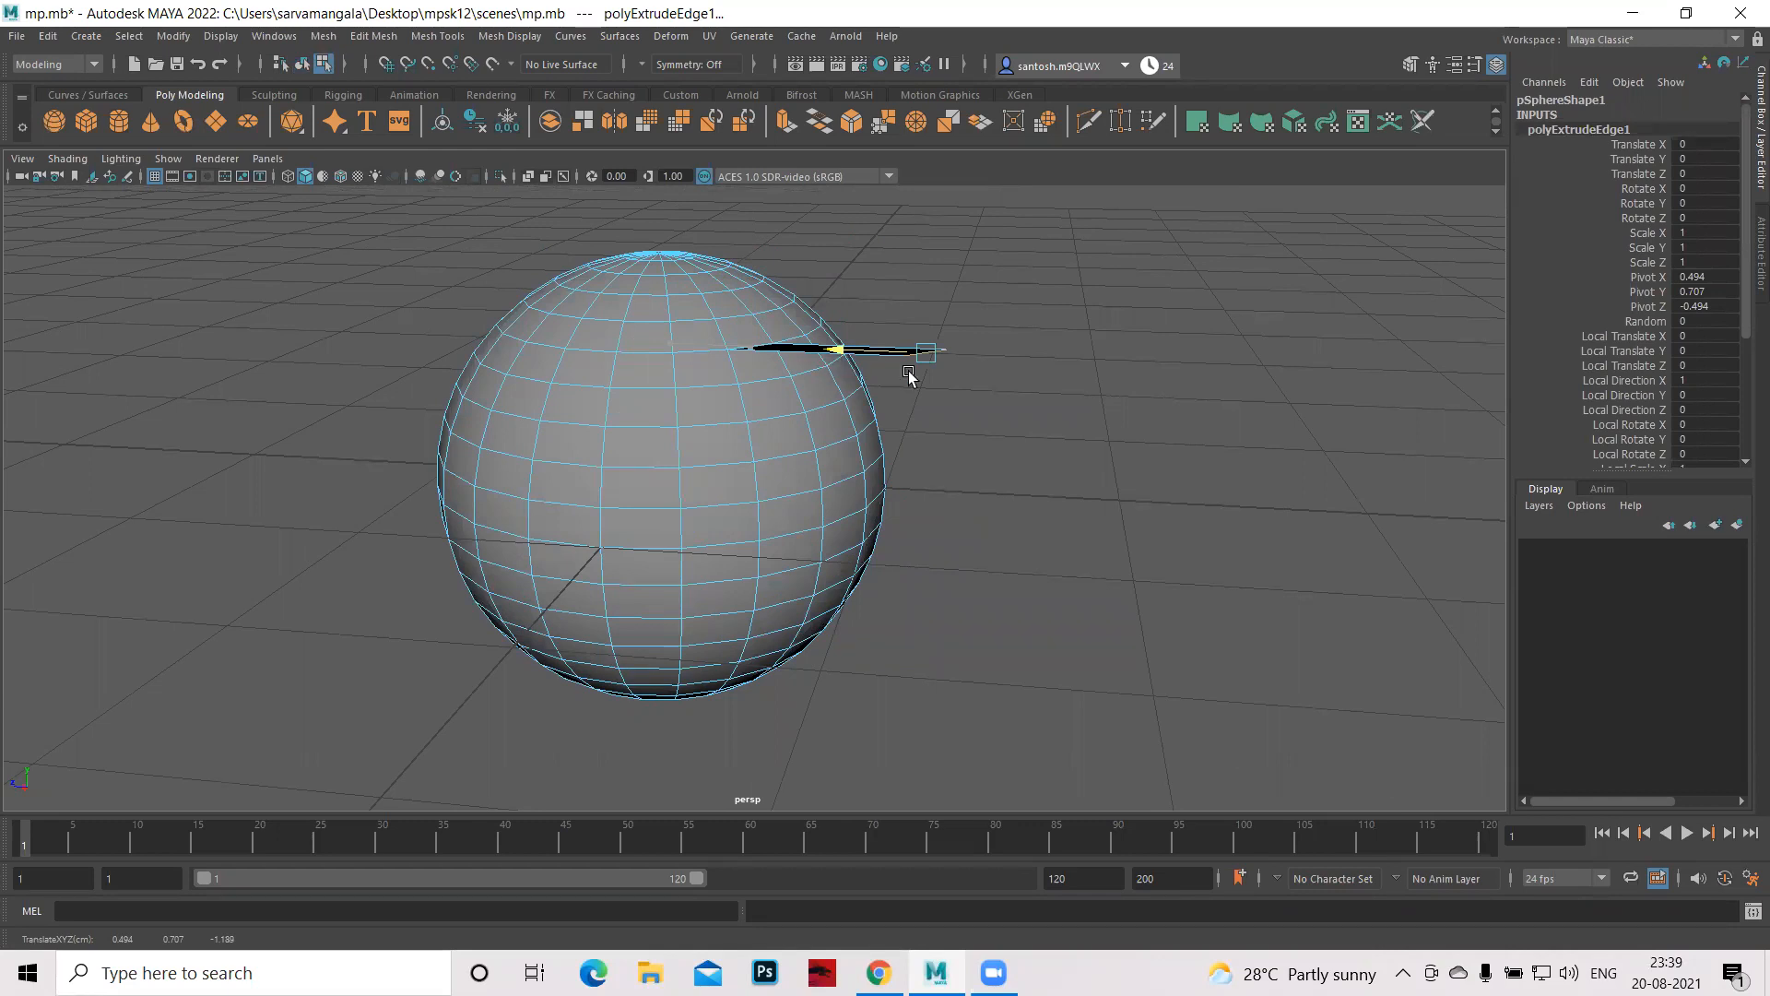
- Scale the extruded edge to about 0.64 along Z and cycle through the Select, Move, Rotate and Scale tools
{"action": "key", "text": "w"}
{"action": "key", "text": "r"}
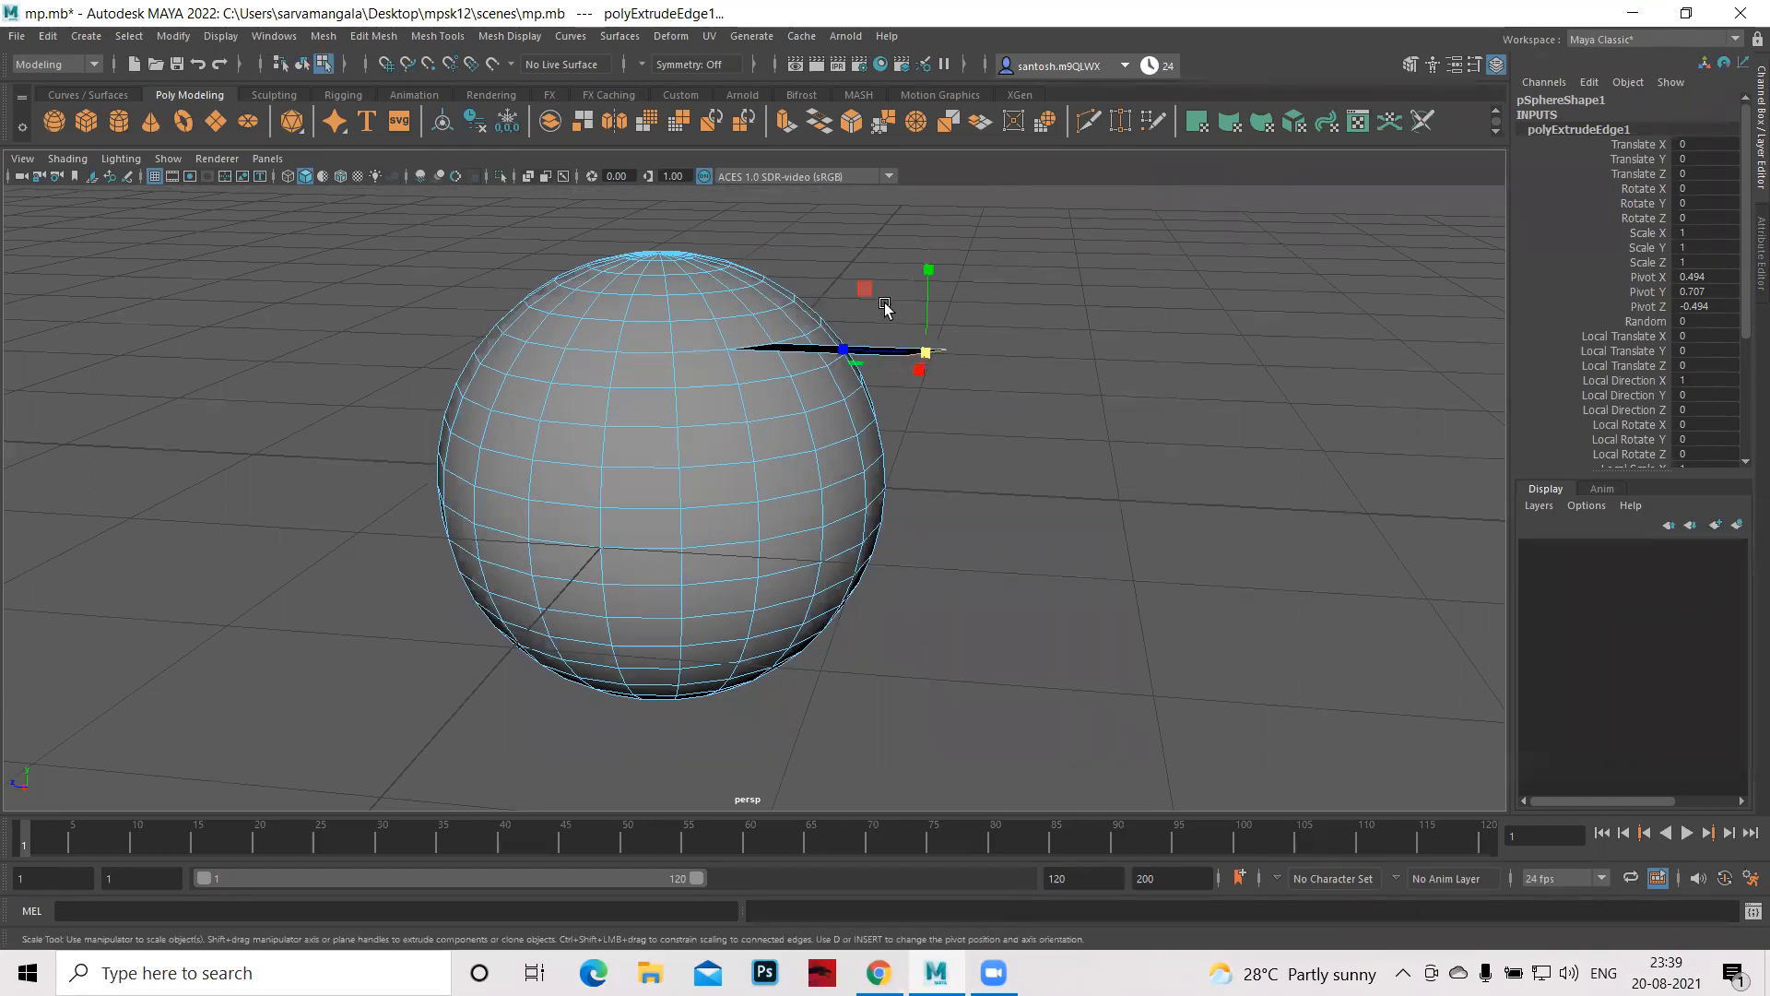
{"action": "left_click_drag", "start_coordinate": [844, 350], "coordinate": [878, 355]}
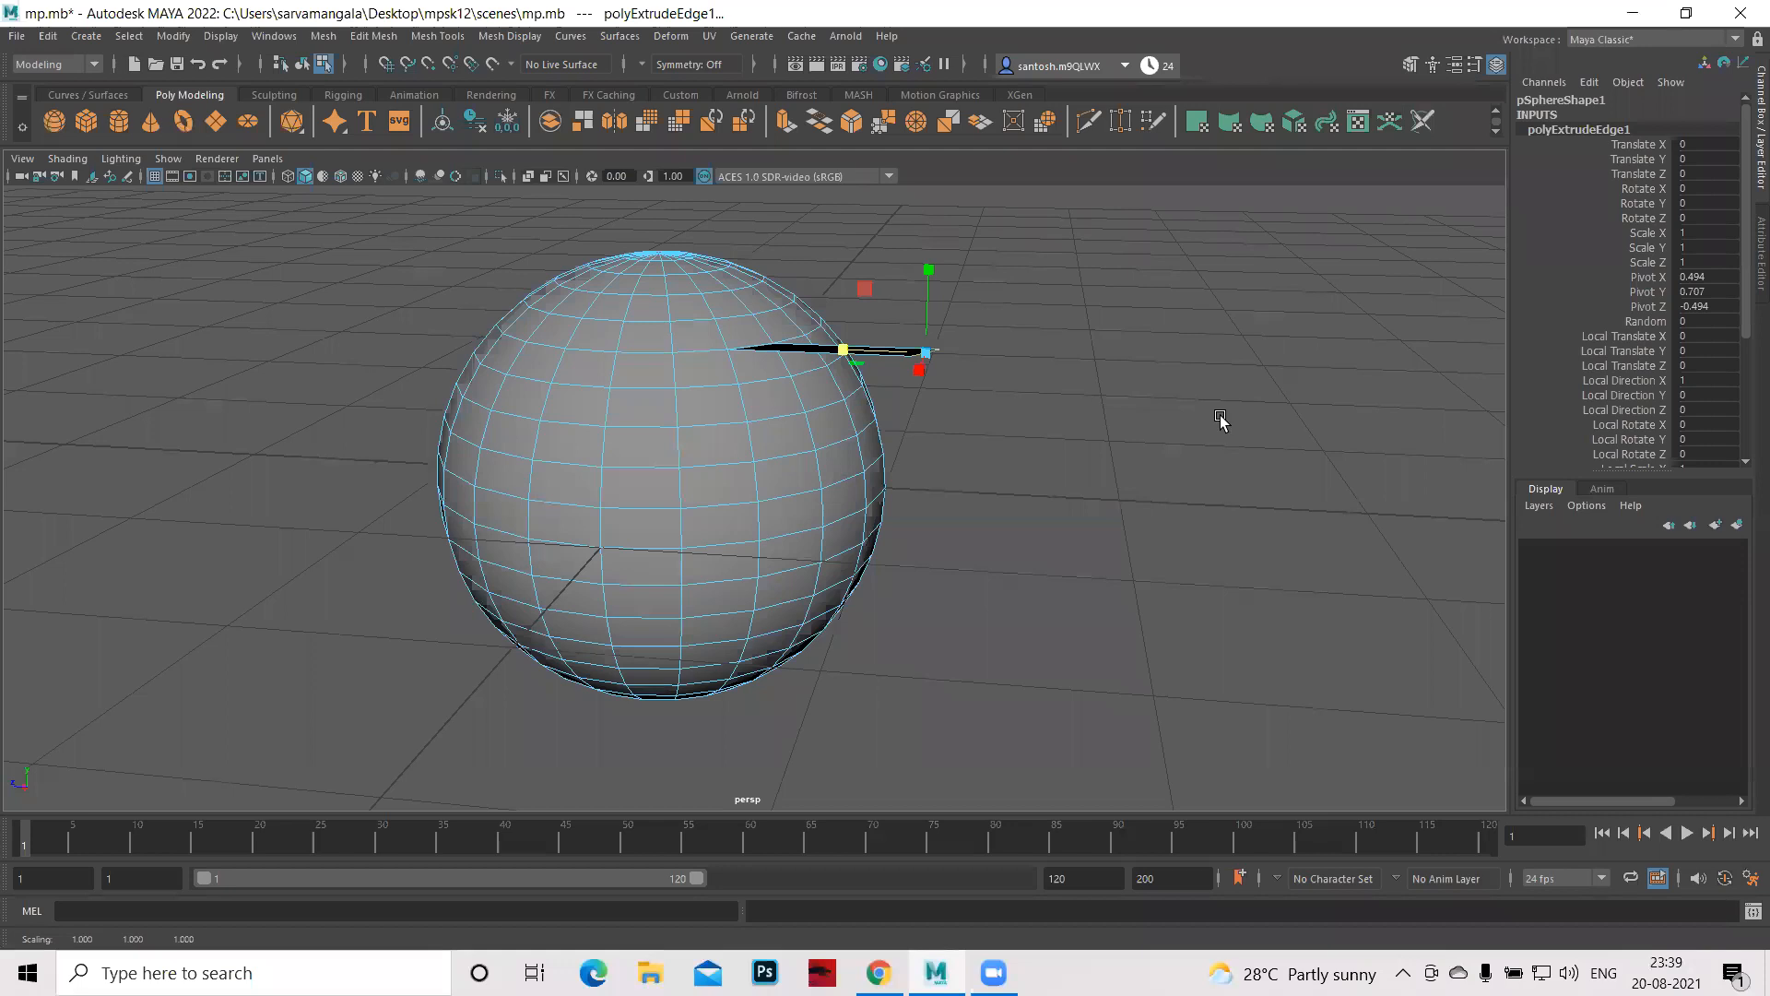
{"action": "key", "text": "q"}
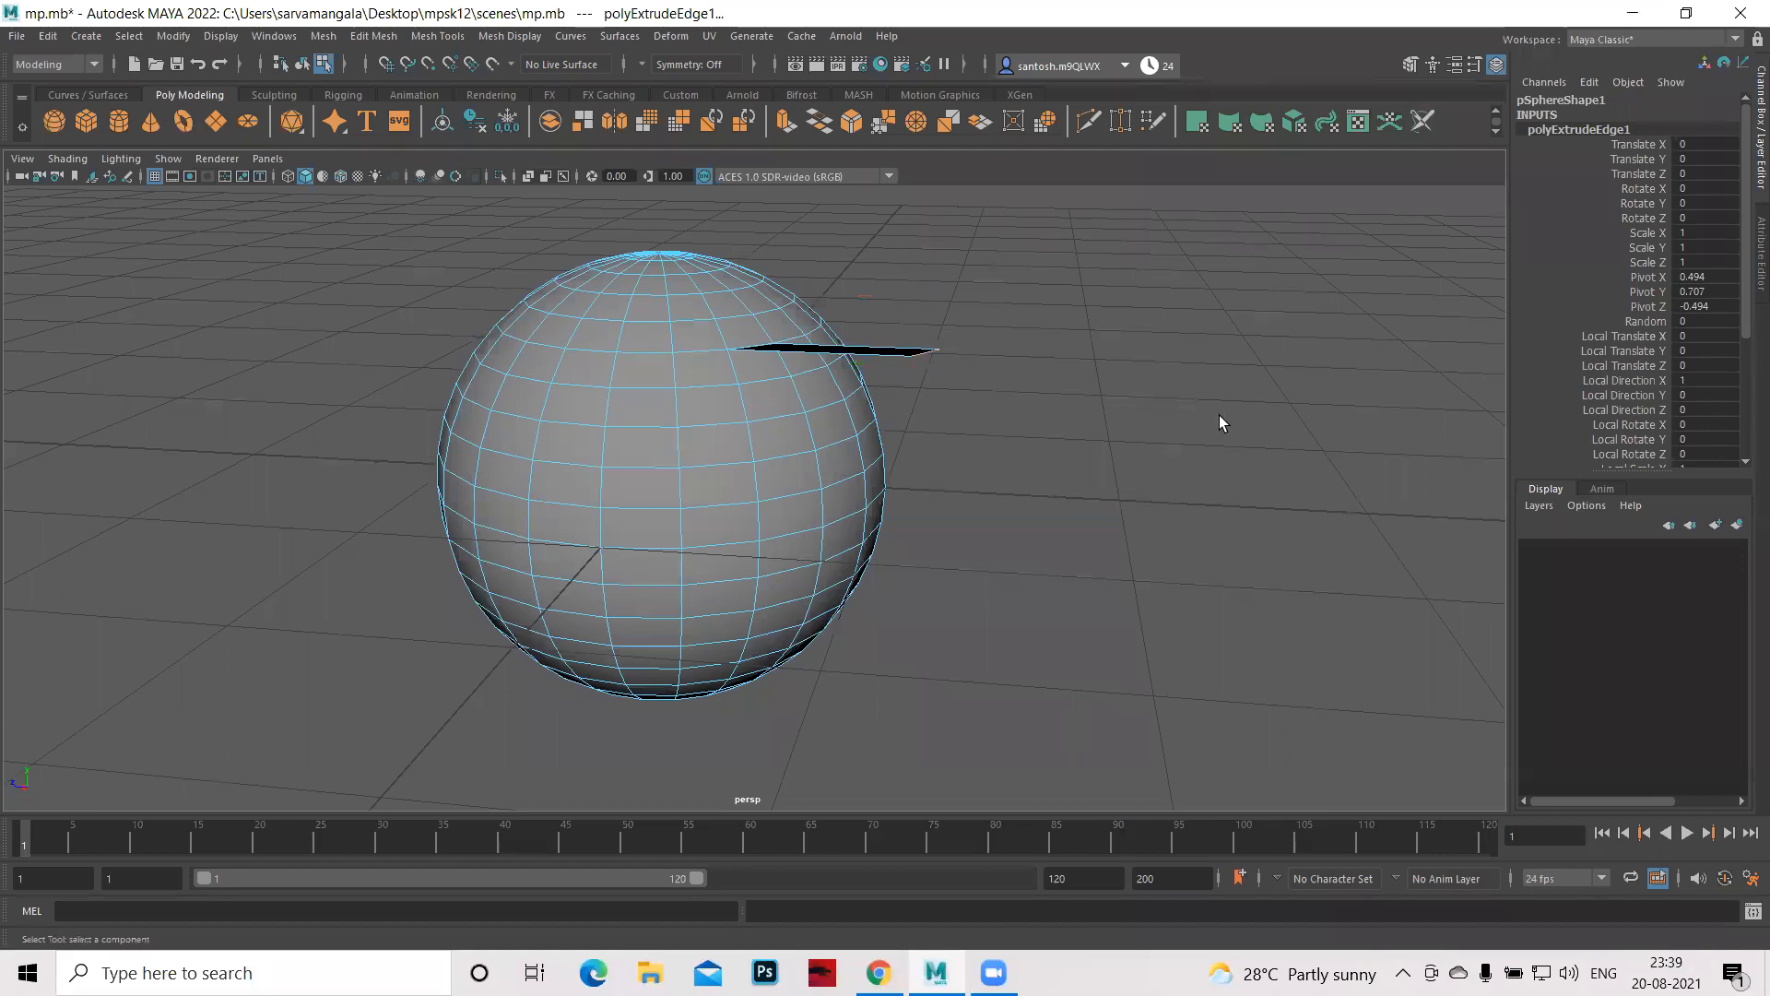
{"action": "key", "text": "w"}
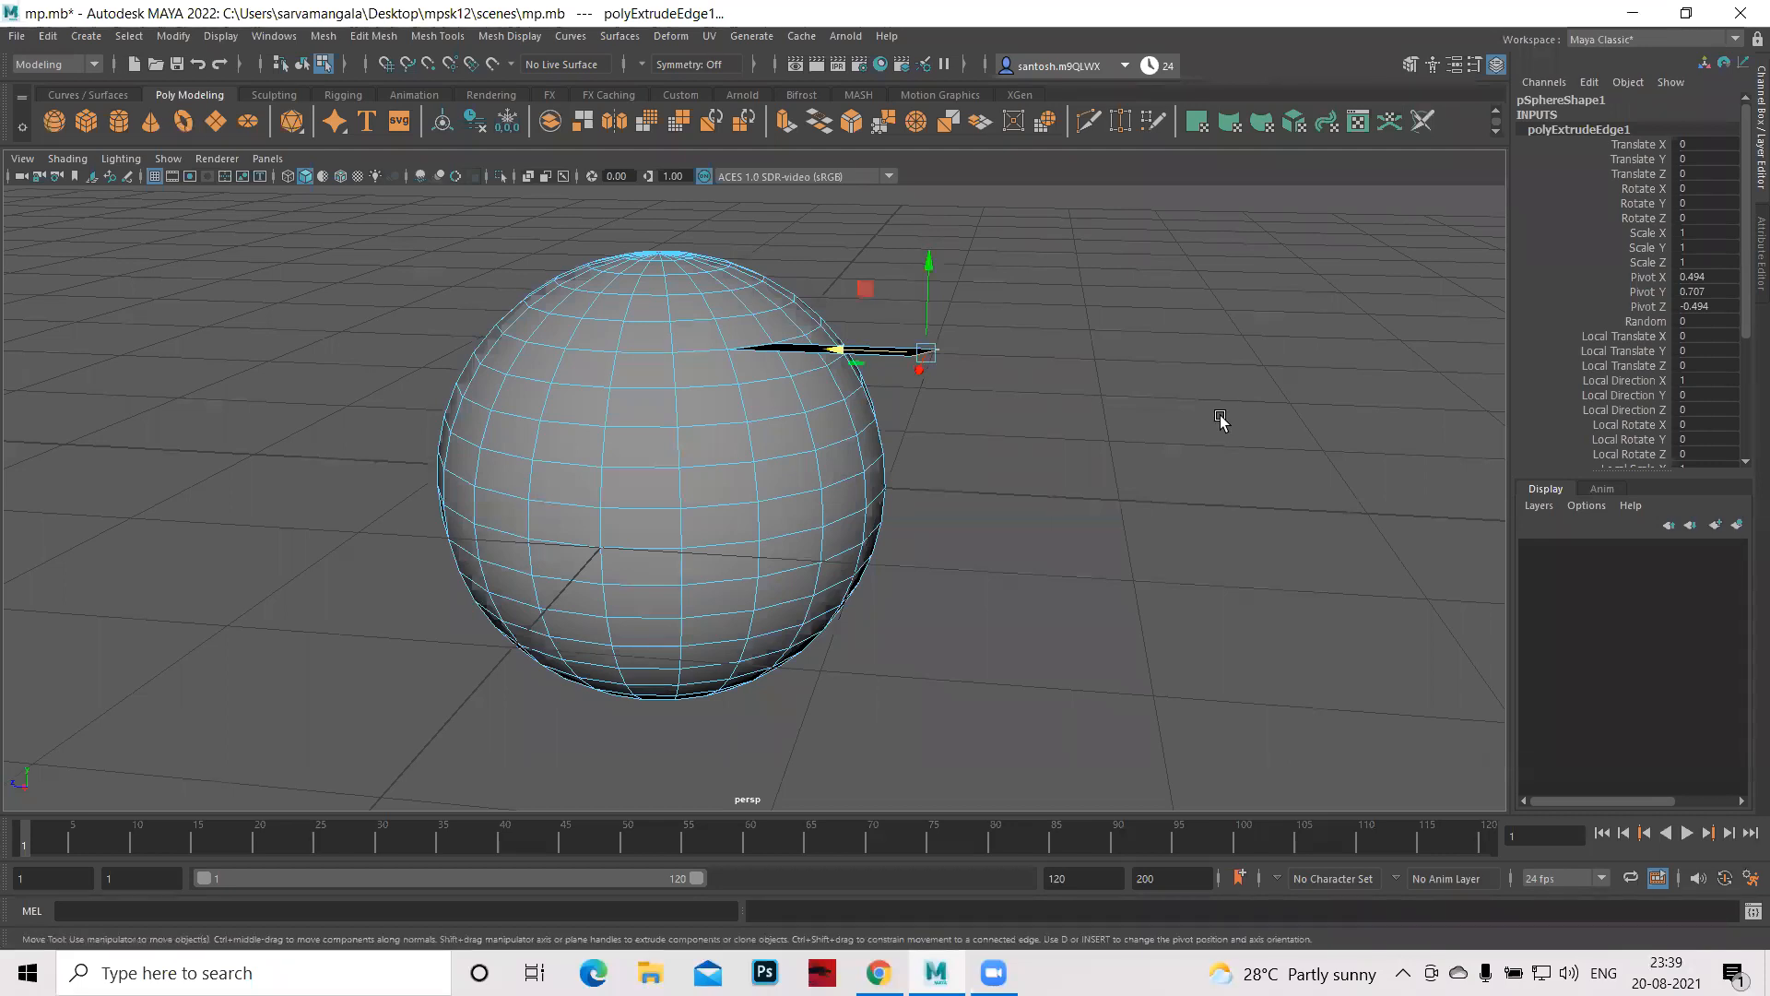
{"action": "key", "text": "e"}
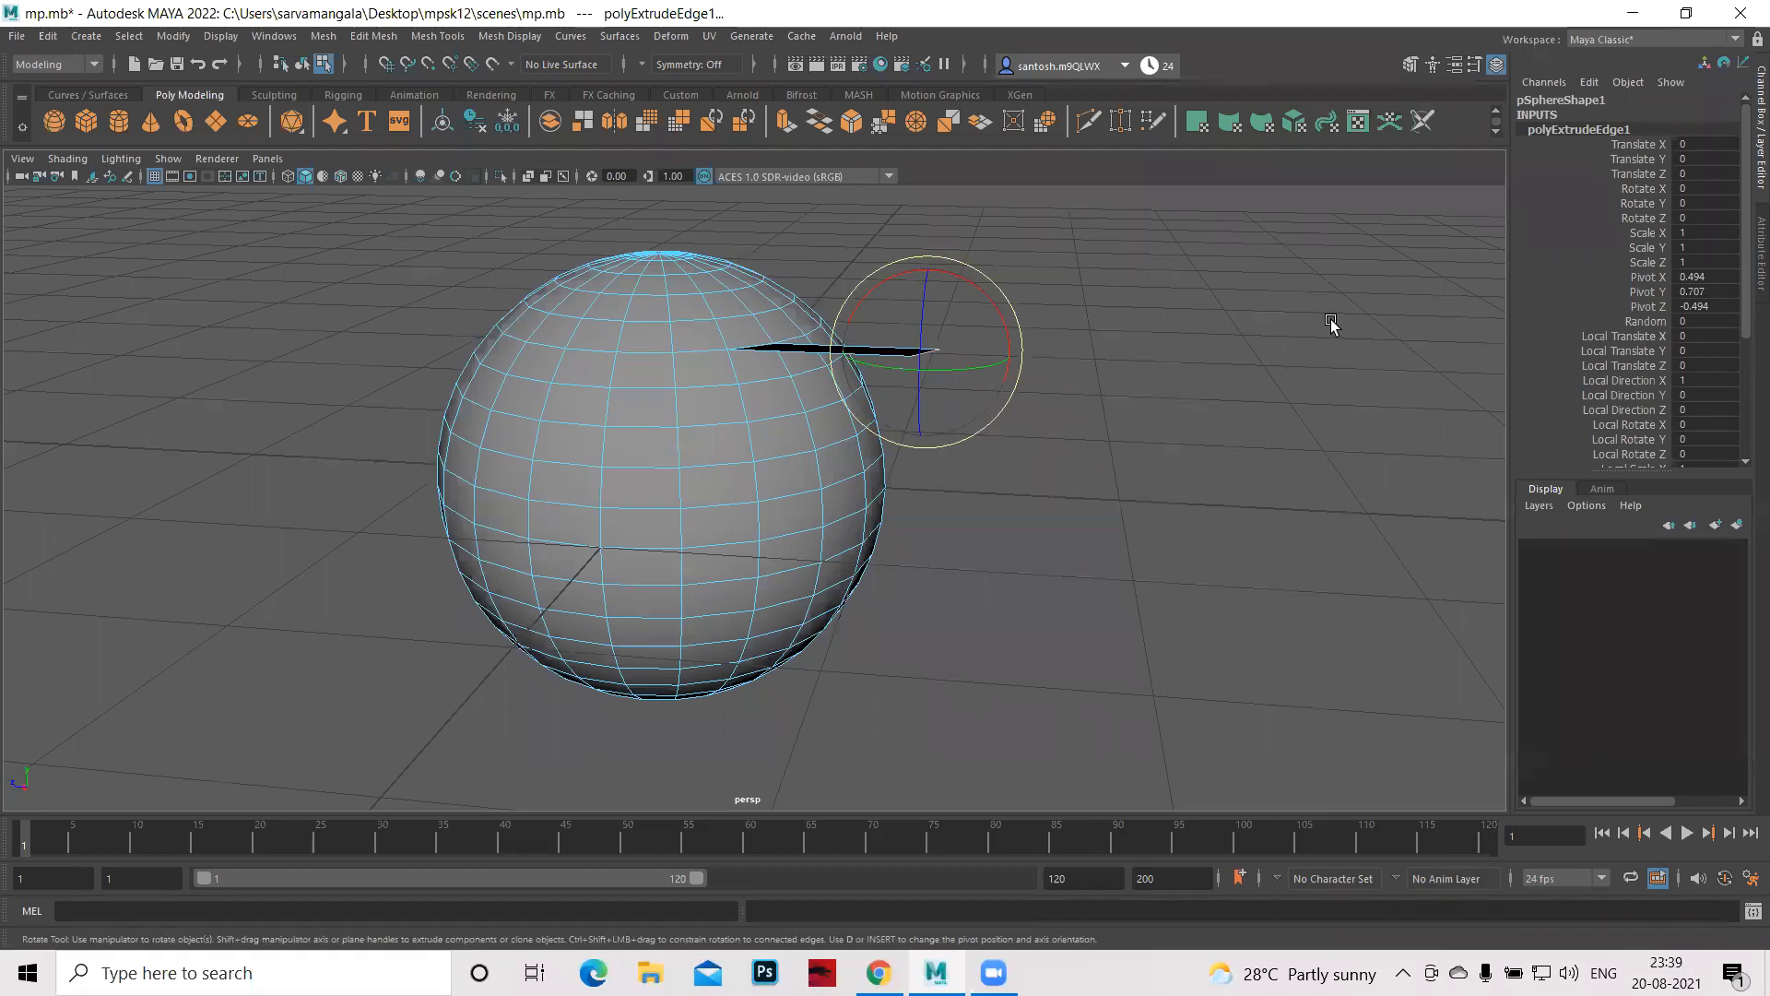
{"action": "key", "text": "r"}
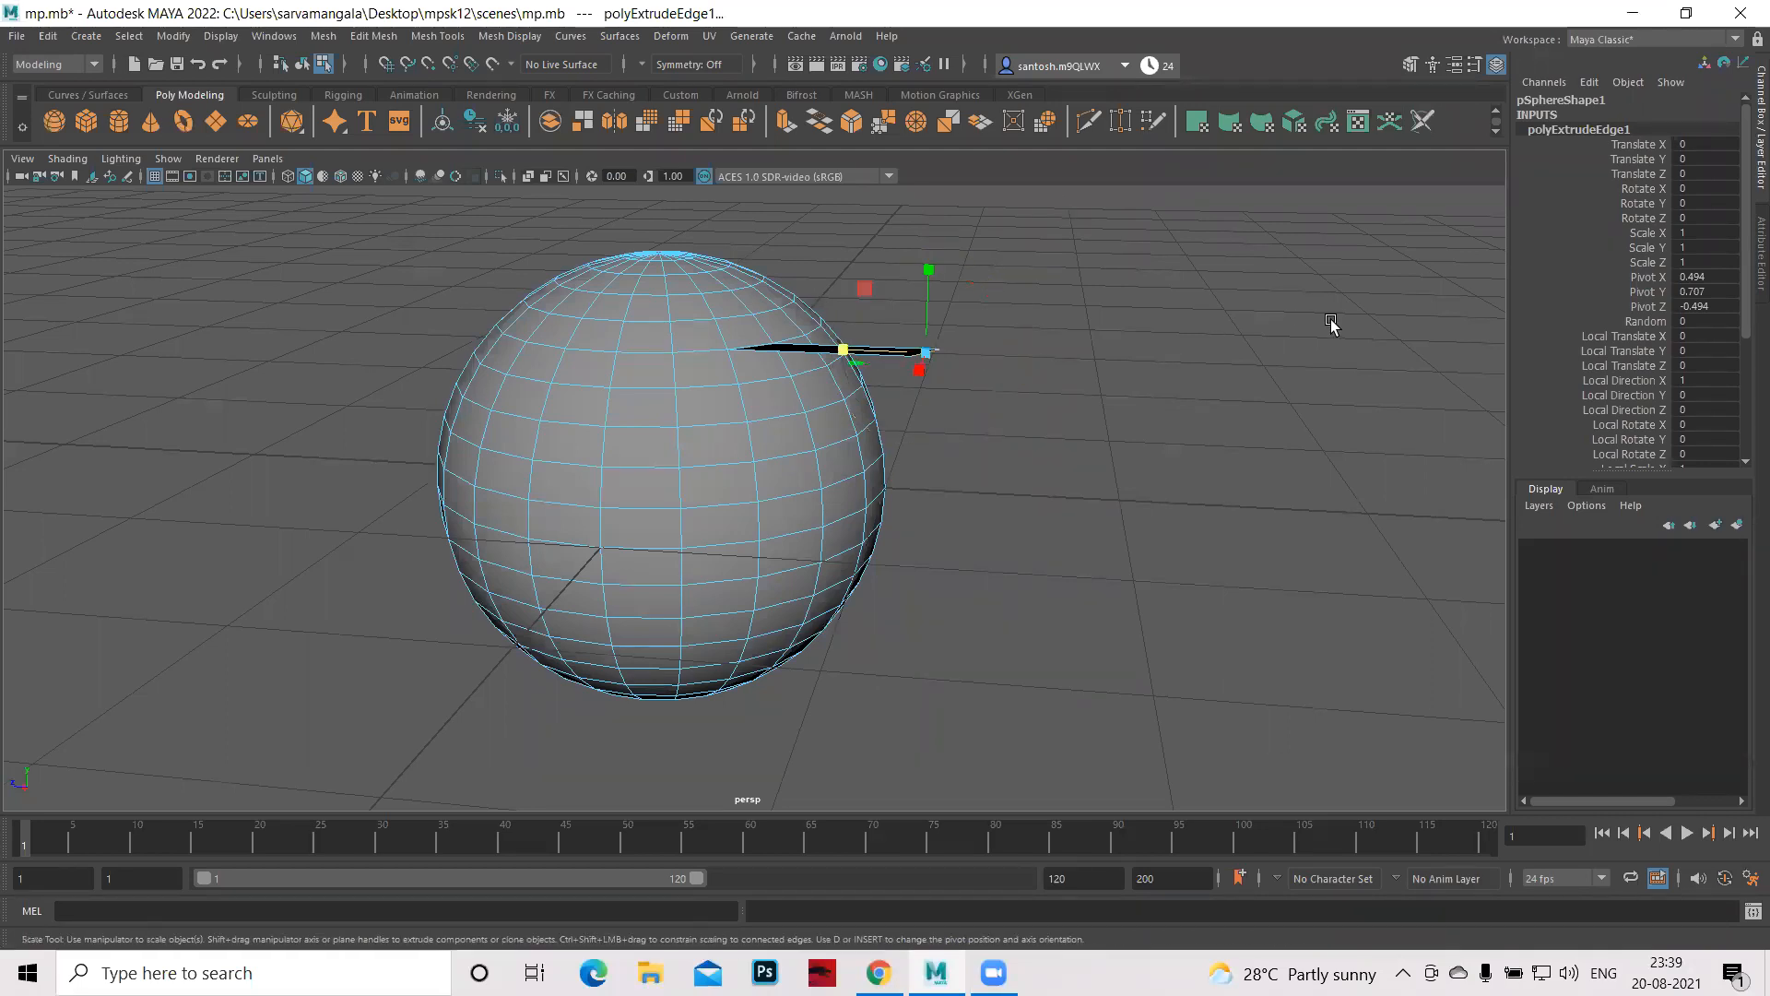
- Undo the edge's scaling and extrusion, and clear the selection
{"action": "key", "text": "ctrl+z"}
{"action": "key", "text": "ctrl+z"}
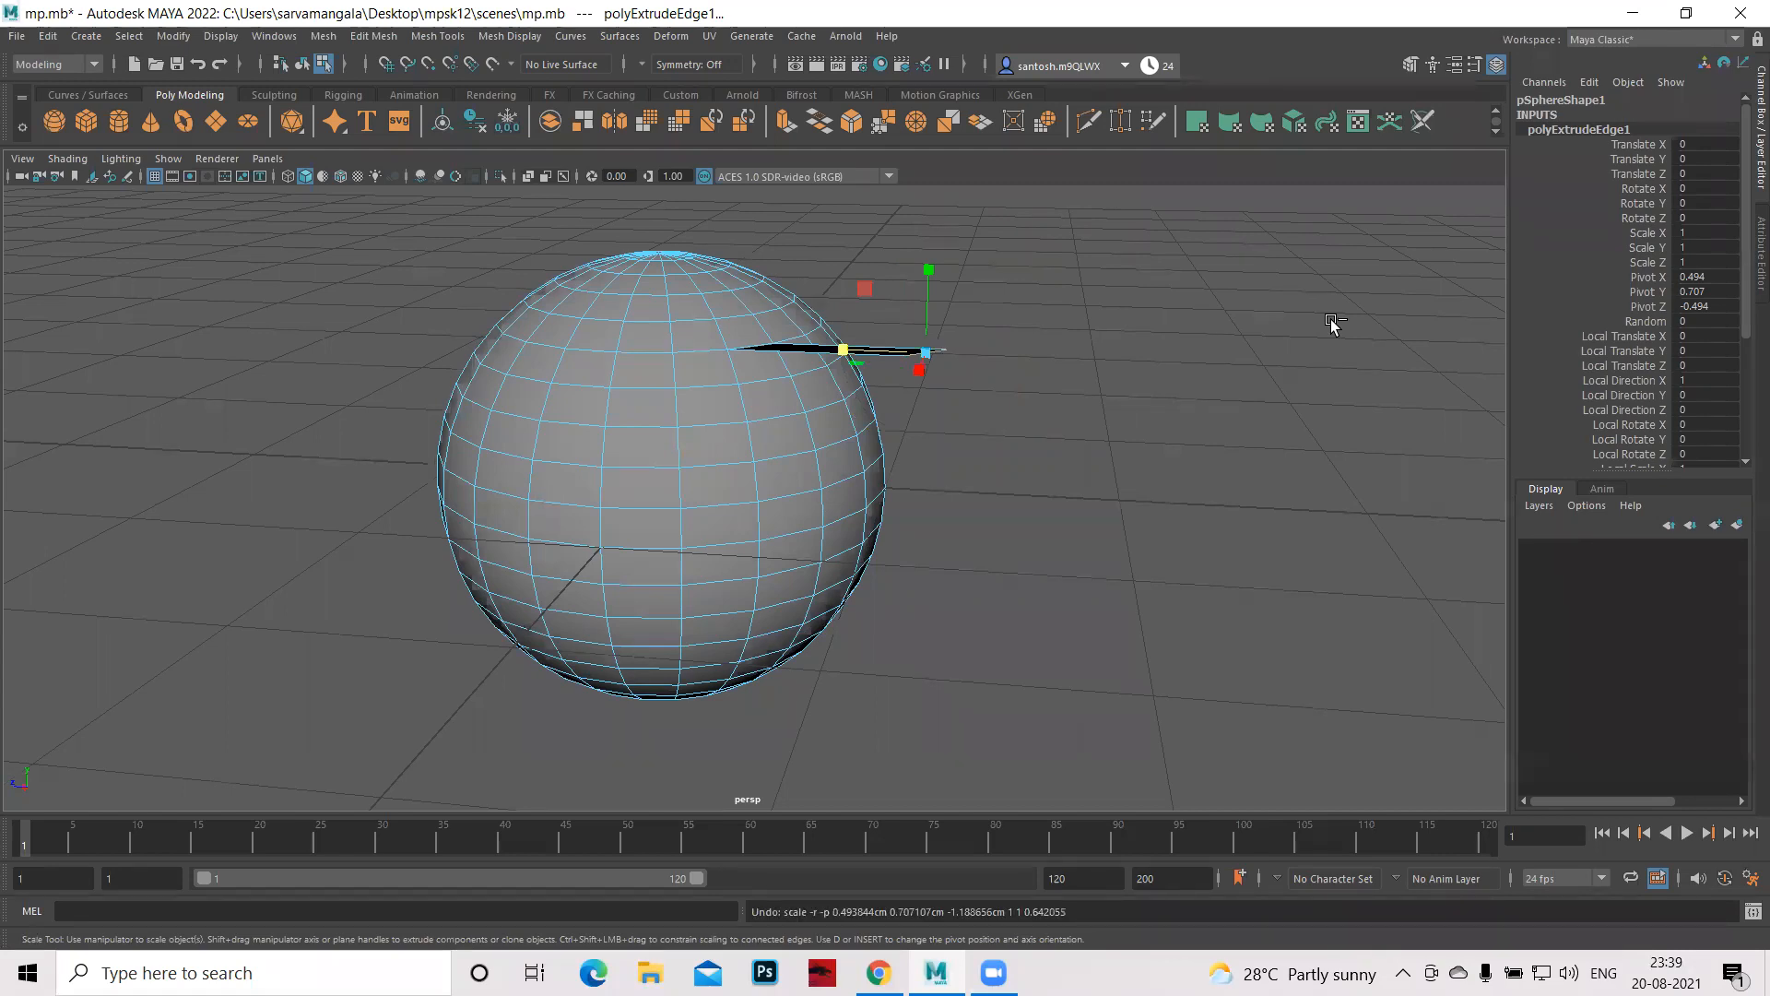
{"action": "left_click", "coordinate": [1159, 407]}
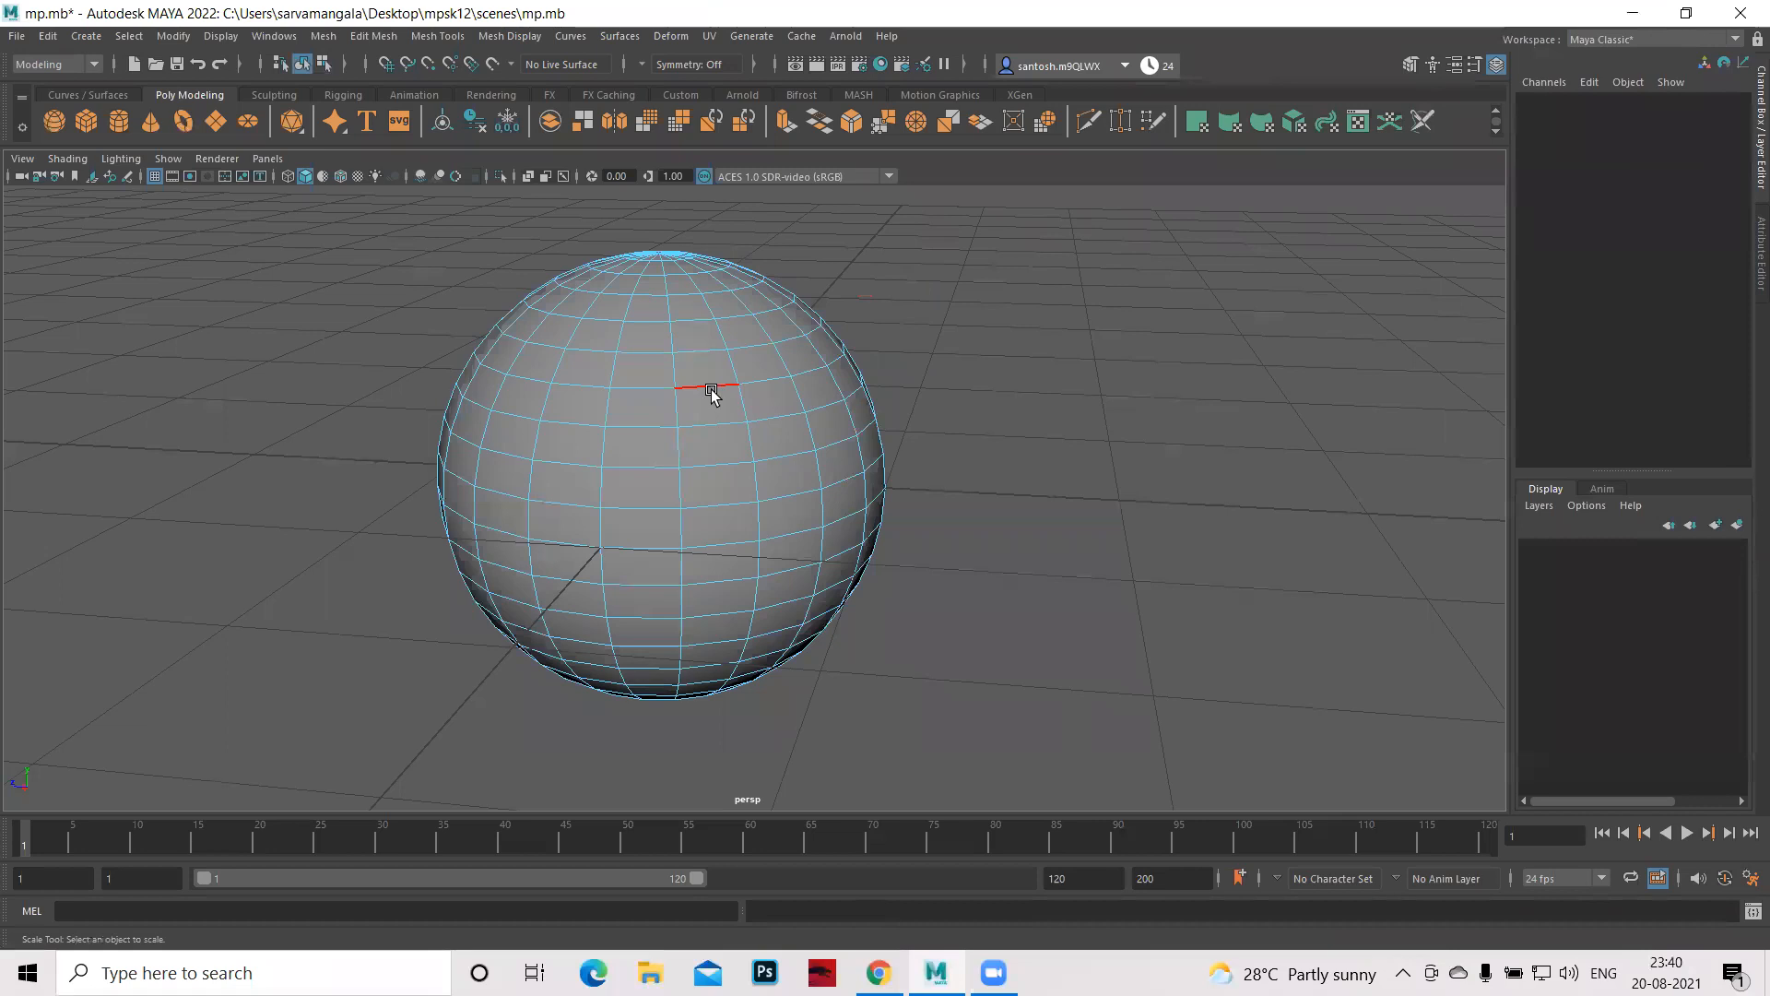
- Switch the sphere to face mode and extrude a single face on its upper half
{"action": "left_click_drag", "start_coordinate": [858, 442], "coordinate": [842, 439], "text": "alt"}
{"action": "left_click_drag", "start_coordinate": [731, 401], "coordinate": [738, 380], "text": "alt"}
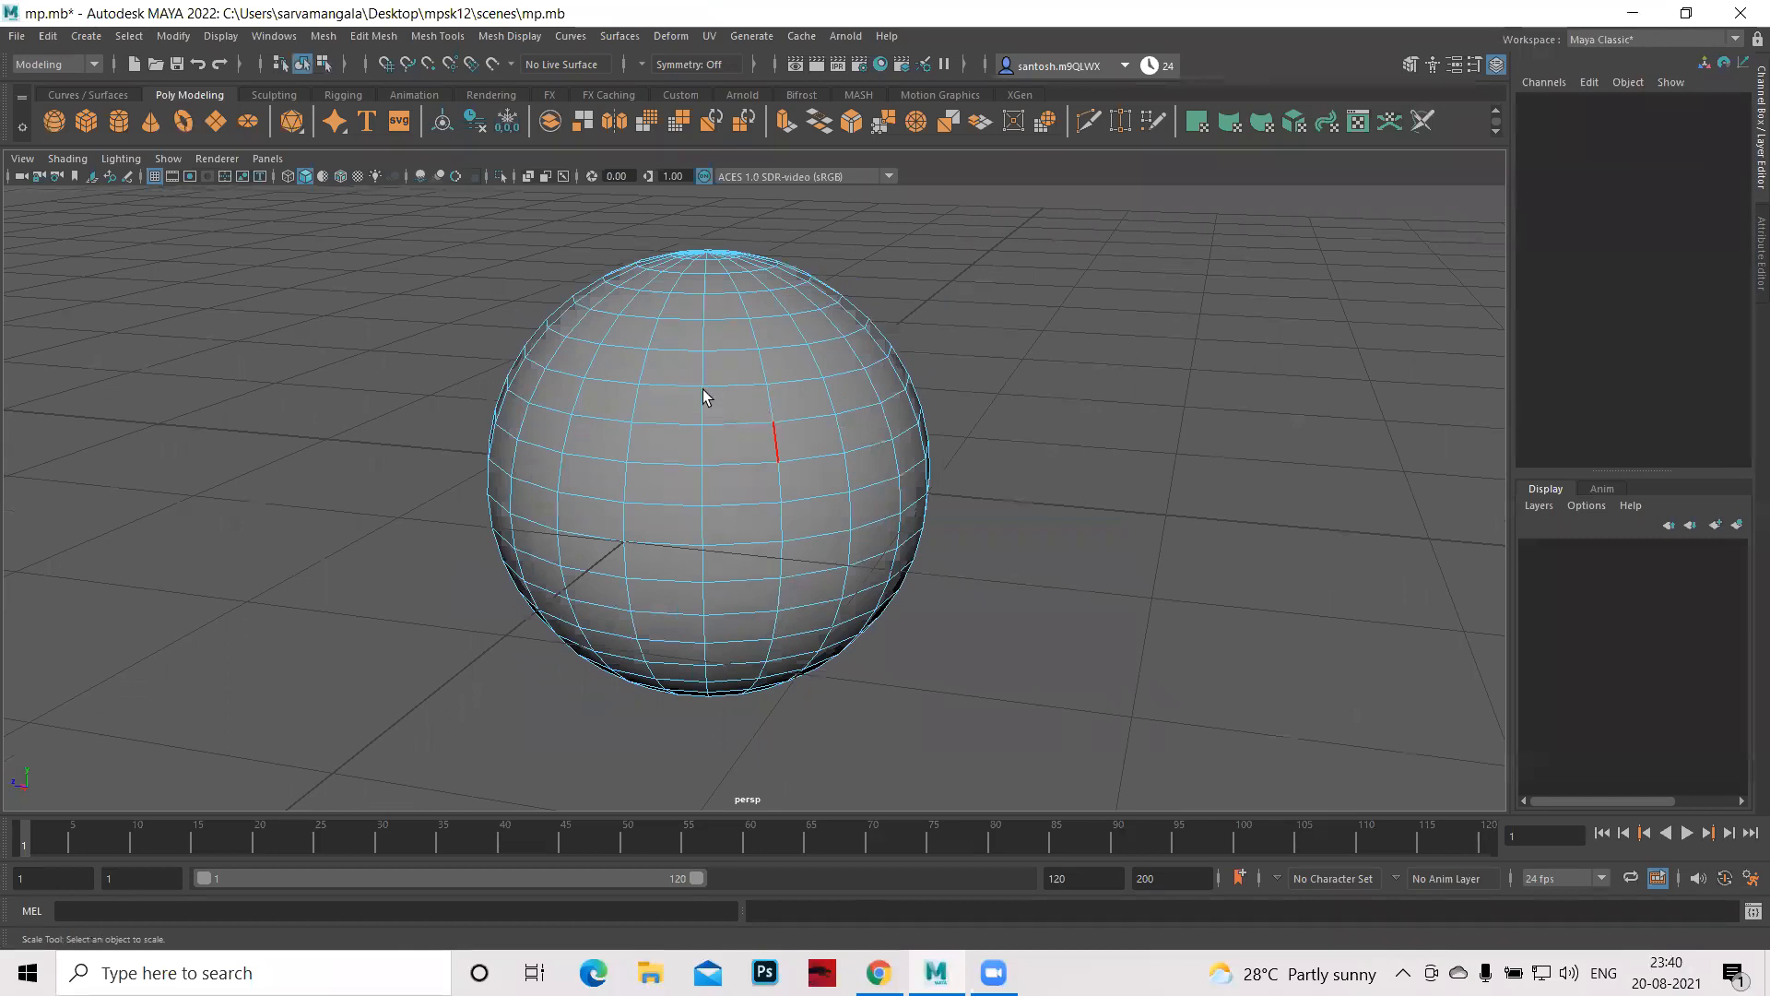
{"action": "key", "text": "q"}
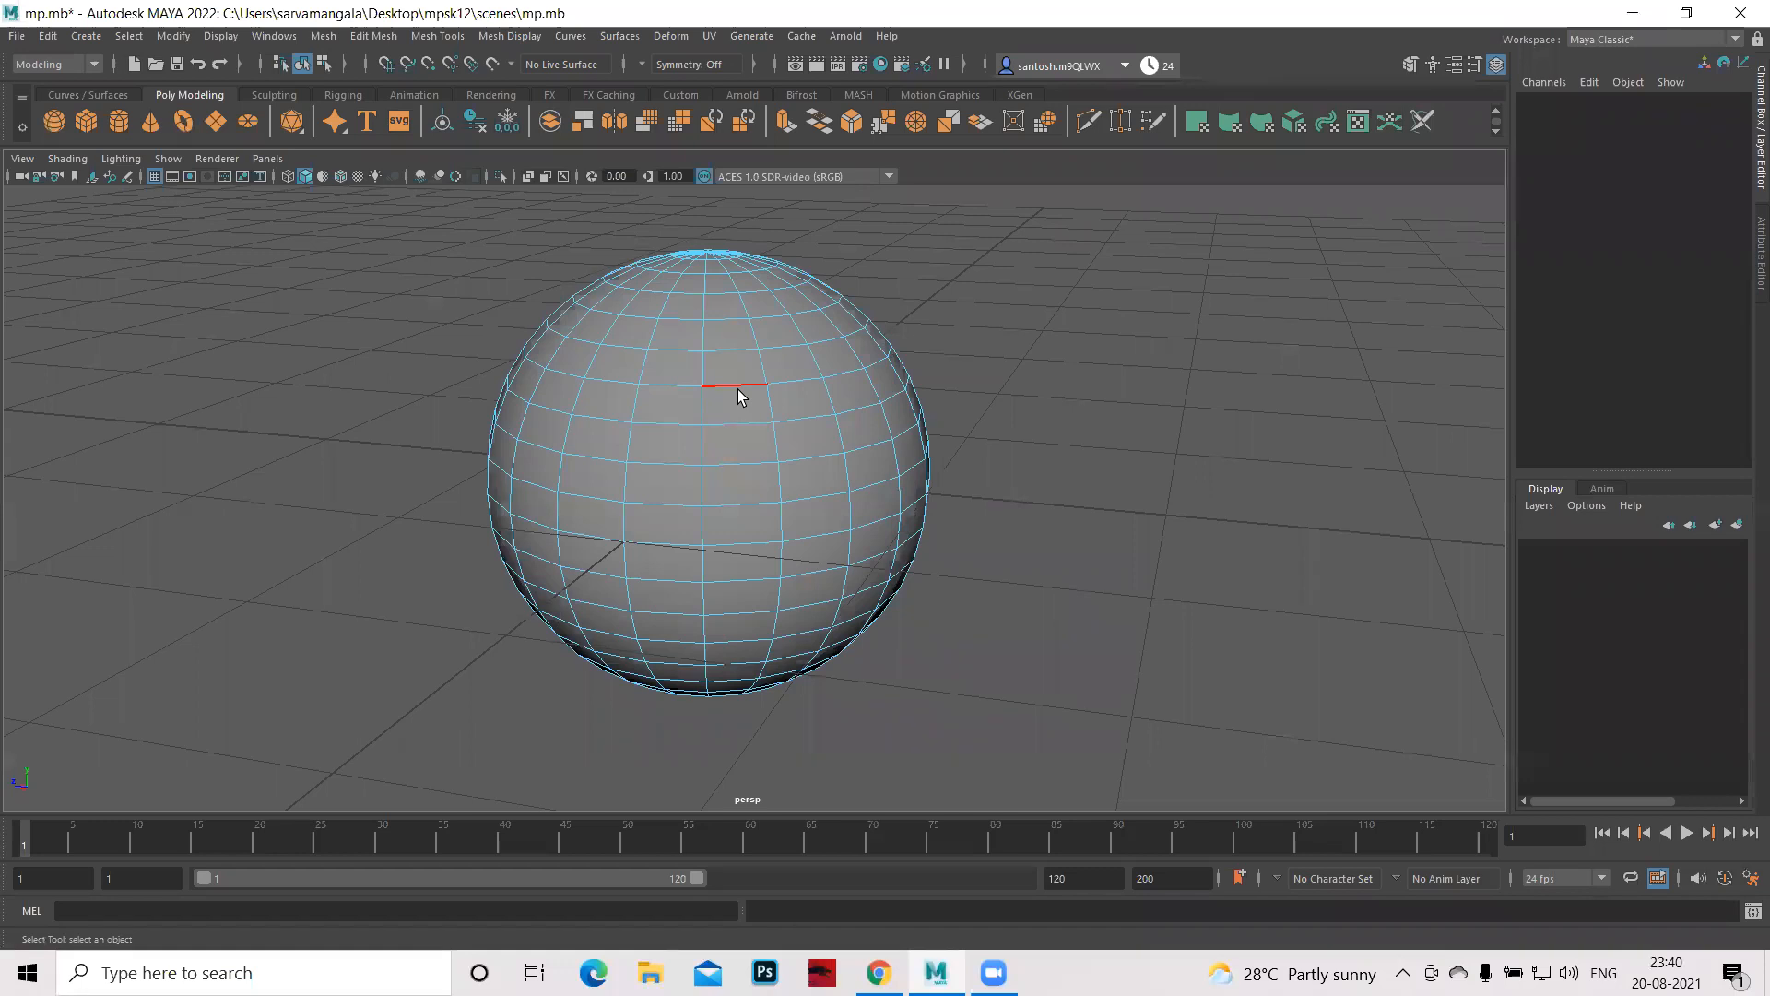
{"action": "right_click", "coordinate": [740, 396]}
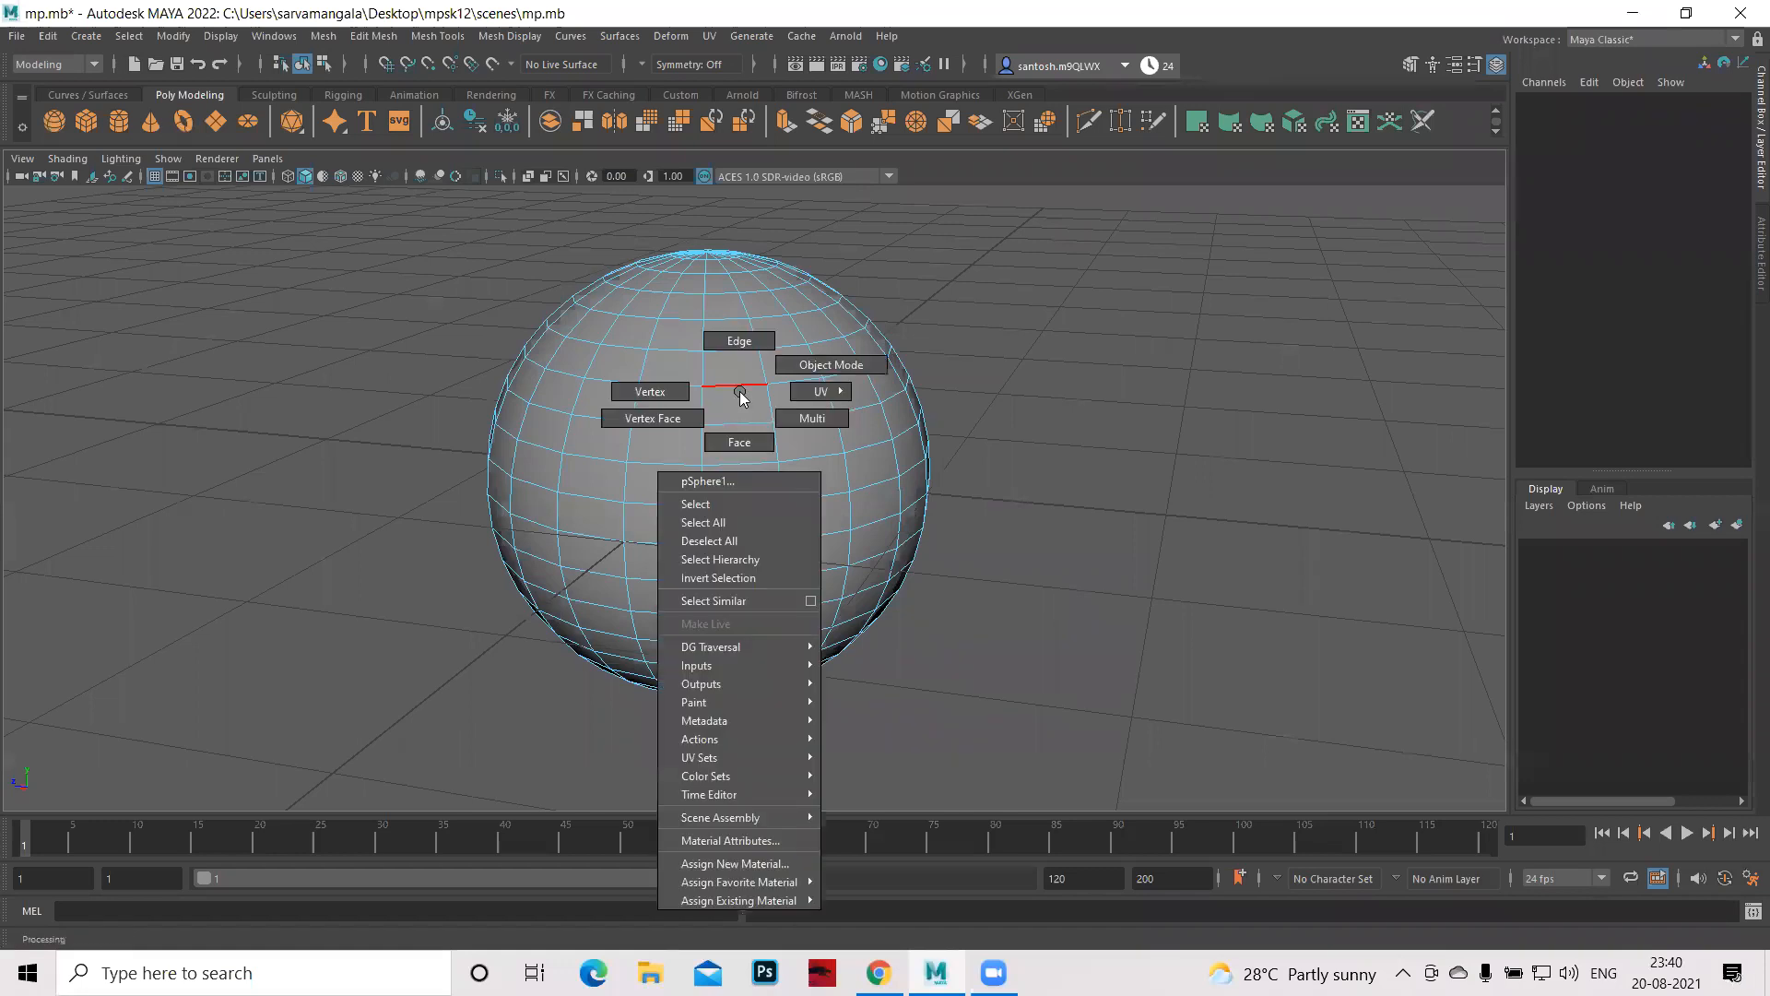
{"action": "left_click", "coordinate": [734, 440]}
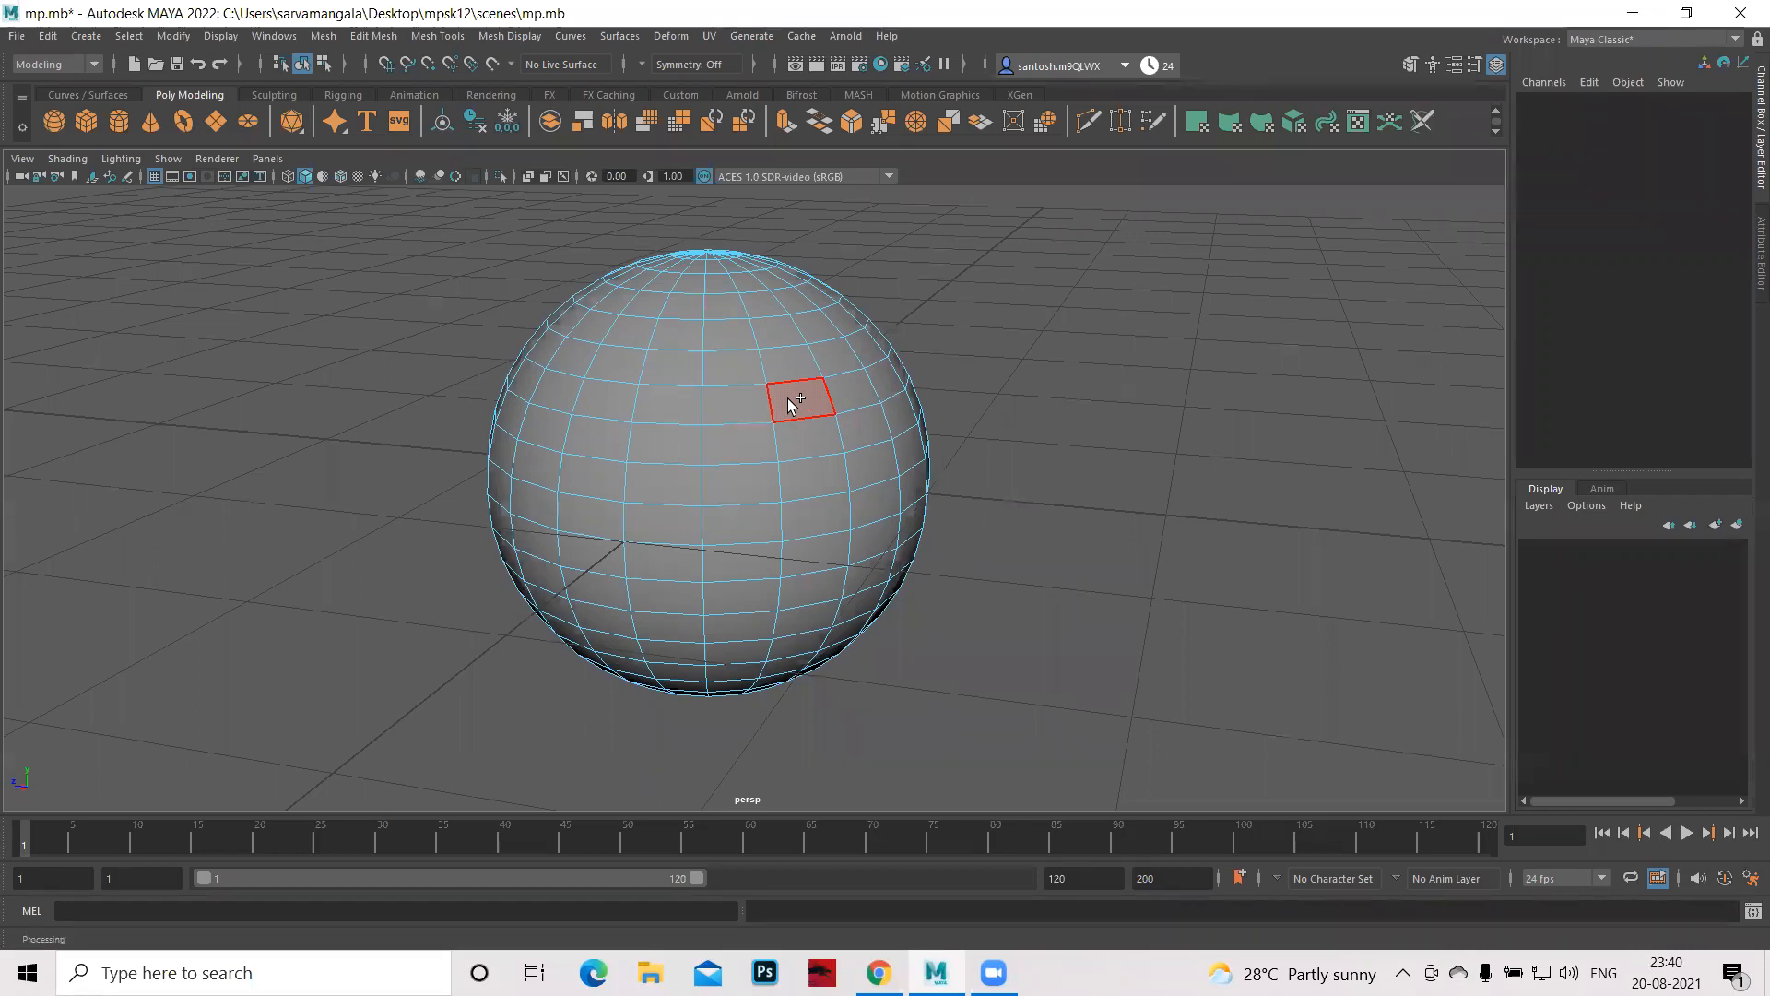
{"action": "right_click_drag", "start_coordinate": [788, 398], "coordinate": [793, 454], "text": "shift"}
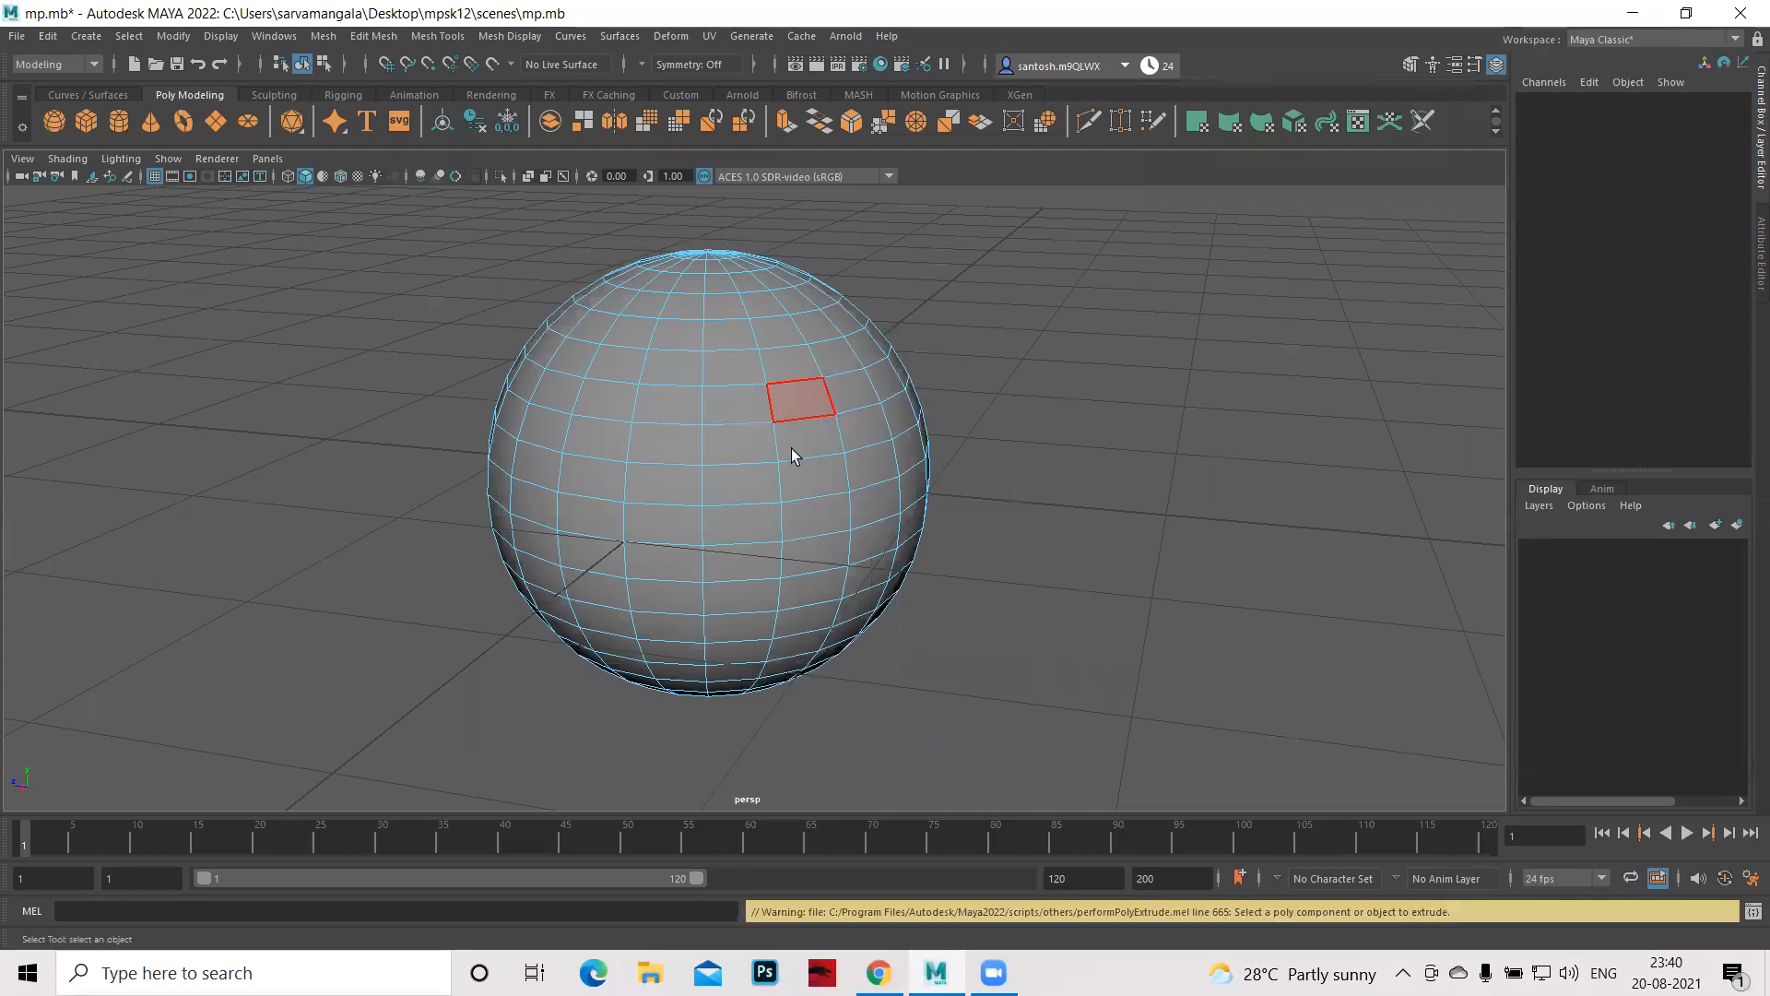
{"action": "right_click_drag", "start_coordinate": [802, 389], "coordinate": [805, 491], "text": "shift"}
{"action": "left_click", "coordinate": [807, 442]}
- Pull the extruded face out from the sphere along Z to about -0.98 with the Move tool
{"action": "mouse_move", "coordinate": [855, 568]}
{"action": "left_mouse_down", "text": "alt"}
{"action": "mouse_move", "coordinate": [874, 563]}
{"action": "mouse_move", "coordinate": [857, 552]}
{"action": "left_mouse_up", "text": "alt"}
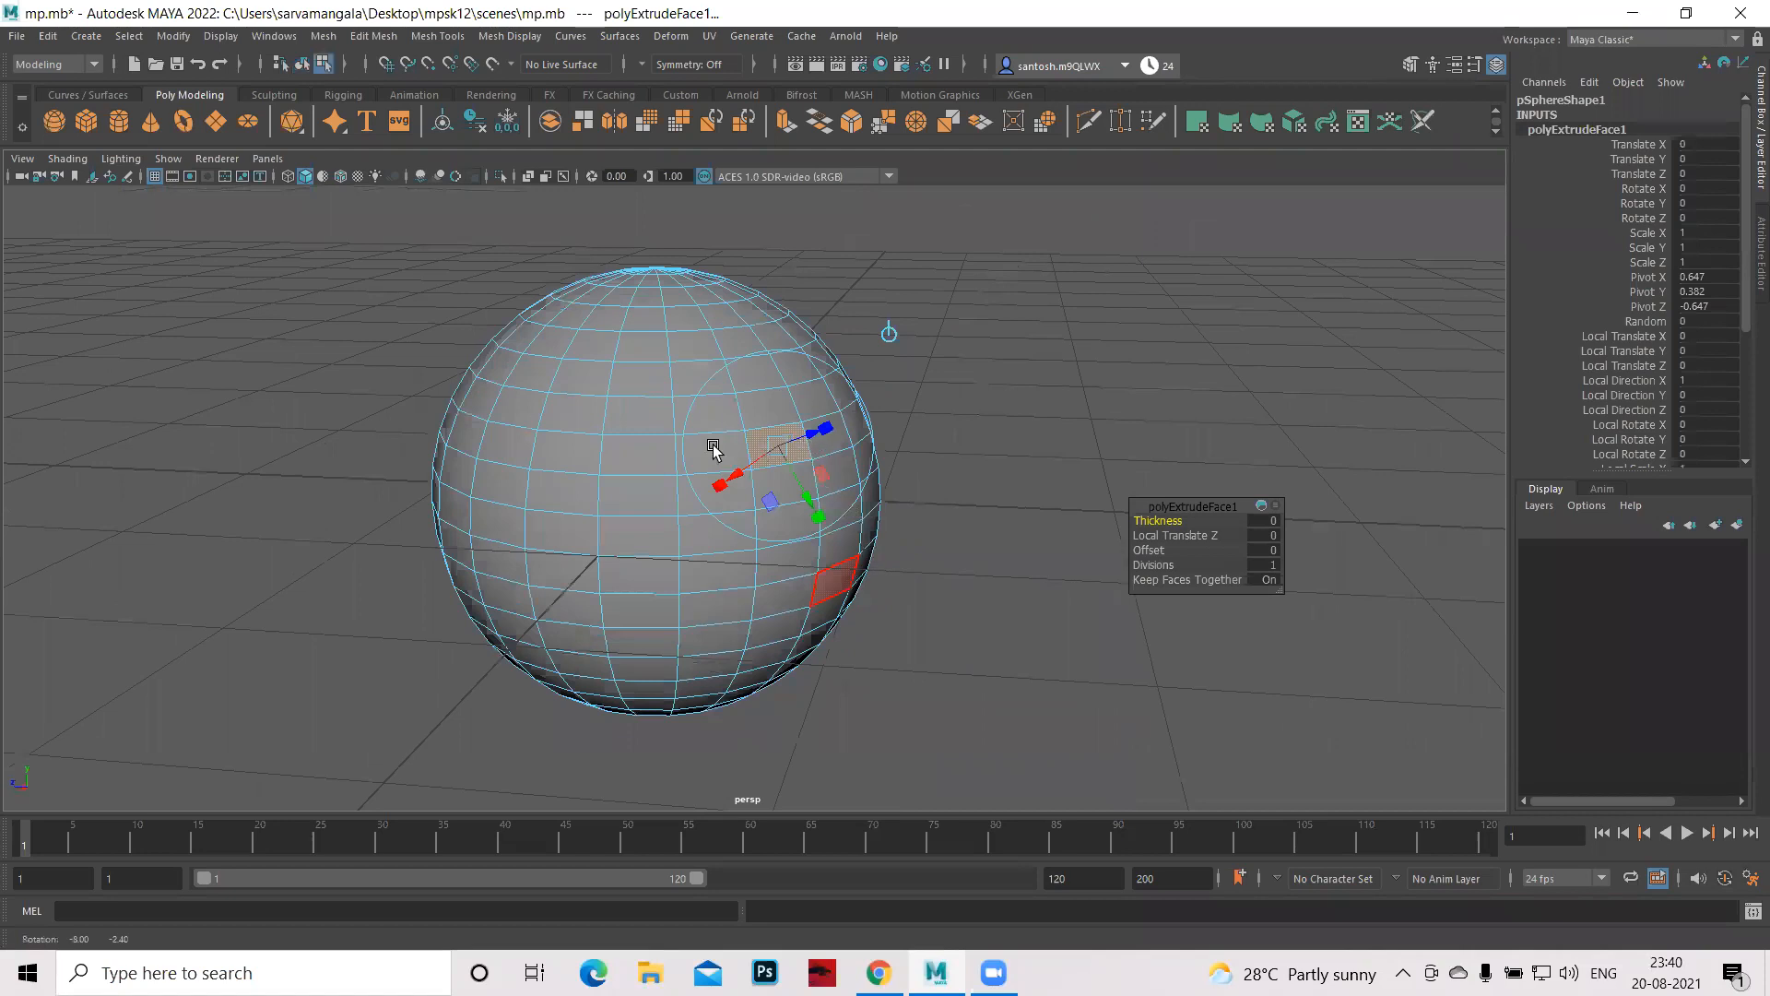
{"action": "left_click_drag", "start_coordinate": [712, 448], "coordinate": [683, 442], "text": "alt"}
{"action": "key", "text": "w"}
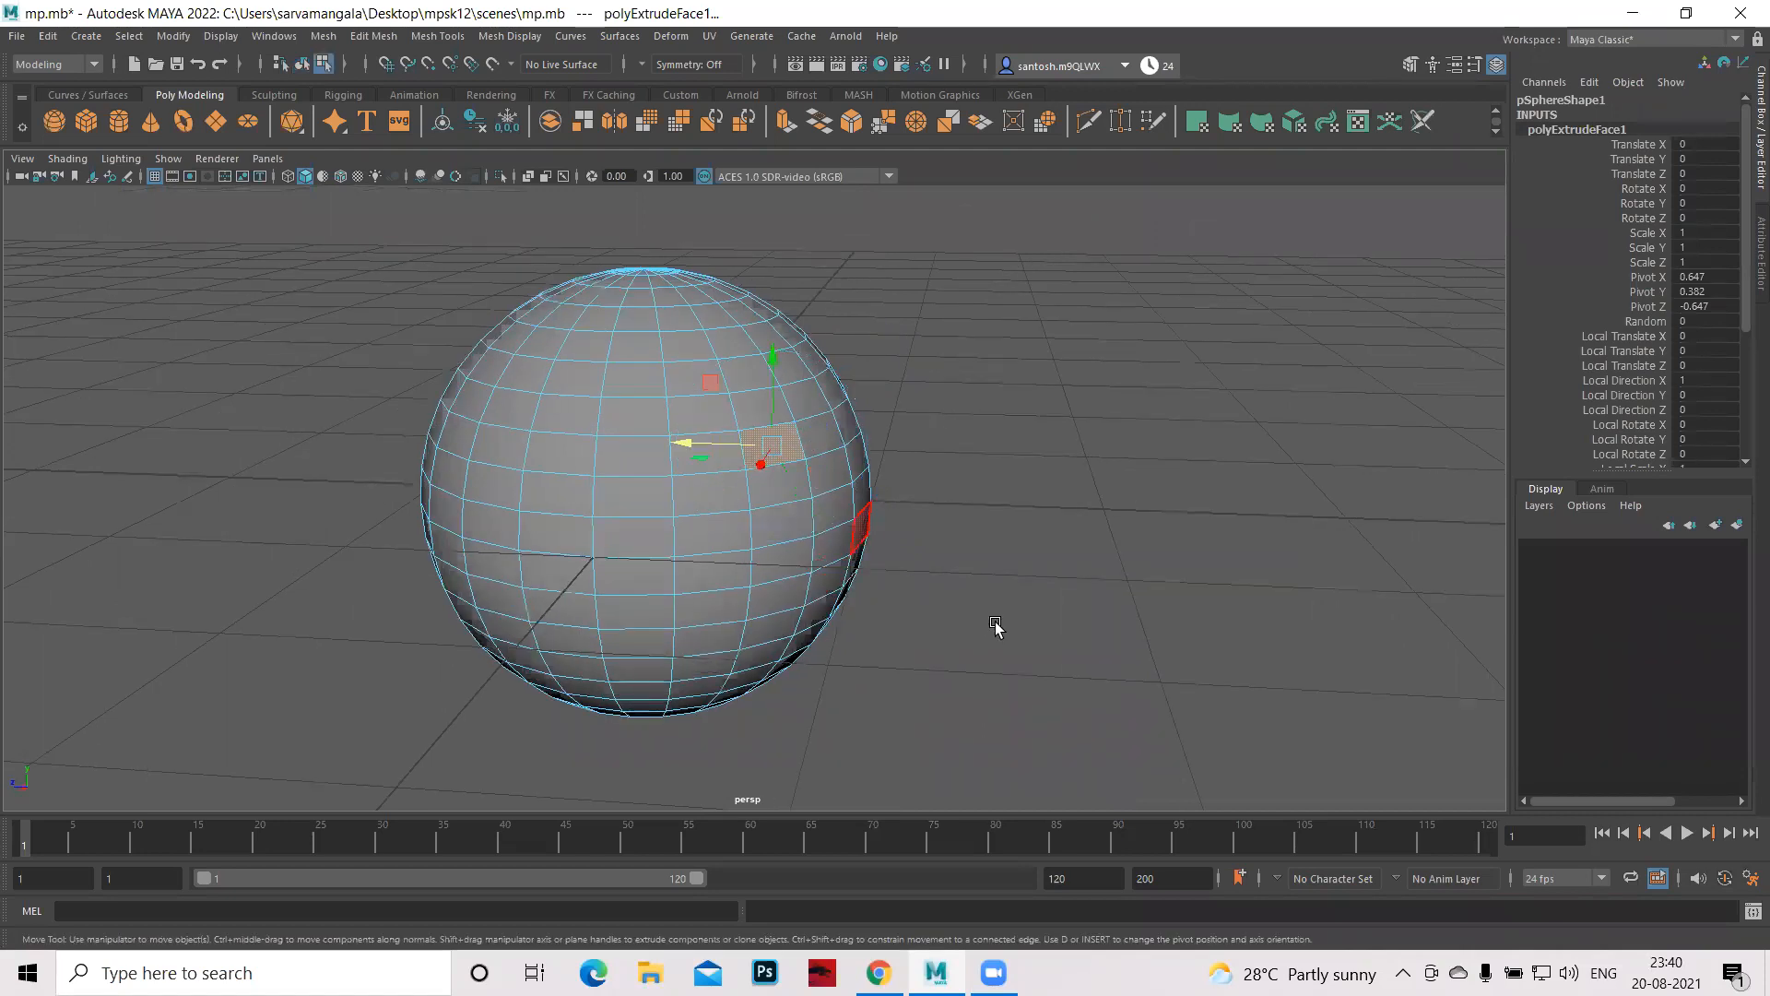
{"action": "middle_click_drag", "start_coordinate": [853, 556], "coordinate": [1004, 632]}
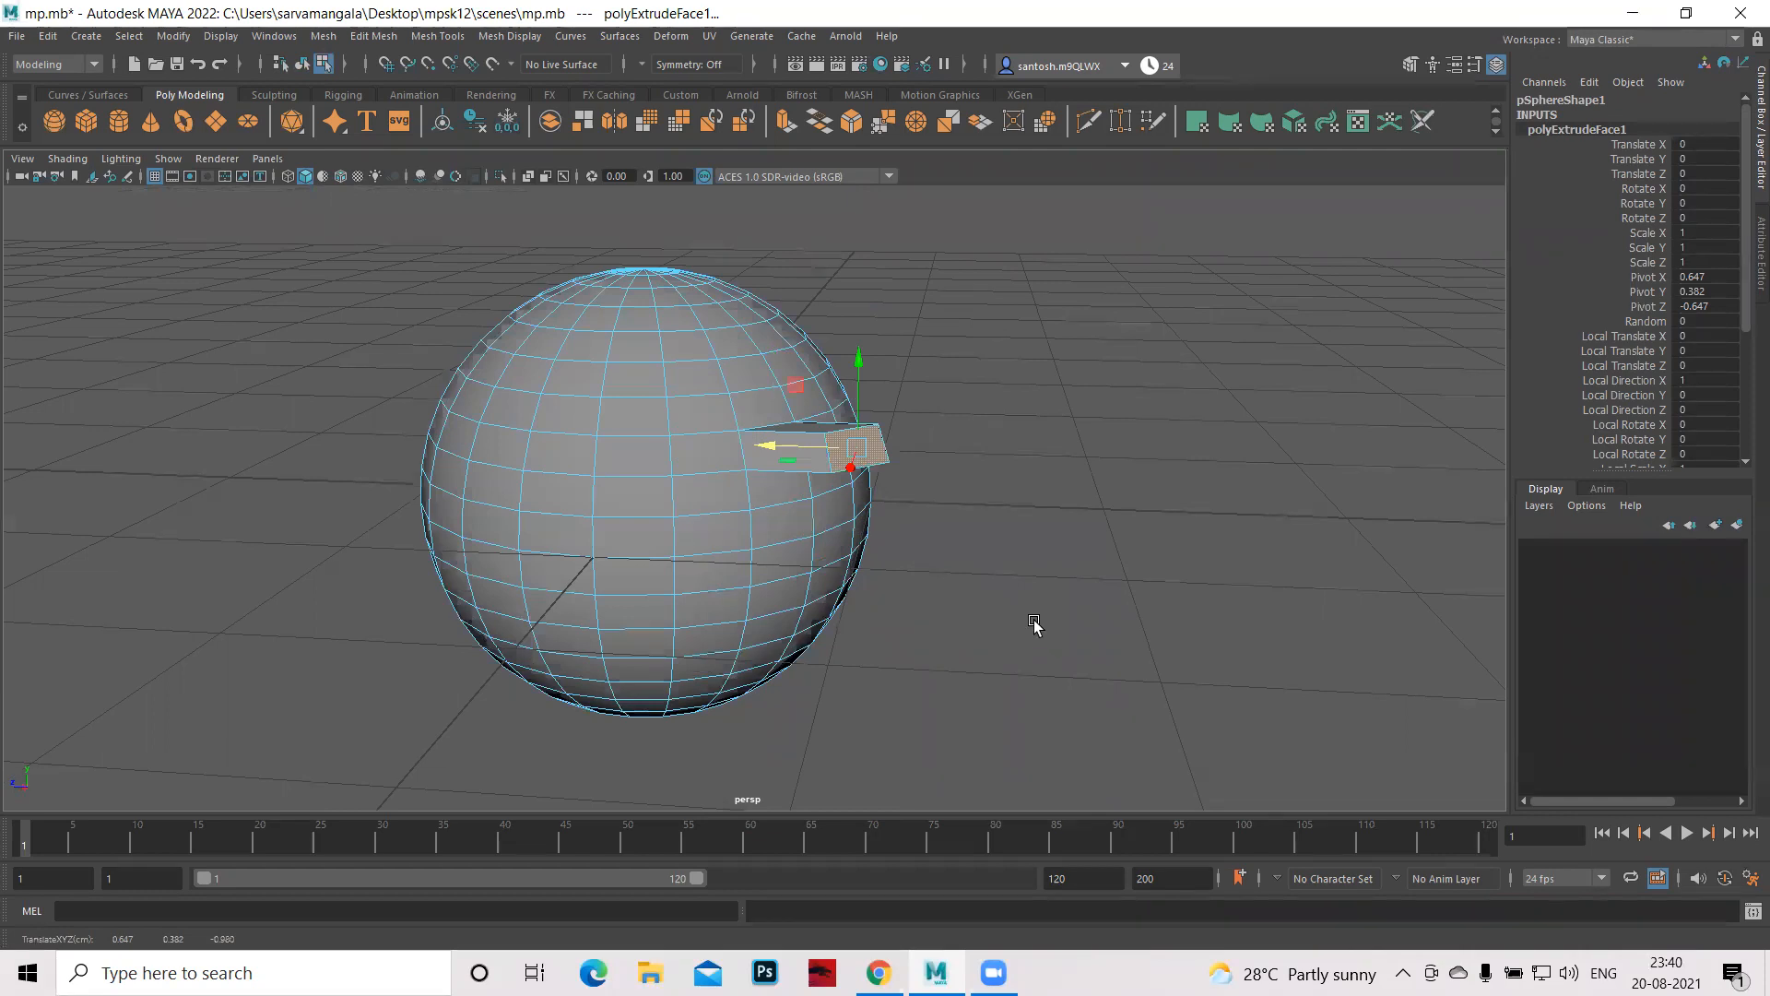
{"action": "left_click_drag", "start_coordinate": [1033, 629], "coordinate": [1034, 626], "text": "alt"}
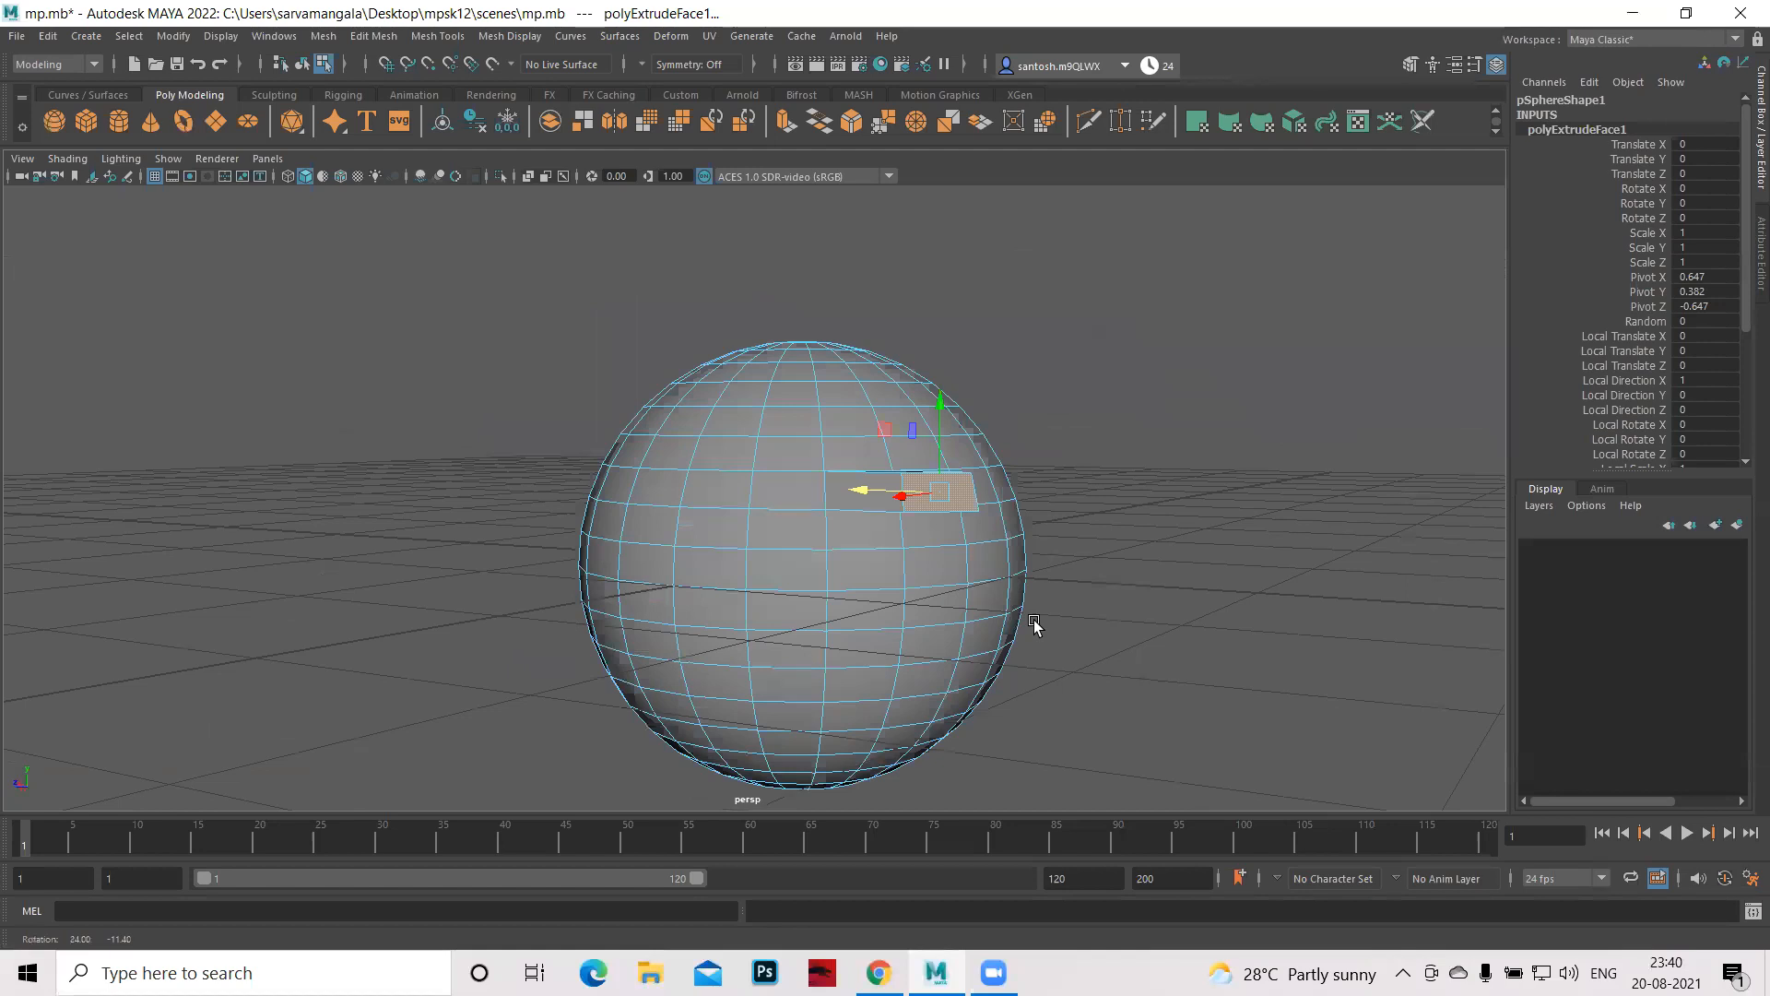
- Try tilting the extruded face several times with the Rotate tool, undoing each rotation
{"action": "left_click_drag", "start_coordinate": [940, 545], "coordinate": [856, 365], "text": "alt"}
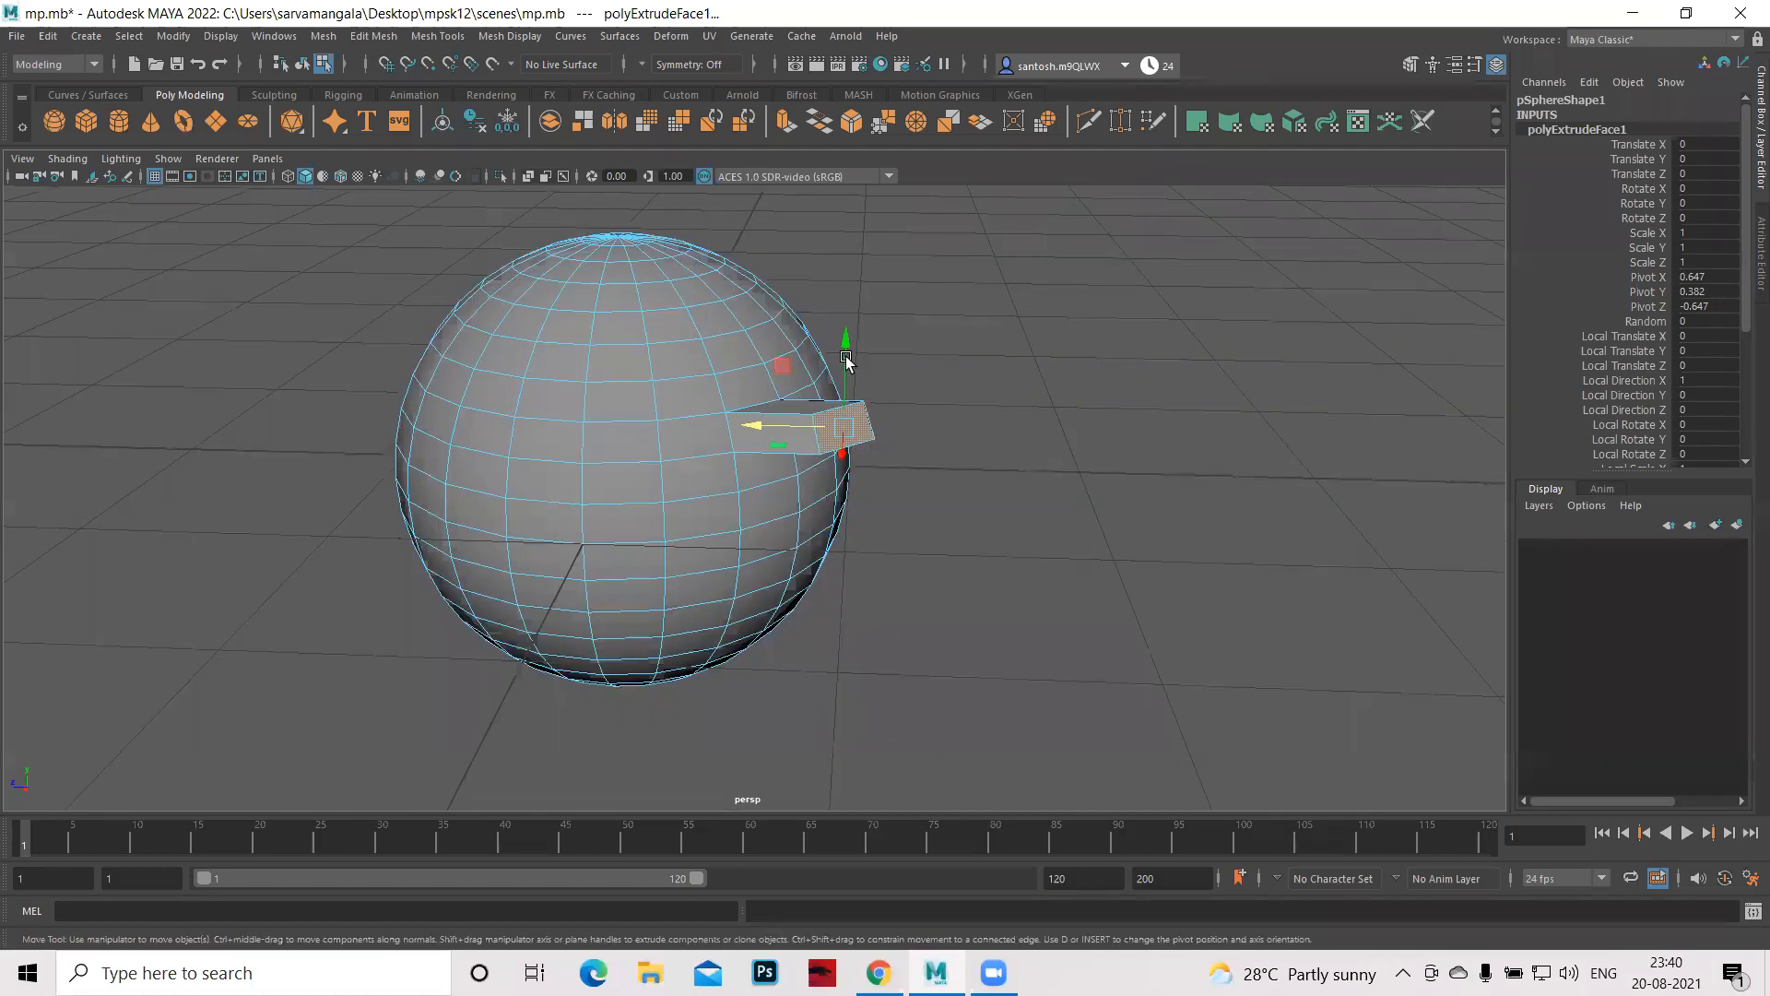
{"action": "key", "text": "e"}
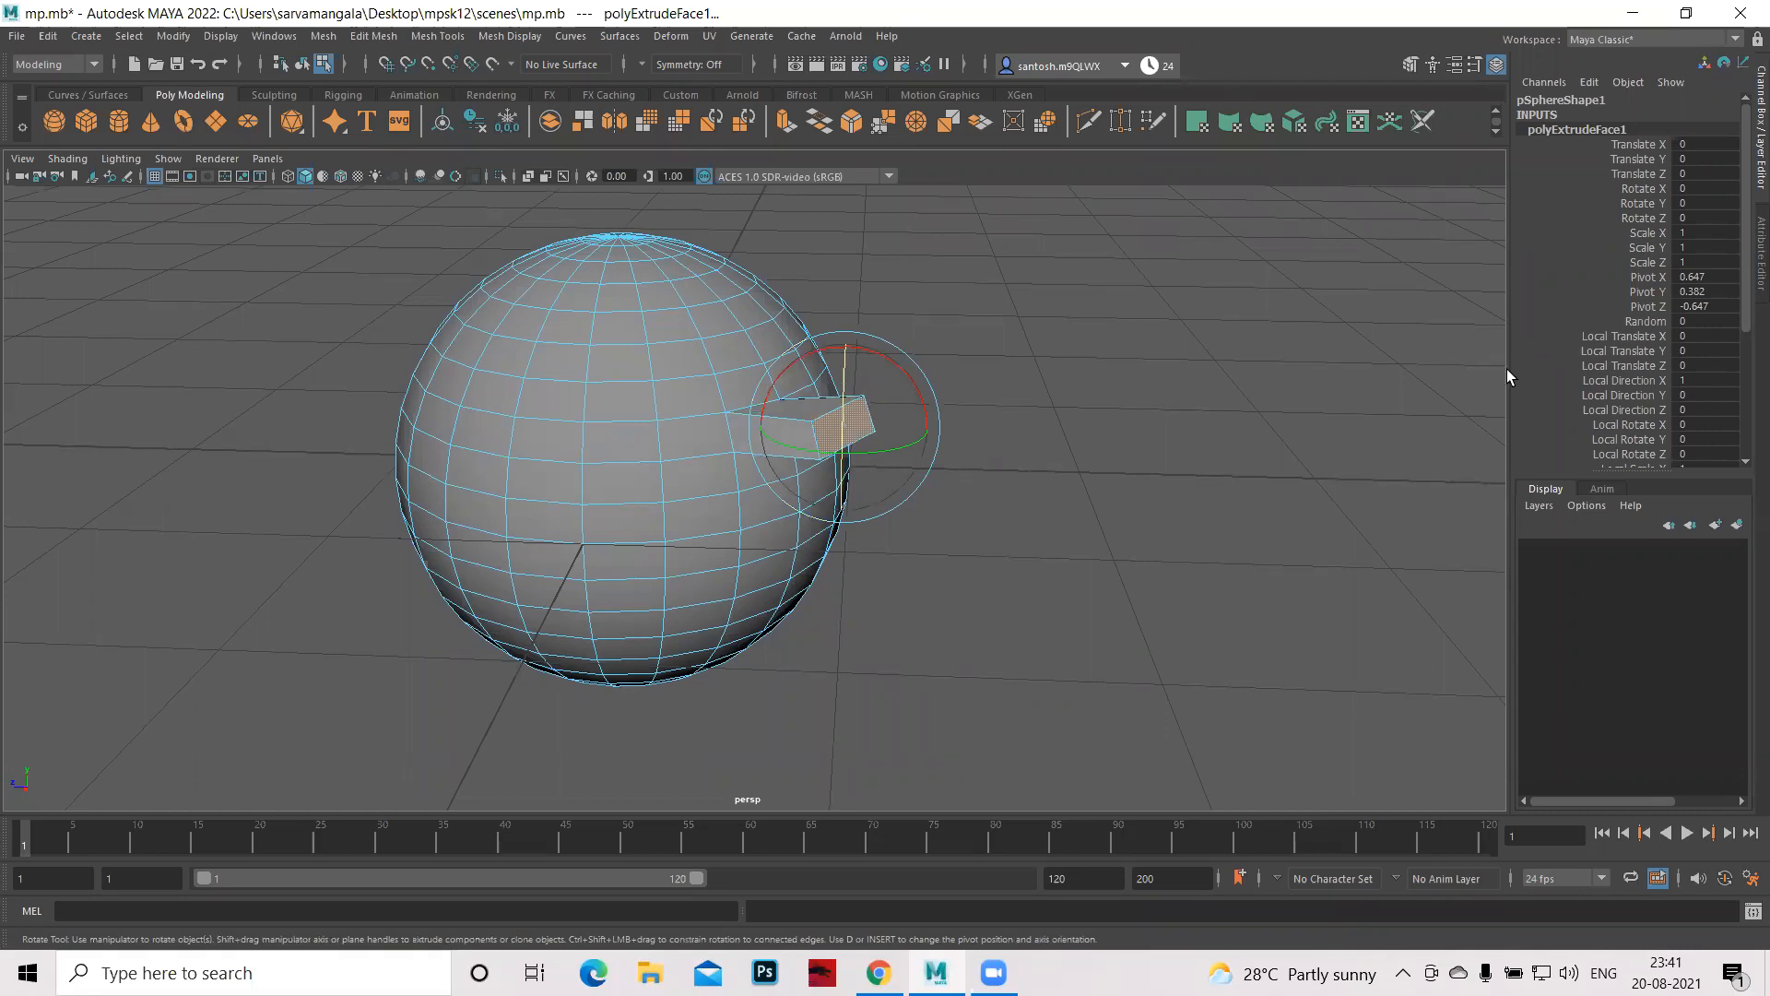
{"action": "key", "text": "ctrl+z"}
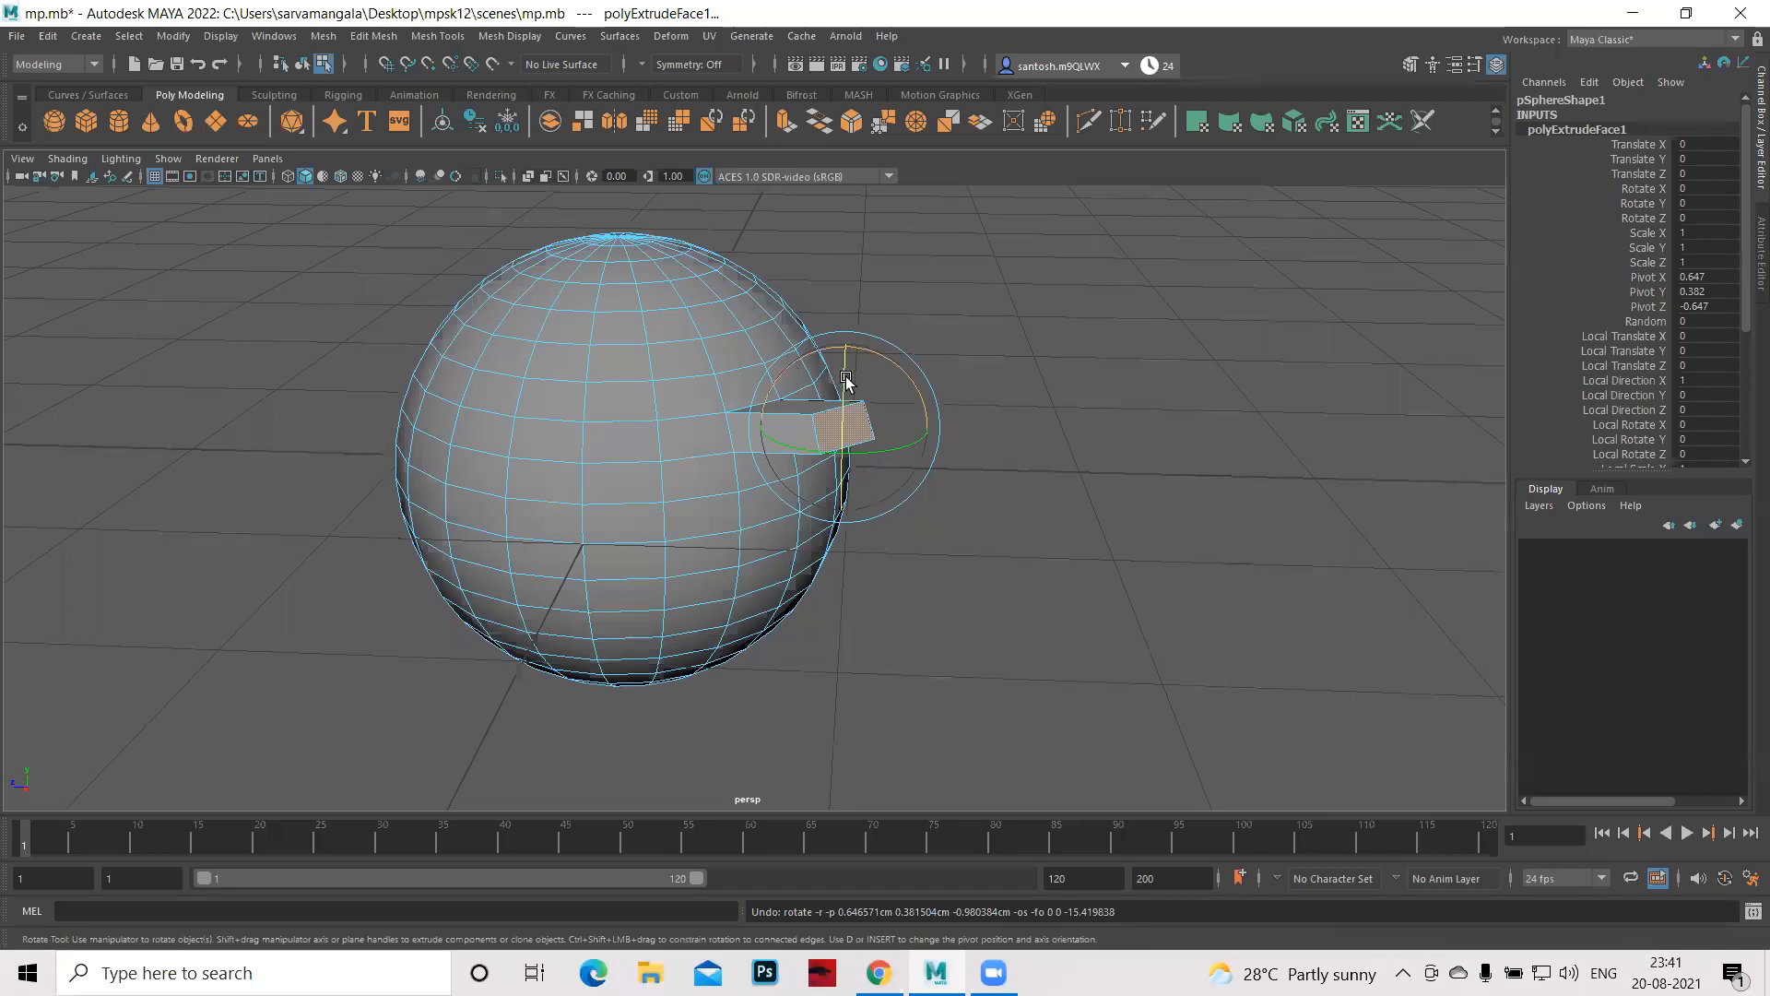
{"action": "left_click_drag", "start_coordinate": [845, 378], "coordinate": [855, 337]}
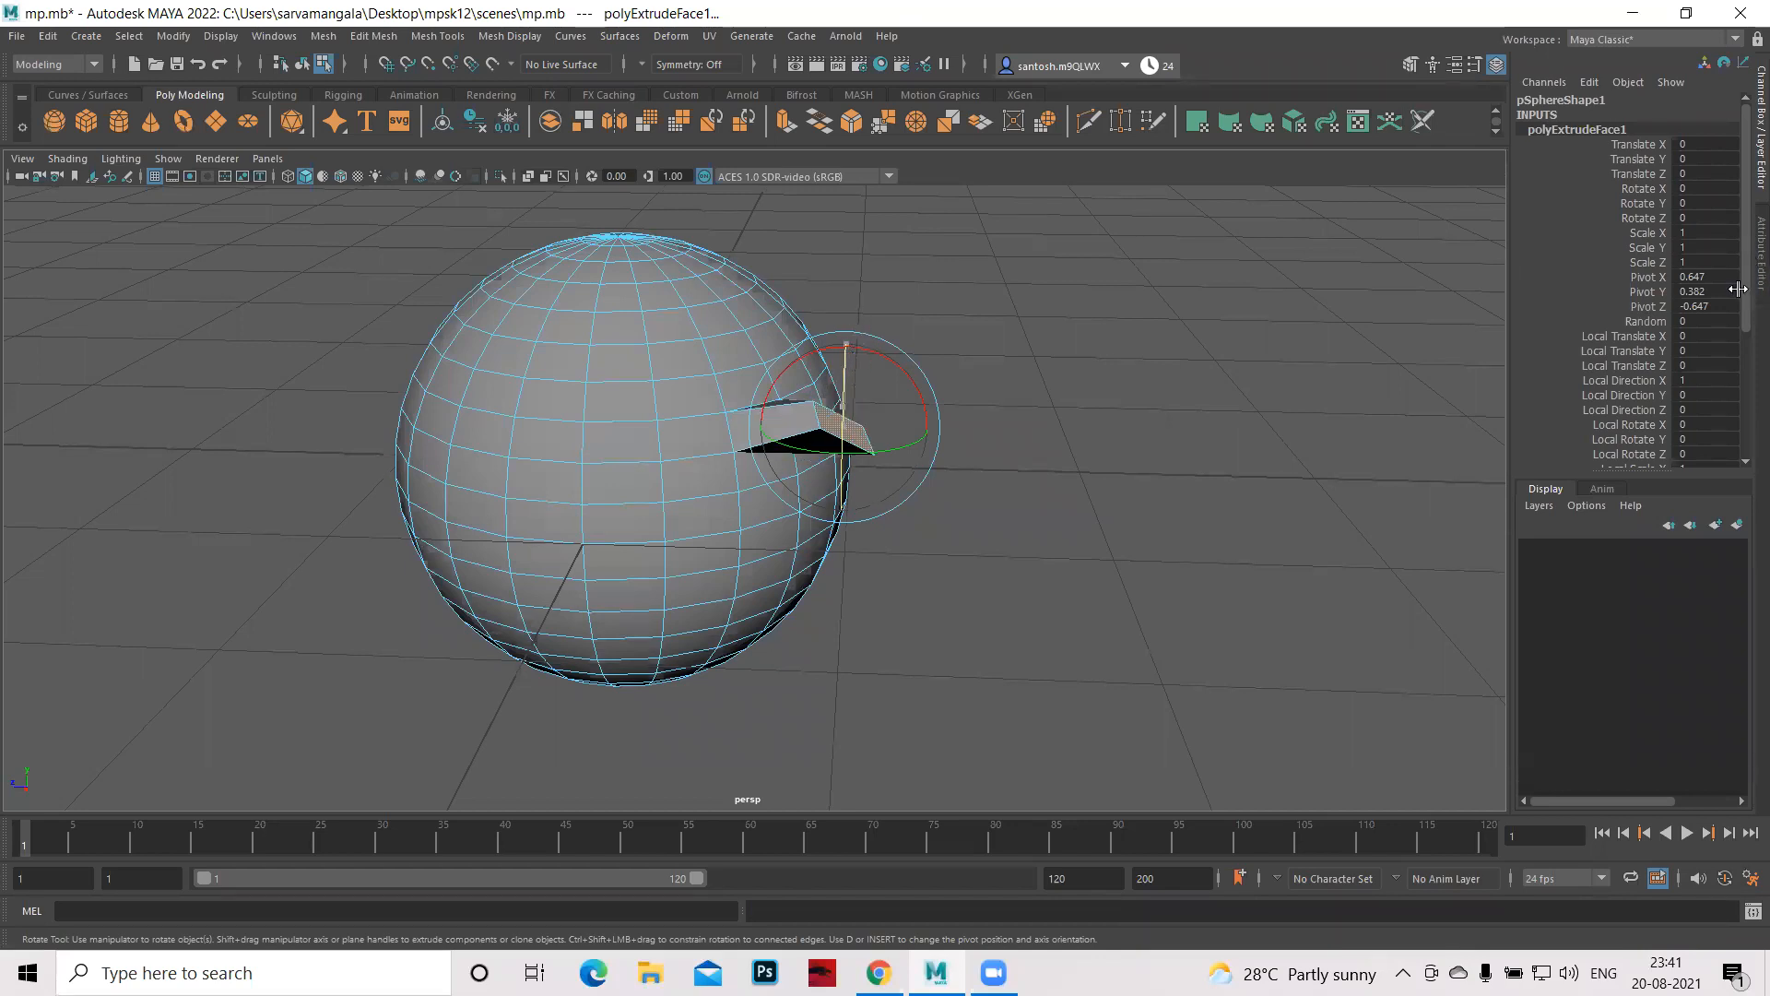
{"action": "key", "text": "ctrl+z"}
{"action": "scroll", "coordinate": [1739, 413], "scroll_direction": "down", "scroll_amount": 1}
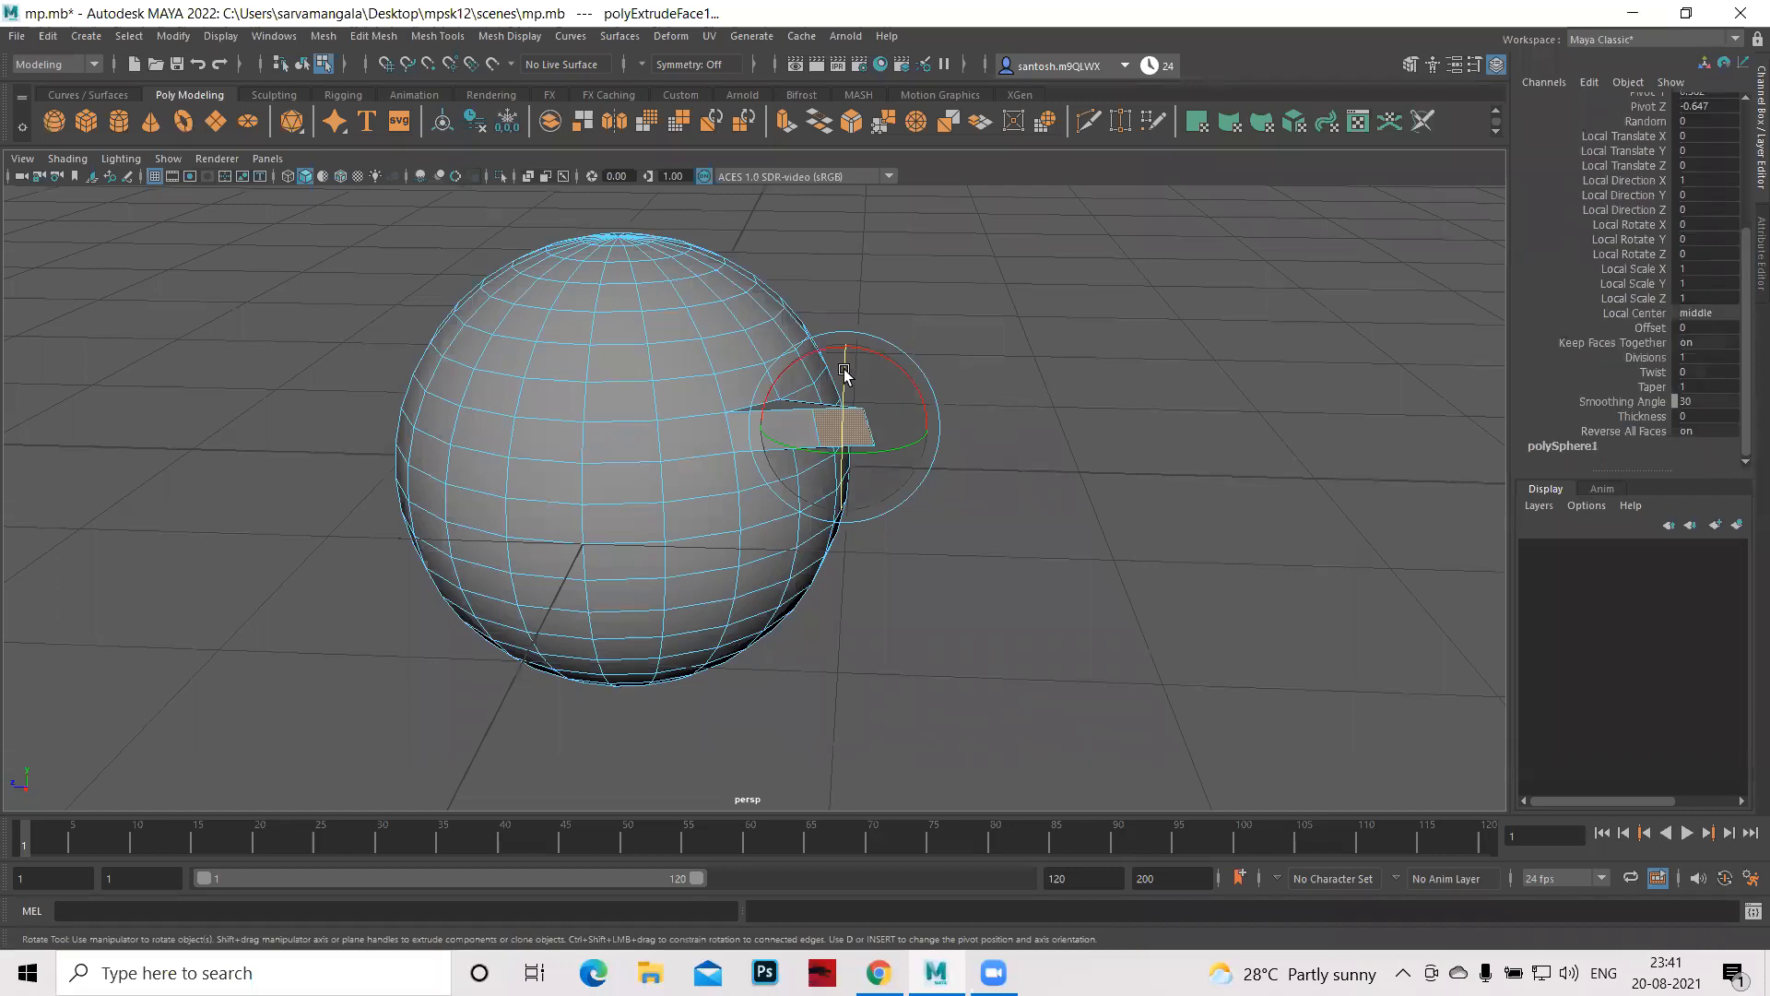
{"action": "left_click_drag", "start_coordinate": [846, 344], "coordinate": [848, 325]}
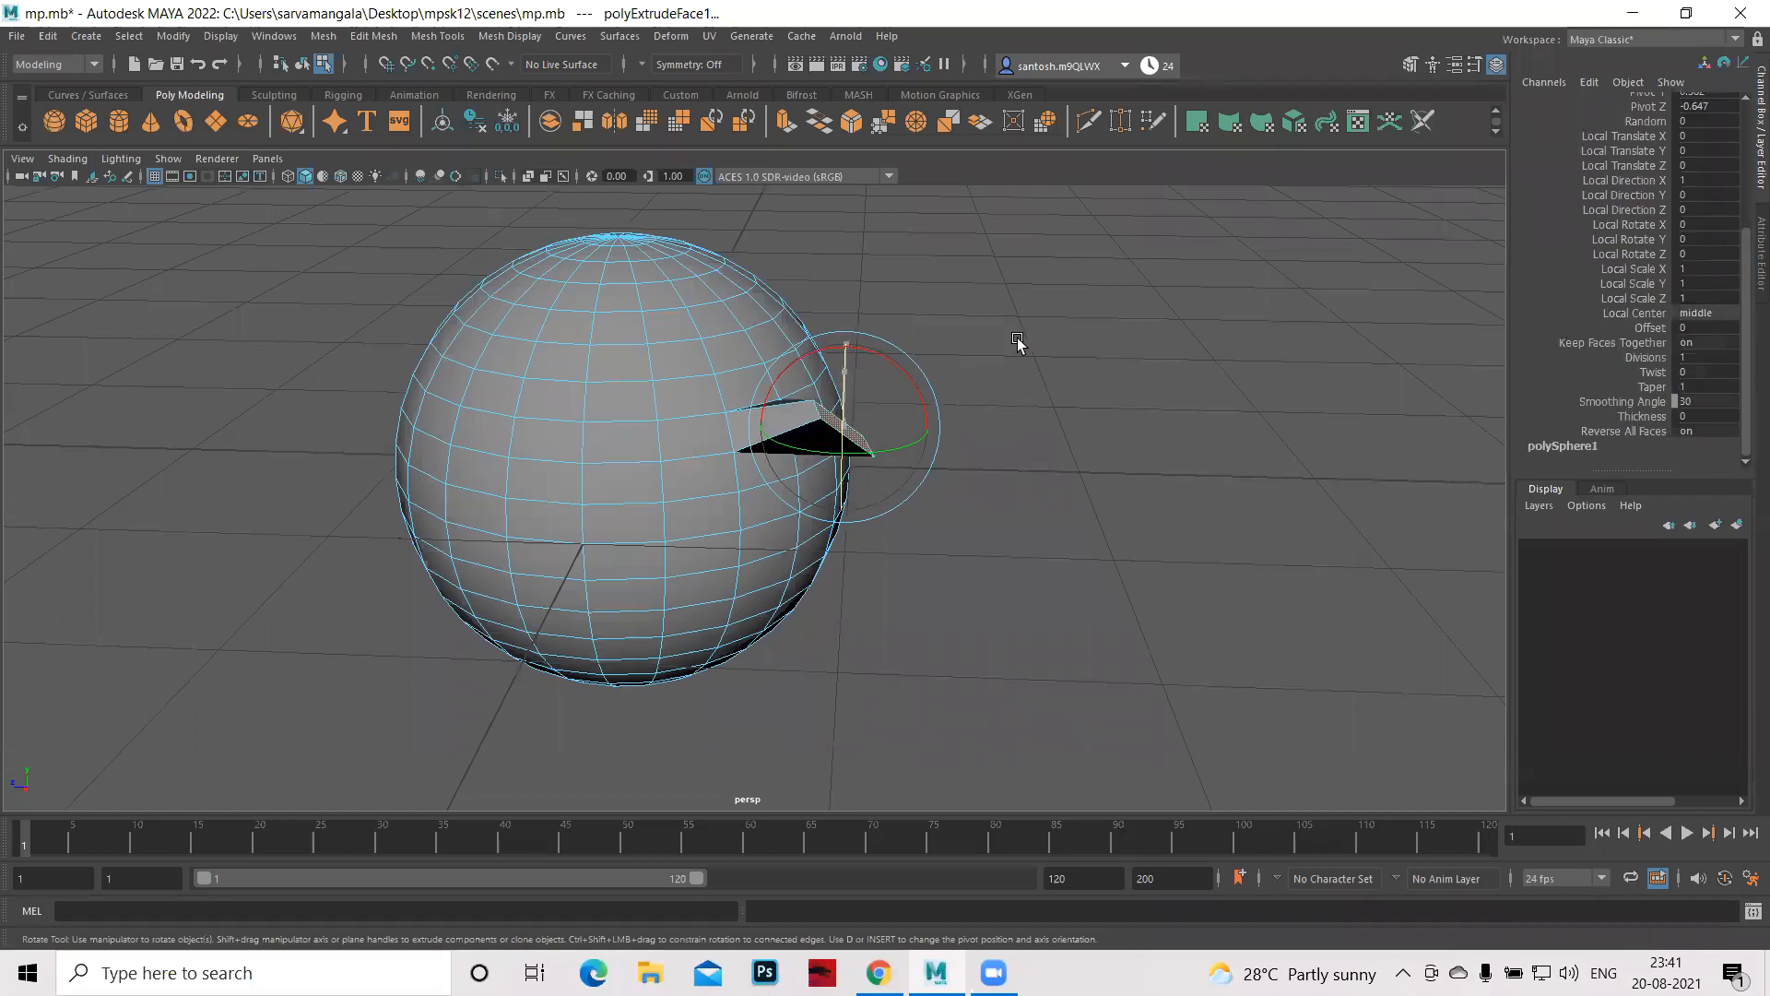
{"action": "key", "text": "ctrl+z"}
- Undo the extruded face's pull-out from the sphere and switch back to the Select tool
{"action": "left_click", "coordinate": [823, 417]}
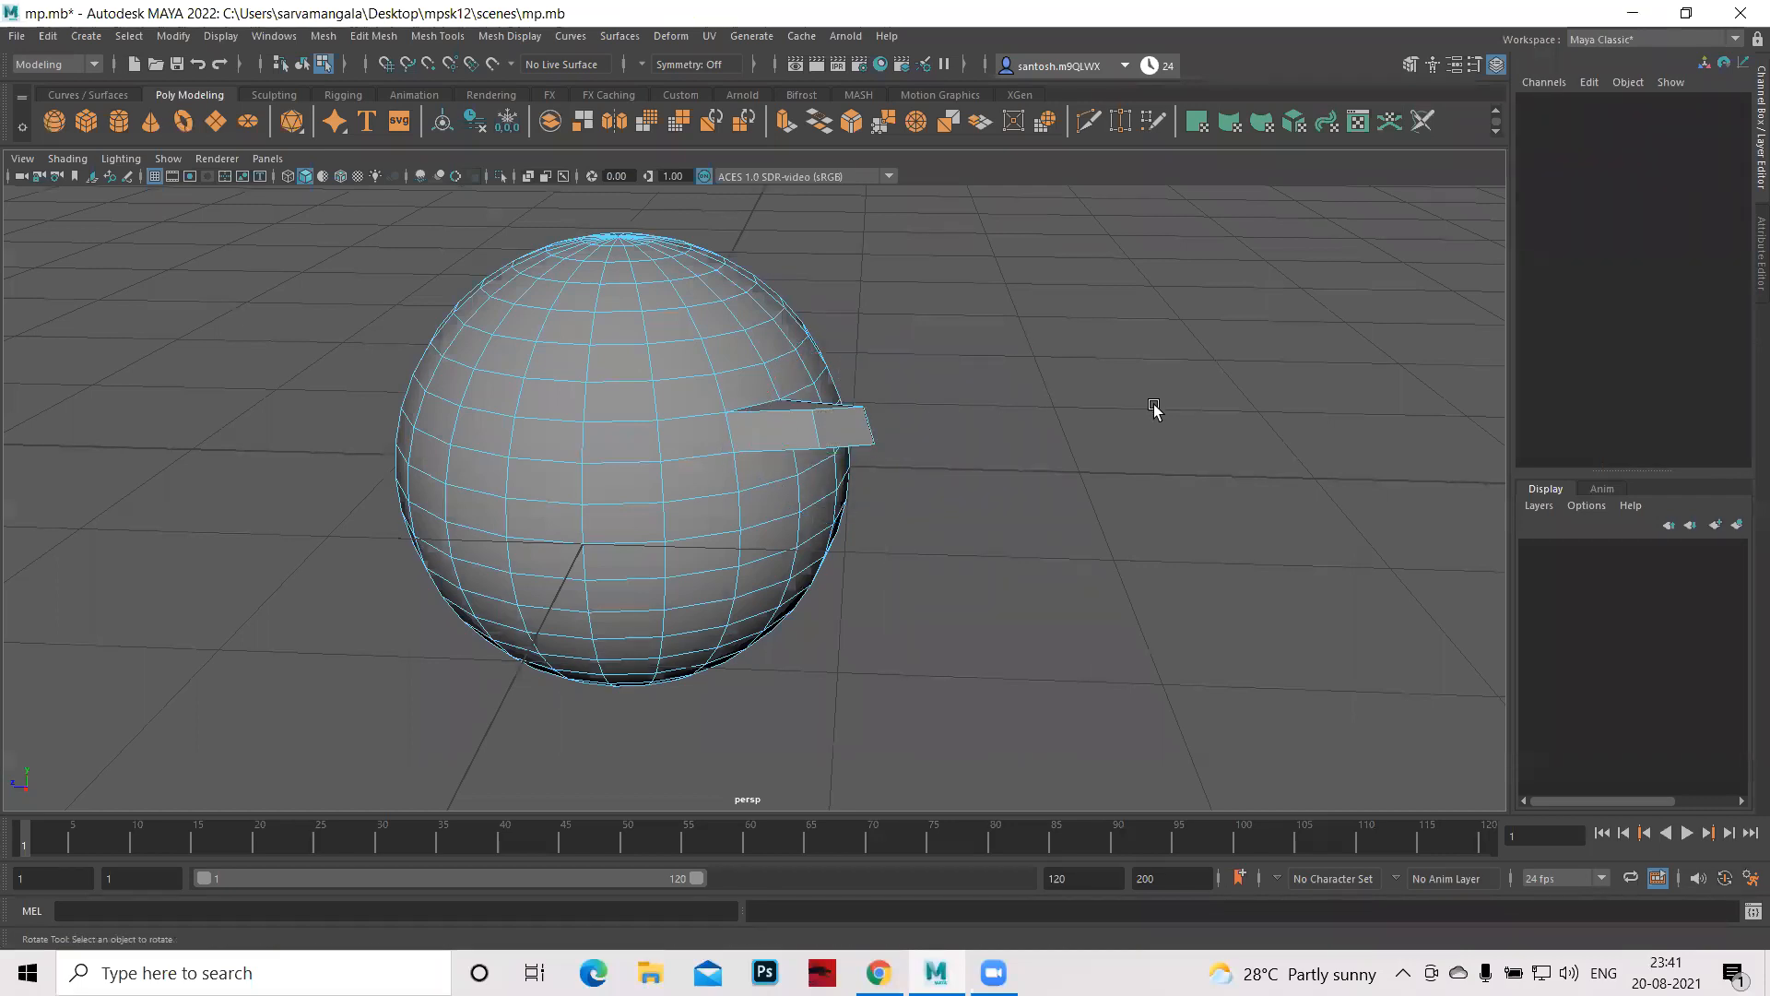
{"action": "key", "text": "ctrl+z"}
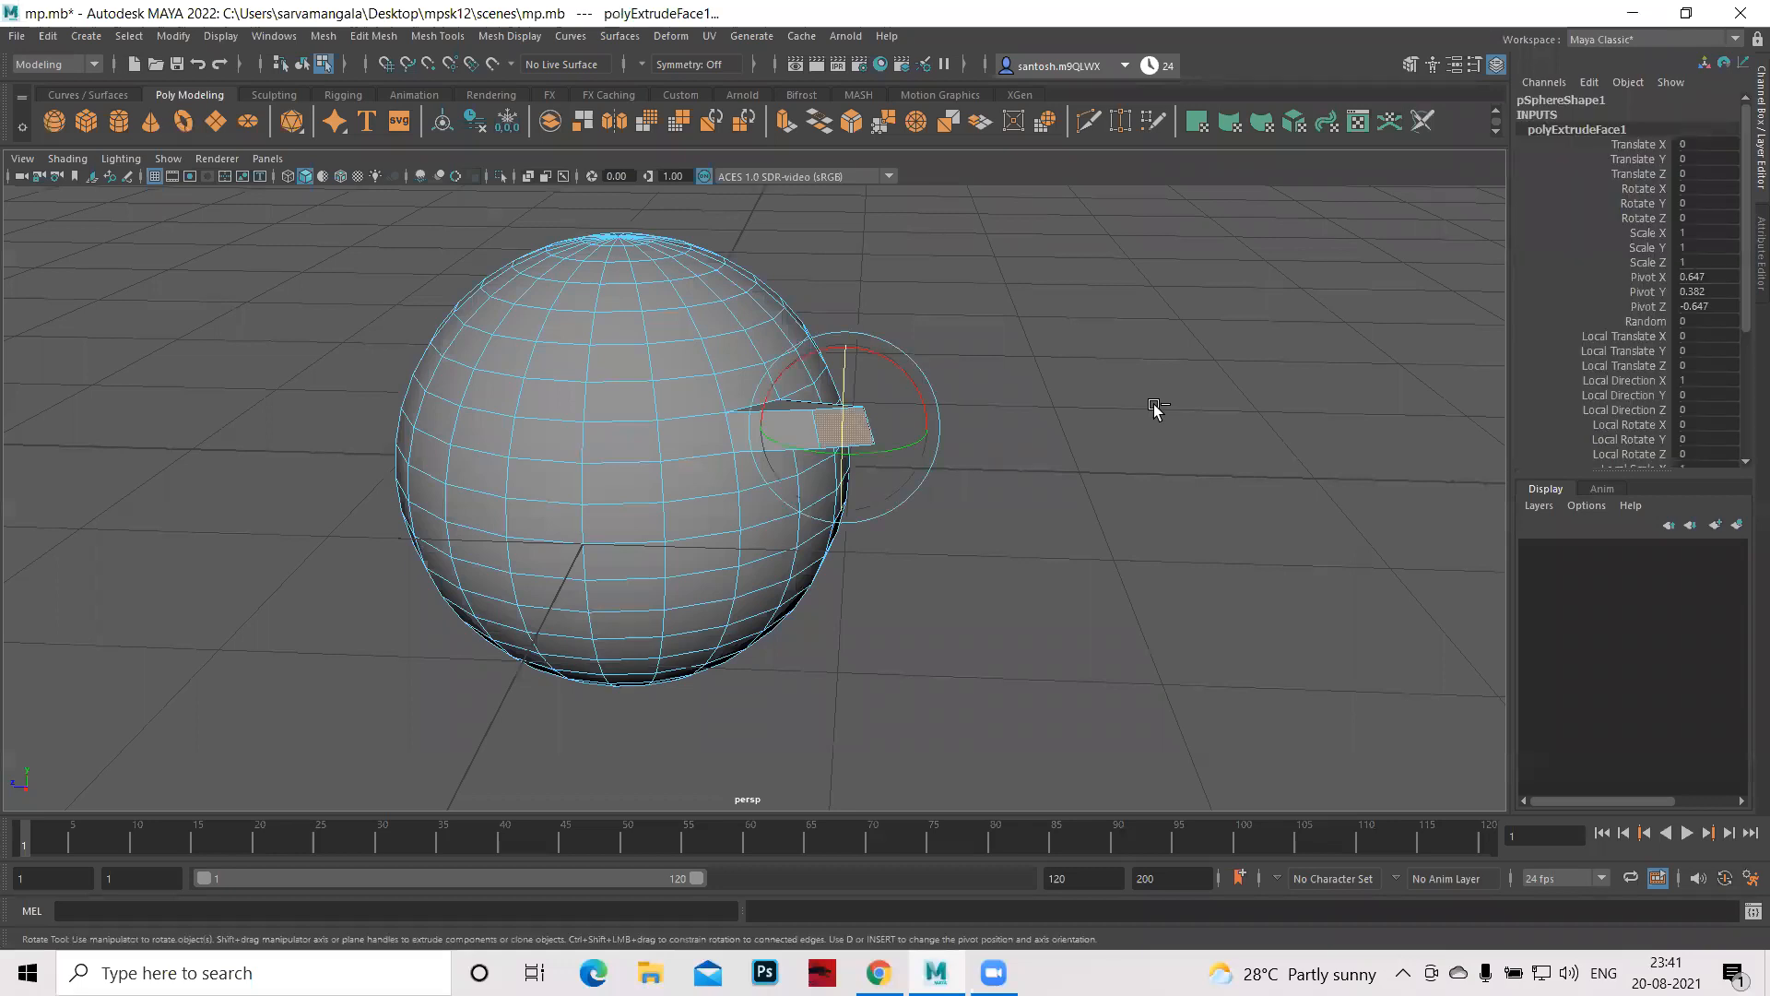
{"action": "key", "text": "ctrl+z"}
{"action": "key", "text": "ctrl+z"}
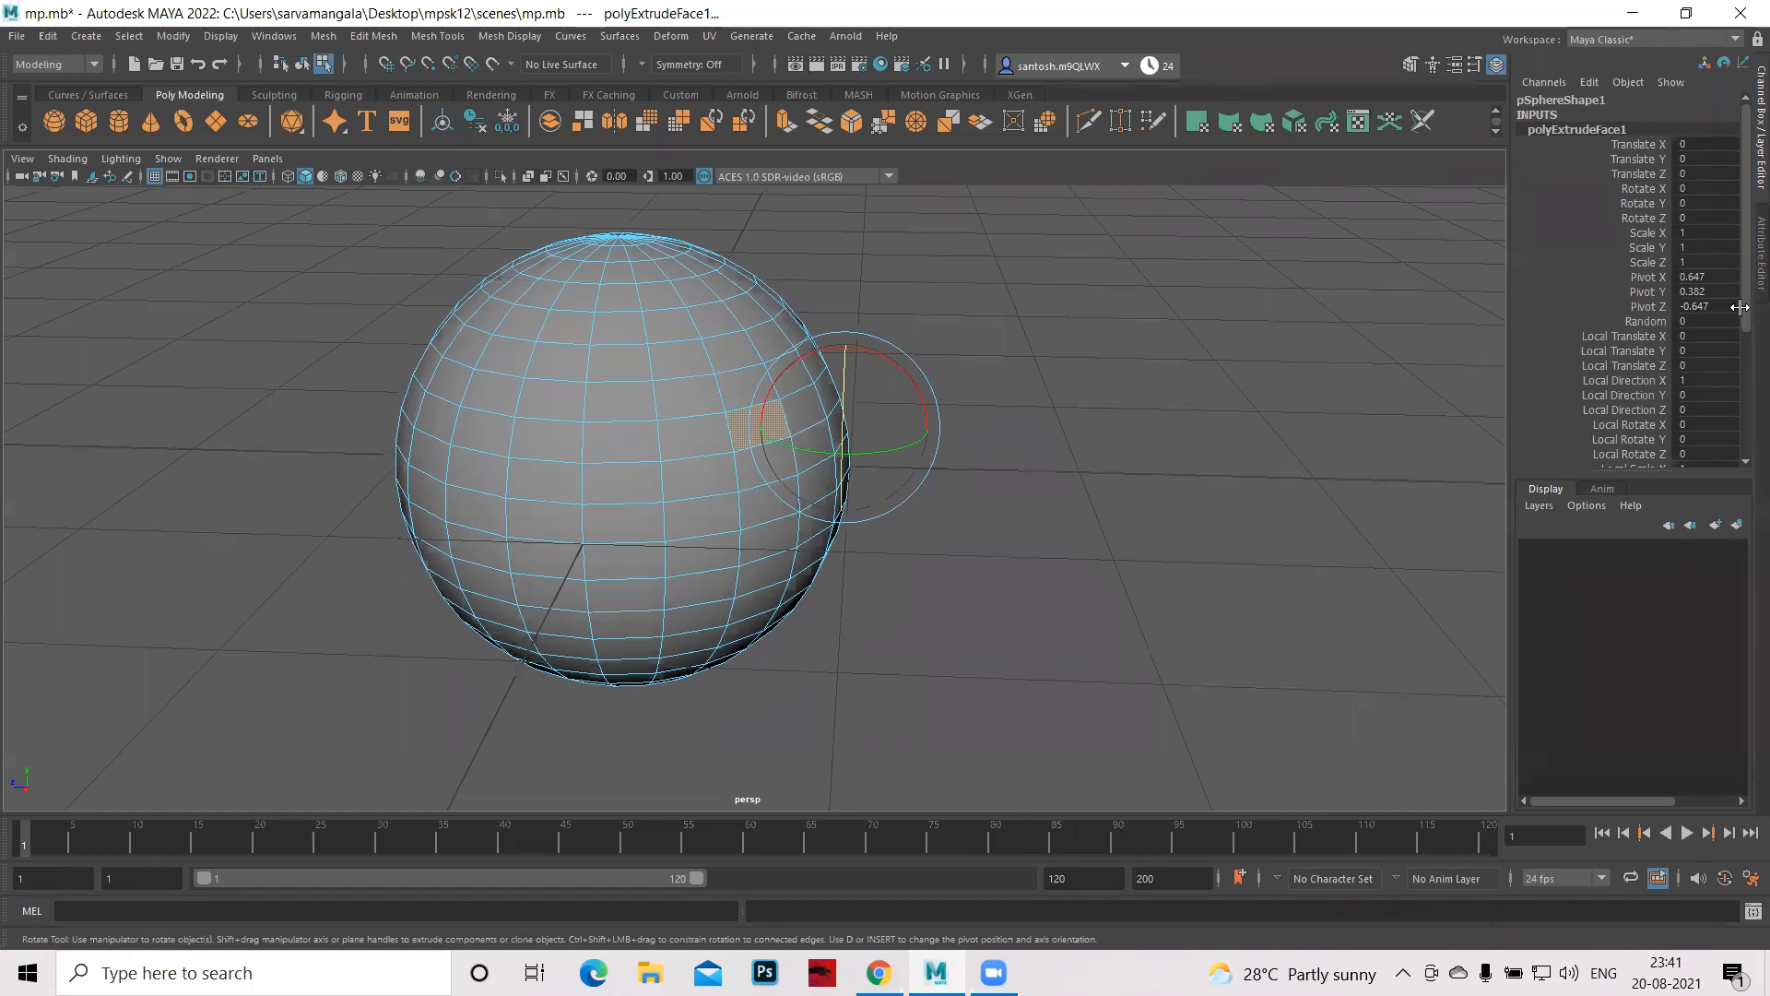
{"action": "key", "text": "q"}
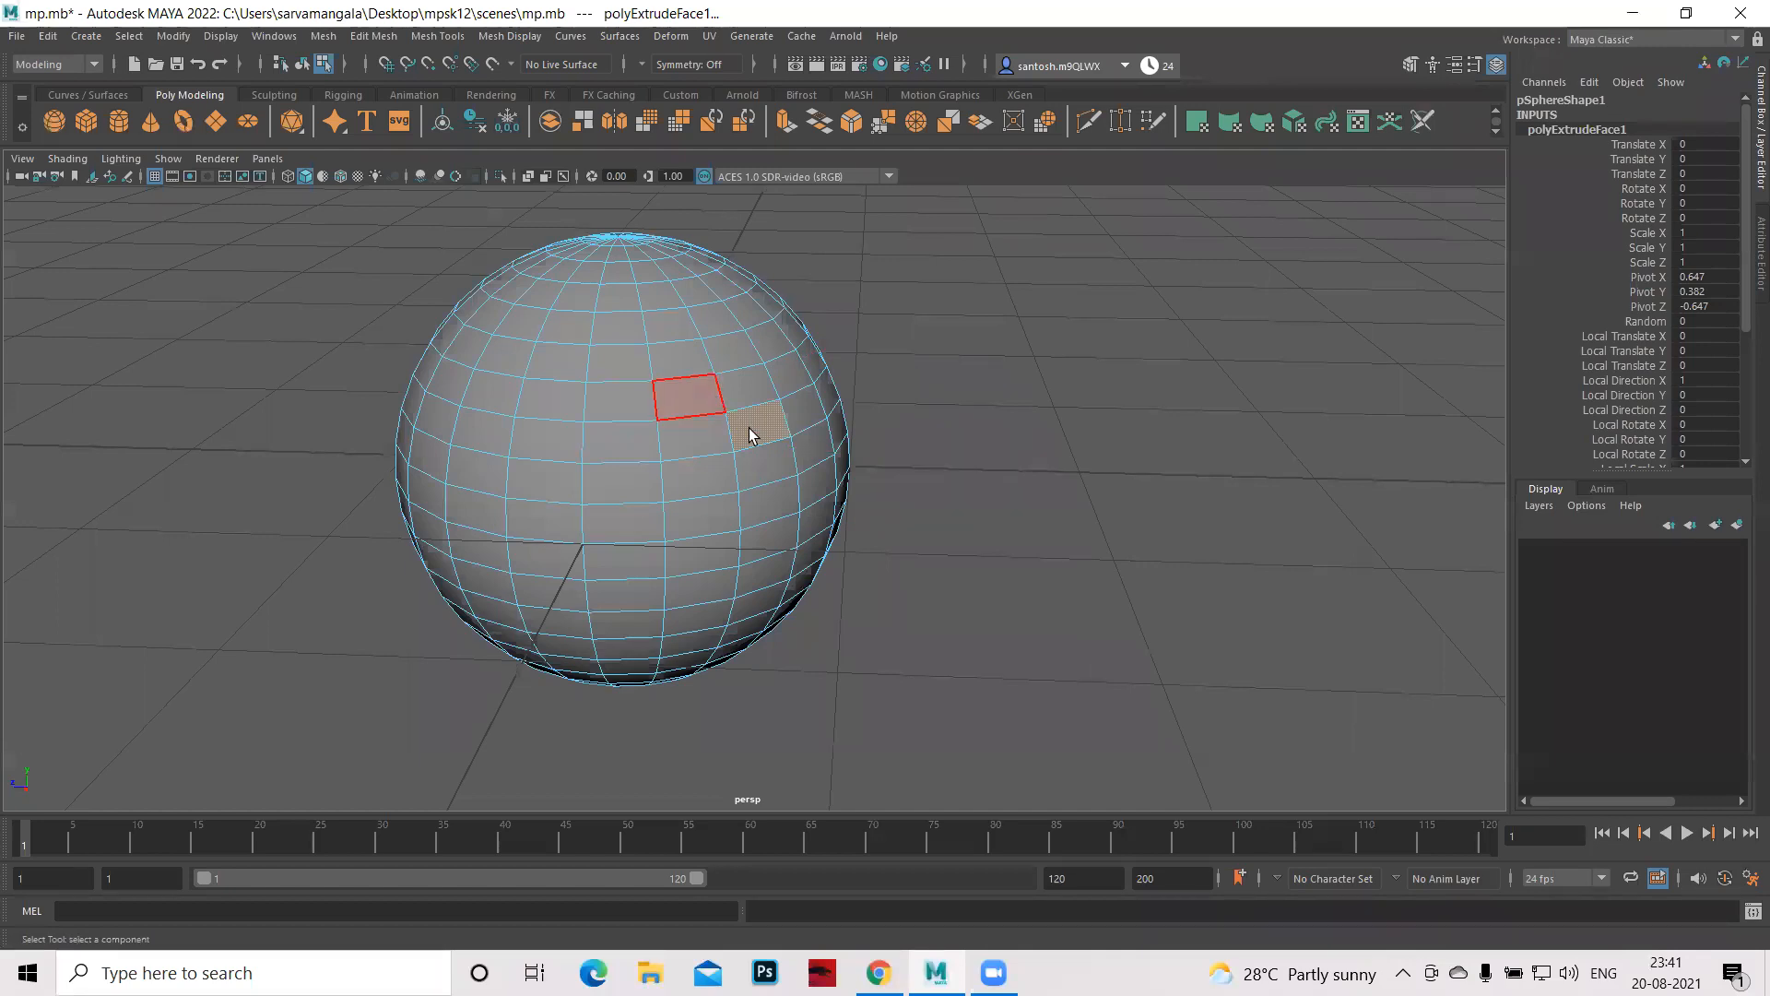
- Clear the face selection and return the sphere to object mode
{"action": "left_click_drag", "start_coordinate": [983, 516], "coordinate": [826, 427], "text": "alt"}
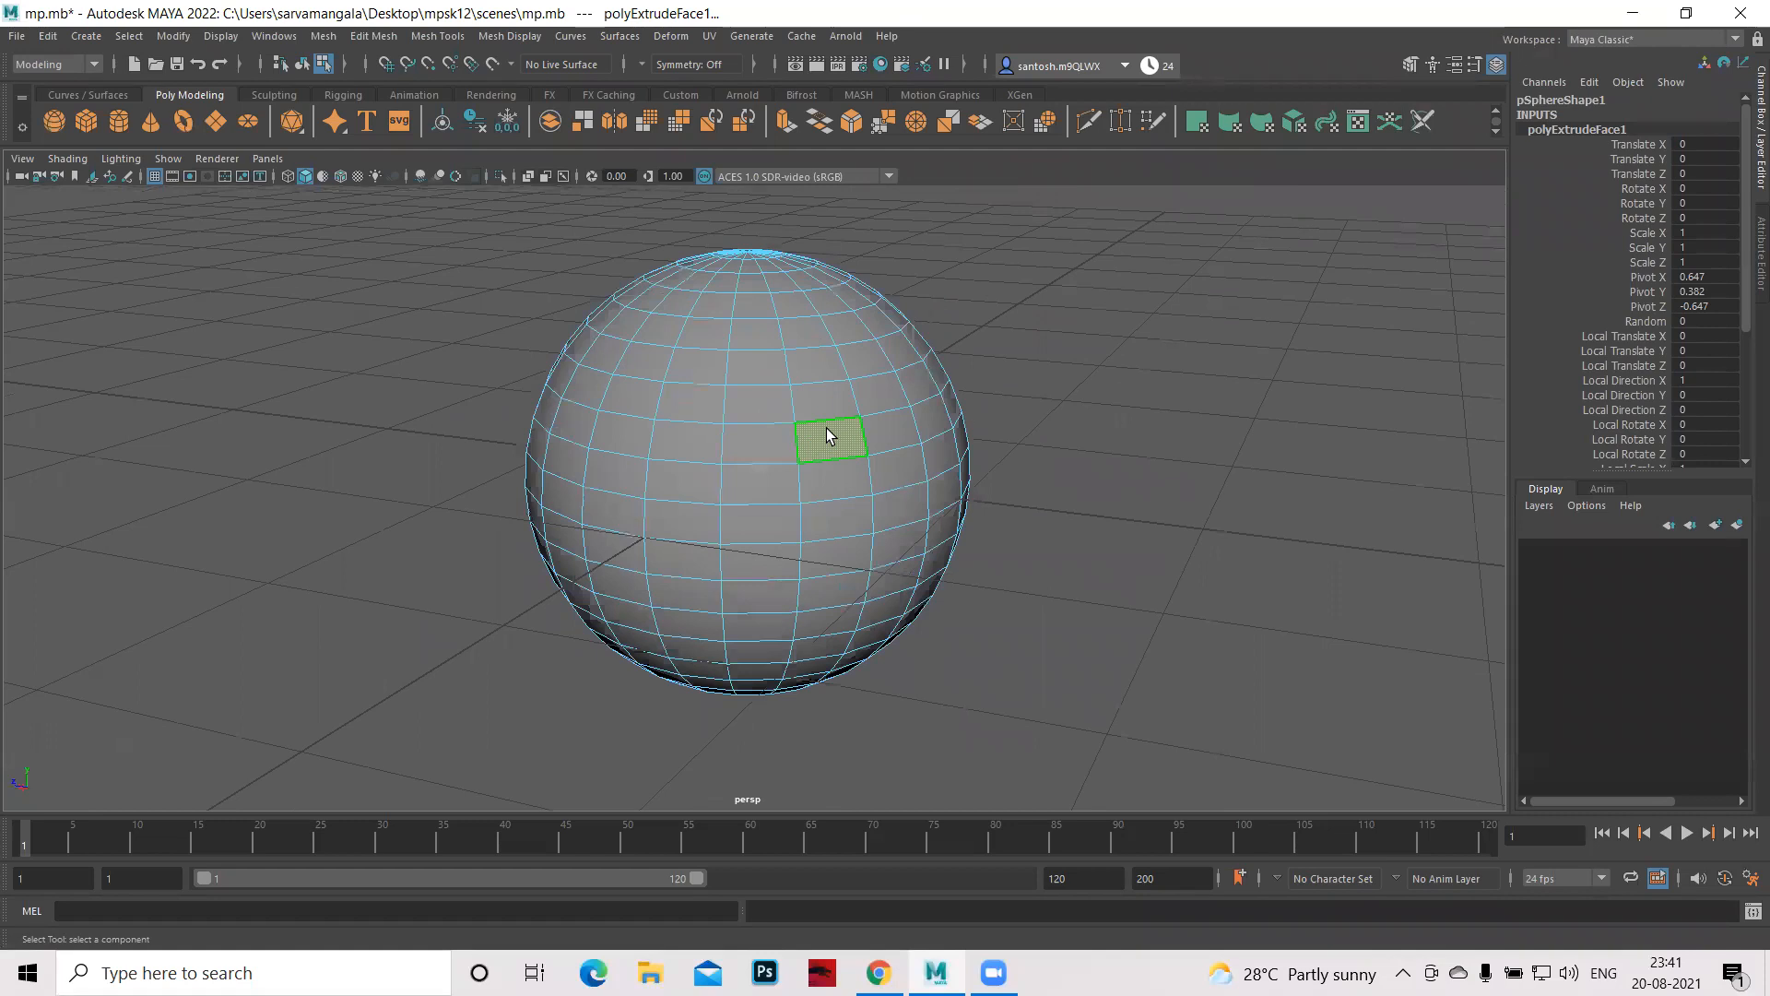
{"action": "right_click", "coordinate": [833, 435]}
{"action": "left_click", "coordinate": [1025, 426]}
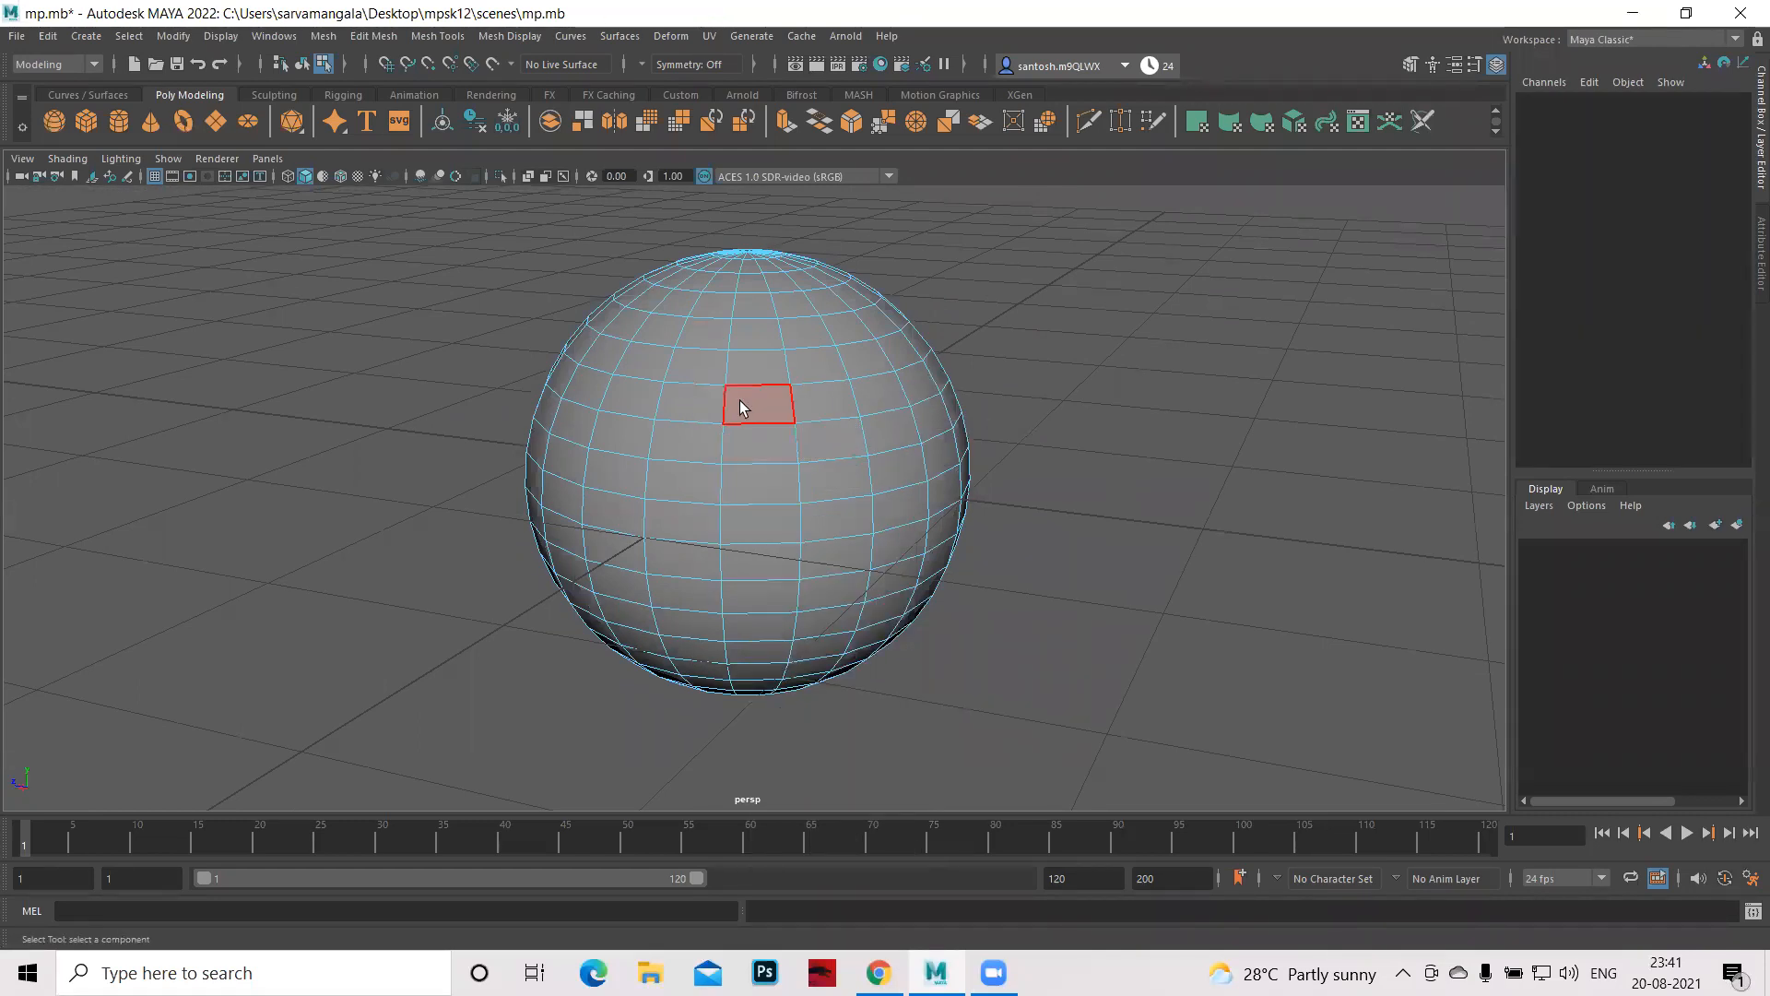
{"action": "right_click", "coordinate": [746, 406]}
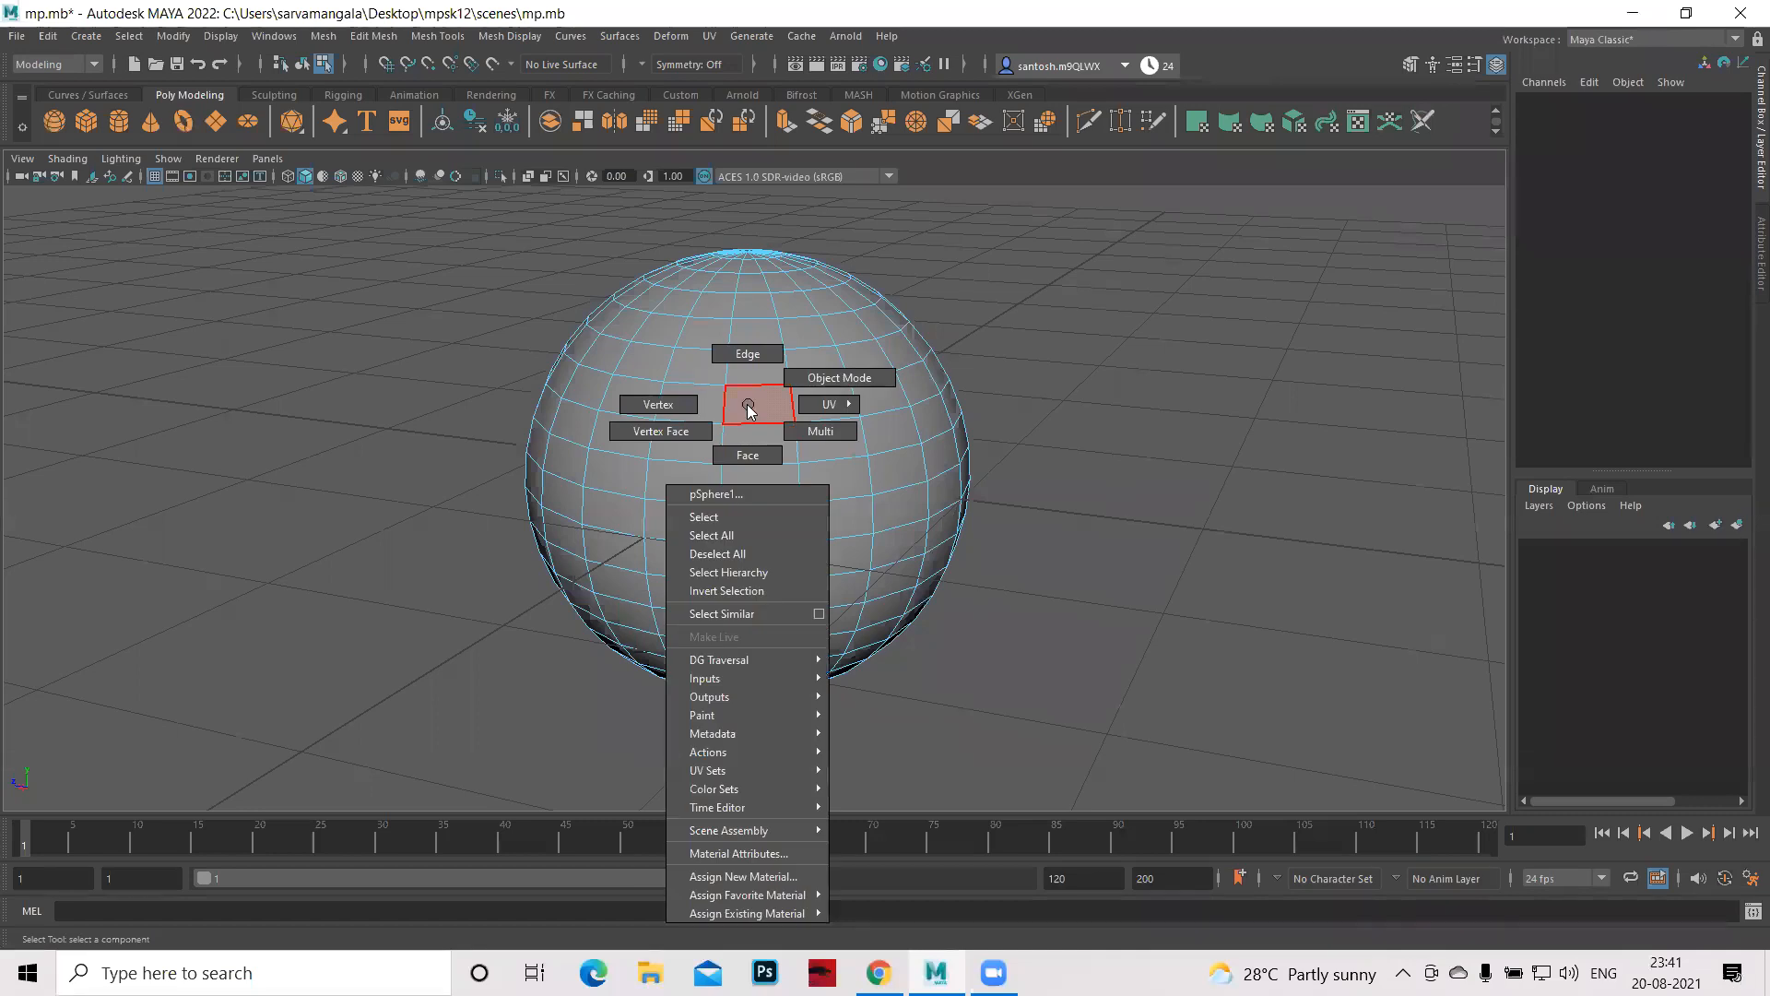
{"action": "right_click_drag", "start_coordinate": [748, 405], "coordinate": [817, 376]}
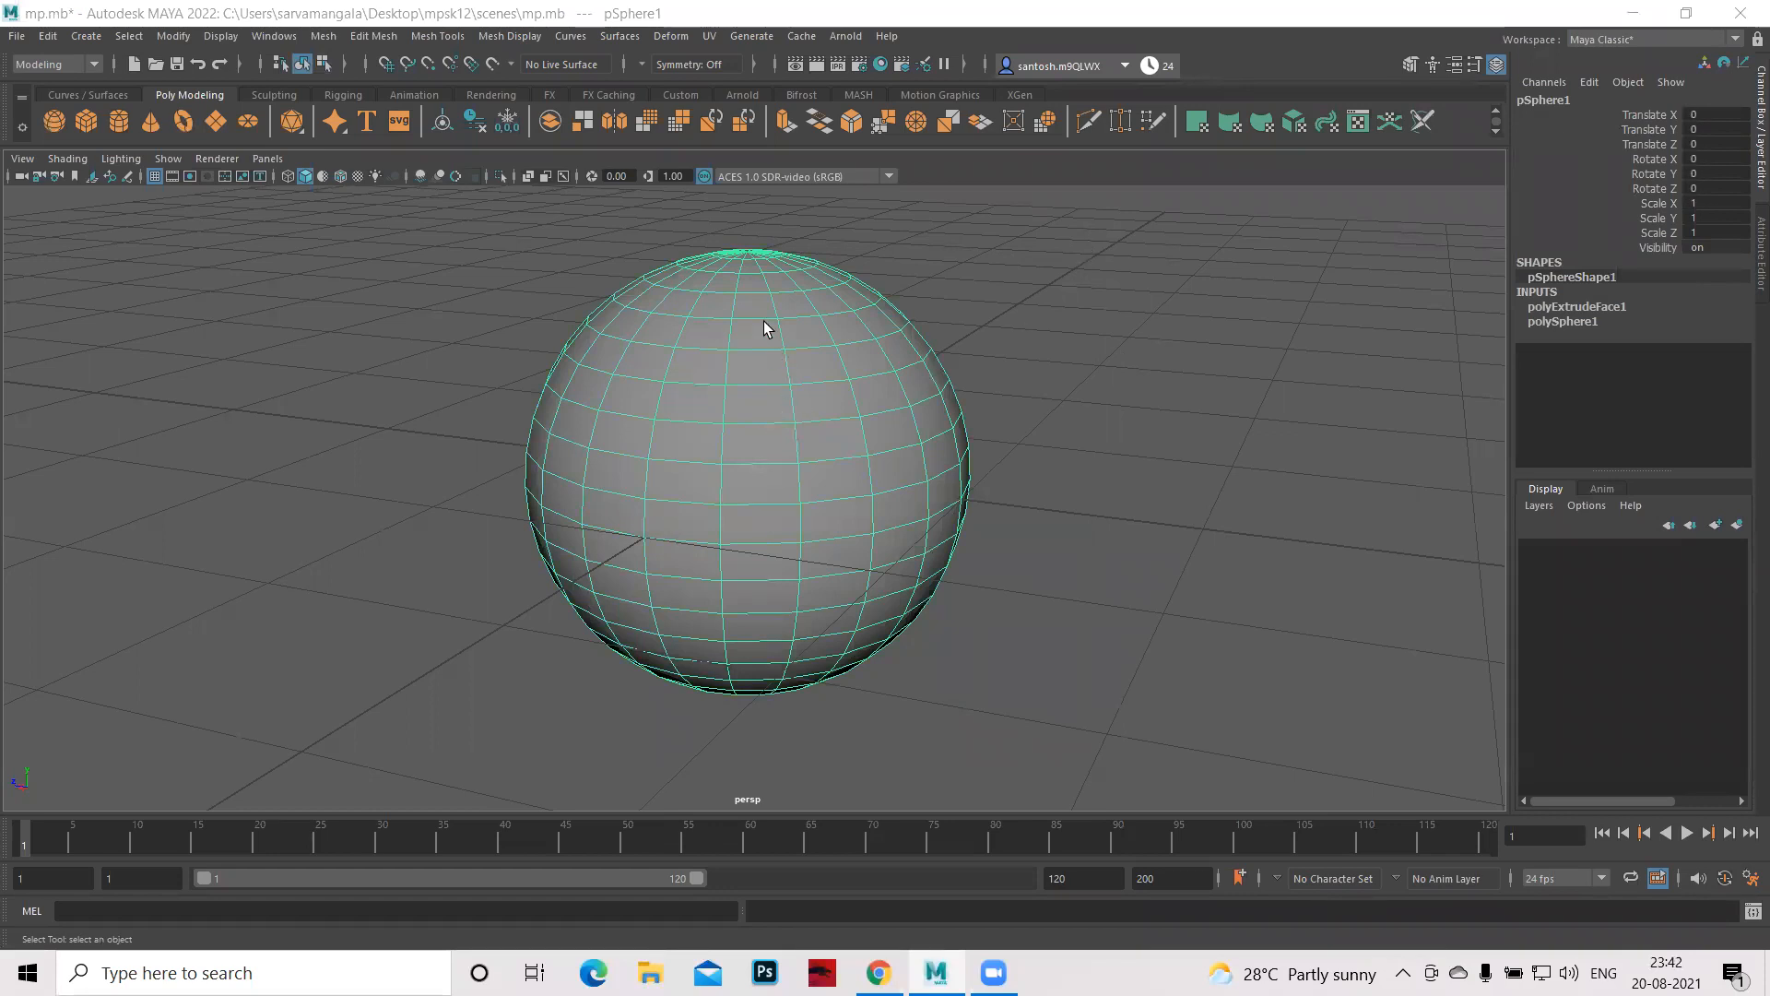
- Switch the sphere to face mode, try selecting all its faces from one upper face, and revert to that single face
{"action": "right_click_drag", "start_coordinate": [760, 367], "coordinate": [754, 420]}
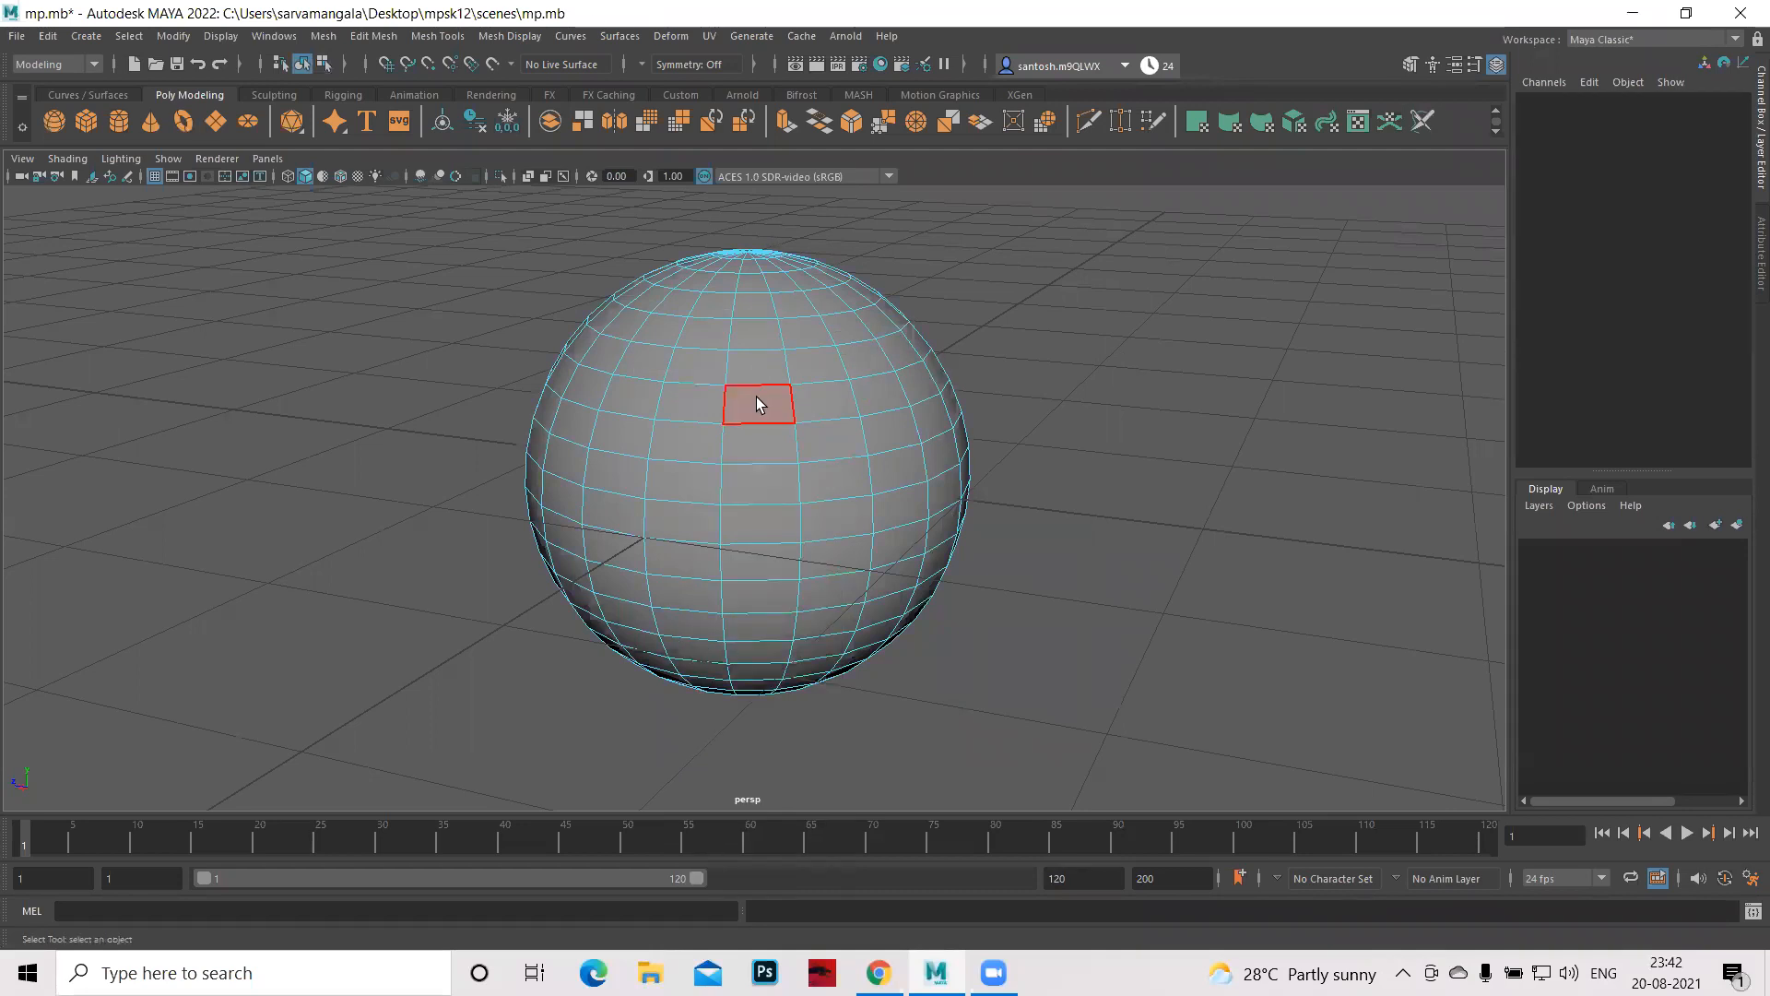
{"action": "double_click", "coordinate": [756, 396]}
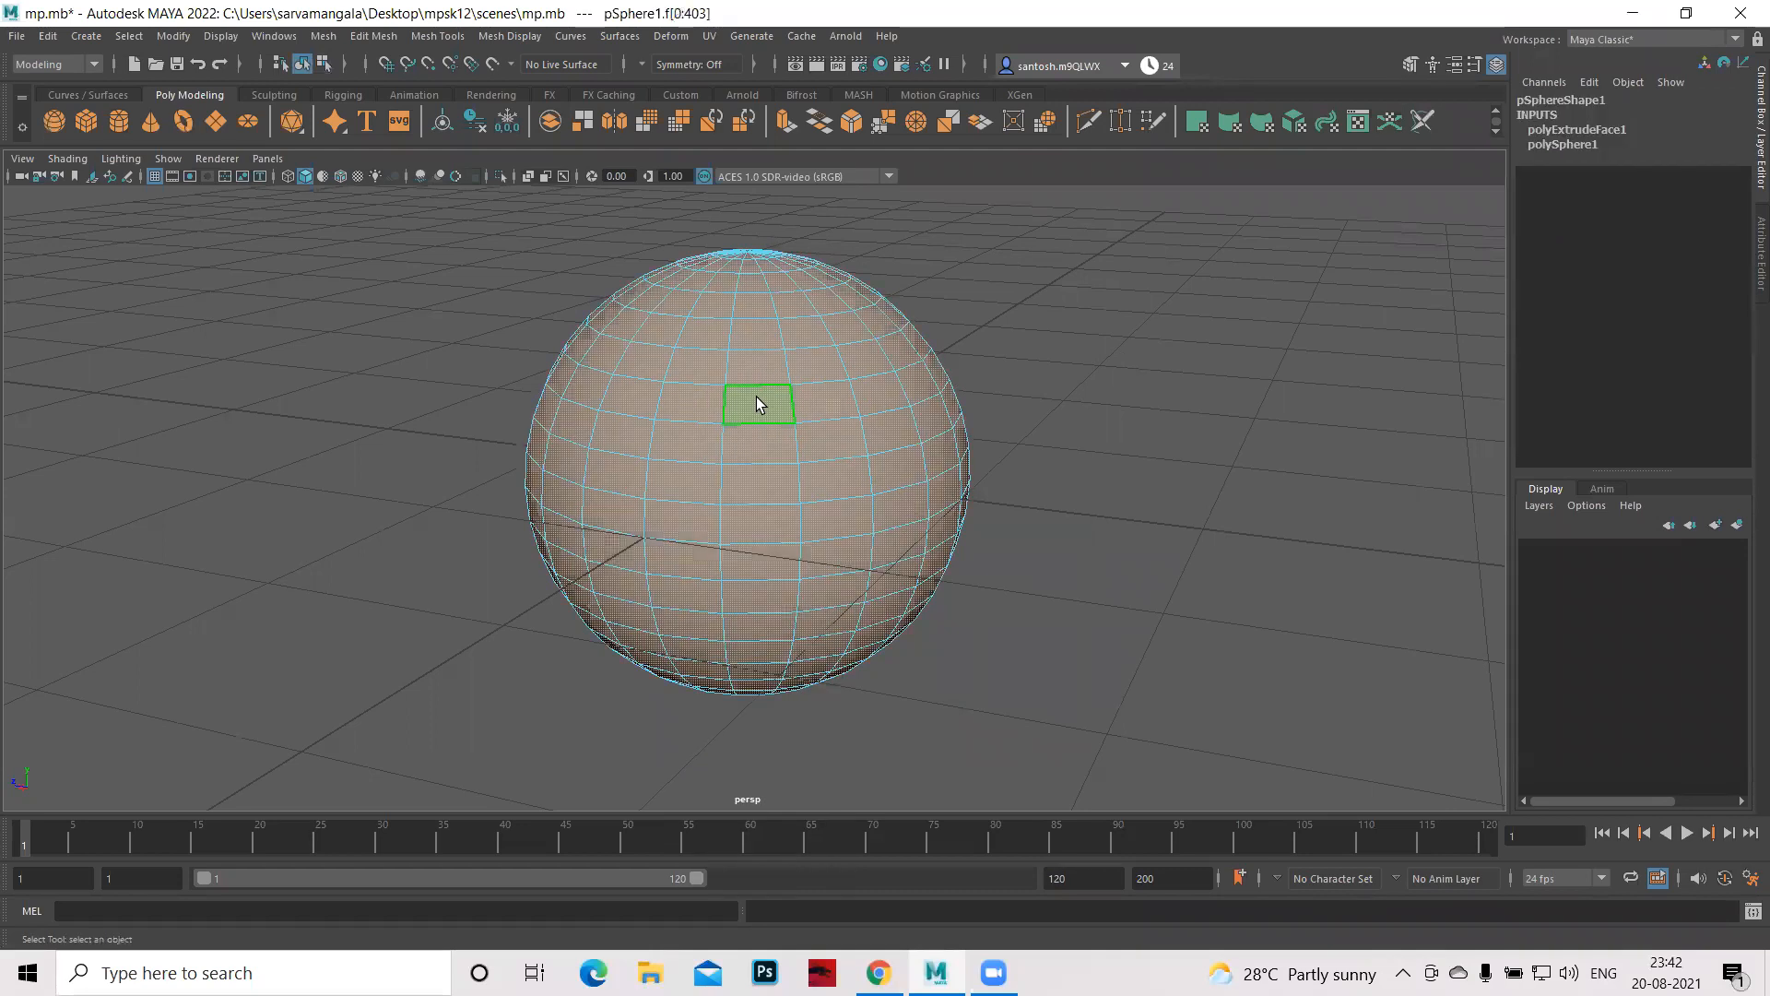
{"action": "key", "text": "ctrl+z"}
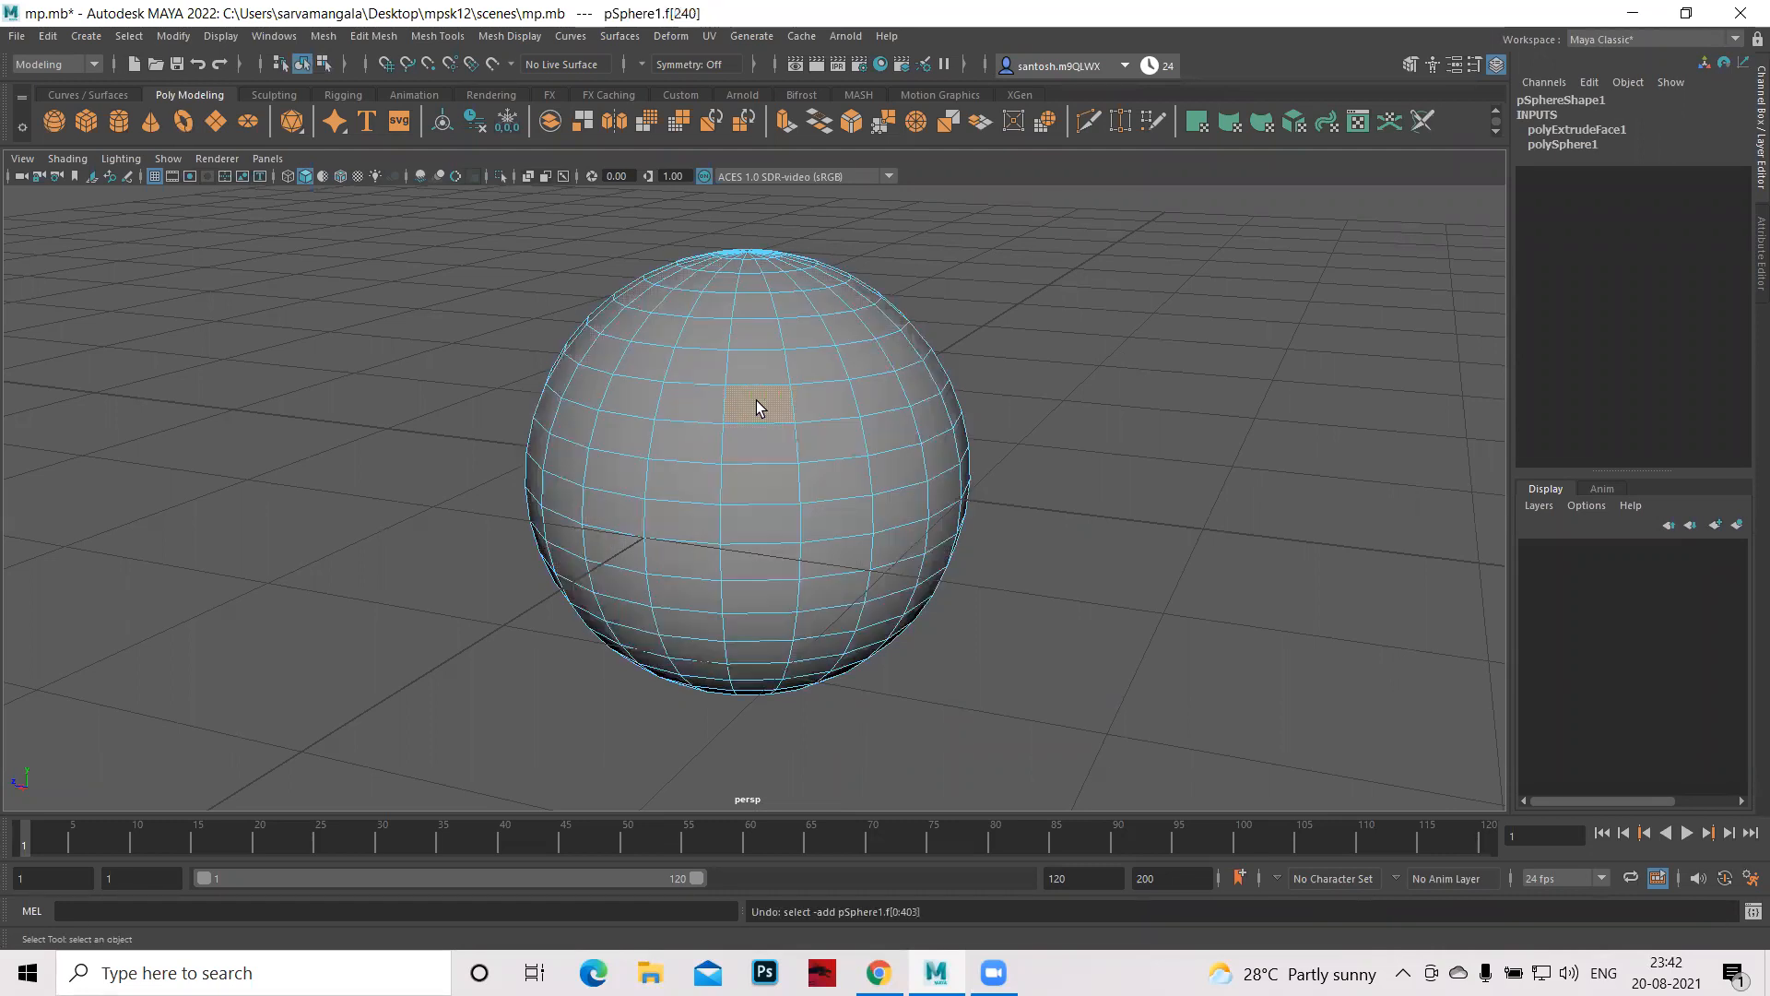
- Try adding the two neighbouring faces in the same row to the selection, and undo the additions
{"action": "left_click", "coordinate": [809, 395], "text": "shift"}
{"action": "left_click", "coordinate": [890, 394], "text": "shift"}
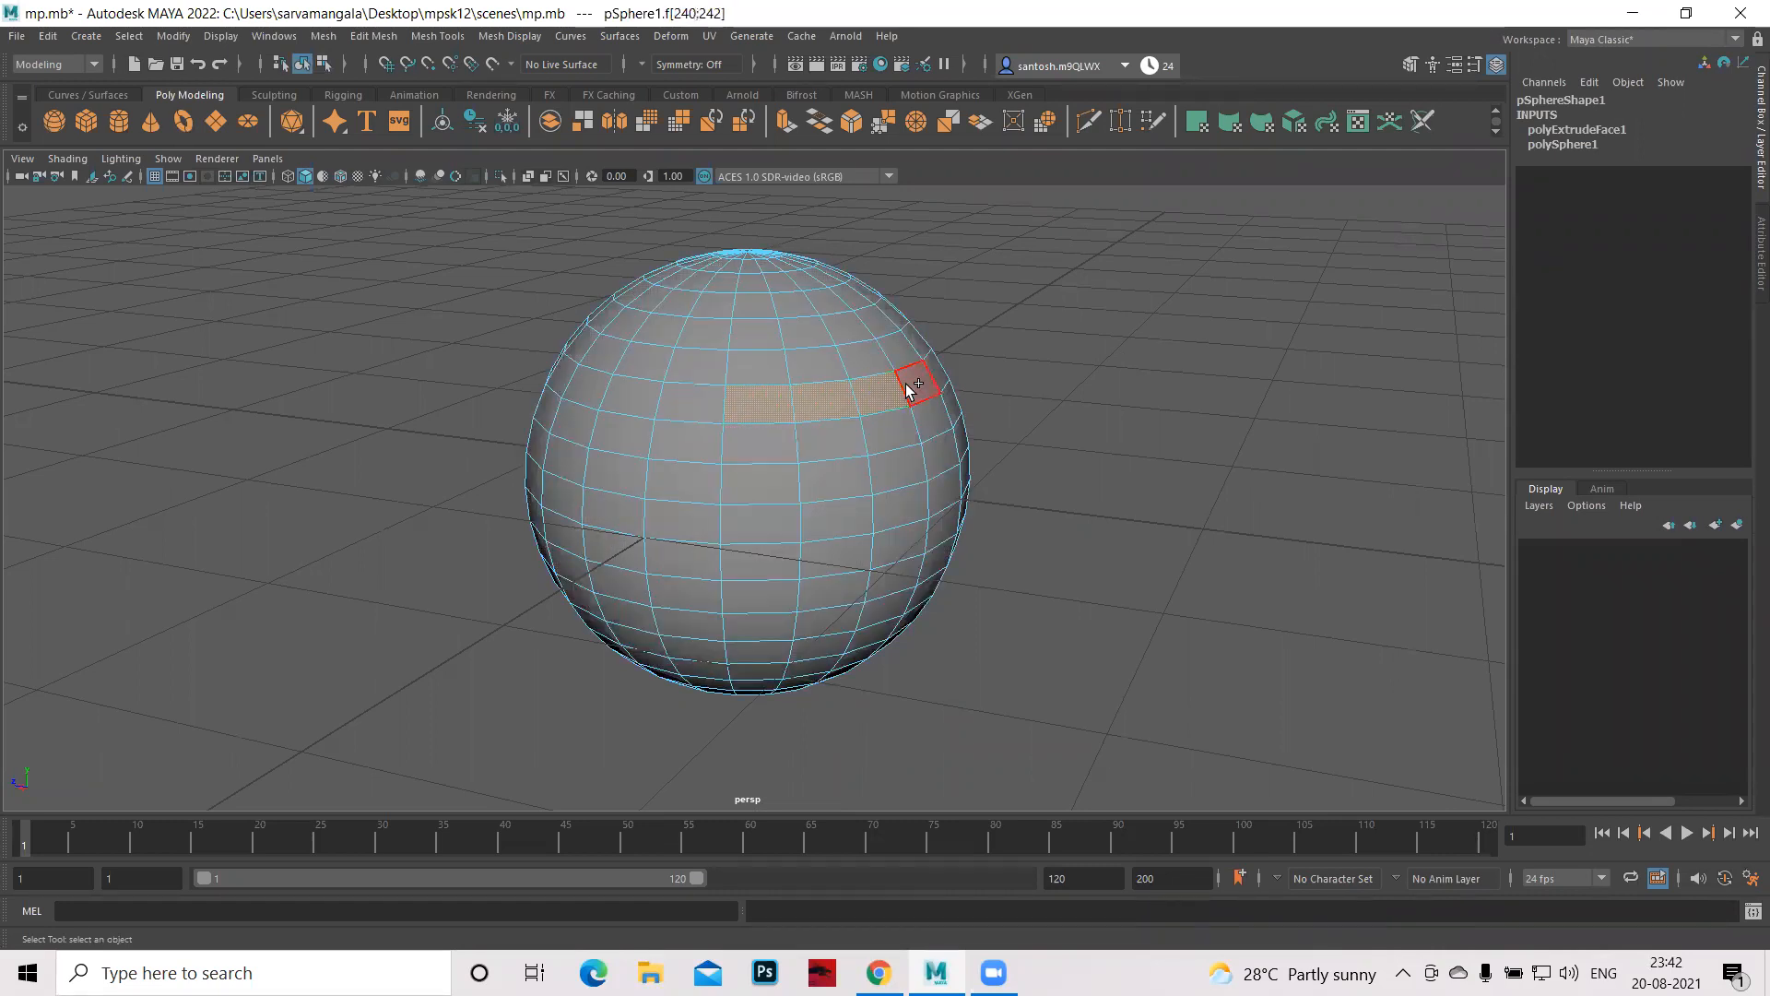
{"action": "key", "text": "ctrl+z"}
{"action": "key", "text": "ctrl+z"}
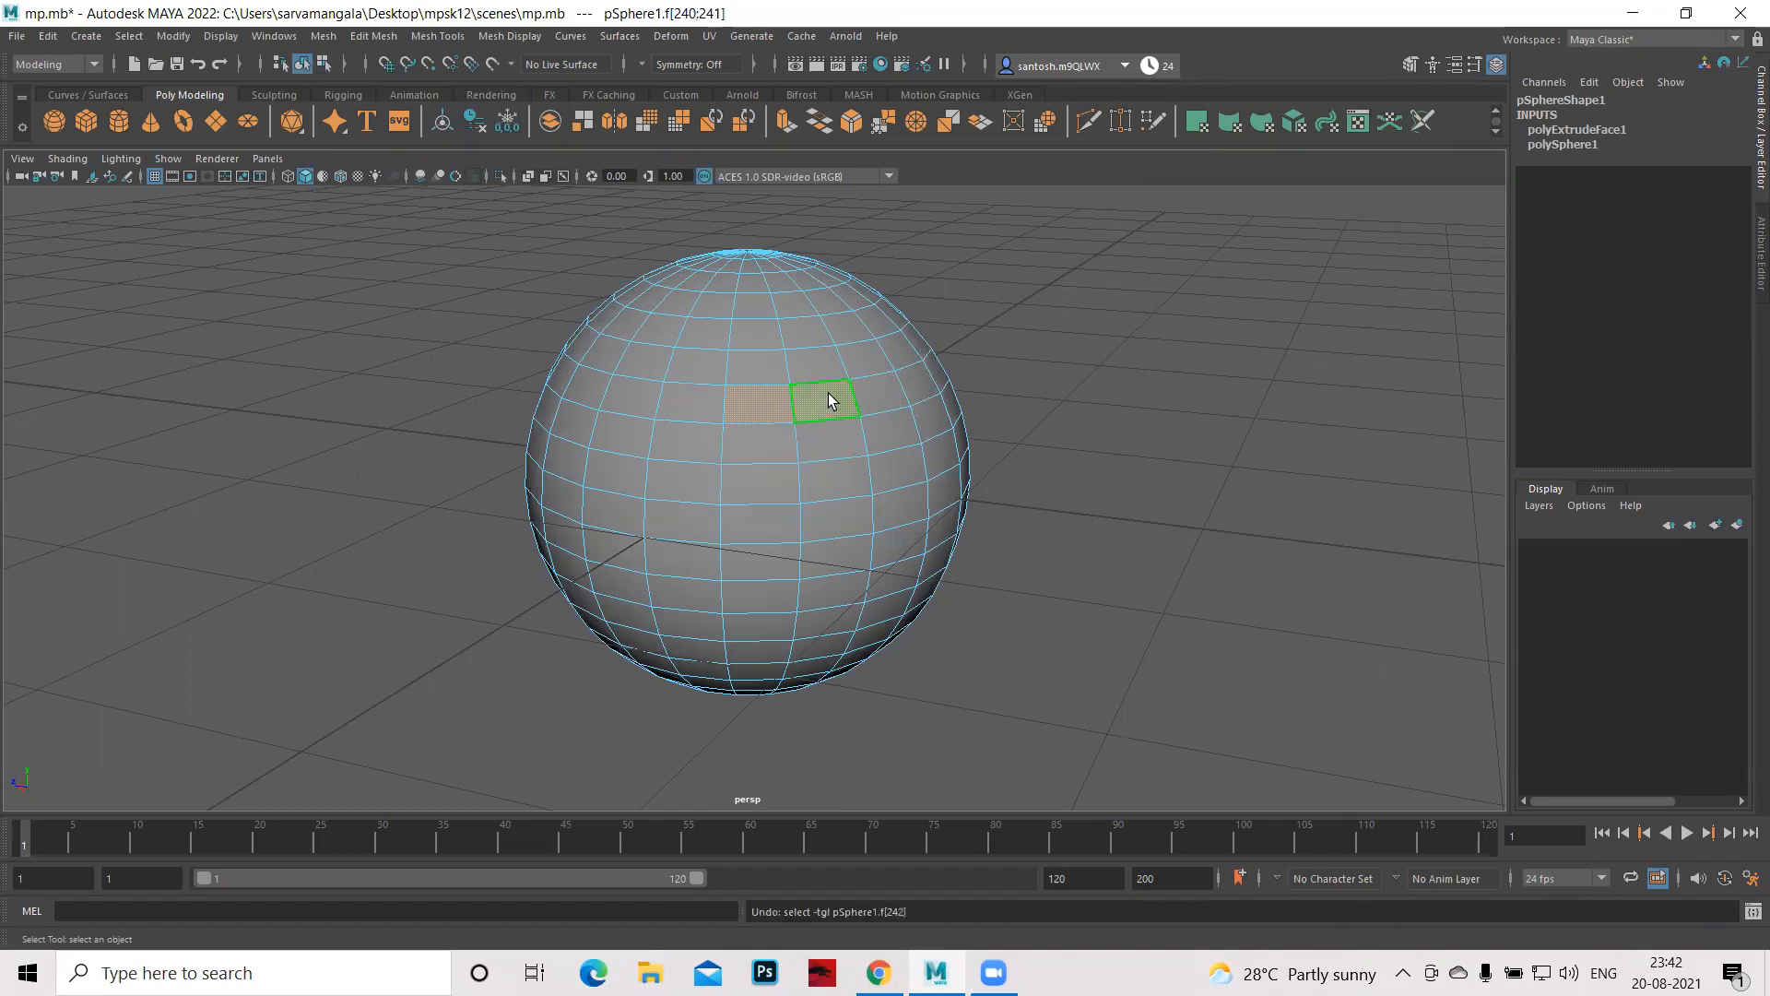
- Try extending the selection to the complete ring of faces around the sphere's upper half, and undo it back to one face
{"action": "left_click", "coordinate": [621, 397], "text": "shift"}
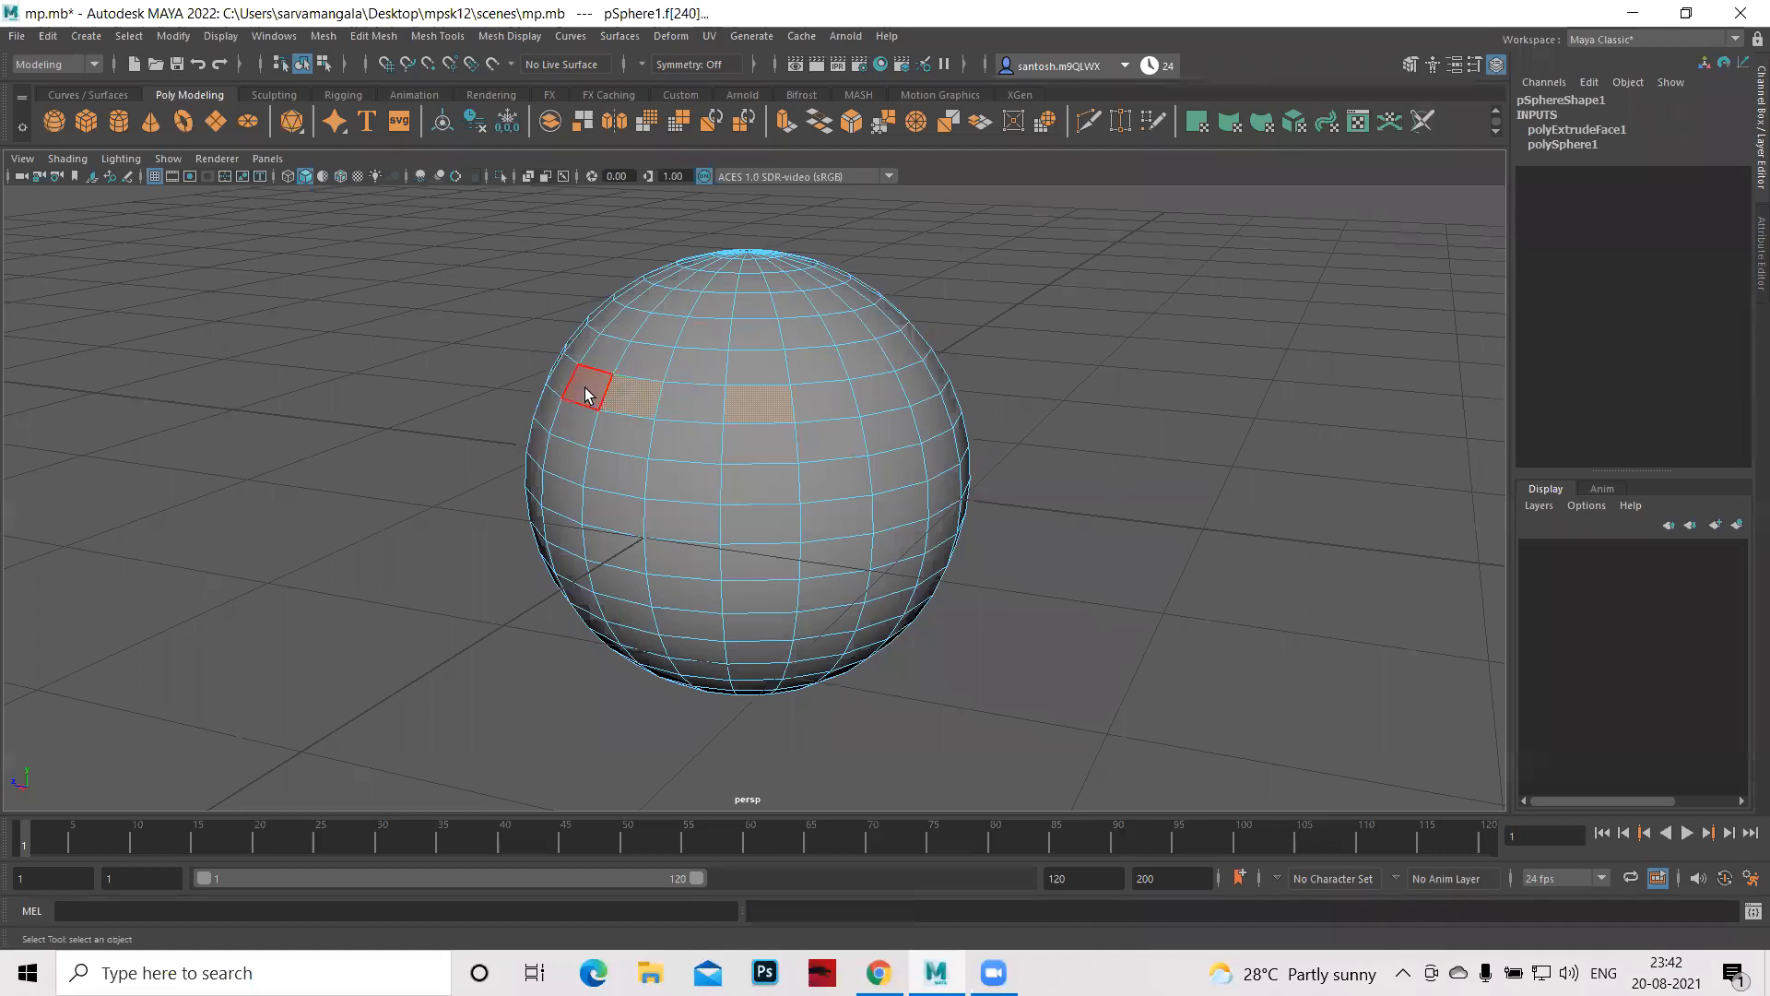
{"action": "double_click", "coordinate": [585, 387], "text": "shift"}
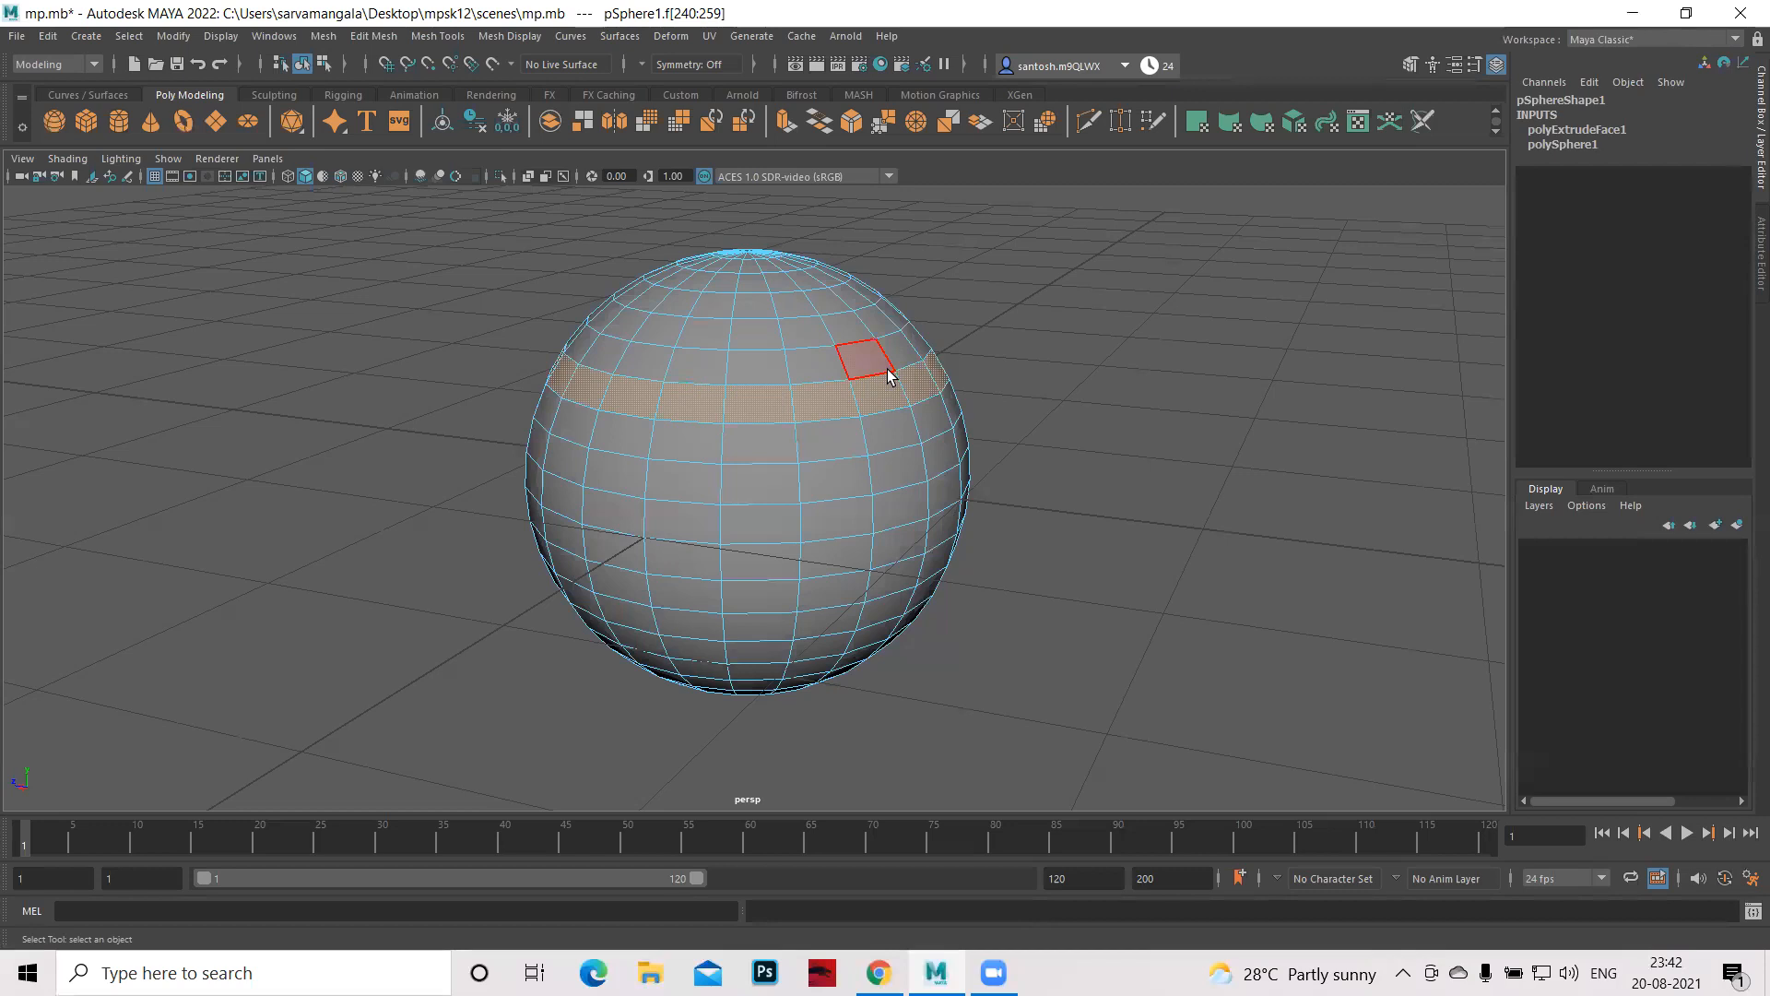
{"action": "key", "text": "ctrl+z"}
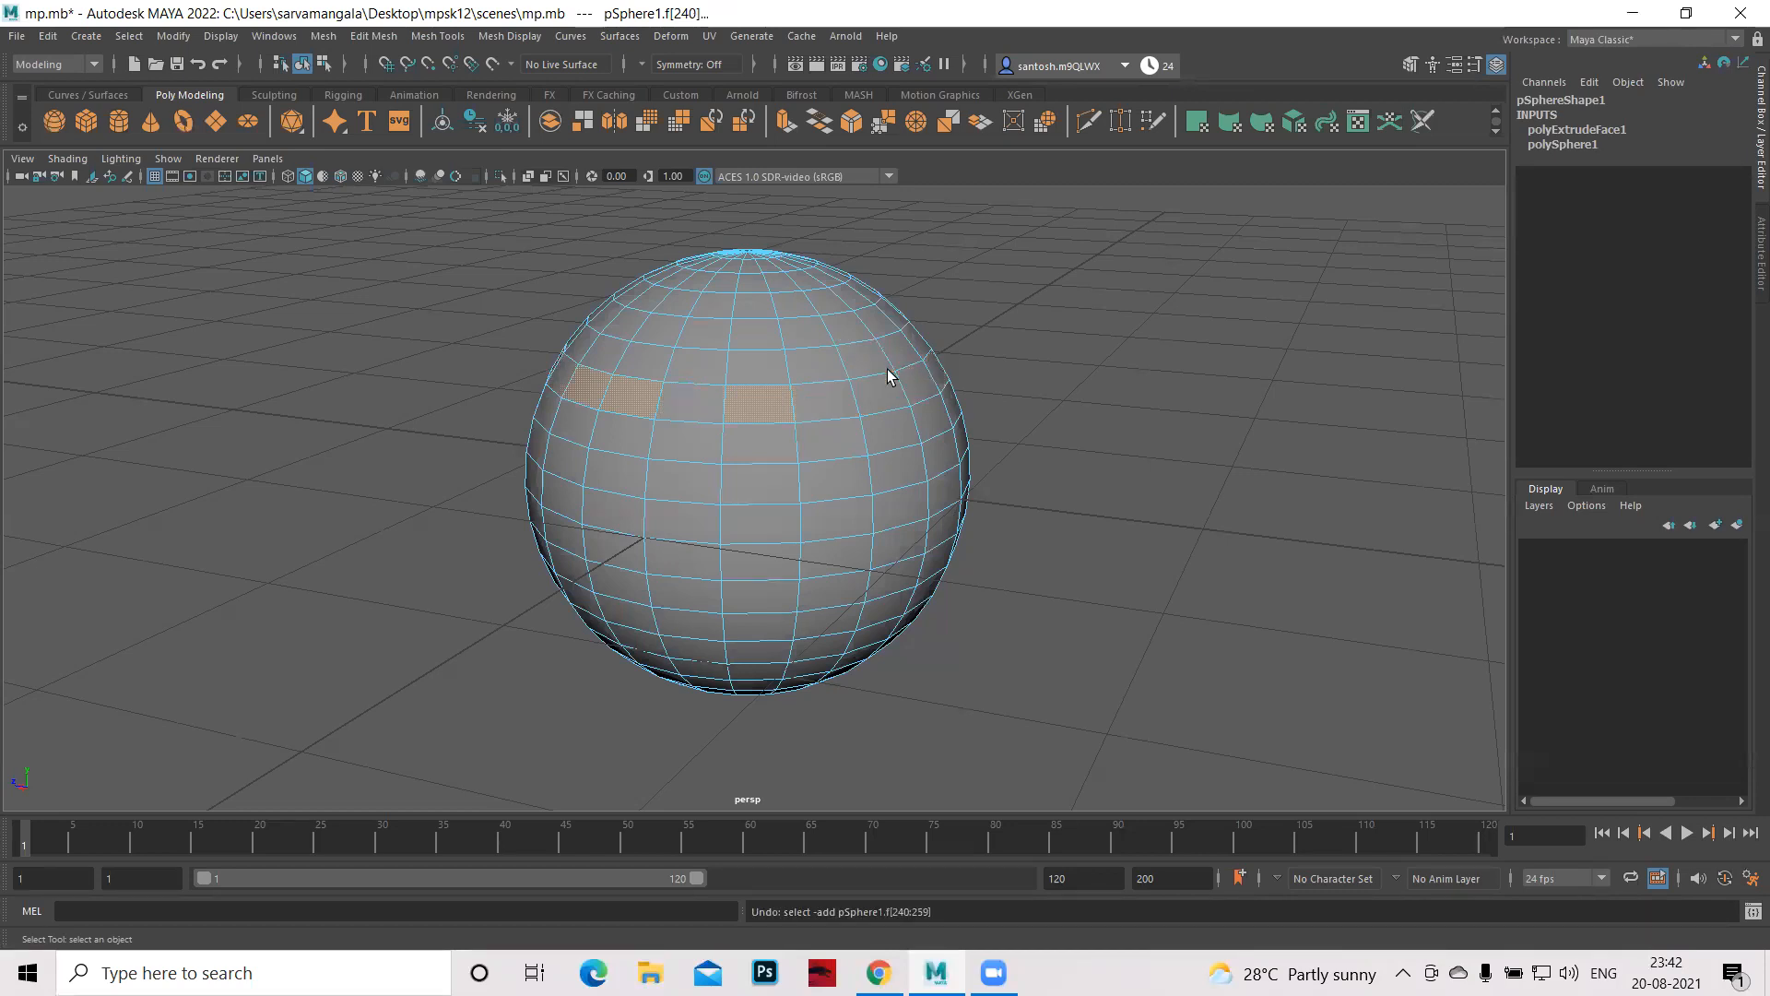
{"action": "key", "text": "ctrl+z"}
{"action": "key", "text": "ctrl+z"}
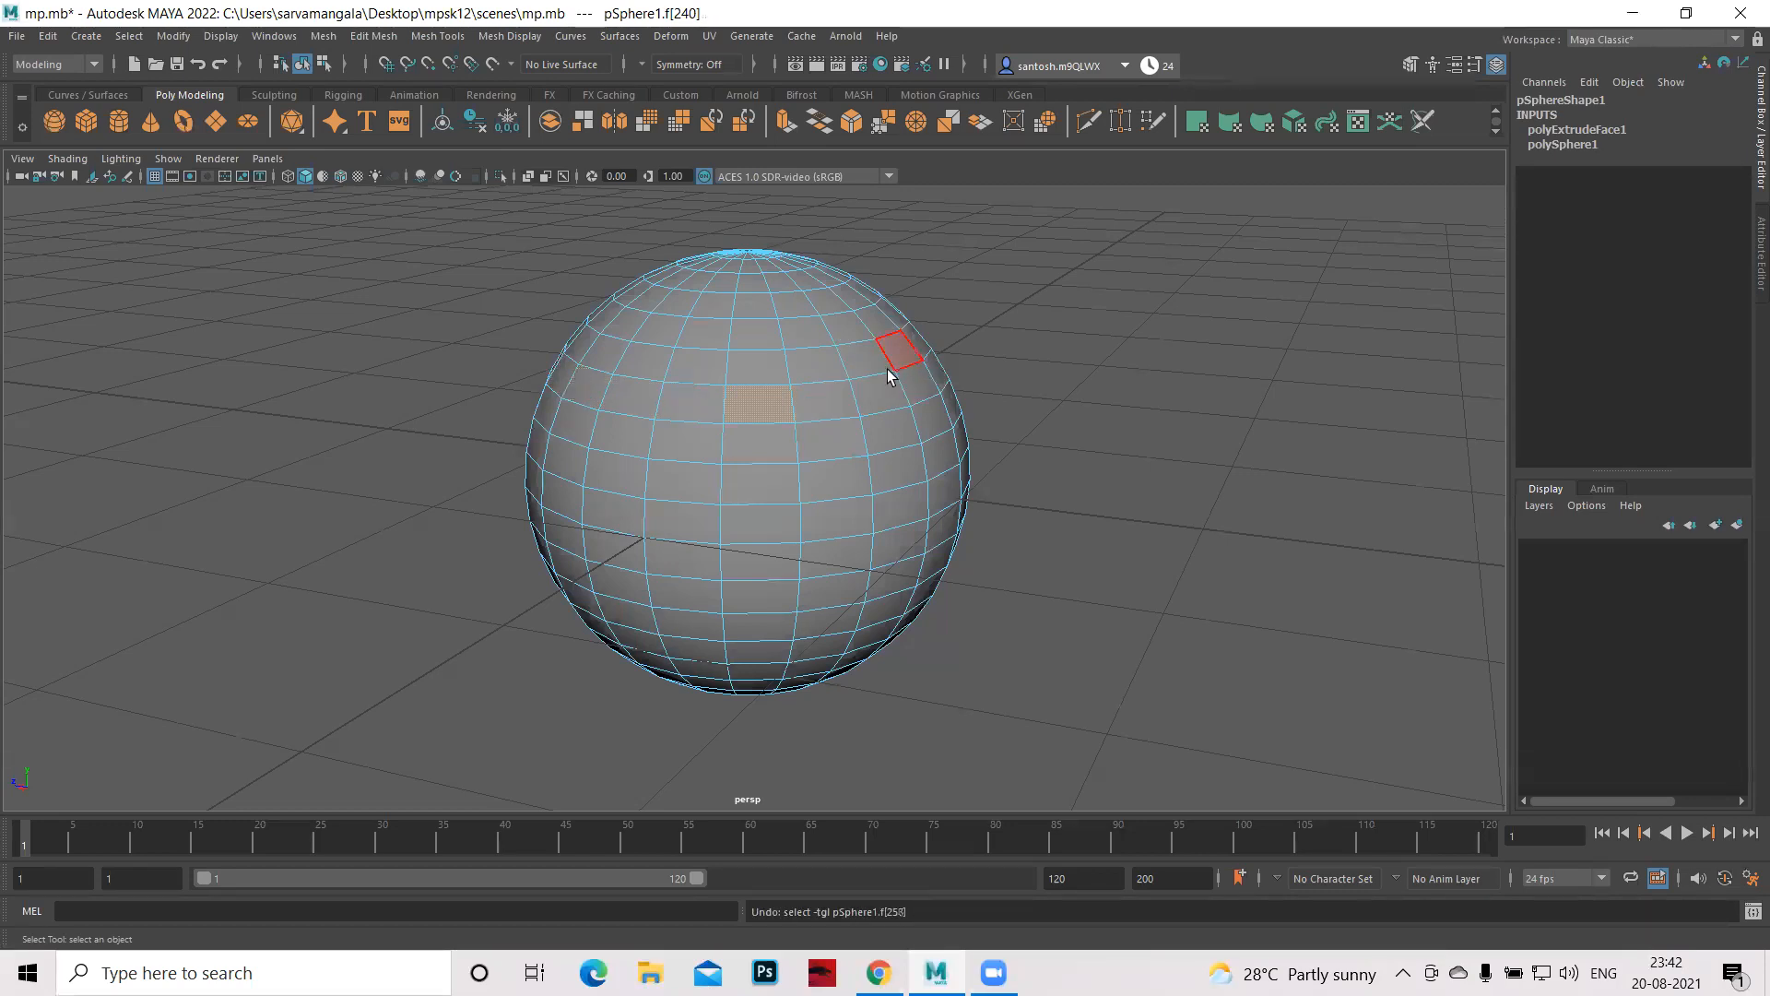
- Return the sphere to object mode and switch it to vertex mode
{"action": "right_click", "coordinate": [743, 392]}
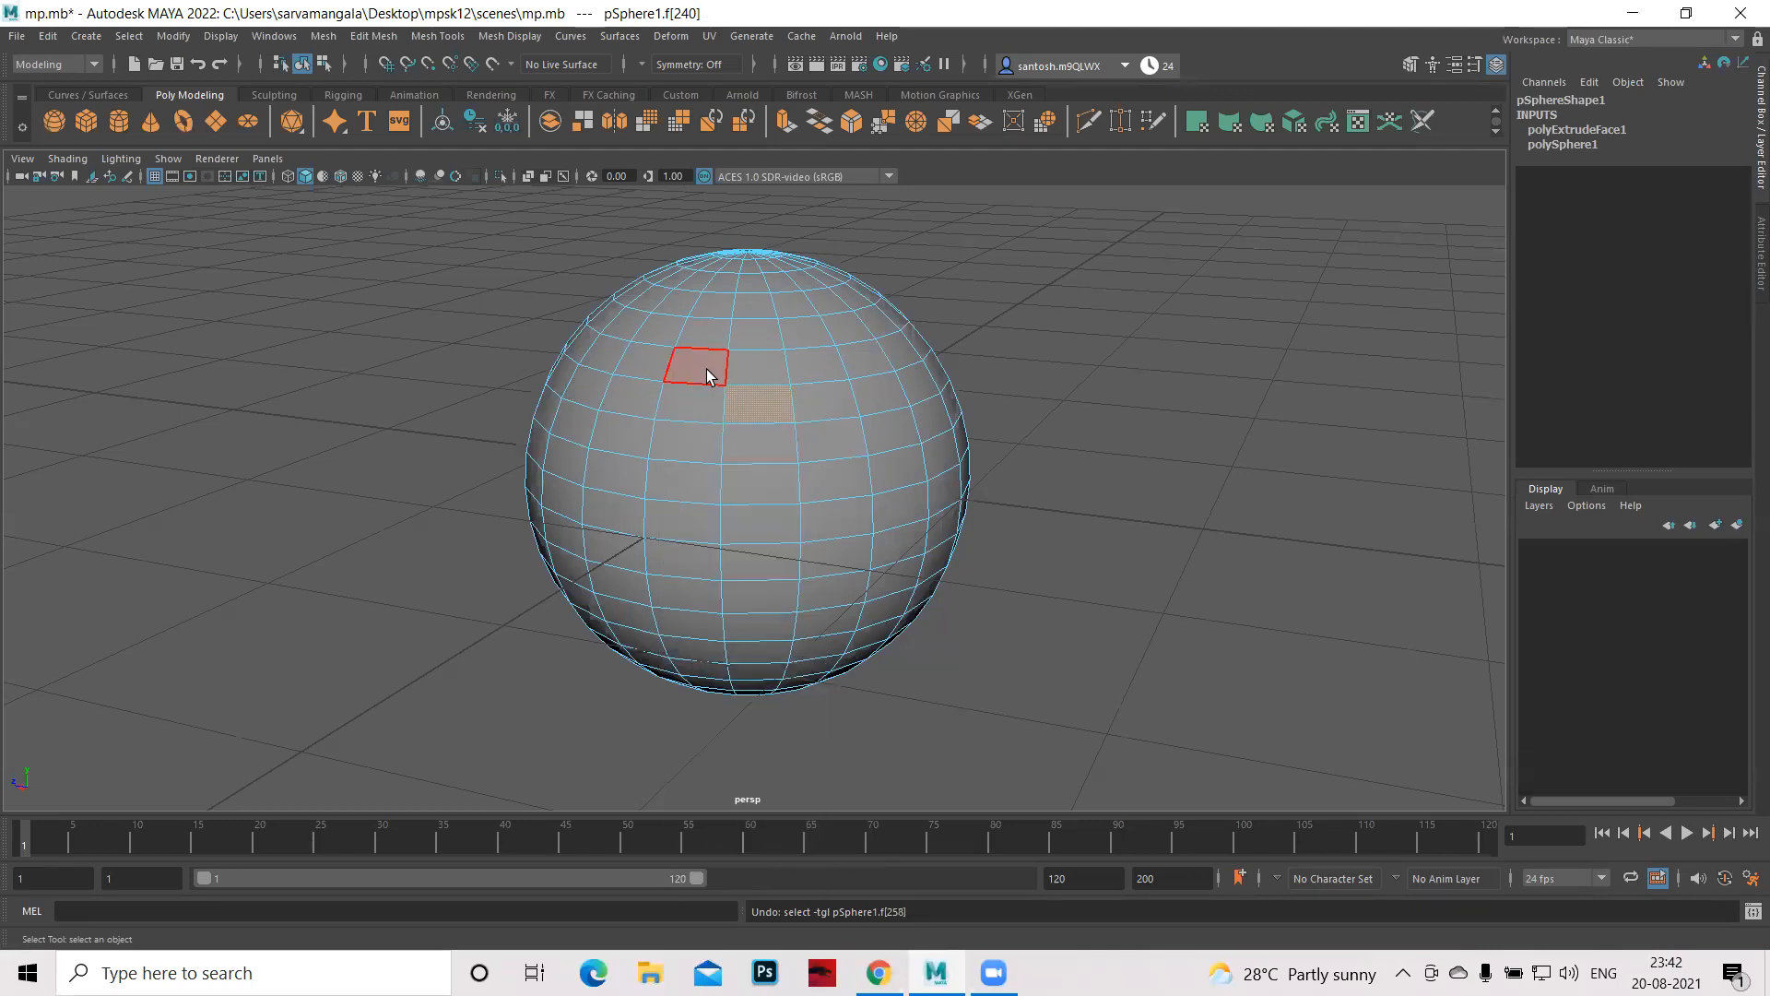
{"action": "right_click", "coordinate": [715, 401]}
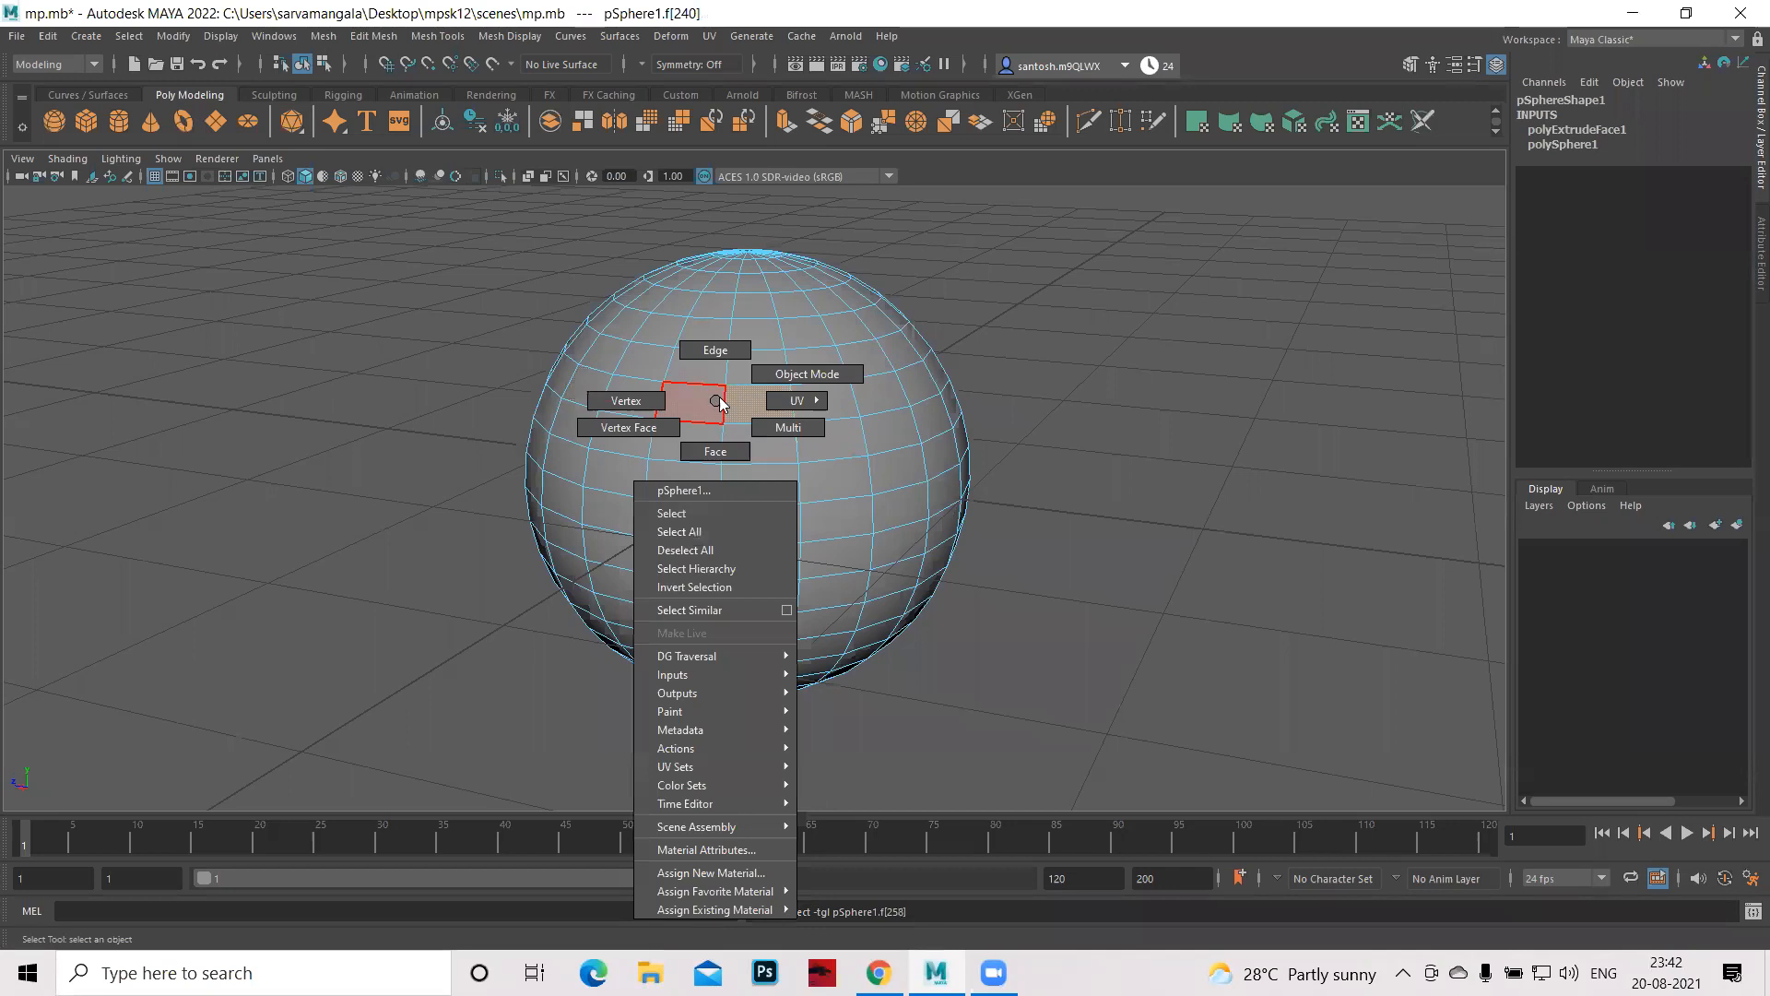
{"action": "left_click", "coordinate": [800, 372]}
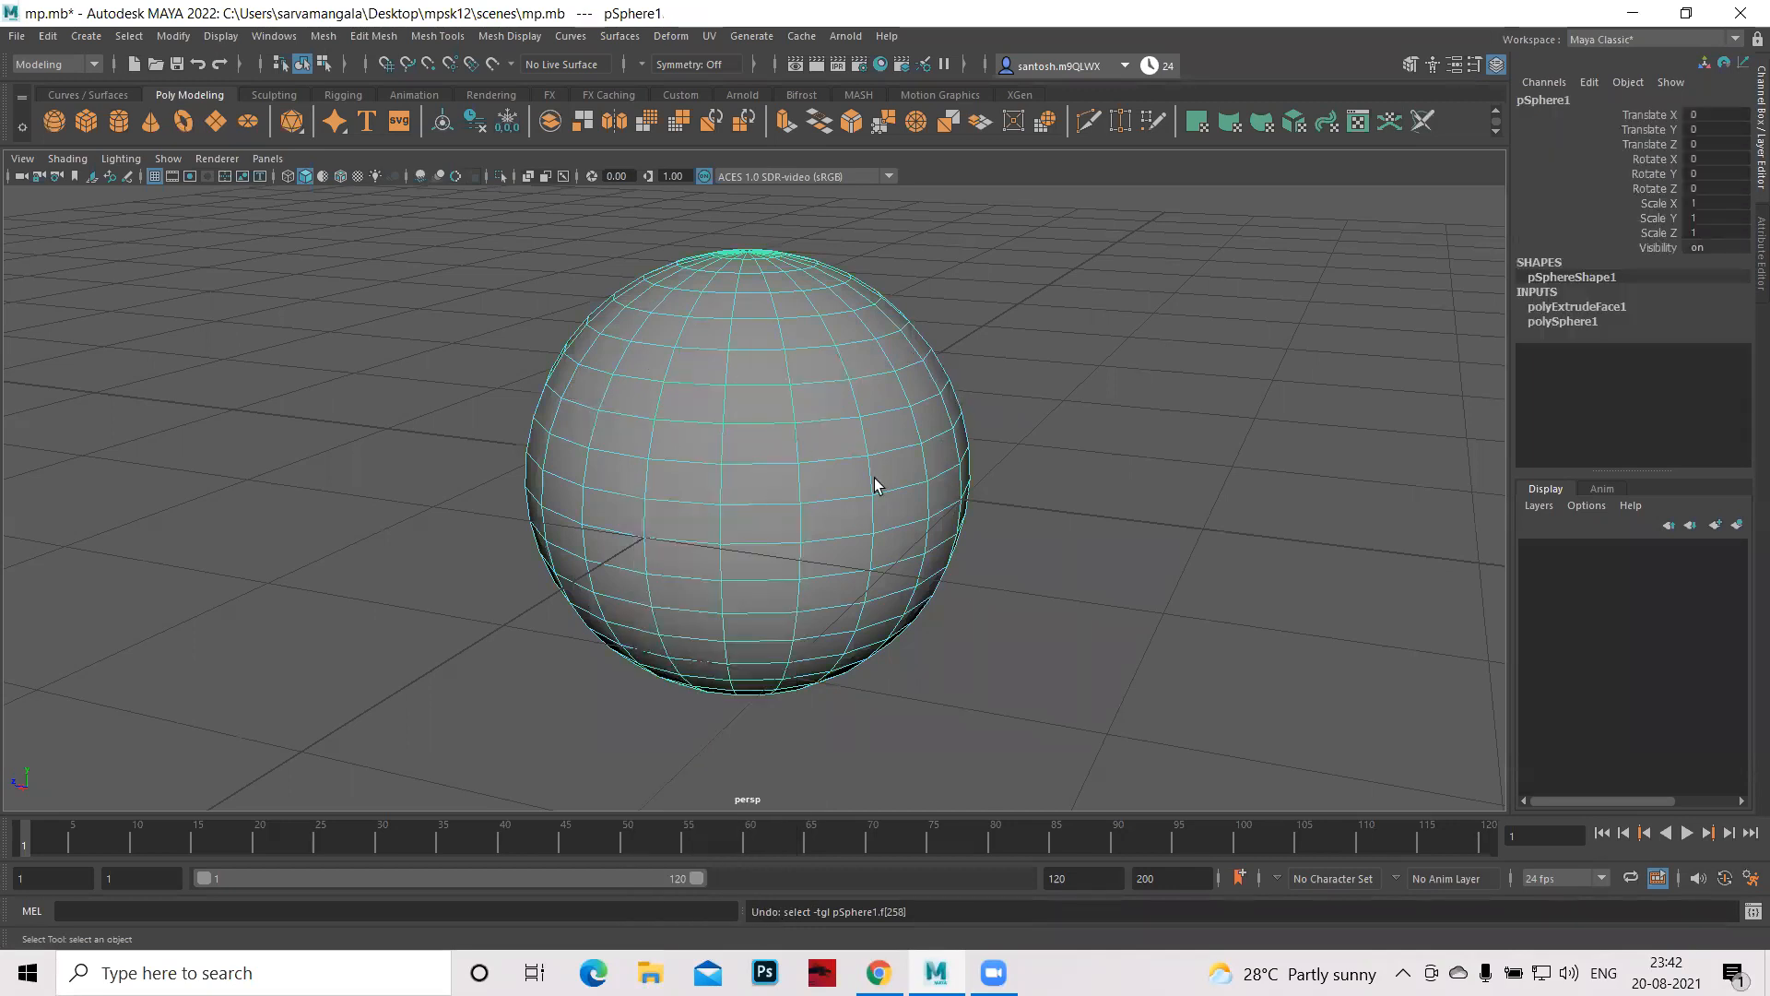
{"action": "right_click", "coordinate": [788, 391]}
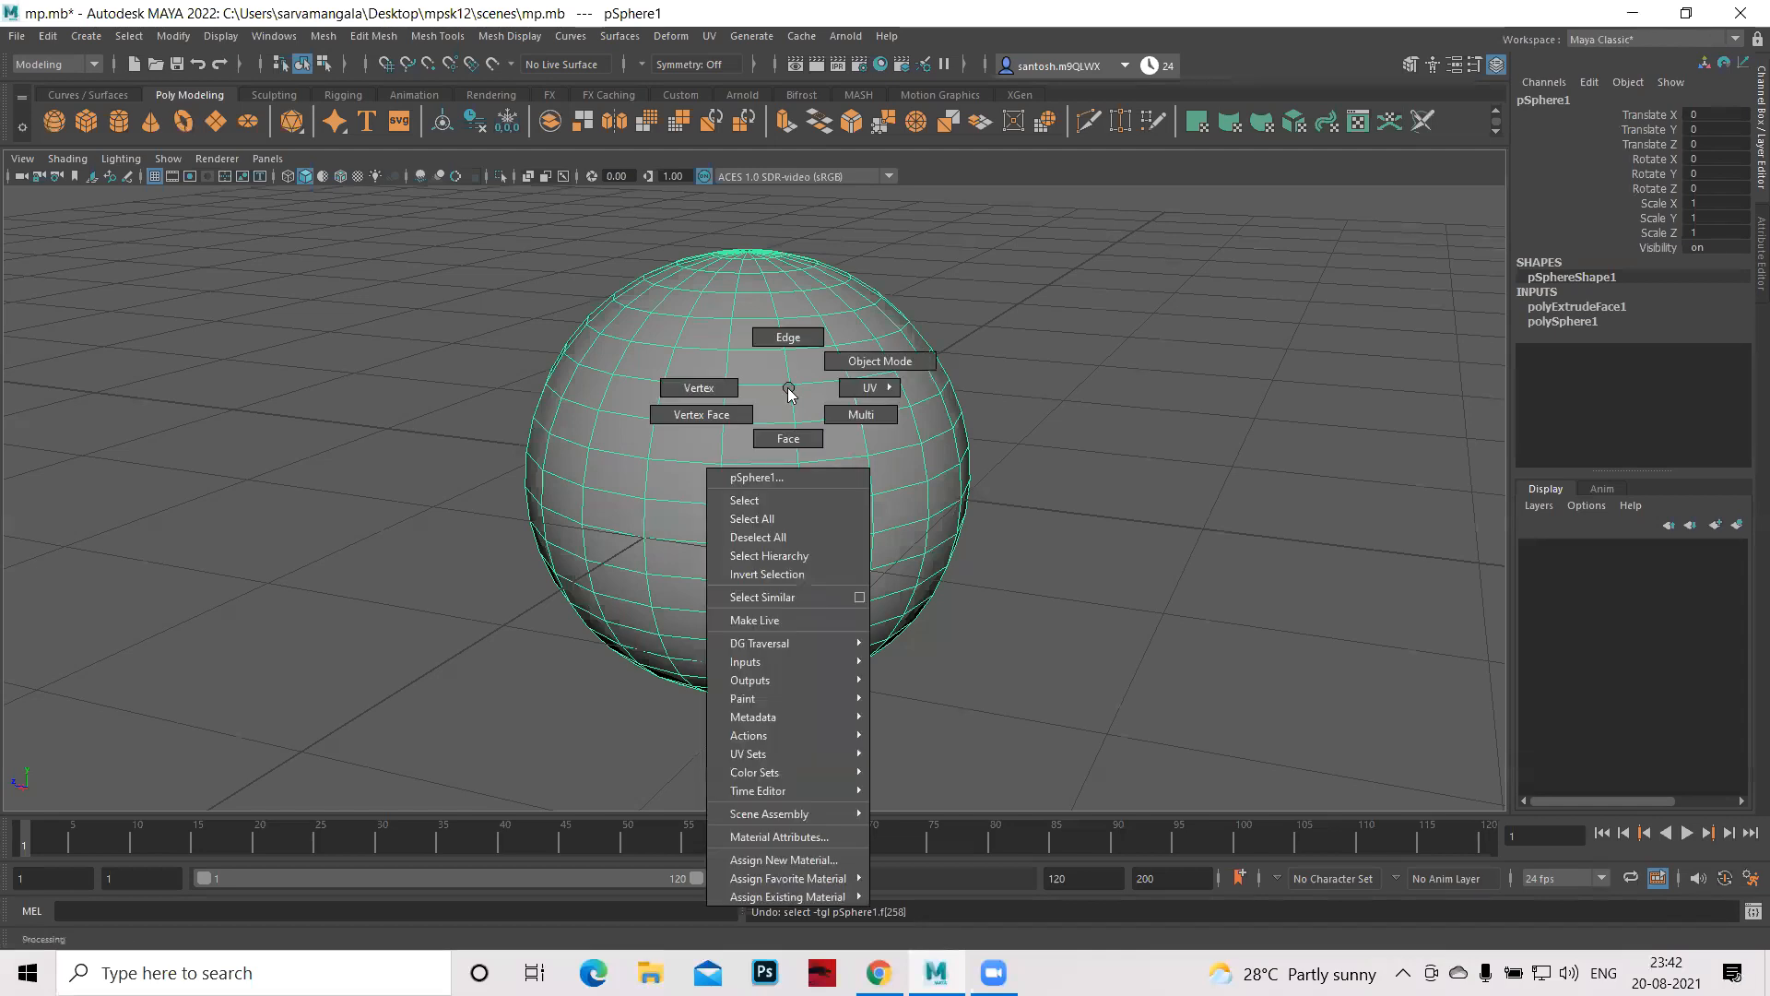
{"action": "left_click", "coordinate": [699, 387]}
{"action": "left_click_drag", "start_coordinate": [913, 658], "coordinate": [682, 537], "text": "alt"}
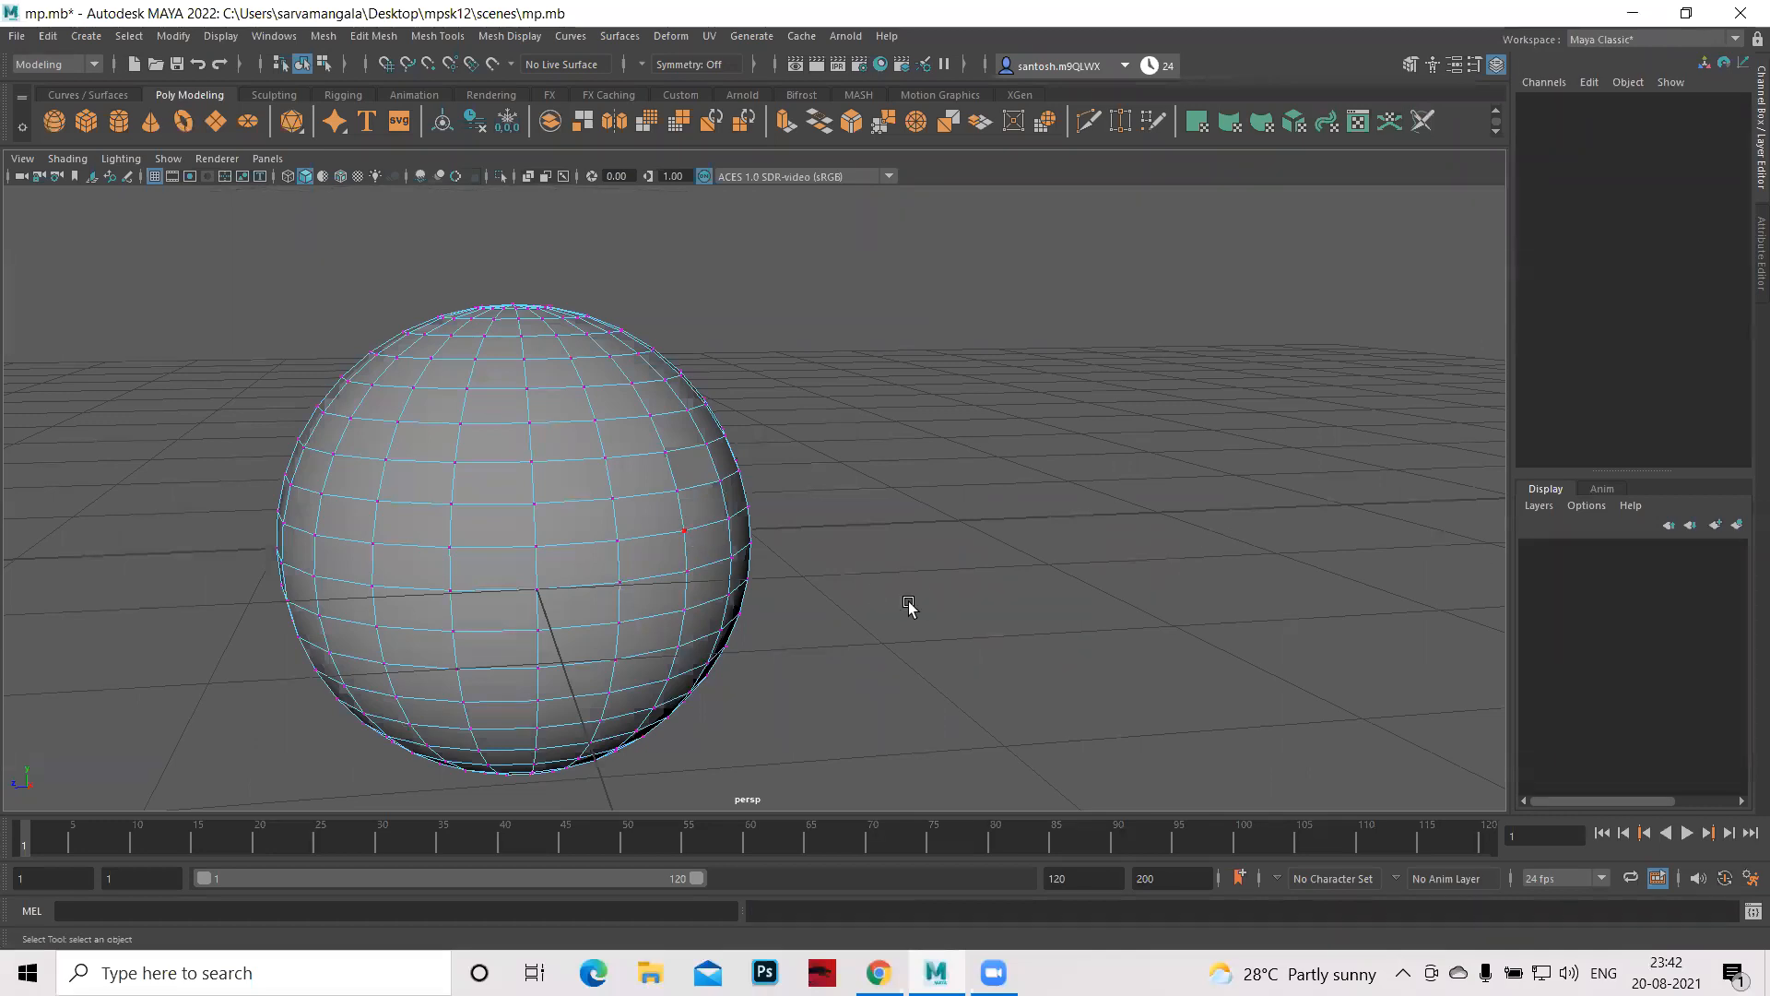
- Try moving a single vertex on the sphere's side along Z by about -0.24, and undo the move
{"action": "left_click", "coordinate": [652, 548]}
{"action": "key", "text": "w"}
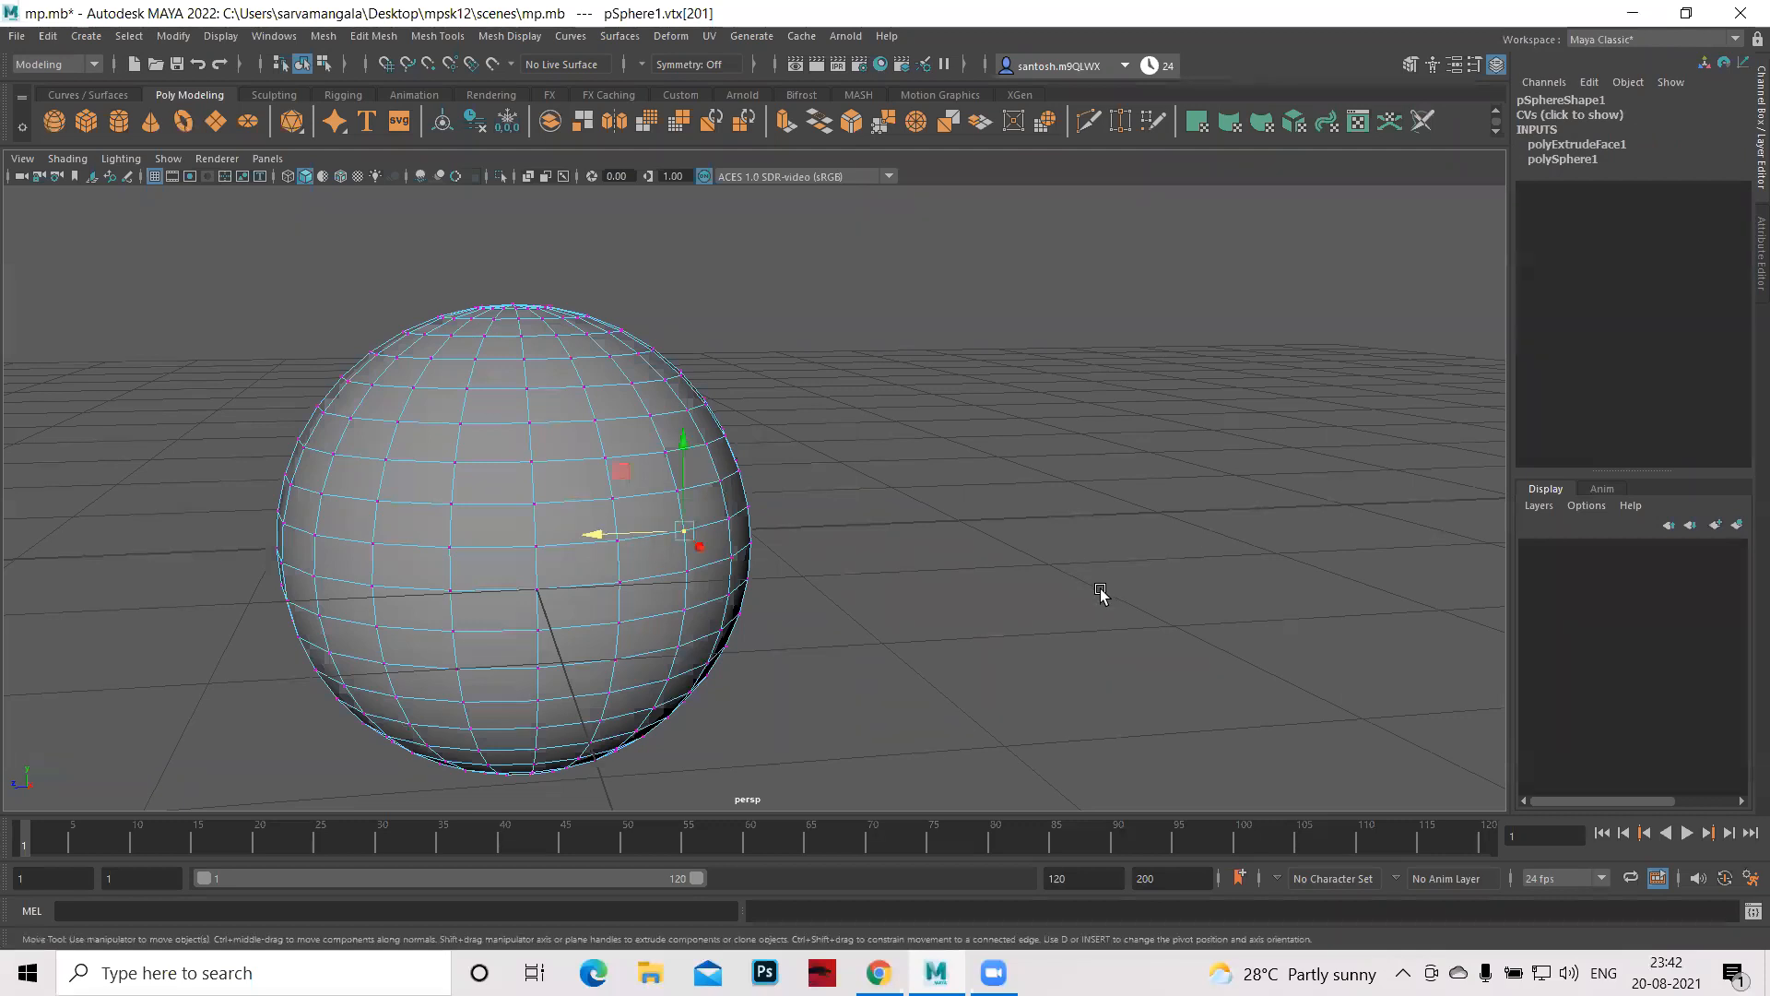
{"action": "mouse_move", "coordinate": [593, 535]}
{"action": "left_mouse_down"}
{"action": "mouse_move", "coordinate": [660, 531]}
{"action": "mouse_move", "coordinate": [610, 534]}
{"action": "left_mouse_up"}
{"action": "left_click_drag", "start_coordinate": [1020, 590], "coordinate": [1020, 590], "text": "alt"}
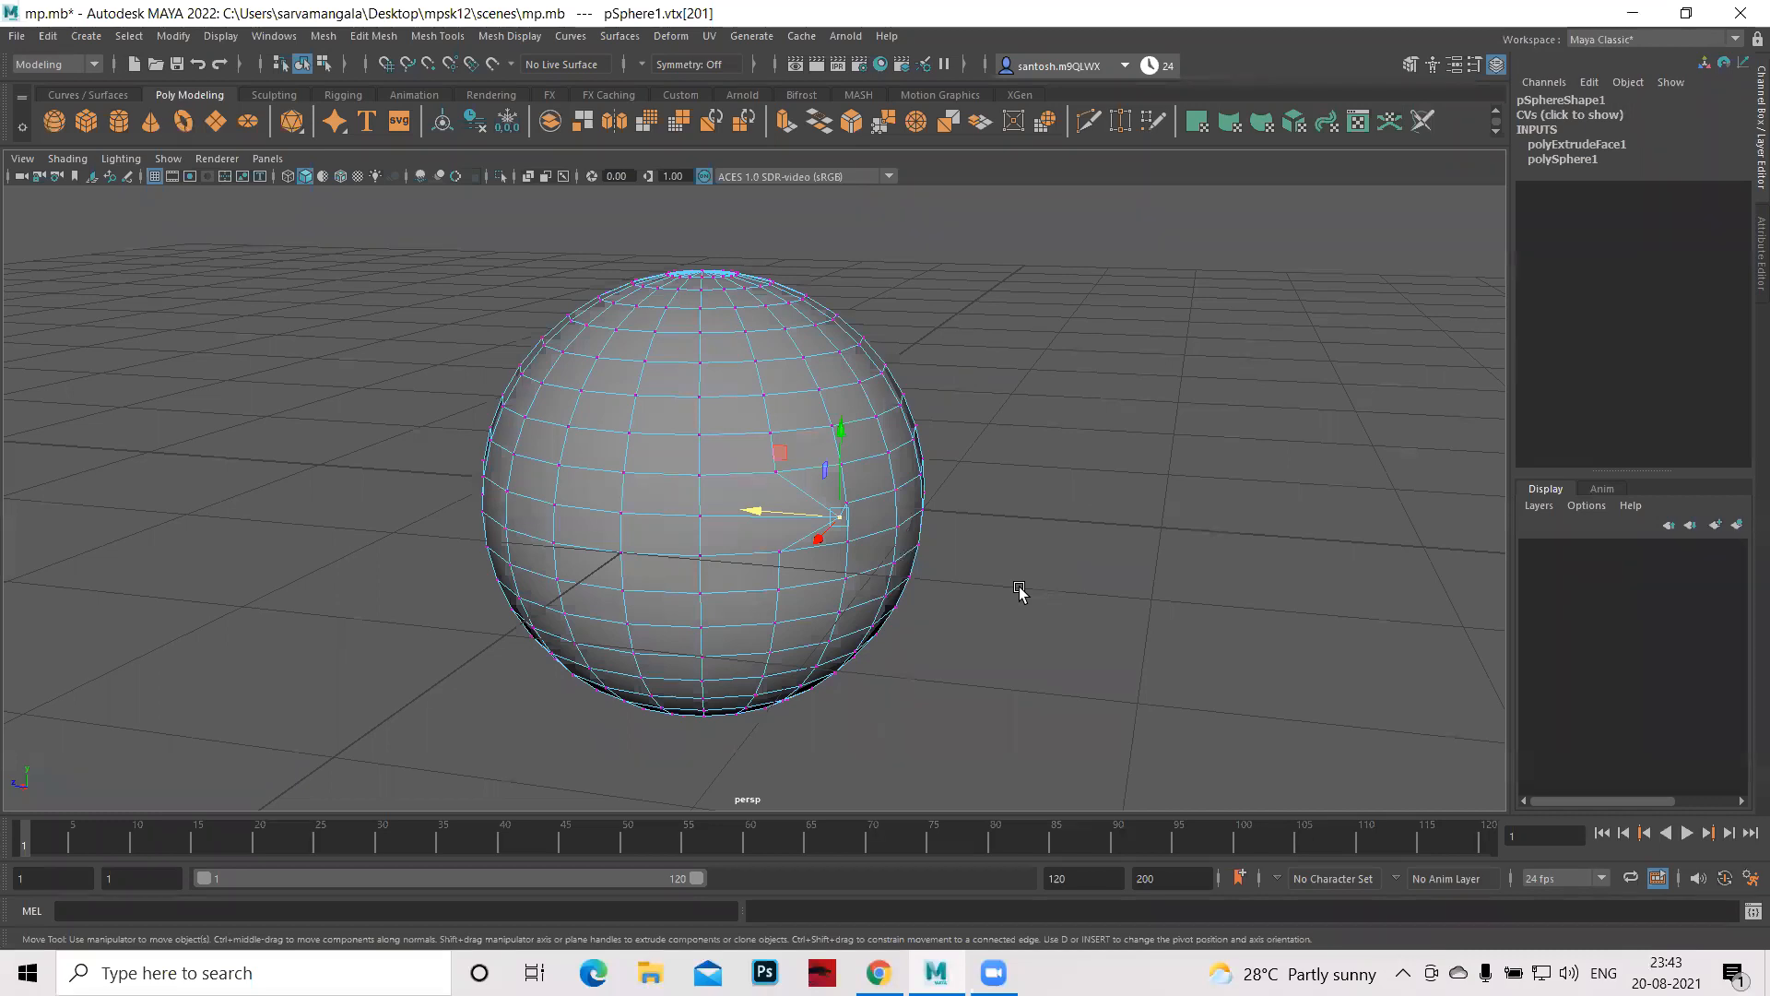
{"action": "key", "text": "ctrl+z"}
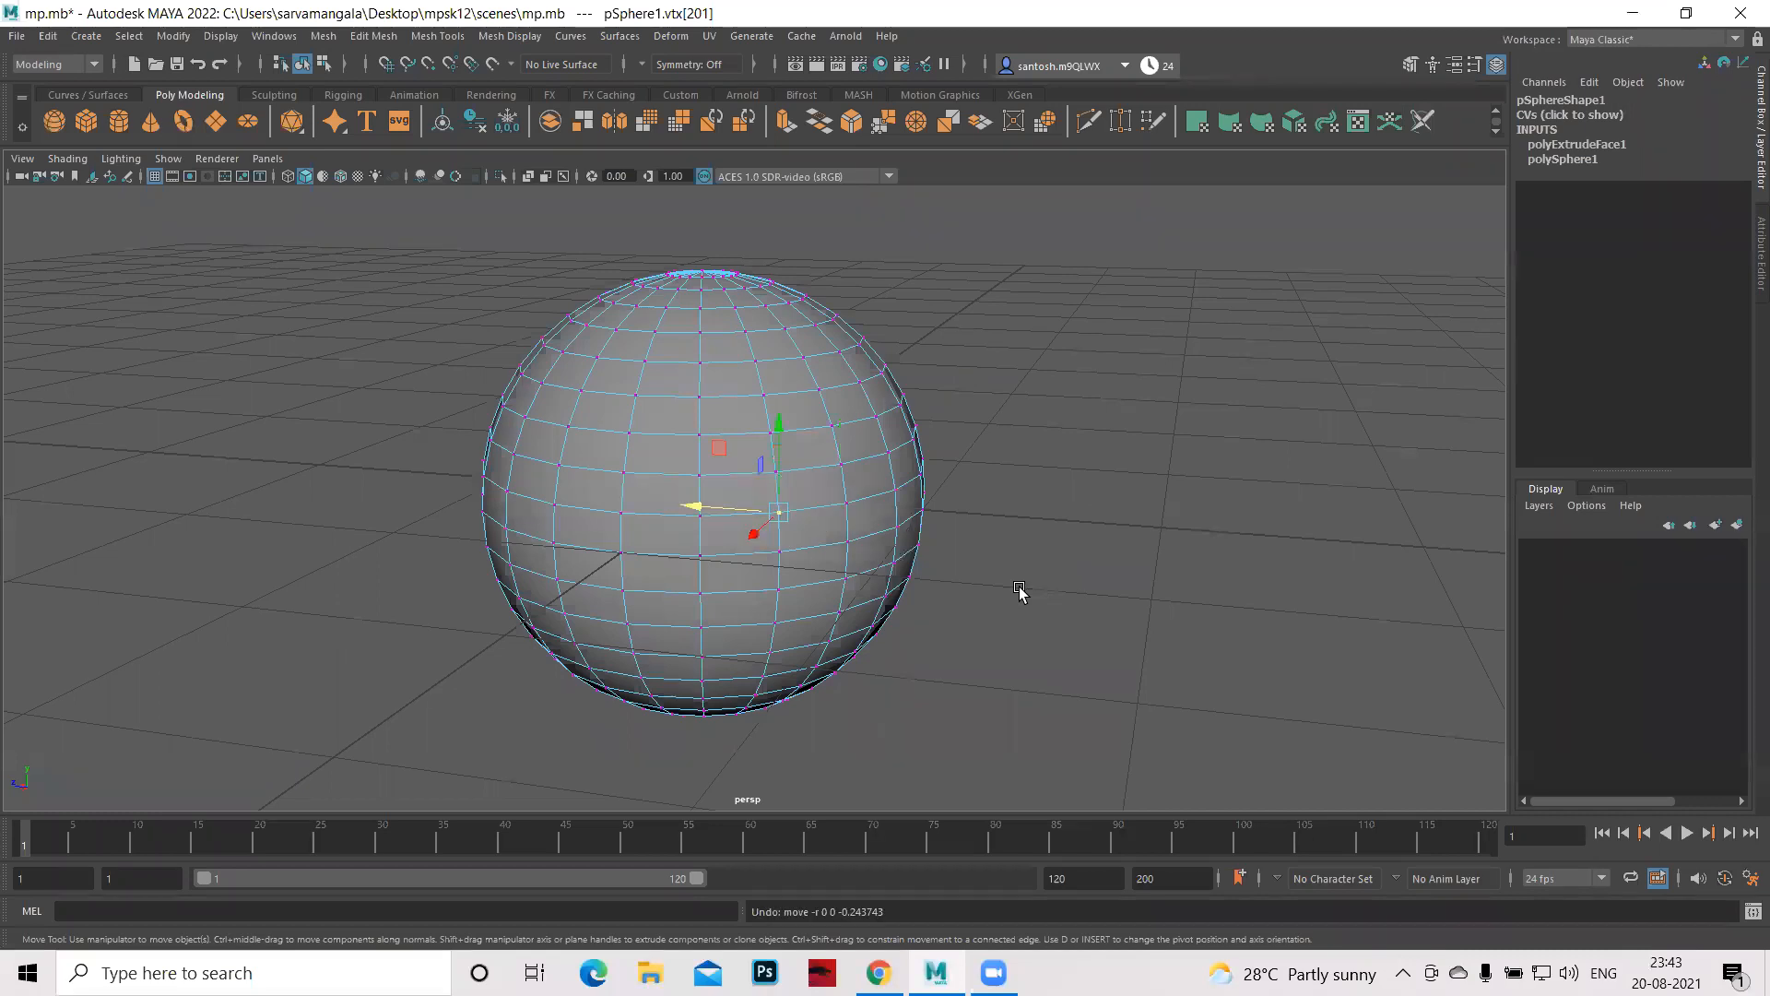
- Return the sphere to object mode with the Select tool and switch it to vertex face mode
{"action": "right_click", "coordinate": [700, 439]}
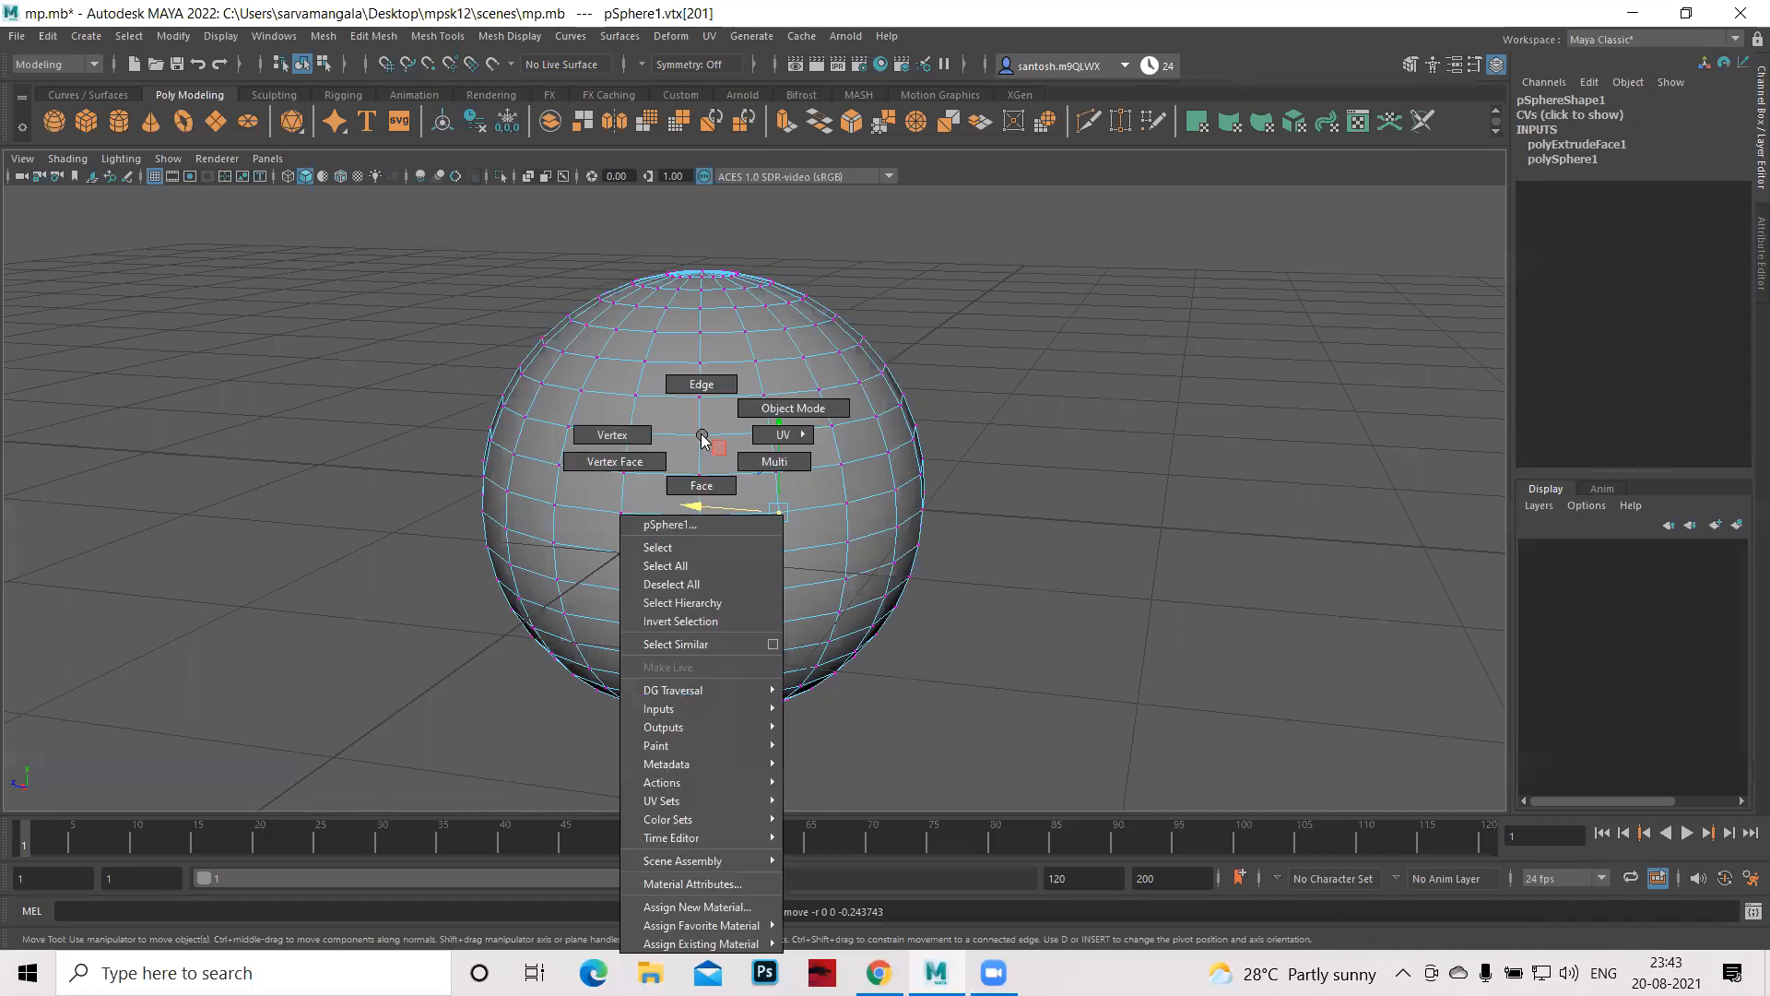
{"action": "left_click", "coordinate": [770, 408]}
{"action": "key", "text": "q"}
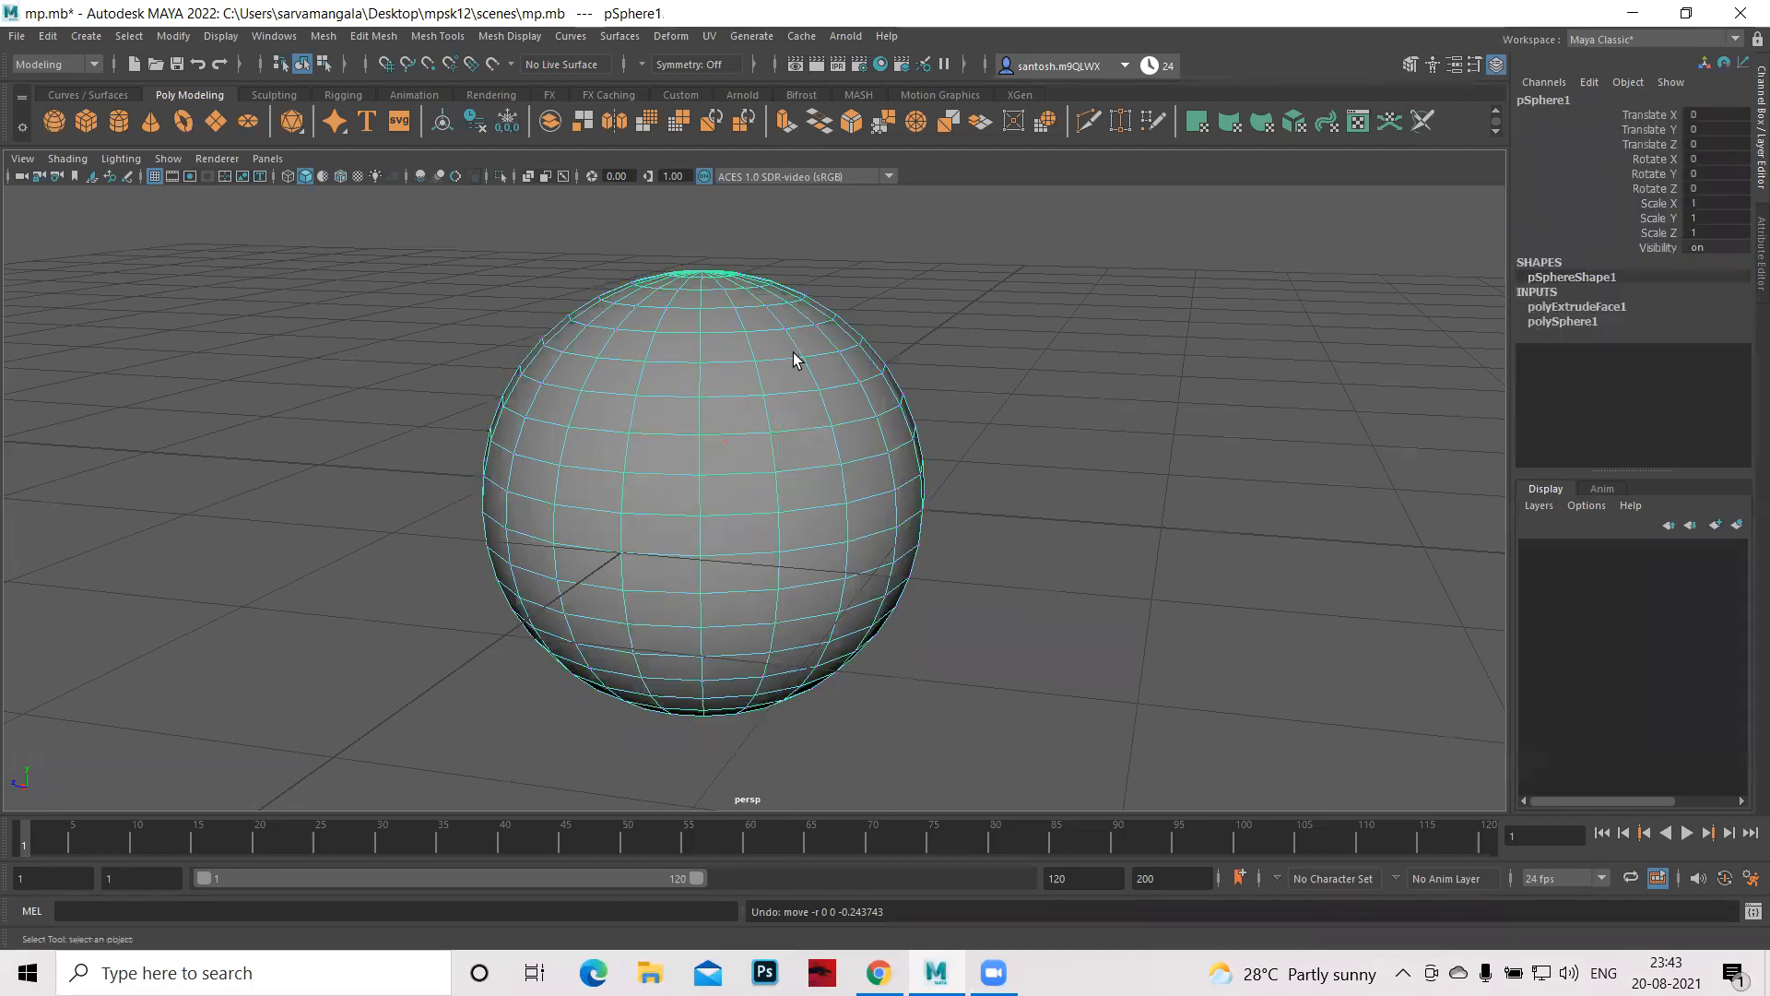
{"action": "right_click", "coordinate": [793, 352]}
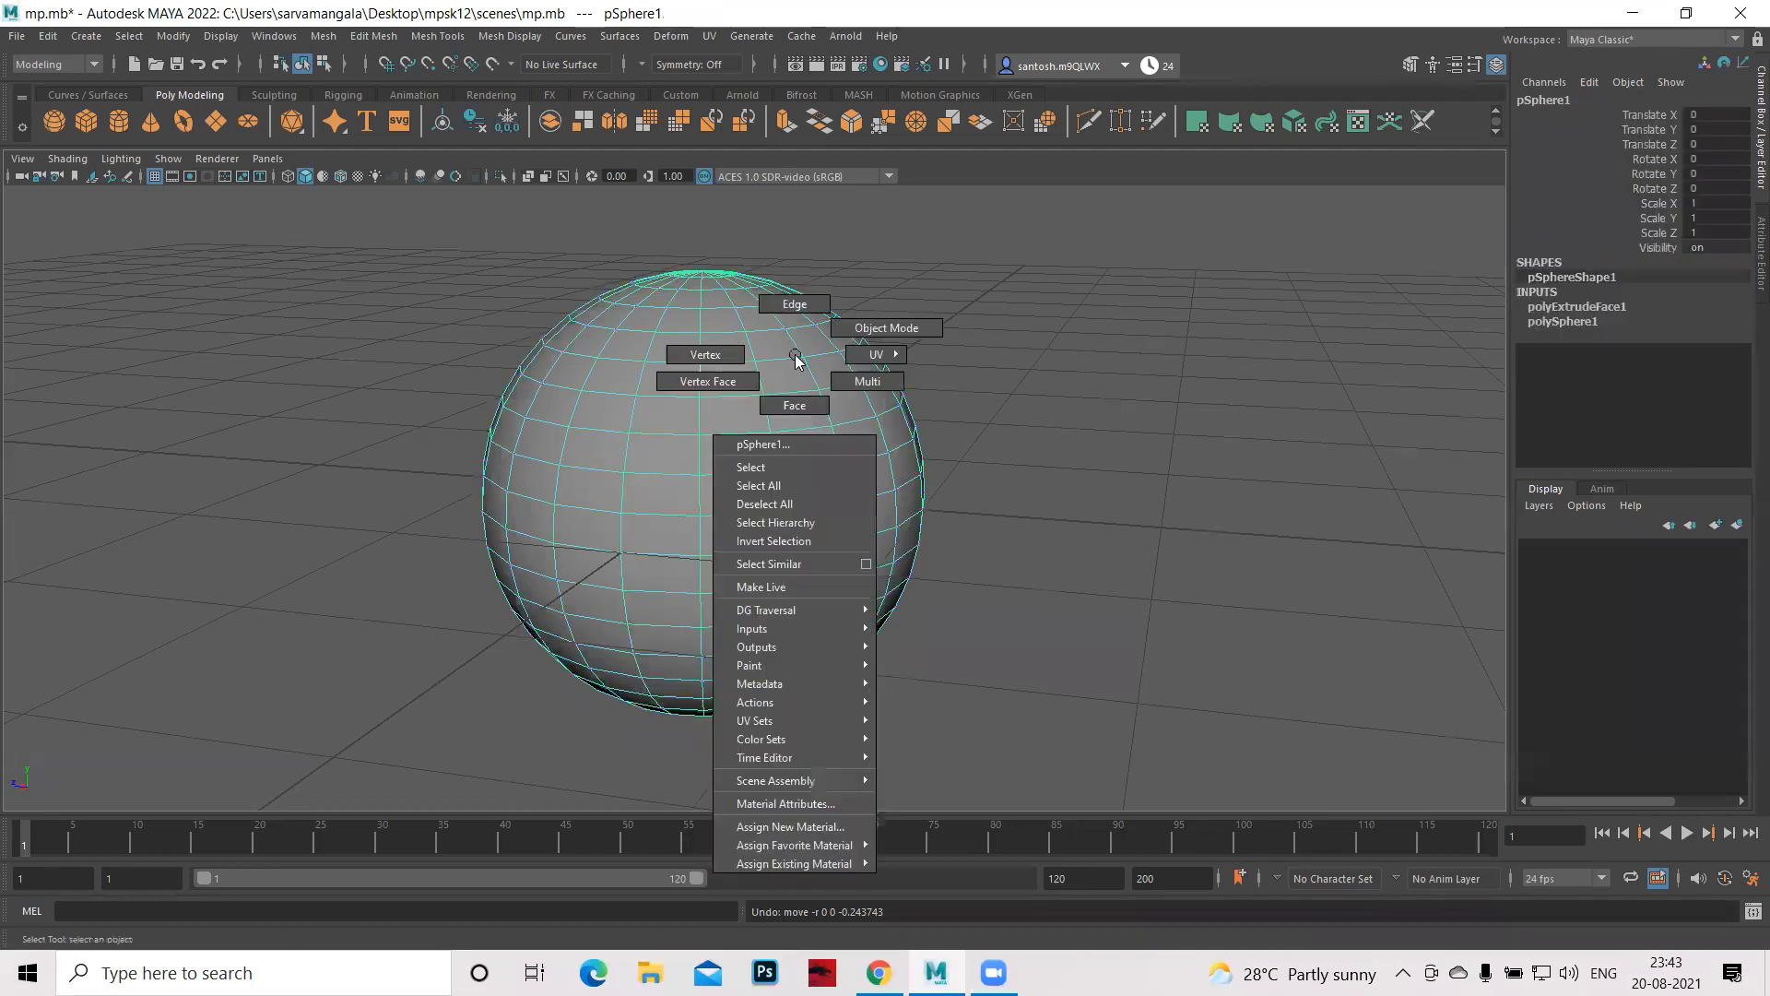
{"action": "left_click", "coordinate": [700, 384]}
{"action": "left_click_drag", "start_coordinate": [995, 604], "coordinate": [1176, 599], "text": "alt"}
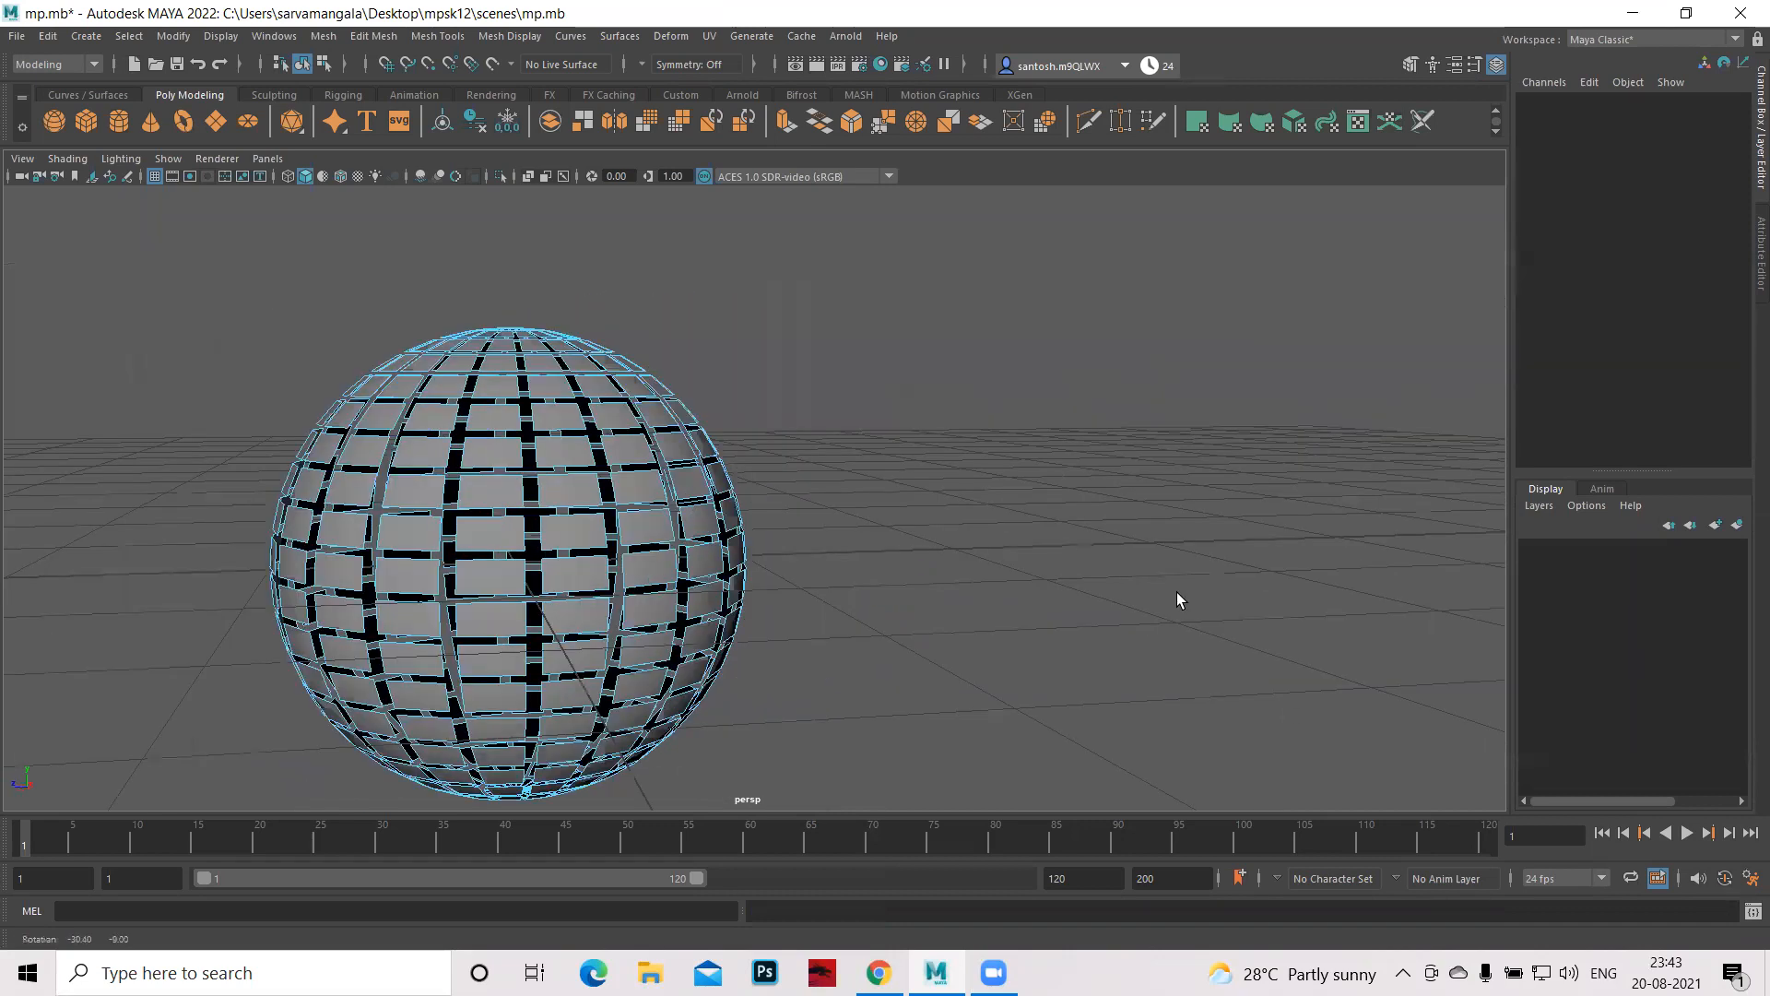
- Undo the sphere's switch to vertex face mode, returning it to object mode
{"action": "left_click_drag", "start_coordinate": [1176, 592], "coordinate": [1176, 592], "text": "alt"}
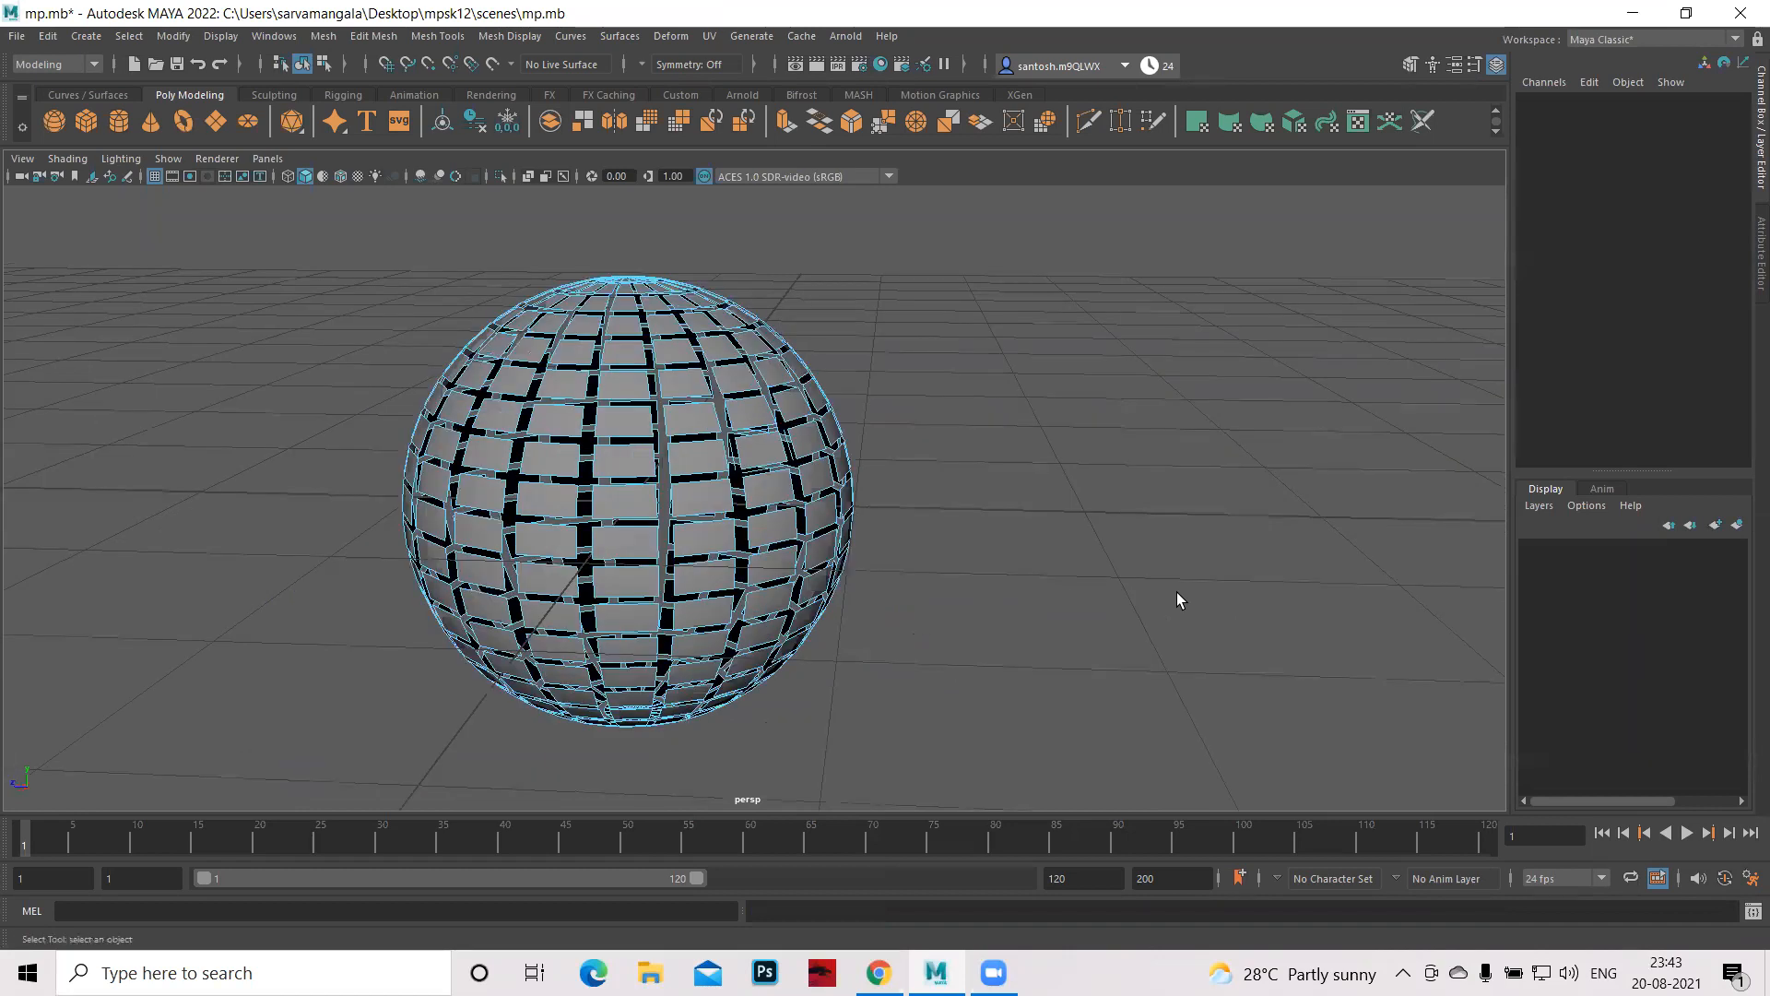
{"action": "key", "text": "["}
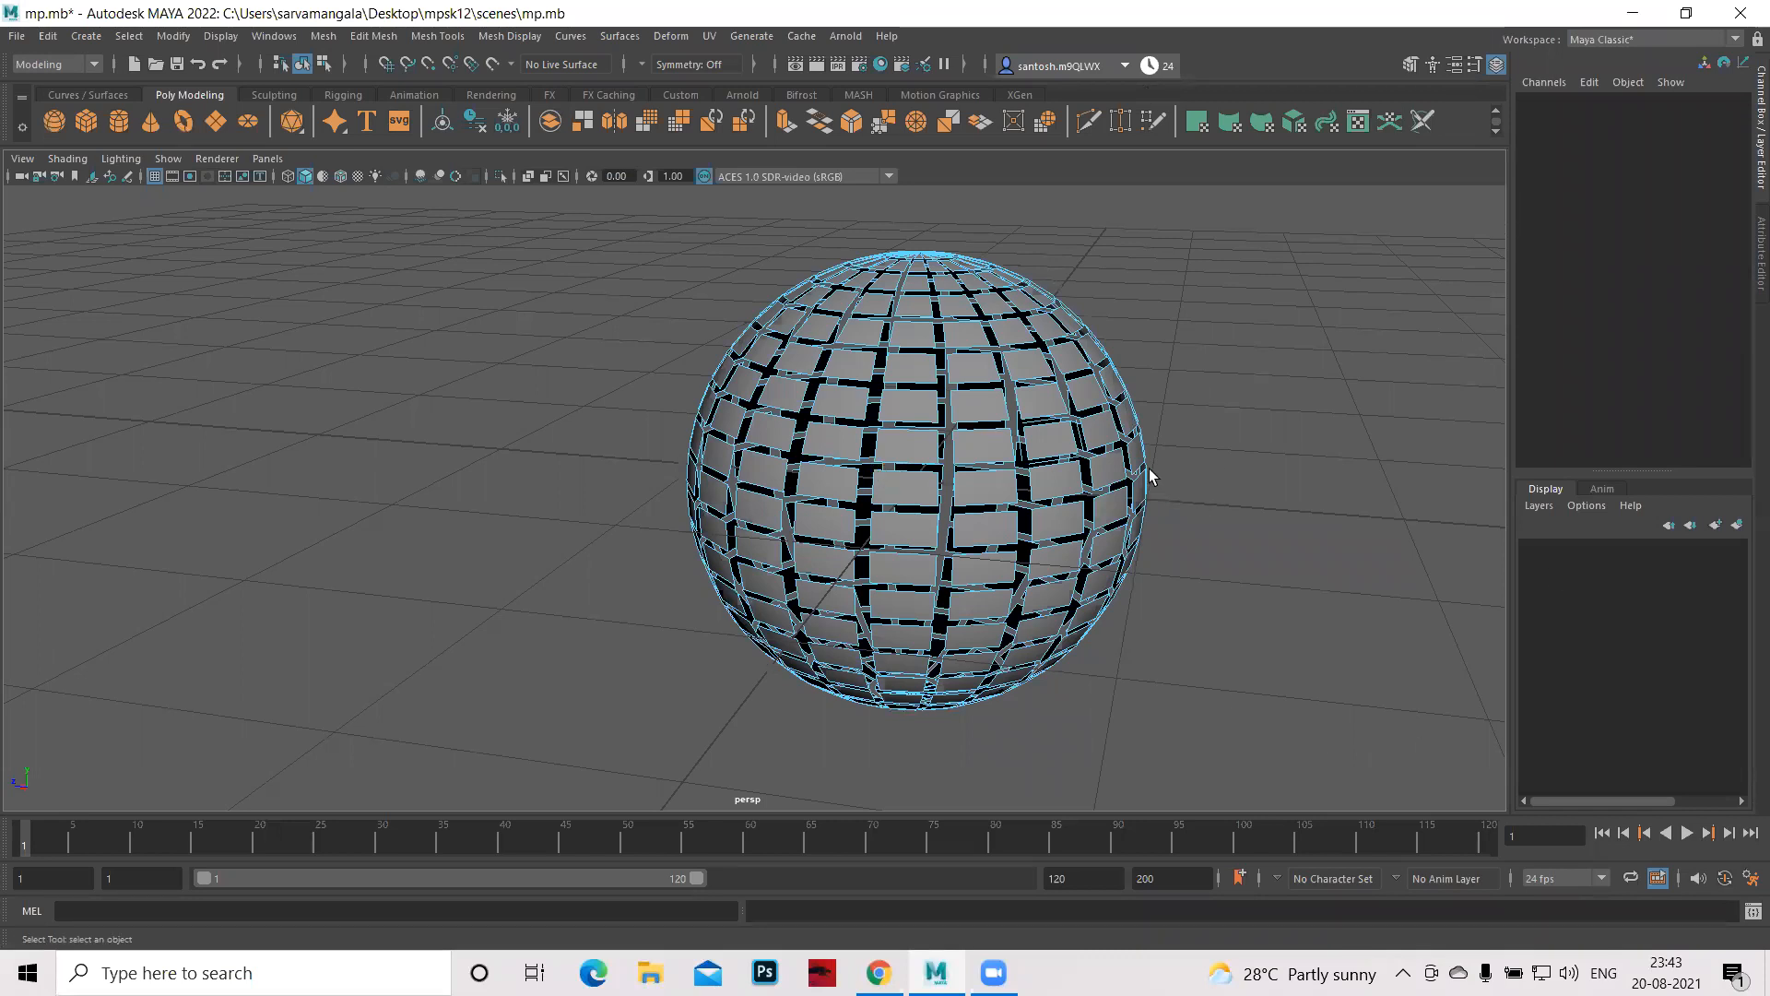
{"action": "key", "text": "ctrl+z"}
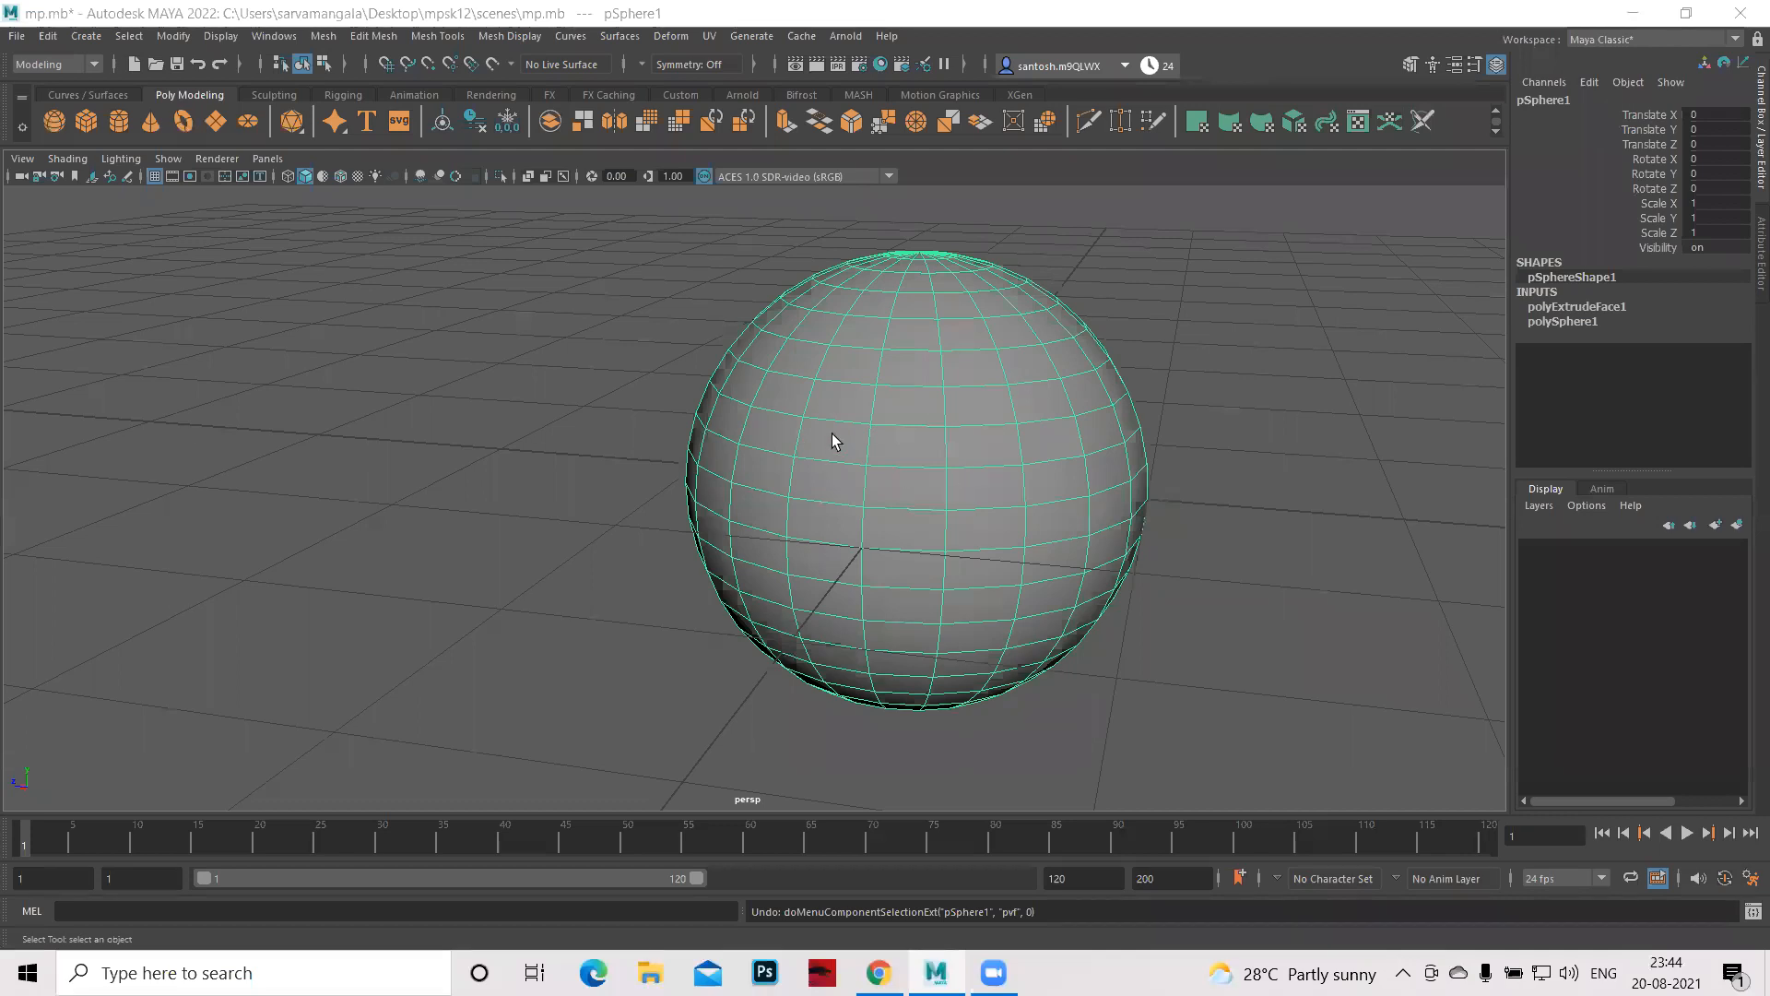
{"action": "left_click_drag", "start_coordinate": [894, 445], "coordinate": [901, 410], "text": "alt"}
{"action": "middle_click_drag", "start_coordinate": [908, 395], "coordinate": [963, 538], "text": "alt"}
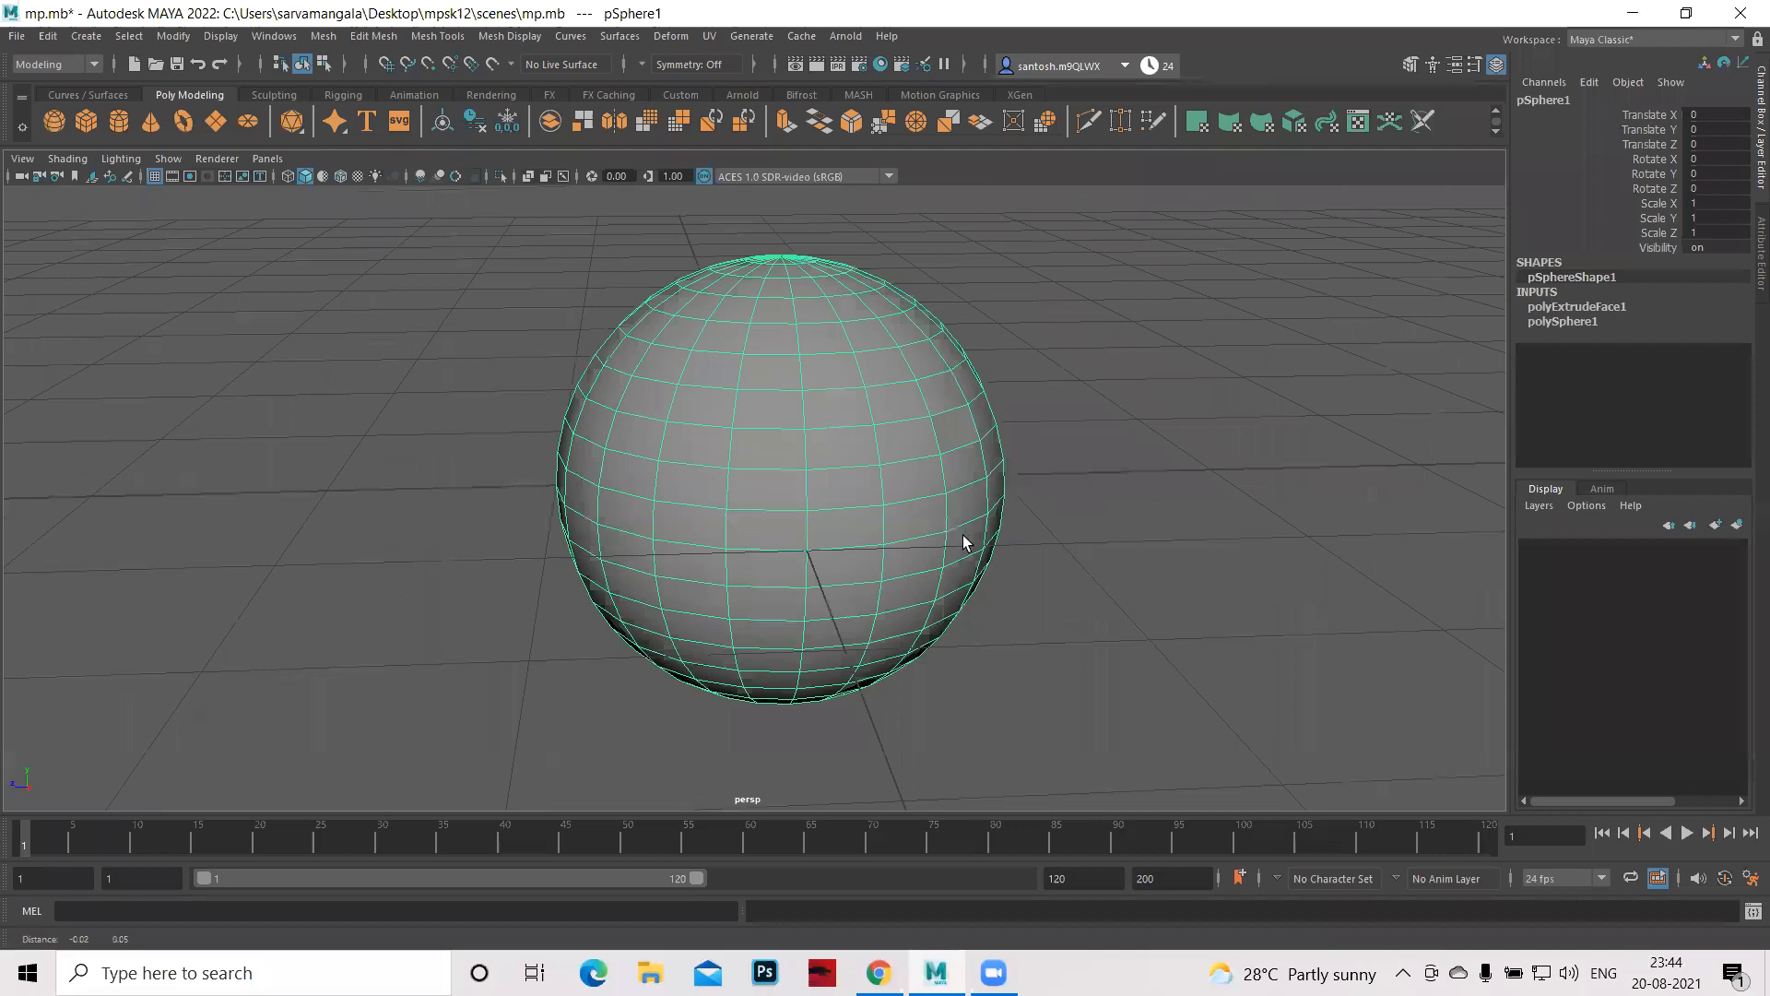
{"action": "middle_click_drag", "start_coordinate": [780, 468], "coordinate": [788, 530], "text": "alt"}
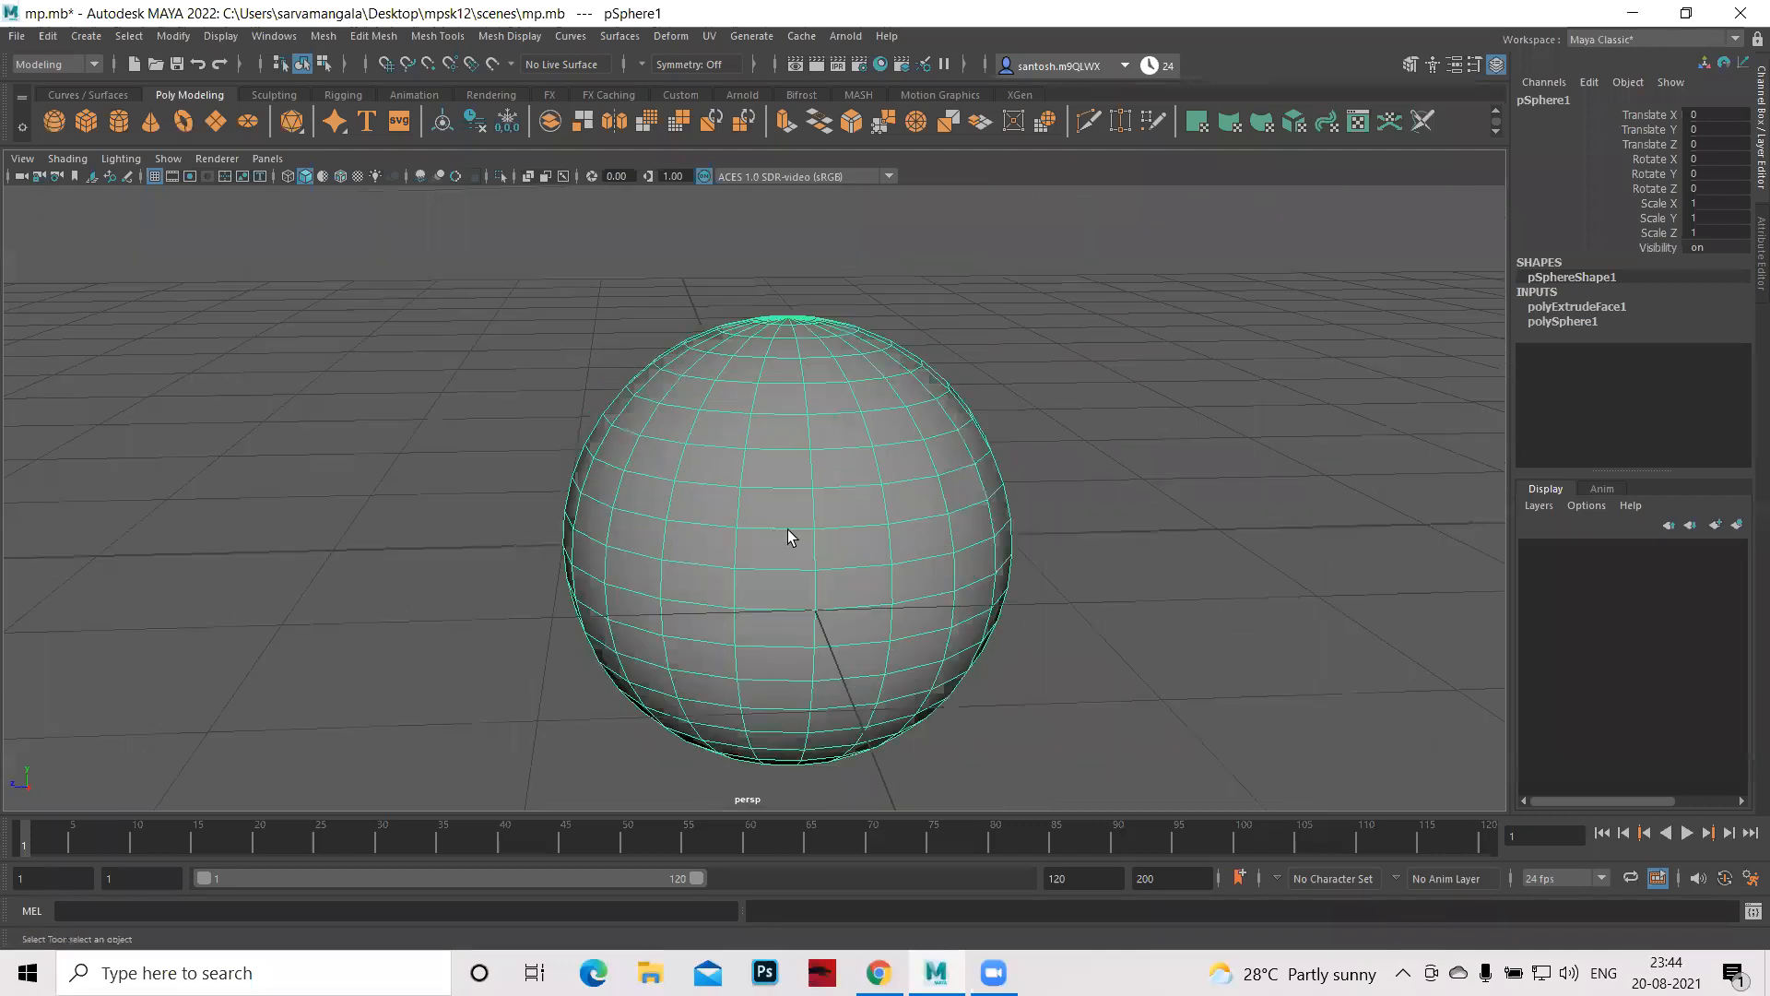
{"action": "right_click", "coordinate": [790, 473], "text": "shift"}
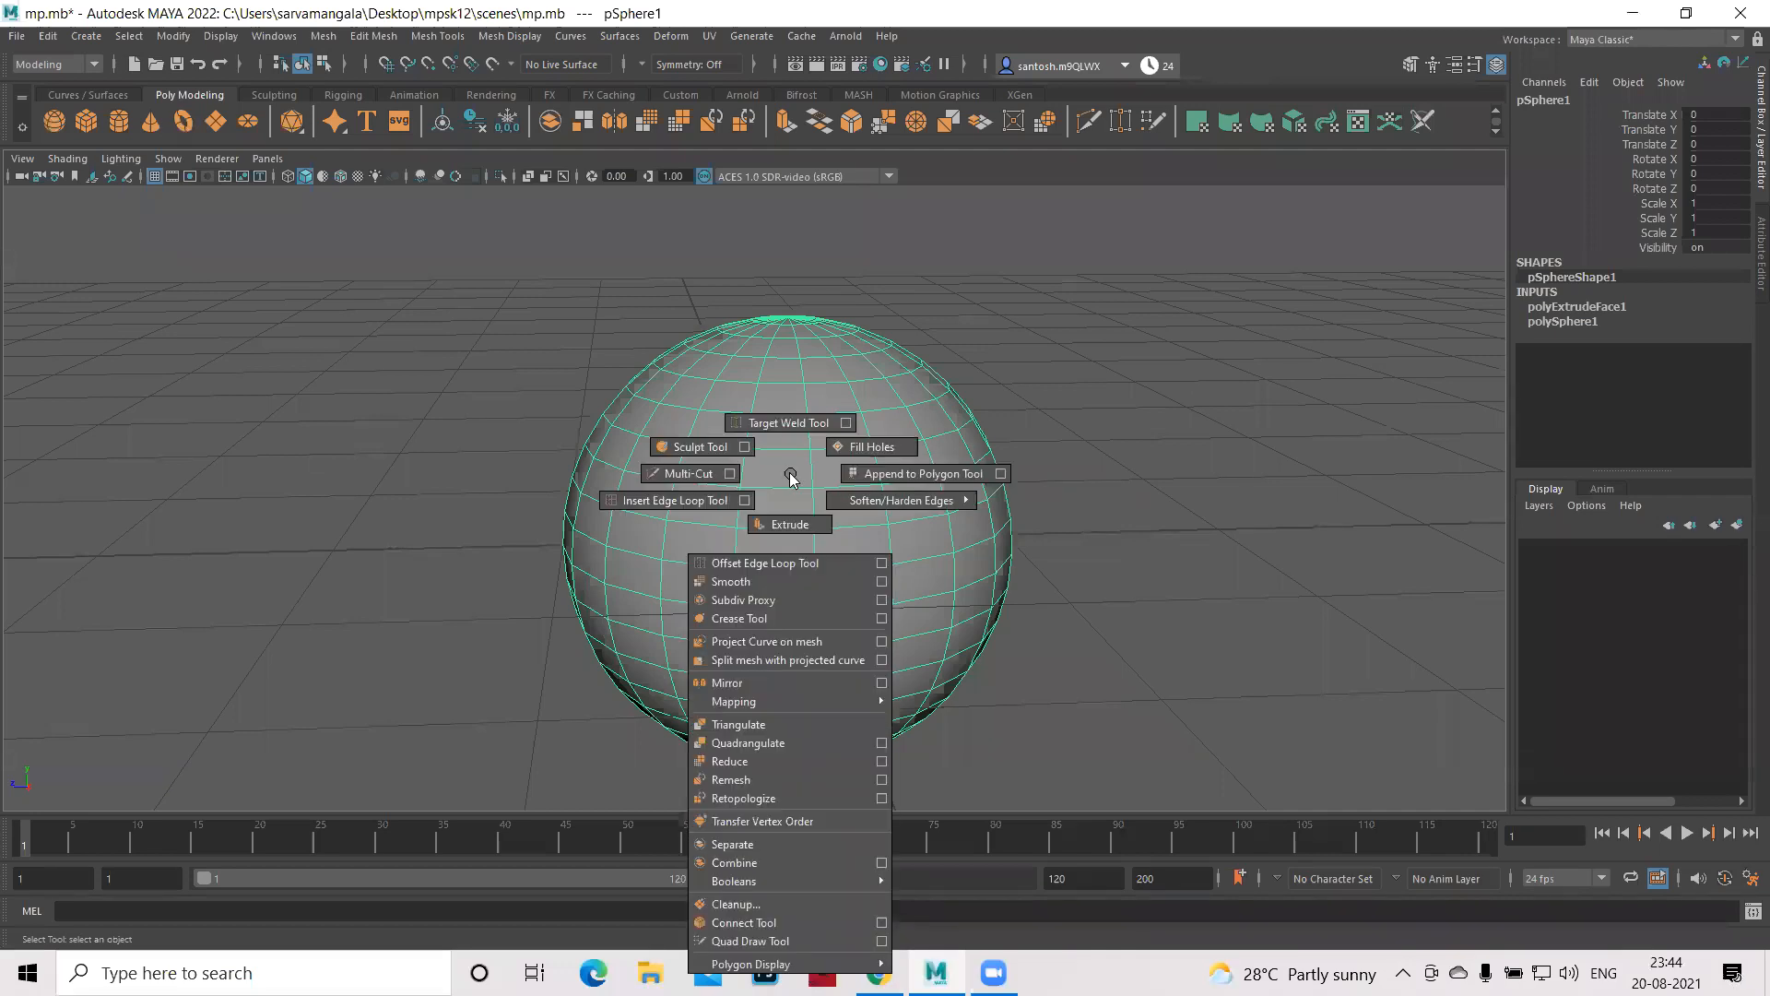
{"action": "left_click", "coordinate": [682, 499]}
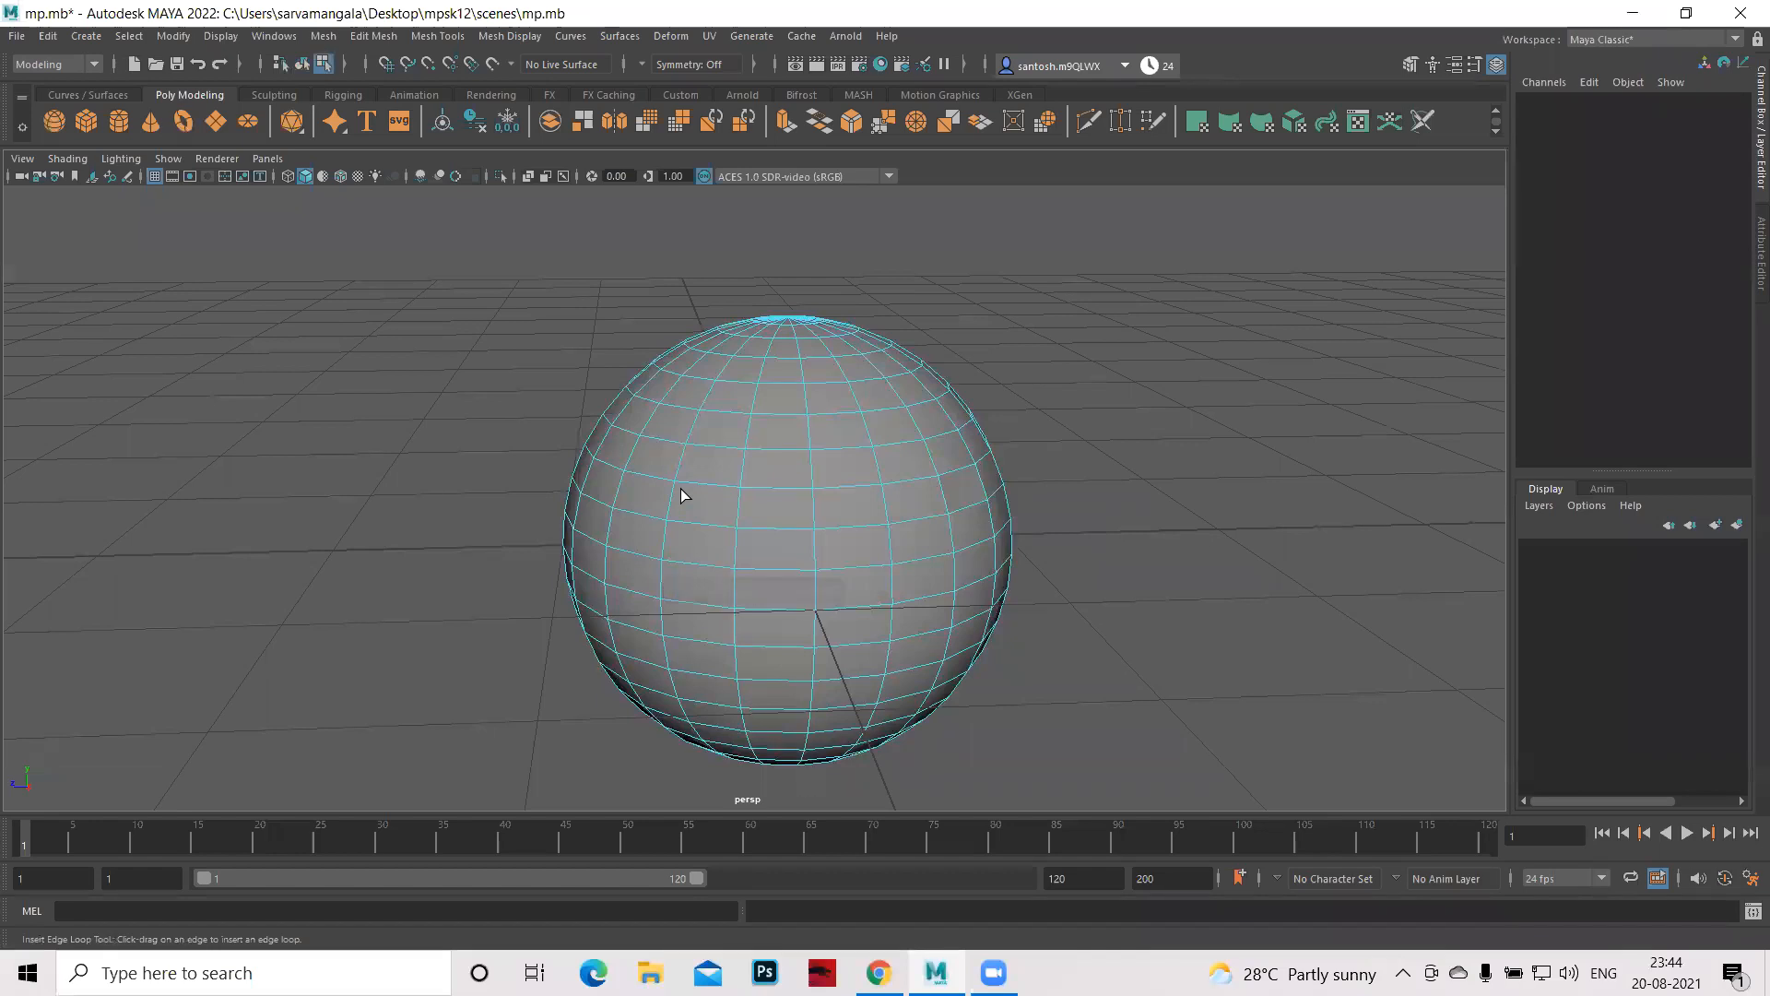
{"action": "key", "text": "q"}
{"action": "right_click", "coordinate": [787, 460]}
{"action": "left_click", "coordinate": [855, 420]}
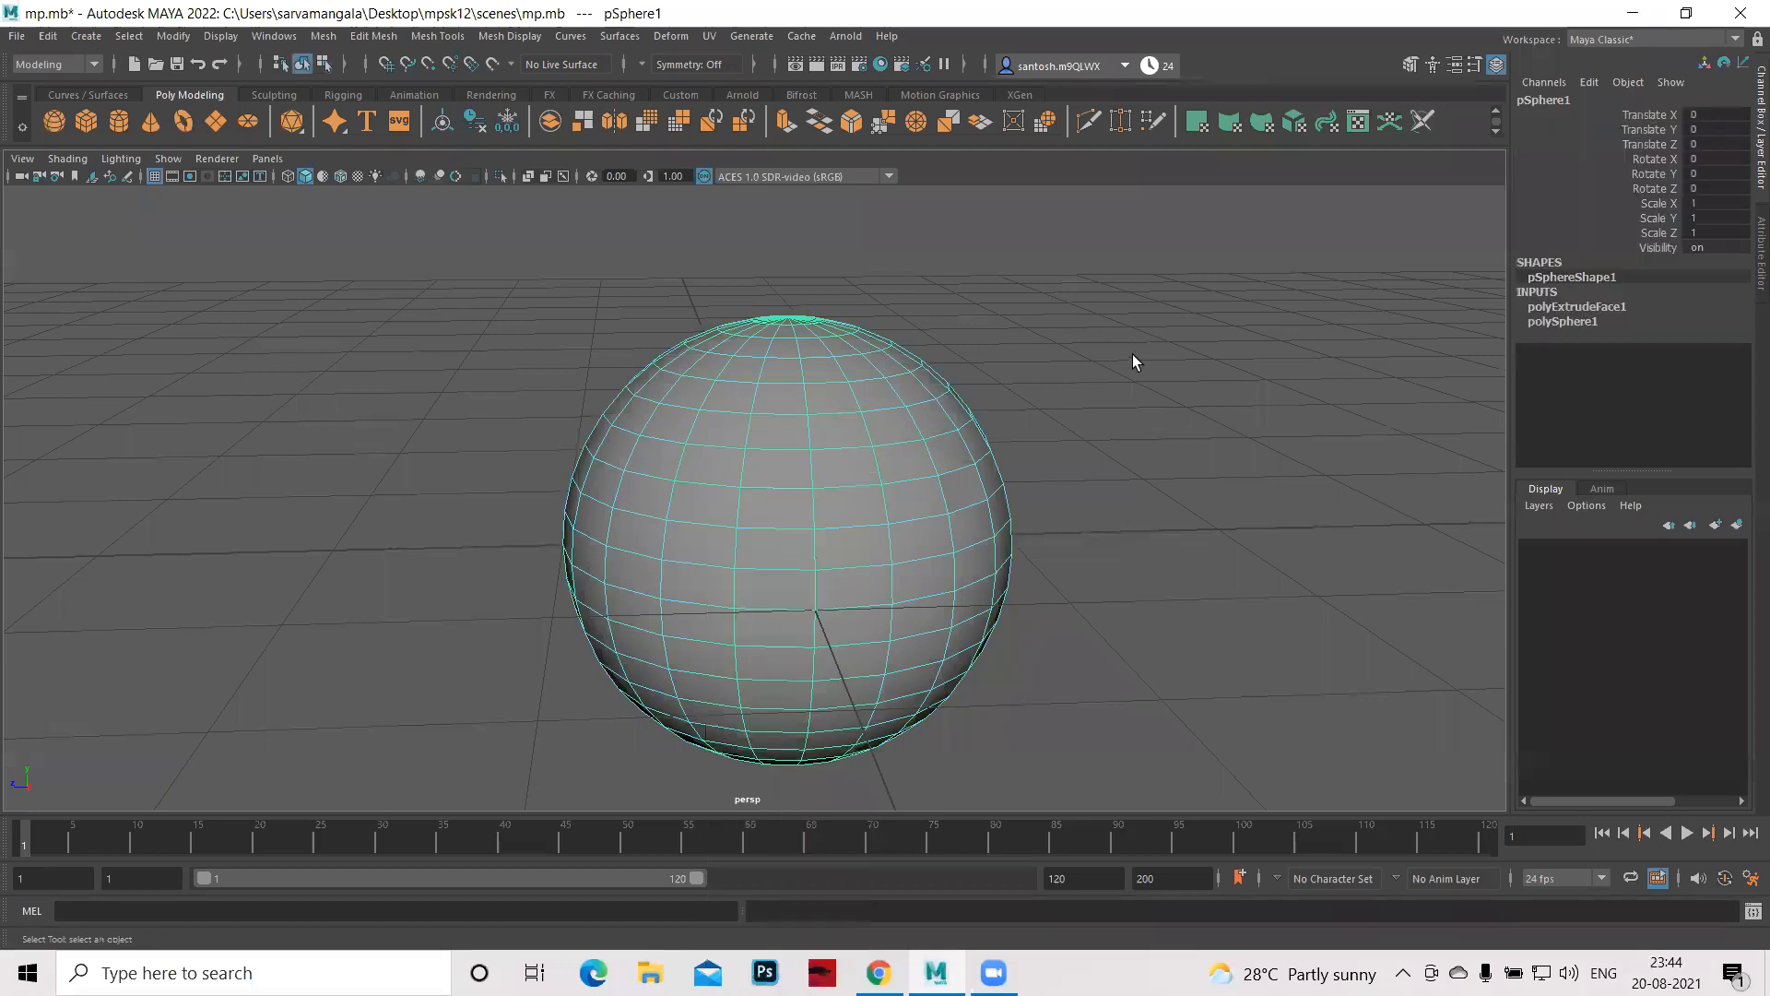
- Reselect the sphere in object mode and activate the Insert Edge Loop Tool on it
{"action": "left_click", "coordinate": [1124, 404]}
{"action": "left_click", "coordinate": [750, 497]}
{"action": "right_click", "coordinate": [751, 501]}
{"action": "left_click", "coordinate": [819, 434]}
{"action": "right_click_drag", "start_coordinate": [788, 454], "coordinate": [676, 479], "text": "shift"}
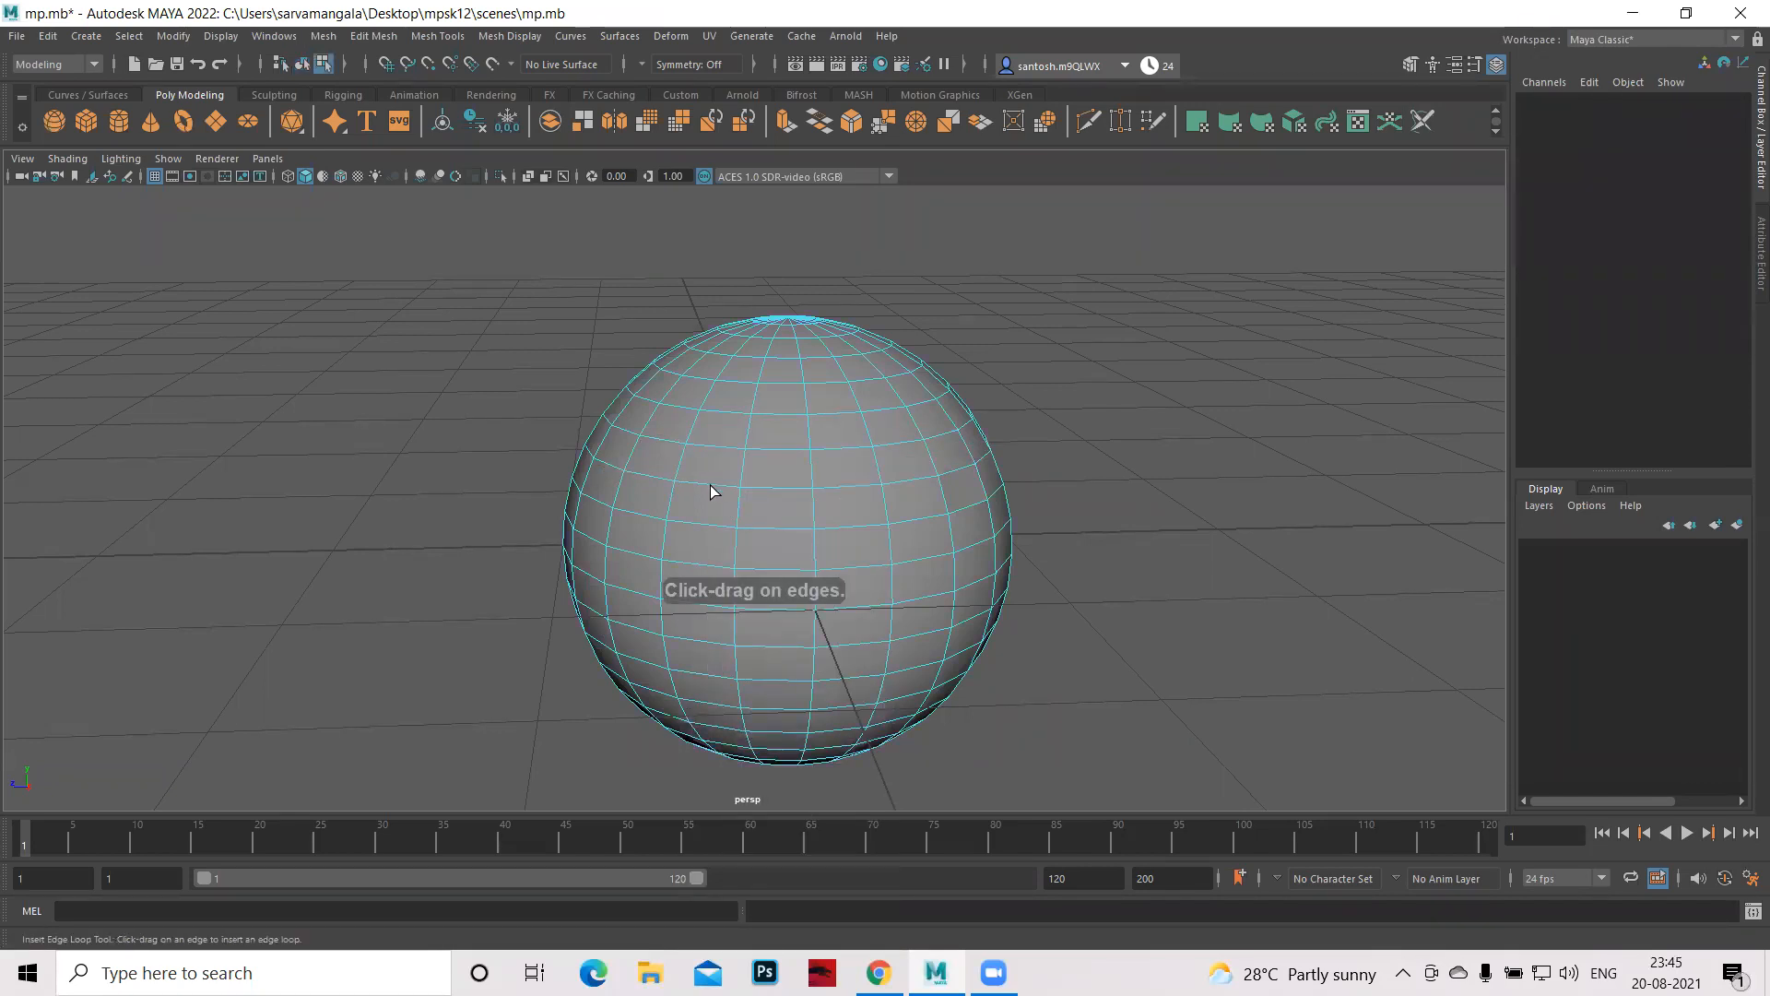
- Insert five vertical edge loops across the front of the sphere and delete its construction history
{"action": "left_click_drag", "start_coordinate": [710, 485], "coordinate": [715, 482]}
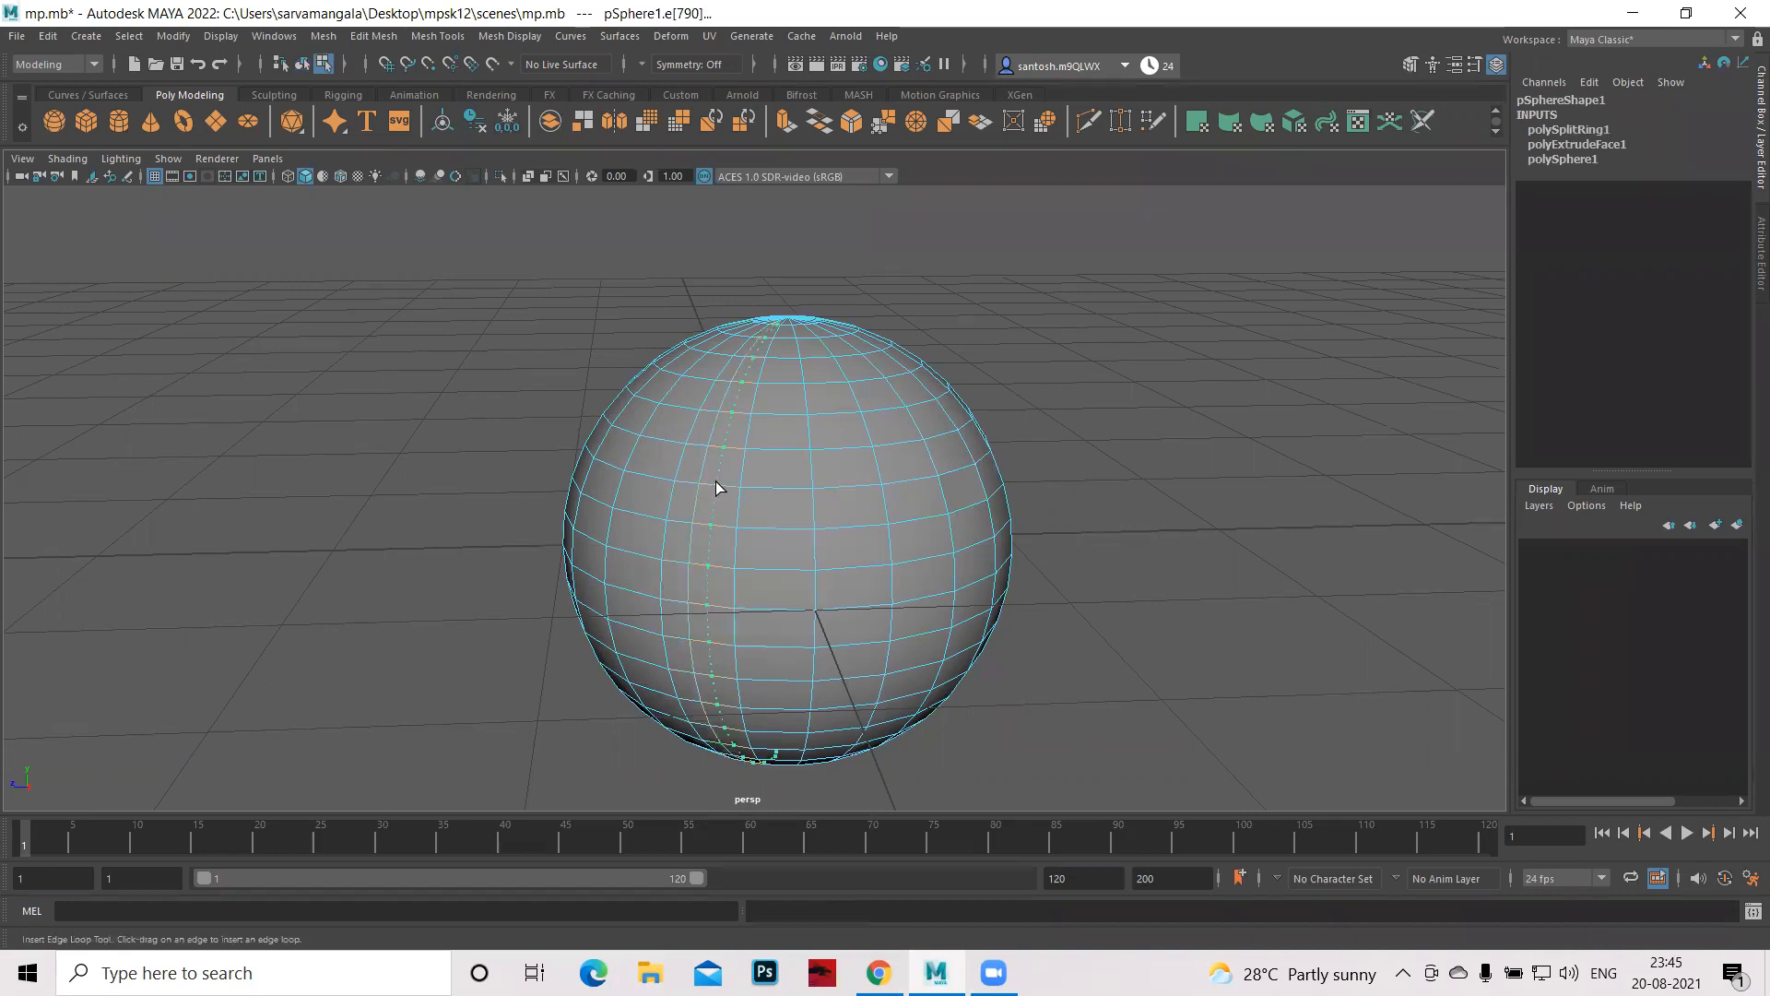
{"action": "left_click", "coordinate": [715, 481]}
{"action": "left_click", "coordinate": [768, 485]}
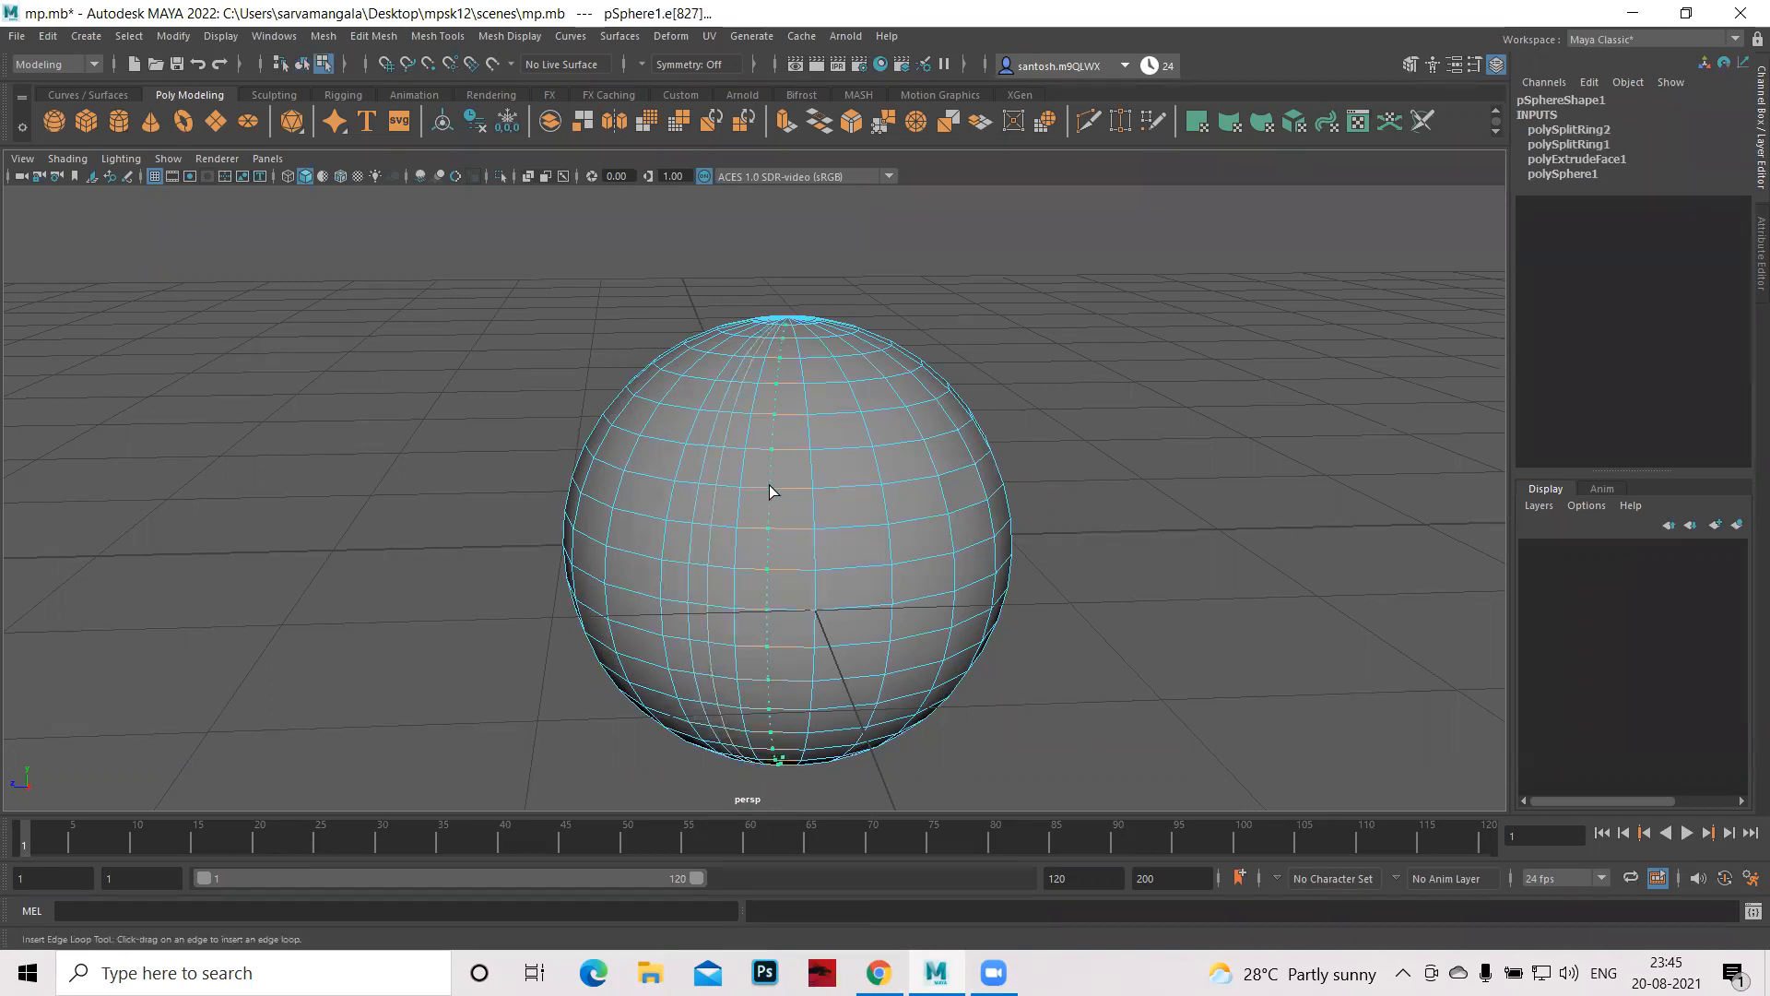
{"action": "left_click", "coordinate": [792, 494]}
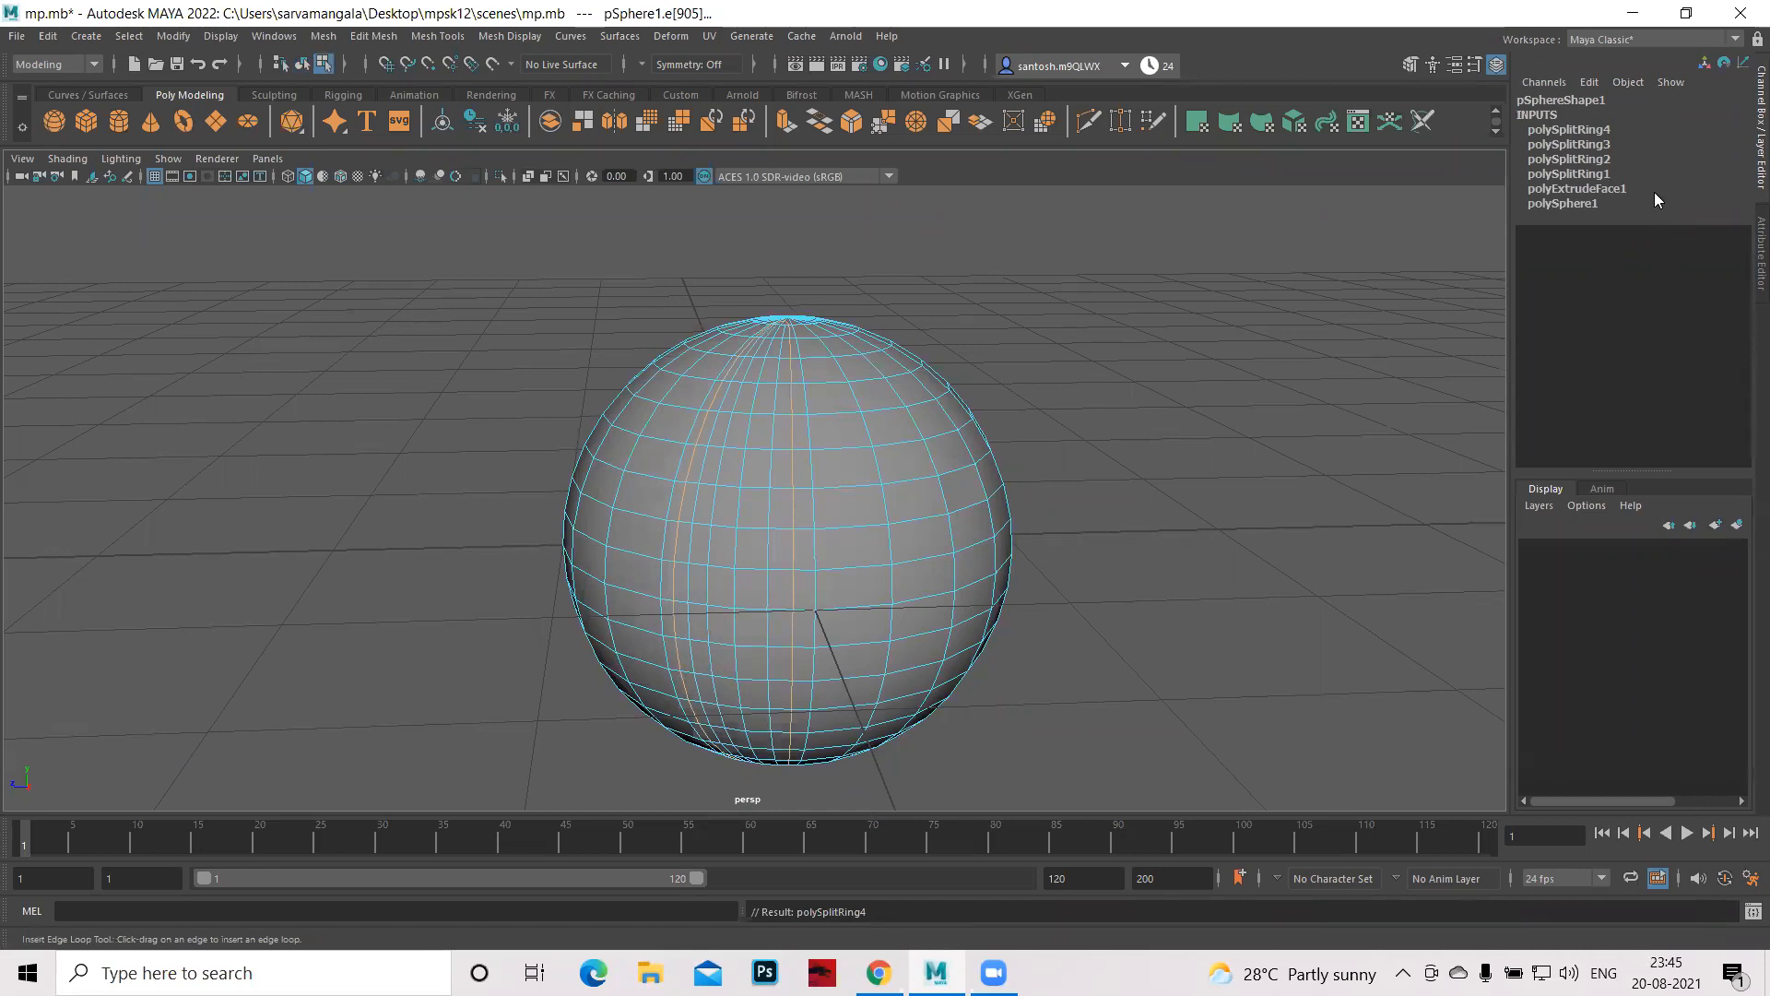
{"action": "left_click", "coordinate": [852, 485]}
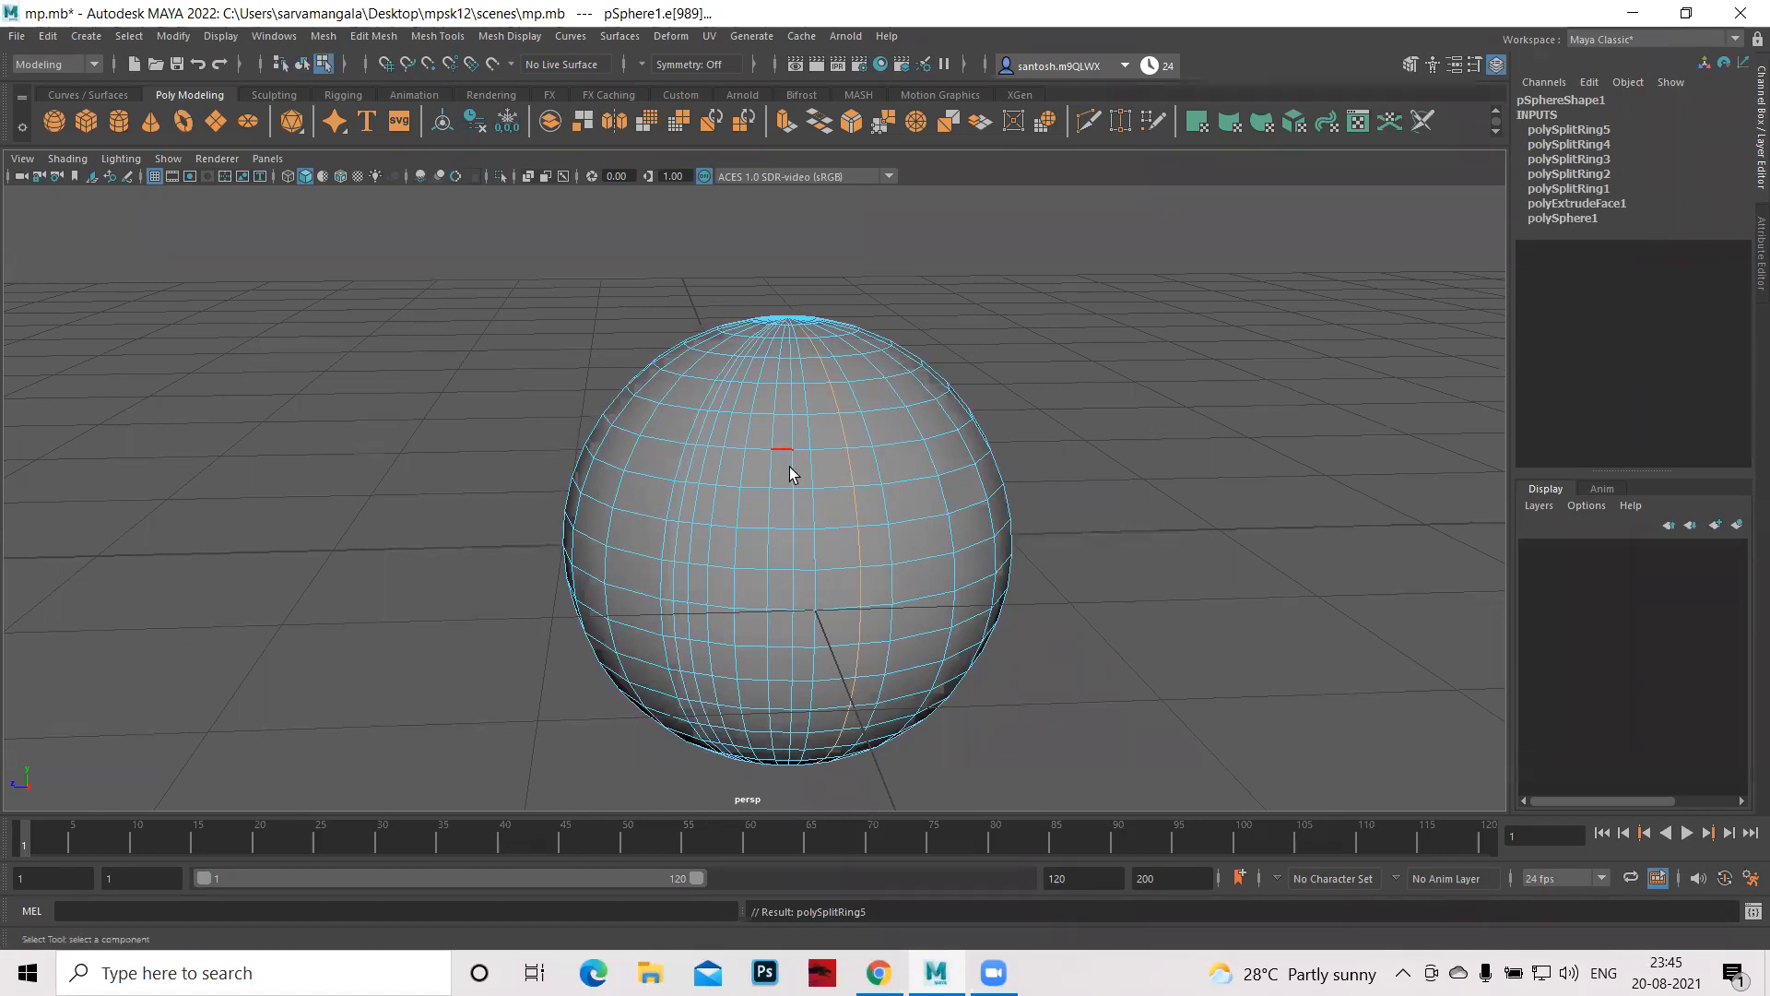
{"action": "right_click_drag", "start_coordinate": [790, 468], "coordinate": [843, 441]}
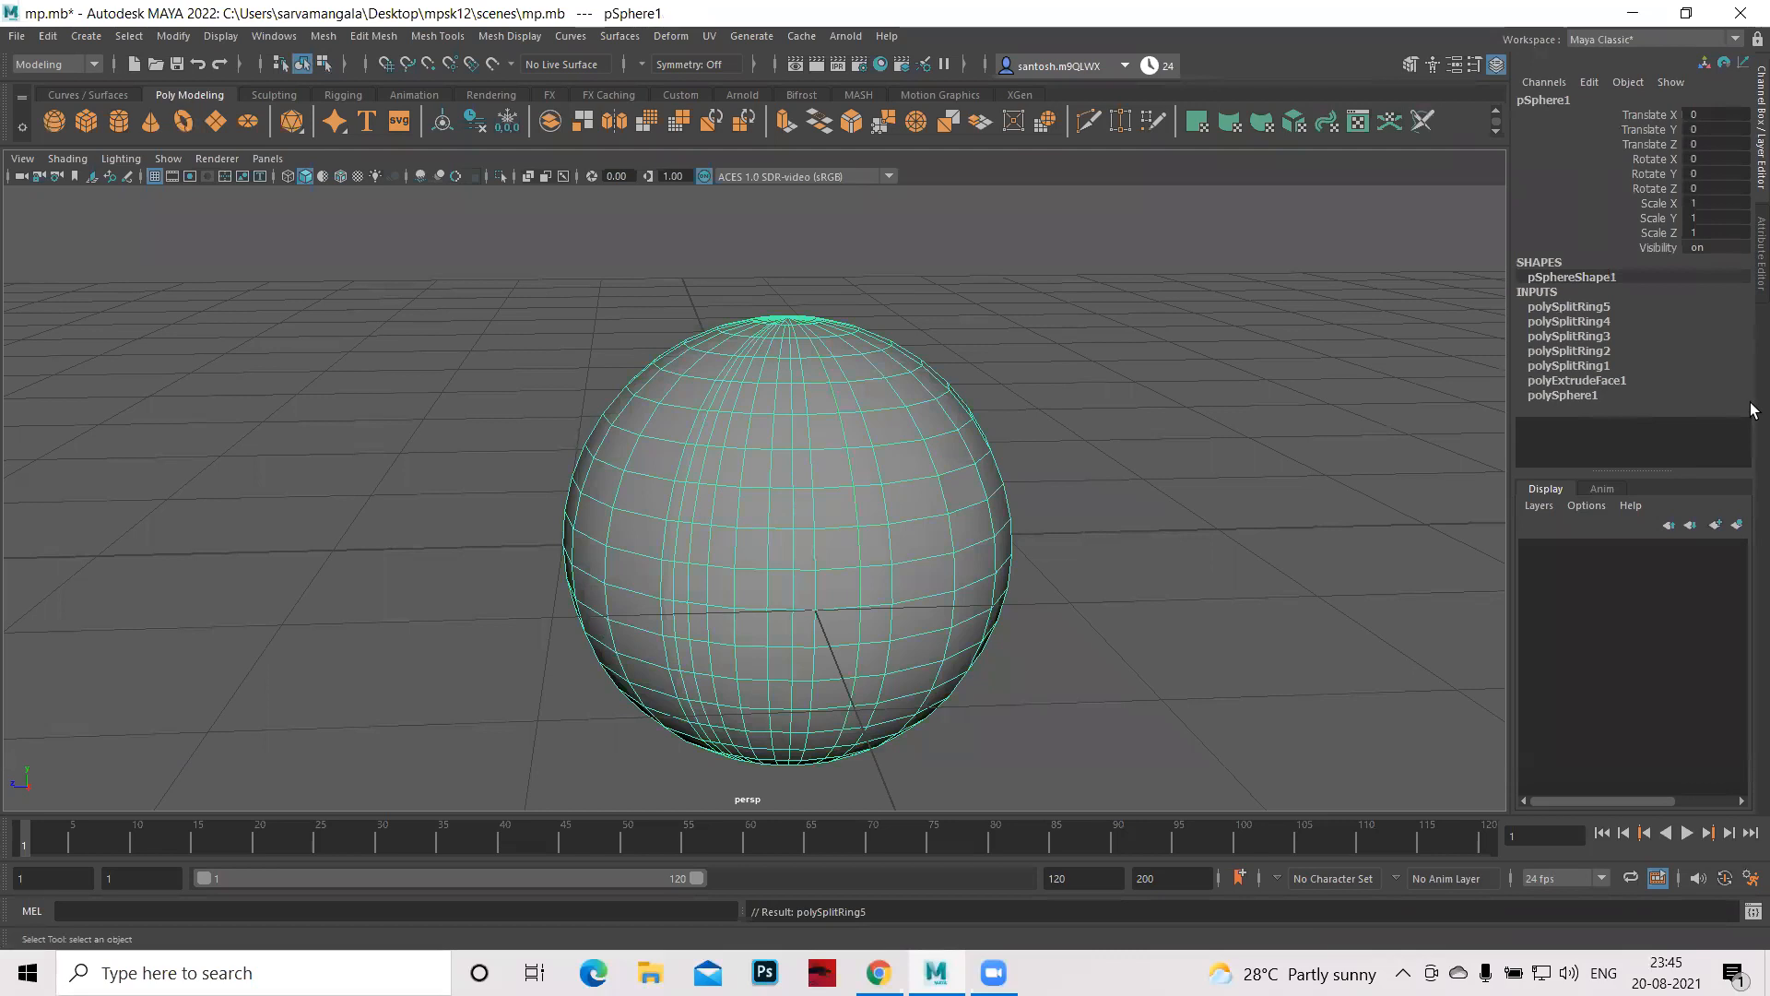
{"action": "key", "text": "alt+shift+d"}
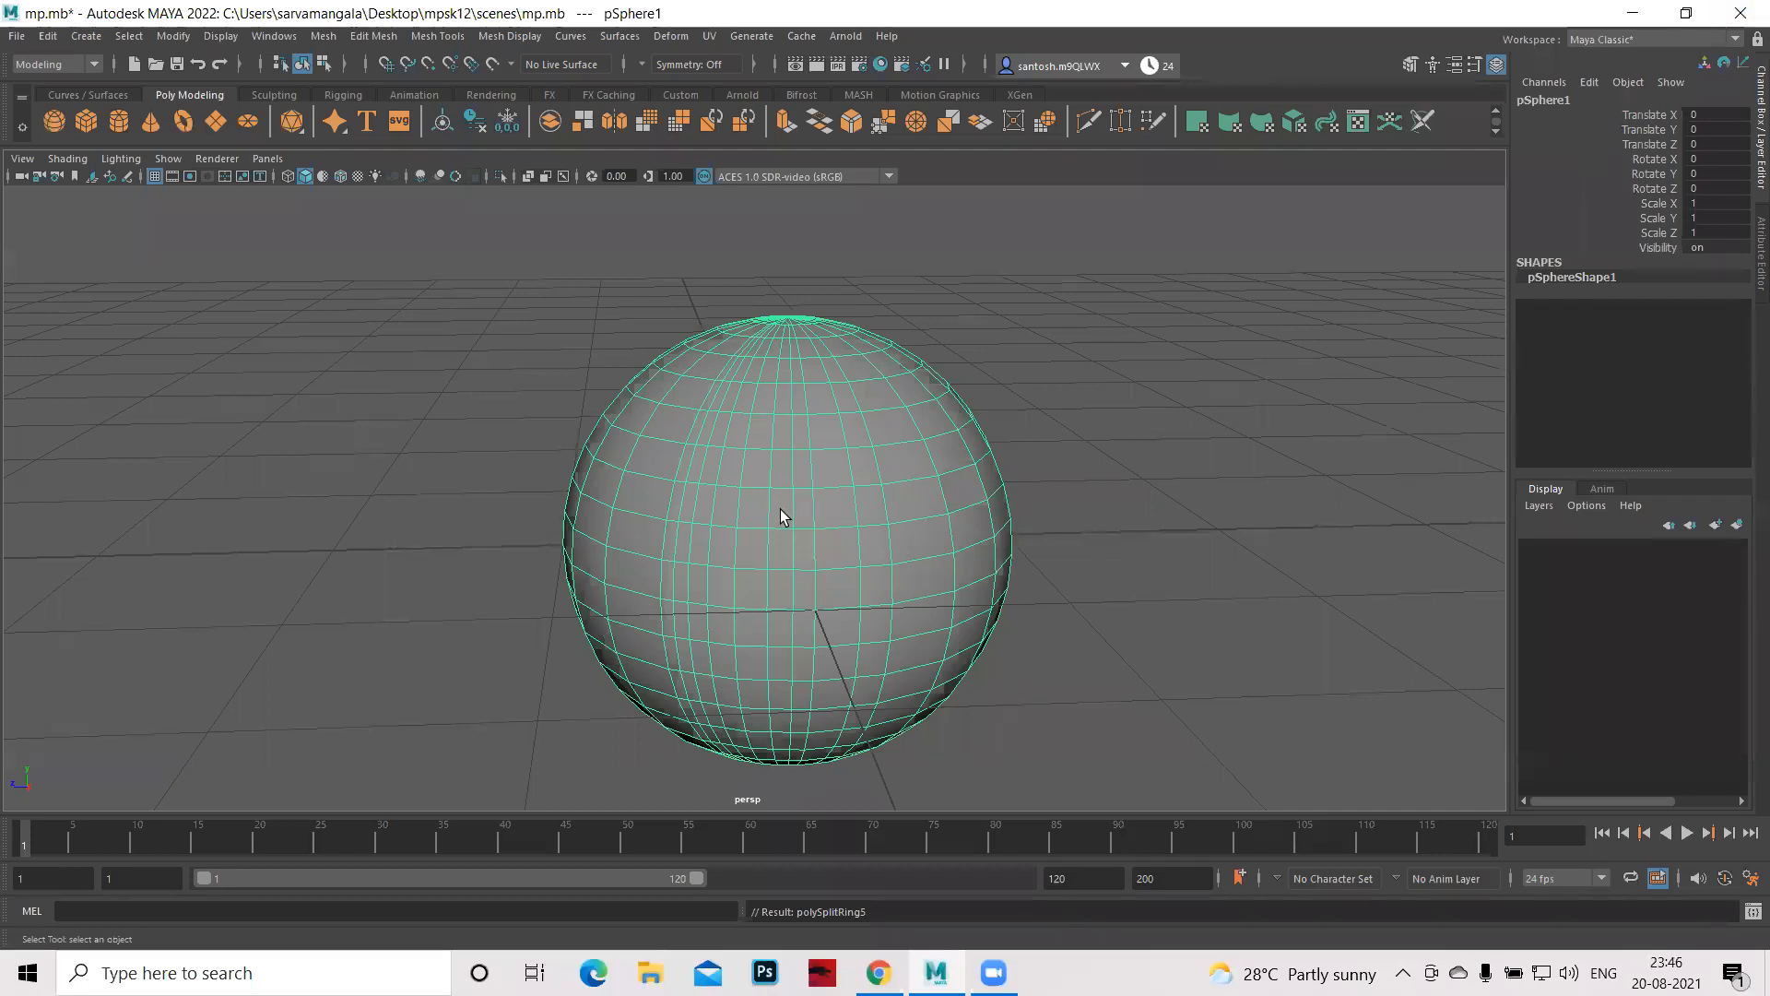
- Add offset edge loops around one vertical loop and two neighbouring horizontal loops on the sphere's upper half with the Offset Edge Loop Tool
{"action": "right_click", "coordinate": [813, 470], "text": "shift"}
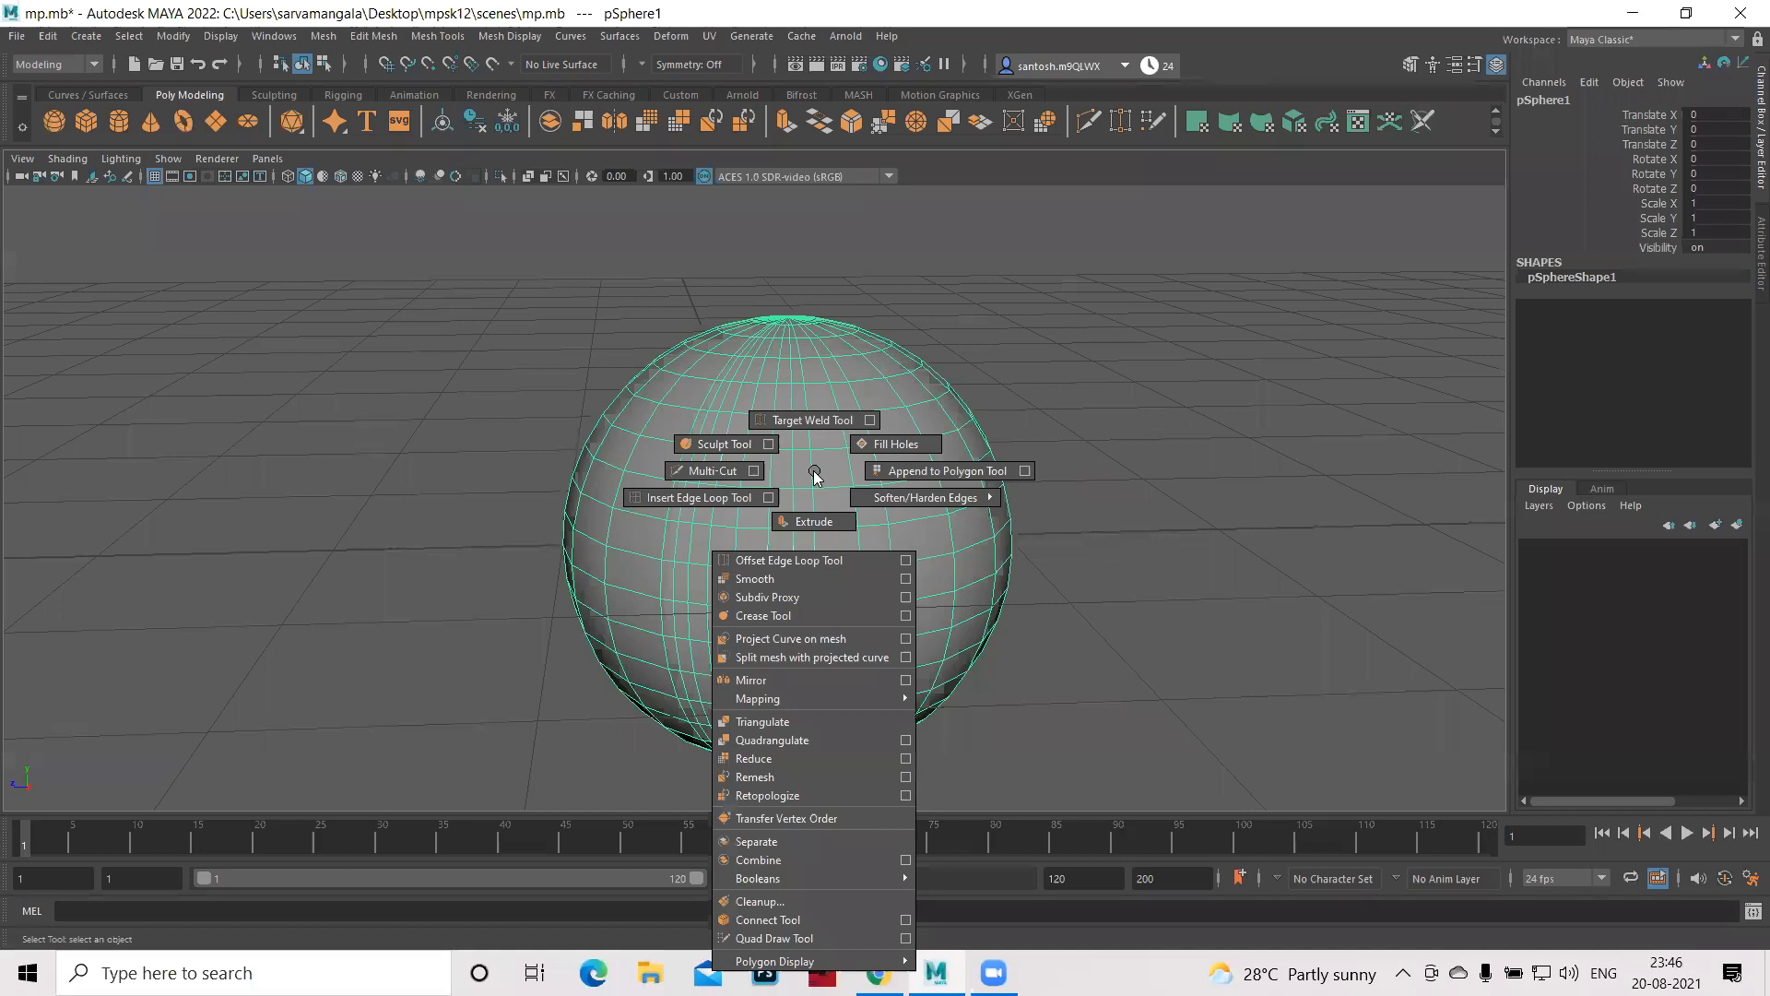
{"action": "left_click", "coordinate": [789, 560]}
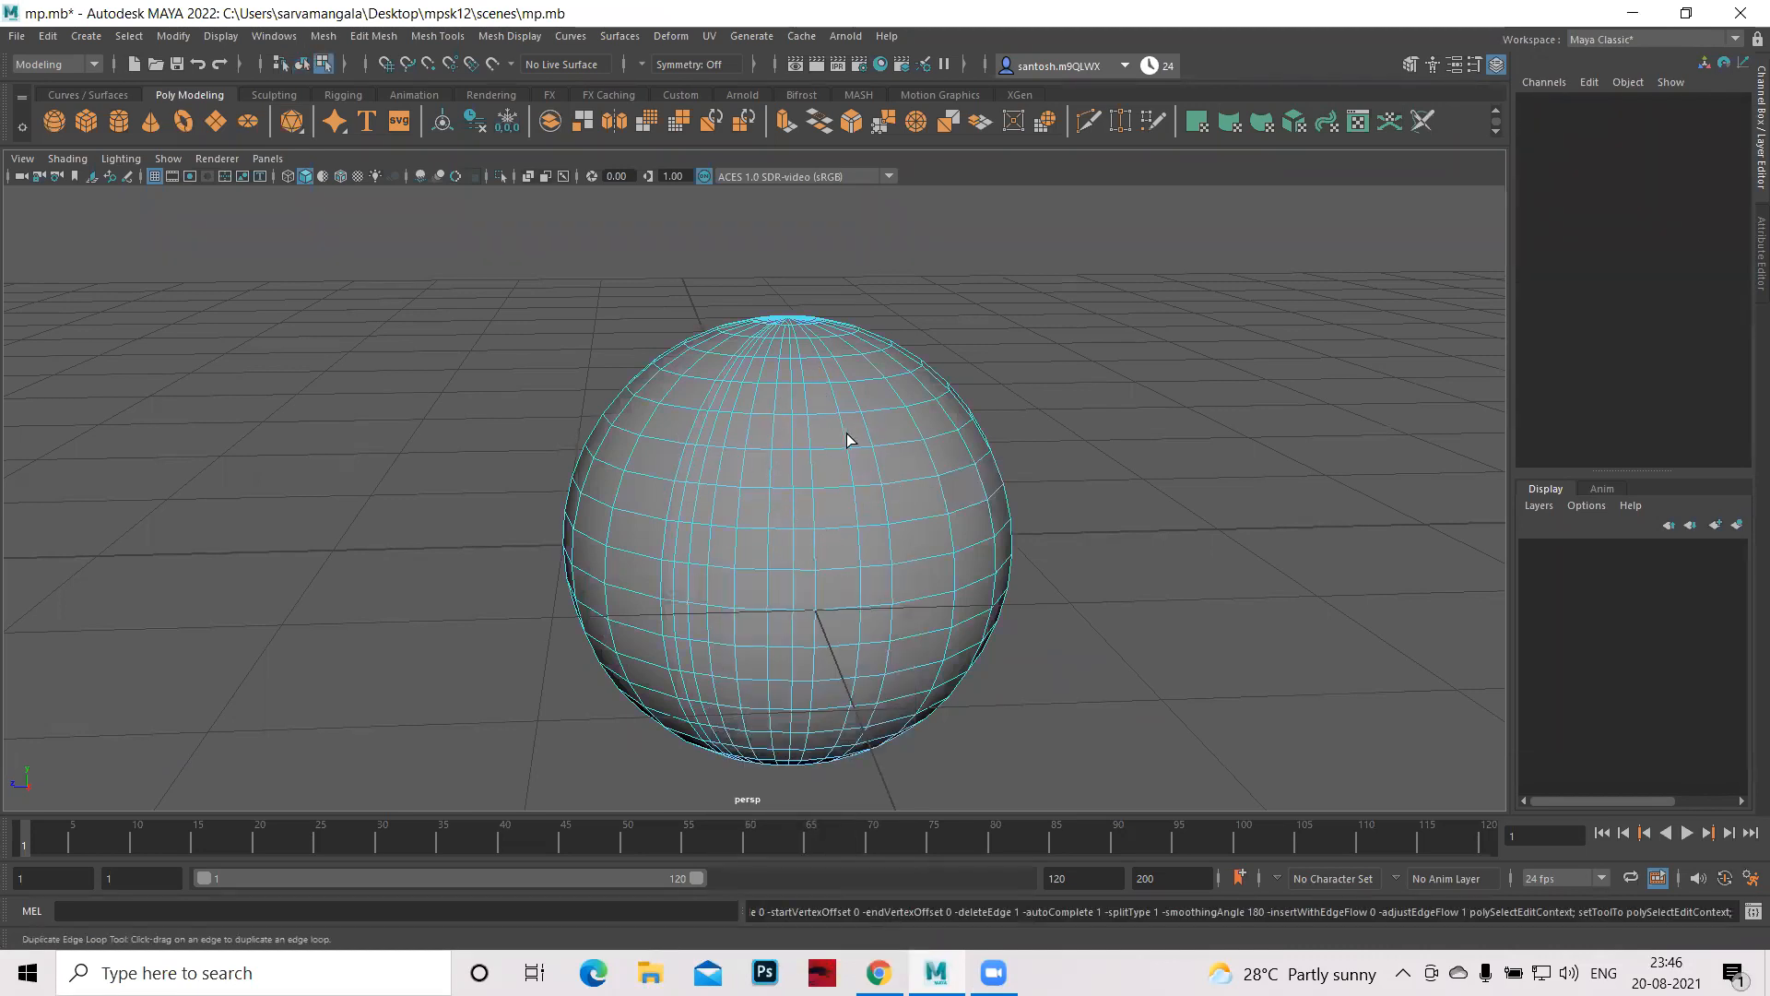
{"action": "left_click_drag", "start_coordinate": [843, 430], "coordinate": [842, 429]}
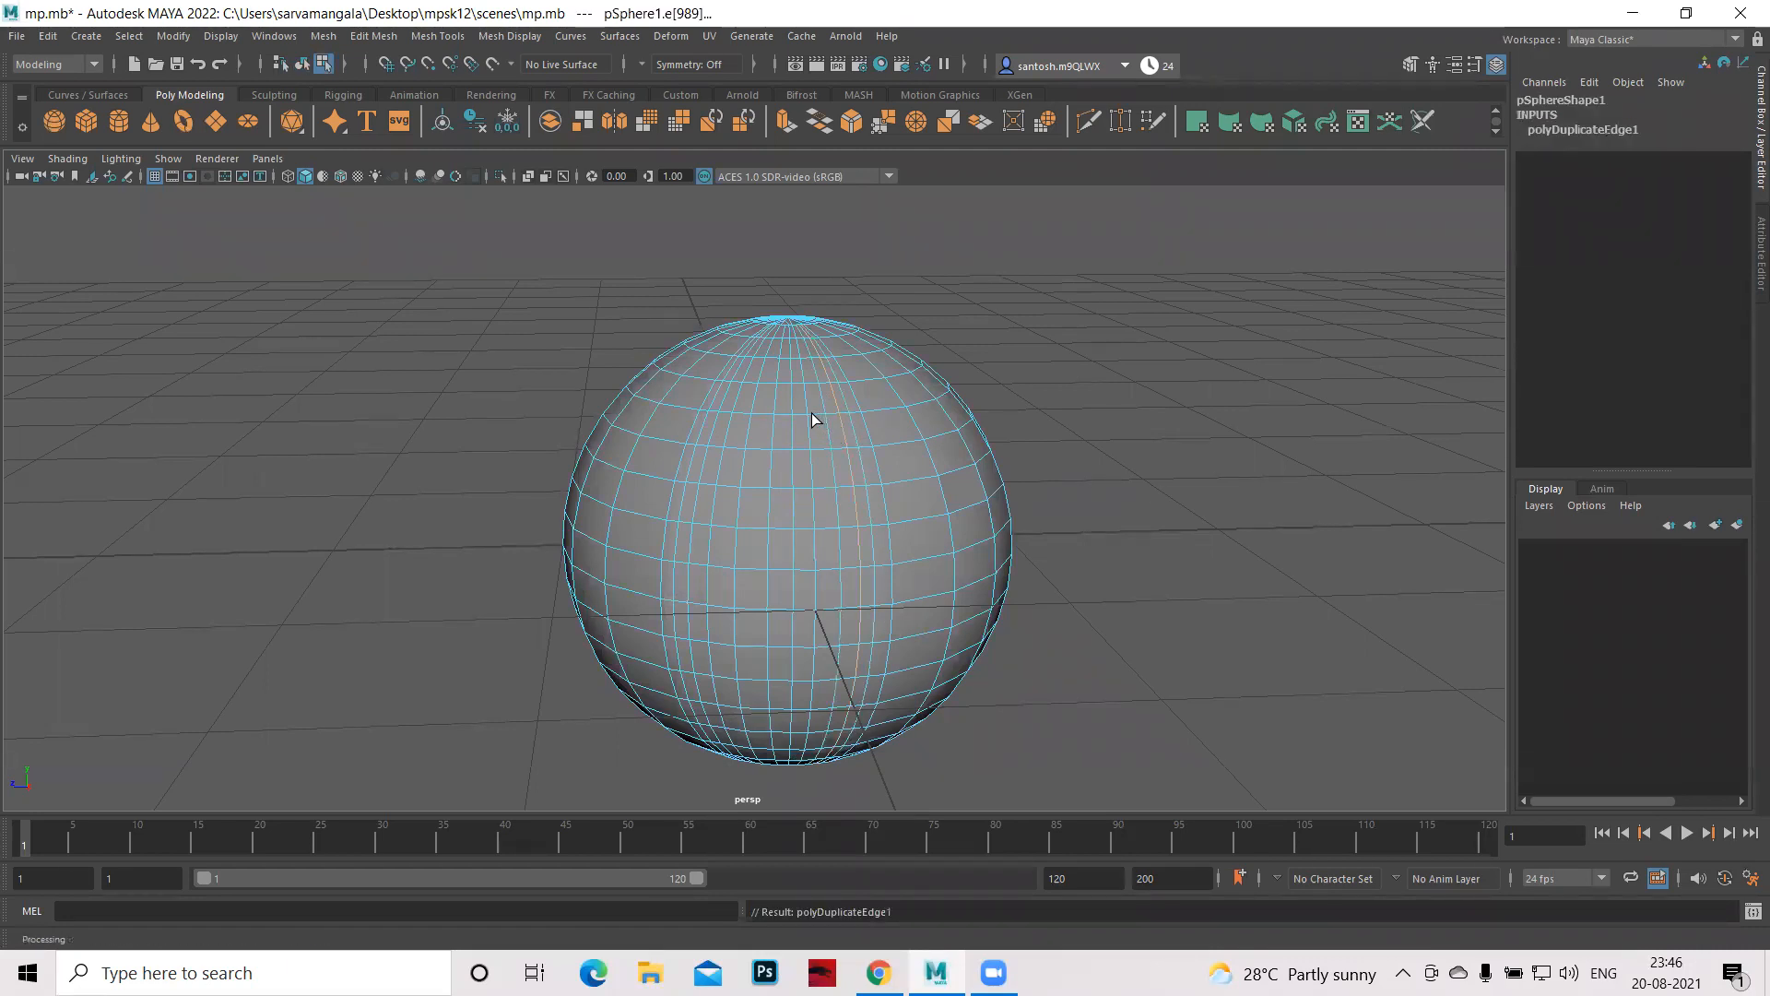
{"action": "left_click_drag", "start_coordinate": [815, 413], "coordinate": [815, 382]}
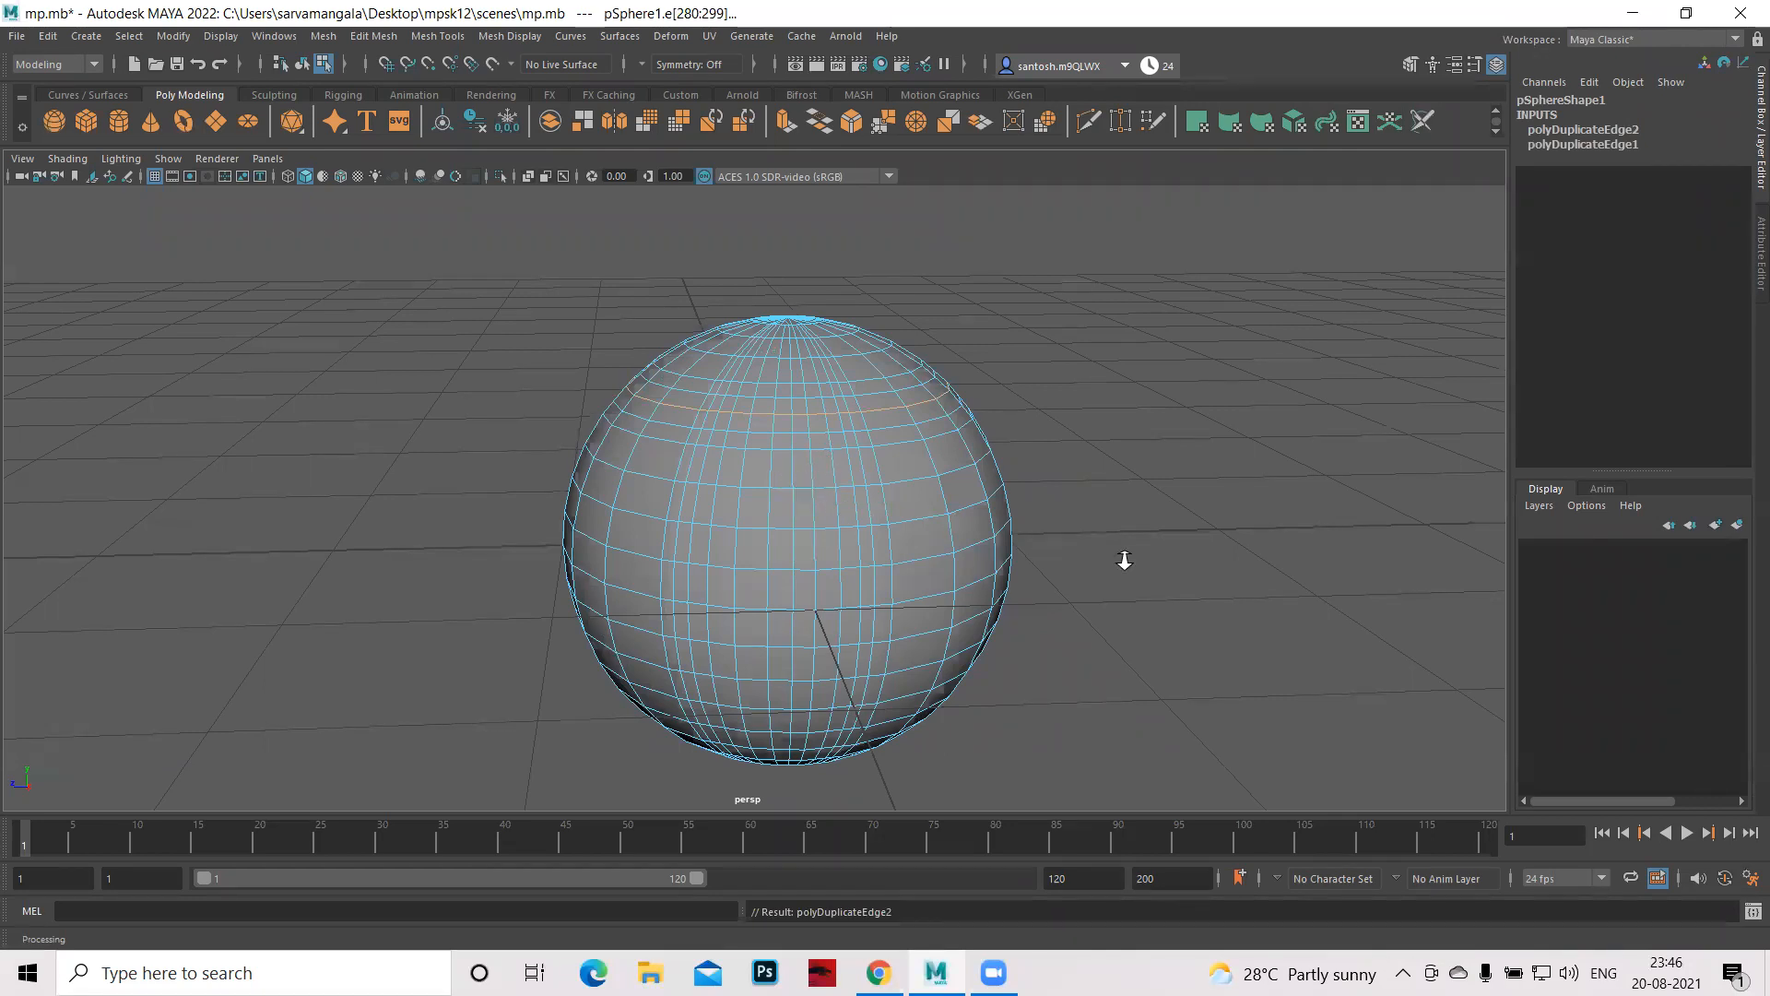
{"action": "scroll", "coordinate": [820, 413], "scroll_direction": "up", "scroll_amount": 1}
{"action": "scroll", "coordinate": [839, 433], "scroll_direction": "up", "scroll_amount": 3}
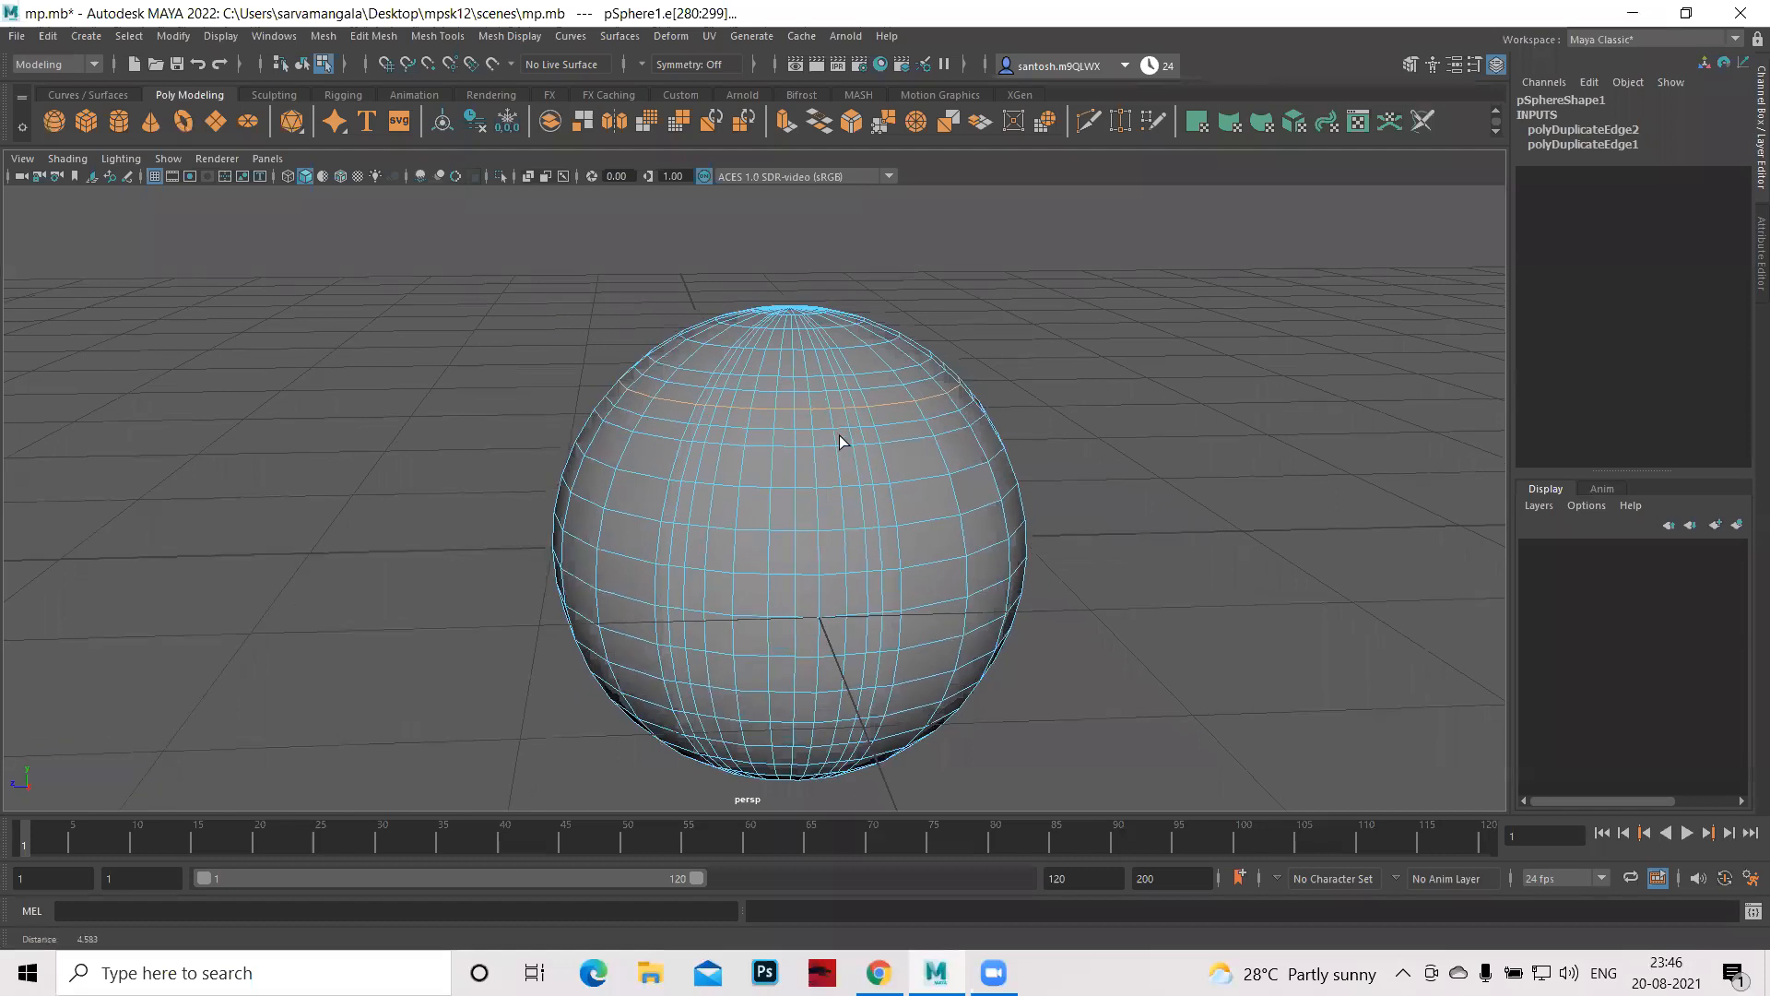
{"action": "scroll", "coordinate": [843, 441], "scroll_direction": "up", "scroll_amount": 6}
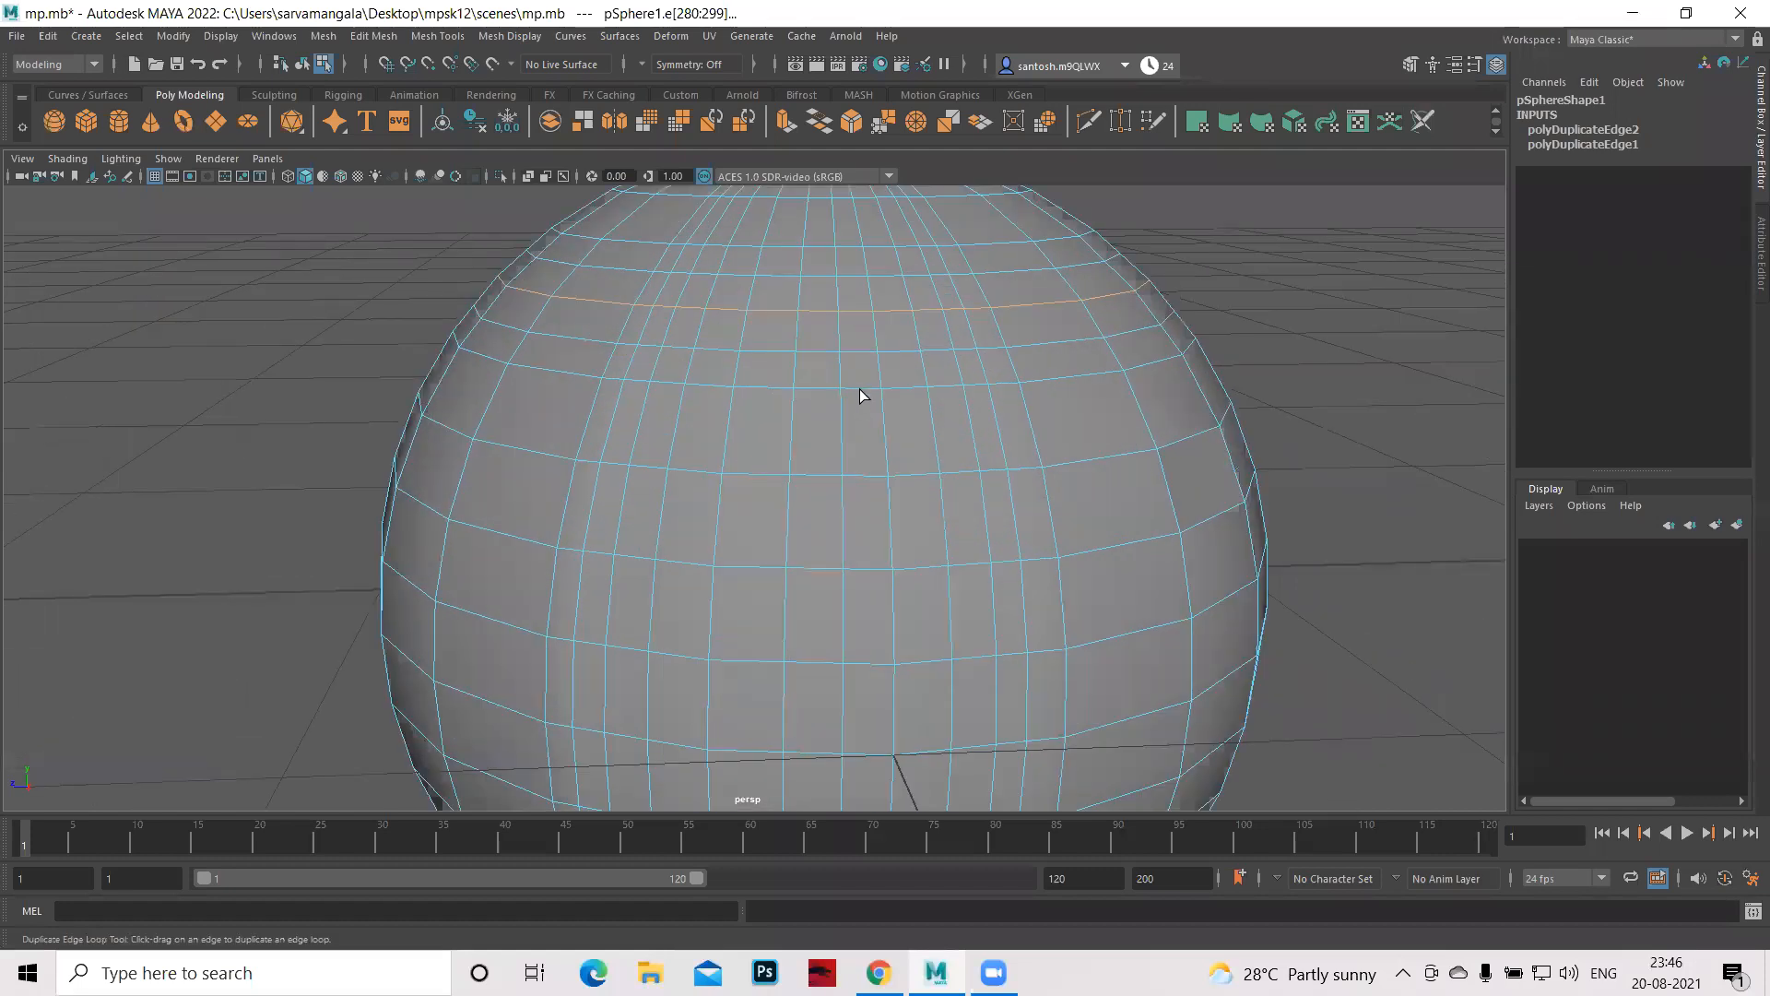
{"action": "left_click", "coordinate": [859, 389]}
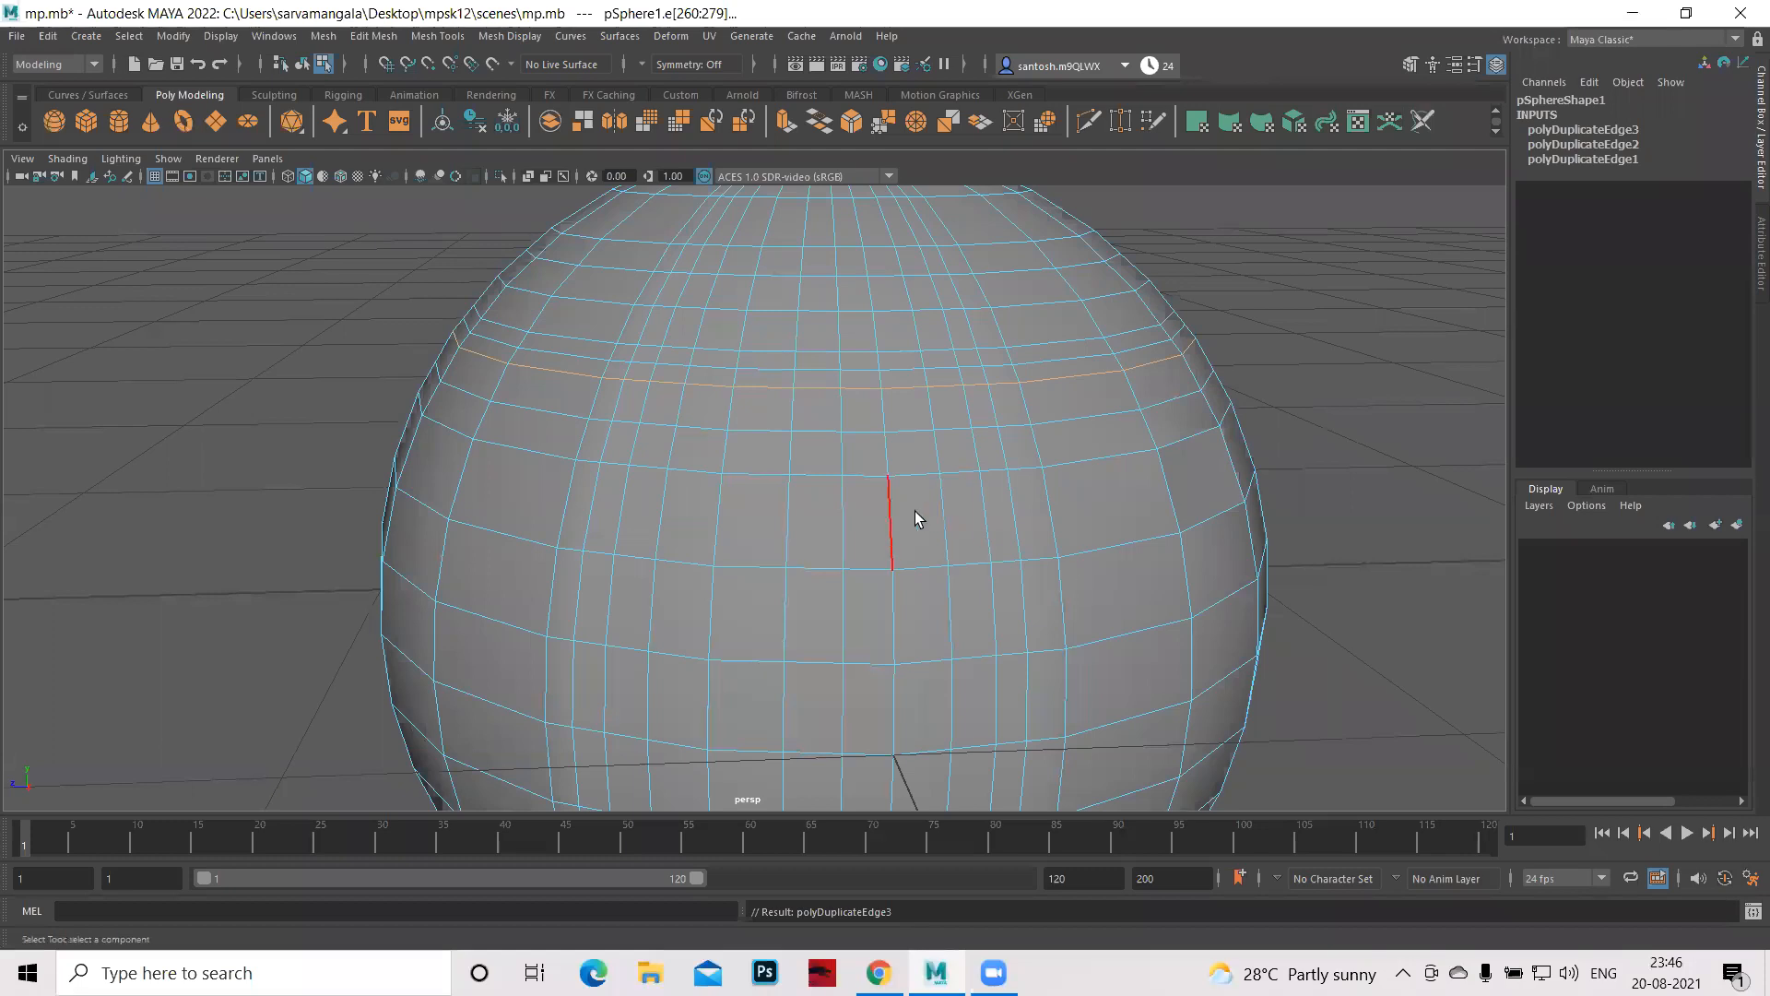
- Return the sphere to object mode, delete its history and save the scene
{"action": "right_click_drag", "start_coordinate": [917, 468], "coordinate": [882, 559]}
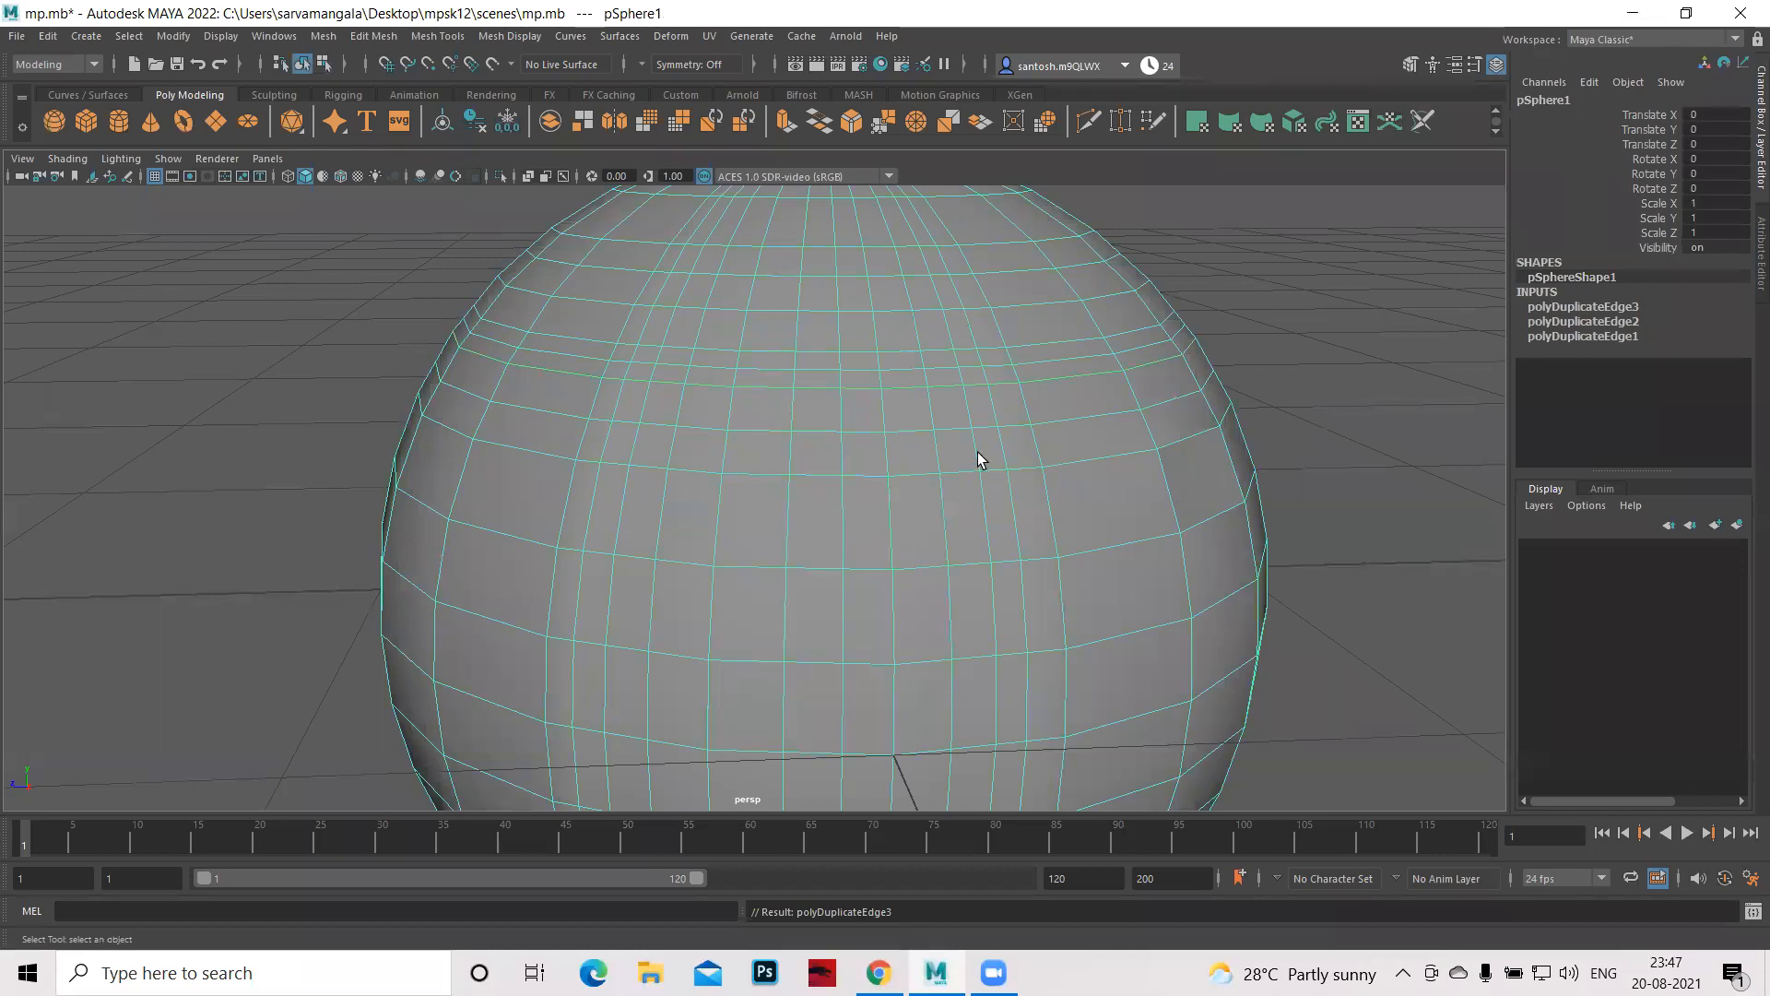
{"action": "right_click_drag", "start_coordinate": [1170, 545], "coordinate": [949, 503], "text": "alt"}
{"action": "scroll", "coordinate": [962, 512], "scroll_direction": "down", "scroll_amount": 5}
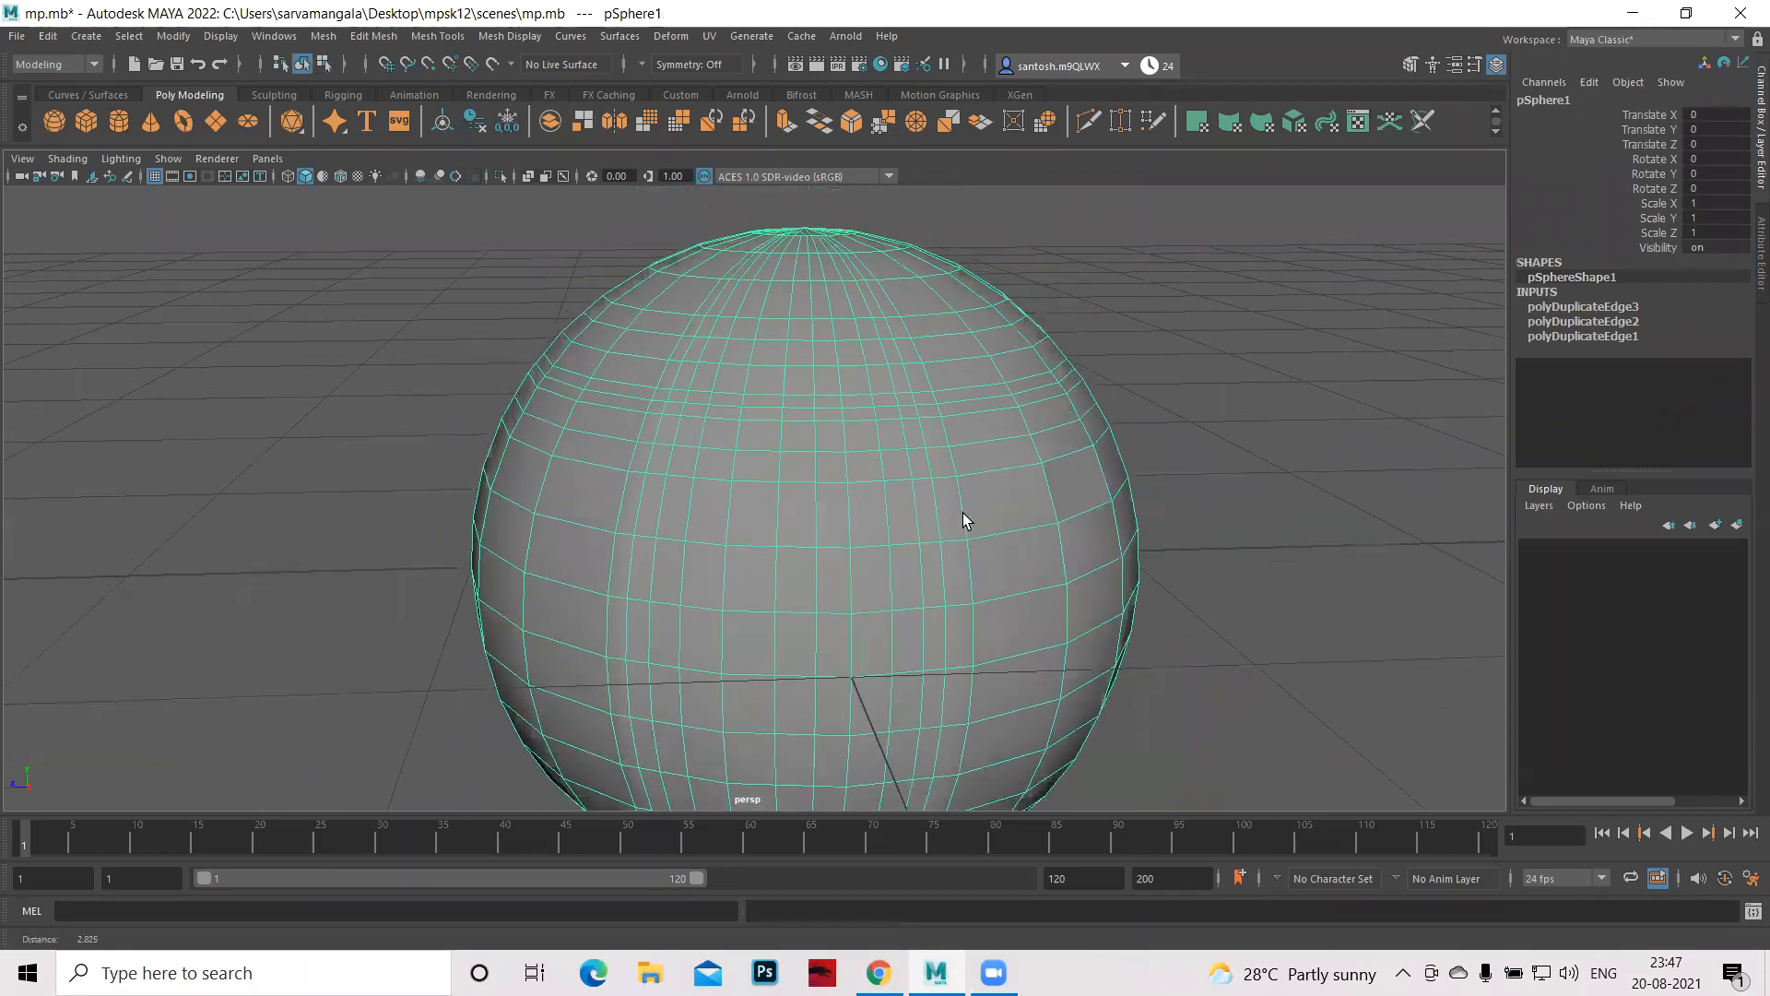
{"action": "scroll", "coordinate": [962, 519], "scroll_direction": "down", "scroll_amount": 2}
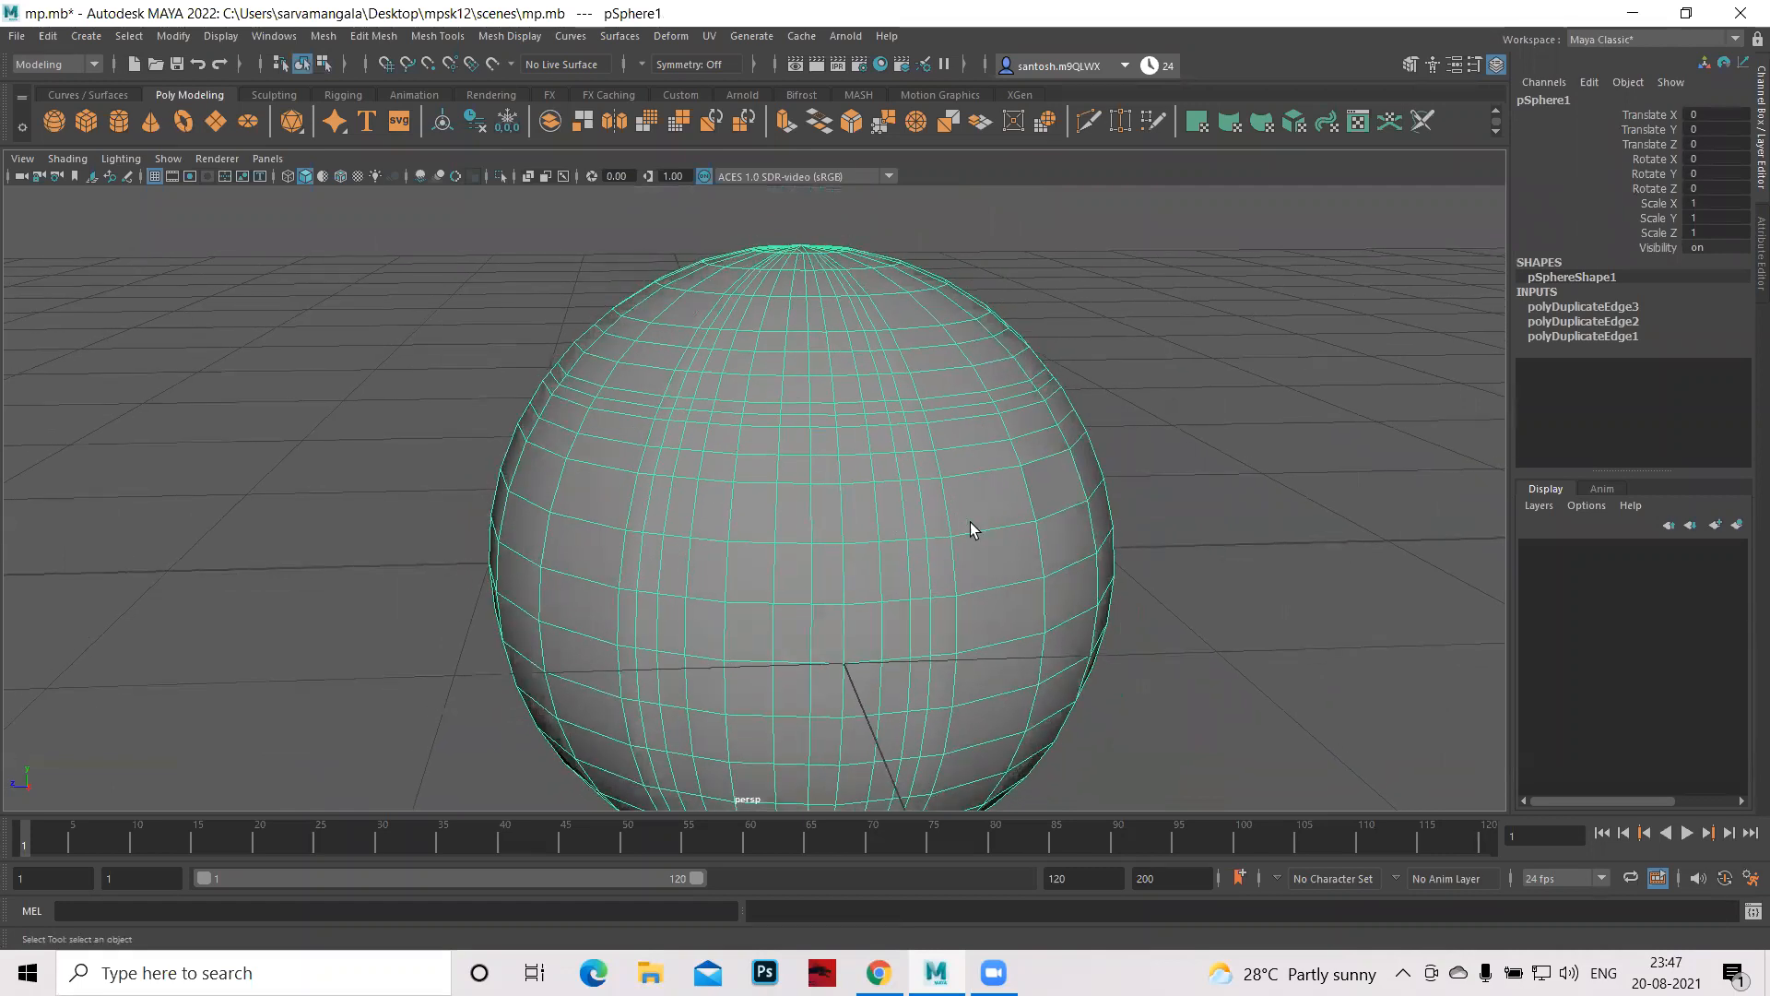
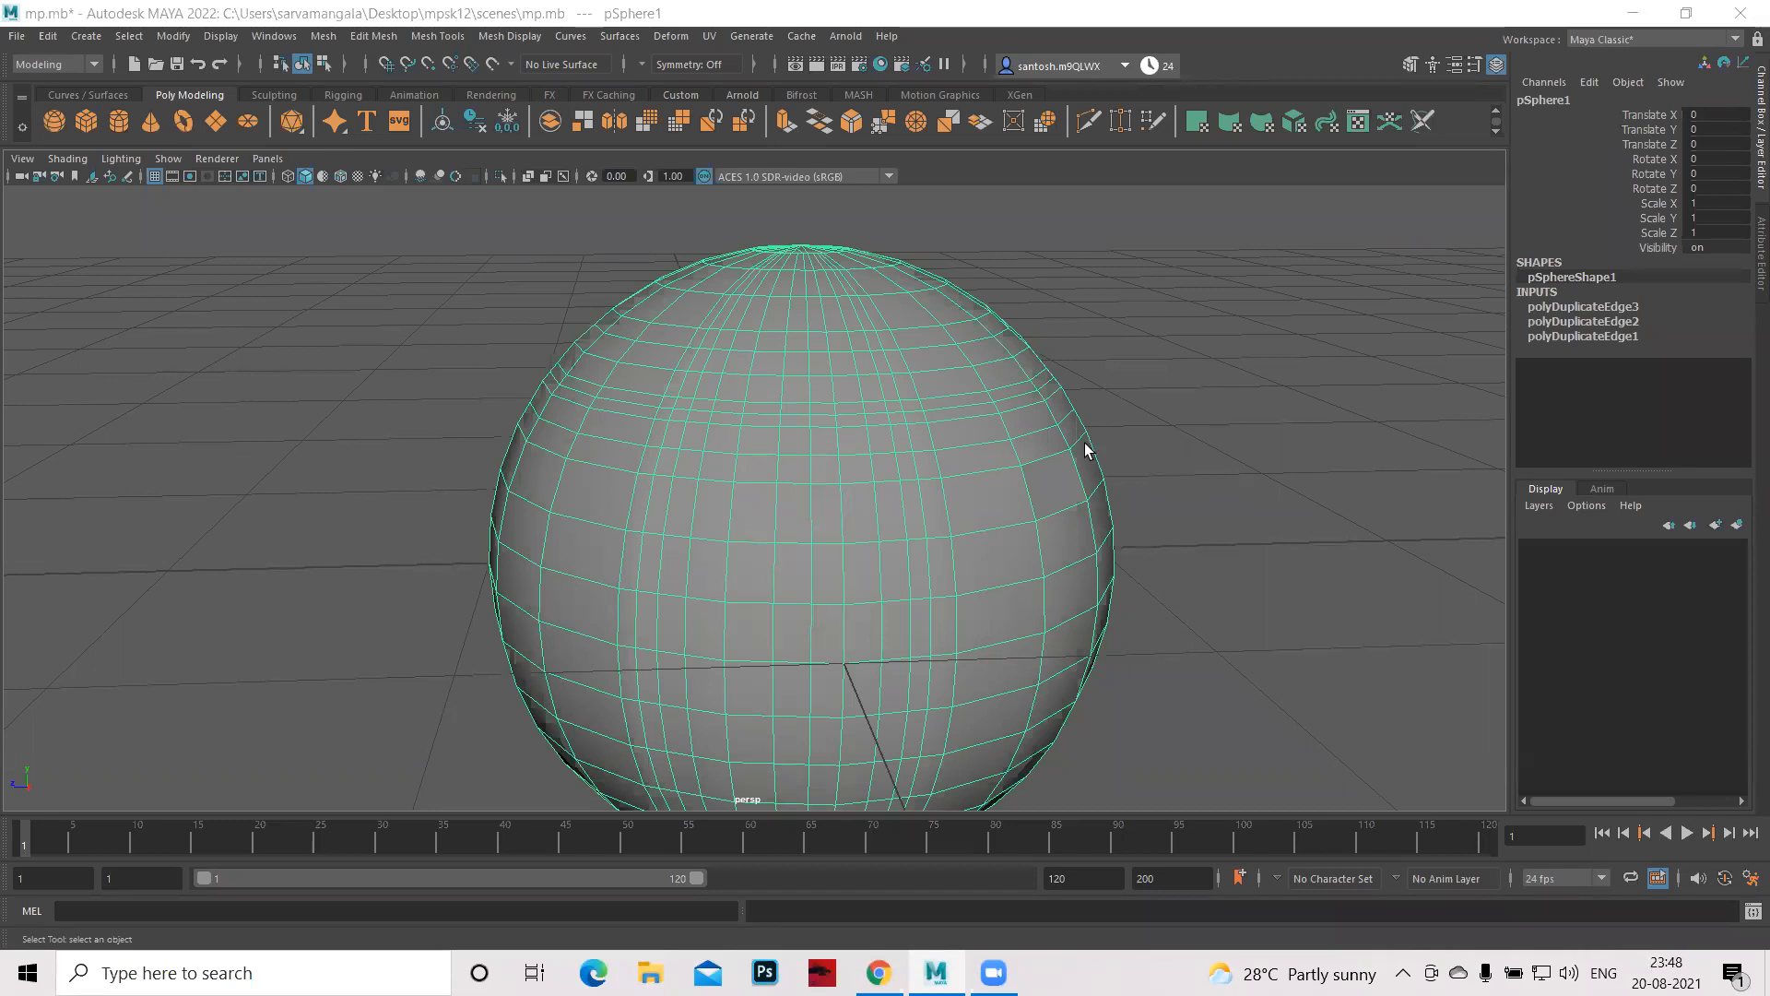
{"action": "scroll", "coordinate": [1064, 446], "scroll_direction": "down", "scroll_amount": 2}
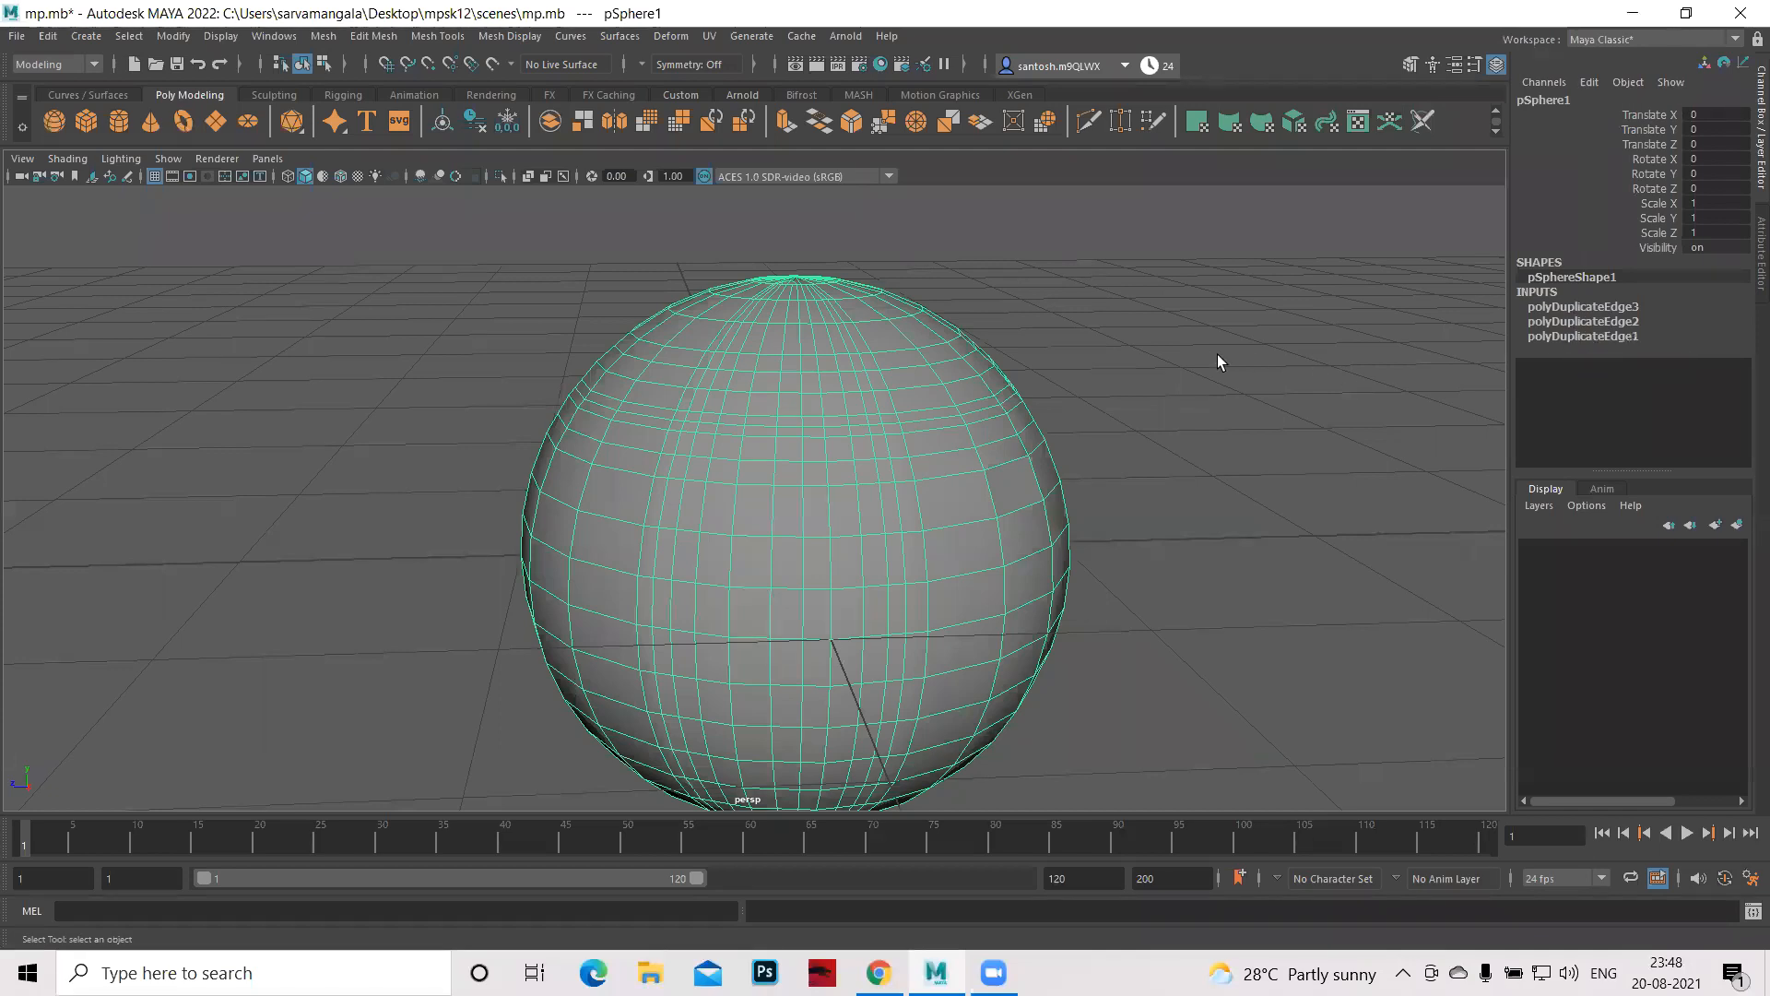
{"action": "key", "text": "alt+shift+d"}
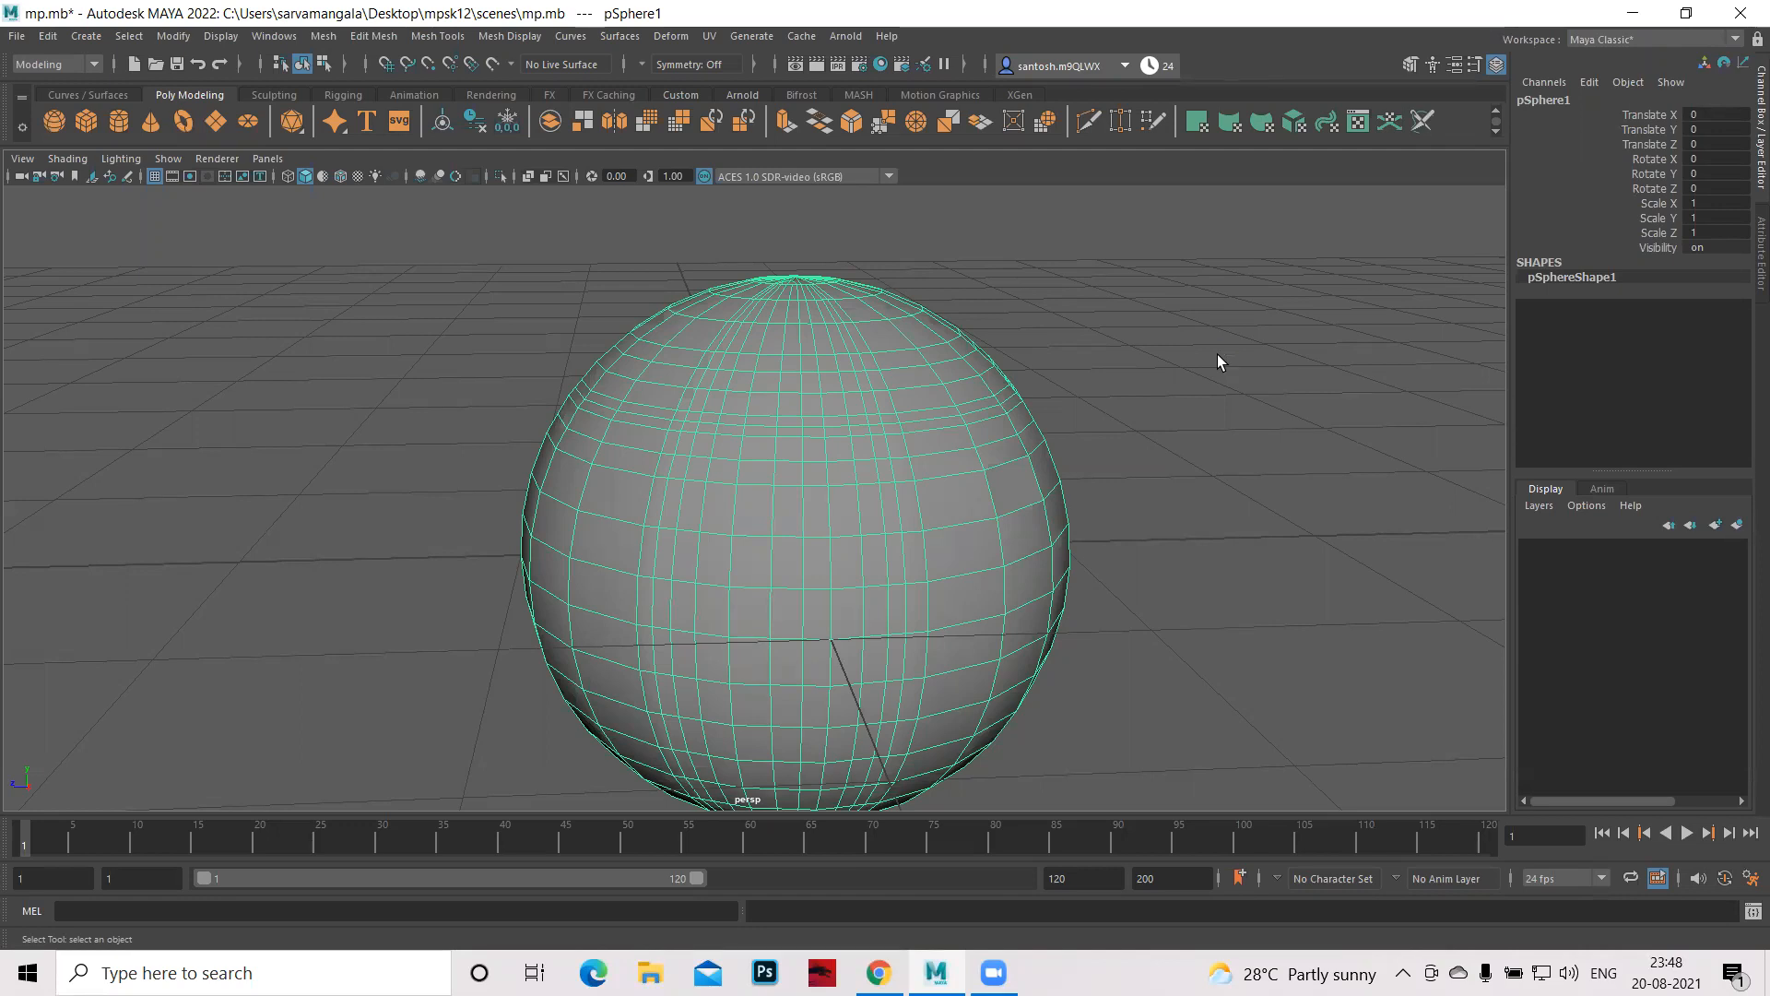
{"action": "key", "text": "ctrl+s"}
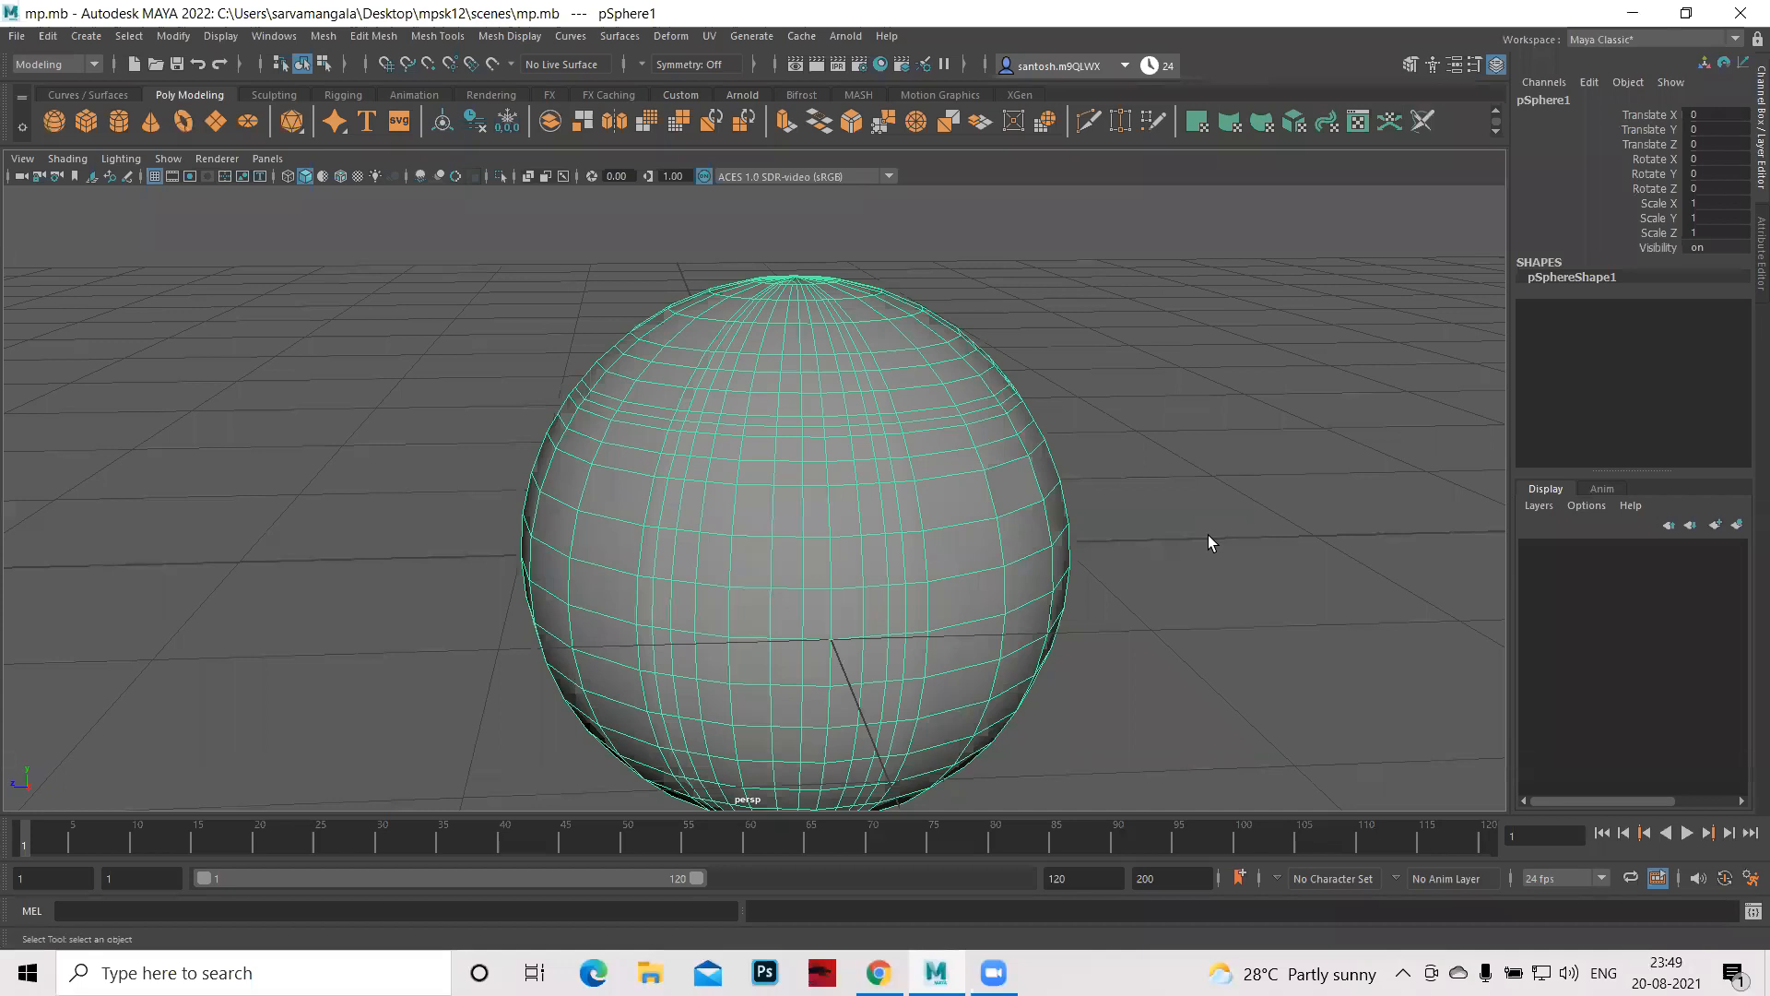
- Delete the horizontal edge loop below the closely spaced upper loops, plus a further edge selection near the sphere's side
{"action": "right_click", "coordinate": [911, 466]}
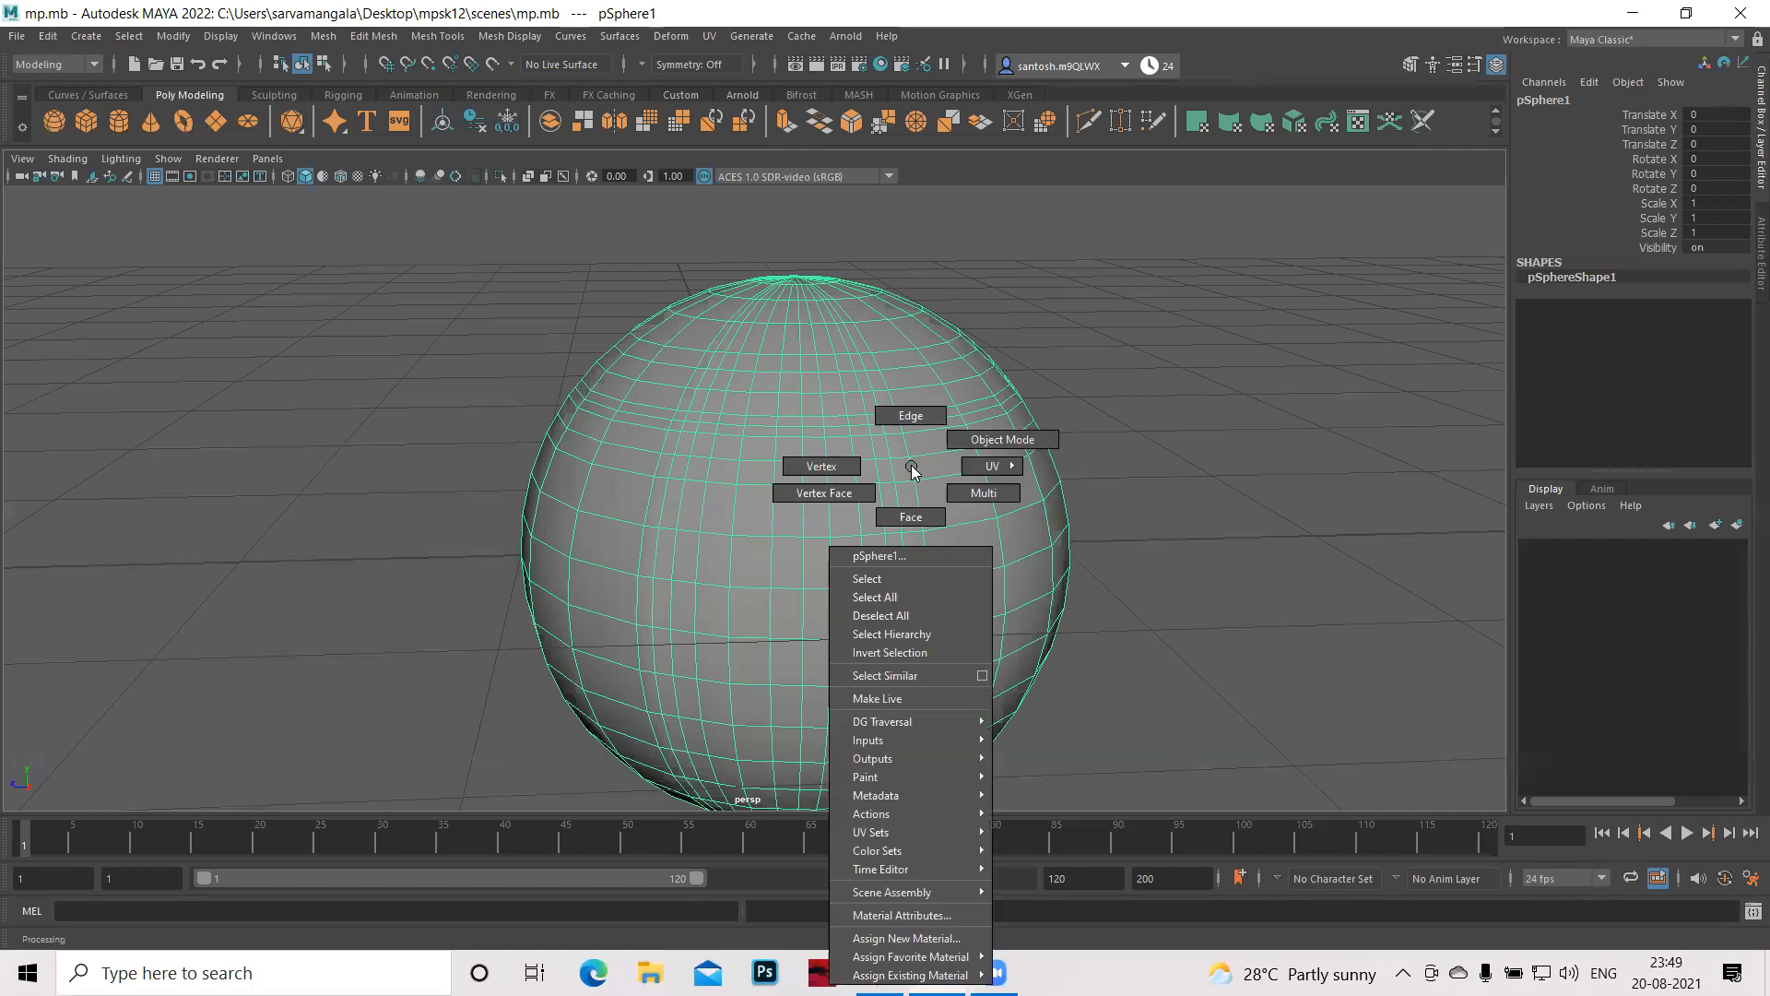
{"action": "left_click", "coordinate": [911, 415]}
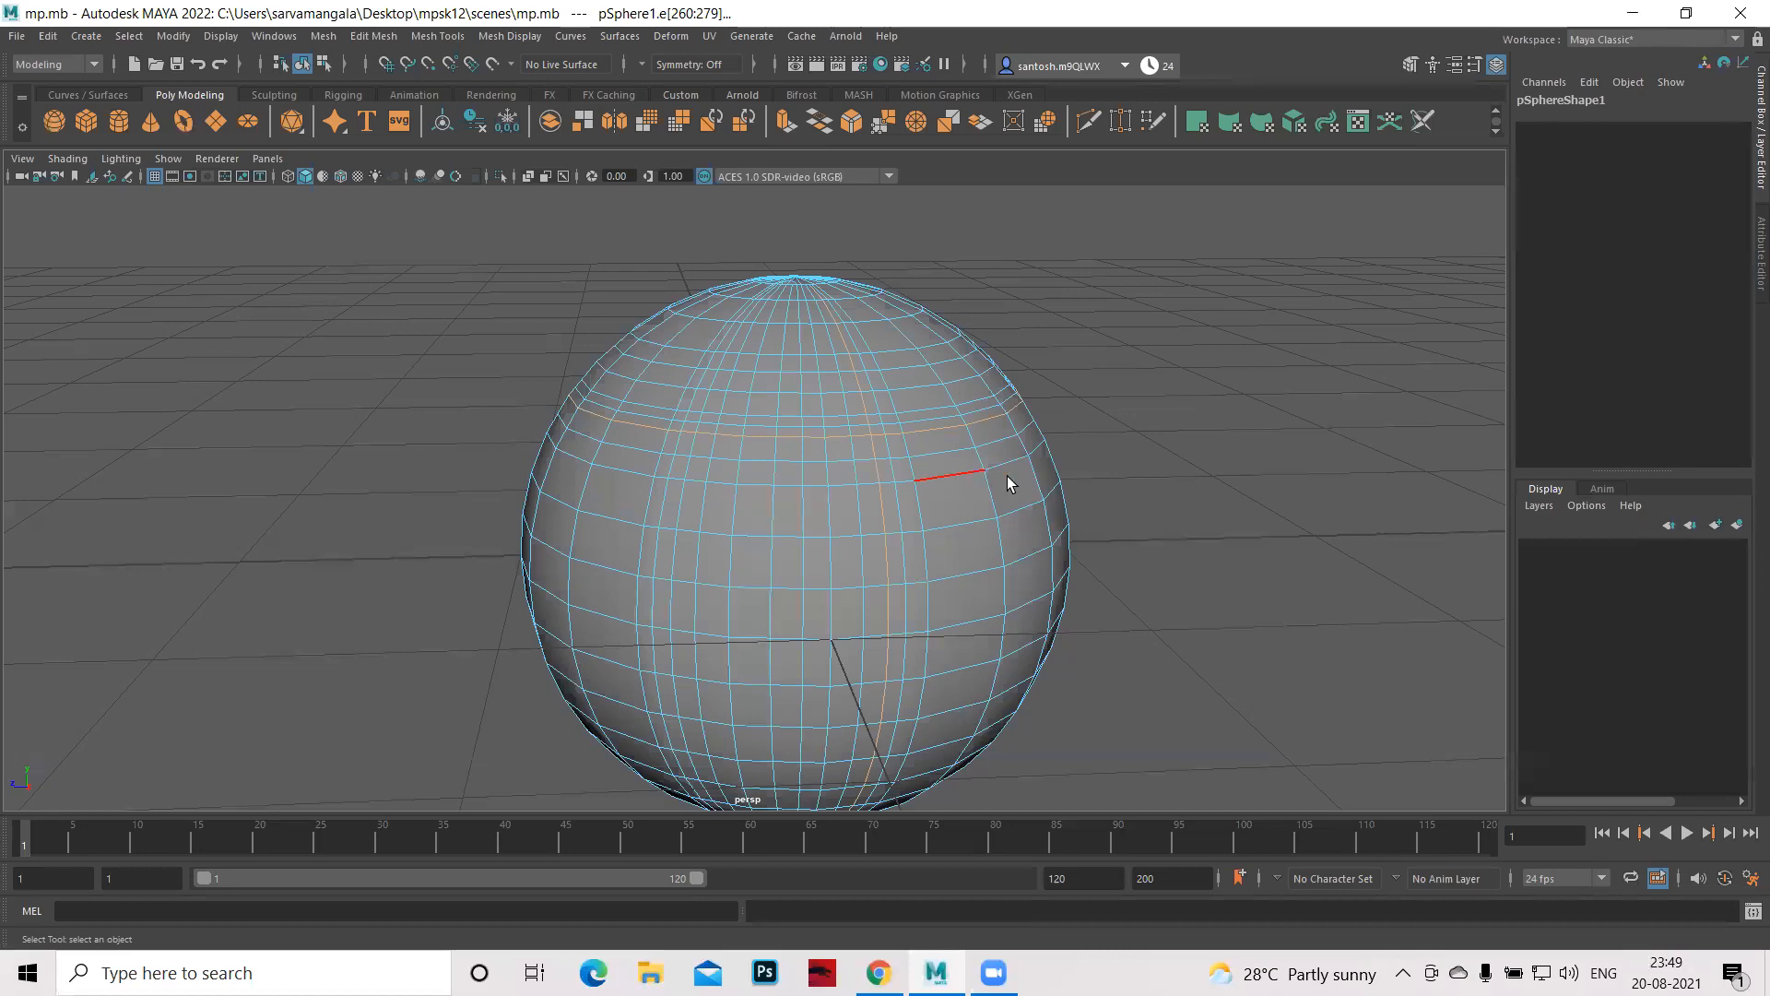
{"action": "left_click", "coordinate": [908, 472]}
{"action": "right_click_drag", "start_coordinate": [949, 478], "coordinate": [885, 508], "text": "shift"}
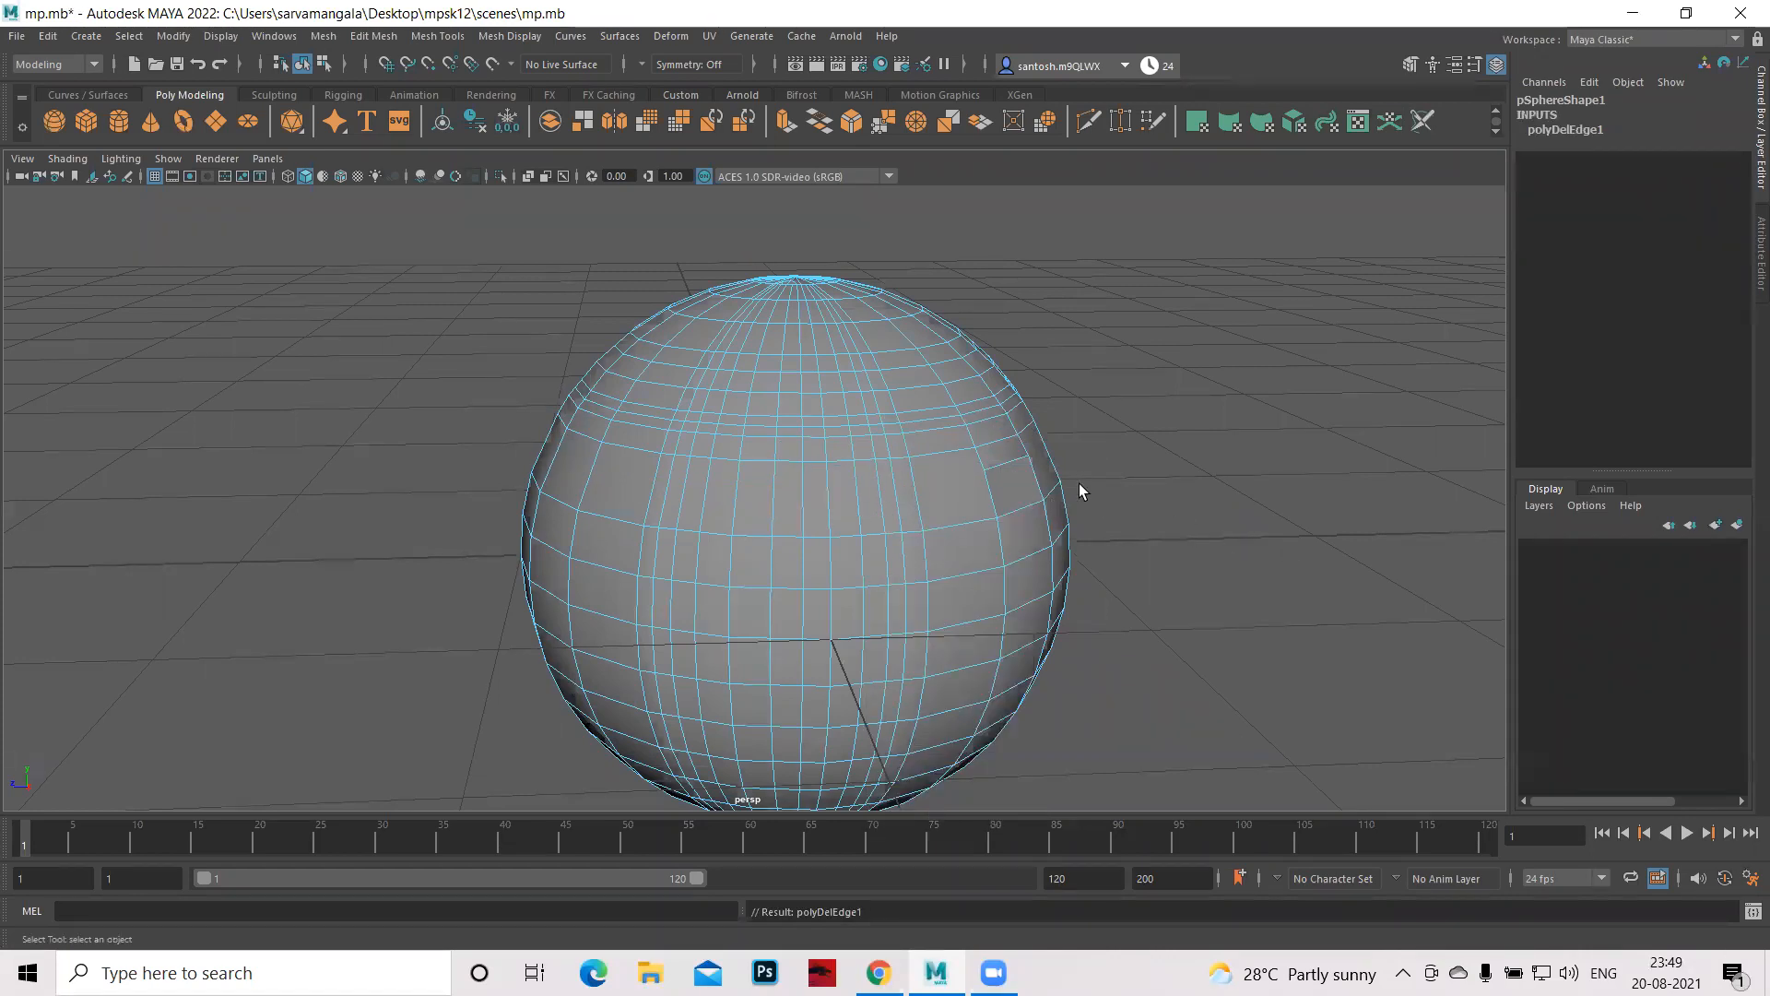
{"action": "left_click", "coordinate": [1010, 457]}
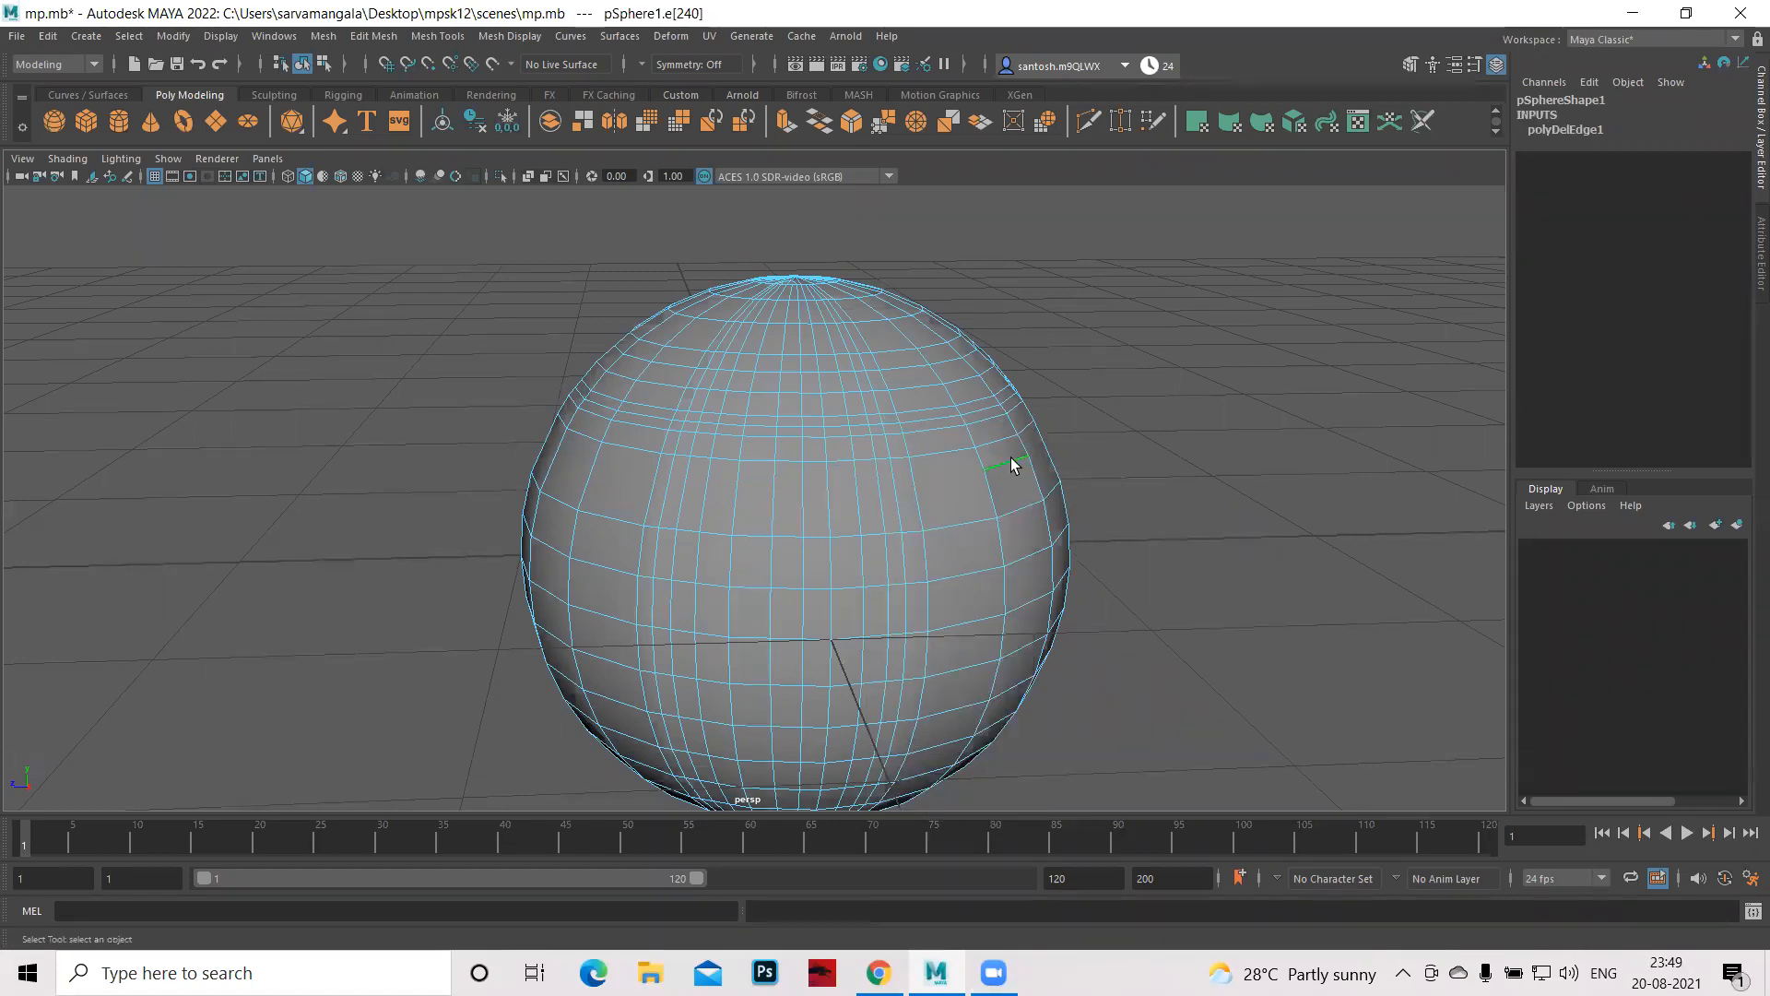
{"action": "right_click_drag", "start_coordinate": [1010, 458], "coordinate": [977, 476], "text": "shift"}
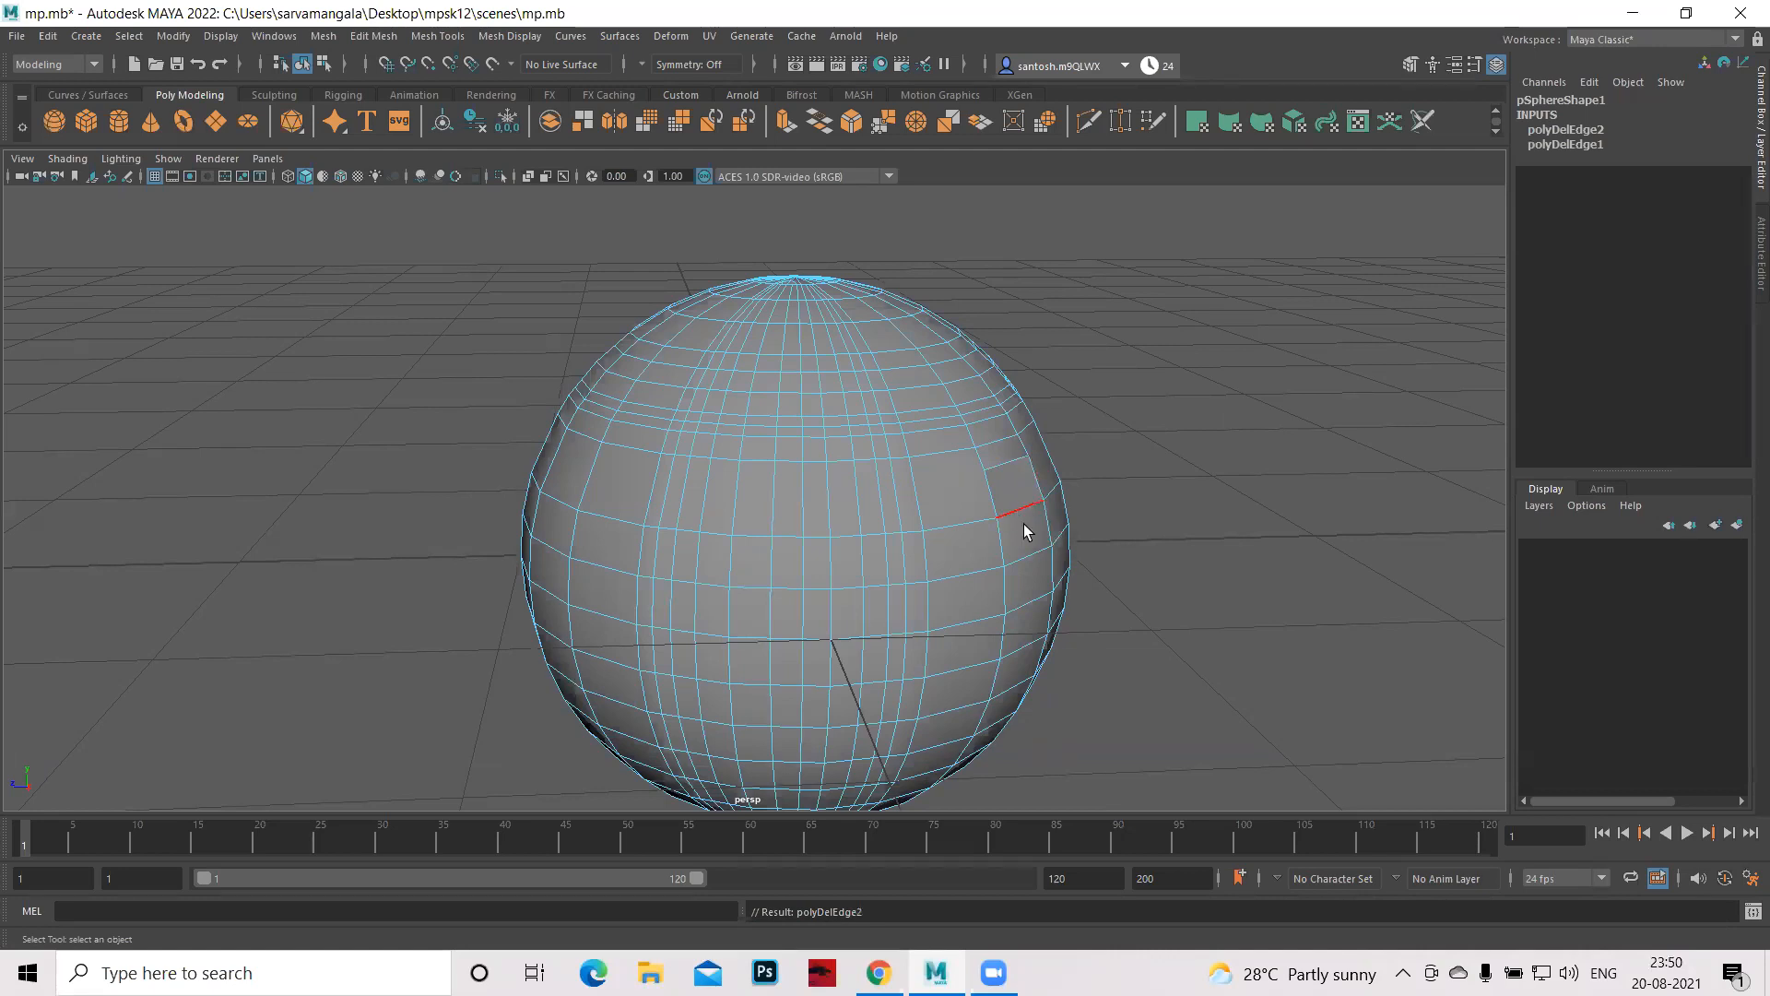
- Remove one quad face on the sphere's upper side to open a hole, and clear the mesh's history in object mode
{"action": "right_click_drag", "start_coordinate": [1003, 483], "coordinate": [1007, 516]}
{"action": "left_click", "coordinate": [1007, 480]}
{"action": "right_click", "coordinate": [1008, 481], "text": "shift"}
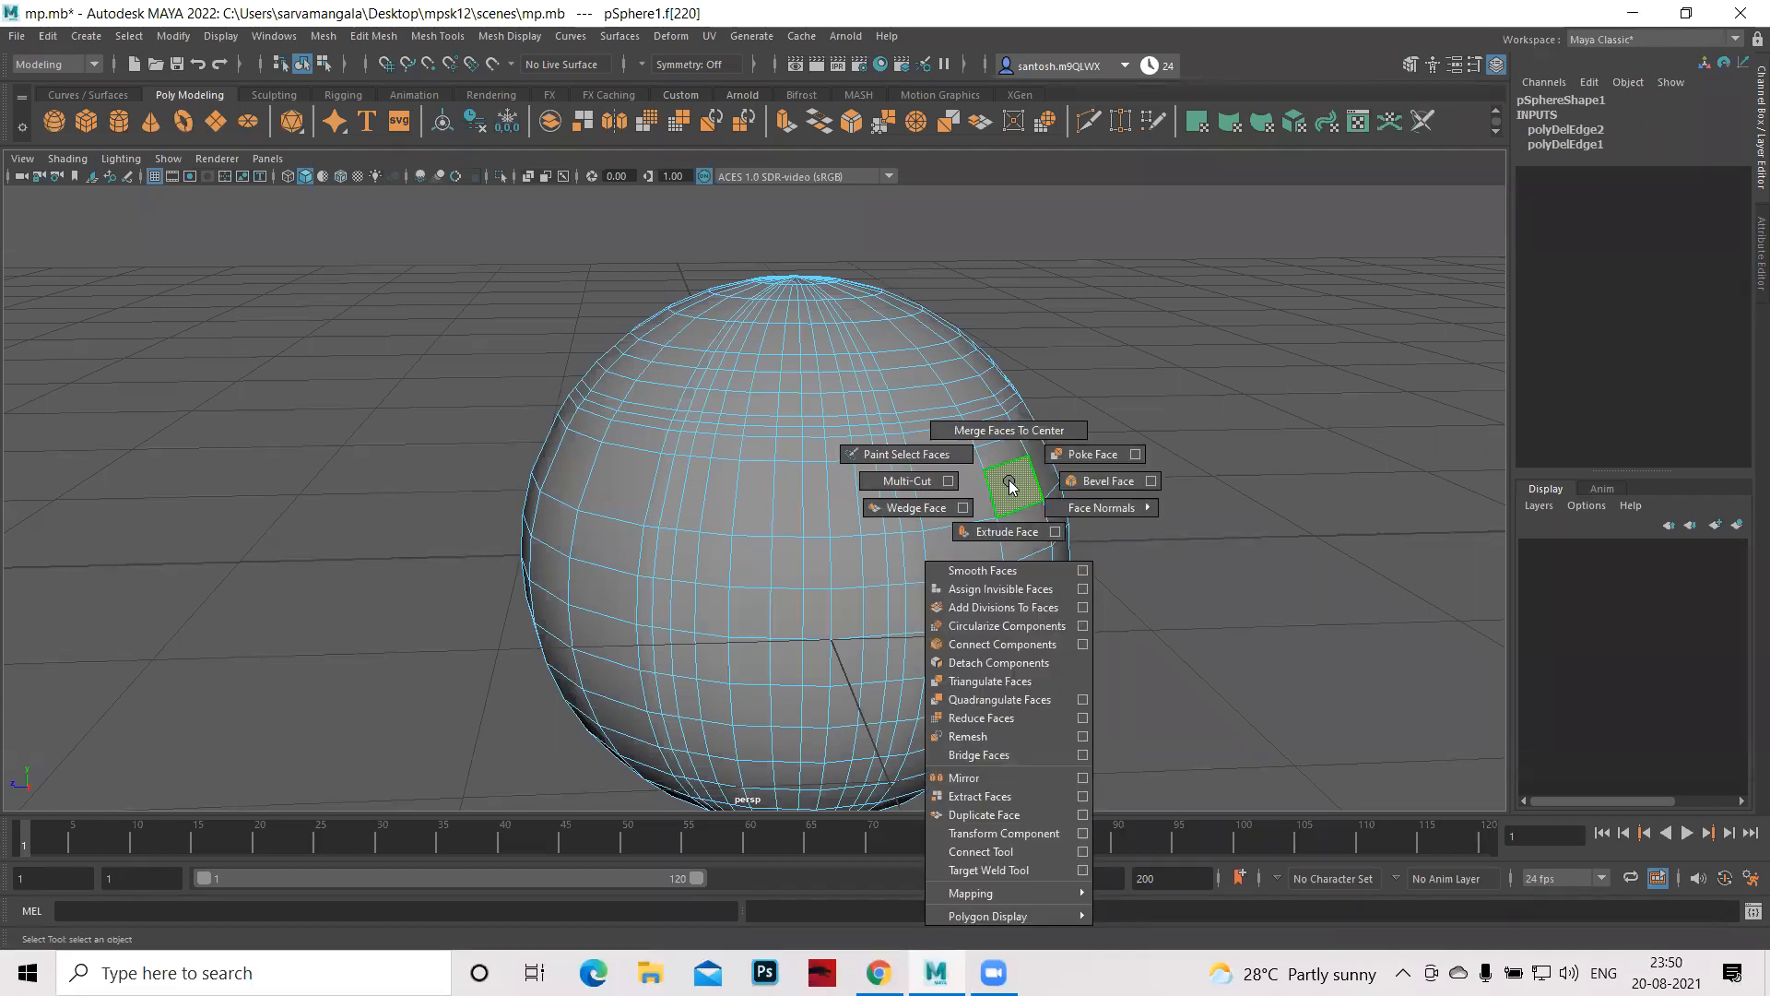
{"action": "right_click_drag", "start_coordinate": [1009, 481], "coordinate": [1025, 483], "text": "shift"}
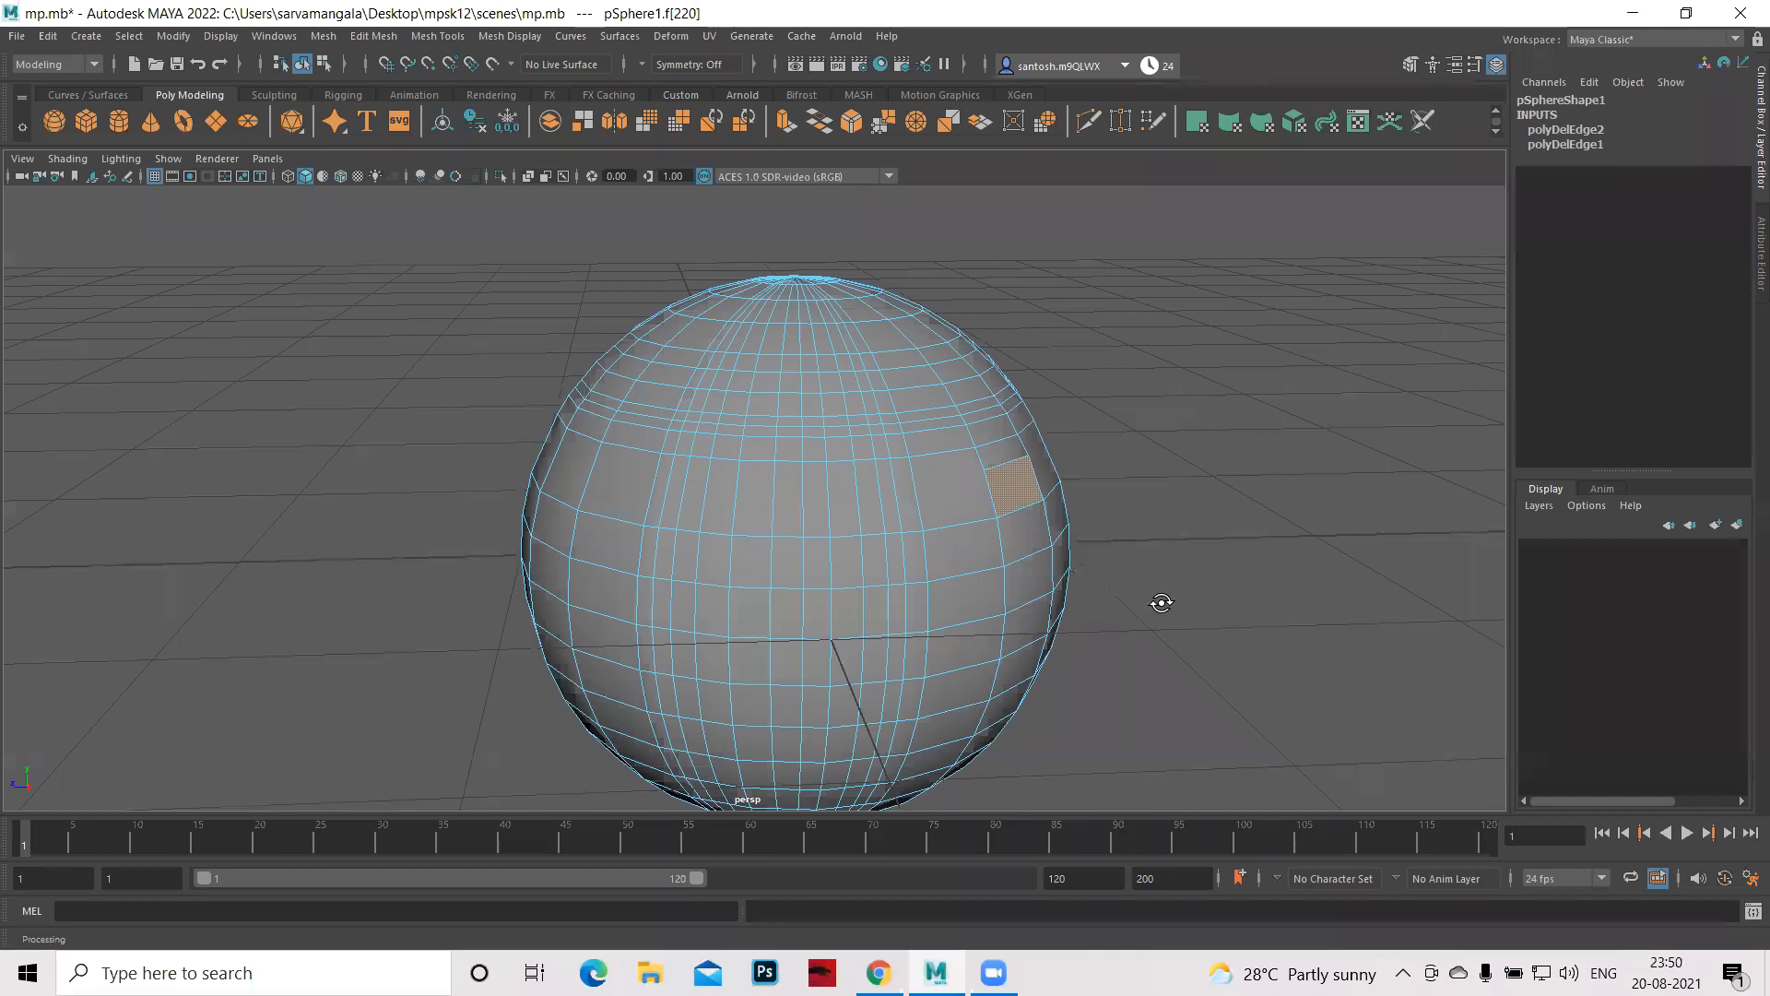
{"action": "key", "text": "ctrl+e"}
{"action": "left_click_drag", "start_coordinate": [1194, 572], "coordinate": [745, 488], "text": "alt"}
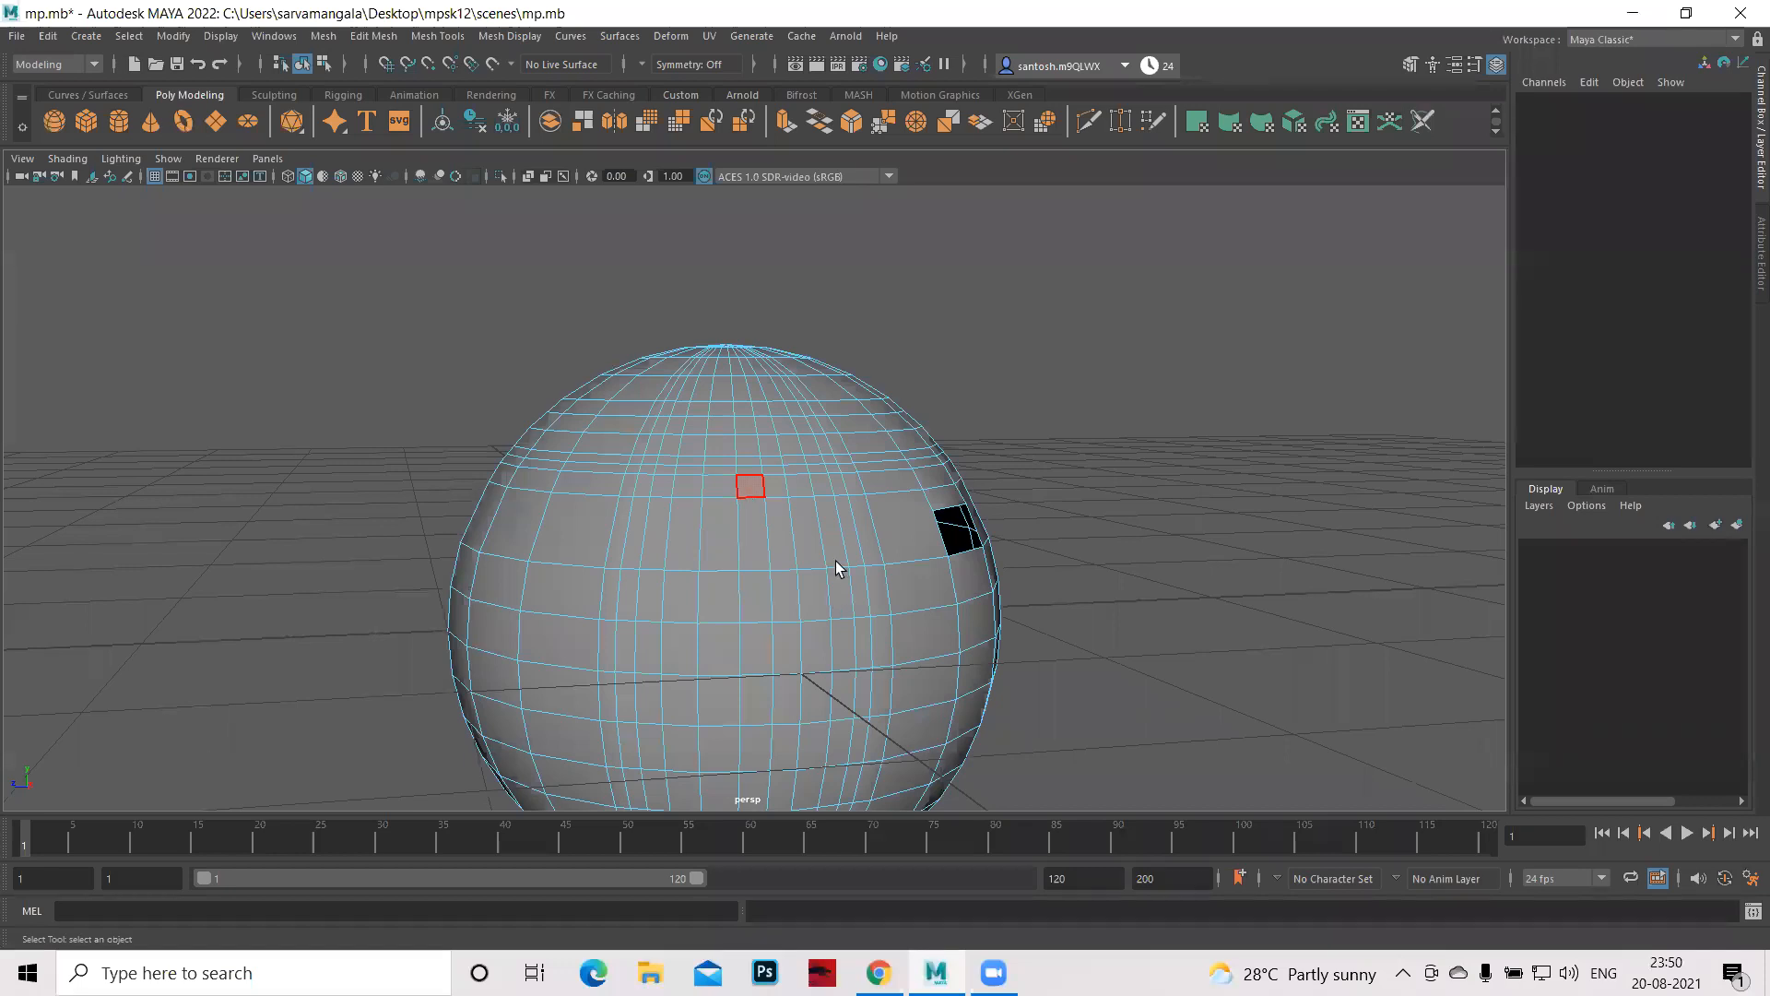
{"action": "key", "text": "F8"}
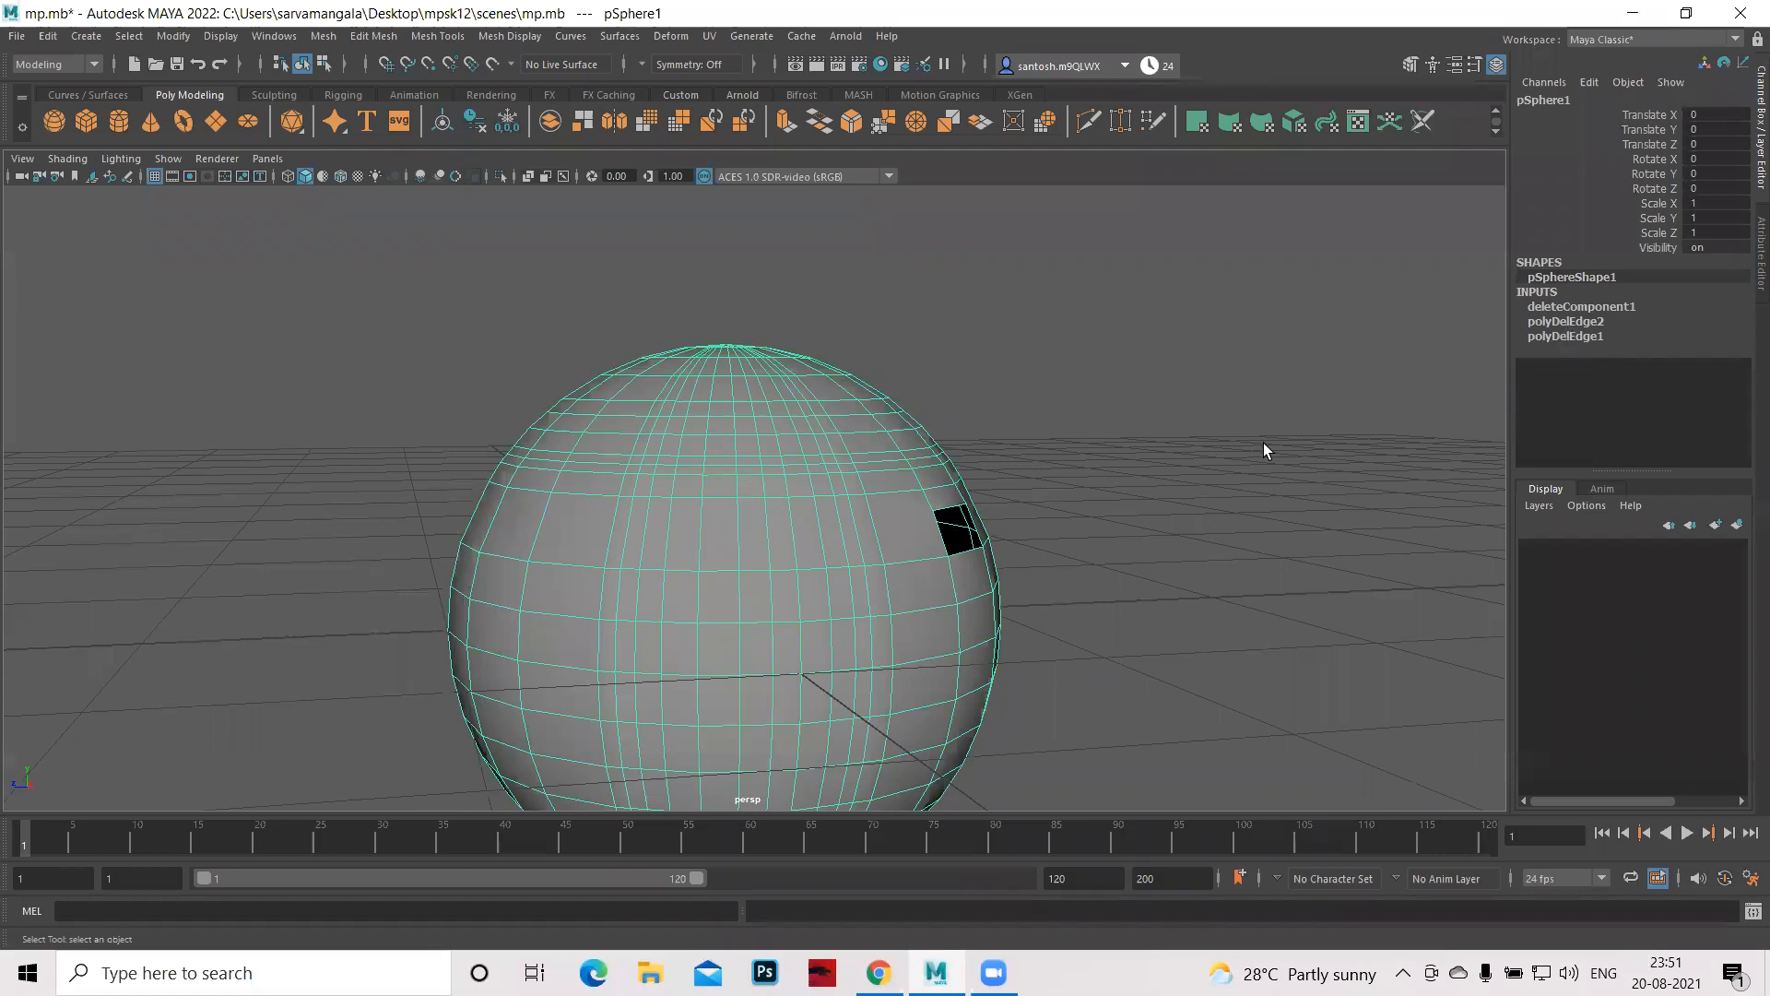
{"action": "key", "text": "alt+shift+d"}
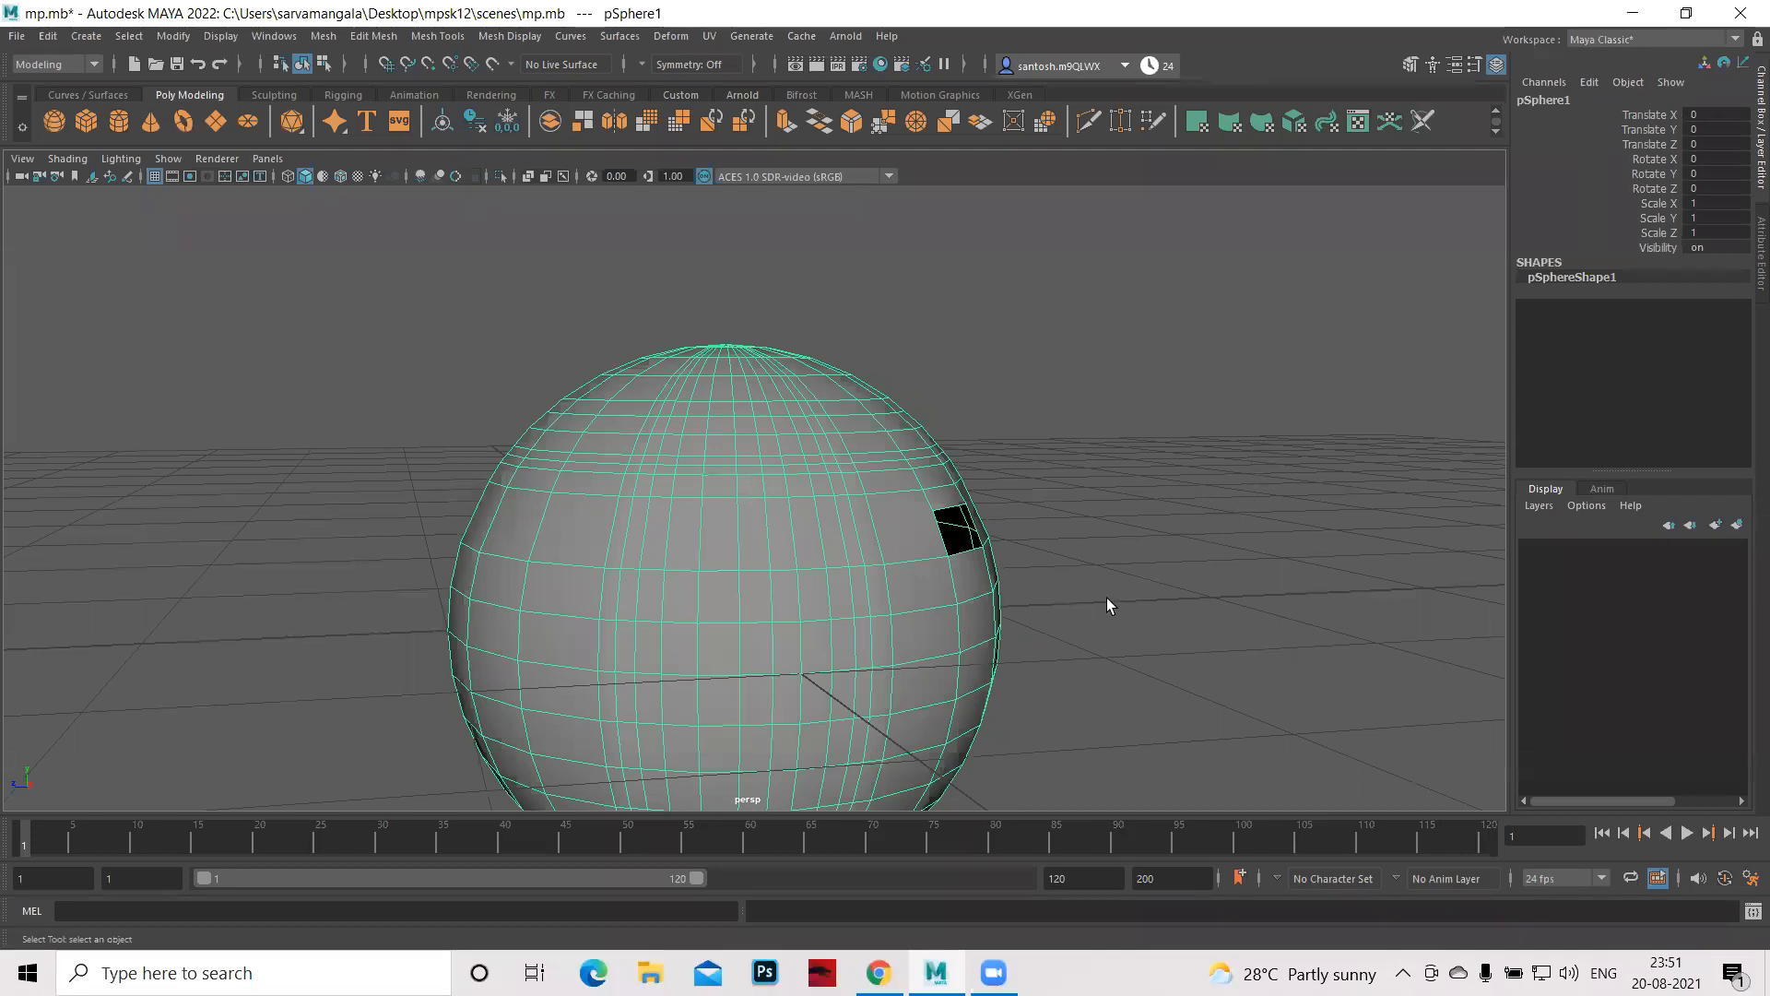
- In vertex mode, try merging to center the two vertices of the vertical edge nearest the hole, and undo the merge
{"action": "left_click_drag", "start_coordinate": [1106, 597], "coordinate": [1166, 653], "text": "alt"}
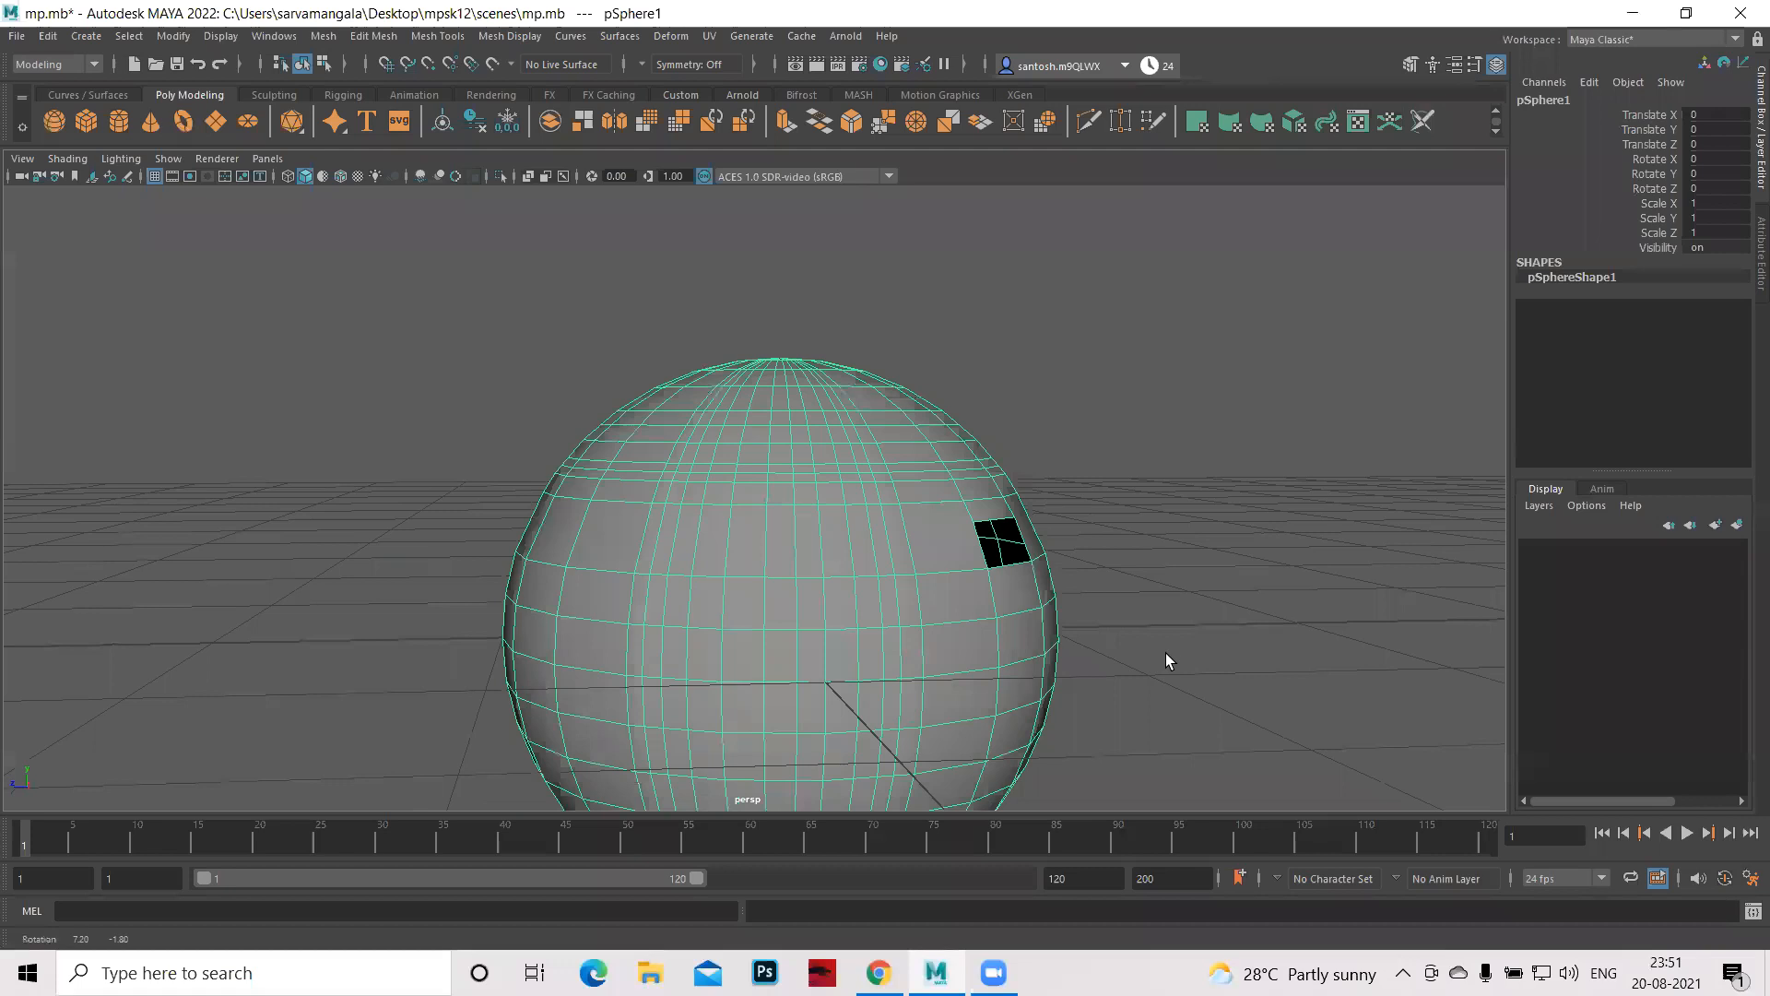
{"action": "left_click_drag", "start_coordinate": [1008, 607], "coordinate": [713, 417], "text": "alt"}
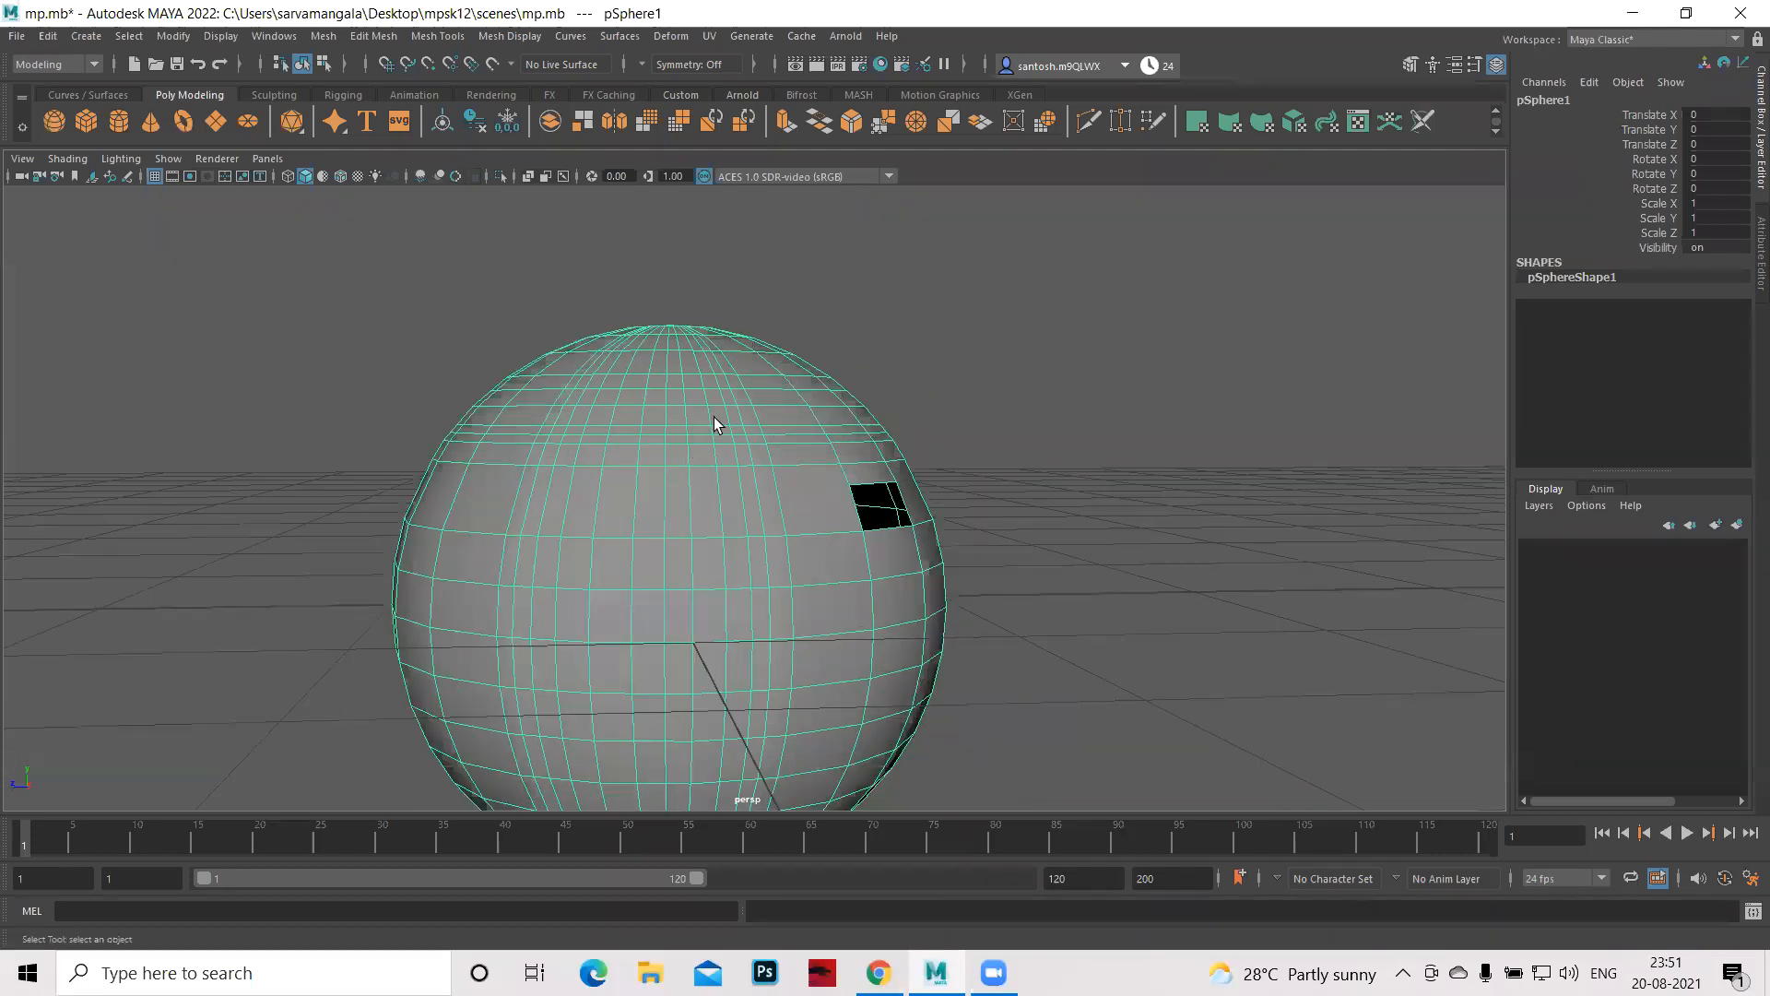
{"action": "right_click", "coordinate": [714, 418]}
{"action": "right_click_drag", "start_coordinate": [762, 435], "coordinate": [678, 437]}
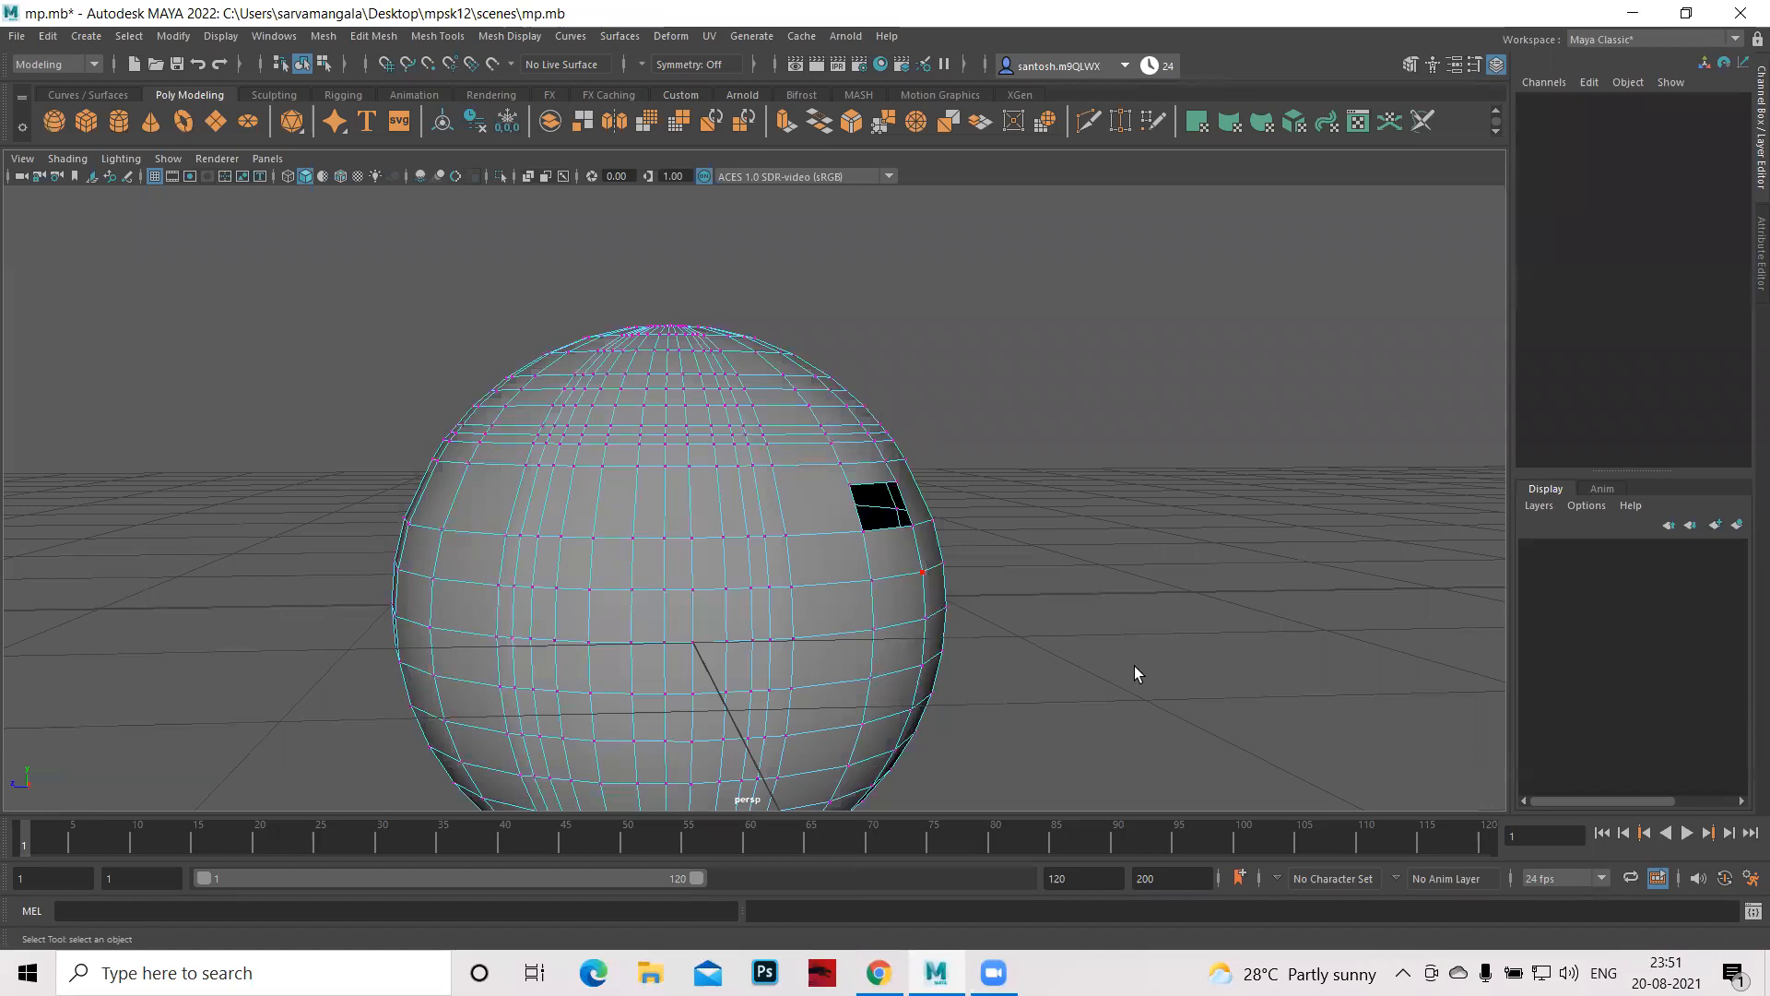
{"action": "left_click_drag", "start_coordinate": [1041, 616], "coordinate": [1139, 670], "text": "alt"}
{"action": "scroll", "coordinate": [857, 308], "scroll_direction": "up", "scroll_amount": 4}
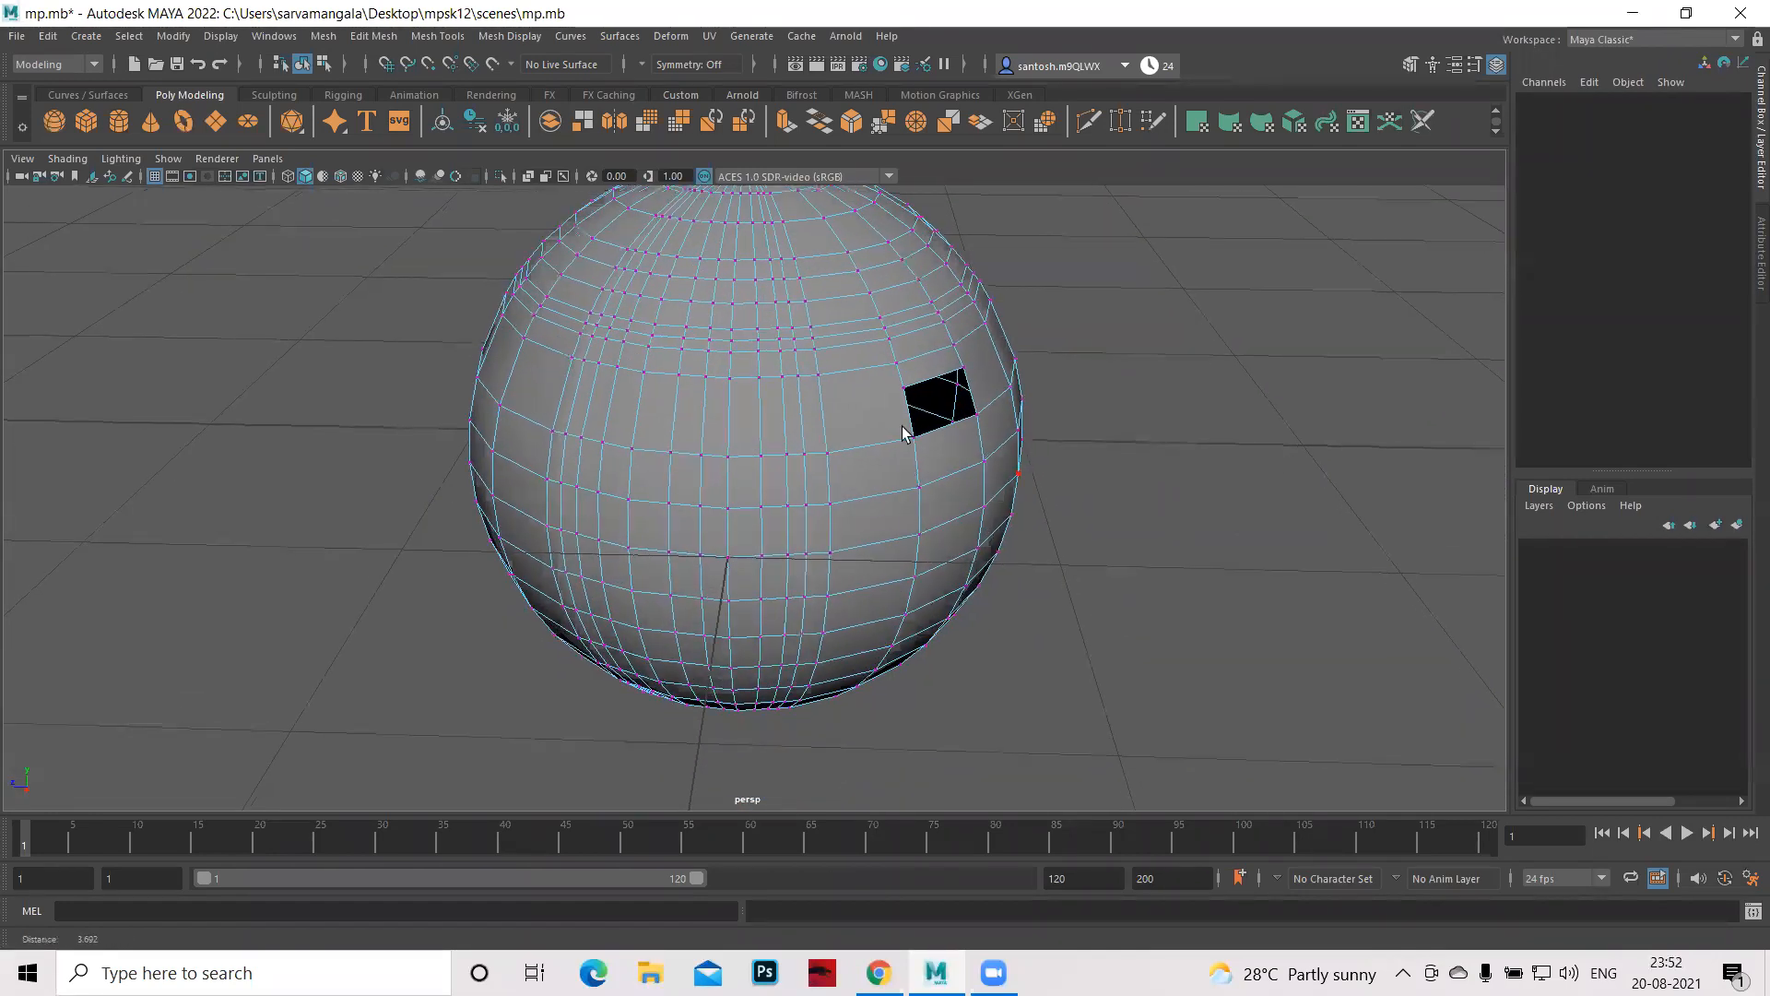
{"action": "scroll", "coordinate": [858, 302], "scroll_direction": "up", "scroll_amount": 5}
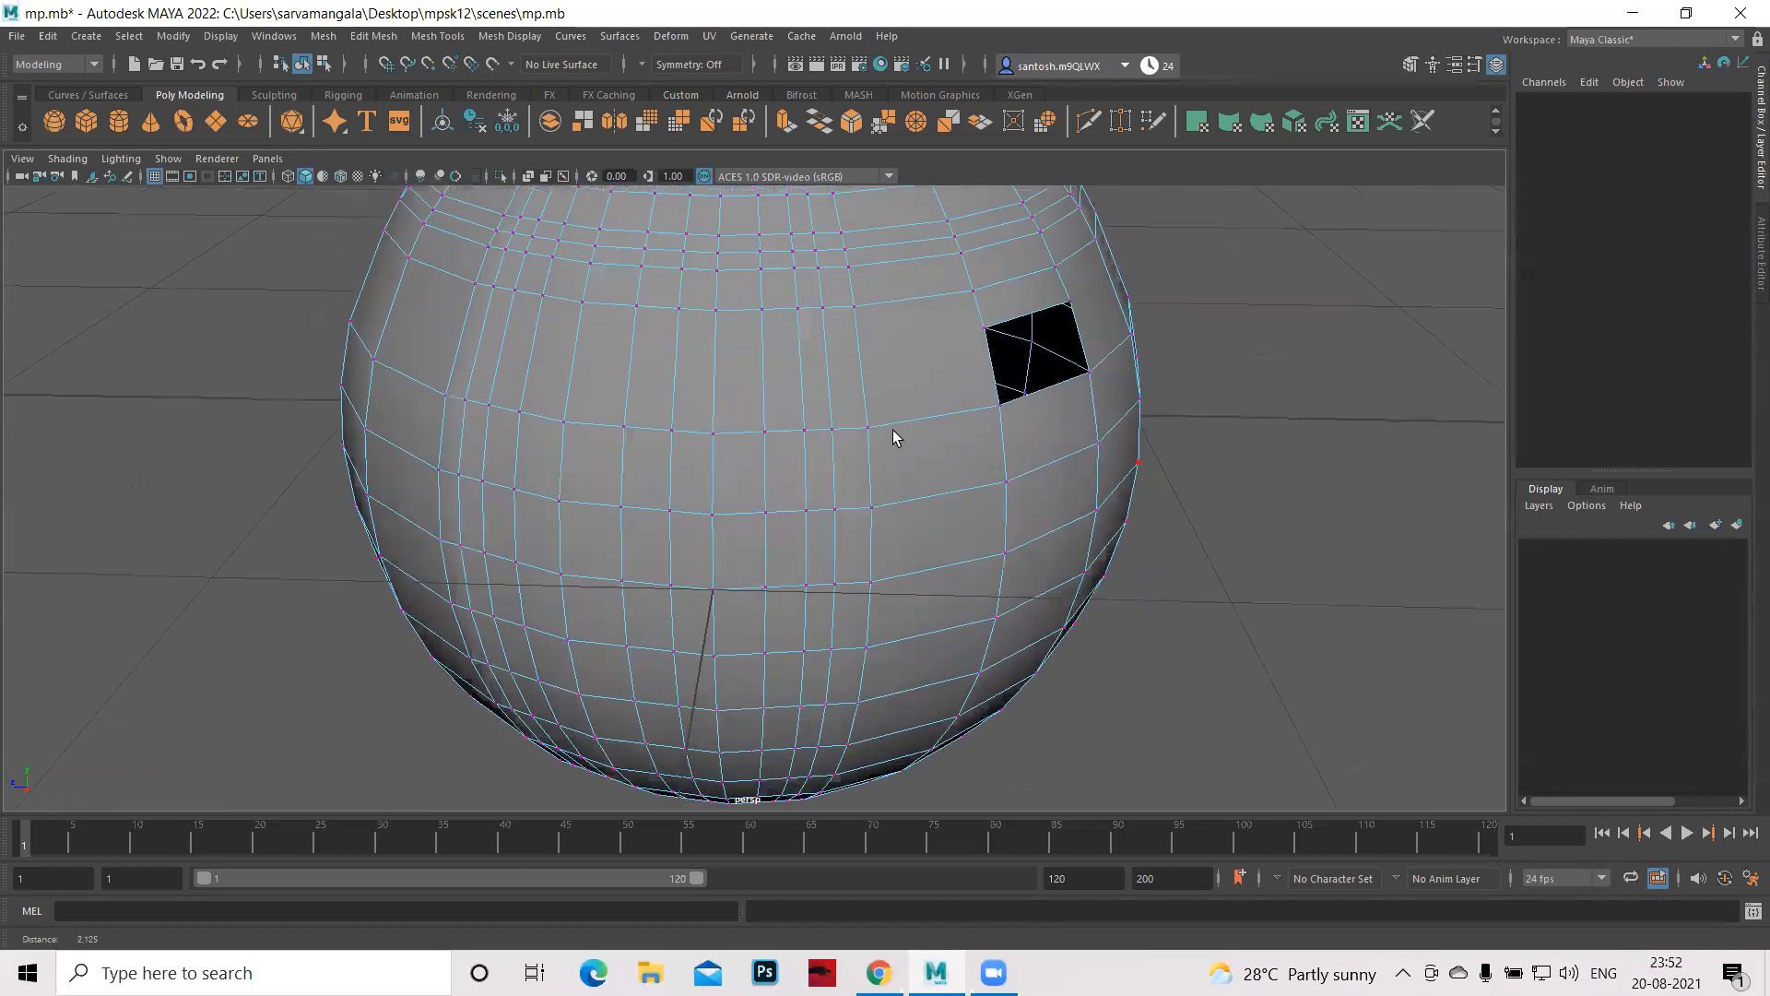
{"action": "left_click", "coordinate": [871, 426]}
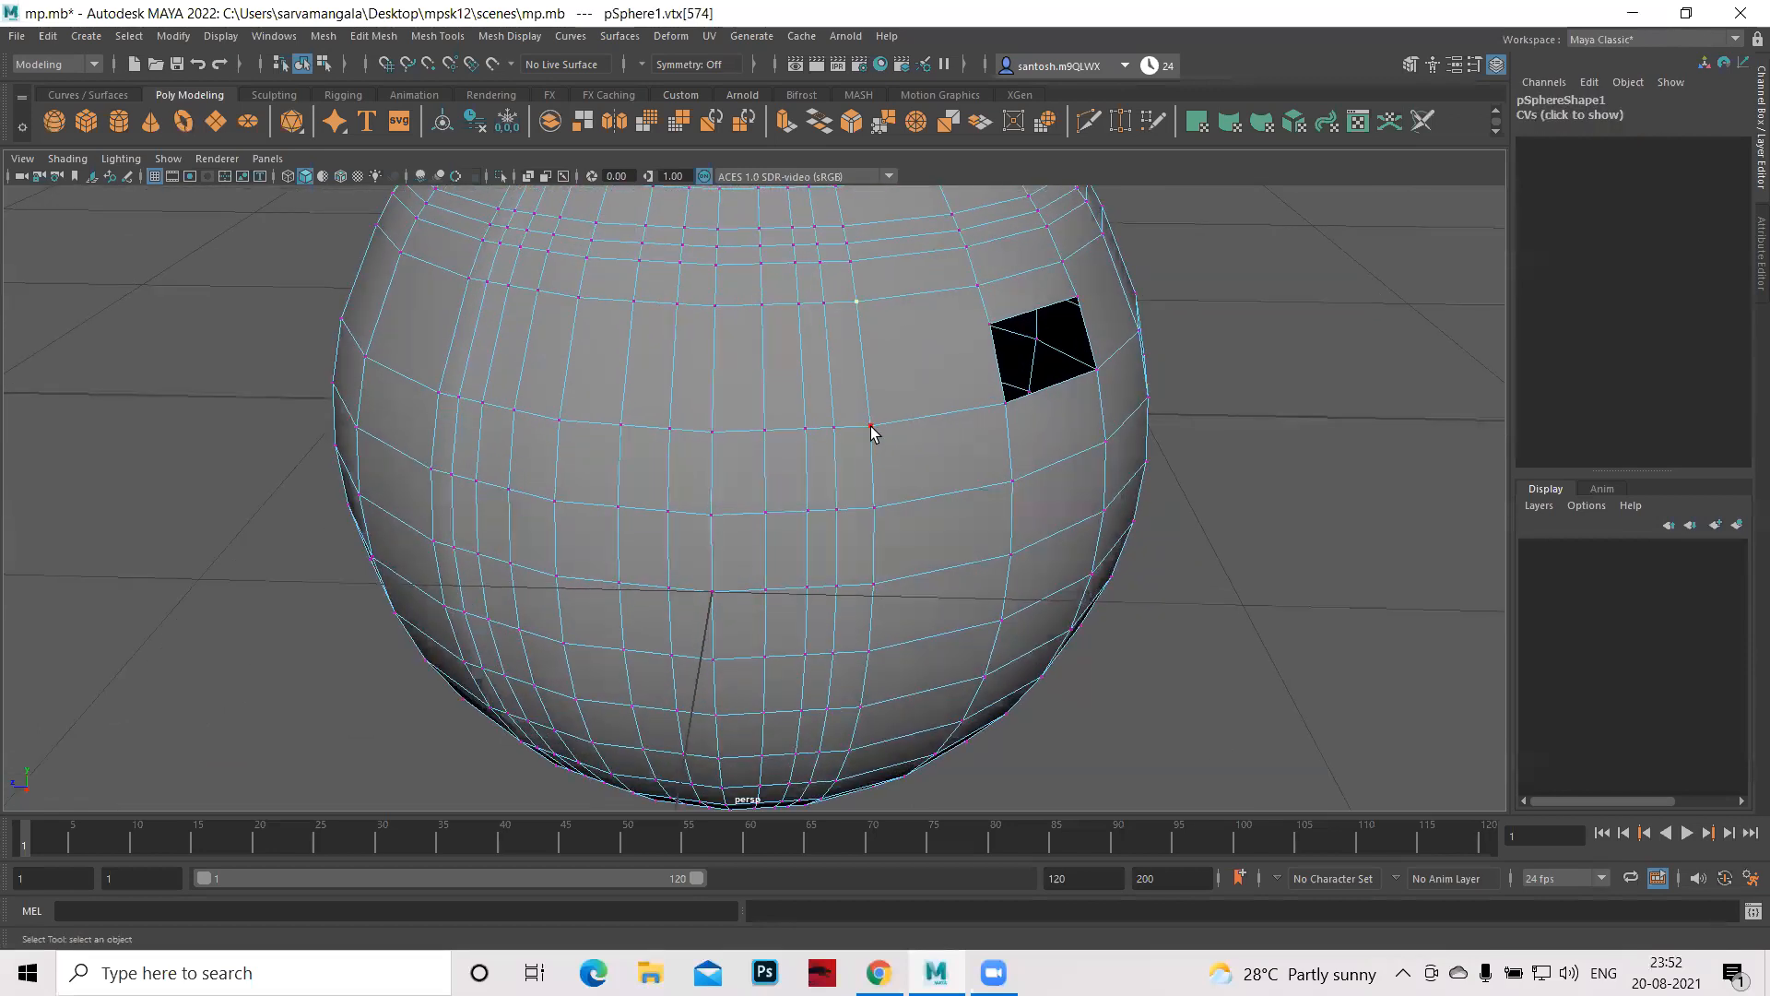
{"action": "left_click", "coordinate": [870, 426], "text": "shift"}
{"action": "right_click_drag", "start_coordinate": [907, 391], "coordinate": [918, 346], "text": "shift"}
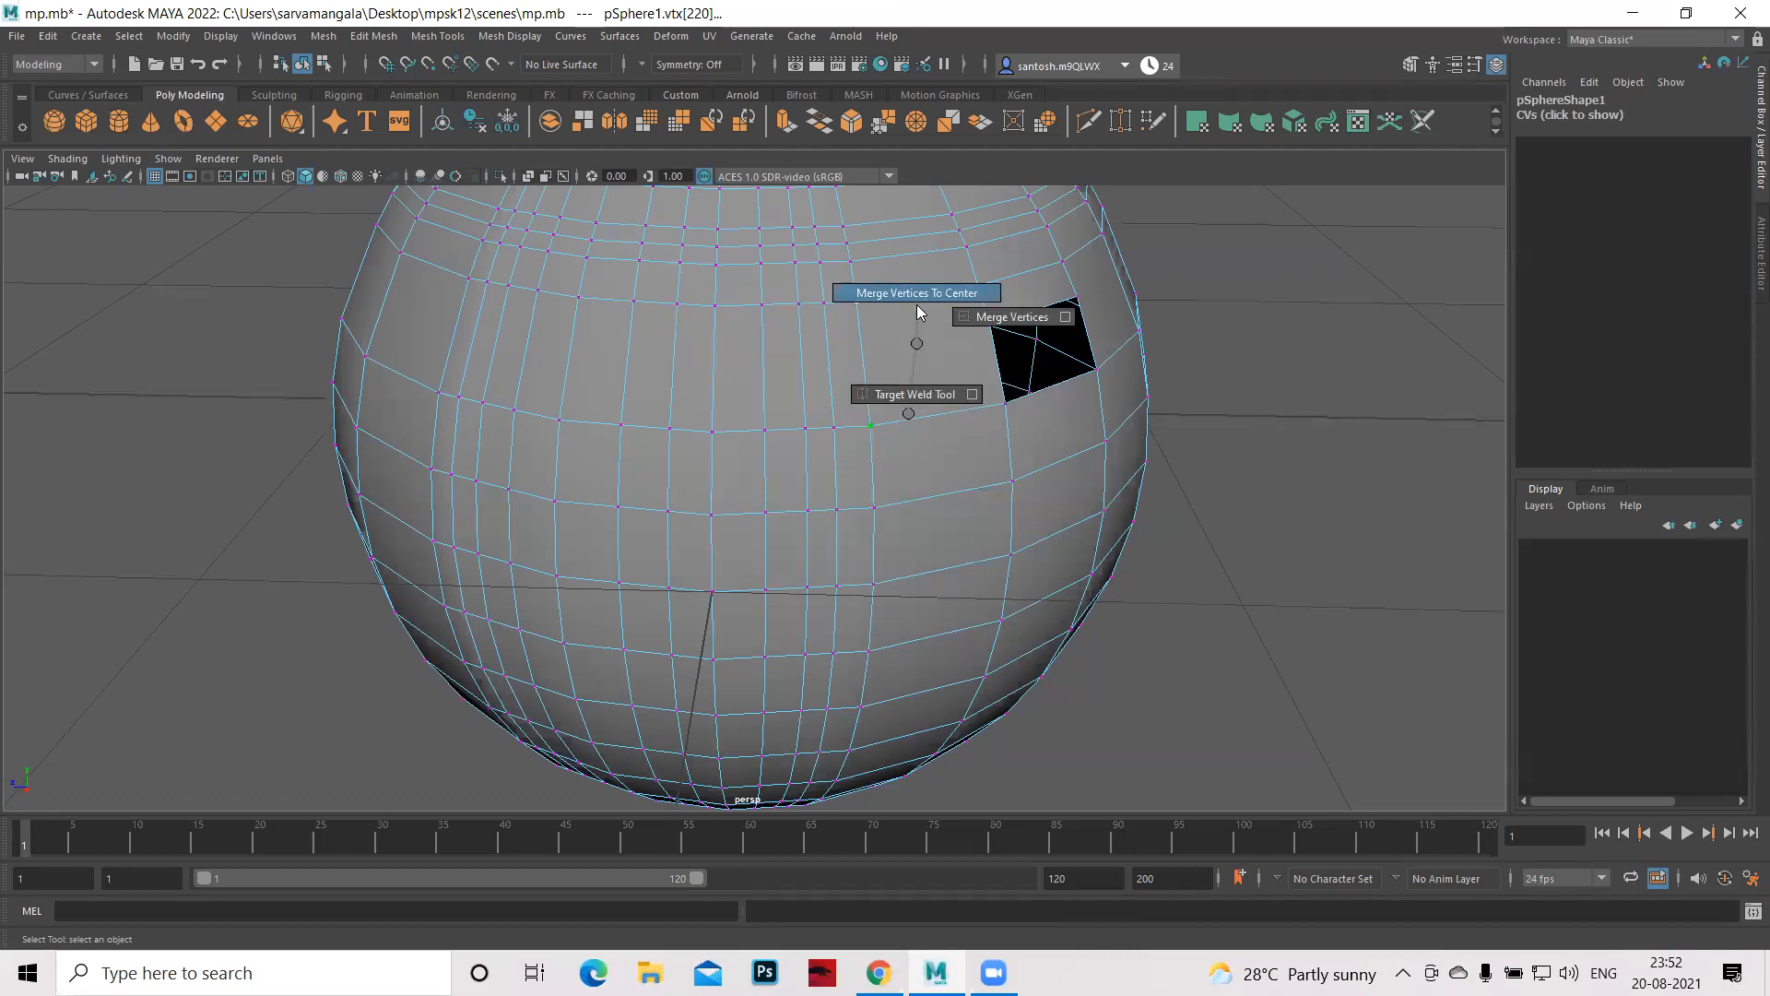
{"action": "right_click_drag", "start_coordinate": [917, 294], "coordinate": [917, 293], "text": "shift"}
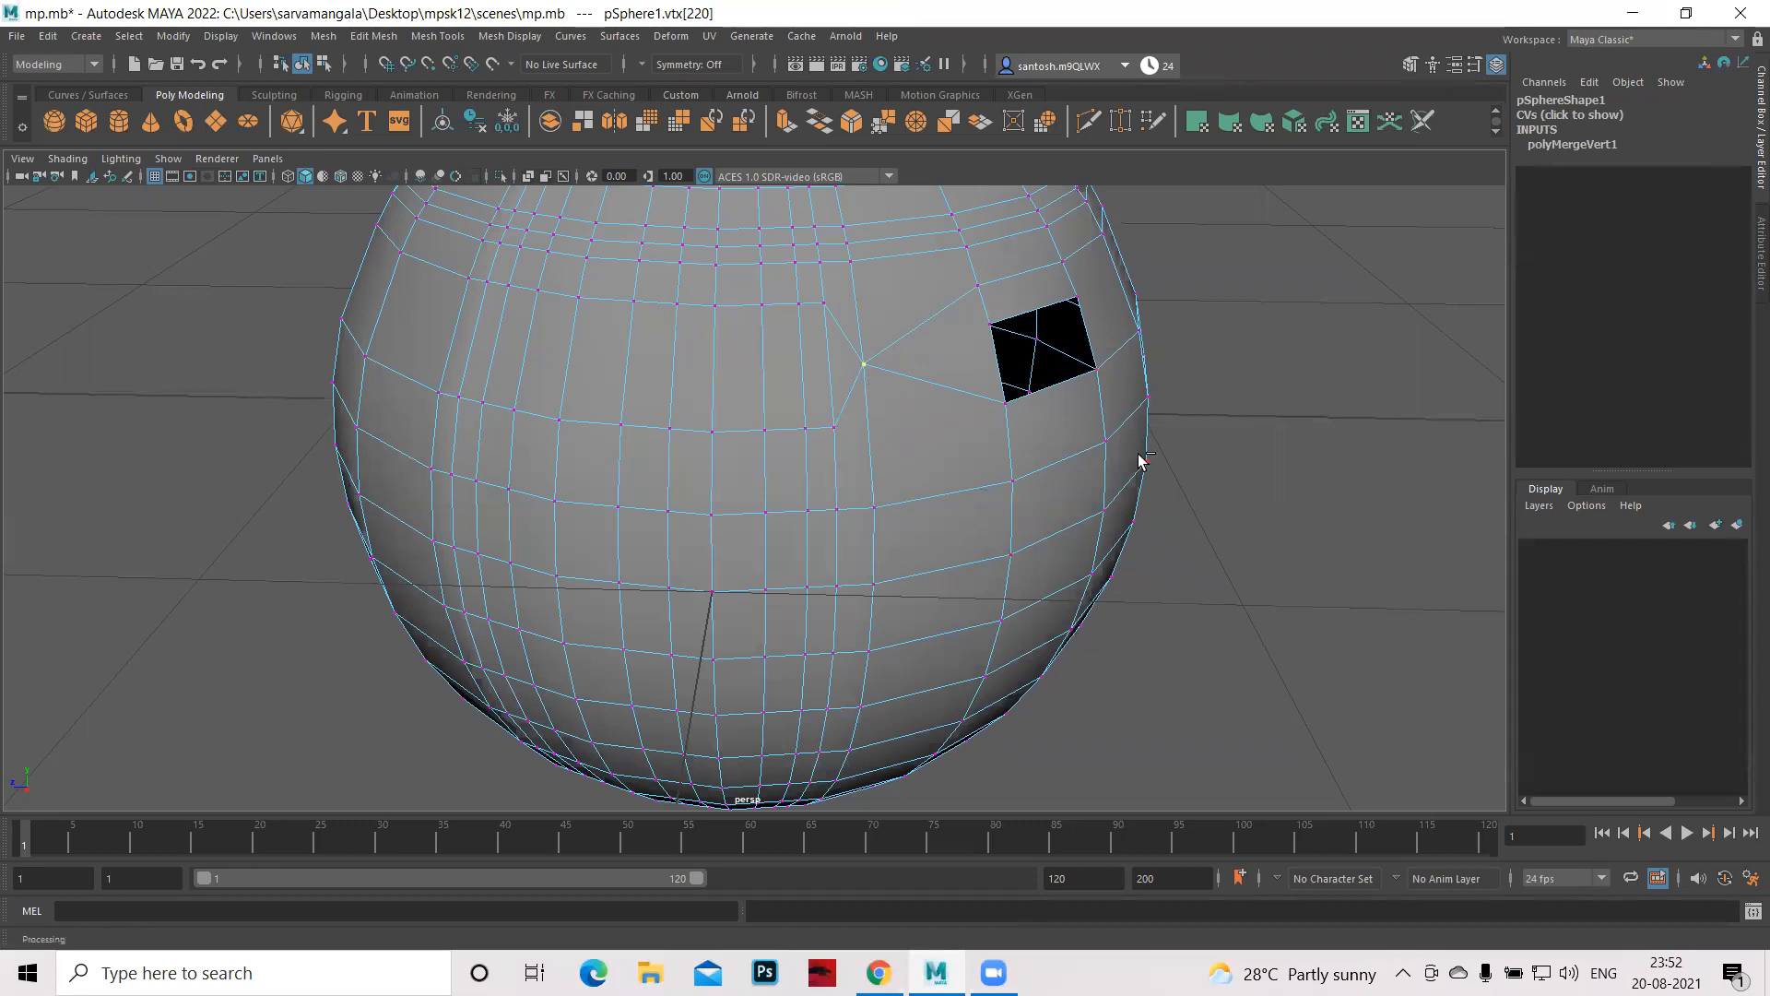
{"action": "key", "text": "ctrl+z"}
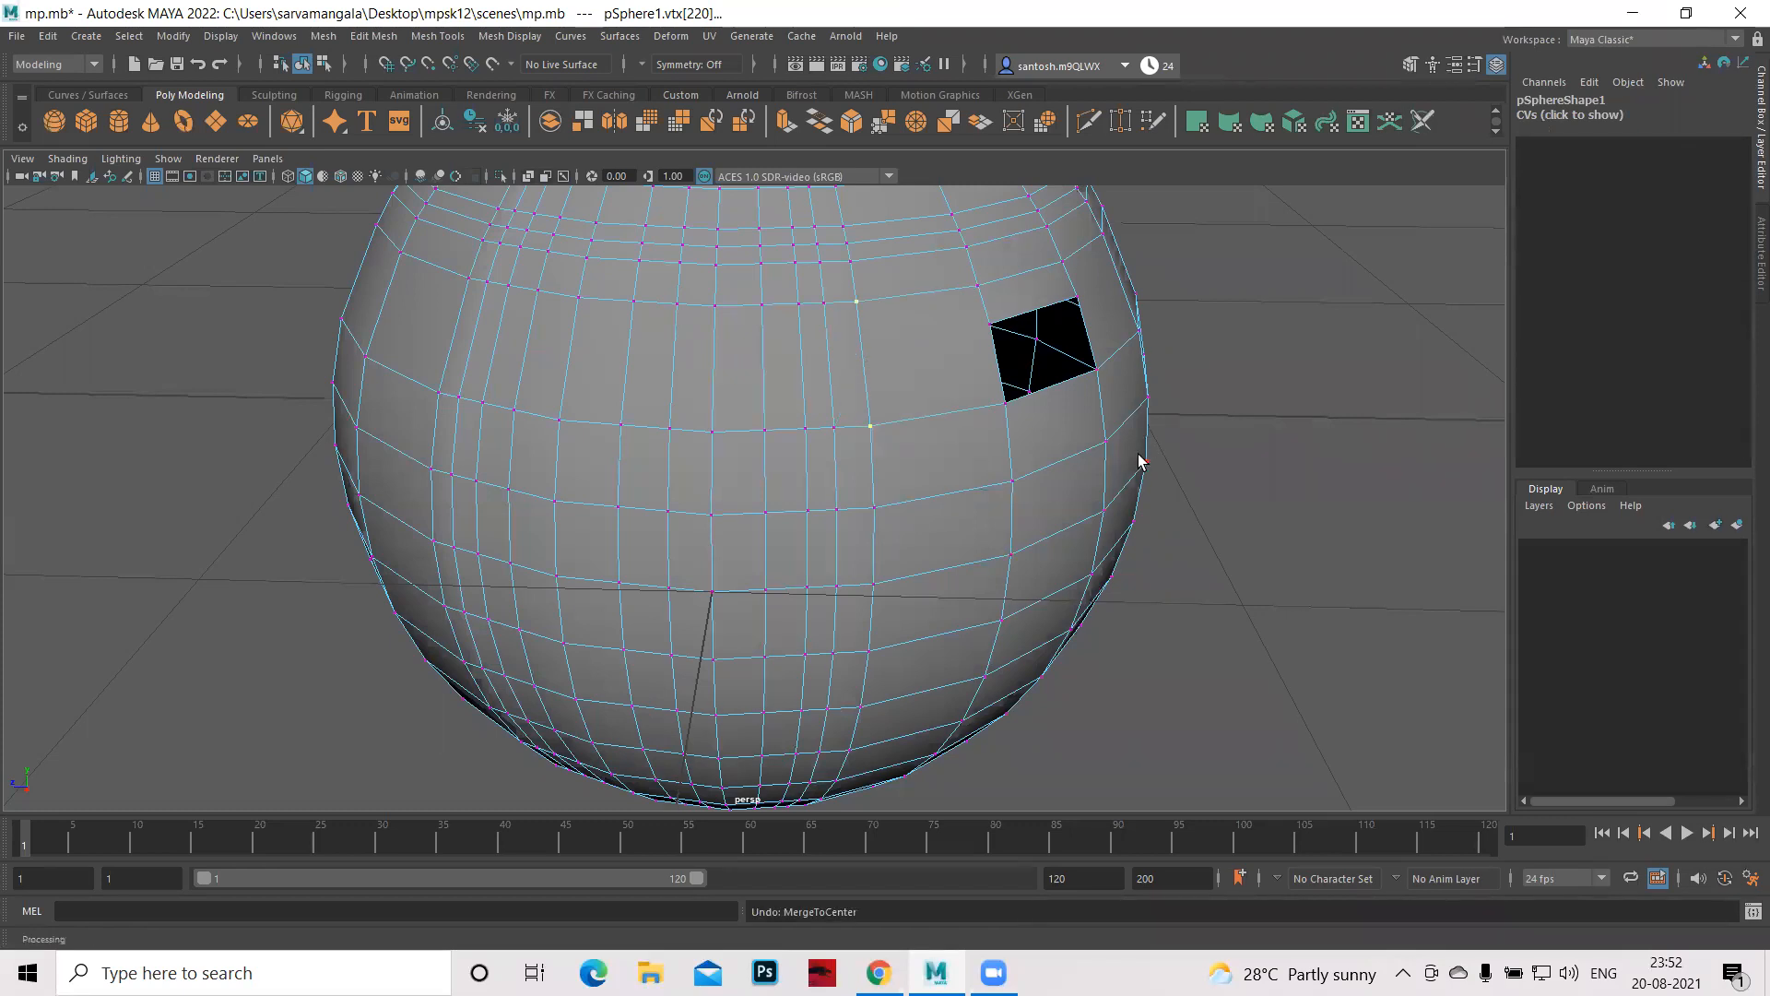
{"action": "left_click", "coordinate": [1290, 456]}
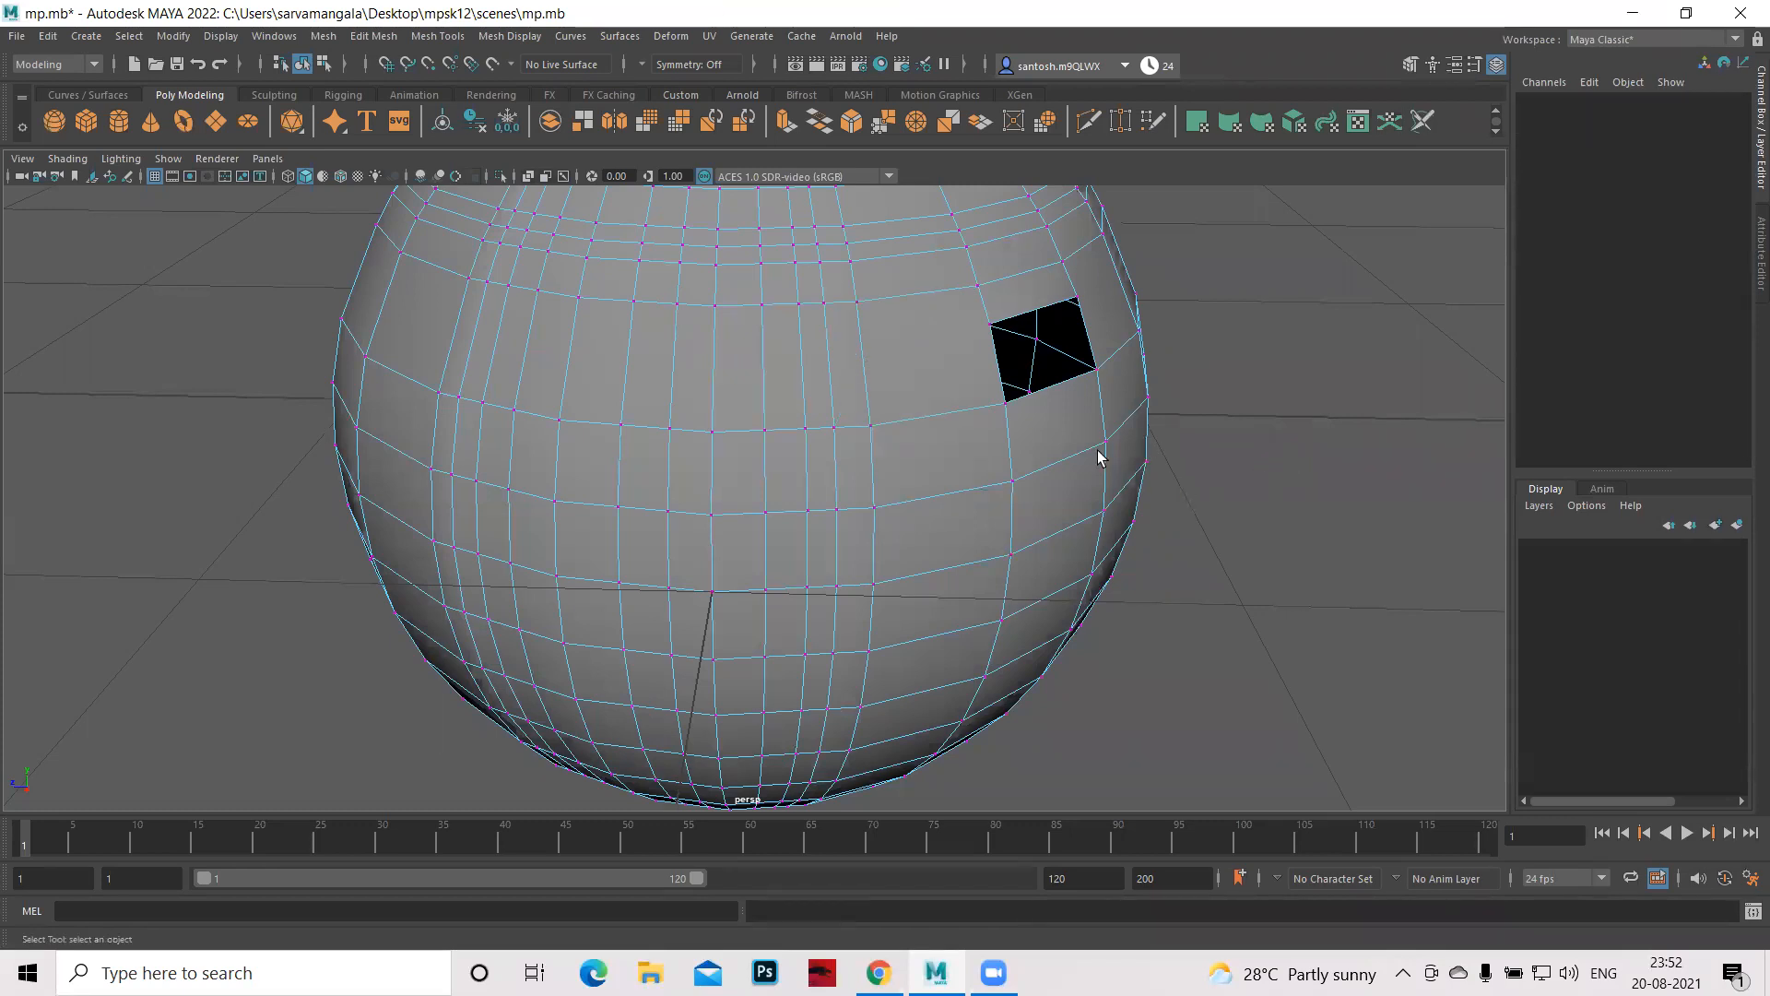
- Repeat Merge Vertices To Center on the same vertex pair beside the hole and undo it
{"action": "left_click", "coordinate": [859, 305]}
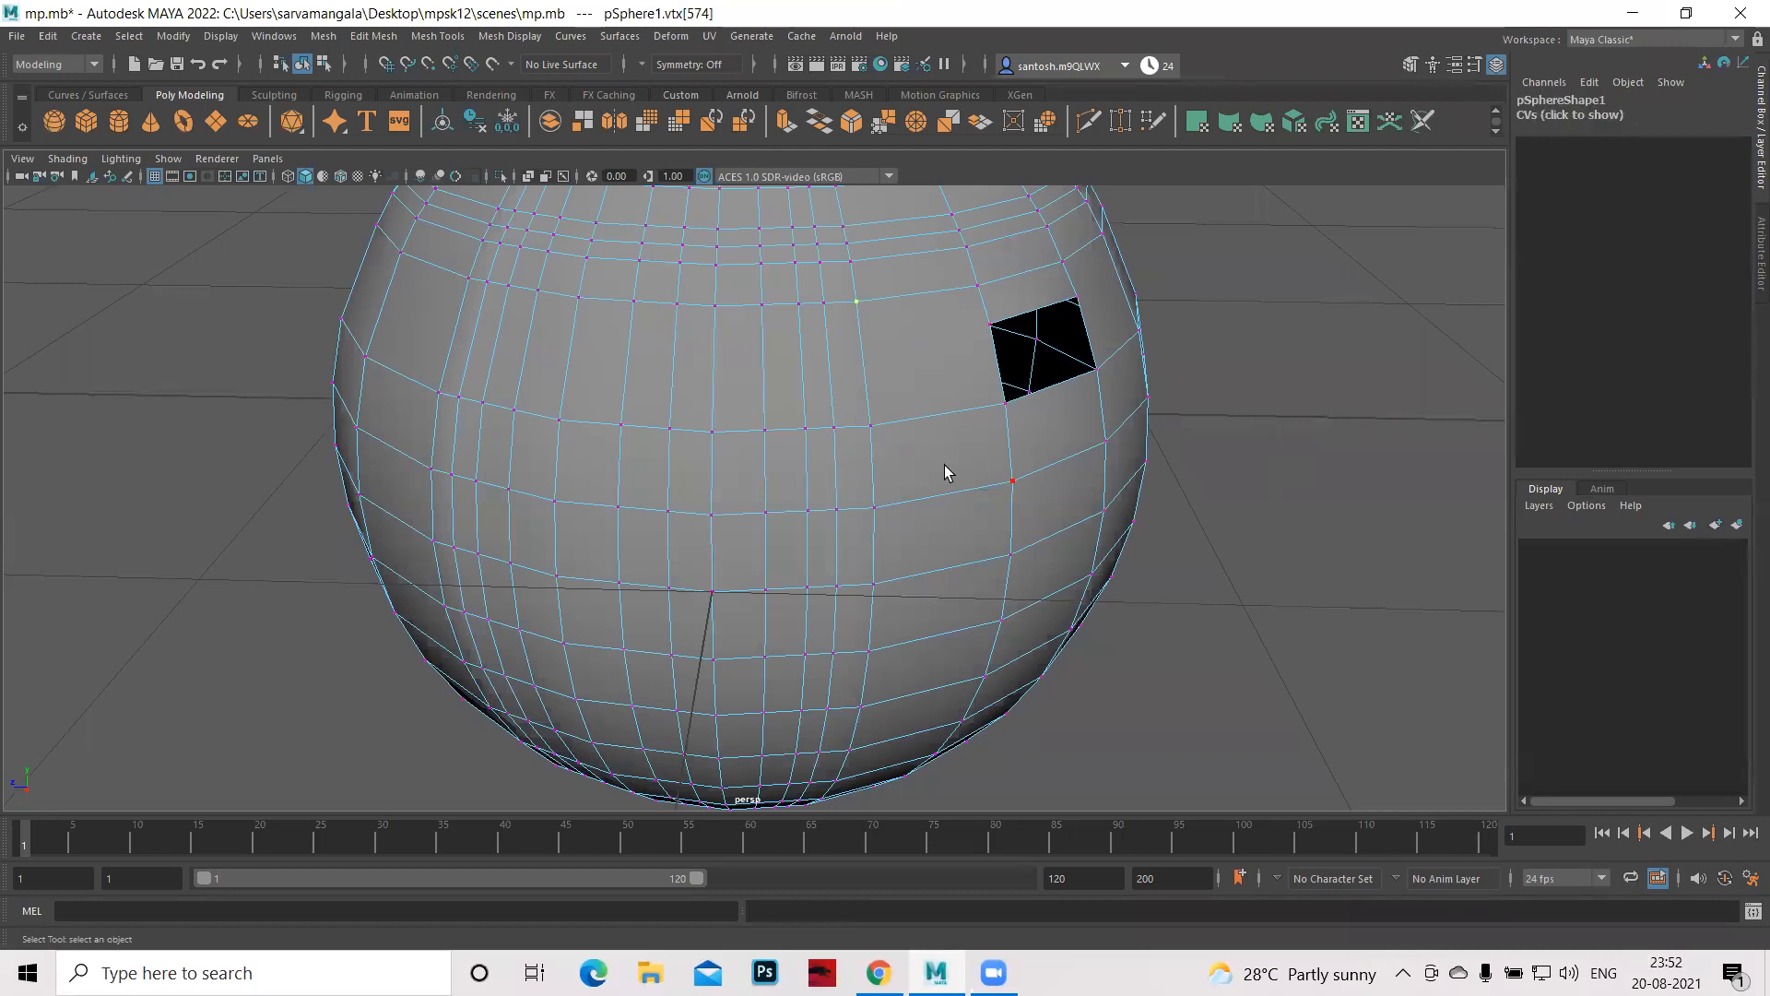
{"action": "left_click", "coordinate": [872, 427]}
{"action": "left_click", "coordinate": [857, 302], "text": "shift"}
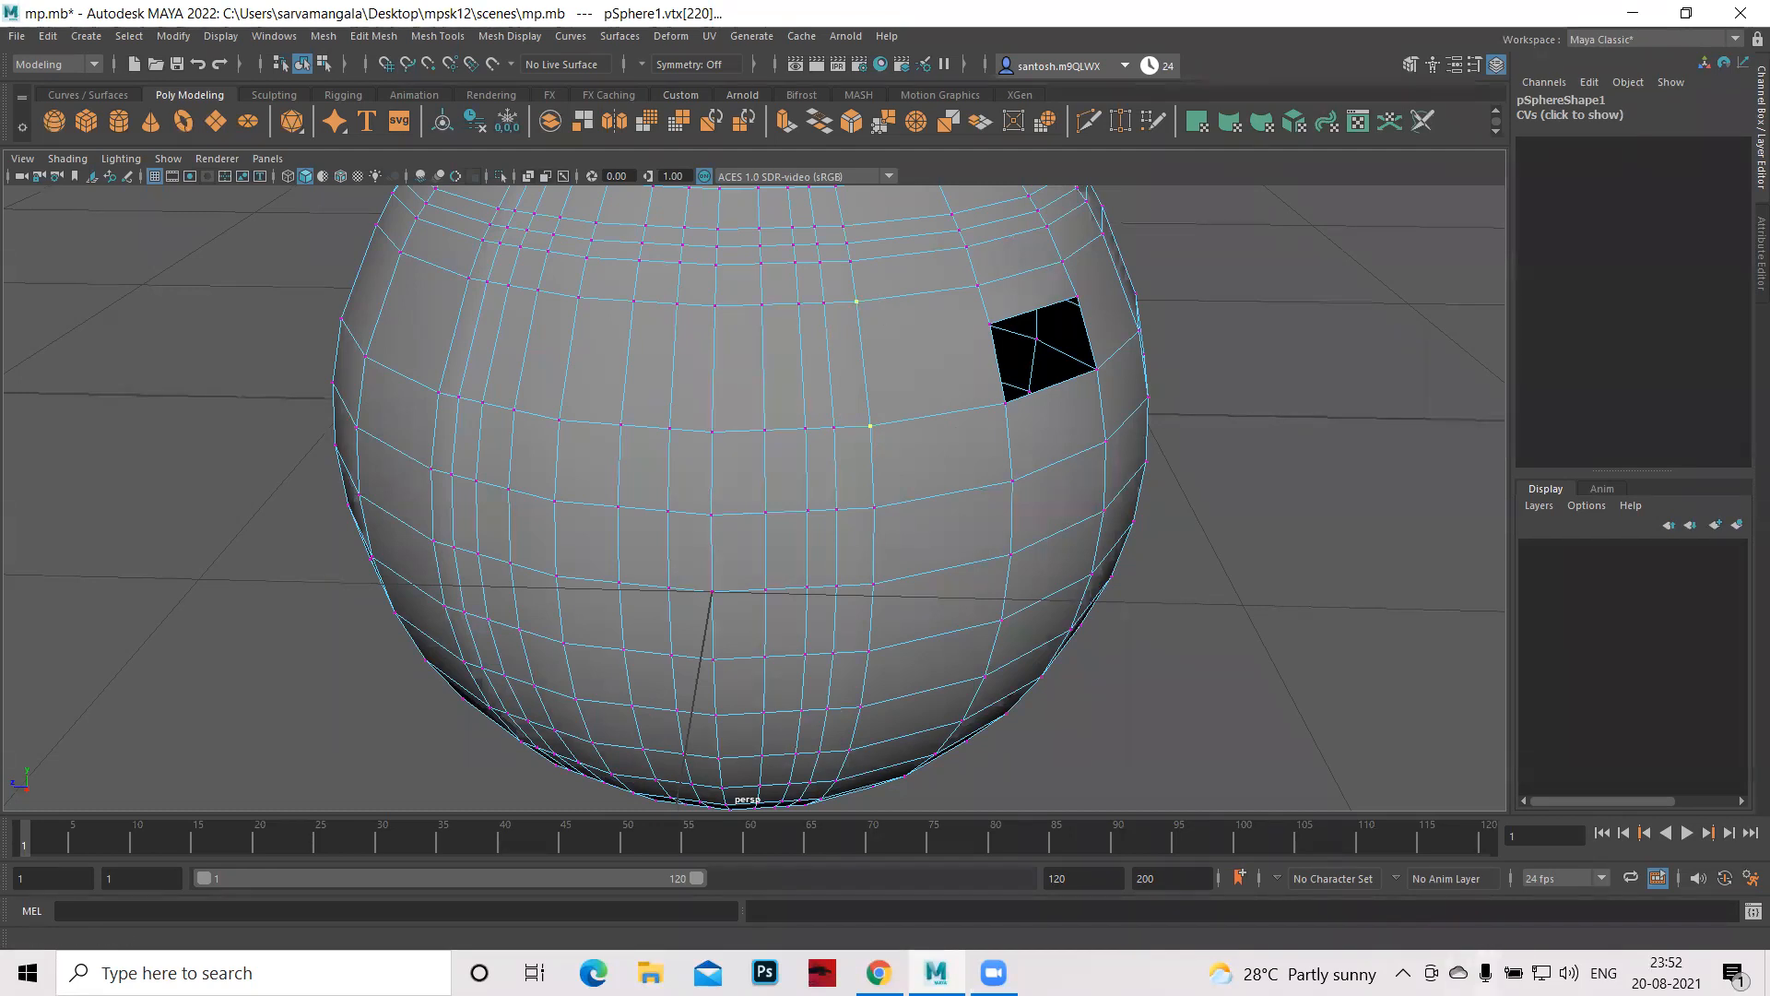
{"action": "right_click", "coordinate": [937, 373], "text": "shift"}
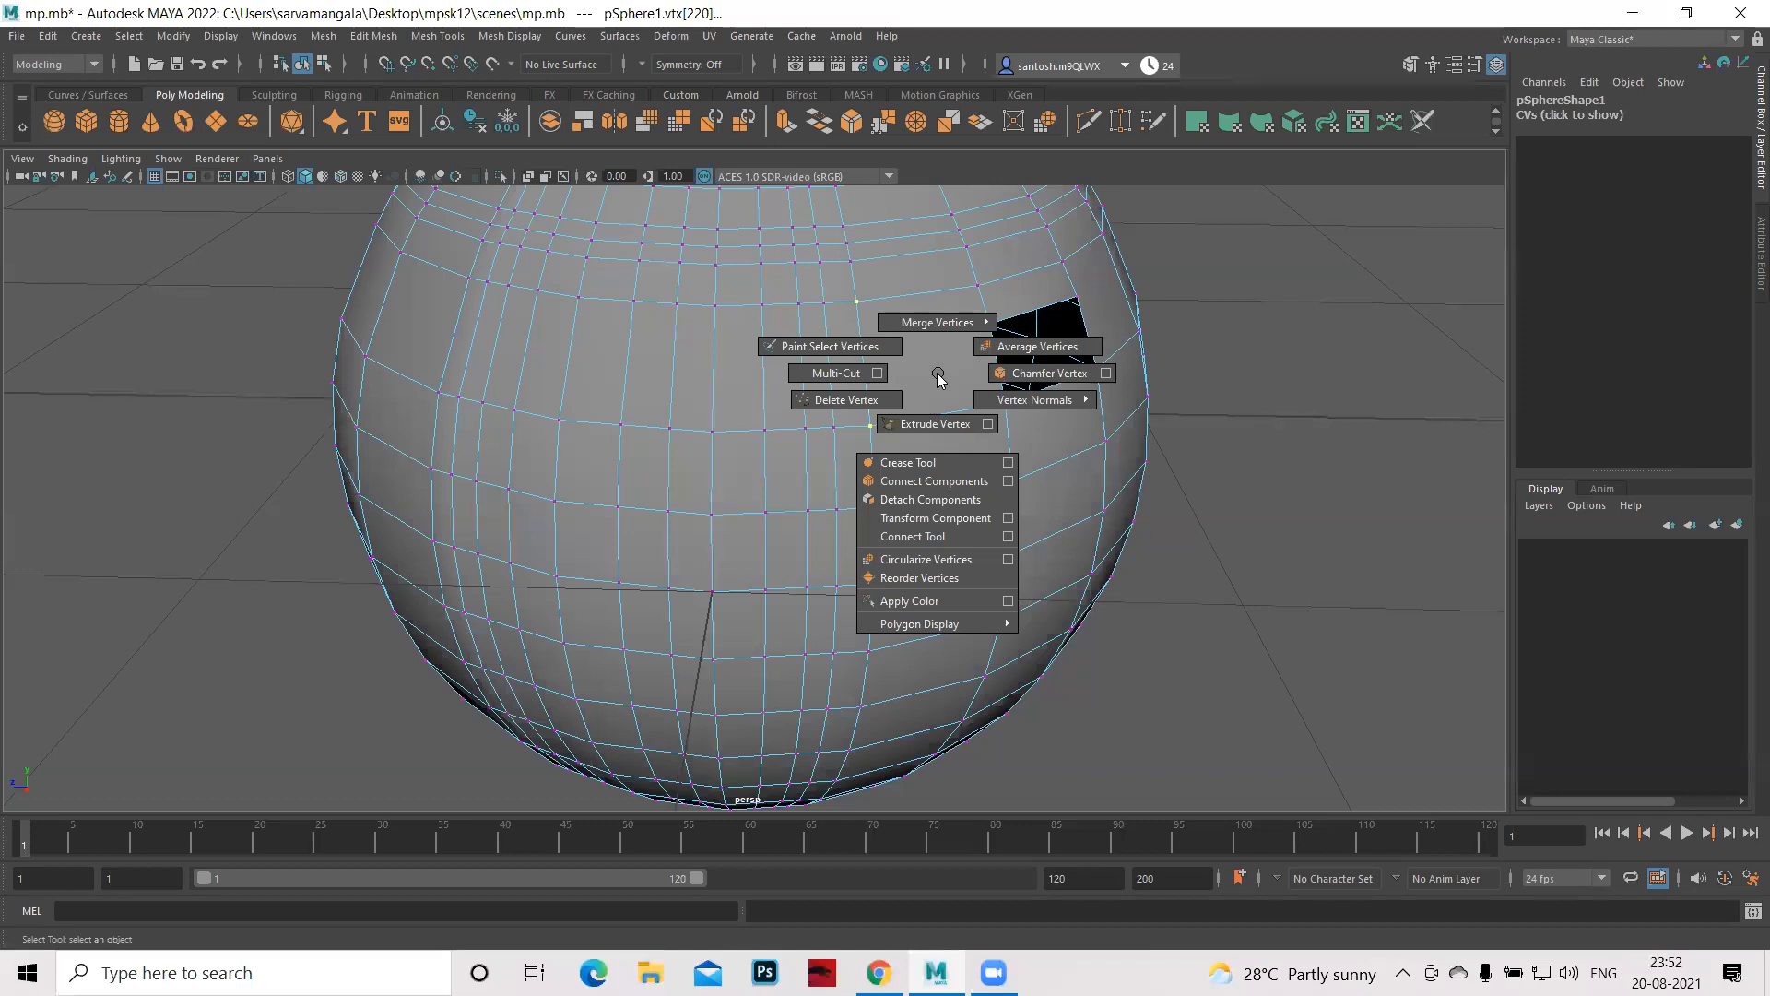
{"action": "mouse_move", "coordinate": [936, 323]}
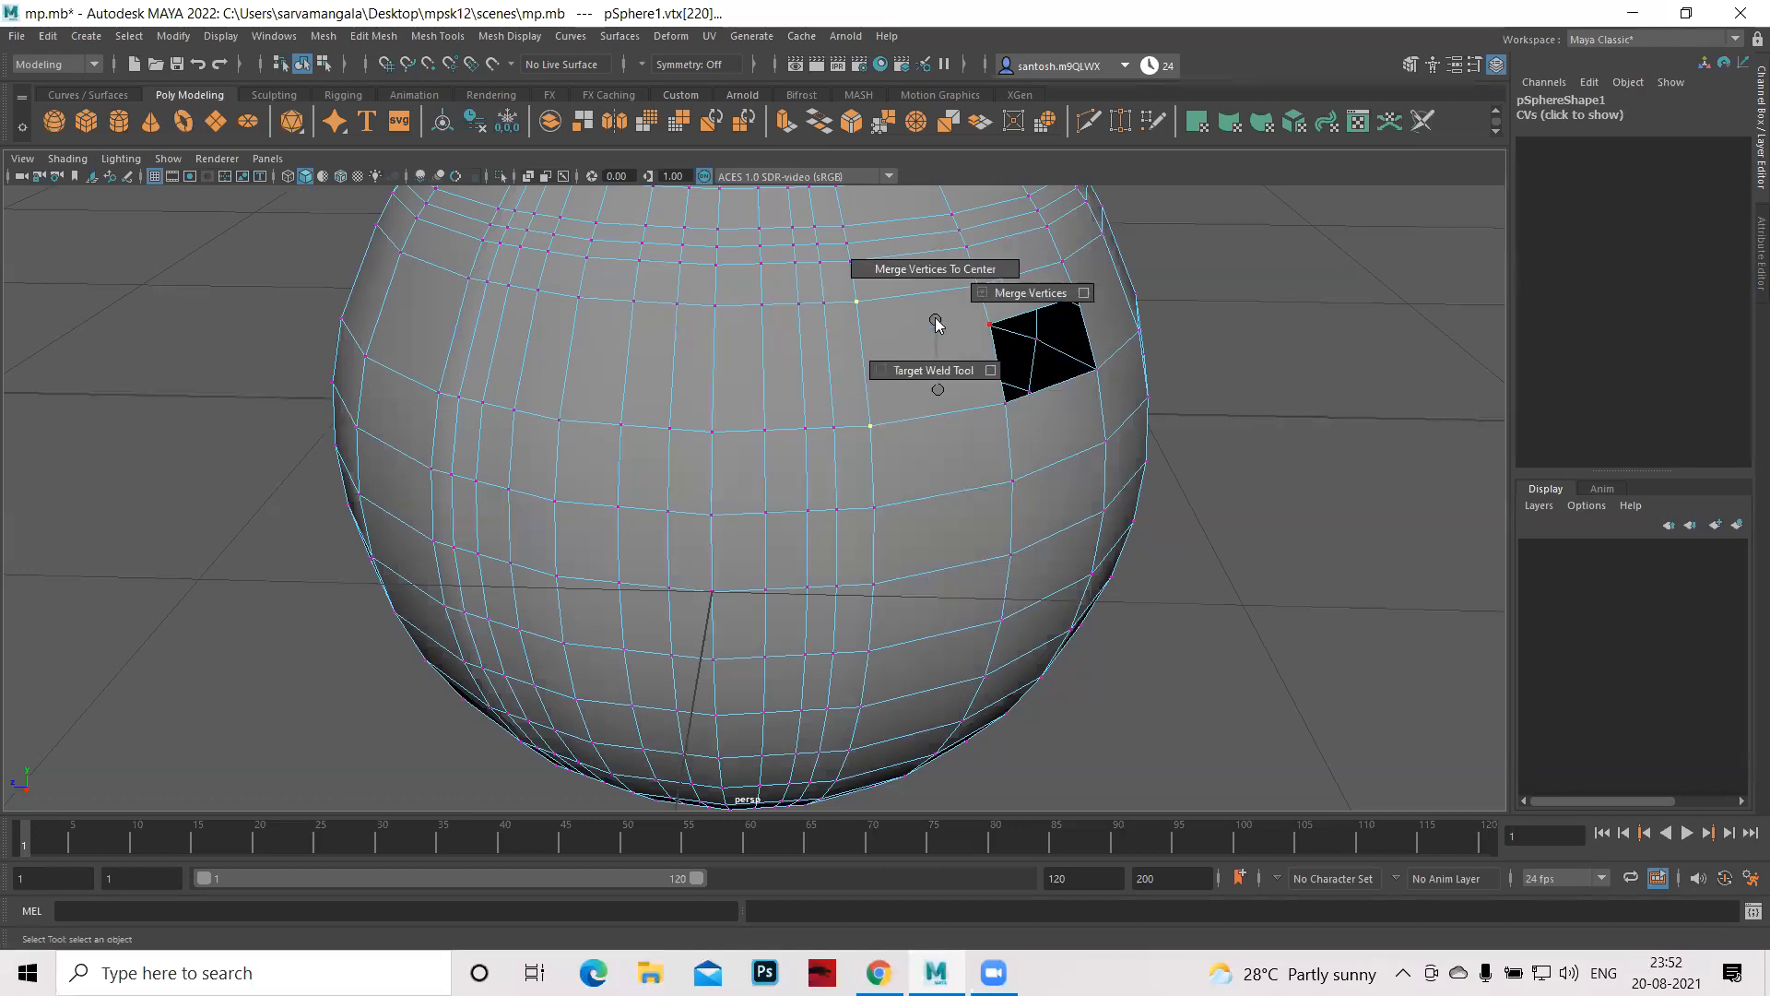
{"action": "left_click", "coordinate": [934, 270]}
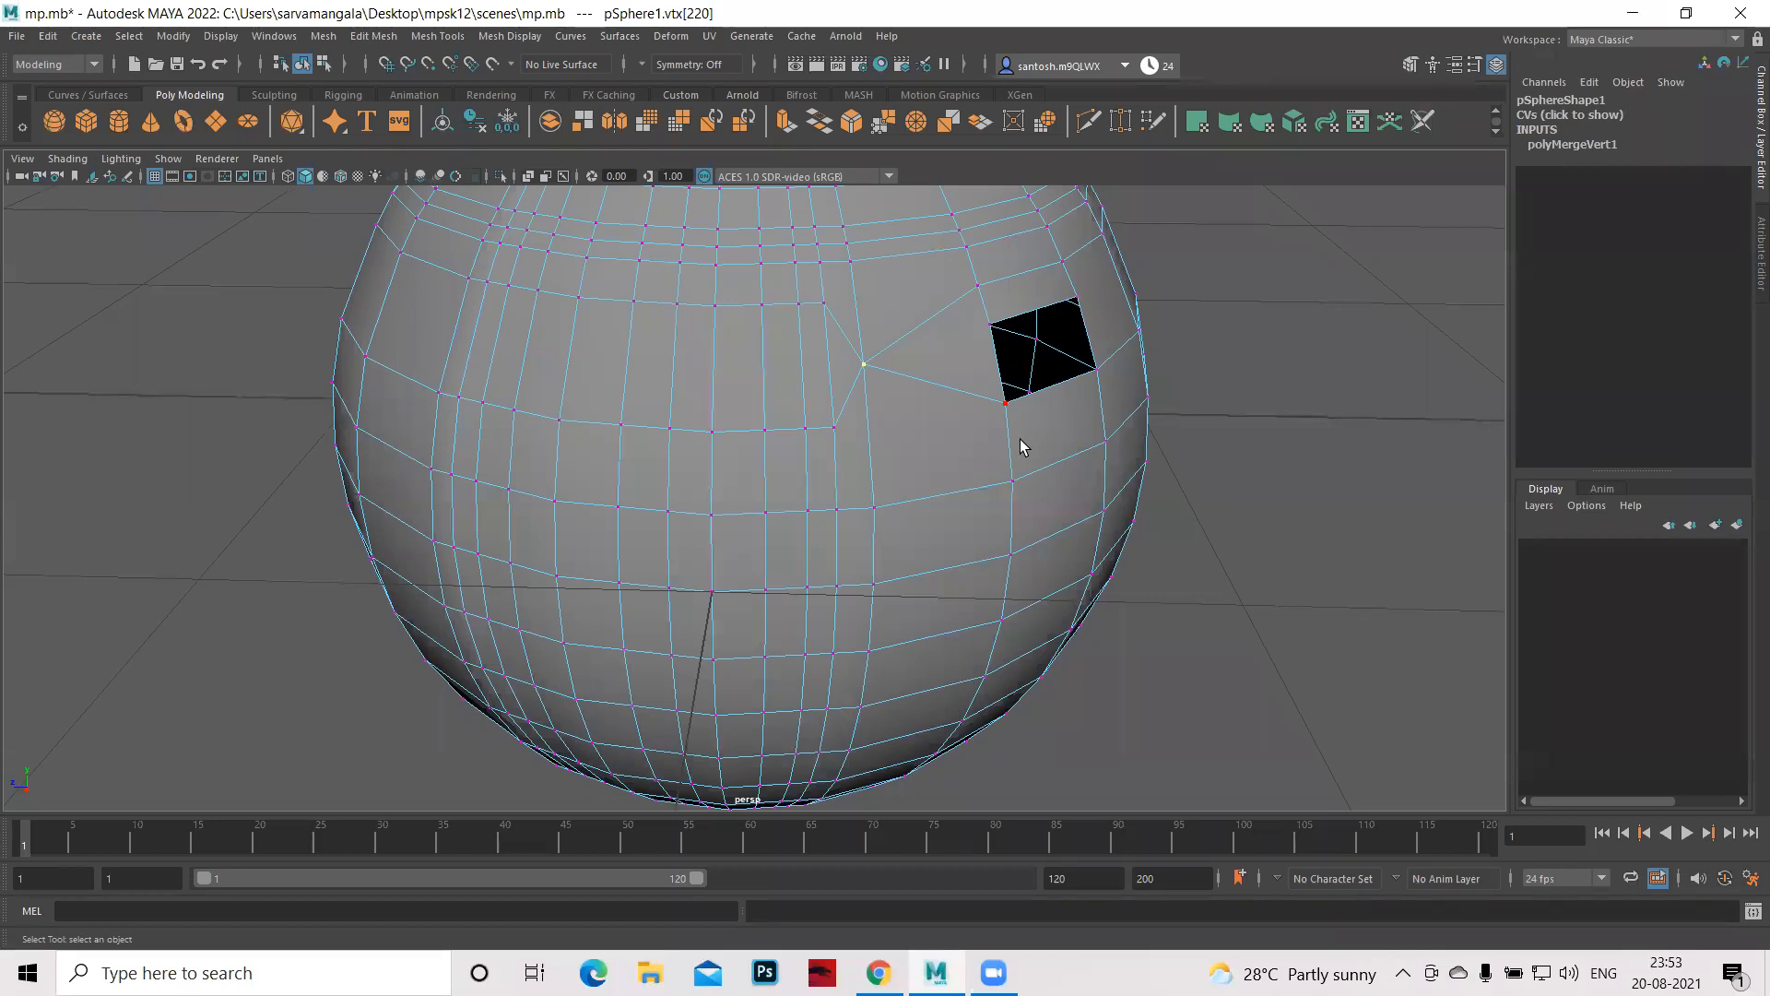
{"action": "key", "text": "ctrl+z"}
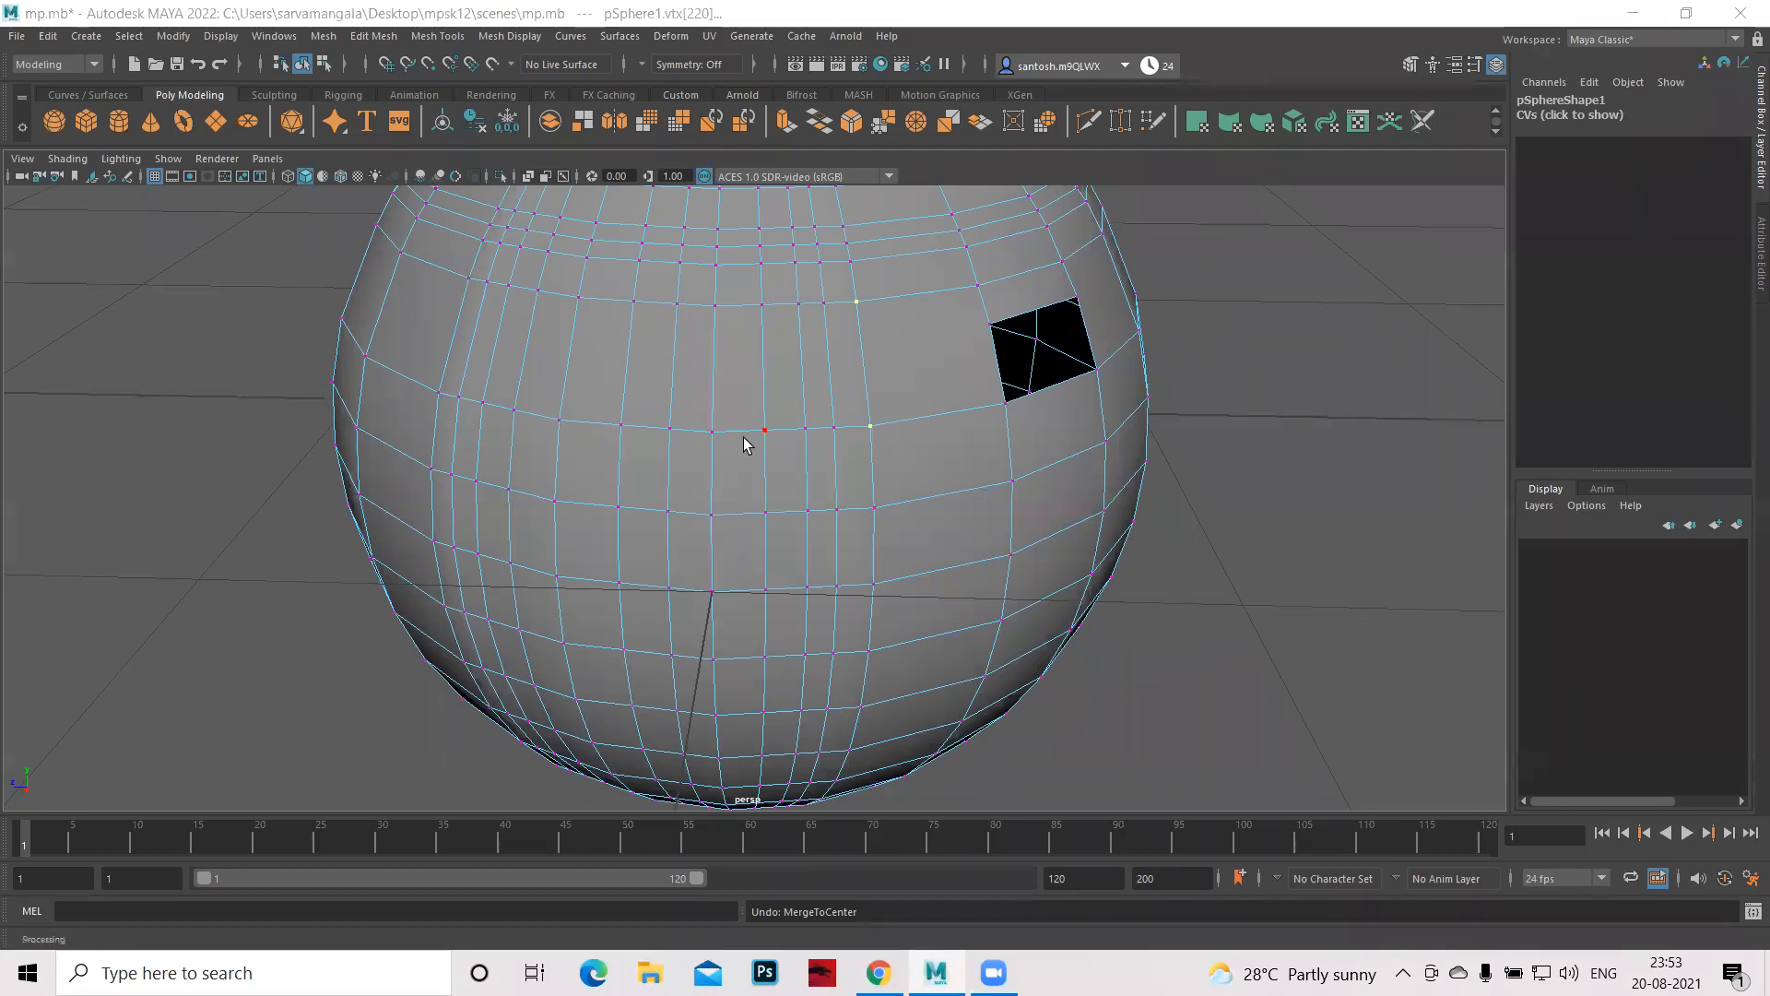
- Return the sphere to object mode and delete it from the scene
{"action": "right_click_drag", "start_coordinate": [748, 430], "coordinate": [811, 402]}
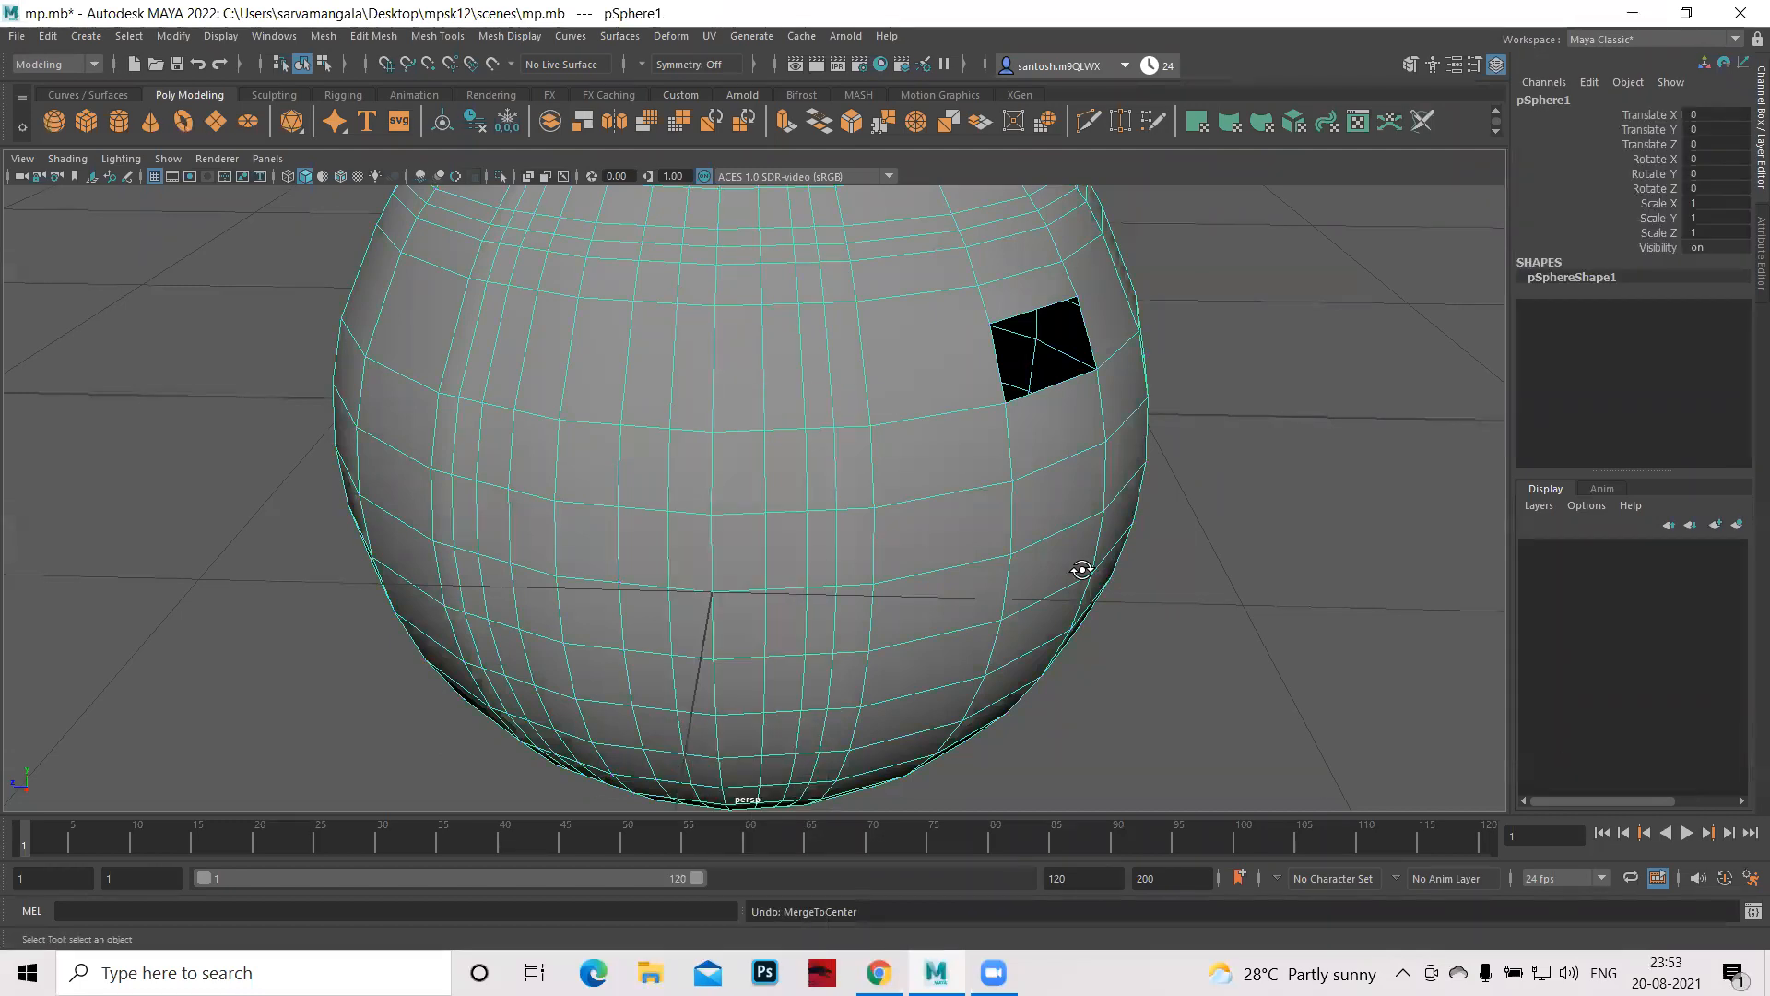
{"action": "left_click_drag", "start_coordinate": [1149, 593], "coordinate": [715, 636], "text": "alt"}
{"action": "scroll", "coordinate": [802, 664], "scroll_direction": "down", "scroll_amount": 2}
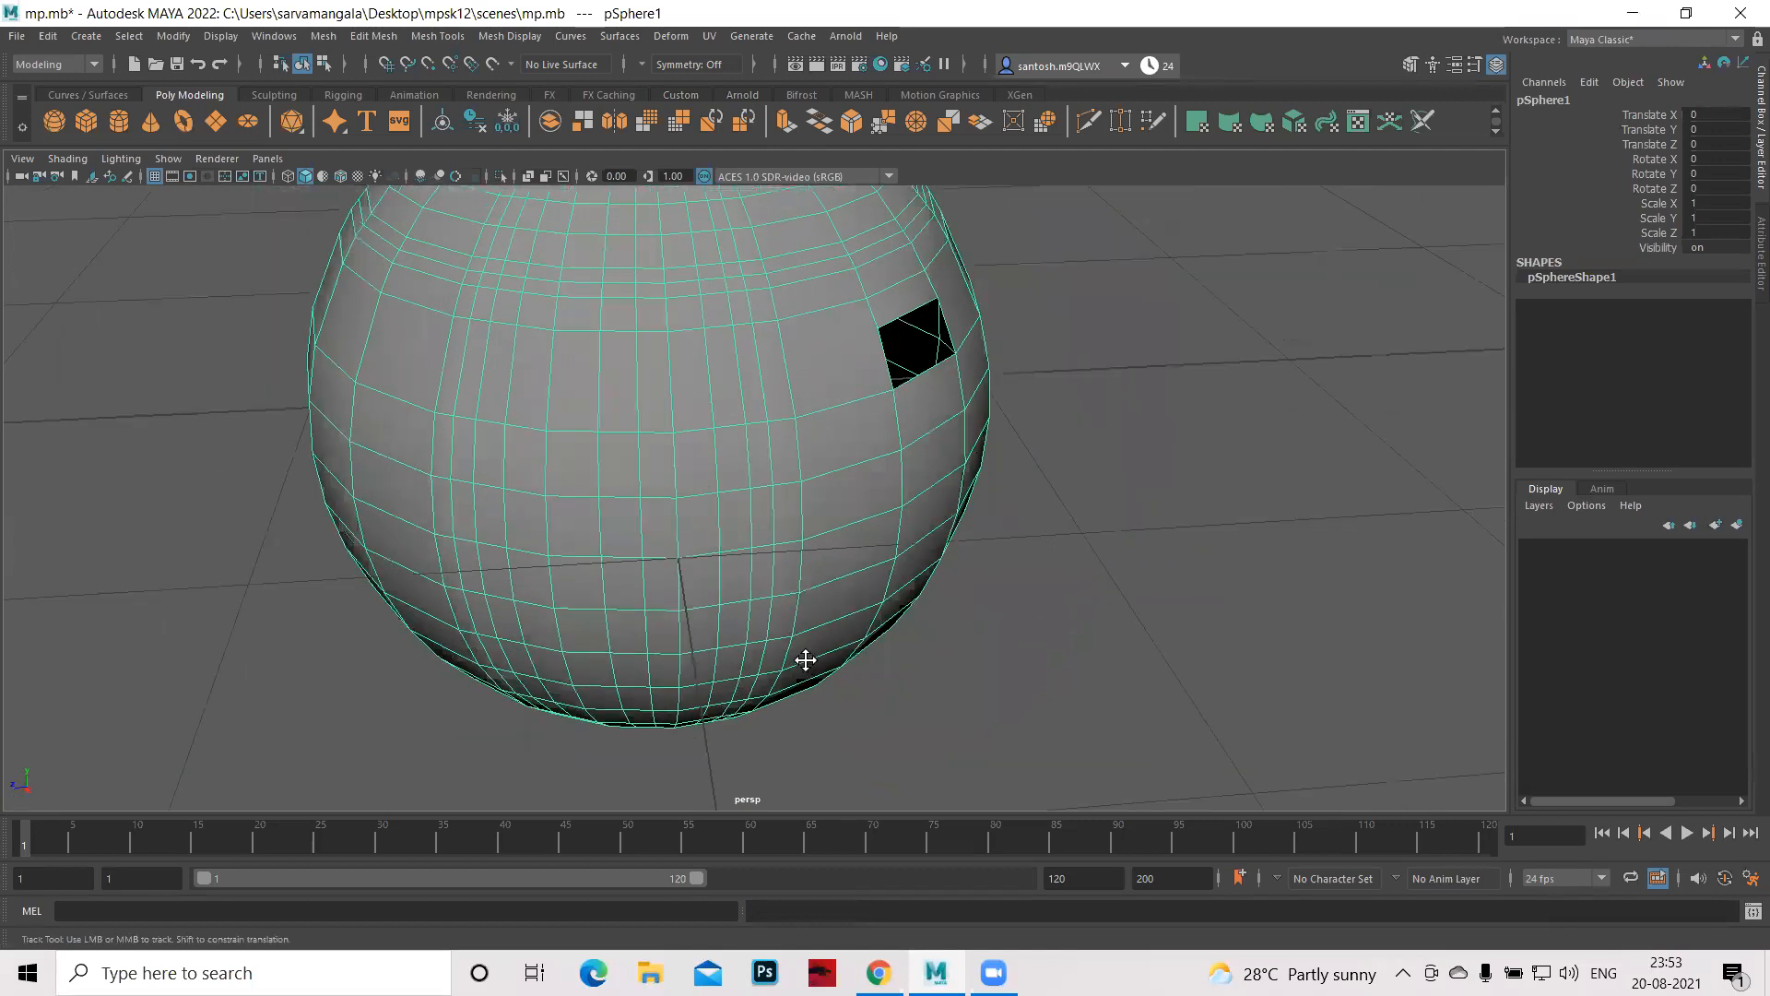
{"action": "middle_click_drag", "start_coordinate": [806, 660], "coordinate": [841, 846], "text": "alt"}
{"action": "middle_click_drag", "start_coordinate": [802, 577], "coordinate": [800, 634], "text": "alt"}
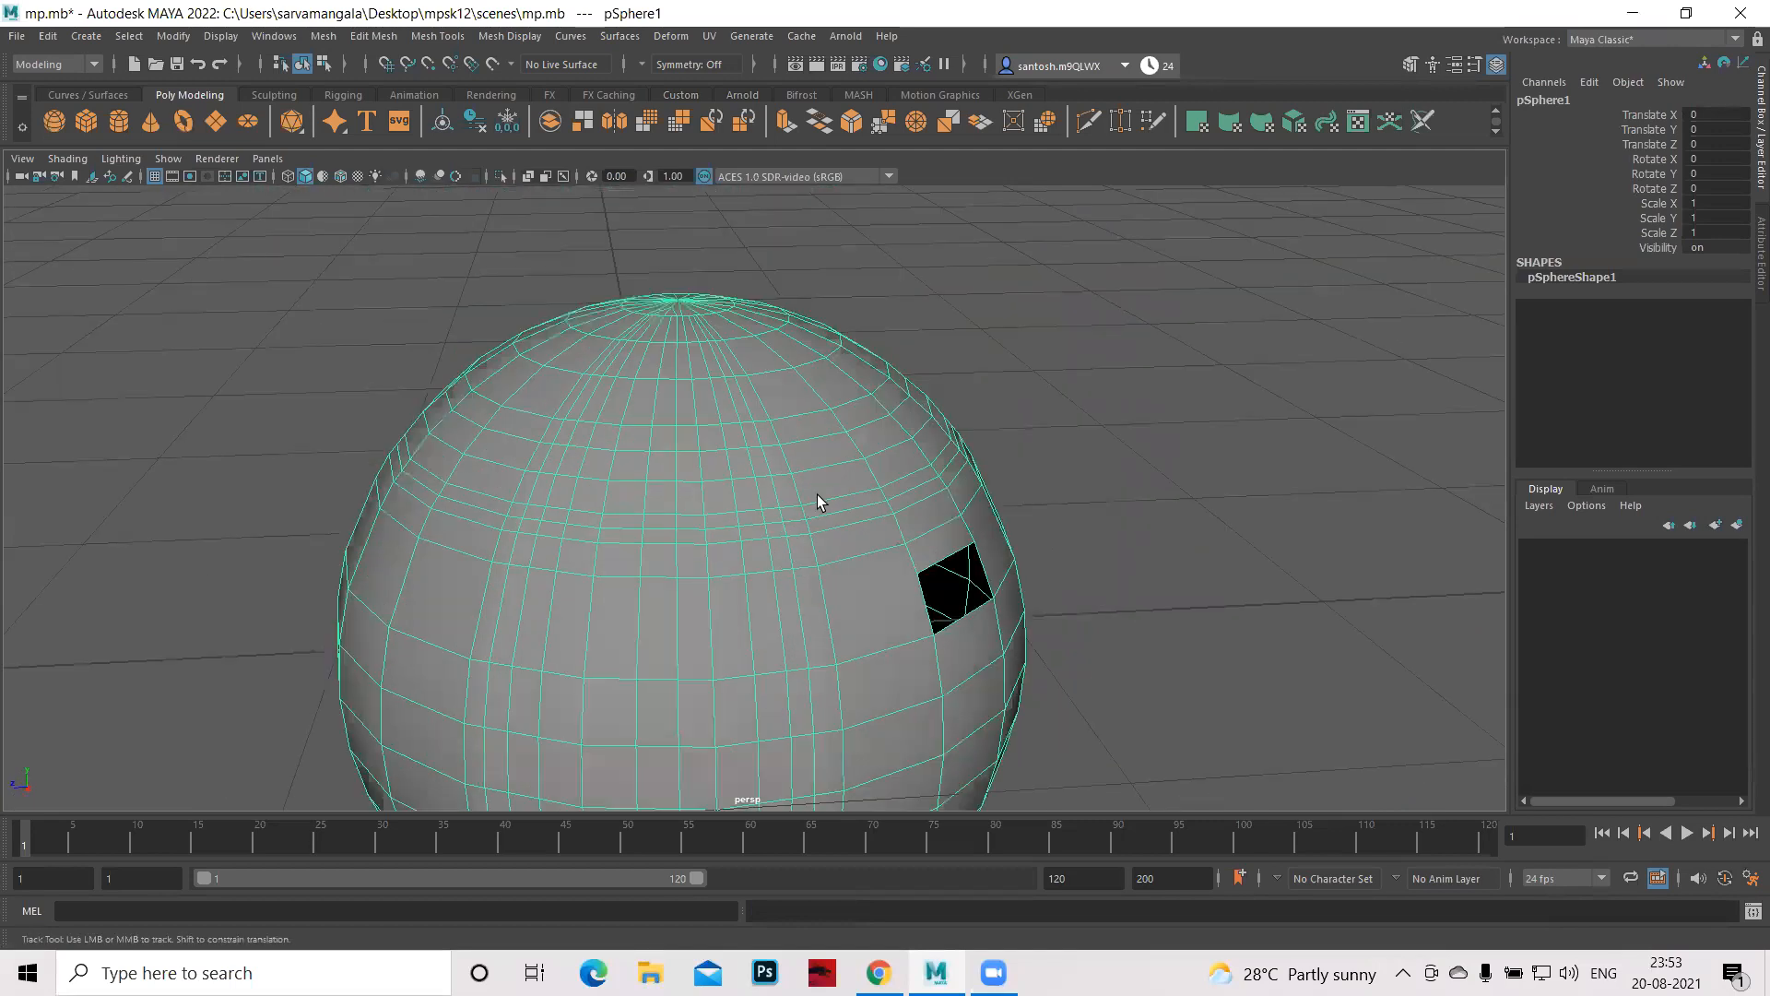
{"action": "middle_click_drag", "start_coordinate": [816, 494], "coordinate": [804, 409], "text": "alt"}
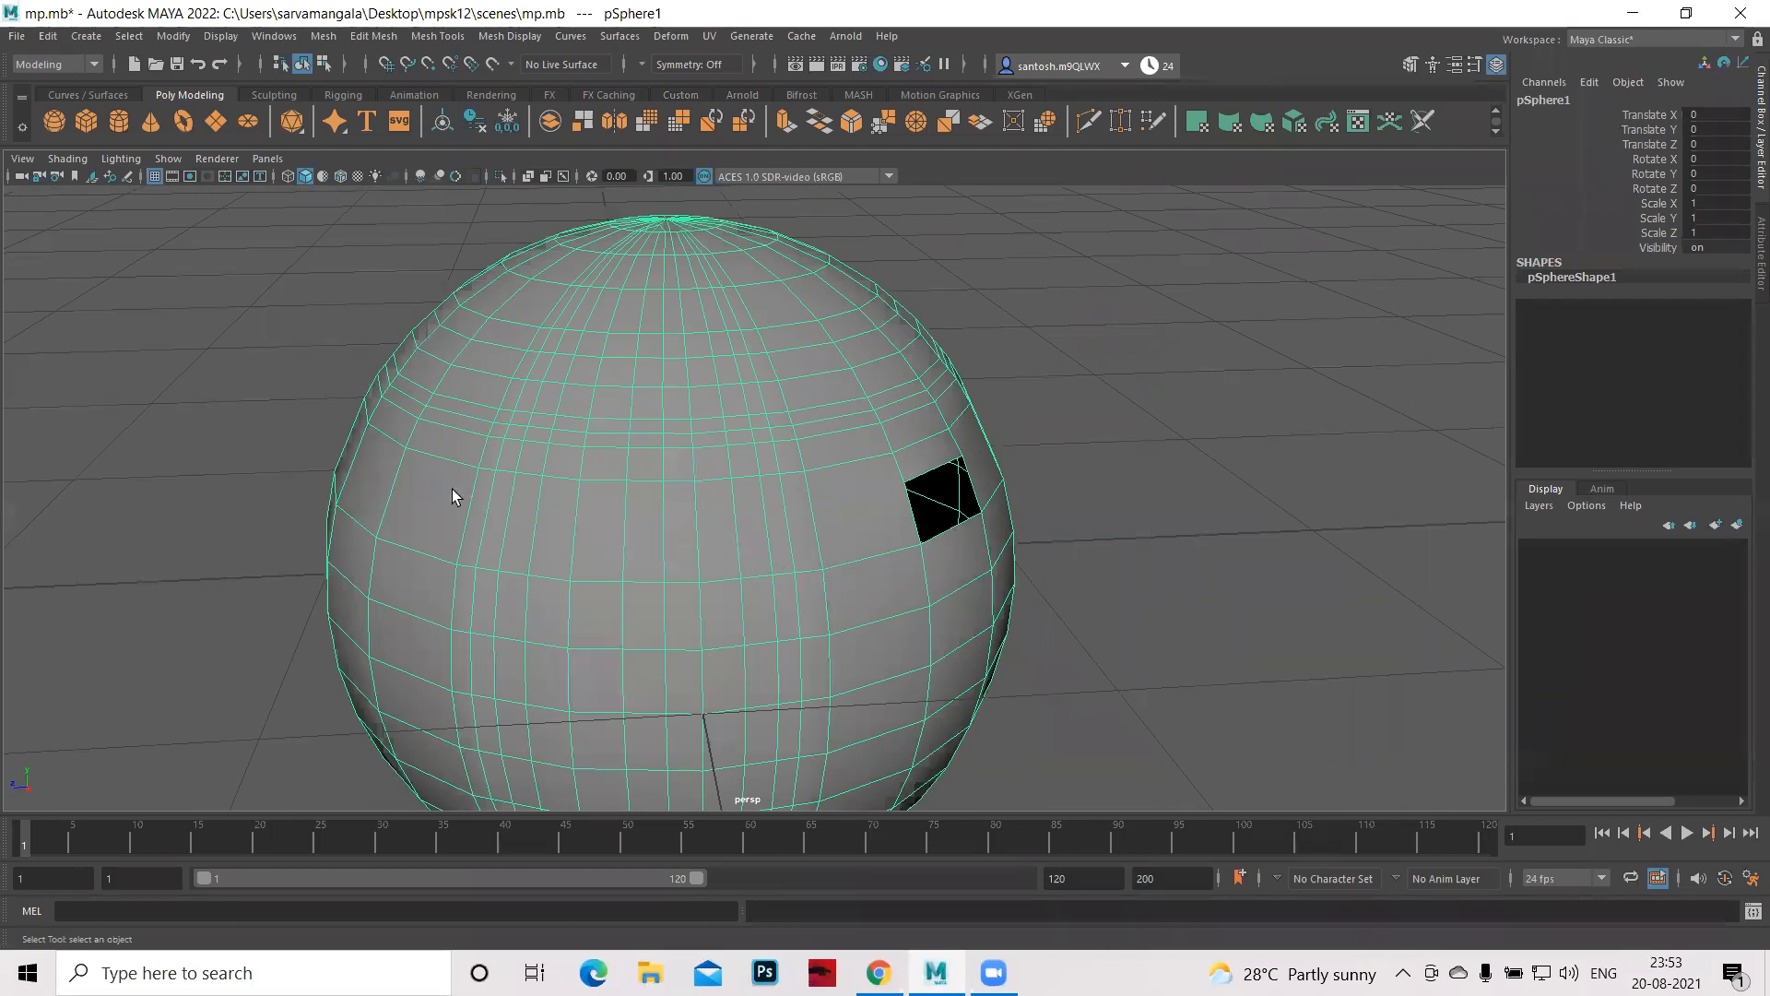
{"action": "scroll", "coordinate": [845, 420], "scroll_direction": "down", "scroll_amount": 4}
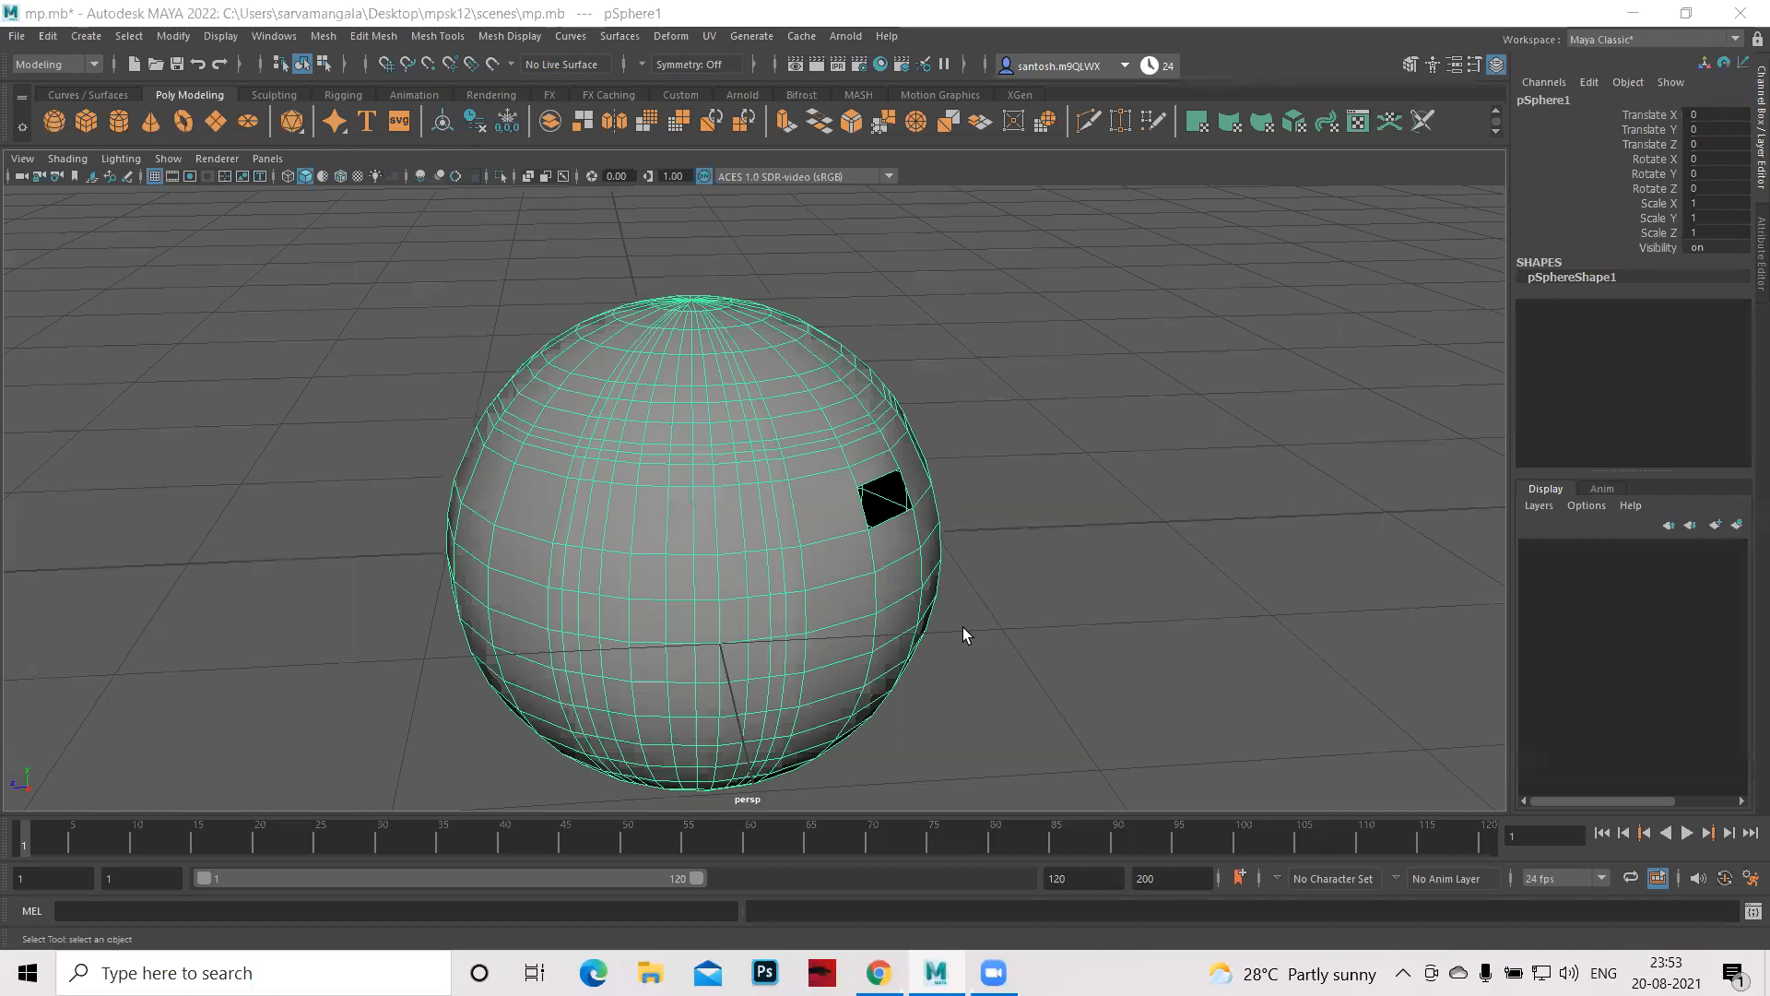
{"action": "left_click_drag", "start_coordinate": [209, 298], "coordinate": [942, 656]}
{"action": "left_click_drag", "start_coordinate": [1053, 728], "coordinate": [1117, 799]}
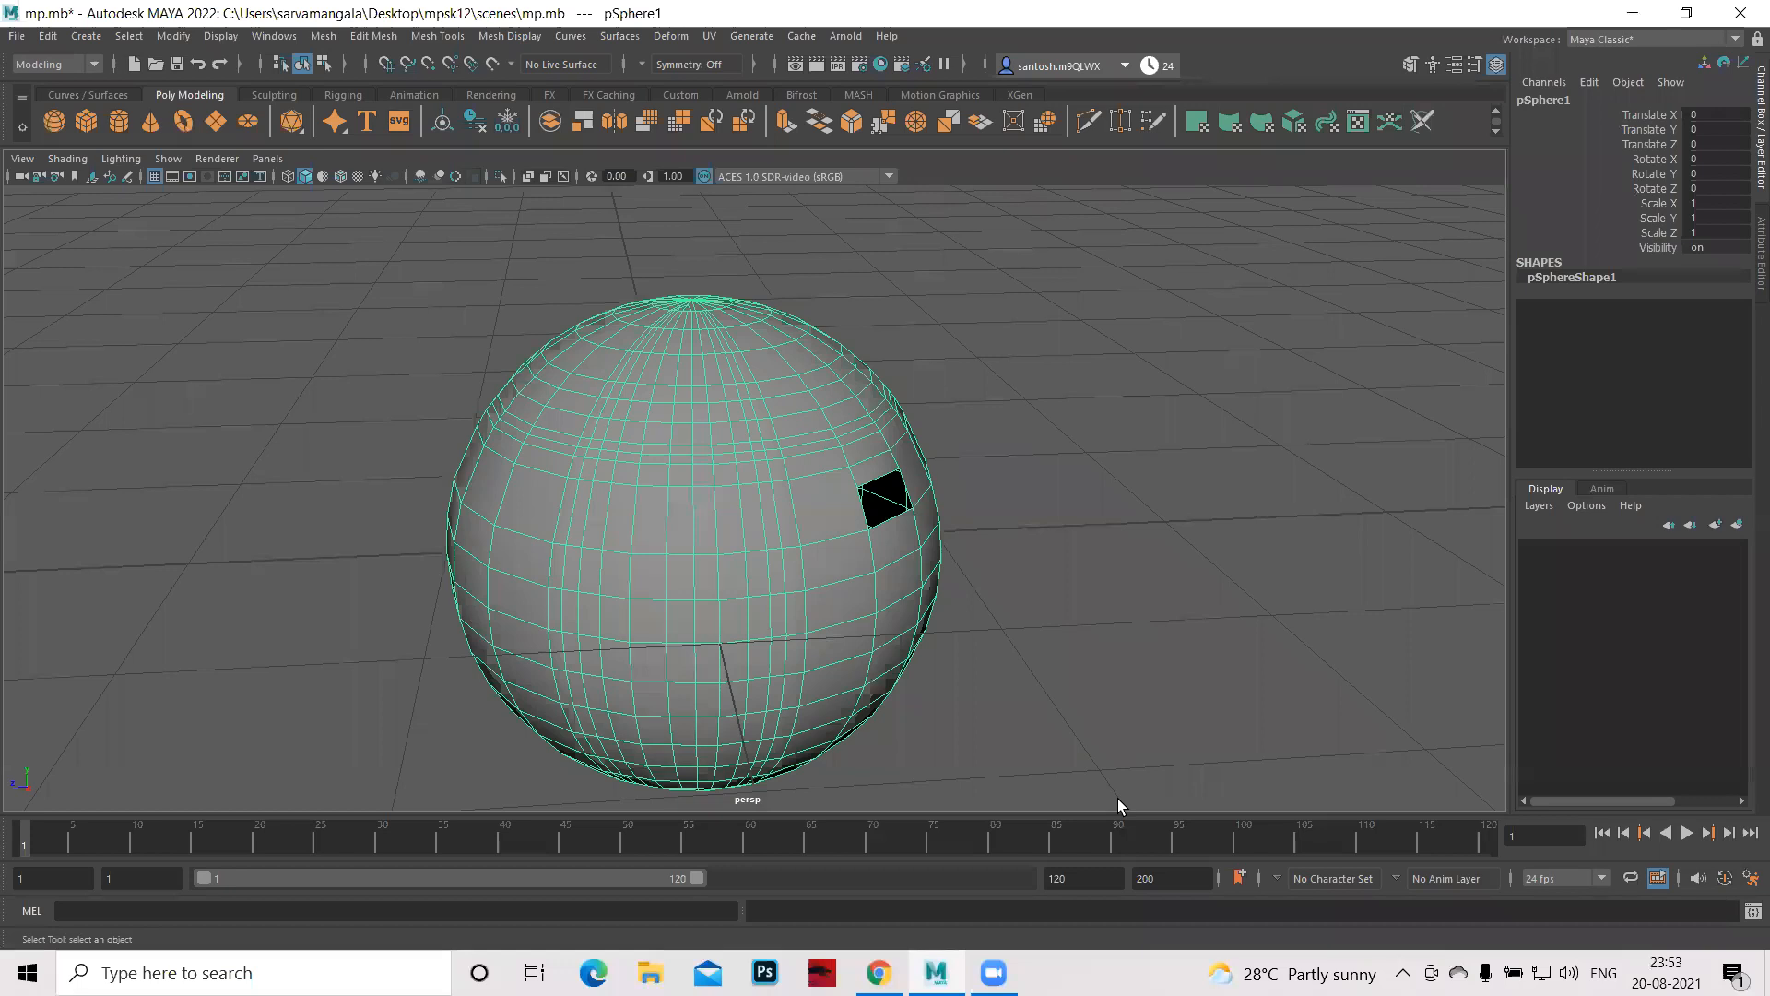
{"action": "key", "text": "Delete"}
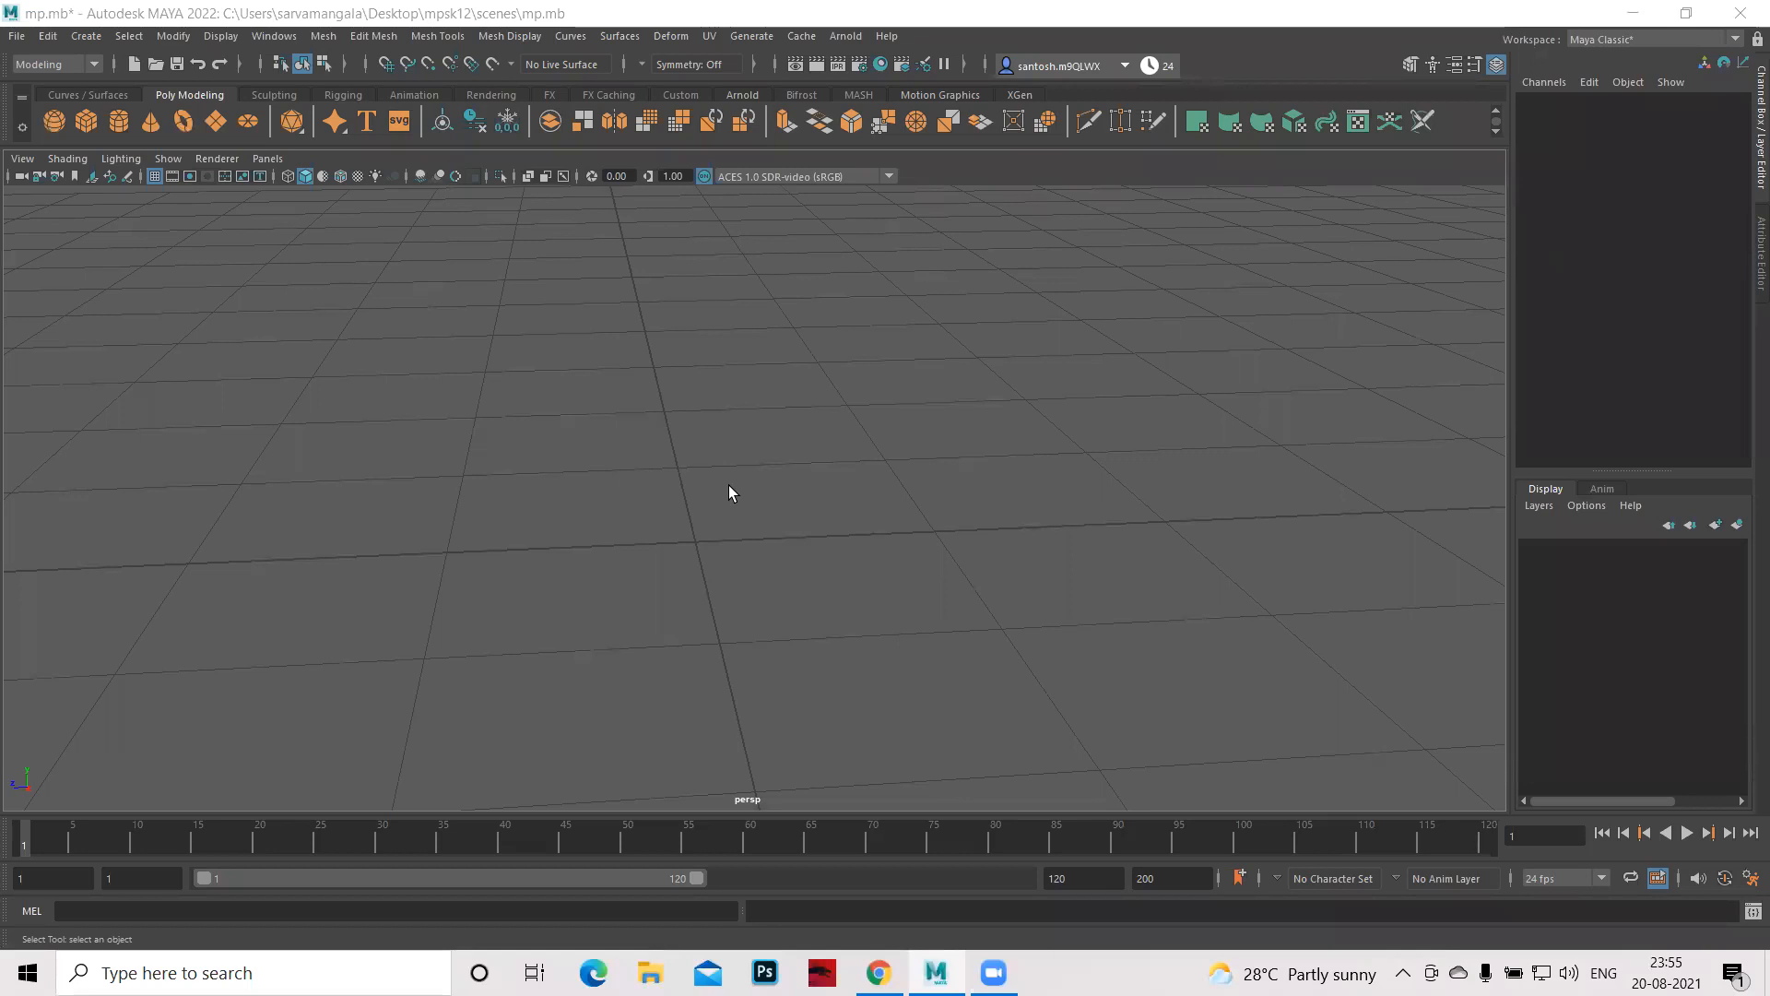
- Create a new default polygon sphere and delete one quad face on its front upper half
{"action": "left_click", "coordinate": [55, 114]}
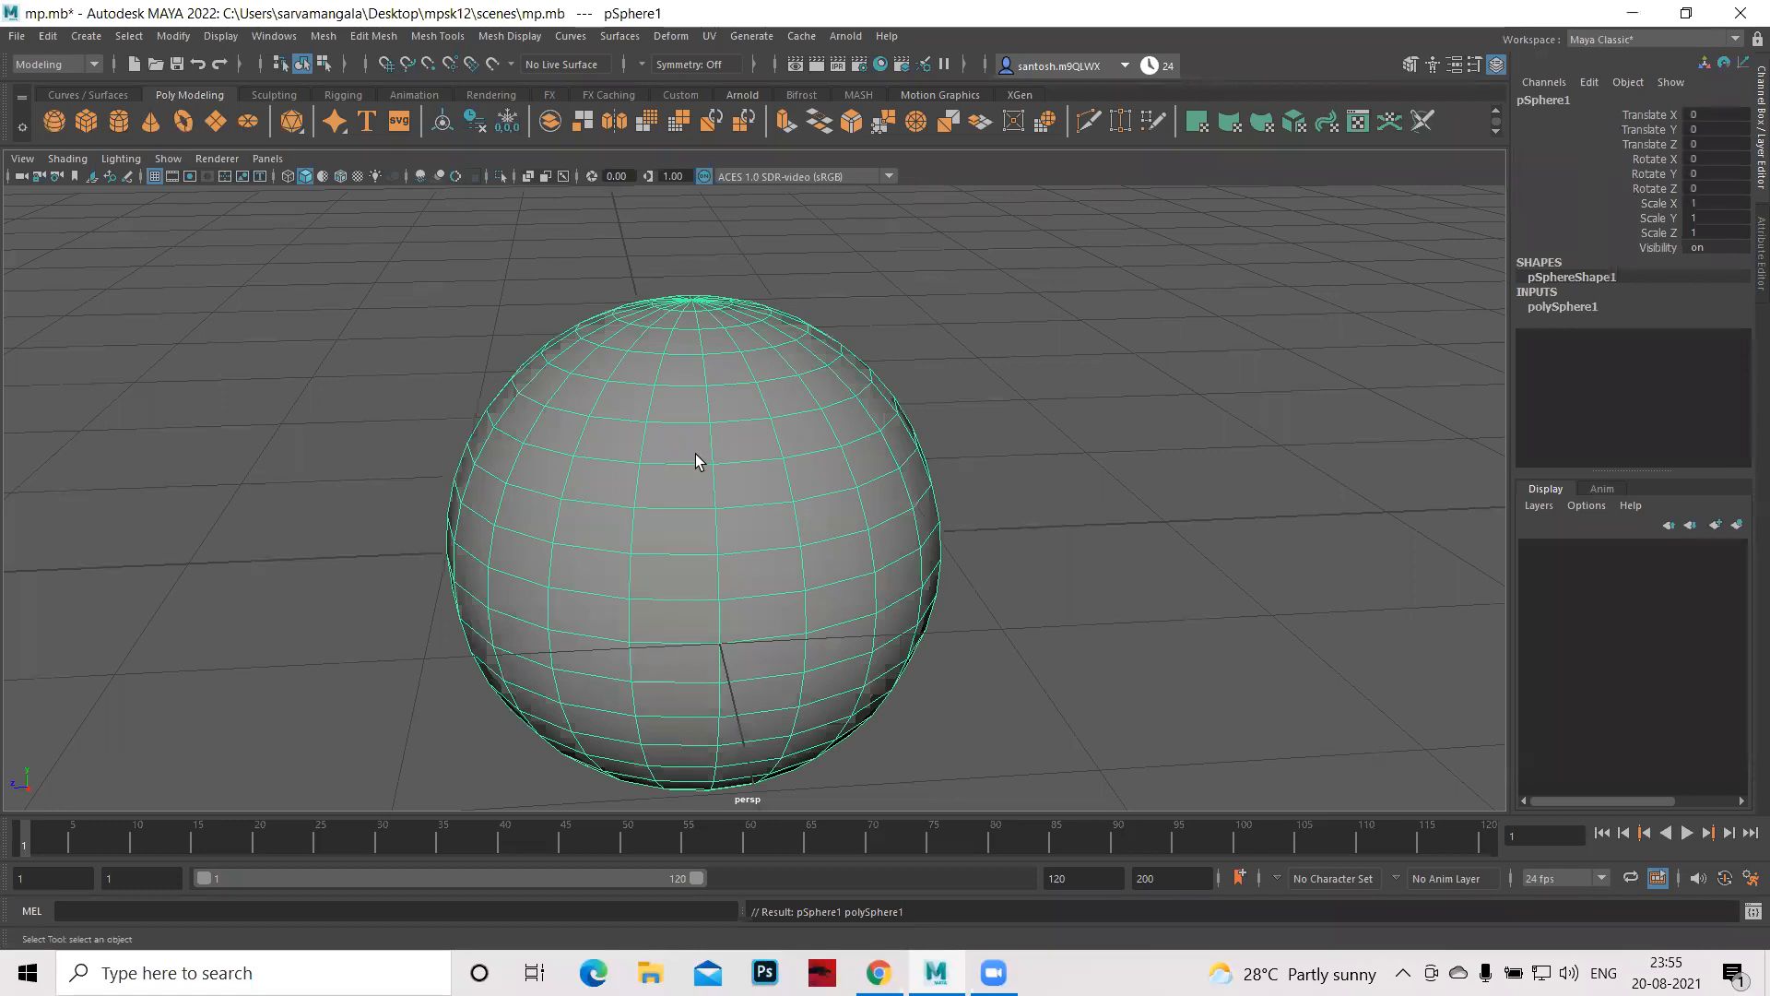
{"action": "right_click", "coordinate": [696, 481]}
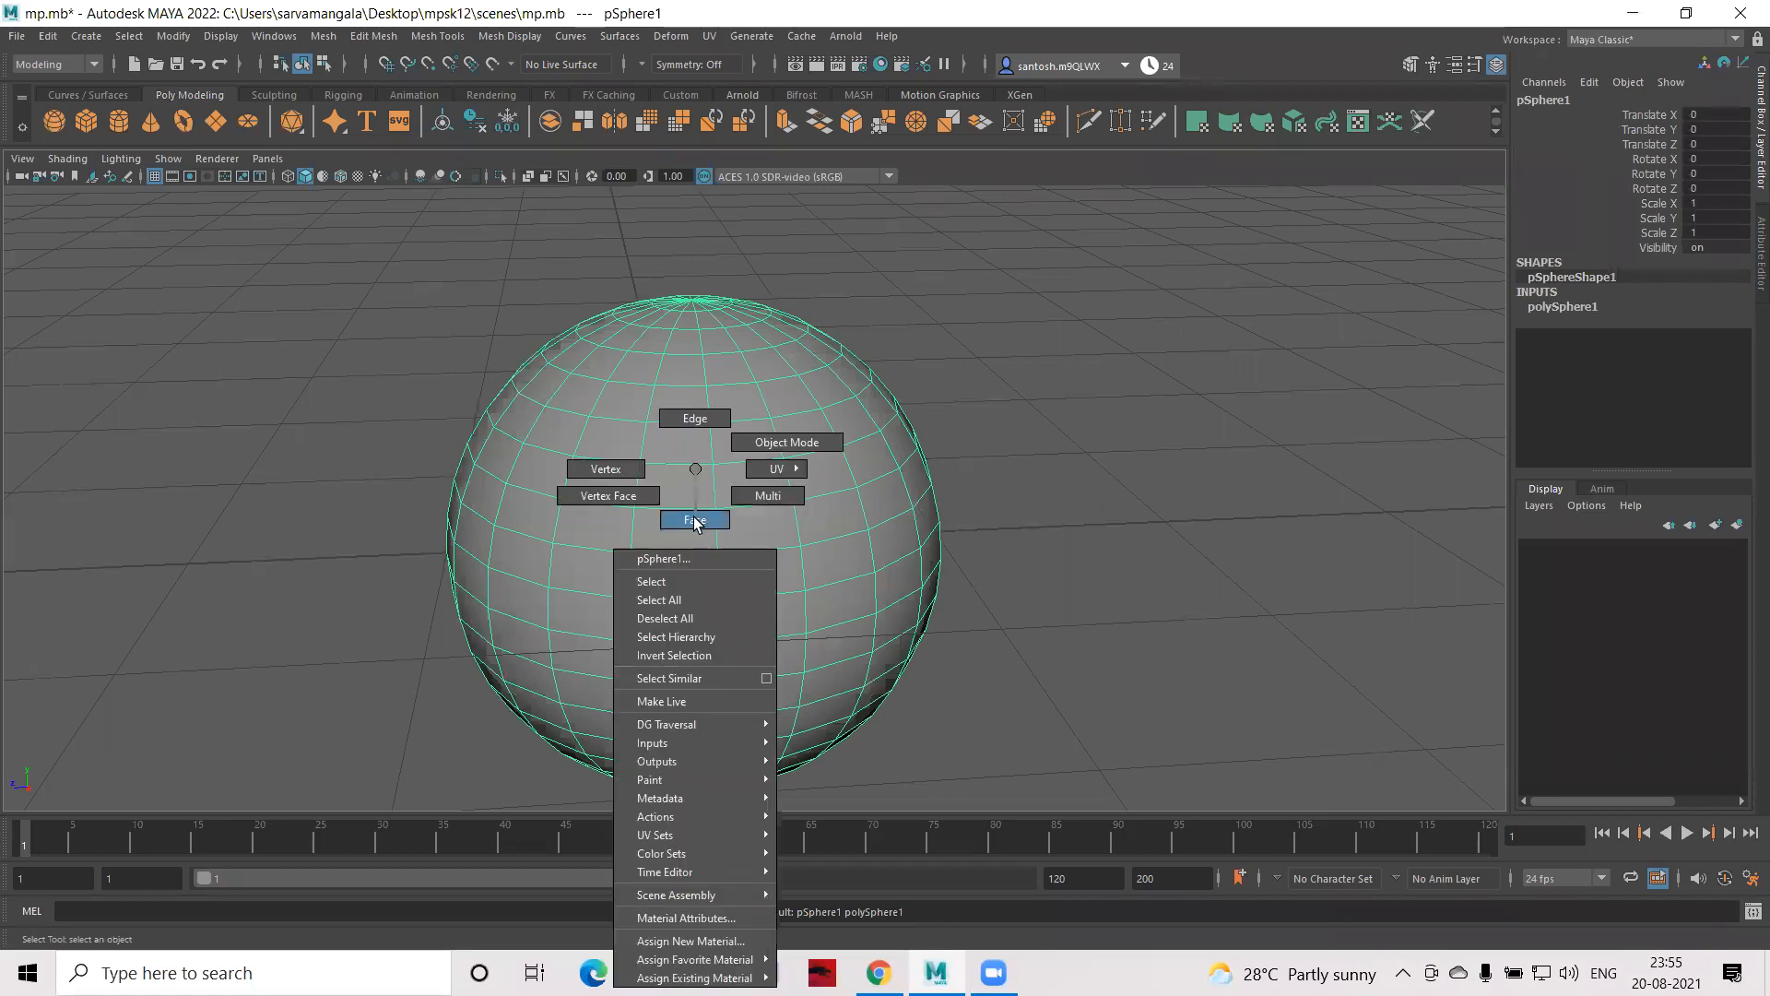
{"action": "left_click", "coordinate": [696, 519]}
{"action": "left_click", "coordinate": [696, 477]}
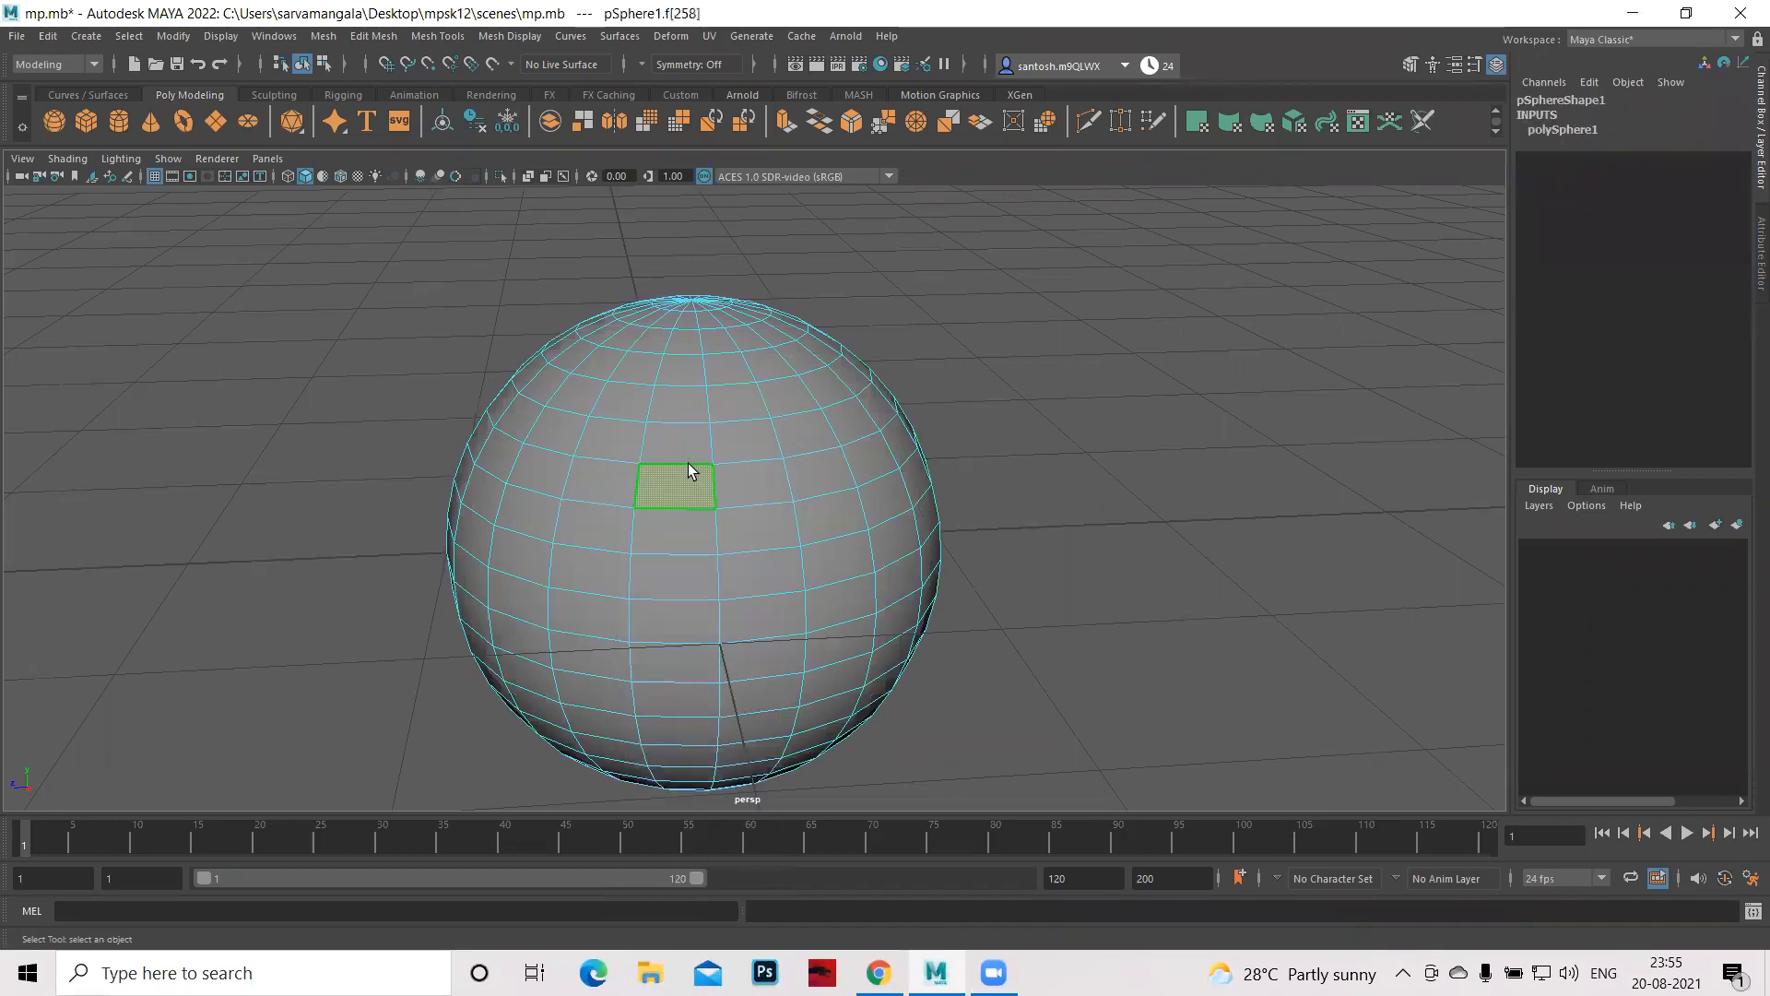
{"action": "key", "text": "Delete"}
- Select the border edges of the sphere's open hole and close it with Fill Hole
{"action": "left_click_drag", "start_coordinate": [922, 634], "coordinate": [667, 413], "text": "alt"}
{"action": "right_click", "coordinate": [667, 413]}
{"action": "left_click", "coordinate": [655, 433]}
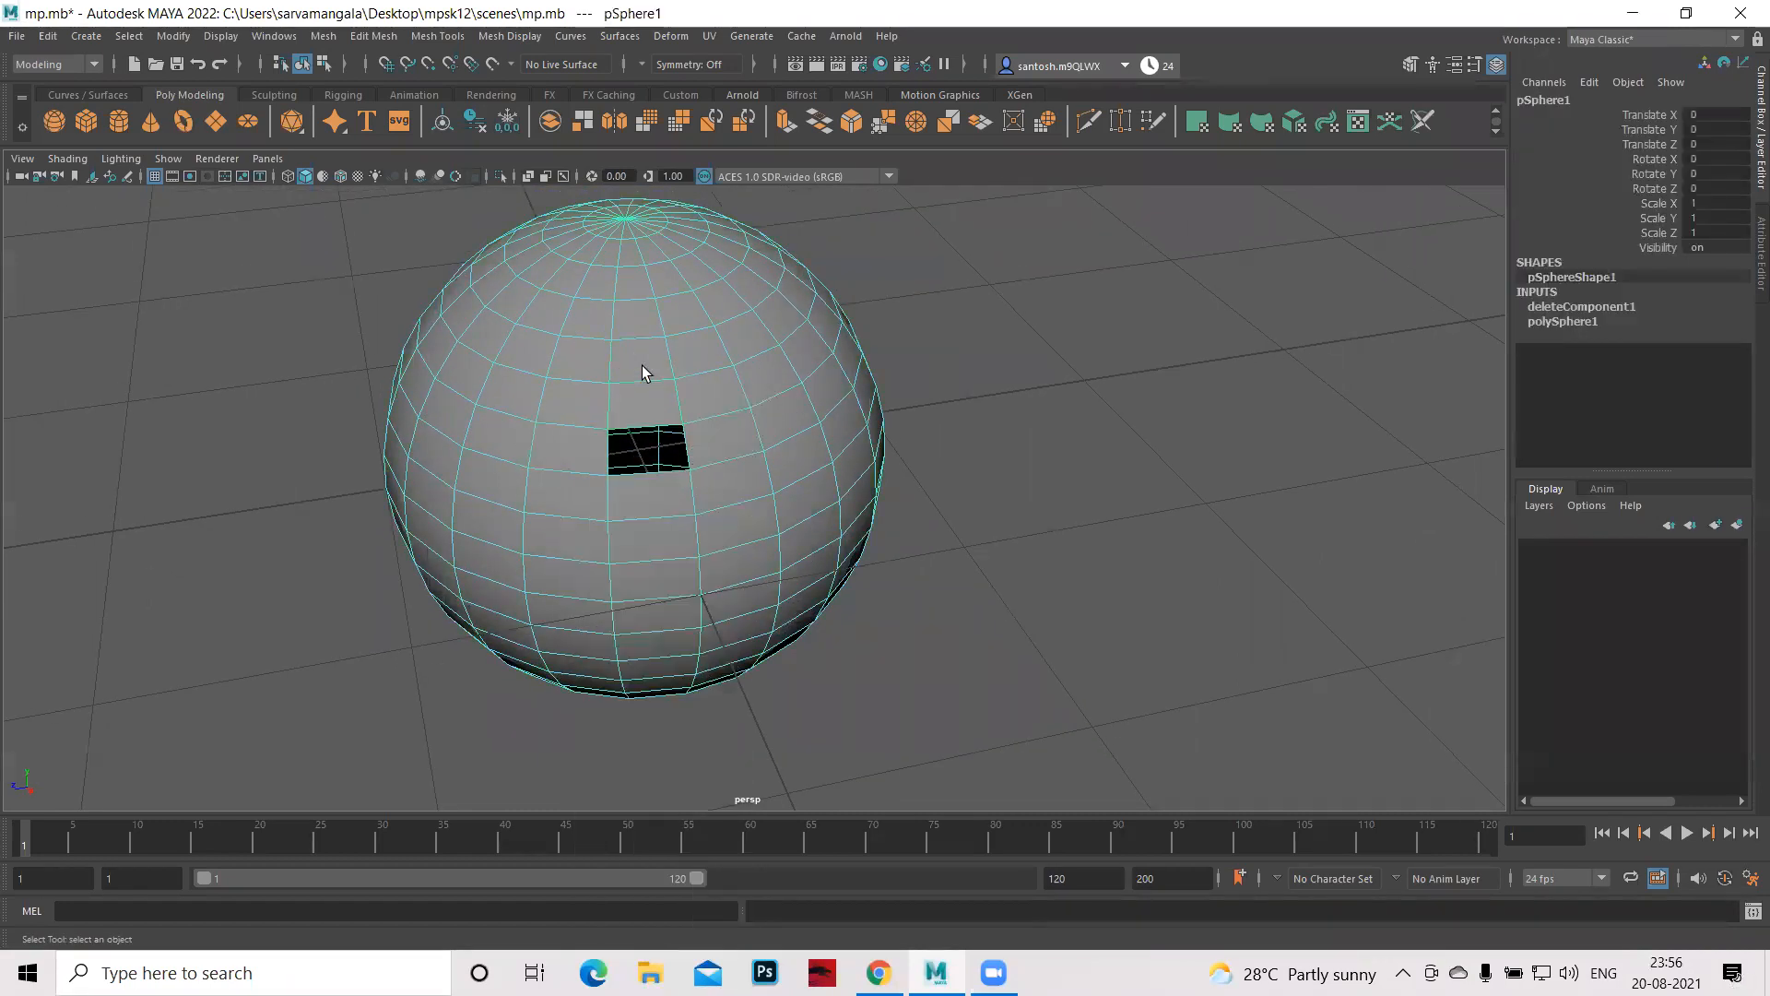
{"action": "left_click_drag", "start_coordinate": [737, 625], "coordinate": [544, 519], "text": "alt"}
{"action": "left_click", "coordinate": [544, 519]}
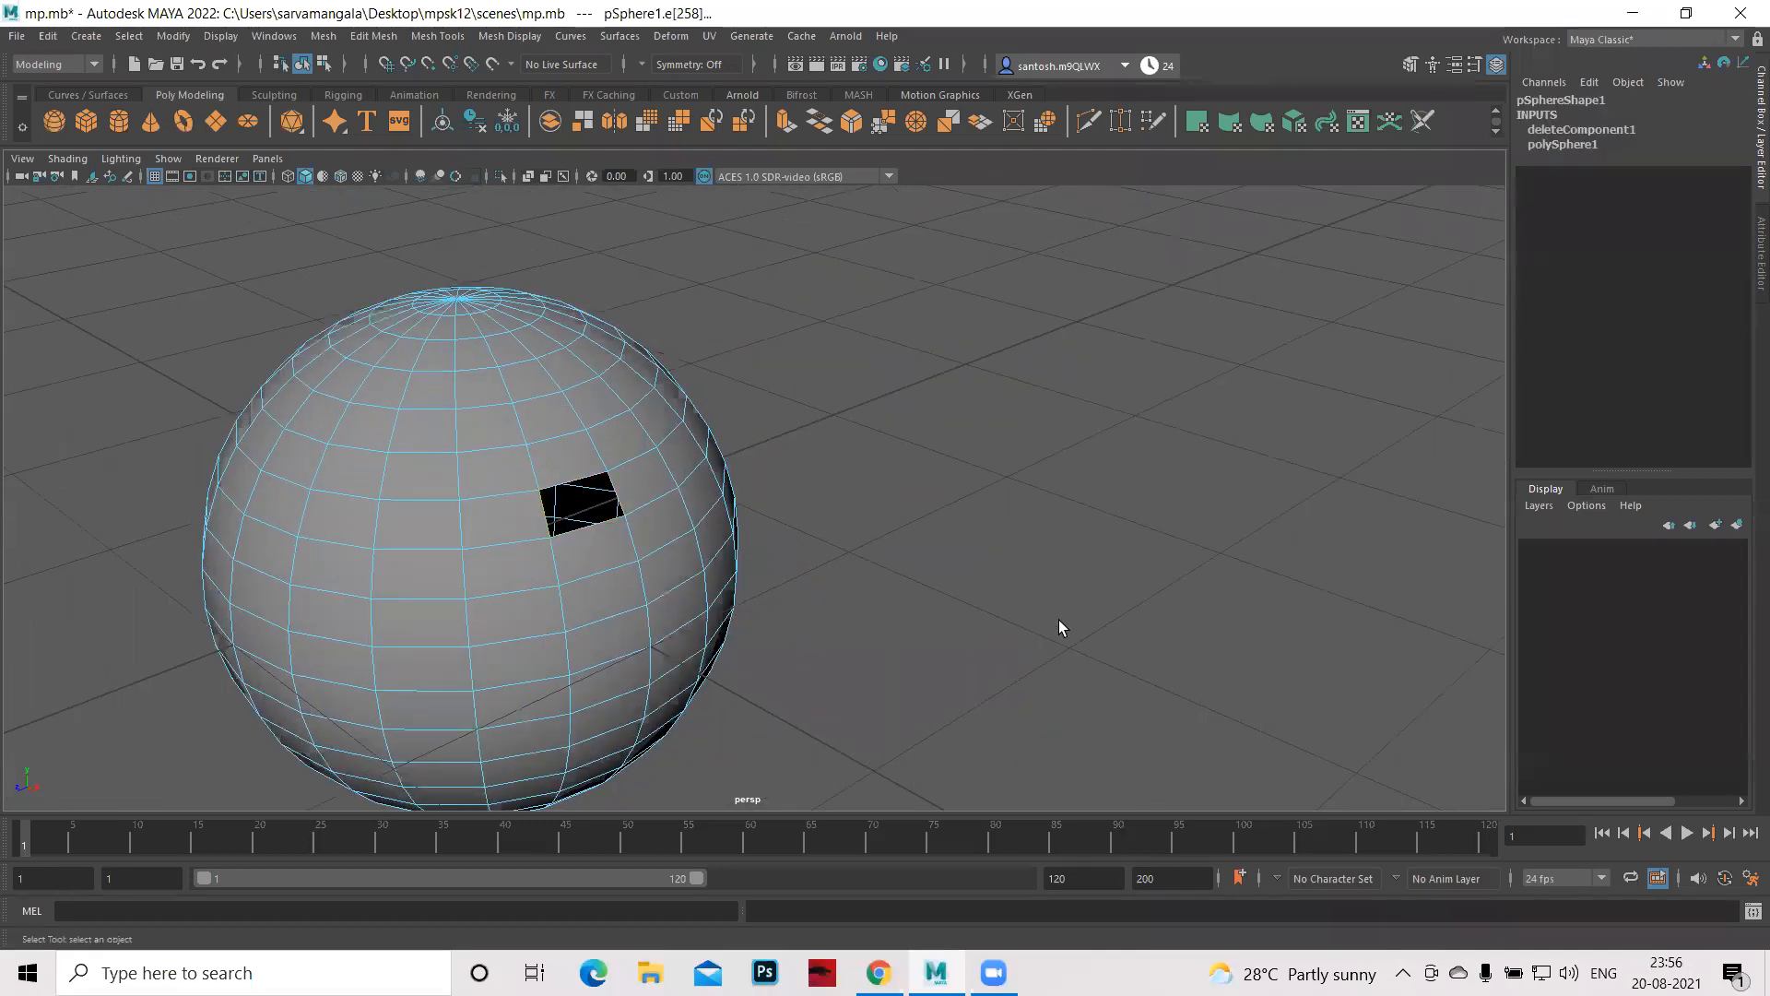
{"action": "right_click", "coordinate": [572, 497], "text": "shift"}
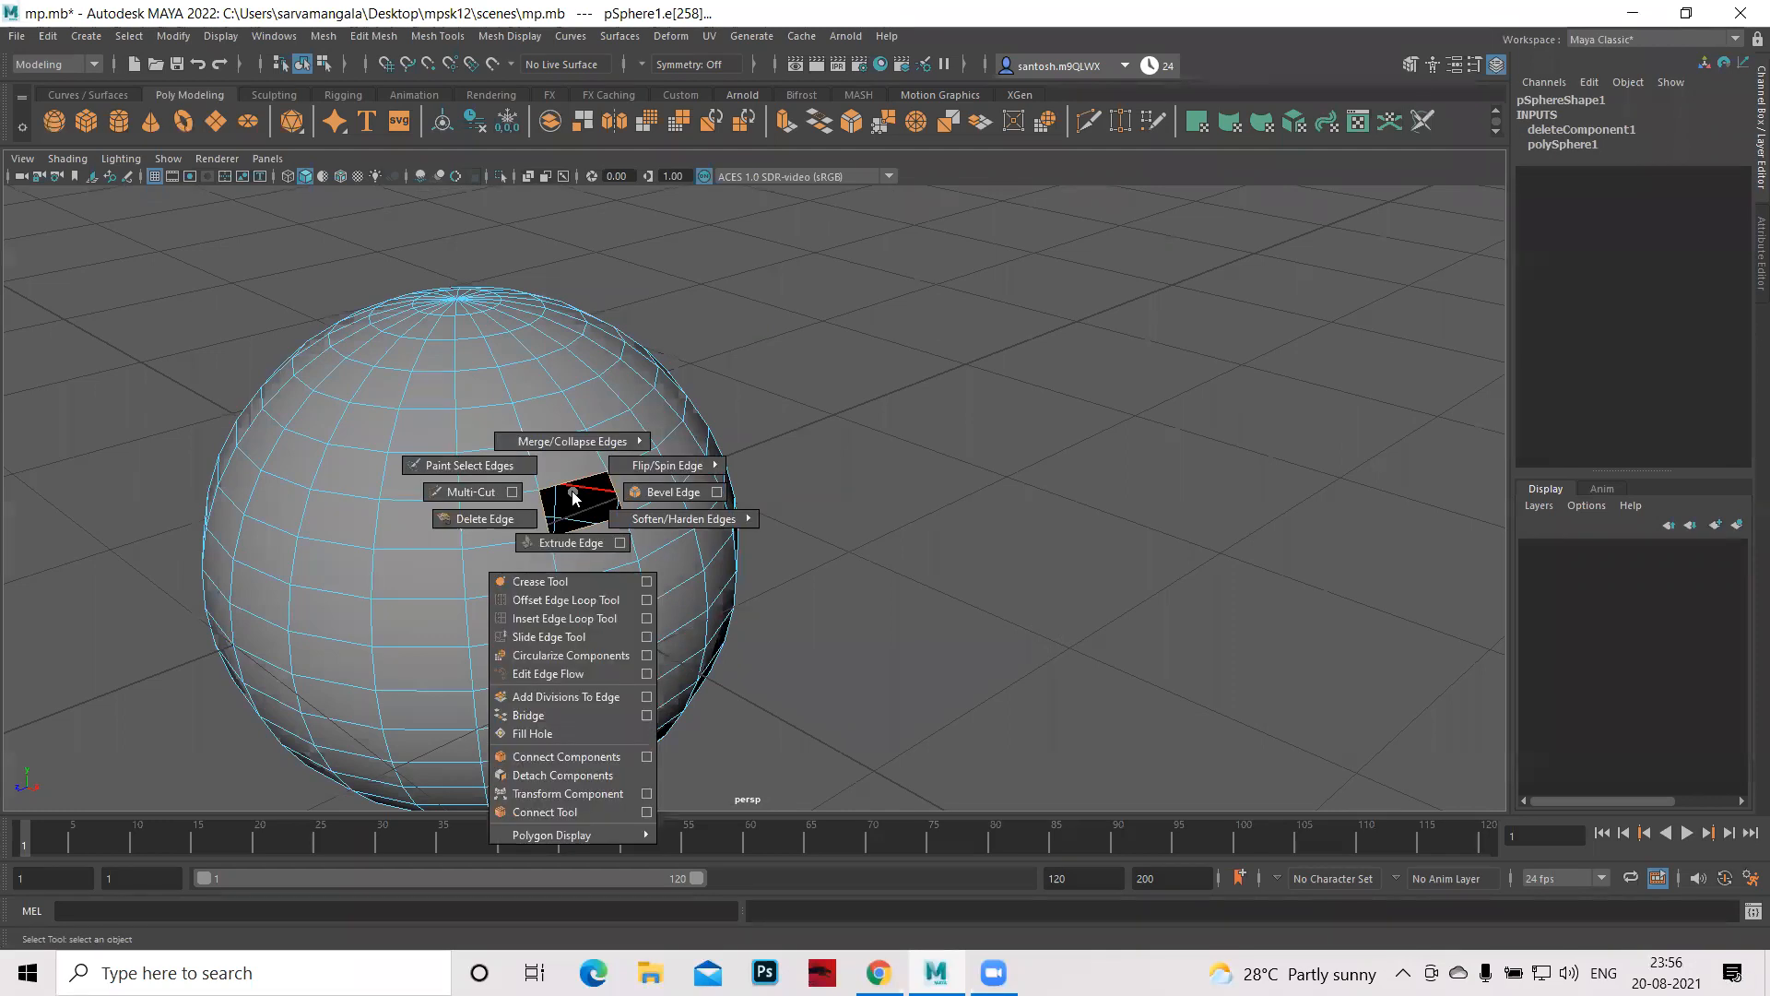
{"action": "right_click_drag", "start_coordinate": [573, 498], "coordinate": [537, 734], "text": "shift"}
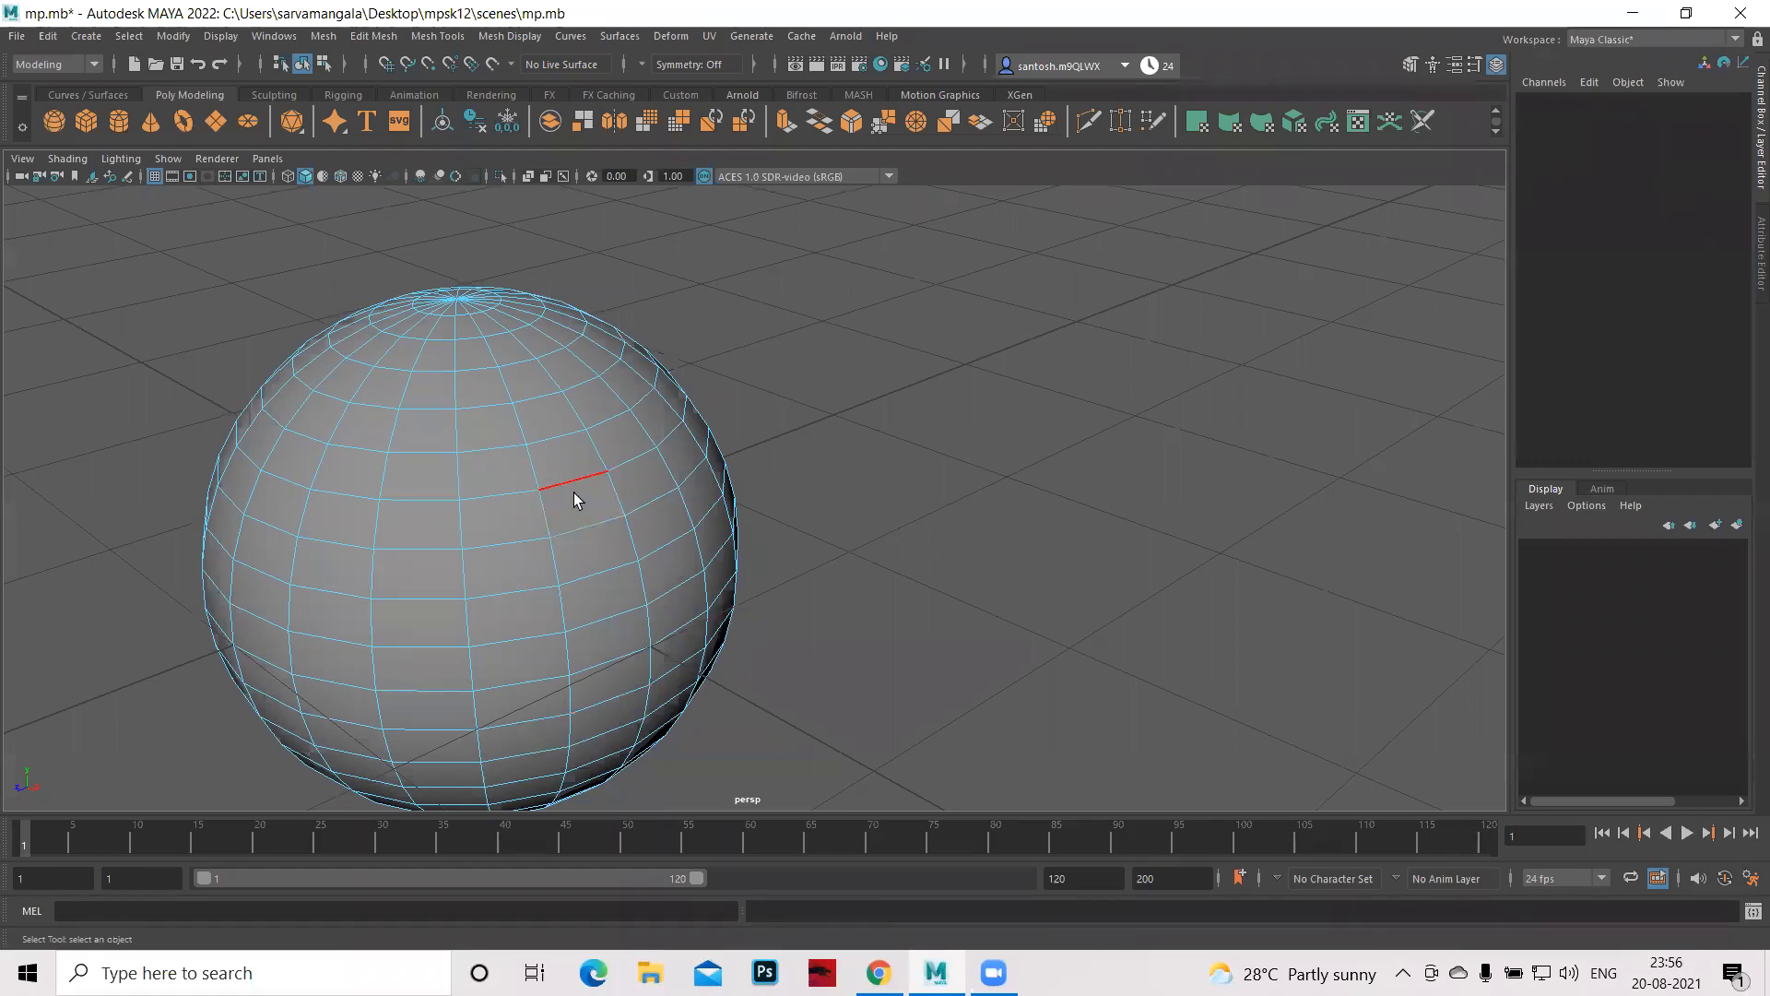
- Delete the quad face directly above the filled one to open a new hole
{"action": "mouse_move", "coordinate": [569, 494]}
{"action": "right_mouse_down"}
{"action": "mouse_move", "coordinate": [632, 441]}
{"action": "mouse_move", "coordinate": [565, 454]}
{"action": "mouse_move", "coordinate": [564, 507]}
{"action": "right_mouse_up"}
{"action": "left_click", "coordinate": [568, 456]}
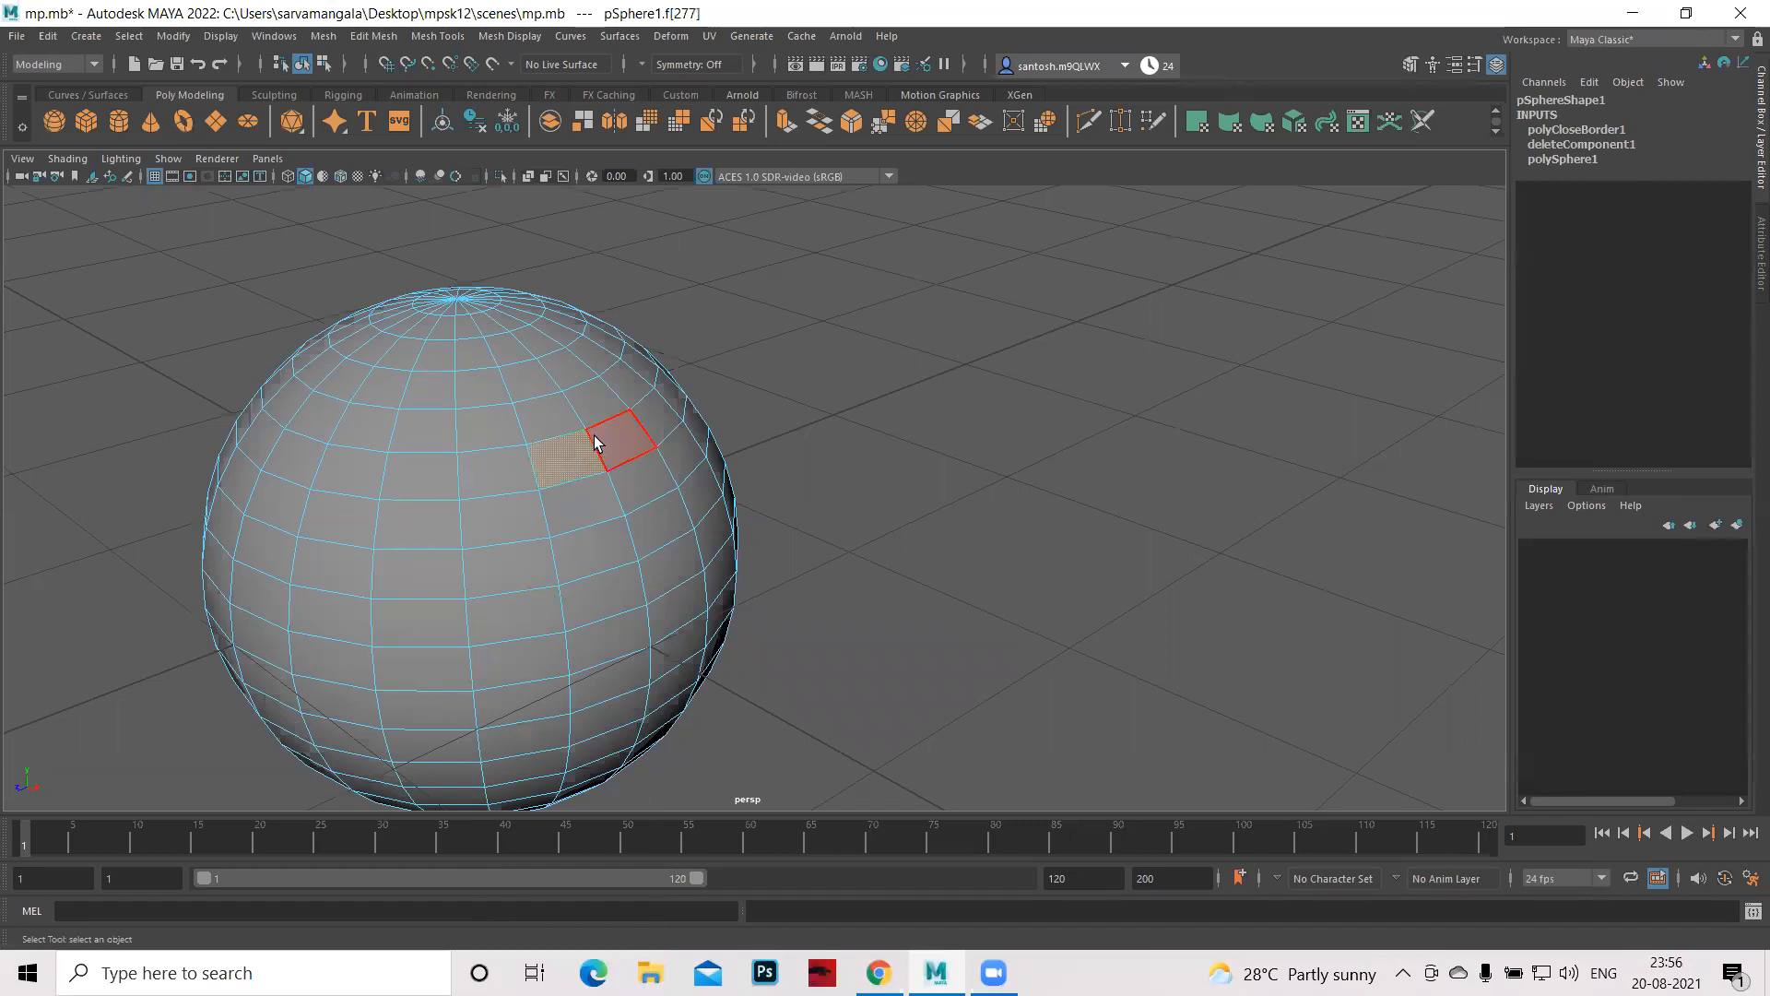
{"action": "key", "text": "Delete"}
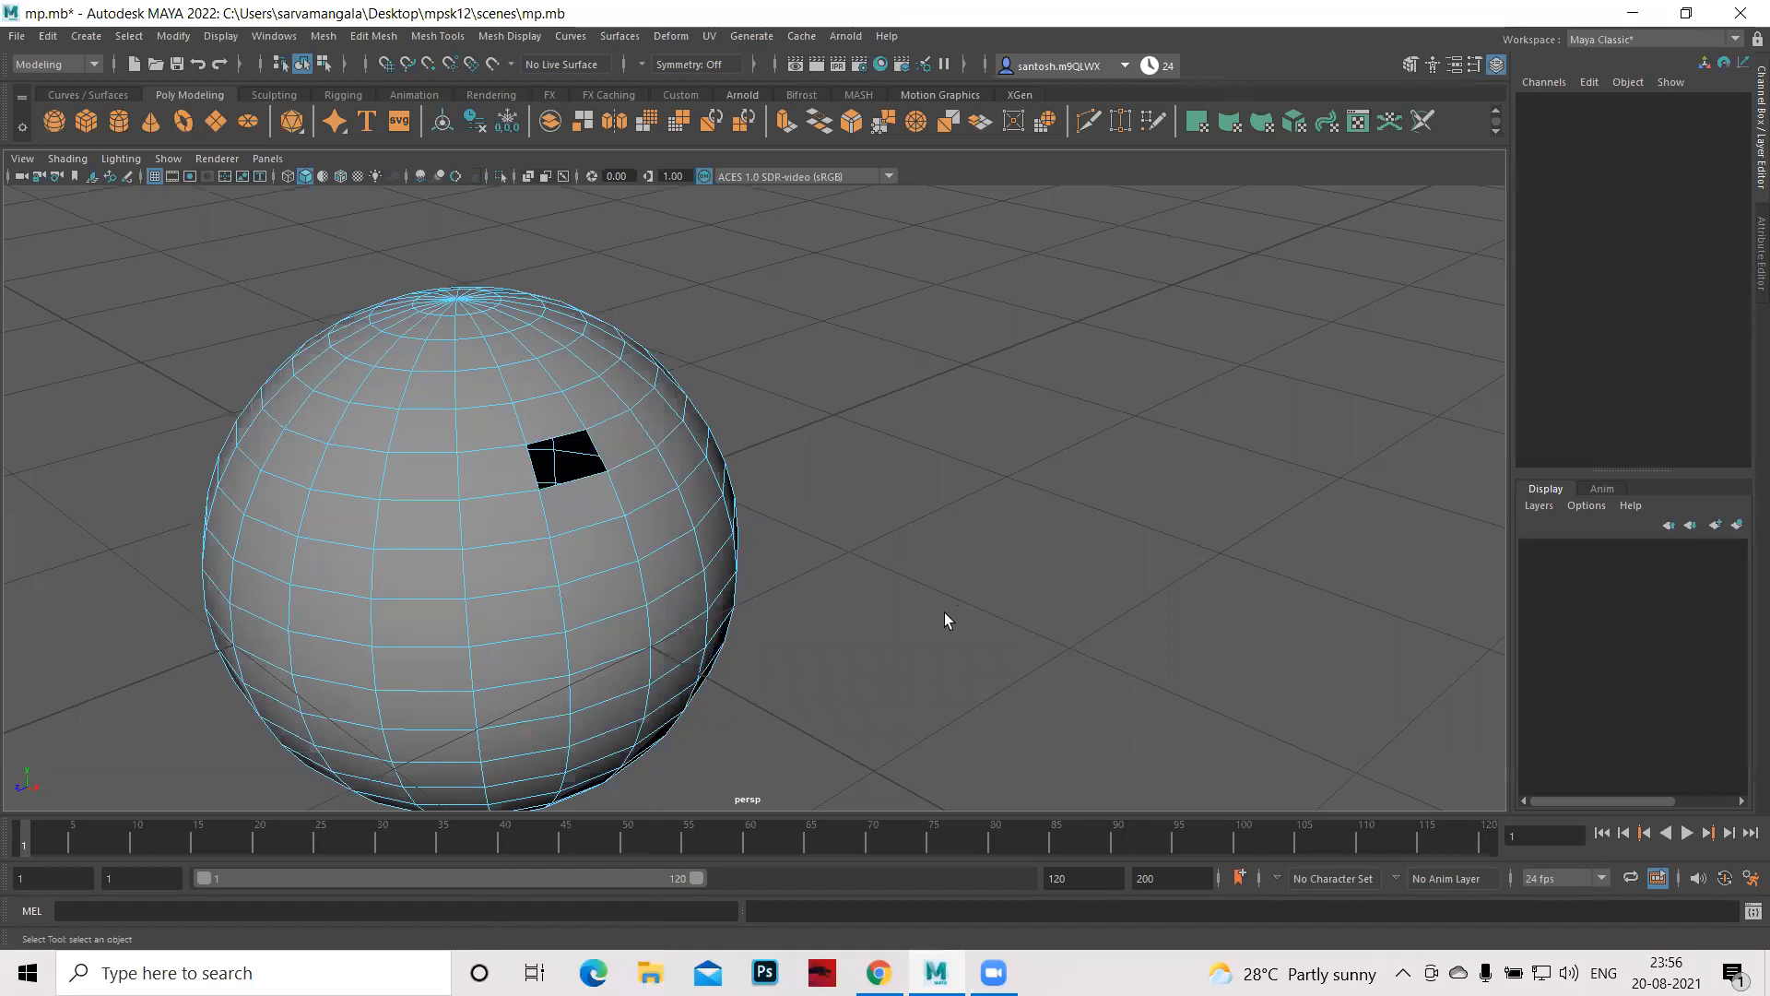
- Select the border edges of the newly opened hole on the sphere and close it with Fill Hole
{"action": "right_click_drag", "start_coordinate": [627, 468], "coordinate": [692, 441]}
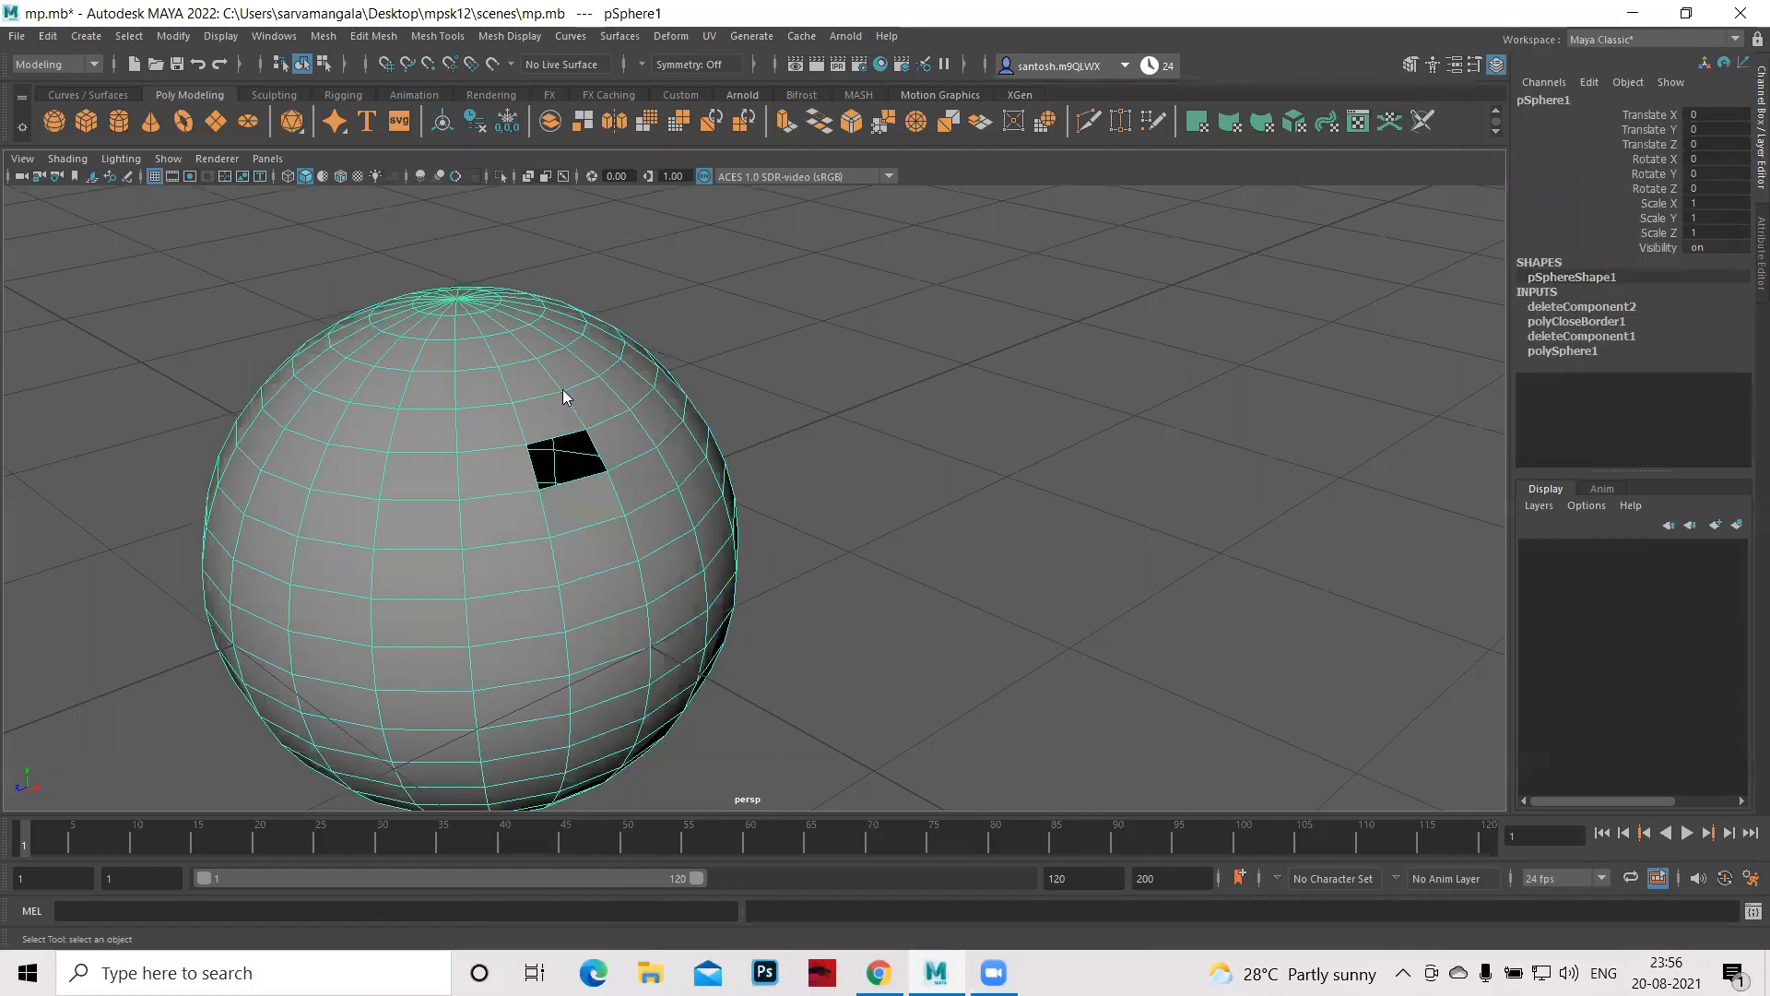
{"action": "right_click_drag", "start_coordinate": [564, 397], "coordinate": [565, 394]}
{"action": "left_click", "coordinate": [551, 445]}
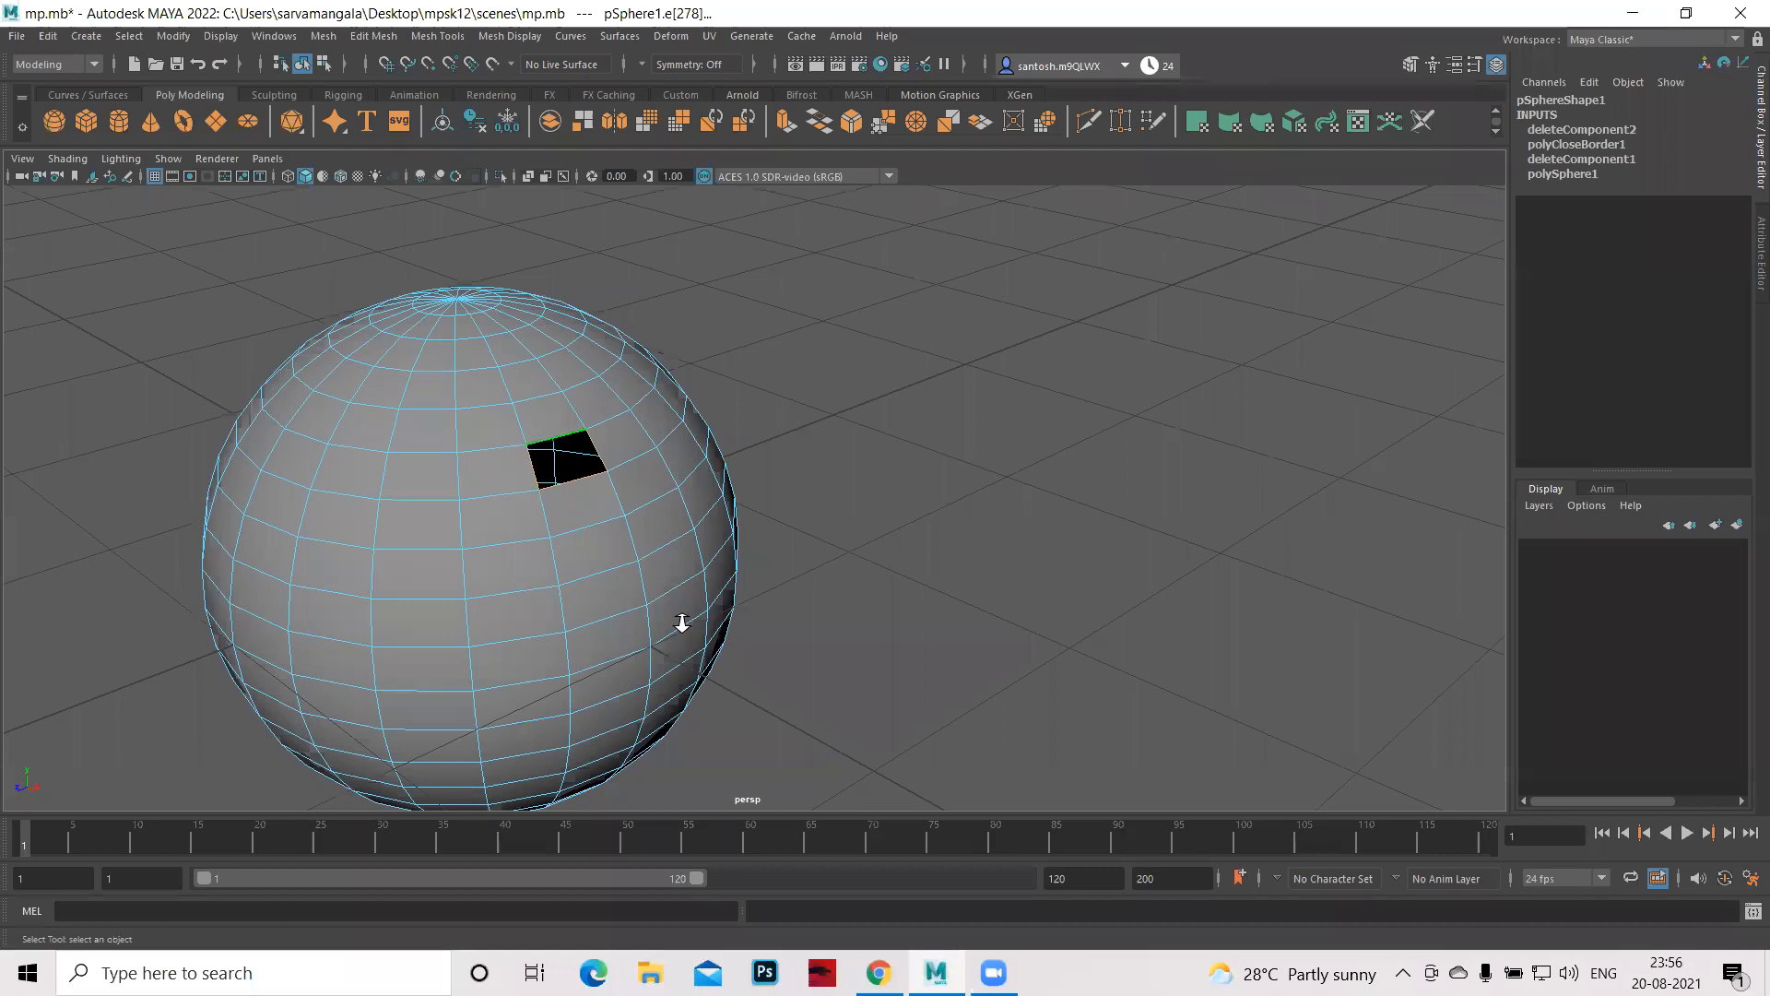
{"action": "scroll", "coordinate": [784, 561], "scroll_direction": "up", "scroll_amount": 1}
{"action": "scroll", "coordinate": [773, 557], "scroll_direction": "up", "scroll_amount": 1}
{"action": "scroll", "coordinate": [521, 464], "scroll_direction": "up", "scroll_amount": 1}
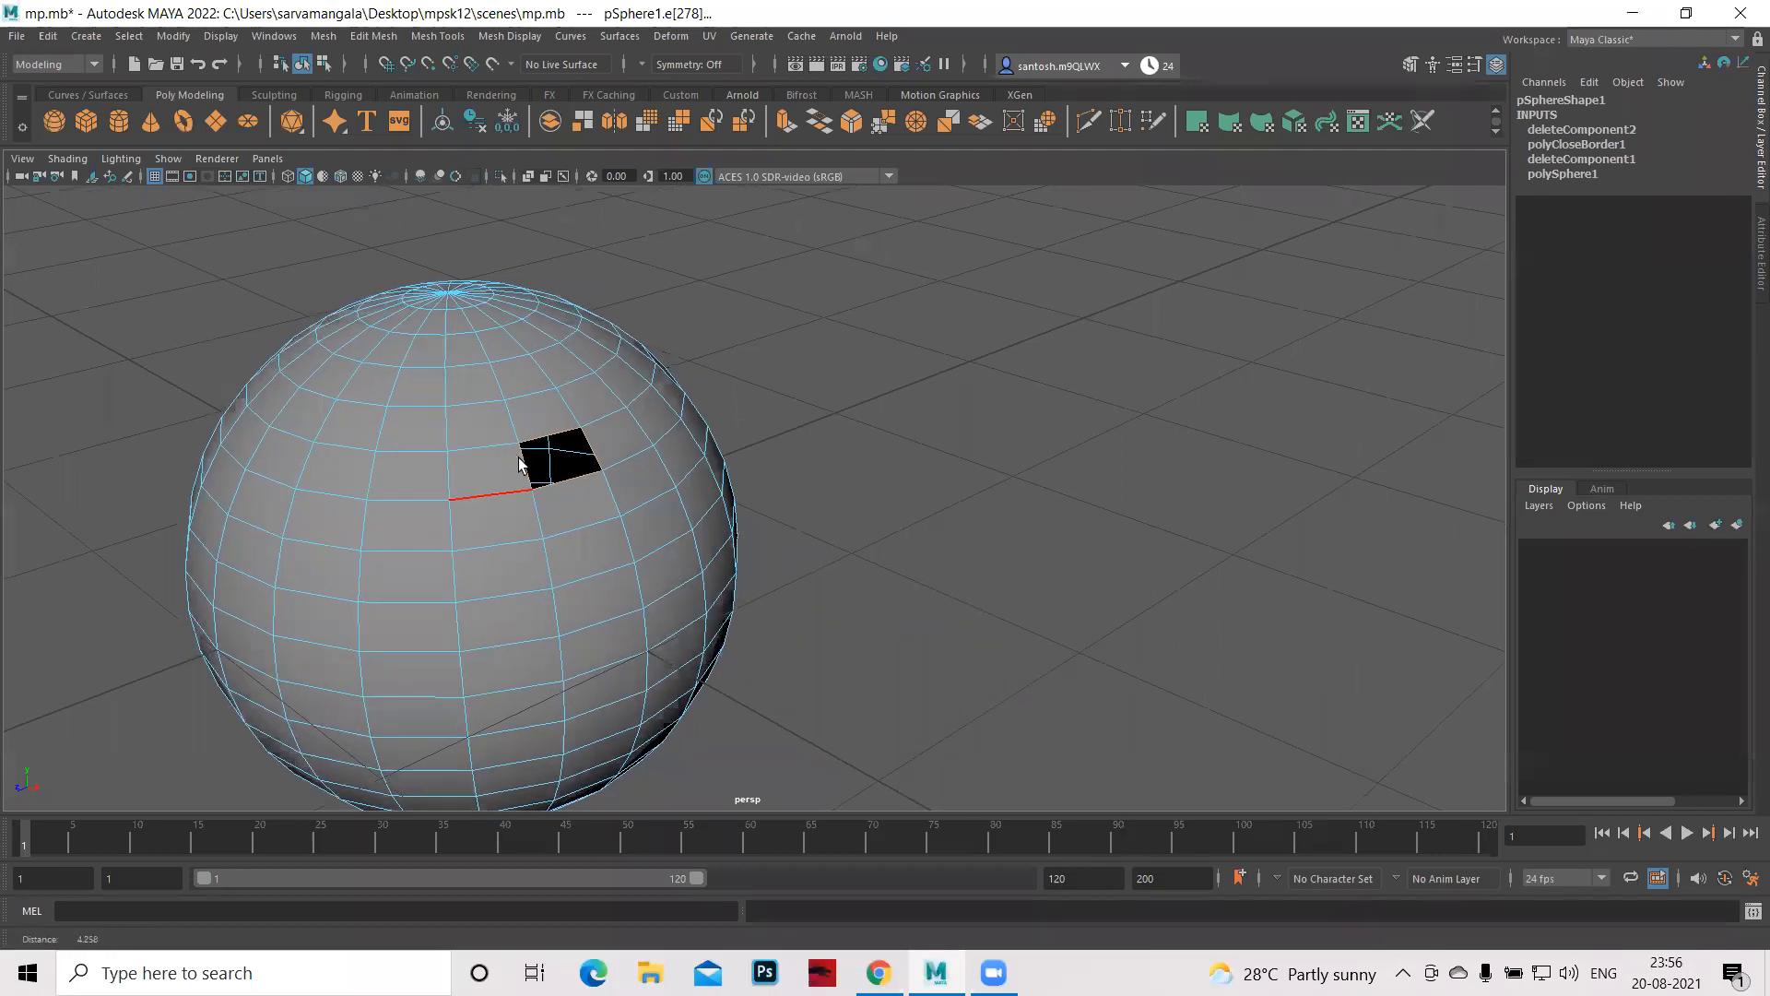
{"action": "scroll", "coordinate": [522, 458], "scroll_direction": "up", "scroll_amount": 2}
{"action": "scroll", "coordinate": [521, 457], "scroll_direction": "up", "scroll_amount": 2}
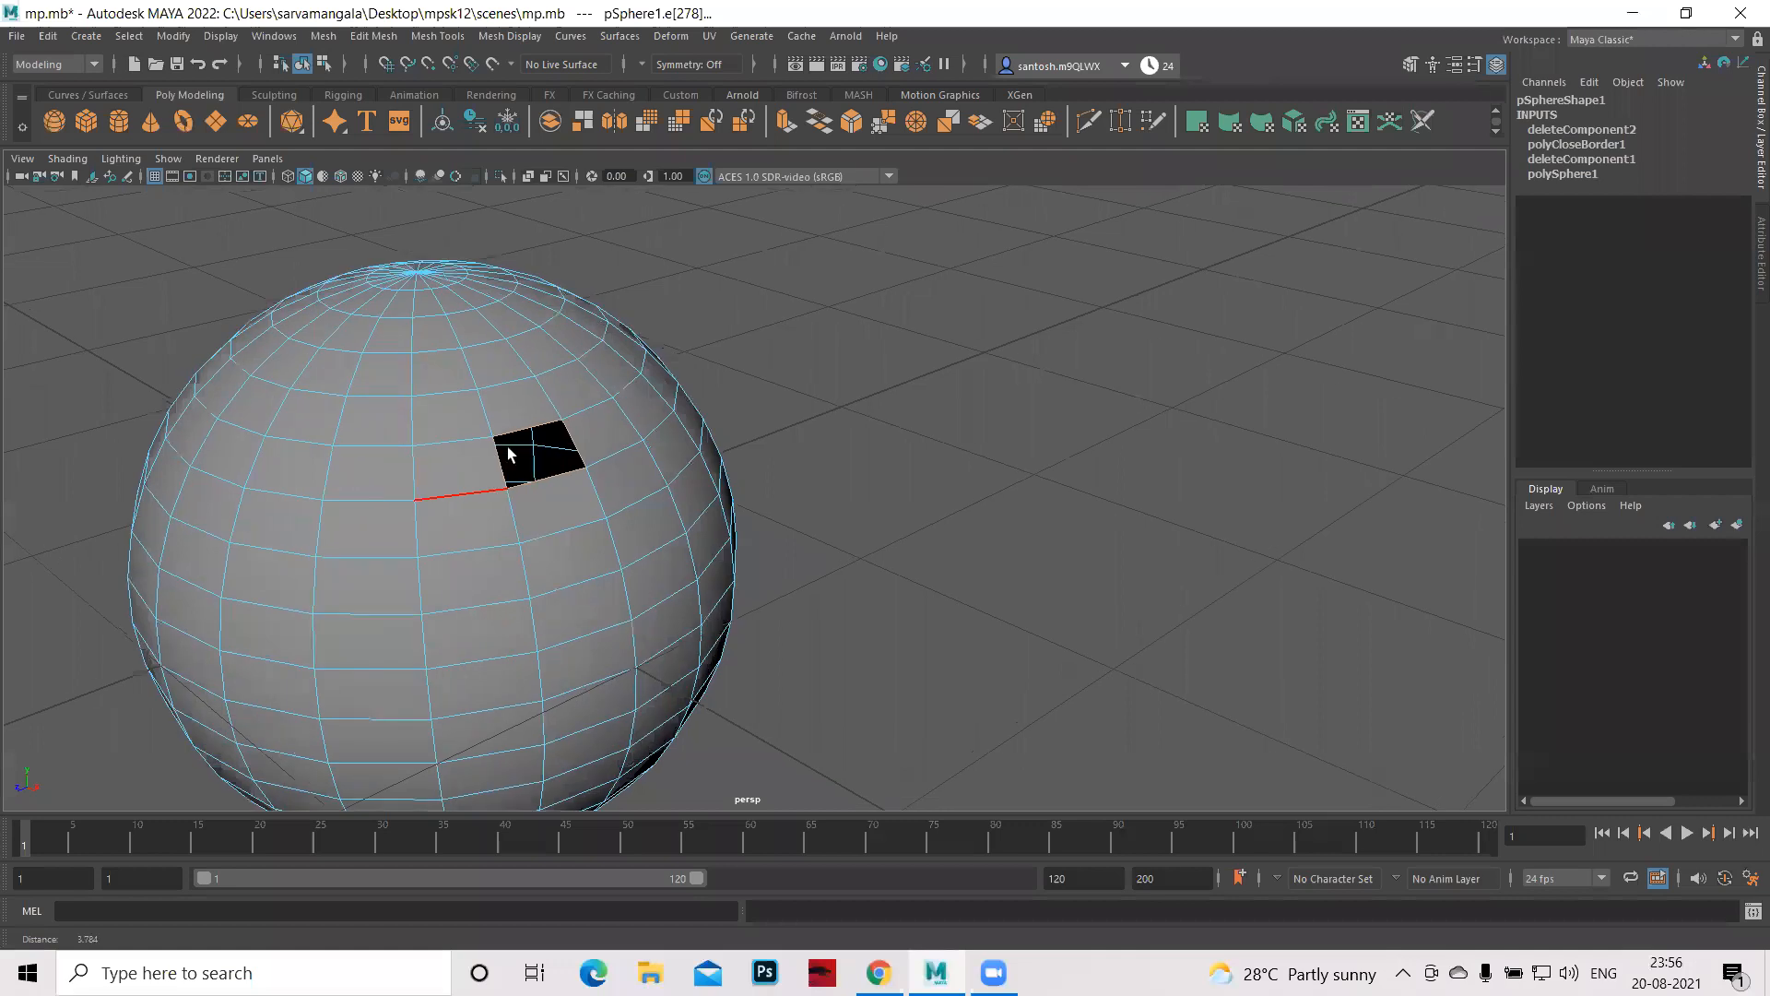
{"action": "scroll", "coordinate": [507, 448], "scroll_direction": "up", "scroll_amount": 3}
{"action": "scroll", "coordinate": [1420, 486], "scroll_direction": "up", "scroll_amount": 2}
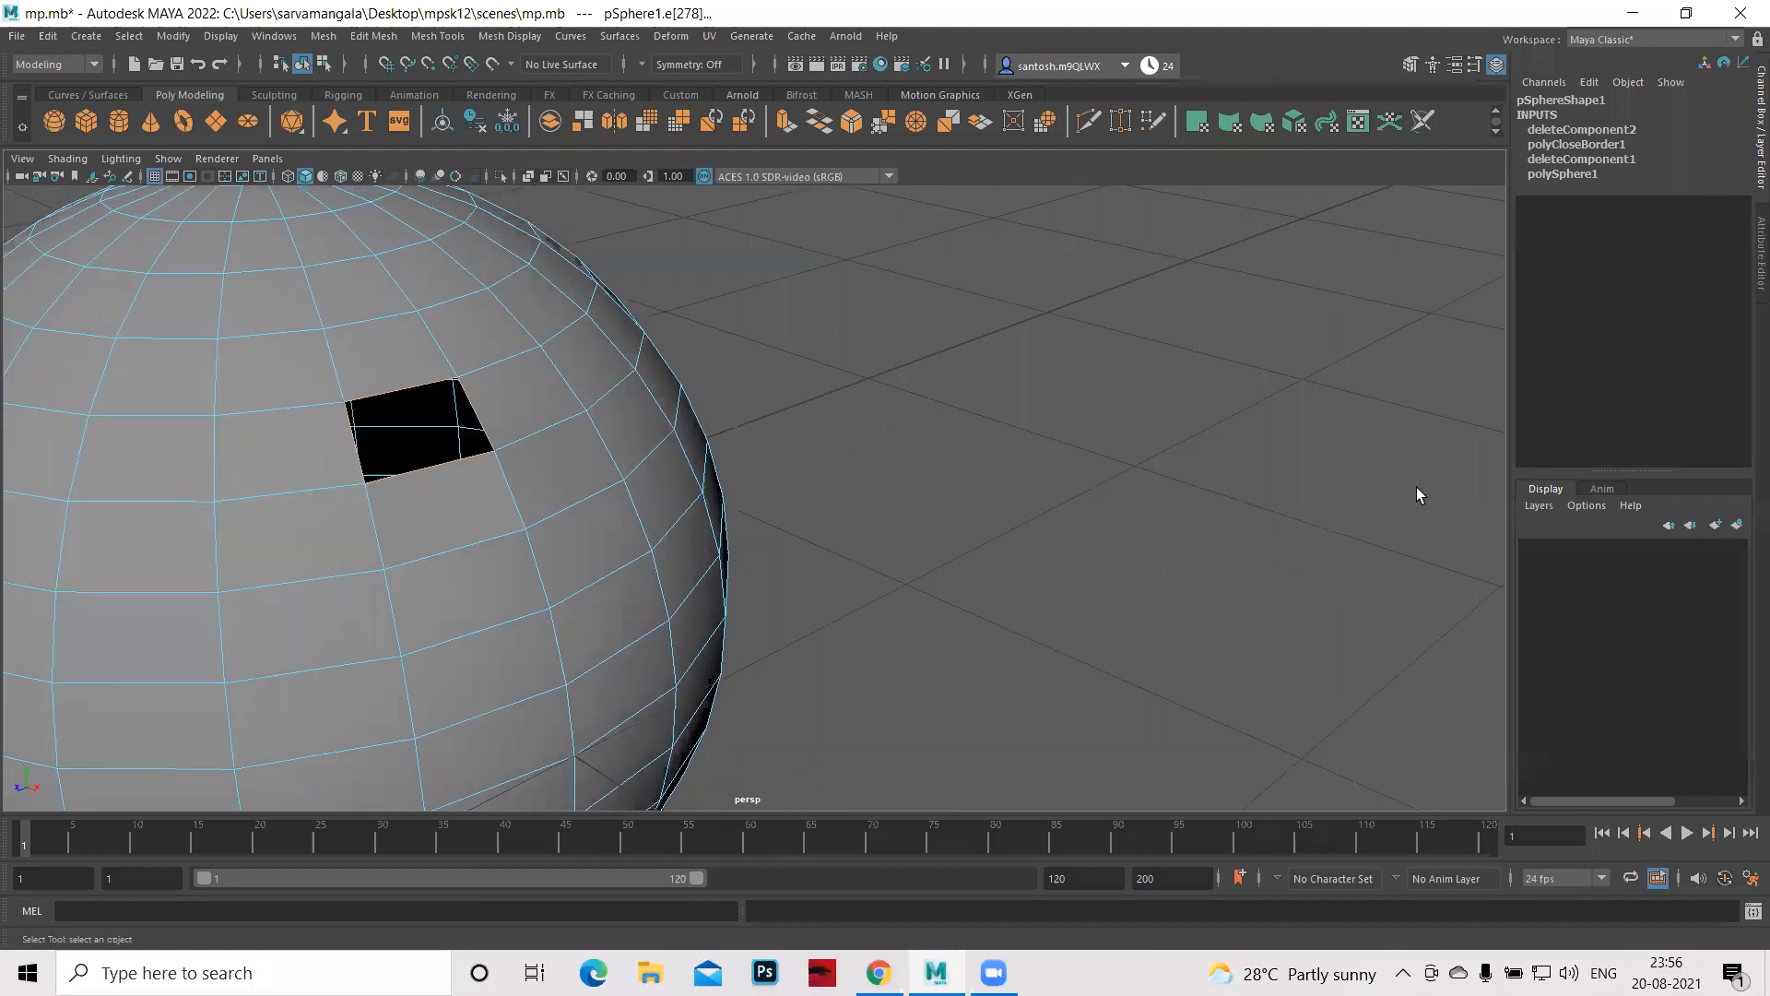
{"action": "scroll", "coordinate": [1416, 487], "scroll_direction": "down", "scroll_amount": 2}
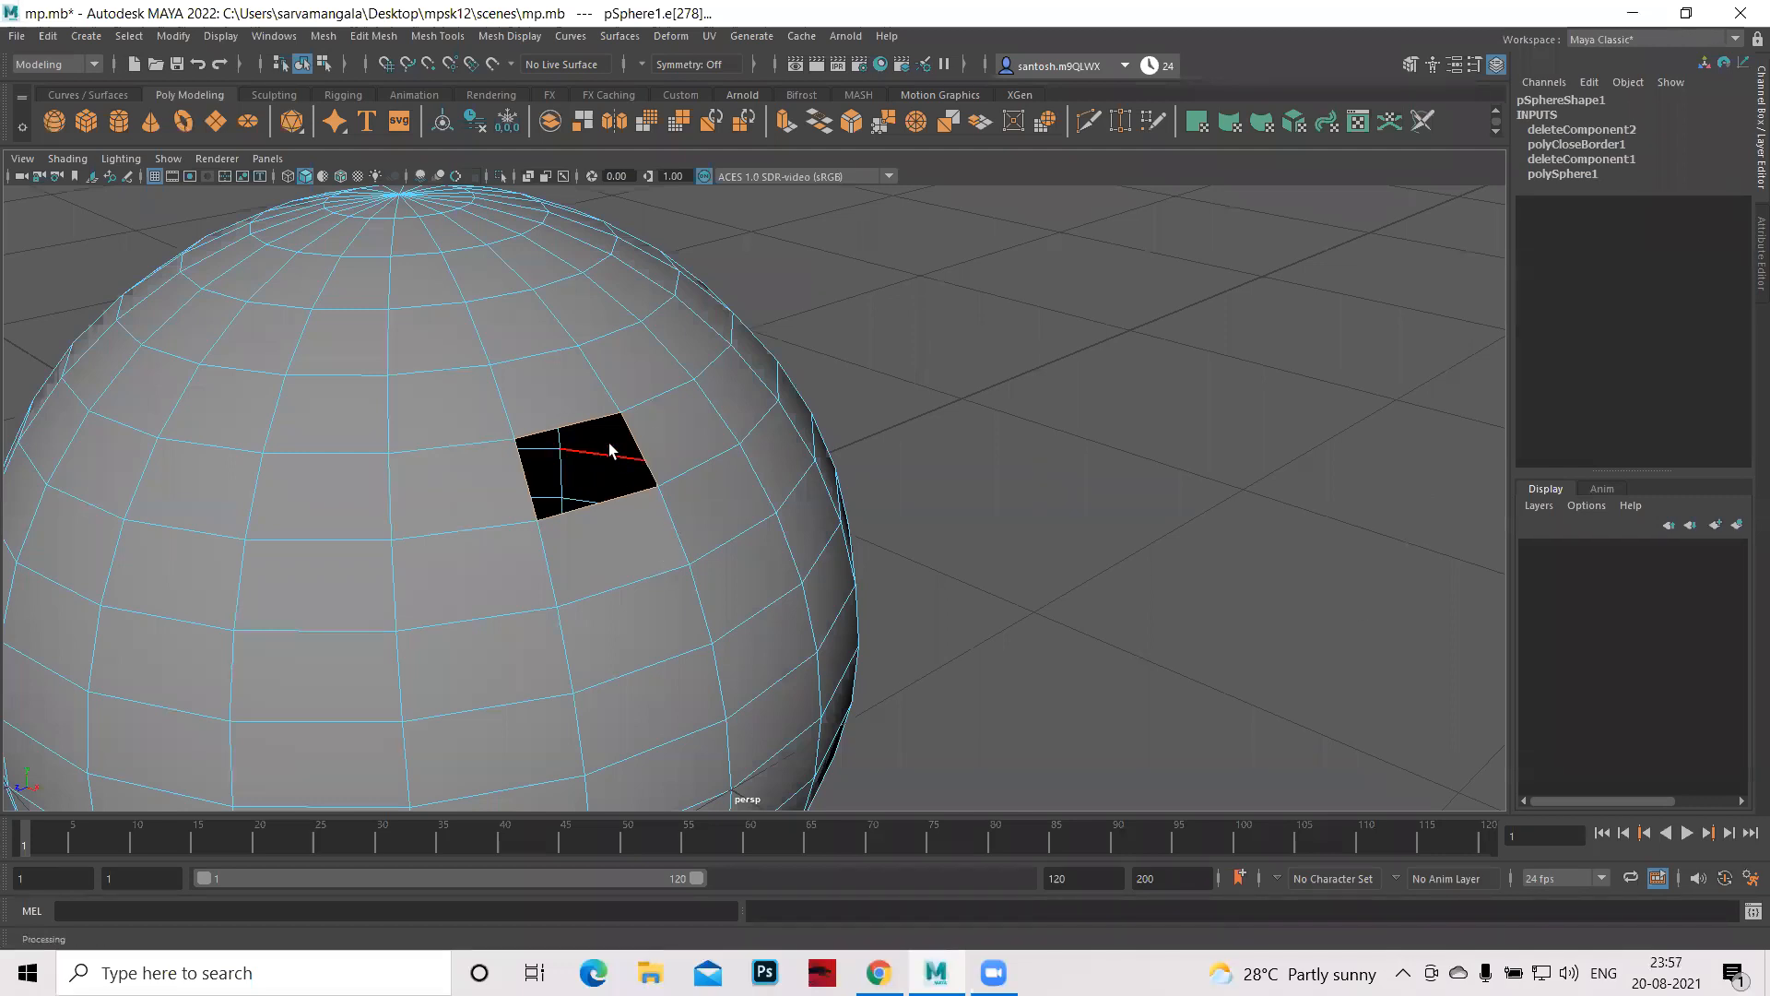
{"action": "right_click_drag", "start_coordinate": [610, 444], "coordinate": [581, 687], "text": "shift"}
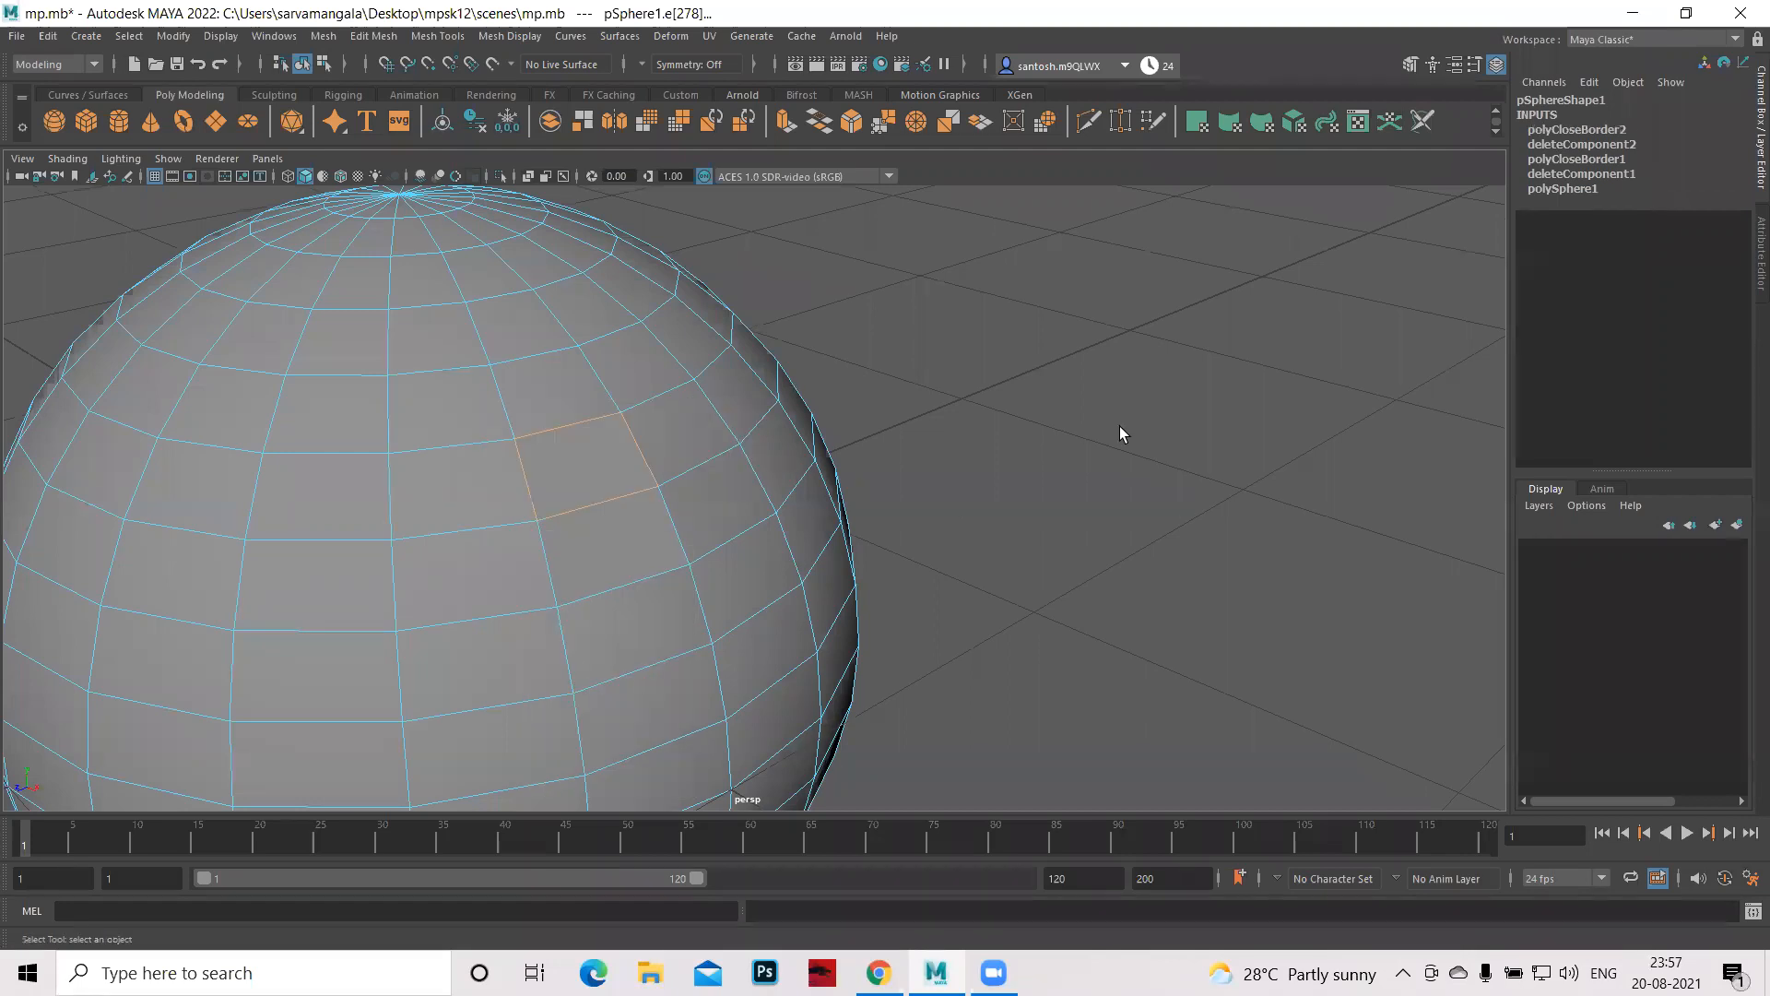
{"action": "left_click", "coordinate": [1048, 483]}
- Return the filled sphere to object mode and delete its construction history
{"action": "right_click_drag", "start_coordinate": [1252, 503], "coordinate": [644, 517], "text": "alt"}
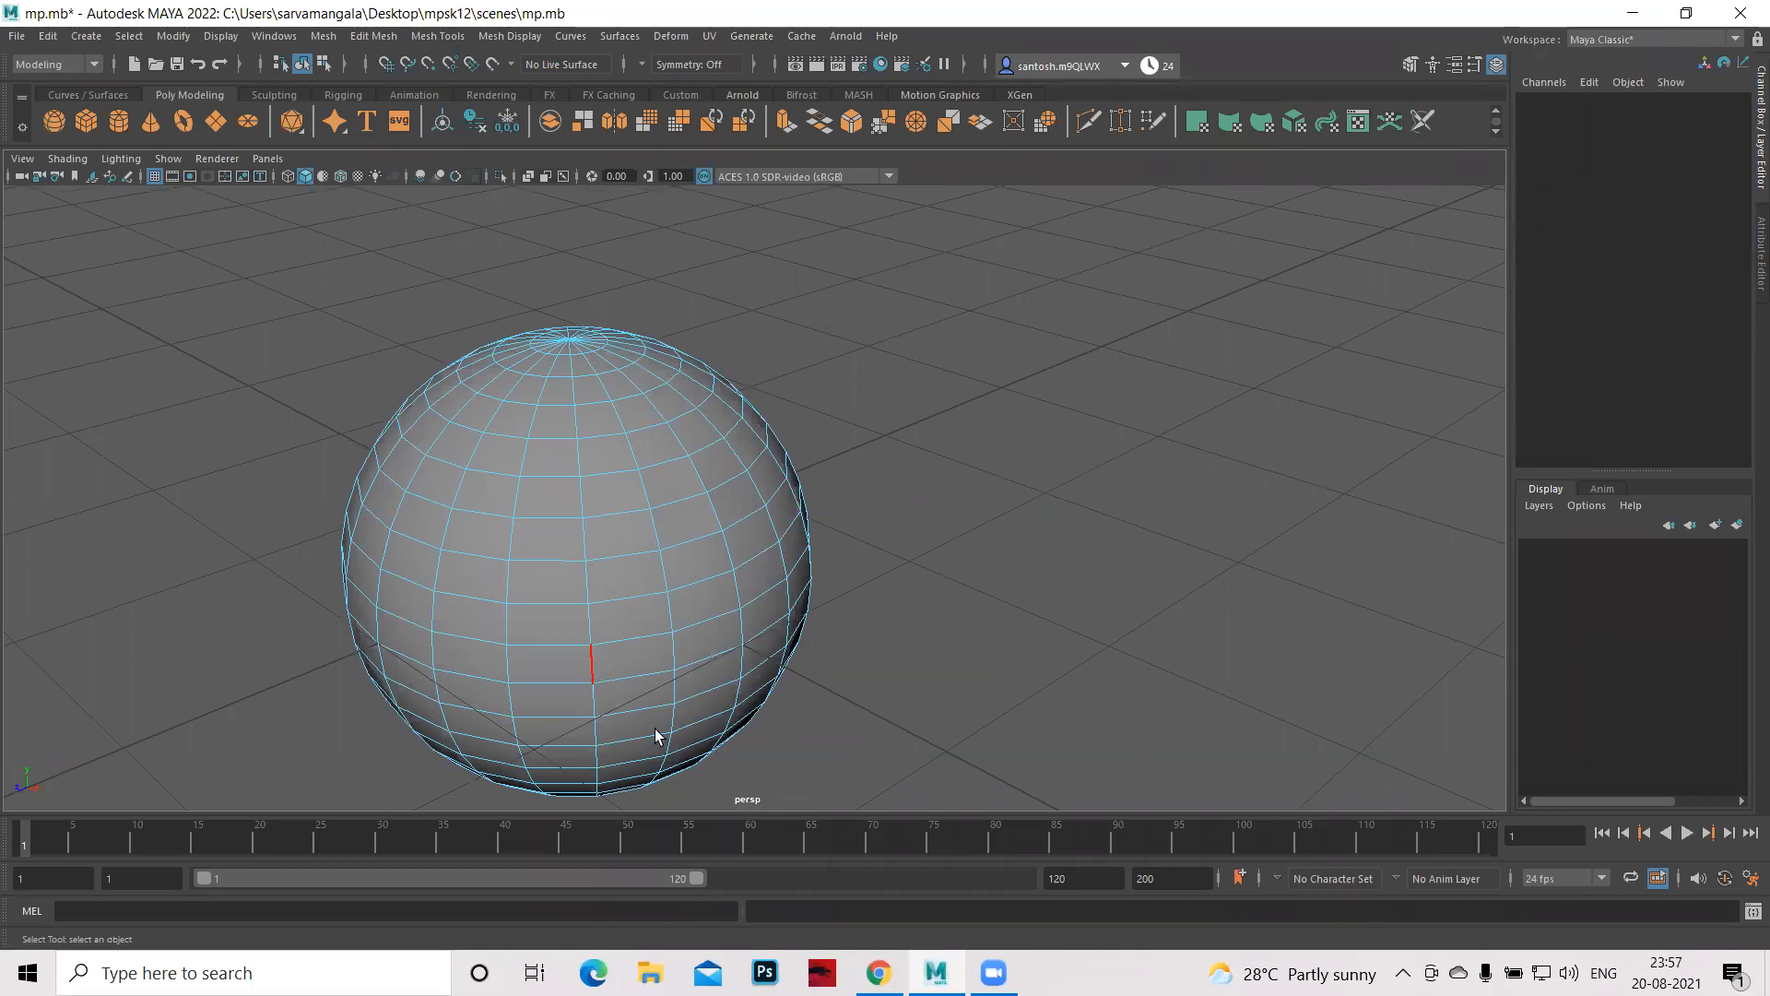
{"action": "right_click_drag", "start_coordinate": [660, 504], "coordinate": [708, 432]}
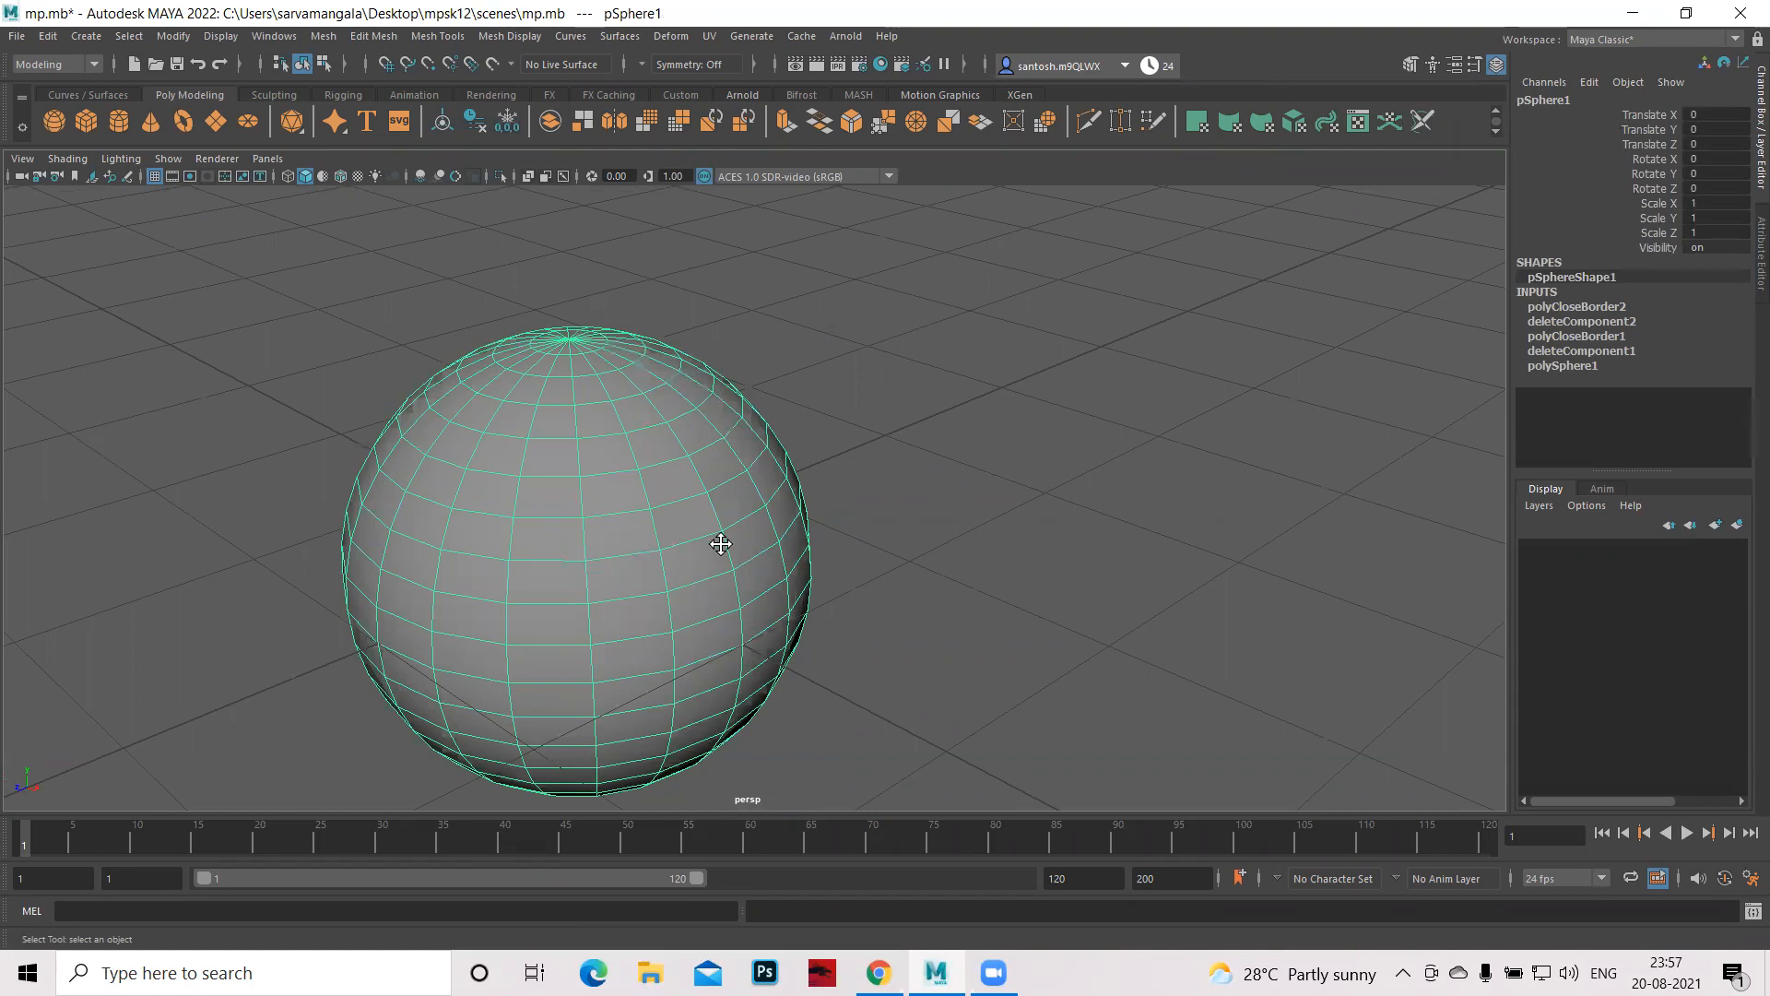
{"action": "middle_click_drag", "start_coordinate": [817, 500], "coordinate": [821, 500], "text": "alt"}
{"action": "middle_click_drag", "start_coordinate": [1317, 597], "coordinate": [1325, 599], "text": "alt"}
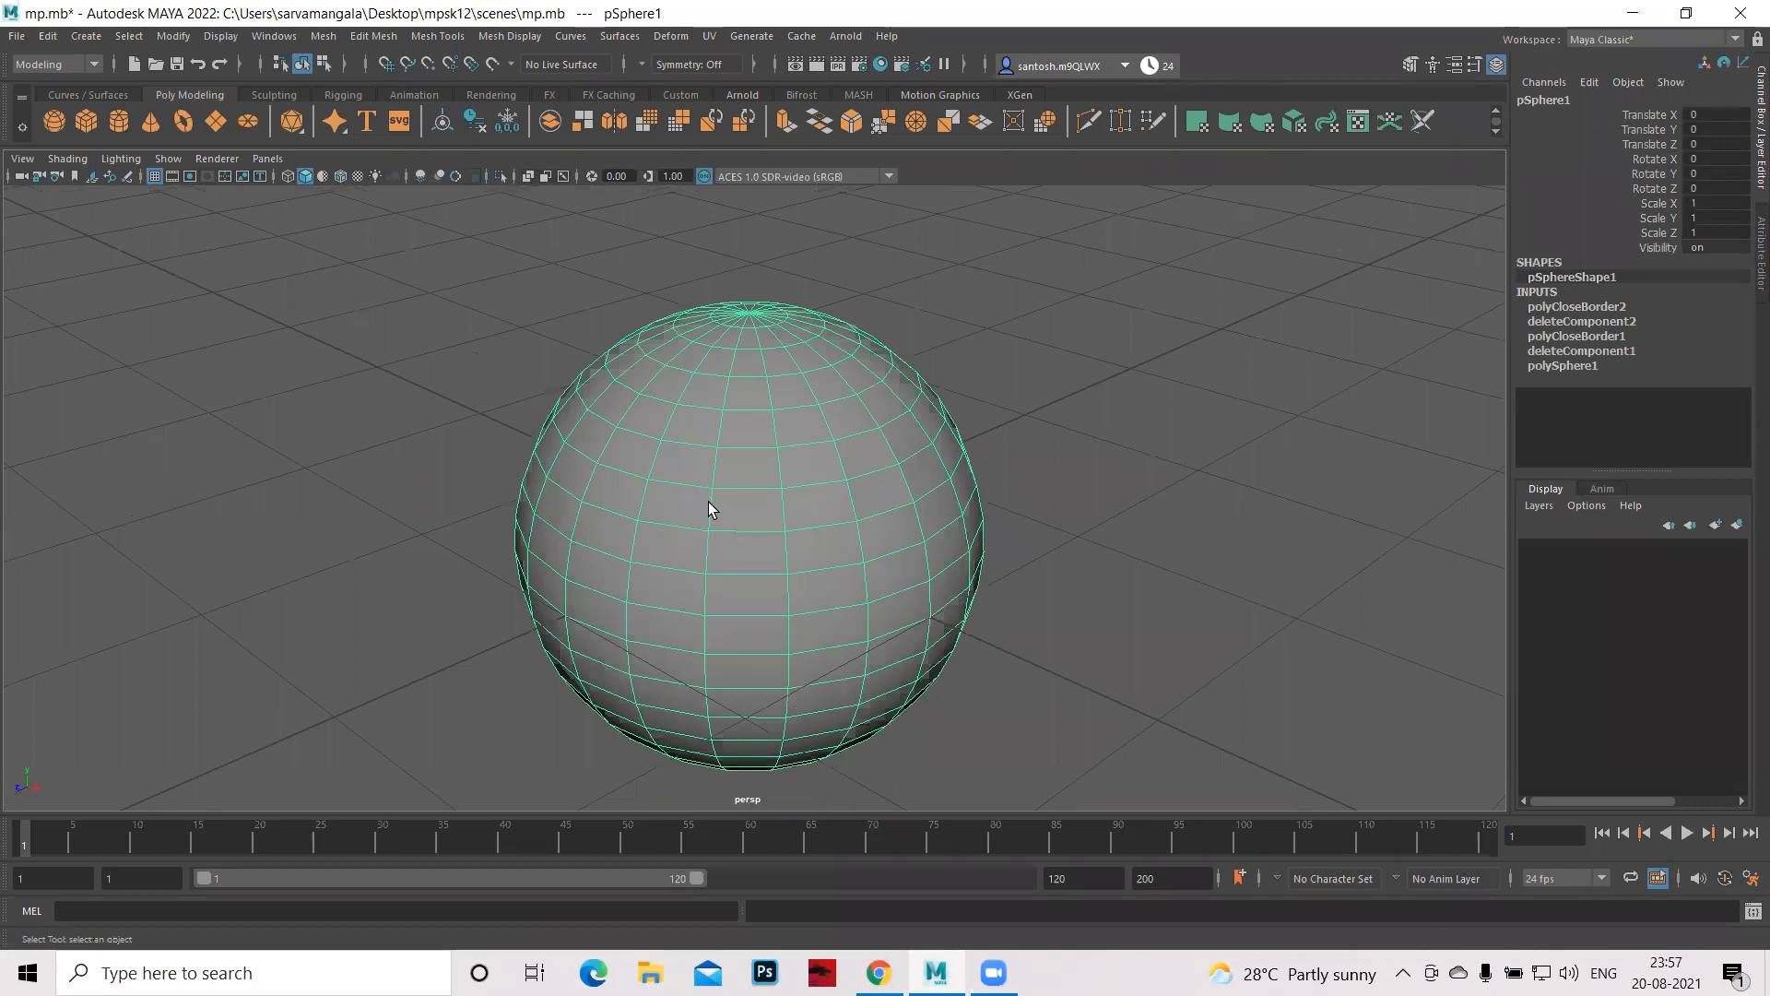
{"action": "key", "text": "alt+shift+d"}
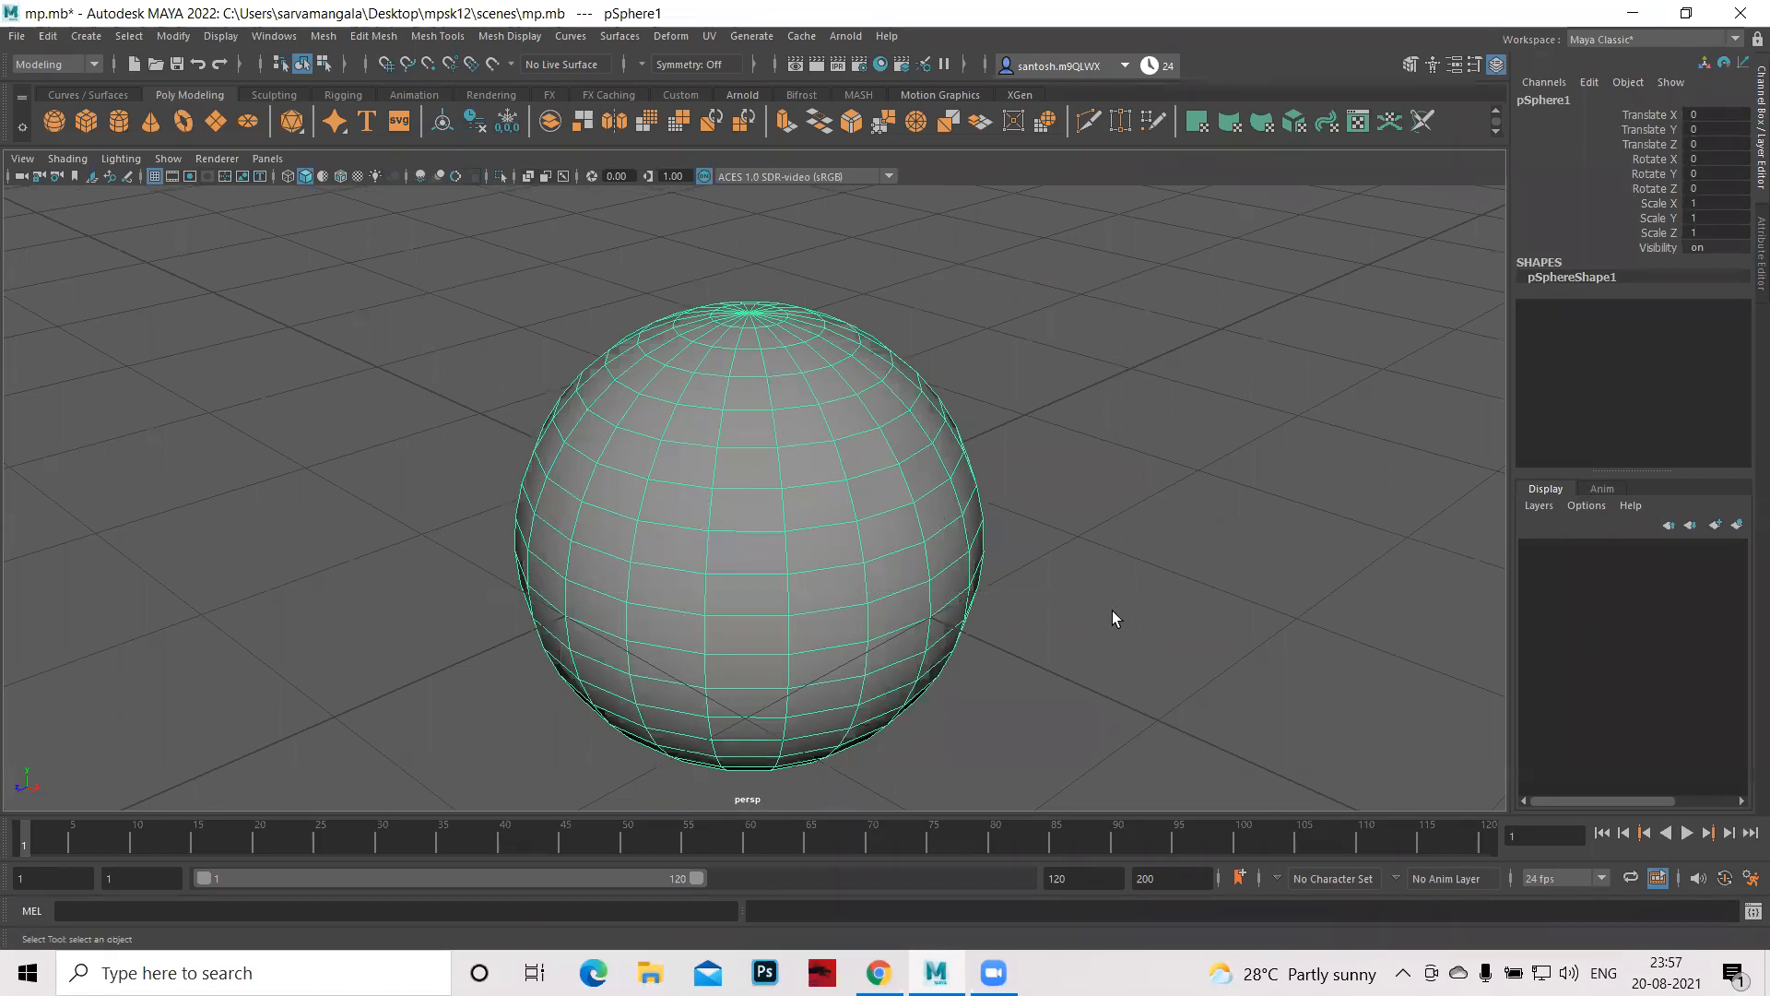
- Show the four-view layout and delete the sphere from the scene
{"action": "key", "text": "space"}
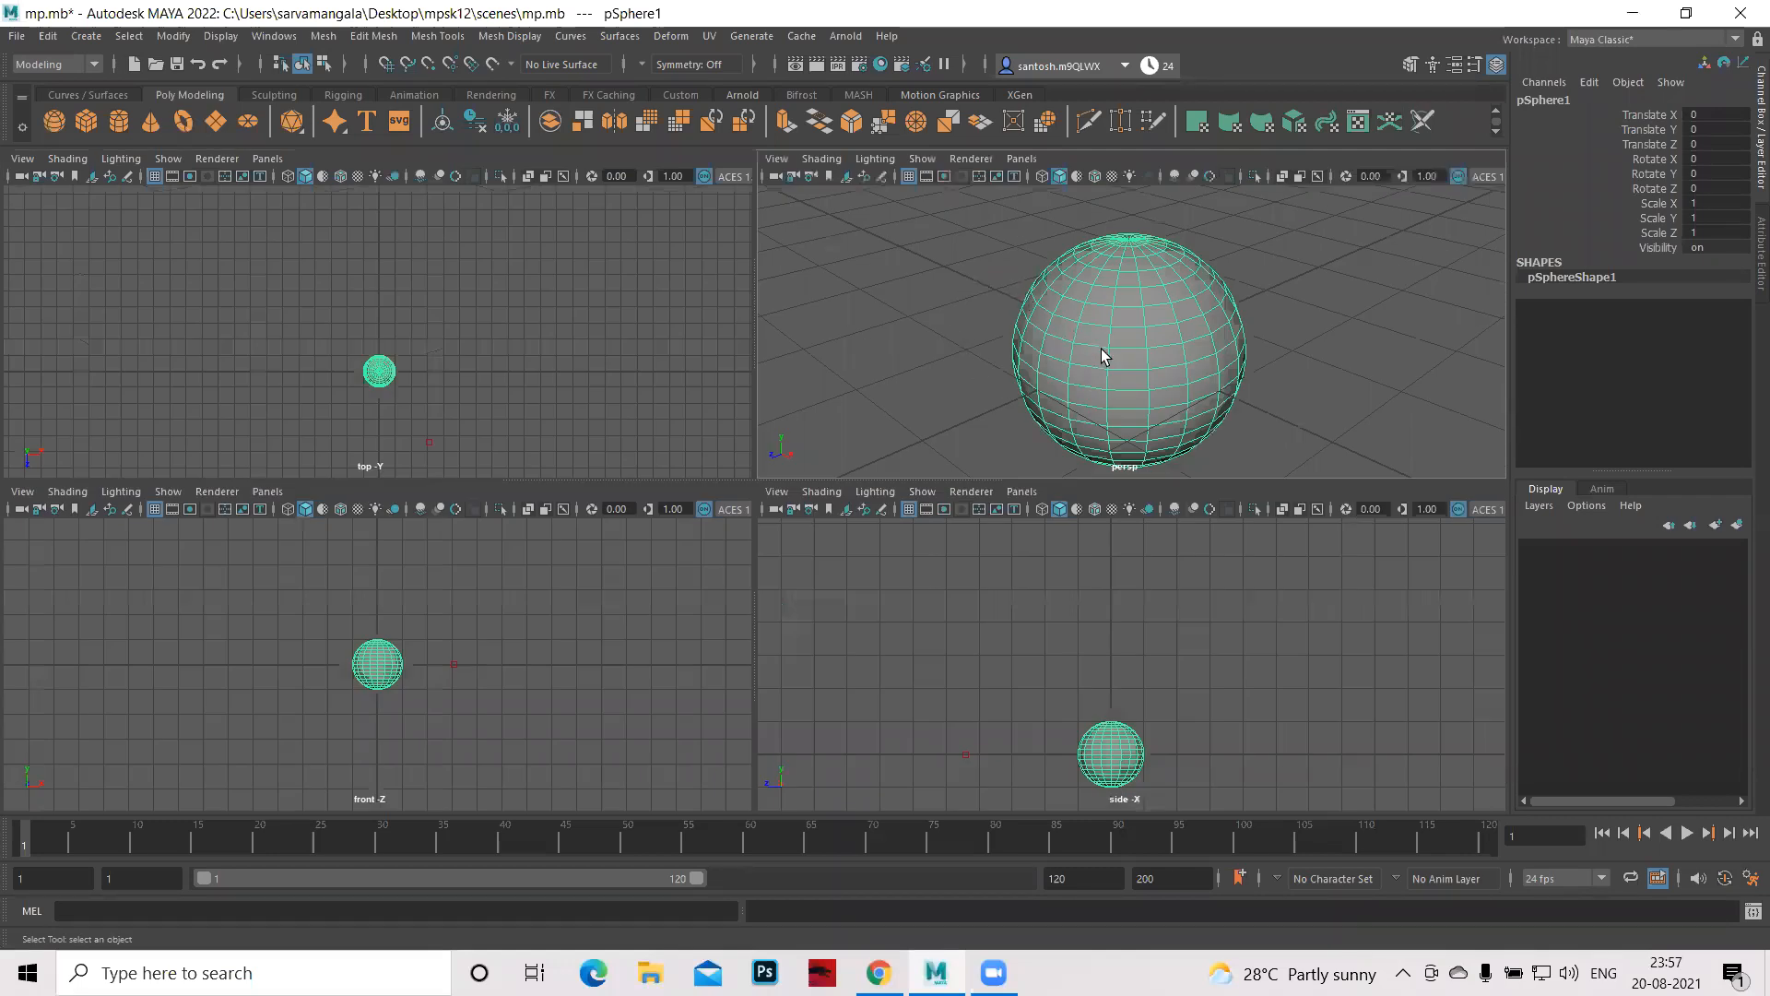
{"action": "key", "text": "Delete"}
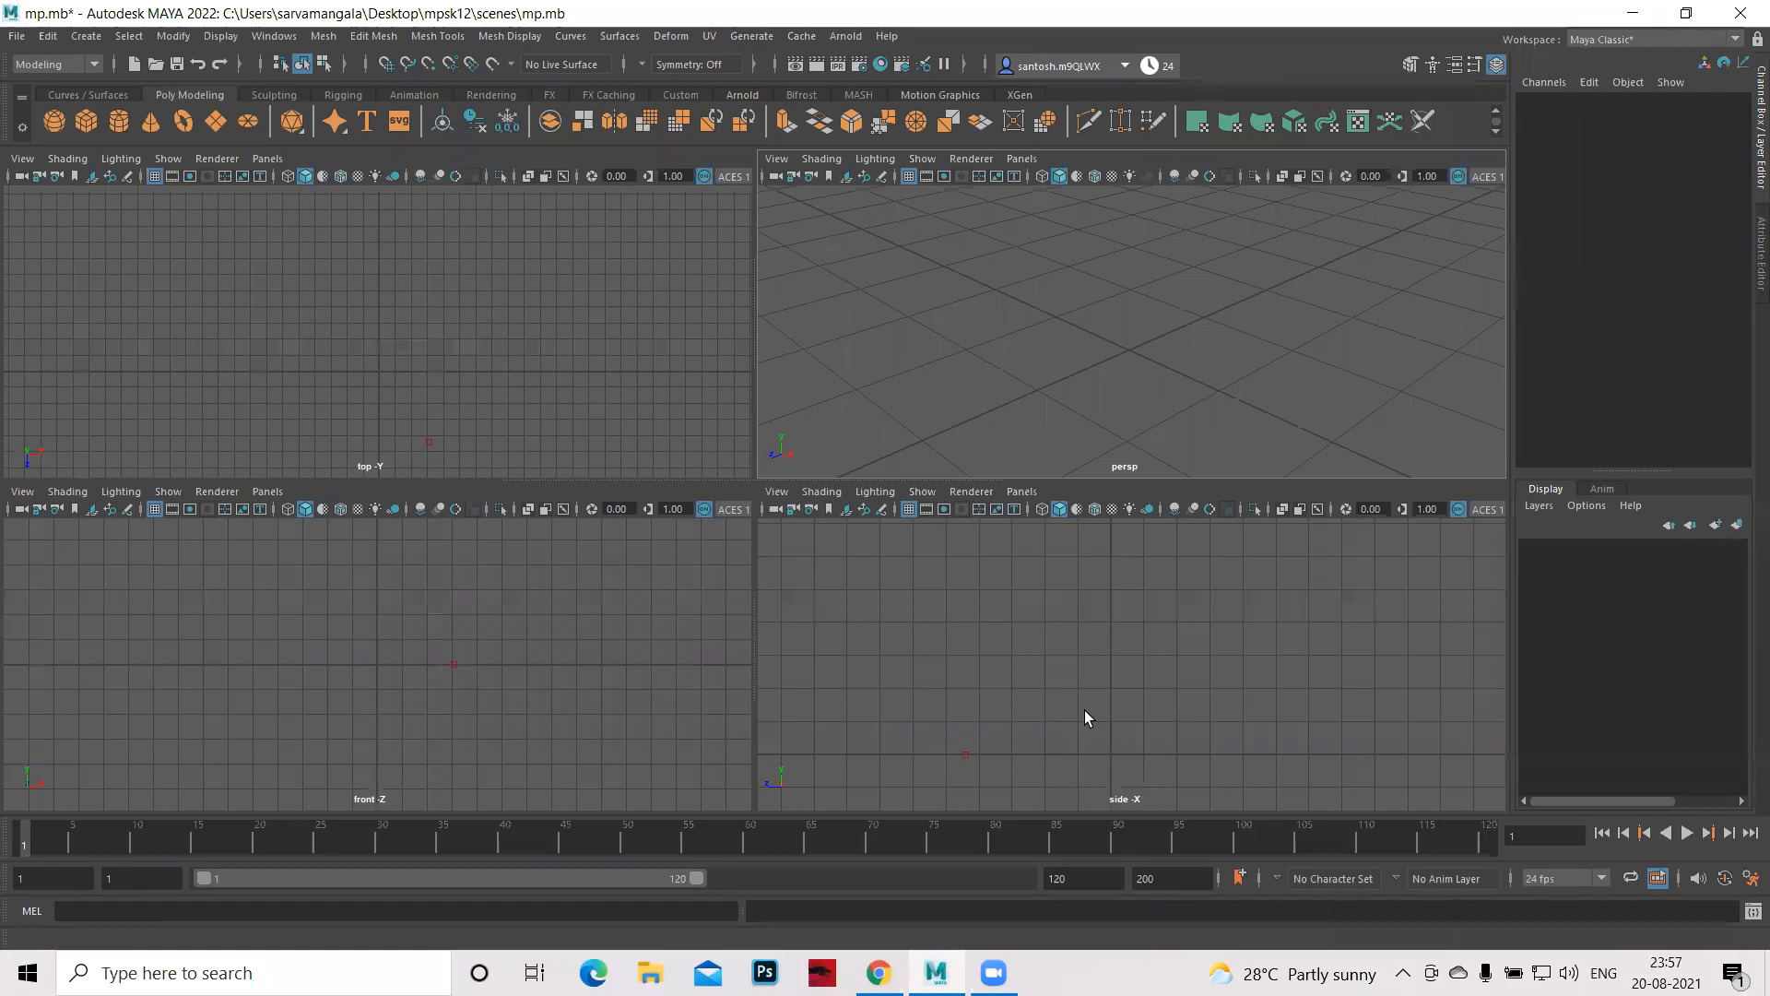
- Try the full-size side view with the interface elements hidden, and restore the four-view layout with the full interface
{"action": "key", "text": "space"}
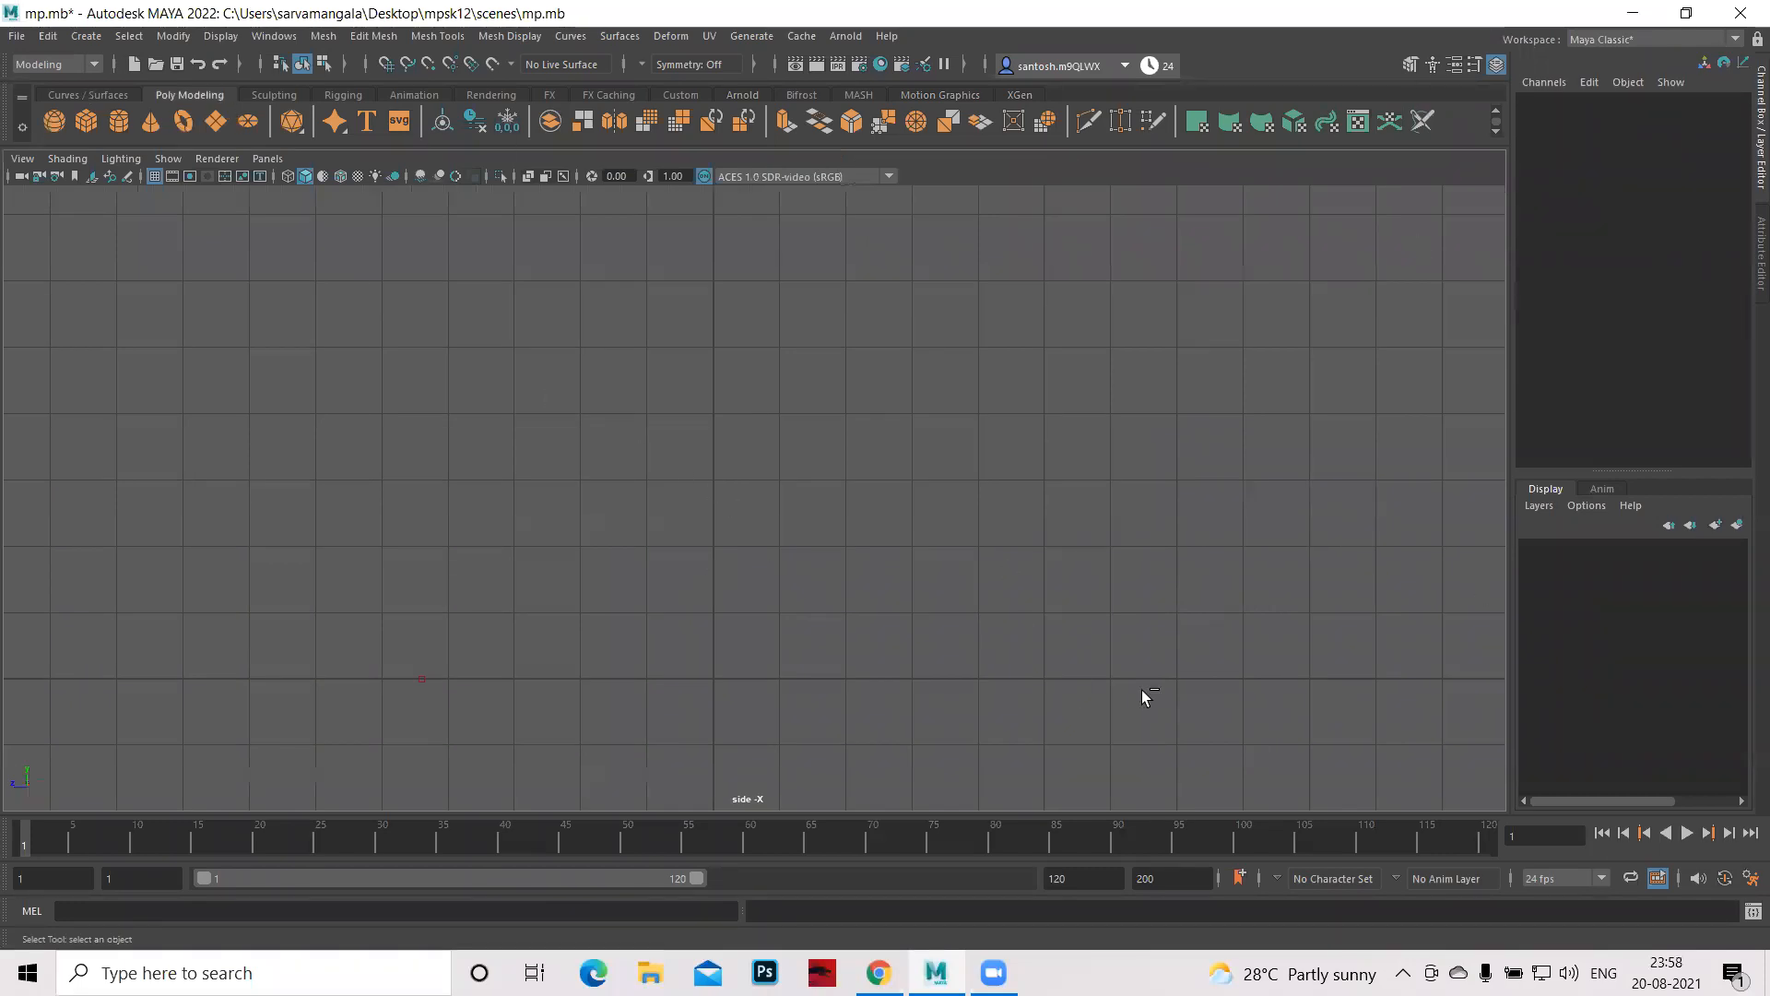
{"action": "key", "text": "ctrl+space"}
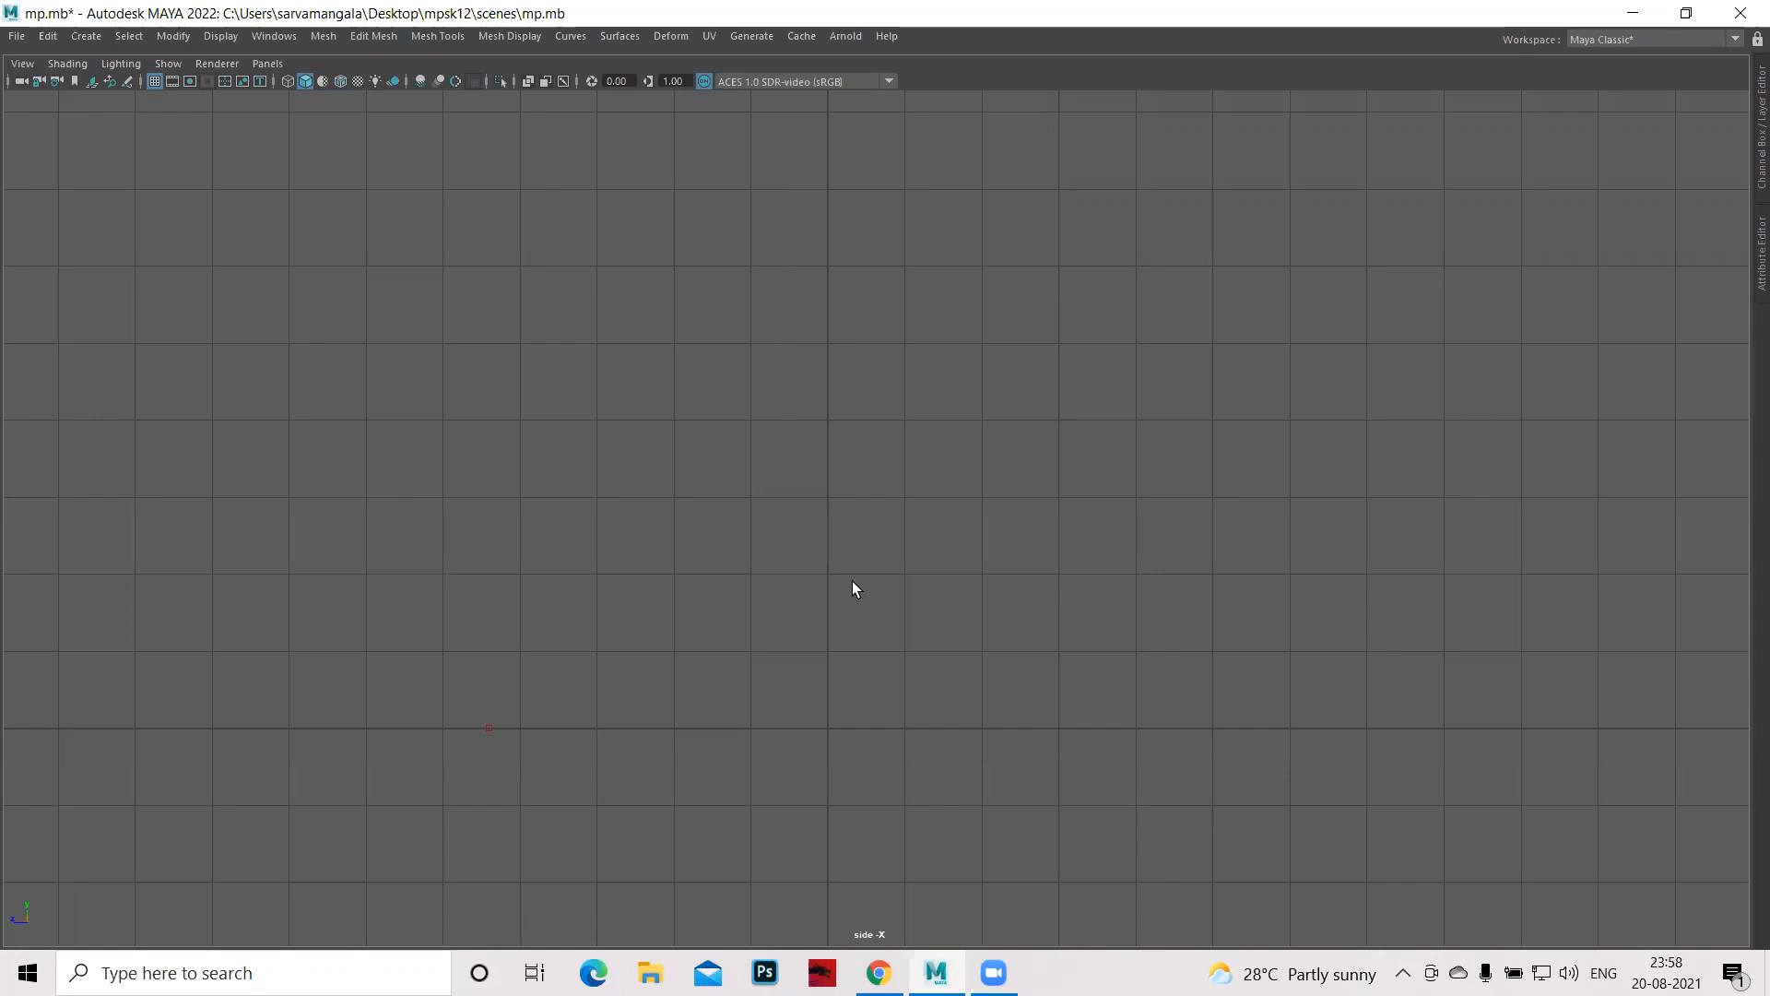
{"action": "key", "text": "space"}
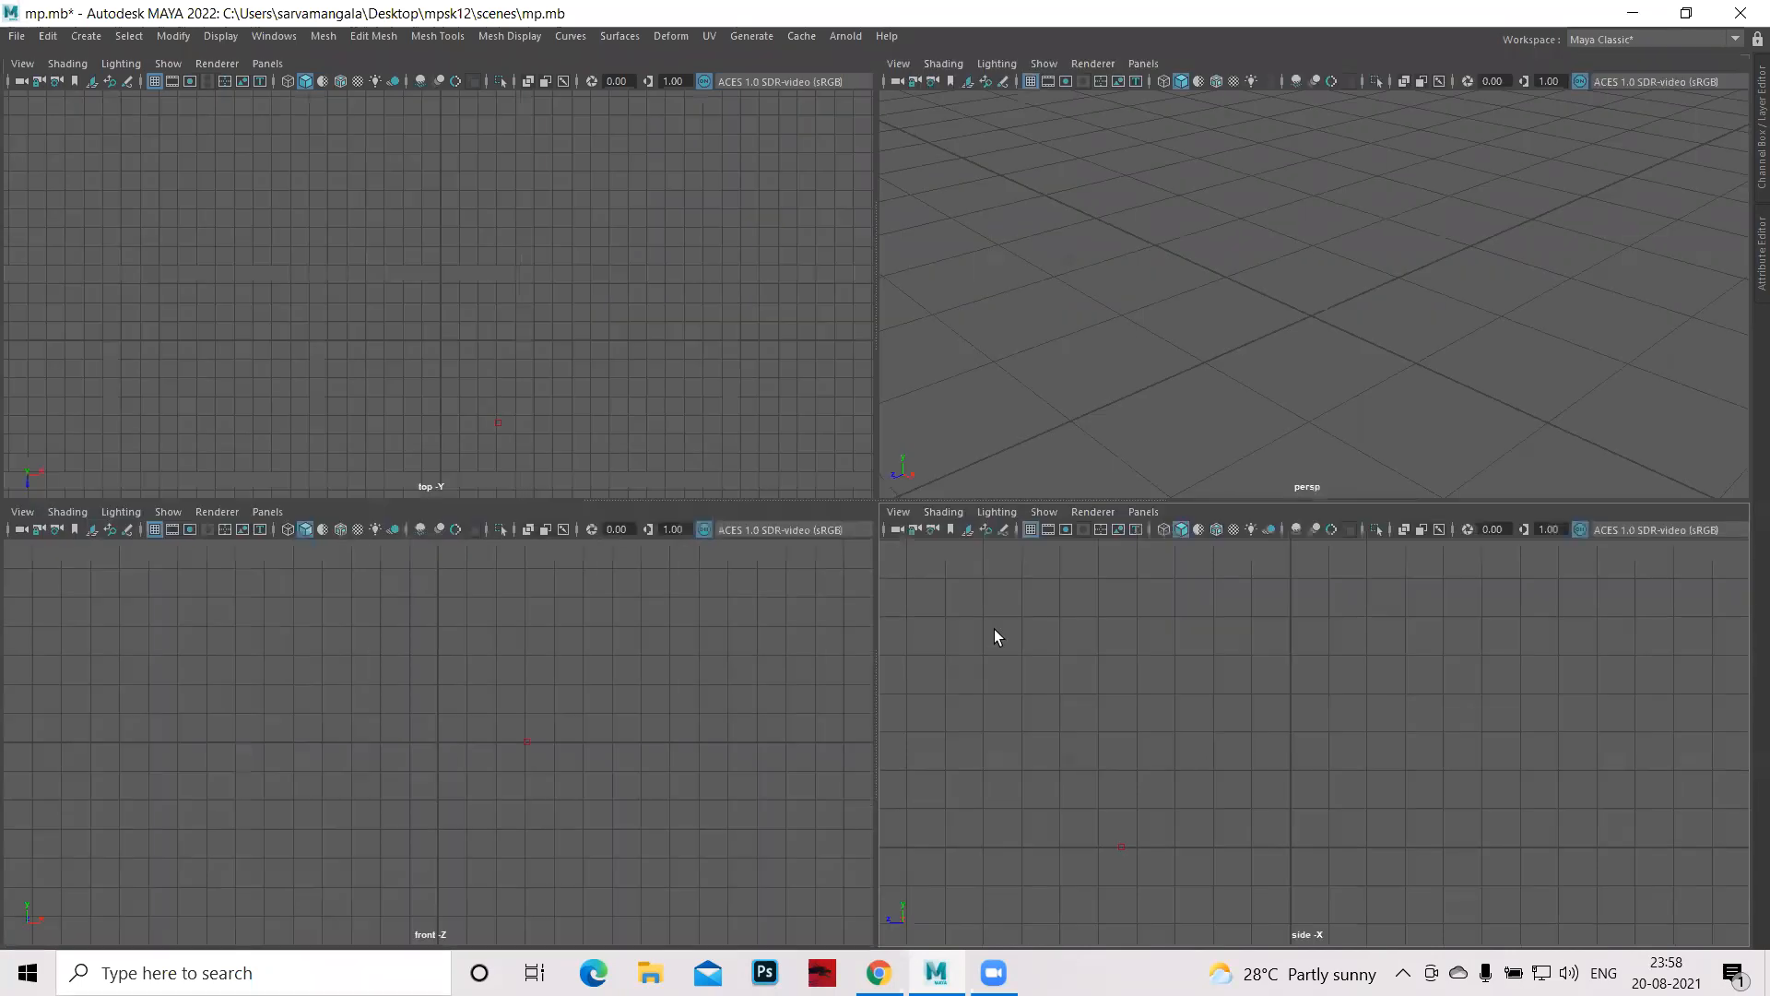
{"action": "key", "text": "ctrl+space"}
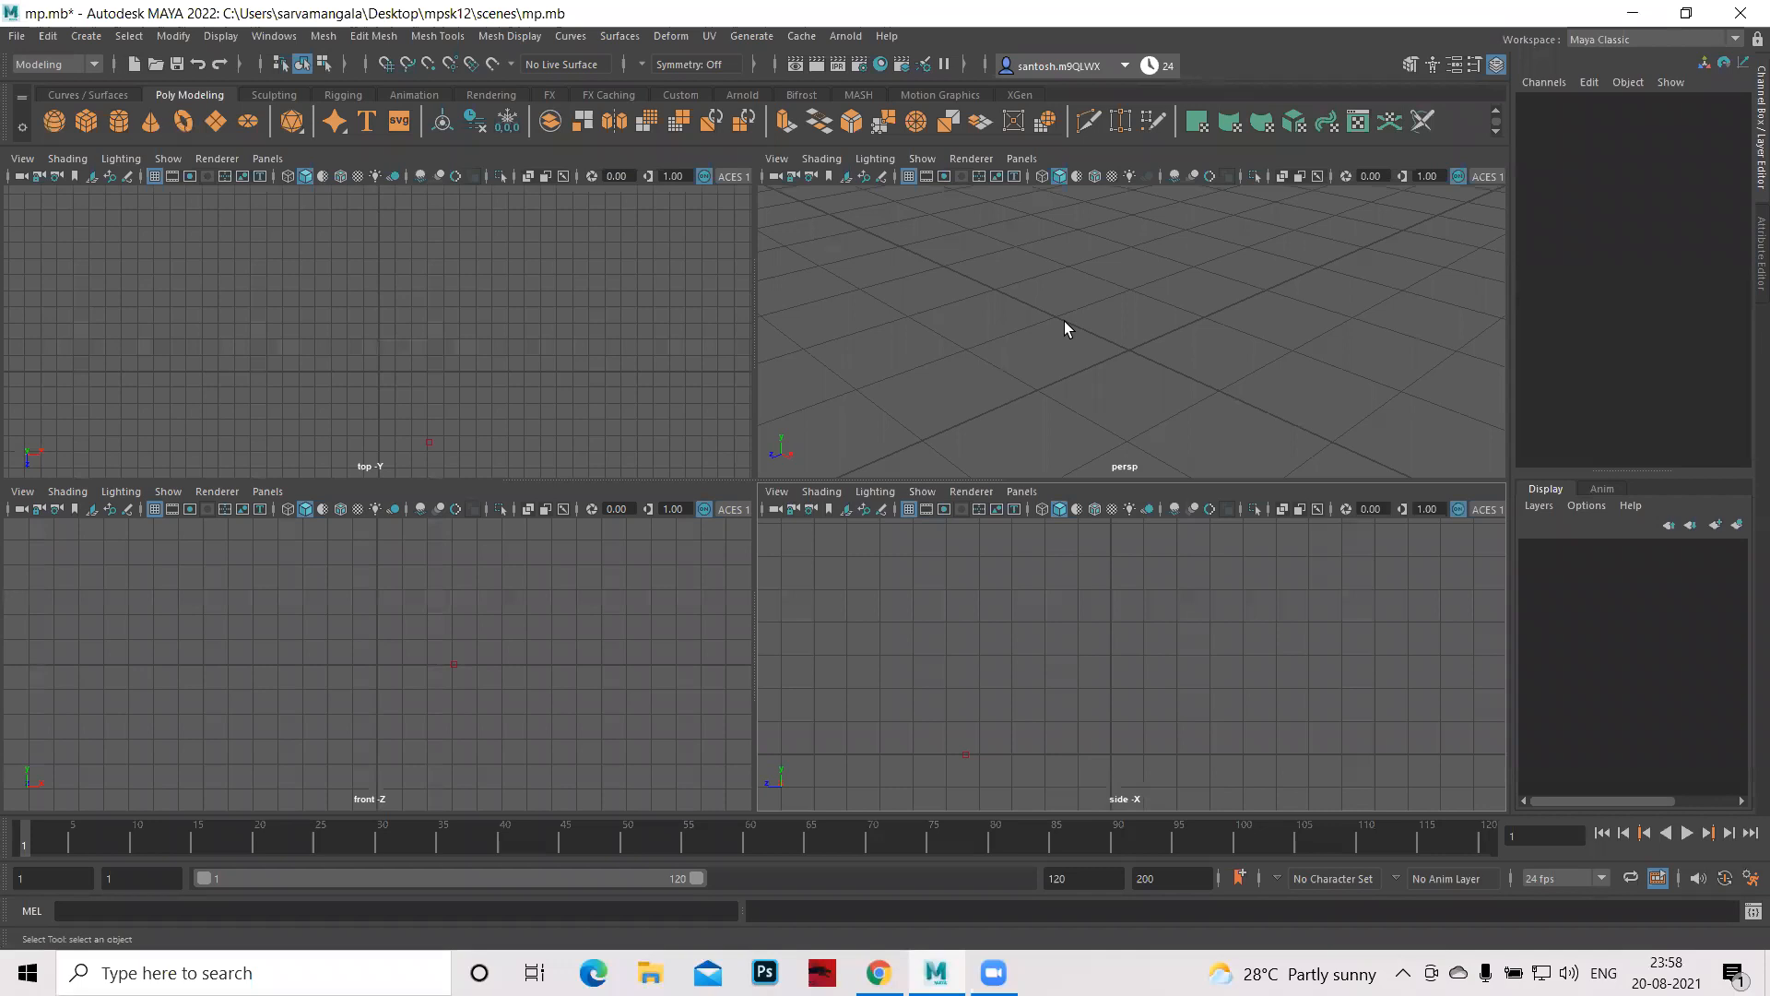
{"action": "left_click", "coordinate": [1626, 25]}
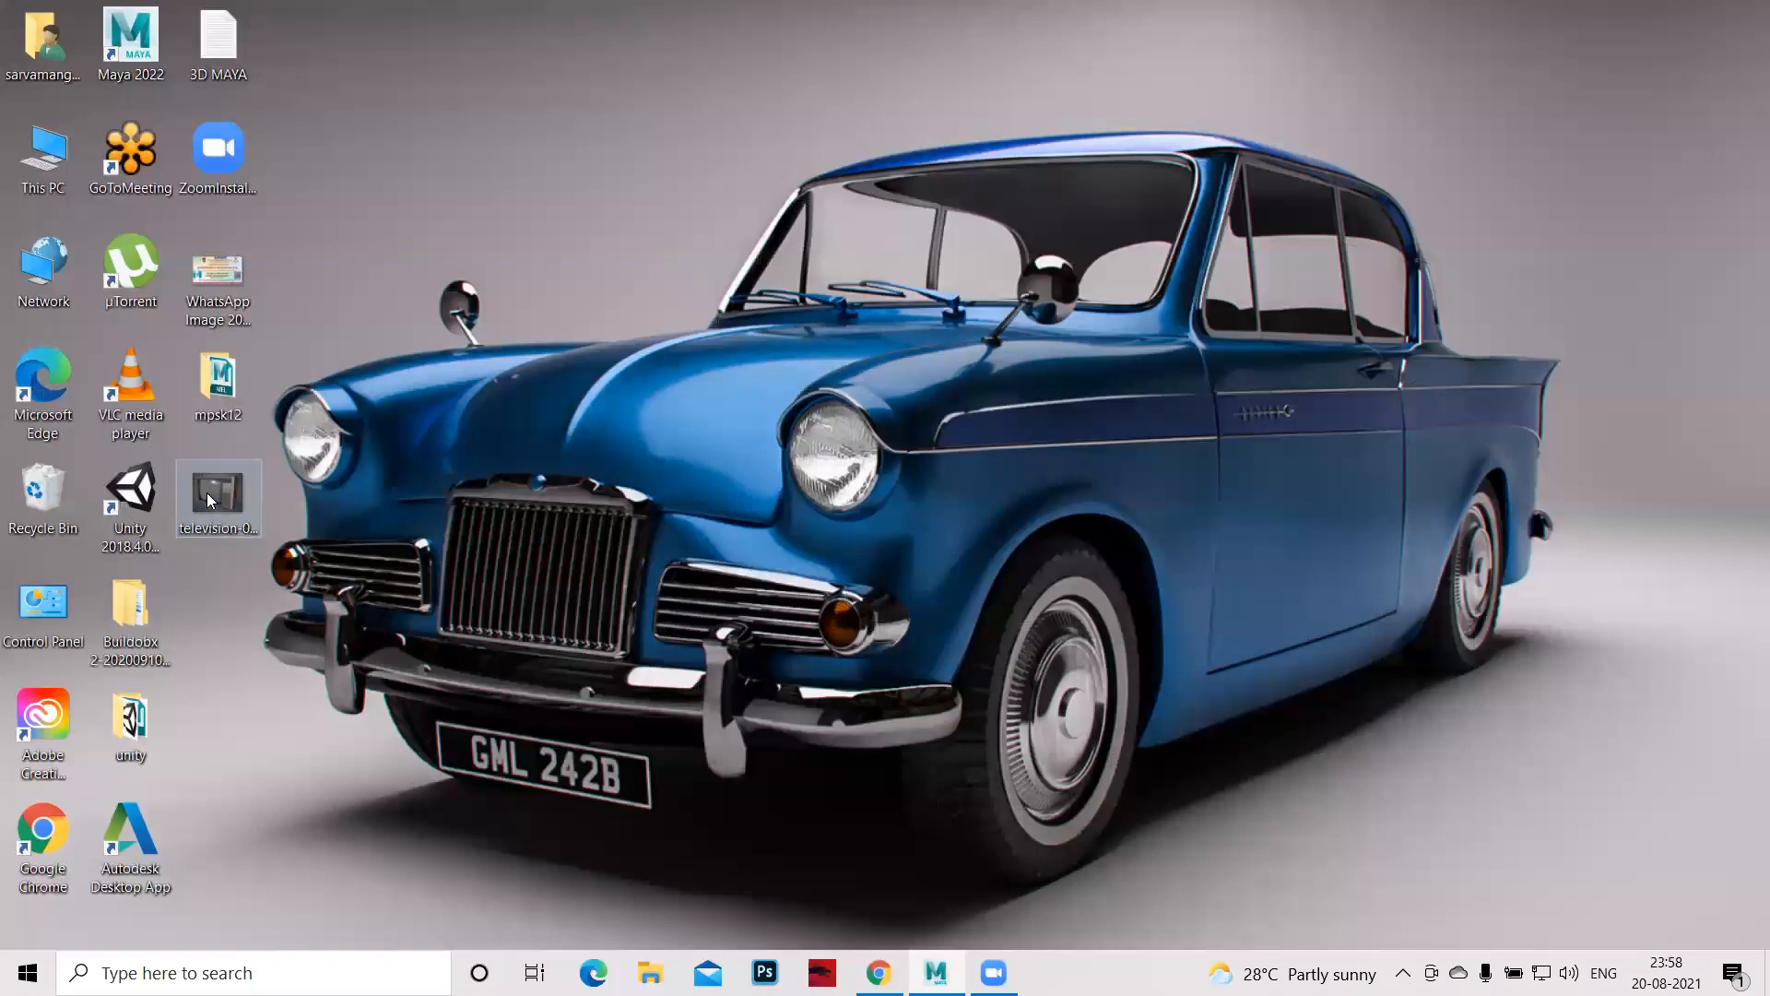
{"action": "left_click_drag", "start_coordinate": [206, 480], "coordinate": [878, 760]}
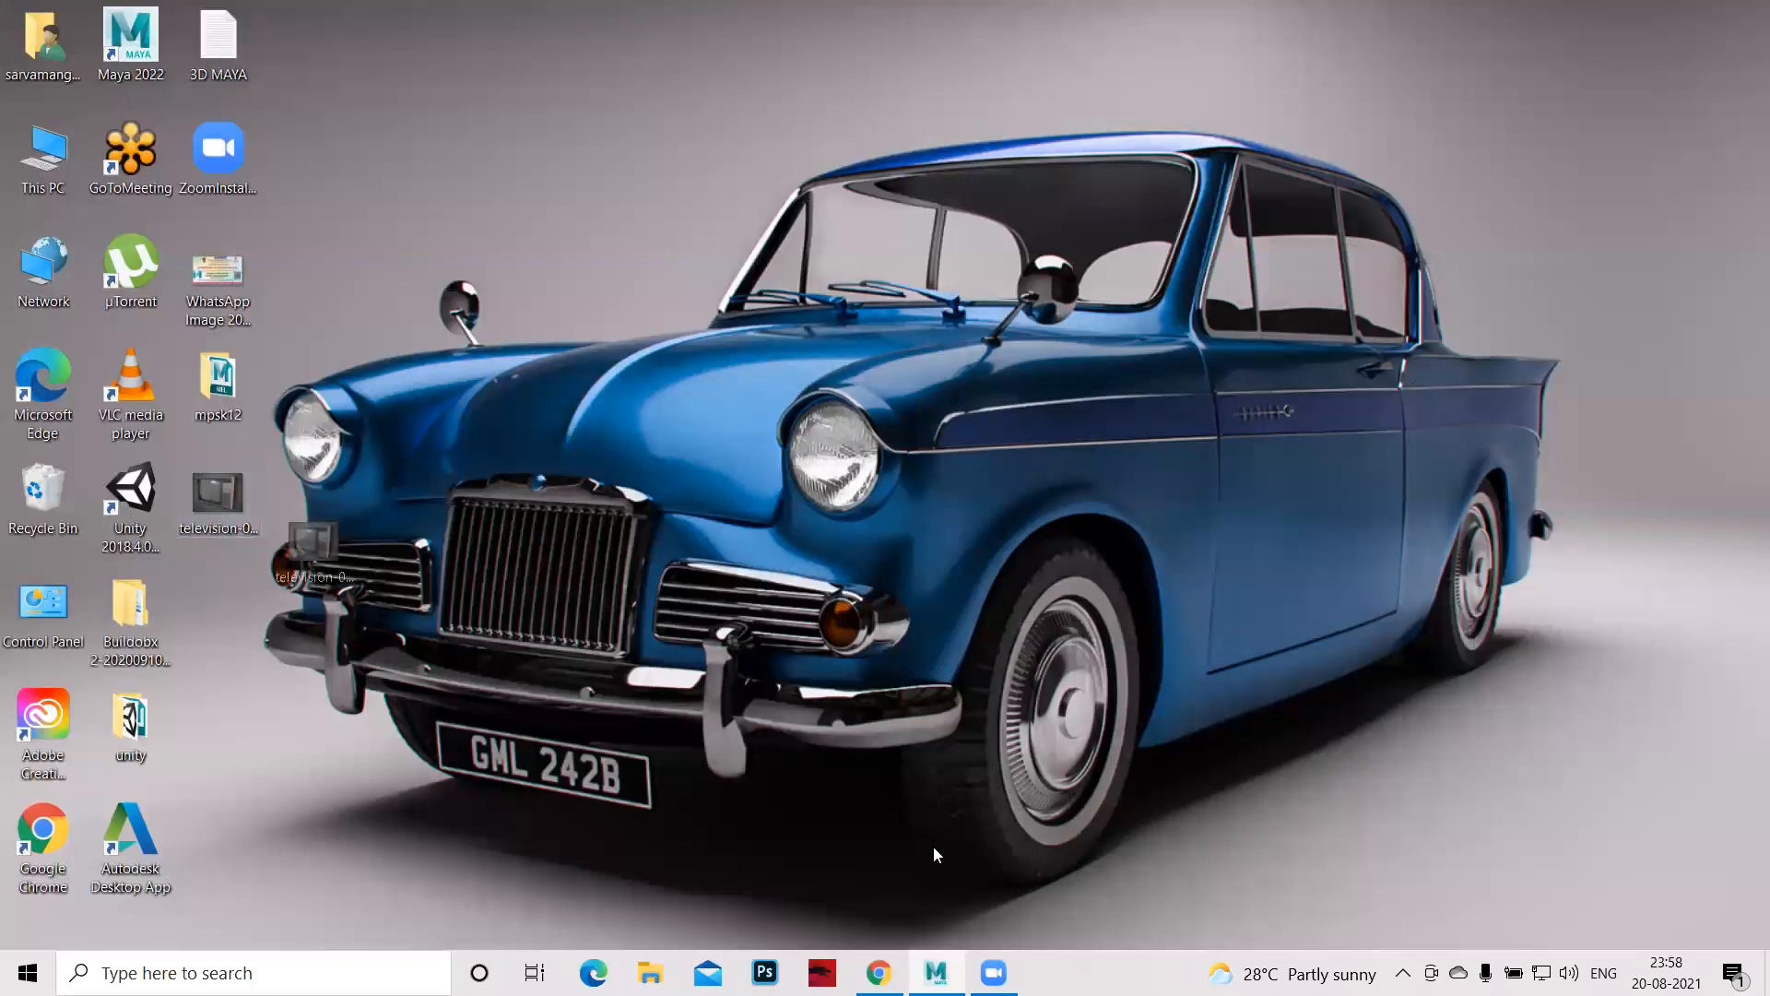
{"action": "left_click_drag", "start_coordinate": [934, 854], "coordinate": [936, 941]}
{"action": "left_click_drag", "start_coordinate": [934, 959], "coordinate": [892, 629]}
{"action": "left_click_drag", "start_coordinate": [877, 358], "coordinate": [876, 358]}
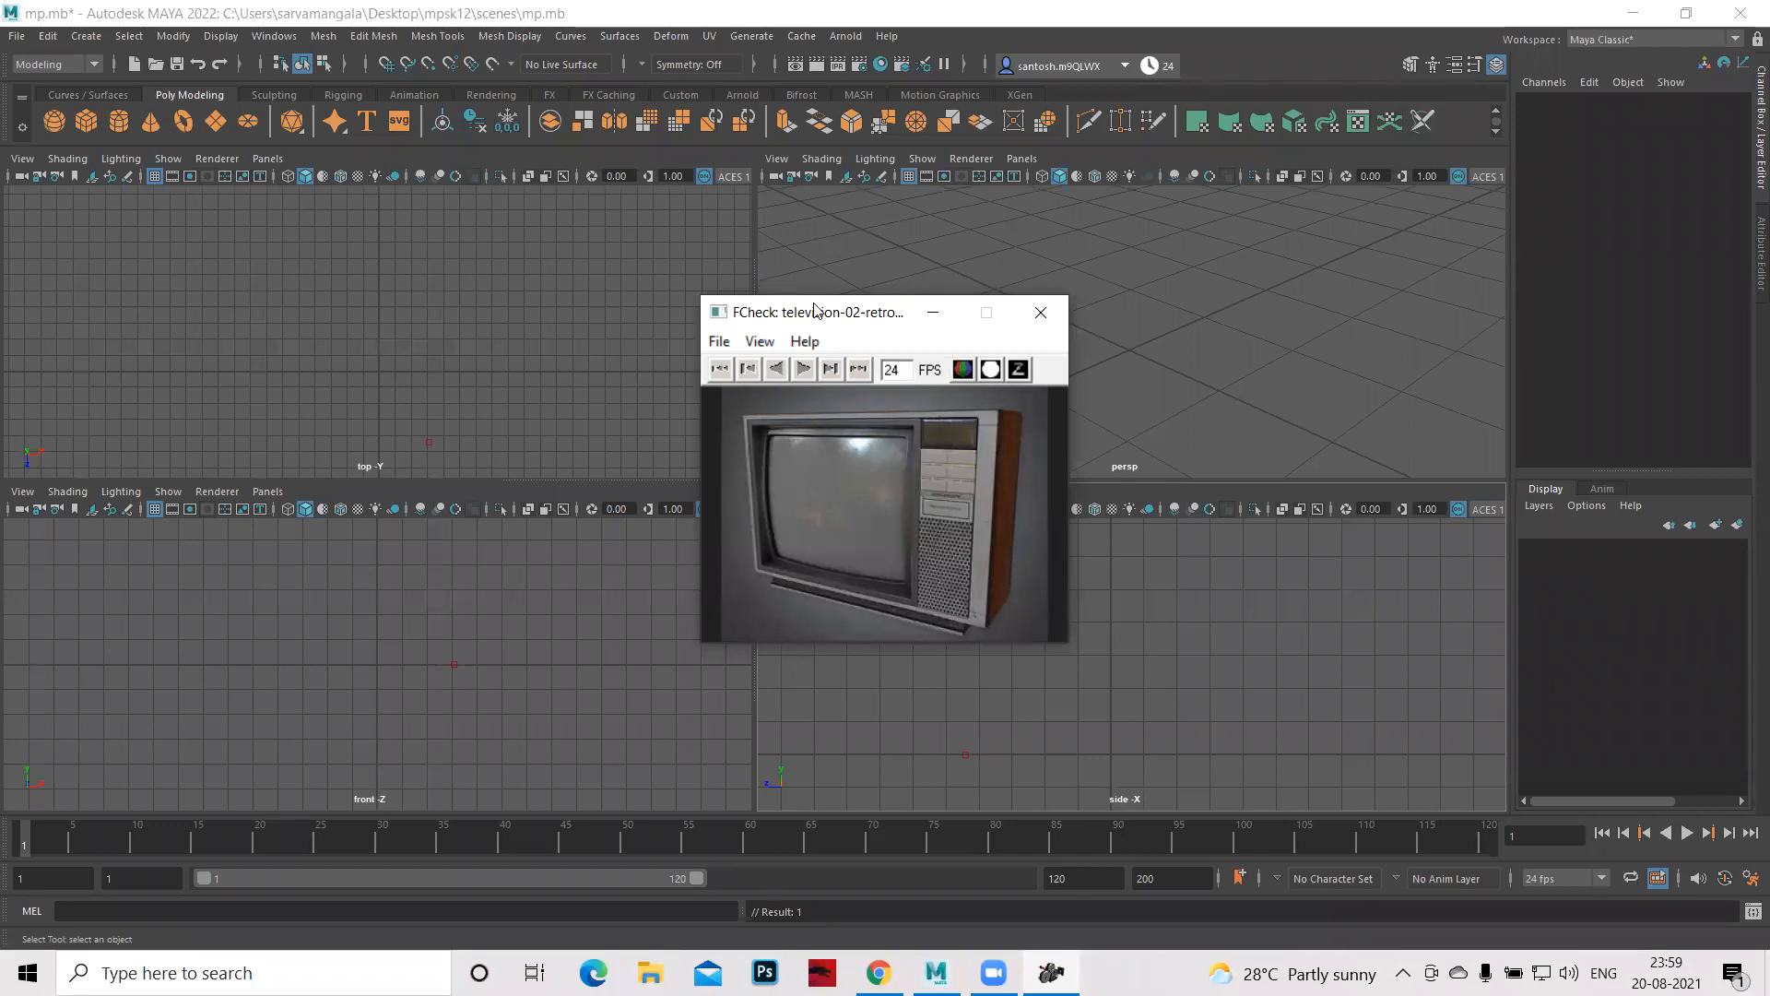
{"action": "left_click_drag", "start_coordinate": [807, 311], "coordinate": [369, 239]}
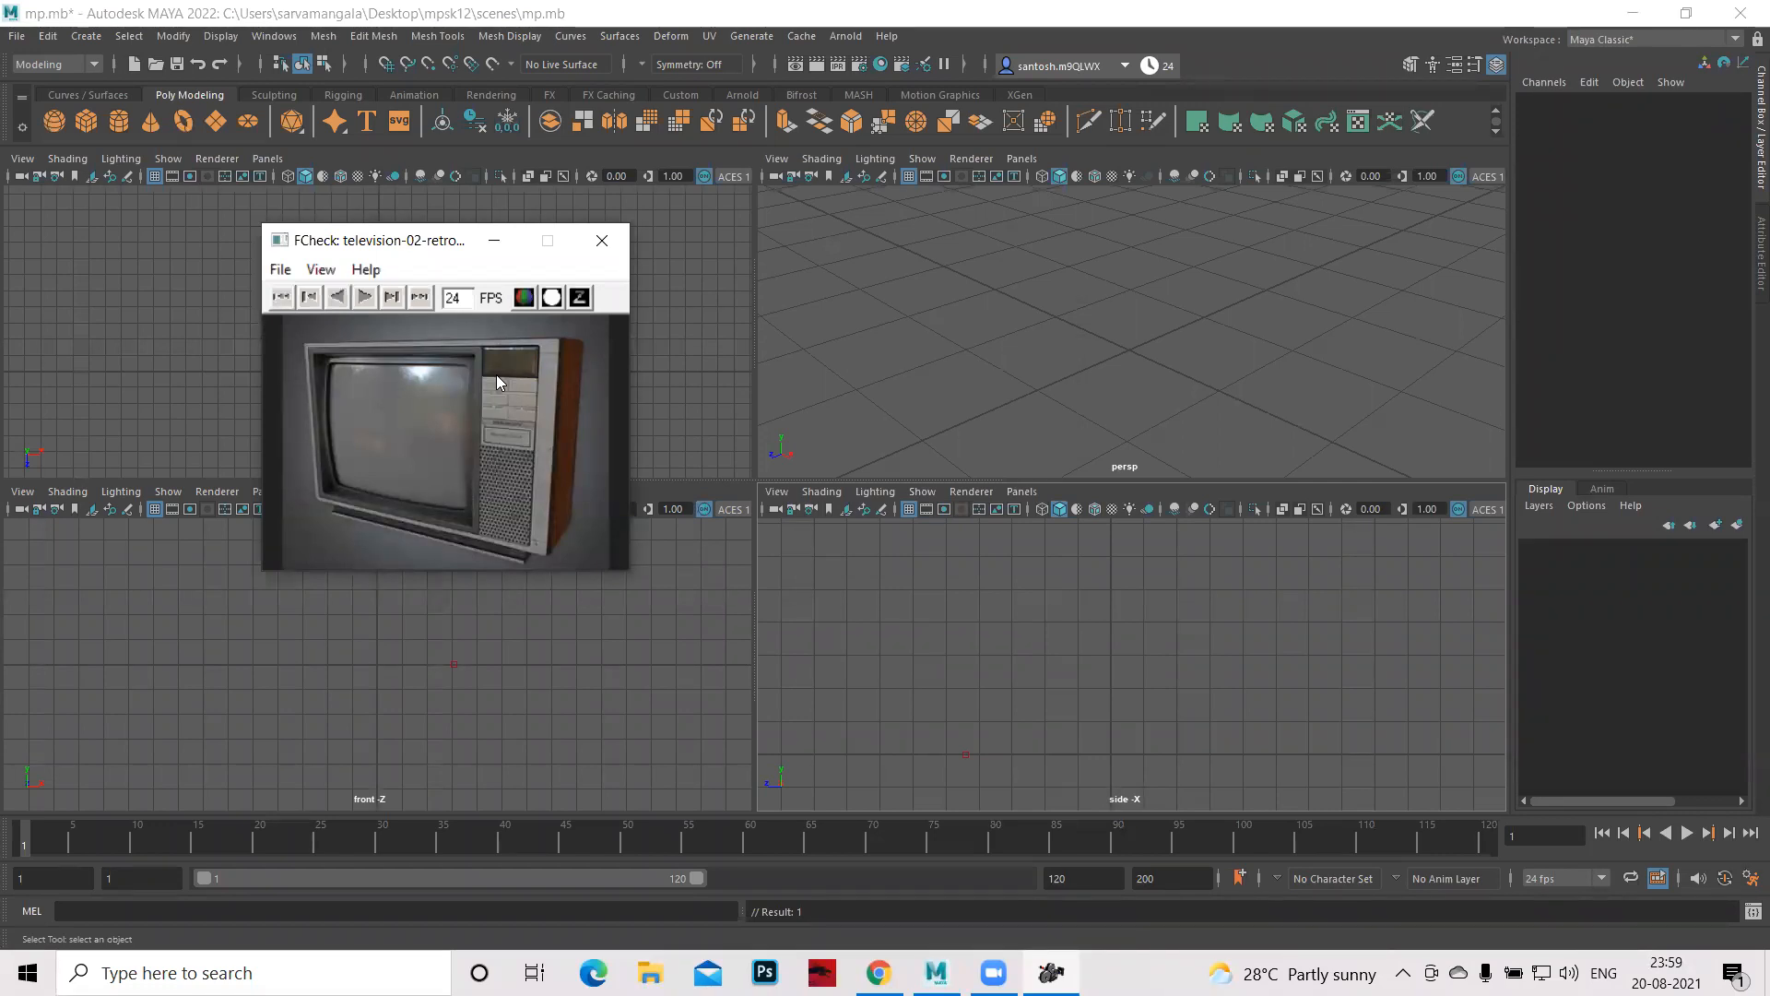
{"action": "left_click", "coordinate": [600, 241]}
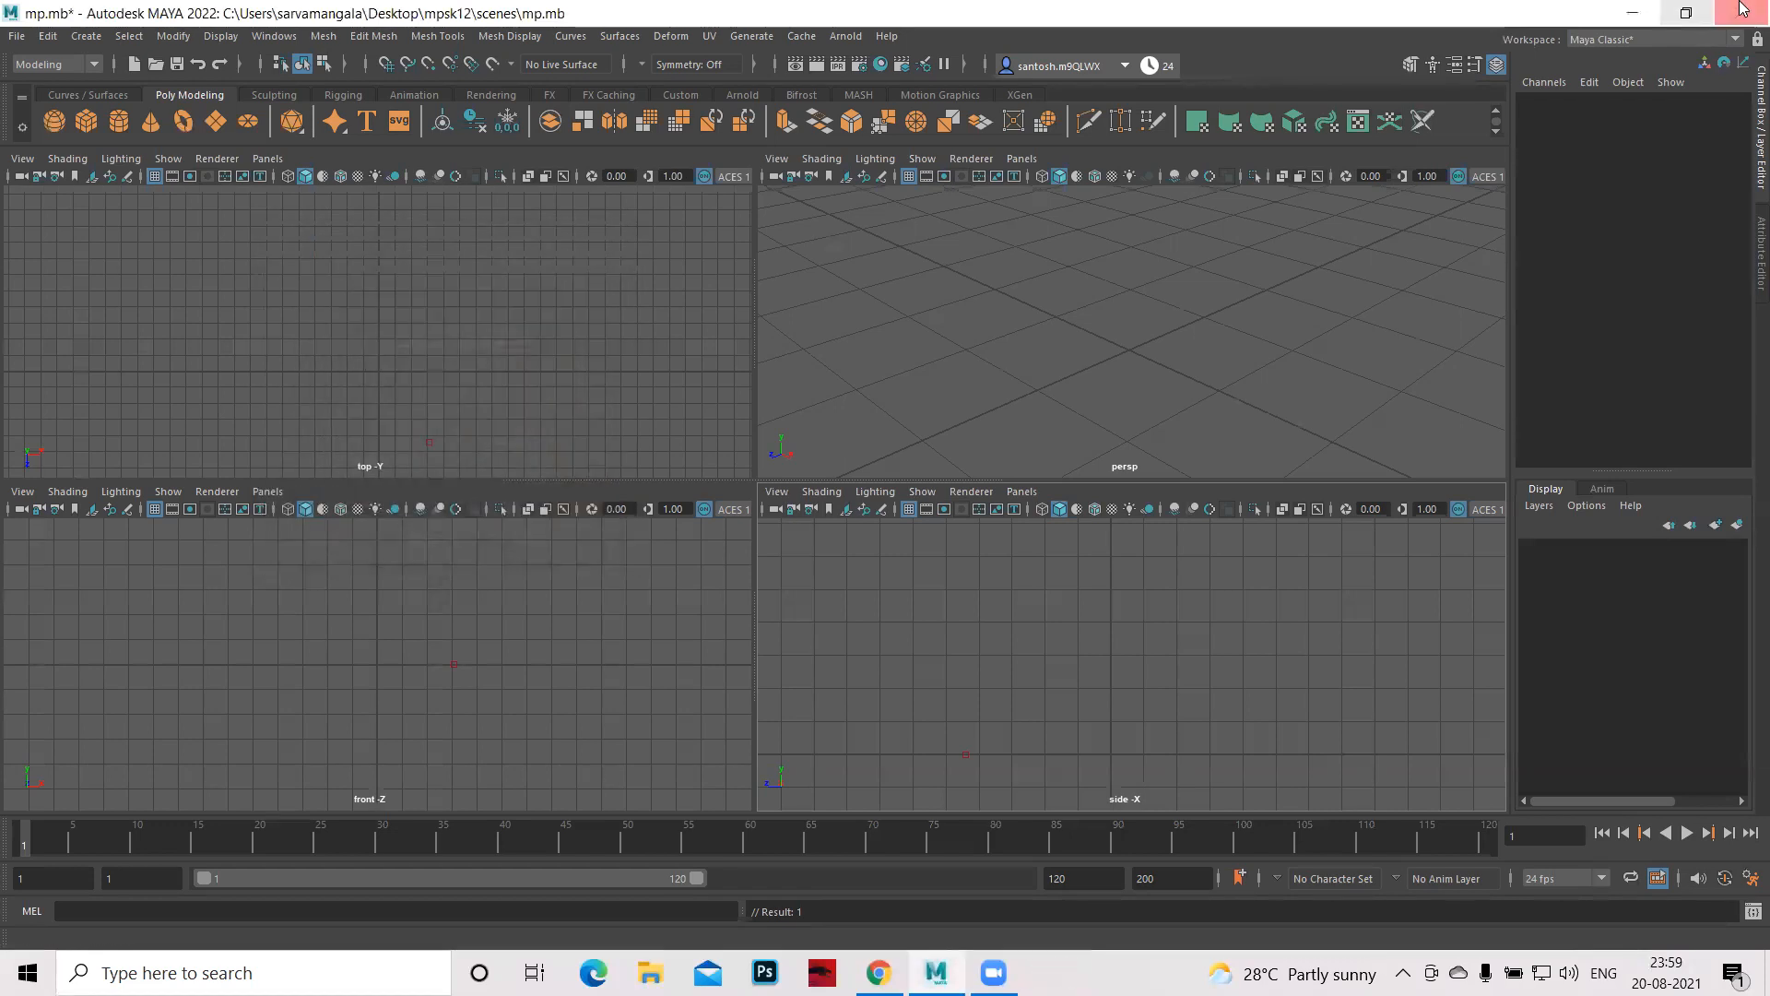
- Load the television reference image from the desktop into Maya so it opens in FCheck, and place its window over the top view
{"action": "left_click", "coordinate": [1637, 14]}
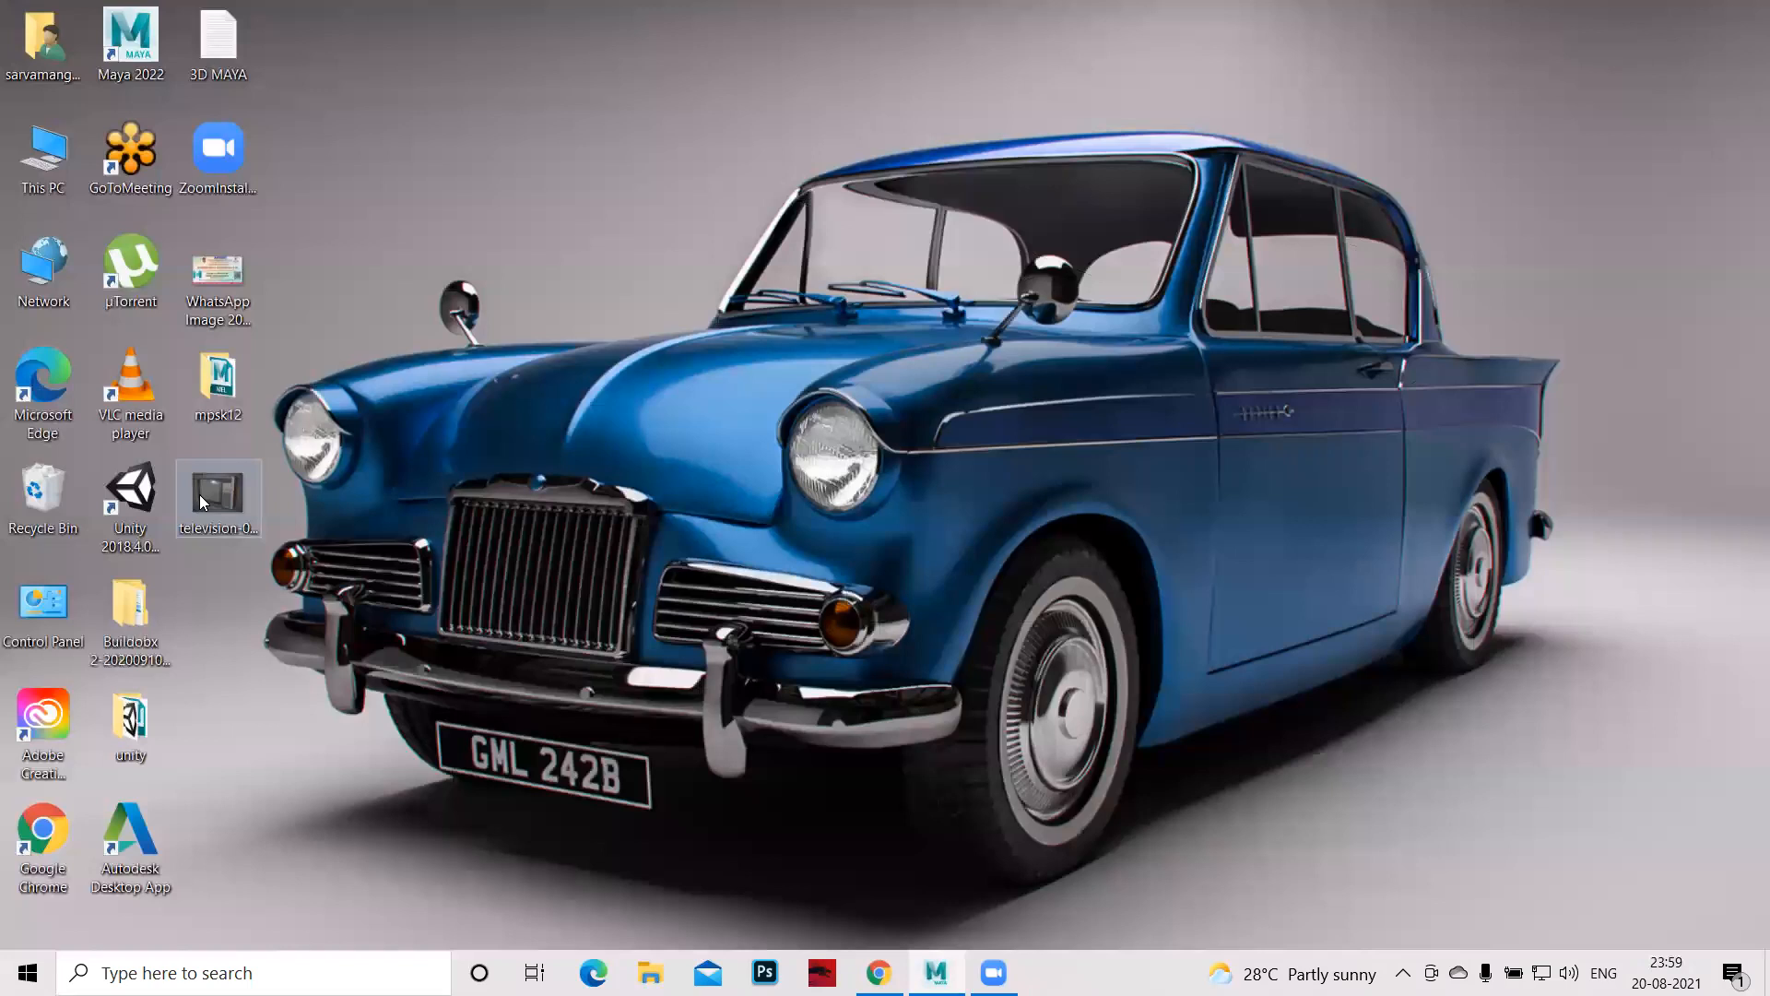
{"action": "left_click_drag", "start_coordinate": [199, 494], "coordinate": [891, 773]}
{"action": "left_click_drag", "start_coordinate": [942, 837], "coordinate": [965, 312]}
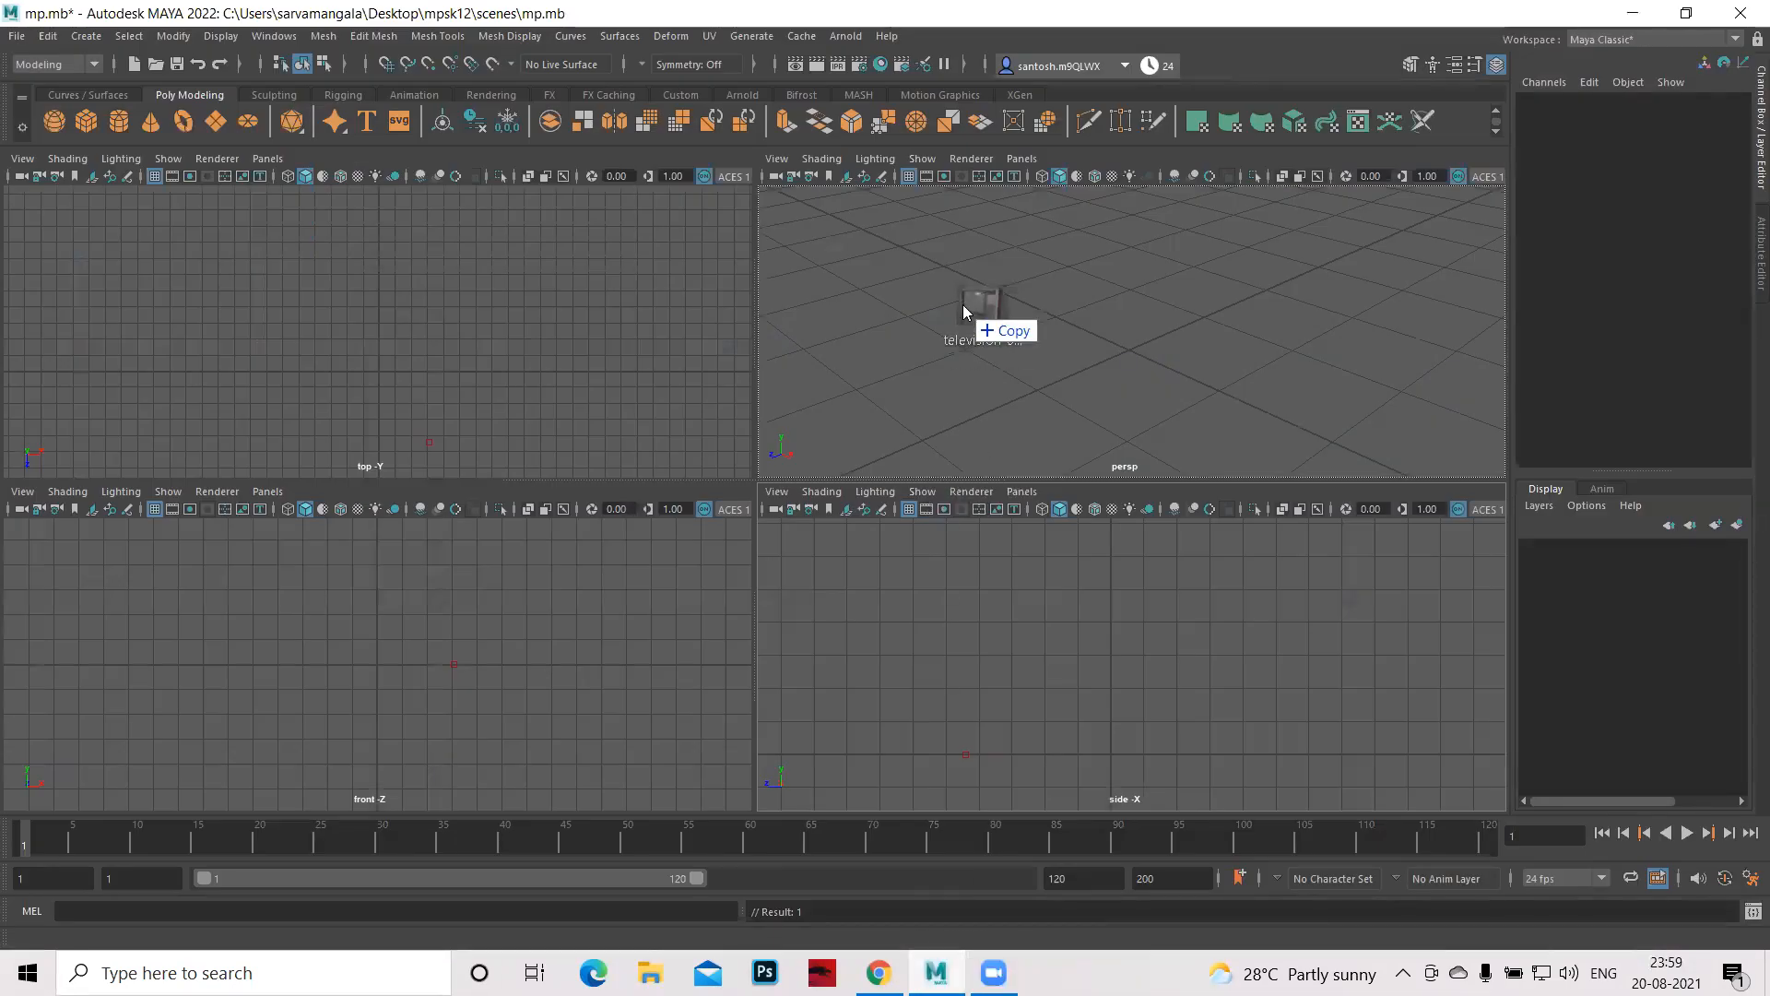
{"action": "left_click_drag", "start_coordinate": [965, 312], "coordinate": [959, 318]}
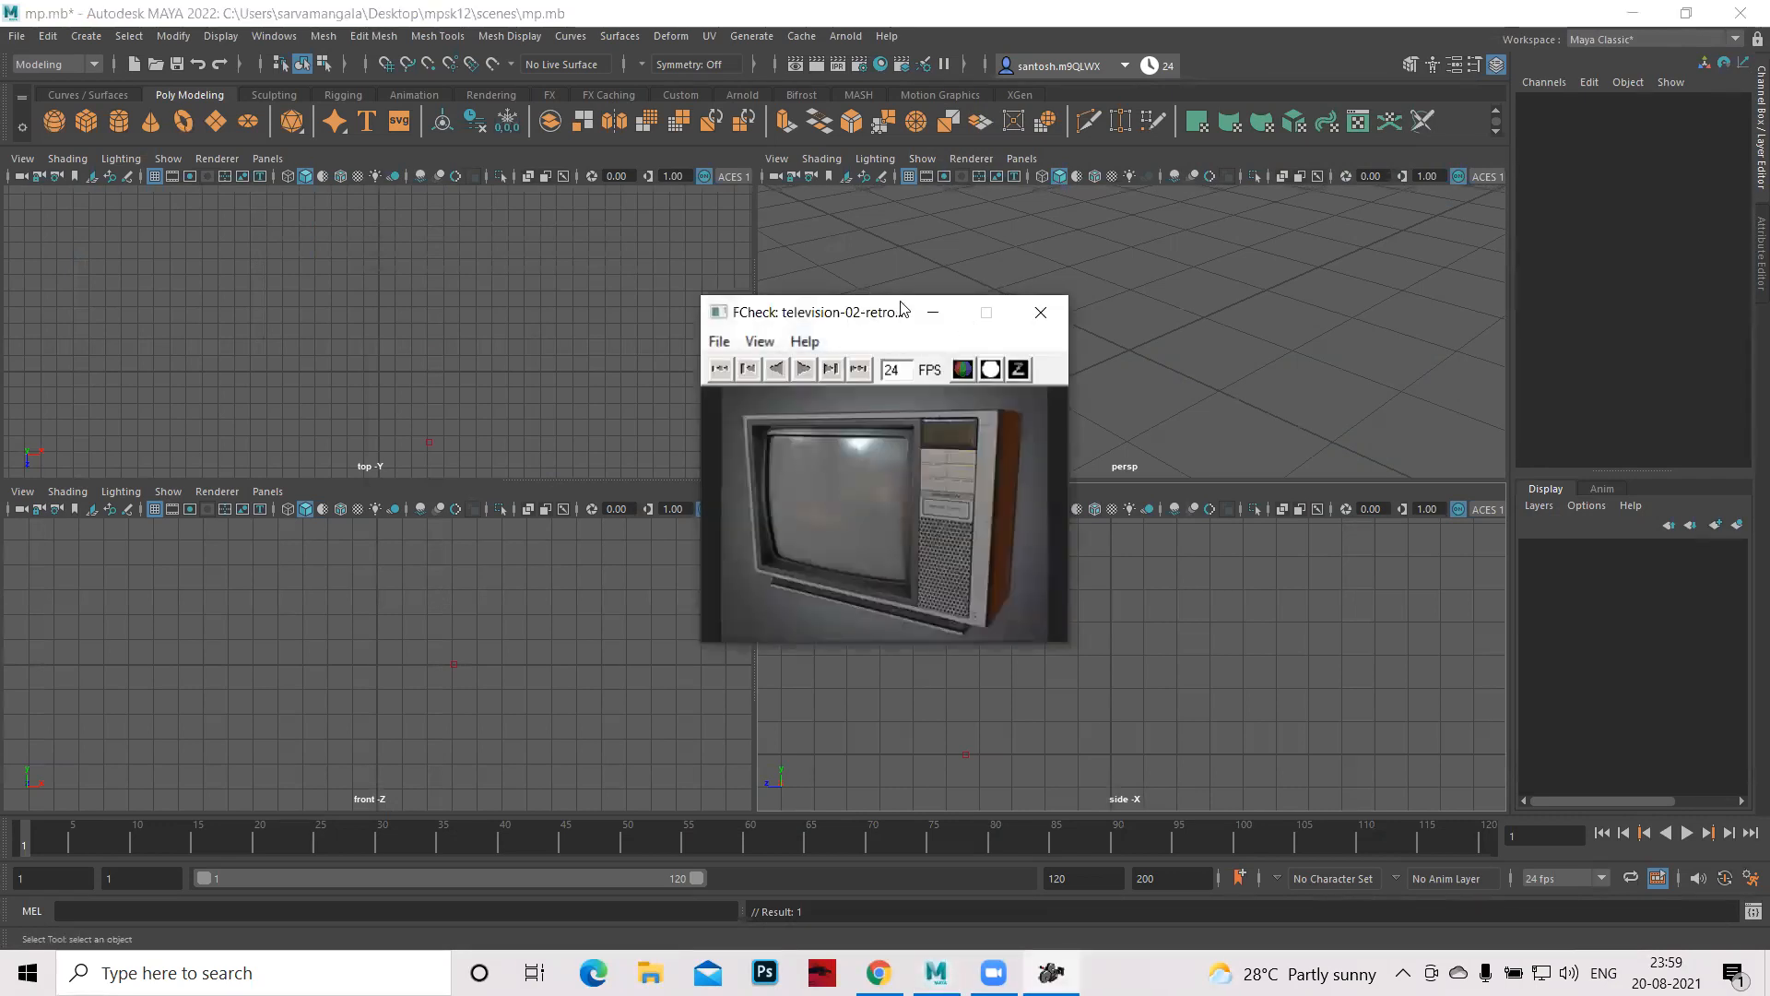
{"action": "left_click_drag", "start_coordinate": [902, 307], "coordinate": [406, 239]}
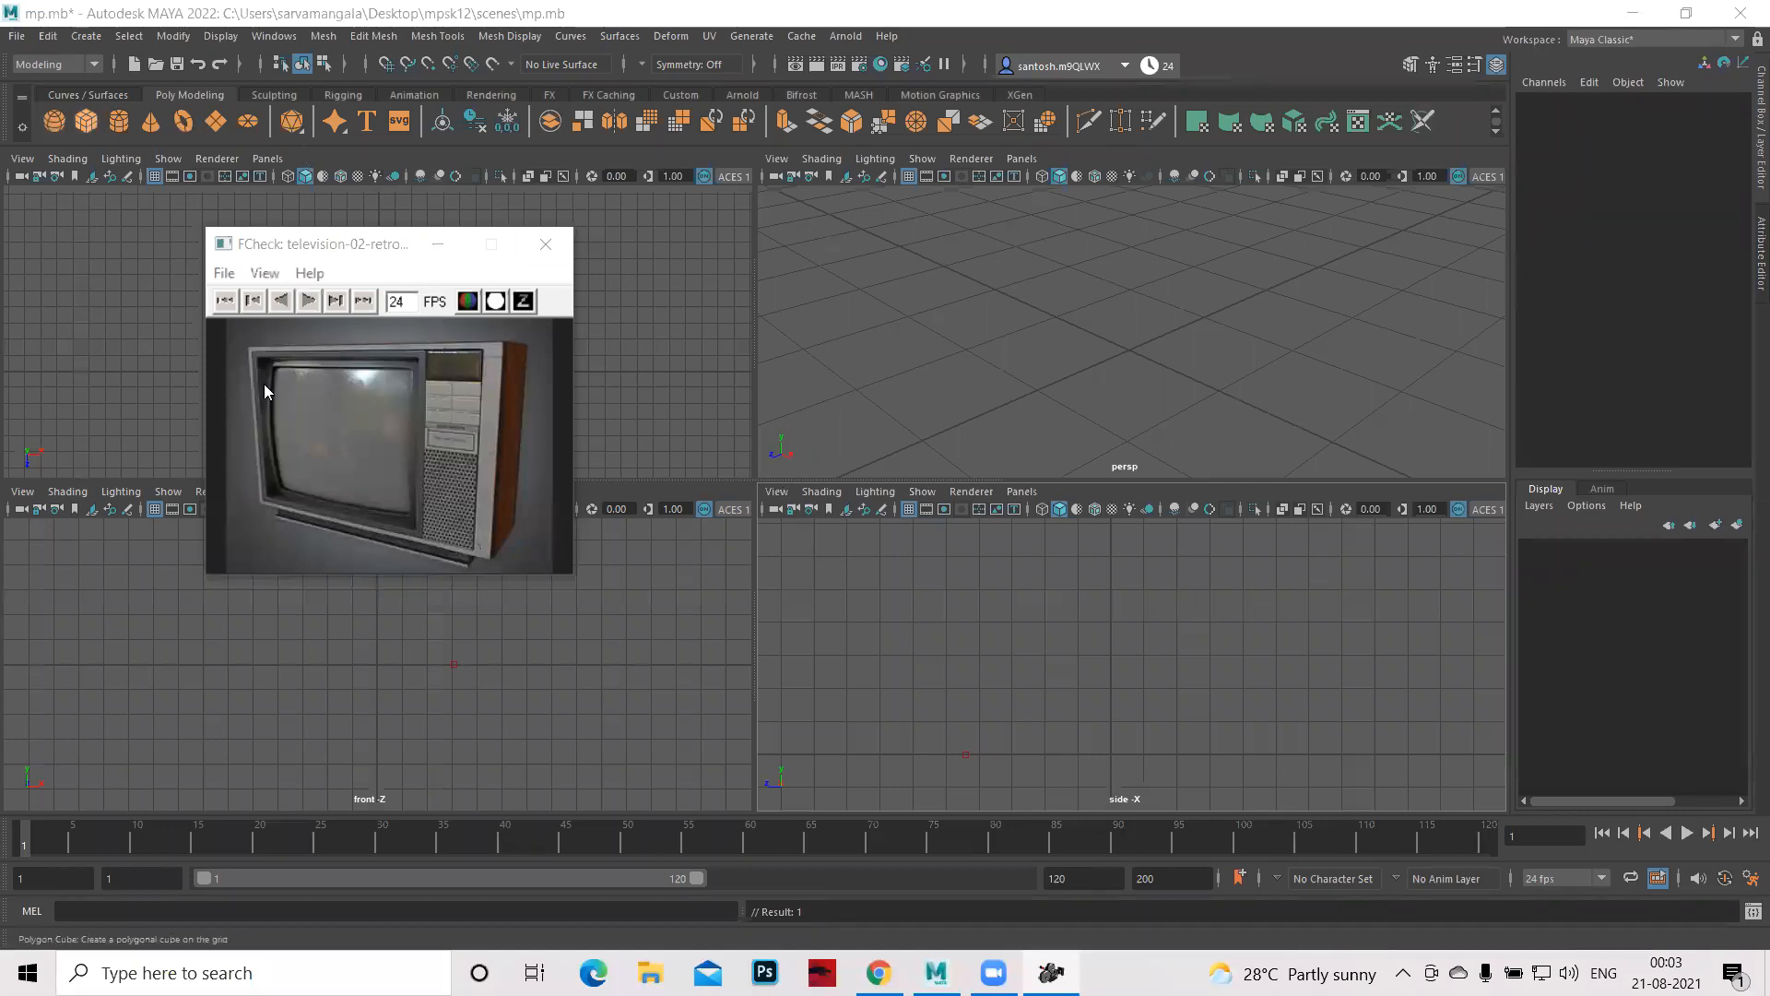
- Create a default polygon cube, view its front face at an angle and bring the television reference image back in front
{"action": "left_click", "coordinate": [85, 124]}
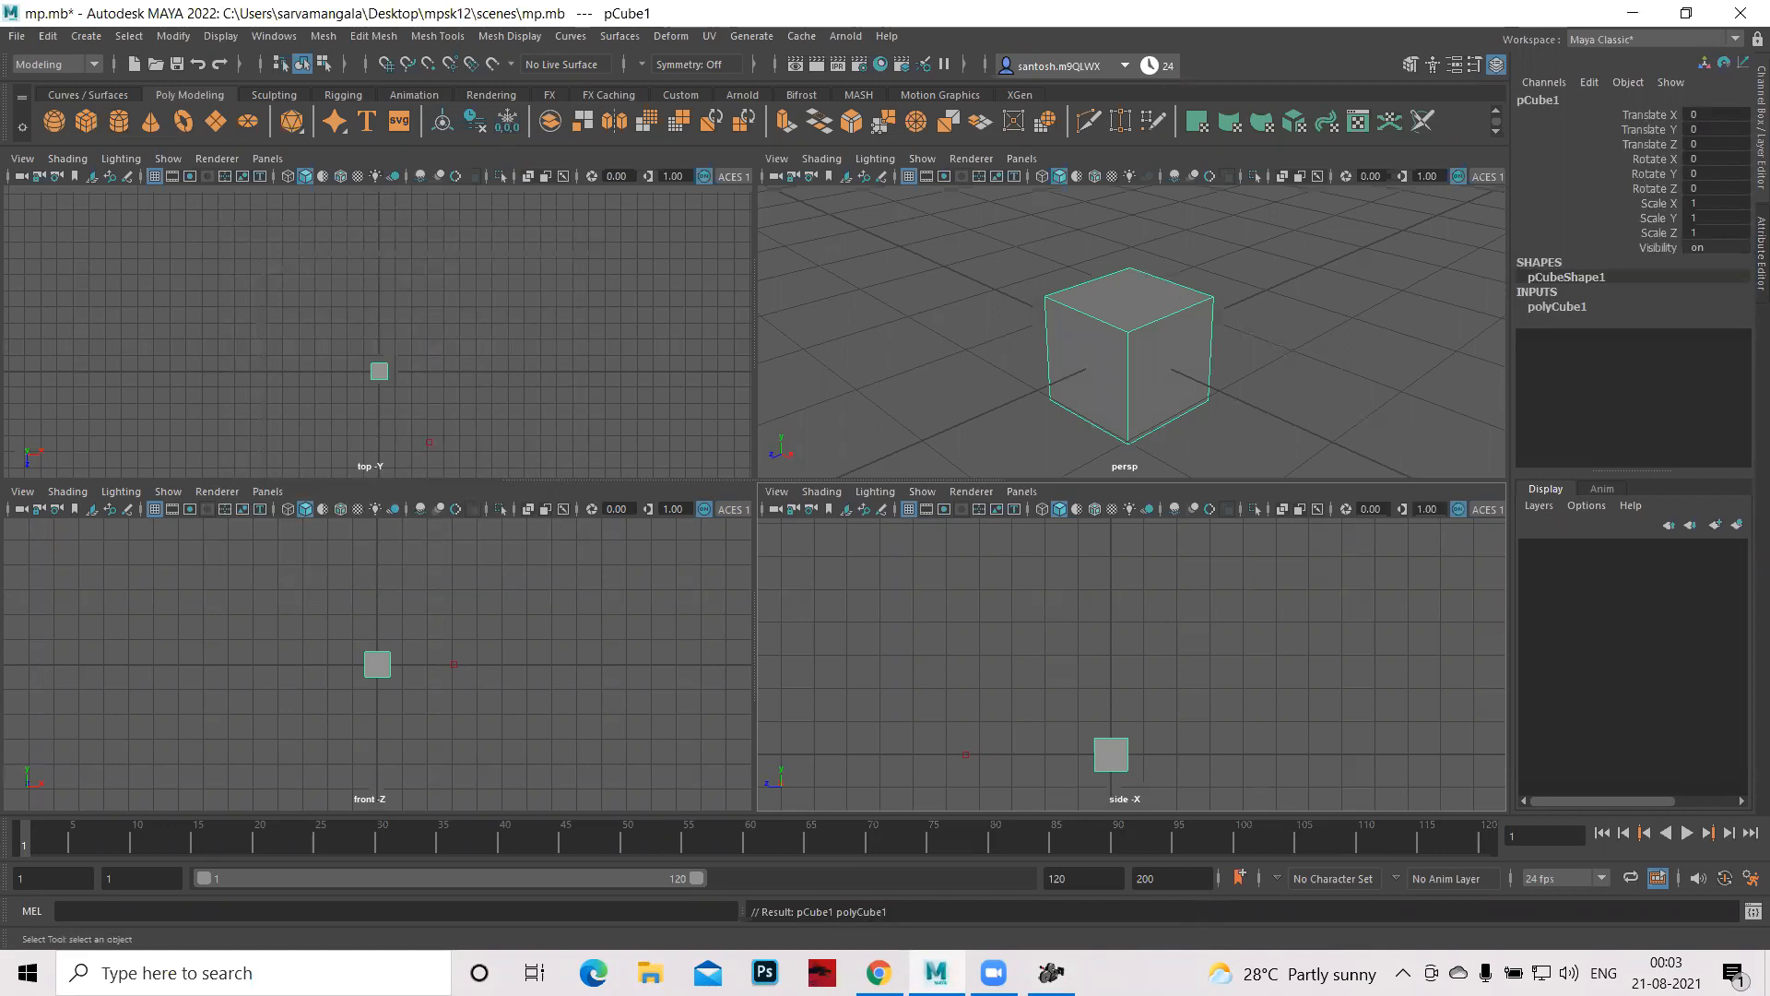
{"action": "mouse_move", "coordinate": [1051, 973]}
{"action": "left_click", "coordinate": [1051, 880]}
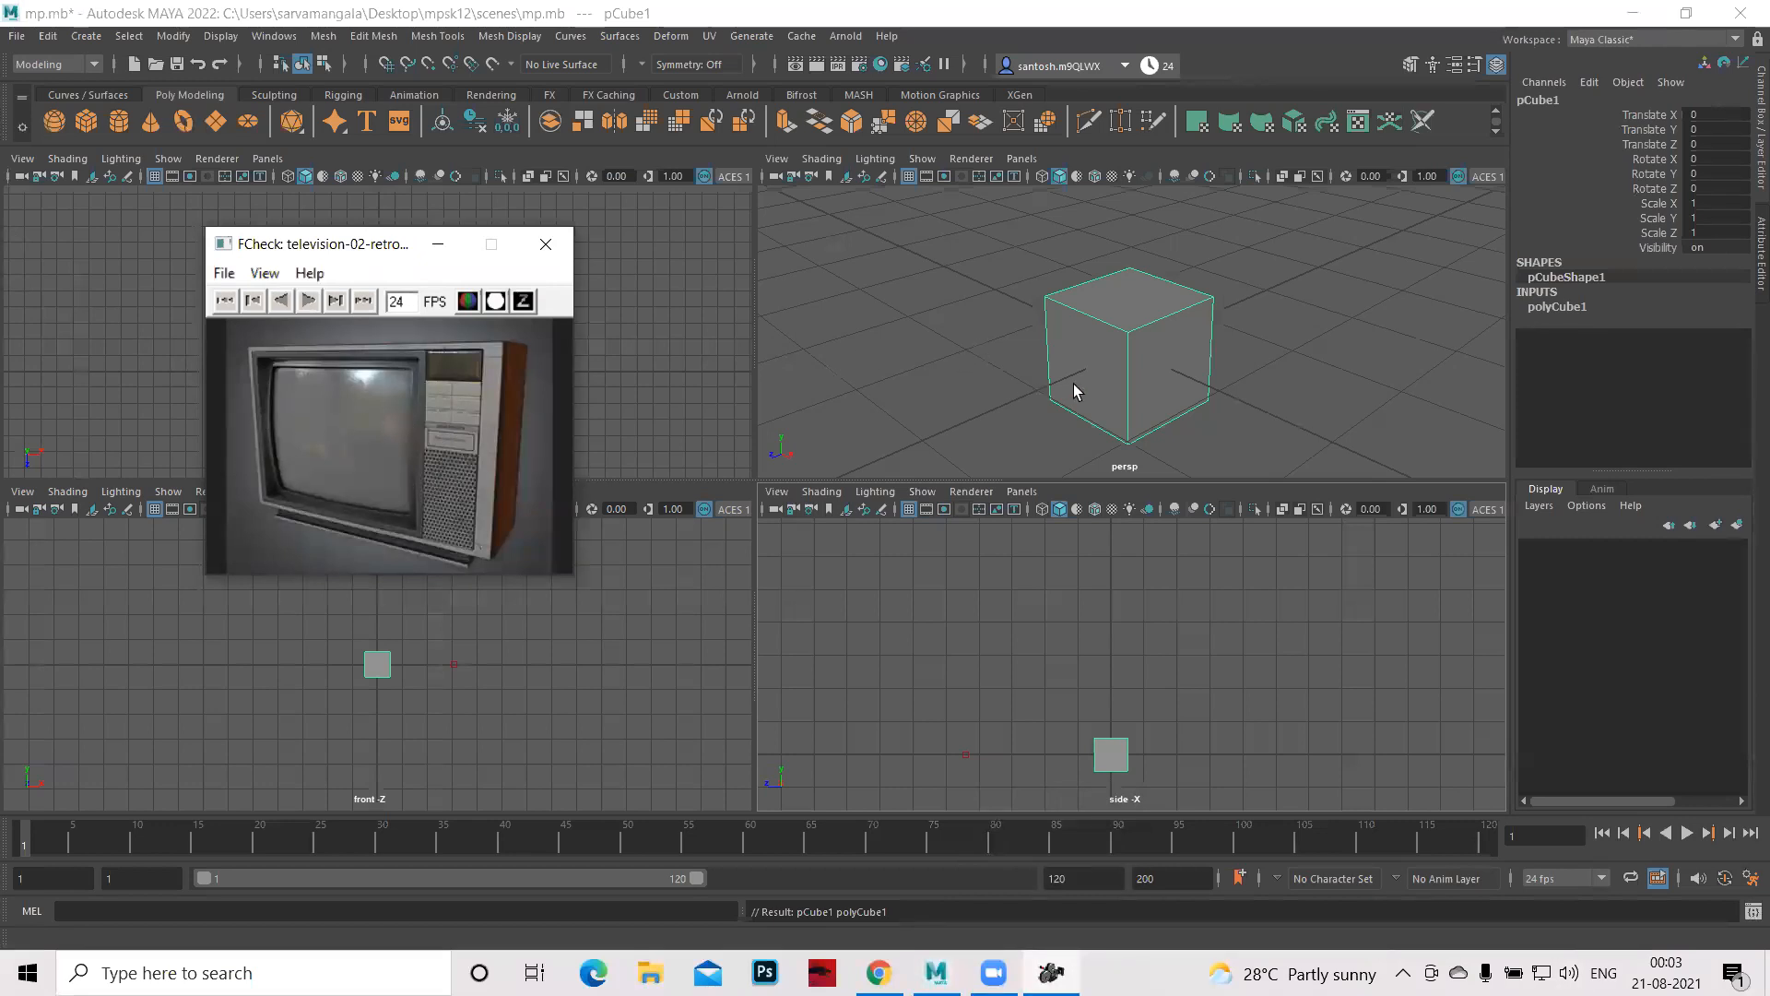
{"action": "mouse_move", "coordinate": [1073, 384]}
{"action": "left_mouse_down", "text": "alt"}
{"action": "mouse_move", "coordinate": [1075, 359]}
{"action": "mouse_move", "coordinate": [1031, 370]}
{"action": "mouse_move", "coordinate": [1079, 367]}
{"action": "left_mouse_up", "text": "alt"}
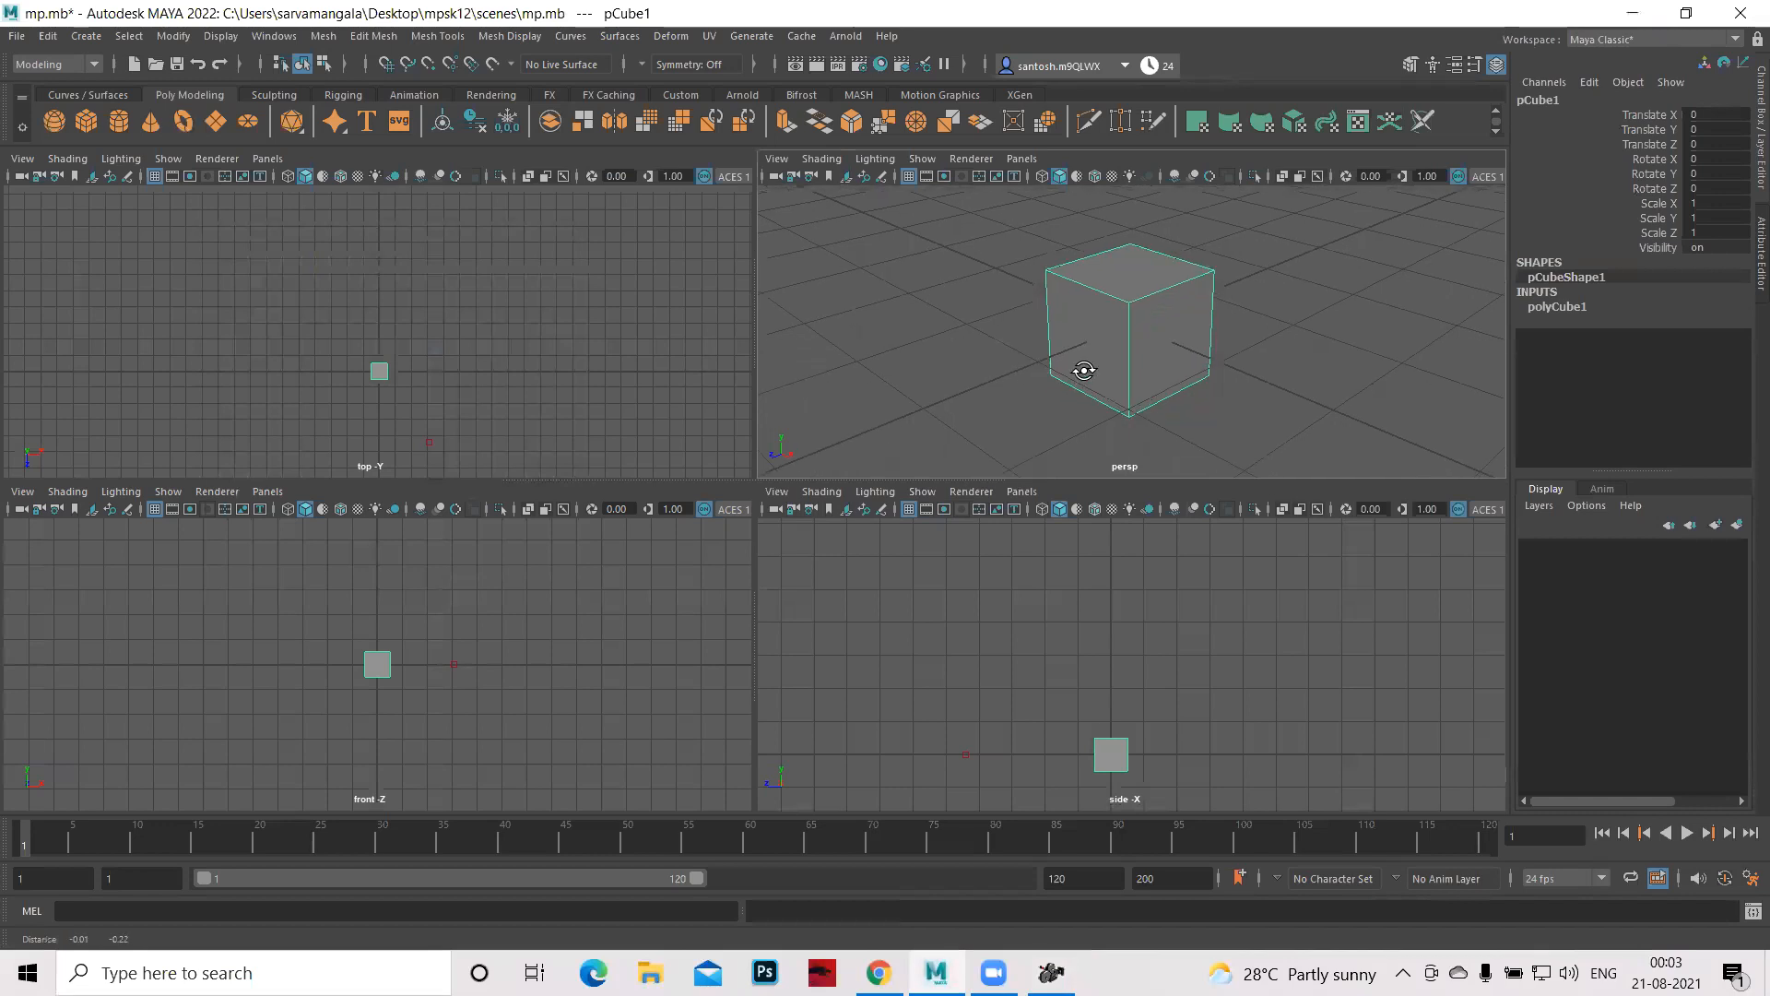
{"action": "left_click_drag", "start_coordinate": [940, 234], "coordinate": [982, 211], "text": "alt"}
{"action": "left_click", "coordinate": [1052, 972]}
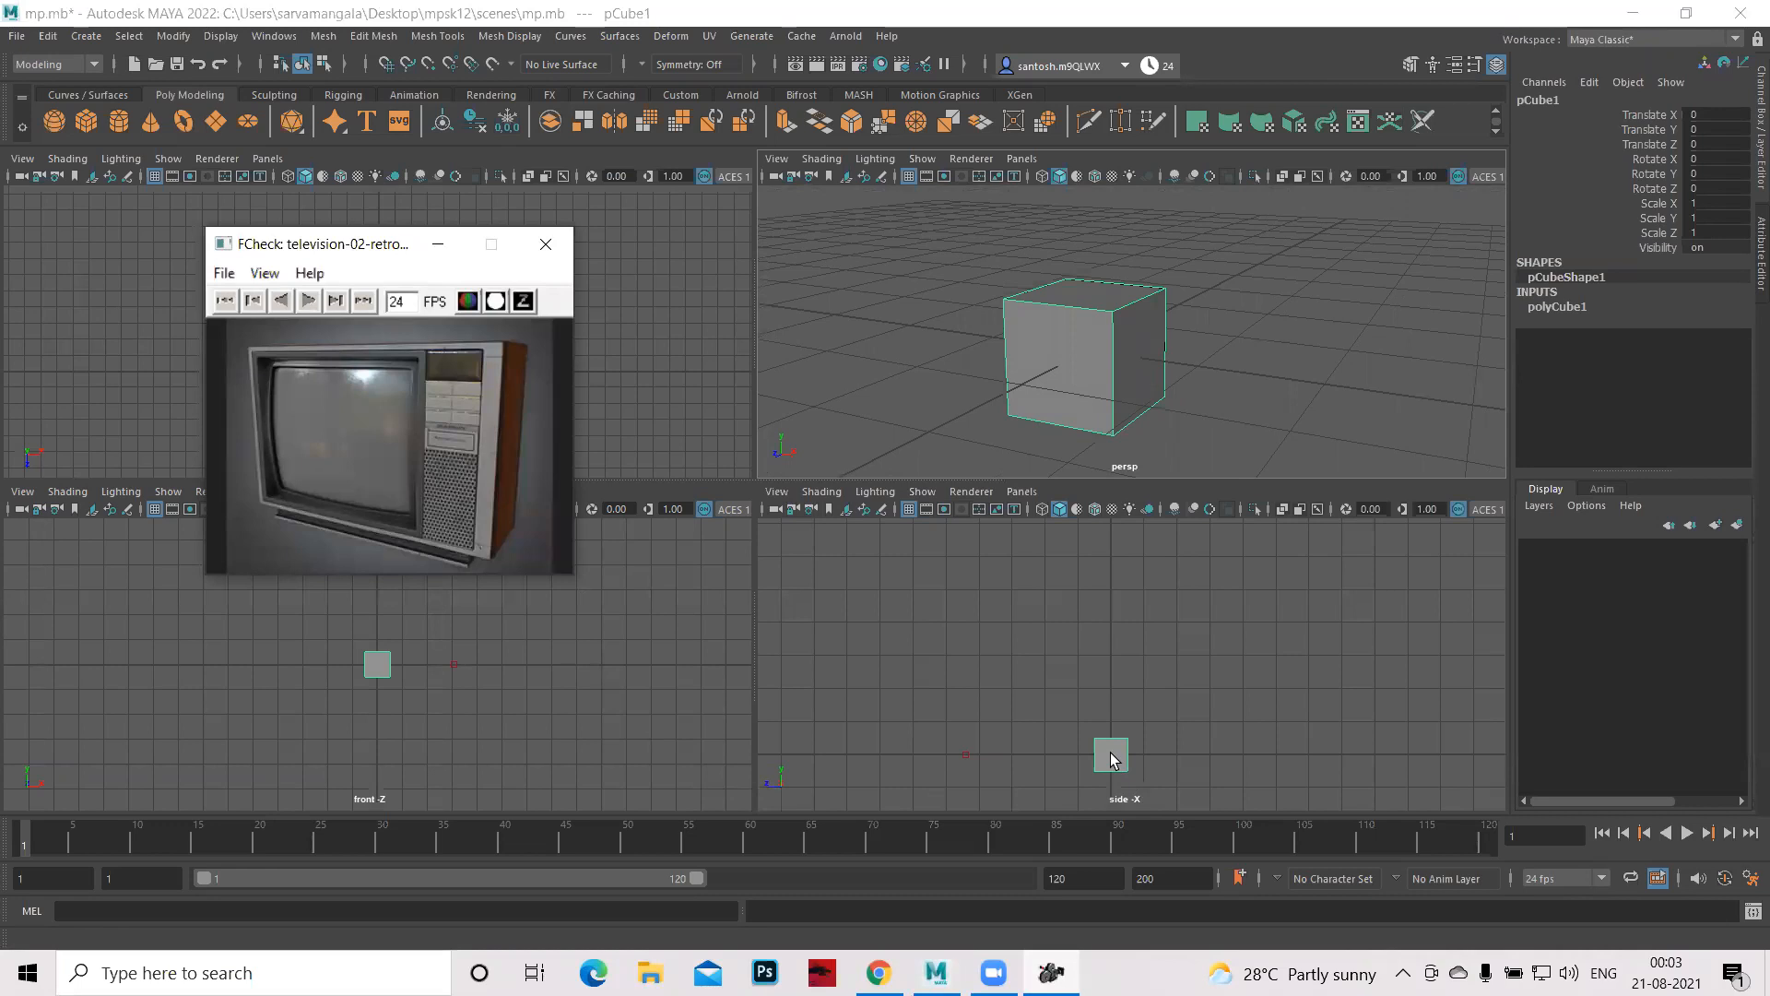
- Move the cube up along the Y axis to about 1.12 units above the origin
{"action": "left_click_drag", "start_coordinate": [999, 711], "coordinate": [1129, 774]}
{"action": "key", "text": "w"}
{"action": "mouse_move", "coordinate": [1112, 658]}
{"action": "left_mouse_down"}
{"action": "mouse_move", "coordinate": [1109, 574]}
{"action": "mouse_move", "coordinate": [1110, 625]}
{"action": "left_mouse_up"}
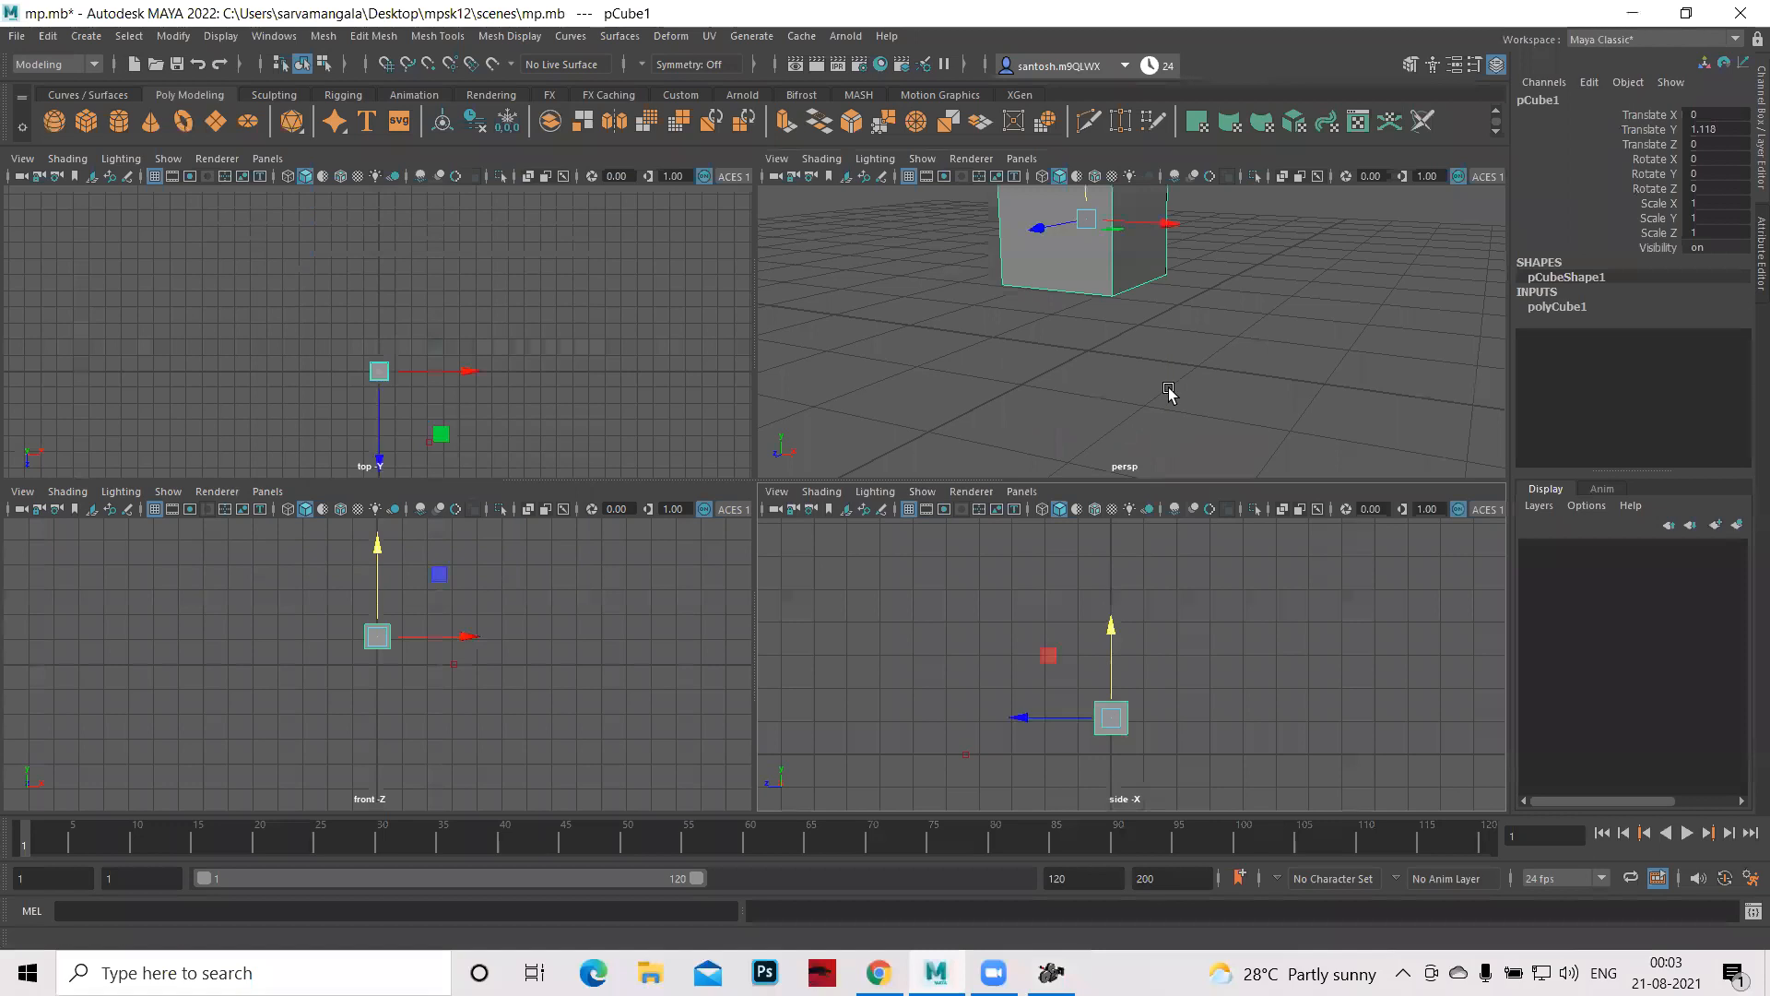
{"action": "right_click_drag", "start_coordinate": [1316, 276], "coordinate": [1315, 399], "text": "alt"}
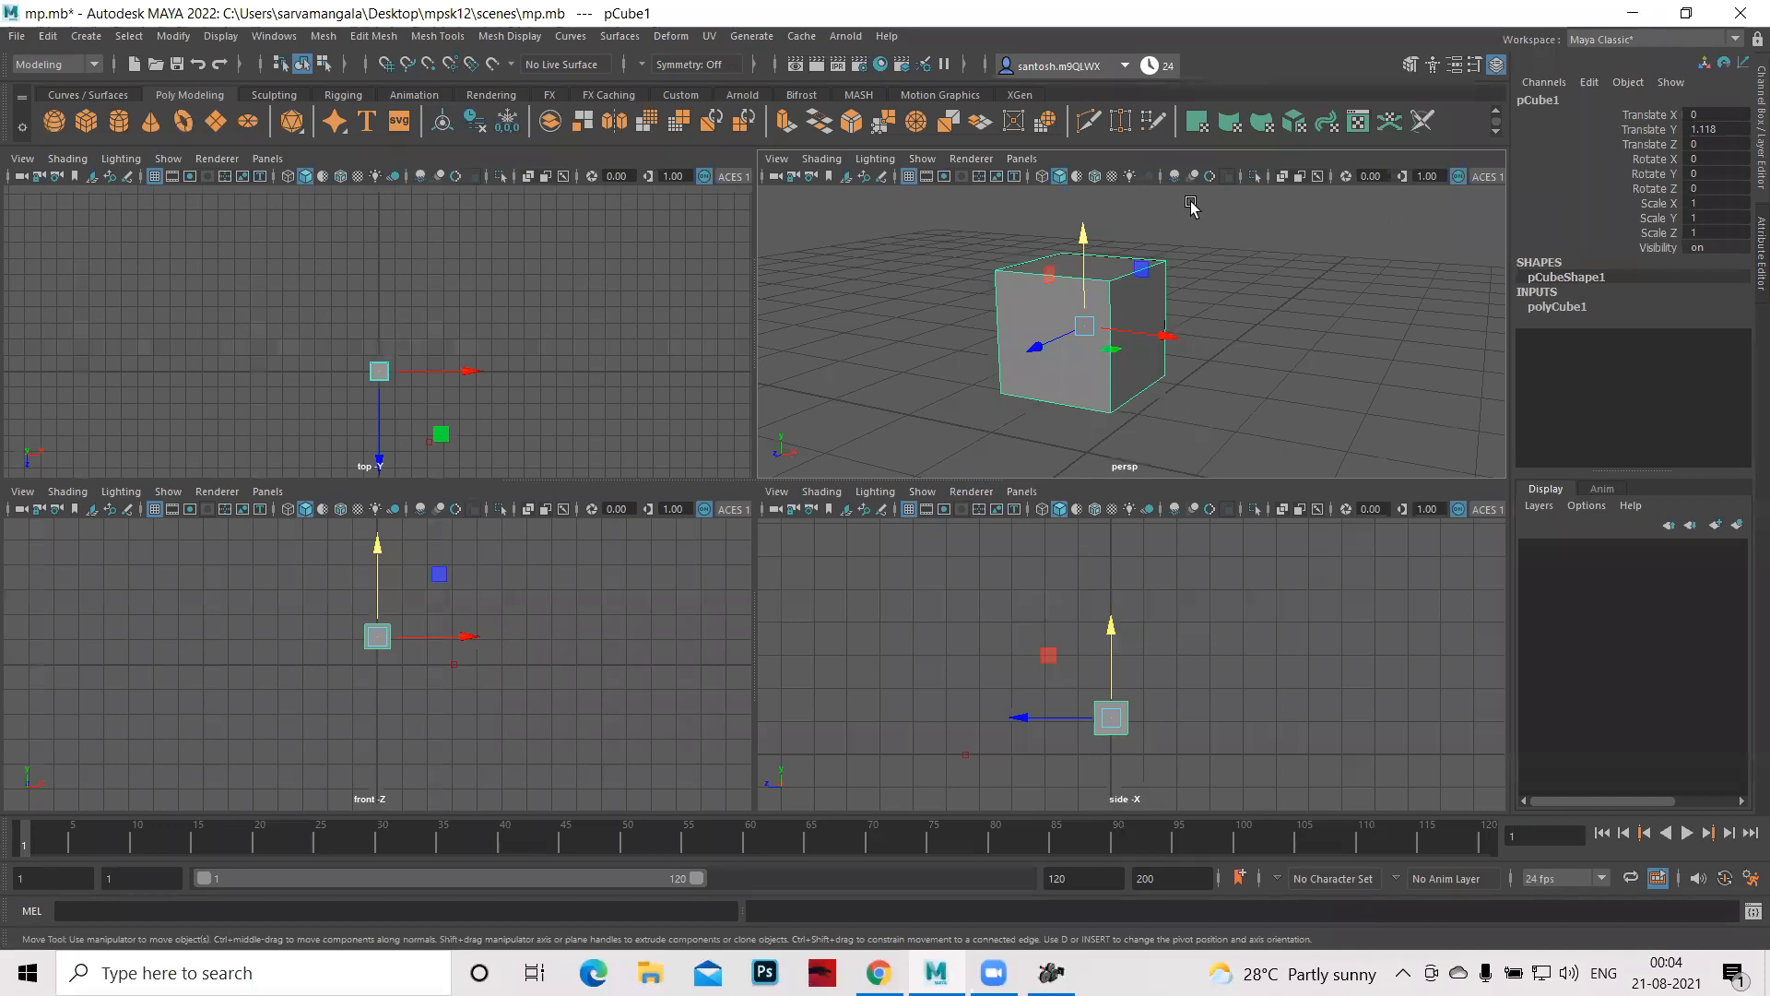
- Scale the cube to about 0.64 in Y and about 0.72 in Z to match the television's proportions
{"action": "key", "text": "r"}
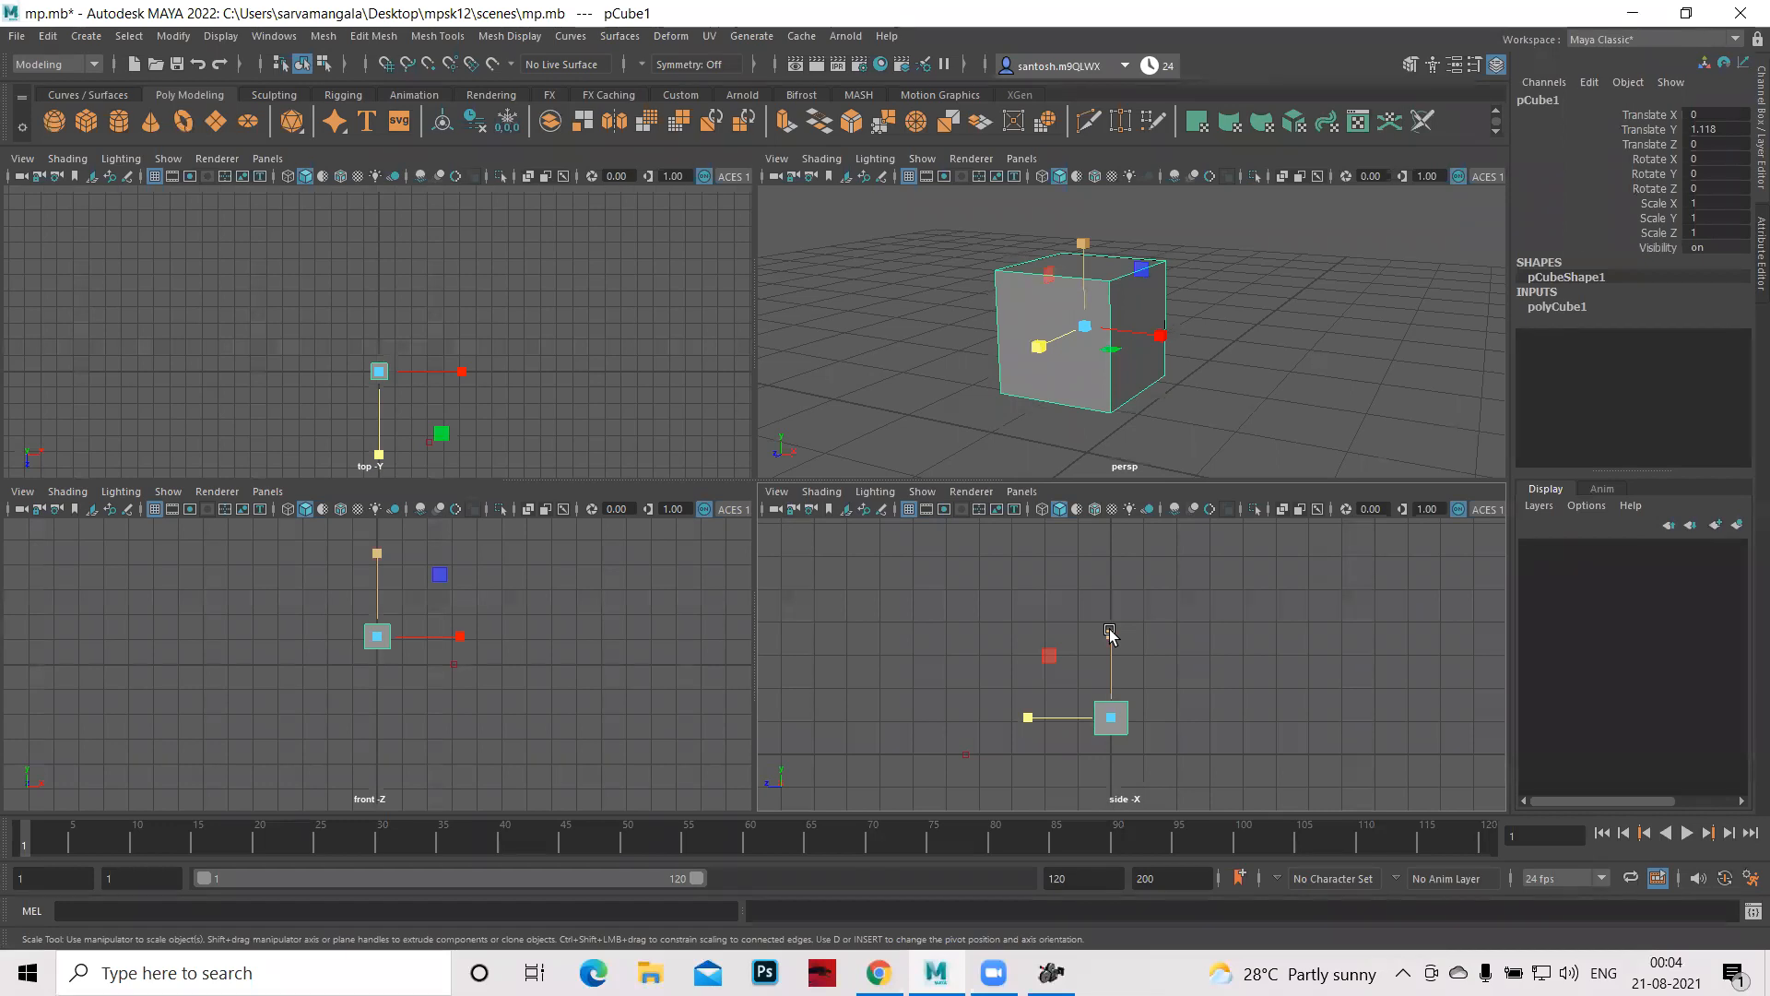
{"action": "left_click_drag", "start_coordinate": [1109, 632], "coordinate": [1109, 664]}
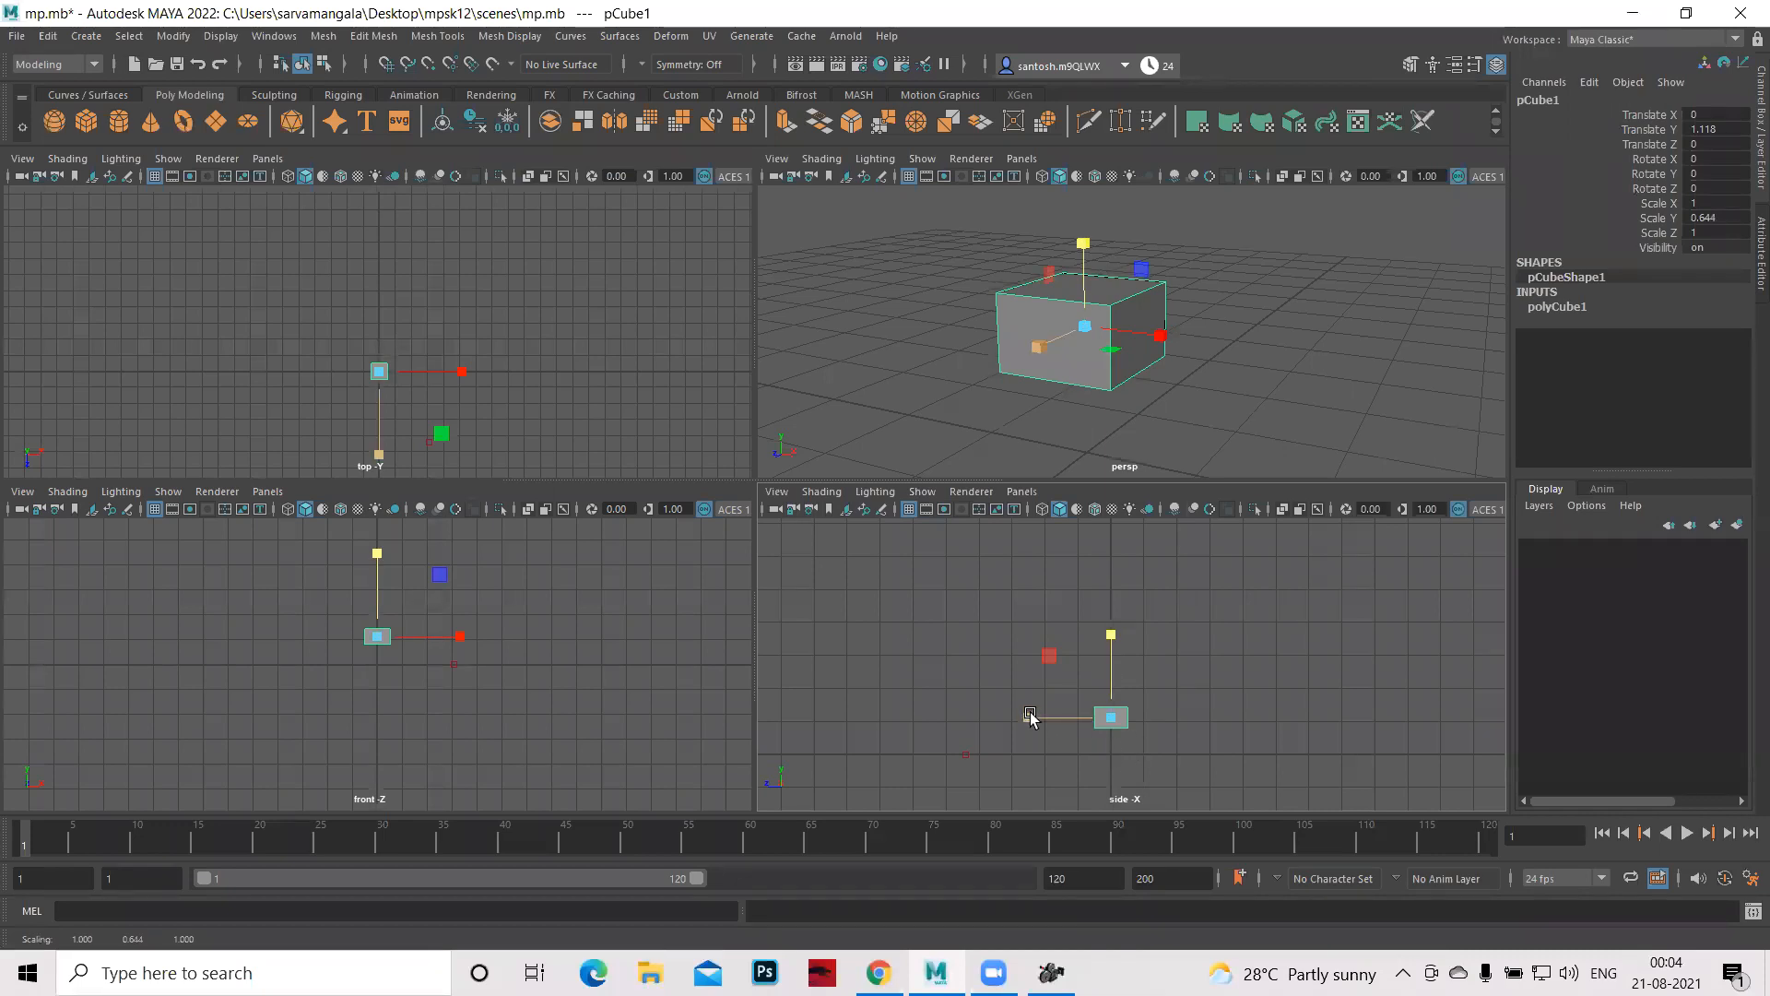
{"action": "mouse_move", "coordinate": [1030, 715]}
{"action": "left_mouse_down"}
{"action": "mouse_move", "coordinate": [960, 715]}
{"action": "mouse_move", "coordinate": [1023, 715]}
{"action": "mouse_move", "coordinate": [1053, 693]}
{"action": "left_mouse_up"}
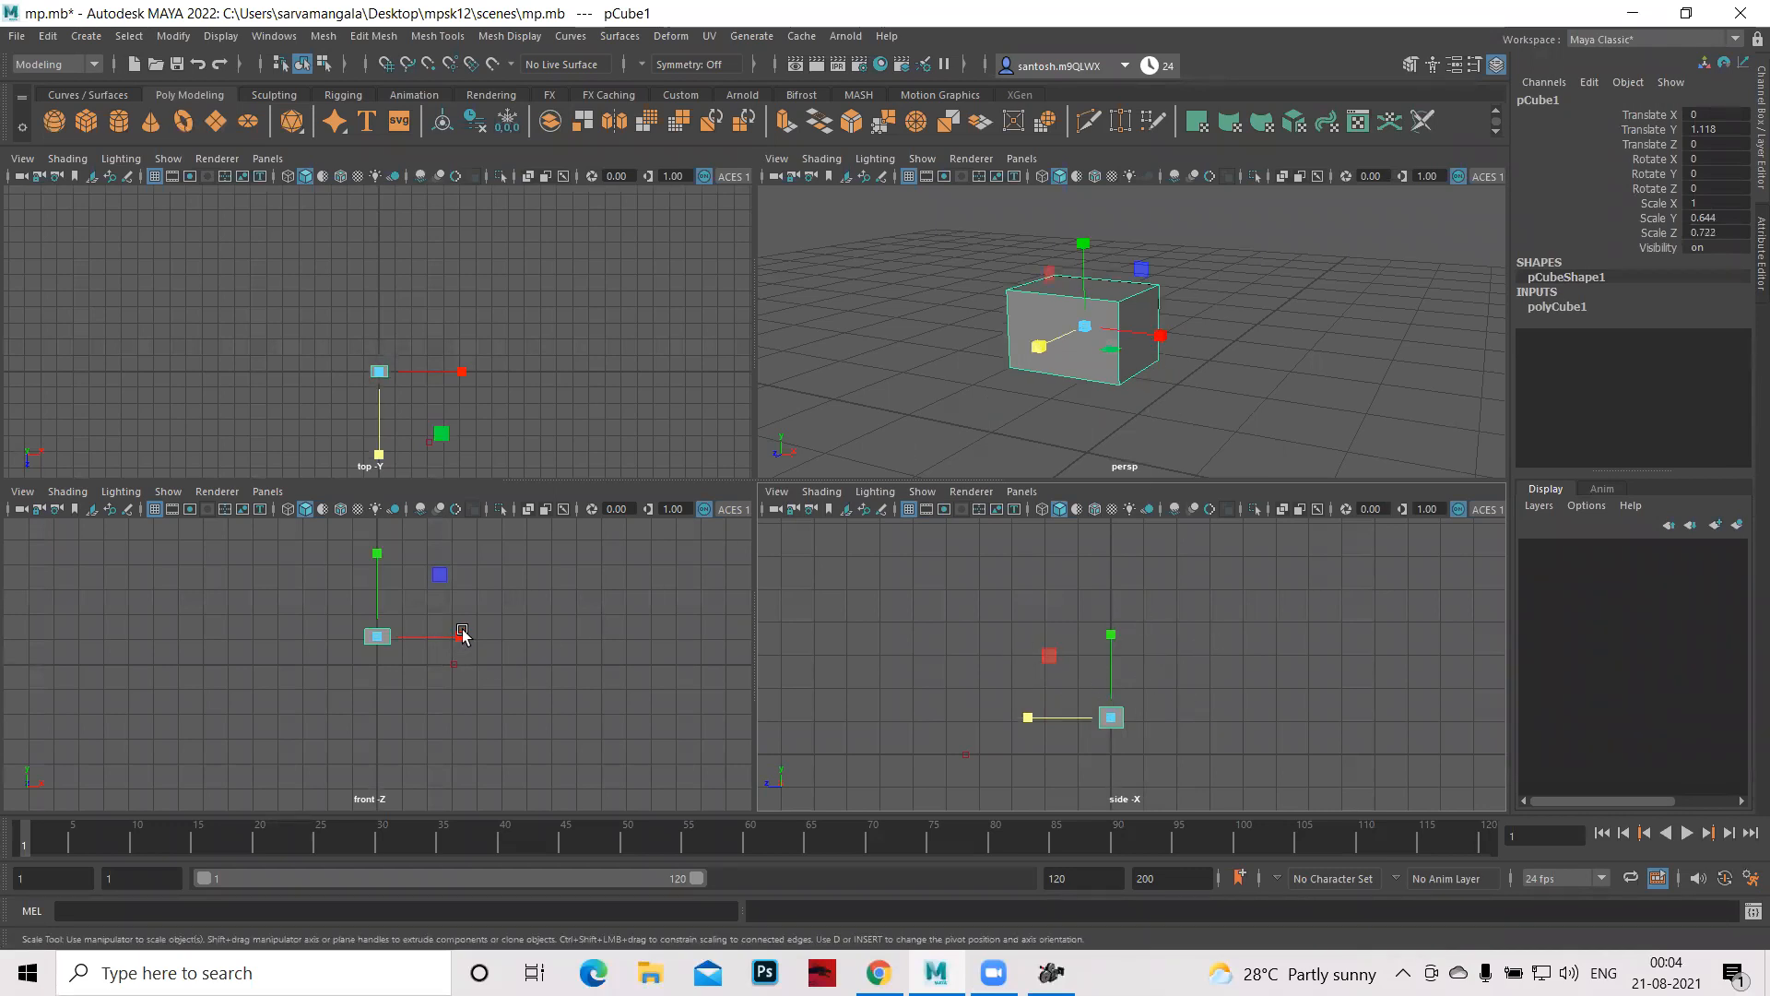
- Rescale the cube to about 1.65 in X, 0.77 in Y and 0.37 in Z, and raise it to about 1.26 in Y
{"action": "left_click_drag", "start_coordinate": [461, 636], "coordinate": [534, 634]}
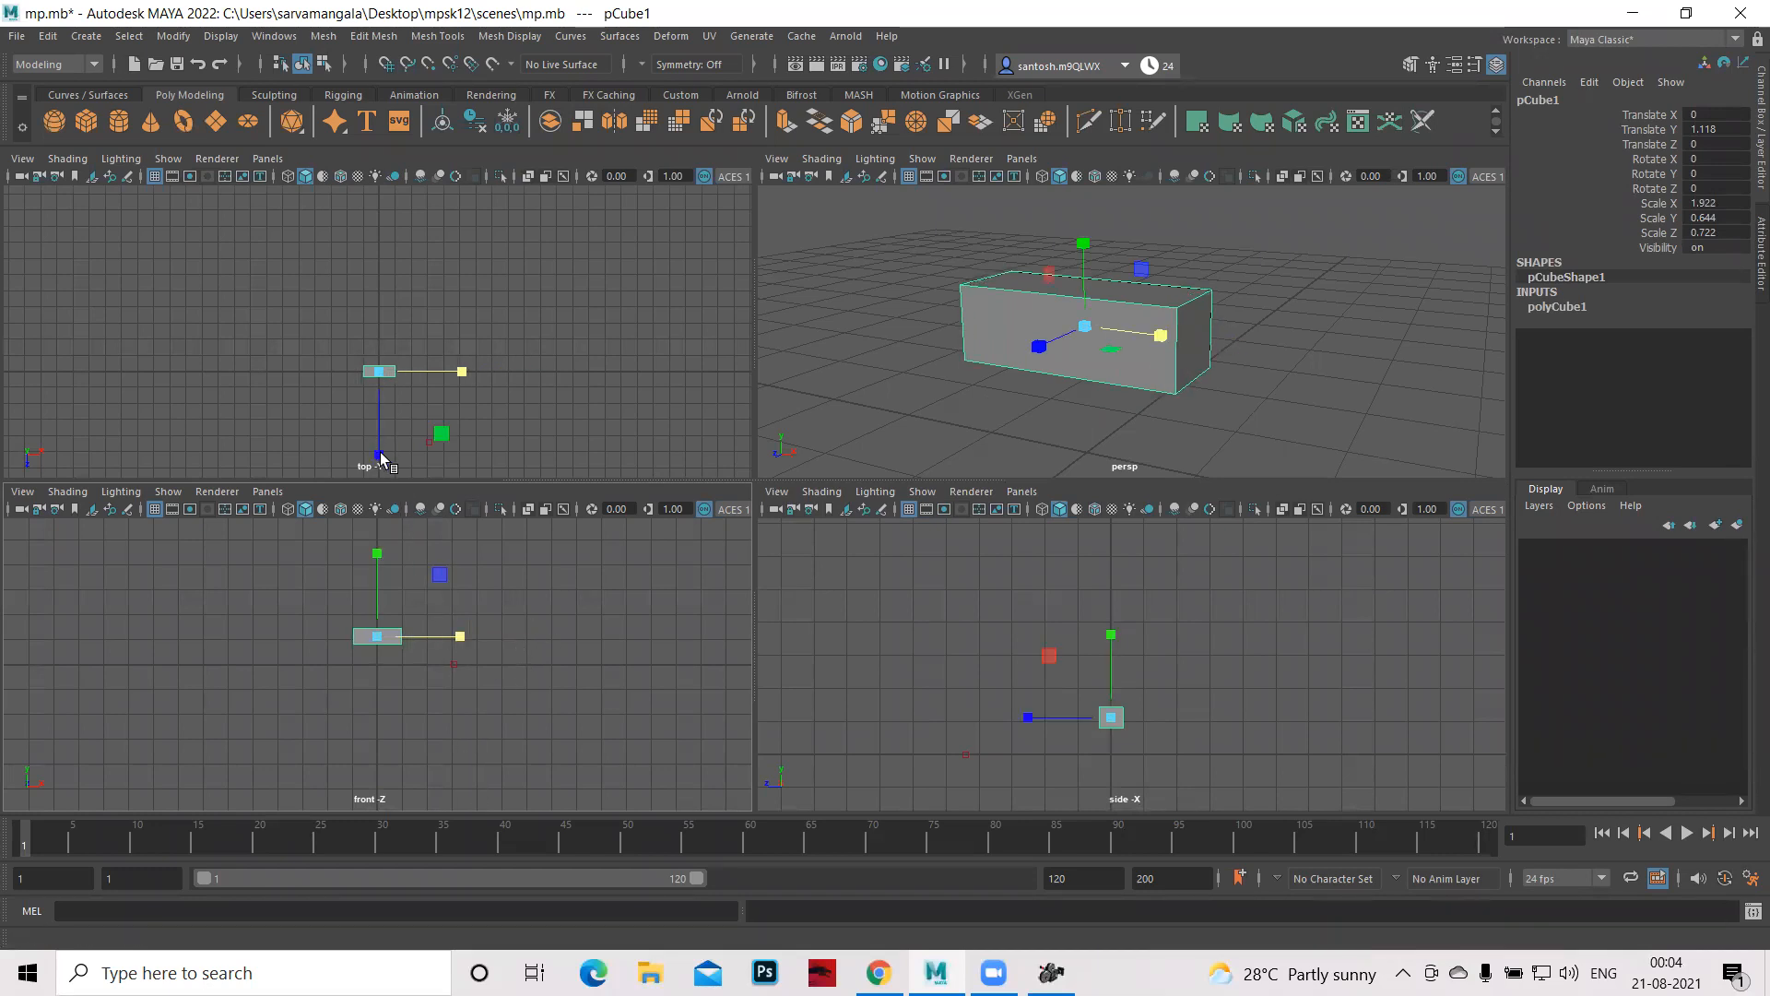
{"action": "left_click_drag", "start_coordinate": [380, 457], "coordinate": [402, 413]}
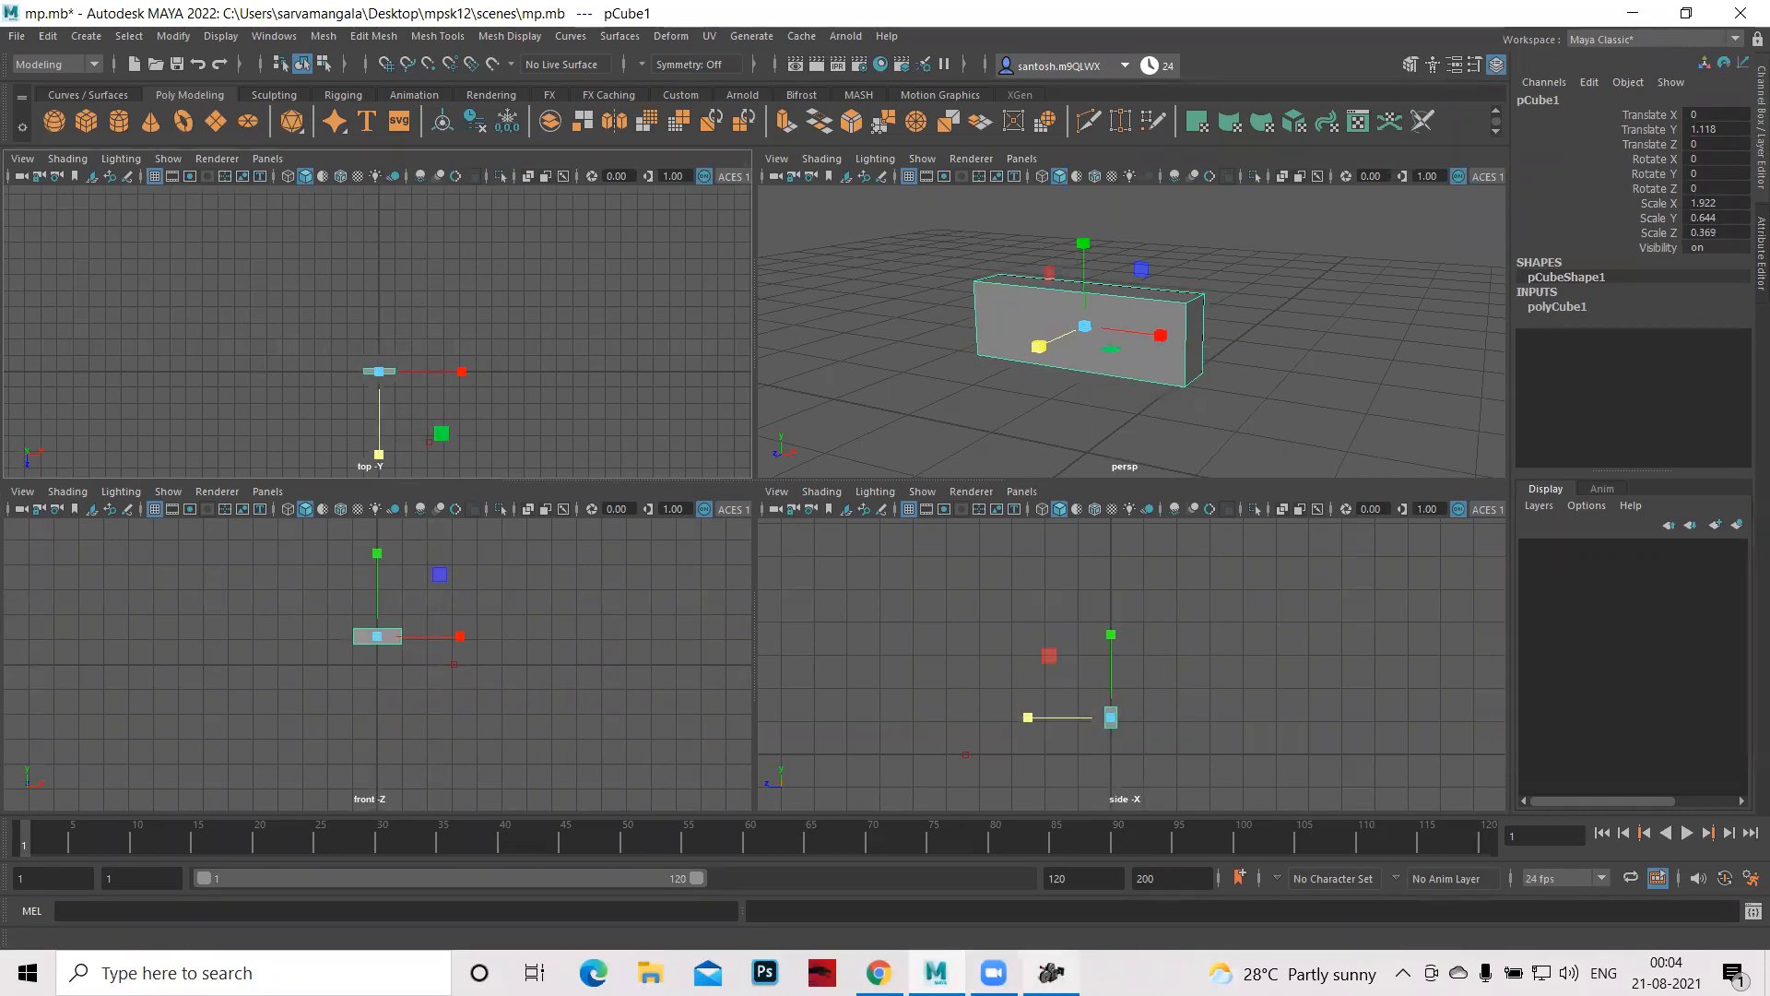
{"action": "left_click", "coordinate": [1051, 972]}
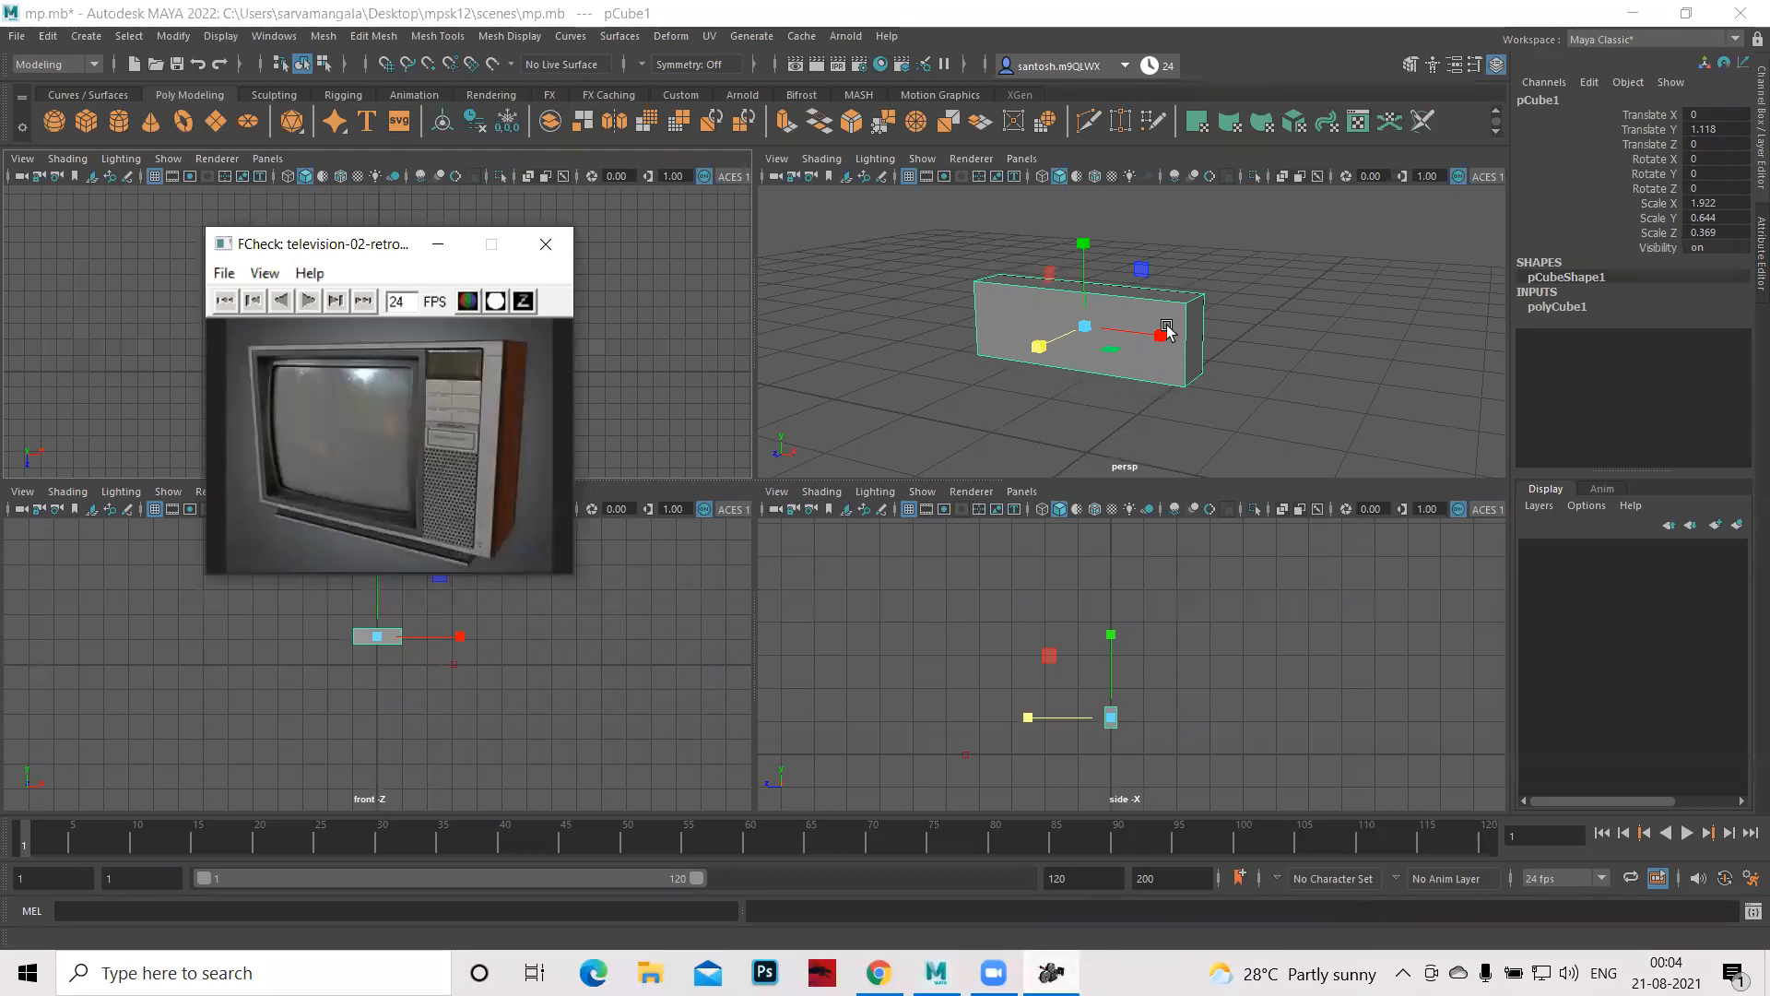
{"action": "left_click", "coordinate": [460, 636]}
{"action": "left_click_drag", "start_coordinate": [460, 636], "coordinate": [448, 639]}
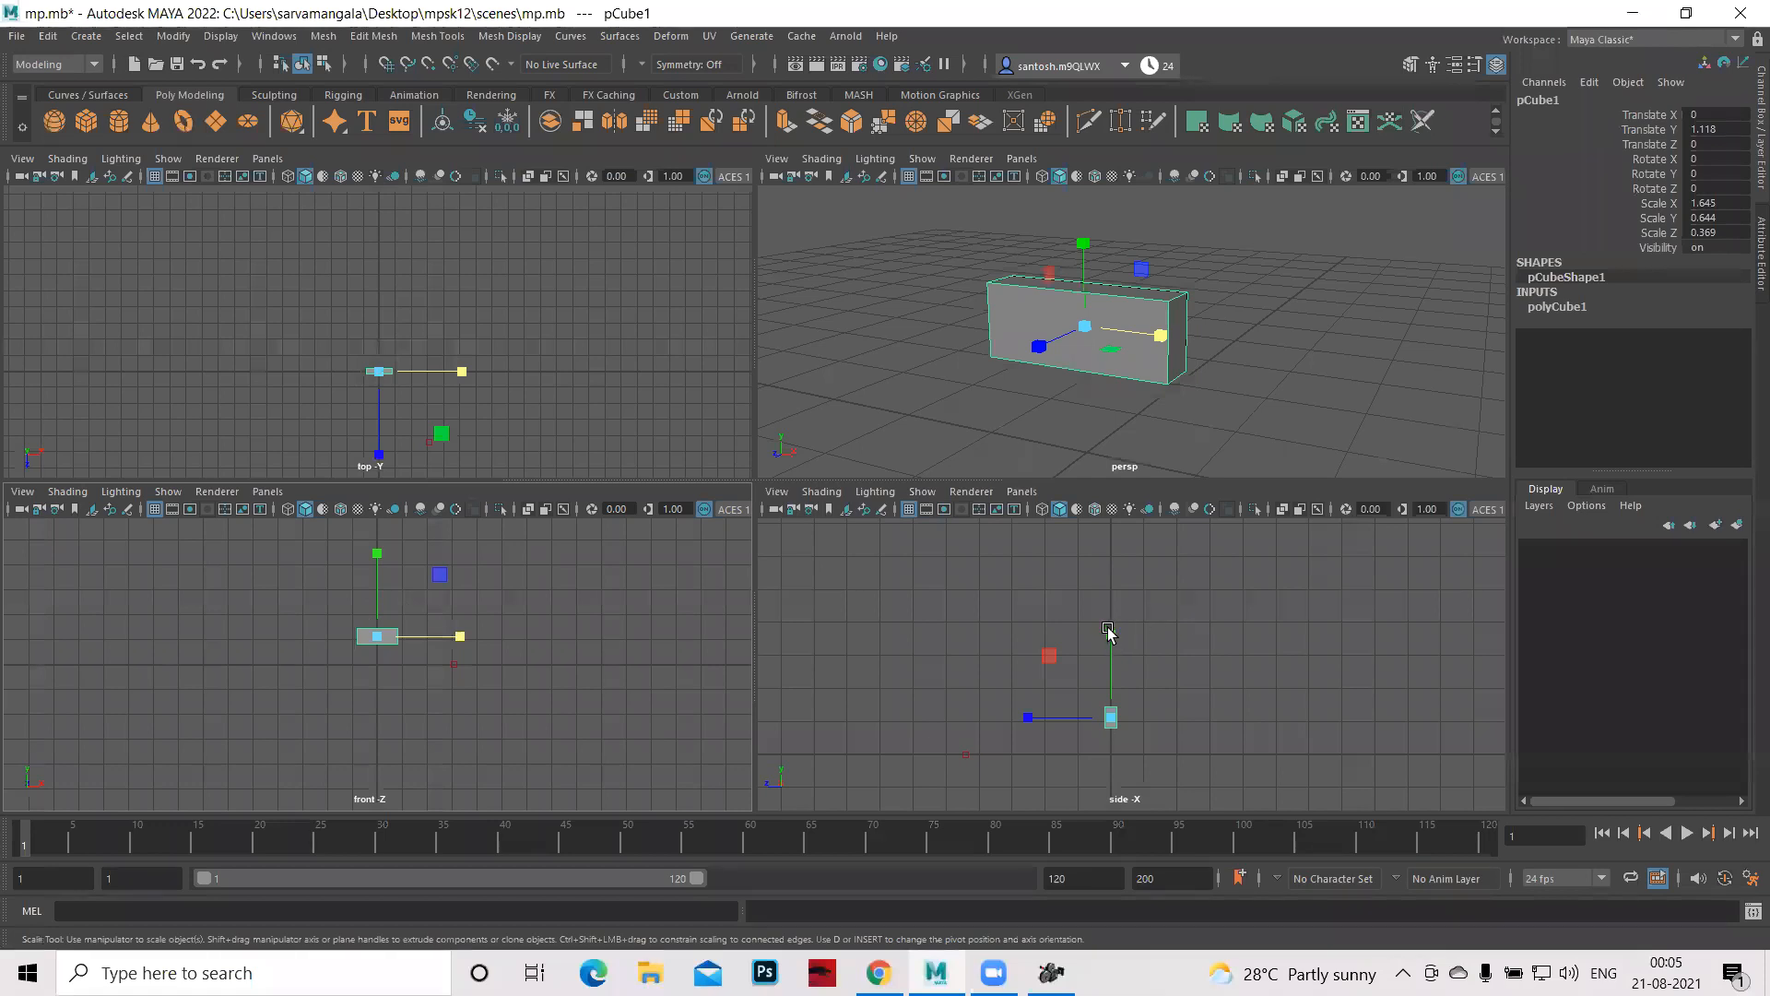
{"action": "left_click_drag", "start_coordinate": [1108, 630], "coordinate": [1110, 621]}
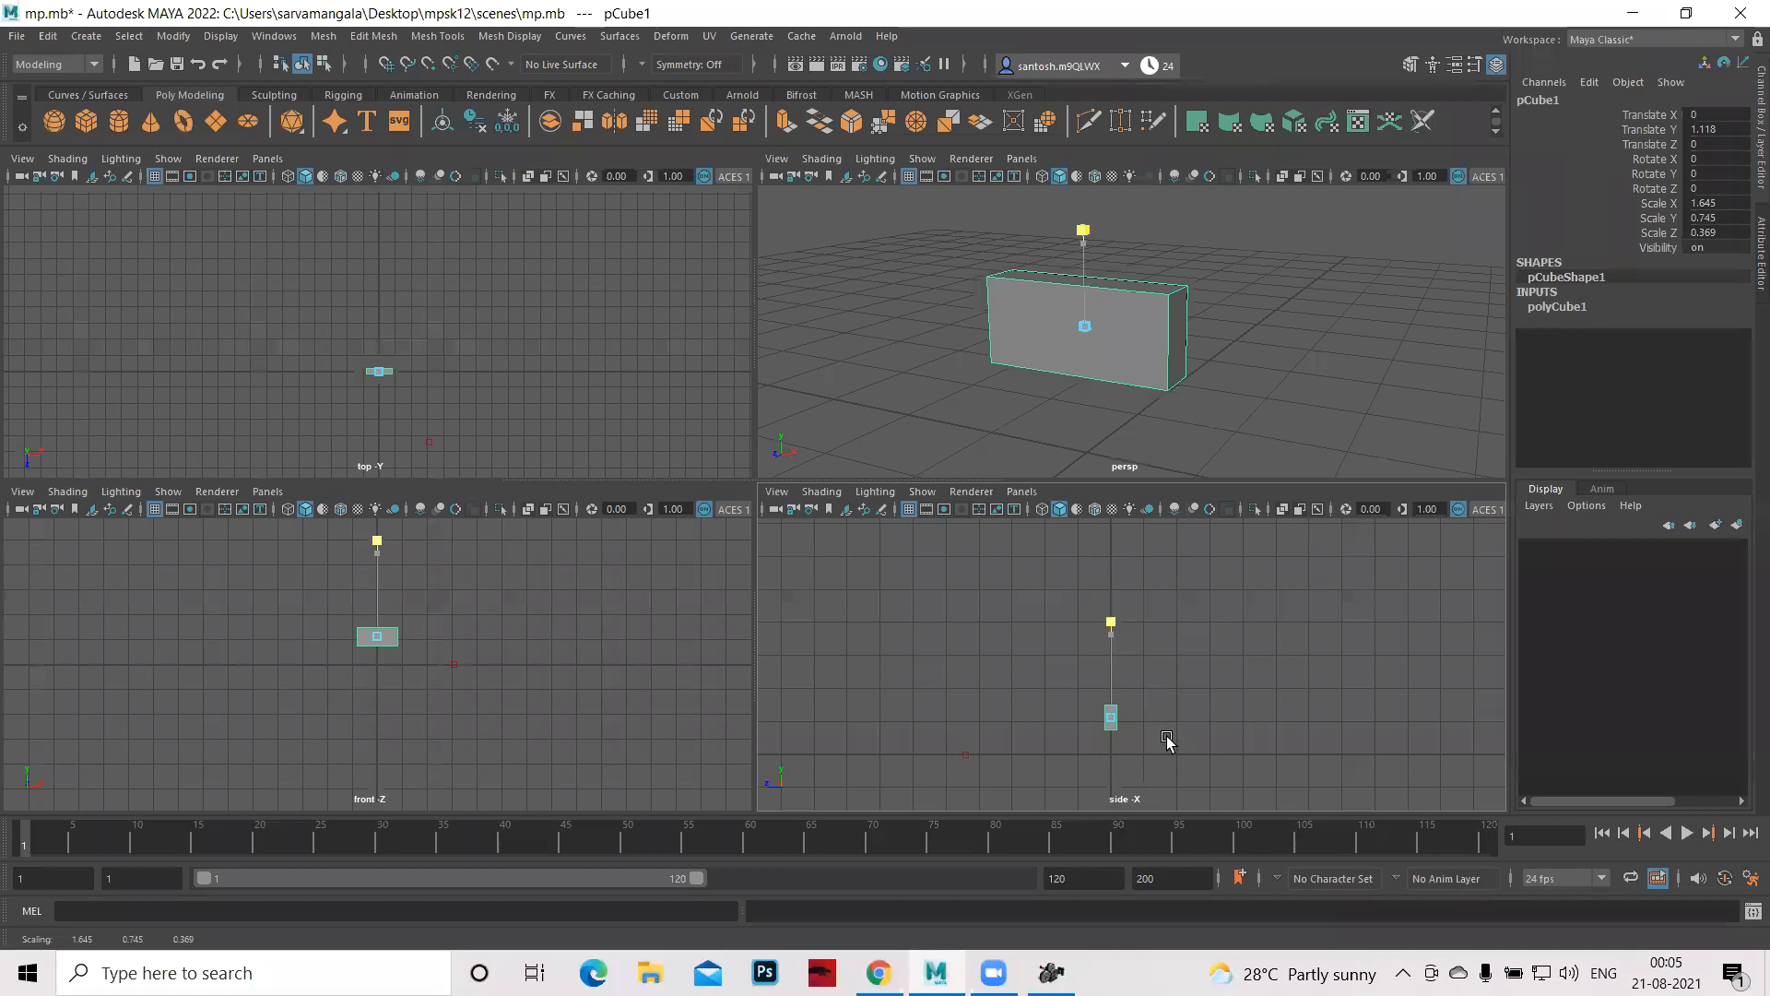
{"action": "key", "text": "w"}
{"action": "left_click_drag", "start_coordinate": [1110, 633], "coordinate": [1112, 619]}
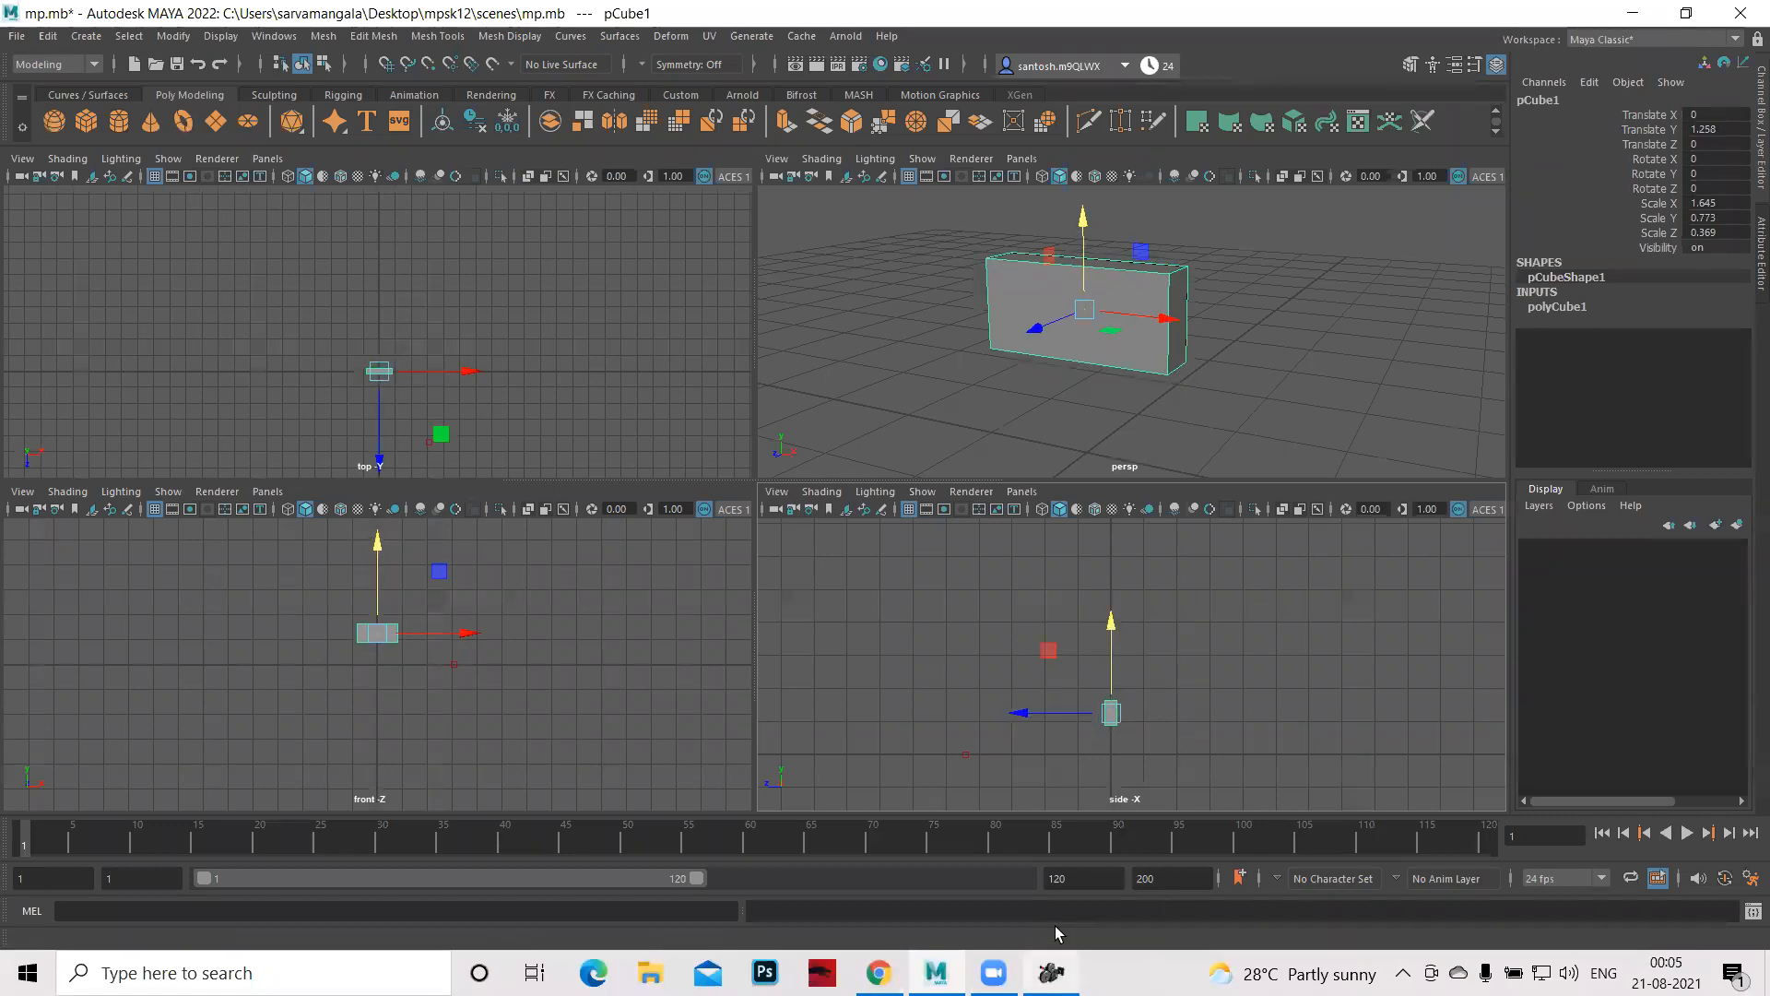
- Duplicate the television body for the base and lower the copy to about 0.56 in Y
{"action": "left_click", "coordinate": [1051, 973]}
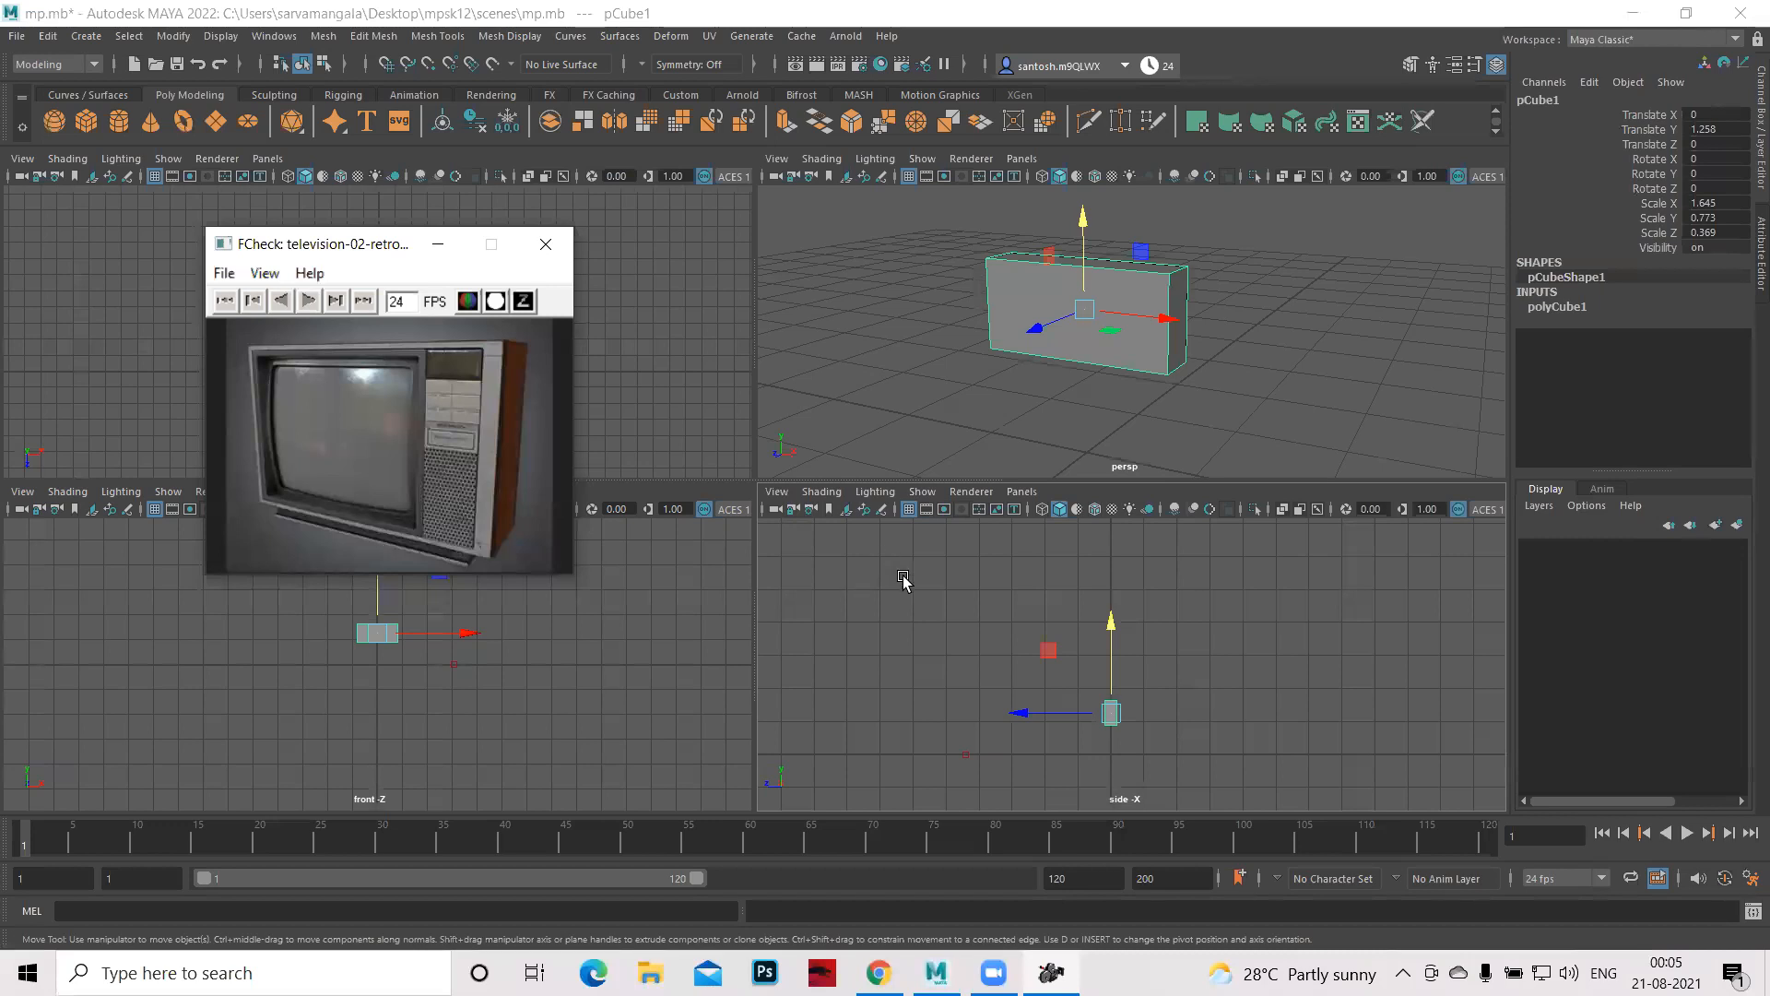
{"action": "left_click", "coordinate": [922, 620]}
{"action": "left_click_drag", "start_coordinate": [1030, 649], "coordinate": [1139, 717]}
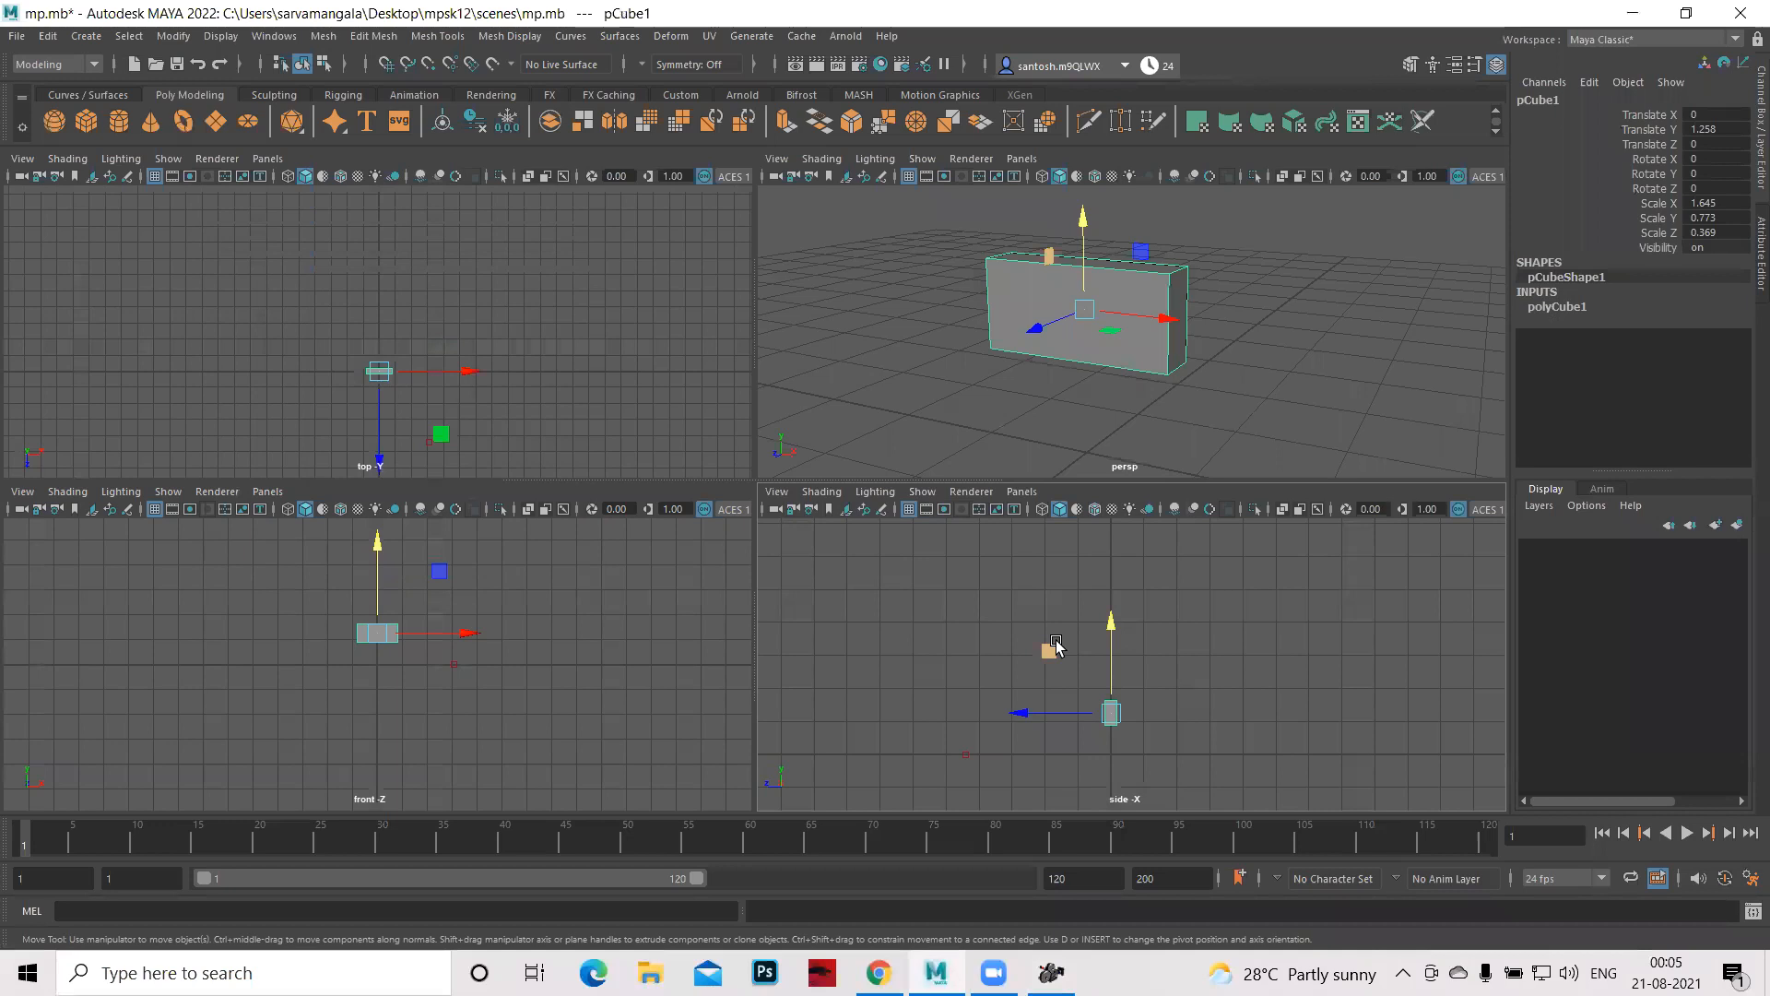
{"action": "key", "text": "ctrl+d"}
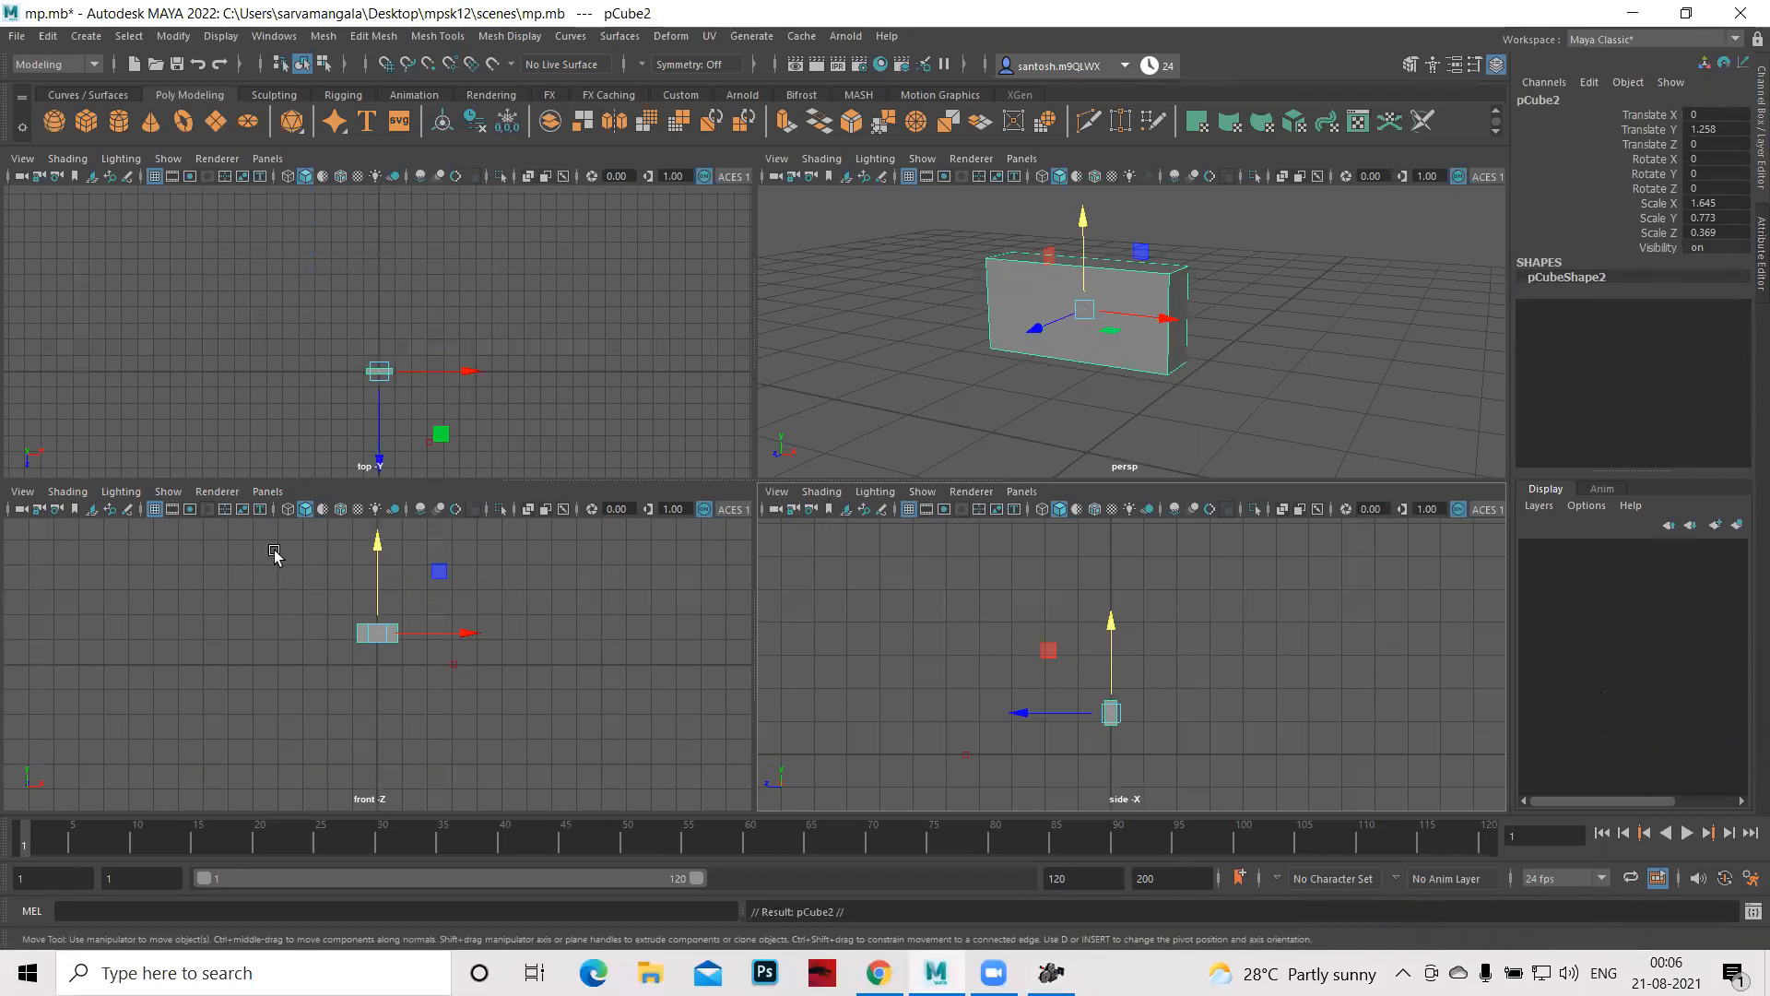
{"action": "left_click_drag", "start_coordinate": [379, 544], "coordinate": [383, 564]}
- Scale the duplicate to about 1.15 in X and 0.34 in Y, and raise it to about 0.74 against the body's underside
{"action": "scroll", "coordinate": [328, 670], "scroll_direction": "up", "scroll_amount": 10}
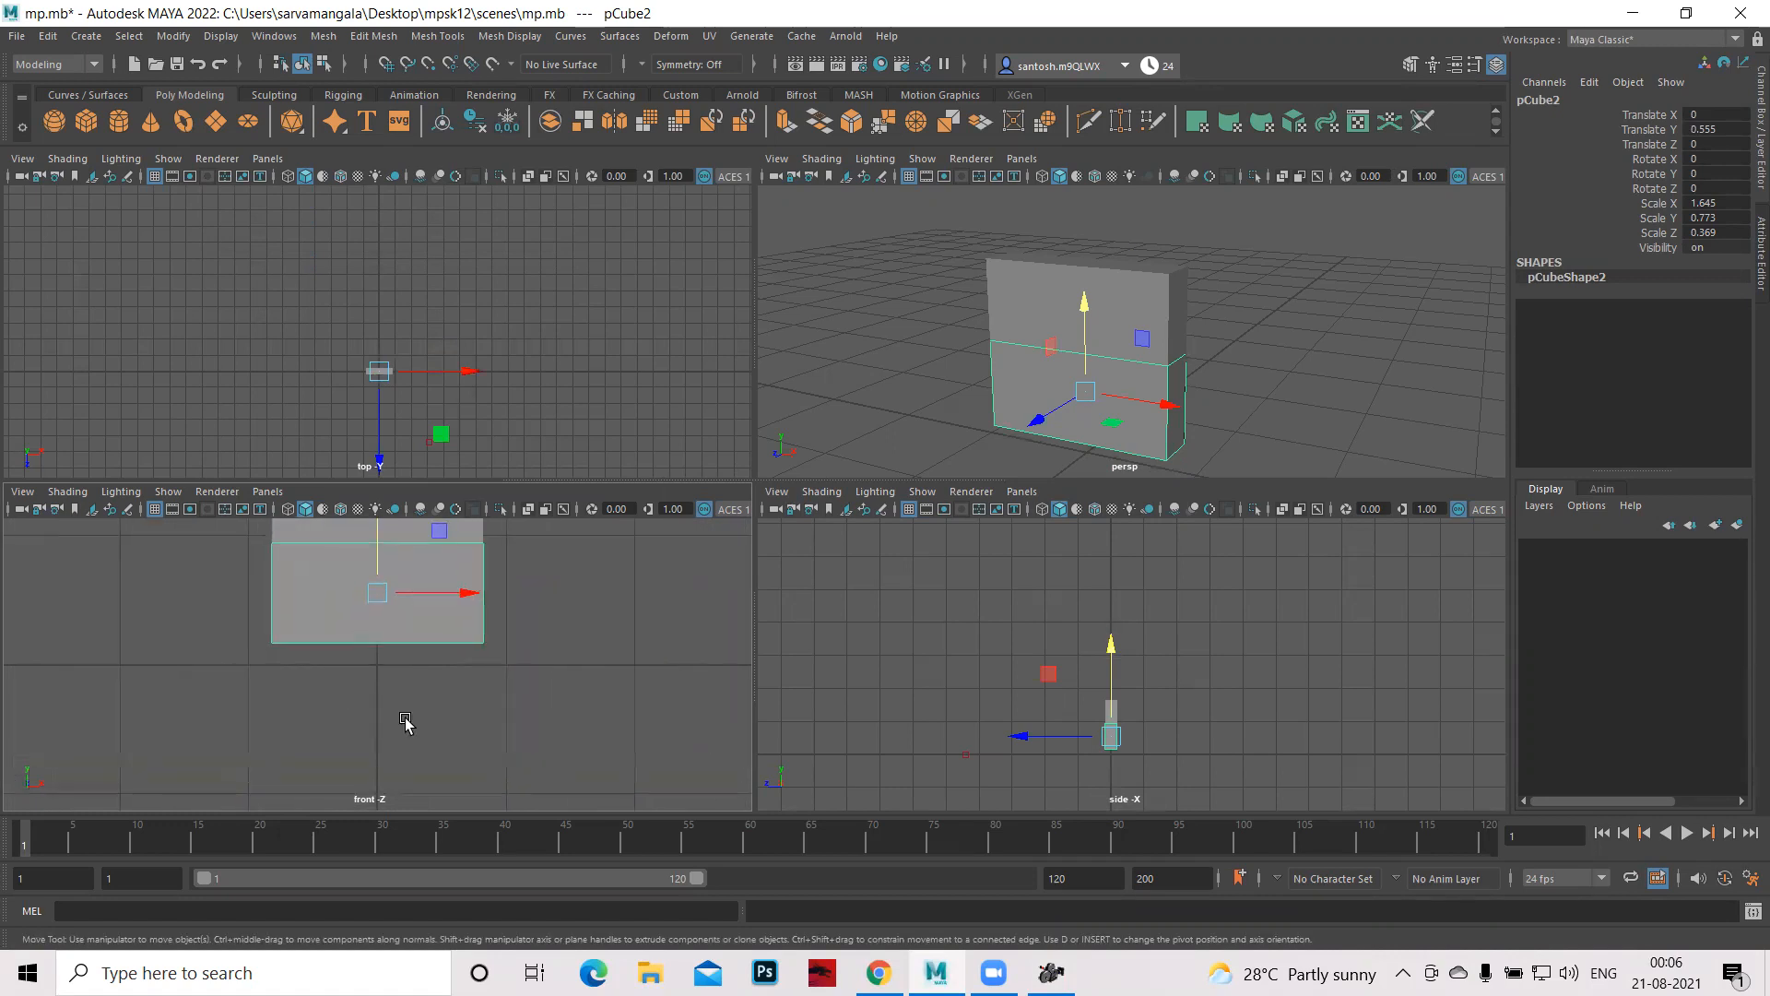
{"action": "middle_click_drag", "start_coordinate": [587, 606], "coordinate": [606, 687], "text": "alt"}
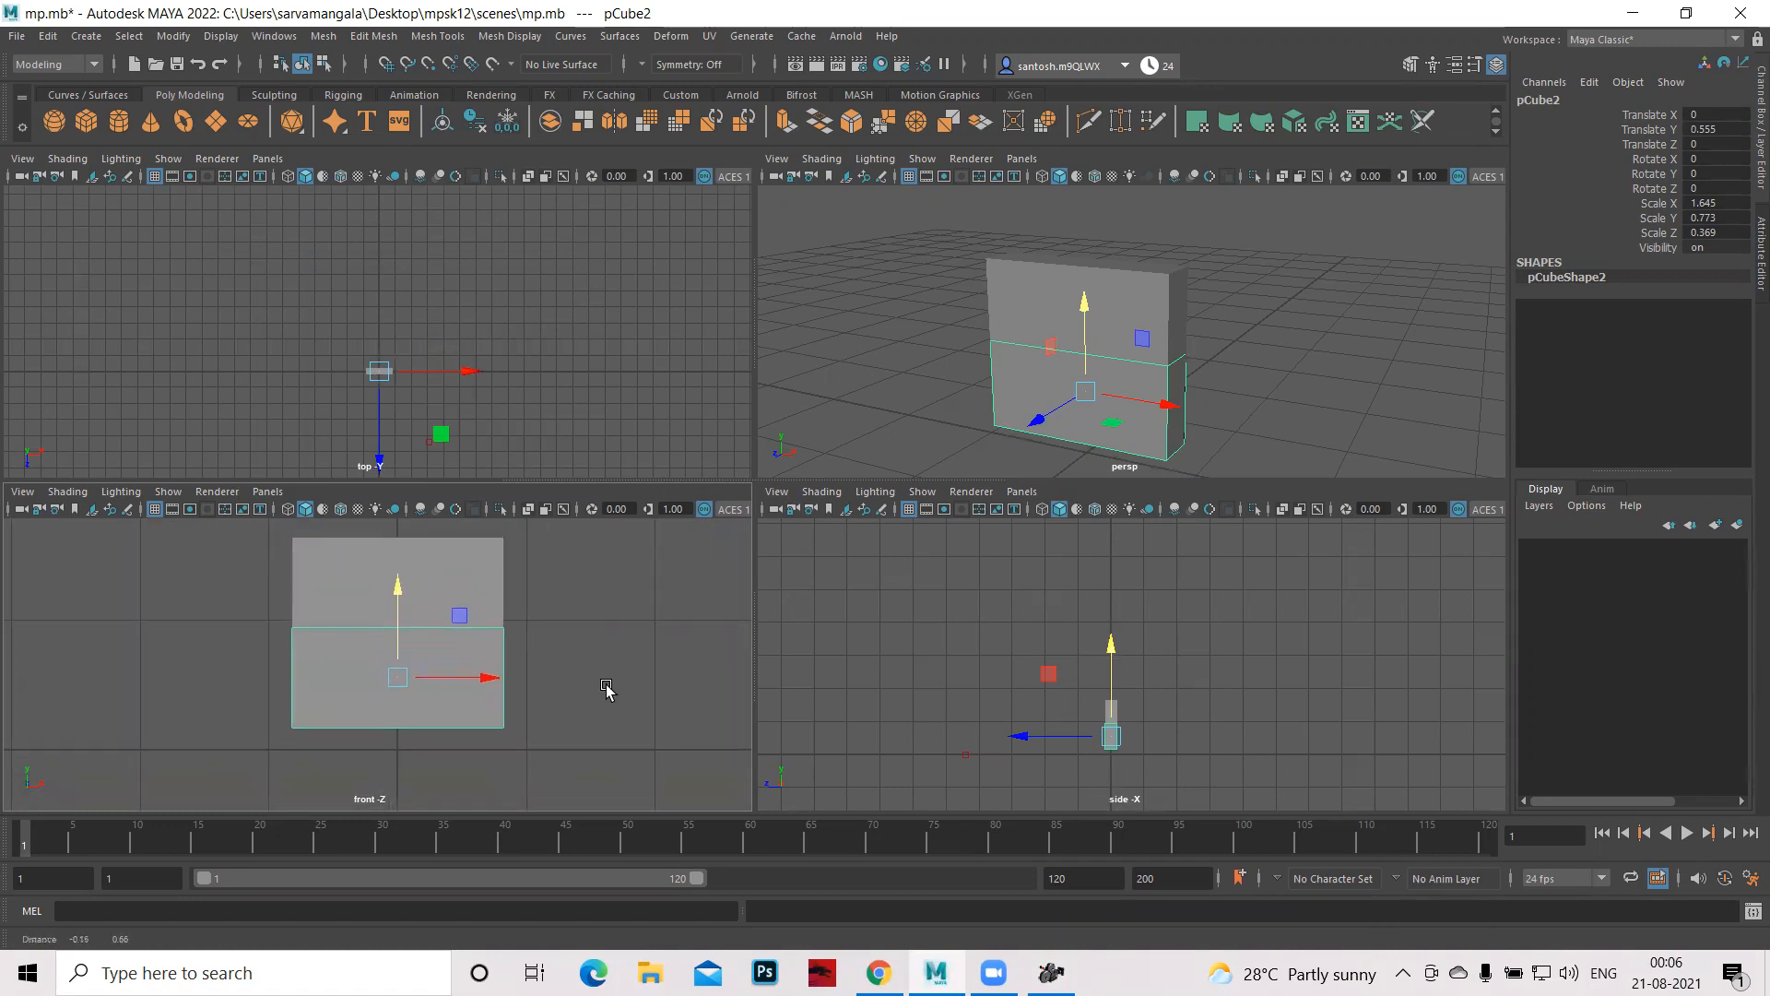
{"action": "scroll", "coordinate": [650, 673], "scroll_direction": "up", "scroll_amount": 2}
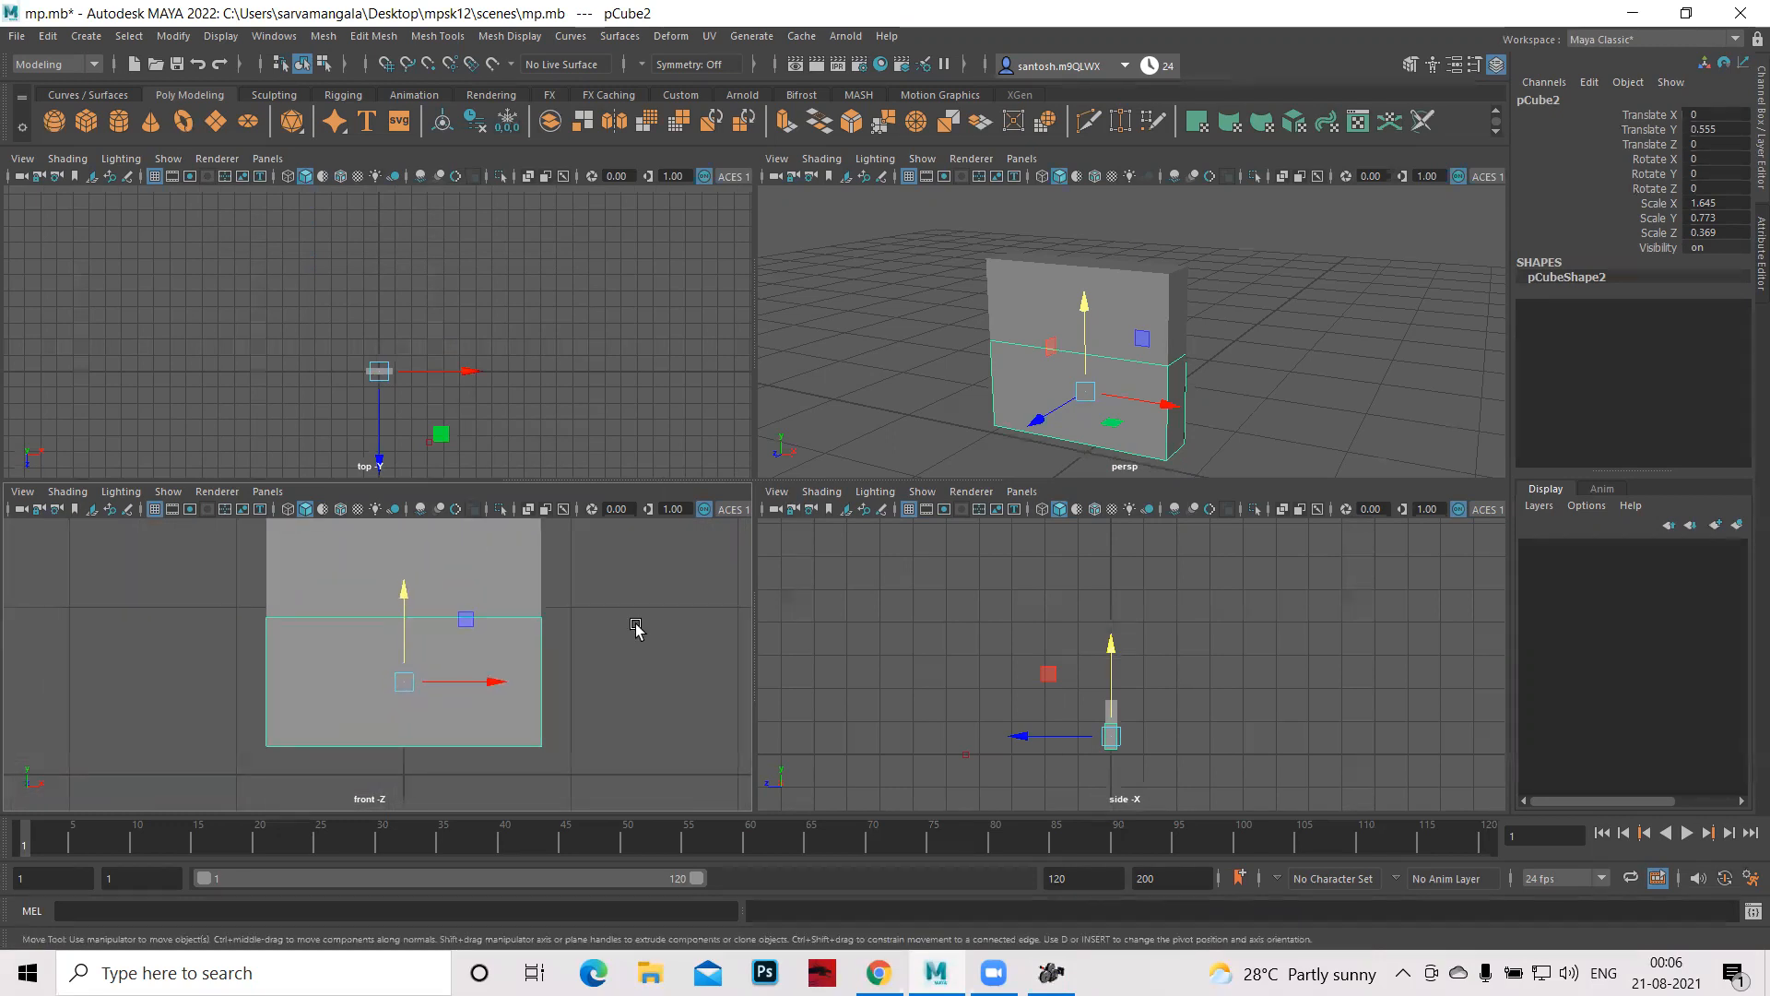
{"action": "middle_click_drag", "start_coordinate": [636, 627], "coordinate": [632, 679], "text": "alt"}
{"action": "key", "text": "r"}
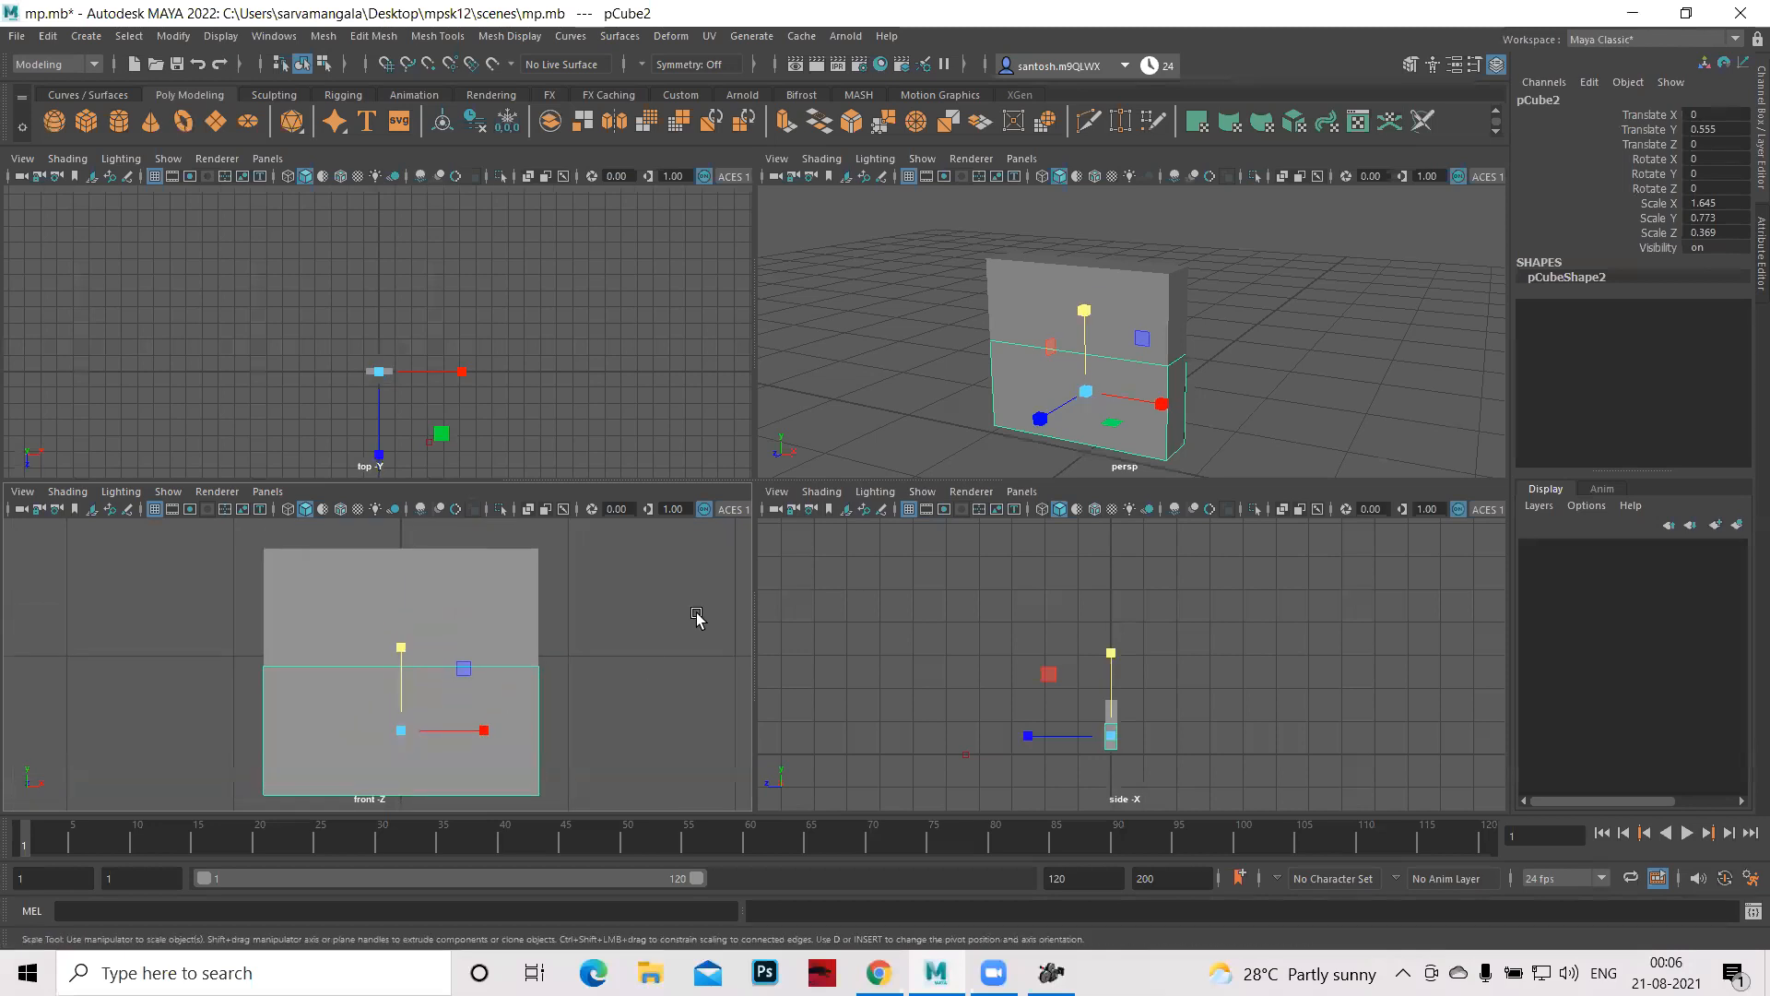
{"action": "left_click_drag", "start_coordinate": [402, 651], "coordinate": [411, 699]}
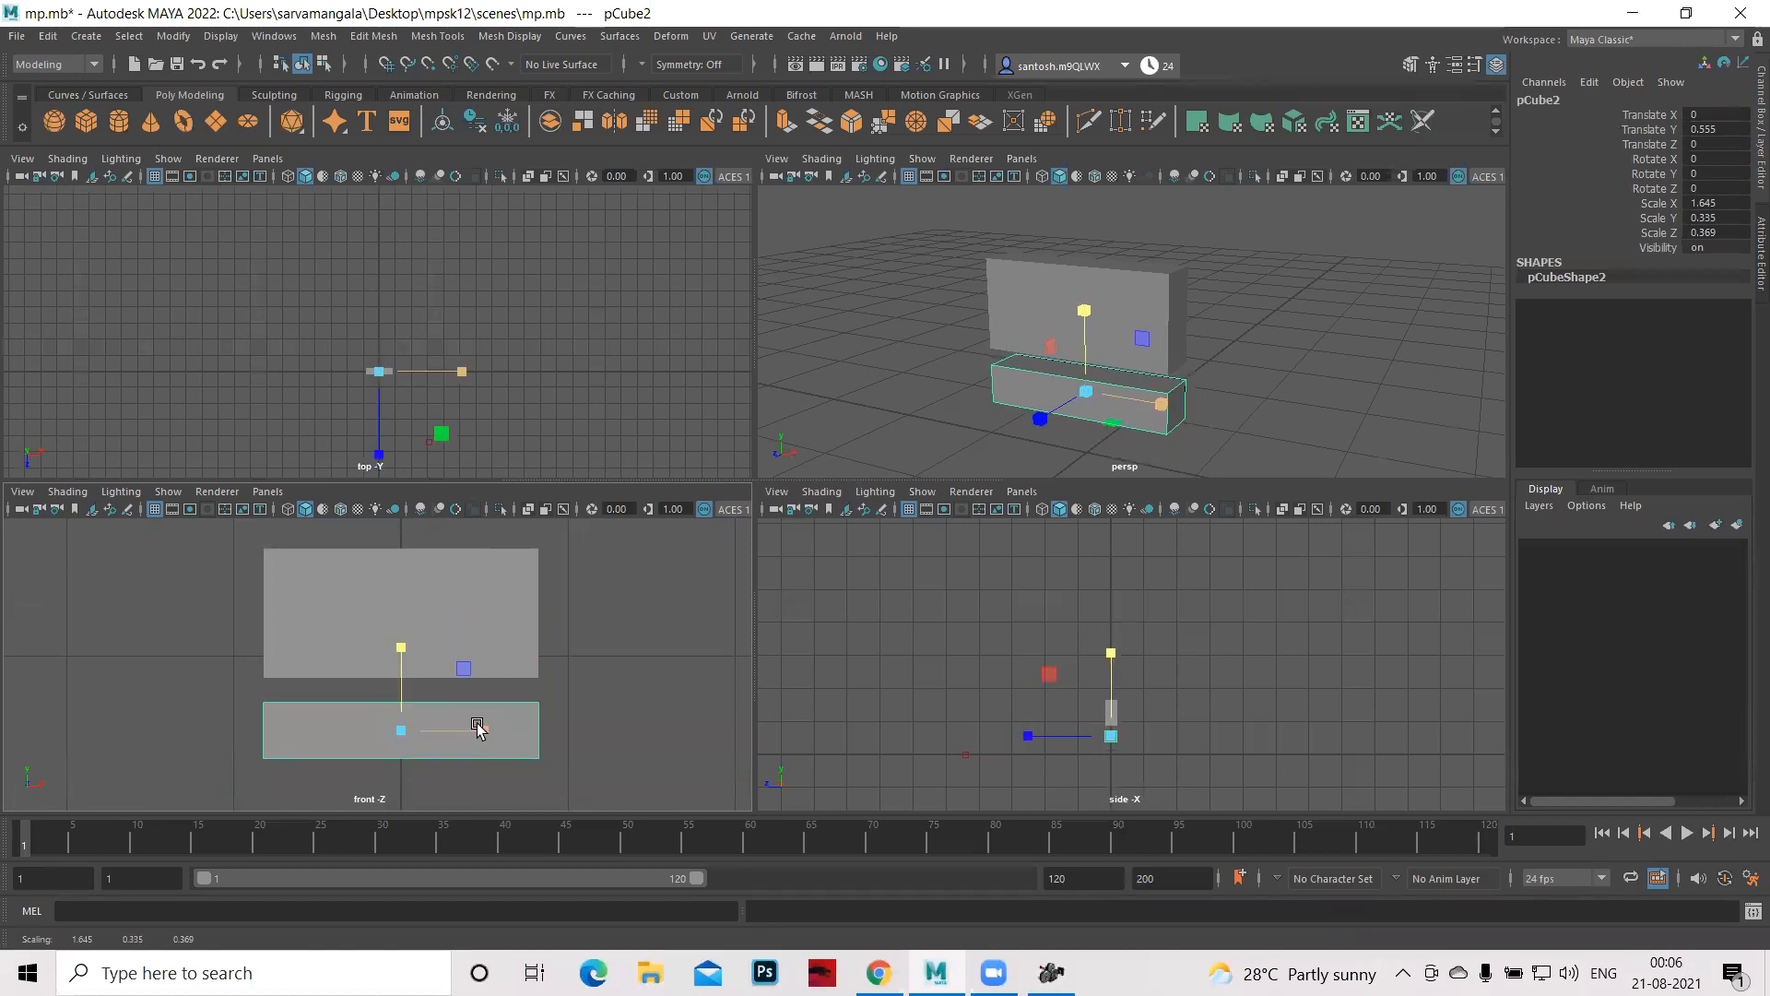
{"action": "mouse_move", "coordinate": [488, 735]}
{"action": "left_mouse_down"}
{"action": "mouse_move", "coordinate": [463, 735]}
{"action": "mouse_move", "coordinate": [485, 731]}
{"action": "left_mouse_up"}
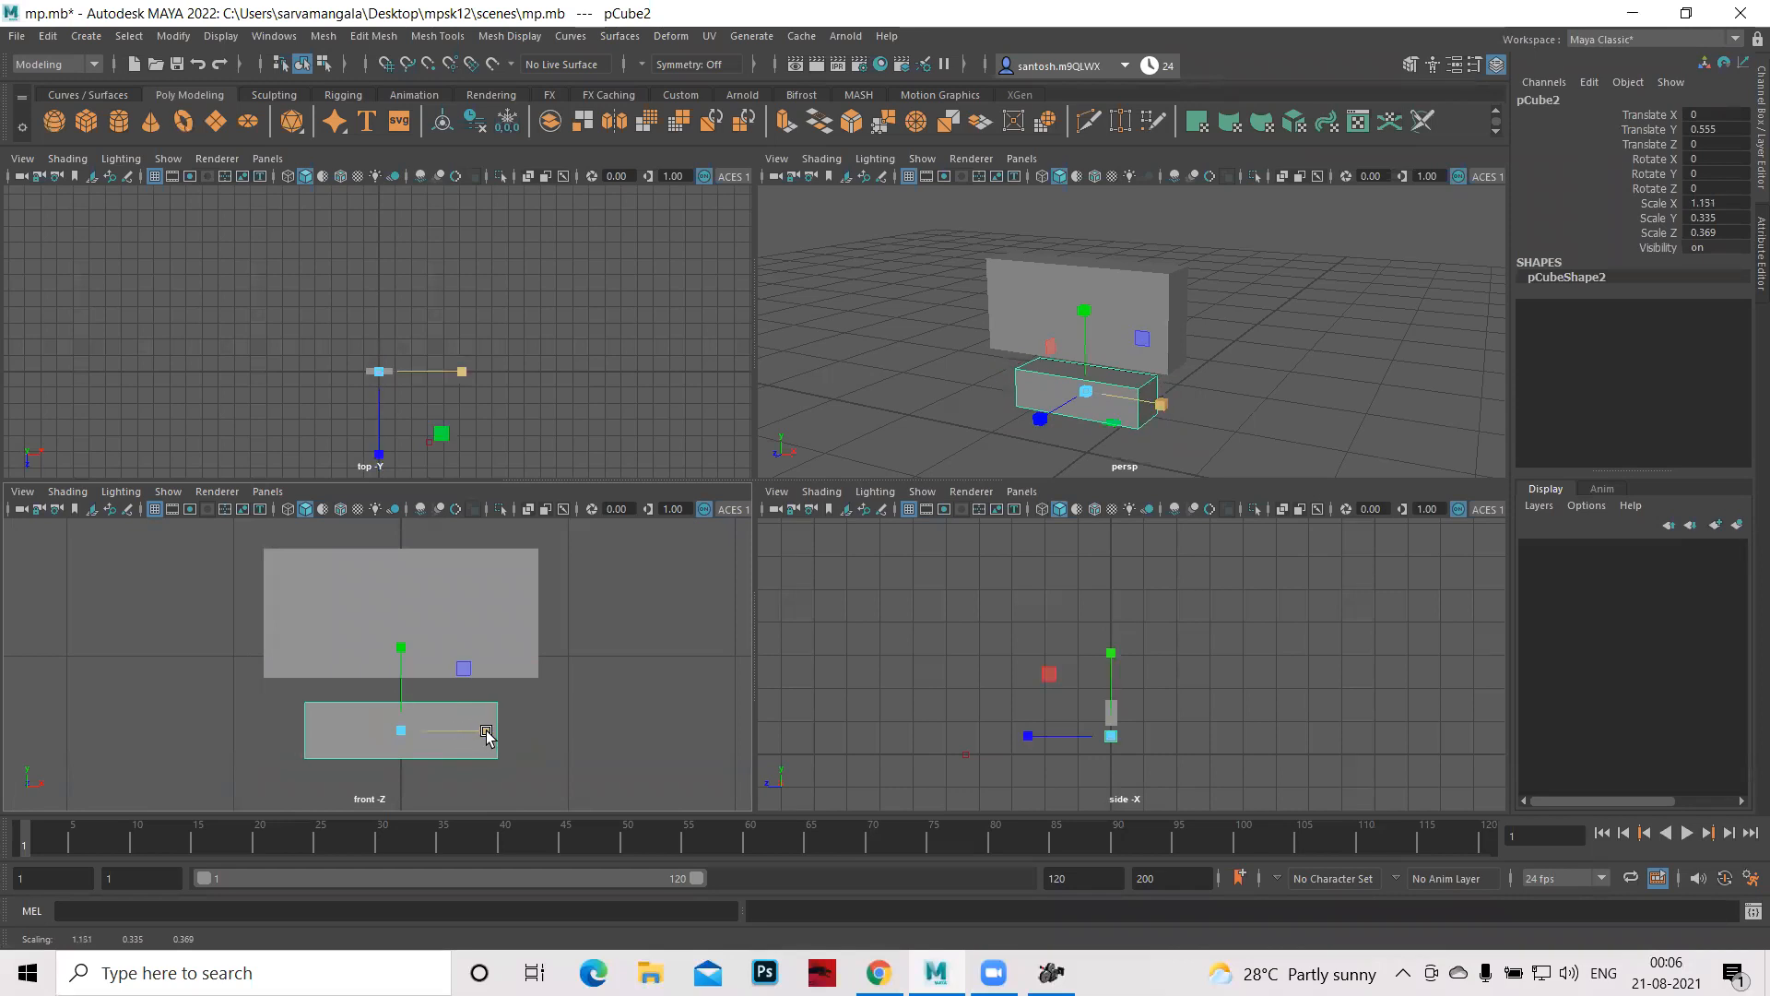
{"action": "key", "text": "w"}
{"action": "left_click_drag", "start_coordinate": [400, 648], "coordinate": [400, 616]}
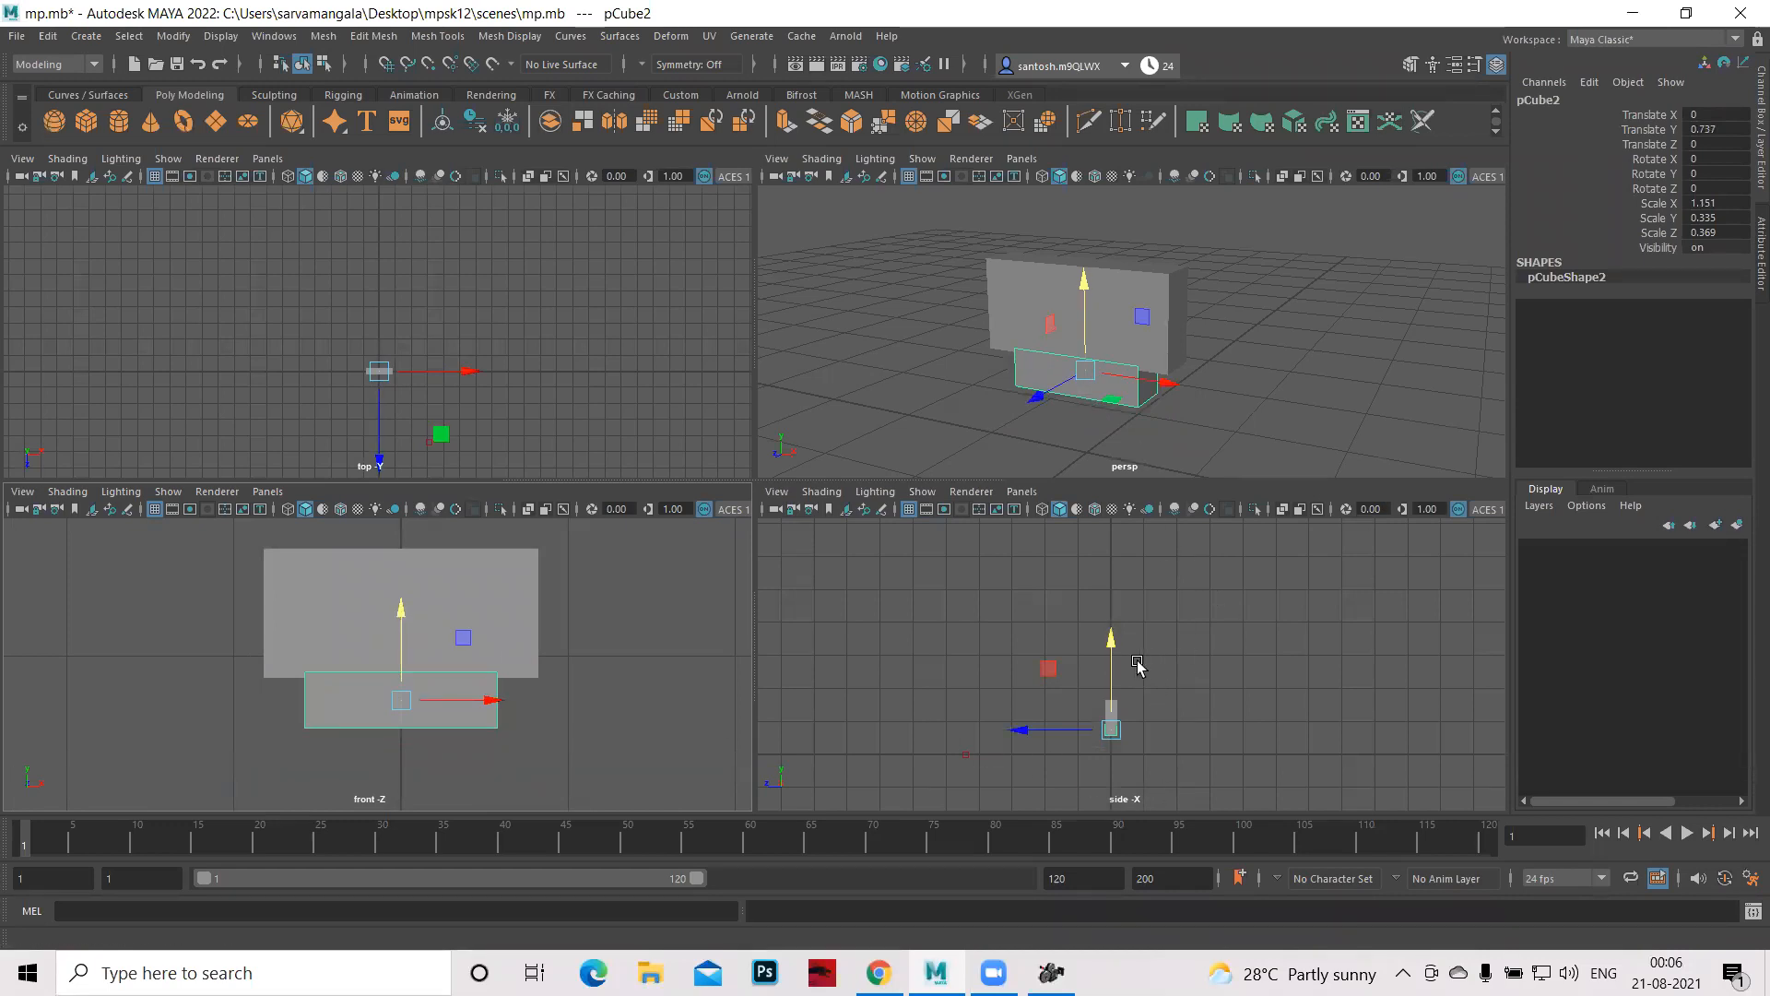
- Shrink the base uniformly to about 0.86 in X, 0.25 in Y and 0.27 in Z, and raise it to about 0.85 in Y
{"action": "key", "text": "space"}
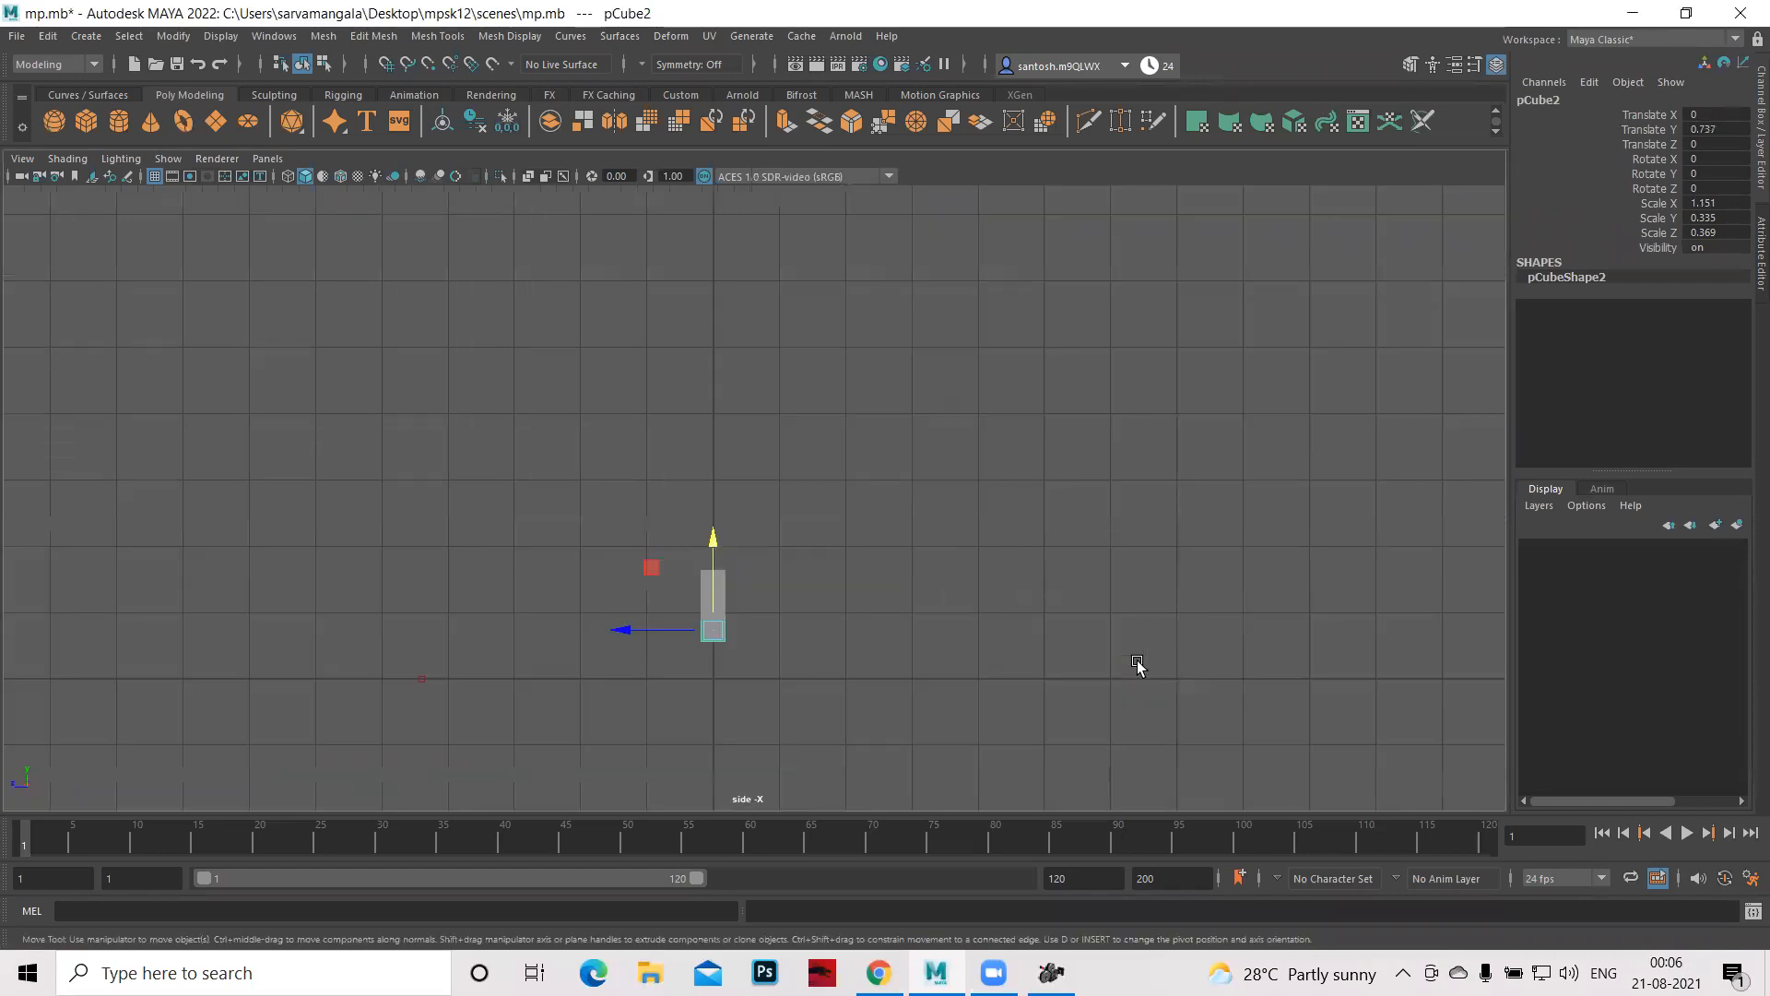
{"action": "right_click_drag", "start_coordinate": [731, 506], "coordinate": [1136, 743], "text": "alt"}
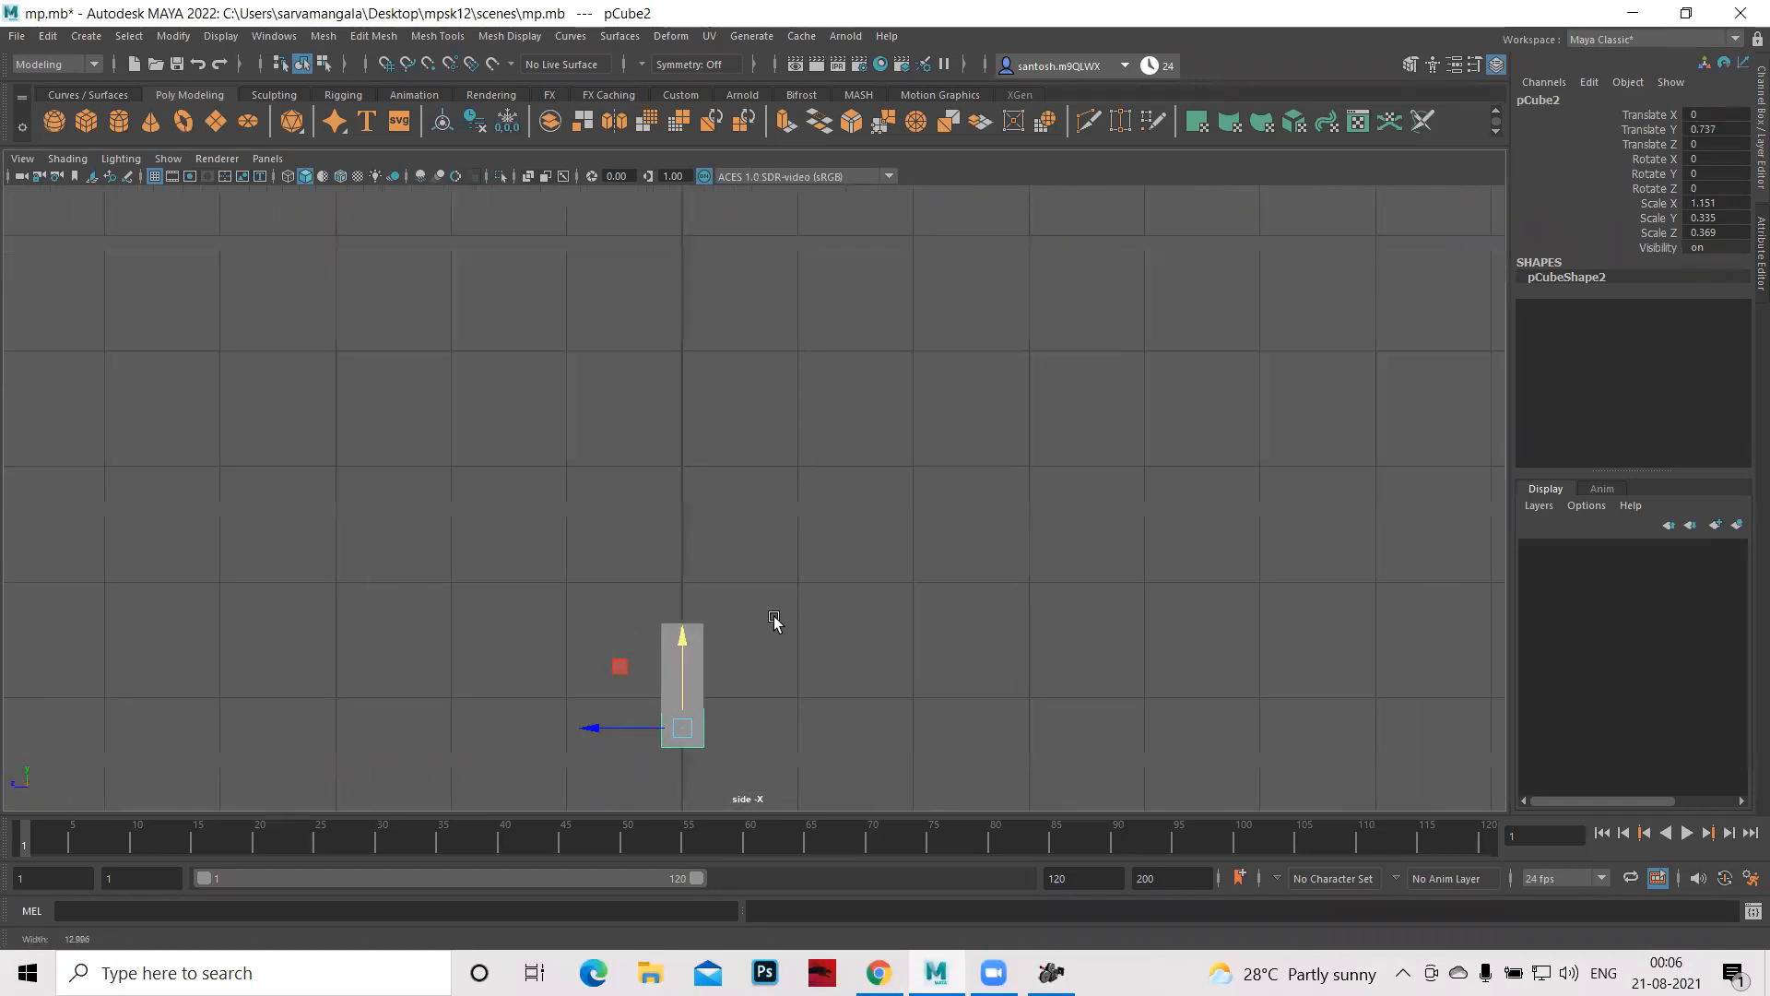
{"action": "middle_click_drag", "start_coordinate": [889, 729], "coordinate": [987, 477], "text": "alt"}
{"action": "right_click_drag", "start_coordinate": [536, 496], "coordinate": [1023, 434], "text": "alt"}
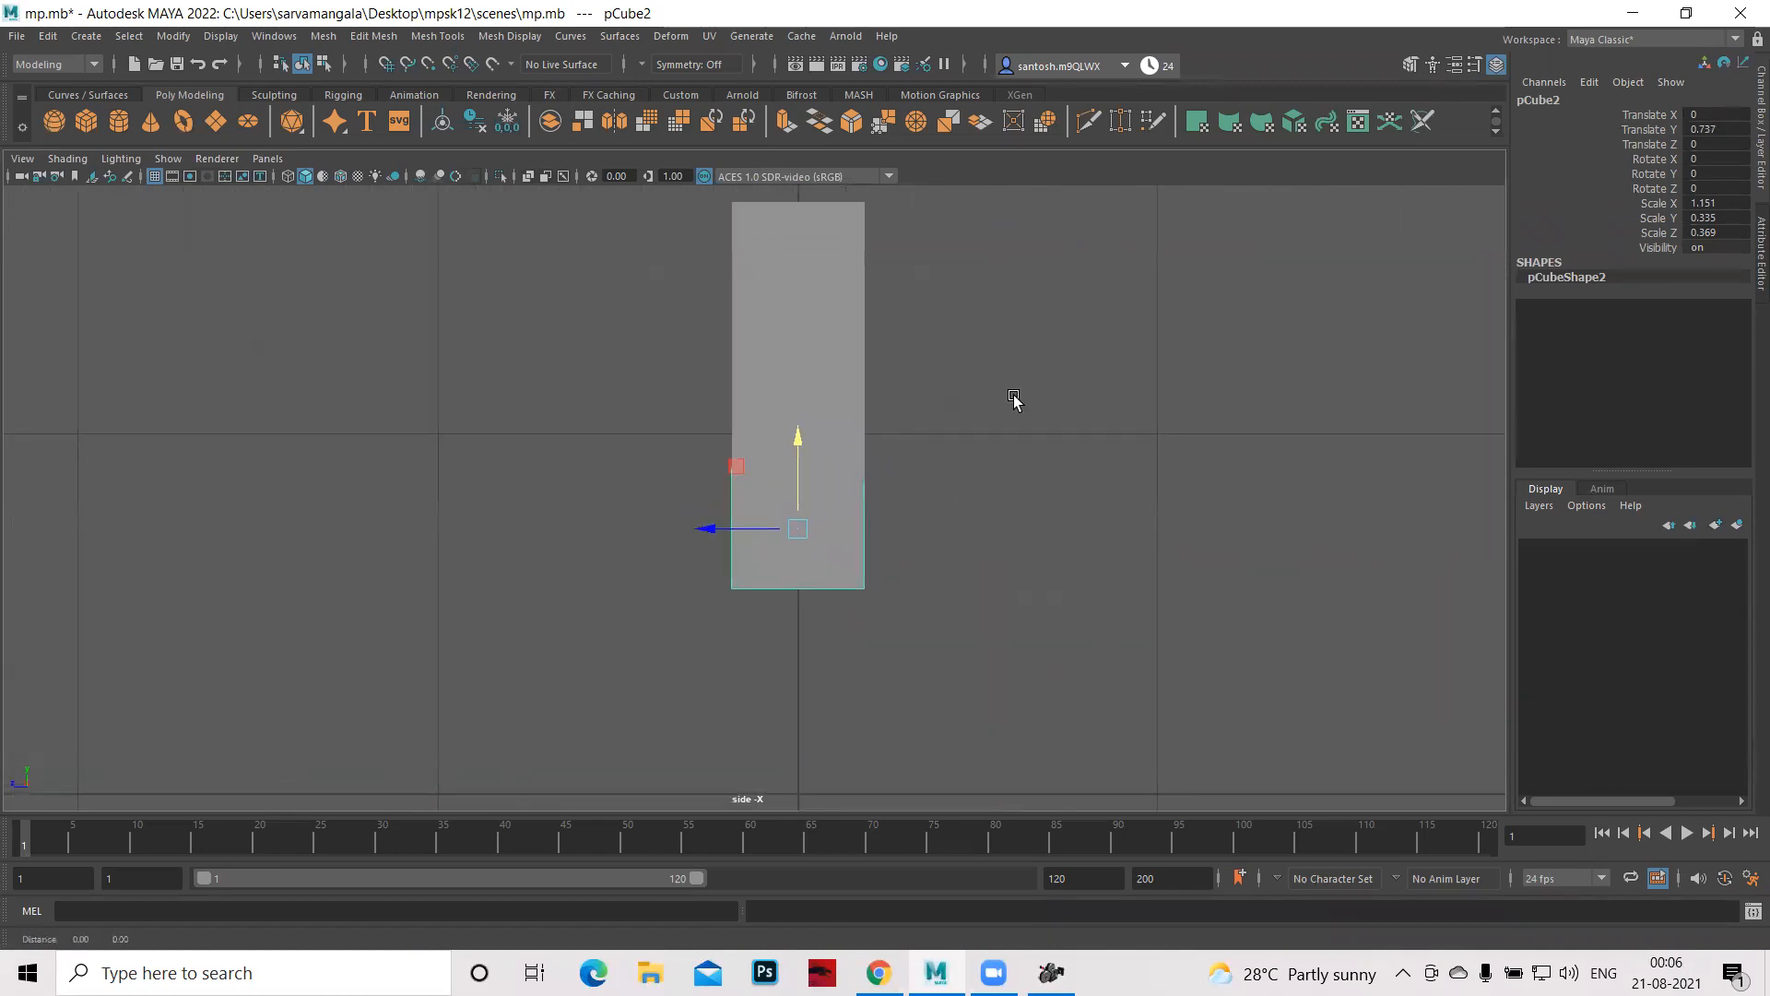
{"action": "middle_click_drag", "start_coordinate": [1015, 399], "coordinate": [964, 407], "text": "alt"}
{"action": "right_click_drag", "start_coordinate": [965, 407], "coordinate": [1093, 572], "text": "alt"}
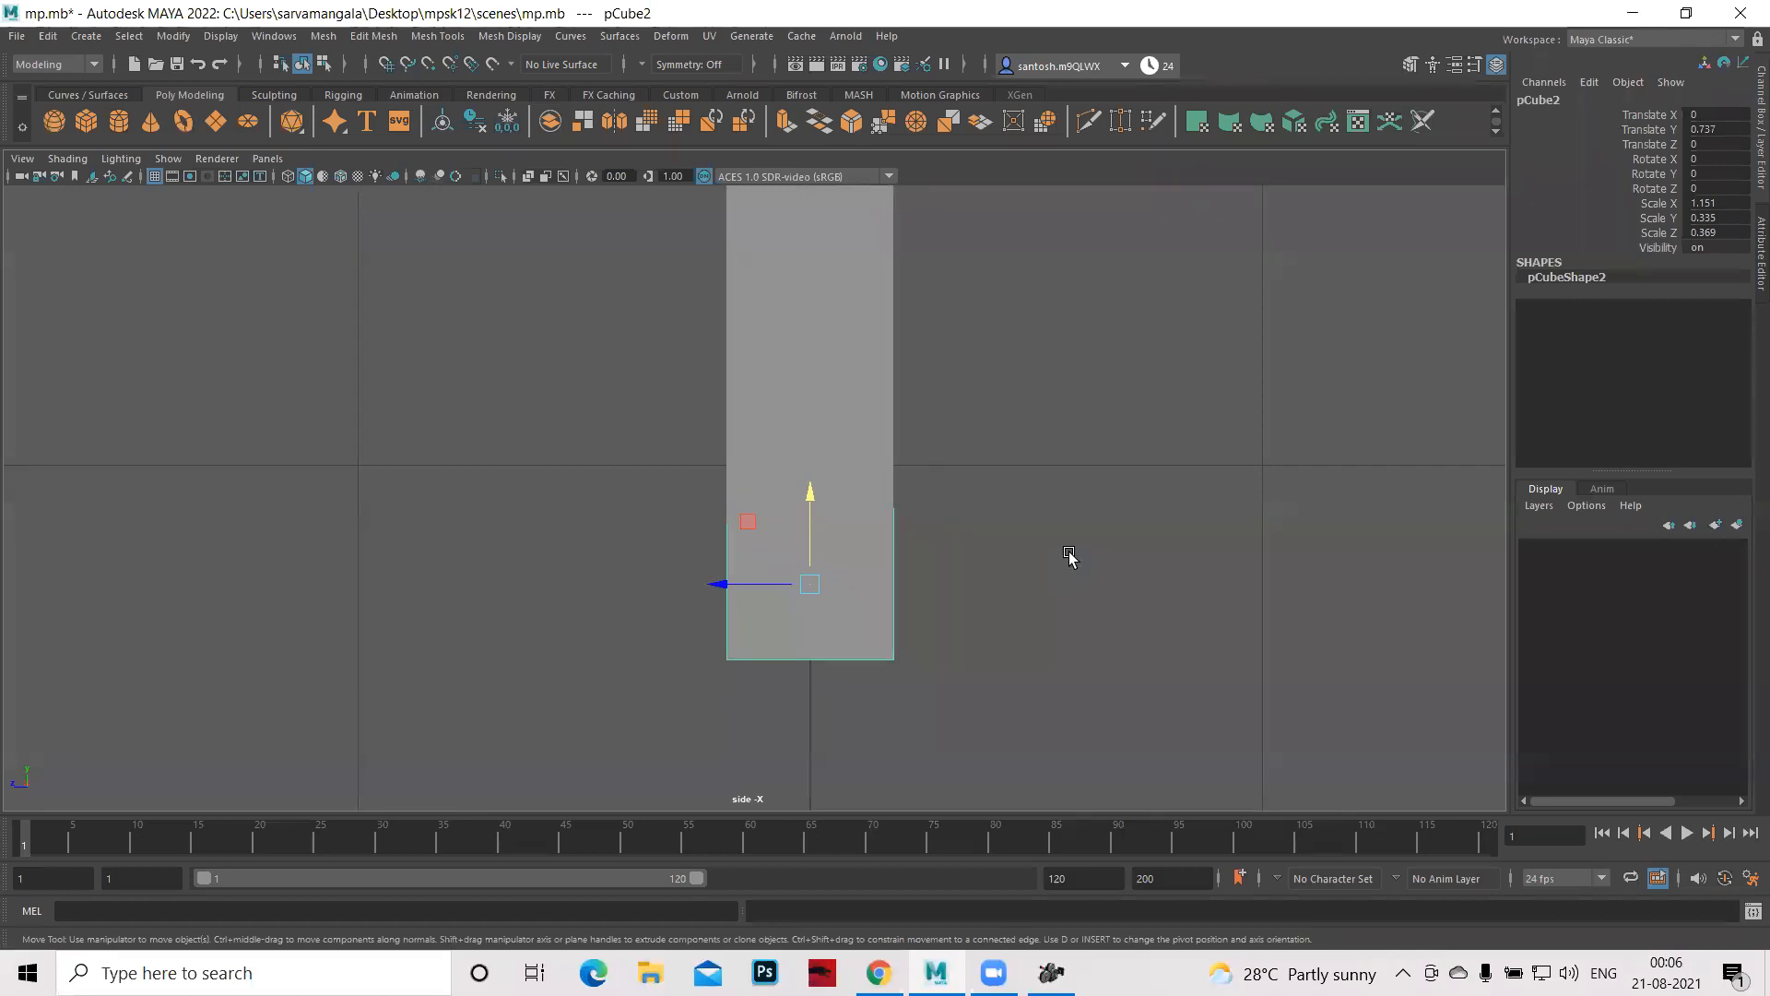
{"action": "key", "text": "r"}
{"action": "left_click", "coordinate": [809, 587]}
{"action": "left_click_drag", "start_coordinate": [809, 590], "coordinate": [738, 569]}
{"action": "key", "text": "w"}
{"action": "left_click_drag", "start_coordinate": [814, 488], "coordinate": [810, 437]}
{"action": "key", "text": "space"}
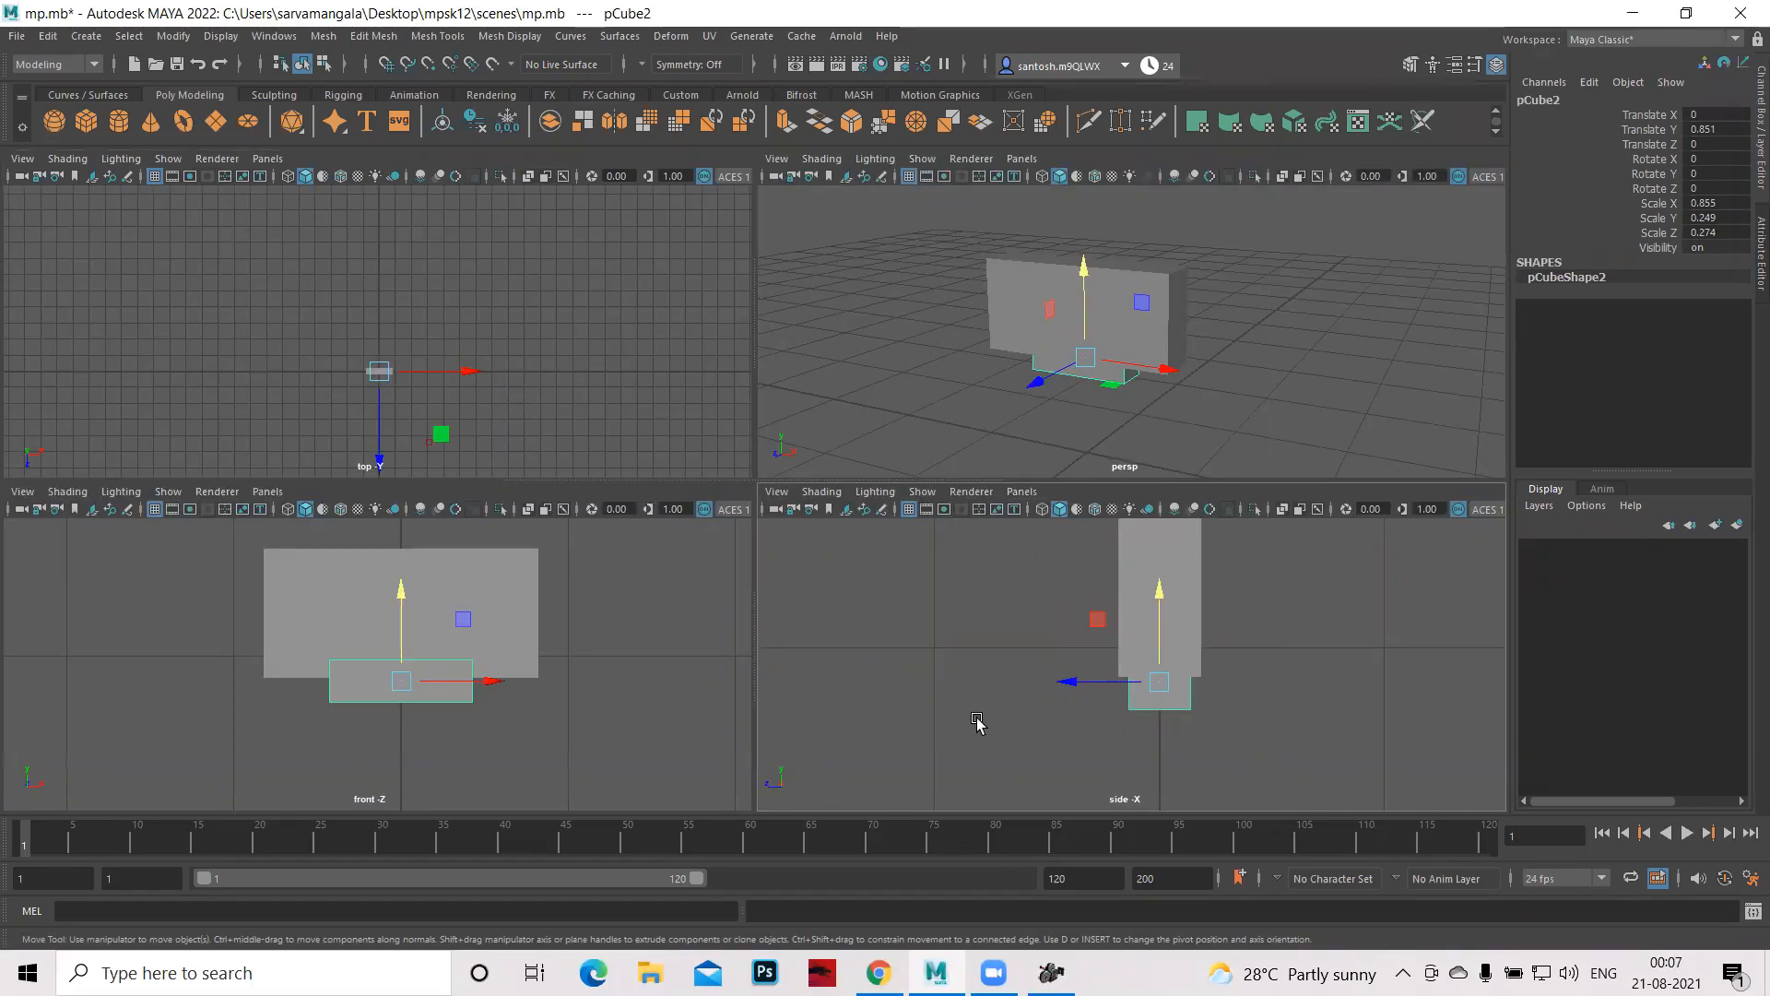
{"action": "left_click", "coordinate": [909, 375]}
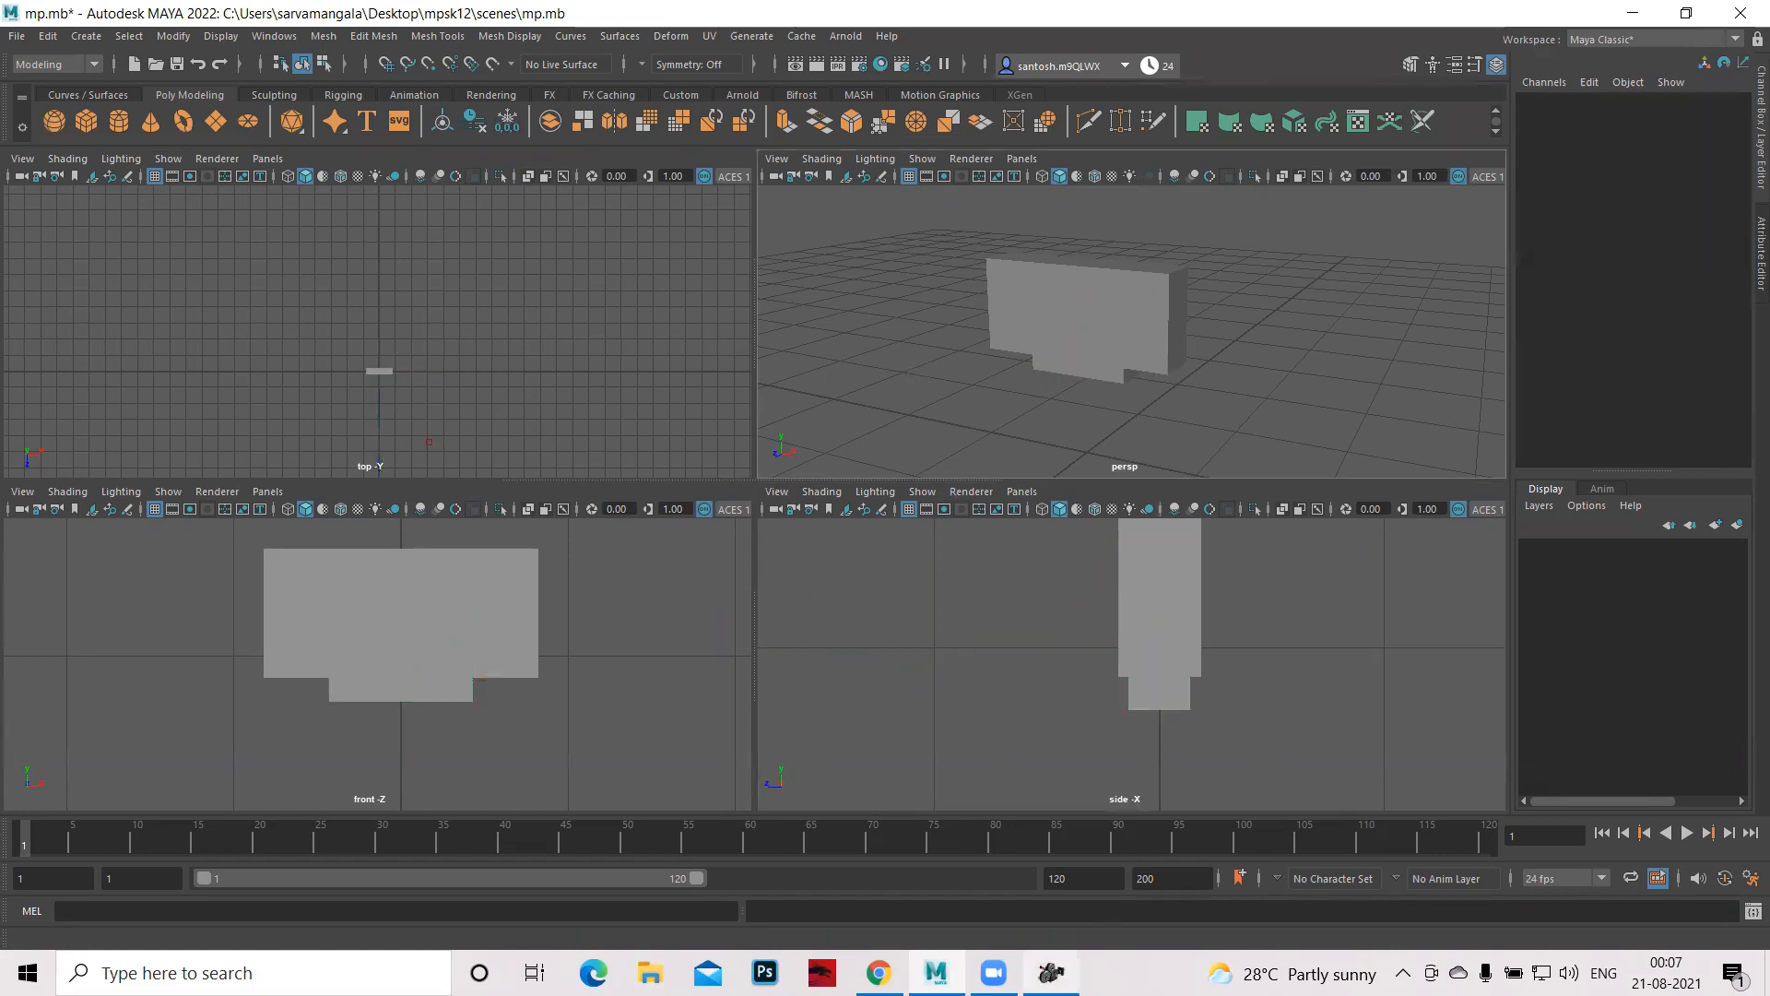
- Compare with the television reference, widen the base to about 1.49 in X and thin it to about 0.20 in Y
{"action": "left_click", "coordinate": [1051, 971]}
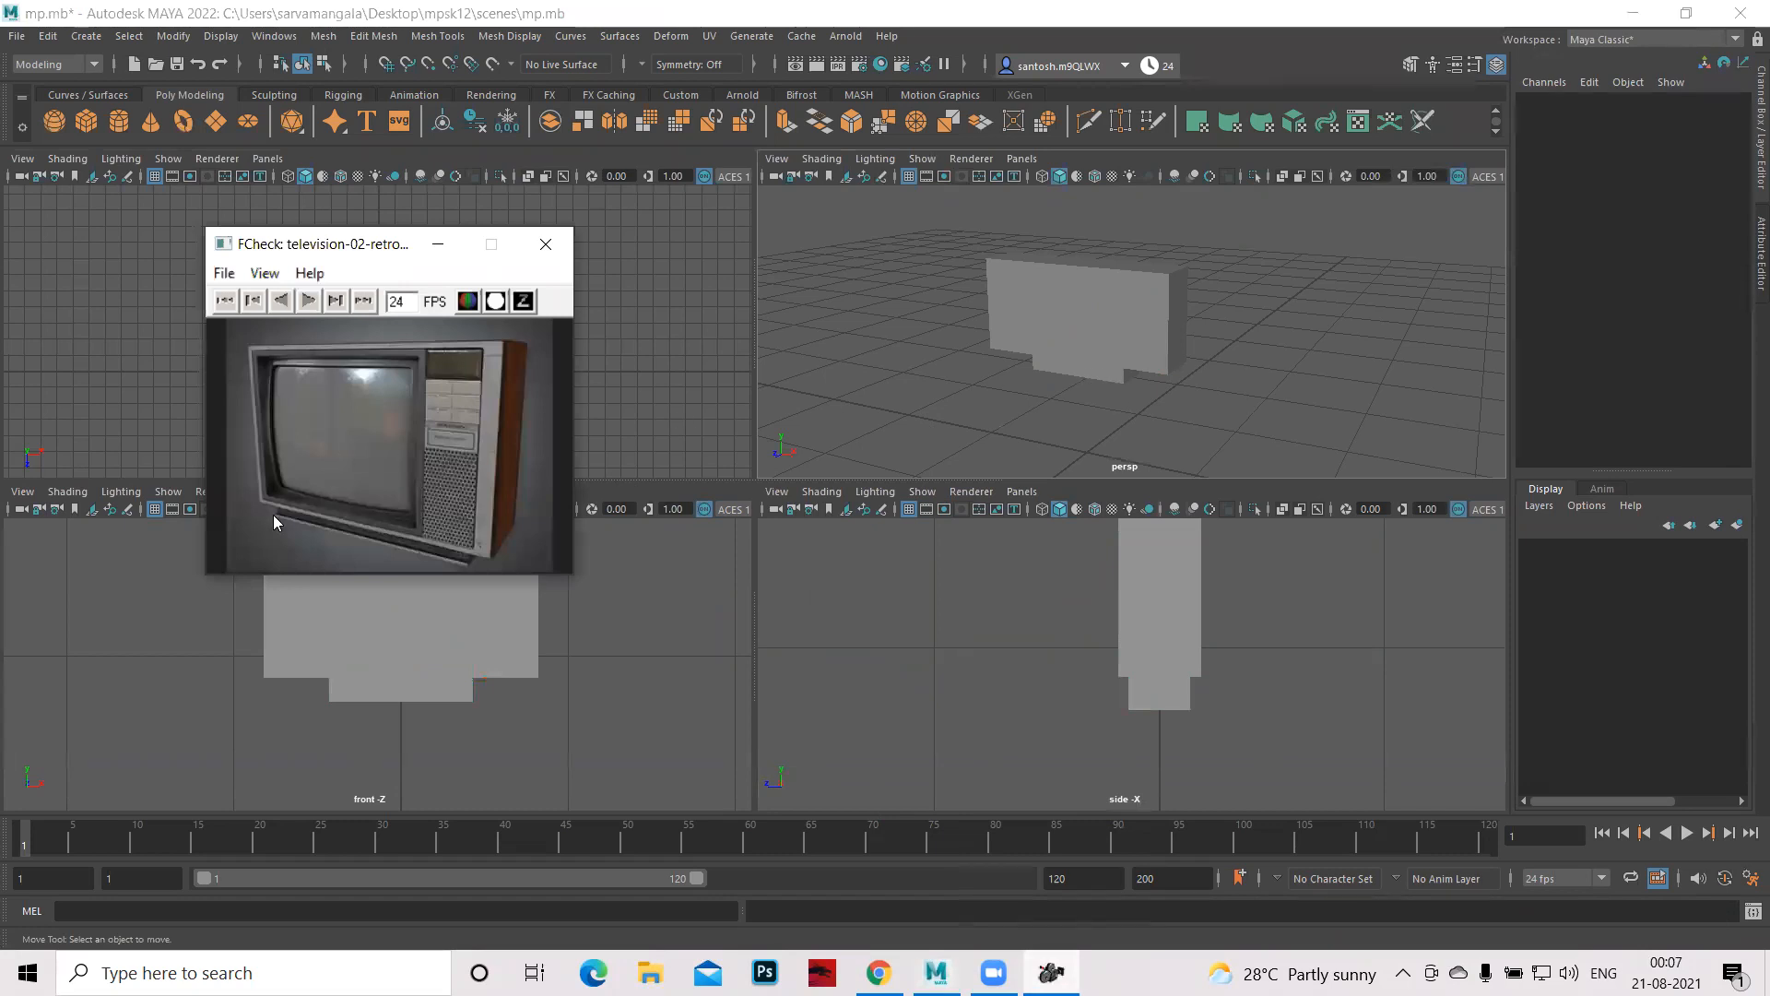
{"action": "left_click", "coordinate": [428, 694]}
{"action": "key", "text": "r"}
{"action": "left_click_drag", "start_coordinate": [484, 681], "coordinate": [547, 682]}
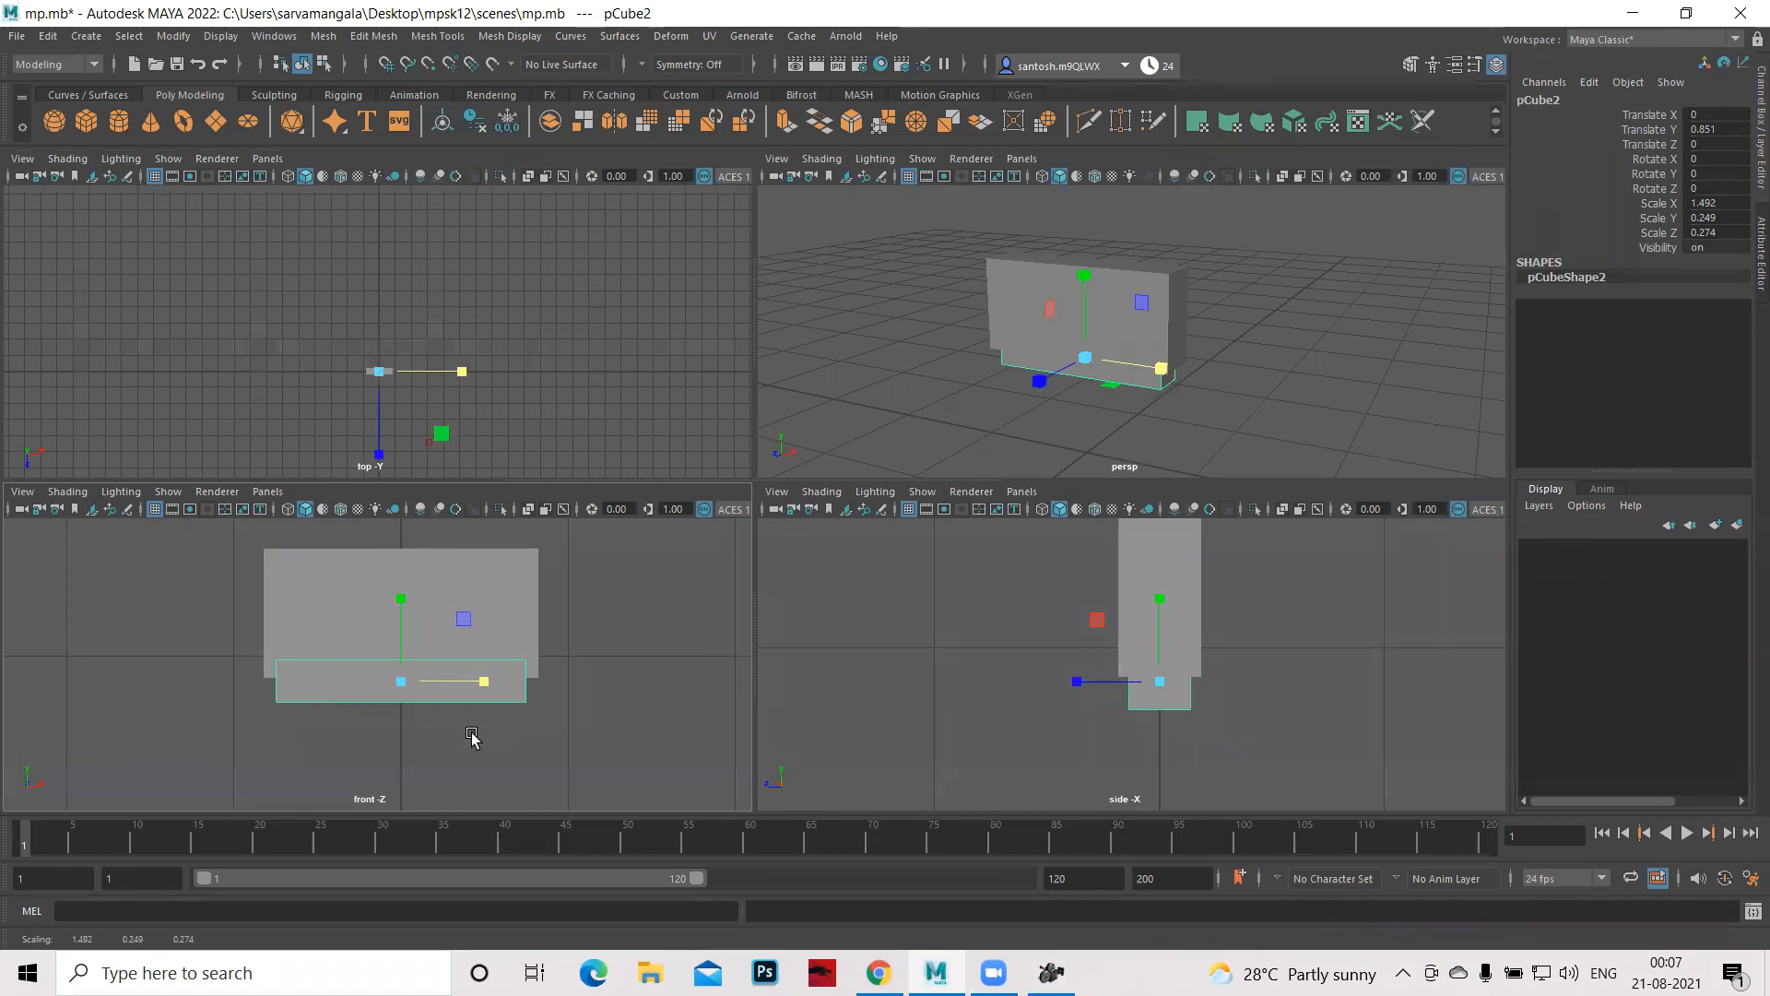
{"action": "left_click_drag", "start_coordinate": [400, 601], "coordinate": [403, 618]}
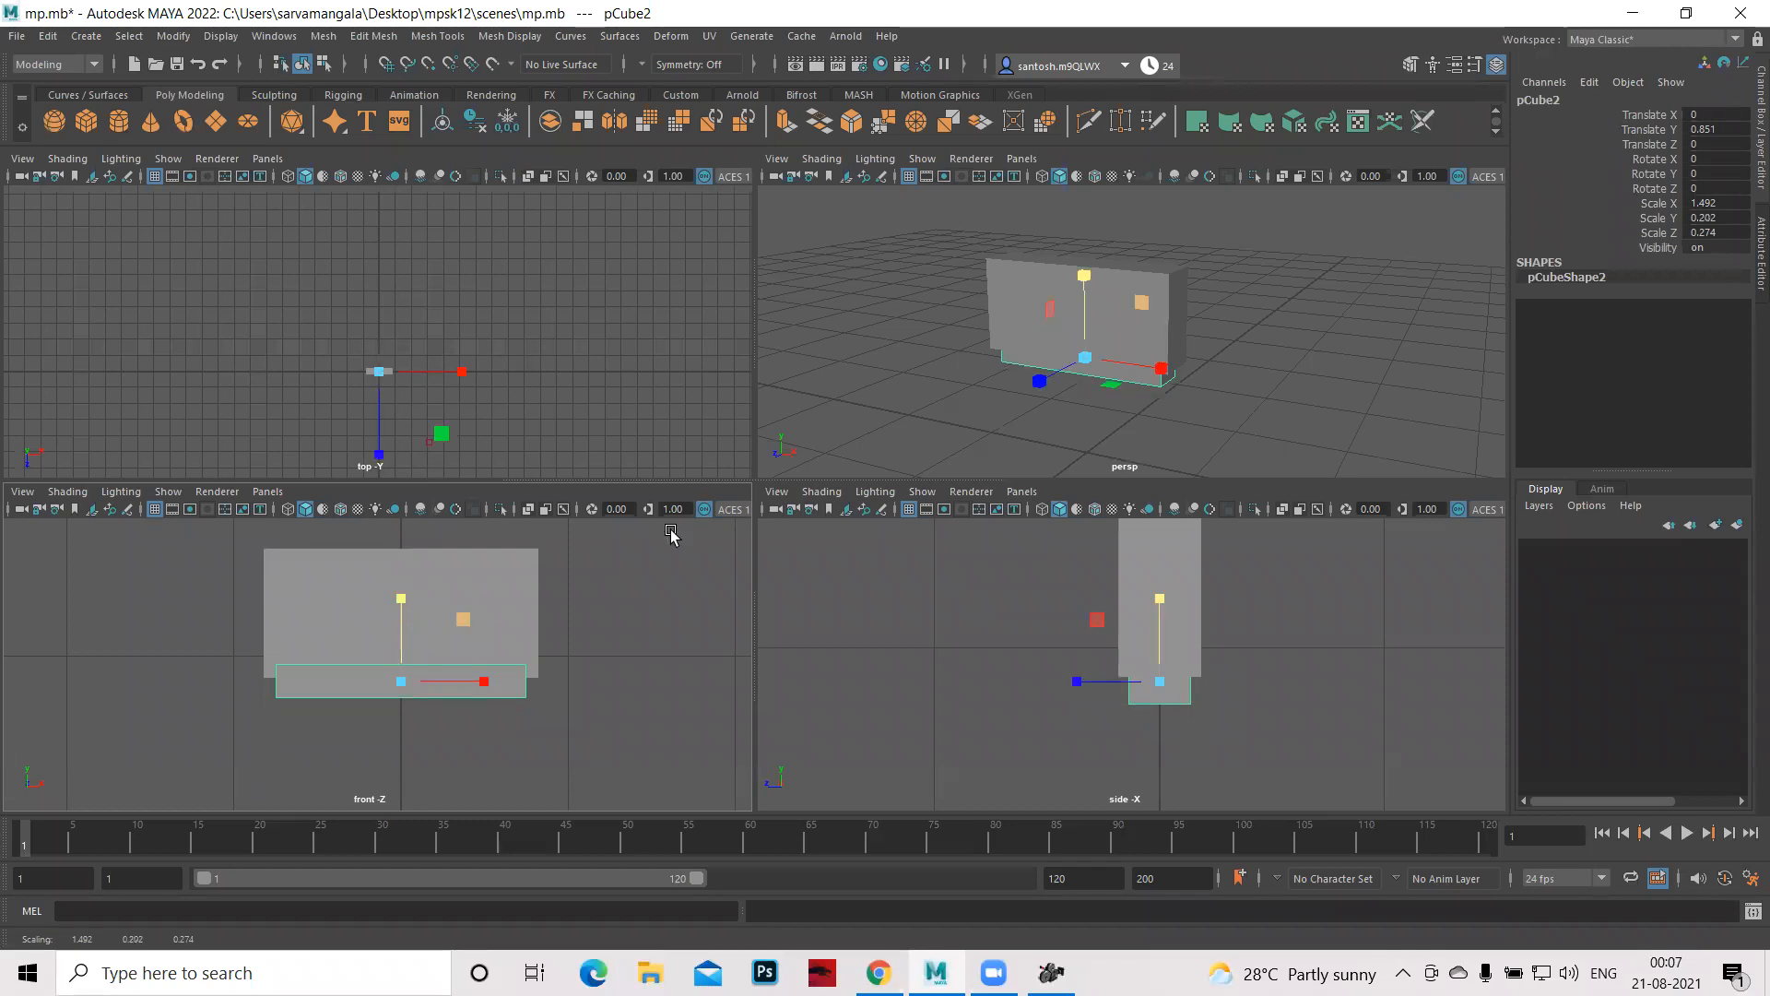
{"action": "left_click", "coordinate": [872, 400]}
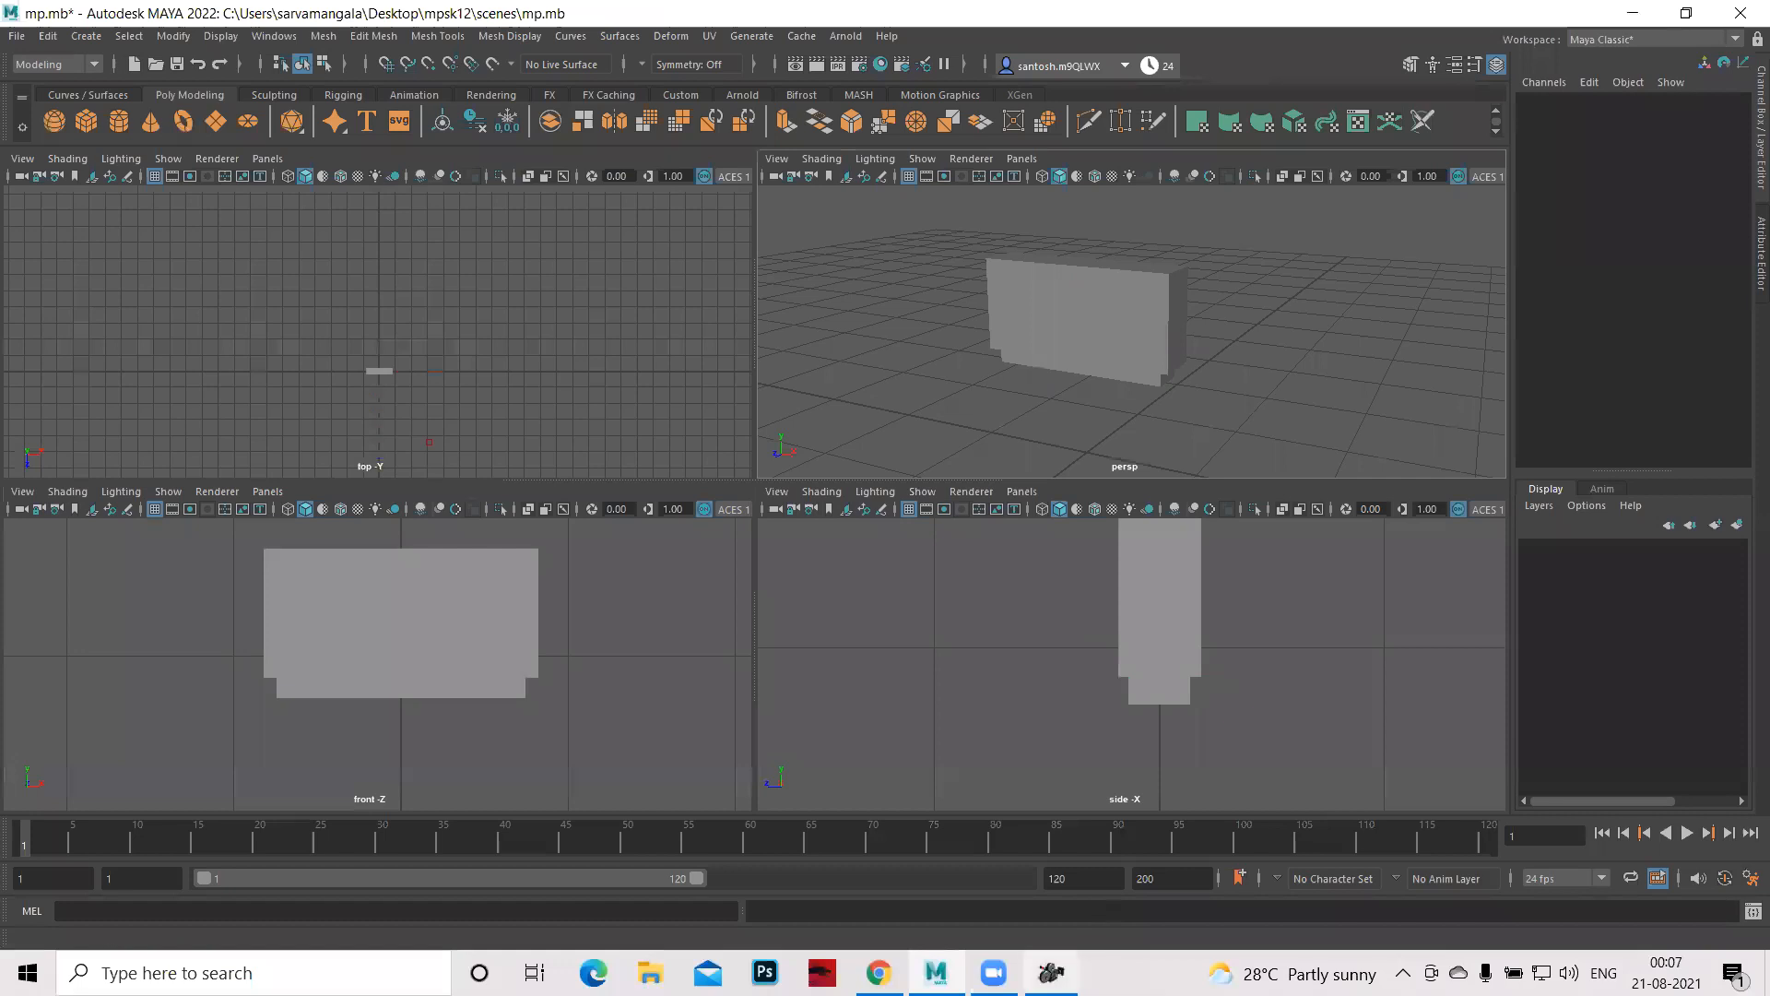
- Insert a vertical edge loop around the television body close to the left end of its front face, following the reference image
{"action": "left_click", "coordinate": [1051, 972]}
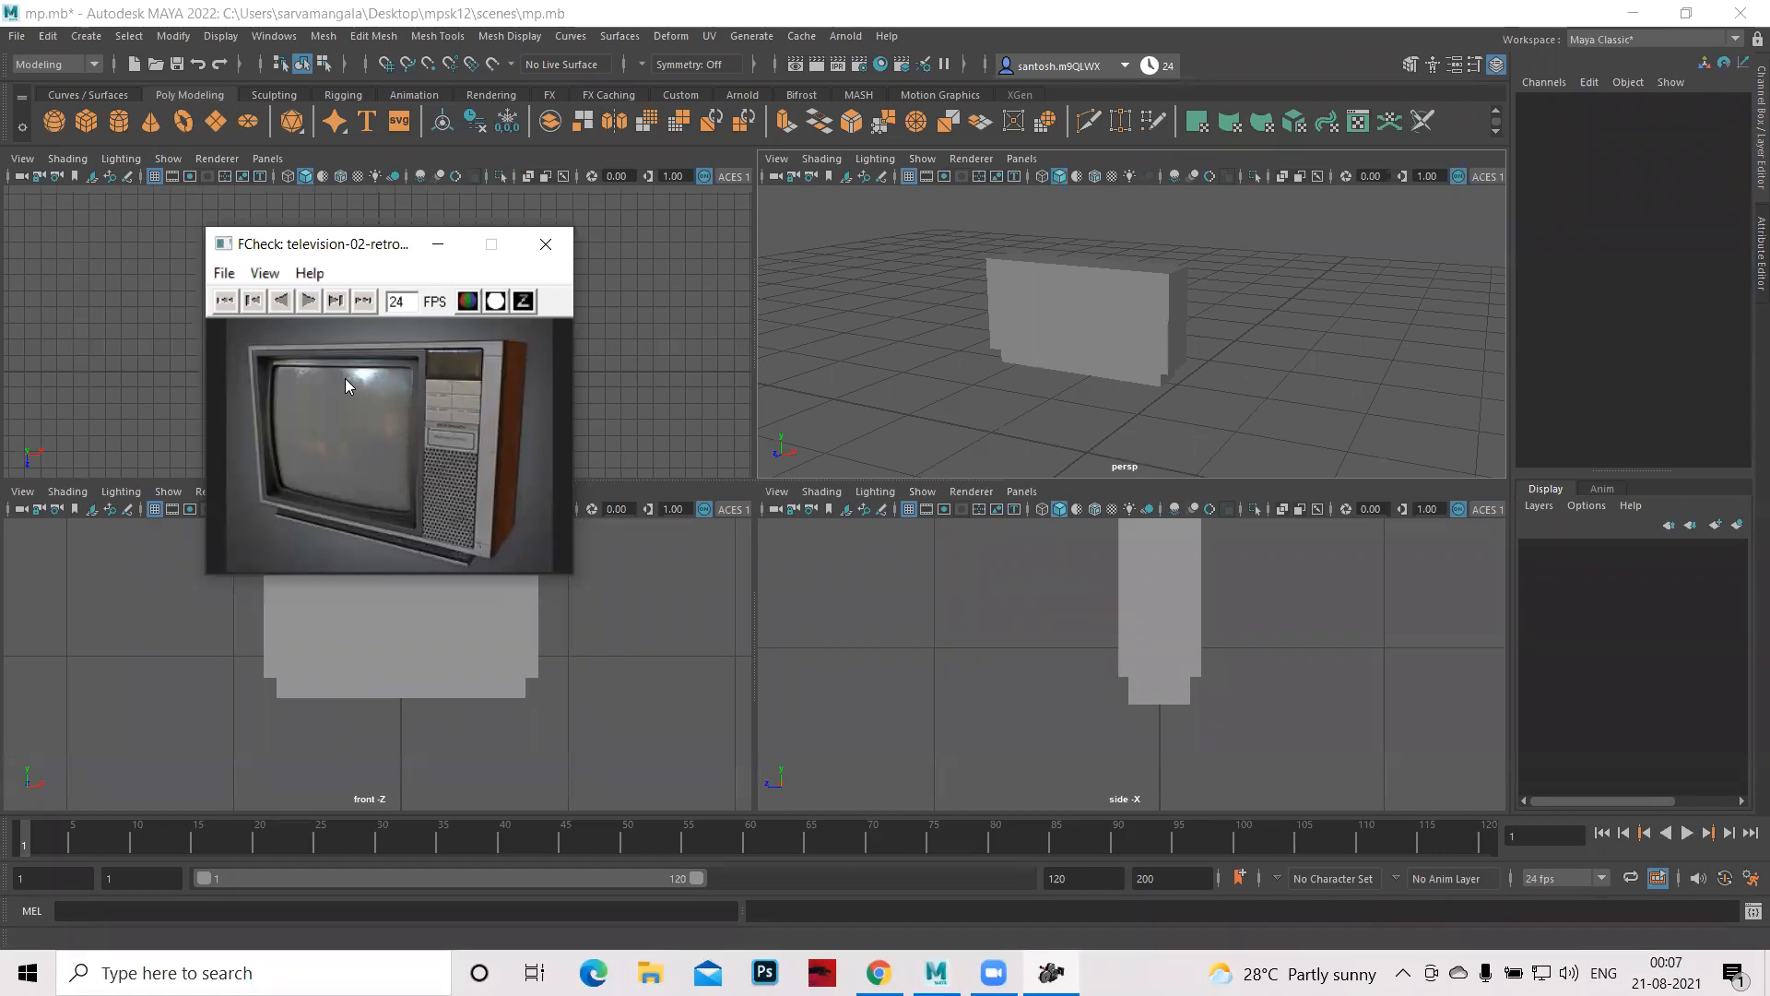
{"action": "left_click", "coordinate": [1055, 304]}
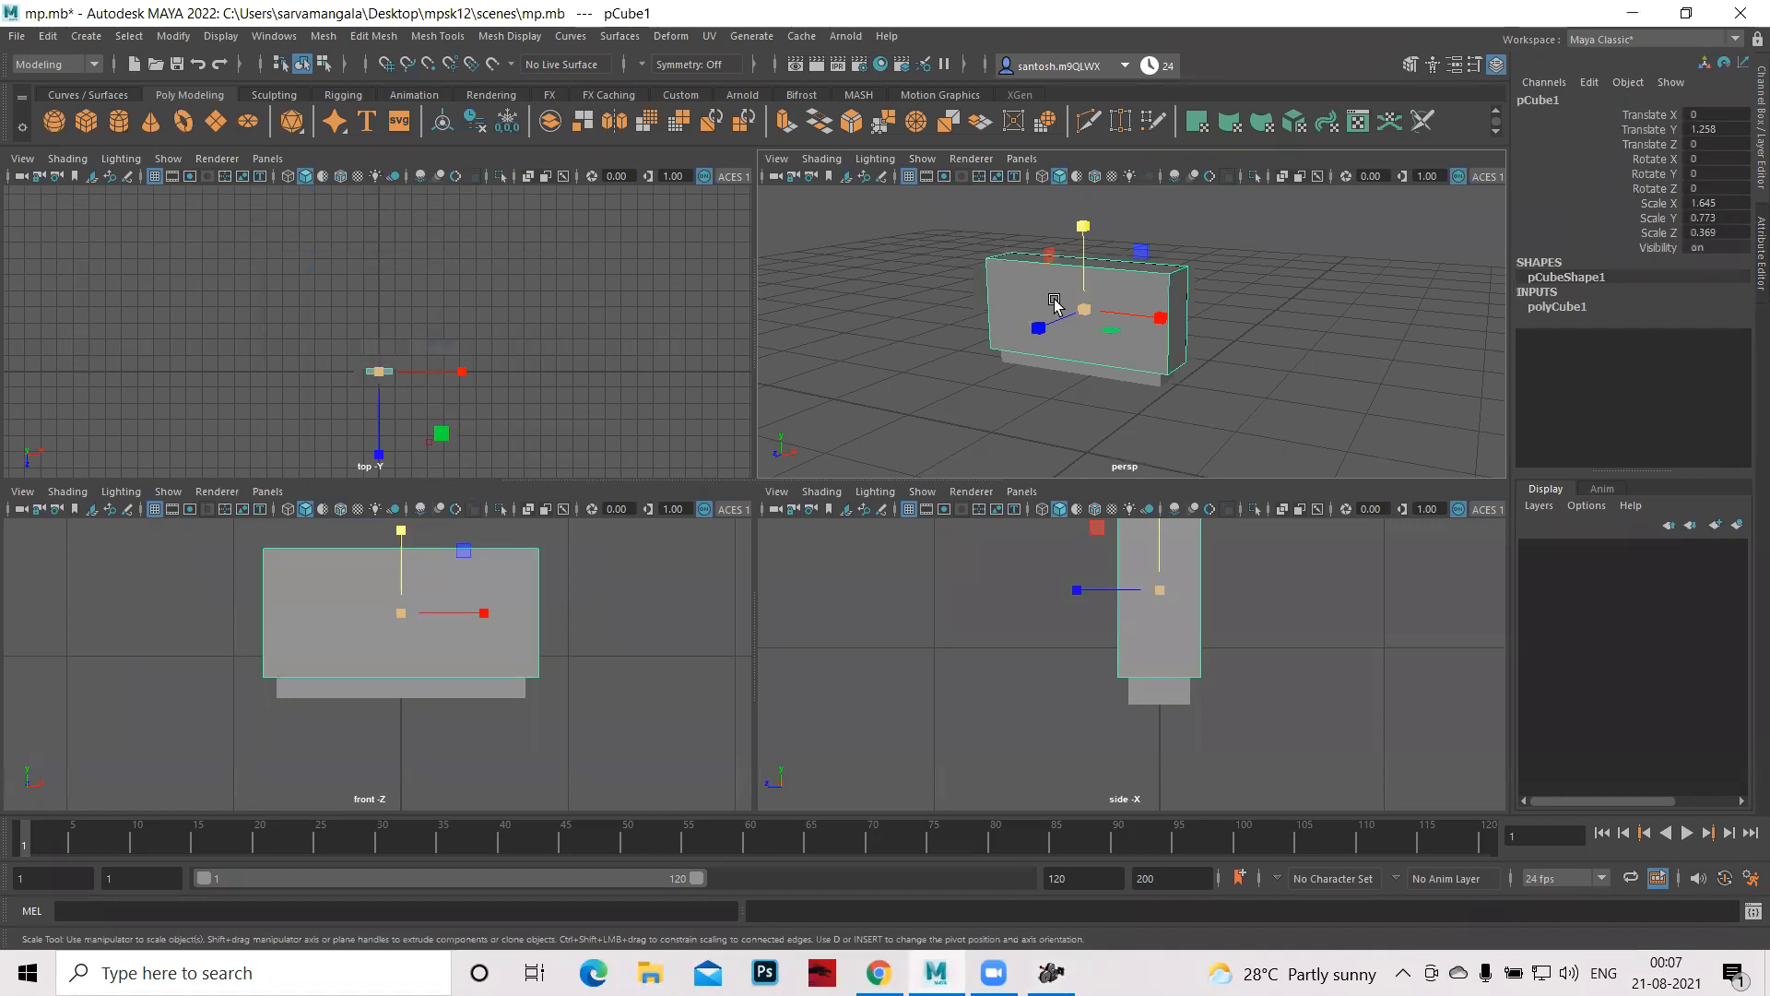
{"action": "key", "text": "q"}
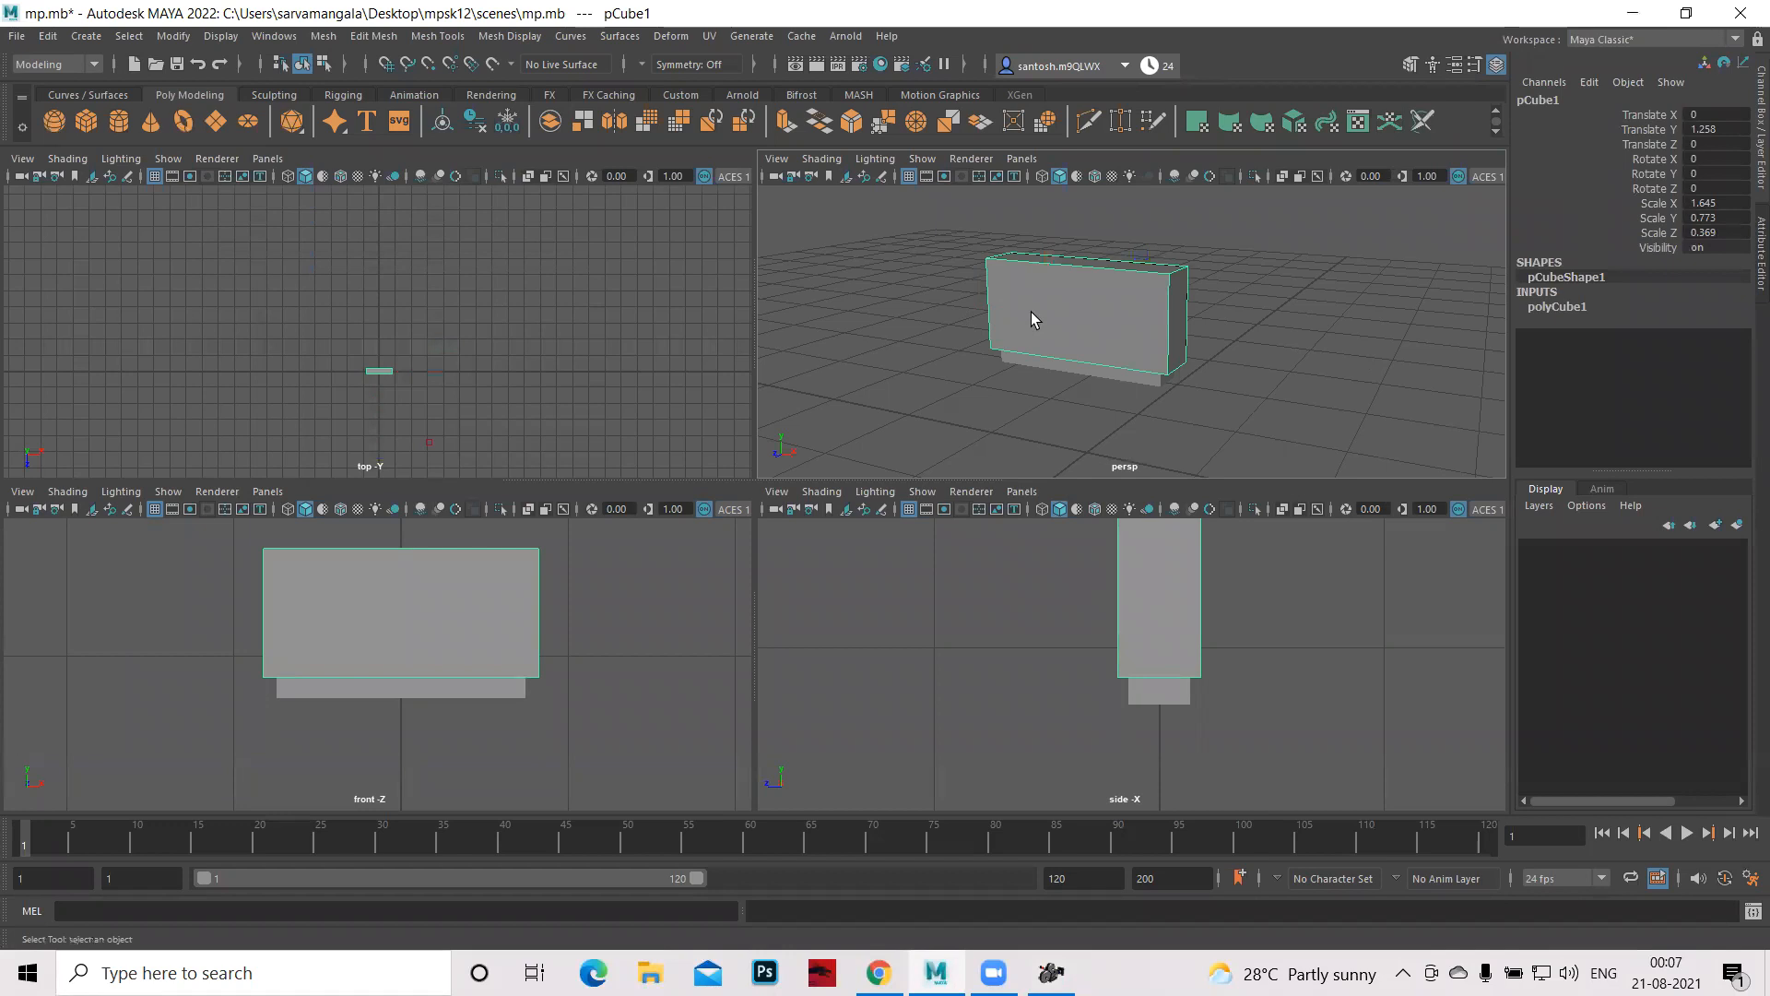
{"action": "scroll", "coordinate": [1088, 359], "scroll_direction": "up", "scroll_amount": 5}
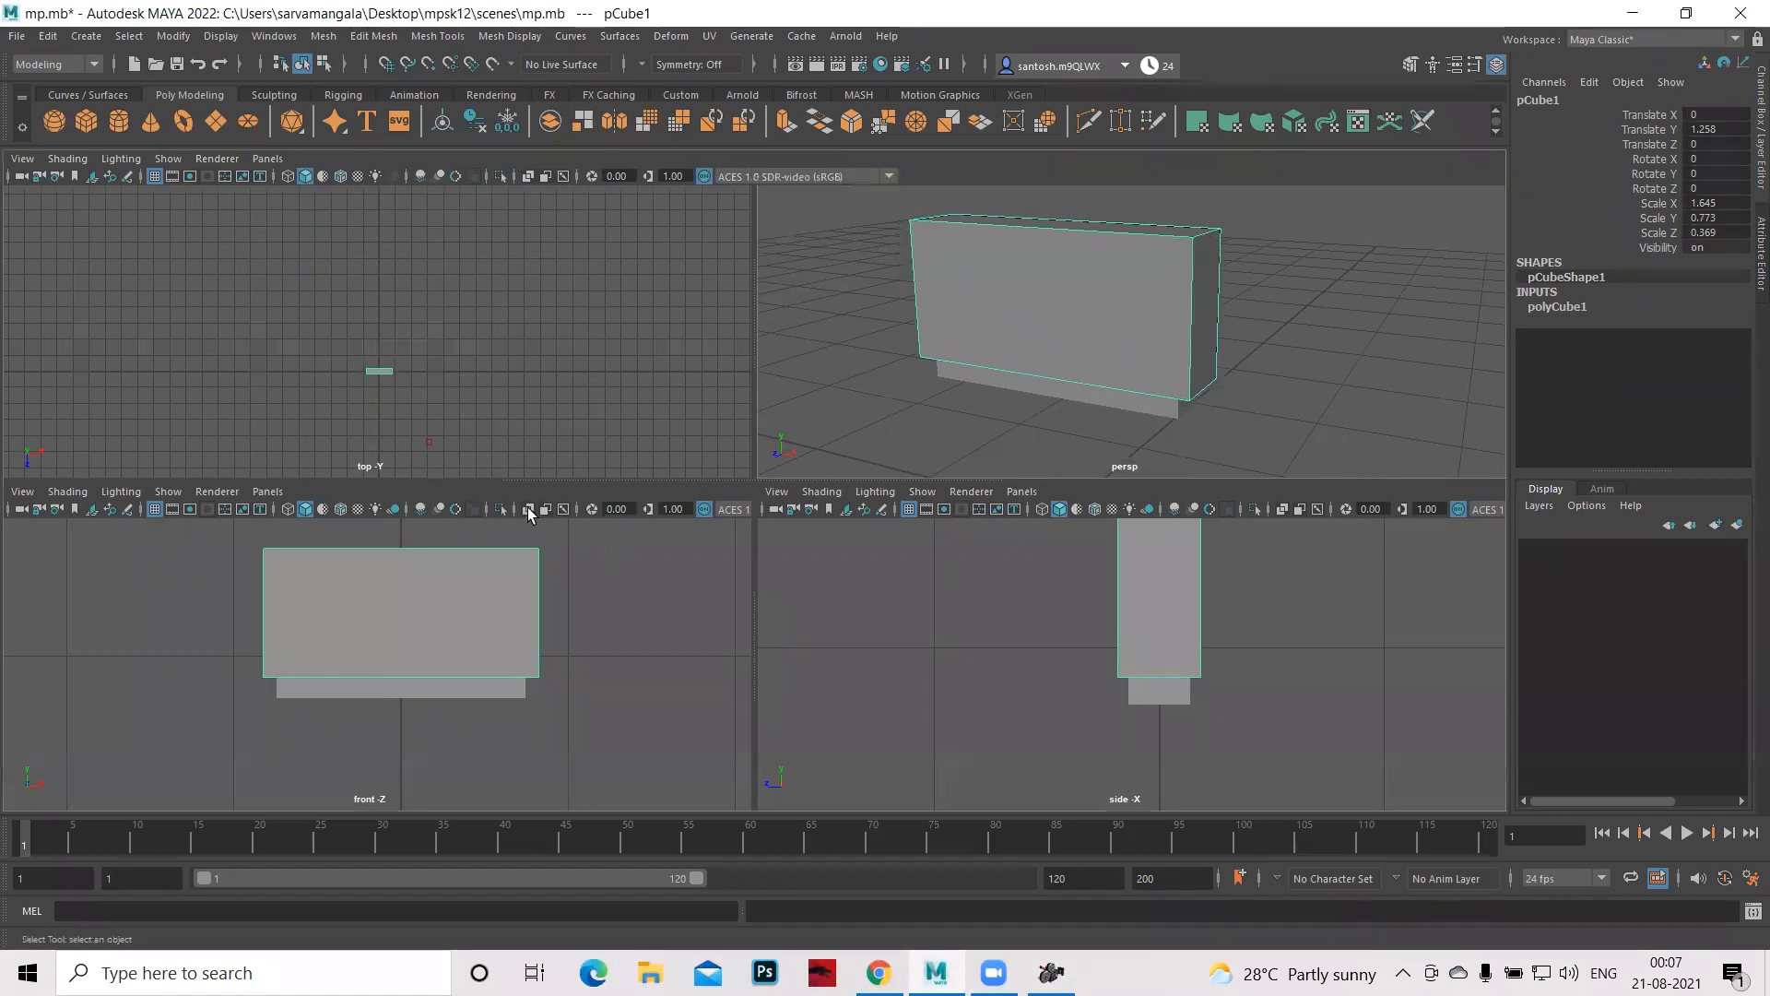
{"action": "key", "text": "space"}
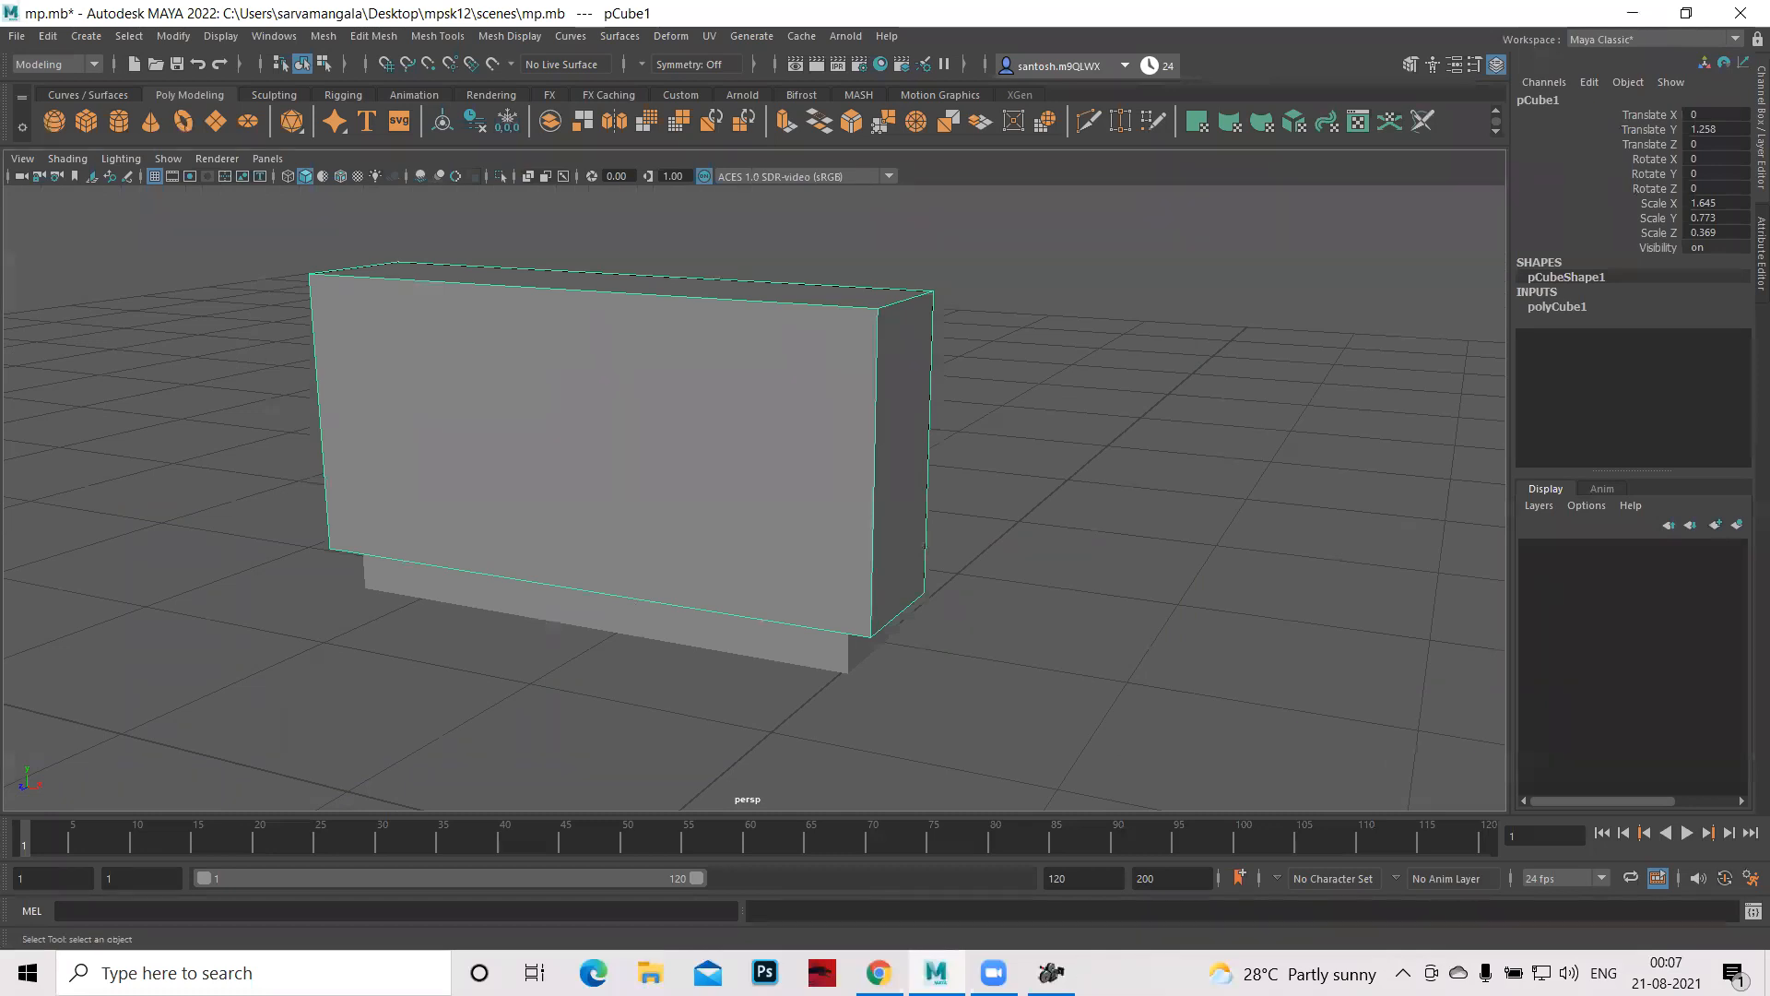
{"action": "middle_click_drag", "start_coordinate": [391, 352], "coordinate": [405, 365], "text": "alt"}
{"action": "middle_click_drag", "start_coordinate": [230, 376], "coordinate": [263, 393], "text": "alt"}
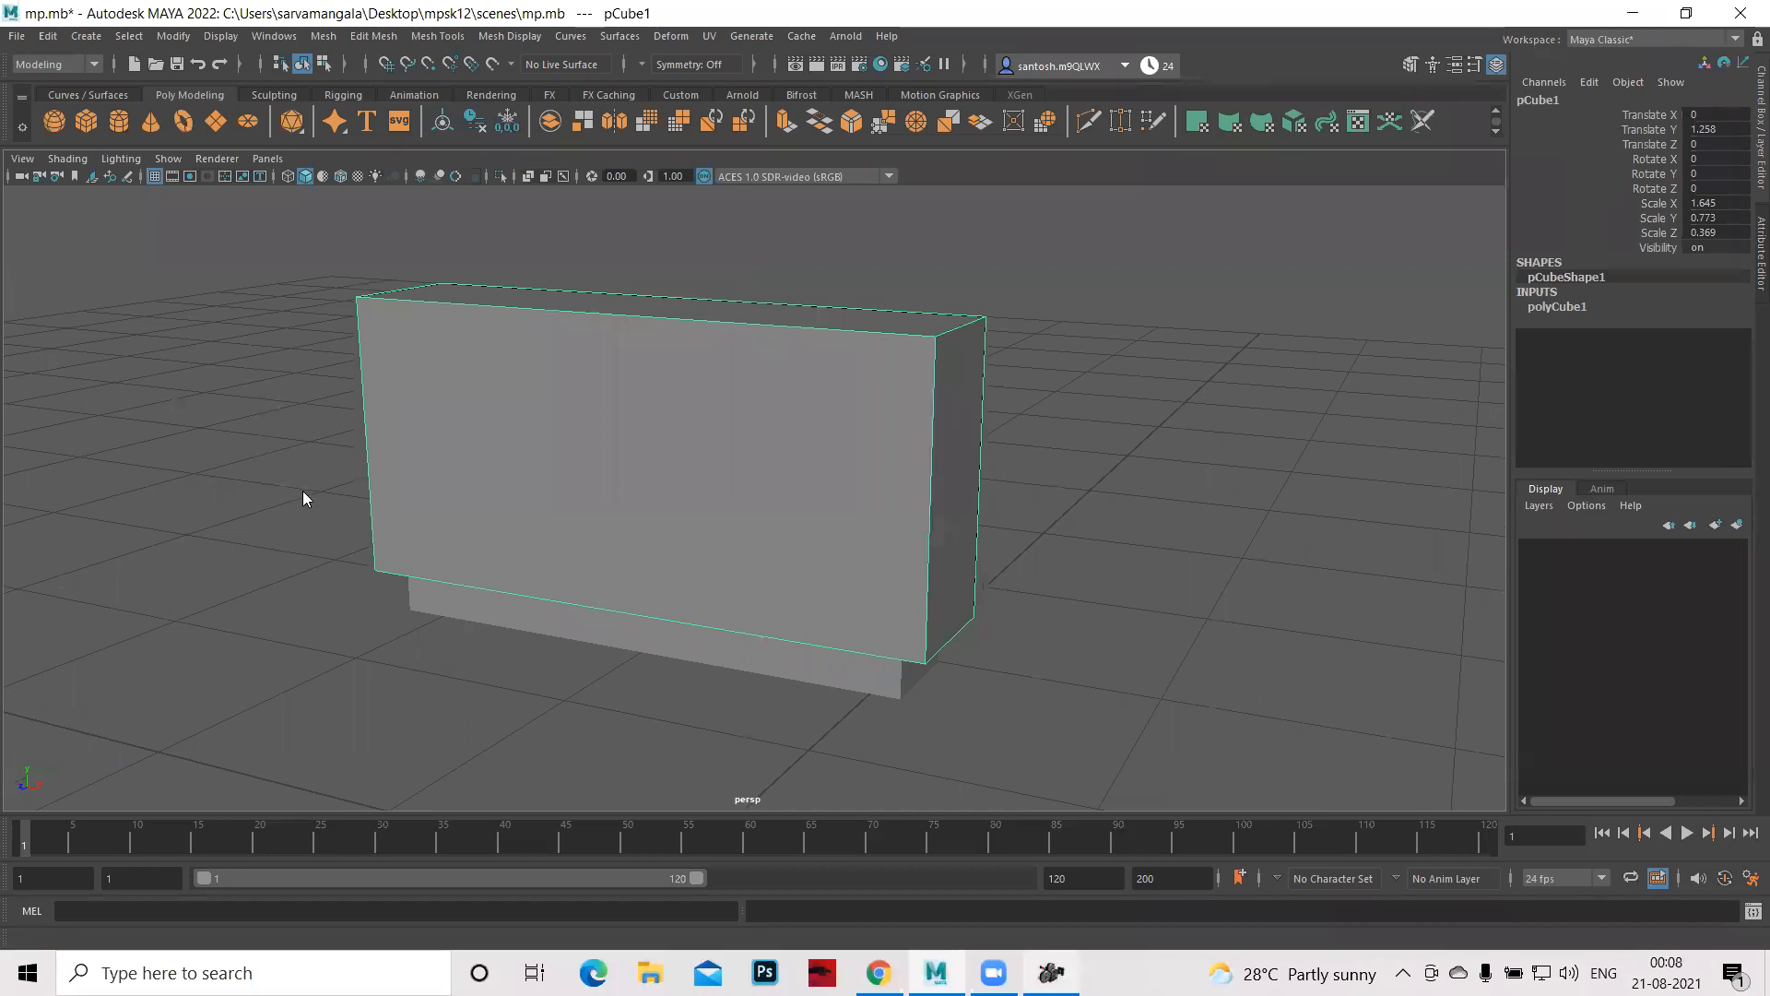
{"action": "key", "text": "alt+Tab"}
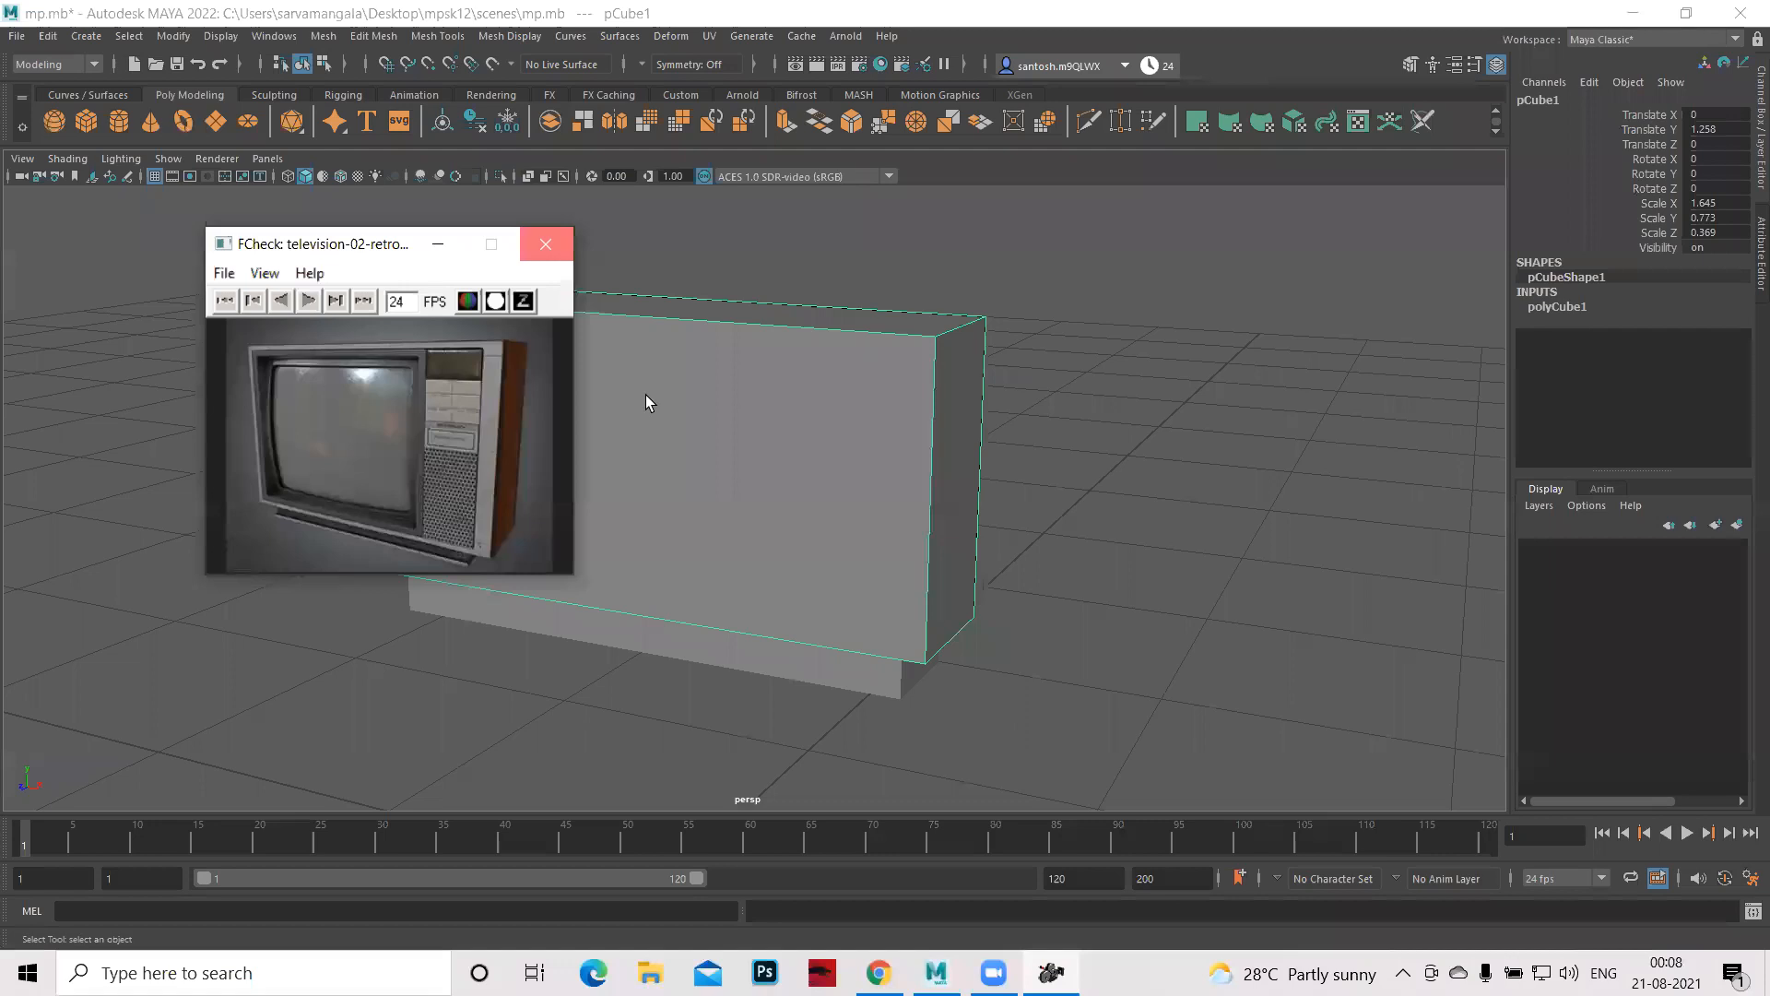
{"action": "right_click_drag", "start_coordinate": [638, 340], "coordinate": [534, 363], "text": "shift"}
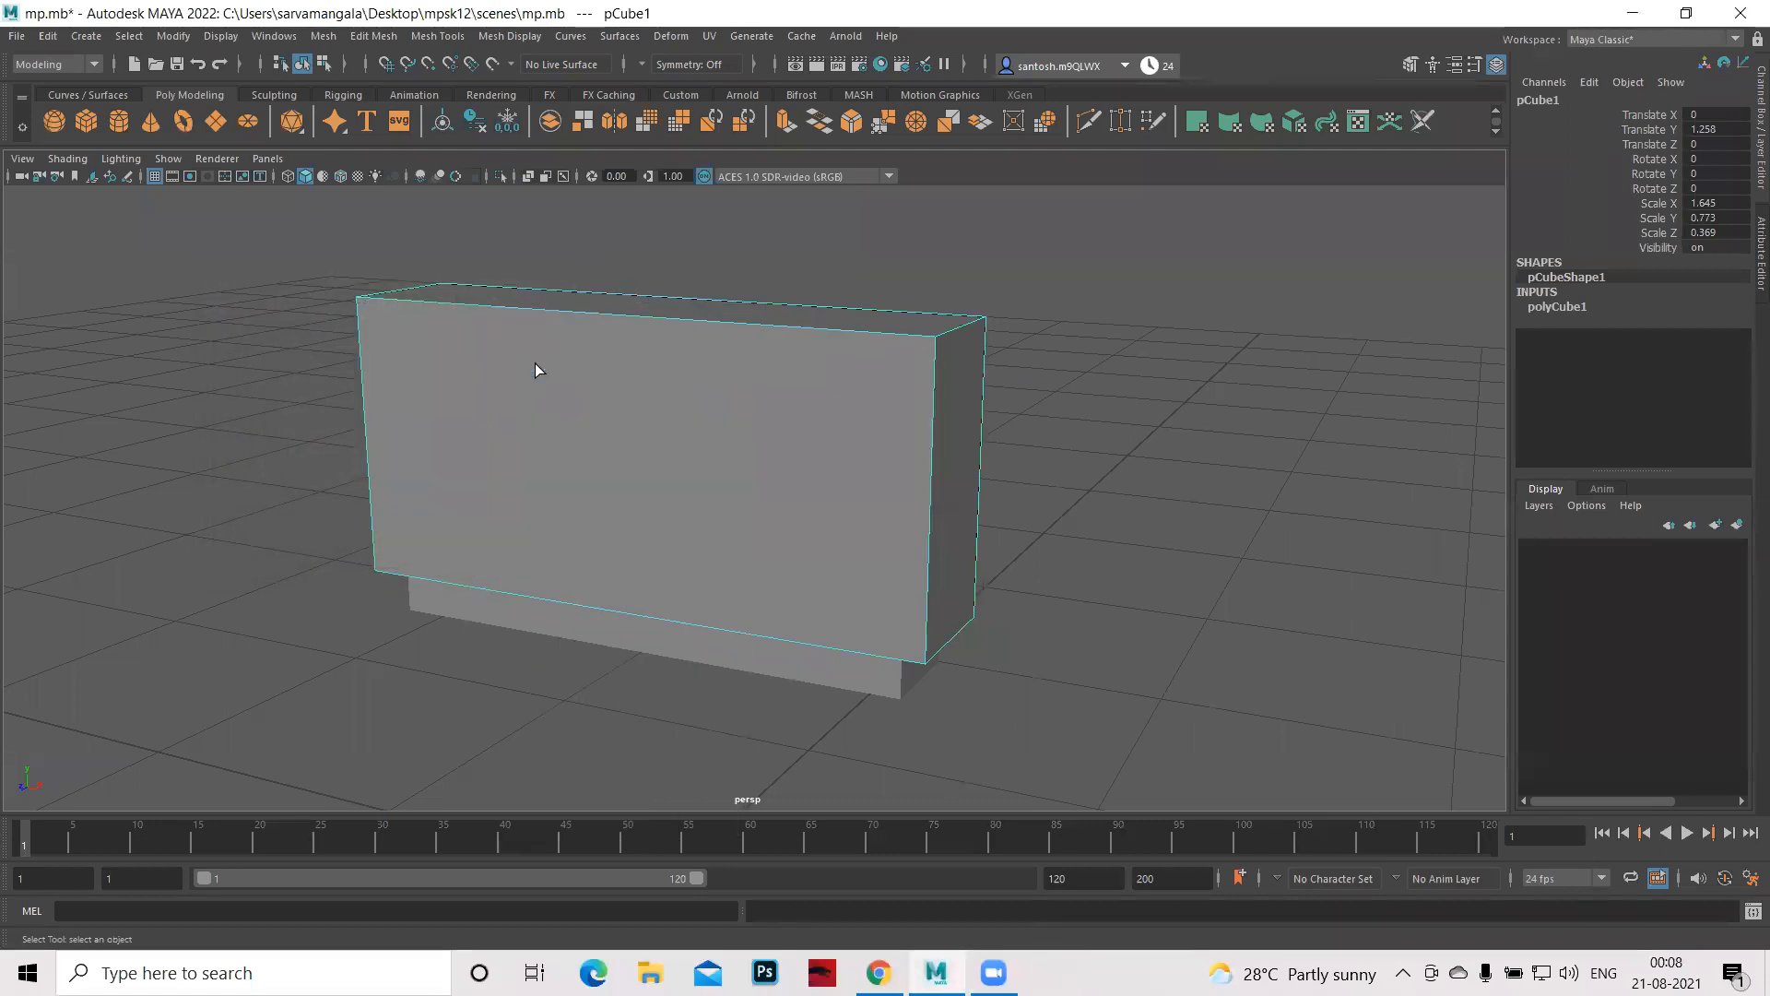
{"action": "left_click", "coordinate": [391, 302]}
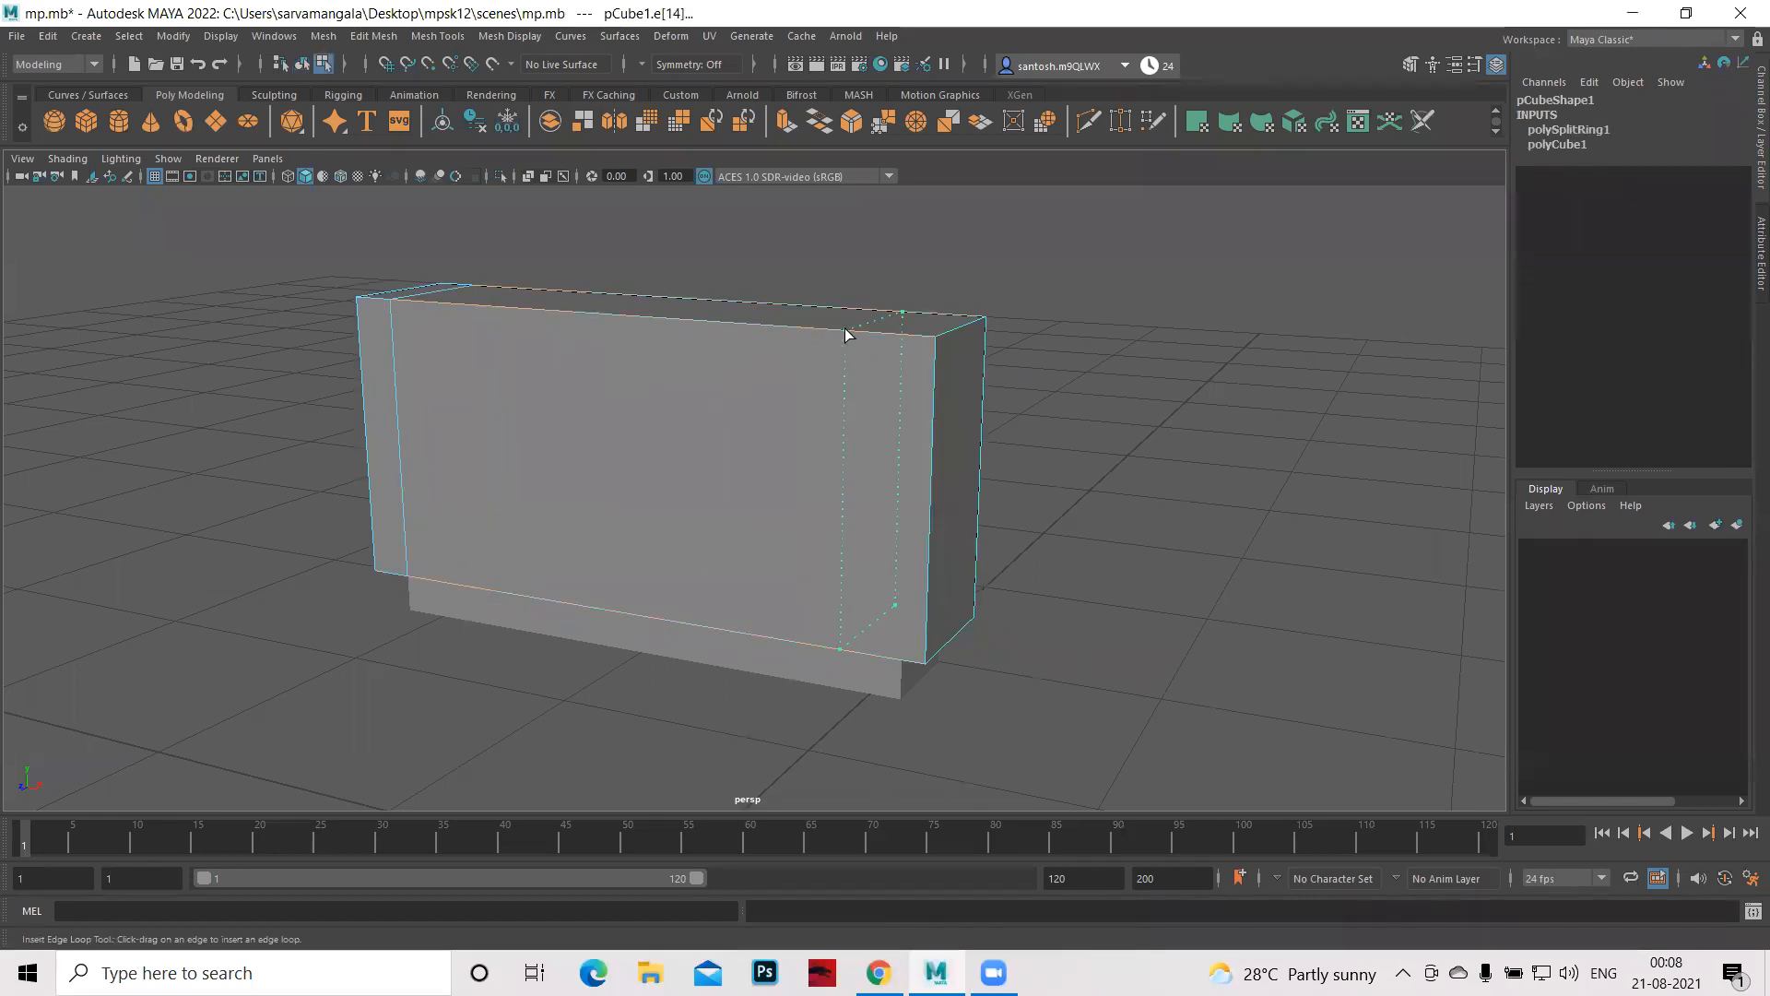
- Insert a vertical edge loop right of the screen area and horizontal edge loops close to the body's upper and lower edges
{"action": "left_click", "coordinate": [776, 328]}
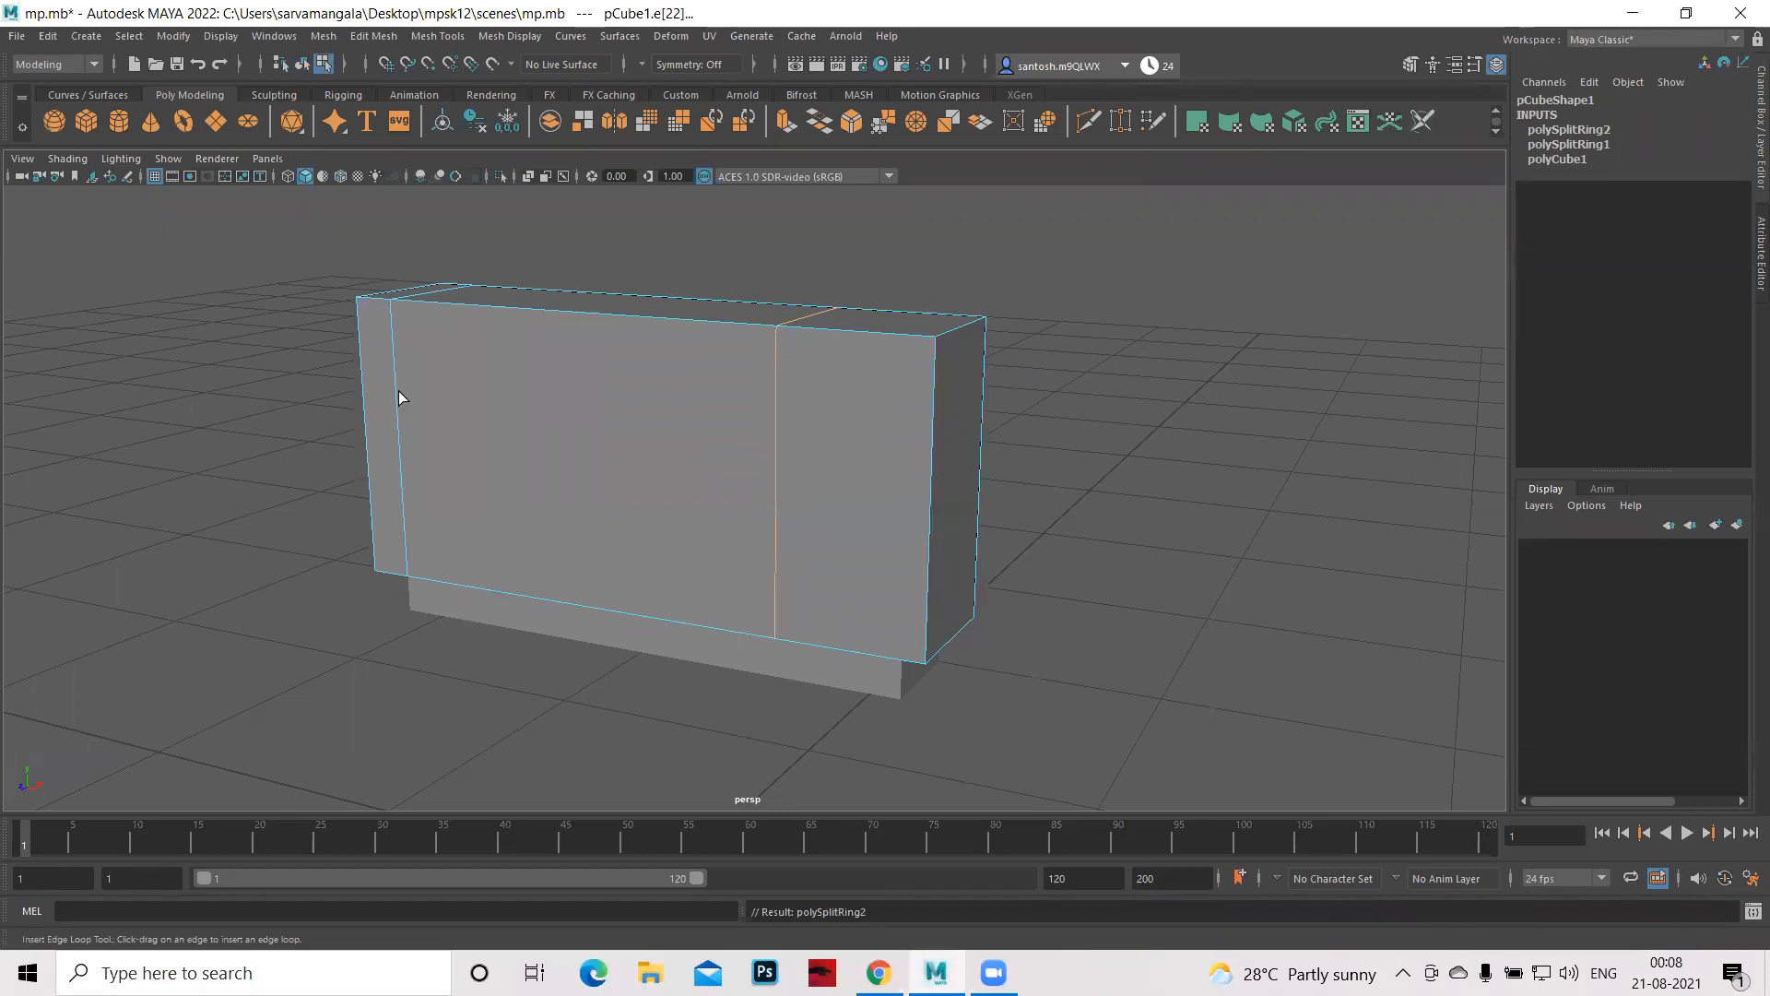
{"action": "left_click_drag", "start_coordinate": [395, 398], "coordinate": [397, 312]}
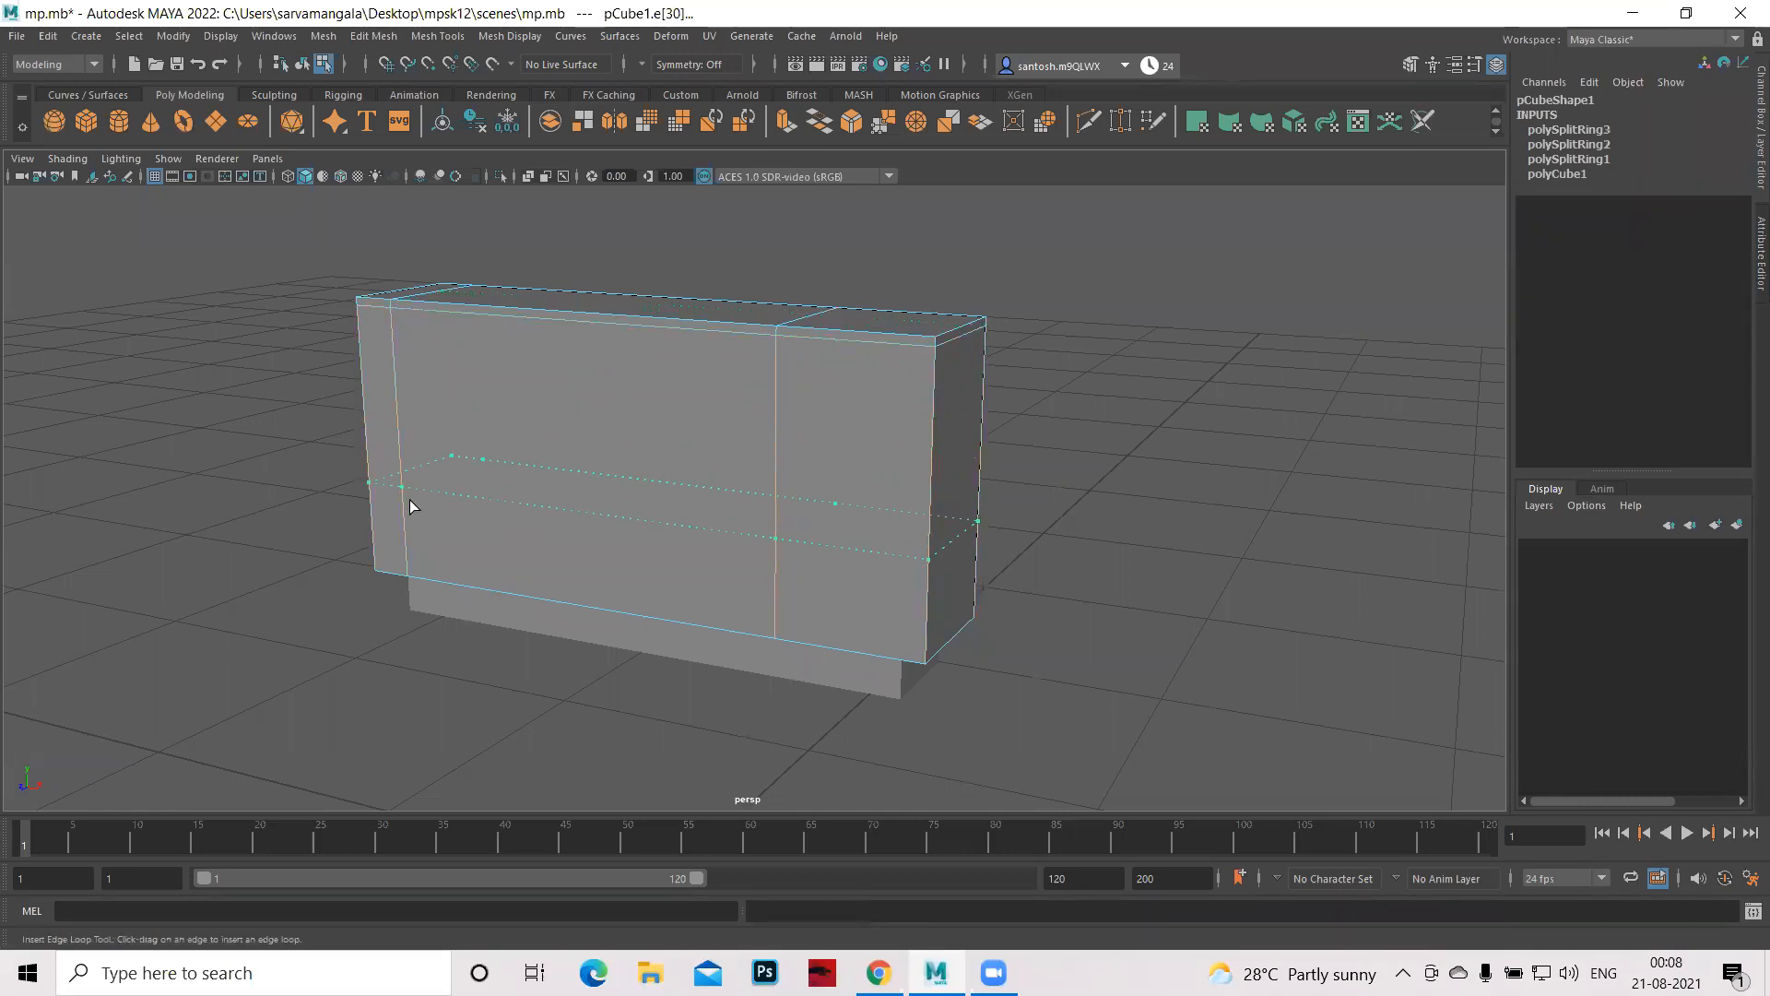
{"action": "left_click", "coordinate": [420, 564]}
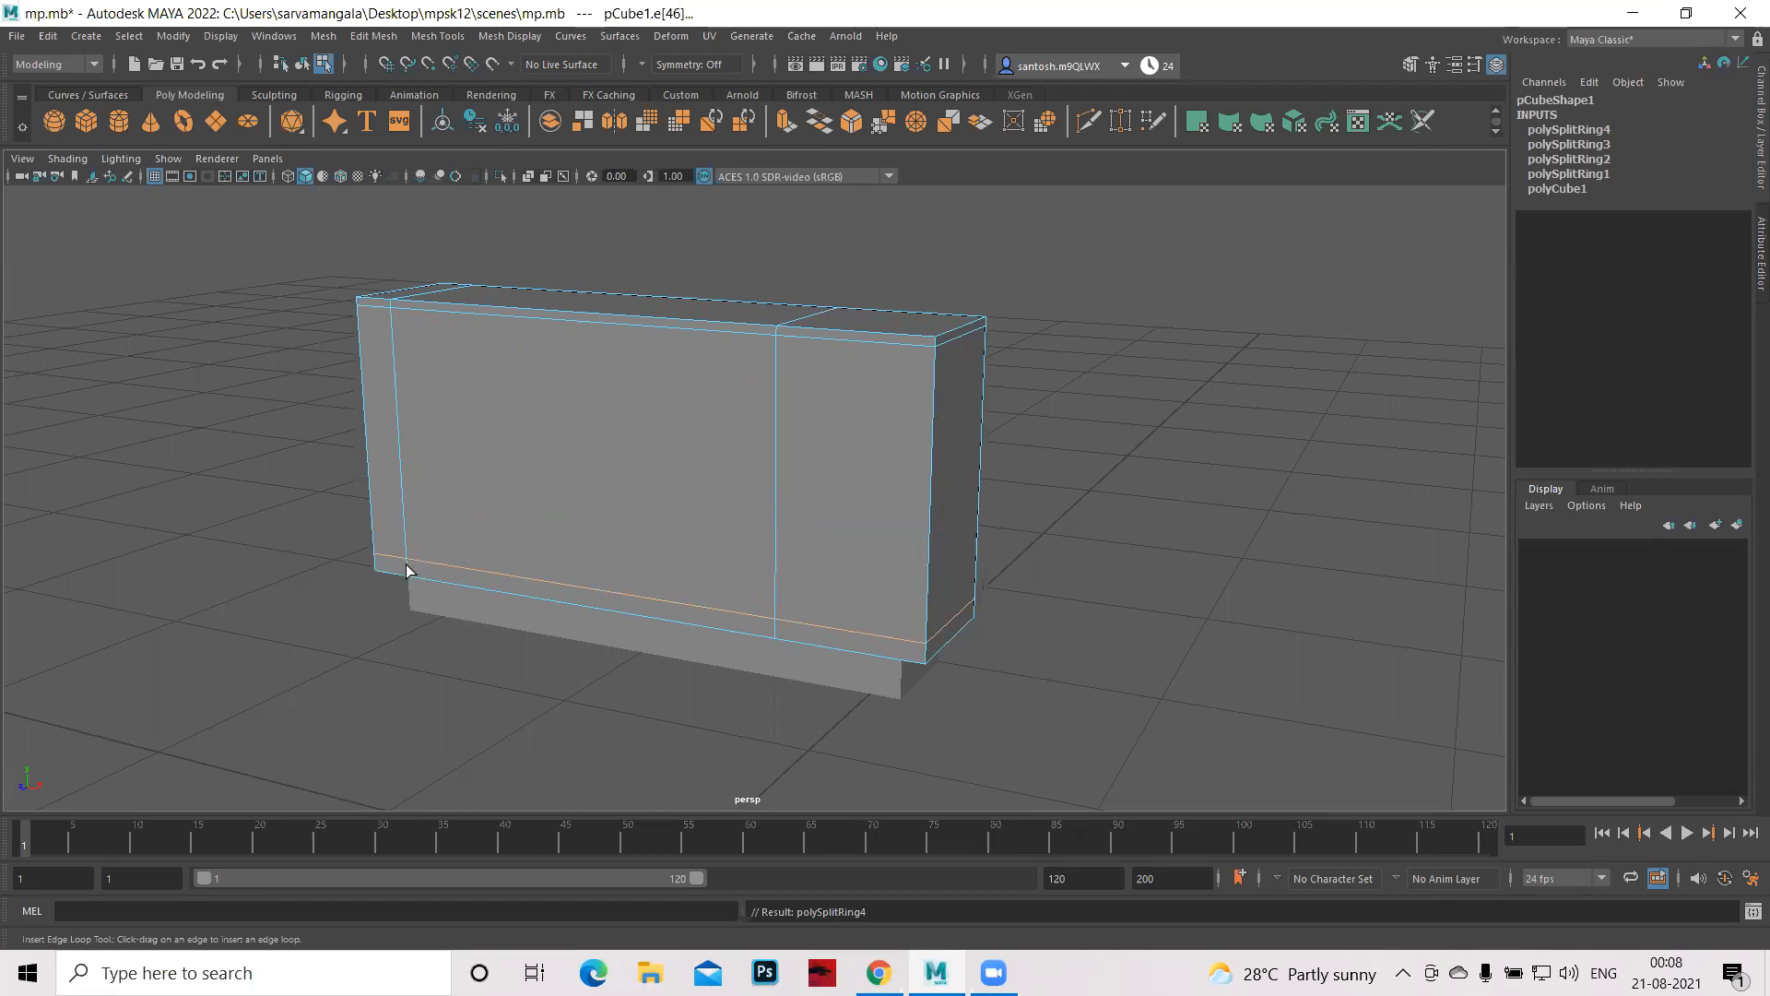
- Insert a second edge loop right beside each of the body's lower, left, right and upper loops to frame the screen area
{"action": "left_click", "coordinate": [406, 570]}
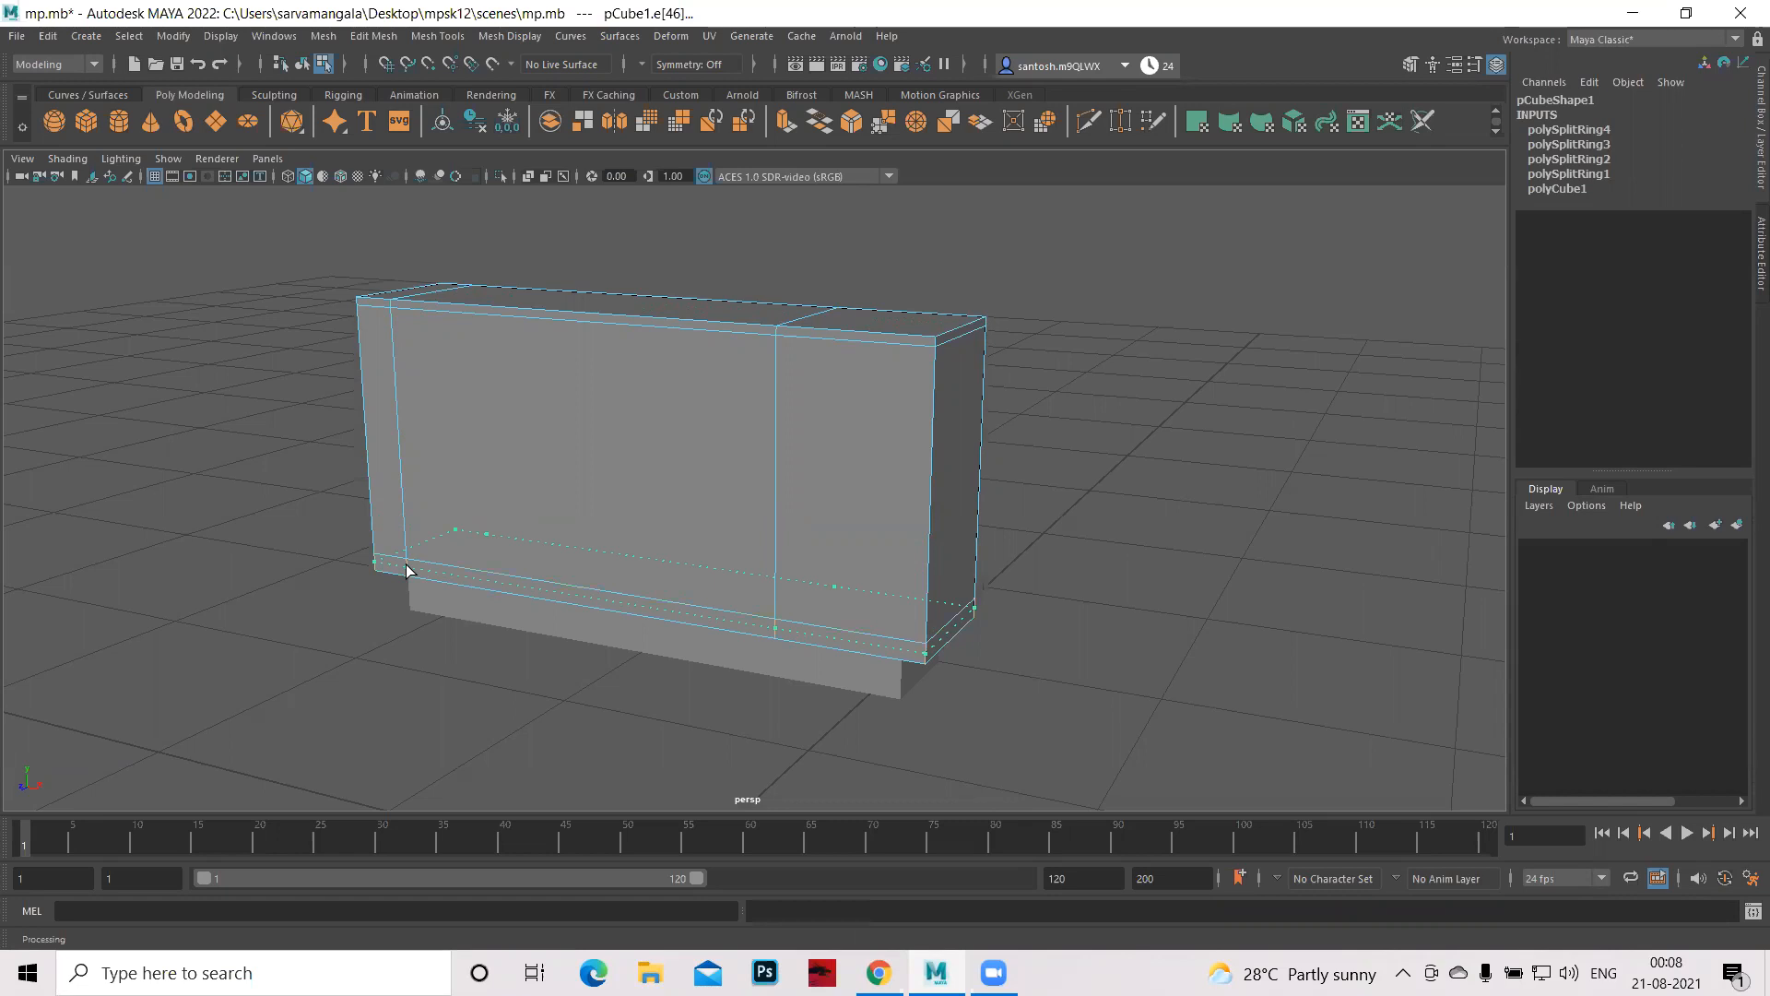
{"action": "left_click_drag", "start_coordinate": [407, 570], "coordinate": [406, 566]}
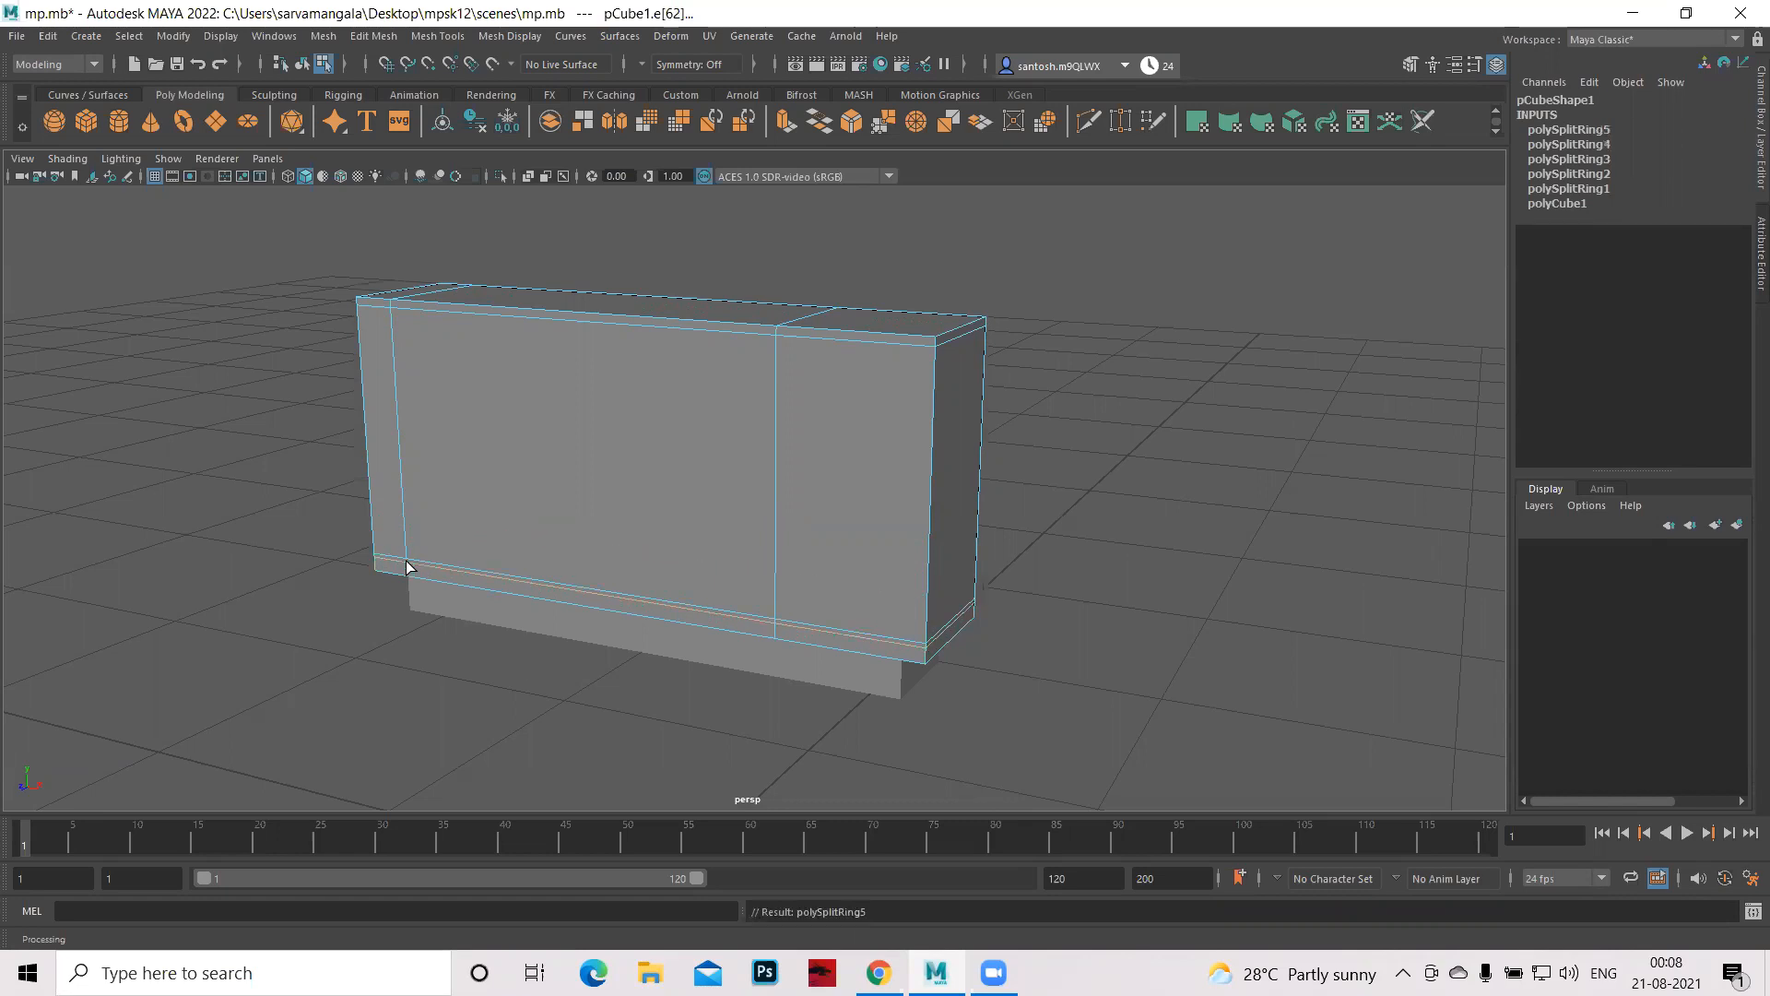
{"action": "left_click_drag", "start_coordinate": [373, 311], "coordinate": [385, 315]}
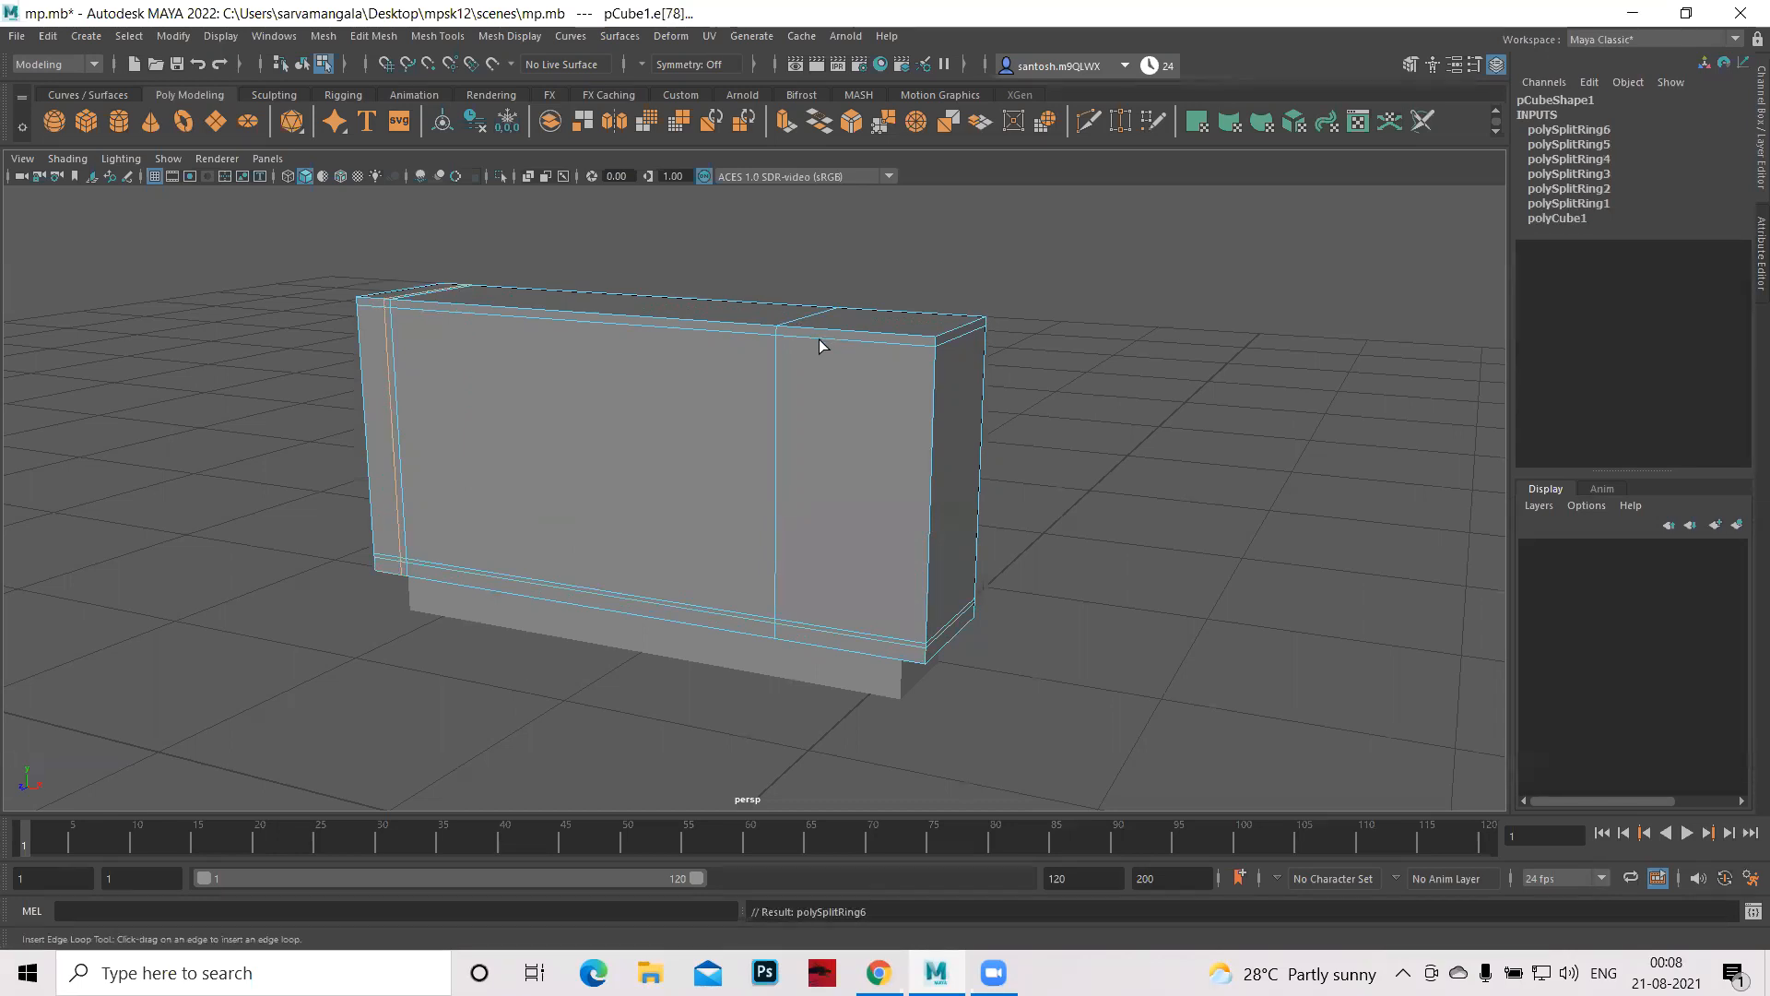
{"action": "left_click_drag", "start_coordinate": [819, 338], "coordinate": [783, 337]}
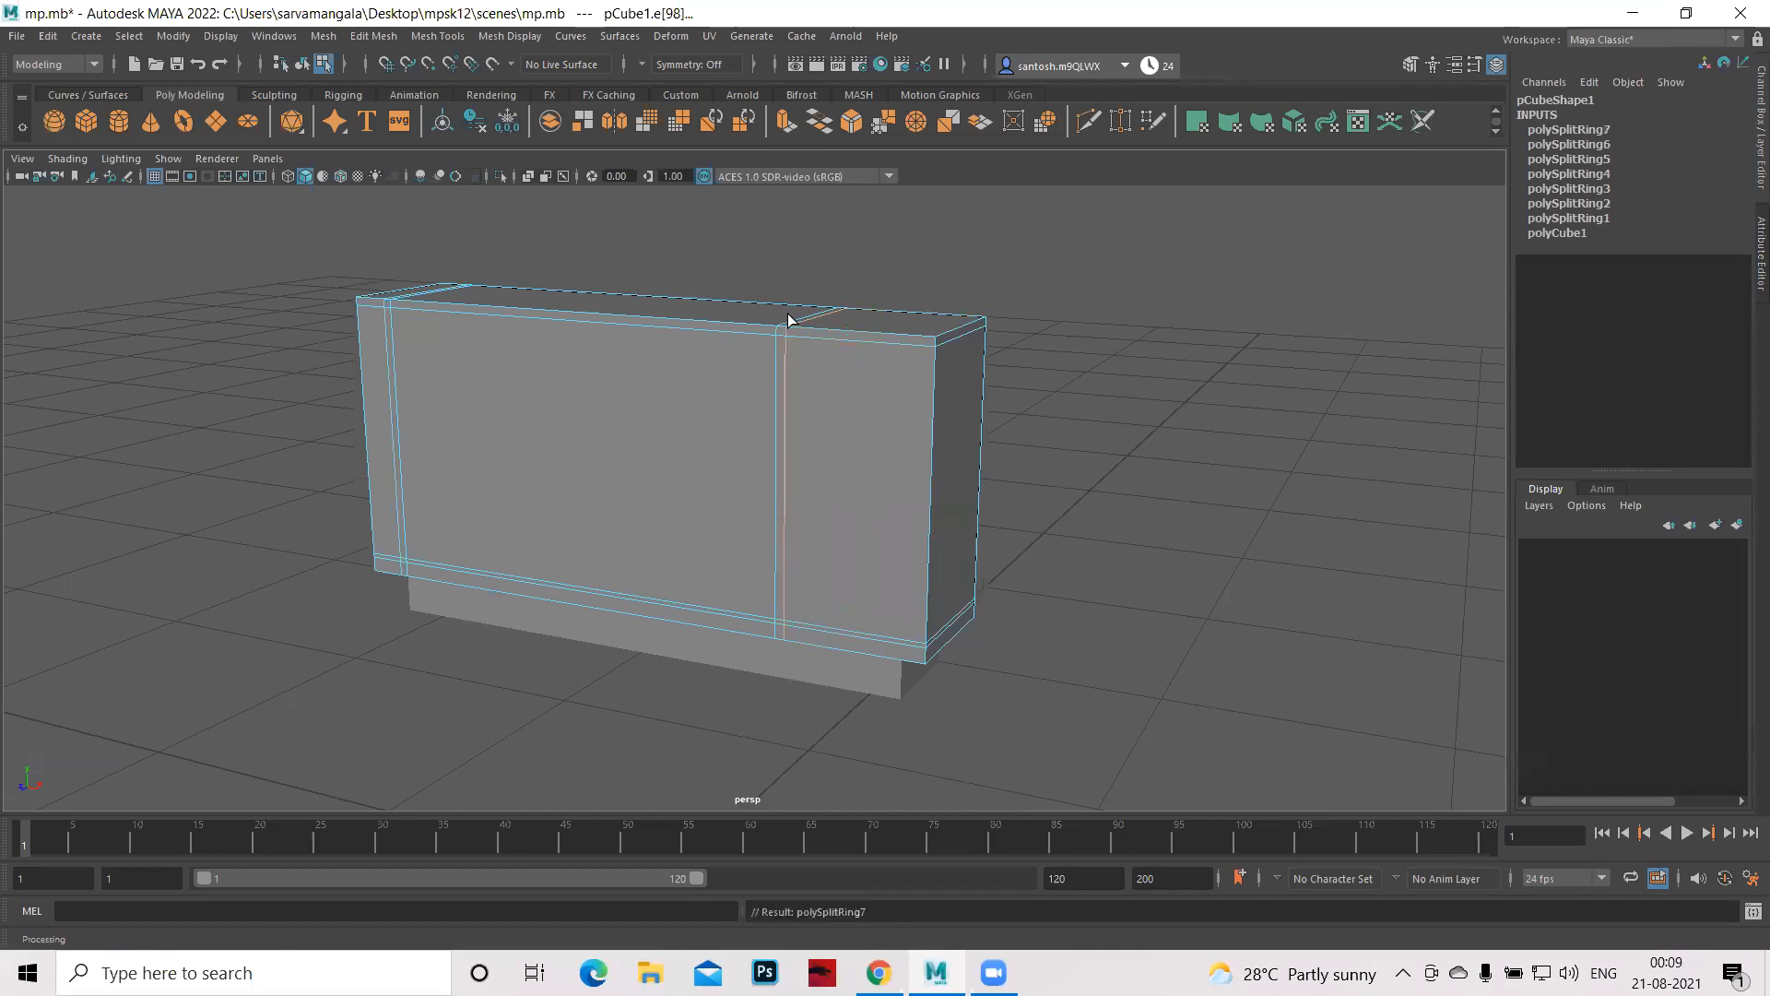
{"action": "left_click_drag", "start_coordinate": [776, 337], "coordinate": [775, 330]}
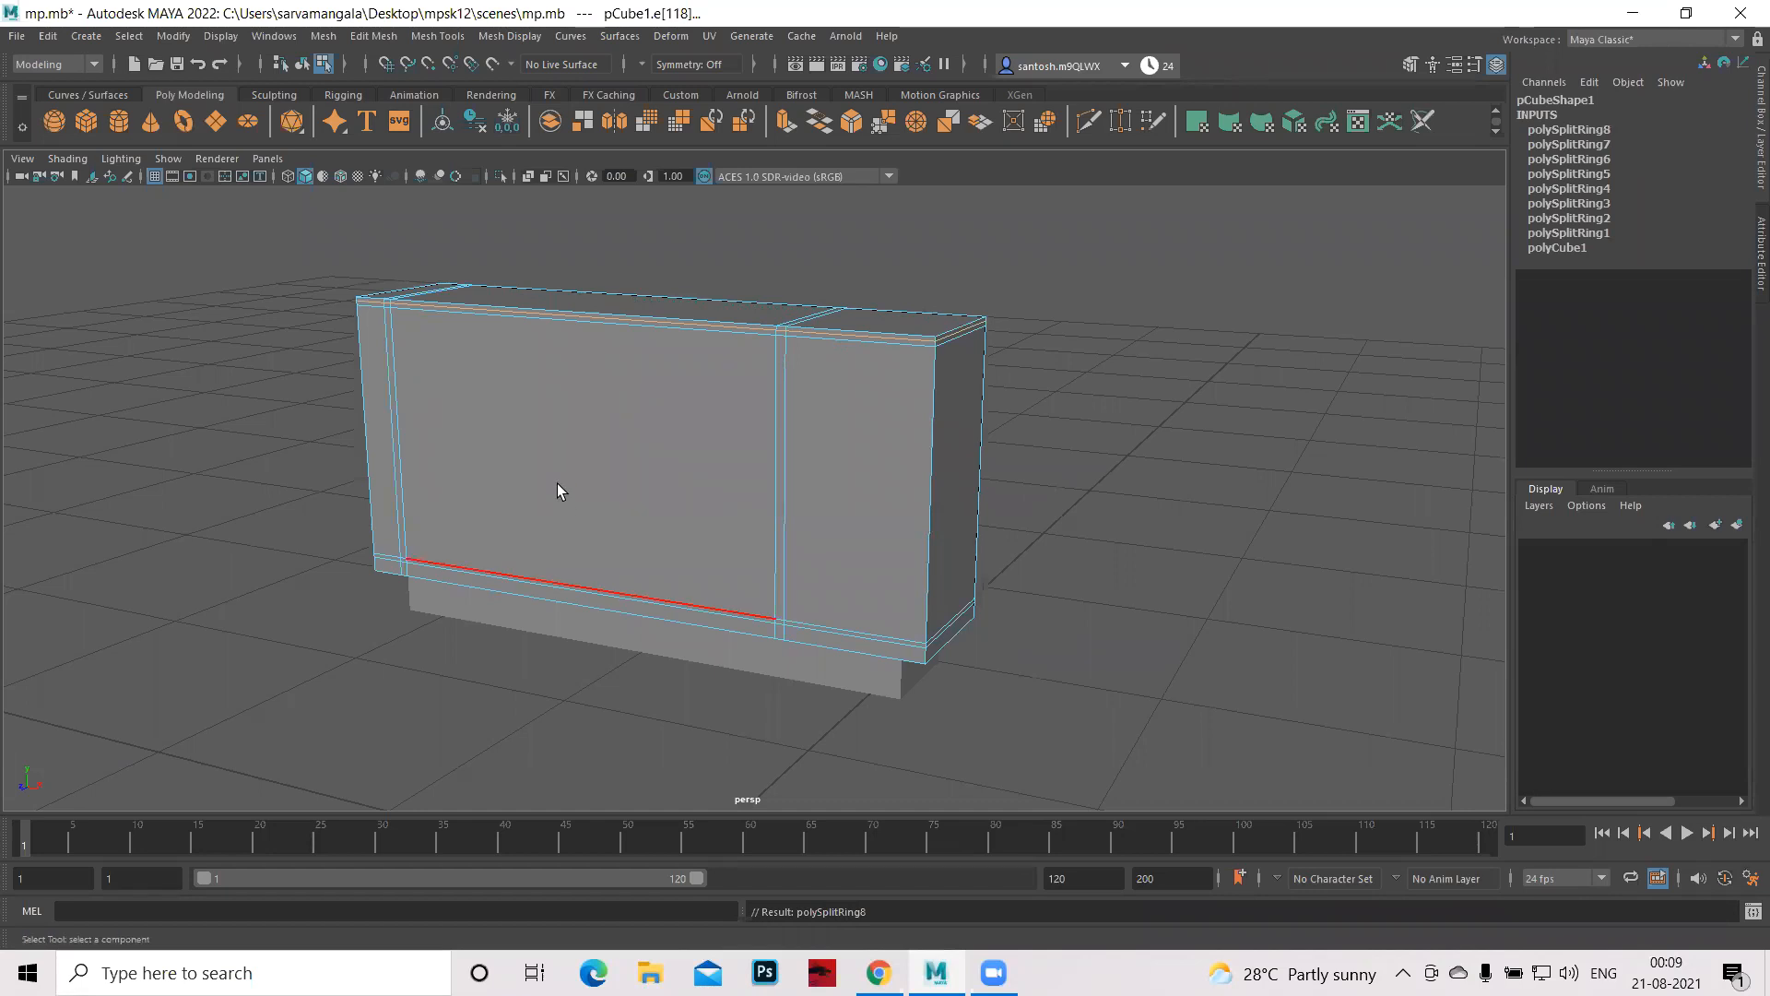
- Return the television body to object mode, delete its construction history and save the scene
{"action": "right_click_drag", "start_coordinate": [557, 483], "coordinate": [631, 431]}
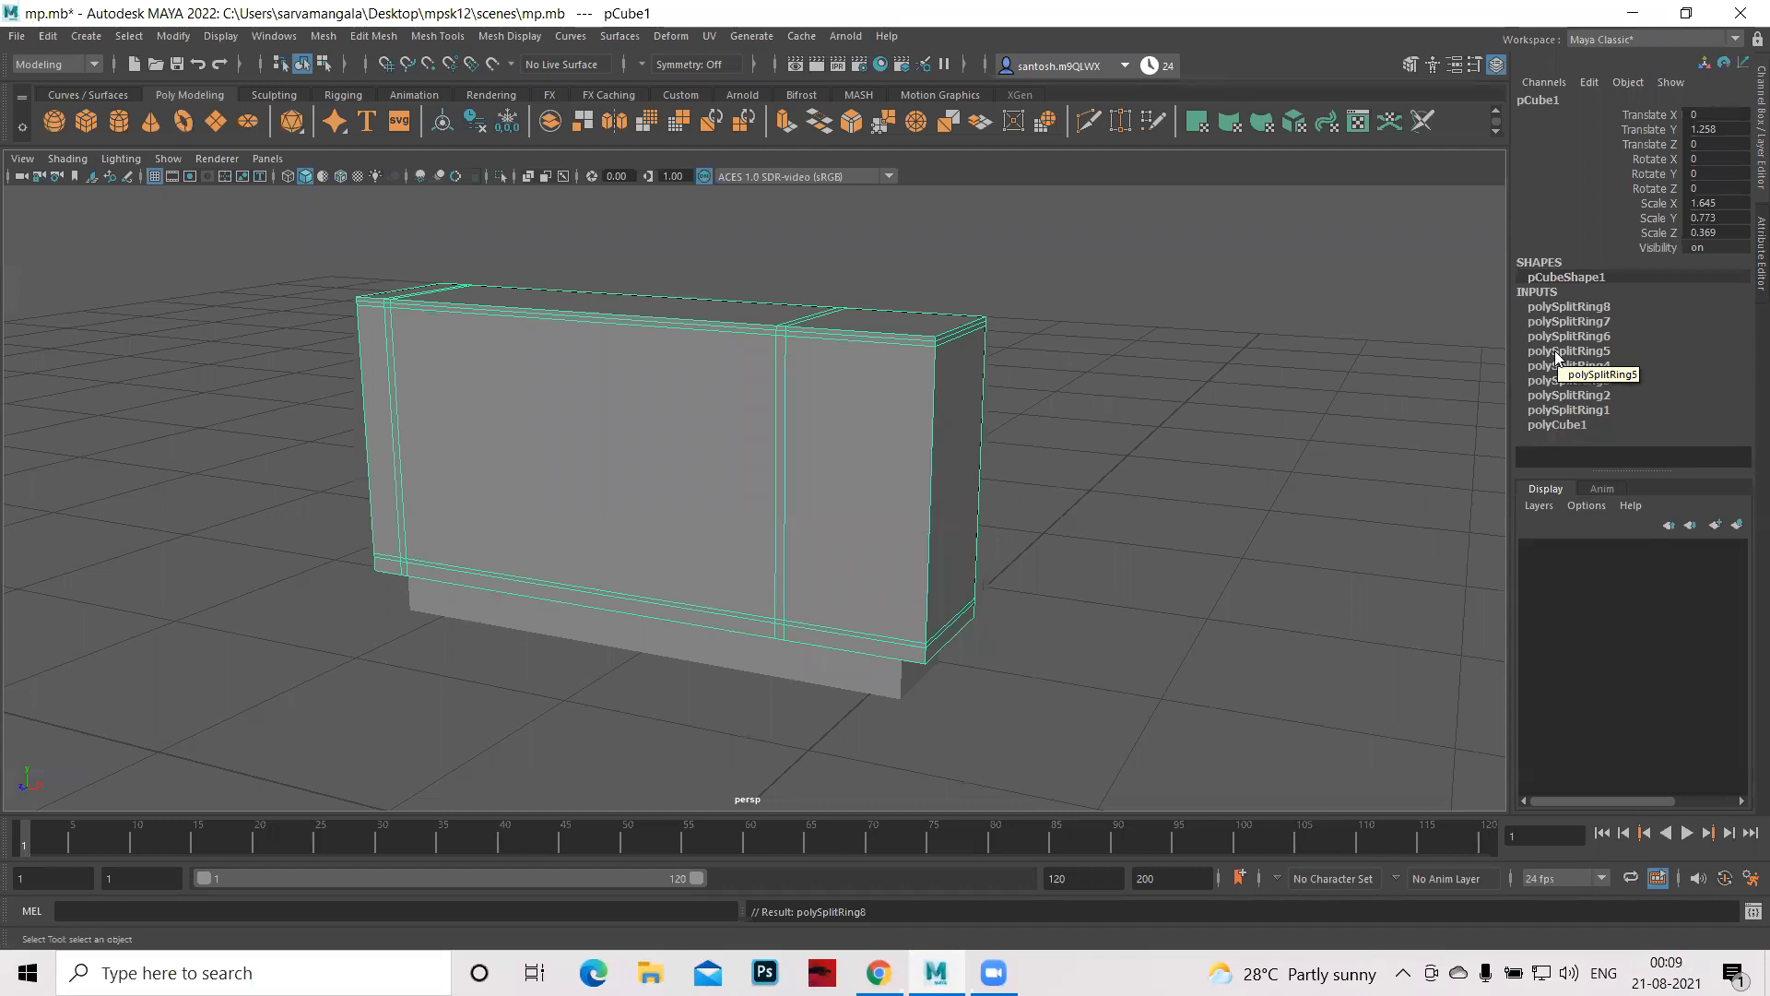
{"action": "key", "text": "alt+shift+d"}
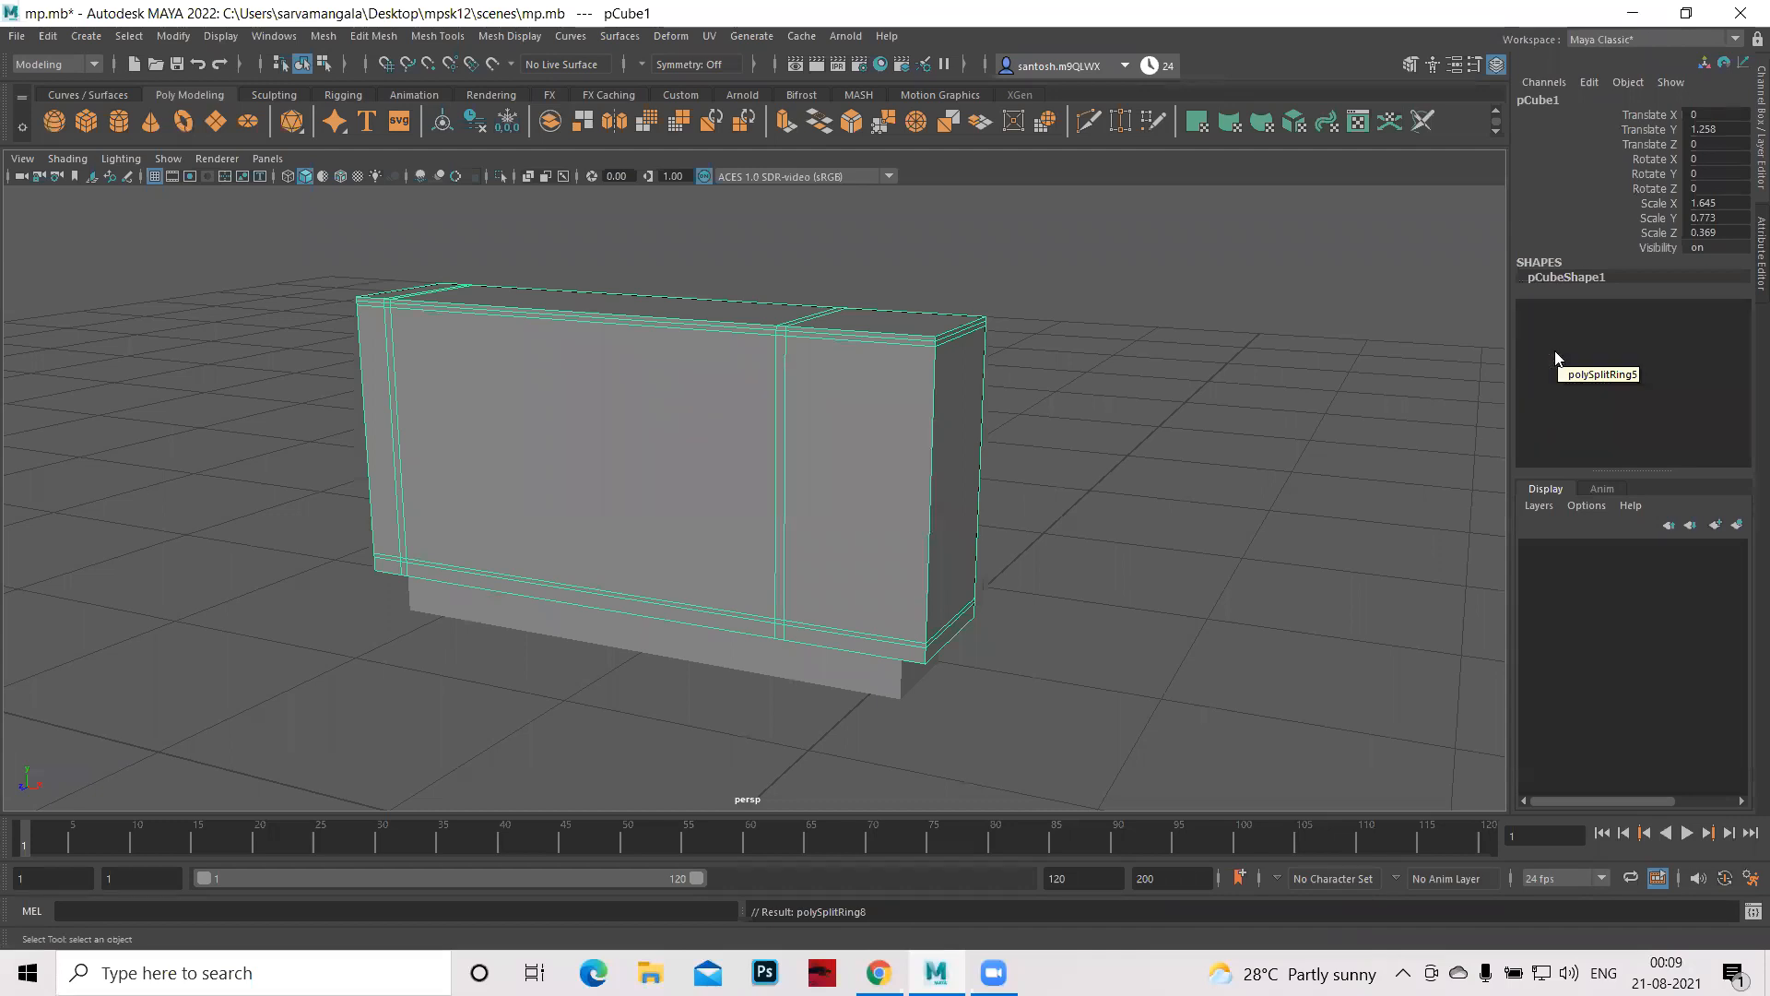
{"action": "key", "text": "ctrl+s"}
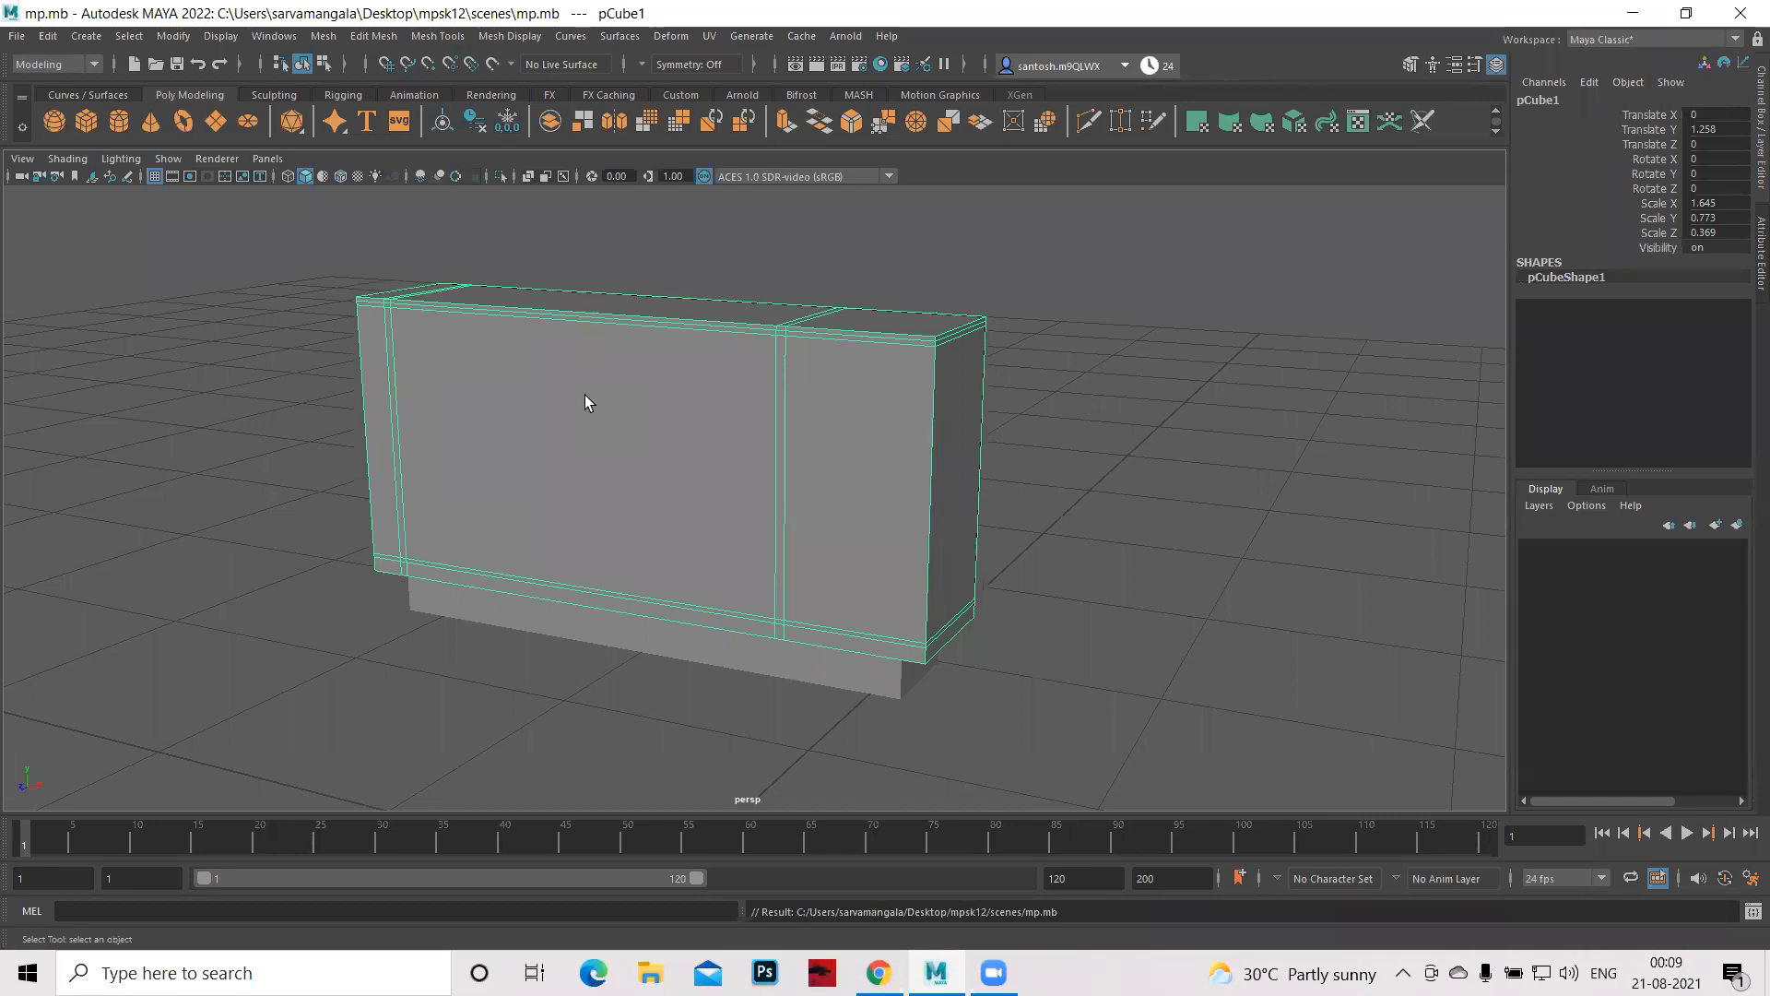
- Extrude the large screen face on the body's front and push it inward to about 0.148 in Z
{"action": "right_click_drag", "start_coordinate": [586, 394], "coordinate": [575, 385]}
{"action": "right_click_drag", "start_coordinate": [575, 385], "coordinate": [572, 437]}
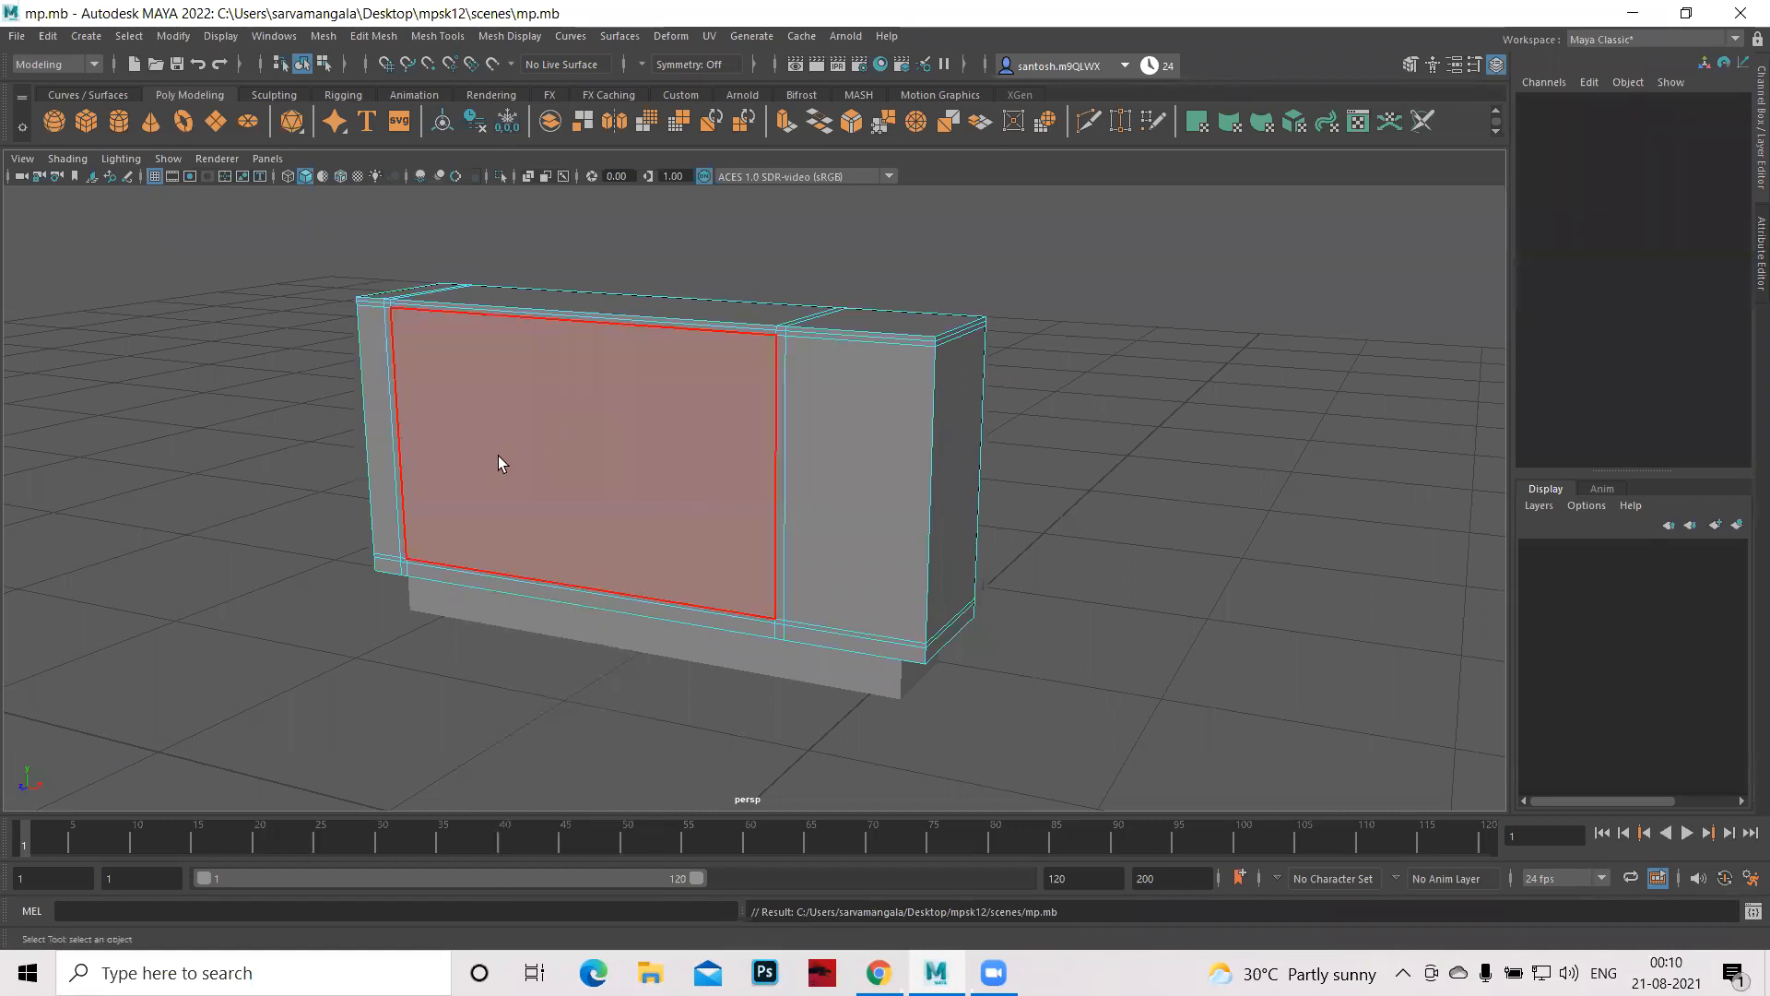
{"action": "left_click", "coordinate": [523, 433]}
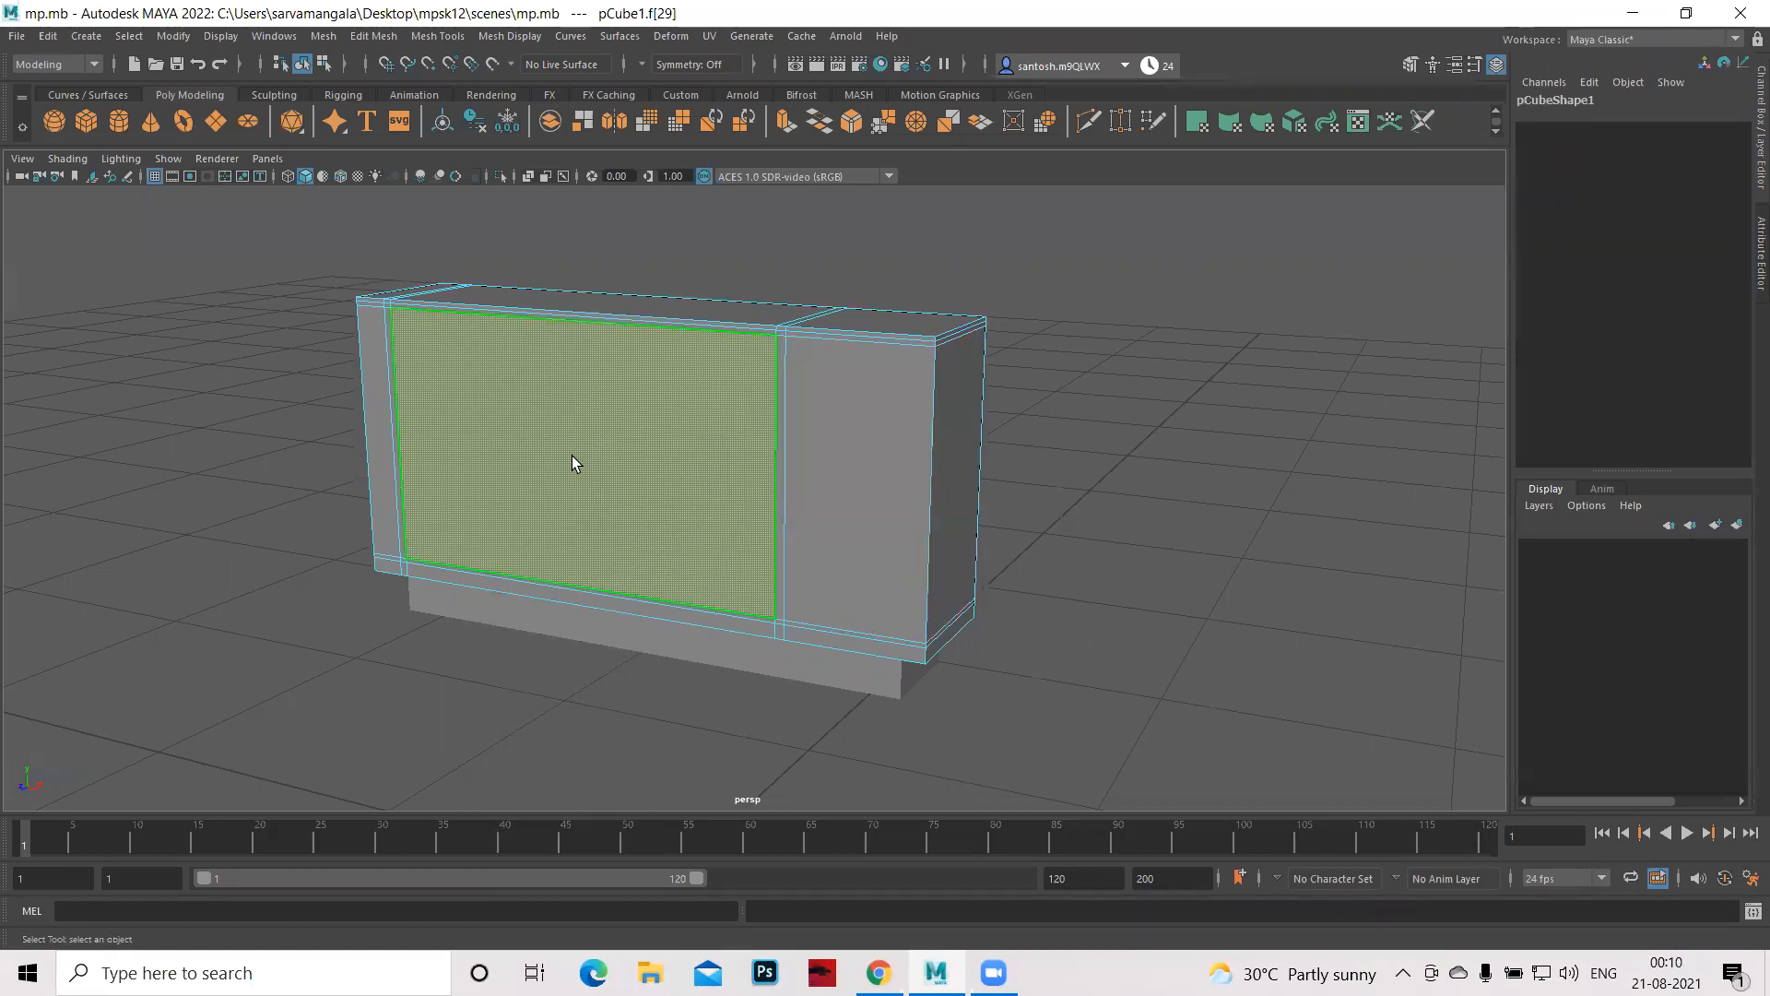
{"action": "right_click_drag", "start_coordinate": [579, 442], "coordinate": [579, 450], "text": "shift"}
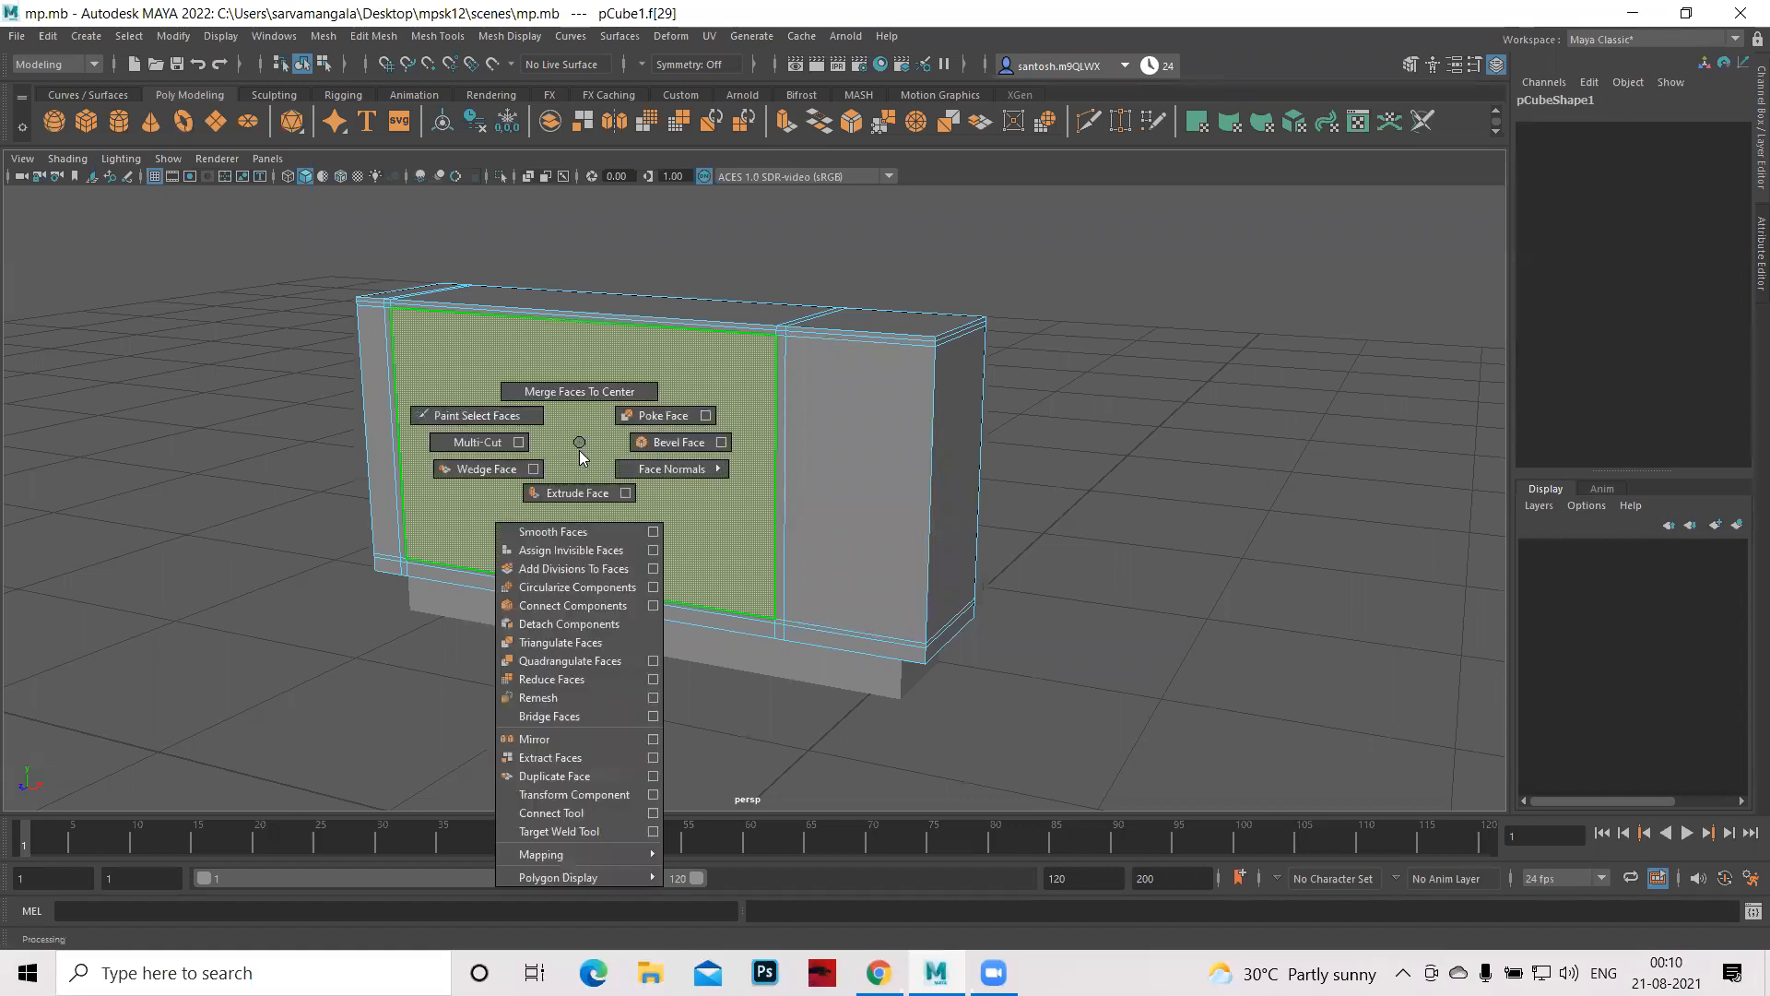
{"action": "left_click", "coordinate": [581, 492]}
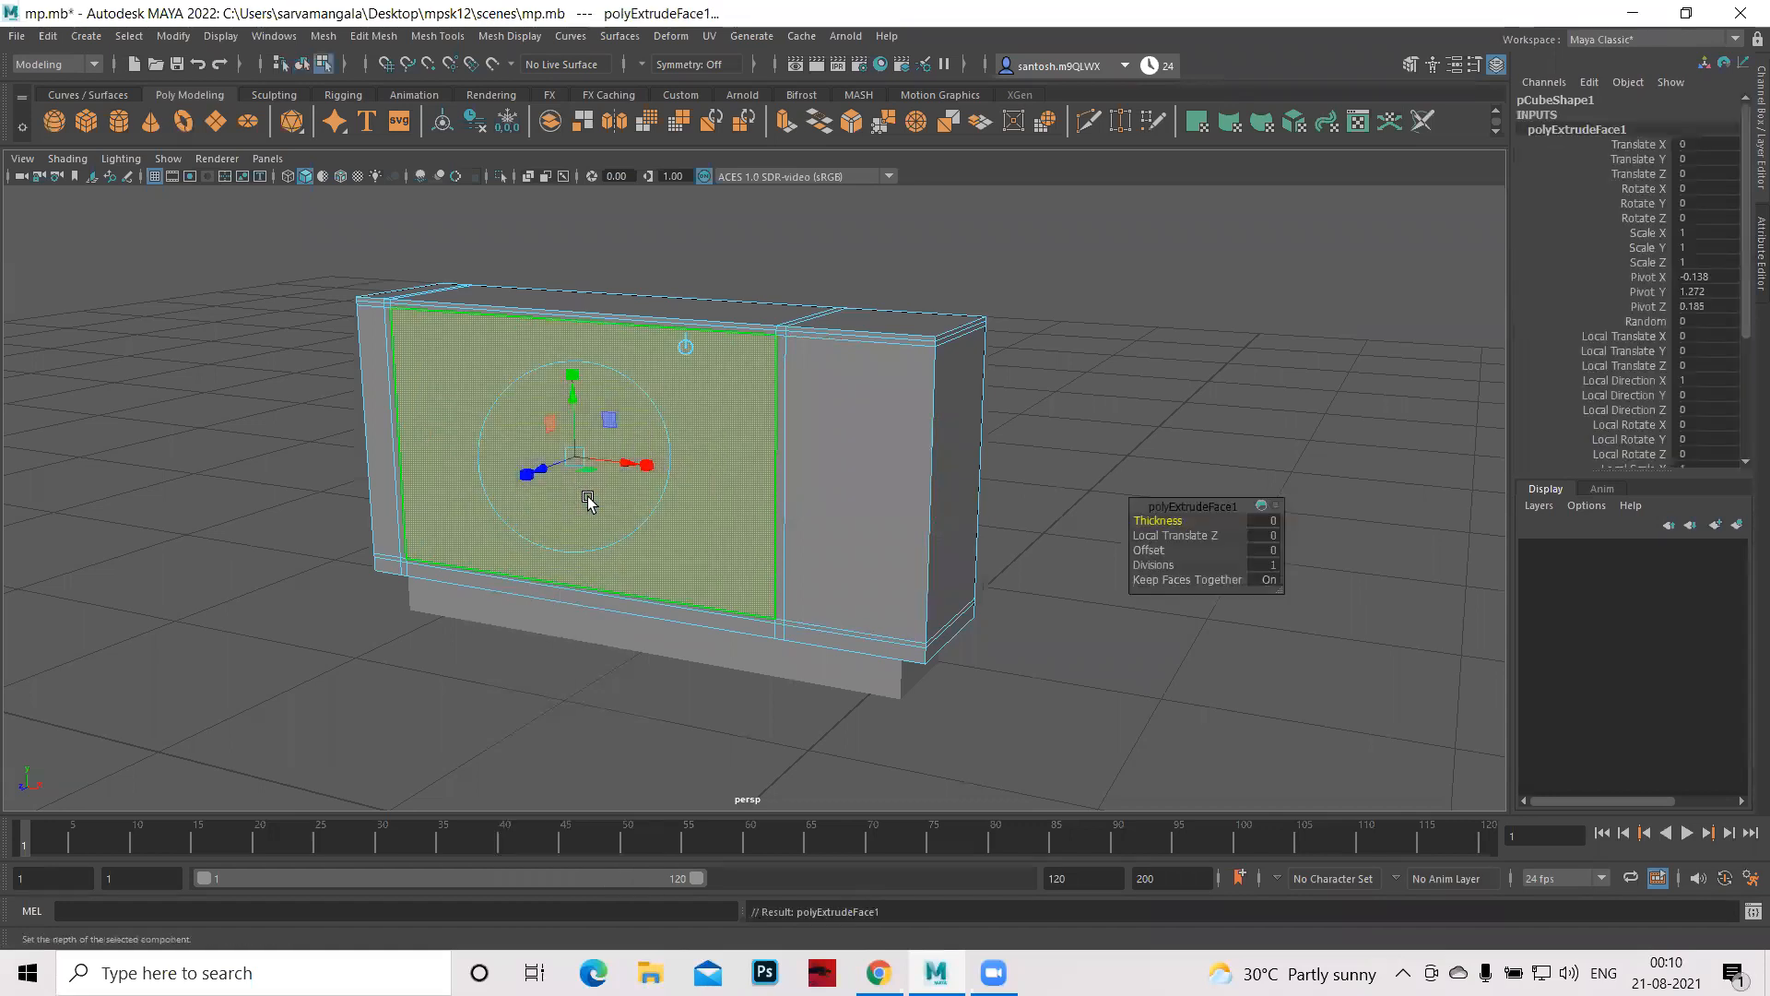
{"action": "key", "text": "w"}
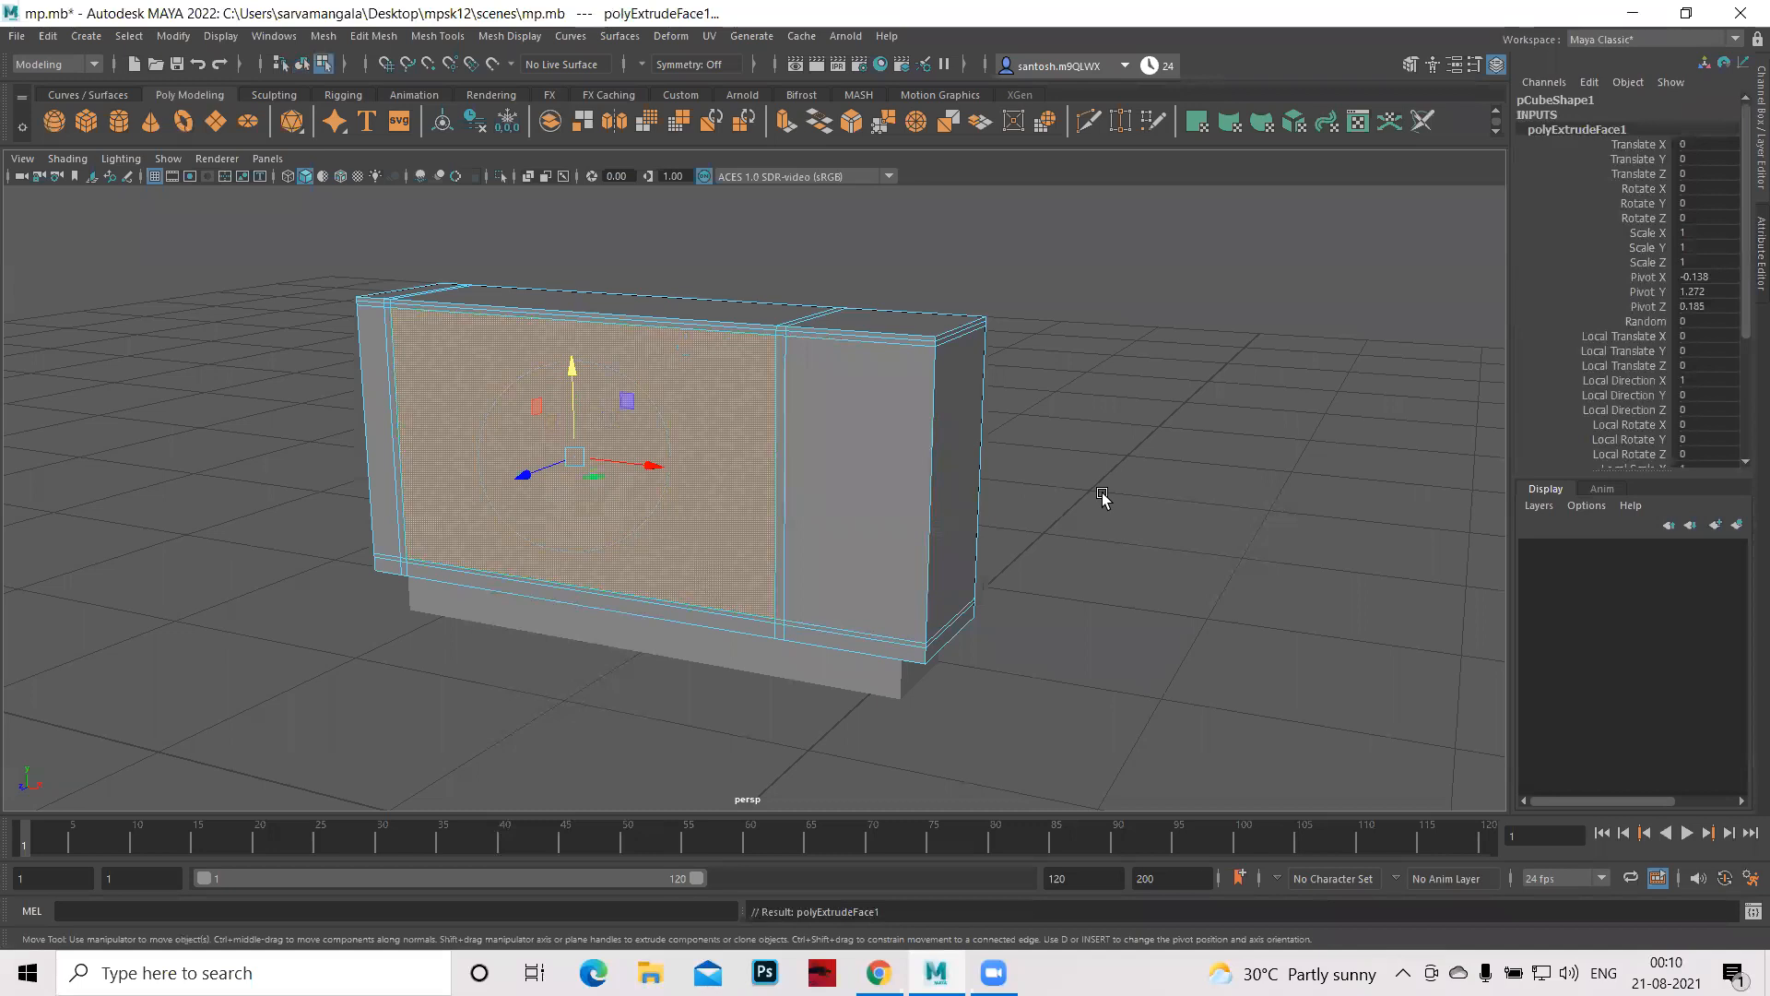
{"action": "left_click_drag", "start_coordinate": [1069, 588], "coordinate": [624, 427], "text": "alt"}
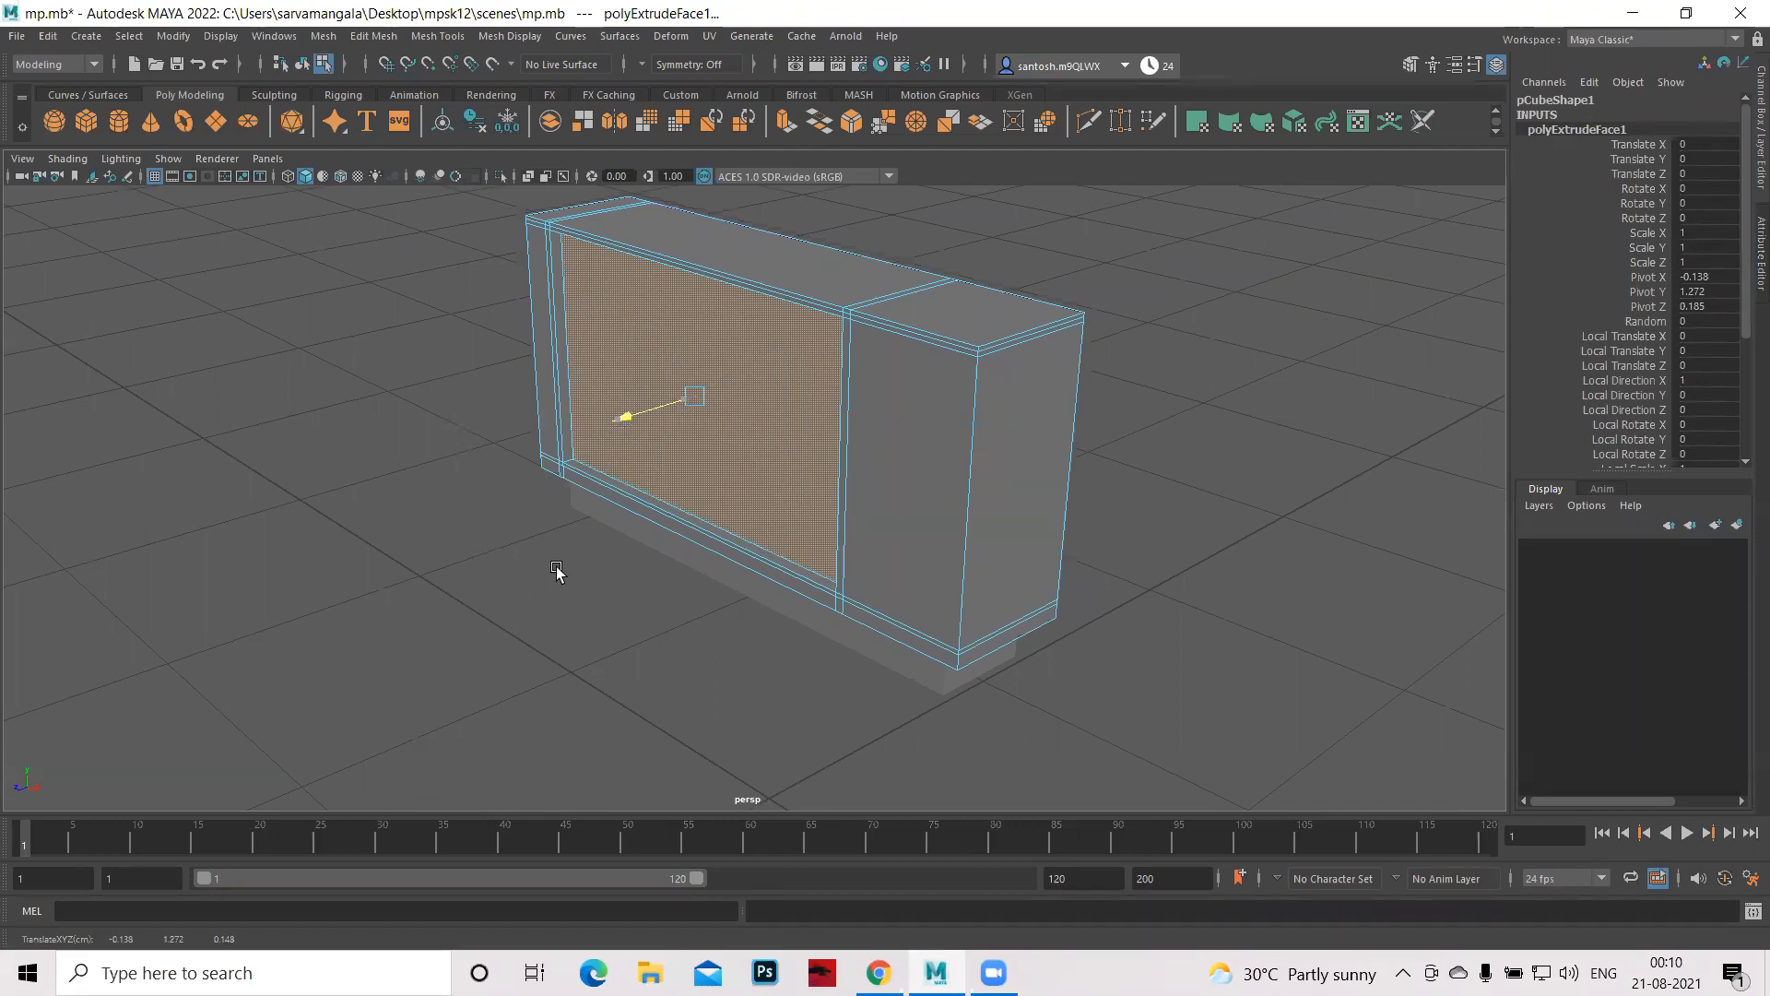
{"action": "left_click", "coordinate": [1055, 526]}
{"action": "left_click_drag", "start_coordinate": [1055, 525], "coordinate": [1146, 510], "text": "alt"}
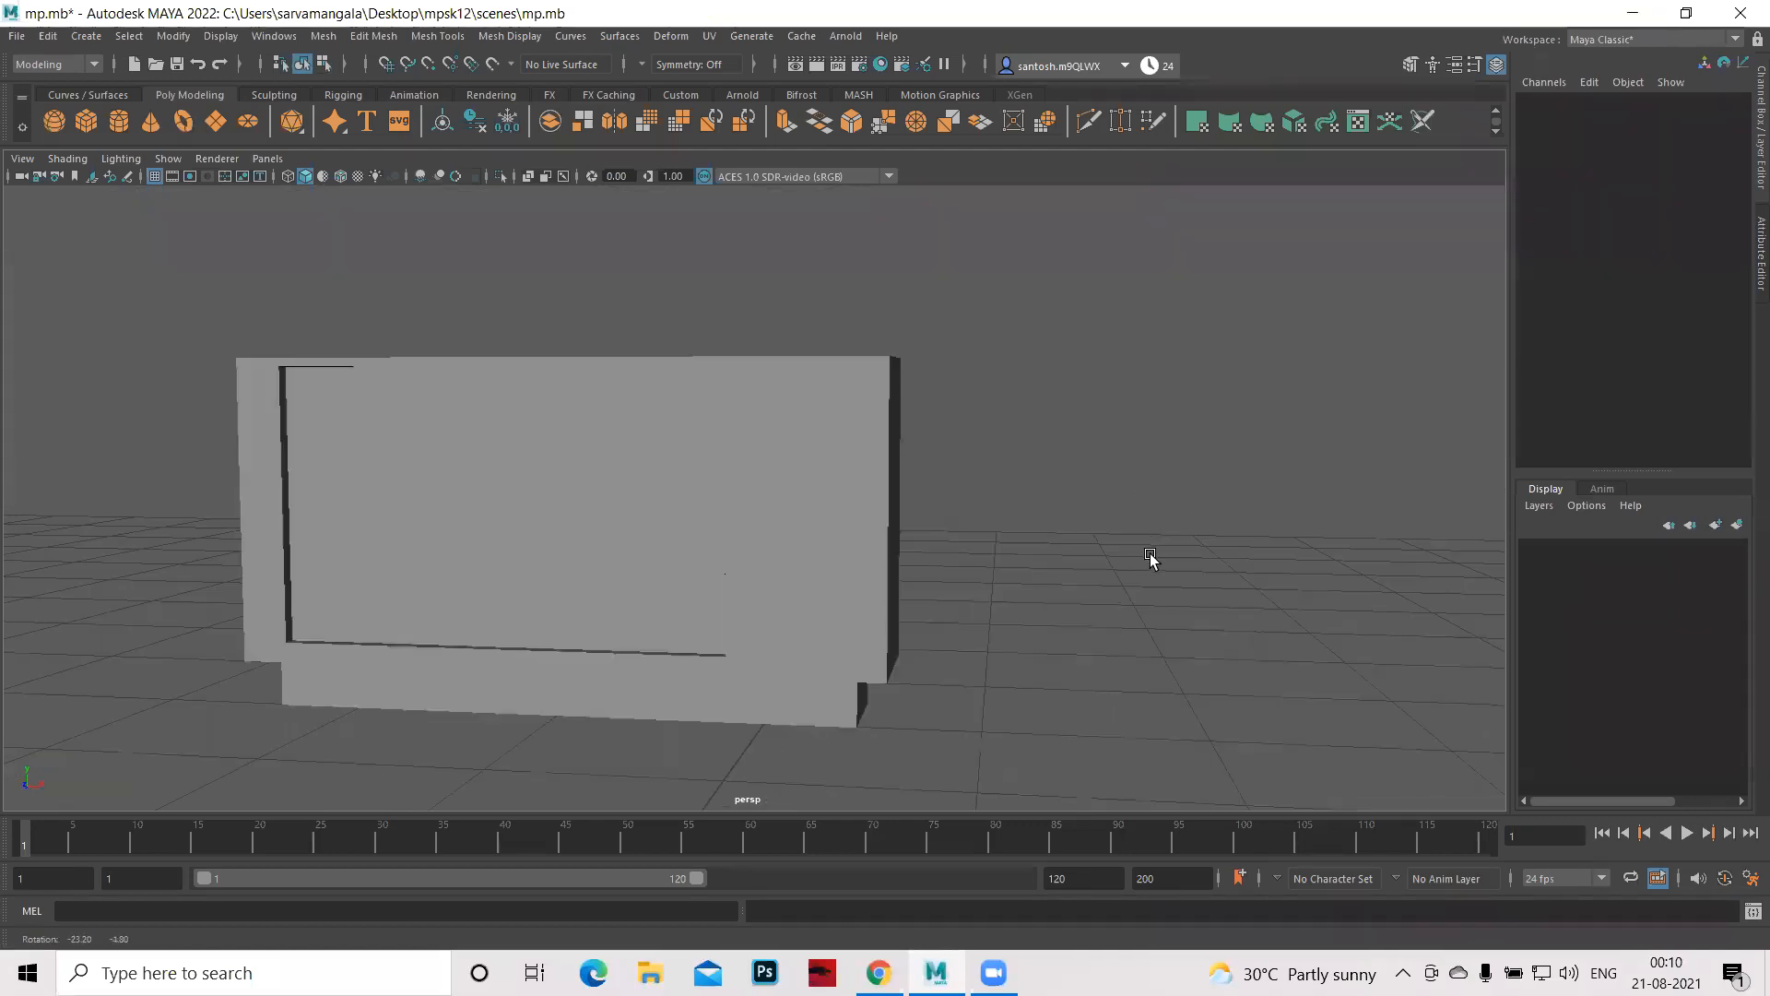
{"action": "left_click_drag", "start_coordinate": [822, 470], "coordinate": [1039, 572], "text": "alt"}
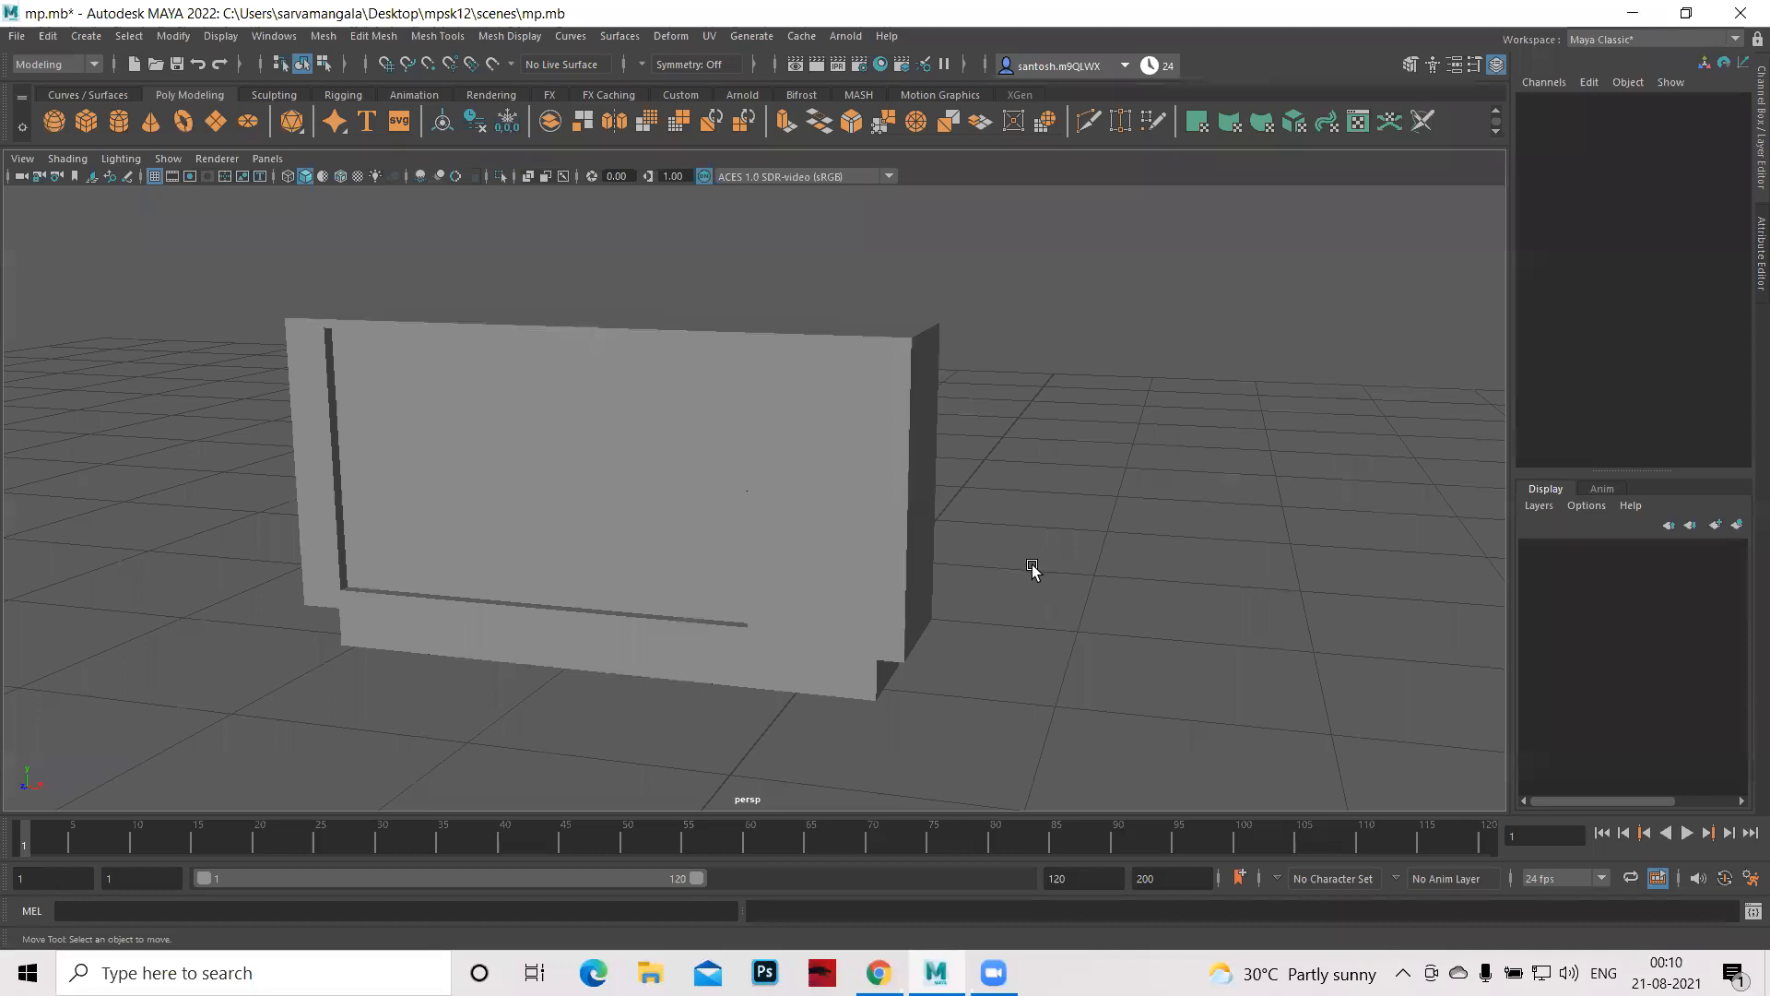
- Insert two horizontal edge loops around the television body, one in its upper part and one in its lower part
{"action": "left_click", "coordinate": [845, 542]}
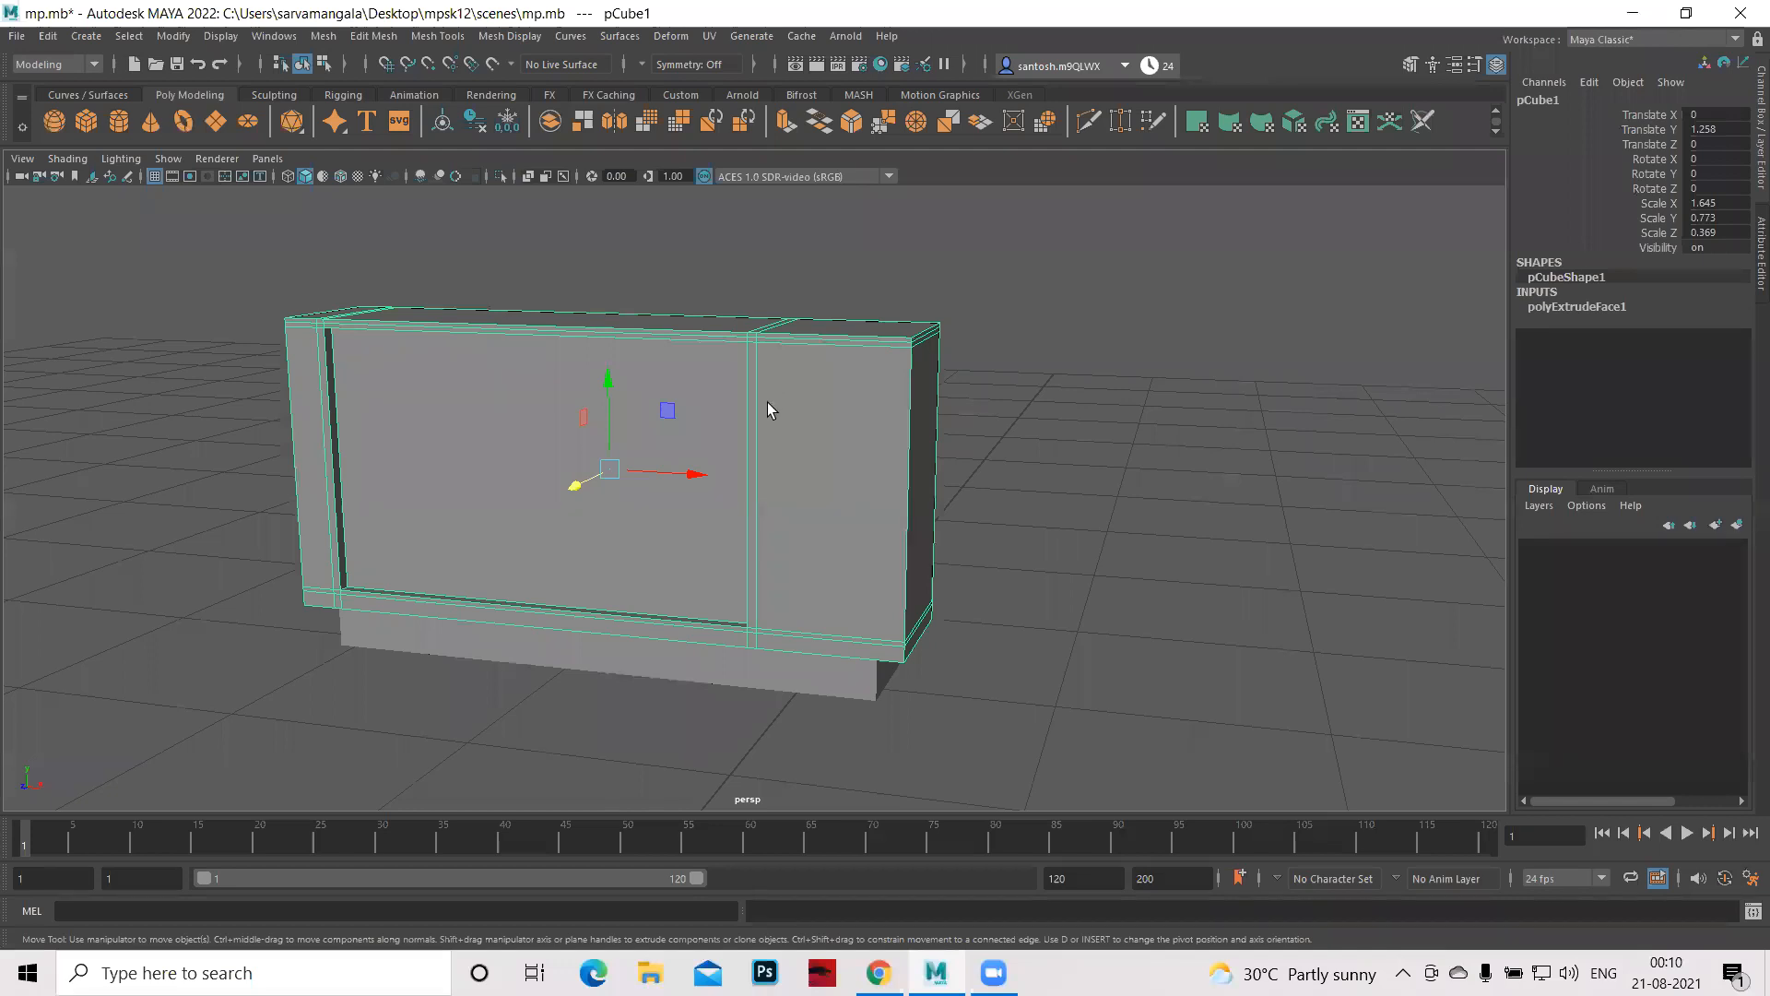
{"action": "right_click_drag", "start_coordinate": [775, 401], "coordinate": [697, 431], "text": "shift"}
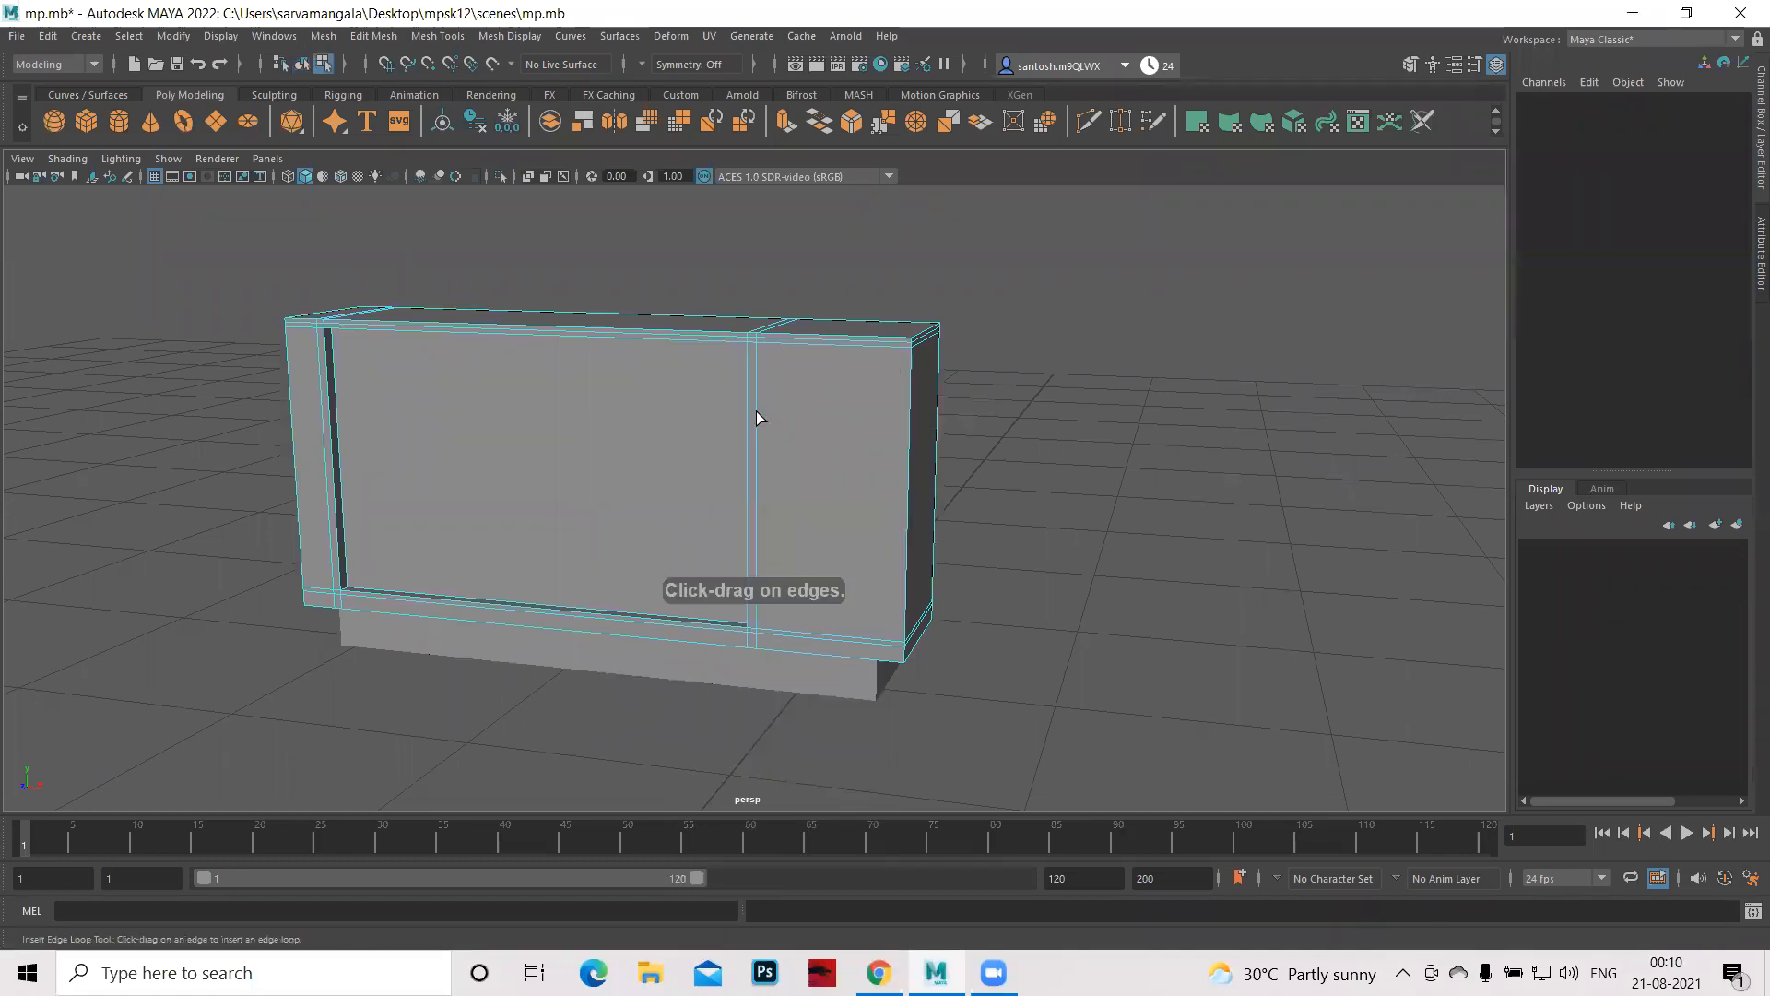
{"action": "left_click_drag", "start_coordinate": [756, 411], "coordinate": [756, 412]}
{"action": "left_click_drag", "start_coordinate": [756, 498], "coordinate": [763, 542]}
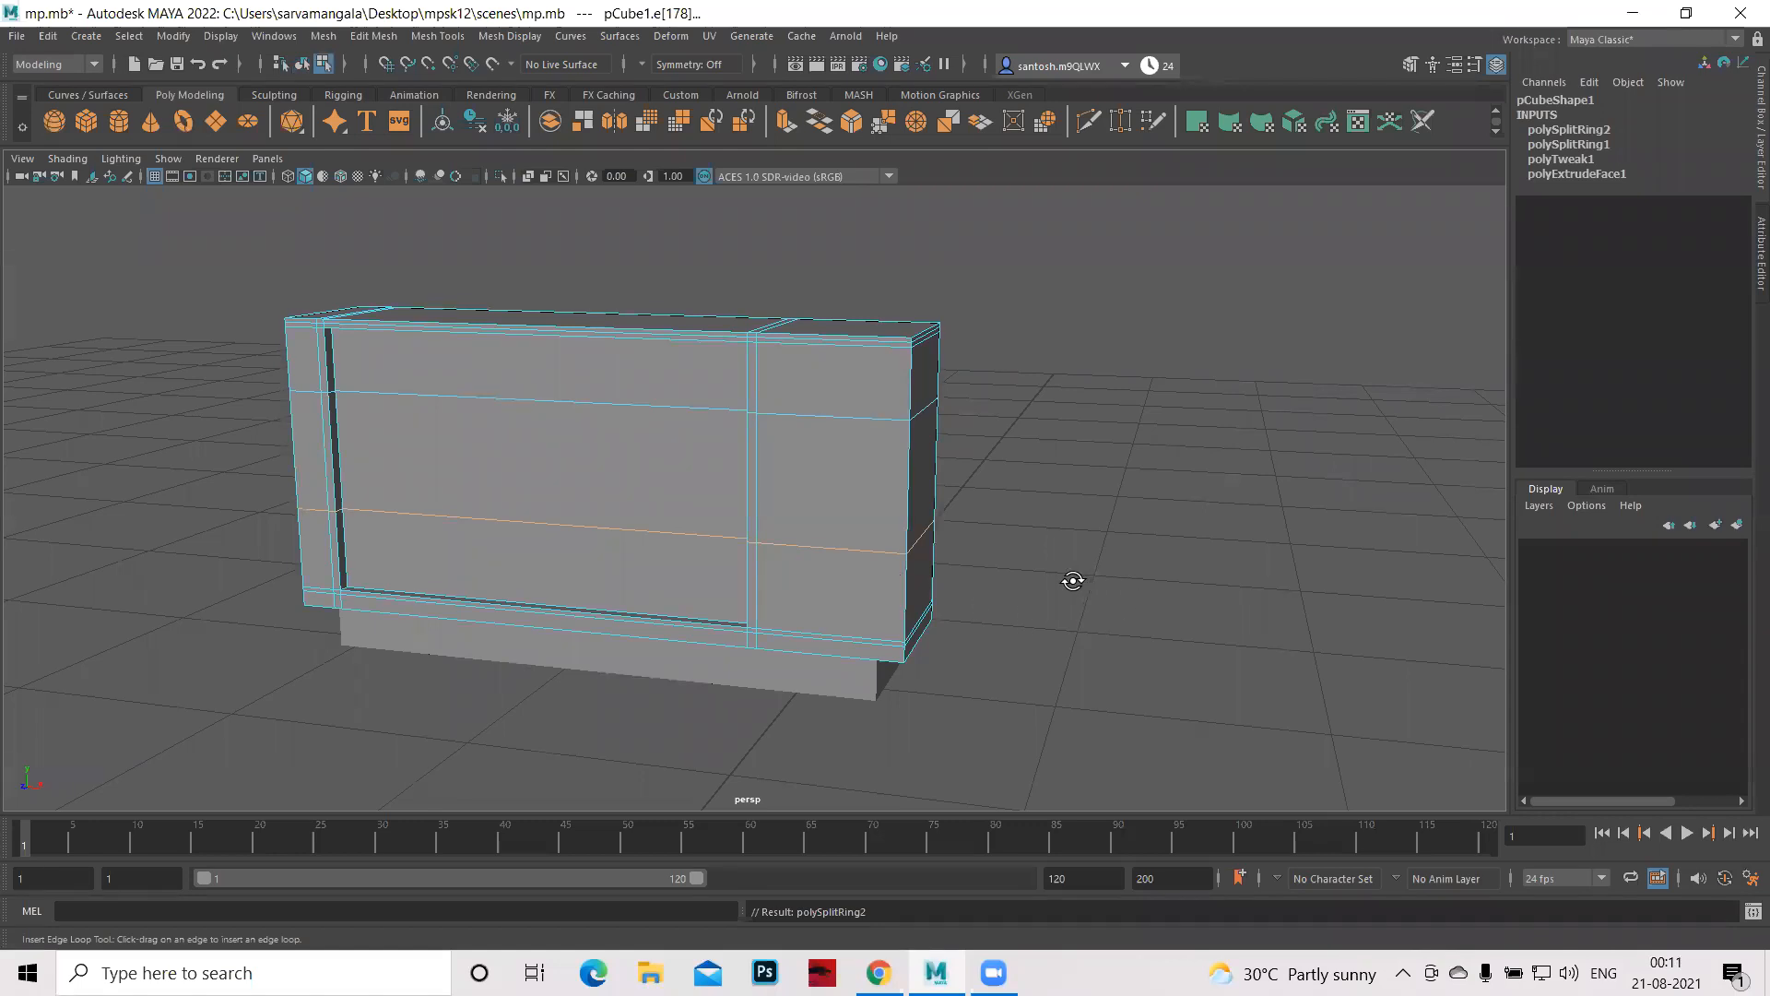
- Insert two vertical edge loops through the control section right of the screen, and return to object mode
{"action": "left_click_drag", "start_coordinate": [1067, 583], "coordinate": [1075, 581], "text": "alt"}
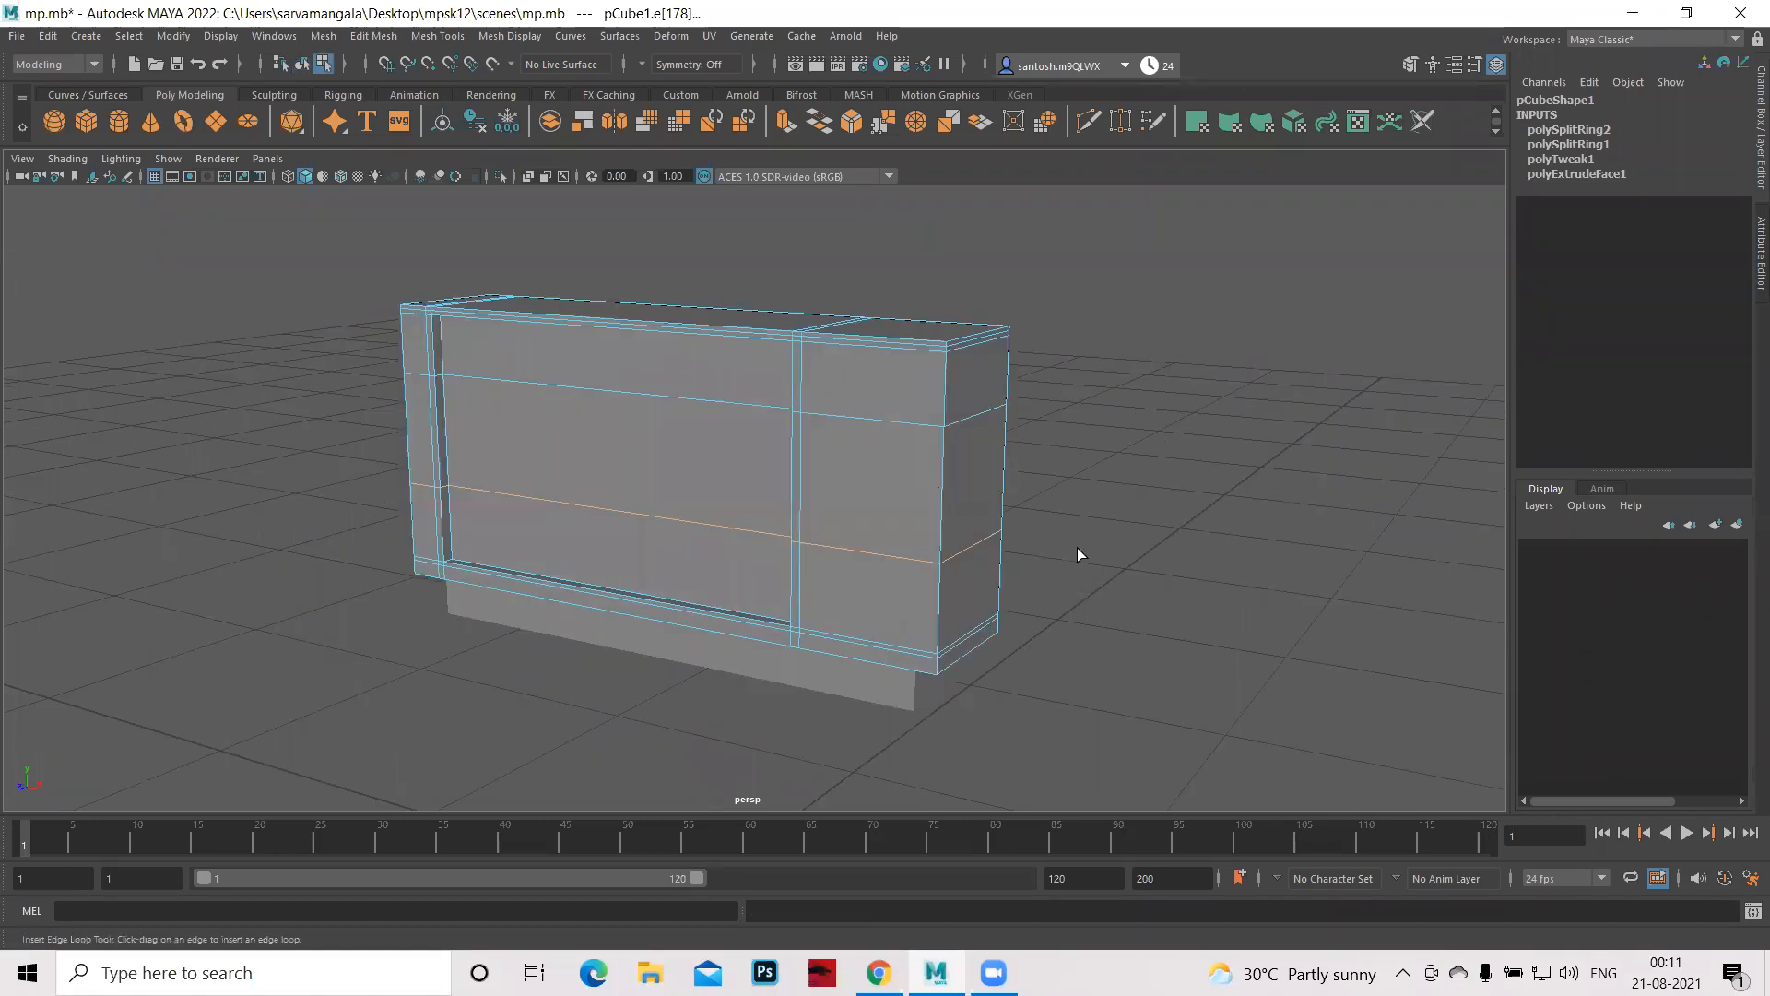
{"action": "left_click_drag", "start_coordinate": [737, 420], "coordinate": [811, 348], "text": "alt"}
{"action": "left_click_drag", "start_coordinate": [996, 544], "coordinate": [960, 682], "text": "alt"}
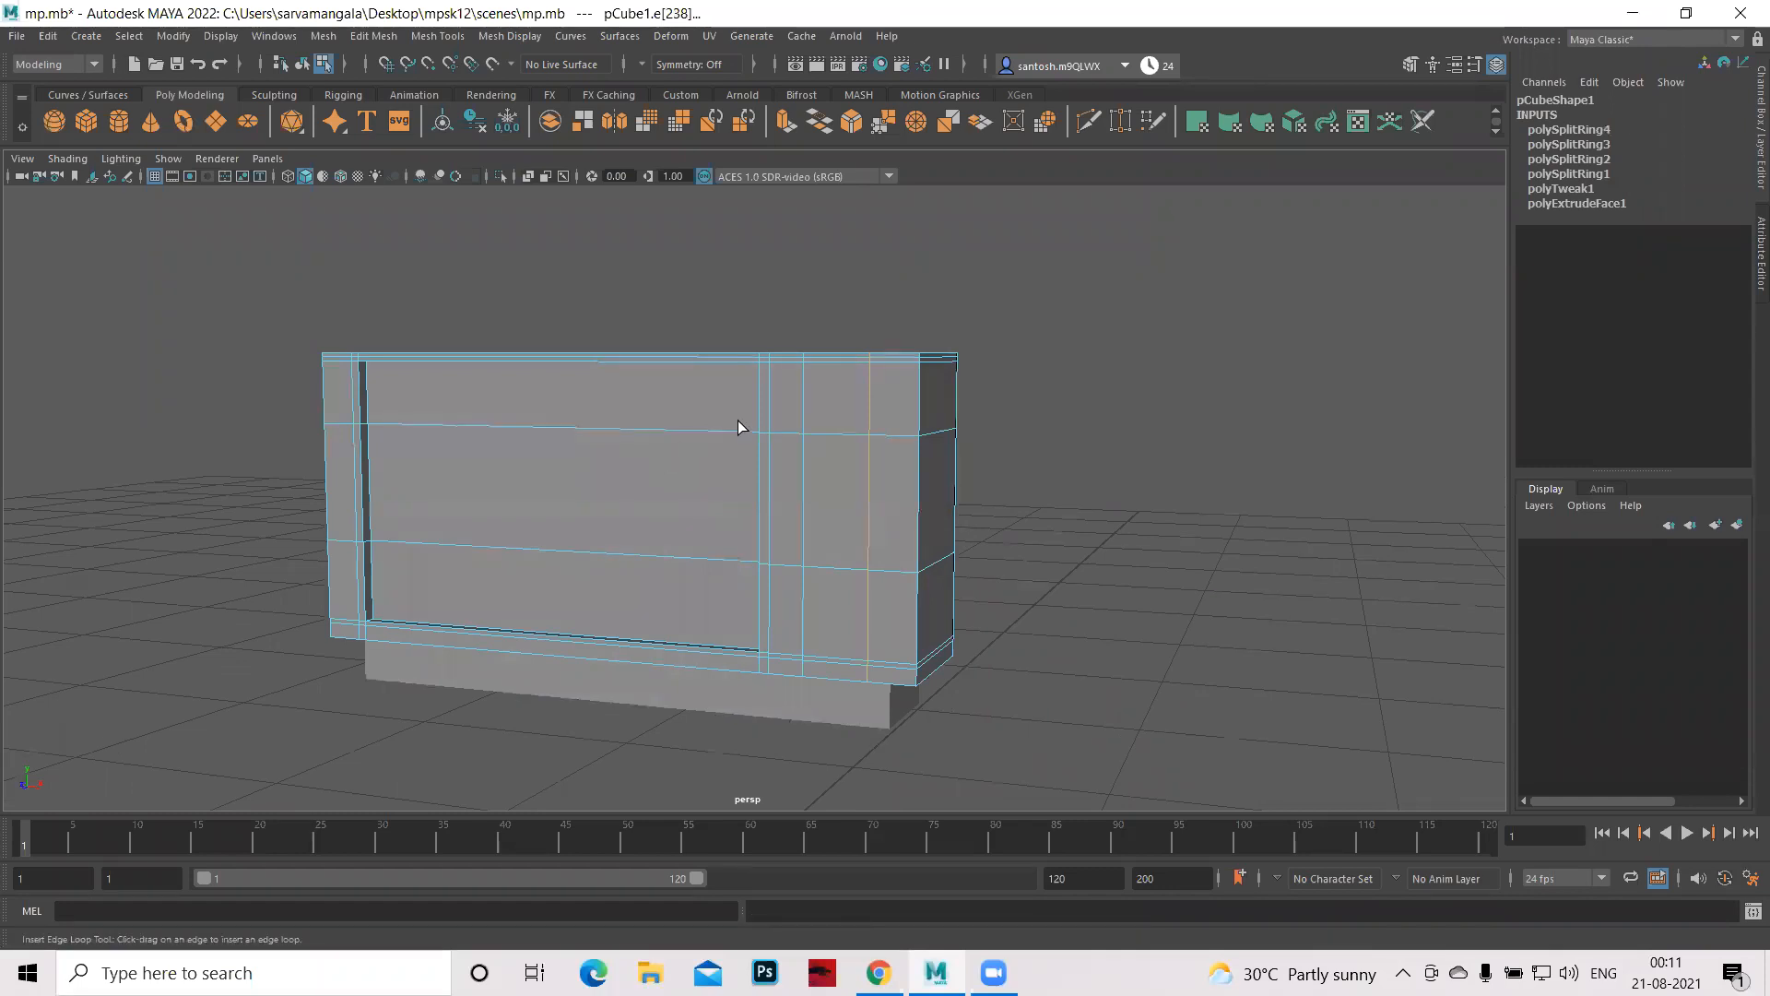
{"action": "key", "text": "q"}
{"action": "right_click", "coordinate": [739, 425]}
{"action": "left_click", "coordinate": [821, 396]}
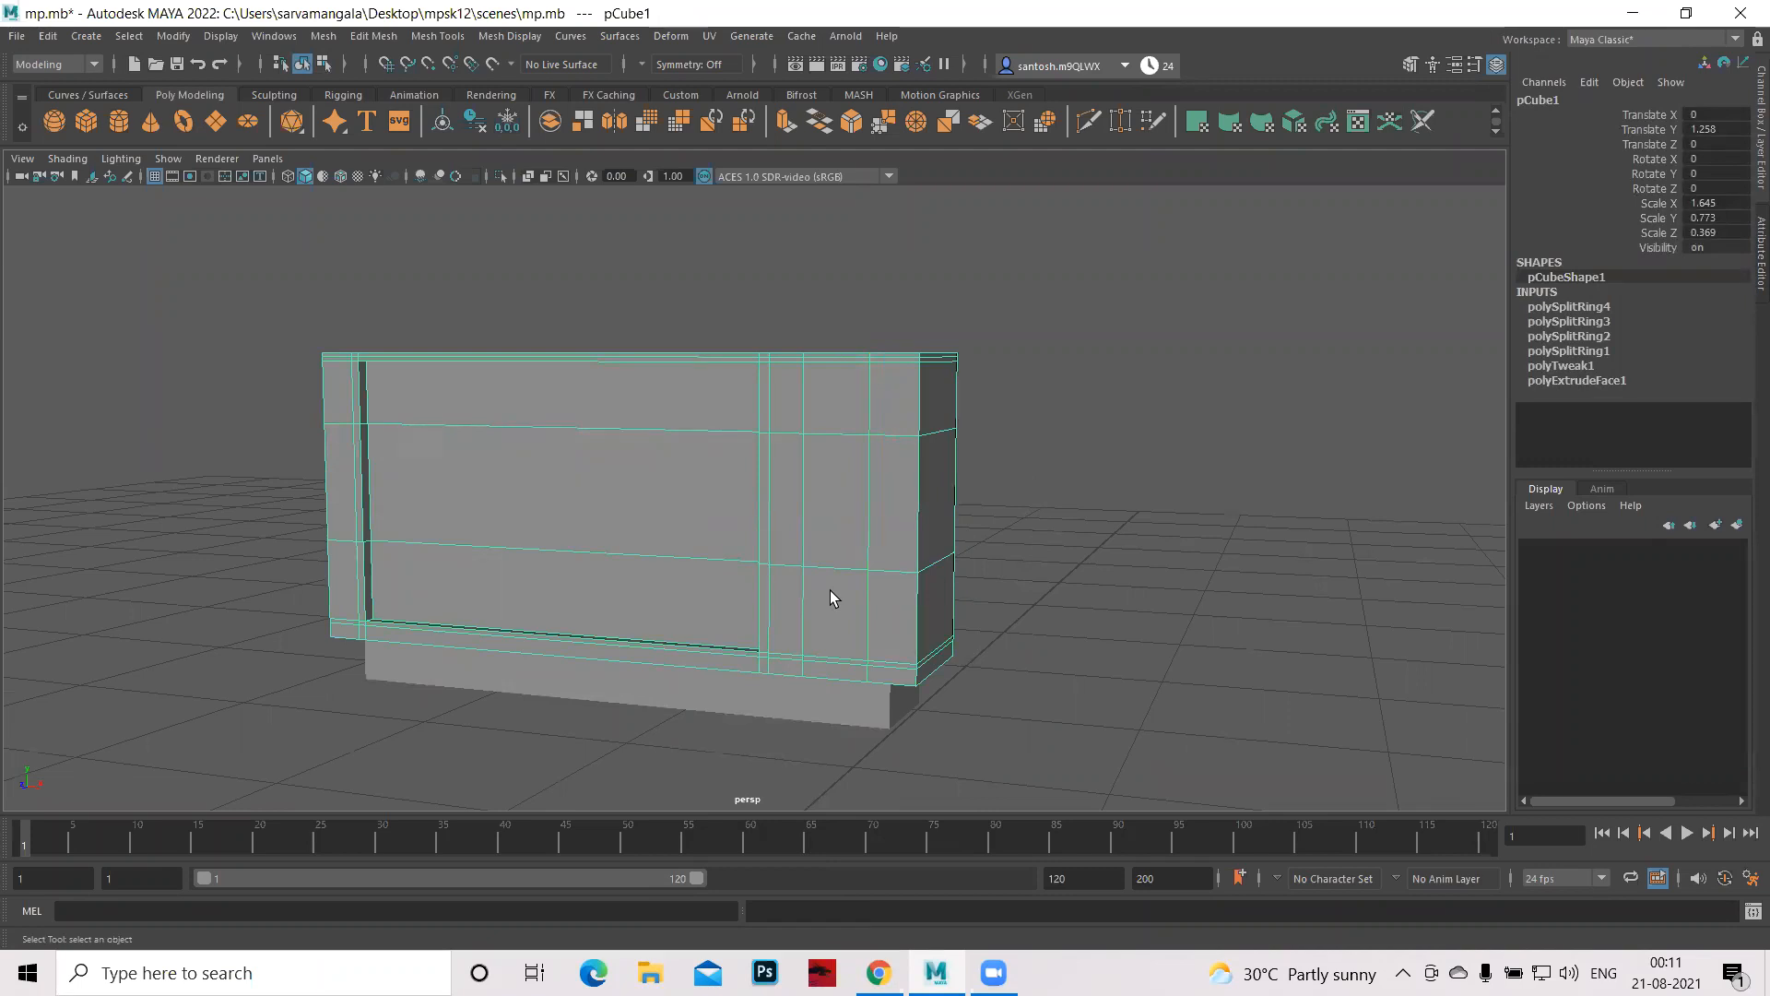
- Extrude the three lower front faces of the section right of the screen and push them slightly into the body
{"action": "right_click", "coordinate": [832, 489], "text": "shift"}
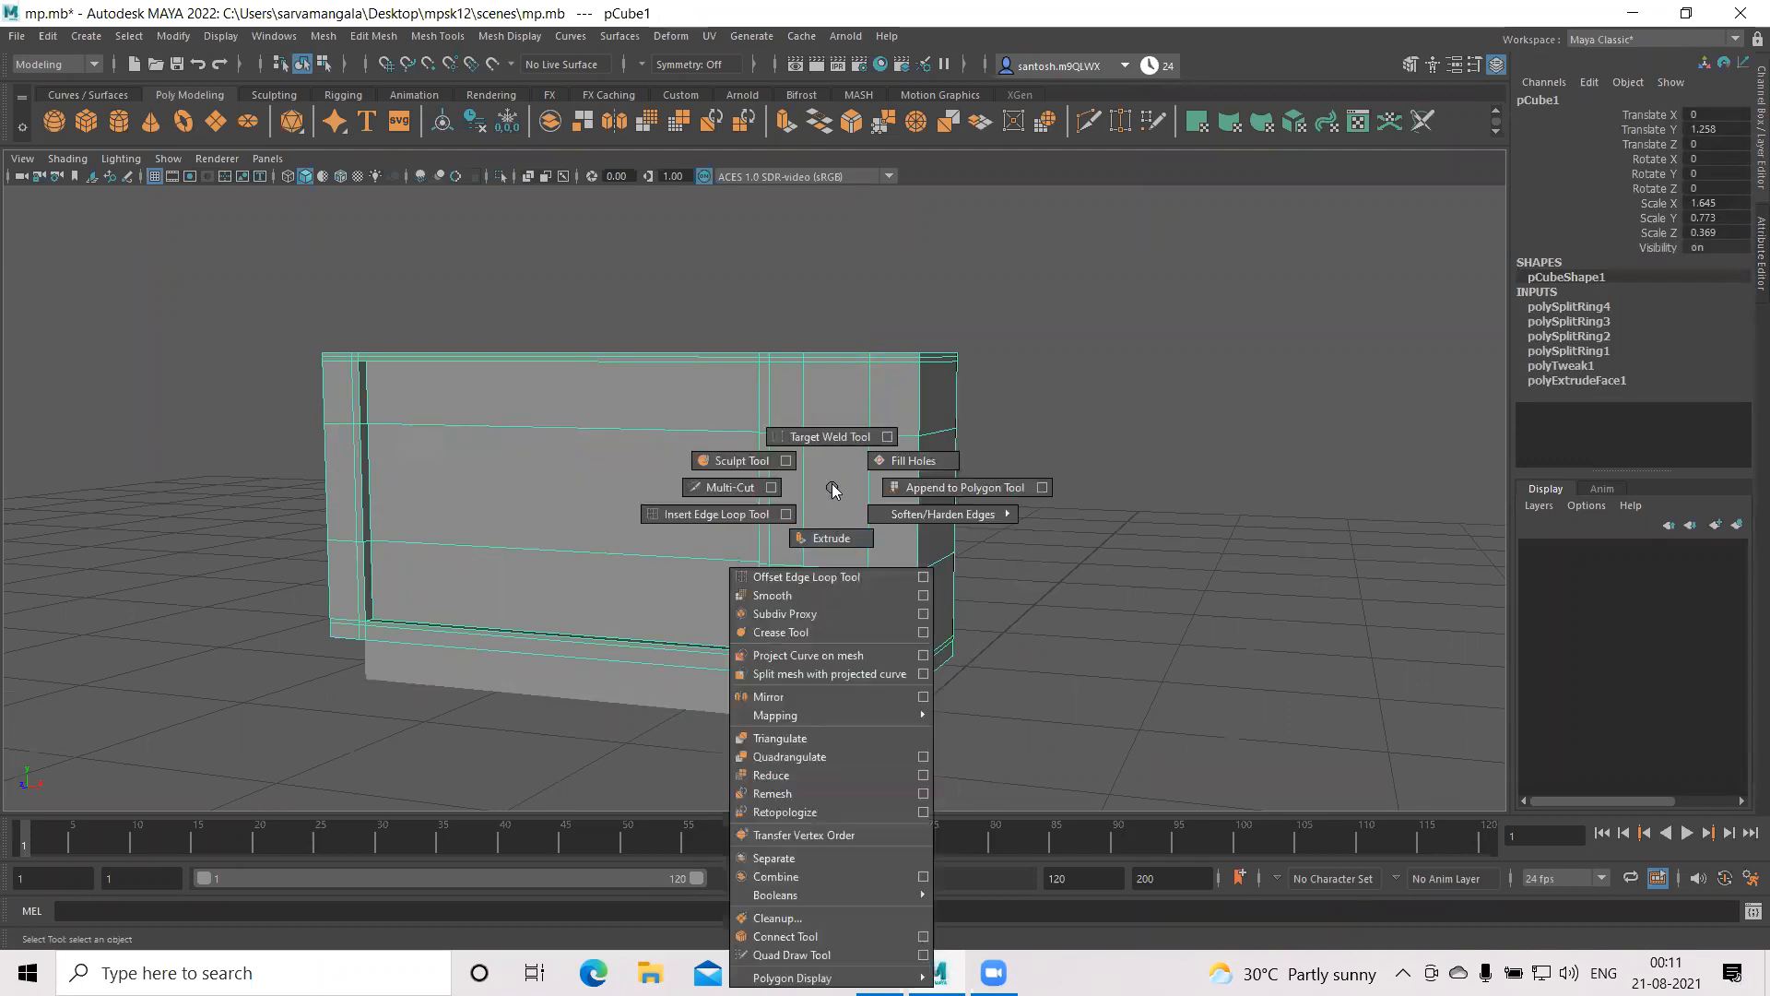
{"action": "right_click_drag", "start_coordinate": [787, 469], "coordinate": [796, 518]}
{"action": "left_click", "coordinate": [793, 611]}
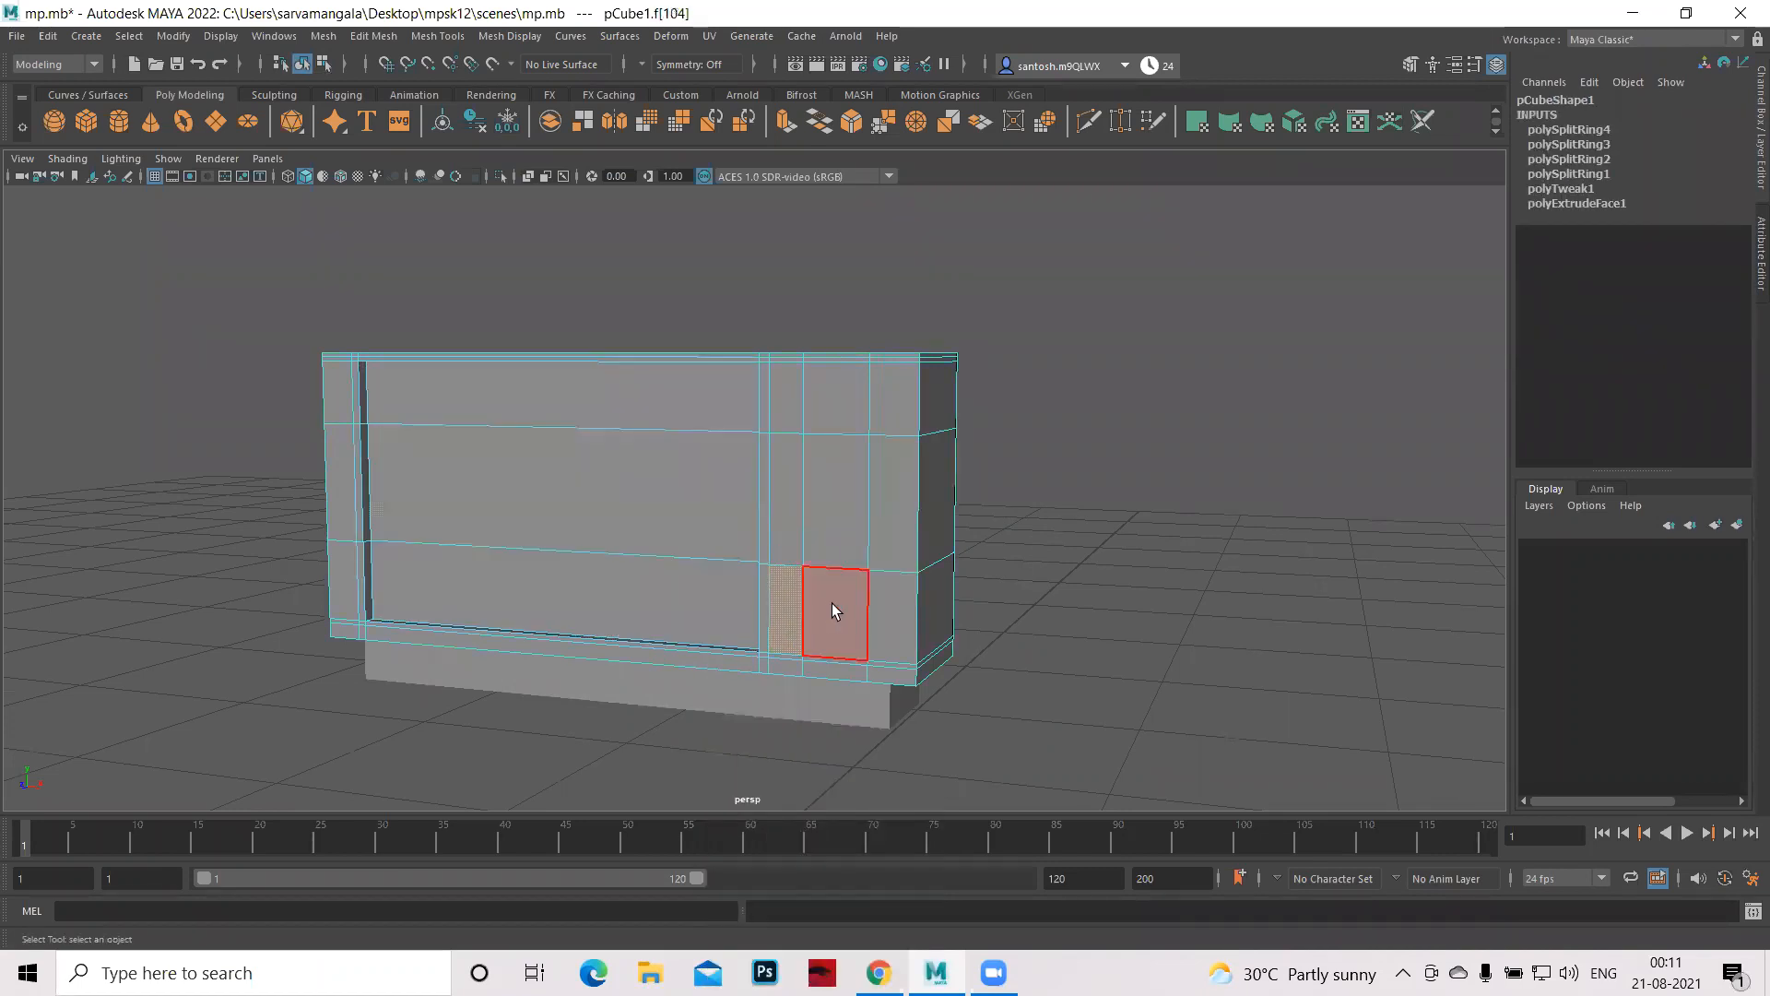
{"action": "left_click", "coordinate": [832, 603], "text": "shift"}
{"action": "left_click", "coordinate": [887, 616], "text": "shift"}
{"action": "left_click_drag", "start_coordinate": [1054, 627], "coordinate": [841, 591], "text": "alt"}
{"action": "right_click_drag", "start_coordinate": [841, 592], "coordinate": [833, 597], "text": "shift"}
{"action": "key", "text": "w"}
{"action": "left_click_drag", "start_coordinate": [828, 629], "coordinate": [838, 625]}
{"action": "left_click", "coordinate": [1057, 636]}
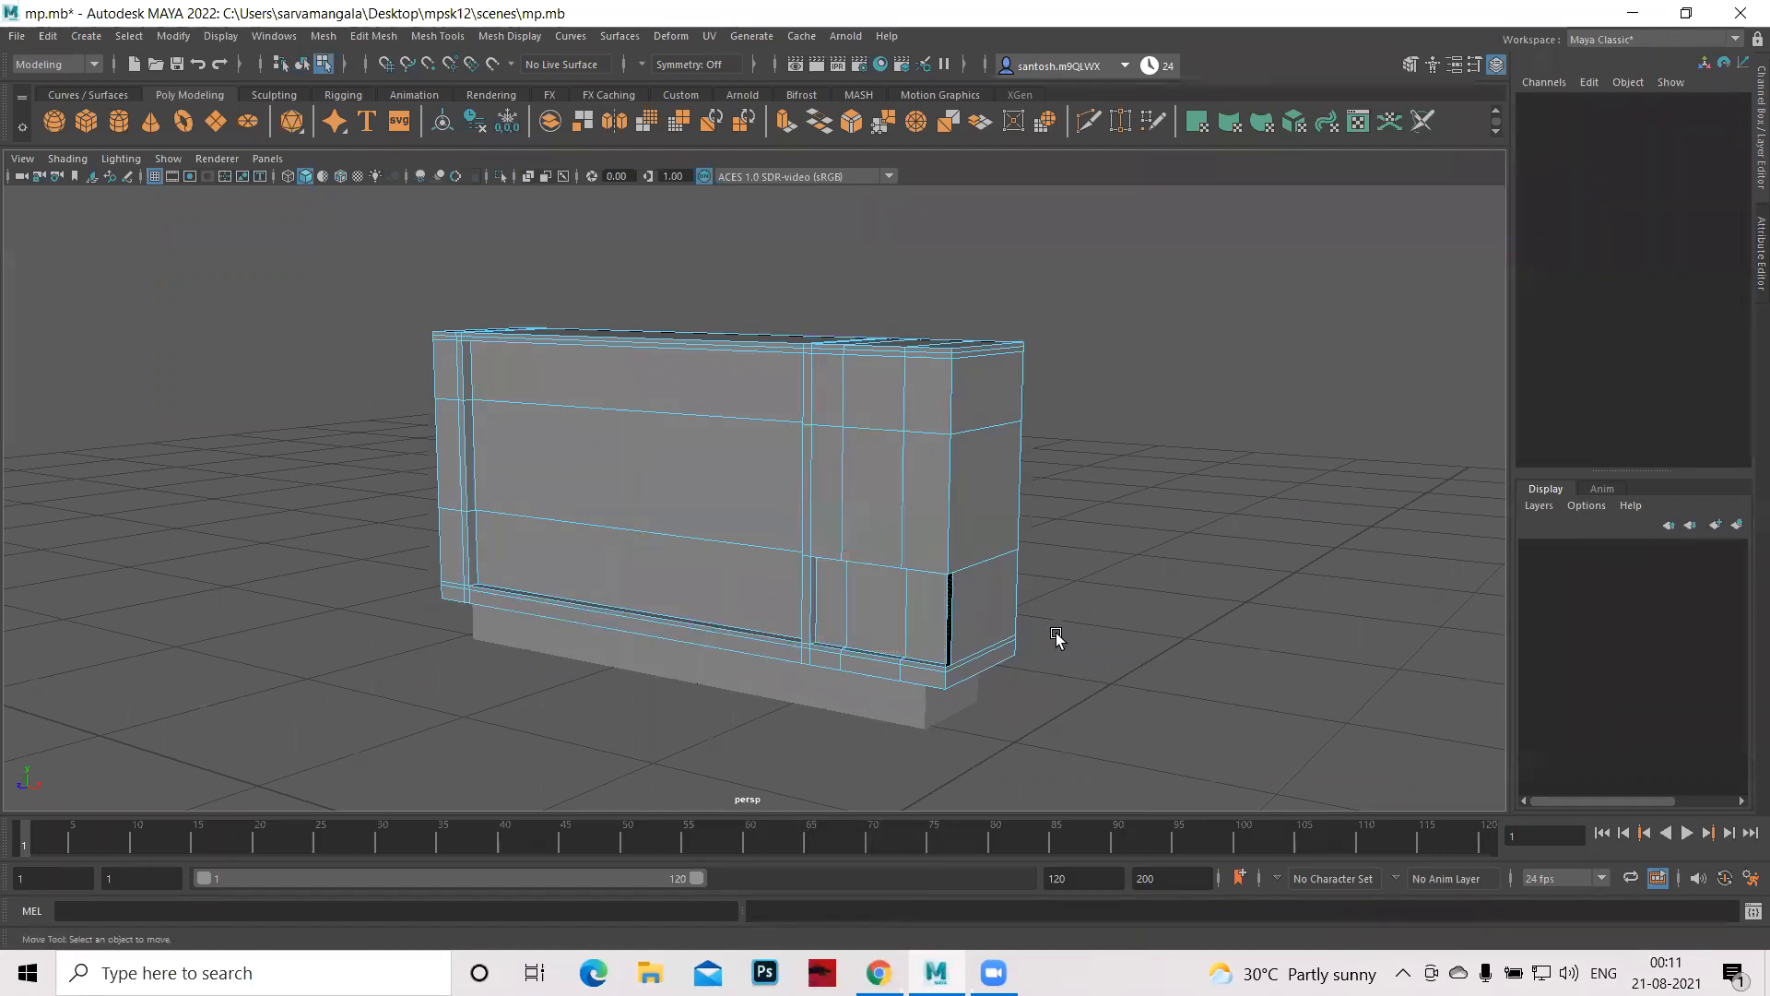
- Switch the body back to object mode, clear its construction history and save the scene again
{"action": "right_click", "coordinate": [746, 469]}
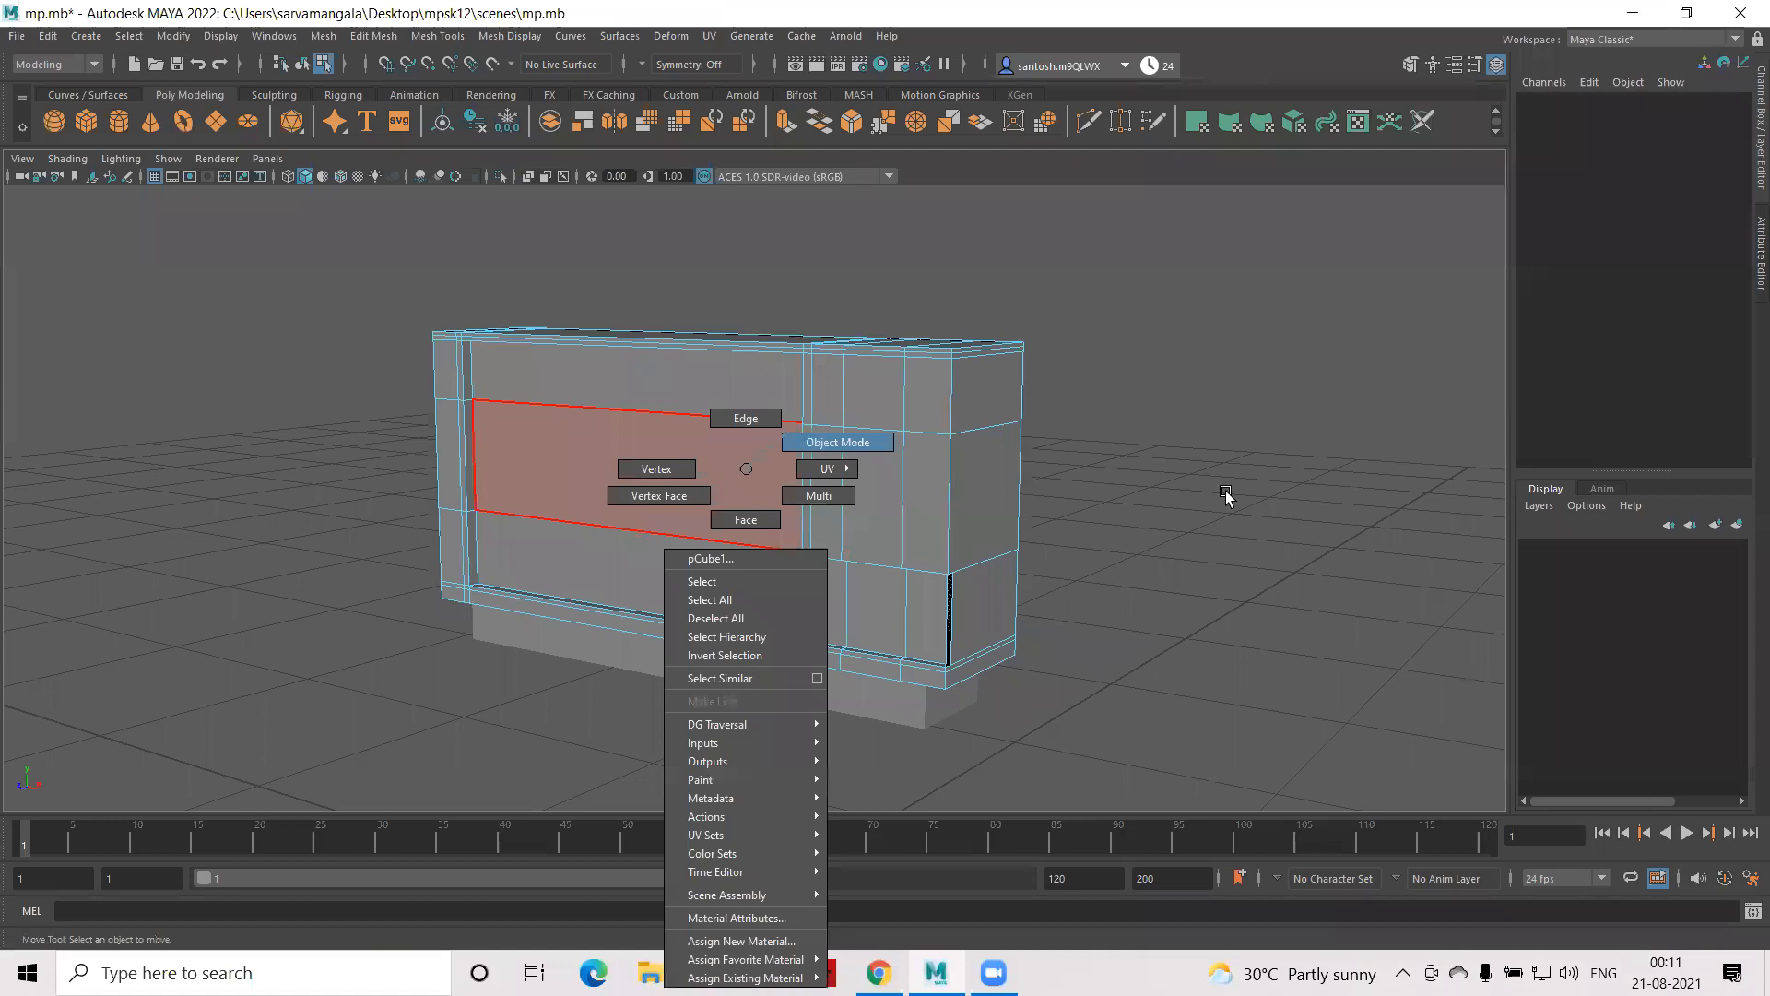
{"action": "left_click", "coordinate": [837, 442]}
{"action": "left_click", "coordinate": [842, 486]}
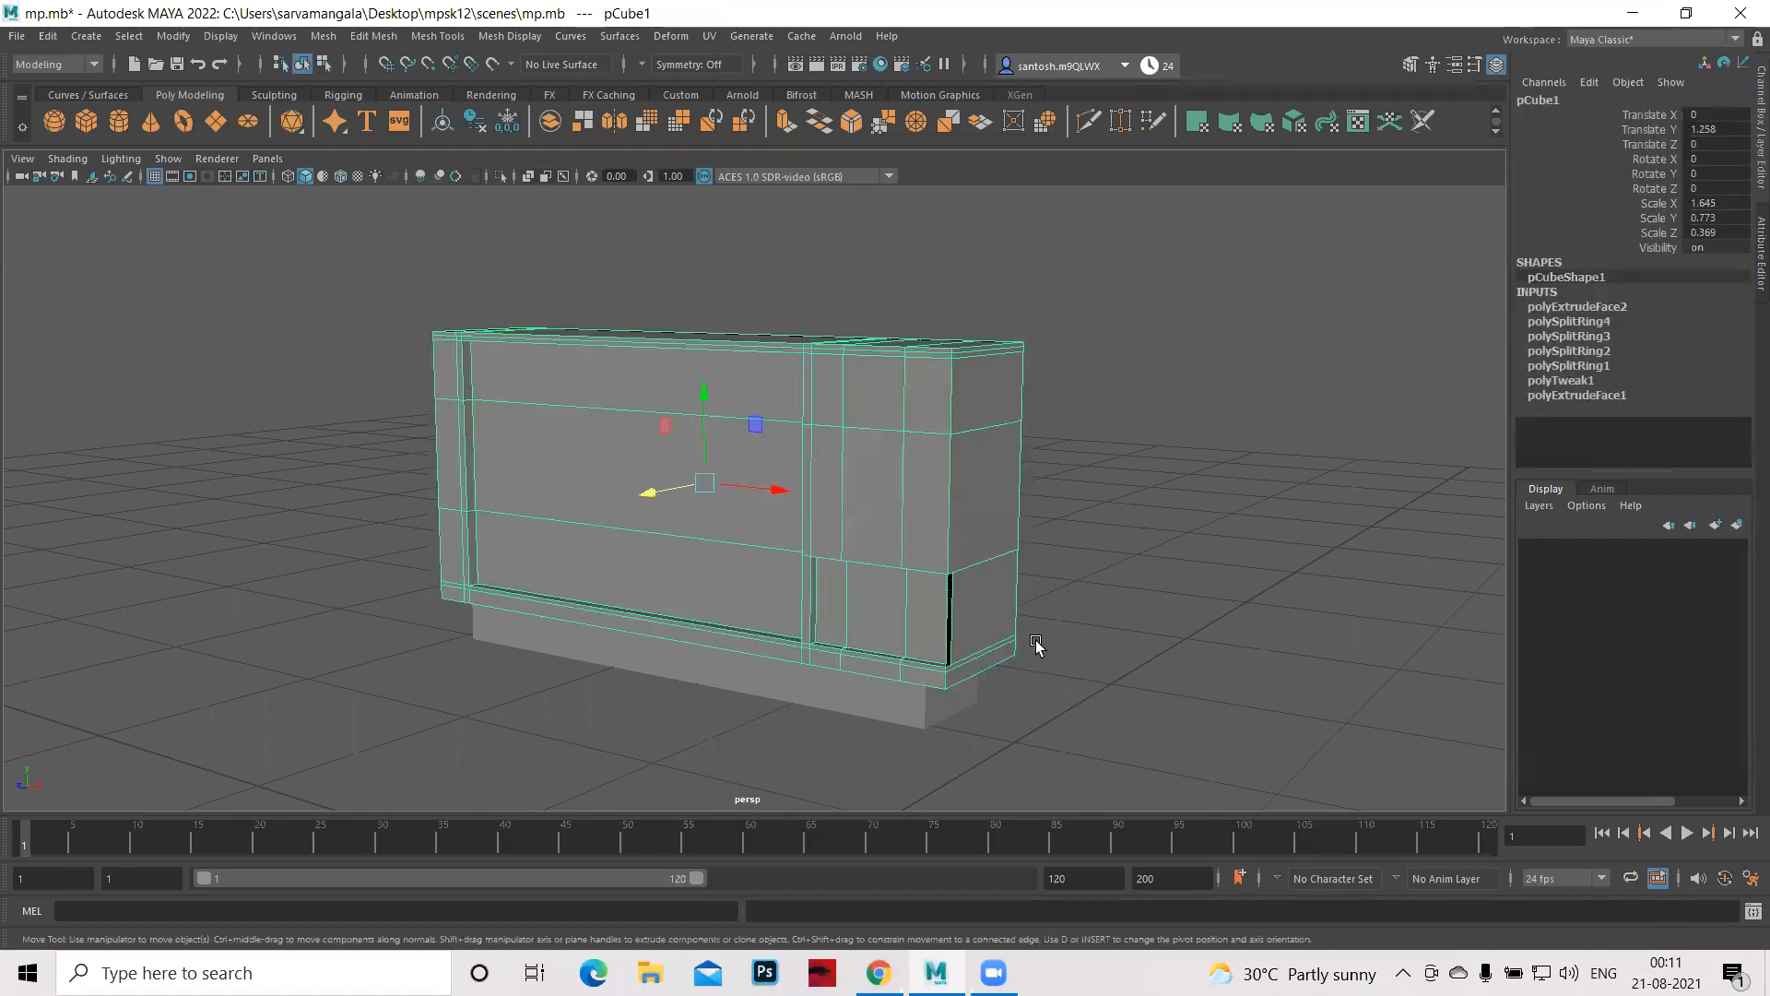
{"action": "mouse_move", "coordinate": [1043, 660]}
{"action": "left_mouse_down", "text": "alt"}
{"action": "mouse_move", "coordinate": [1067, 655]}
{"action": "mouse_move", "coordinate": [1019, 656]}
{"action": "mouse_move", "coordinate": [1035, 645]}
{"action": "left_mouse_up", "text": "alt"}
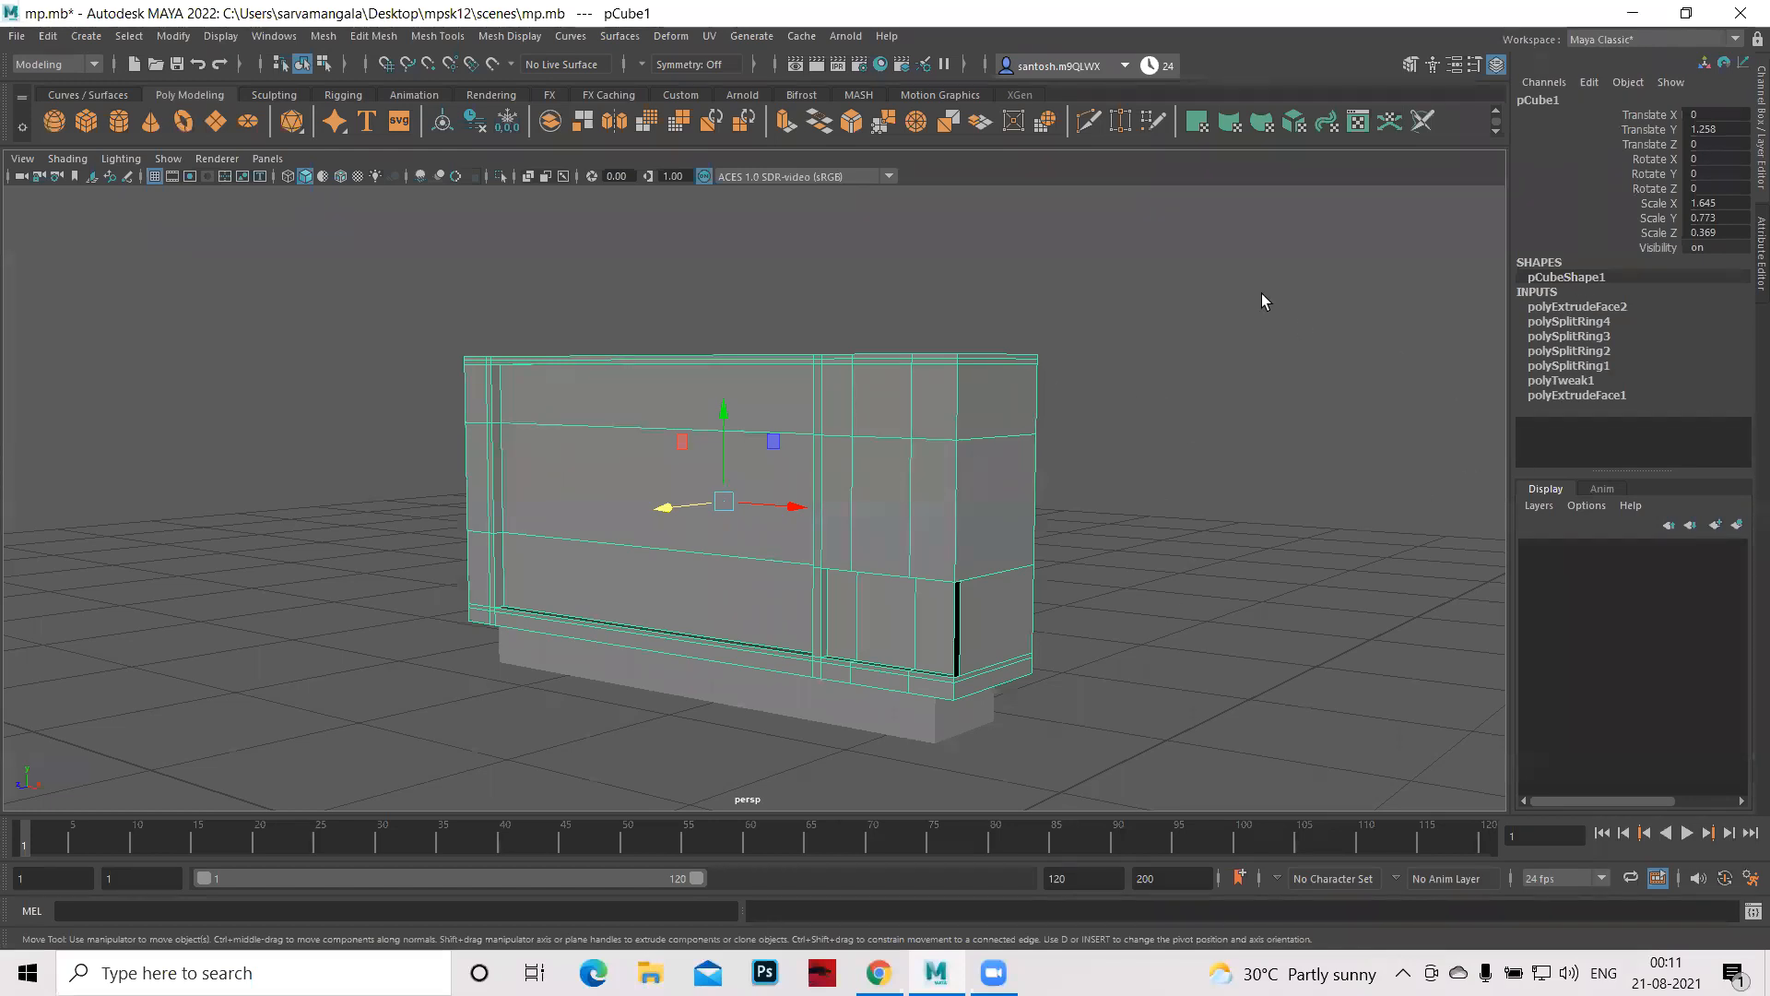
{"action": "key", "text": "alt+shift+d"}
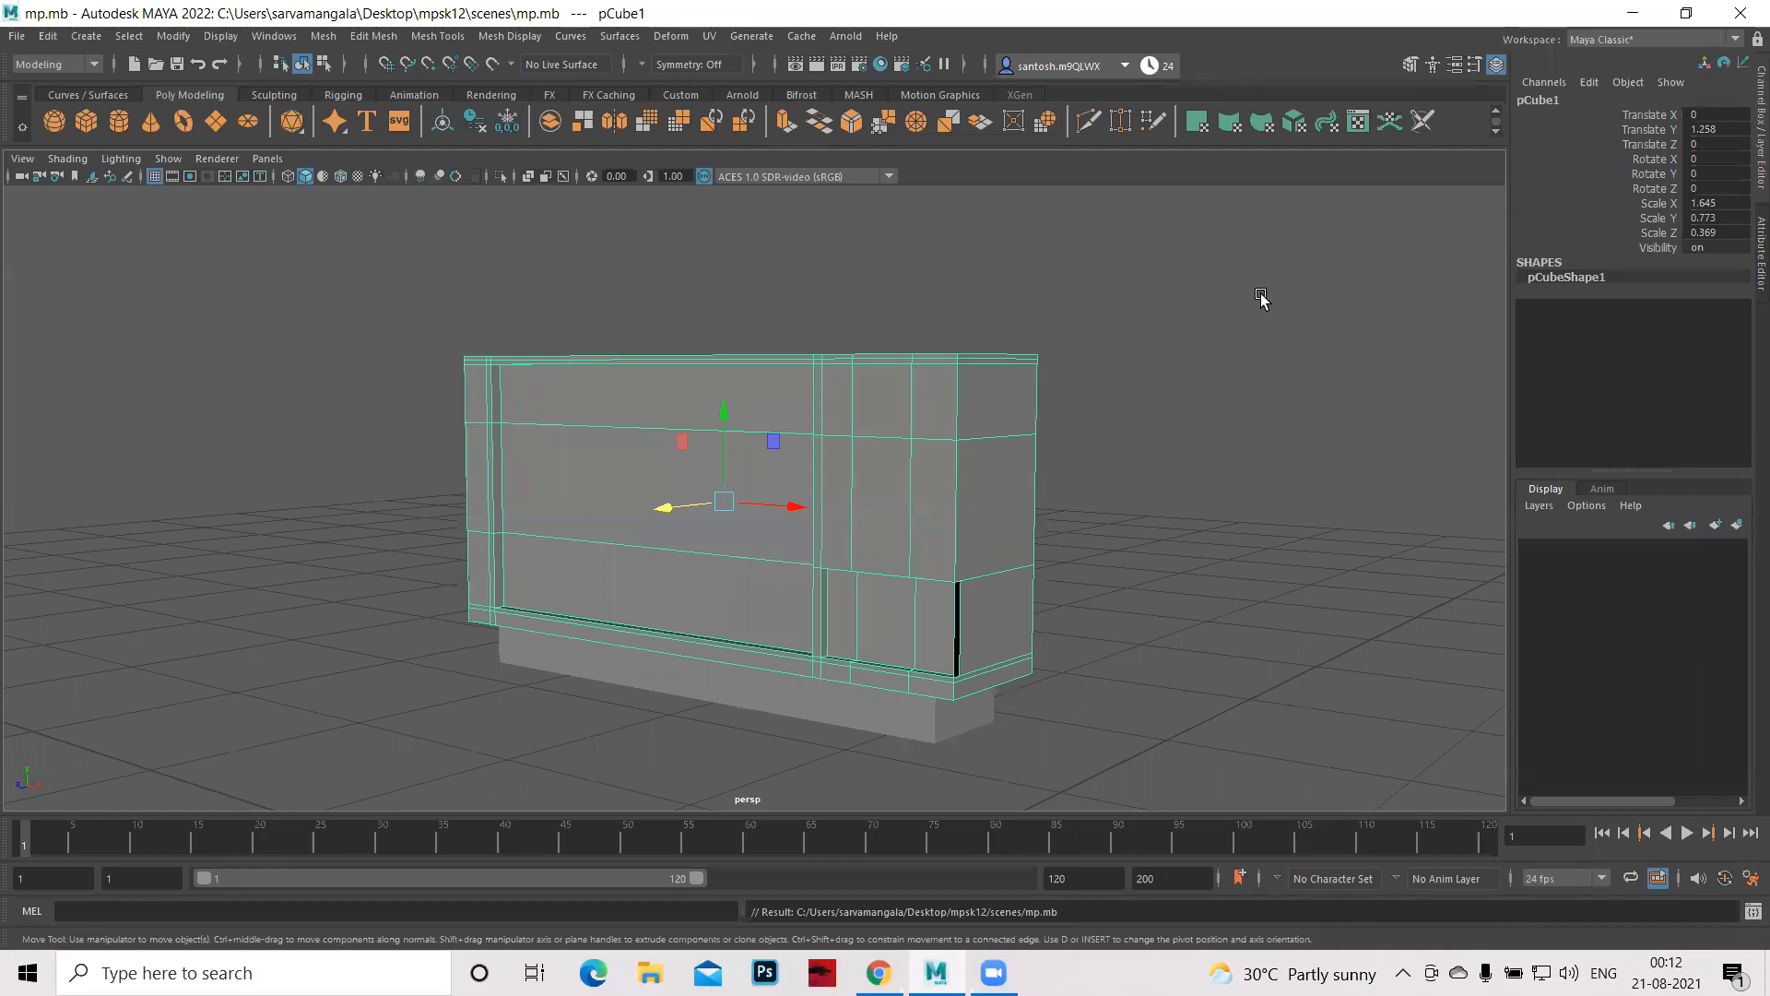
- Create a polygon cylinder and move it in the side view in front of the television, to about Y 1.086 and Z 2.077
{"action": "left_click", "coordinate": [118, 120]}
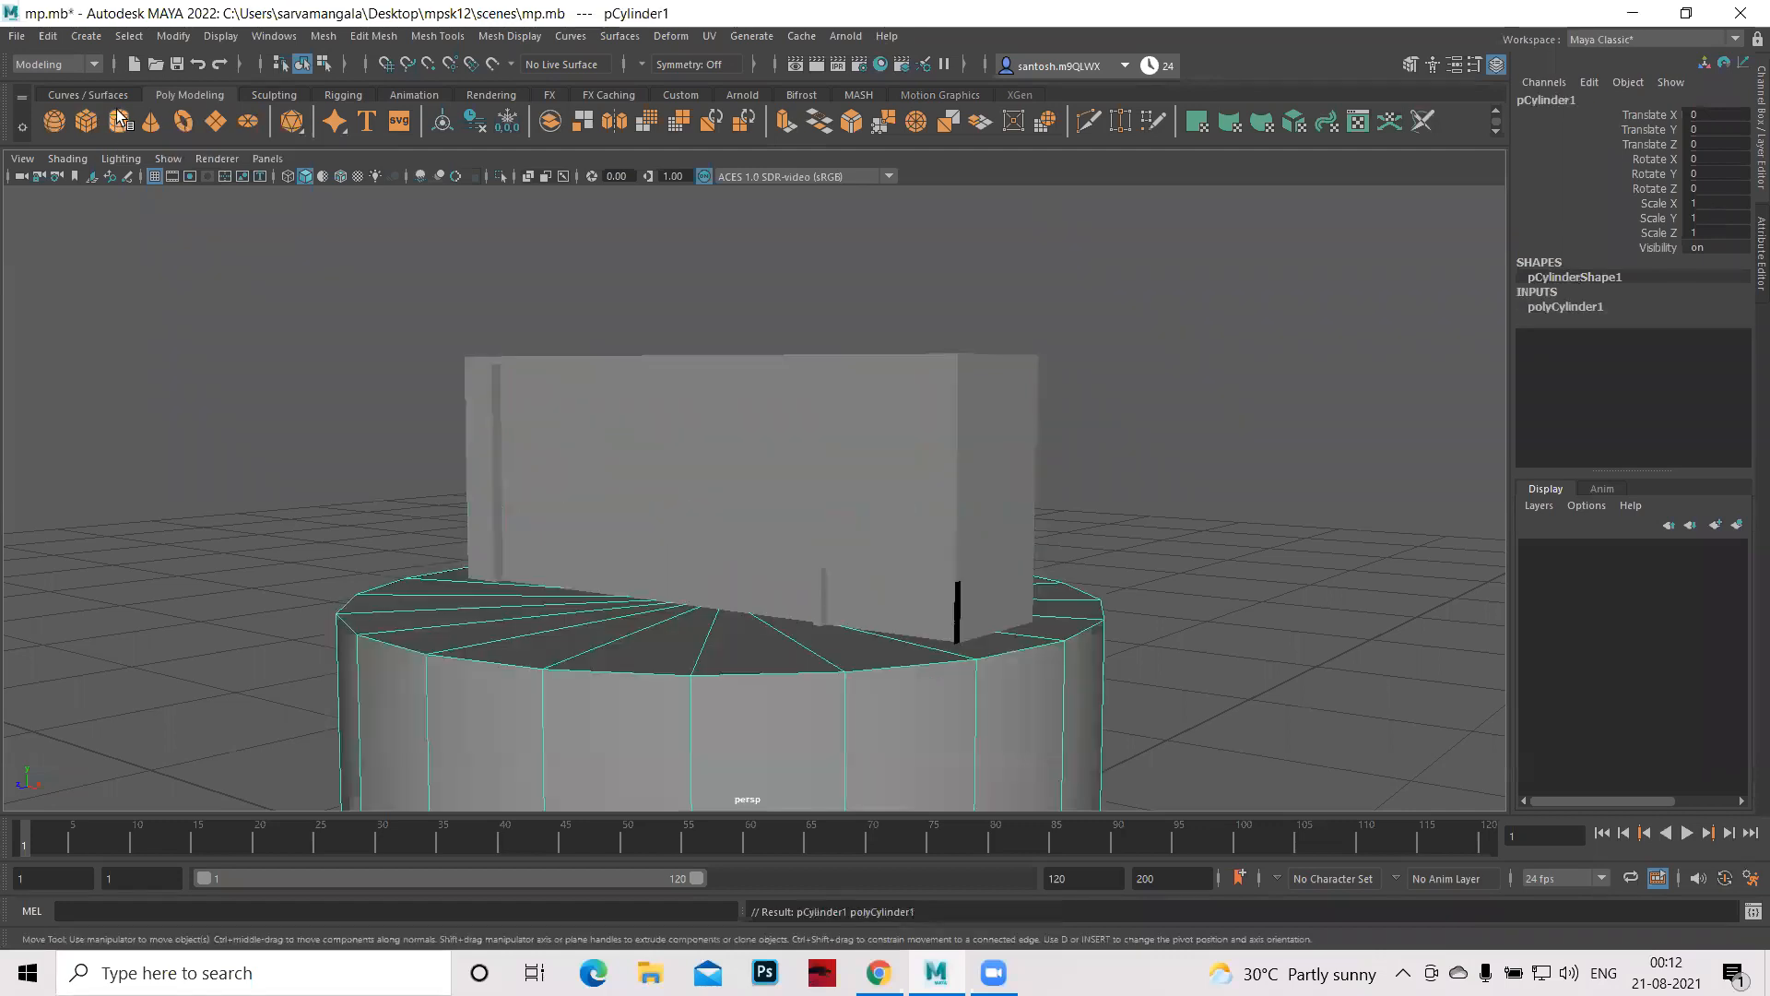
{"action": "right_click_drag", "start_coordinate": [1406, 593], "coordinate": [905, 448], "text": "alt"}
{"action": "key", "text": "r"}
{"action": "key", "text": "space"}
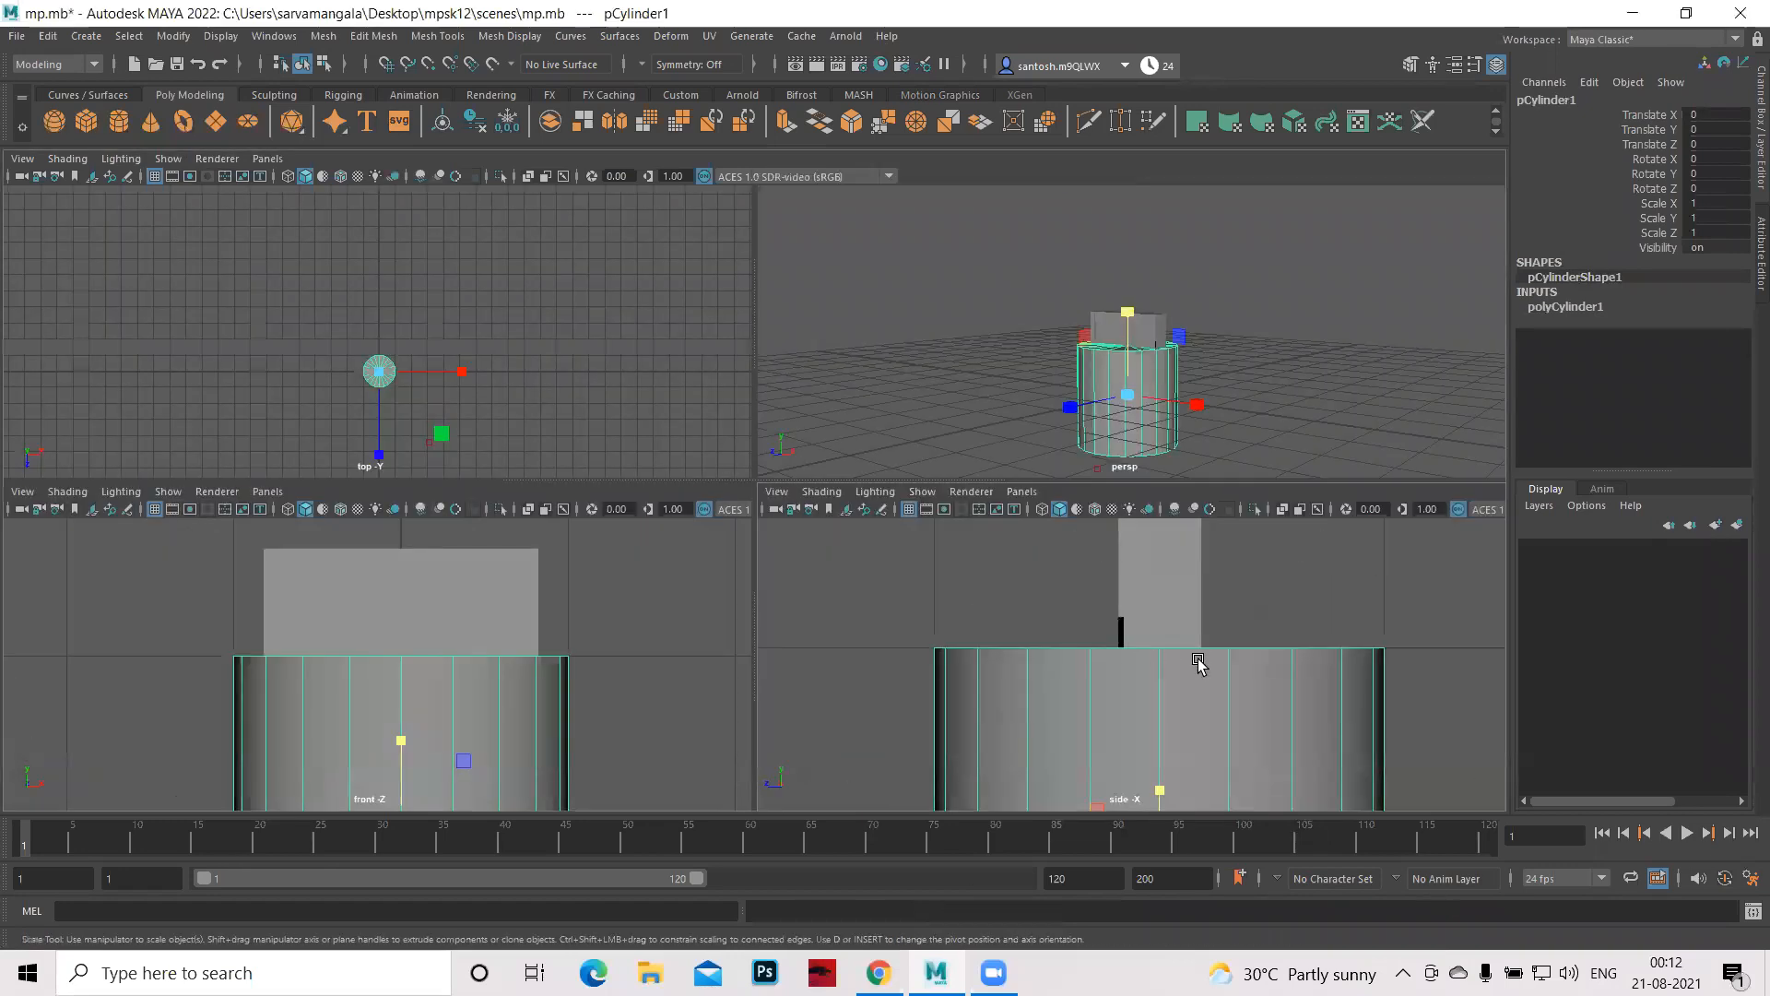
{"action": "key", "text": "space"}
{"action": "scroll", "coordinate": [1207, 656], "scroll_direction": "down", "scroll_amount": 8}
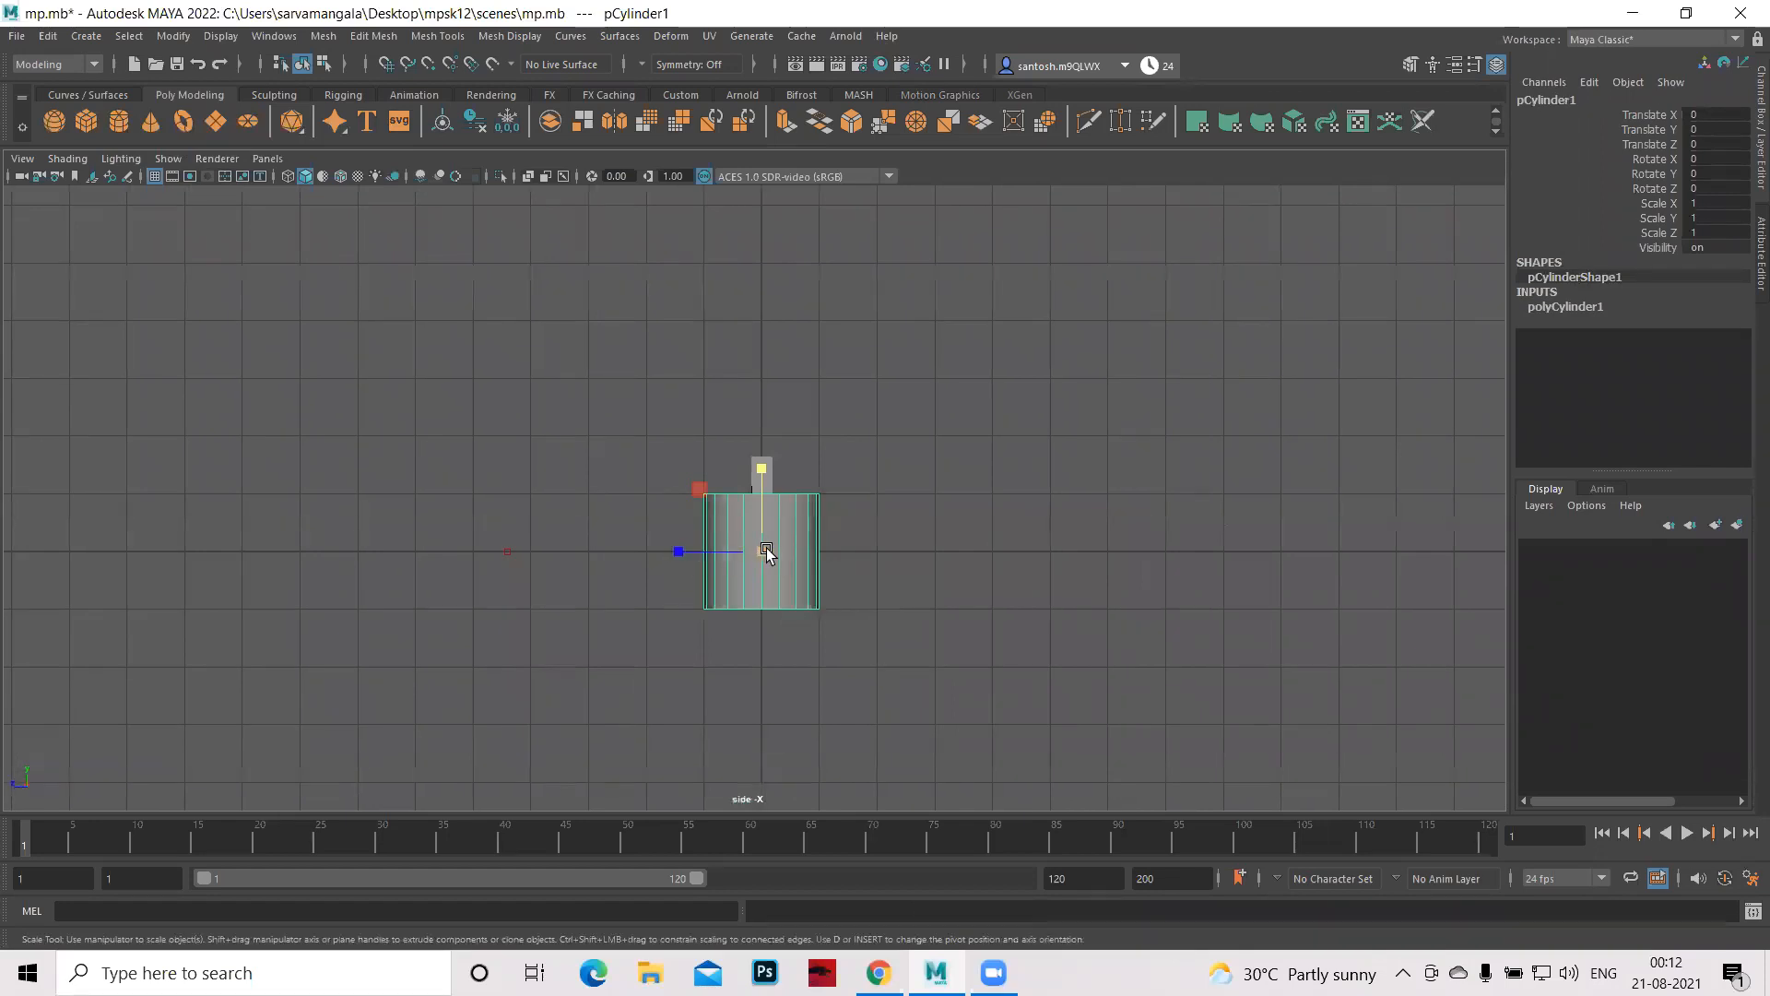
{"action": "key", "text": "w"}
{"action": "left_click_drag", "start_coordinate": [668, 552], "coordinate": [546, 551]}
{"action": "left_click_drag", "start_coordinate": [644, 464], "coordinate": [631, 407]}
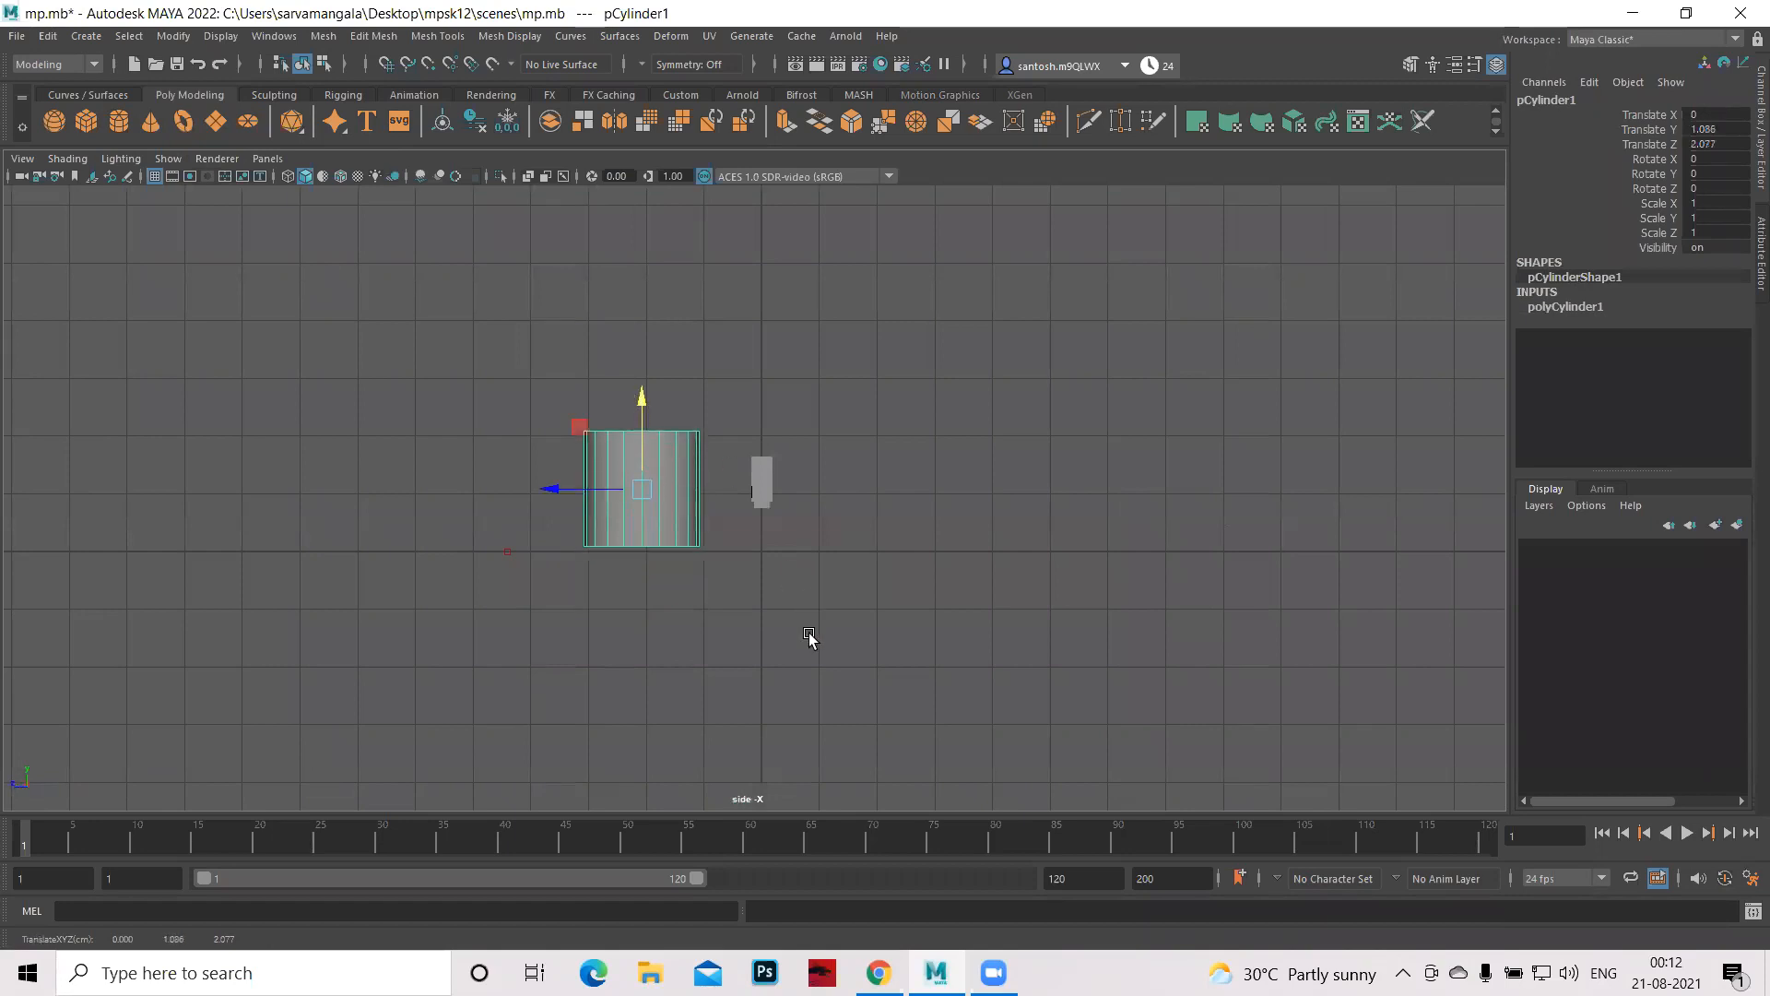
{"action": "right_click_drag", "start_coordinate": [598, 580], "coordinate": [1336, 743], "text": "alt"}
{"action": "middle_click_drag", "start_coordinate": [777, 576], "coordinate": [949, 638], "text": "alt"}
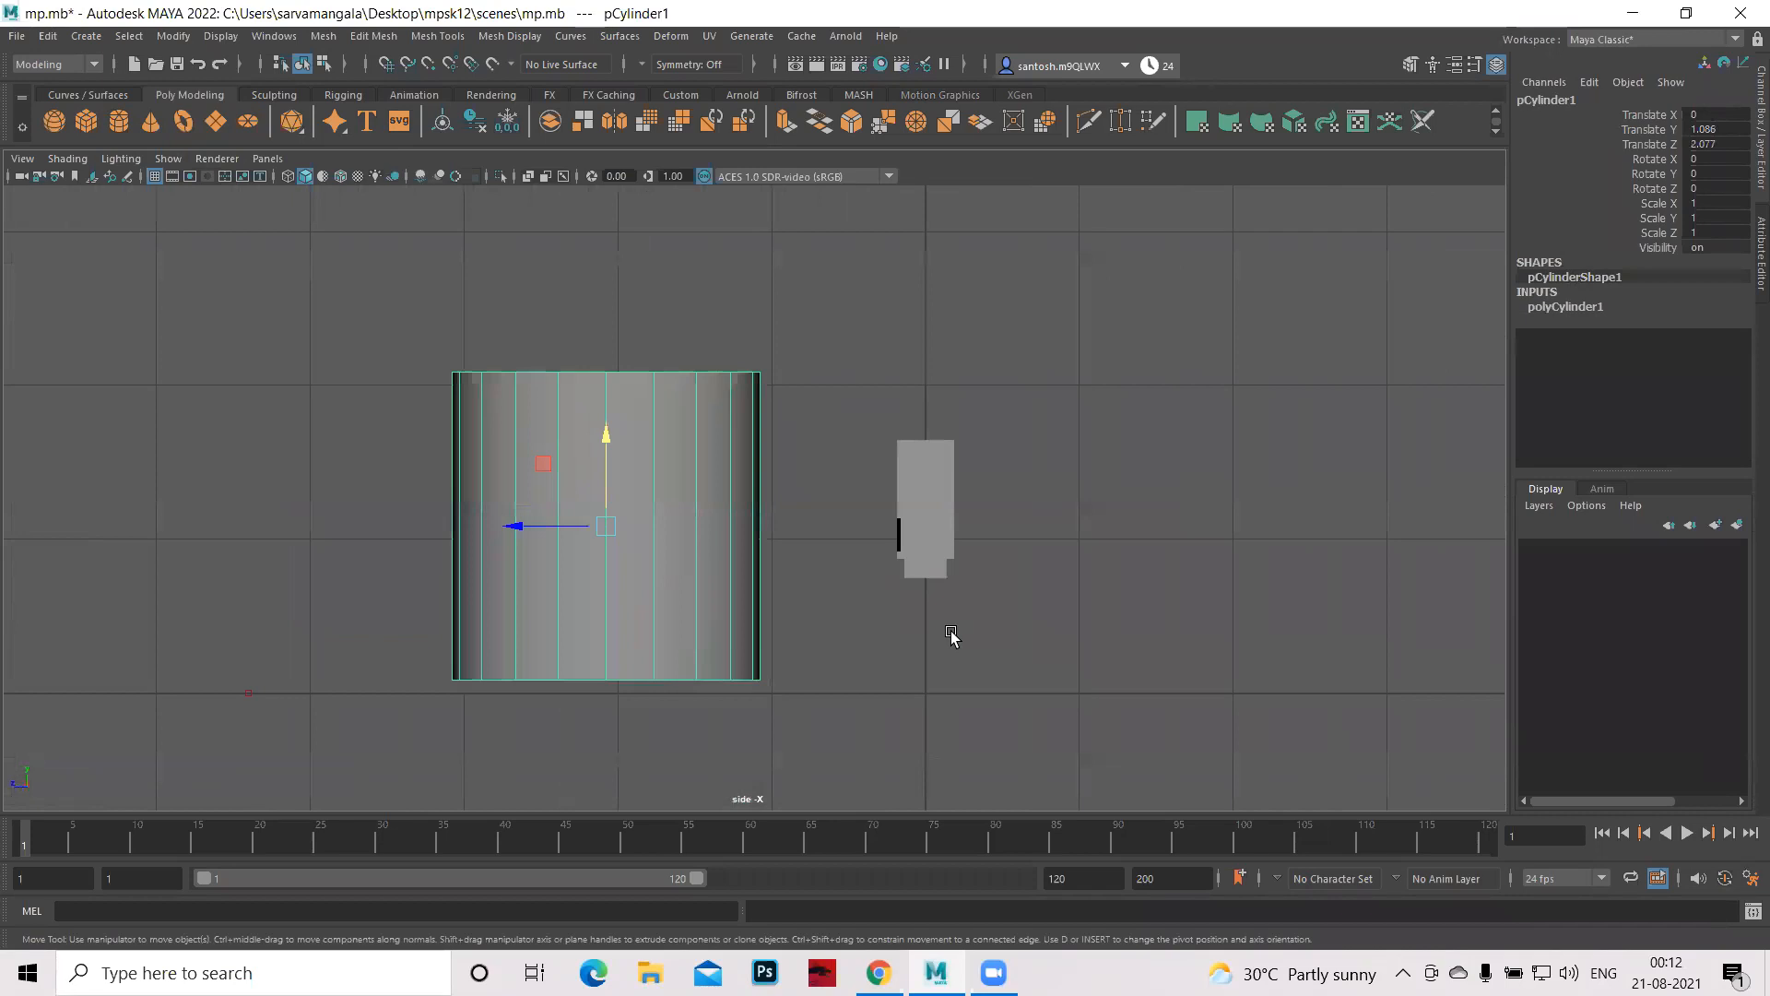
- Scale the cylinder down uniformly to about 0.06 so it approaches the size of a control knob
{"action": "key", "text": "r"}
{"action": "left_click_drag", "start_coordinate": [604, 526], "coordinate": [421, 559]}
{"action": "right_click_drag", "start_coordinate": [379, 544], "coordinate": [784, 776], "text": "alt"}
{"action": "right_click_drag", "start_coordinate": [463, 621], "coordinate": [705, 737], "text": "alt"}
{"action": "middle_click_drag", "start_coordinate": [730, 646], "coordinate": [862, 561], "text": "alt"}
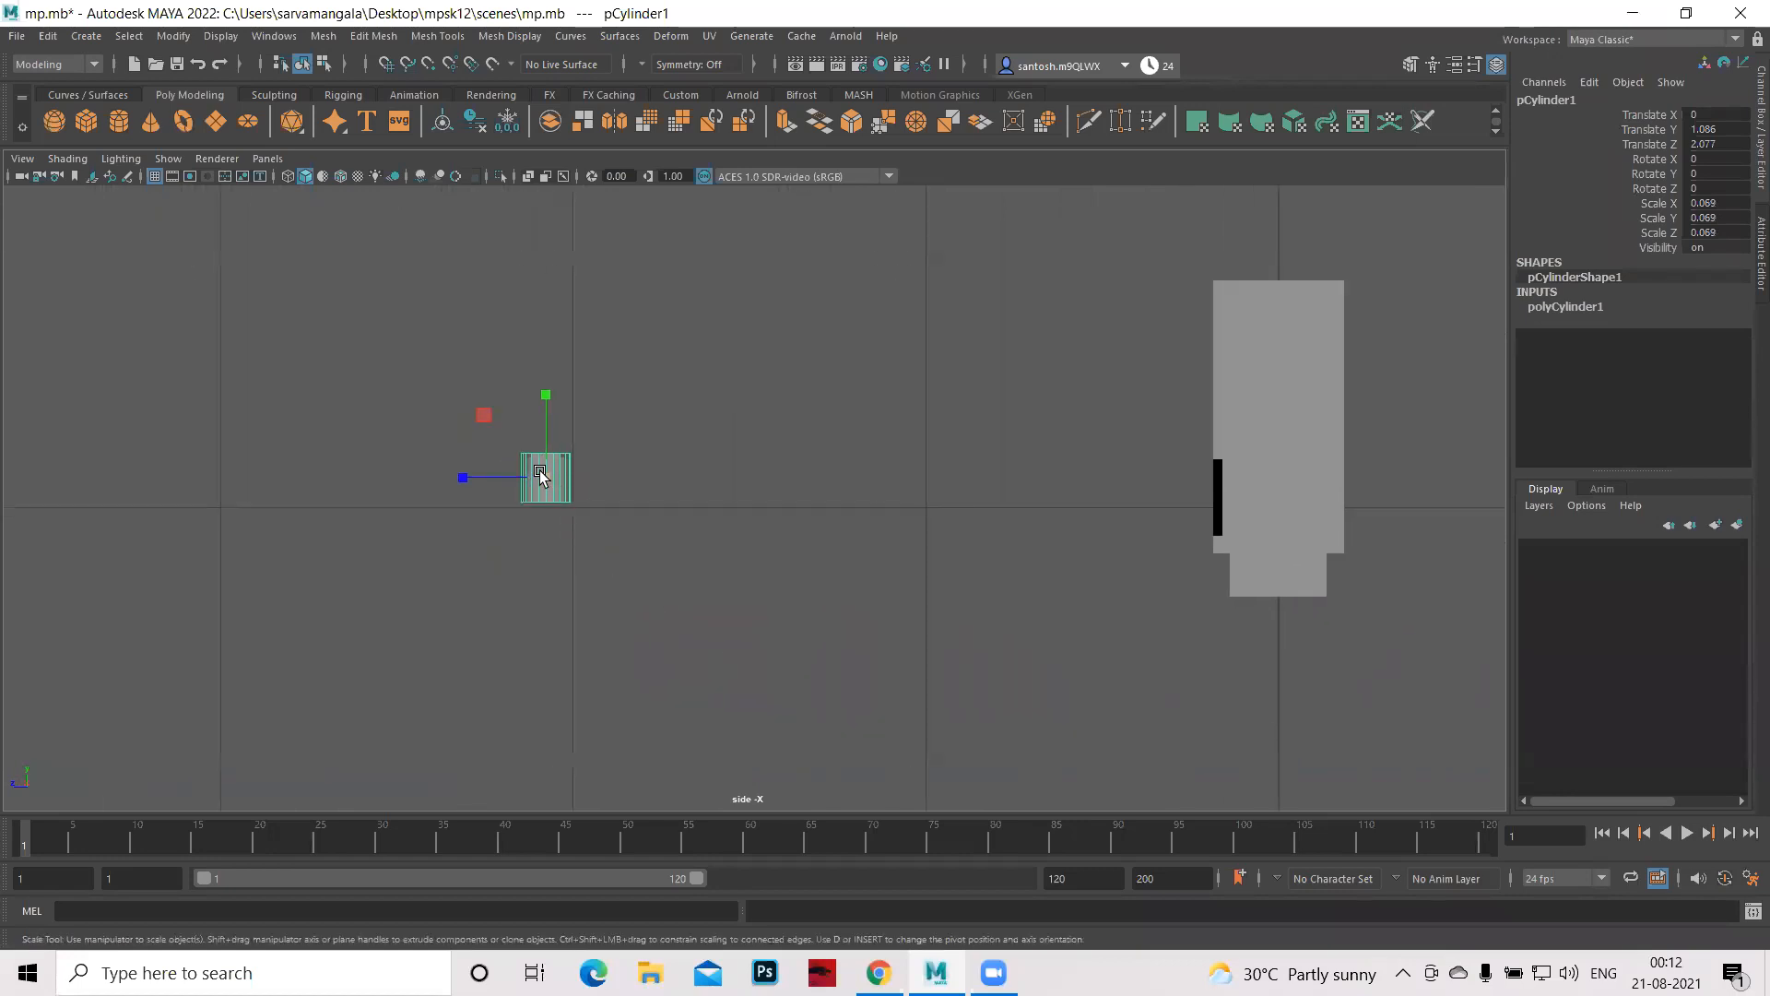
{"action": "left_click_drag", "start_coordinate": [549, 479], "coordinate": [666, 716]}
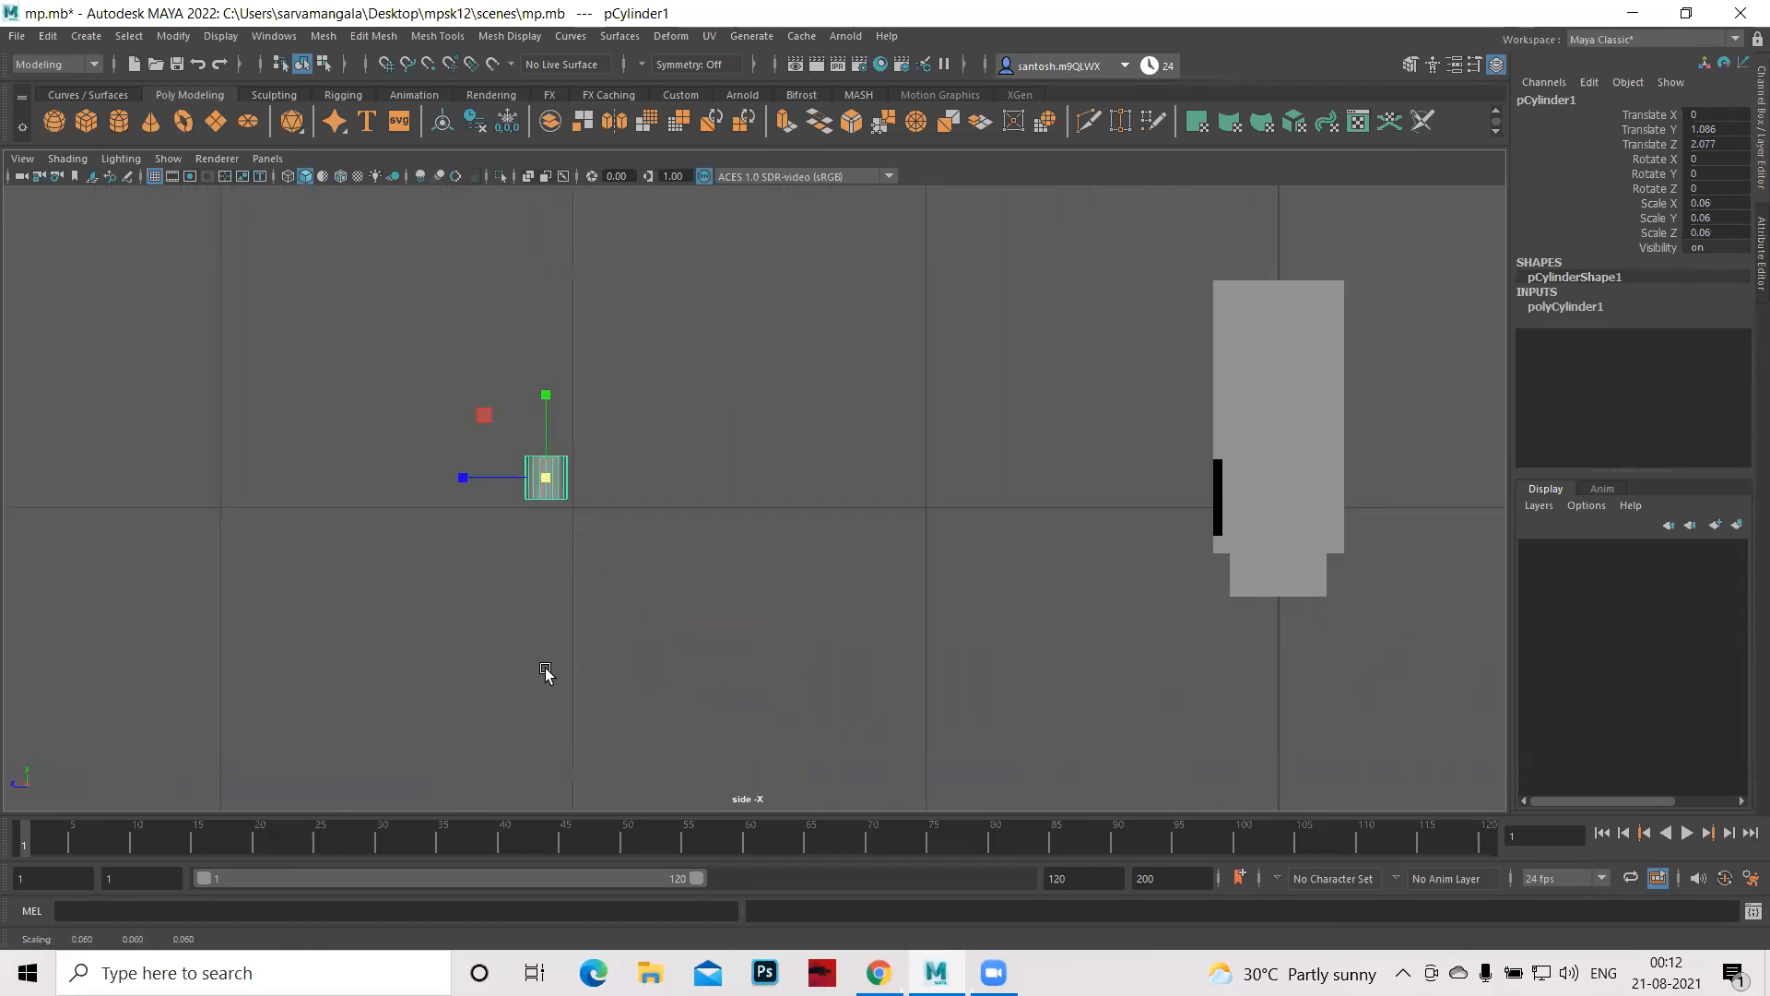
{"action": "right_click_drag", "start_coordinate": [545, 673], "coordinate": [771, 738], "text": "alt"}
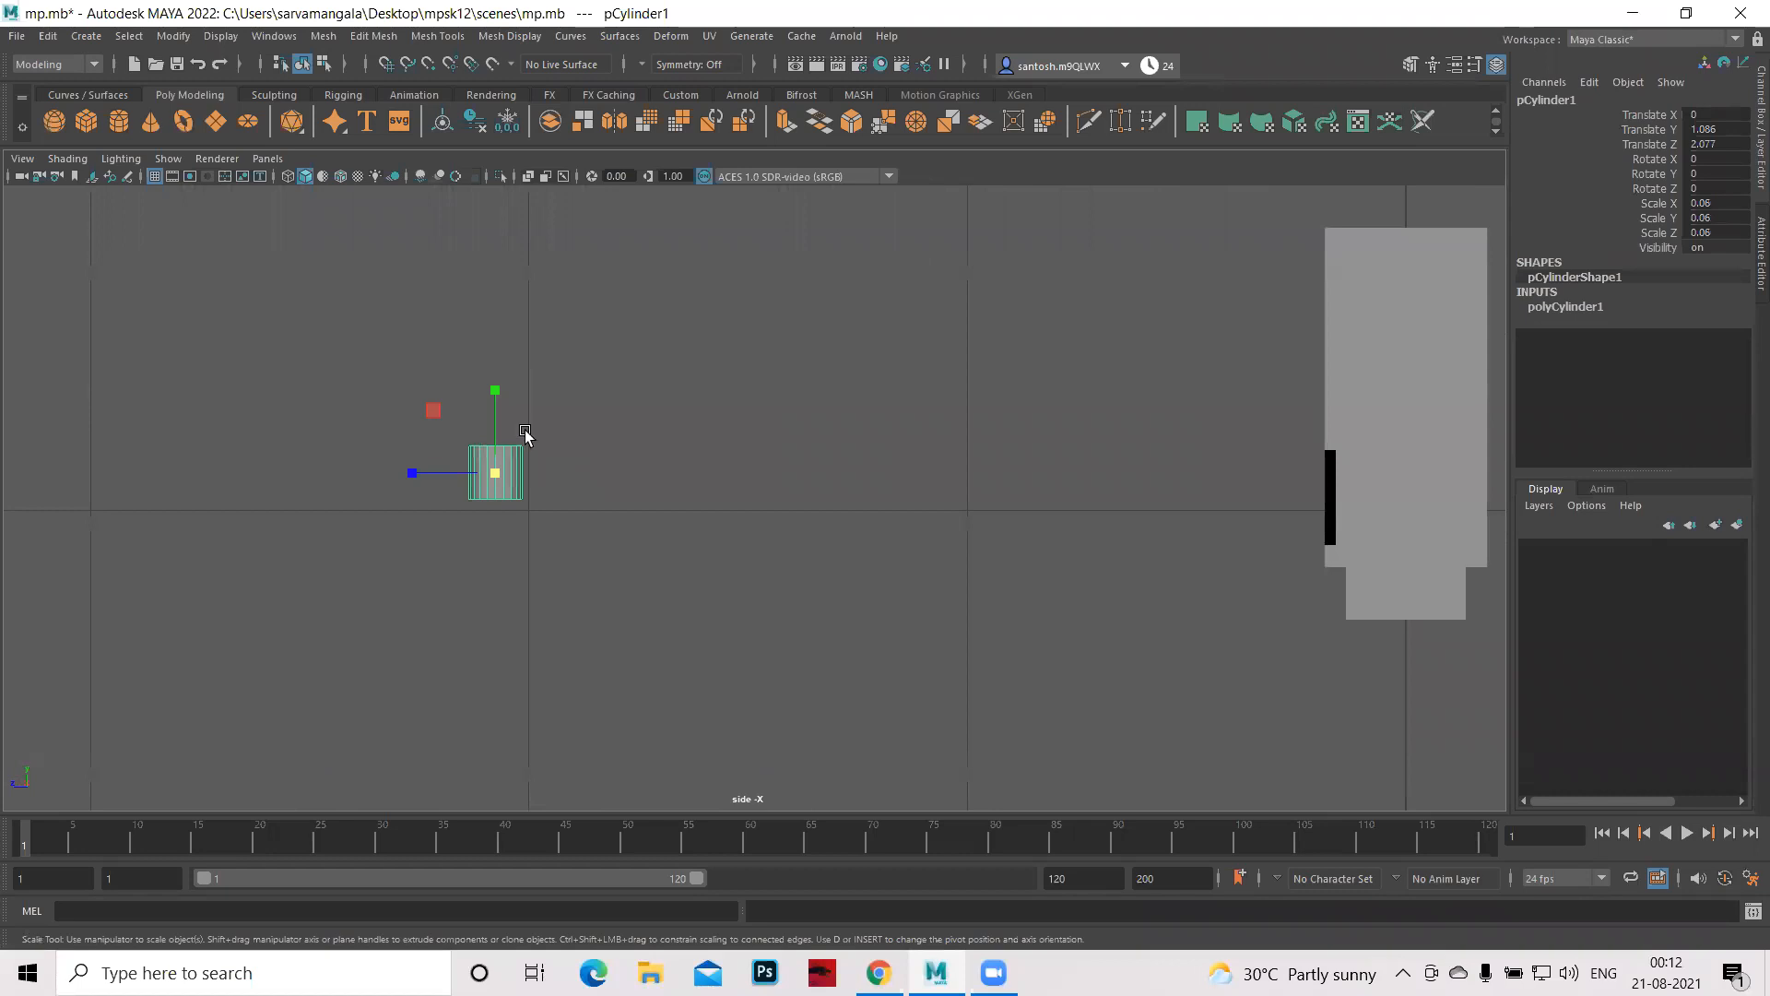
- Rotate the cylinder to exactly 90 degrees around X so its flat end faces the television
{"action": "key", "text": "e"}
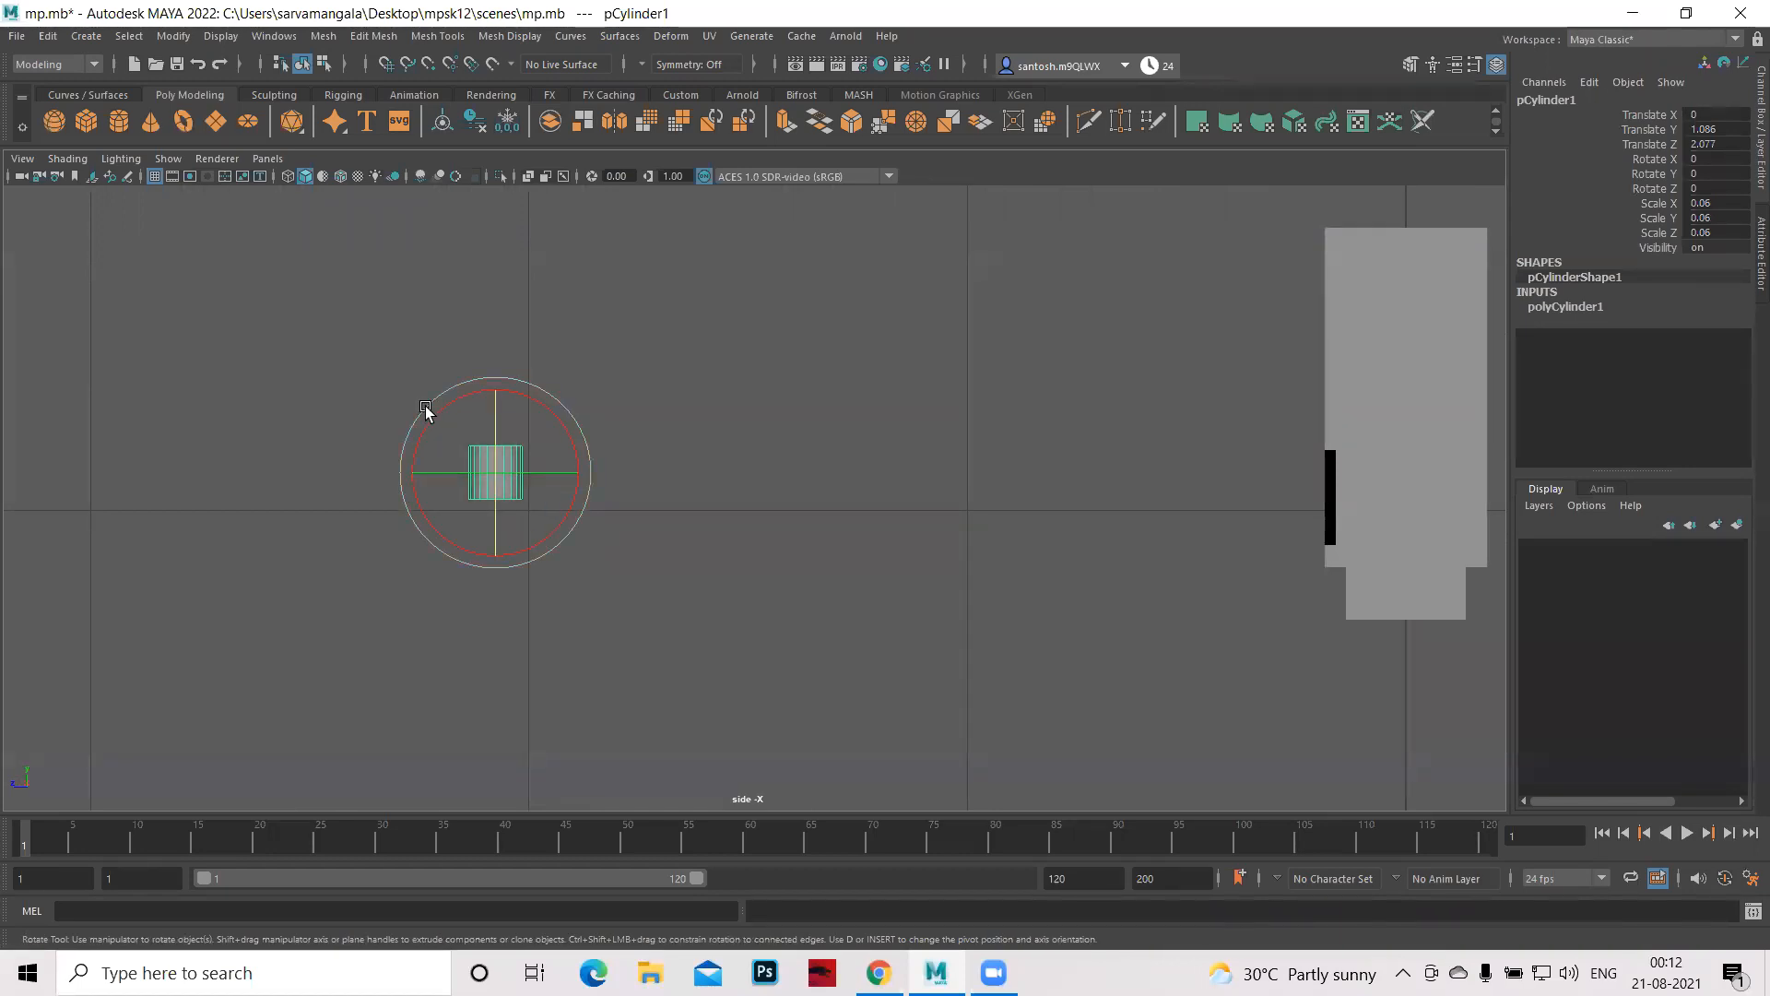
{"action": "left_click_drag", "start_coordinate": [425, 408], "coordinate": [418, 423]}
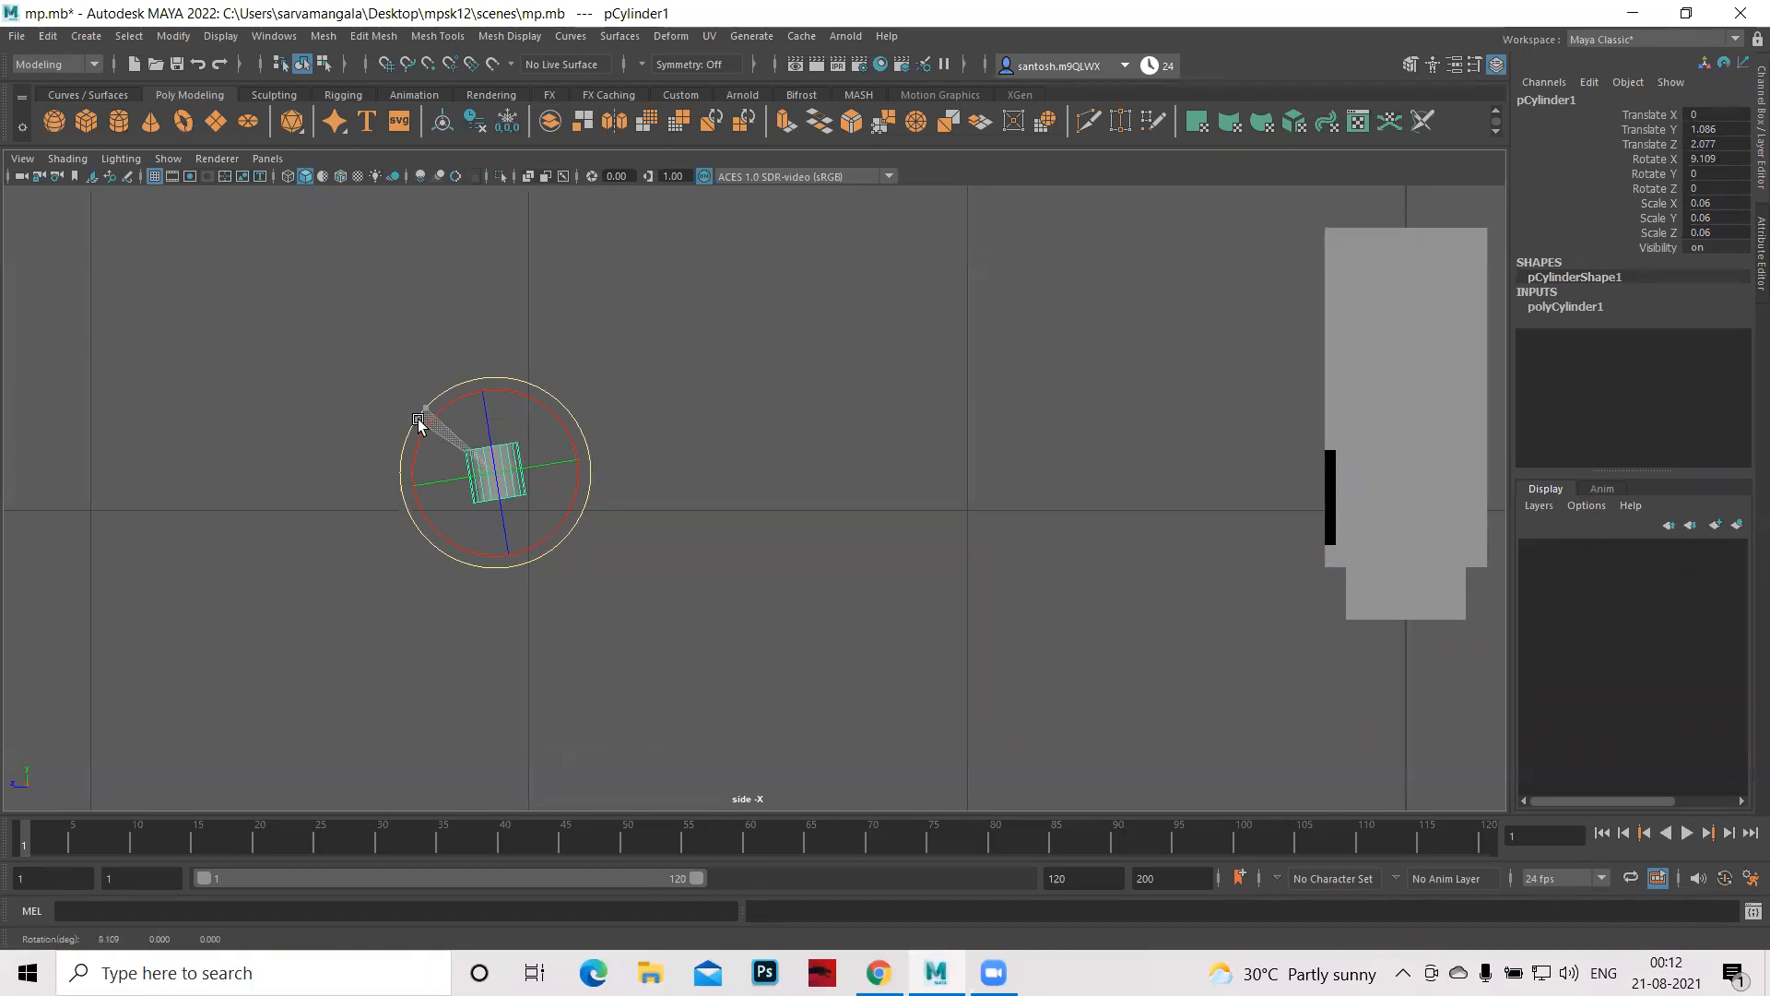
{"action": "left_click_drag", "start_coordinate": [418, 423], "coordinate": [442, 522]}
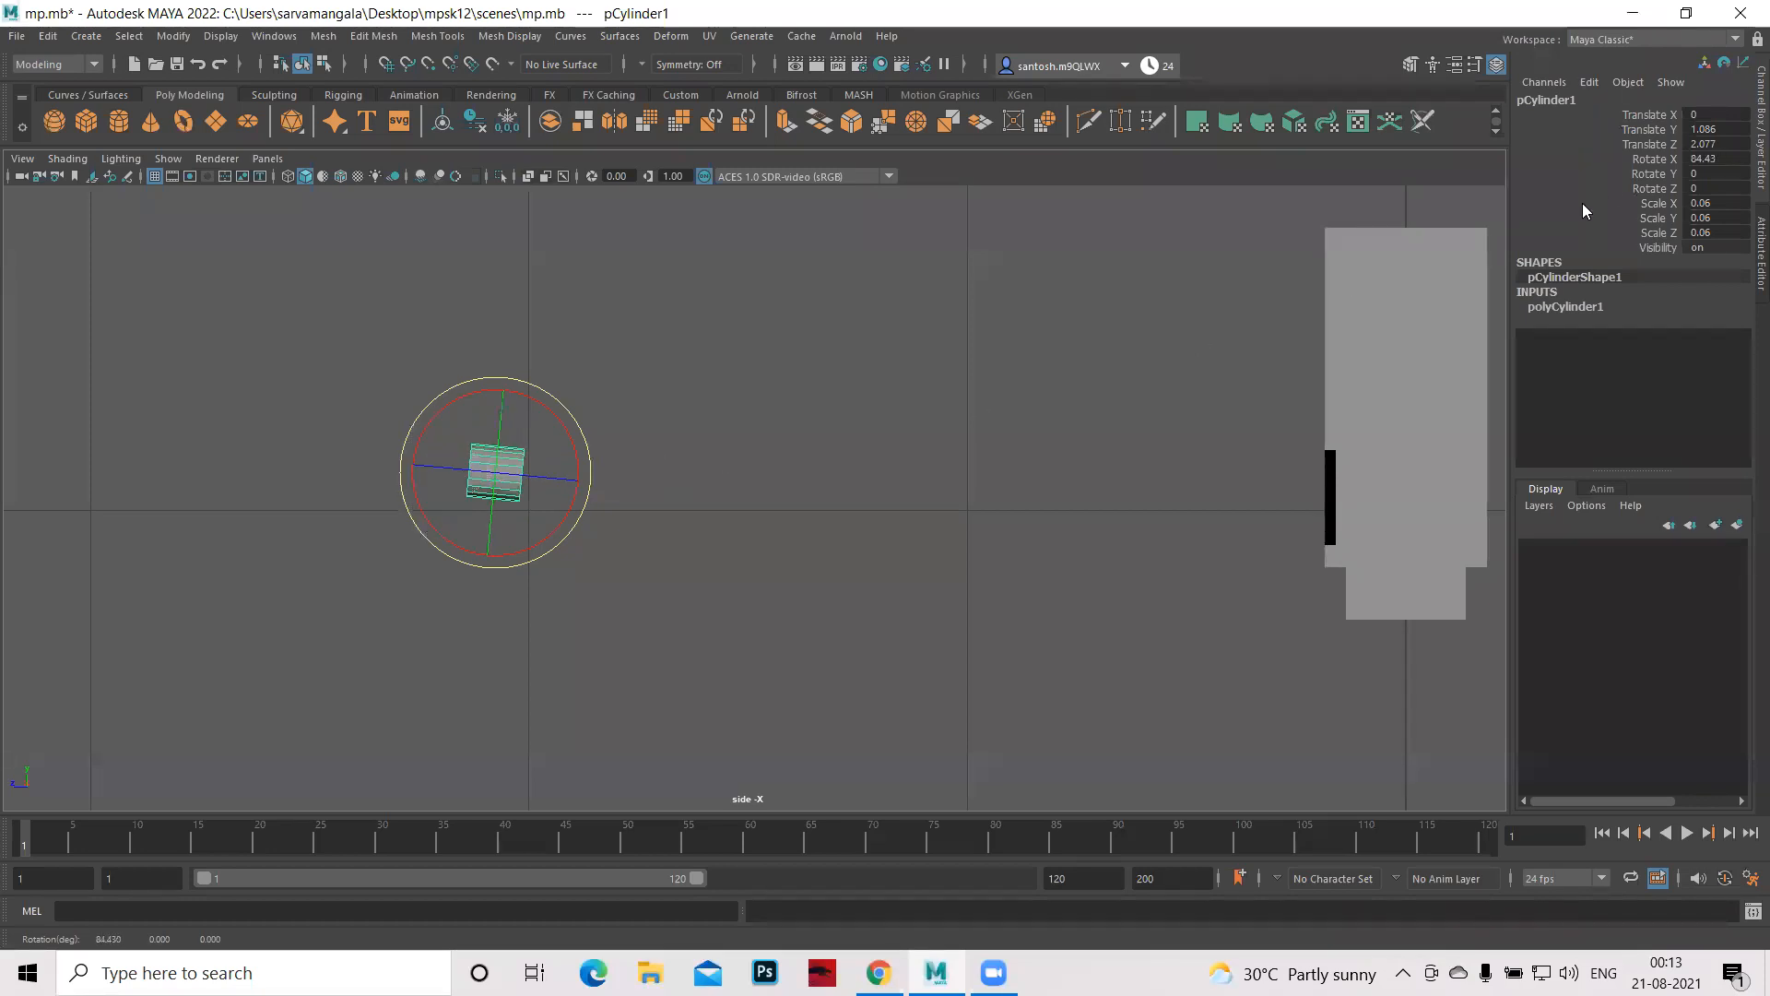
{"action": "double_click", "coordinate": [1725, 160]}
{"action": "key", "text": "BackSpace"}
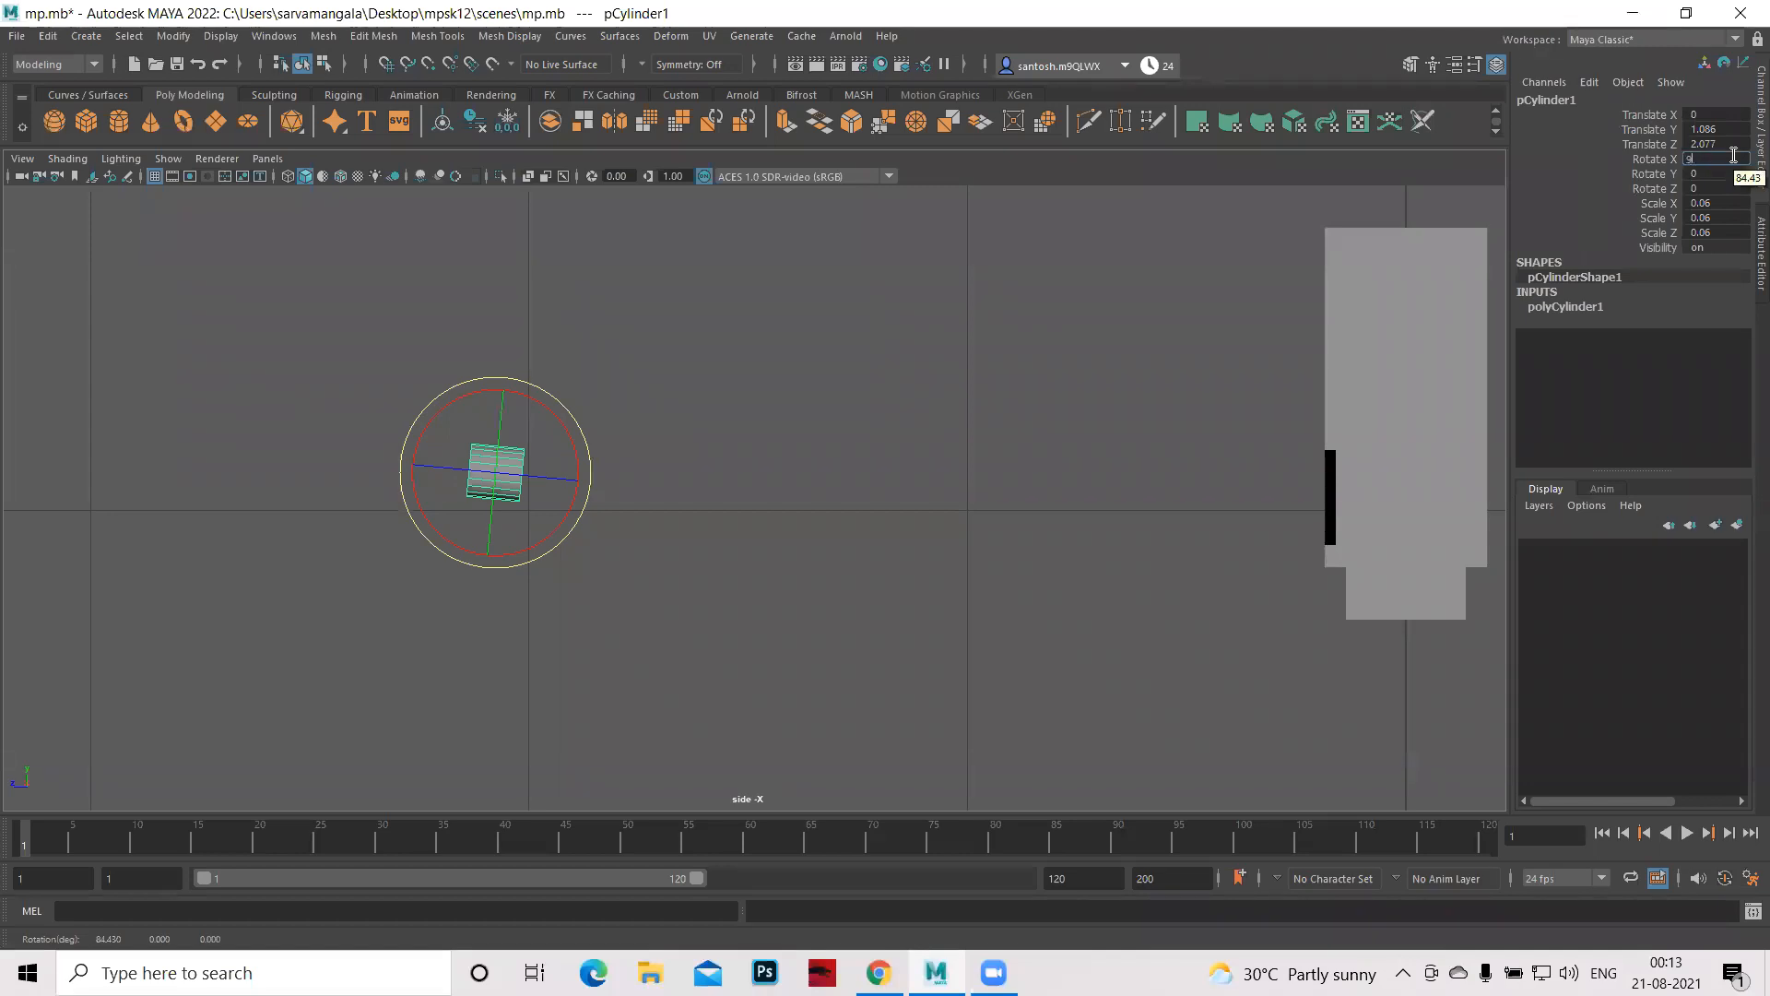
{"action": "type", "text": "90"}
{"action": "key", "text": "Return"}
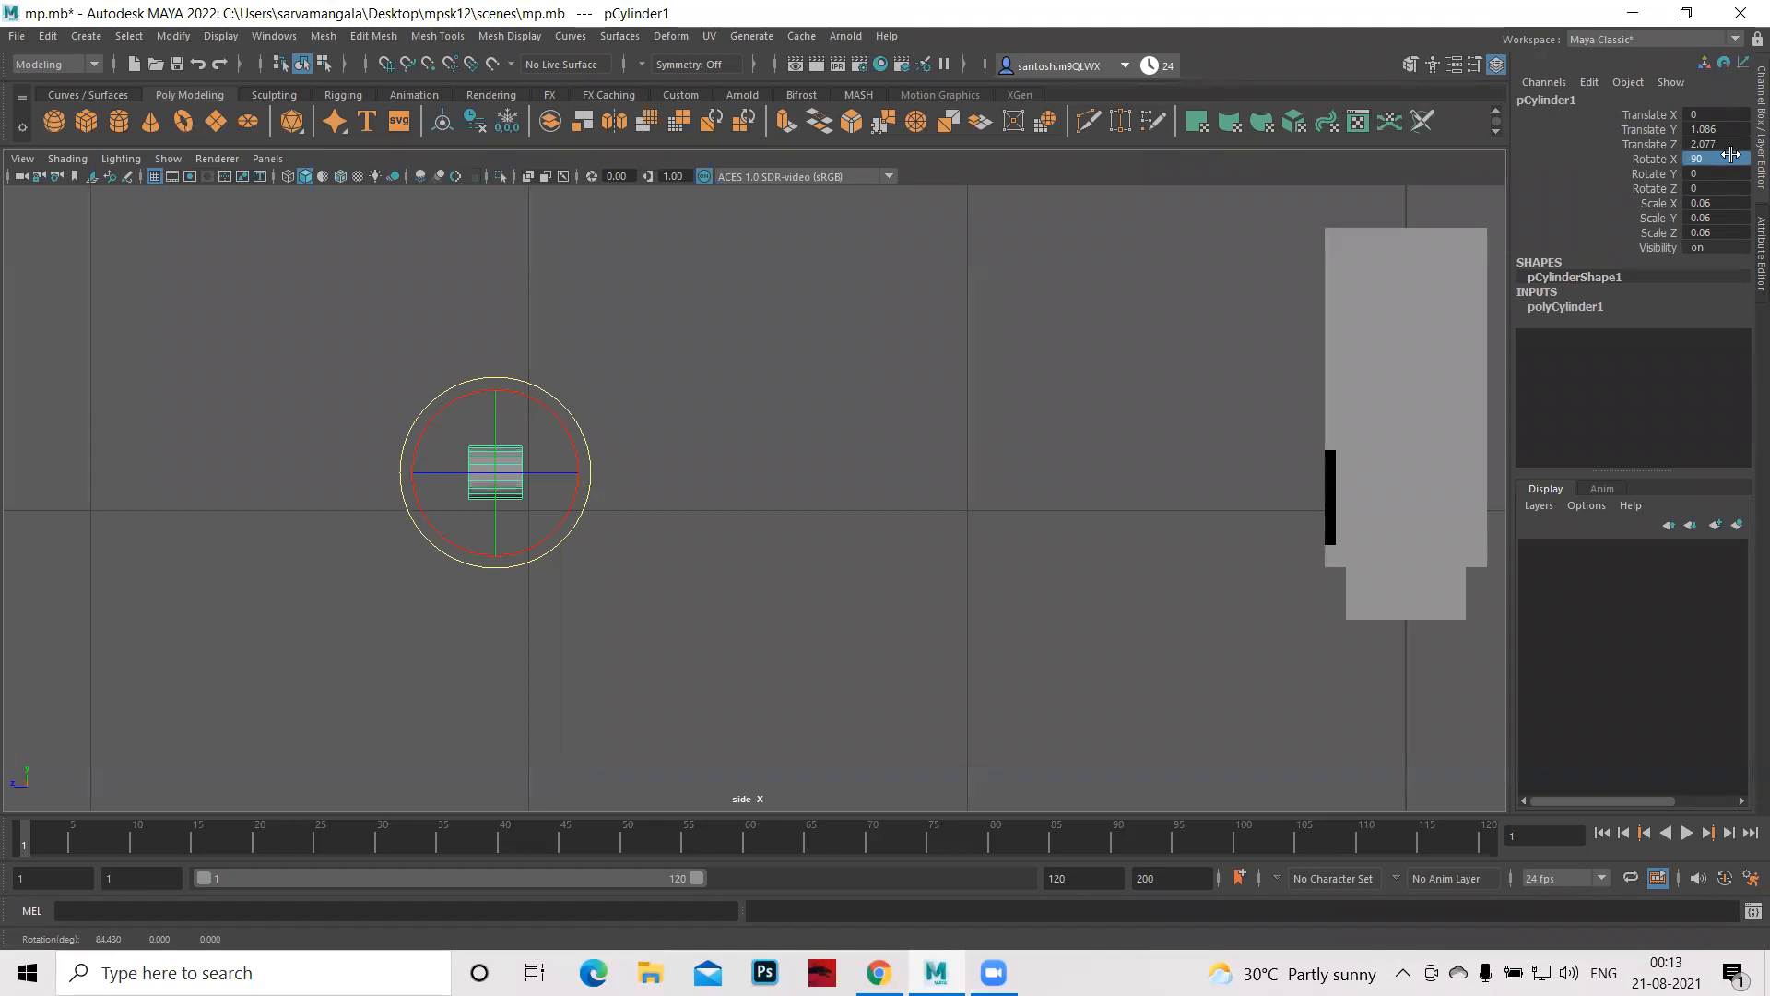
- Scale the cylinder uniformly to about 0.028 and move it against the body's upper front, to about Y 1.41 and Z 0.213
{"action": "key", "text": "r"}
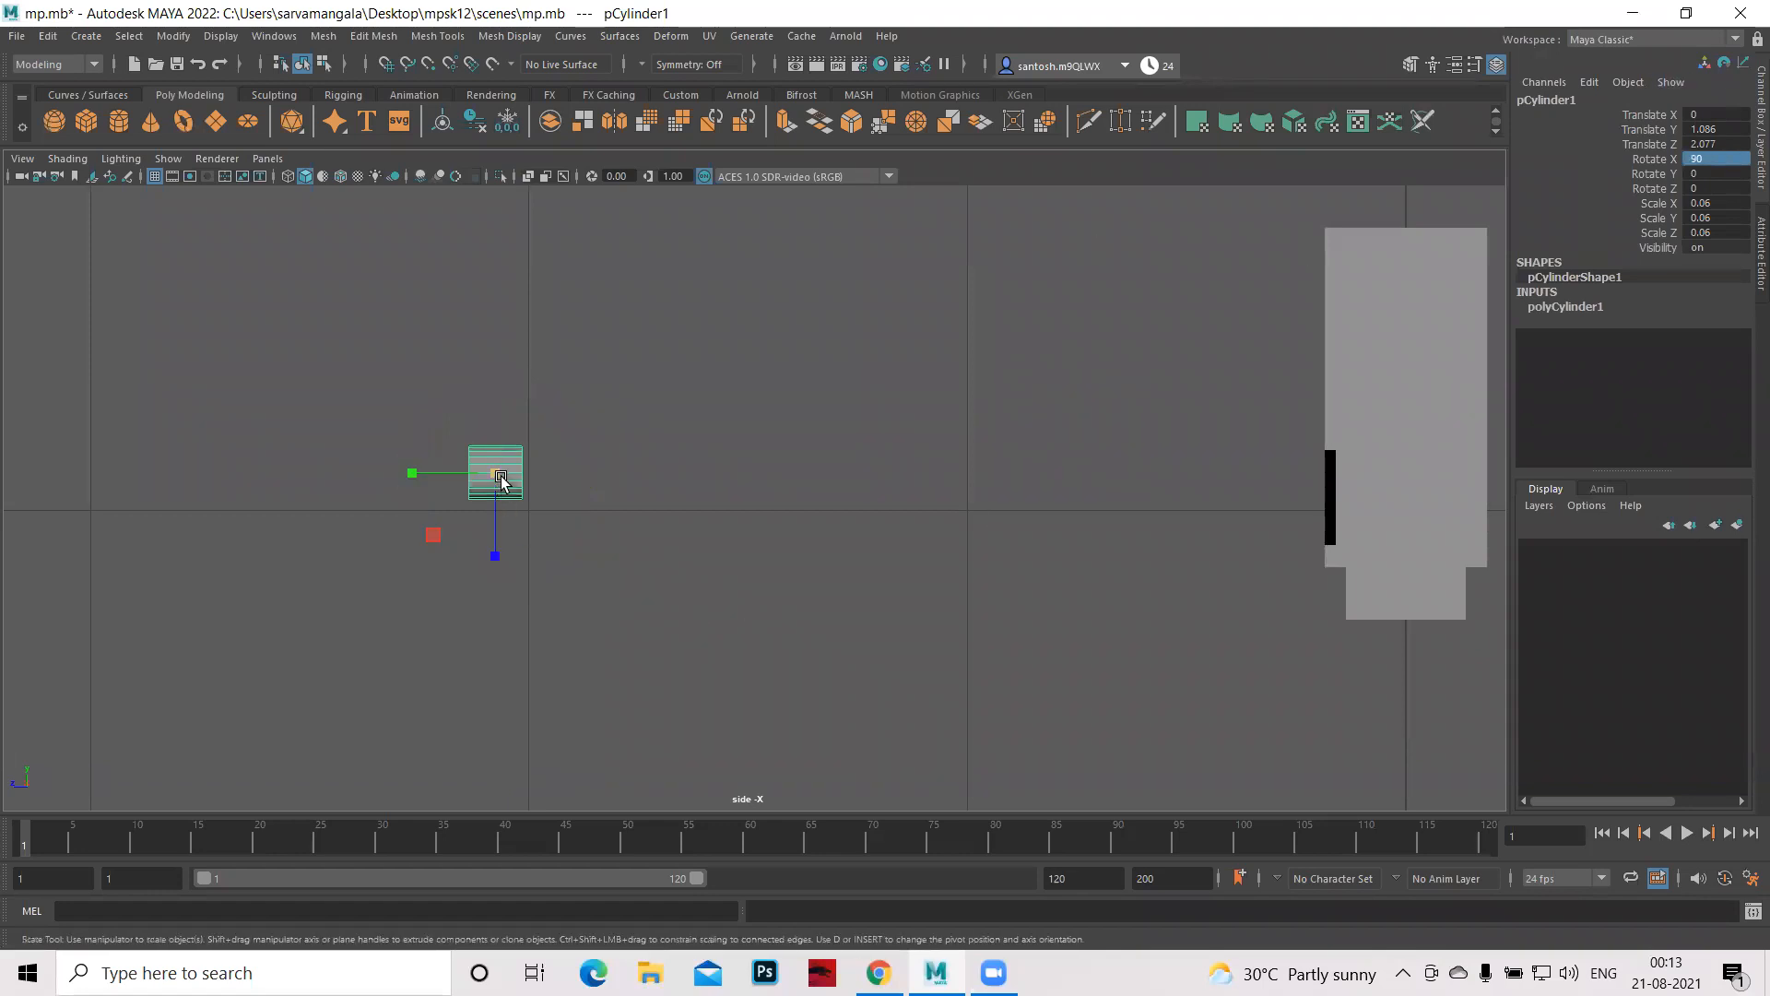
{"action": "left_click_drag", "start_coordinate": [497, 472], "coordinate": [443, 473]}
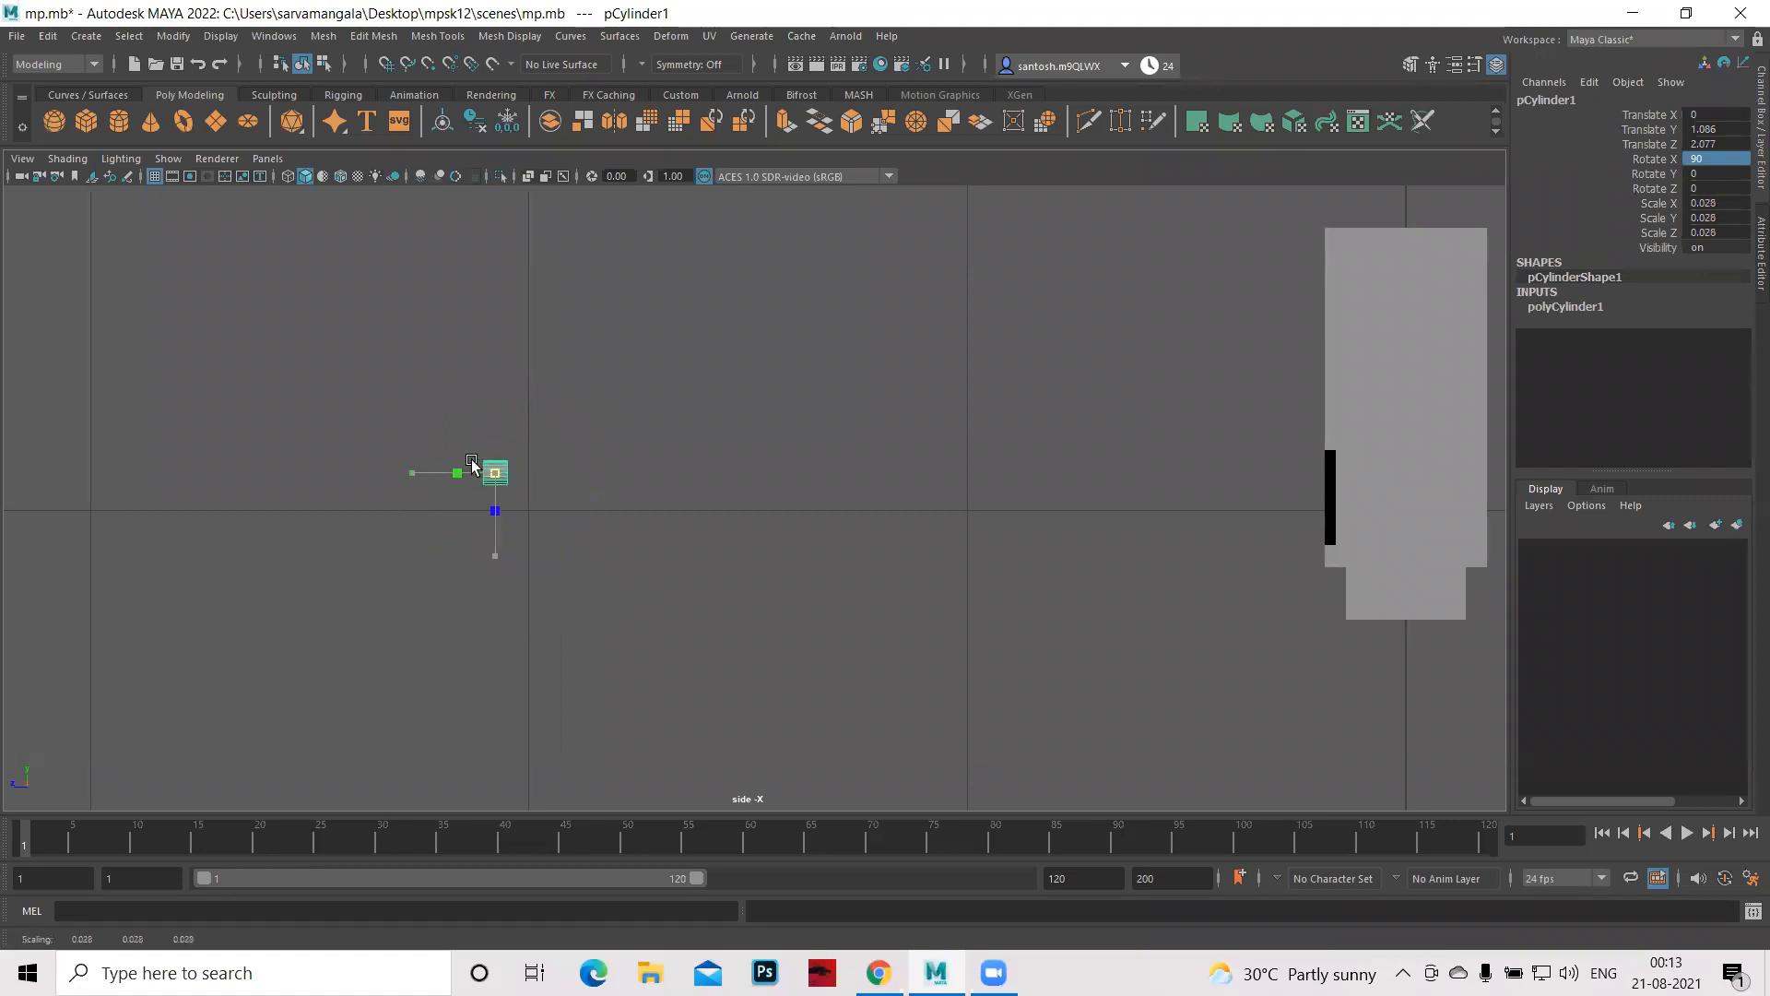
{"action": "key", "text": "w"}
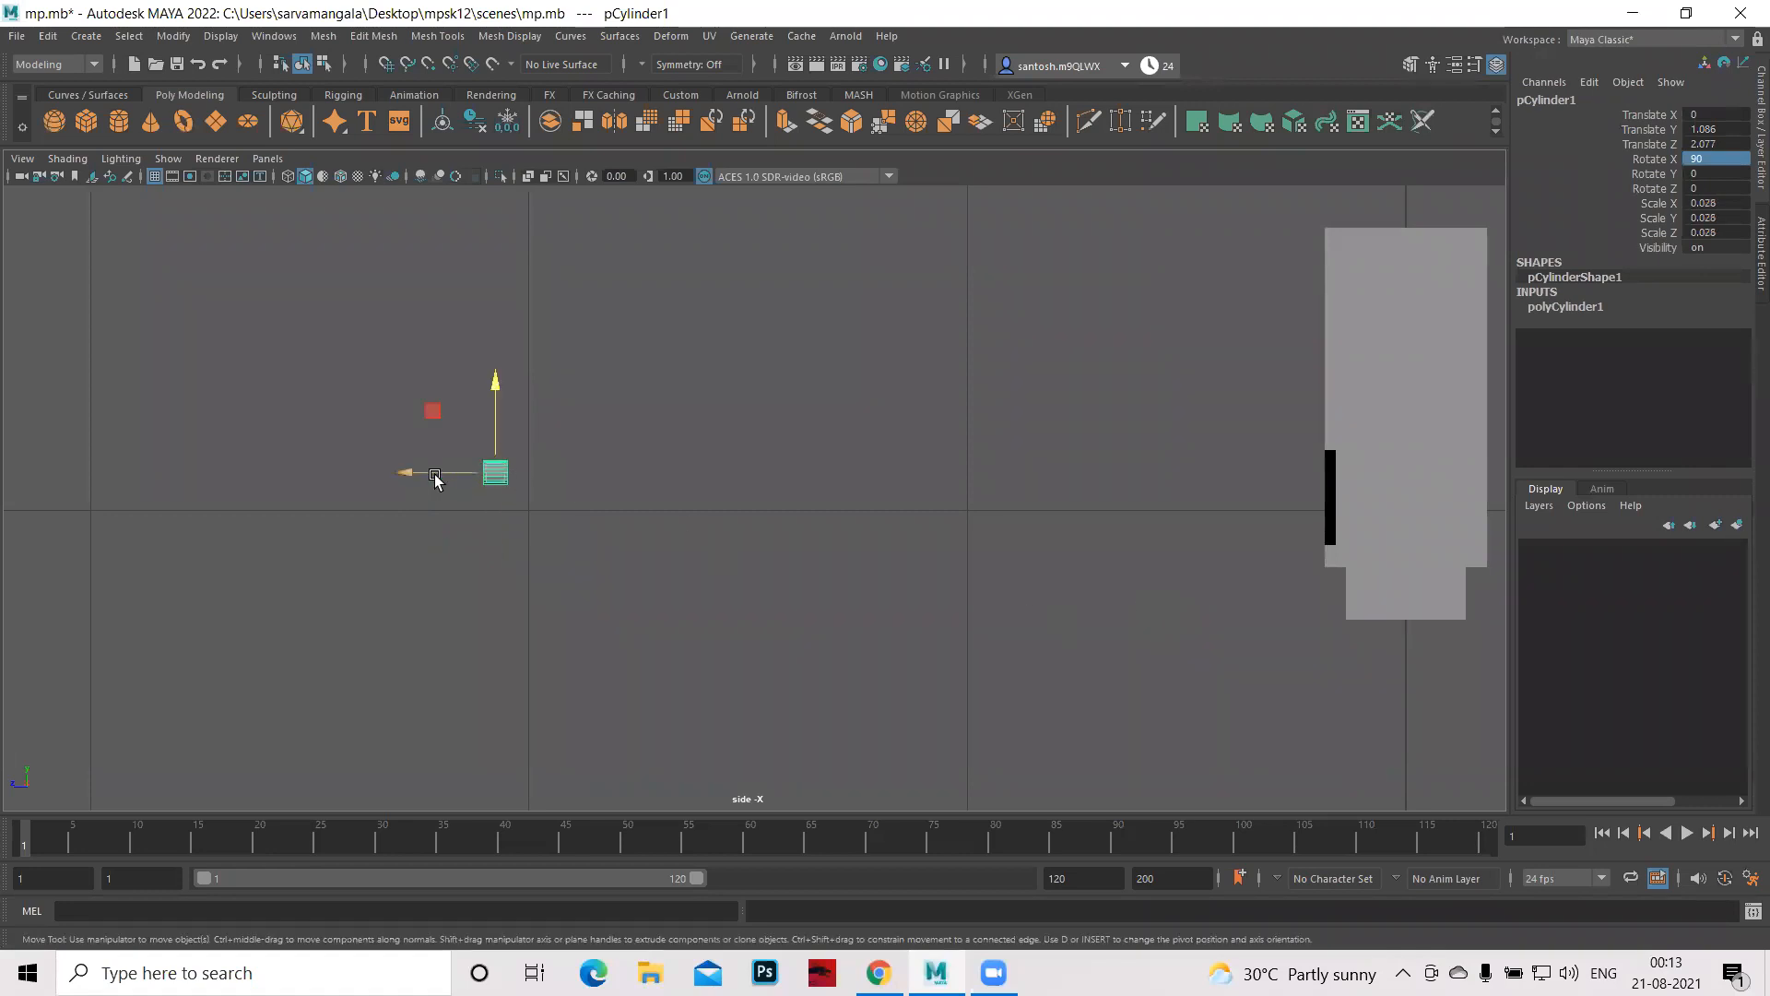
{"action": "left_click_drag", "start_coordinate": [411, 473], "coordinate": [1265, 472]}
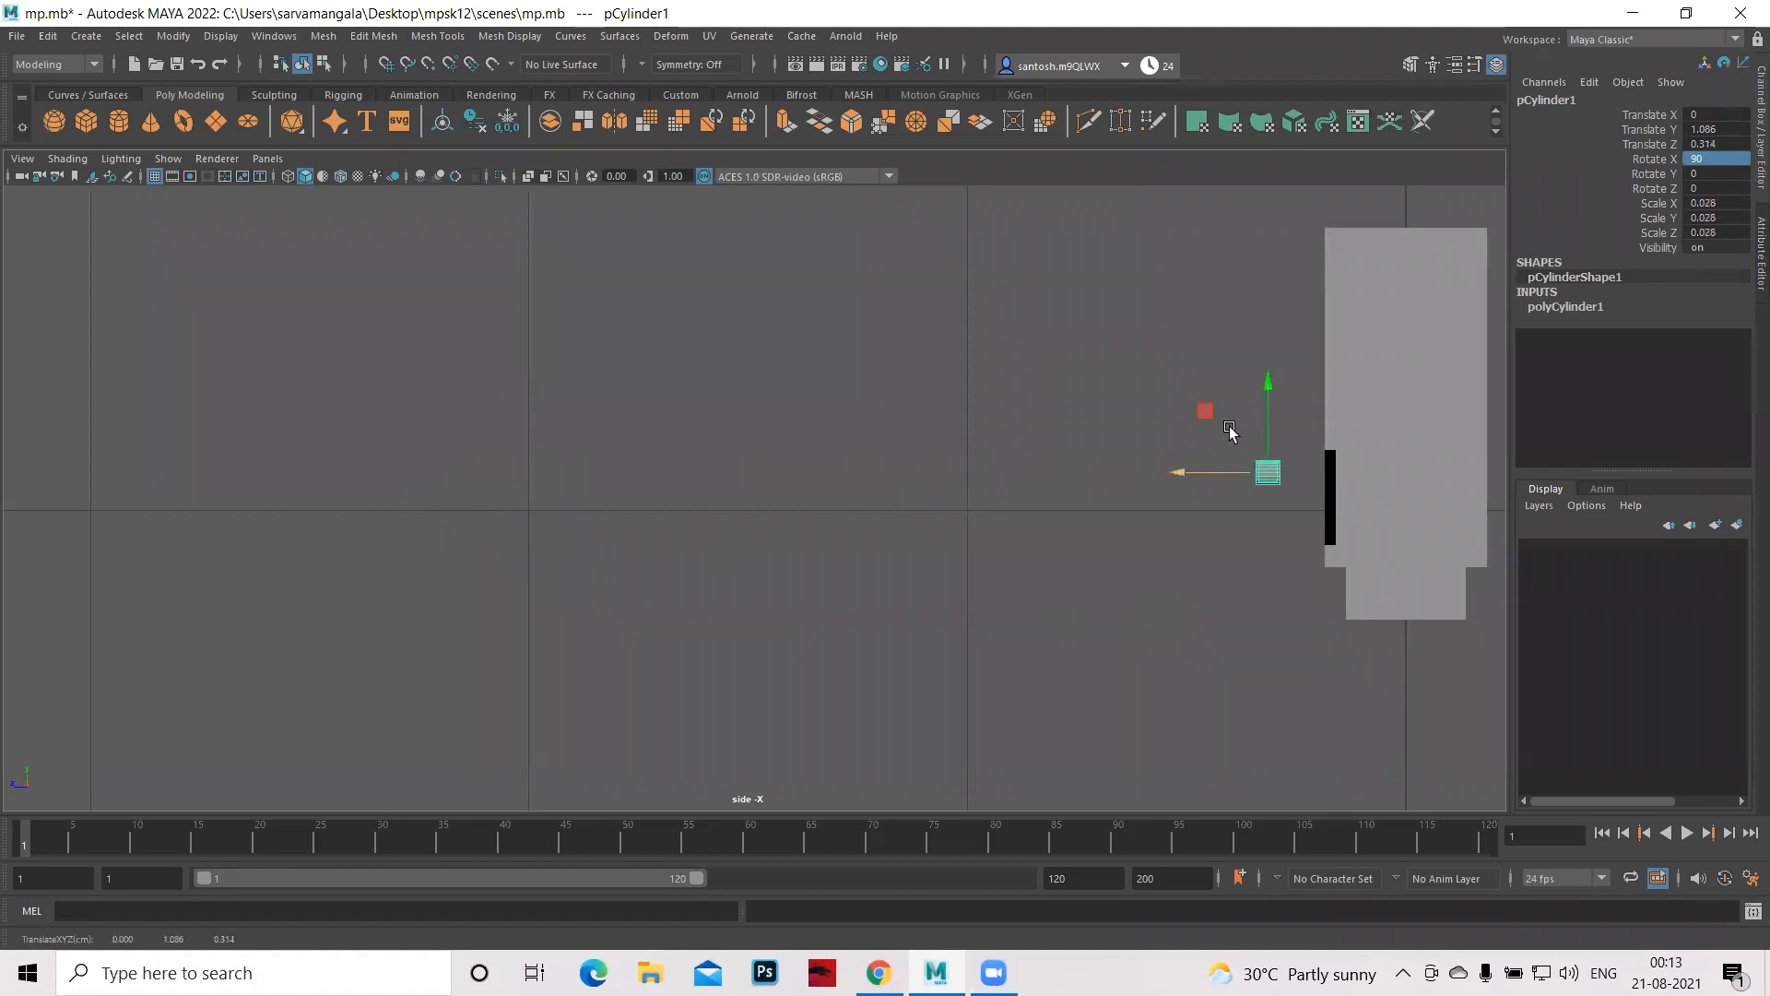
{"action": "left_click_drag", "start_coordinate": [1269, 387], "coordinate": [1270, 245]}
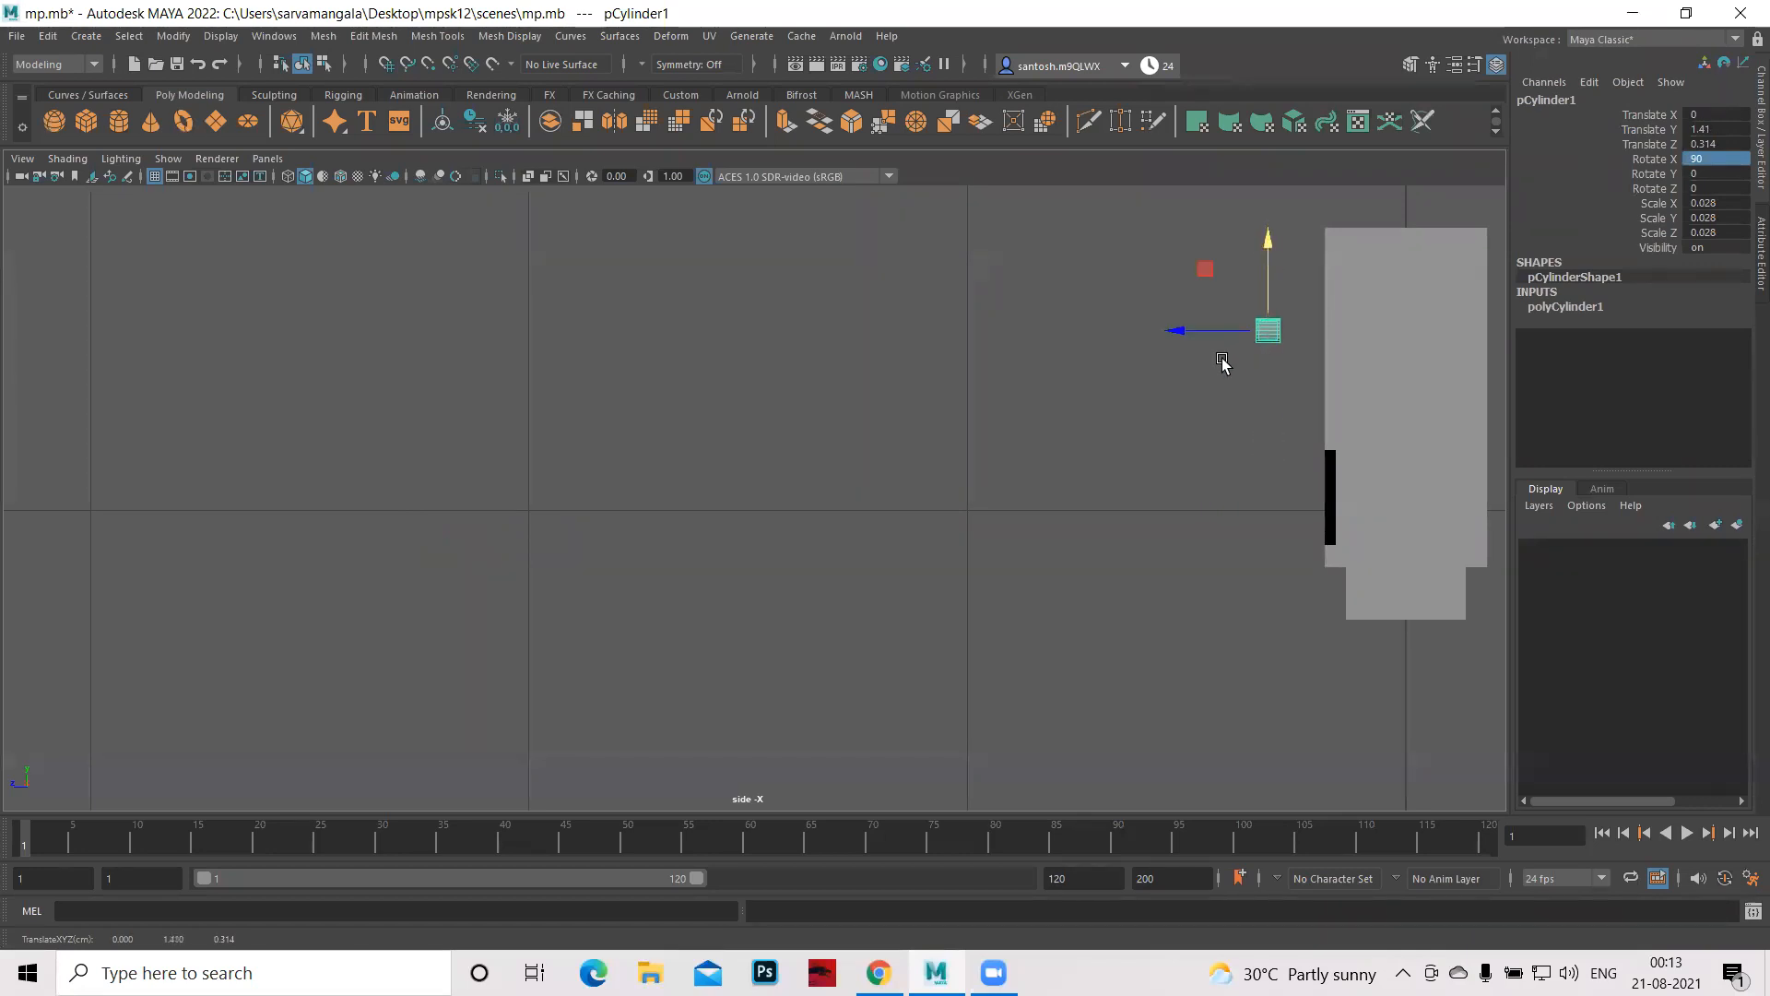
{"action": "left_click_drag", "start_coordinate": [1172, 335], "coordinate": [1226, 332]}
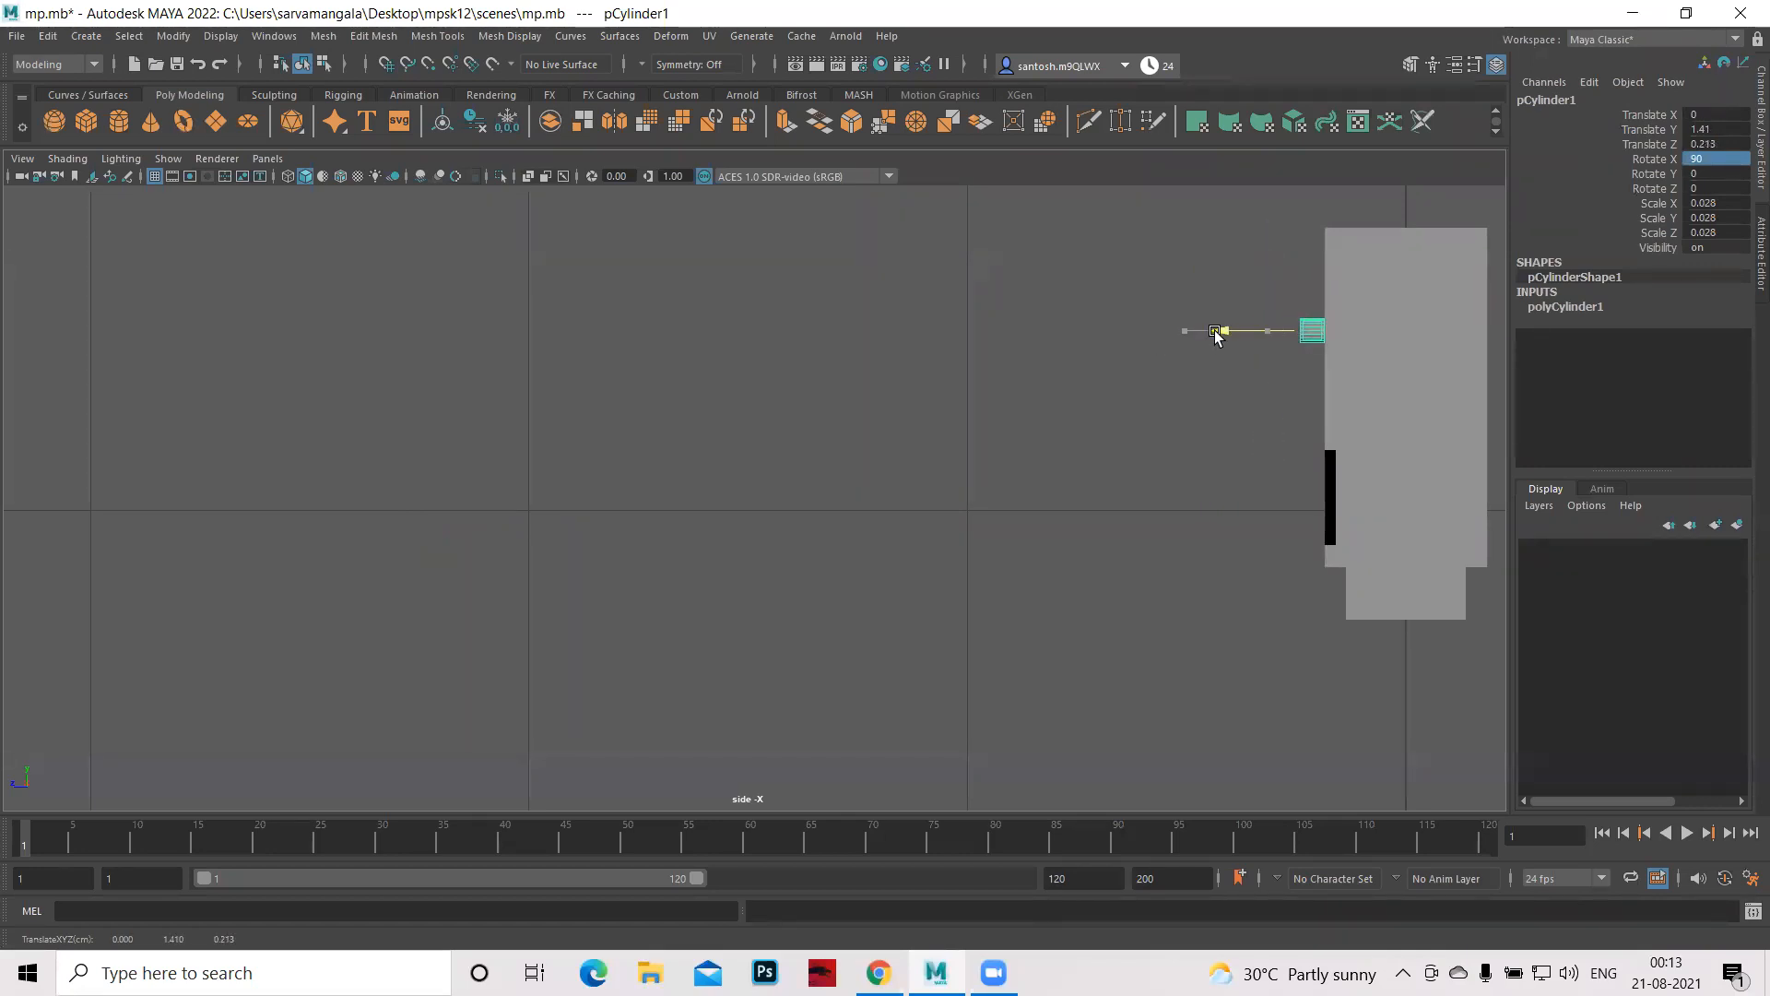
- Move the cylinder sideways onto the control section right of the screen, to about X 0.64
{"action": "key", "text": "space"}
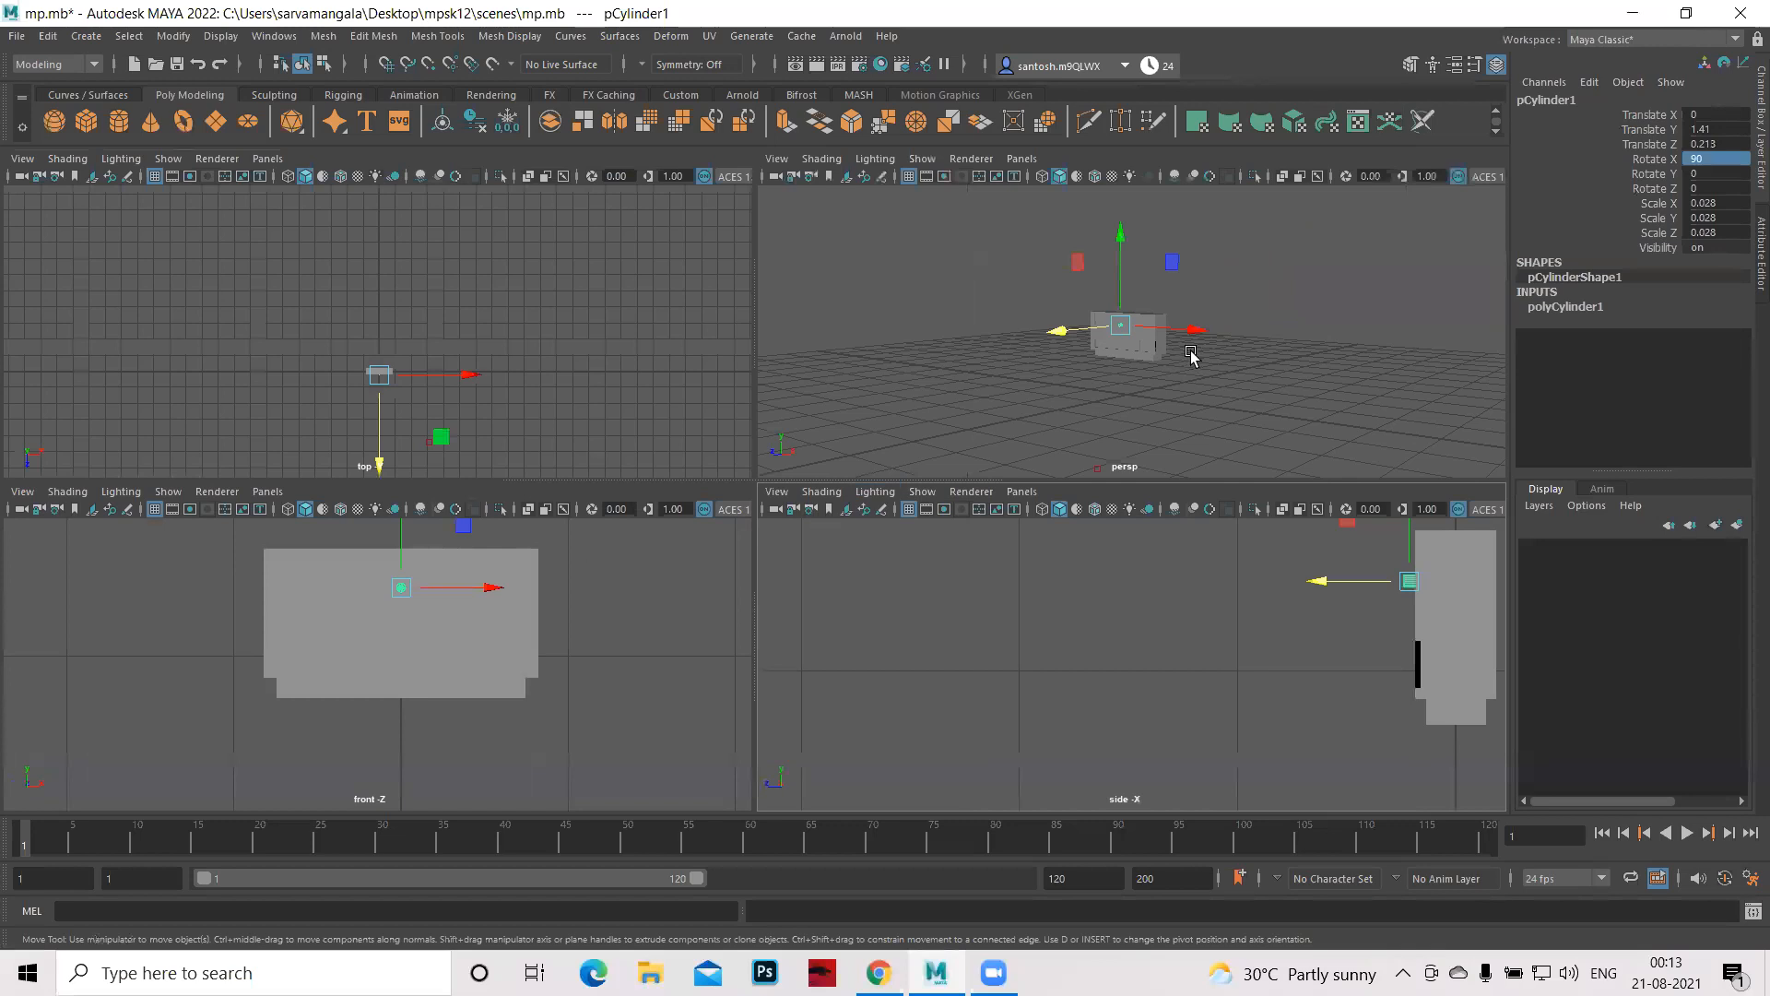
{"action": "key", "text": "space"}
{"action": "right_click_drag", "start_coordinate": [618, 499], "coordinate": [1419, 625], "text": "alt"}
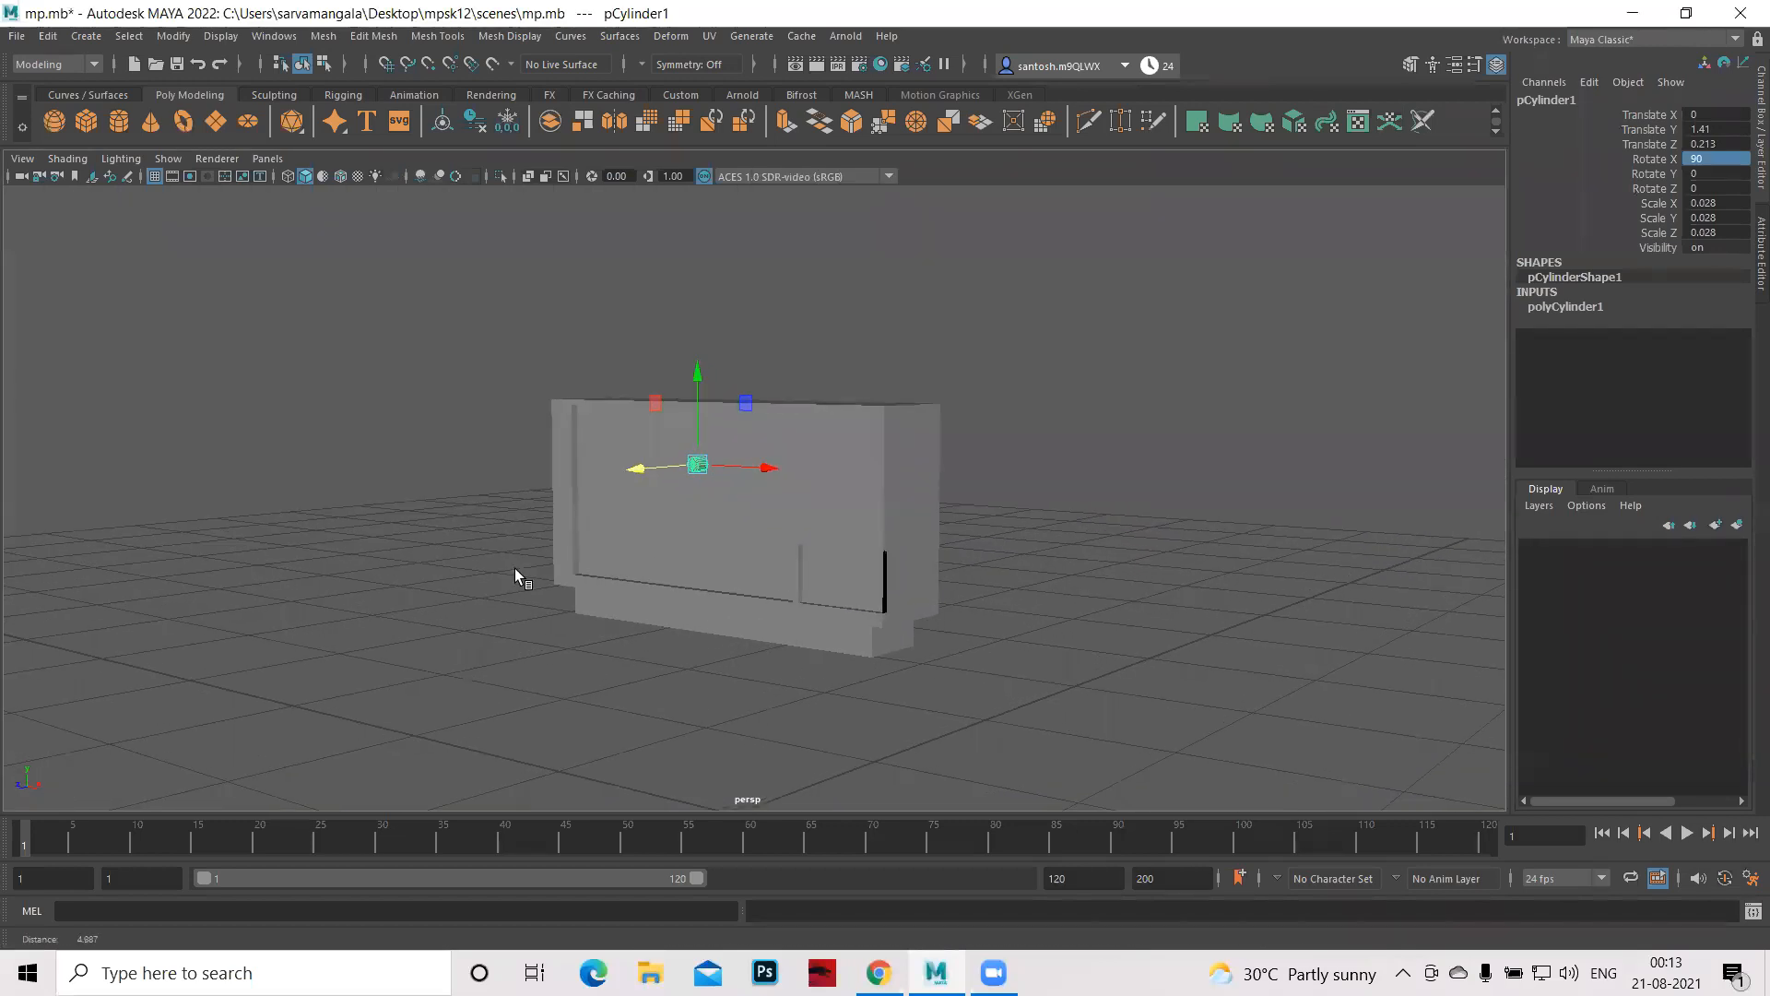
{"action": "key", "text": "space"}
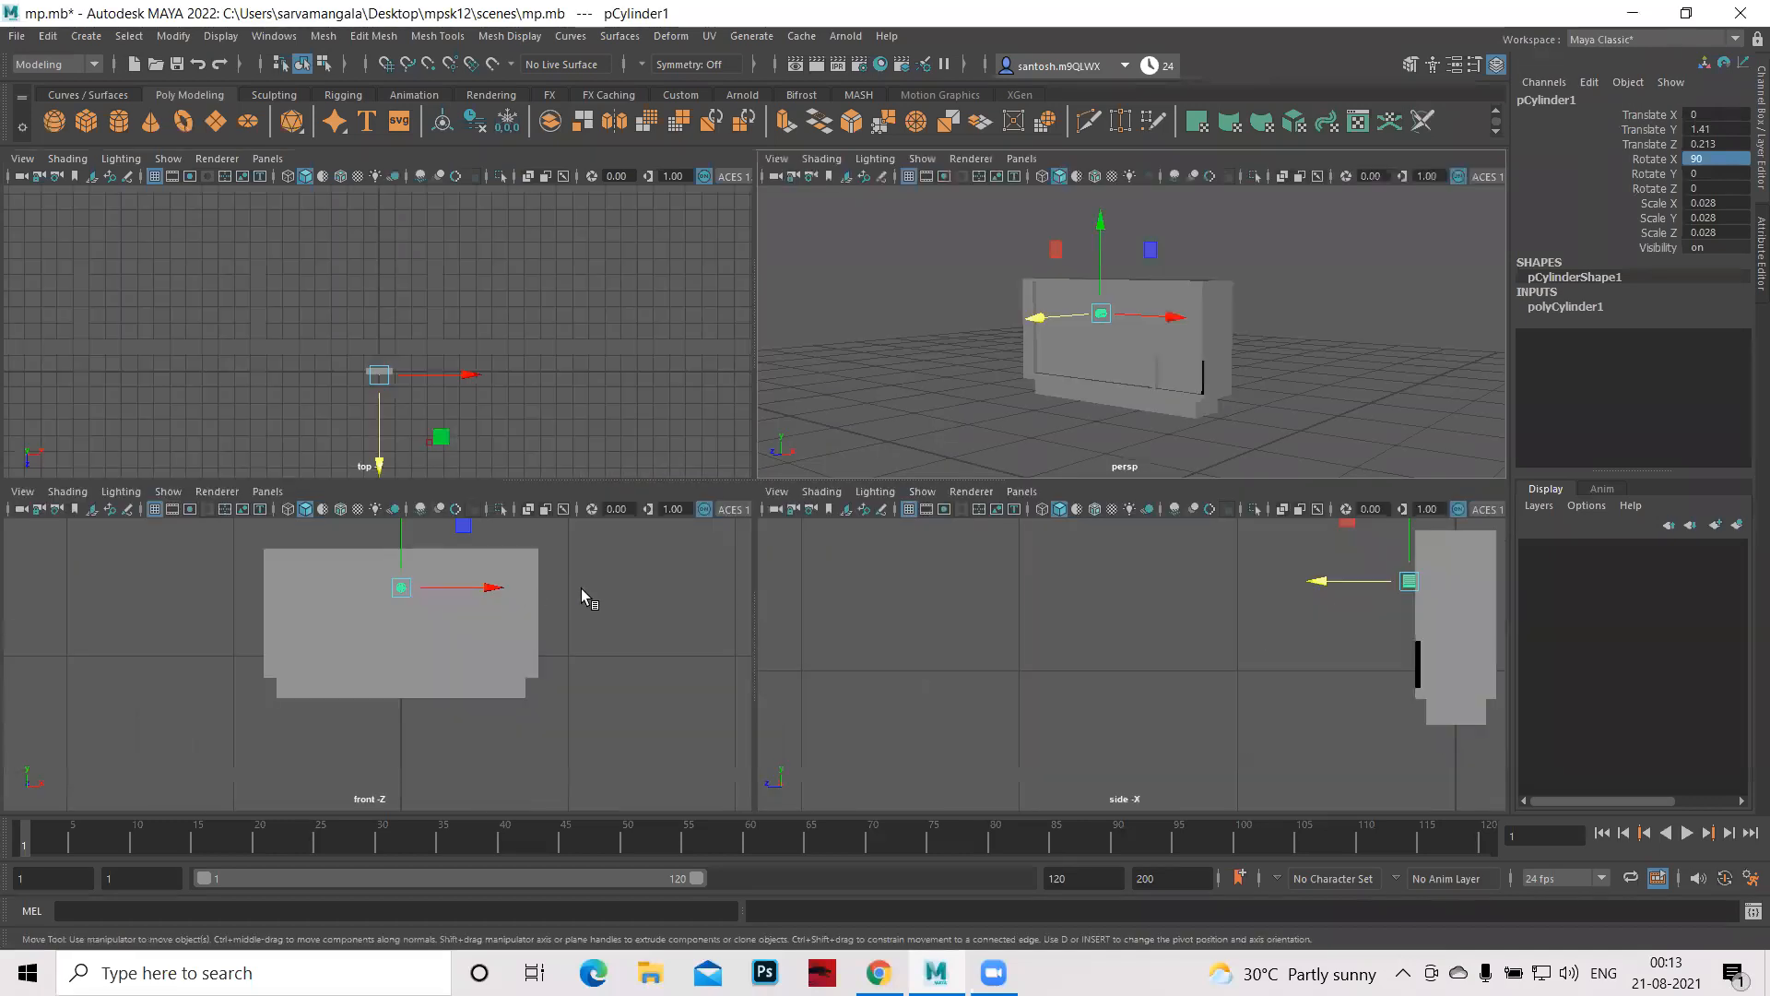
{"action": "middle_click_drag", "start_coordinate": [587, 588], "coordinate": [630, 550]}
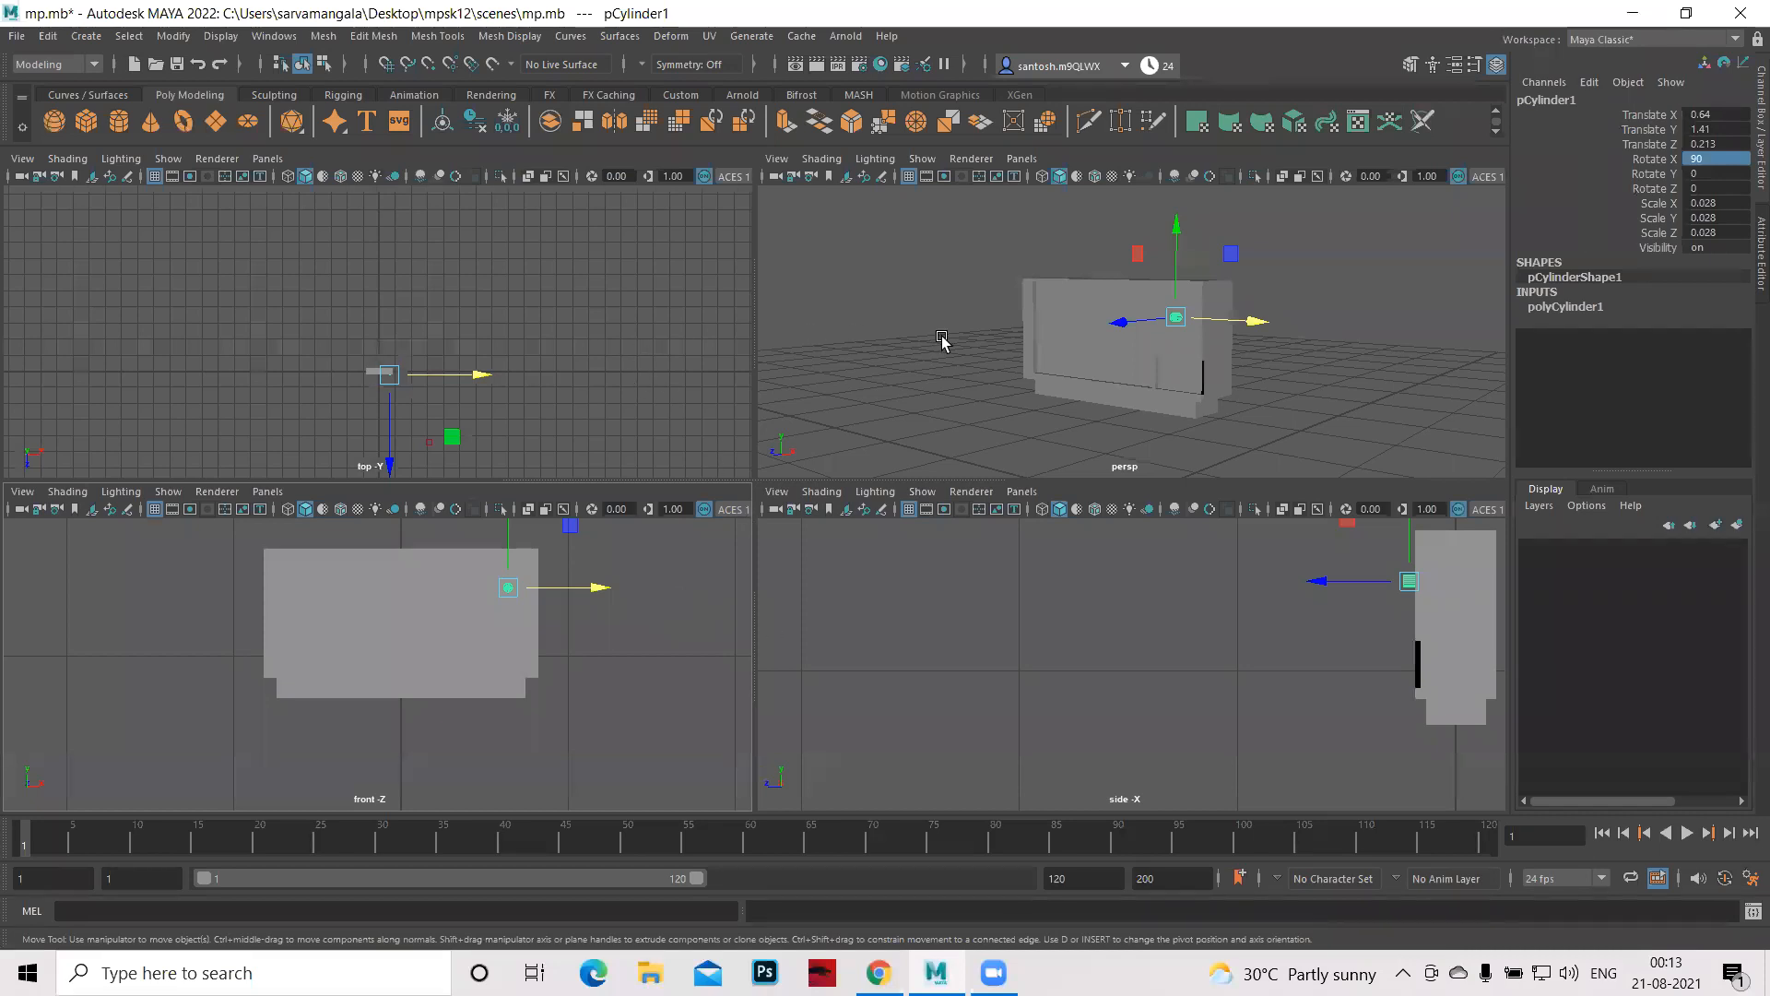
- In the top view, push the cylinder partly into the television's front face, to about Z 0.169
{"action": "key", "text": "space"}
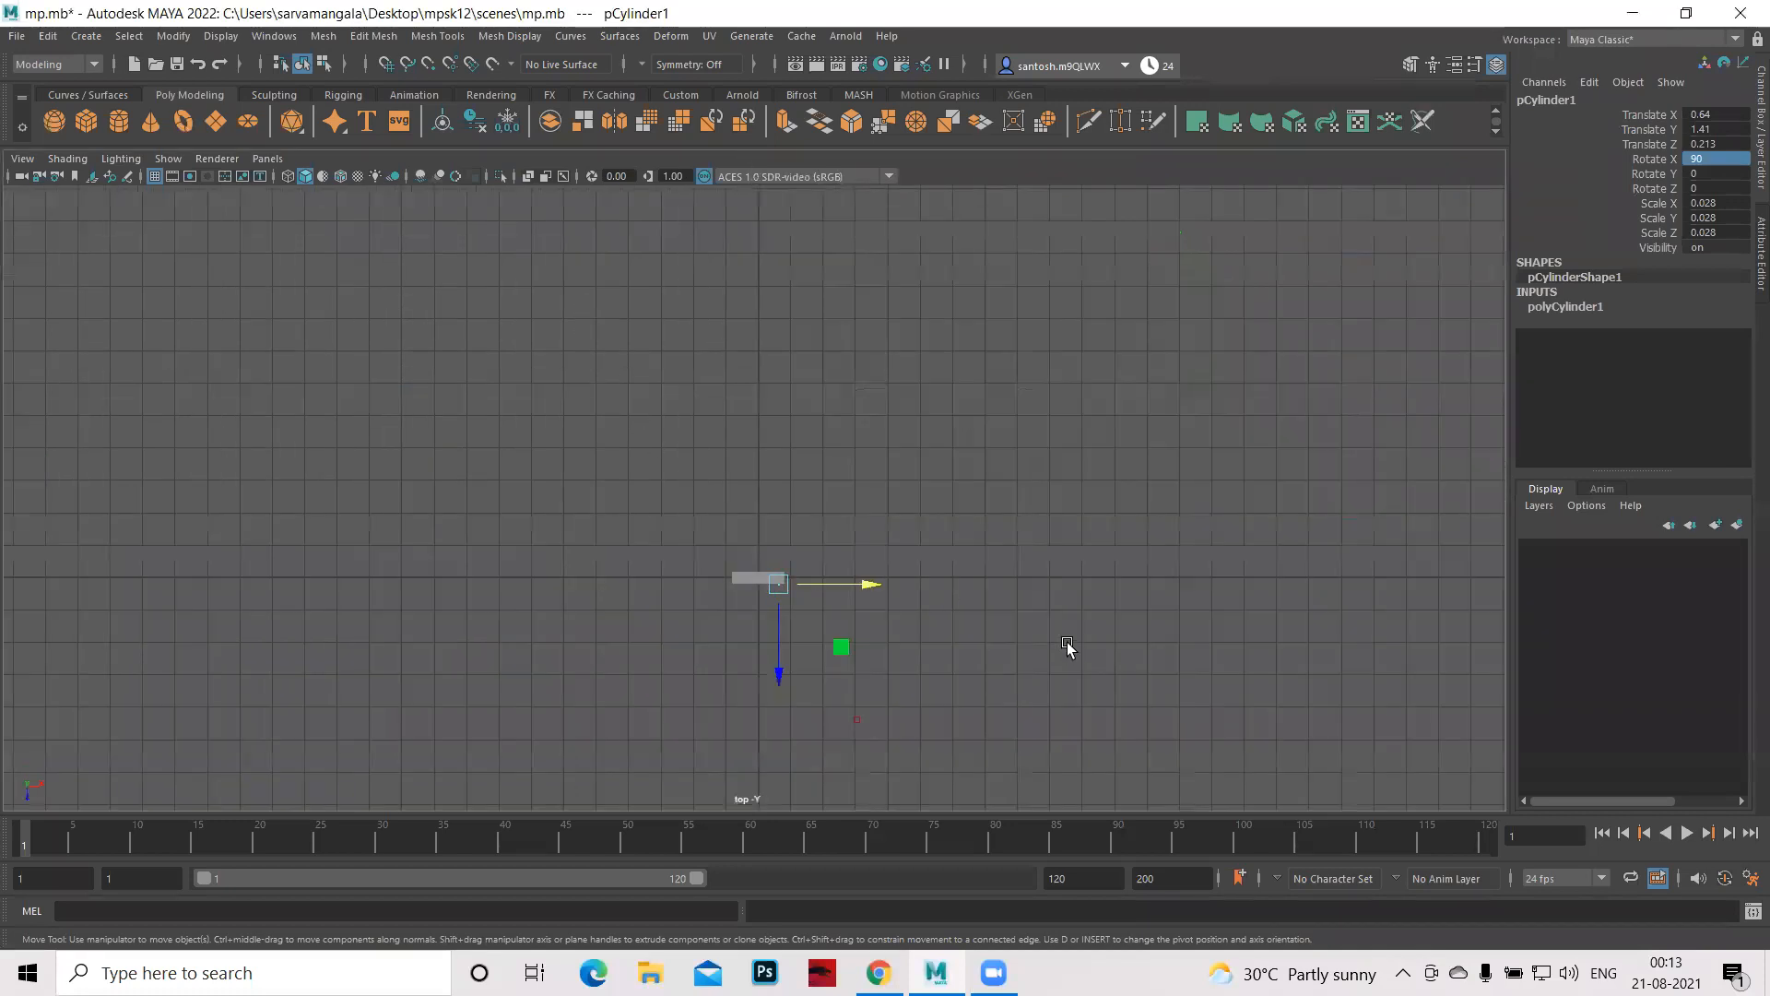
{"action": "middle_click_drag", "start_coordinate": [1049, 597], "coordinate": [932, 379], "text": "alt"}
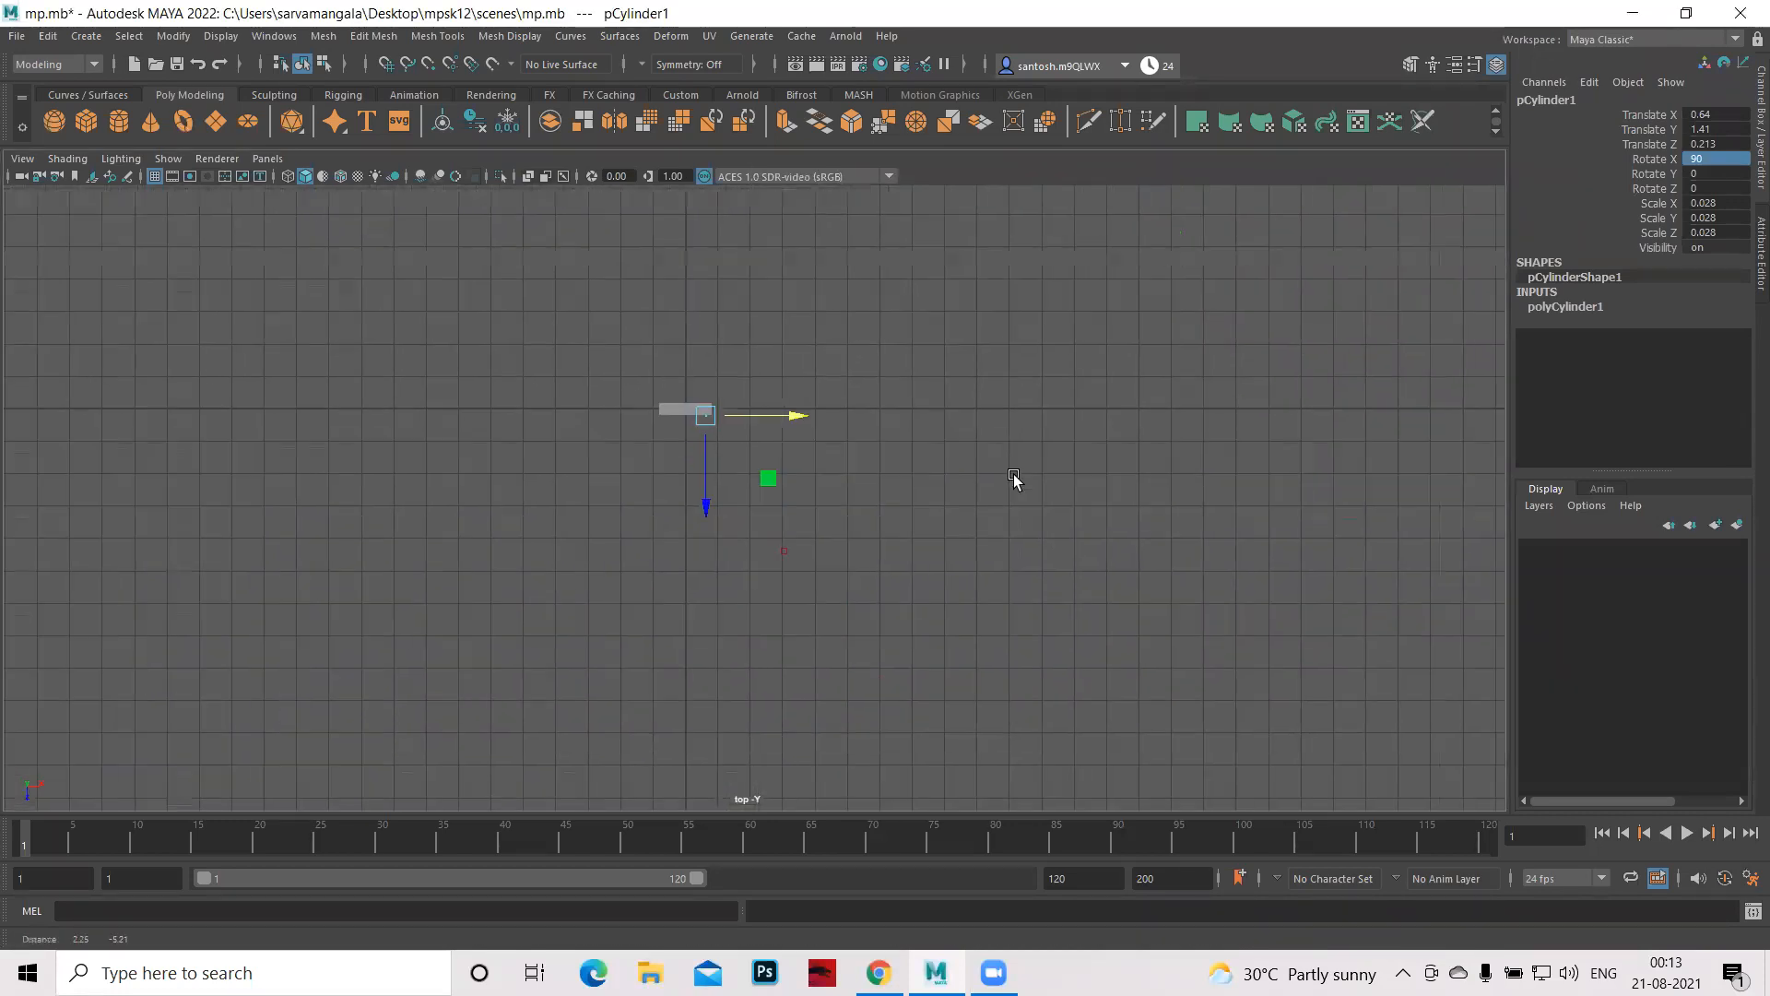
{"action": "right_click_drag", "start_coordinate": [537, 316], "coordinate": [793, 802], "text": "alt"}
{"action": "middle_click_drag", "start_coordinate": [676, 225], "coordinate": [1023, 770], "text": "alt"}
{"action": "right_click_drag", "start_coordinate": [826, 262], "coordinate": [984, 671], "text": "alt"}
{"action": "middle_click_drag", "start_coordinate": [855, 263], "coordinate": [1015, 669], "text": "alt"}
{"action": "right_click_drag", "start_coordinate": [857, 286], "coordinate": [1060, 701], "text": "alt"}
{"action": "middle_click_drag", "start_coordinate": [1148, 470], "coordinate": [1293, 354], "text": "alt"}
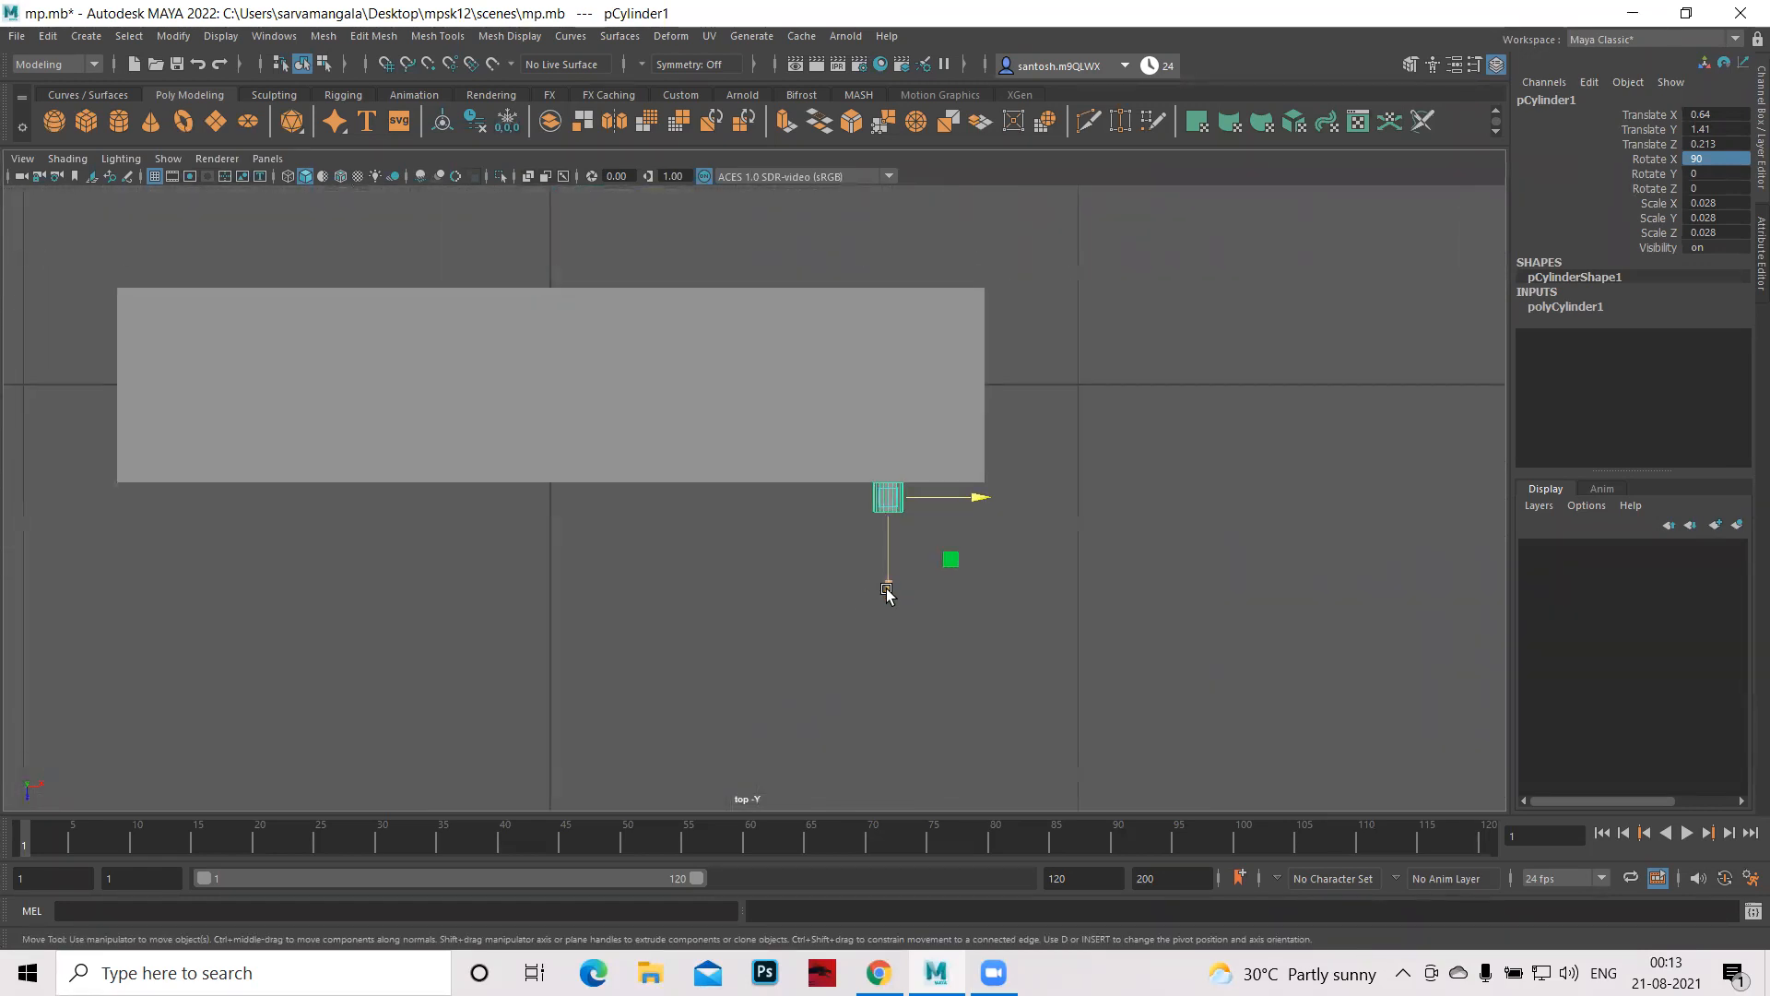
{"action": "left_click_drag", "start_coordinate": [890, 593], "coordinate": [888, 570]}
{"action": "key", "text": "space"}
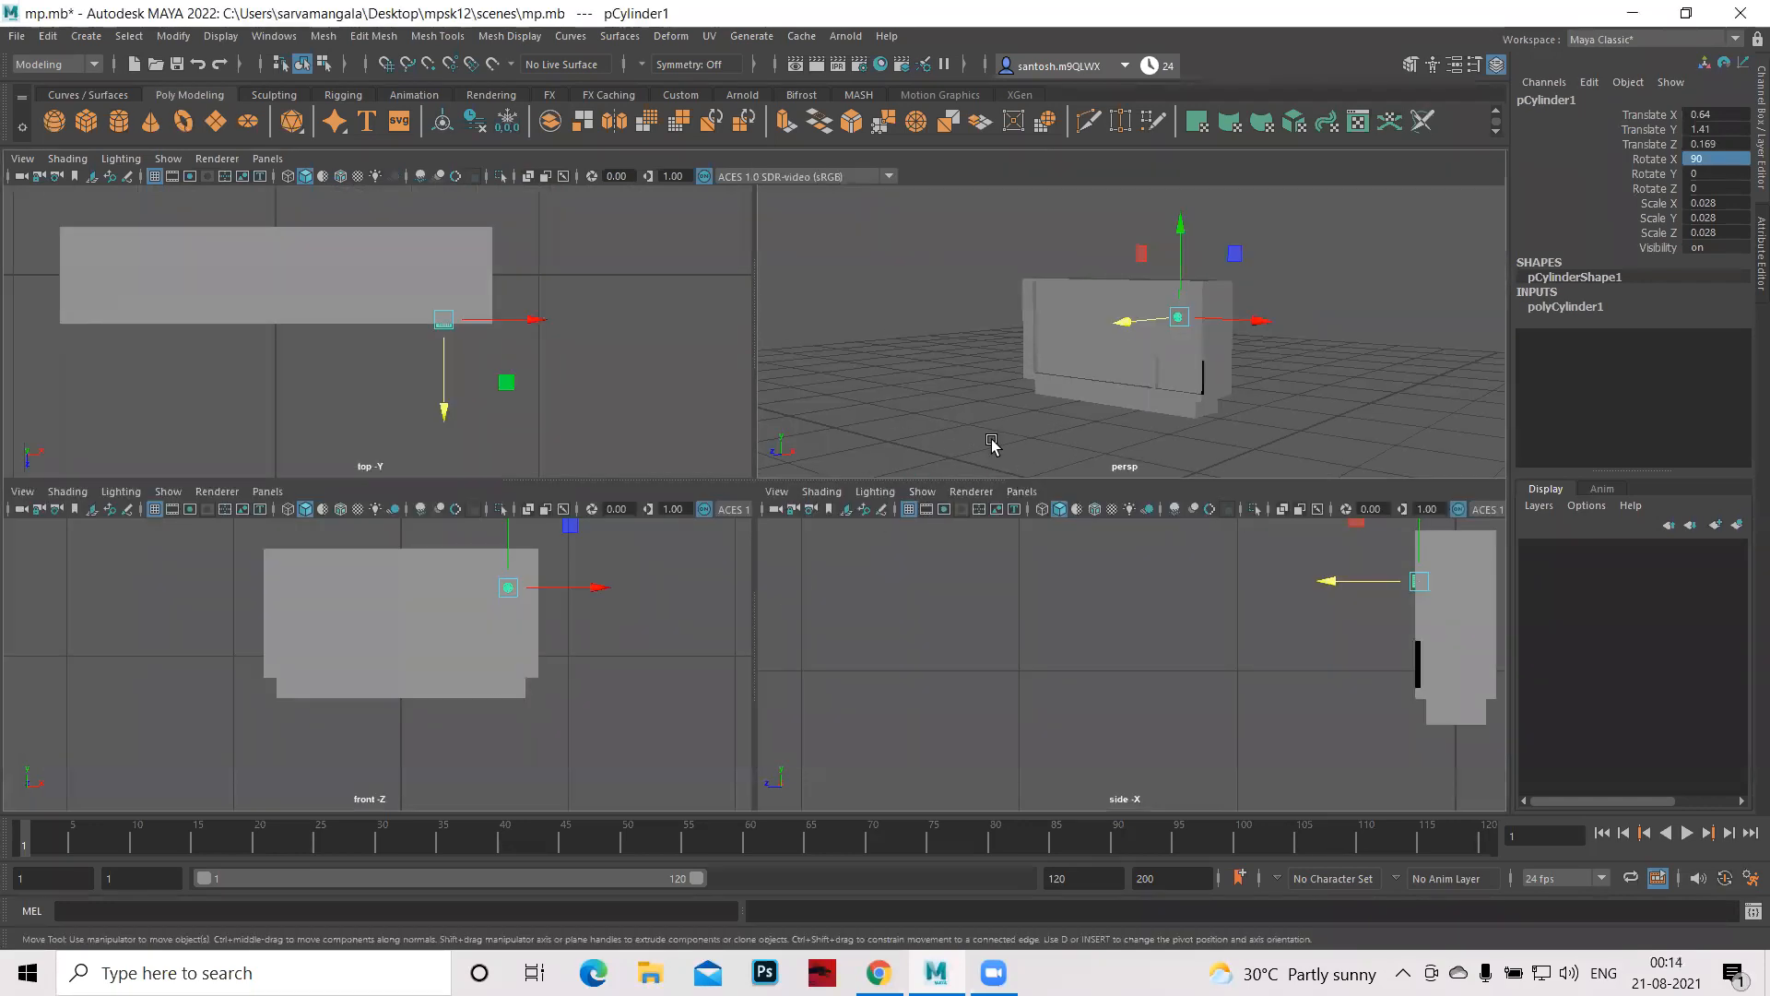
- Deselect the cylinder and examine from several angles how far it protrudes from the control section
{"action": "key", "text": "space"}
{"action": "left_click", "coordinate": [1053, 699]}
{"action": "left_click_drag", "start_coordinate": [1083, 674], "coordinate": [1027, 323], "text": "alt"}
{"action": "right_click_drag", "start_coordinate": [1027, 324], "coordinate": [1045, 473], "text": "alt"}
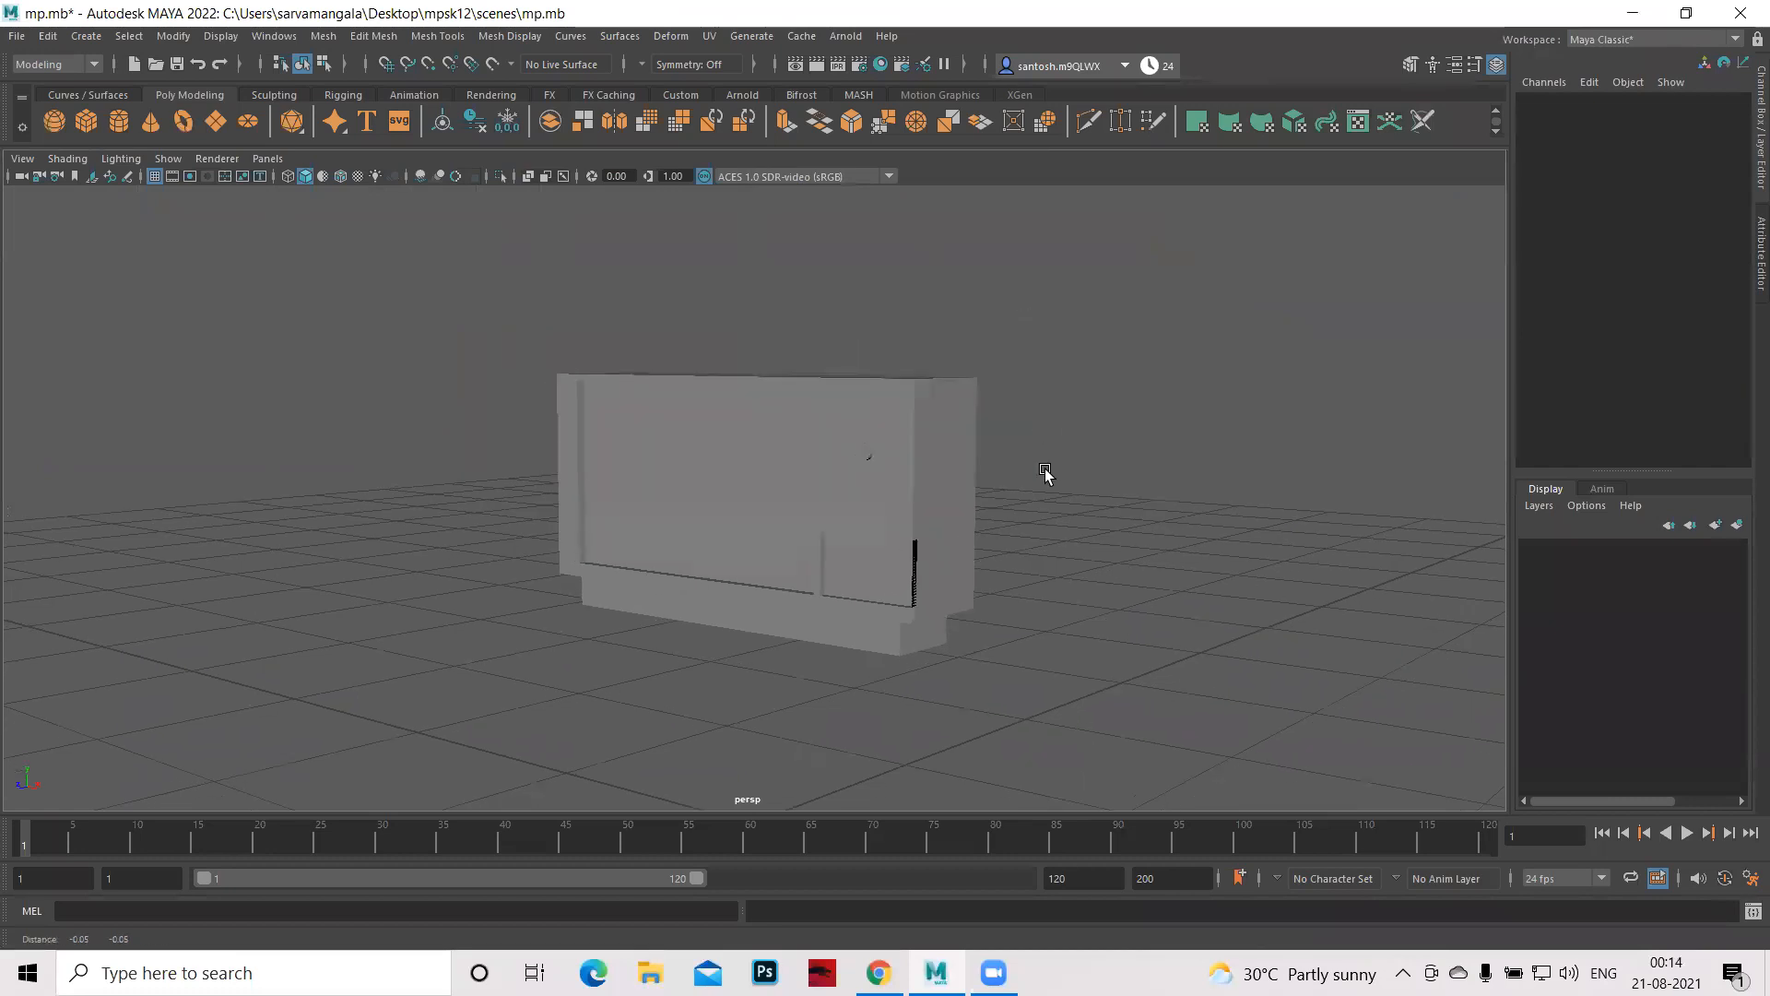
{"action": "middle_click_drag", "start_coordinate": [1045, 473], "coordinate": [1095, 413], "text": "alt"}
{"action": "left_click_drag", "start_coordinate": [1091, 621], "coordinate": [1129, 629], "text": "alt"}
{"action": "middle_click_drag", "start_coordinate": [1106, 536], "coordinate": [1110, 562], "text": "alt"}
{"action": "middle_click_drag", "start_coordinate": [1093, 461], "coordinate": [1101, 537], "text": "alt"}
{"action": "left_click_drag", "start_coordinate": [1100, 538], "coordinate": [892, 446], "text": "alt"}
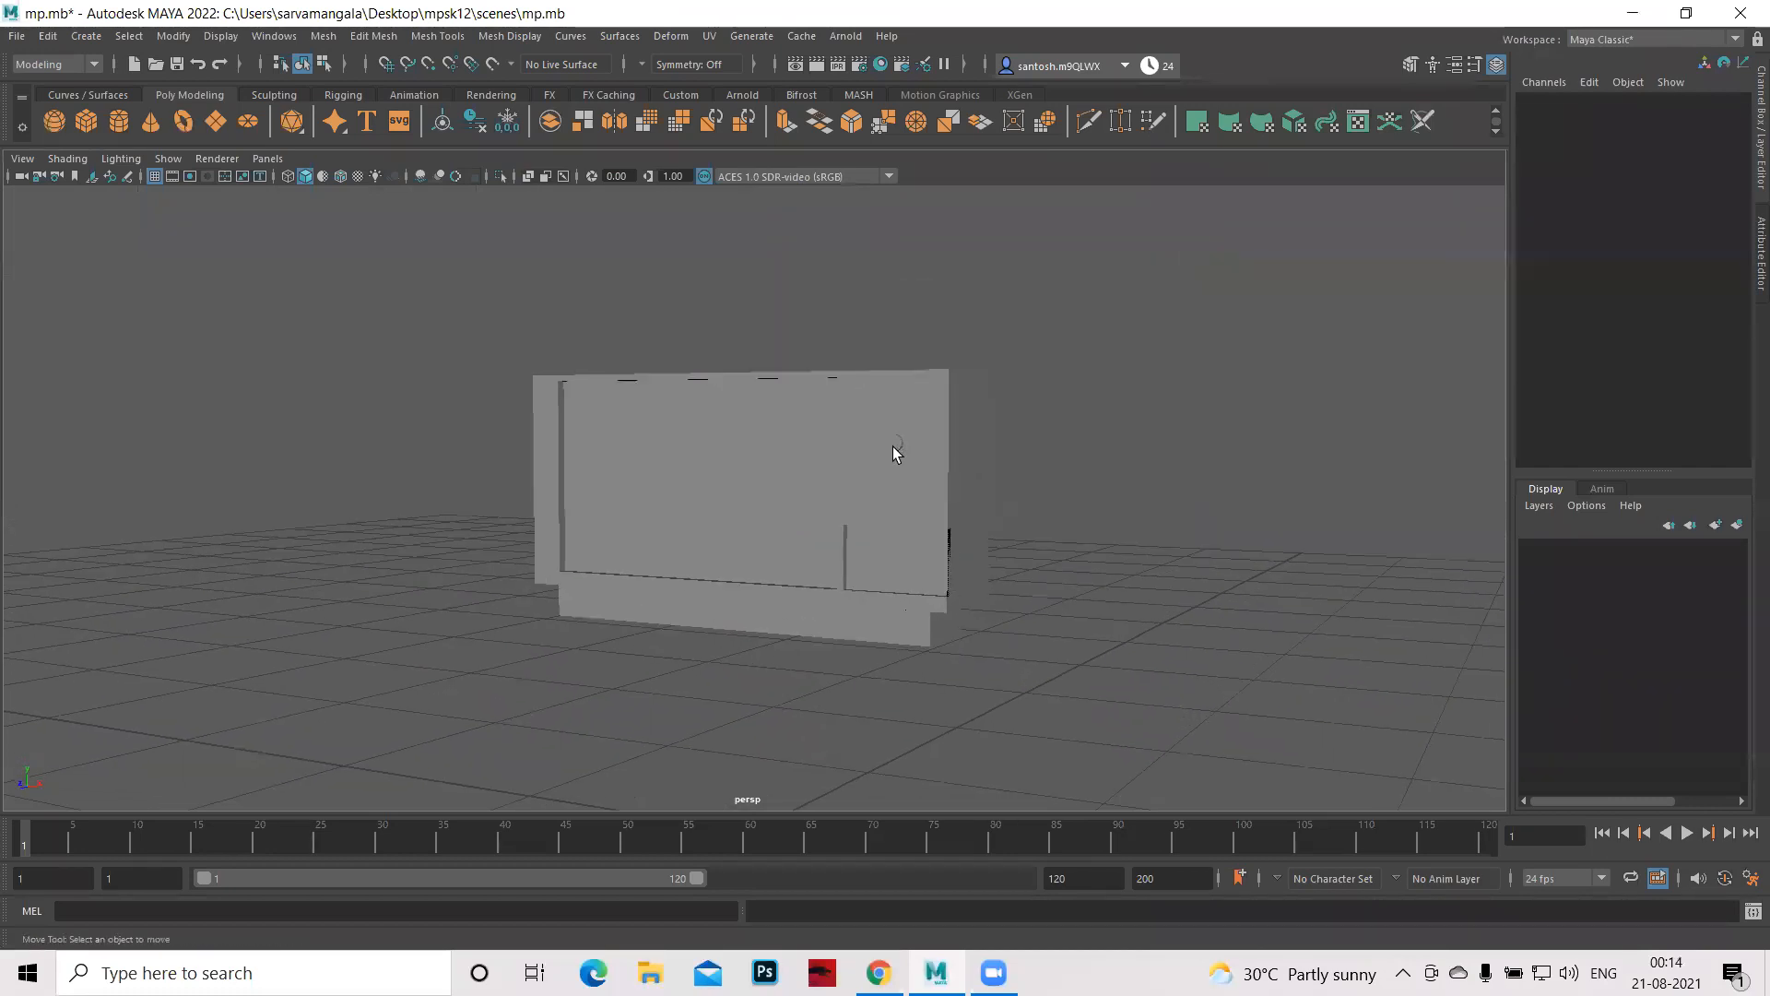
- Reselect the knob cylinder, duplicate it and move the copy straight down to about Y 1.307
{"action": "key", "text": "q"}
{"action": "key", "text": "ctrl+z"}
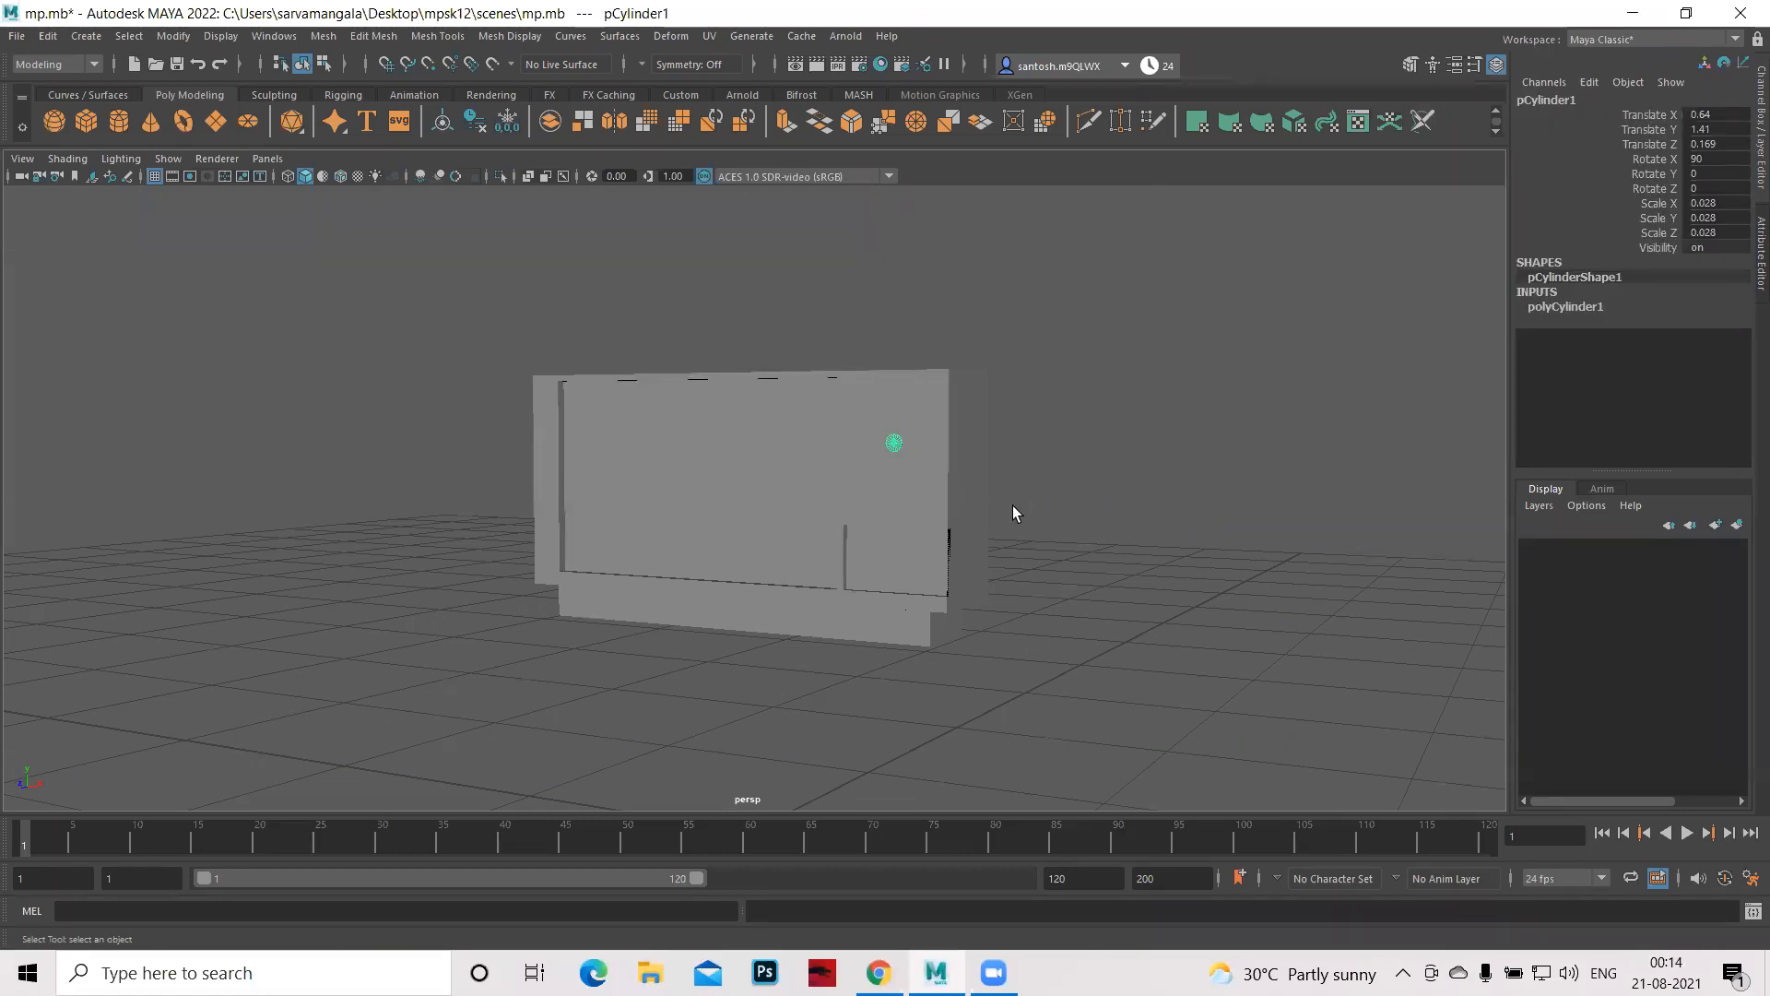
{"action": "key", "text": "ctrl+d"}
{"action": "key", "text": "w"}
{"action": "left_click_drag", "start_coordinate": [897, 363], "coordinate": [897, 394]}
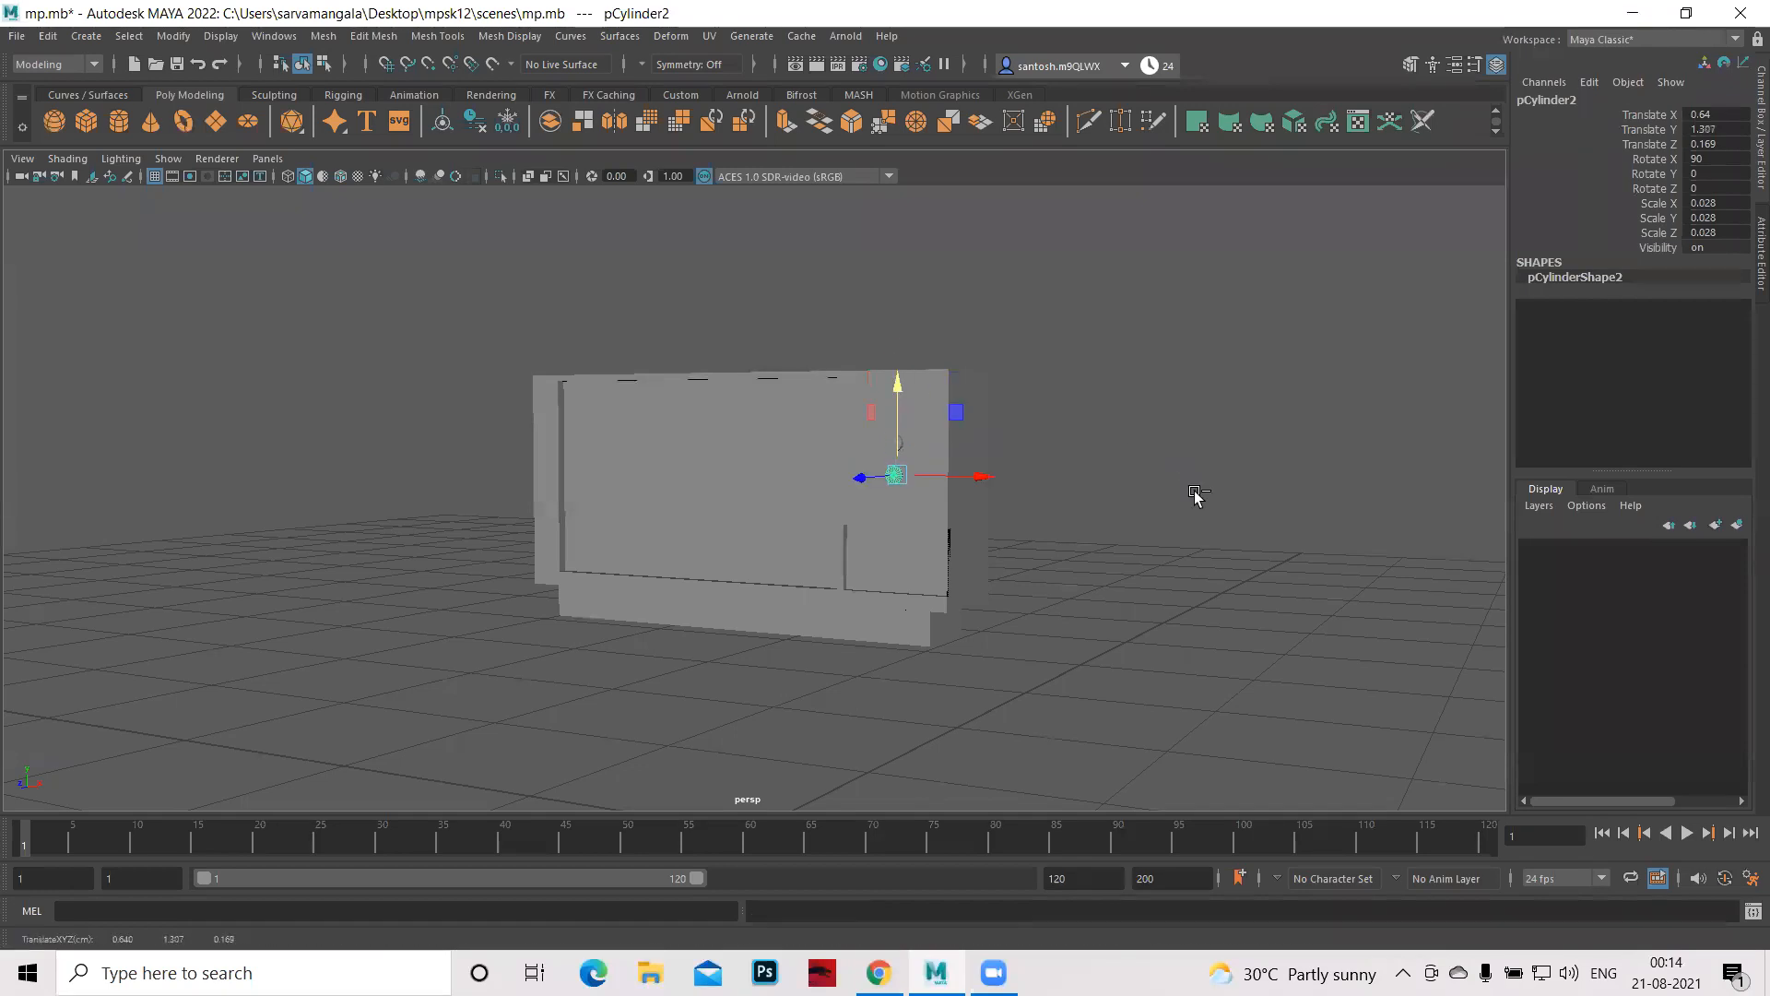
- Duplicate the second knob, move the new copy below it as the third in the column, and deselect
{"action": "key", "text": "ctrl+d"}
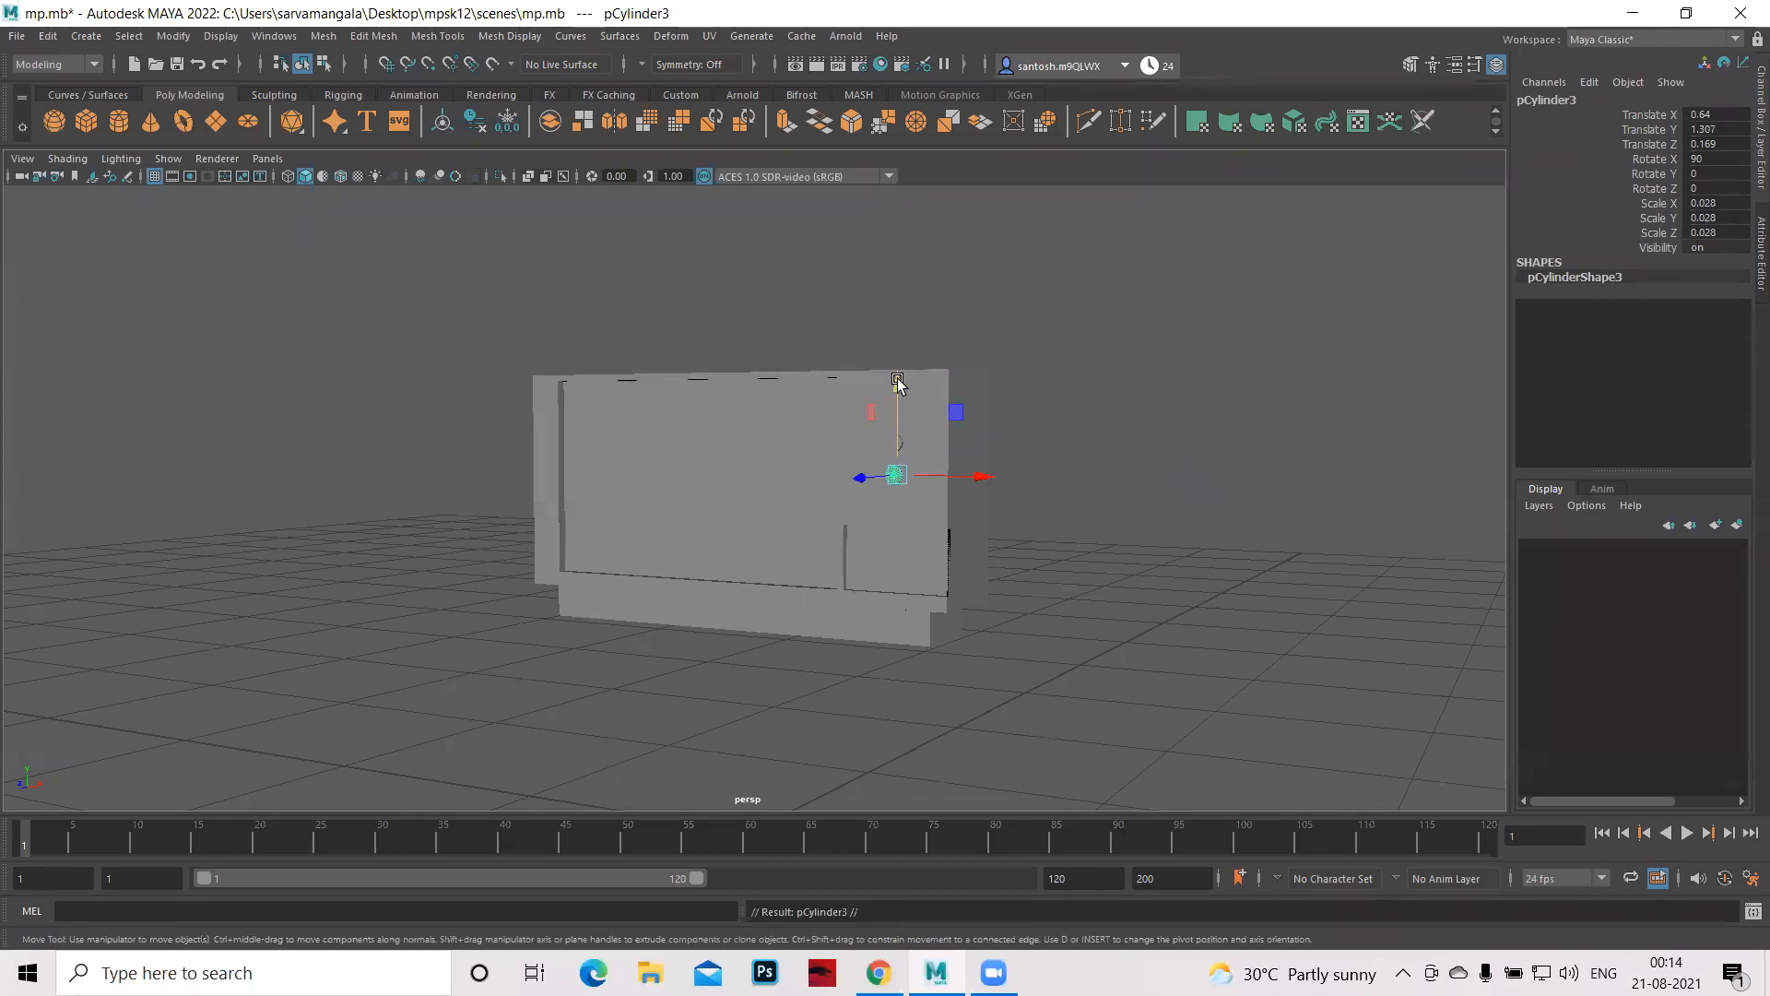
{"action": "left_click_drag", "start_coordinate": [897, 395], "coordinate": [897, 436]}
{"action": "left_click", "coordinate": [1159, 620]}
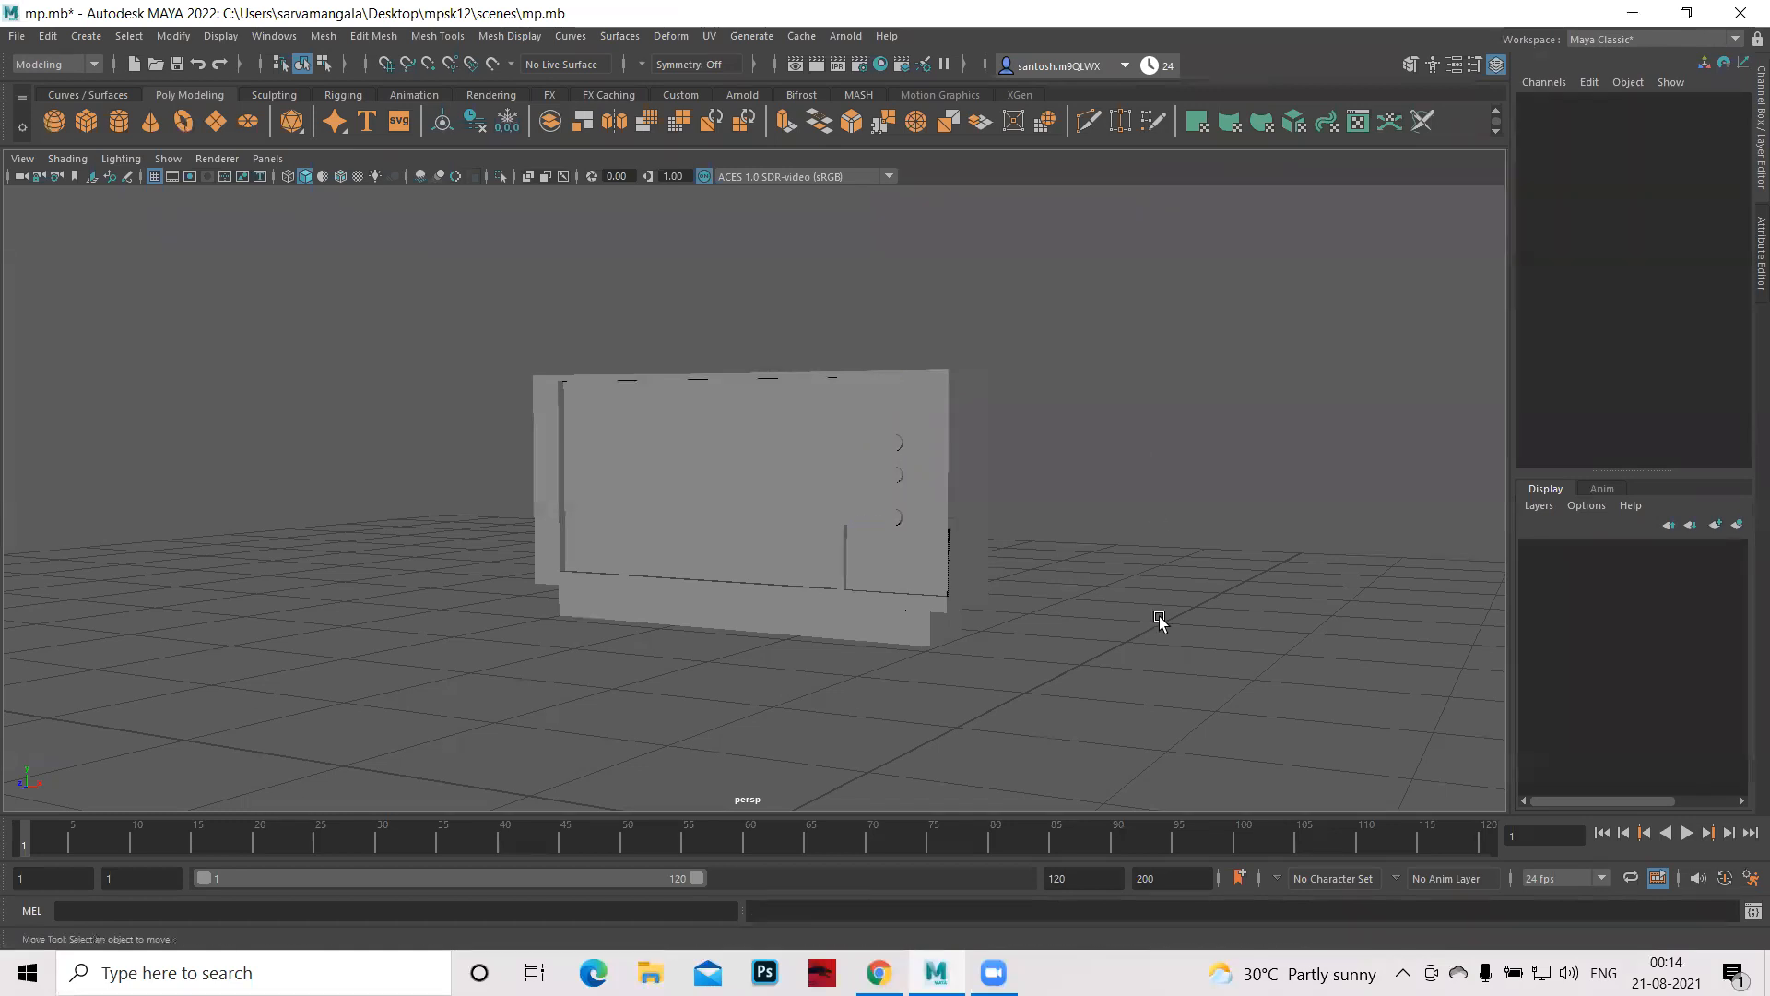
- Create a polygon cube for the television's stand and narrow its depth in the side view to about 0.511 Scale Z
{"action": "left_click_drag", "start_coordinate": [1158, 643], "coordinate": [1050, 645], "text": "alt"}
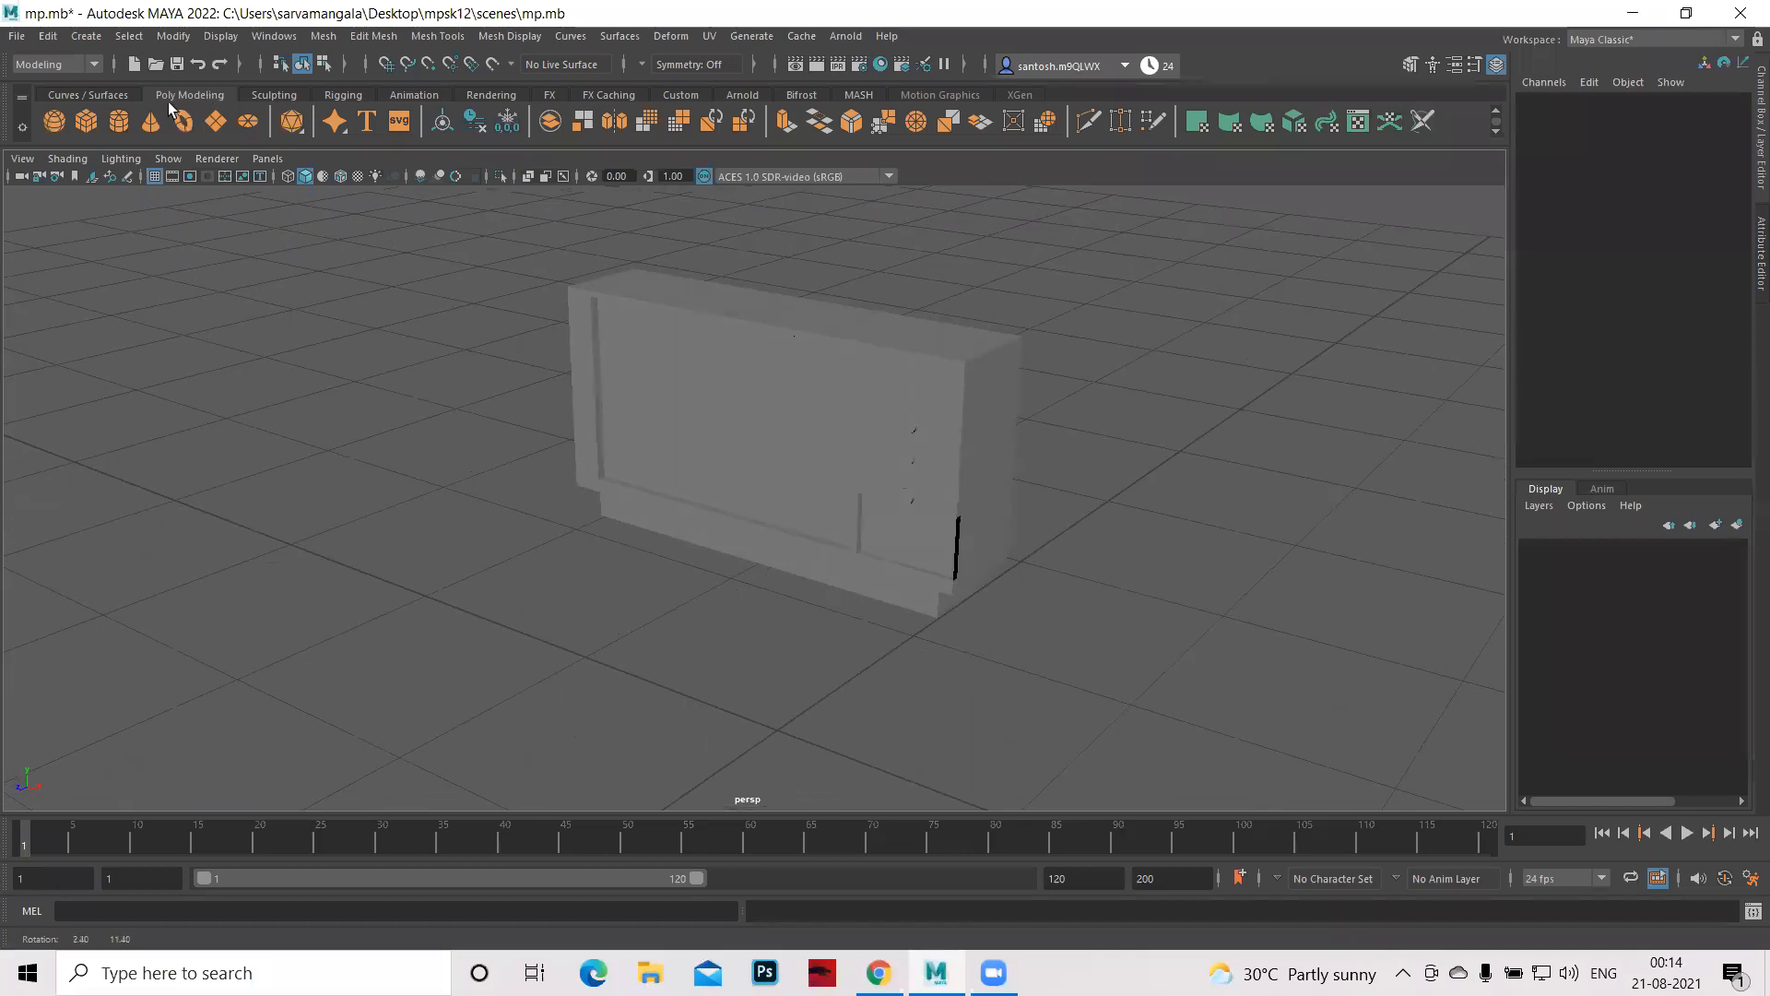
{"action": "left_click", "coordinate": [89, 129]}
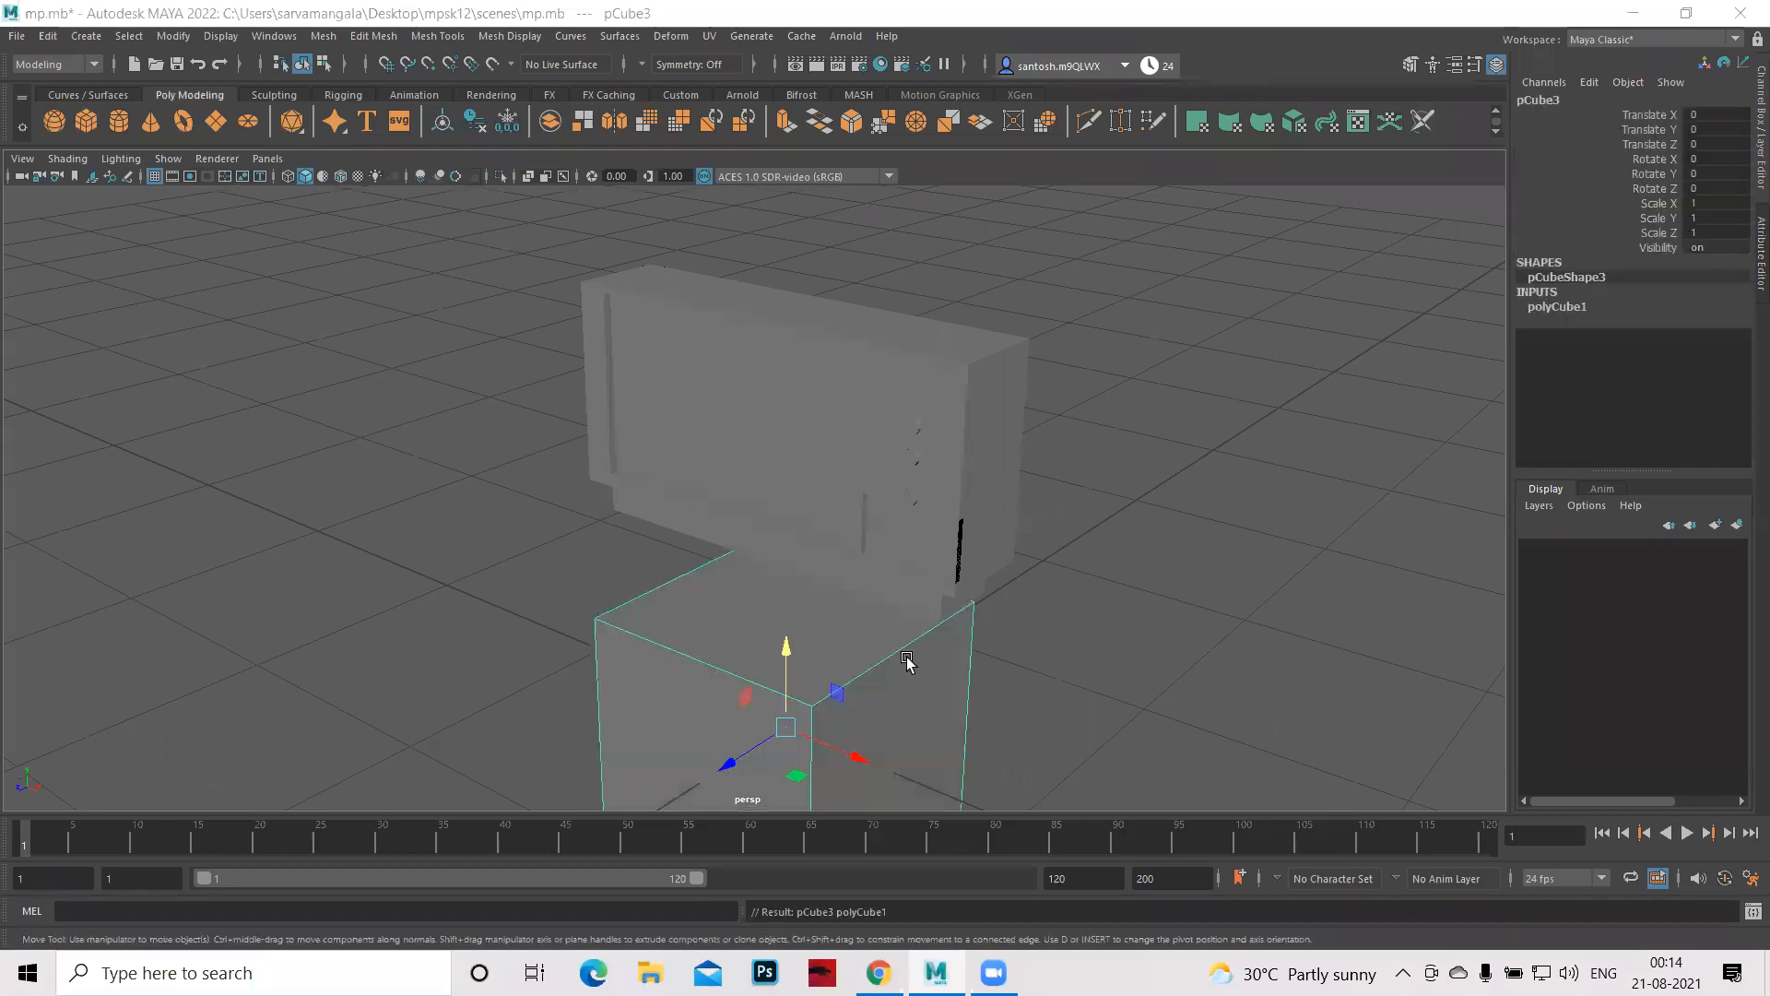
{"action": "key", "text": "space"}
{"action": "key", "text": "space"}
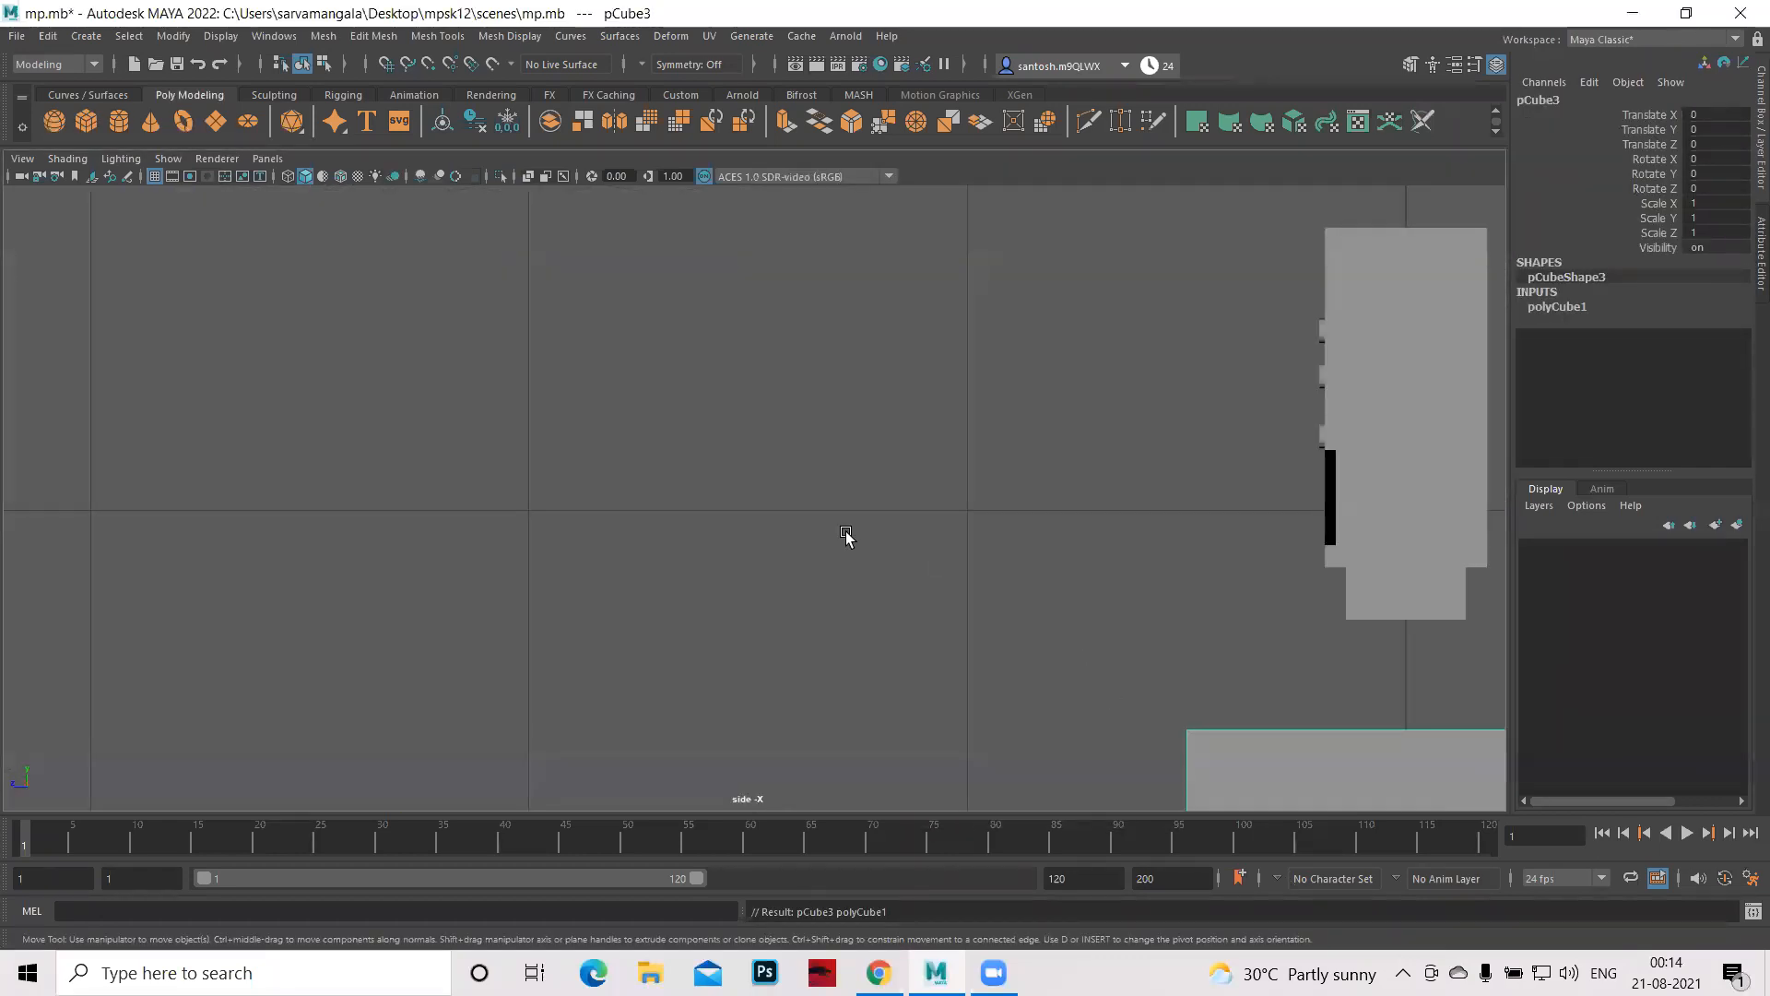
{"action": "middle_click_drag", "start_coordinate": [847, 532], "coordinate": [673, 492], "text": "alt"}
{"action": "middle_click_drag", "start_coordinate": [1142, 629], "coordinate": [1159, 452], "text": "alt"}
{"action": "key", "text": "e"}
{"action": "key", "text": "r"}
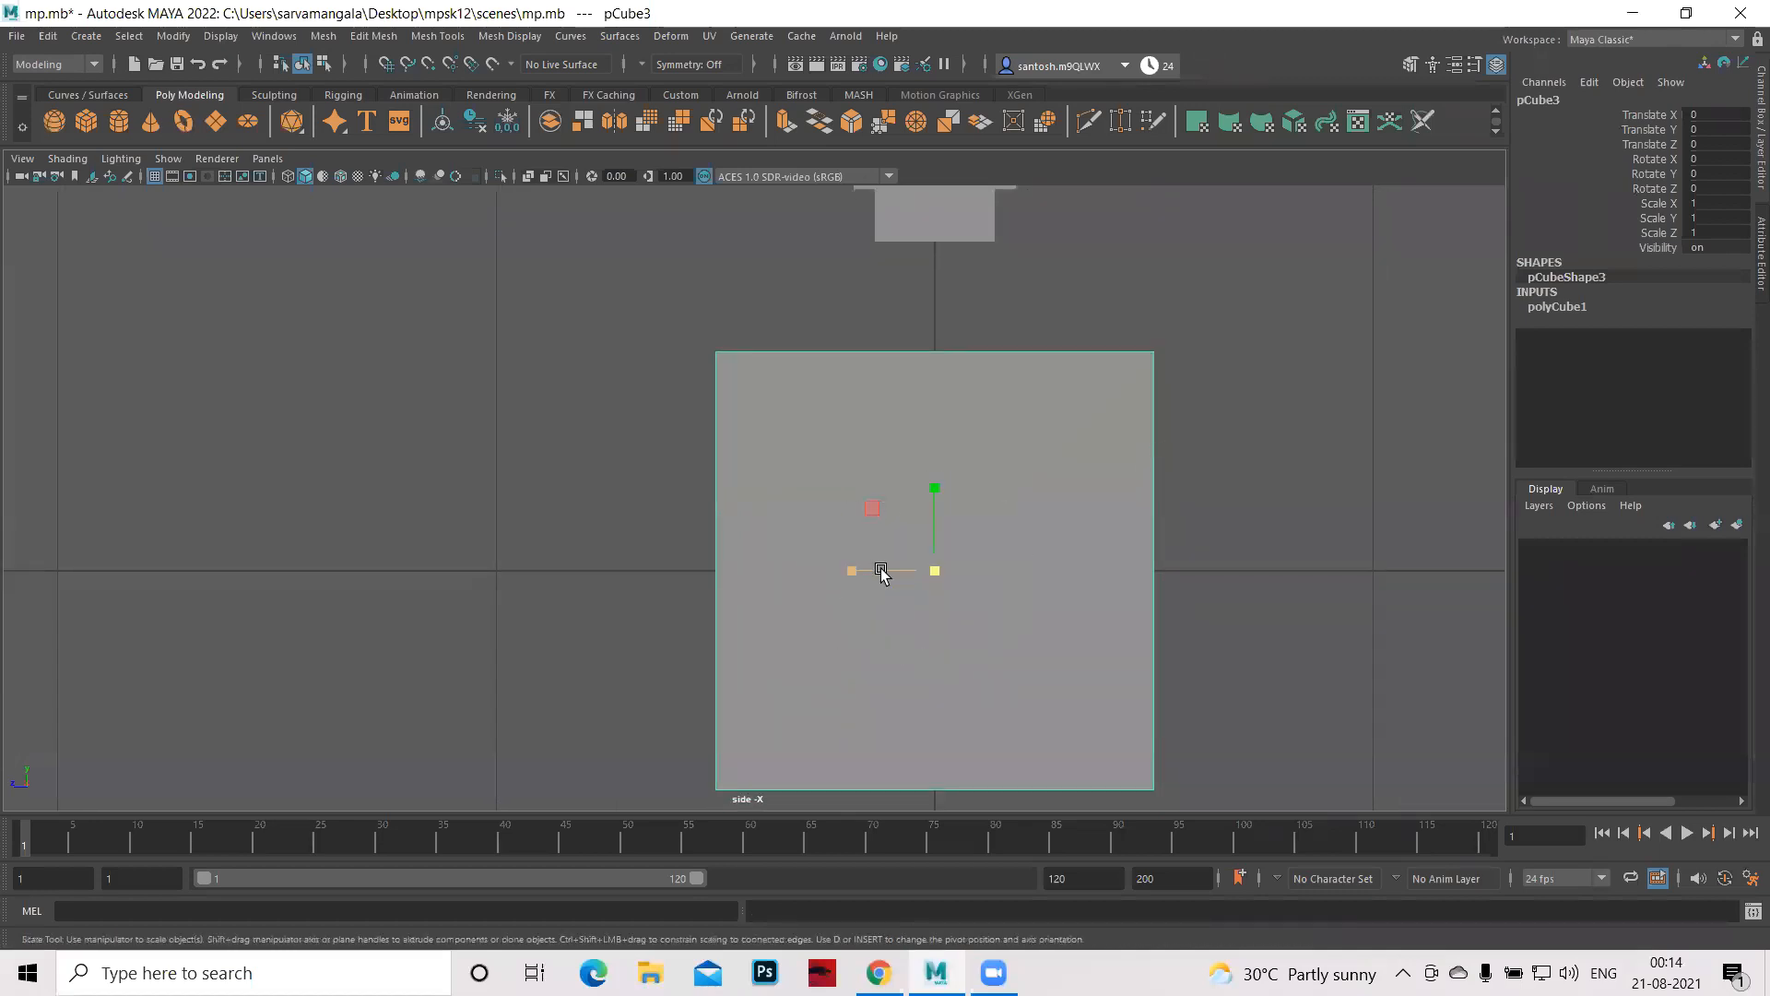
{"action": "left_click_drag", "start_coordinate": [846, 572], "coordinate": [886, 573]}
- In the front view, flatten the new cube to about 0.333 Scale Y
{"action": "key", "text": "space"}
{"action": "key", "text": "space"}
{"action": "left_click_drag", "start_coordinate": [1081, 726], "coordinate": [1045, 555], "text": "alt"}
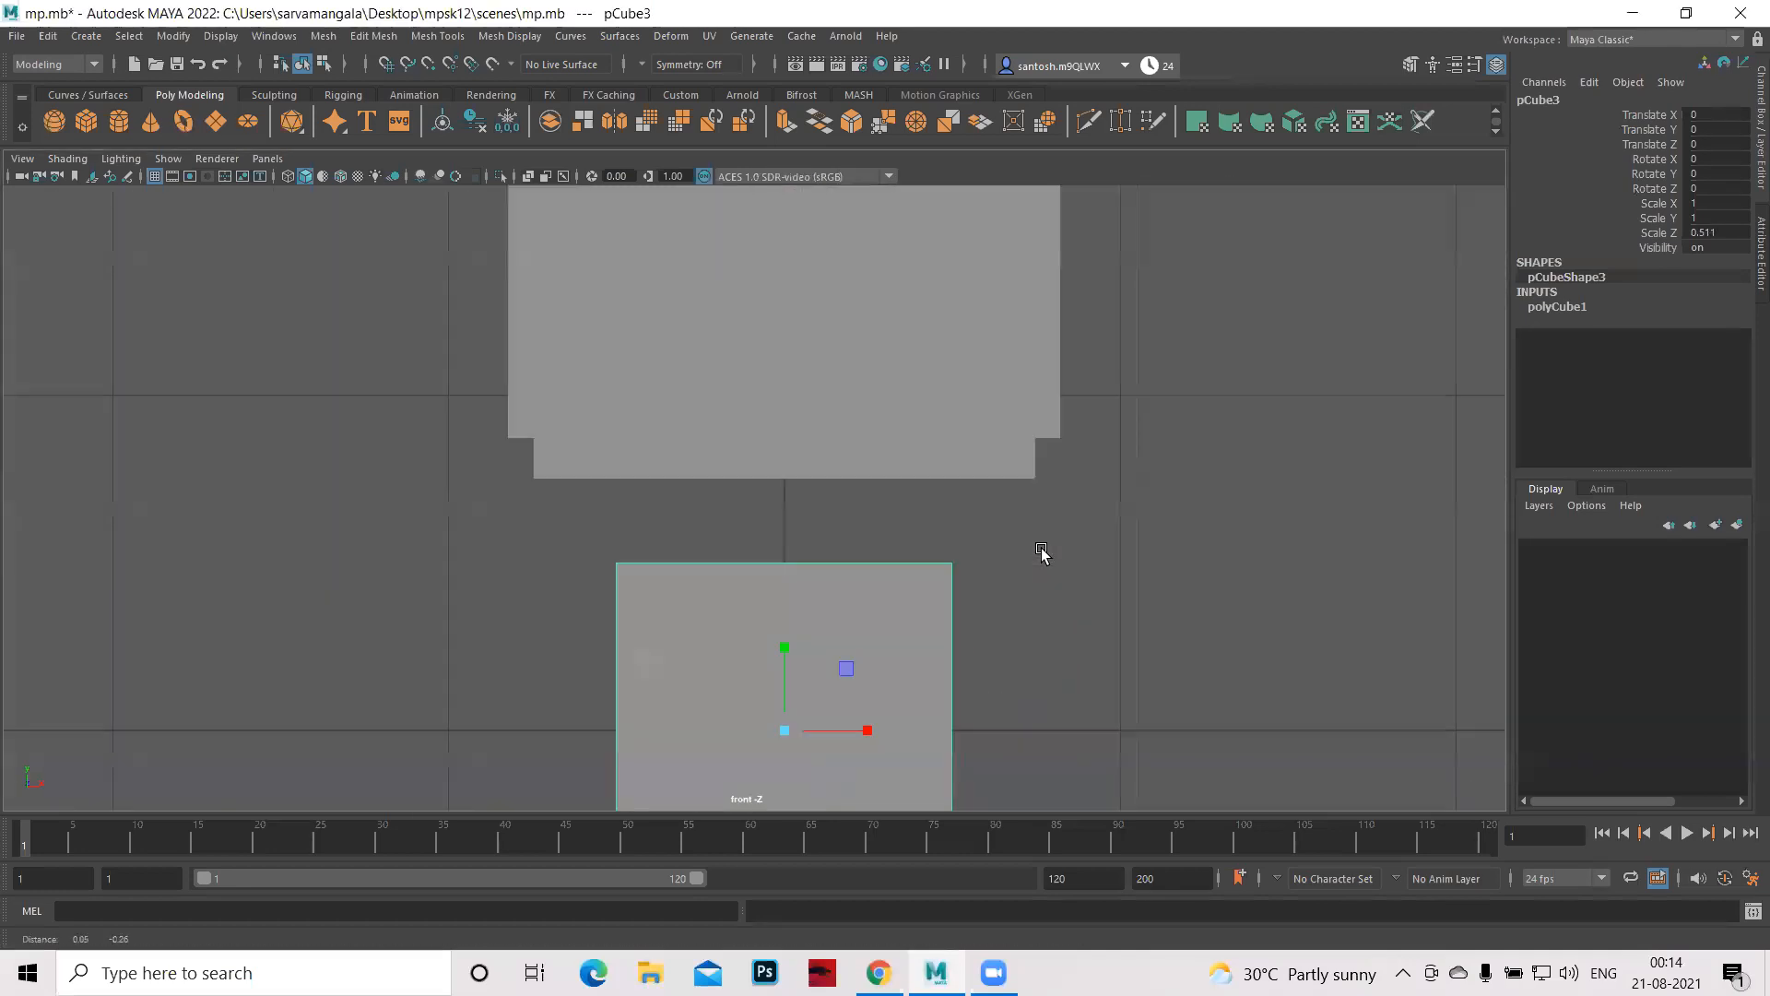
{"action": "middle_click_drag", "start_coordinate": [961, 672], "coordinate": [960, 503], "text": "alt"}
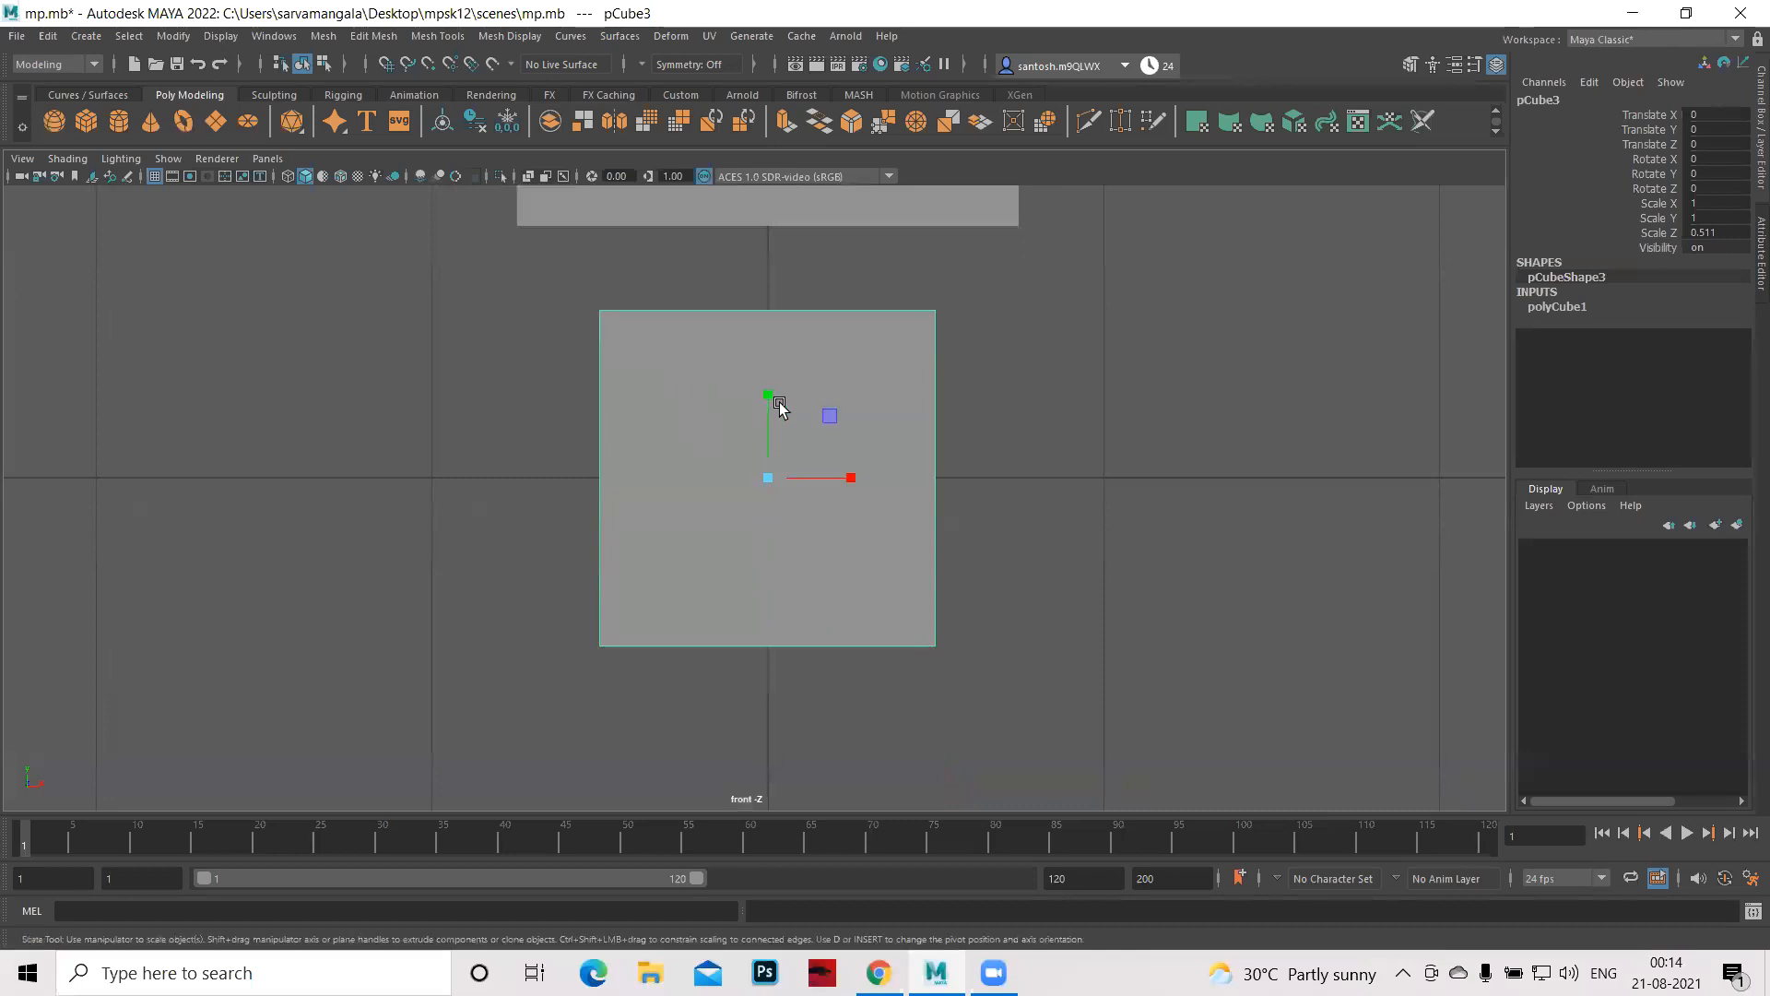
{"action": "left_click_drag", "start_coordinate": [768, 395], "coordinate": [776, 458]}
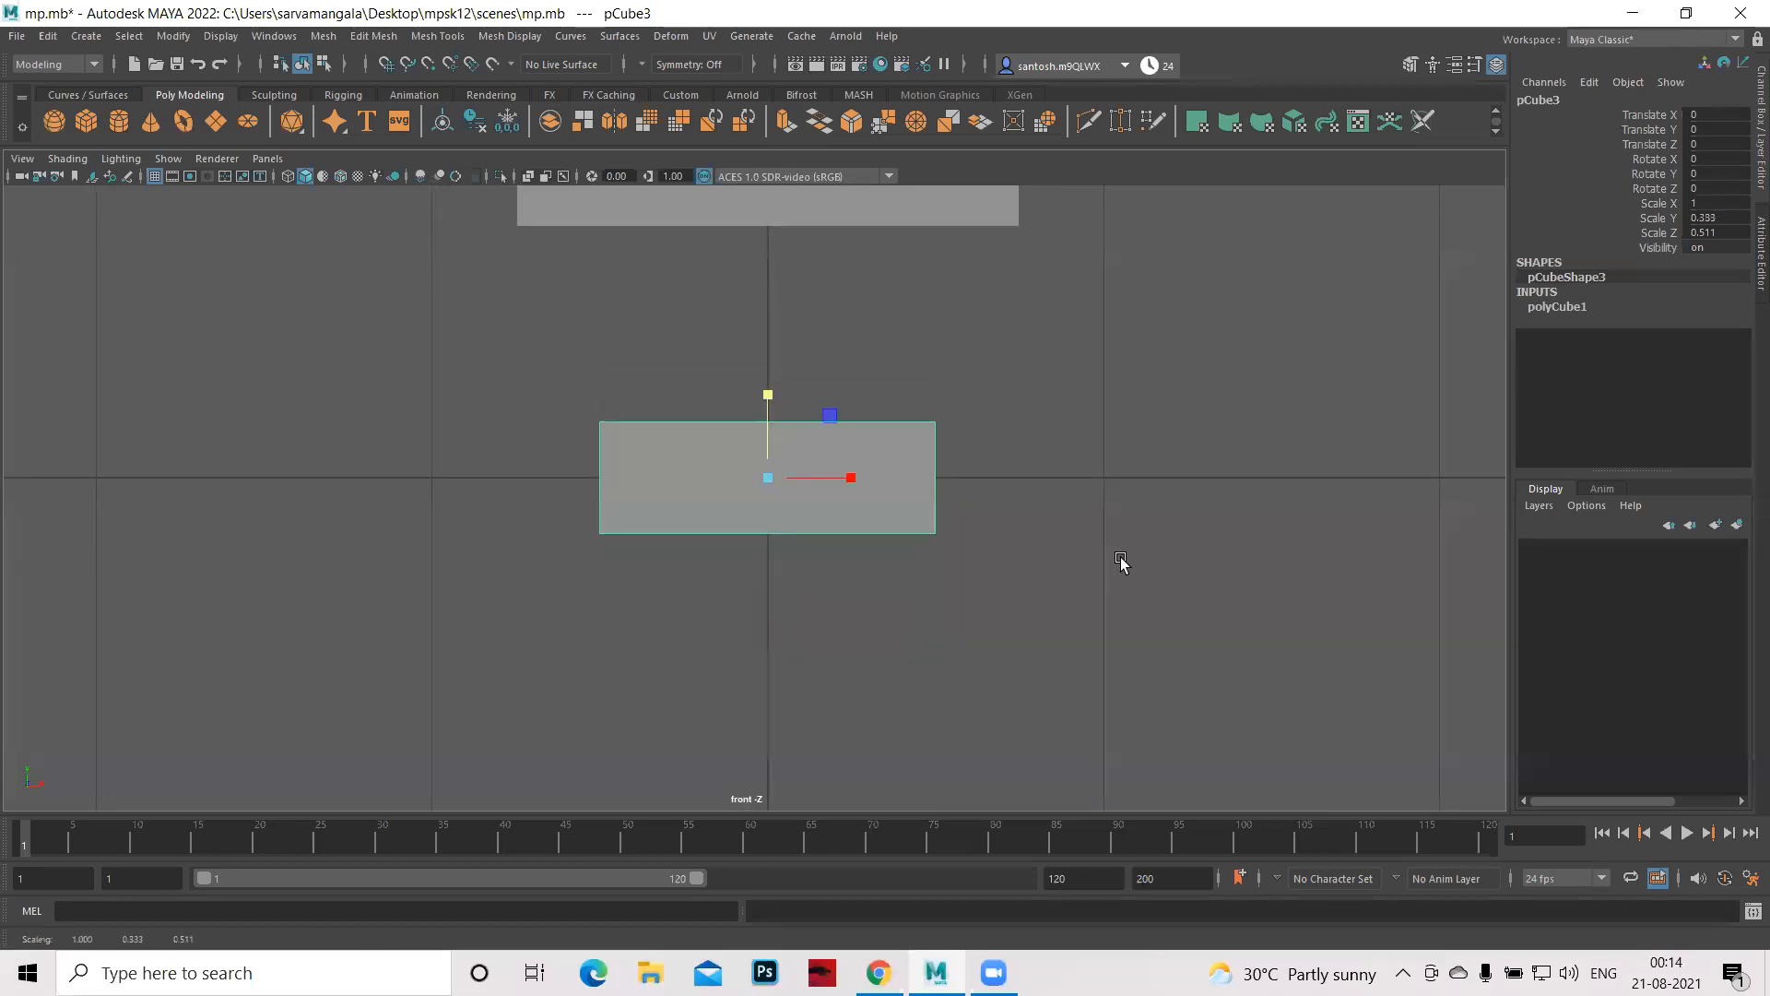
- Move the flattened cube up towards the television's base and widen it to about 3.444 Scale X
{"action": "key", "text": "w"}
{"action": "left_click_drag", "start_coordinate": [765, 387], "coordinate": [756, 249]}
{"action": "key", "text": "r"}
{"action": "left_click", "coordinate": [845, 329]}
{"action": "left_click_drag", "start_coordinate": [846, 332], "coordinate": [1019, 410]}
- Raise the wide slab until it meets the underside of the television's base, at about Y 0.59, and deselect it in the perspective view
{"action": "middle_click_drag", "start_coordinate": [940, 517], "coordinate": [941, 636], "text": "alt"}
{"action": "key", "text": "w"}
{"action": "left_click_drag", "start_coordinate": [776, 375], "coordinate": [782, 328]}
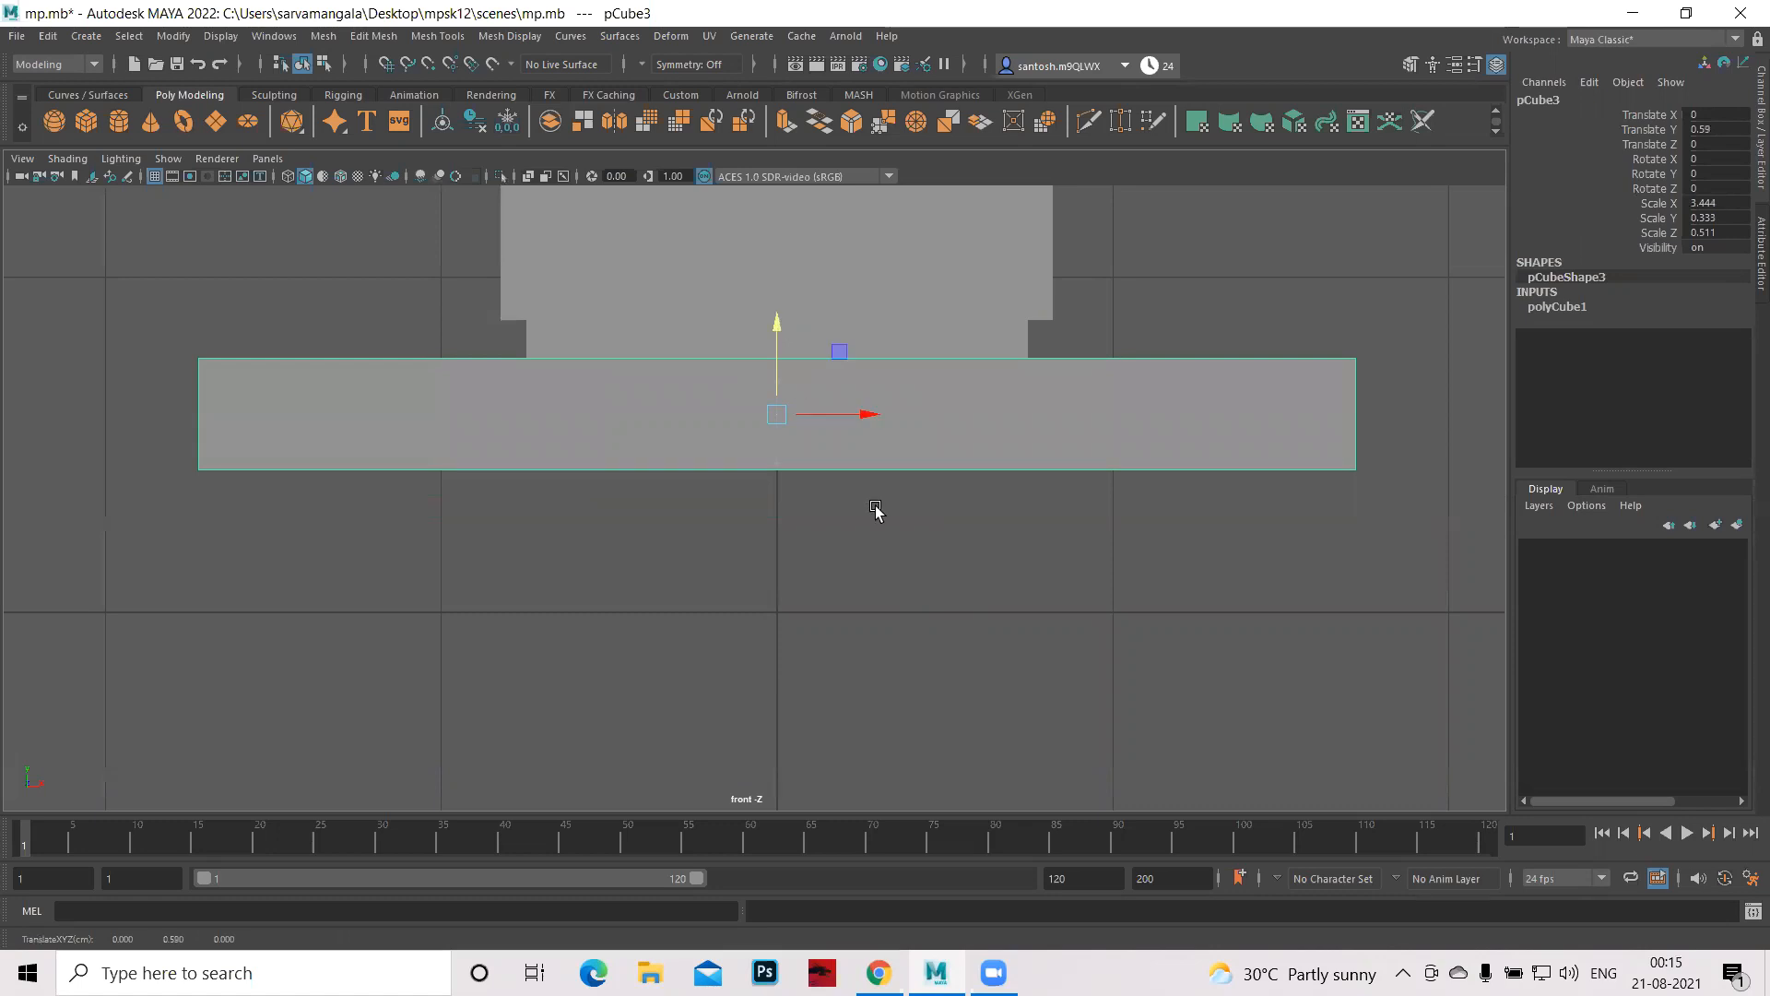
{"action": "key", "text": "space"}
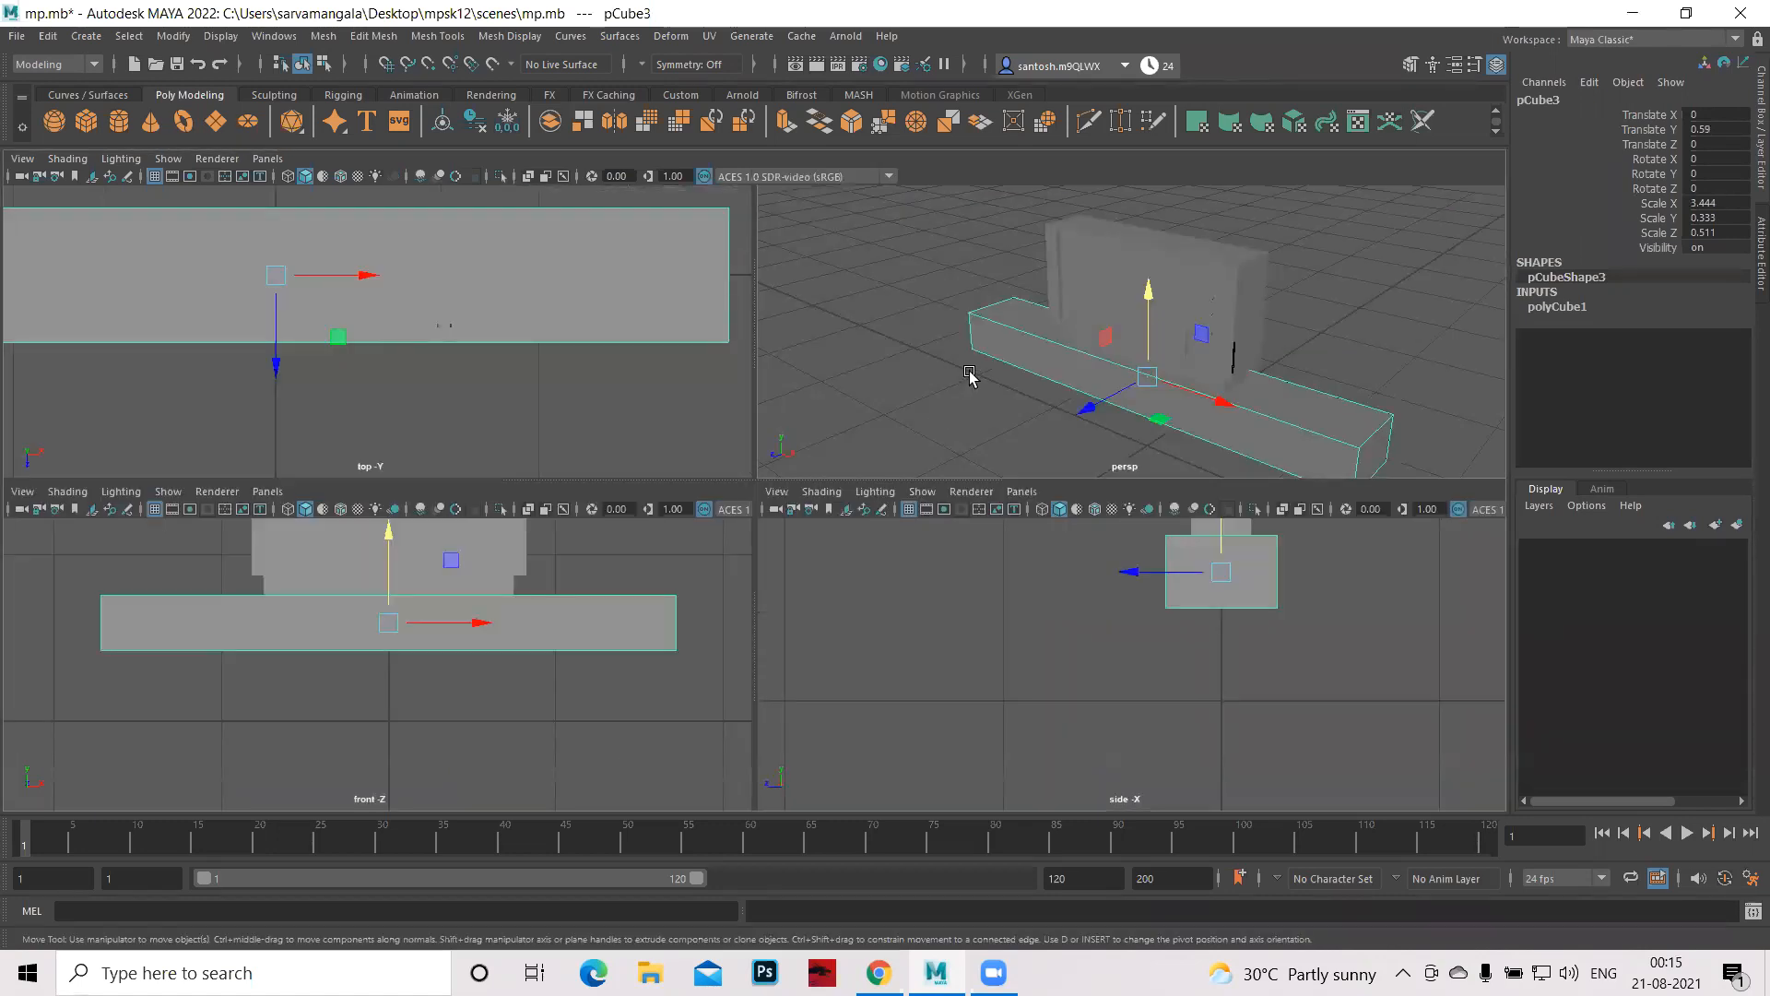
{"action": "key", "text": "space"}
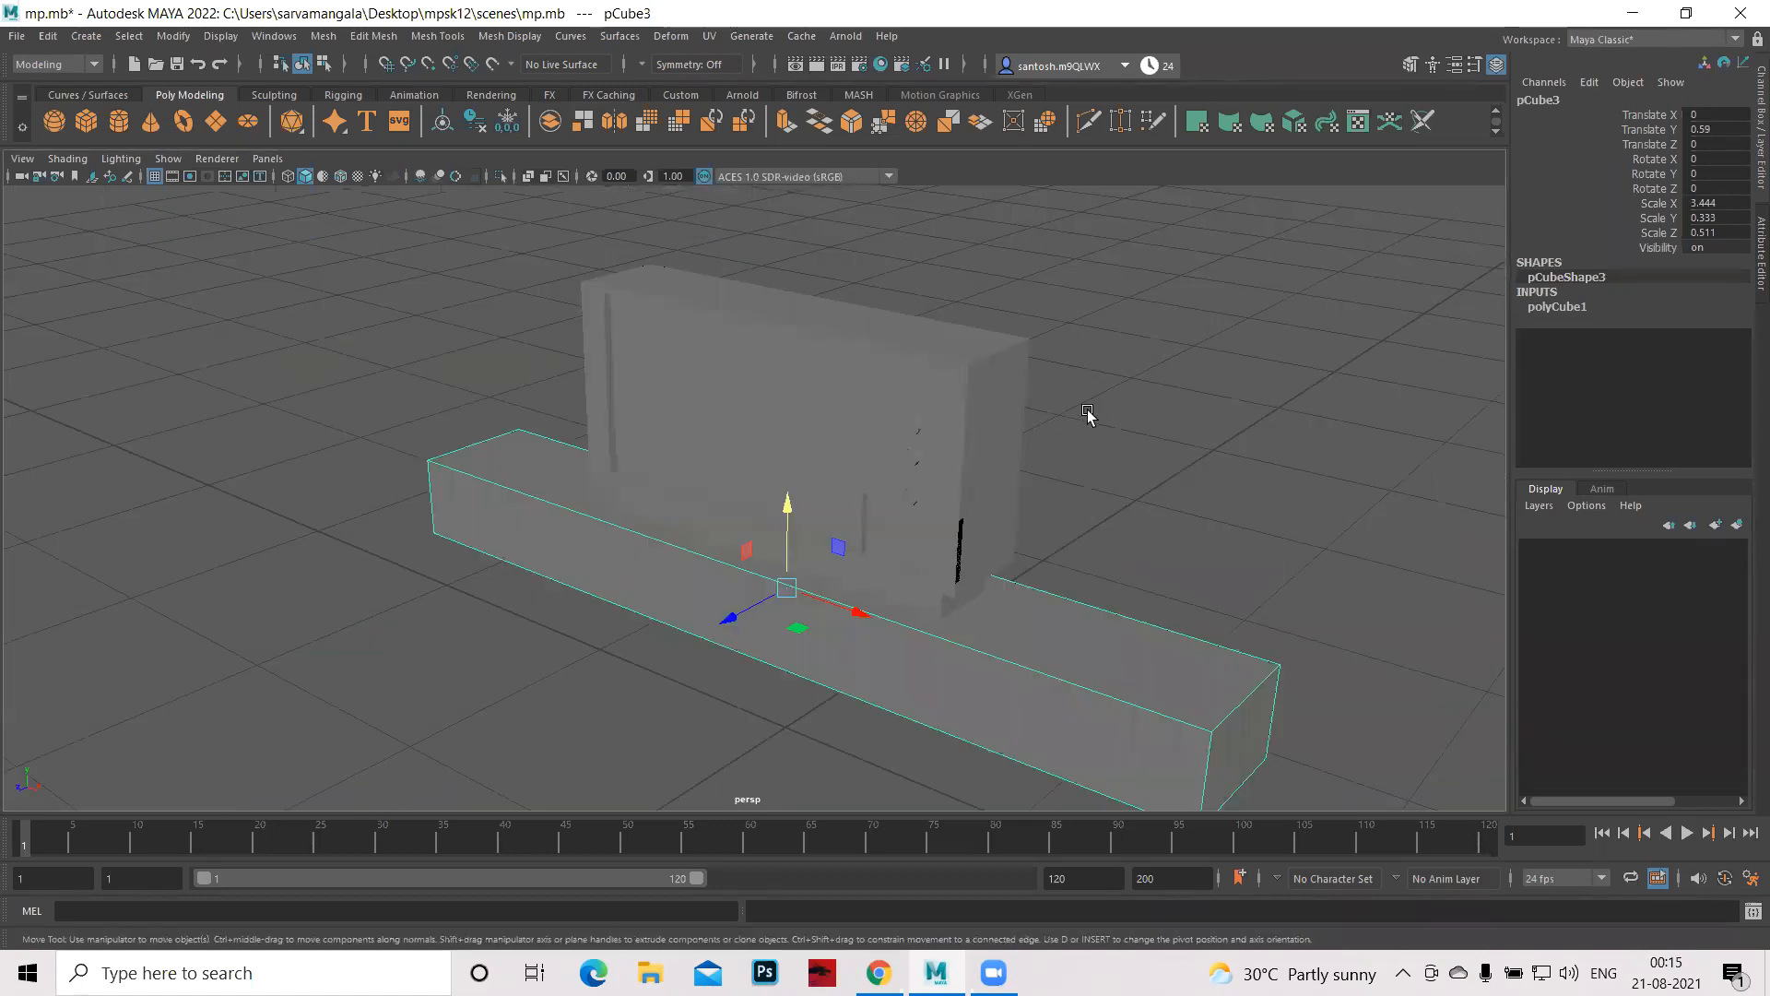
{"action": "left_click", "coordinate": [1154, 409]}
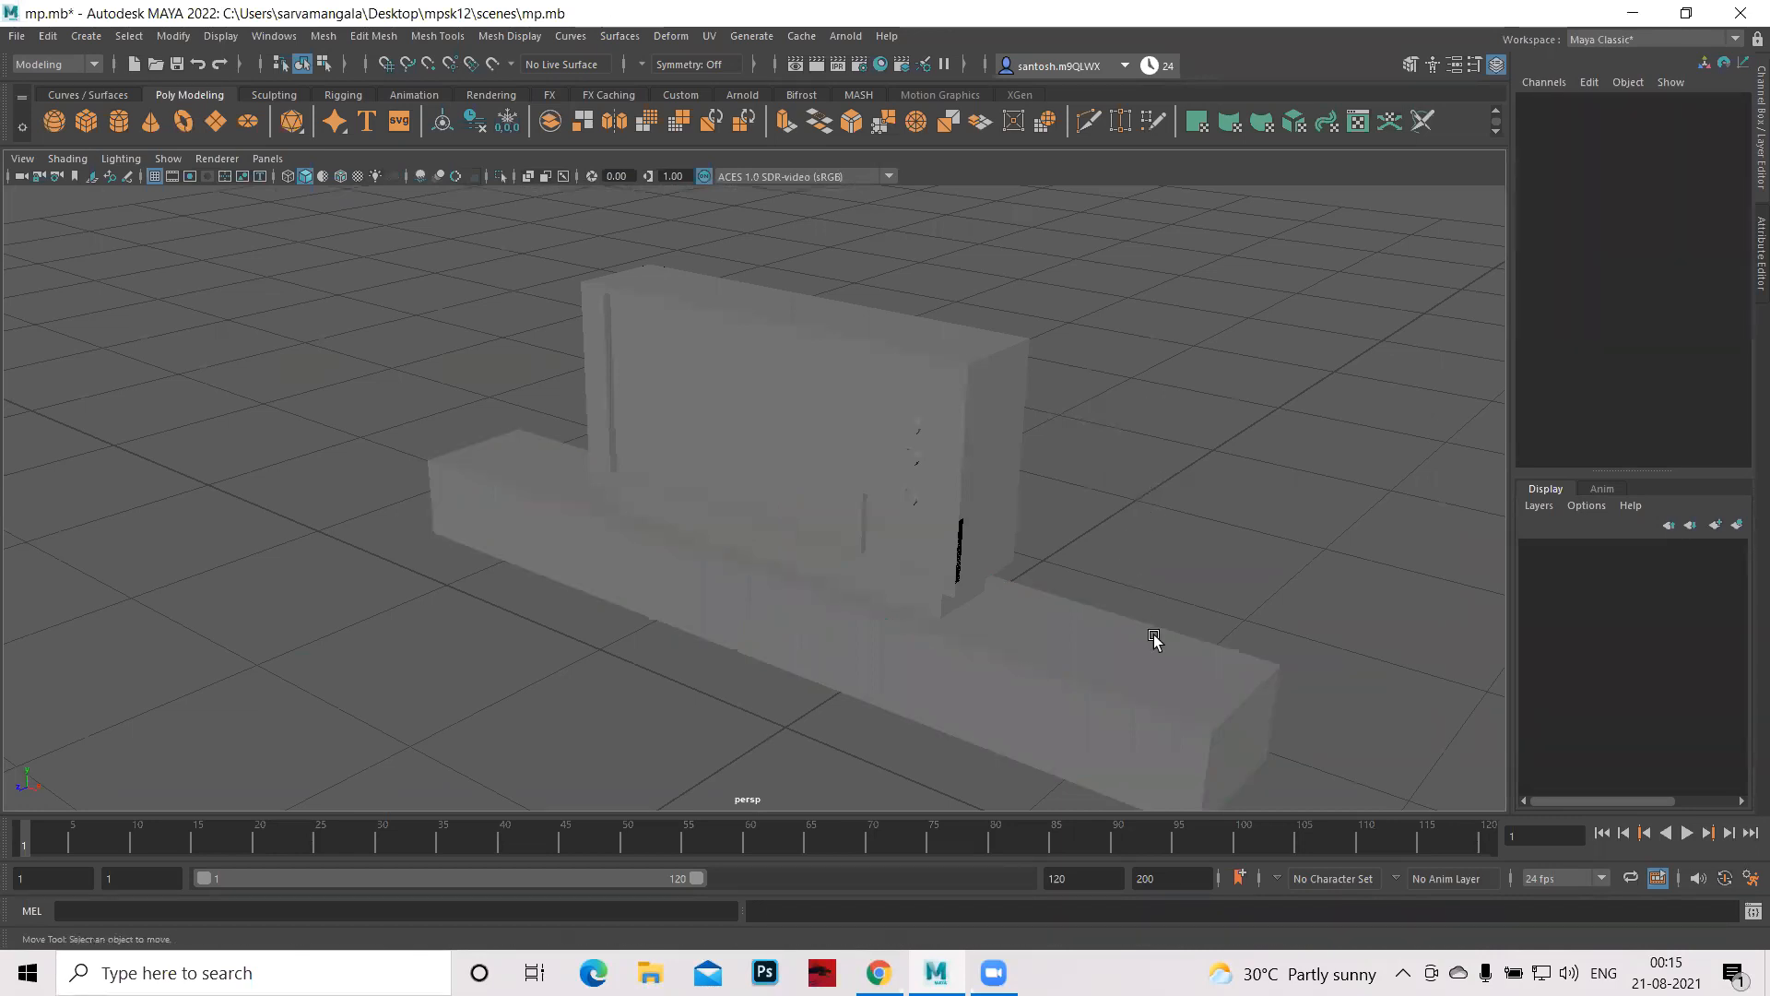
- Examine the assembled model by selecting the television body, knobs and base in turn, then view it deselected from another angle
{"action": "scroll", "coordinate": [1079, 609], "scroll_direction": "up", "scroll_amount": 2}
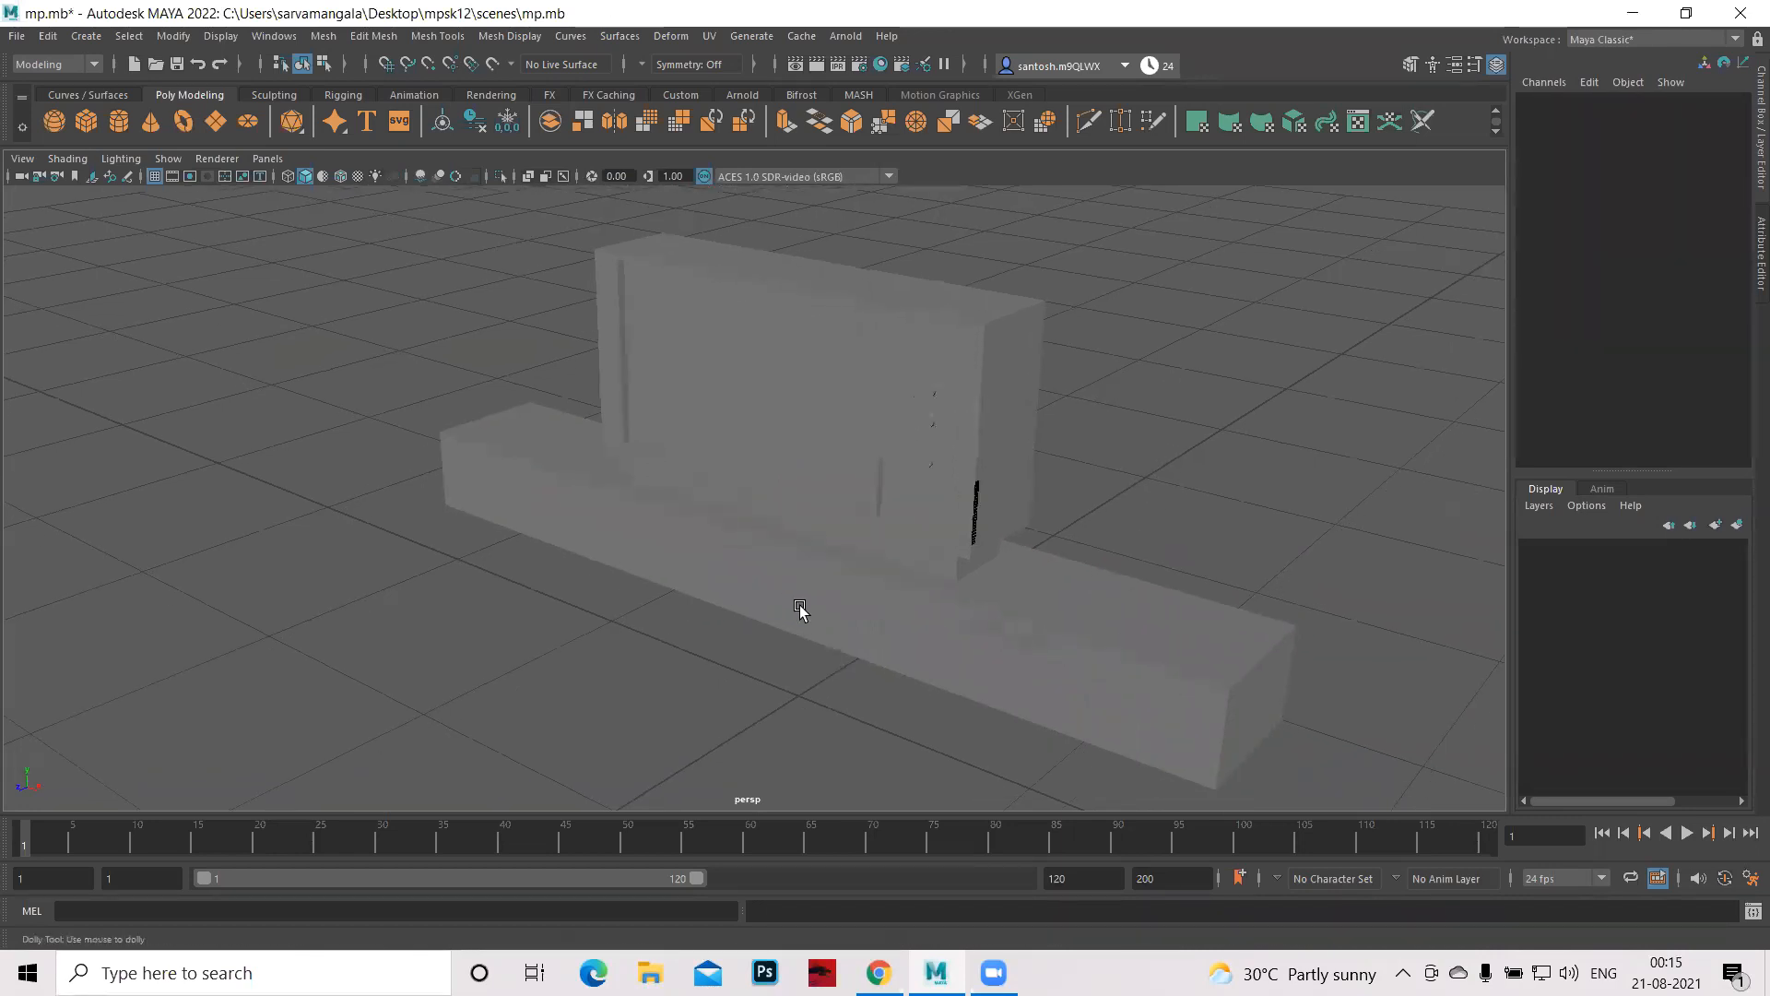
{"action": "scroll", "coordinate": [844, 614], "scroll_direction": "up", "scroll_amount": 2}
{"action": "left_click_drag", "start_coordinate": [883, 619], "coordinate": [1316, 708], "text": "alt"}
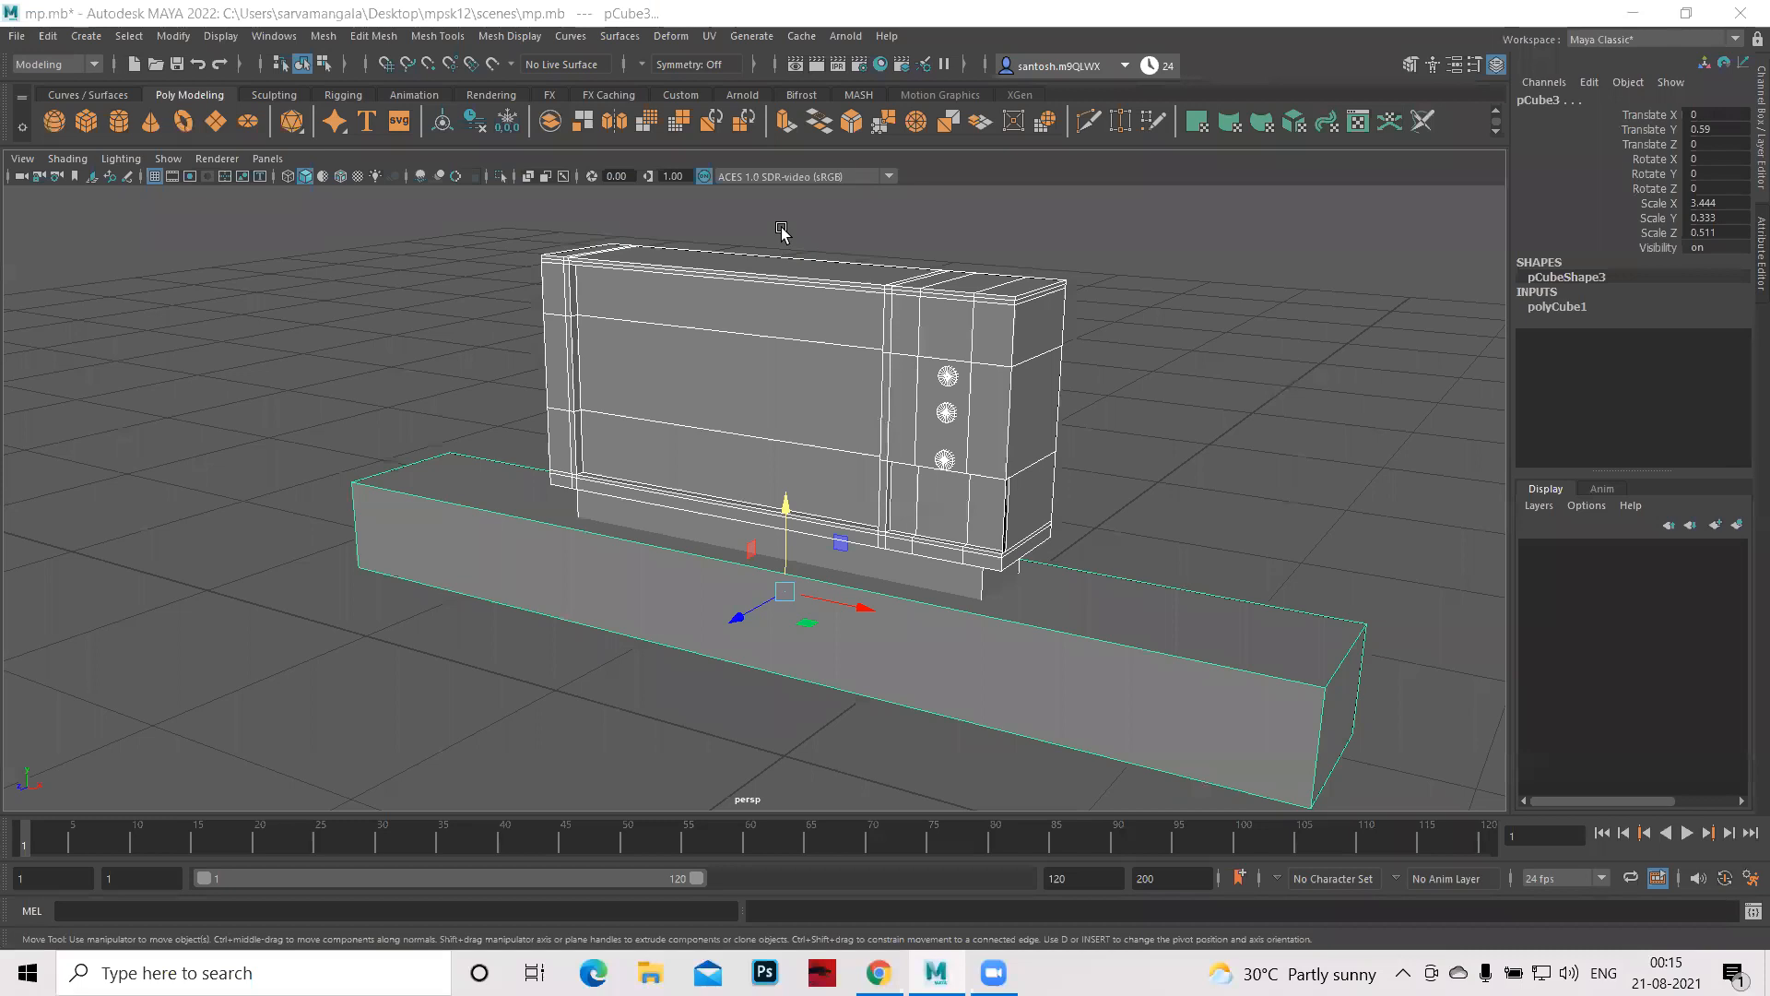
{"action": "left_click", "coordinate": [705, 405]}
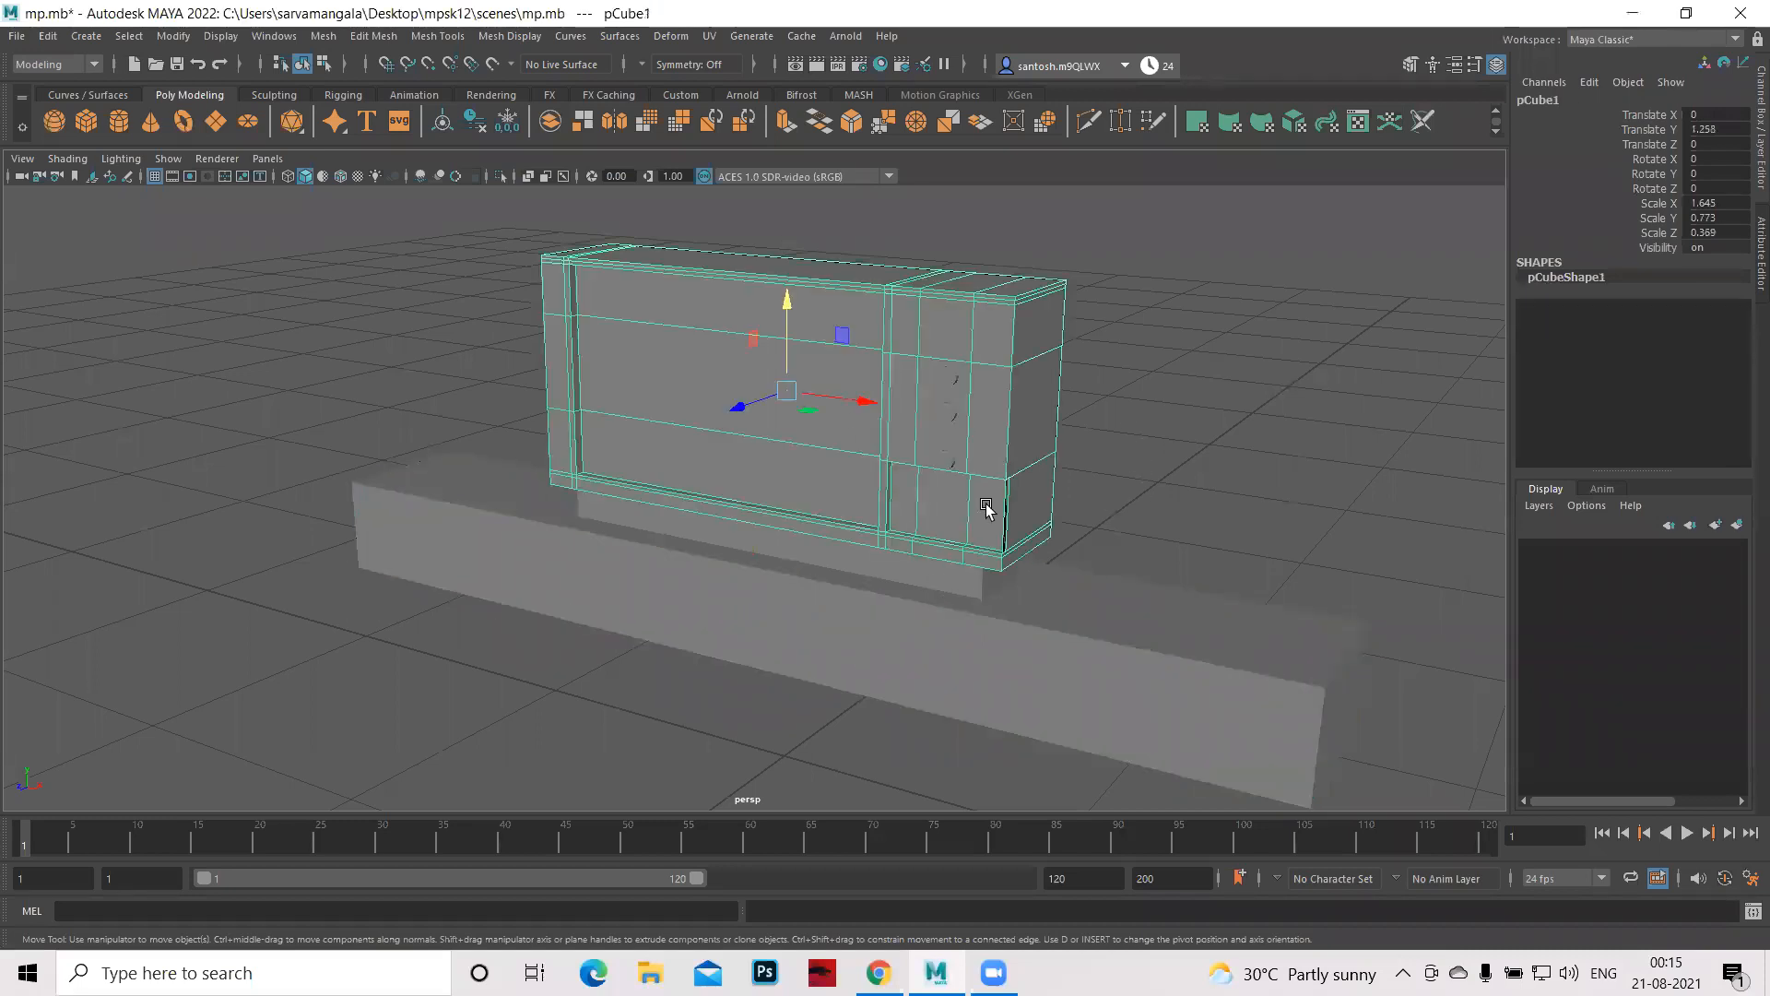
{"action": "left_click", "coordinate": [955, 415]}
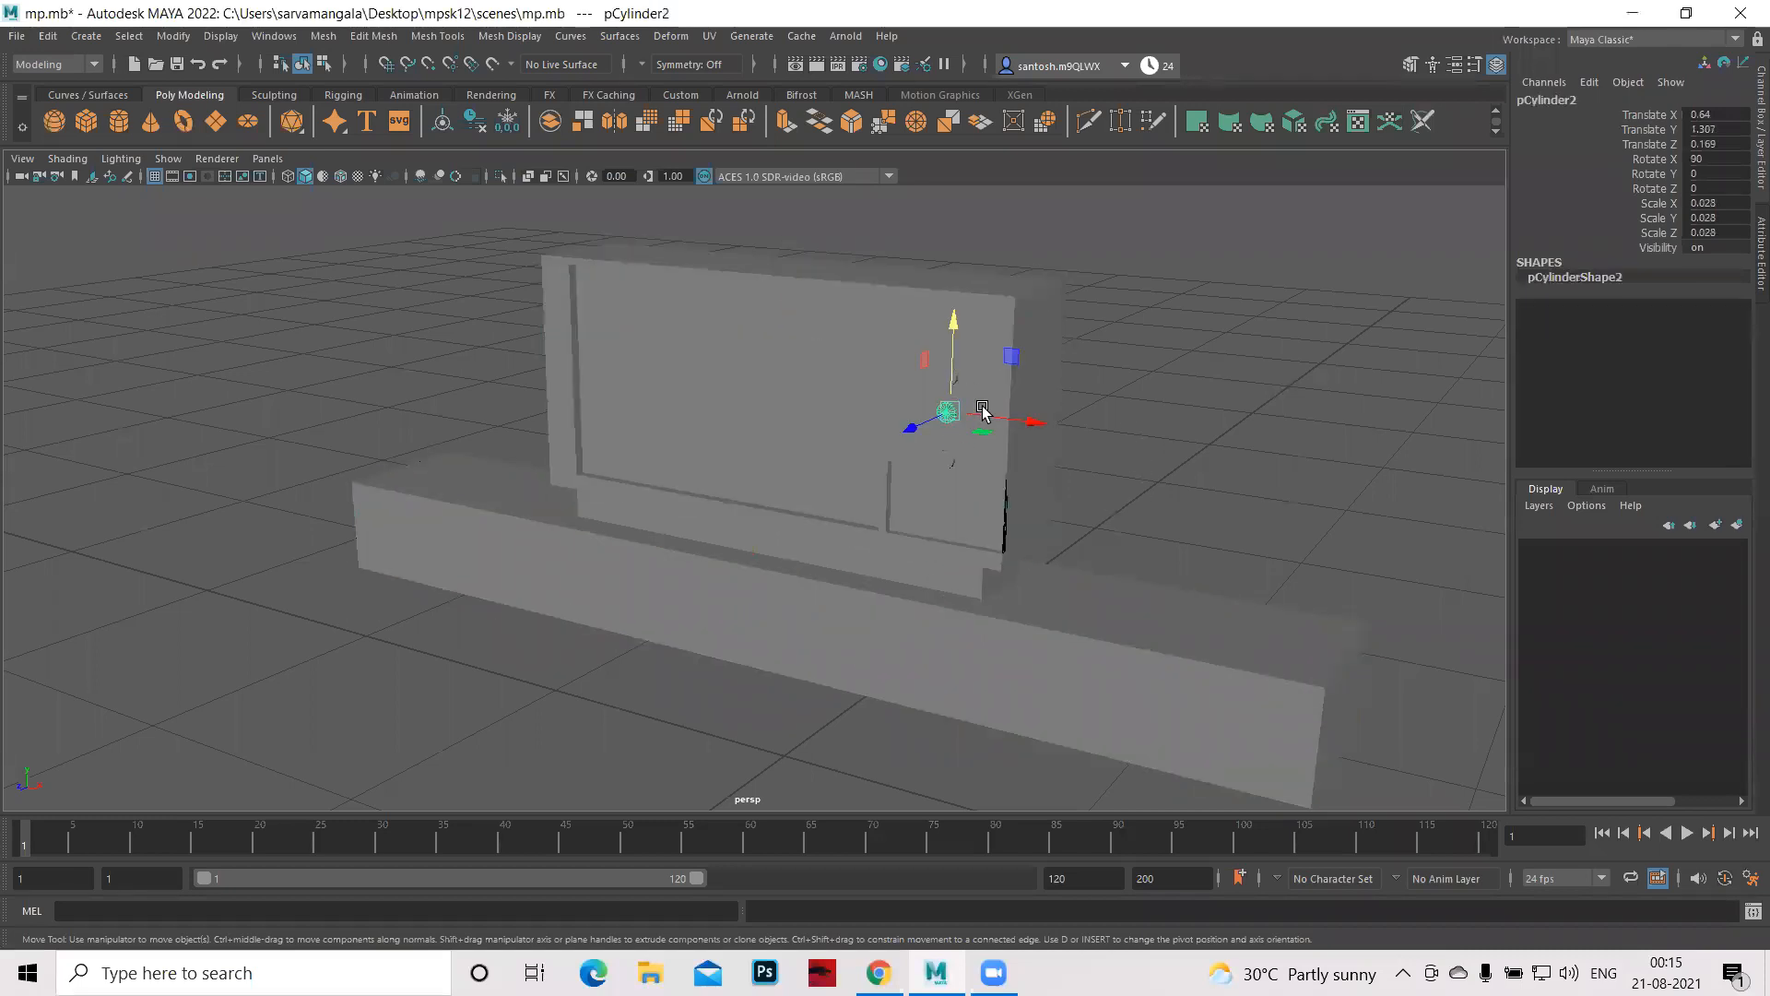
{"action": "key", "text": "q"}
{"action": "left_click", "coordinate": [949, 376]}
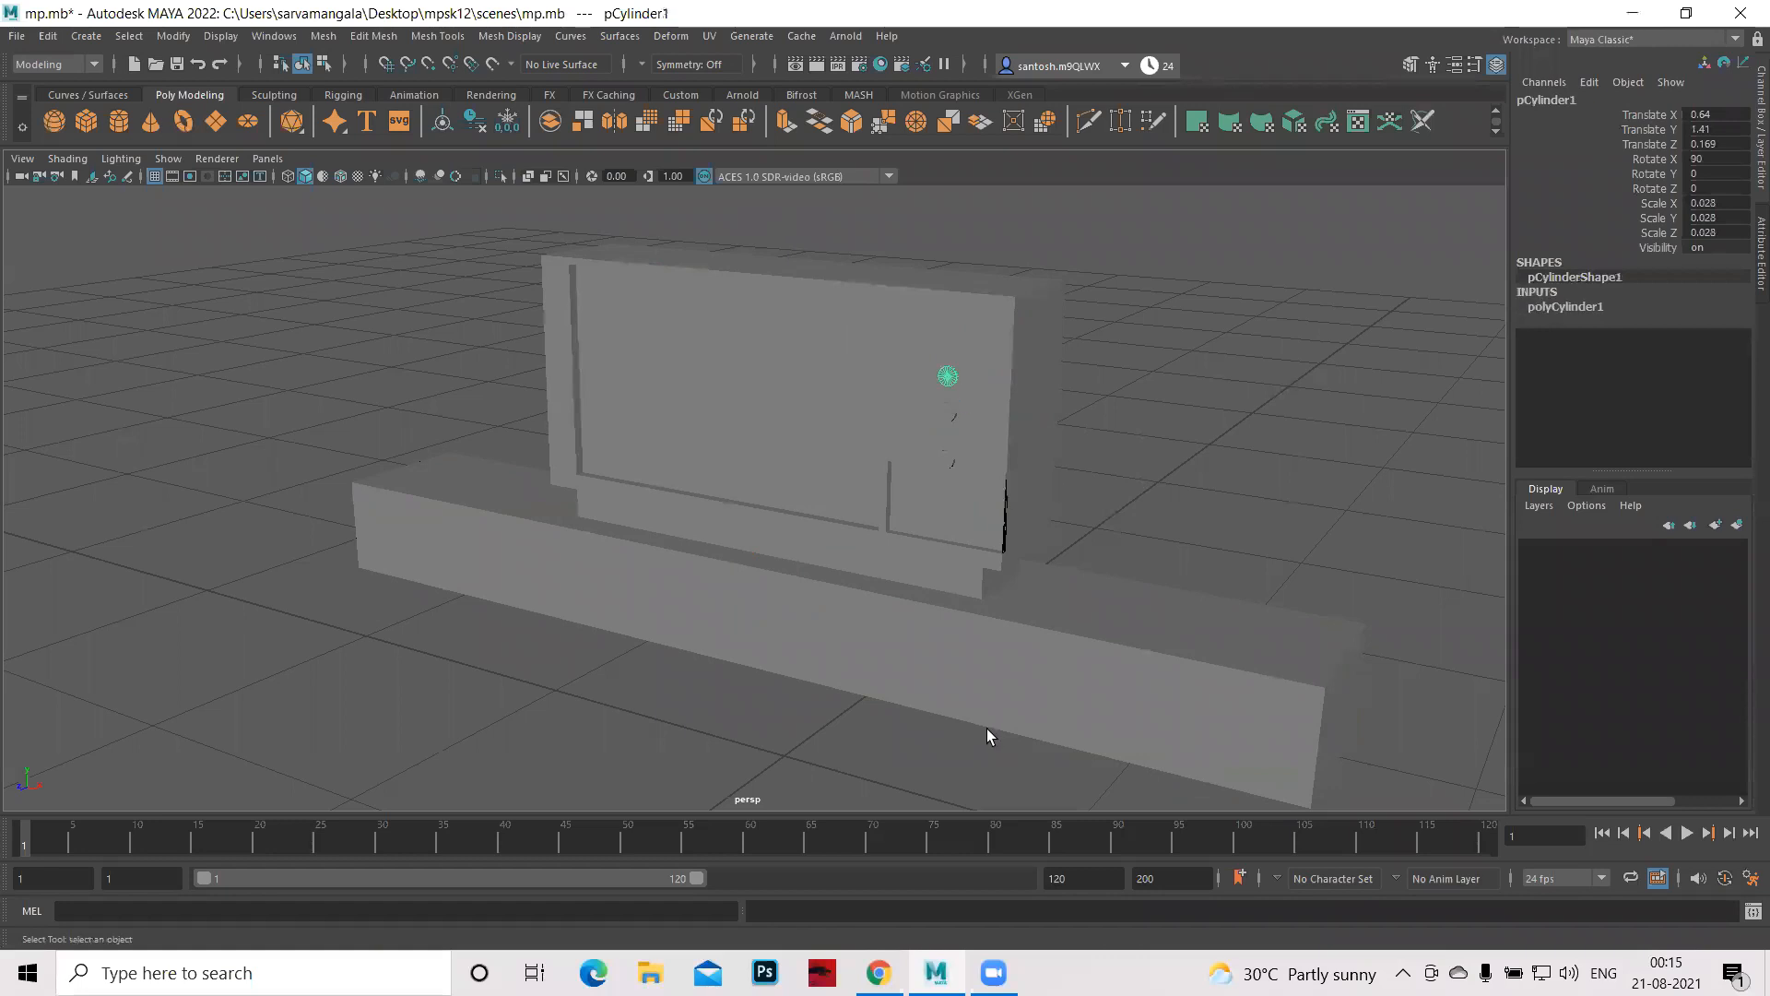
{"action": "left_click", "coordinate": [940, 616]}
{"action": "left_click", "coordinate": [915, 507]}
{"action": "left_click", "coordinate": [852, 557]}
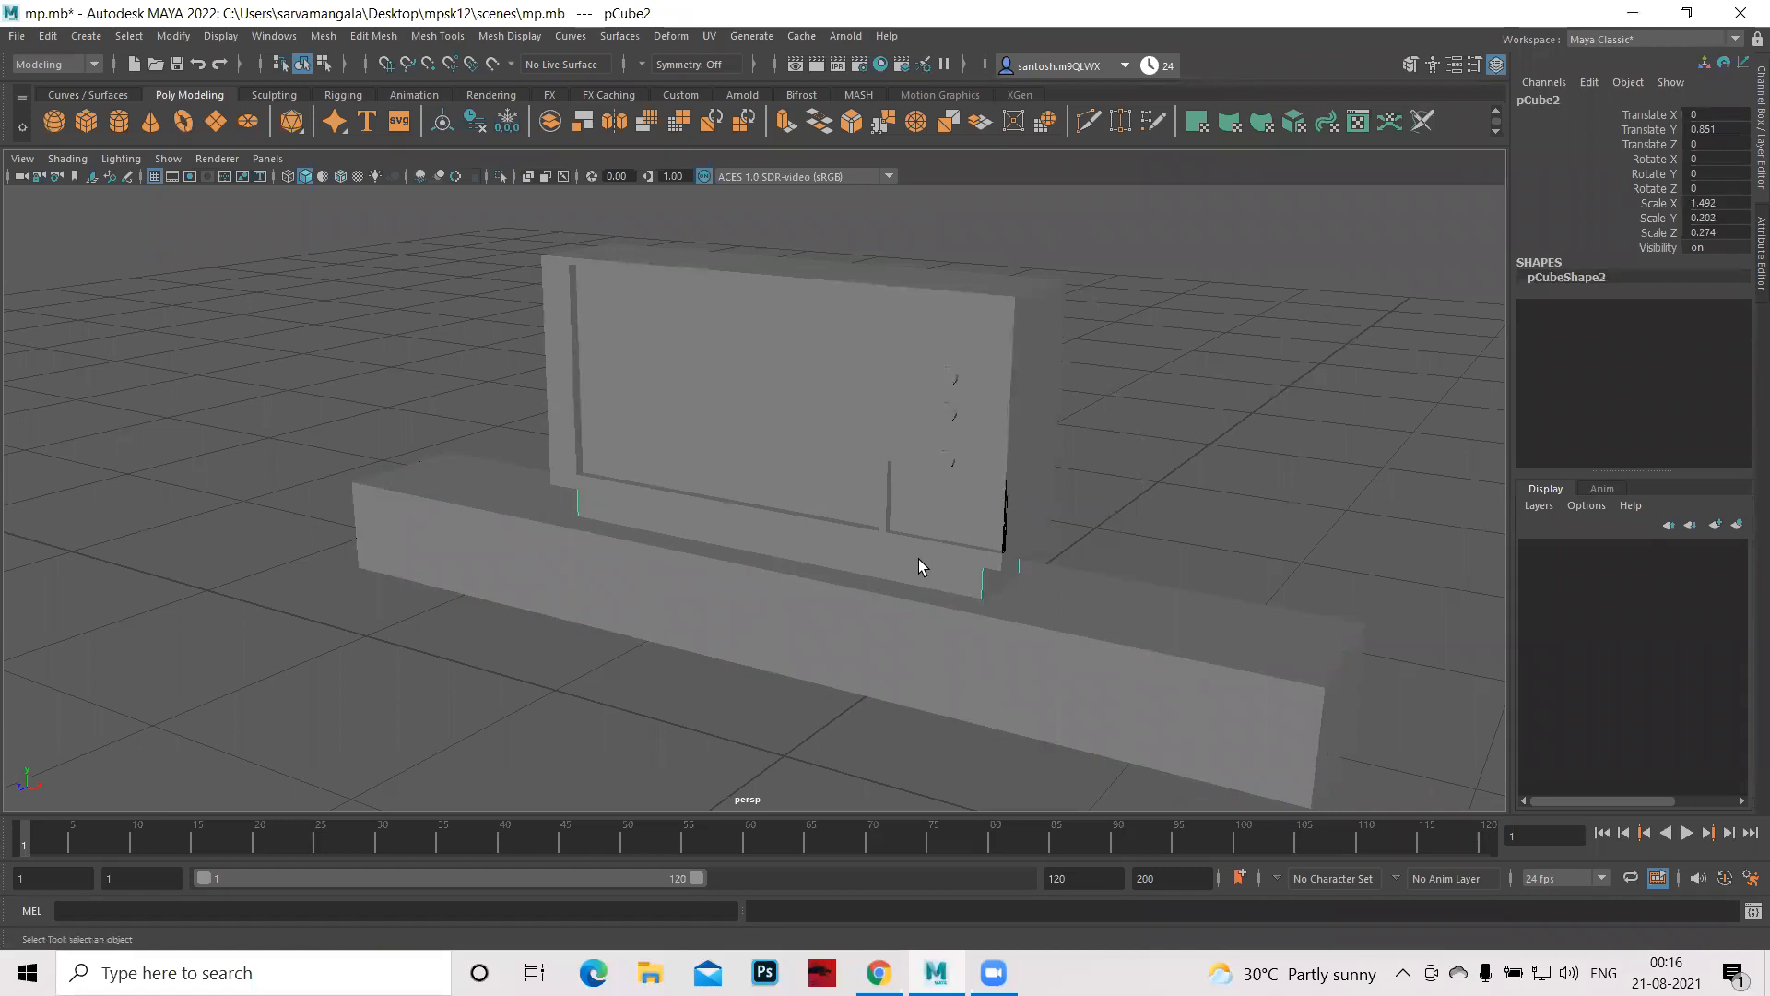
{"action": "left_click", "coordinate": [944, 459]}
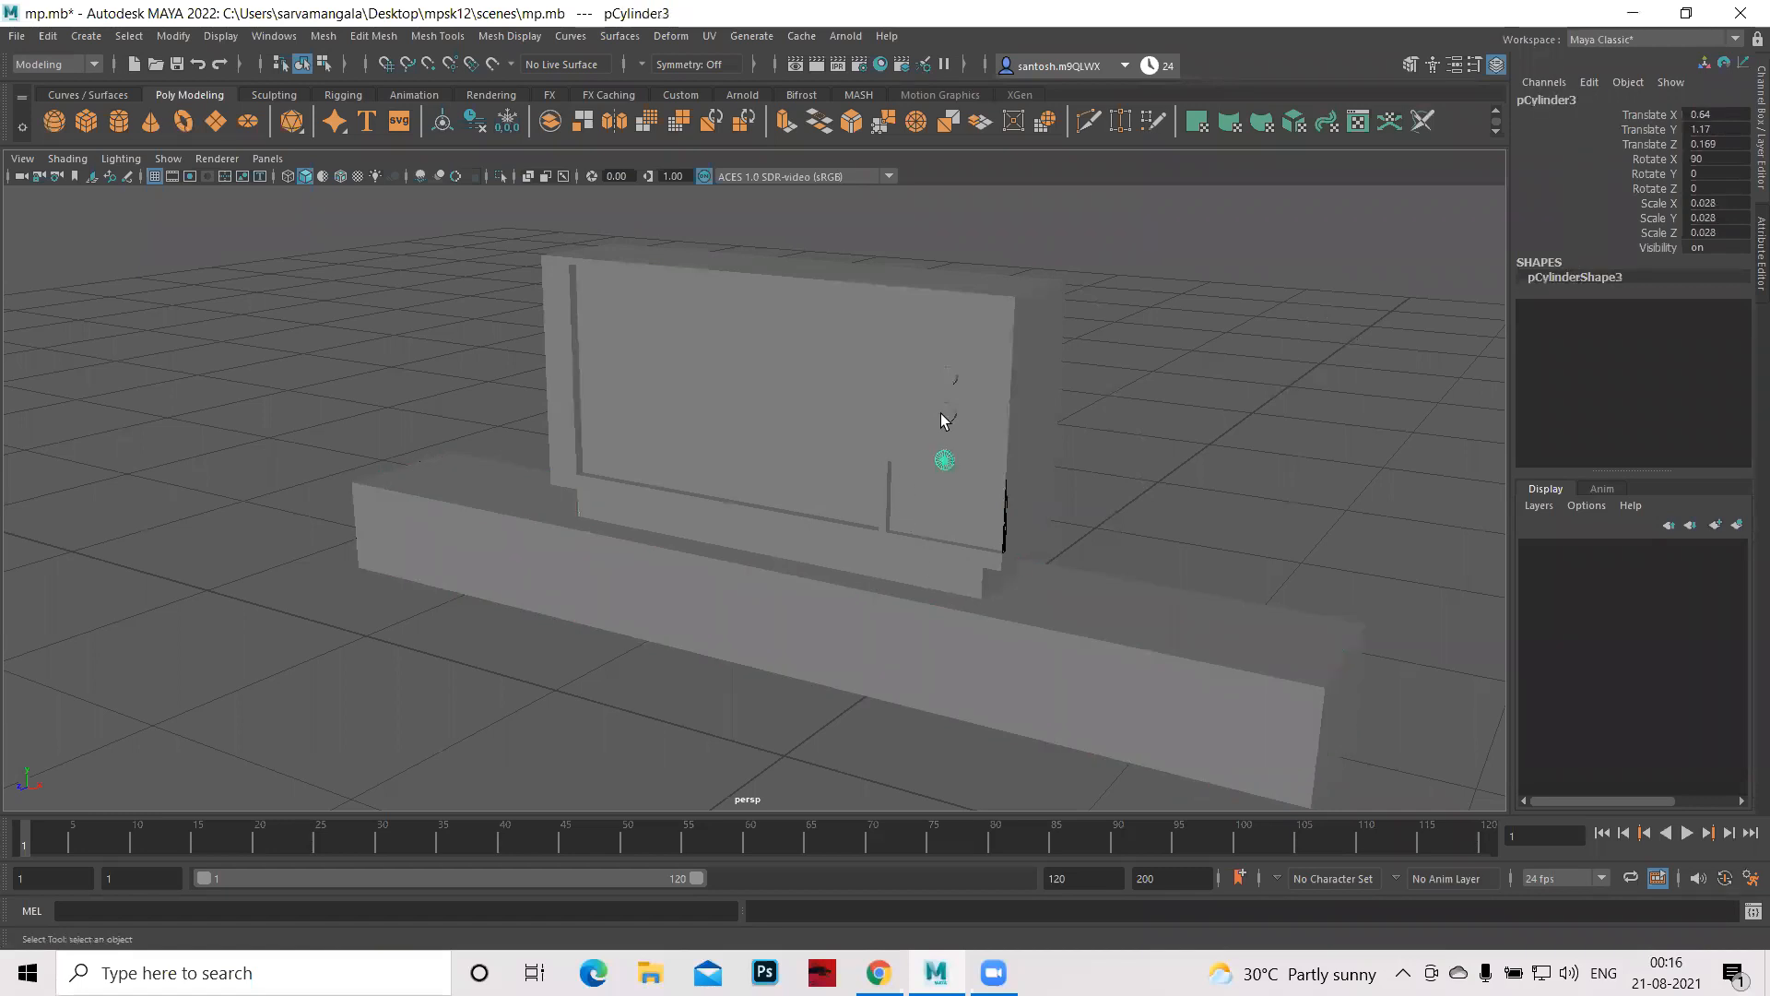
{"action": "left_click", "coordinate": [792, 419]}
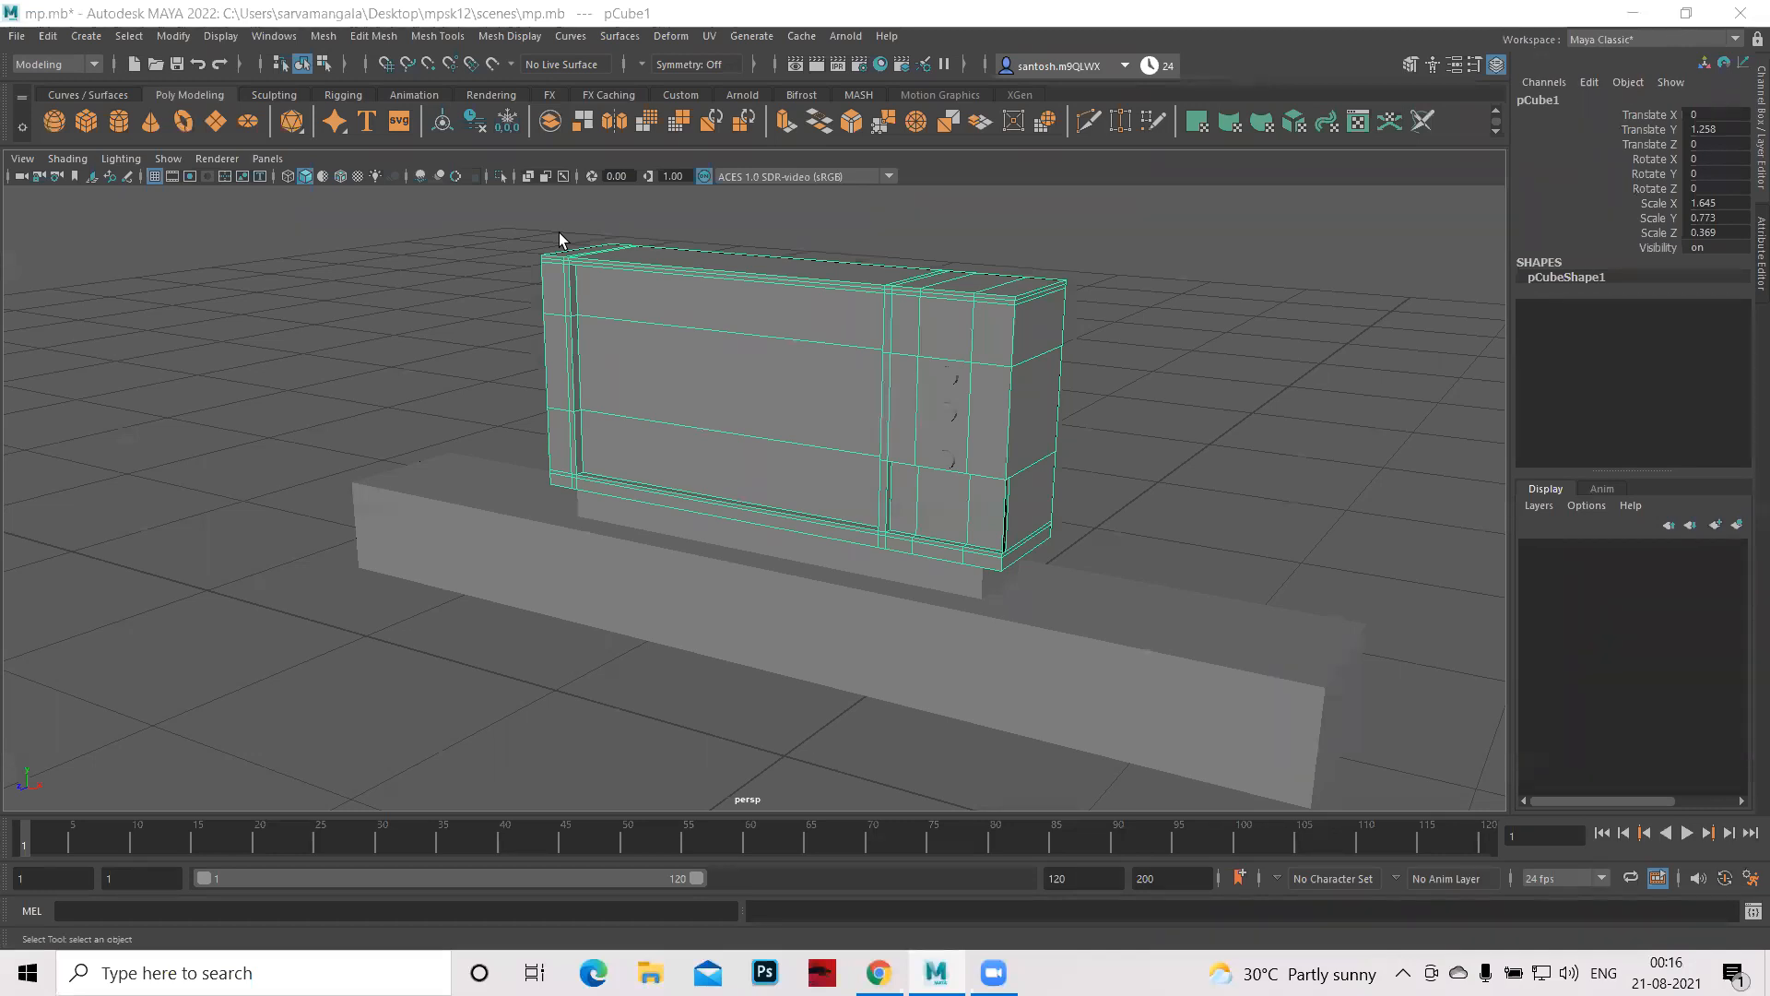
{"action": "left_click", "coordinate": [1259, 452]}
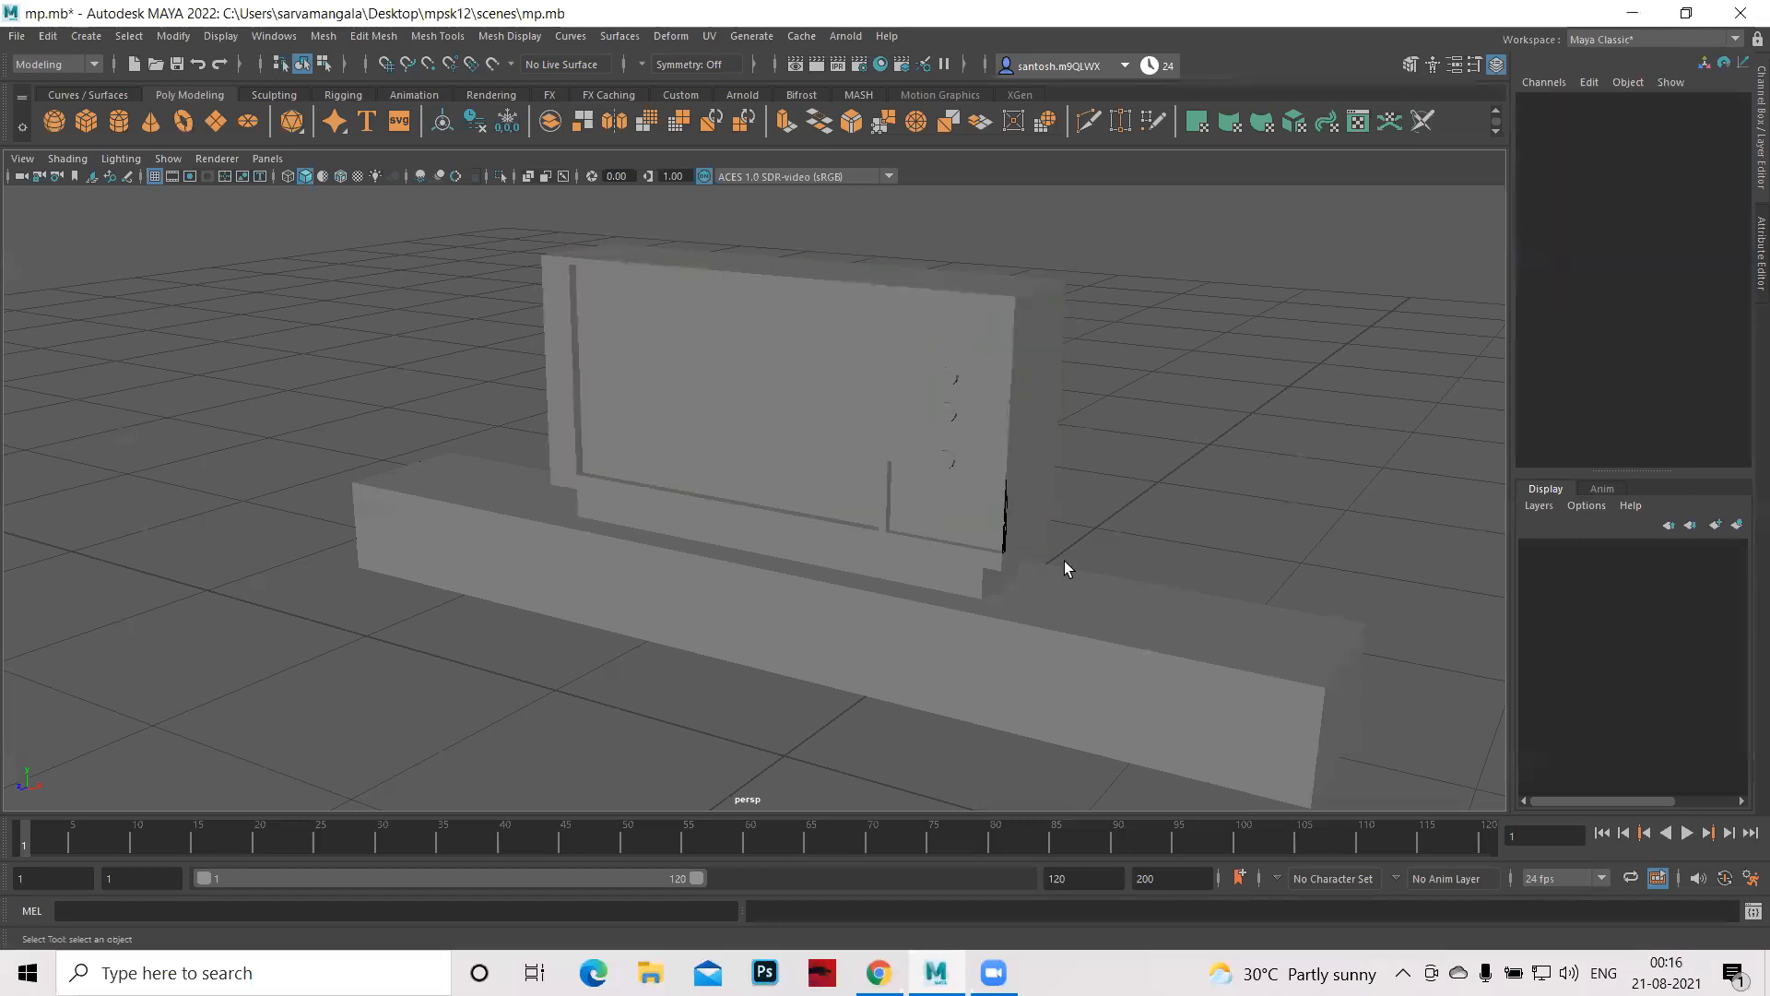
{"action": "left_click_drag", "start_coordinate": [1162, 575], "coordinate": [1146, 568], "text": "alt"}
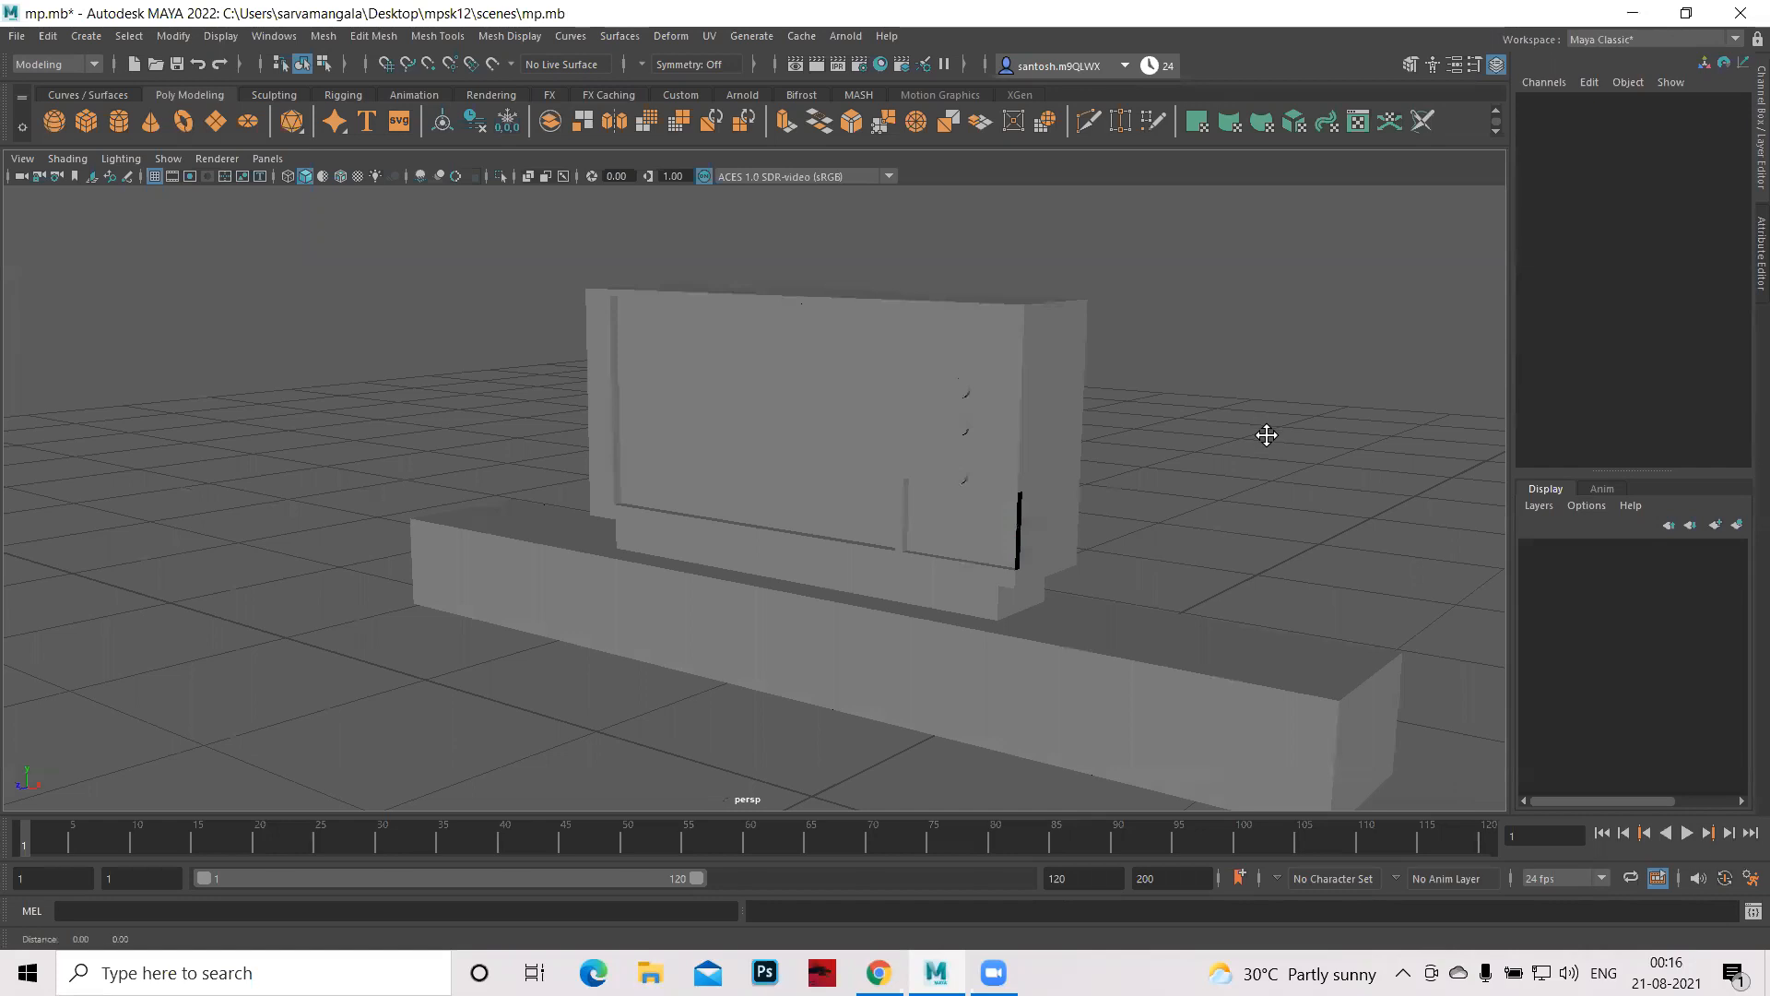
{"action": "left_click_drag", "start_coordinate": [1264, 435], "coordinate": [1268, 454], "text": "alt"}
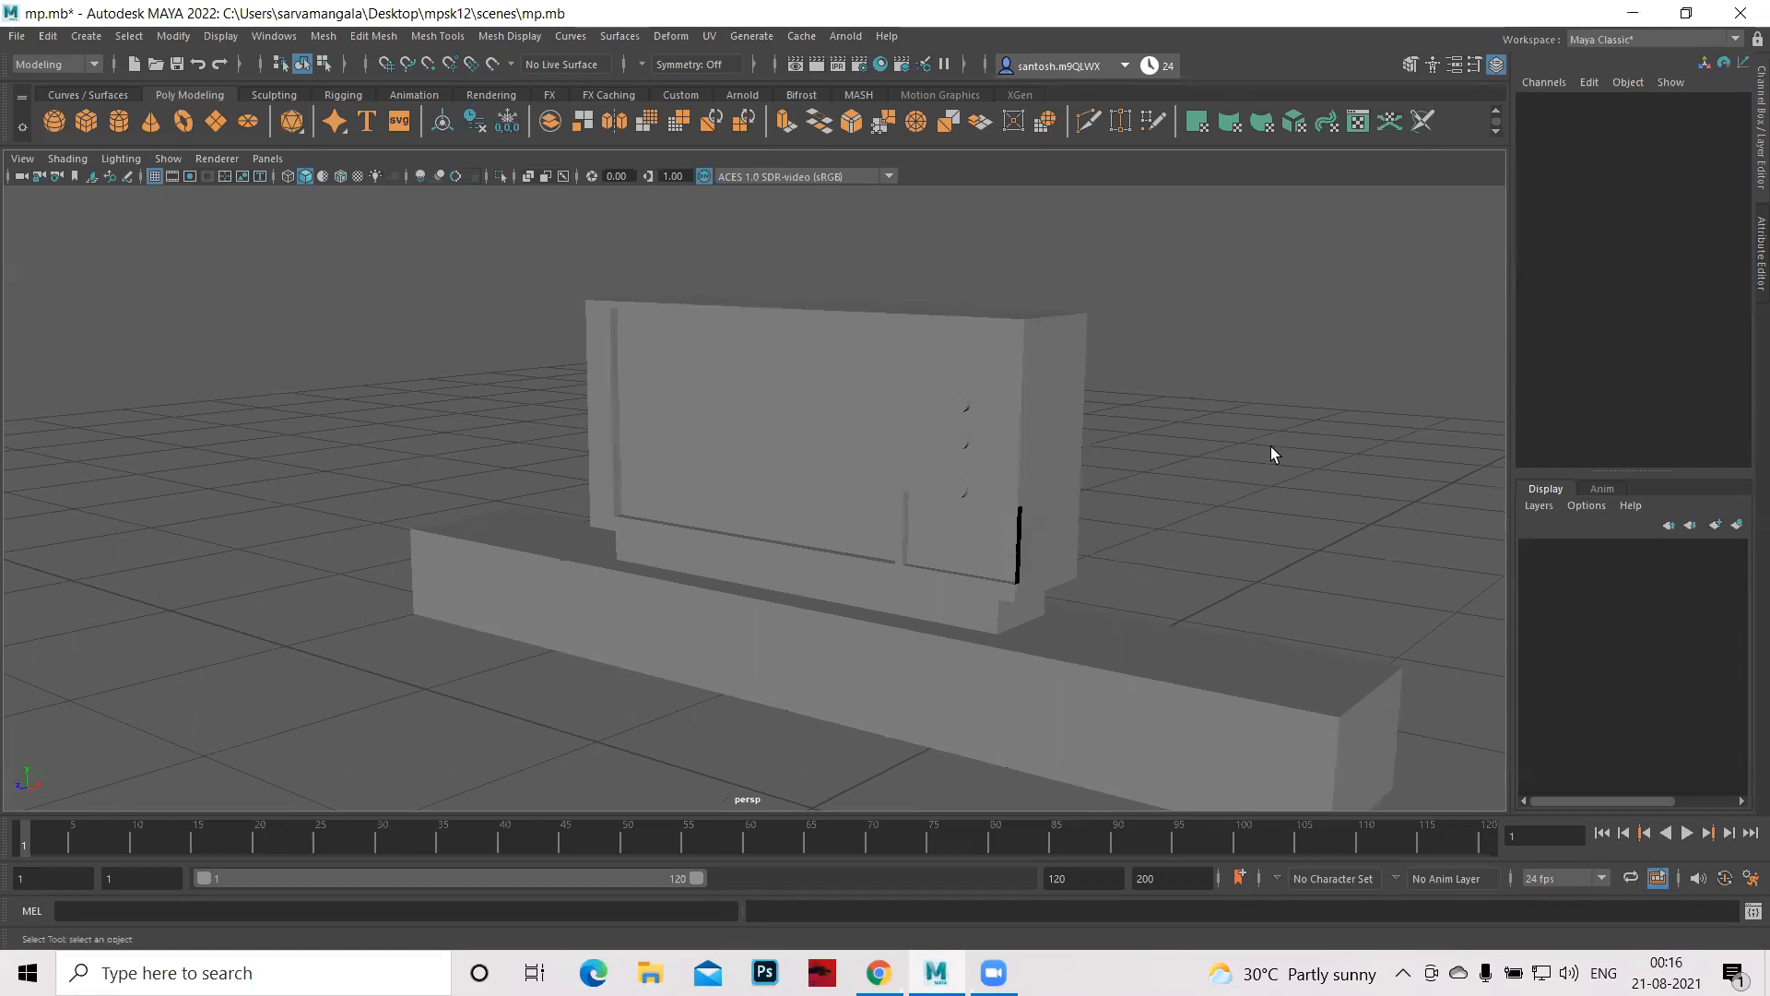